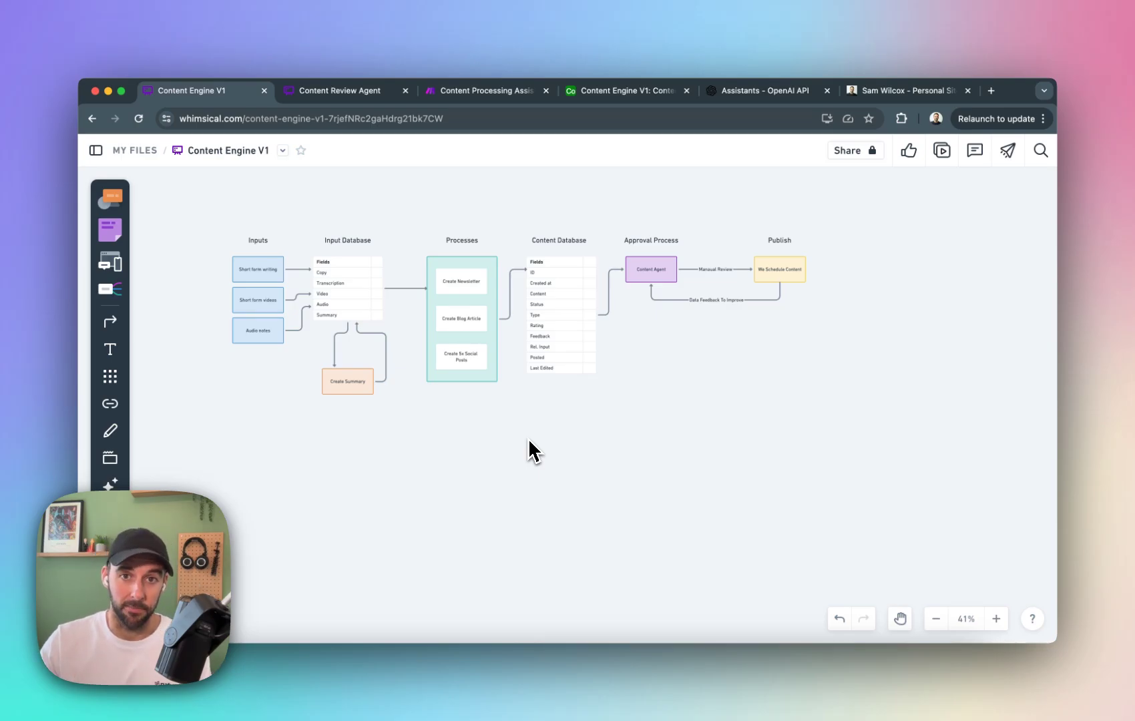
Look through the Content Processing Assistants scenario in Make, the Content table in Airtable and the review assistant in OpenAI.
left_click(495, 95)
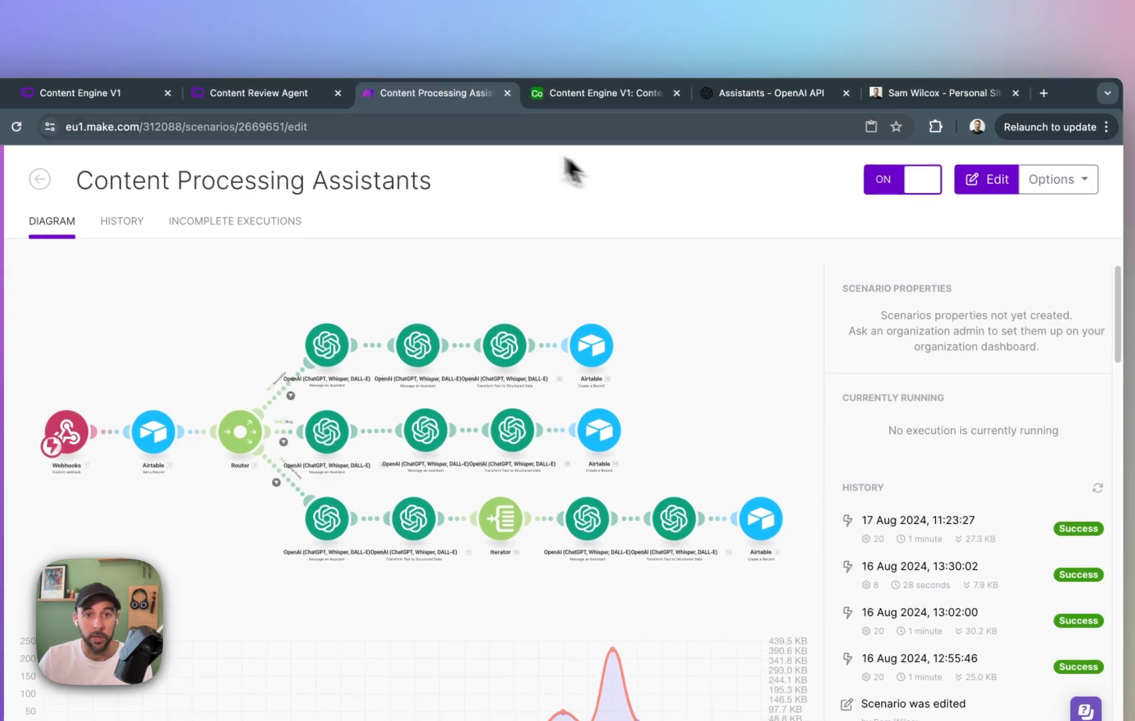
left_click(549, 96)
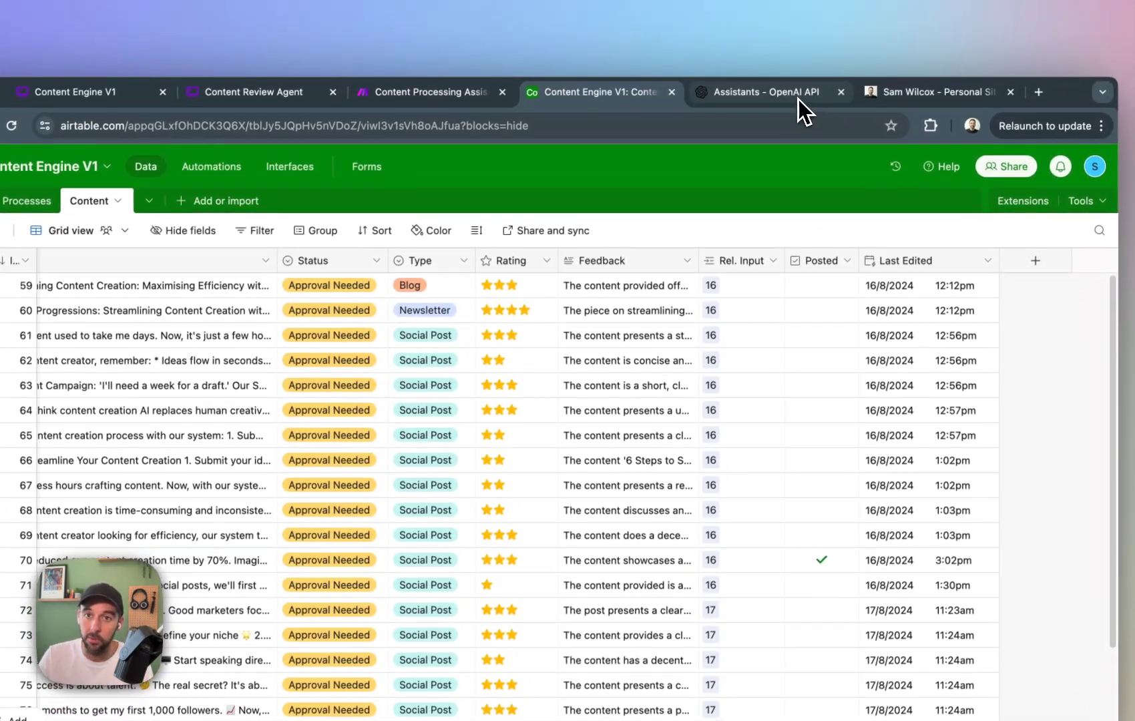
left_click(820, 13)
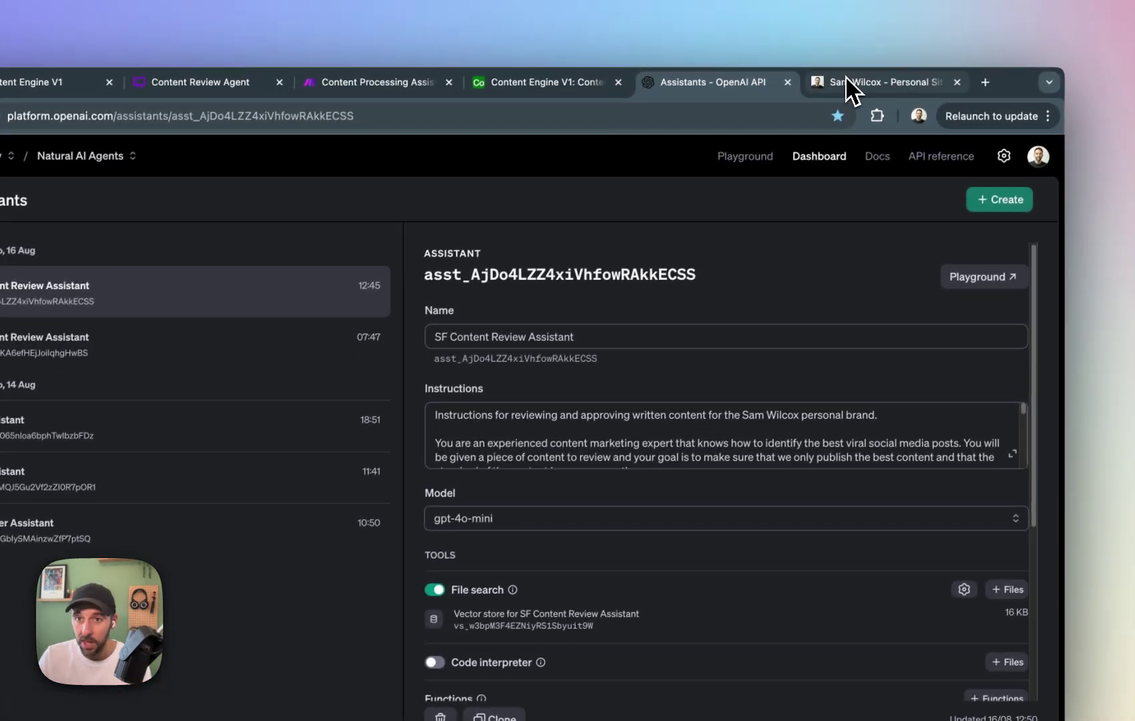
Look over the Free Automation Templates web page, including its form for requesting the Make and Airtable templates.
left_click(920, 18)
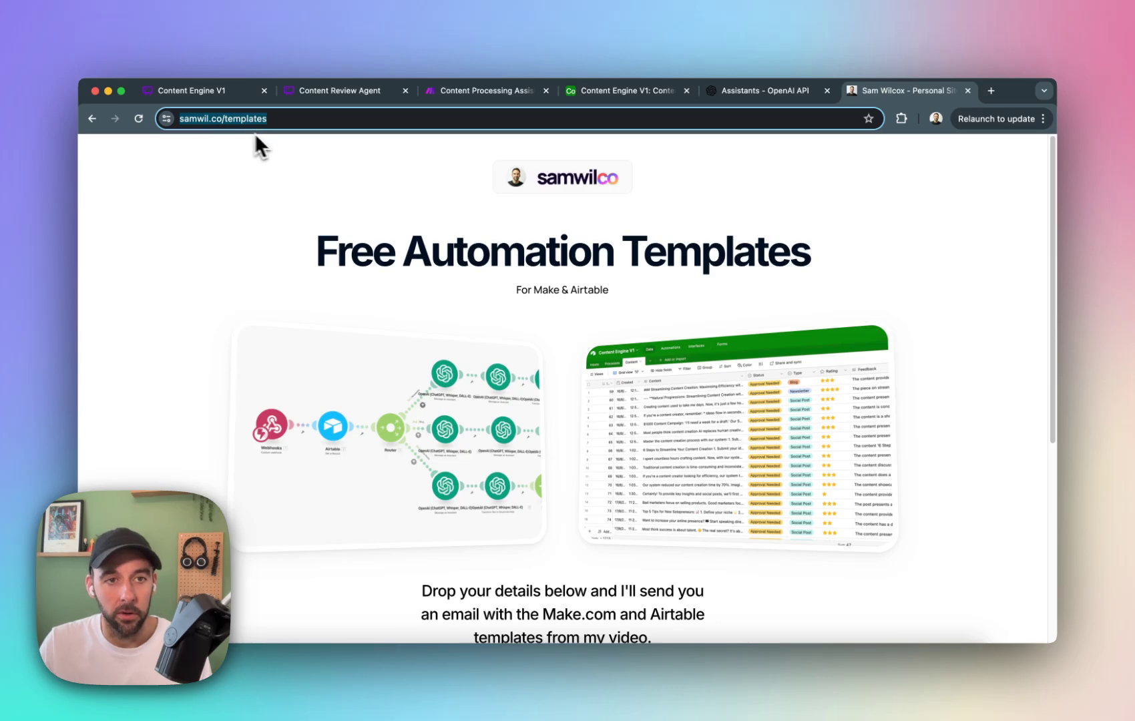
scroll(621, 278, "down", 5)
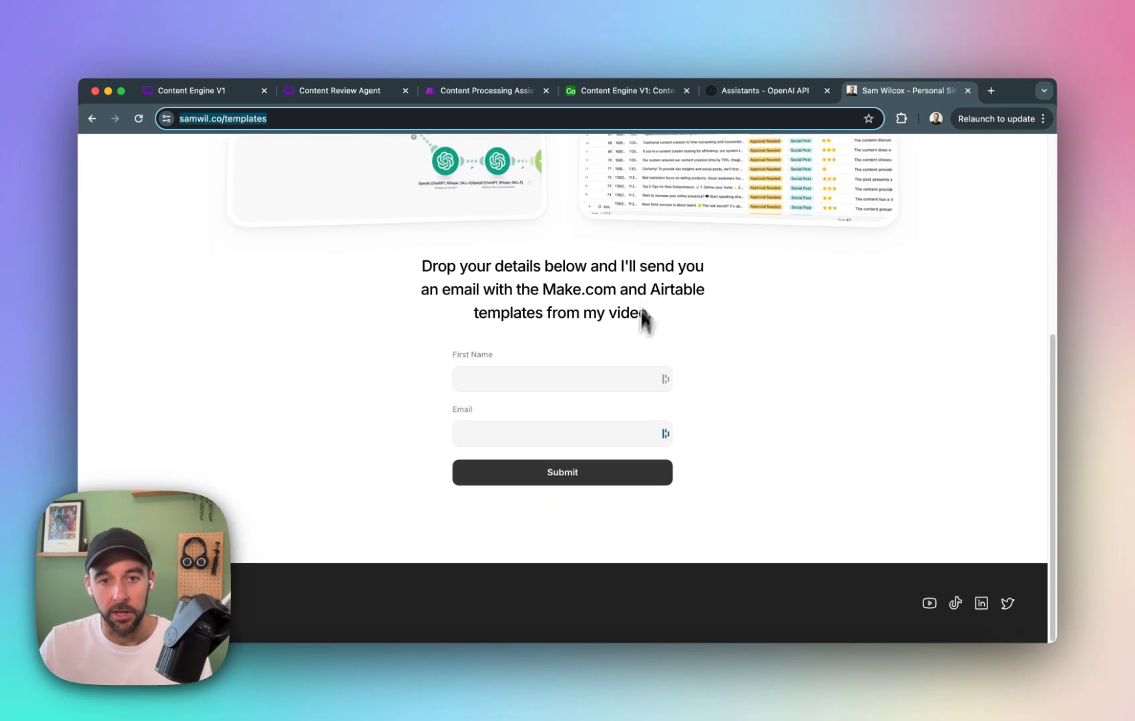
scroll(647, 411, "up", 5)
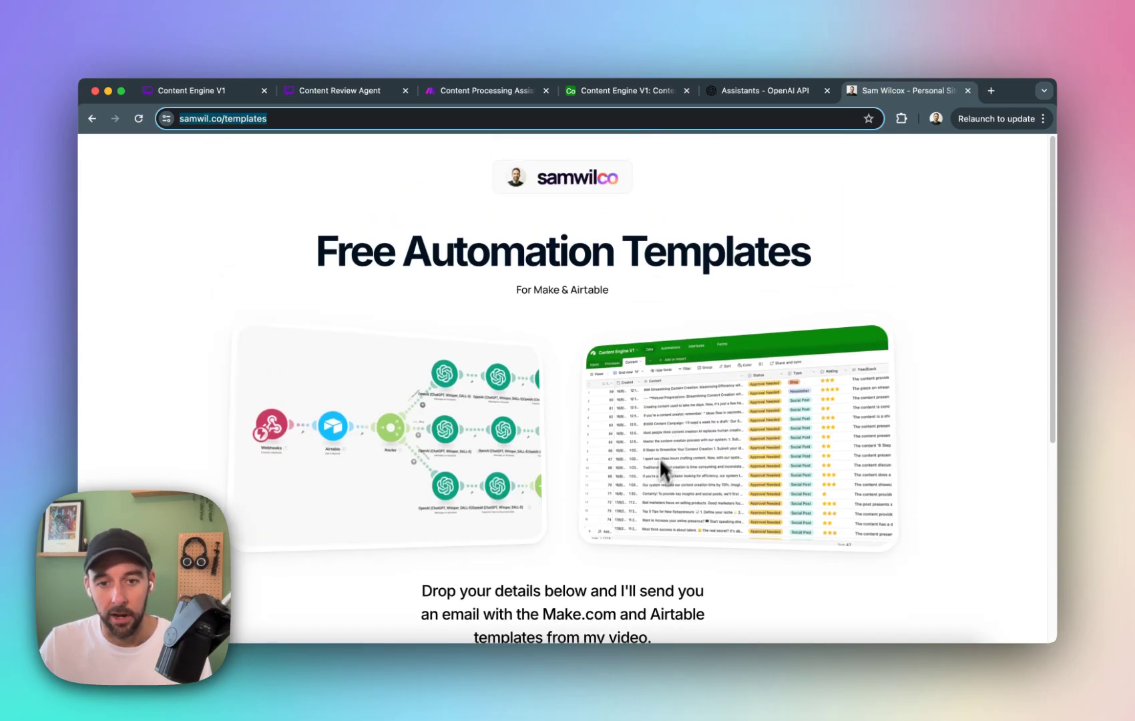
scroll(659, 459, "down", 5)
scroll(654, 507, "up", 5)
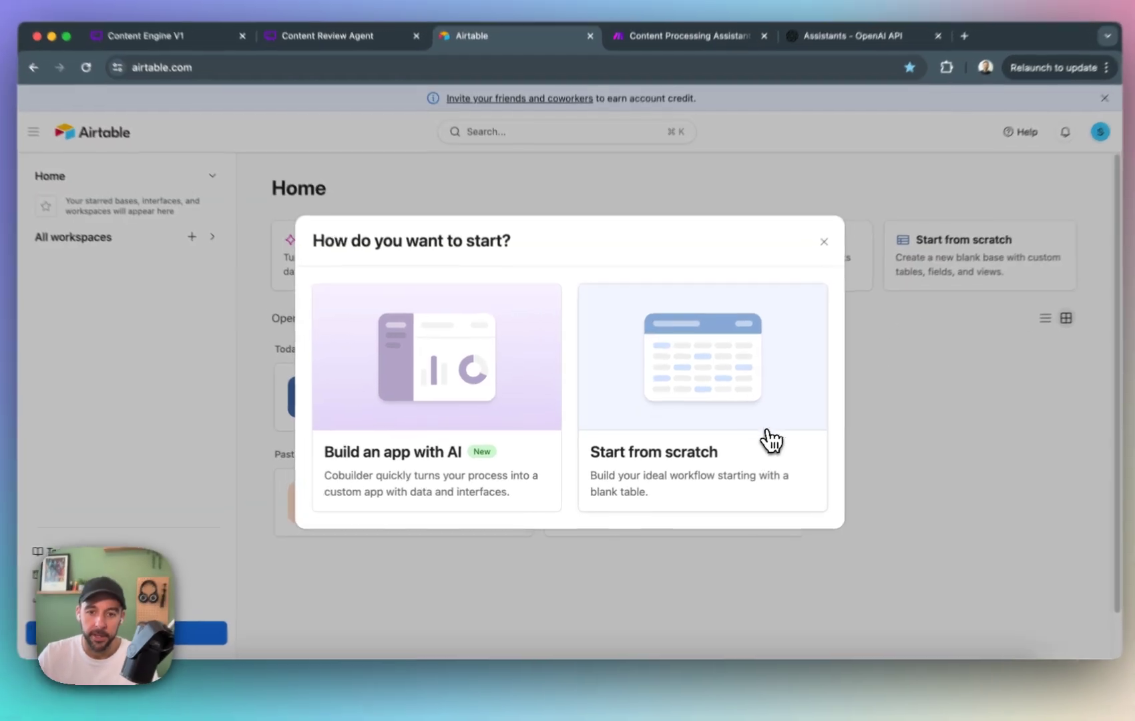
Create a blank Airtable base from scratch, dismiss the getting-started guide, and set the base's colour to light green.
left_click(747, 454)
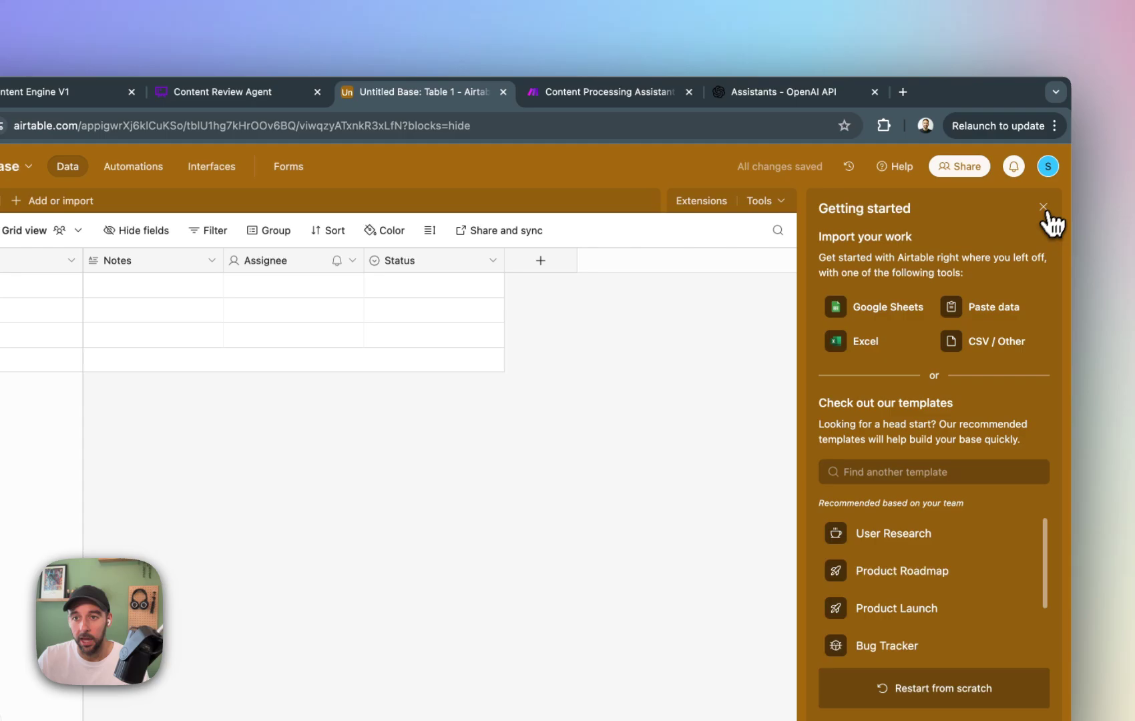
left_click(1043, 208)
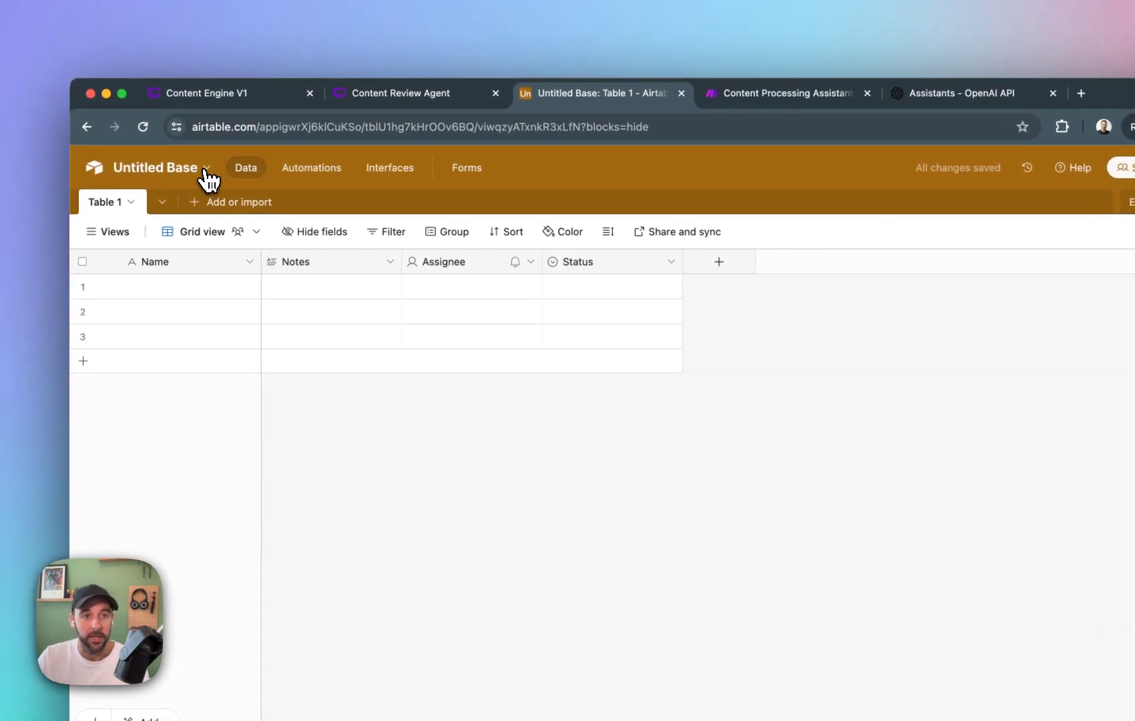
left_click(209, 175)
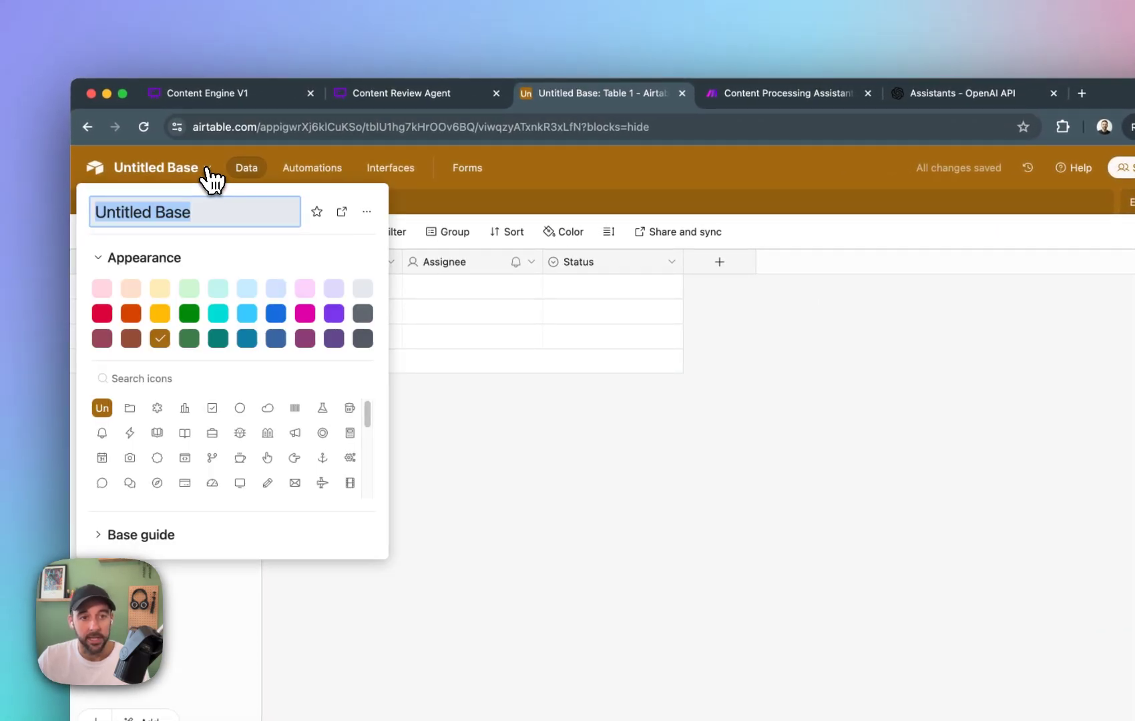
left_click(186, 291)
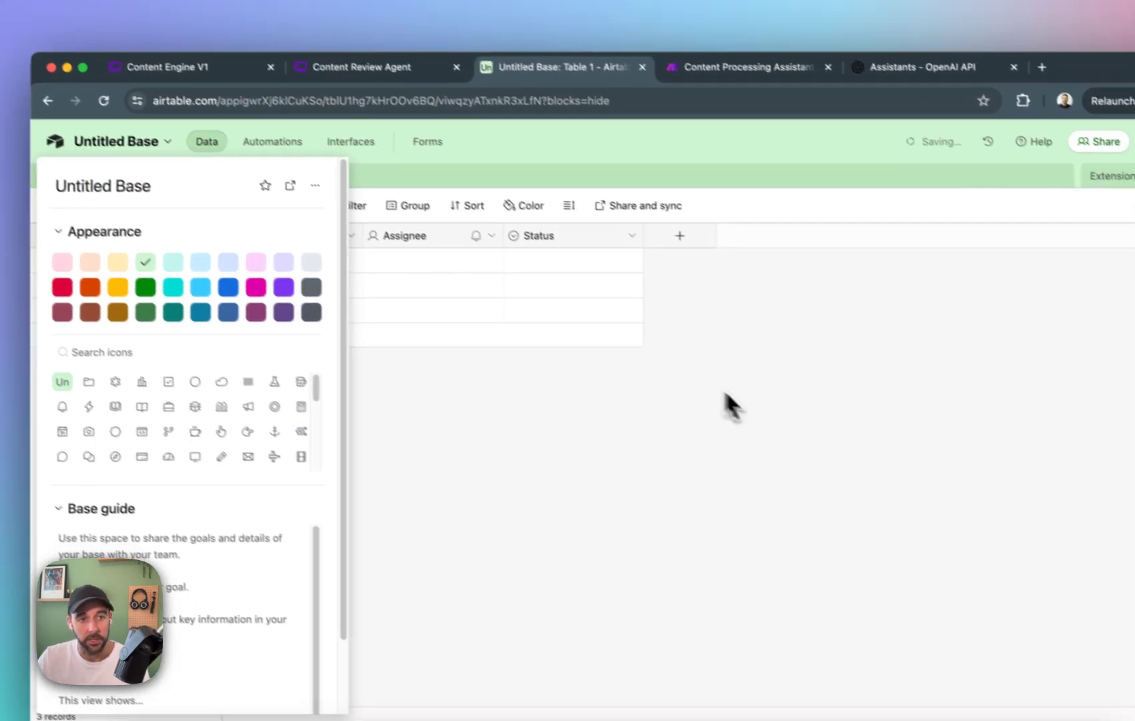
Rename the untitled base as Content Machine YT.
double_click(187, 210)
key("super+a")
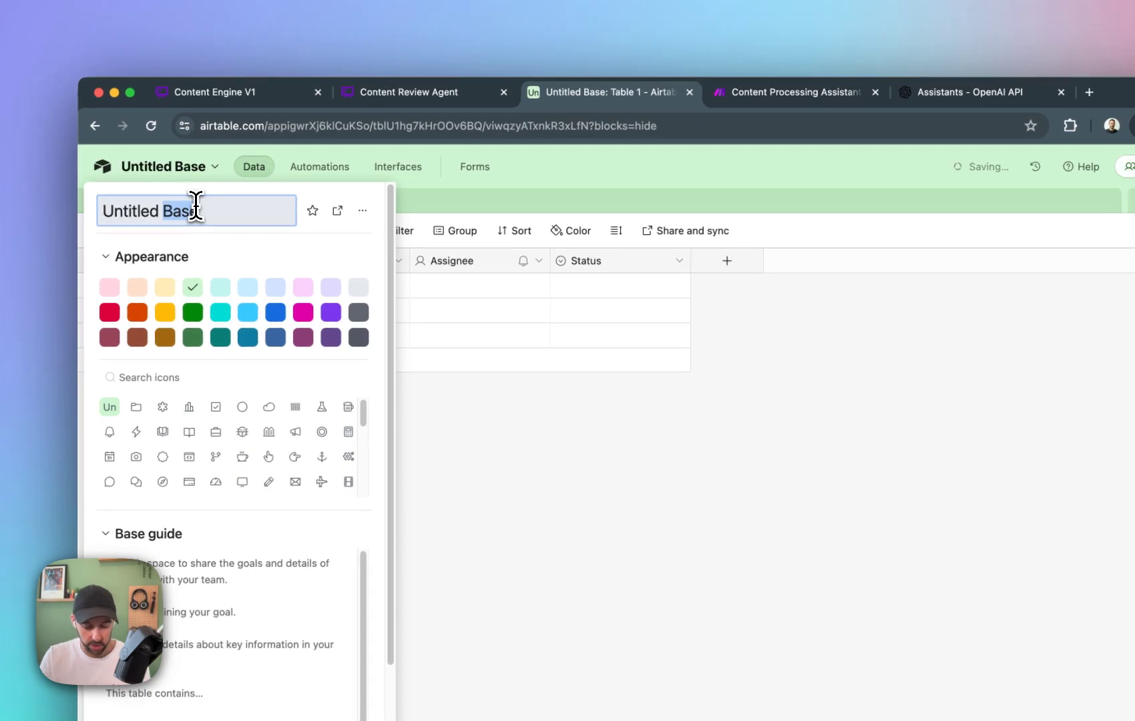
key("BackSpace")
type("Conten")
type("t Machine ")
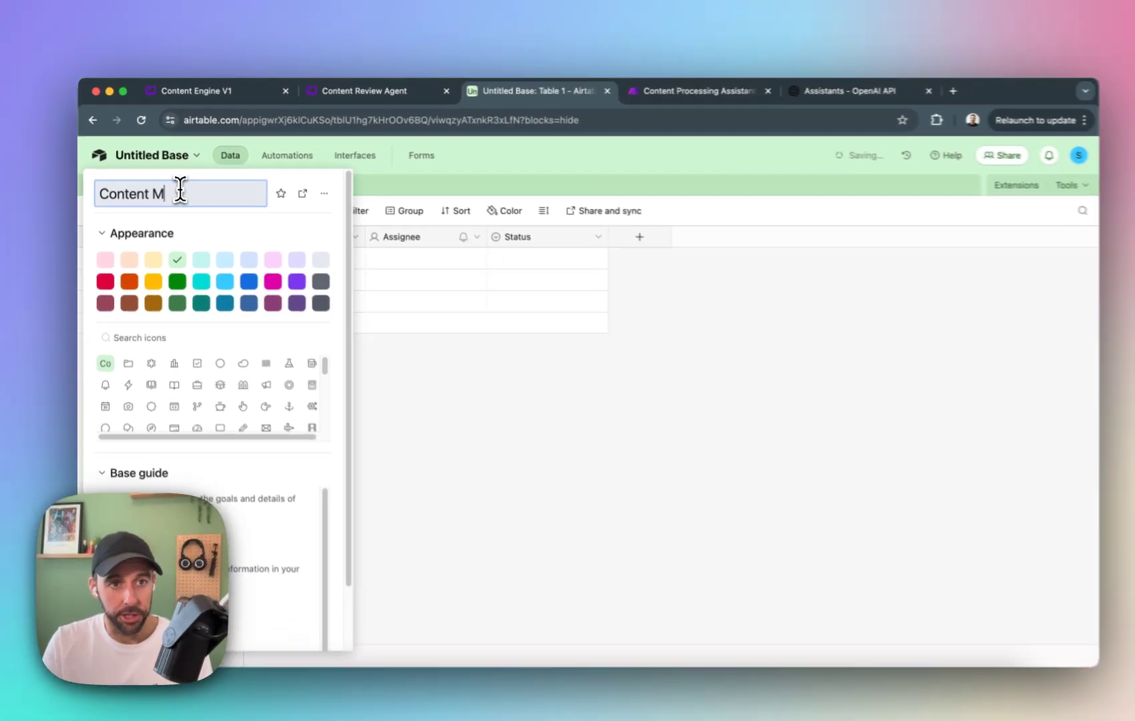
type("YT")
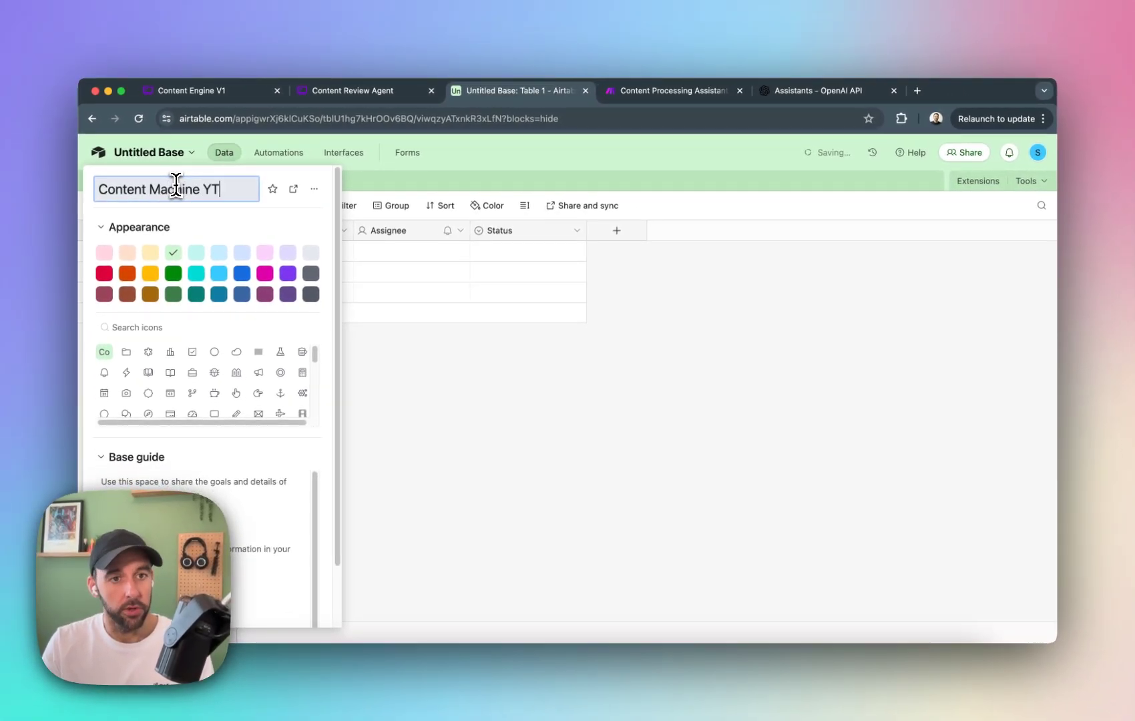
key("Return")
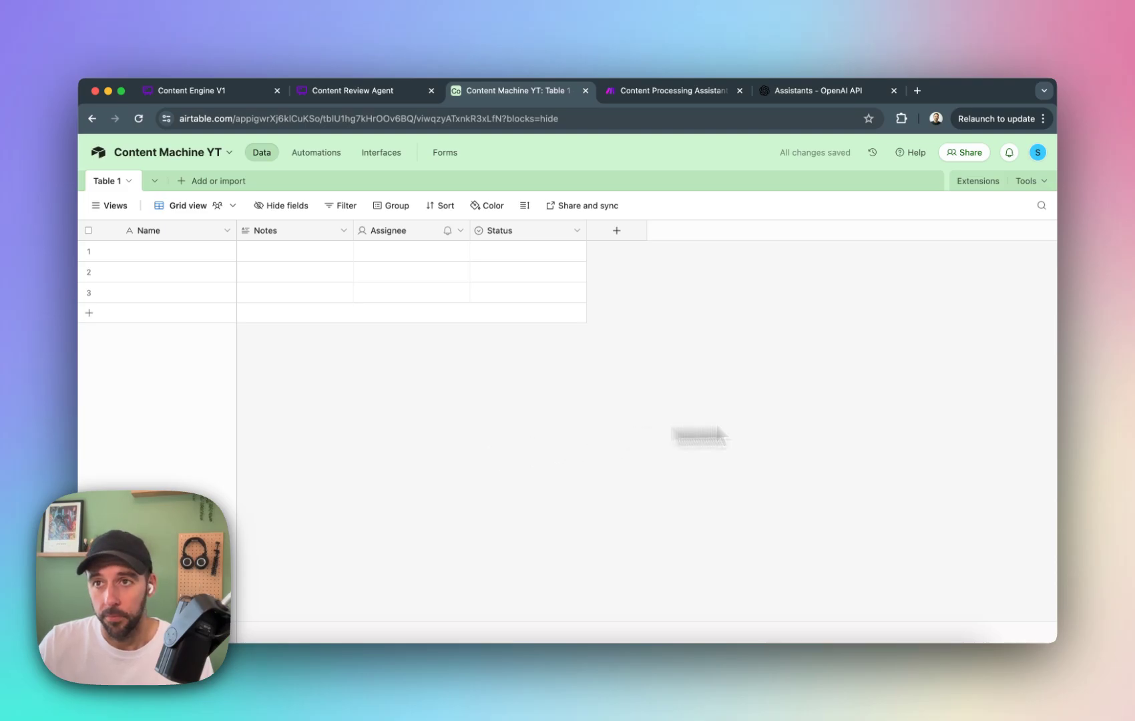
Switch to the Content Engine V1 board in Whimsical and survey the whole workflow diagram at a readable size.
left_click(195, 93)
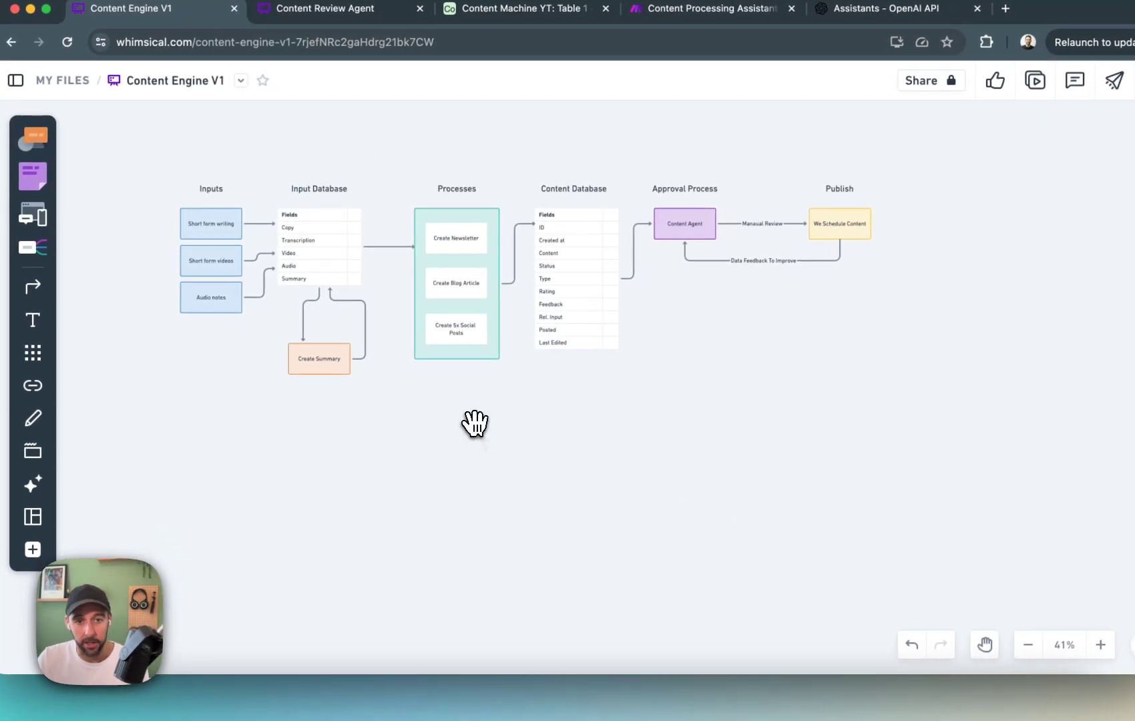
left_click_drag(521, 495, 621, 540)
scroll(456, 421, "up", 6)
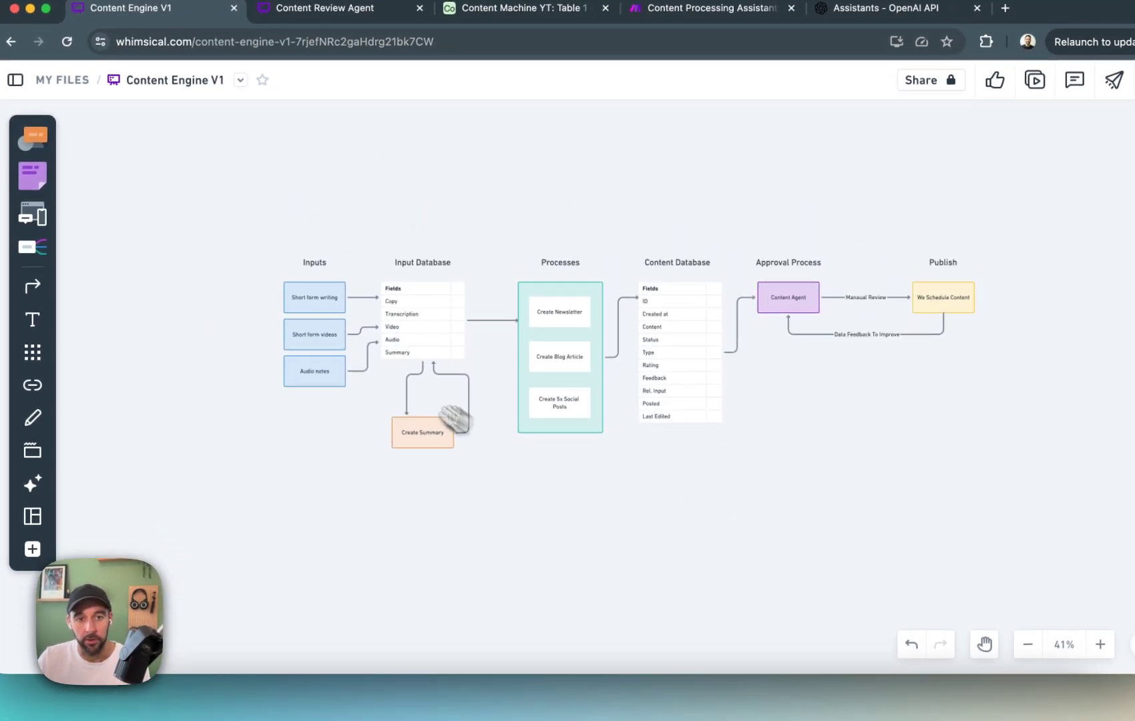
scroll(414, 361, "down", 10)
scroll(441, 390, "up", 1)
scroll(441, 397, "up", 10)
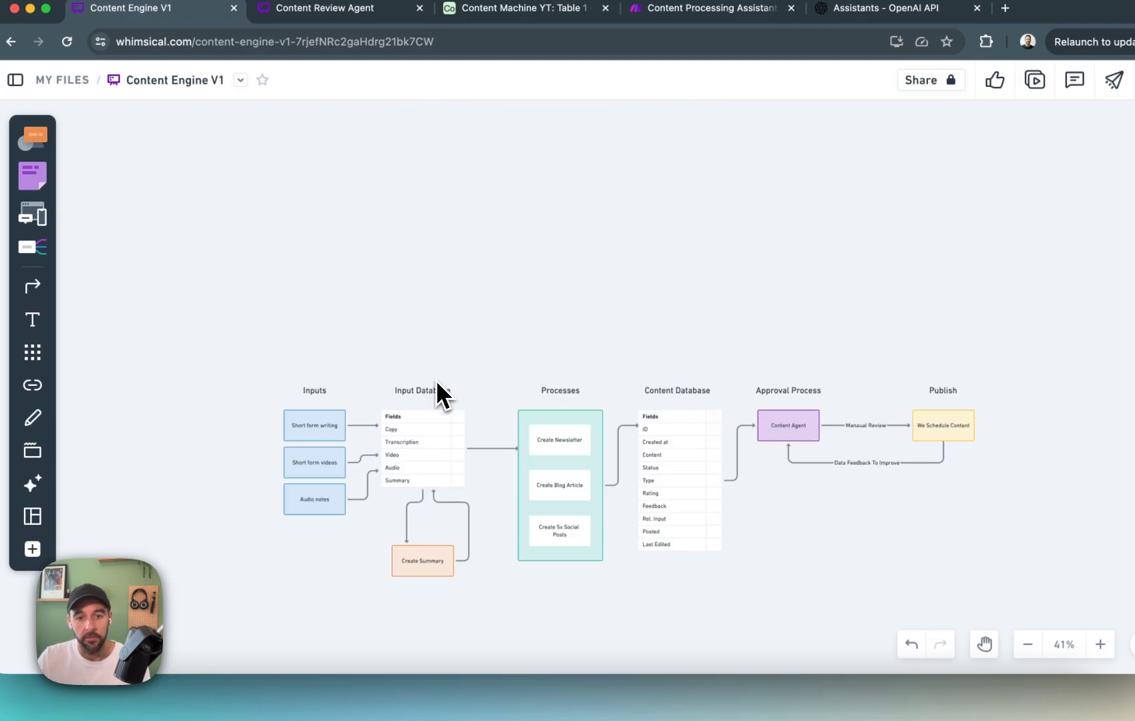
scroll(524, 482, "down", 3)
scroll(418, 385, "up", 3)
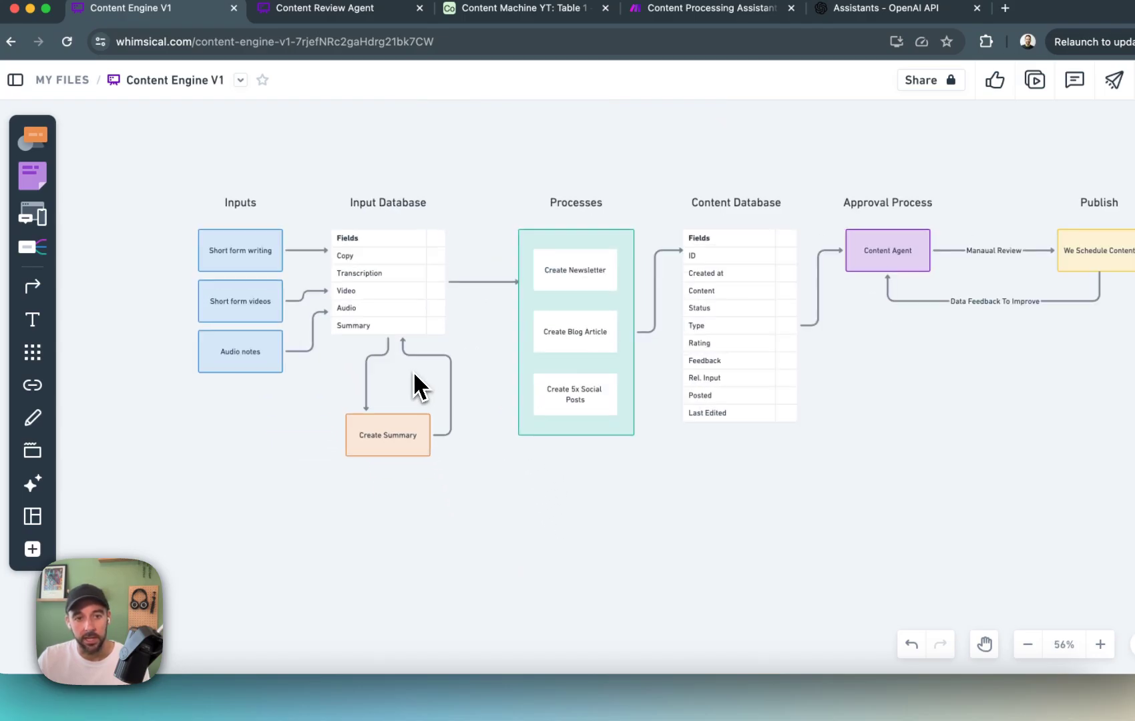
scroll(569, 487, "up", 4)
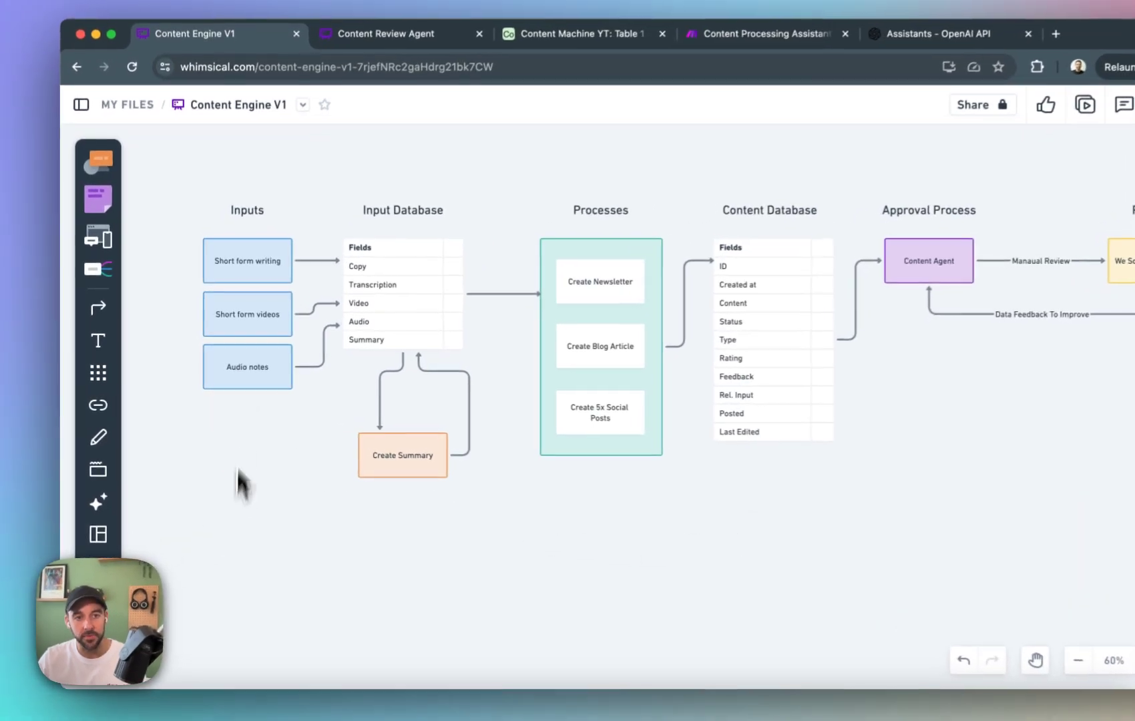
Examine the Inputs column and the Create Summary loop attached to the Input Database in the diagram.
left_click_drag(193, 183, 267, 422)
left_click(250, 459)
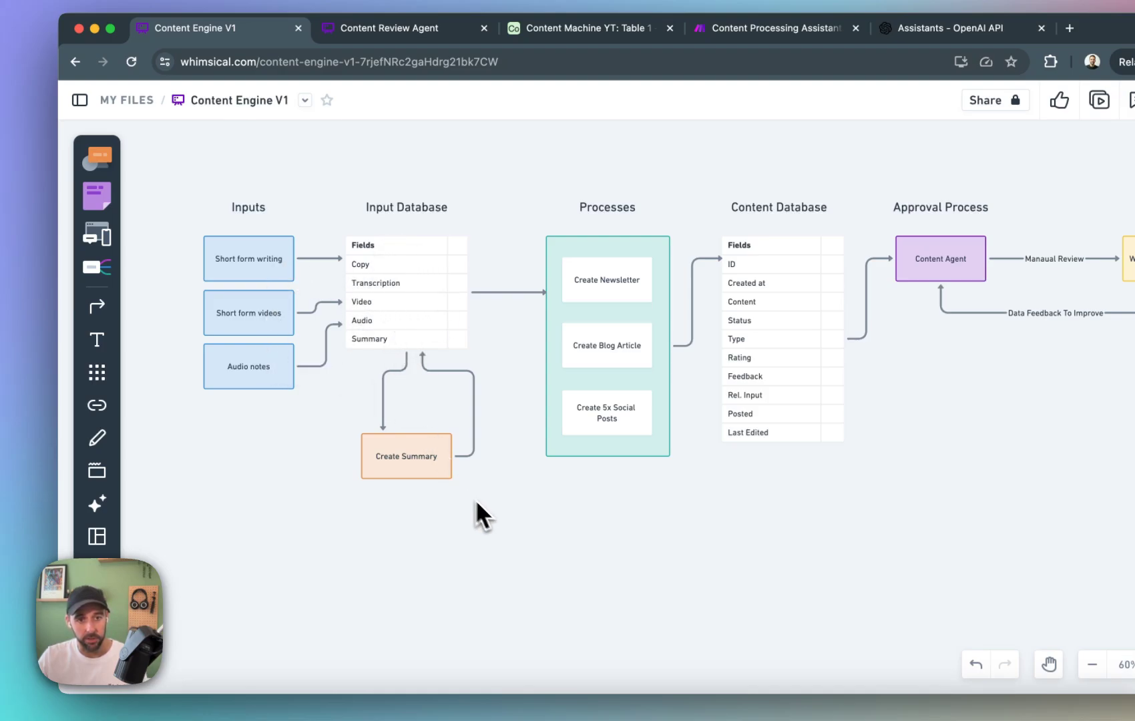
left_click_drag(346, 349, 509, 543)
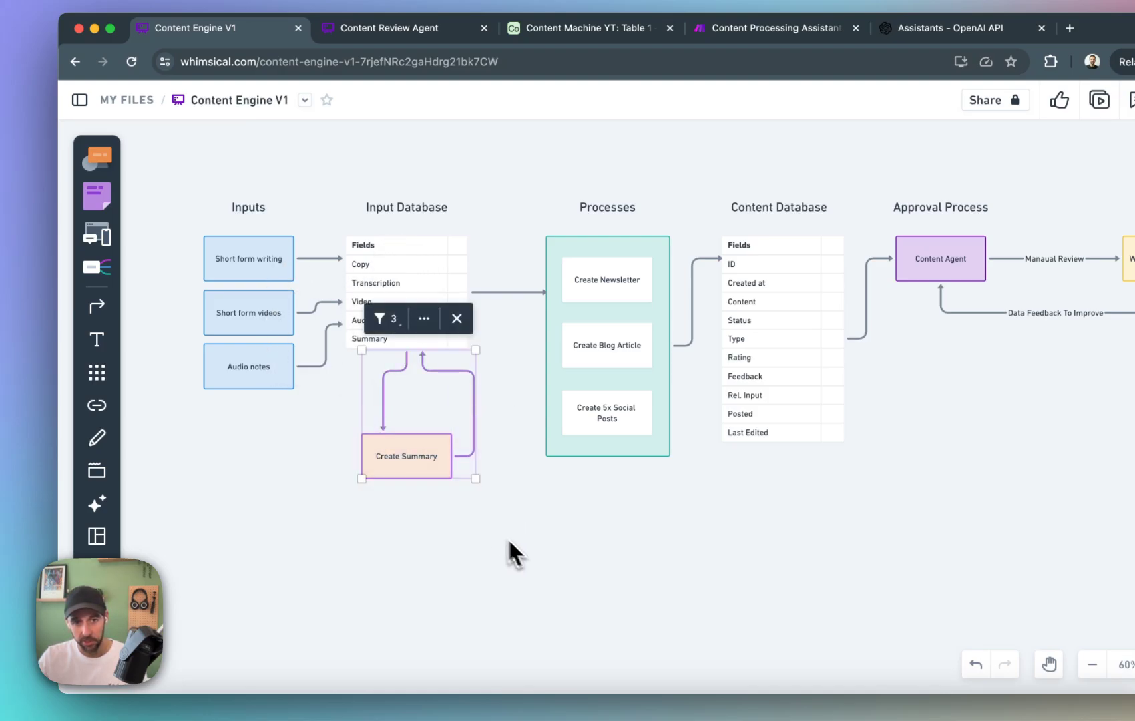
left_click(428, 549)
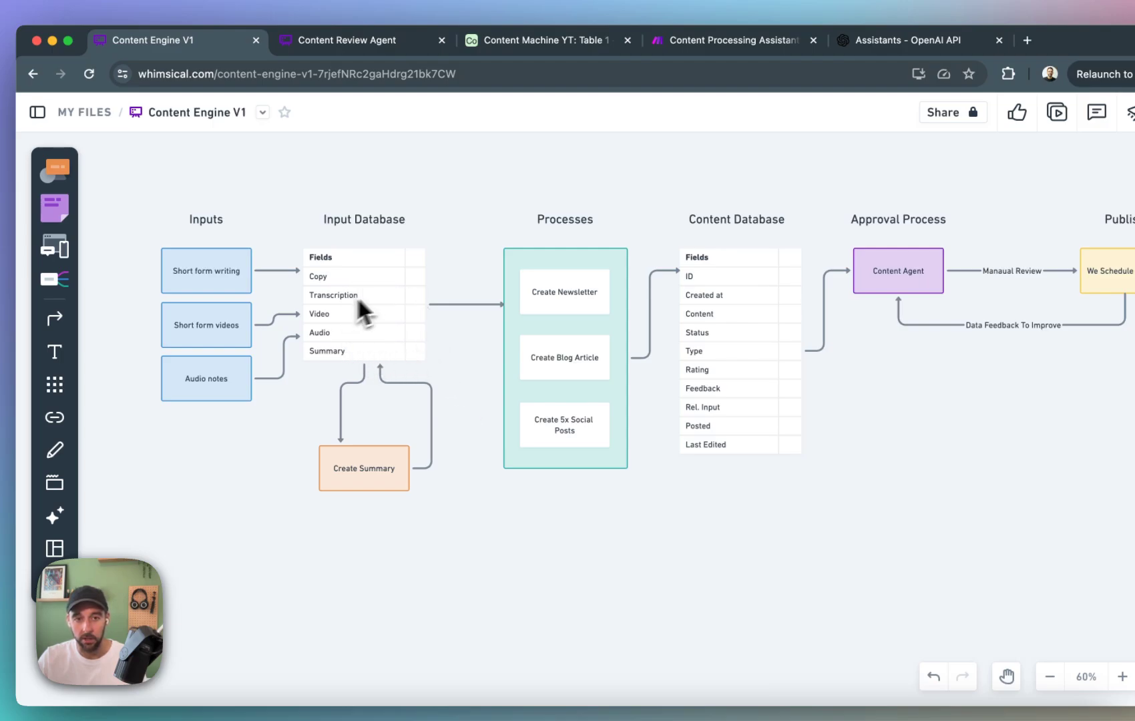
Examine the Create Newsletter, Create Blog Article and Create 5x Social Posts boxes in the Processes group.
left_click(544, 312)
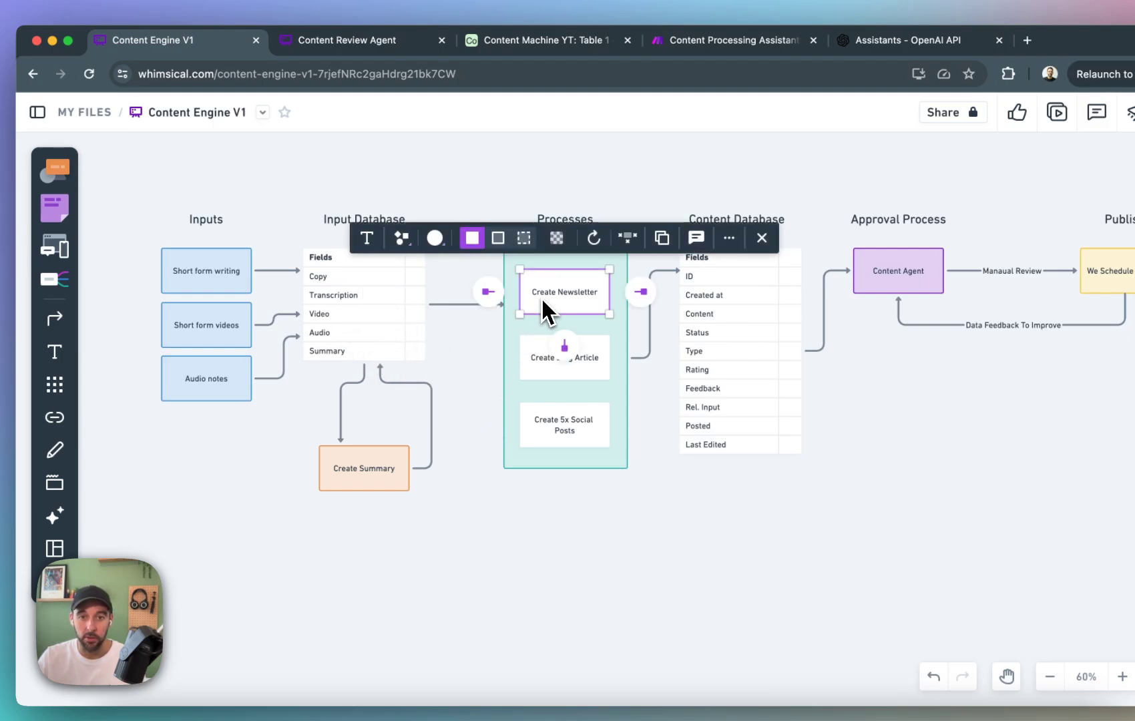
left_click(596, 375)
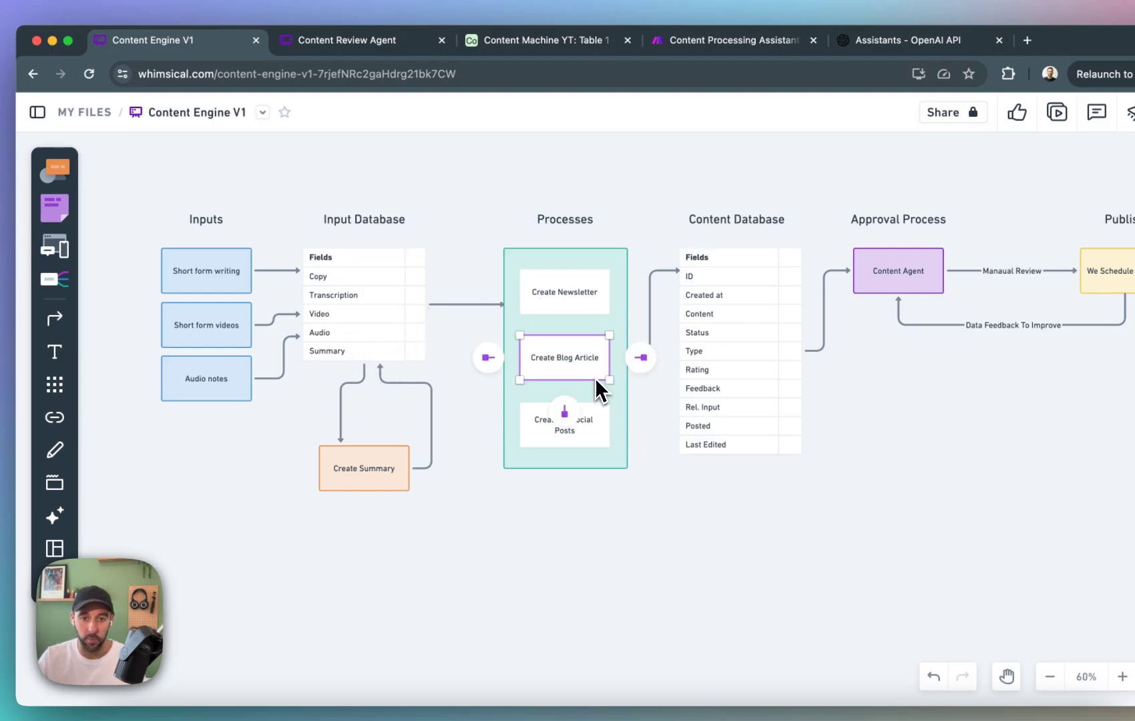
left_click(638, 481)
left_click(573, 441)
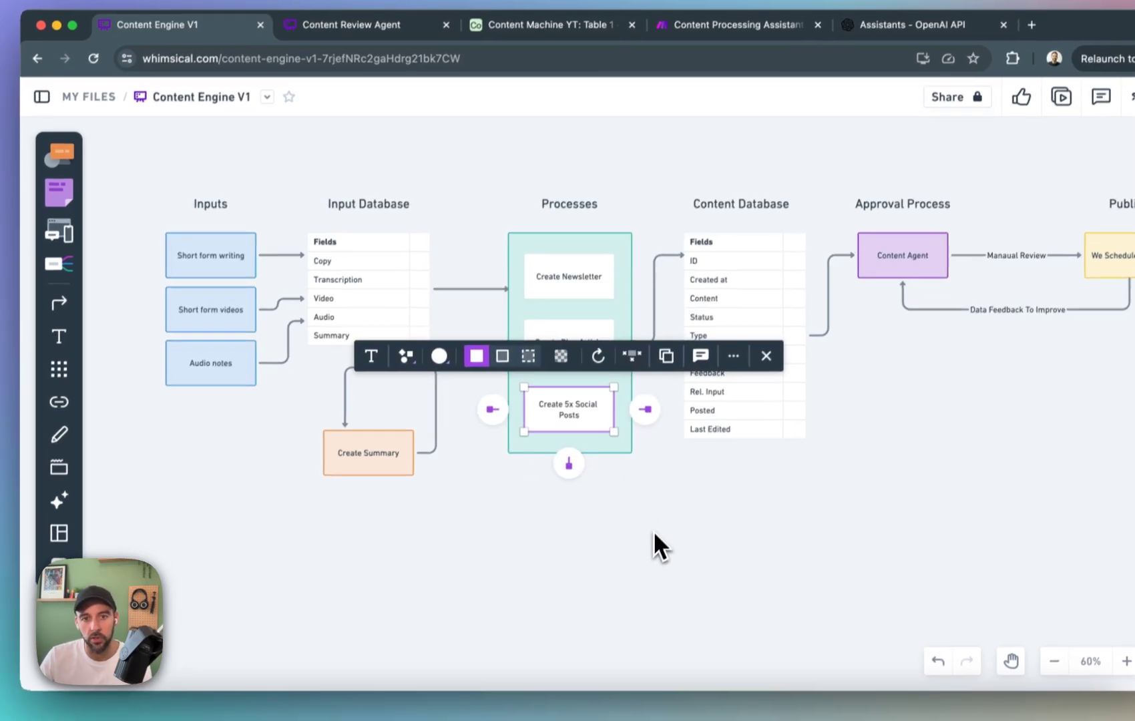
left_click(651, 557)
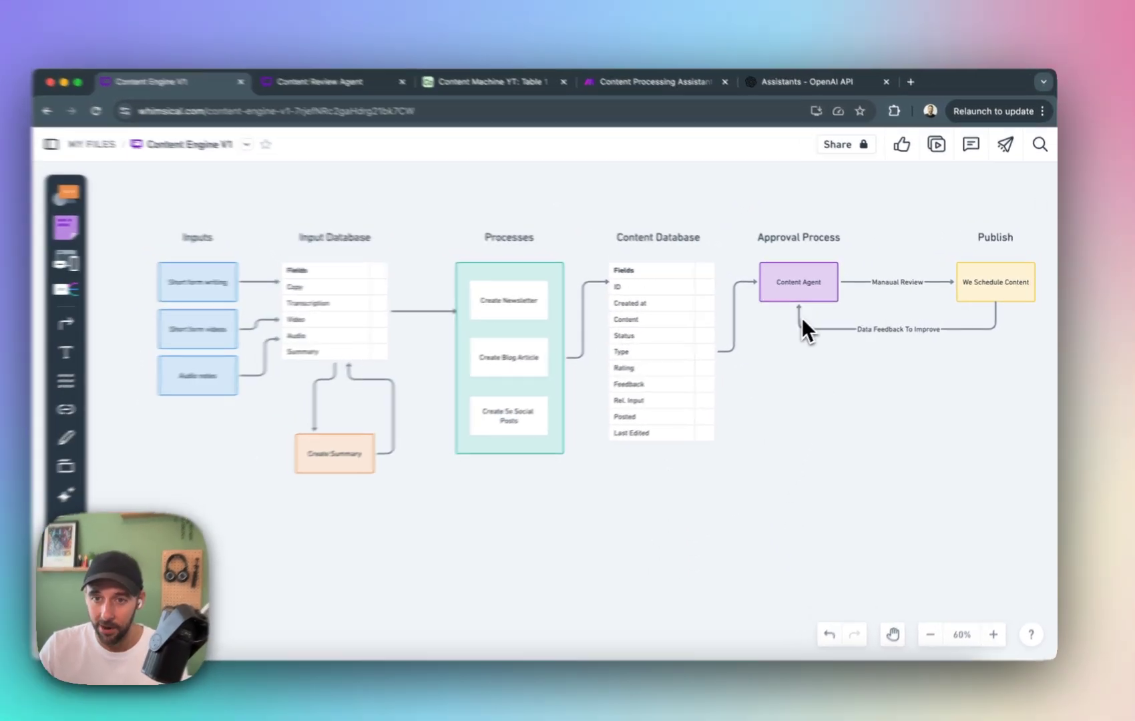
Examine the Content Agent, the Content Database fields, the manual review link and the We Schedule Content box in the diagram.
left_click(818, 297)
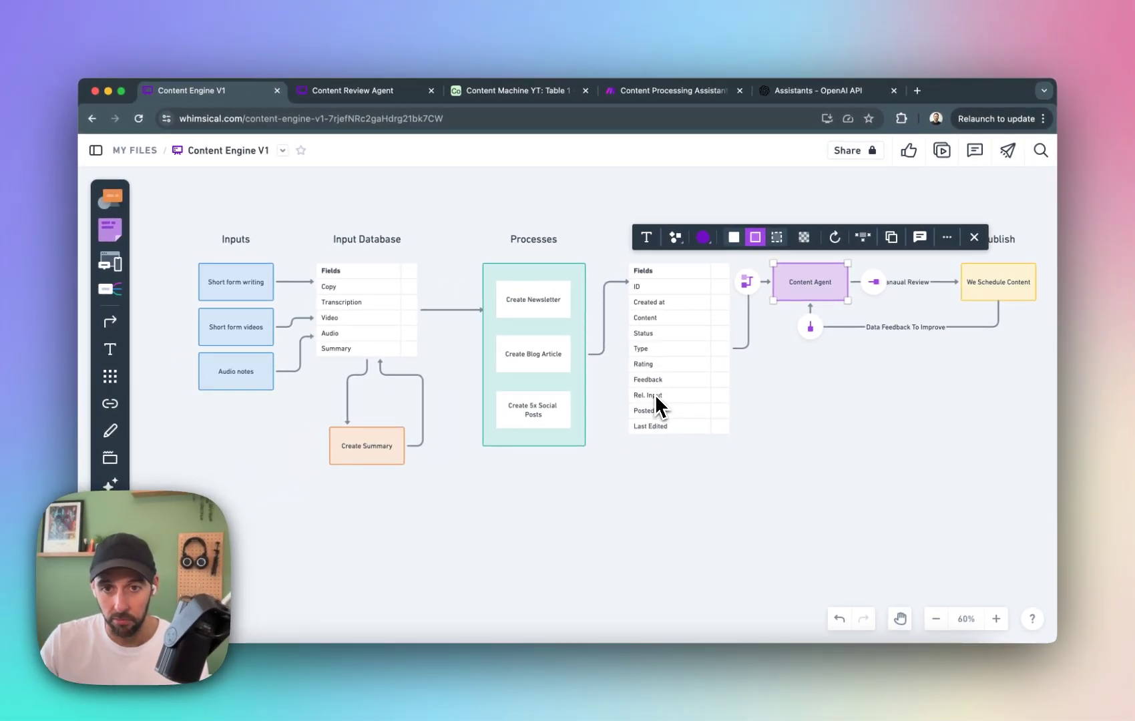
left_click(661, 386)
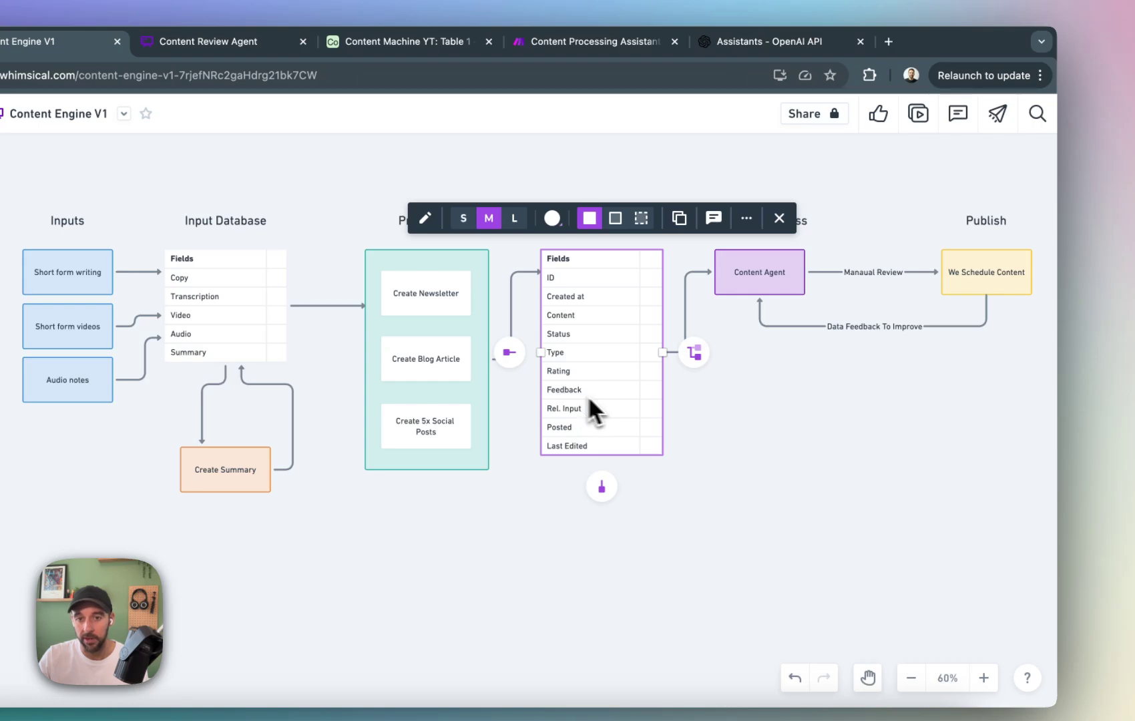
left_click(778, 428)
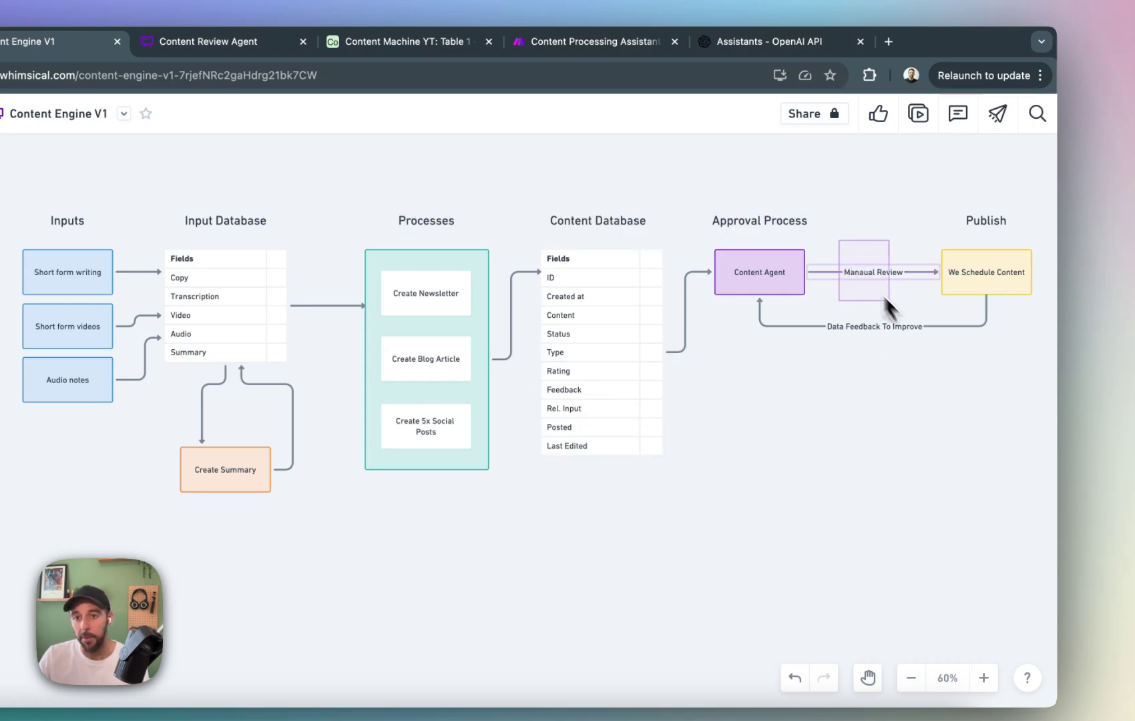
left_click_drag(885, 297, 885, 300)
left_click(865, 418)
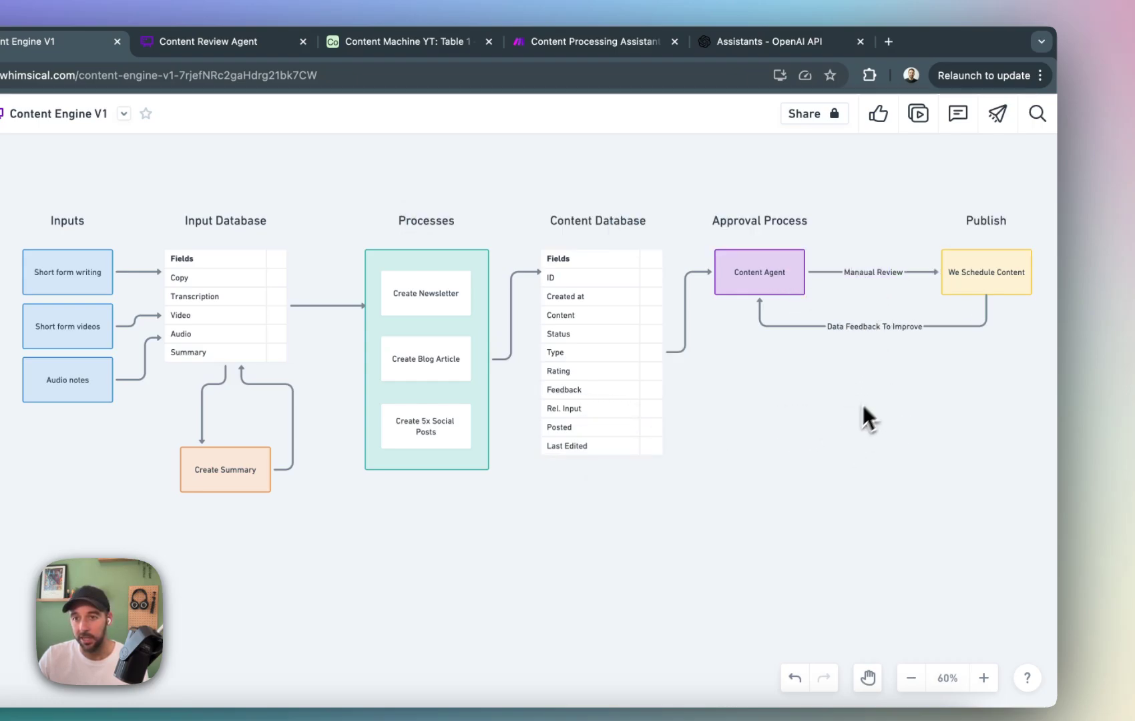
left_click(992, 271)
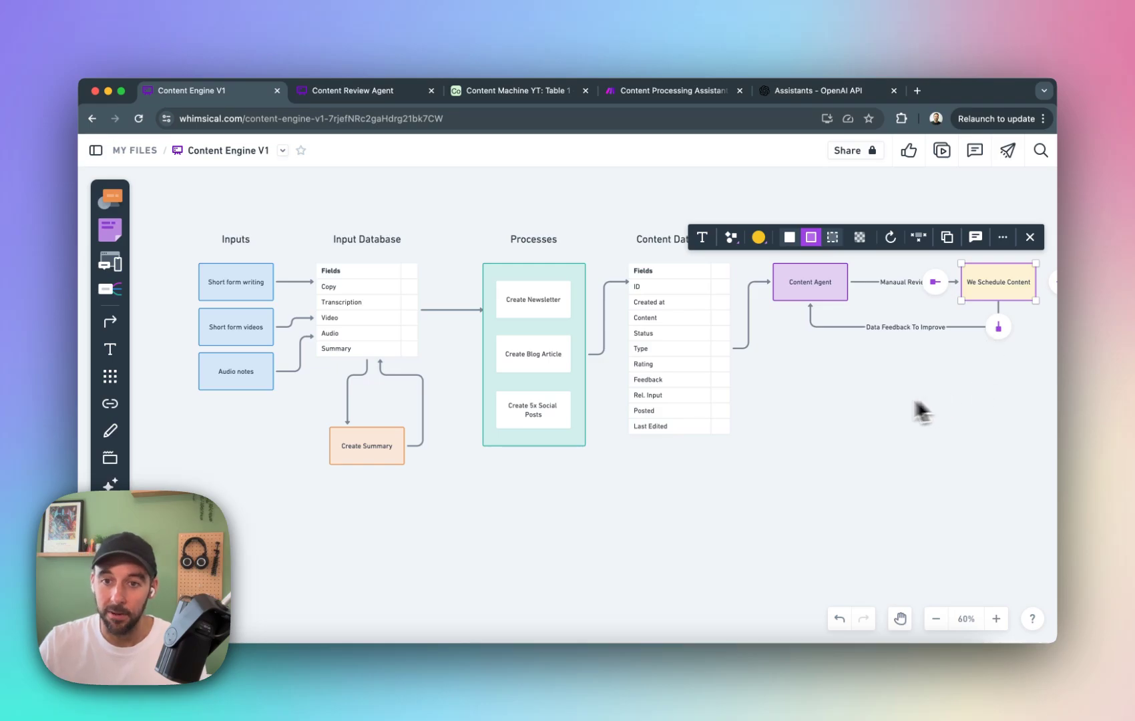
left_click(830, 293)
left_click(836, 436)
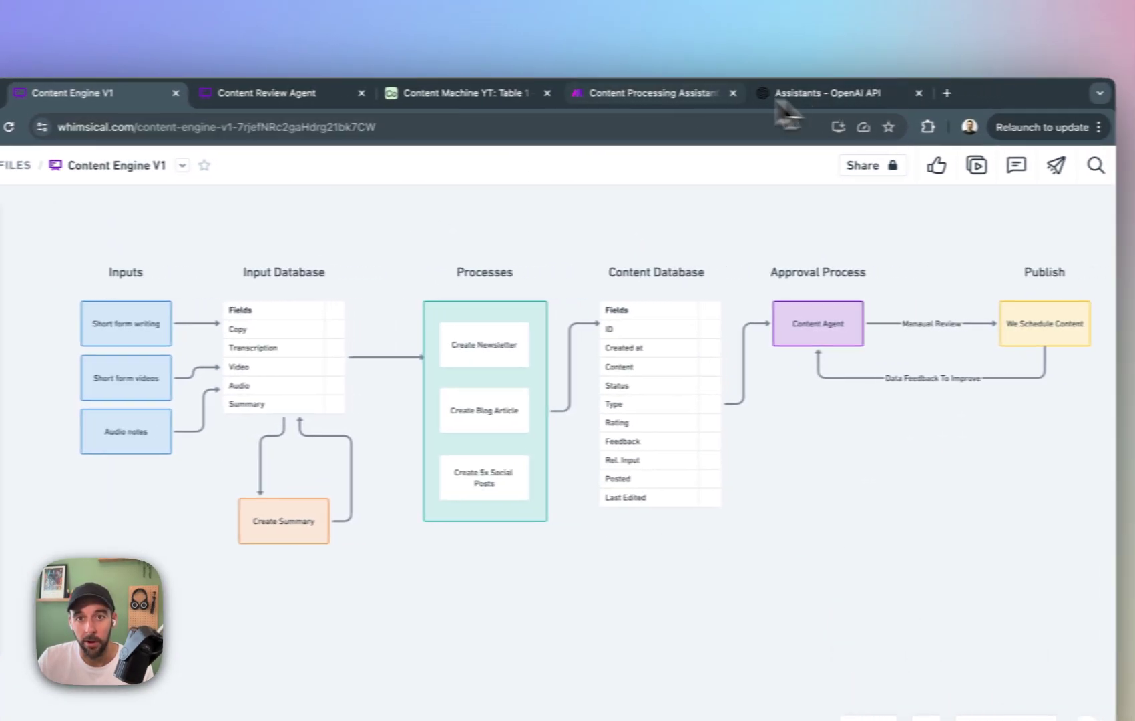
Compare the default table of the Content Machine YT base with the Input Database fields planned in the Whimsical diagram.
left_click(461, 93)
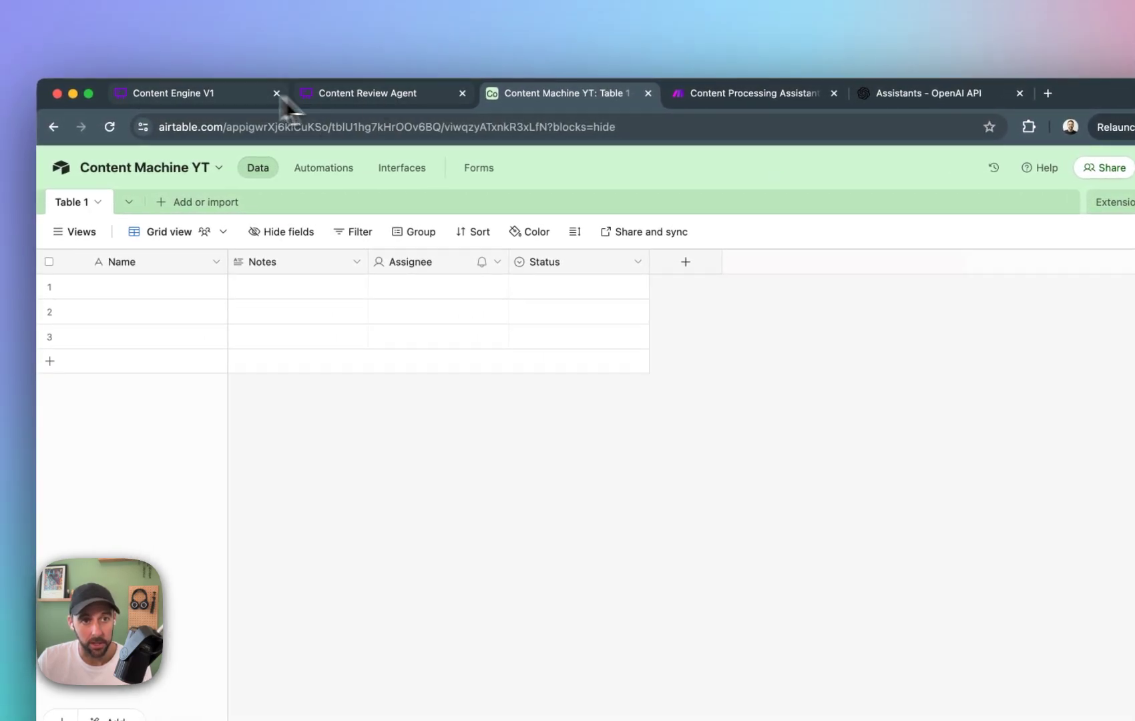
left_click(225, 99)
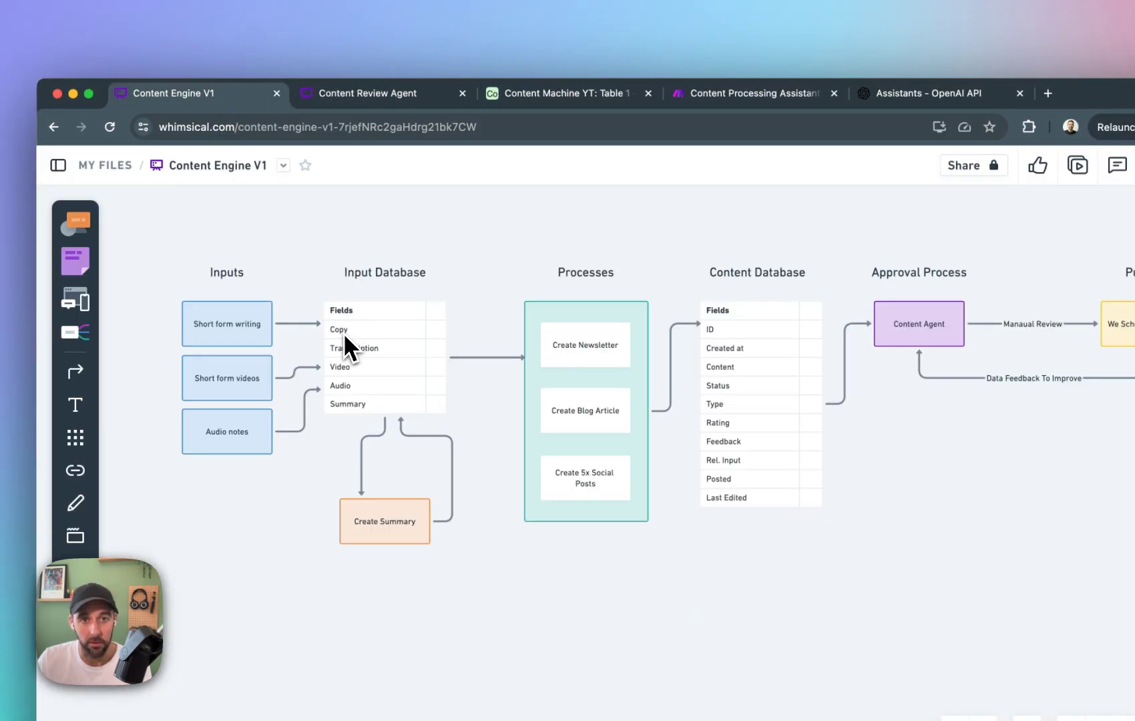
Switch to the Content Machine YT base in Airtable, rename the Name field to ID and narrow its column.
left_click(564, 92)
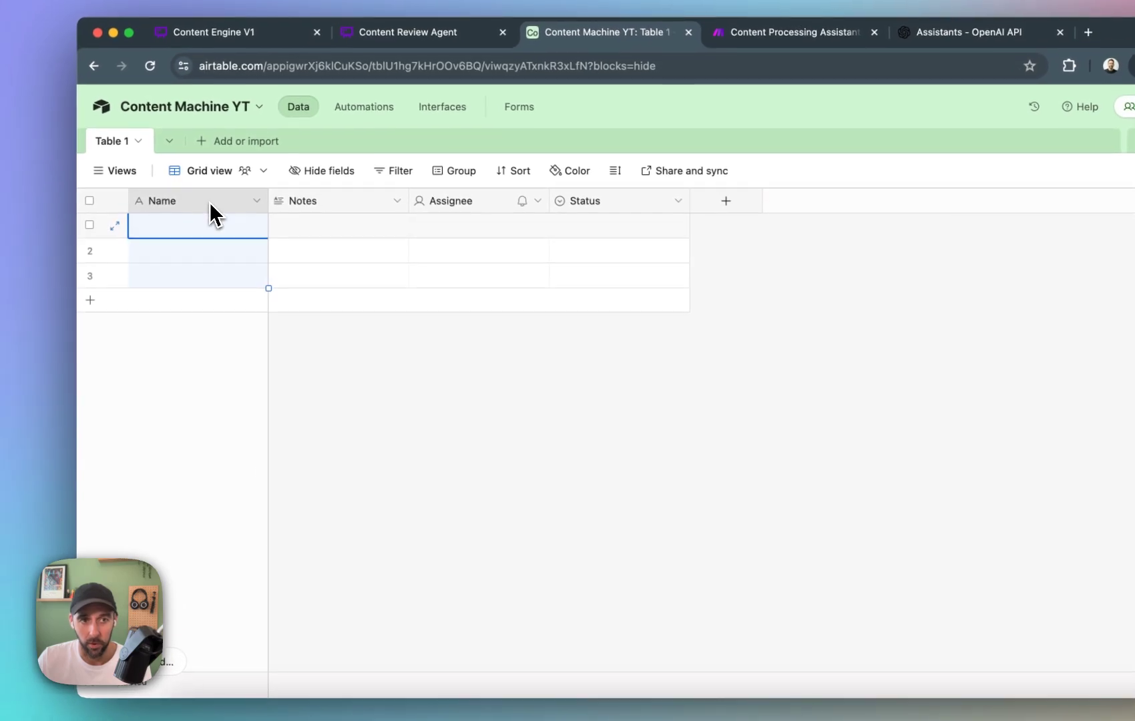
double_click(208, 217)
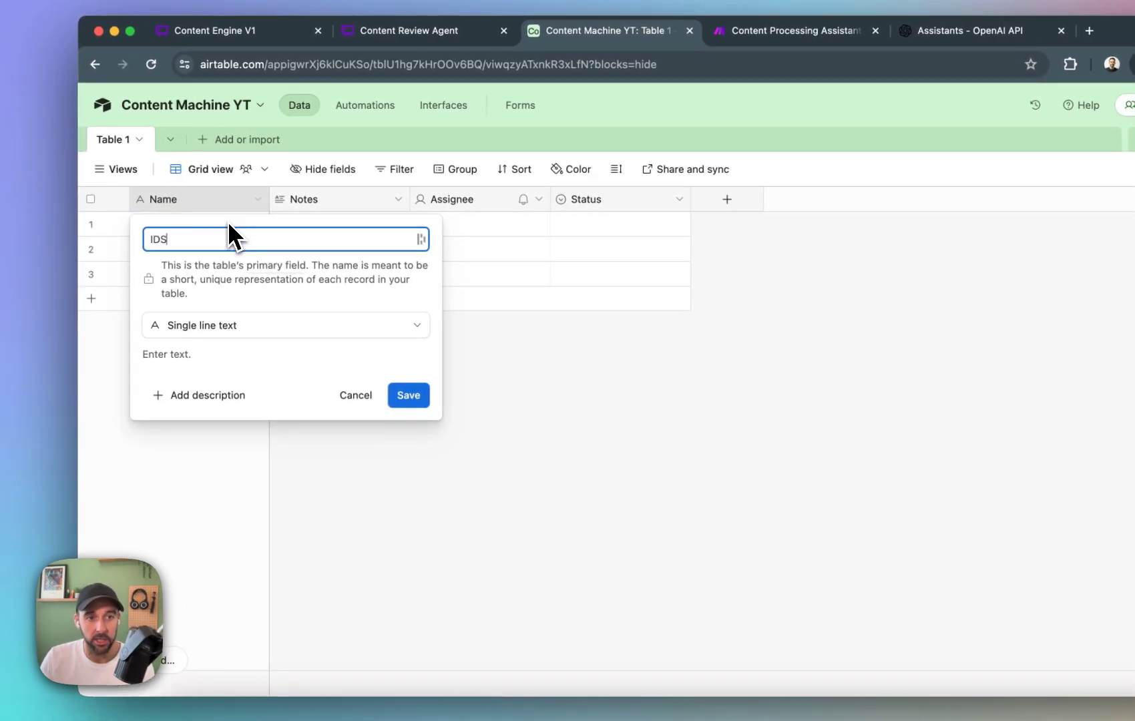
key("Return")
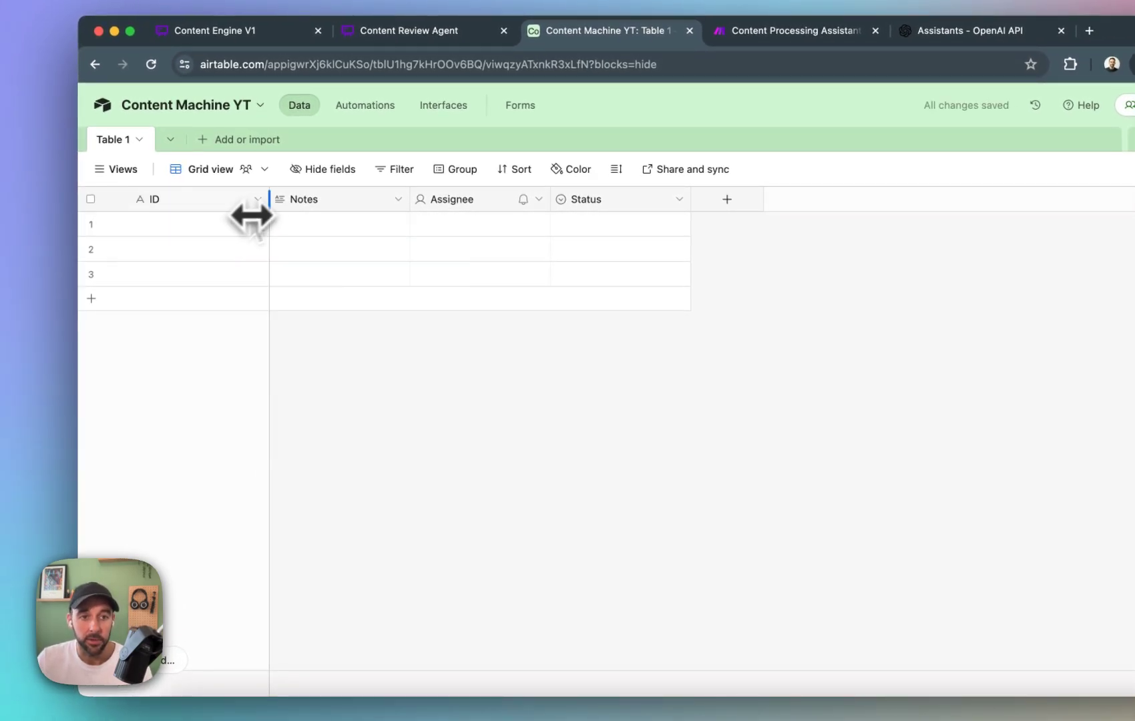
left_click_drag(269, 217, 195, 213)
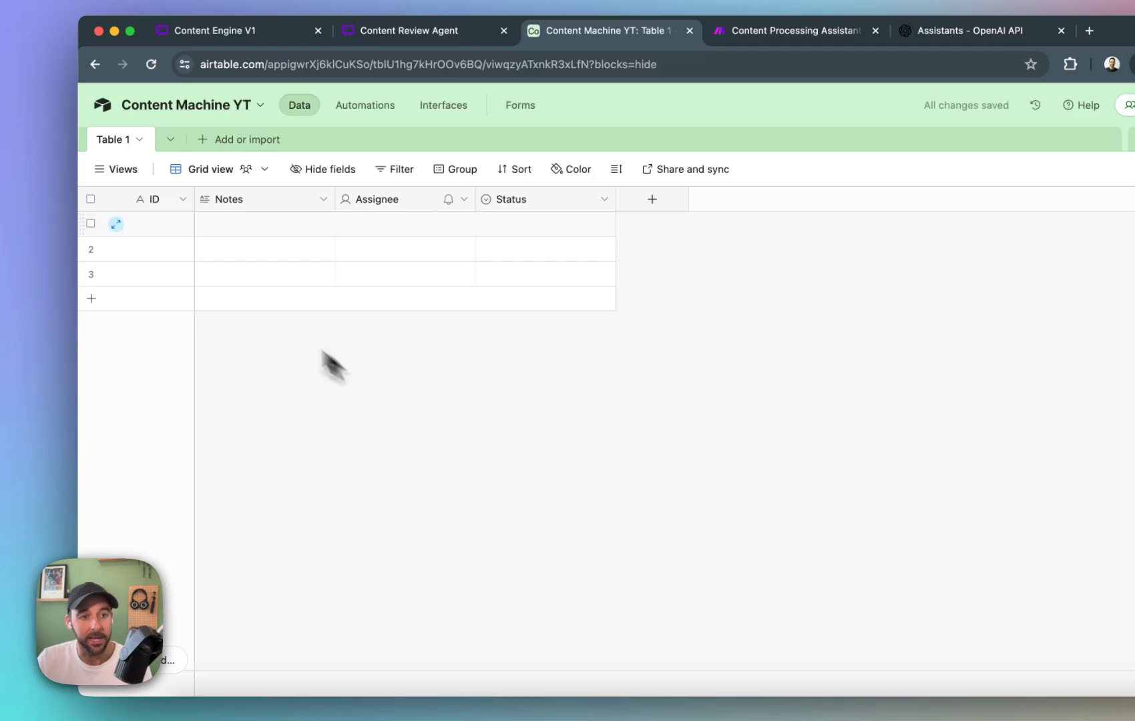
Change the ID field's type to Autonumber and save it.
left_click(182, 200)
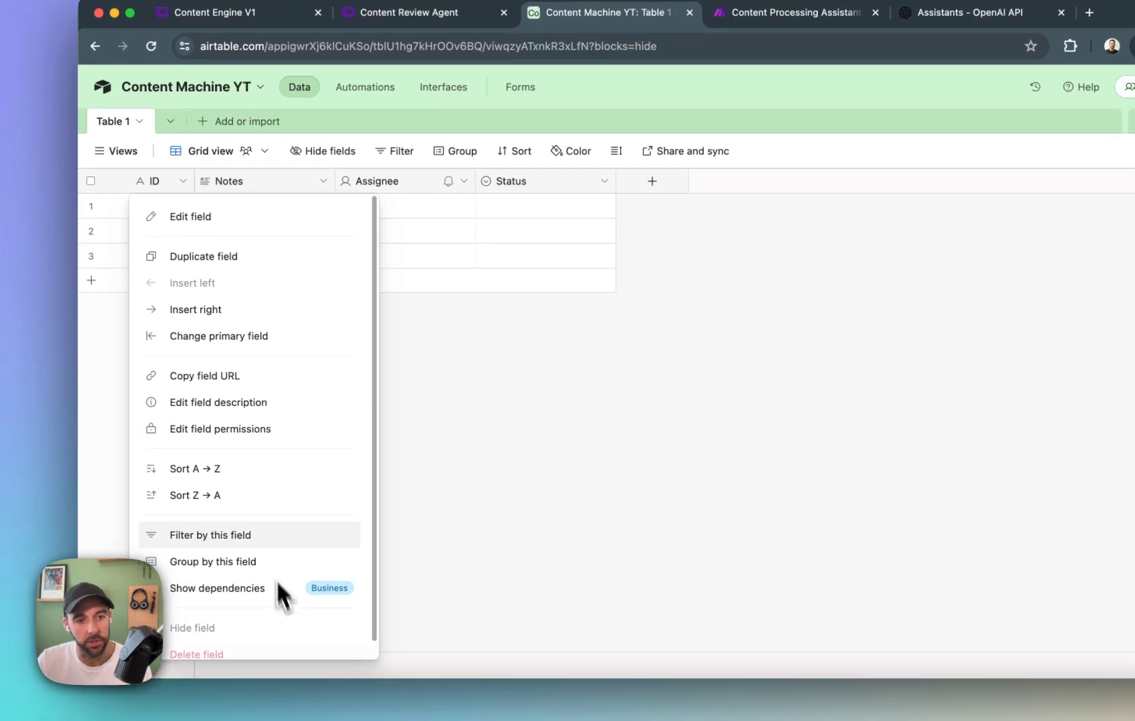
left_click(215, 217)
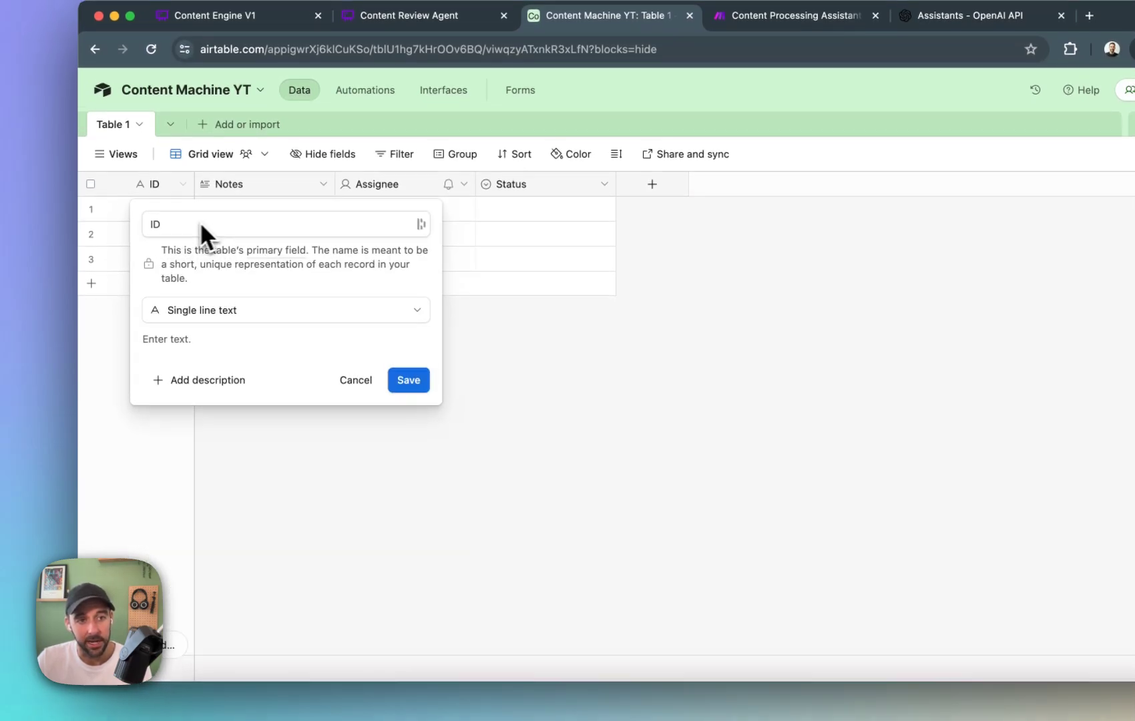
left_click(230, 302)
scroll(292, 441, "down", 5)
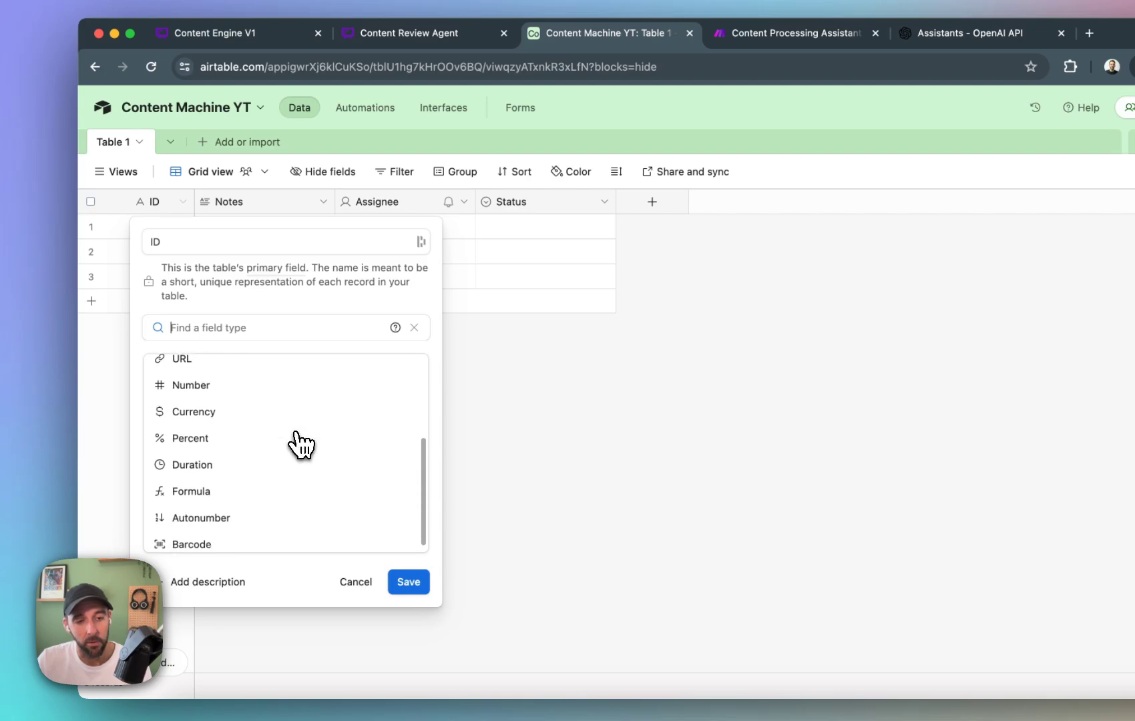
left_click(276, 509)
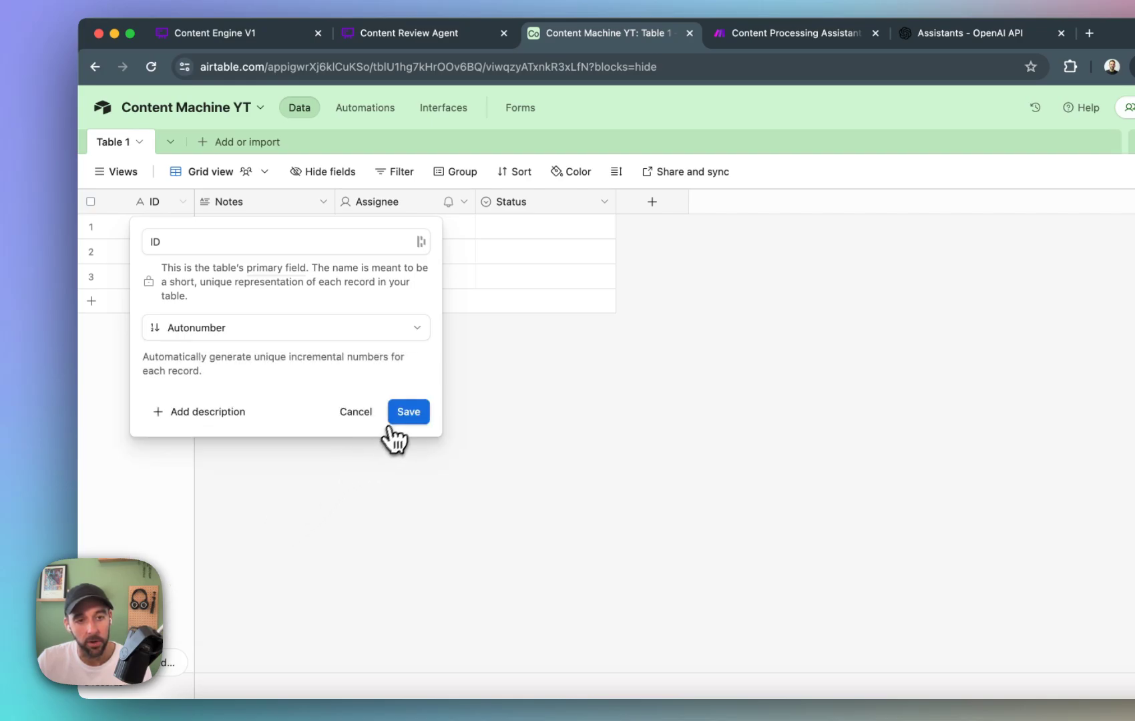
left_click(409, 414)
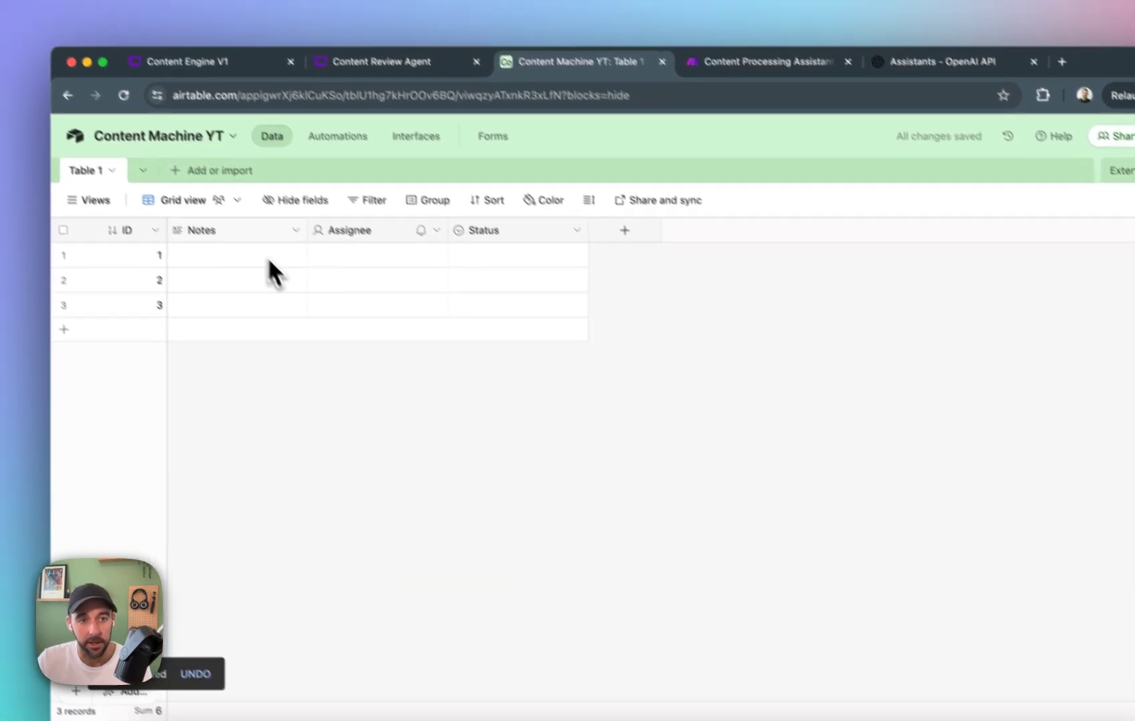
Rename the Notes long text field to Copy.
double_click(211, 203)
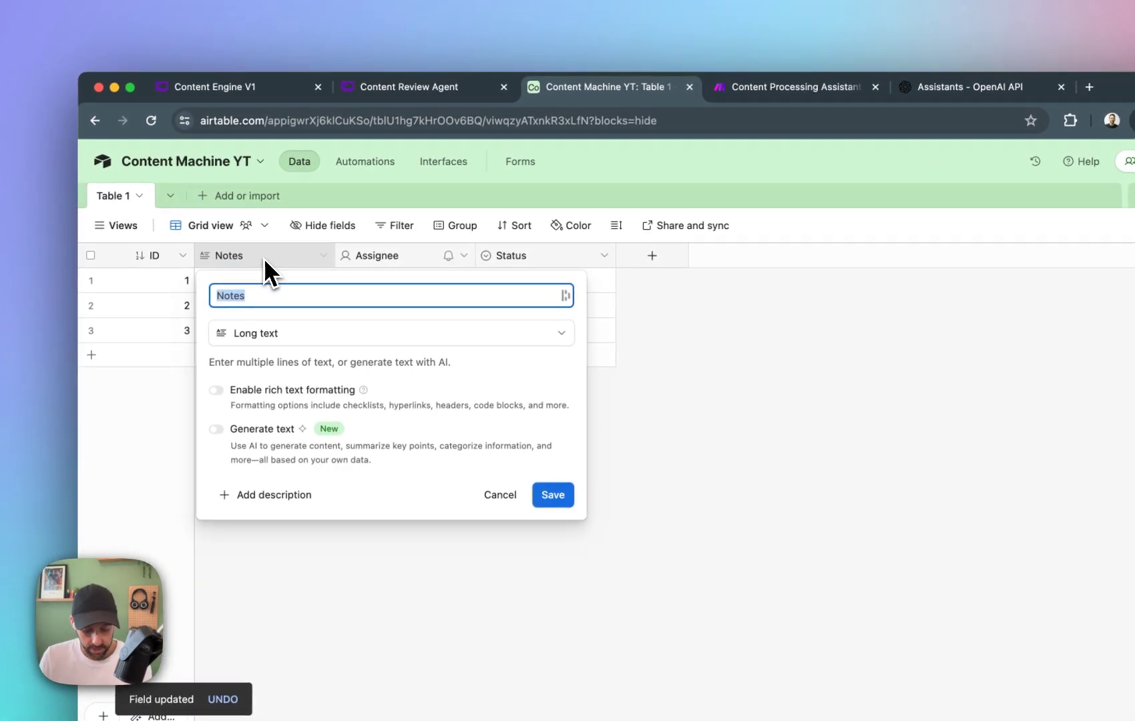
type("Copy")
key("Return")
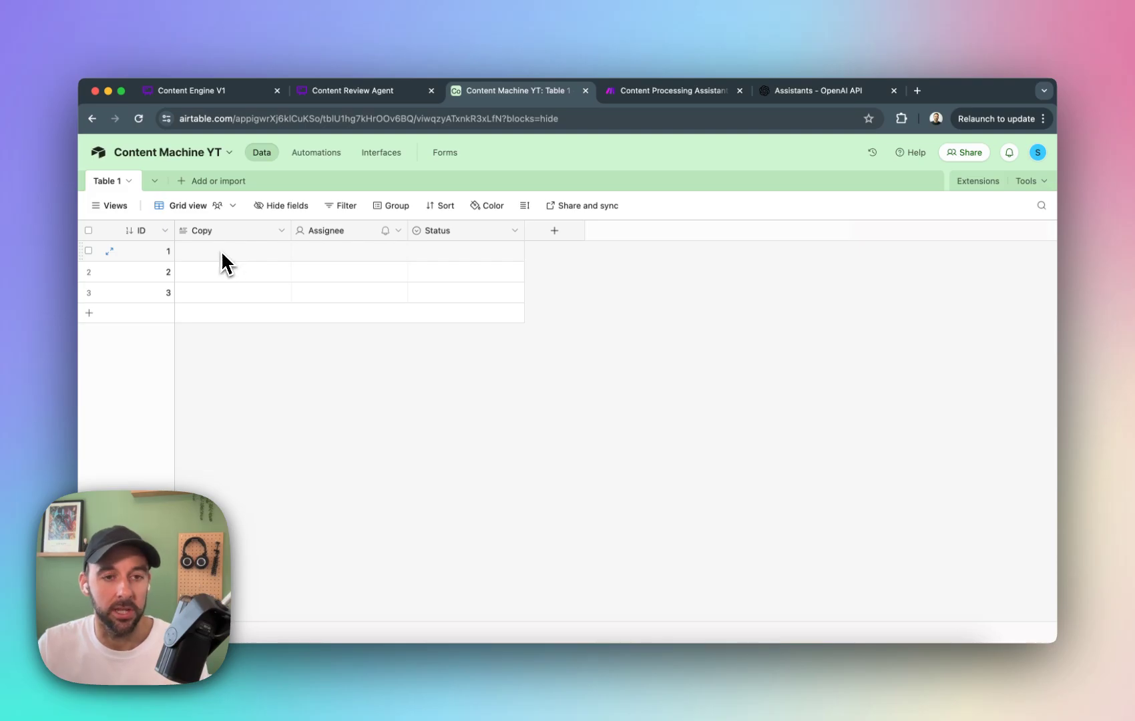
Delete the Assignee and Status fields from Table 1.
right_click(356, 231)
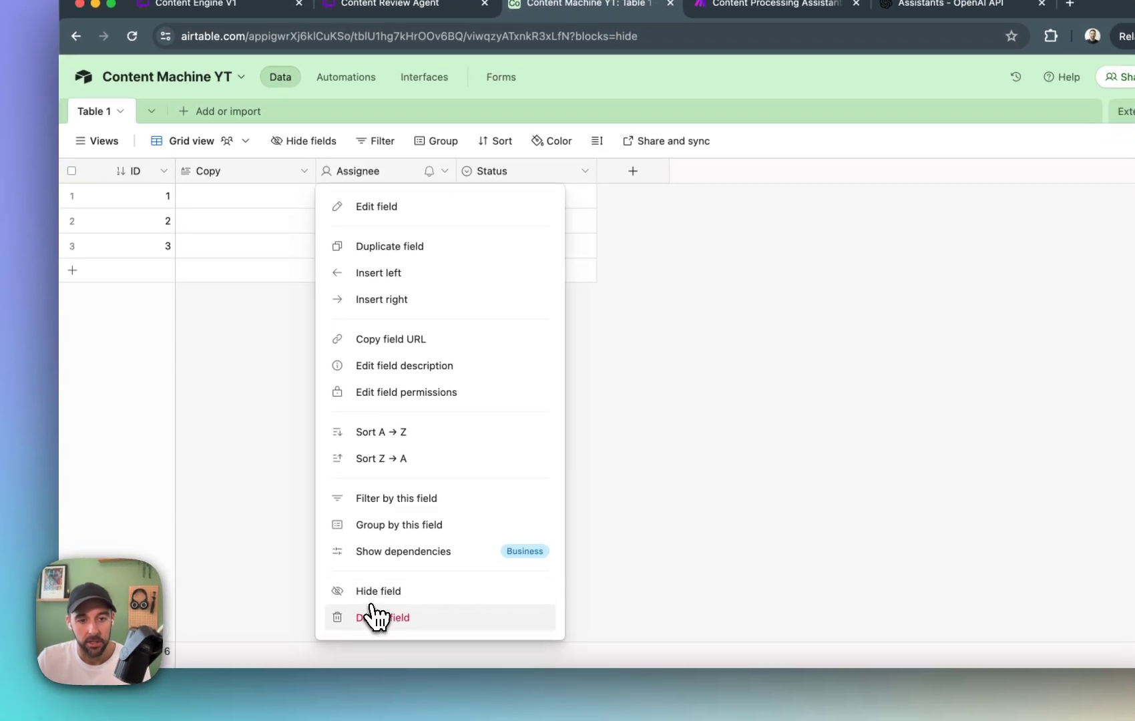
left_click(358, 639)
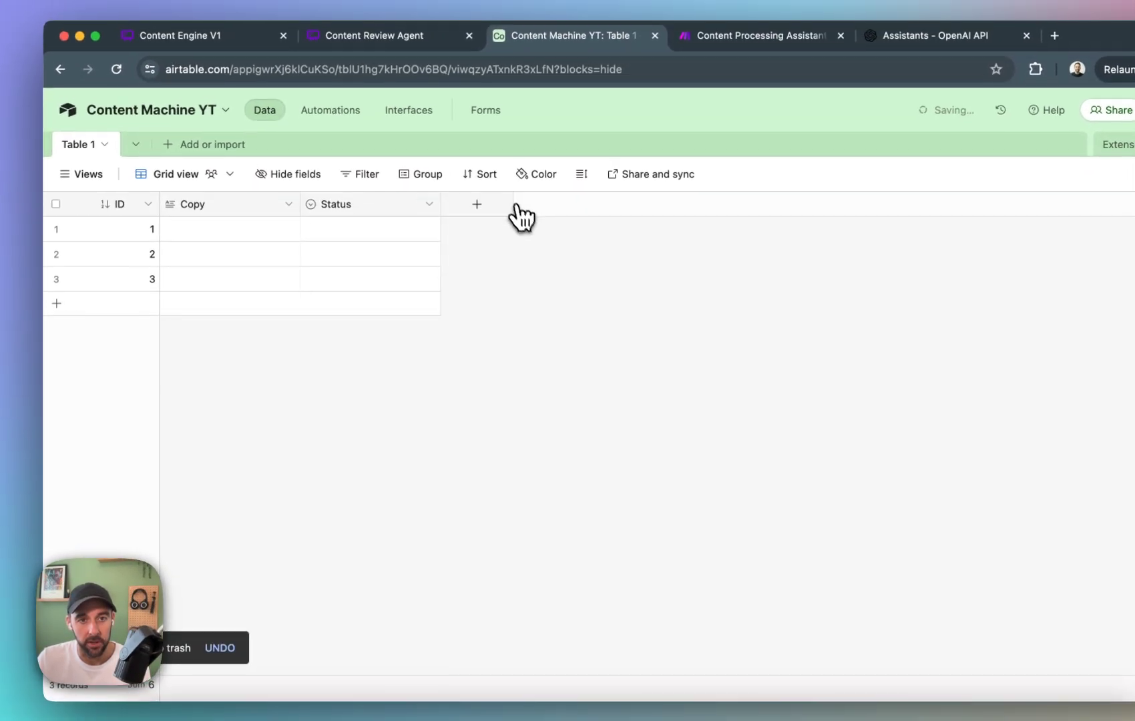
right_click(406, 203)
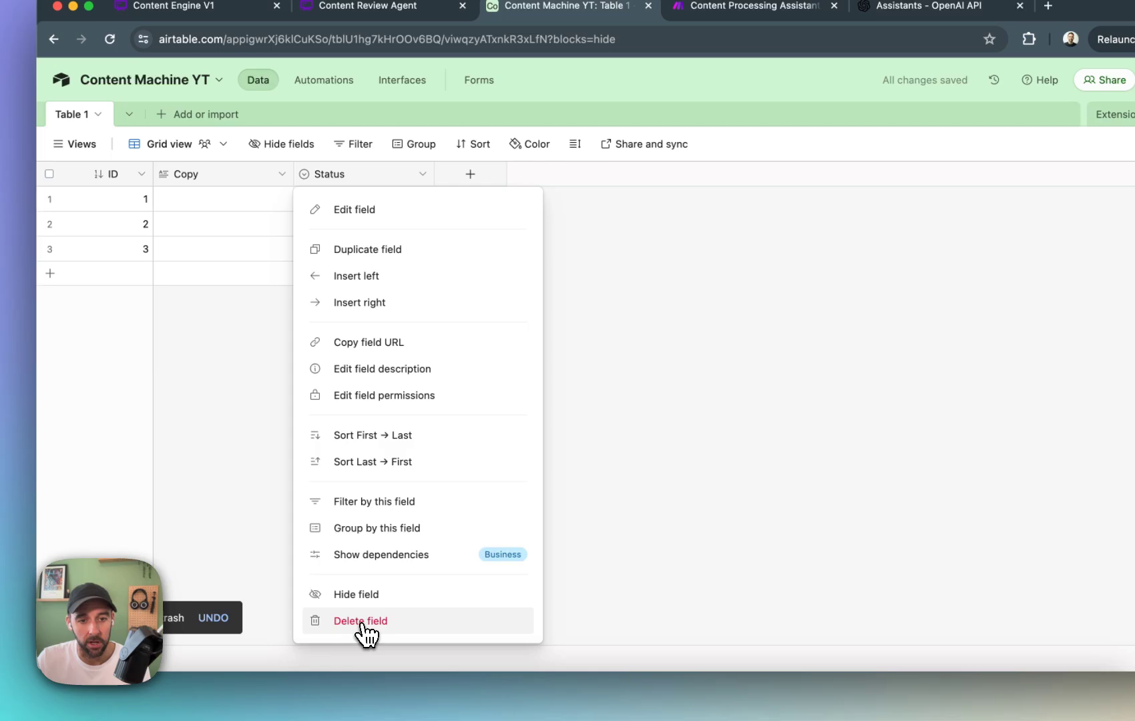
left_click(365, 655)
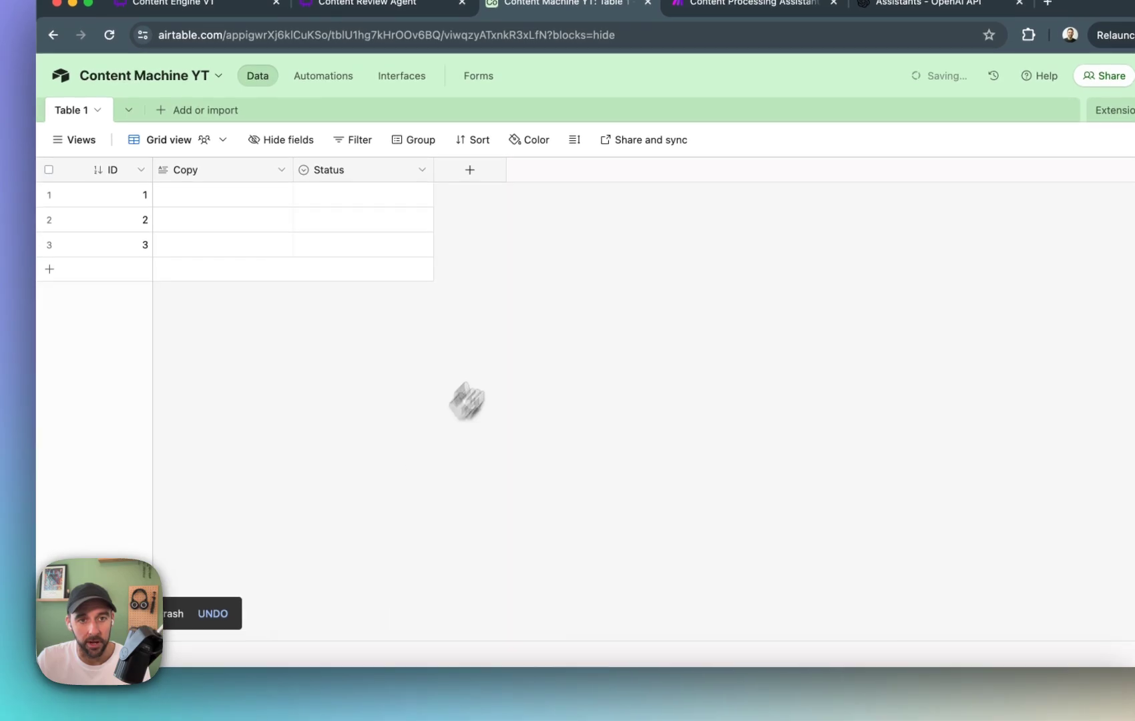
Add an Attachment field named Video after Copy, following the Input Database diagram, and narrow its column.
left_click(332, 197)
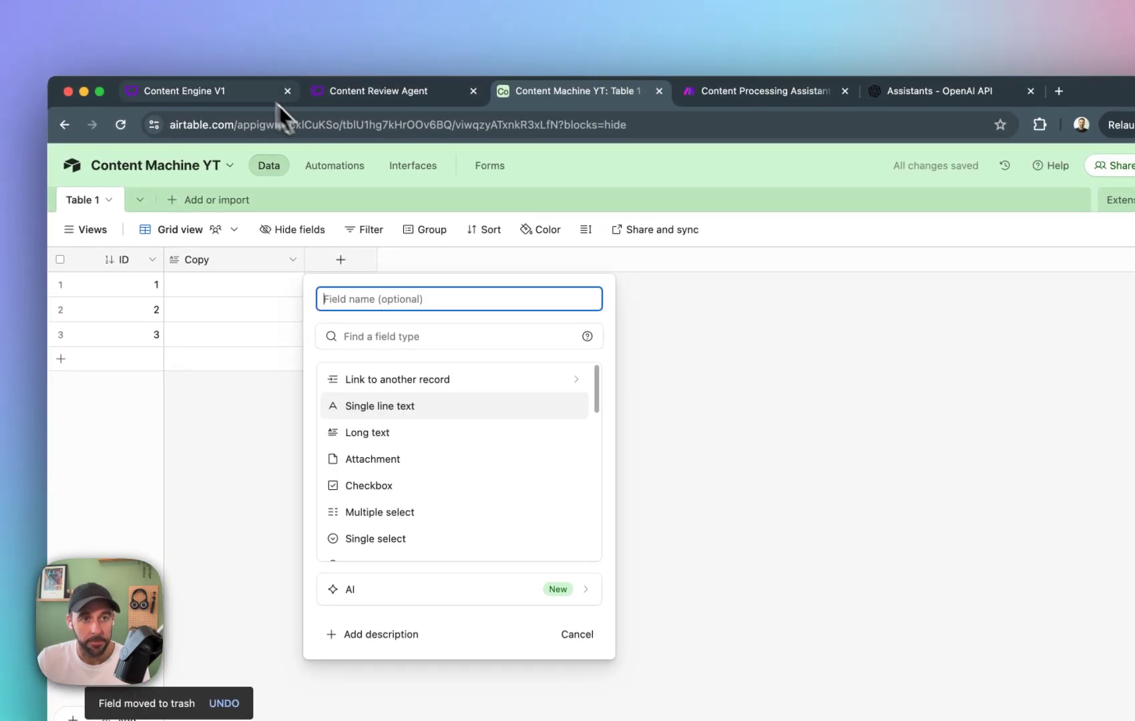
left_click(234, 29)
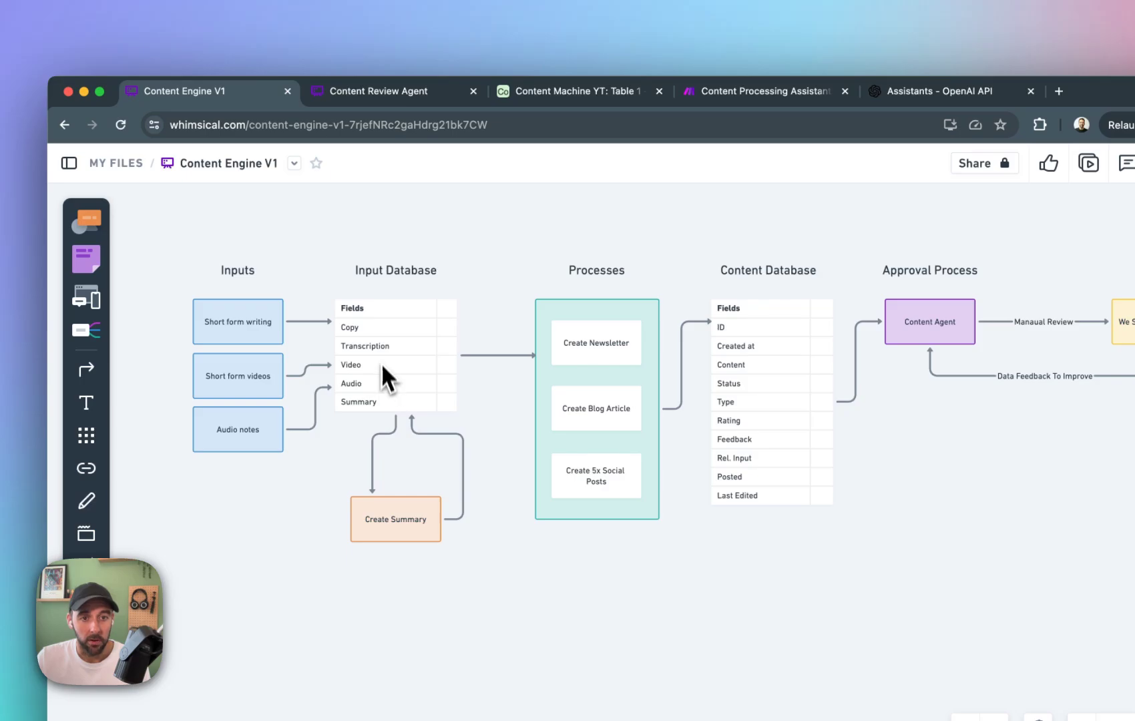
left_click(591, 98)
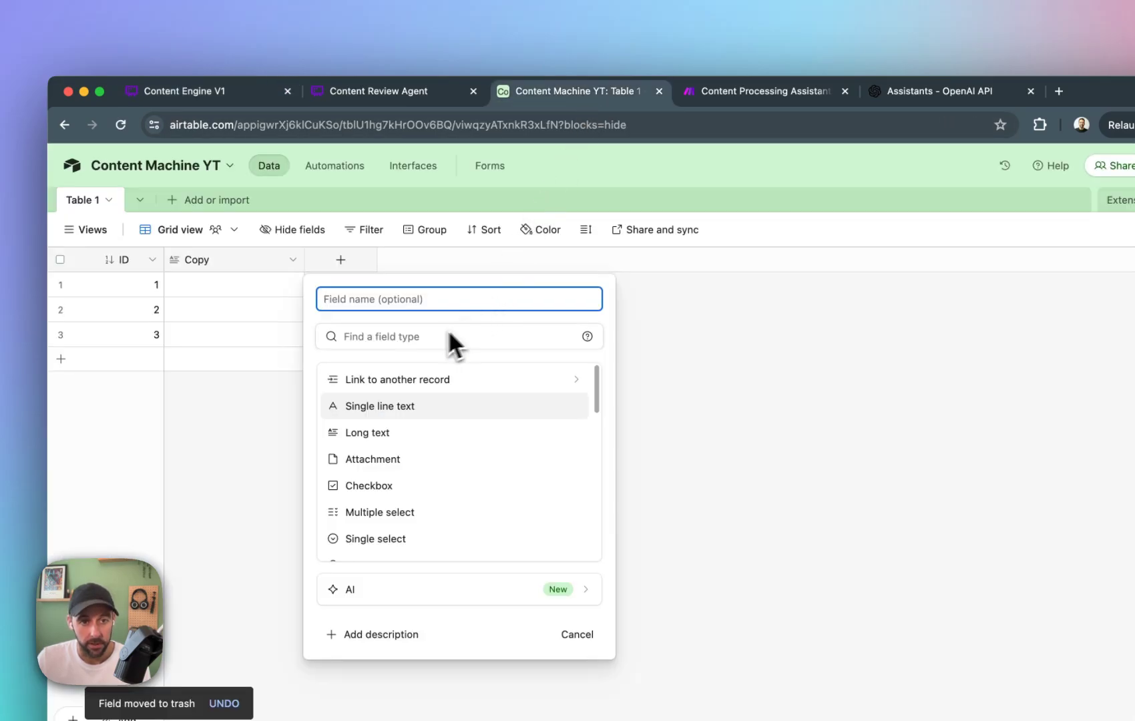
type("Vide")
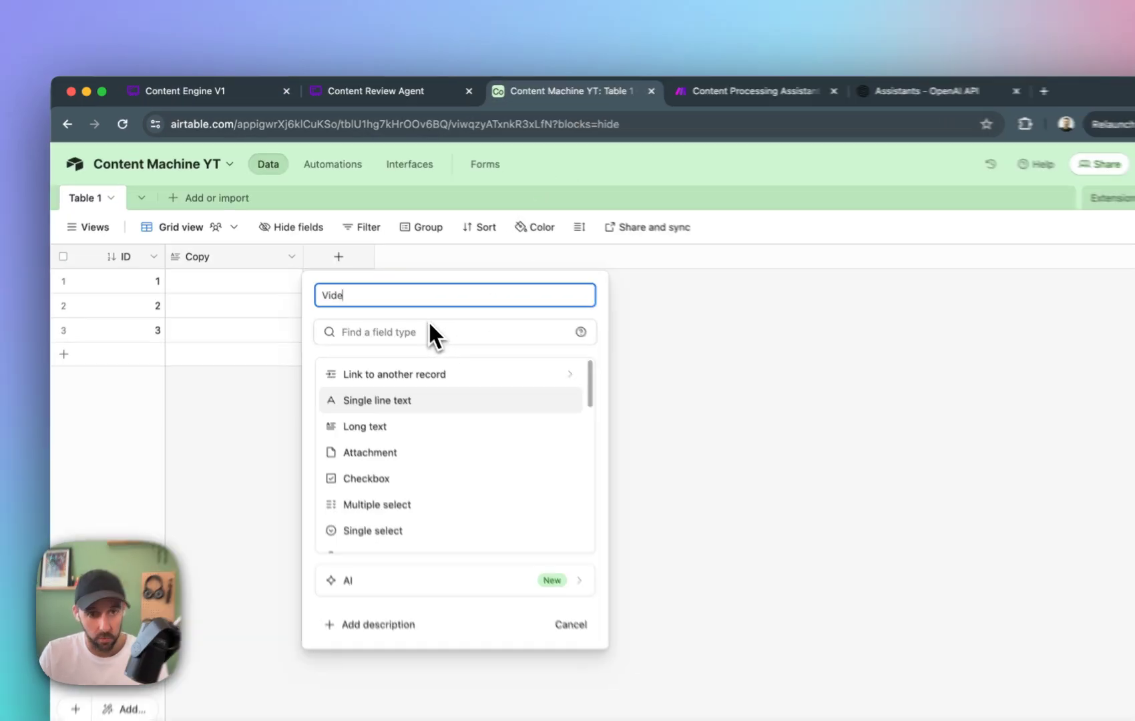
type("o")
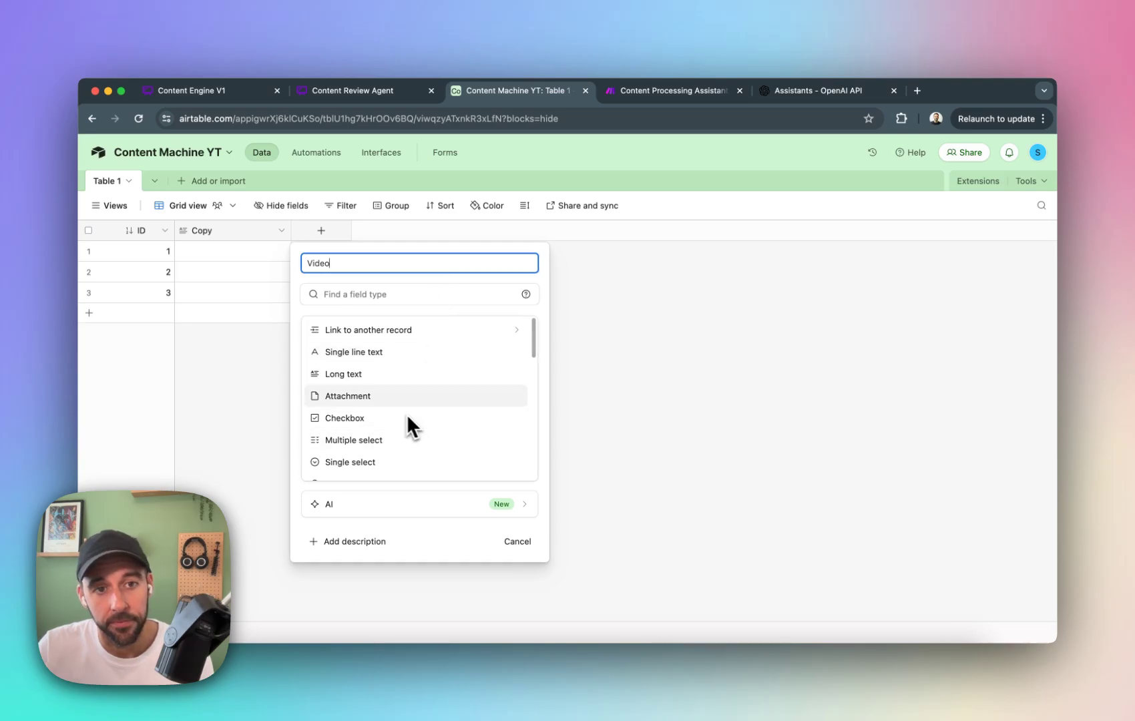
scroll(411, 421, "down", 3)
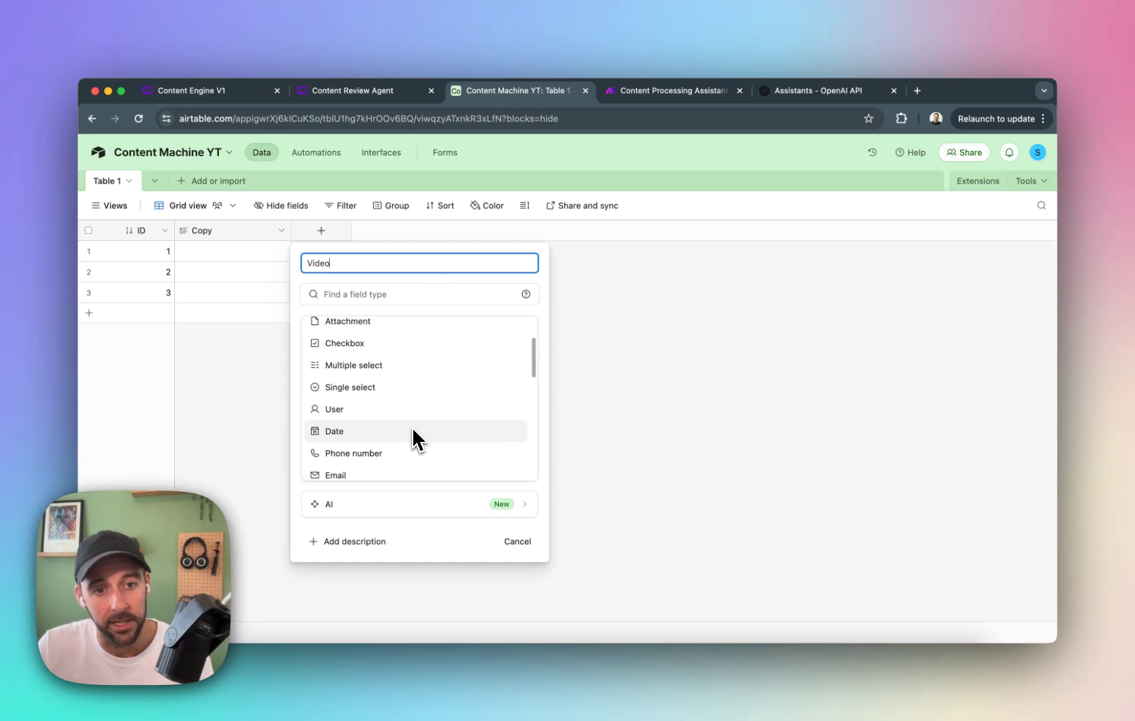
scroll(411, 431, "down", 7)
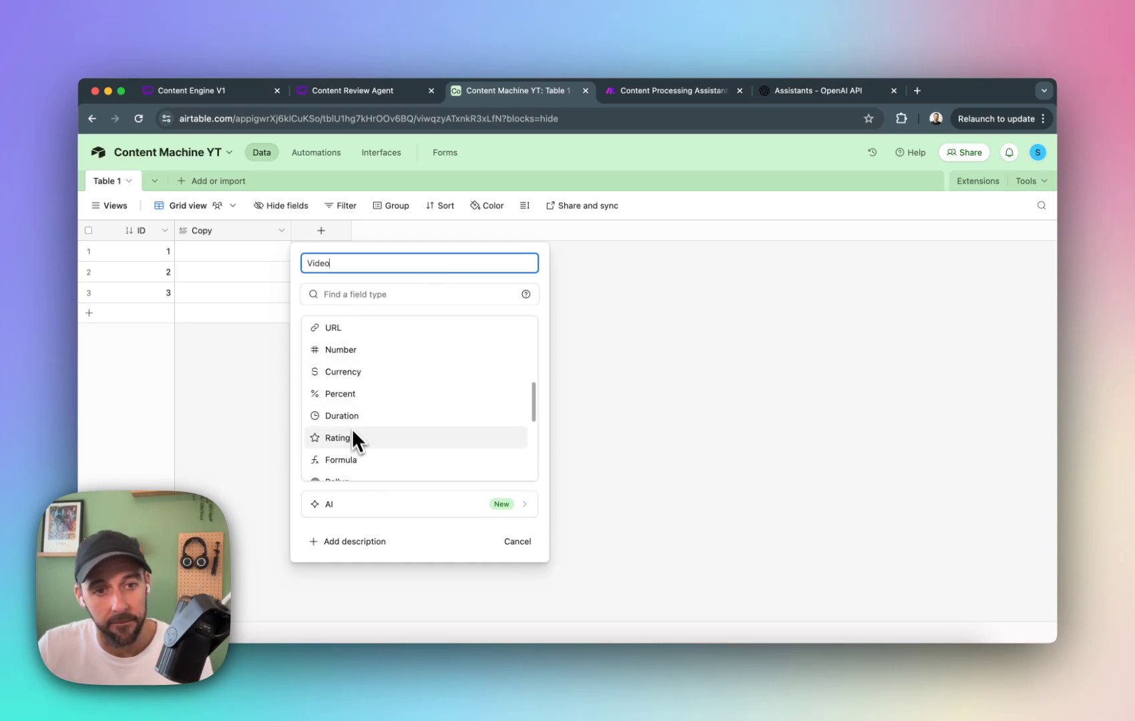
scroll(353, 432, "down", 10)
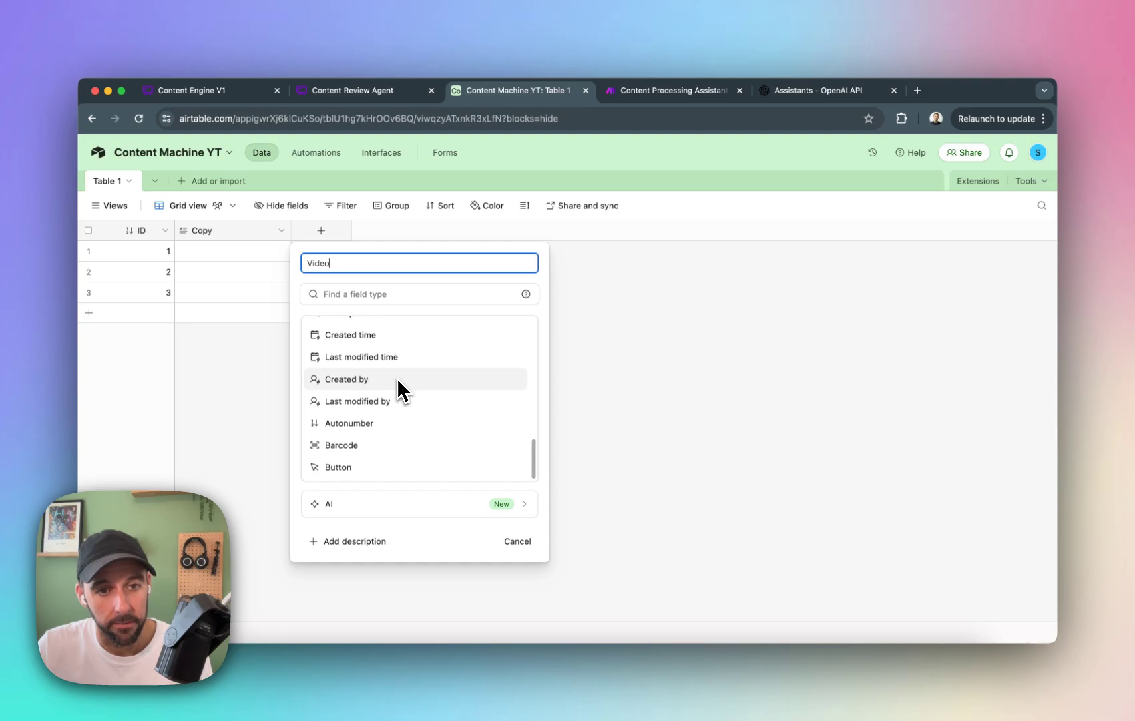
scroll(392, 342, "up", 15)
left_click(384, 369)
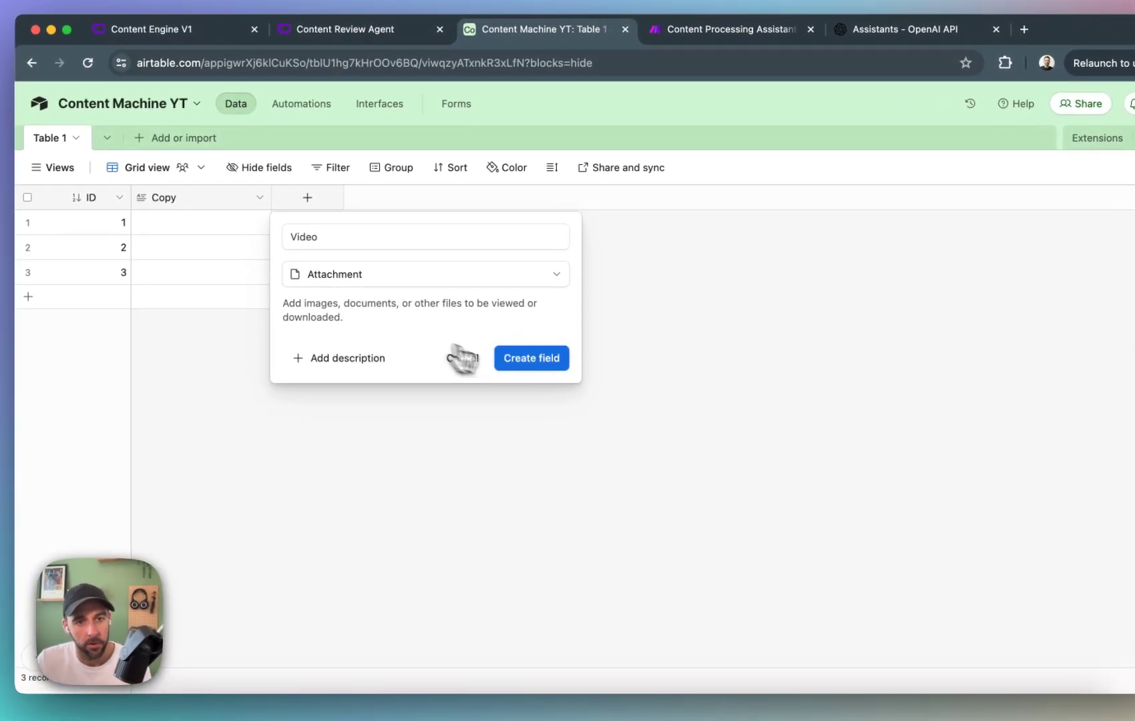
left_click(527, 360)
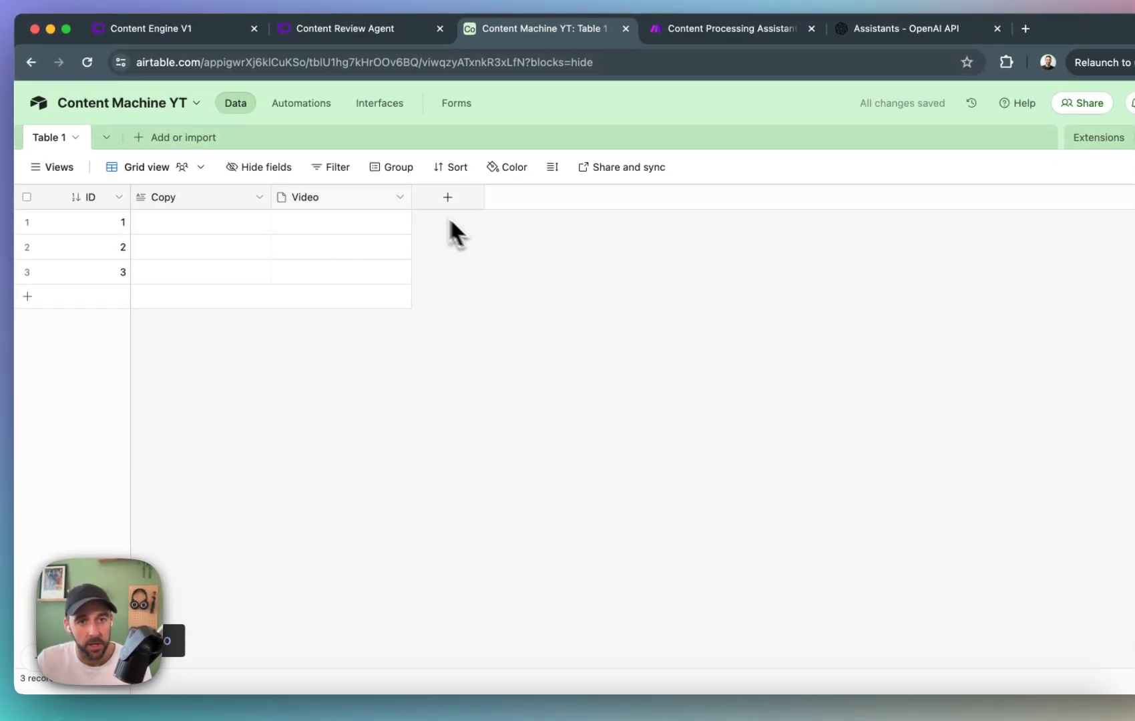
left_click_drag(412, 197, 382, 199)
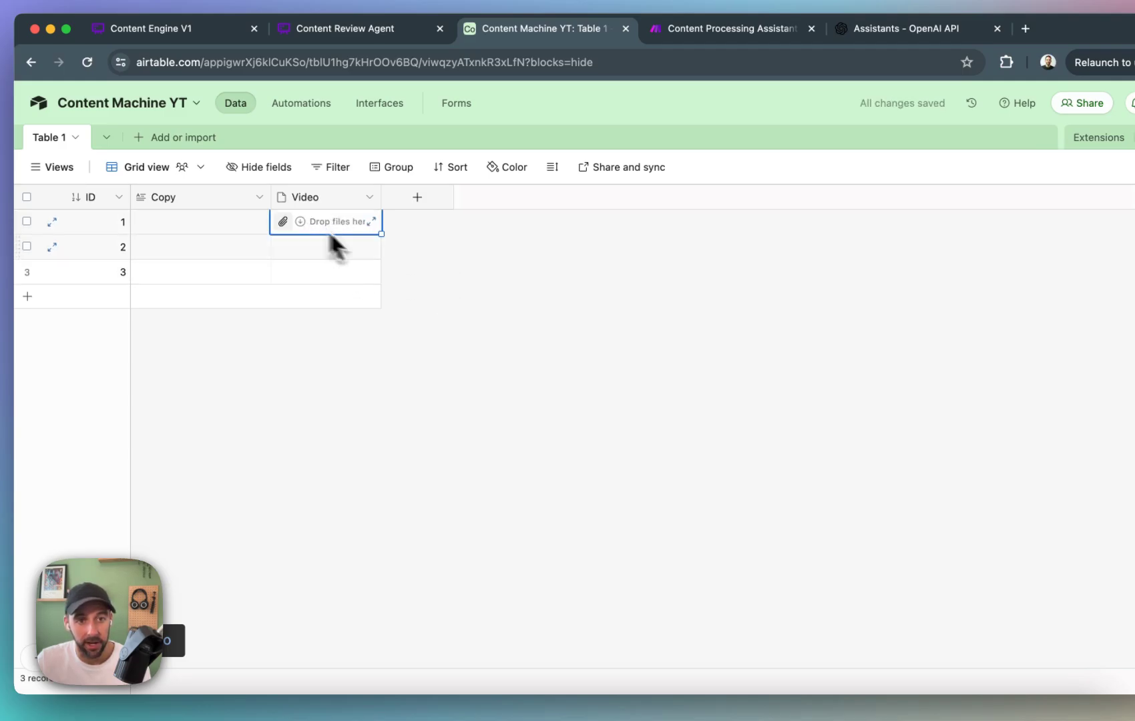
left_click(609, 384)
Add an Attachment field named Audio after the Video field.
left_click(417, 197)
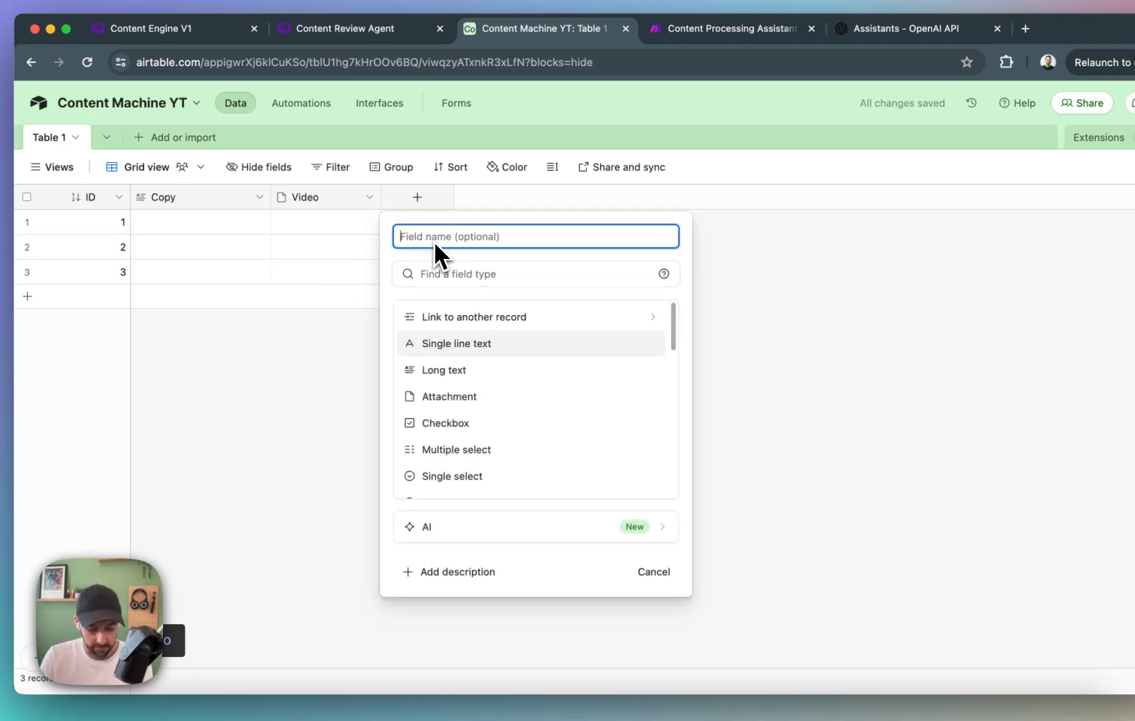
type("Audio")
scroll(496, 337, "down", 1)
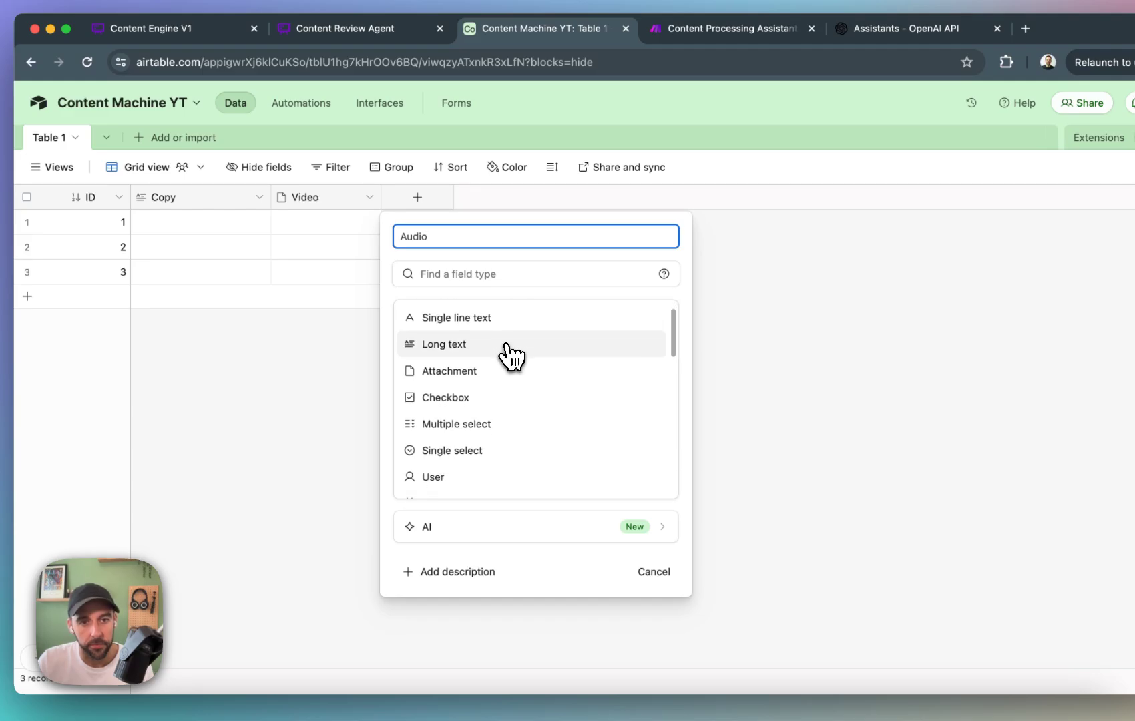
left_click(499, 371)
left_click(651, 371)
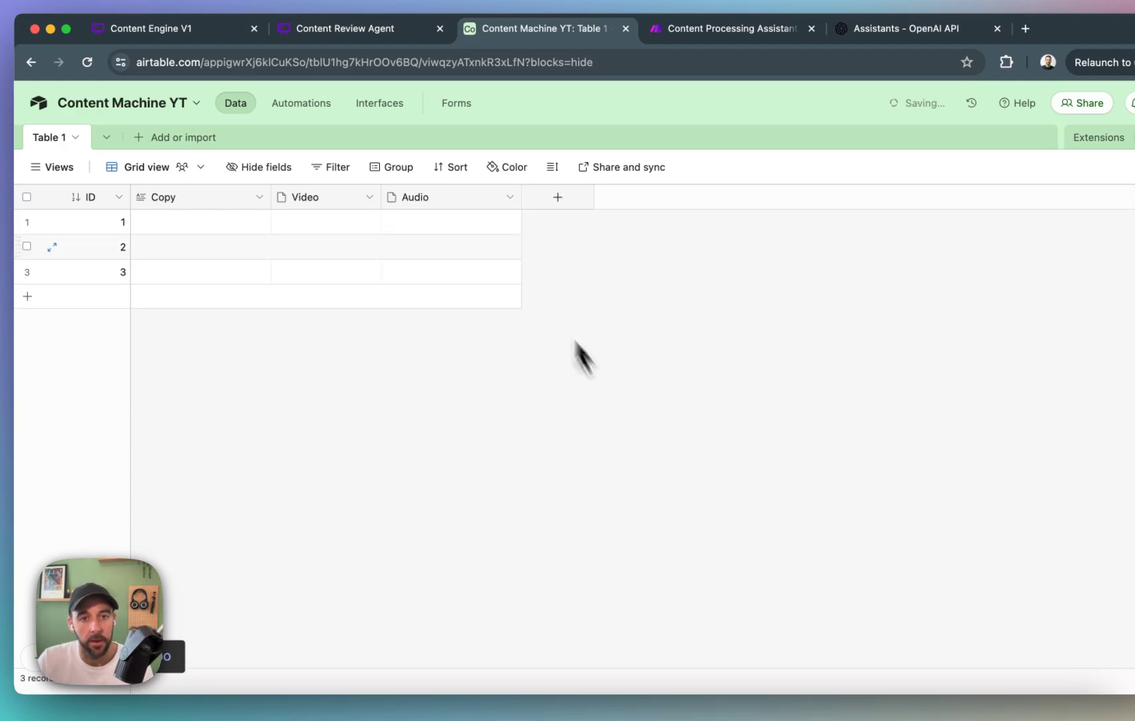
Add a single line text field named Transcription after the Audio field.
left_click(556, 198)
type("Transc")
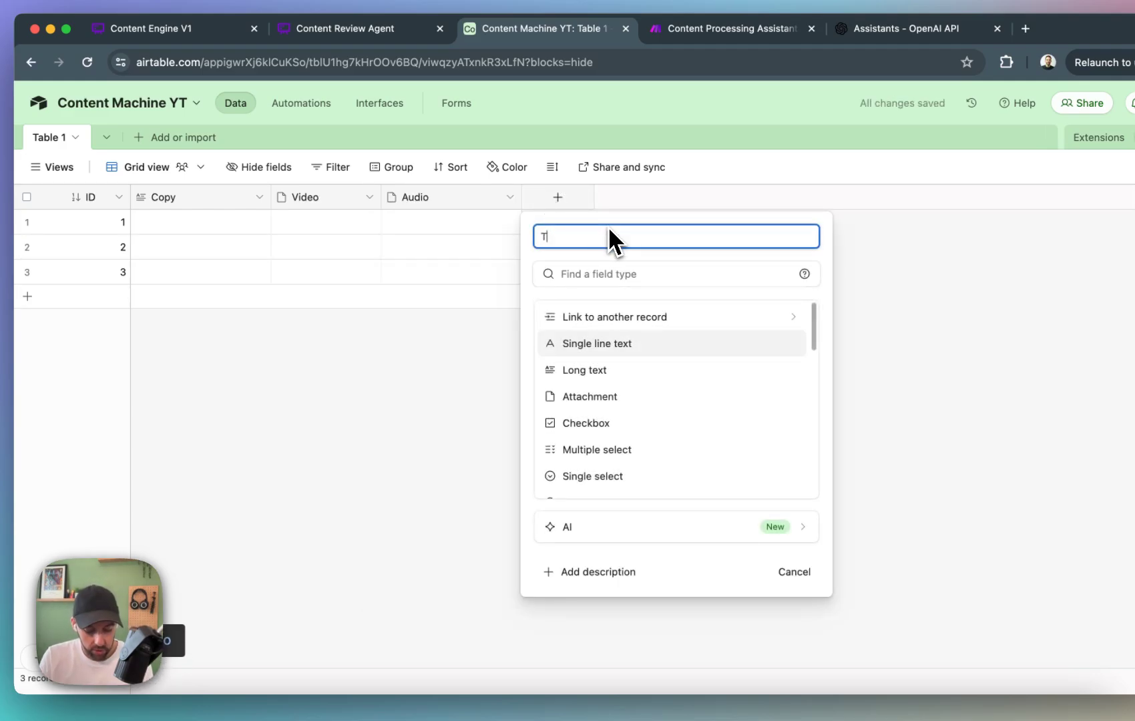
type("tip")
key("BackSpace")
key("BackSpace")
key("BackSpace")
type("ription")
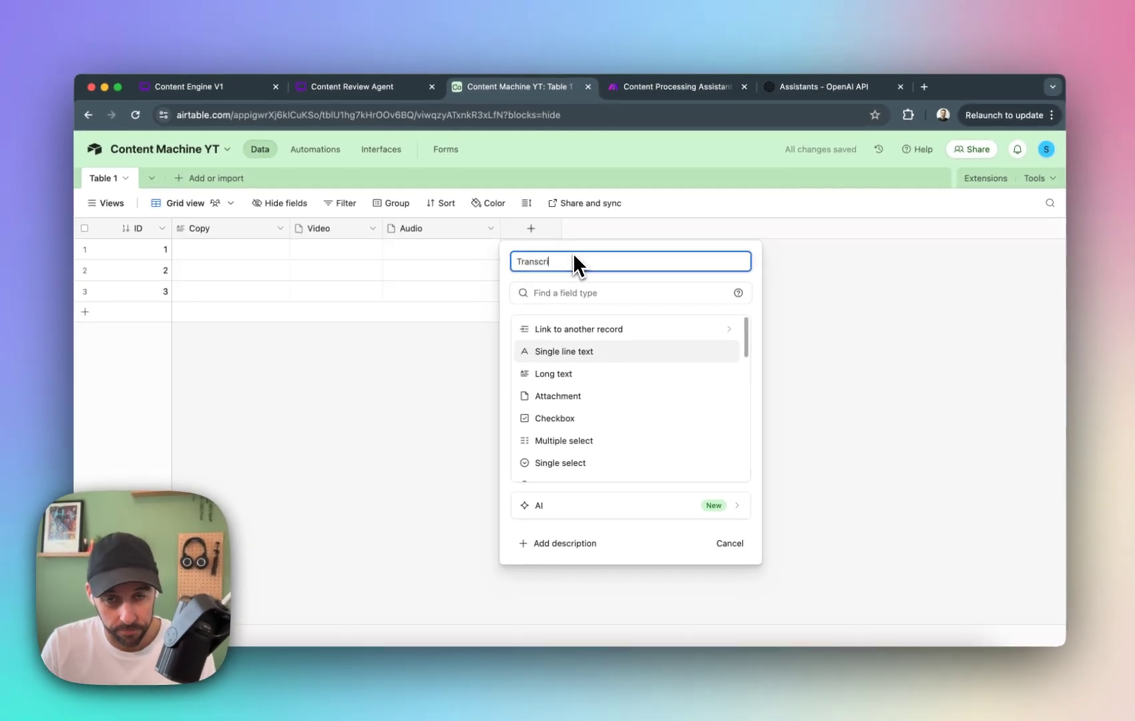
key("Return")
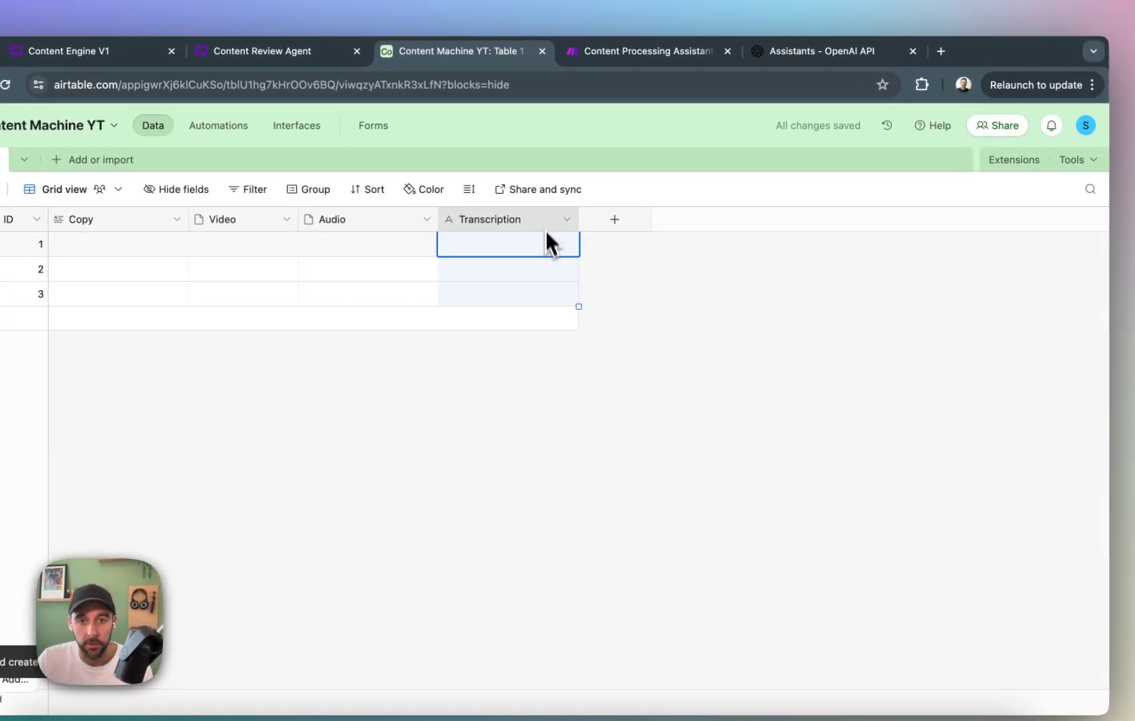
Change the Transcription field's type to Long text and save it.
left_click(566, 219)
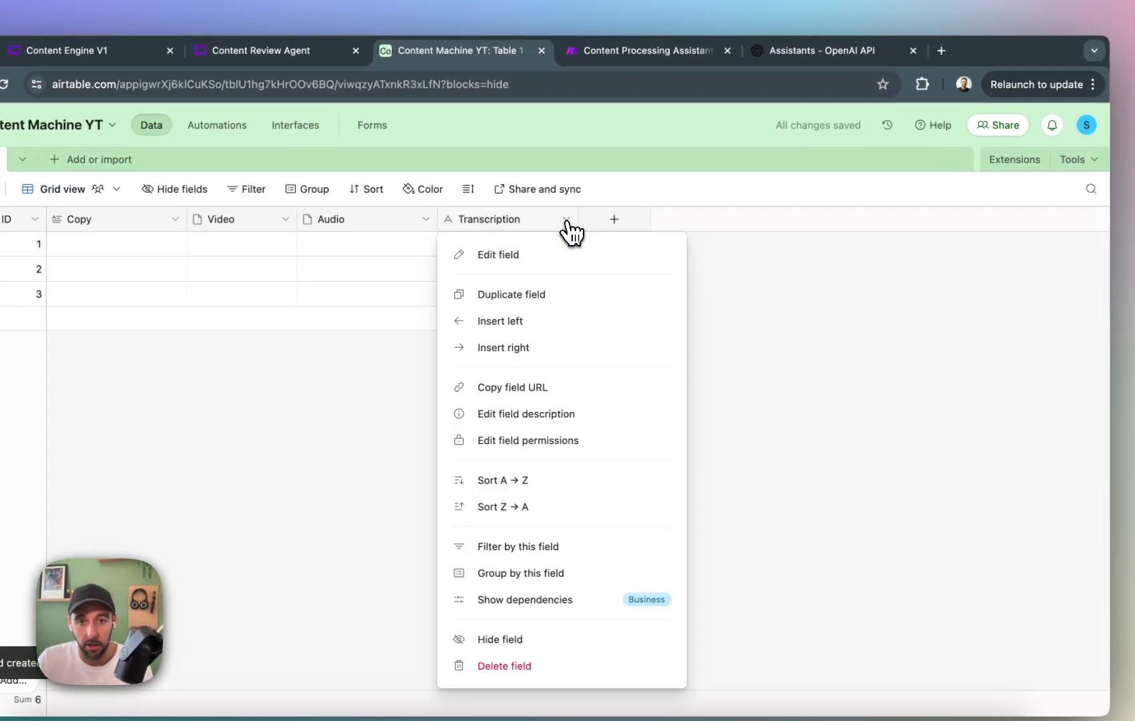
left_click(549, 273)
left_click(532, 298)
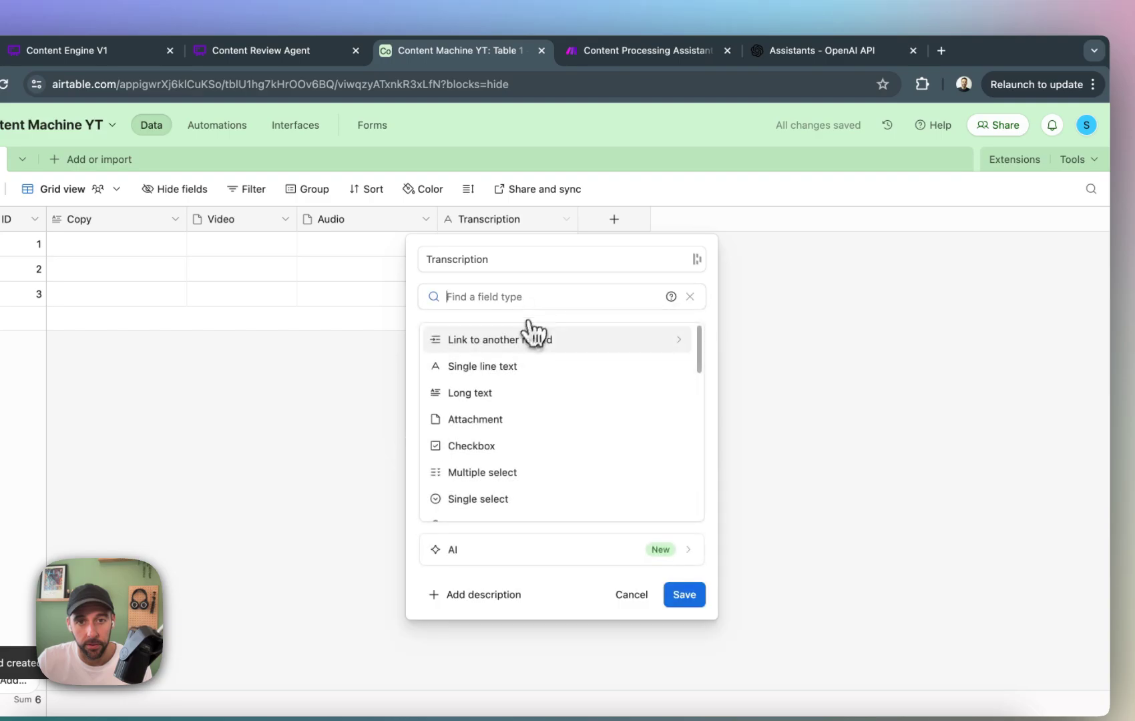
left_click(518, 392)
left_click(767, 455)
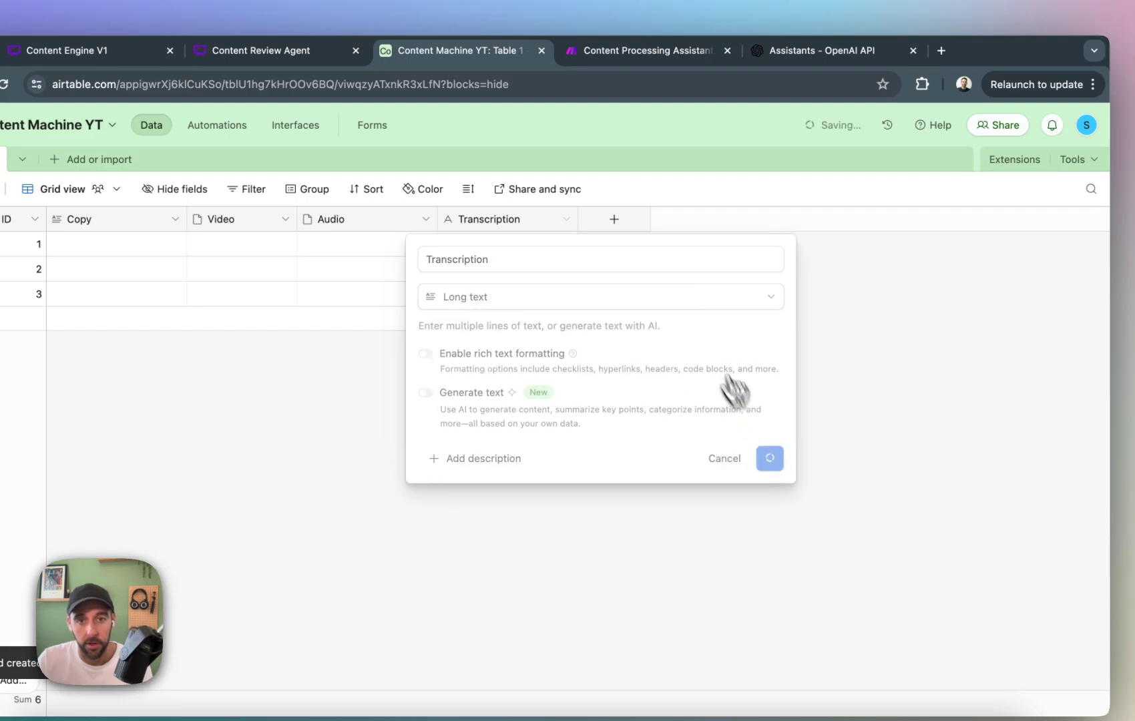
Add a Long text field named Summary/Brief after the Transcription field.
left_click(621, 226)
type("Summary")
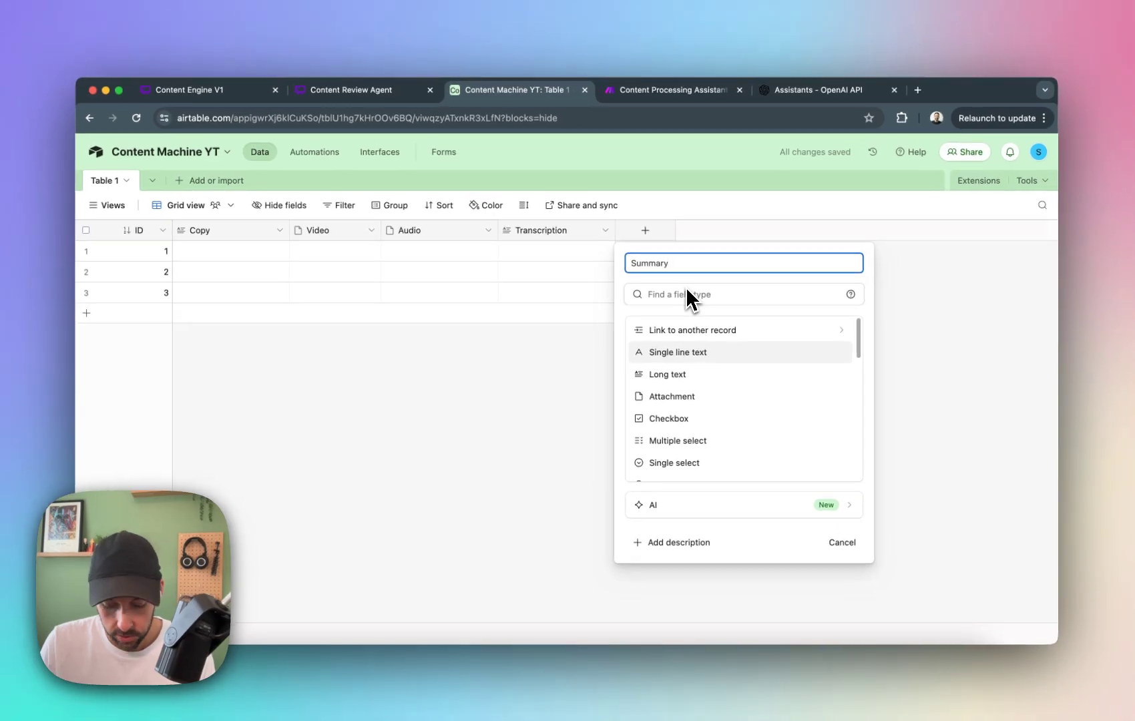
type("/Brief")
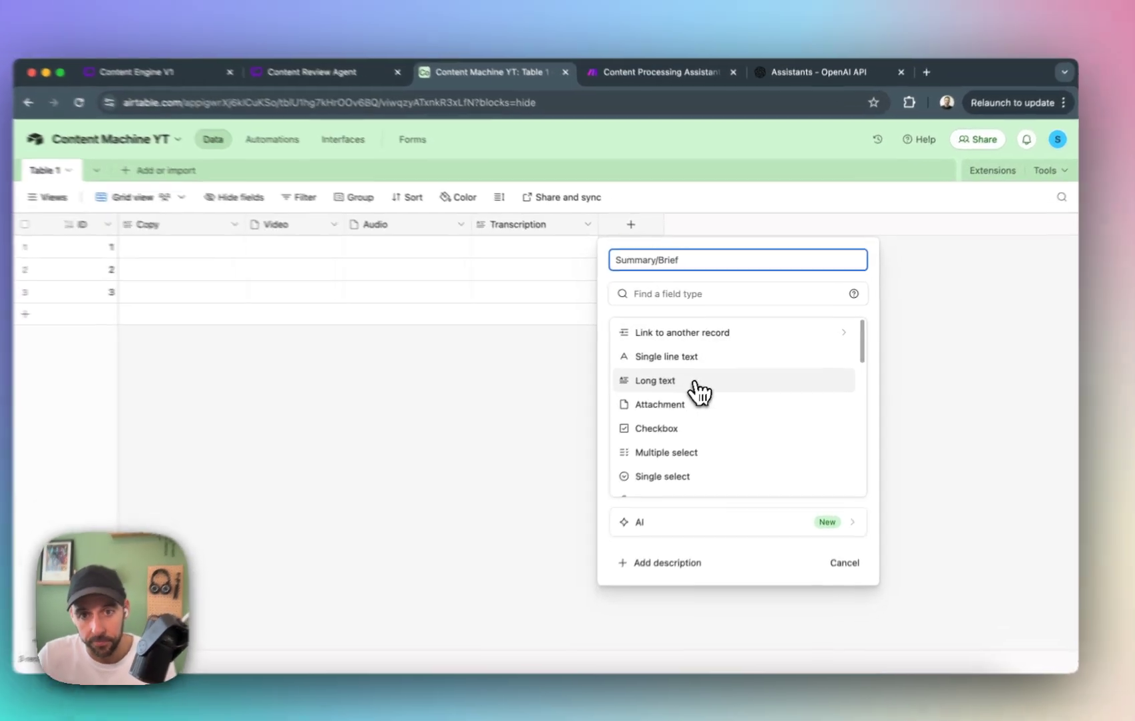
left_click(674, 374)
left_click(913, 454)
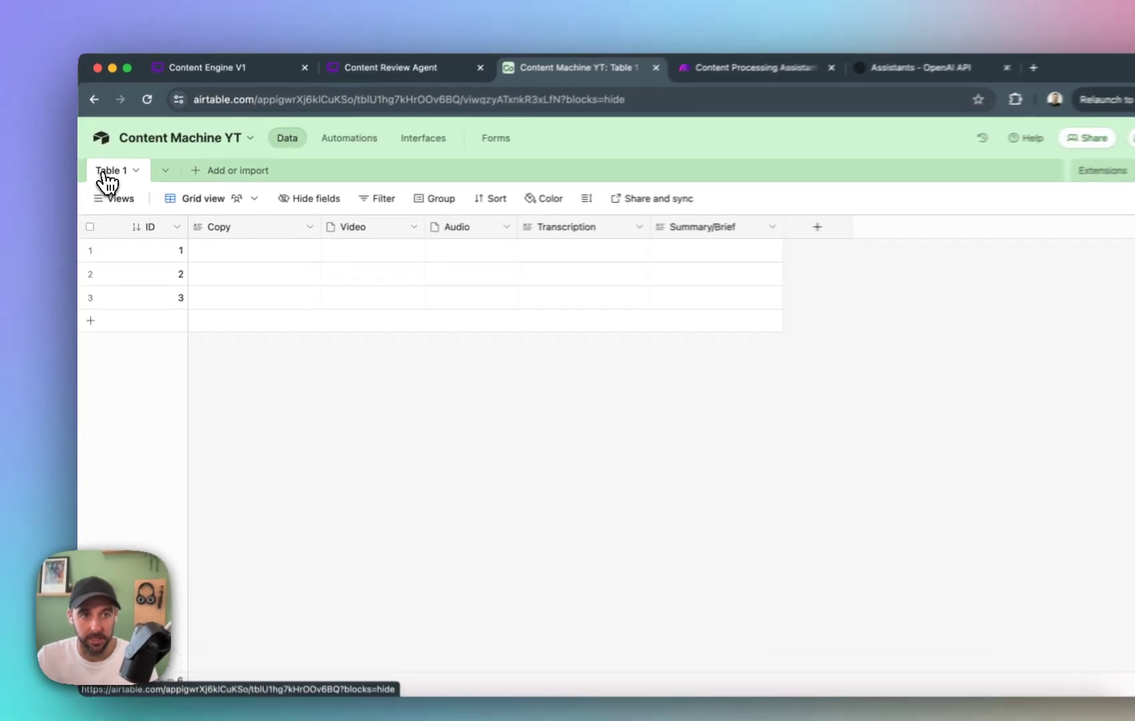
Rename Table 1 to Inputs.
left_click(109, 181)
mouse_move(144, 216)
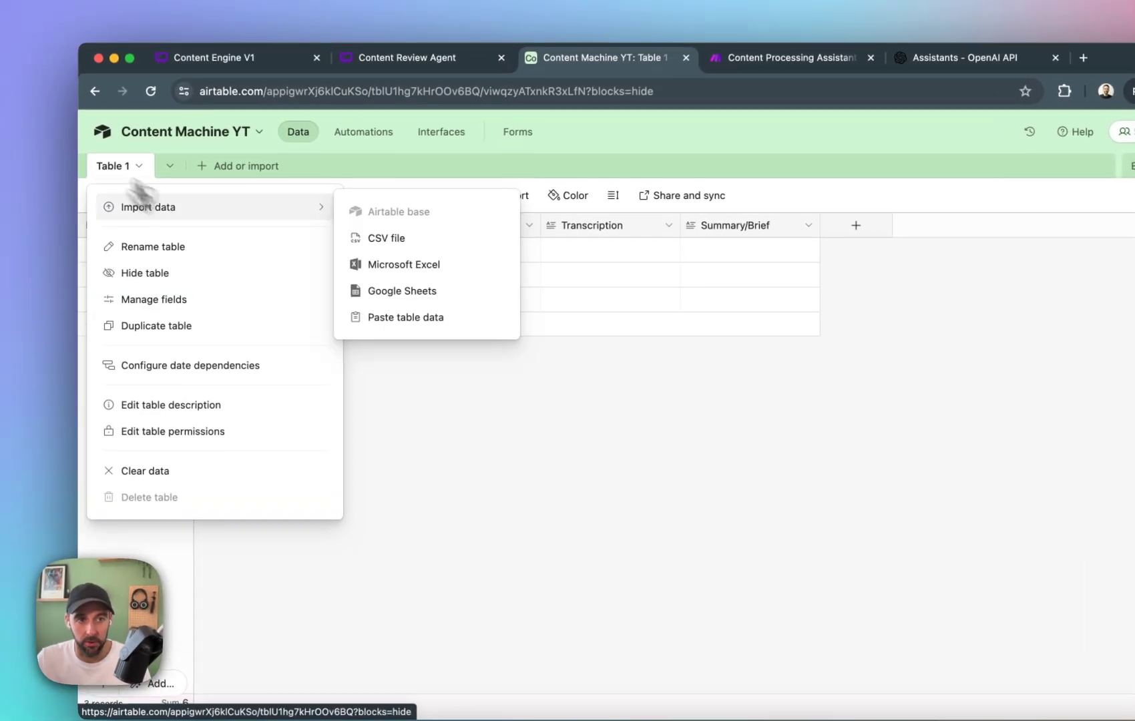
left_click(167, 247)
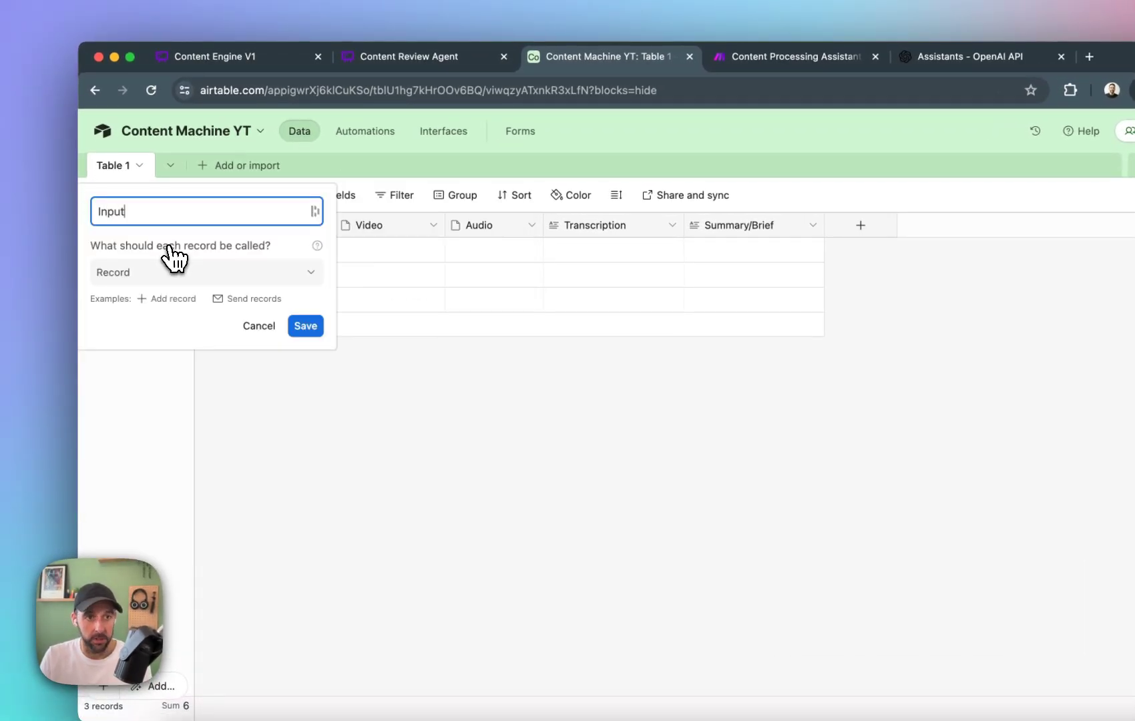
key("Return")
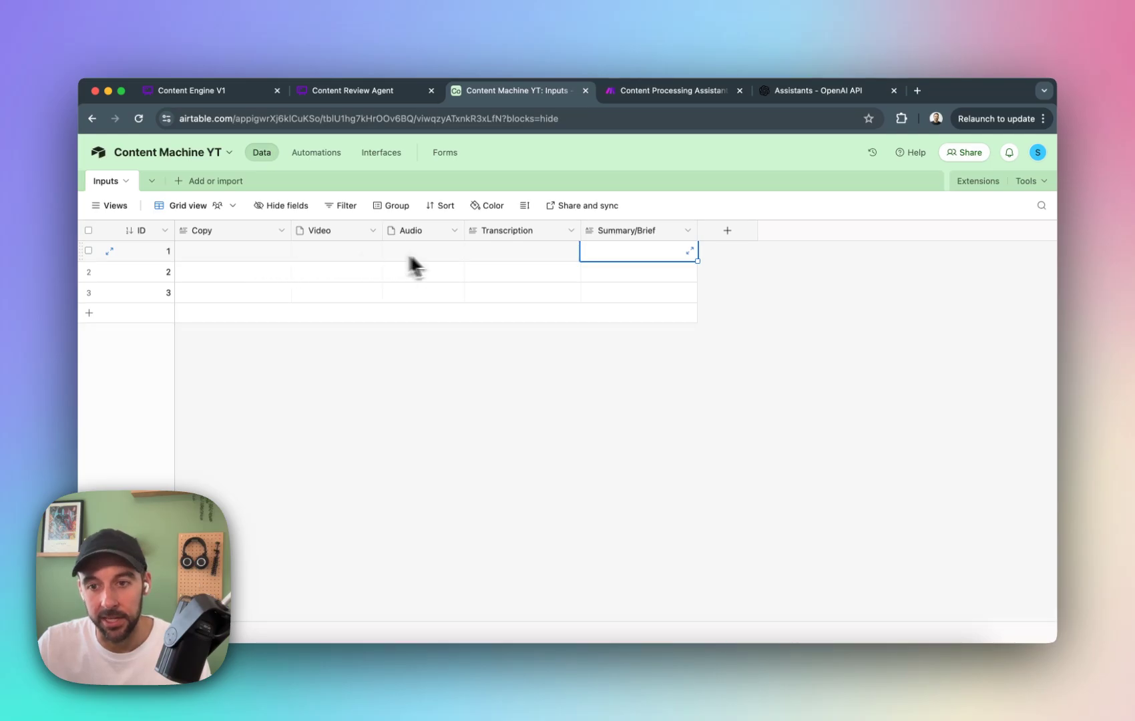
Review the Inputs table's columns from Copy and Video through Audio and Transcription to Summary/Brief.
left_click(744, 460)
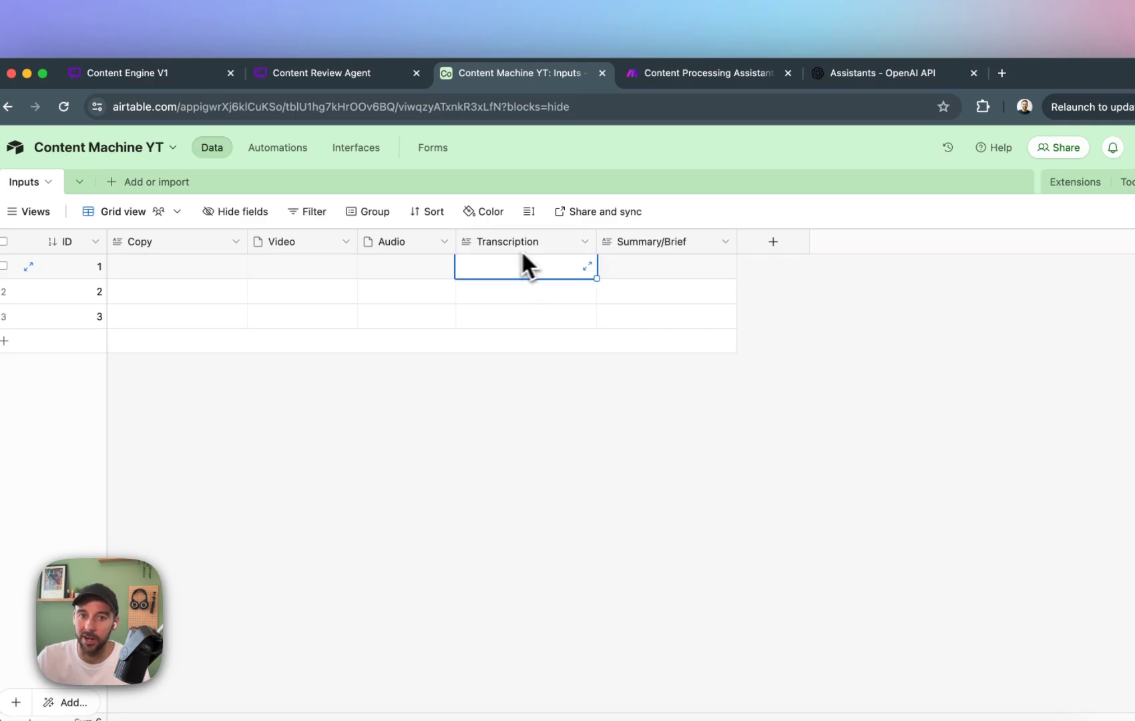
left_click(304, 270)
left_click(408, 274)
left_click(550, 274)
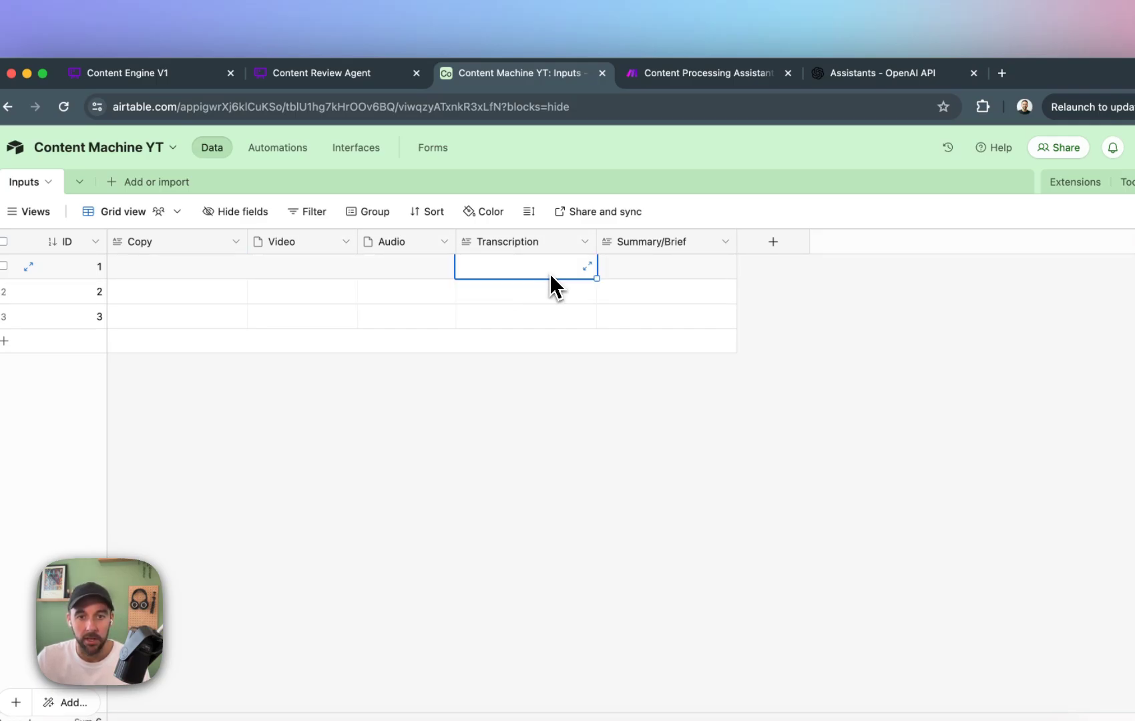
left_click(688, 271)
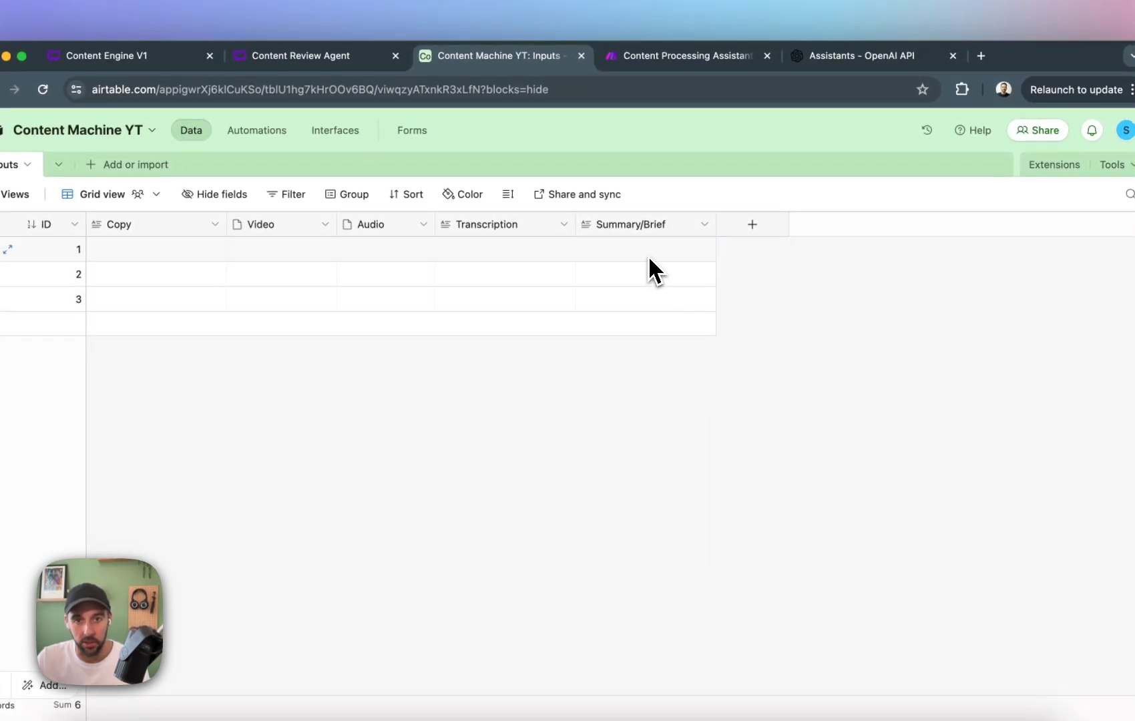
left_click_drag(649, 259, 644, 348)
left_click(695, 402)
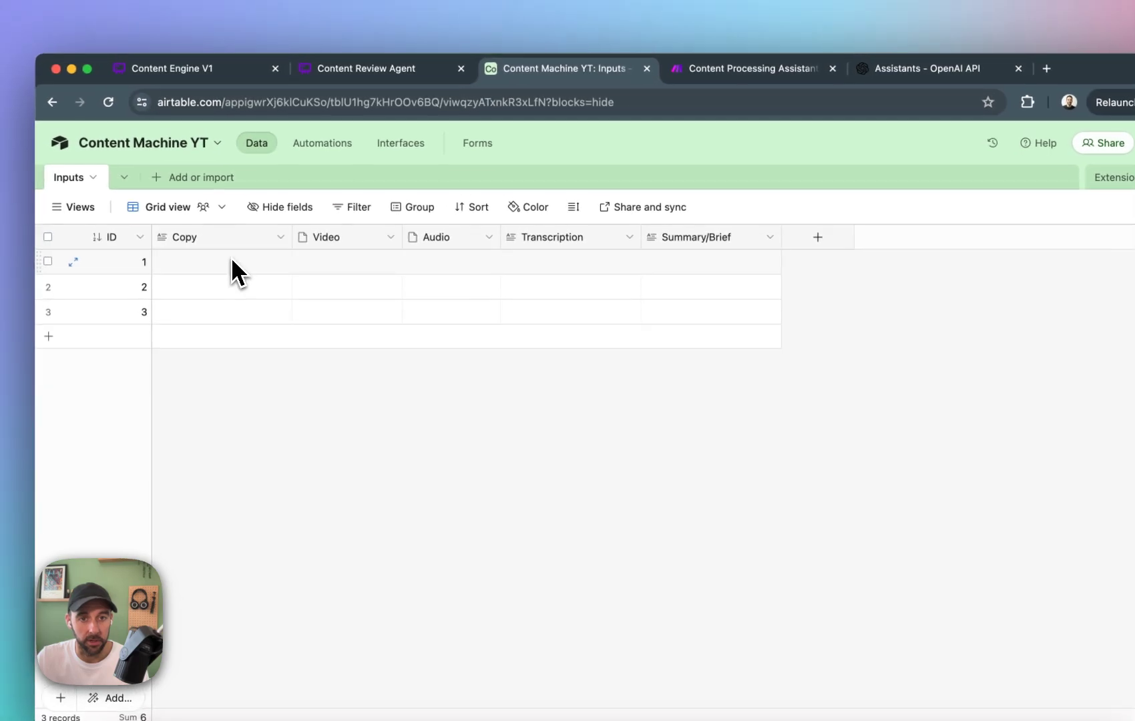
left_click(164, 254)
left_click_drag(232, 265, 427, 269)
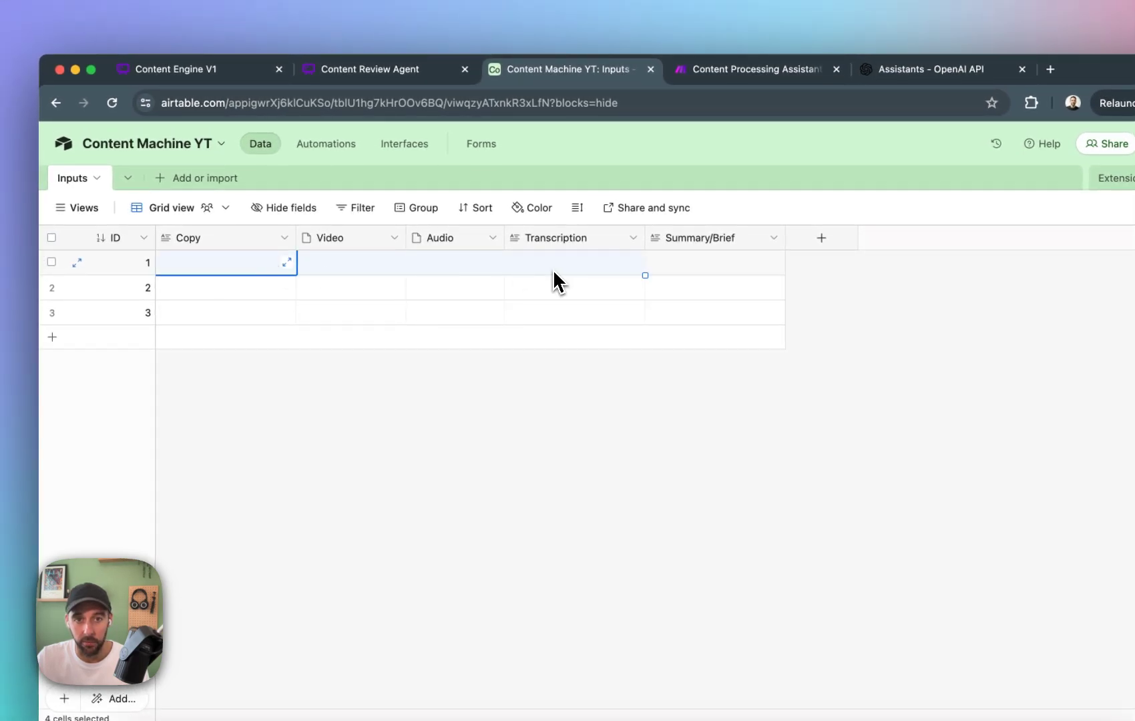
left_click(722, 356)
left_click_drag(737, 263, 733, 347)
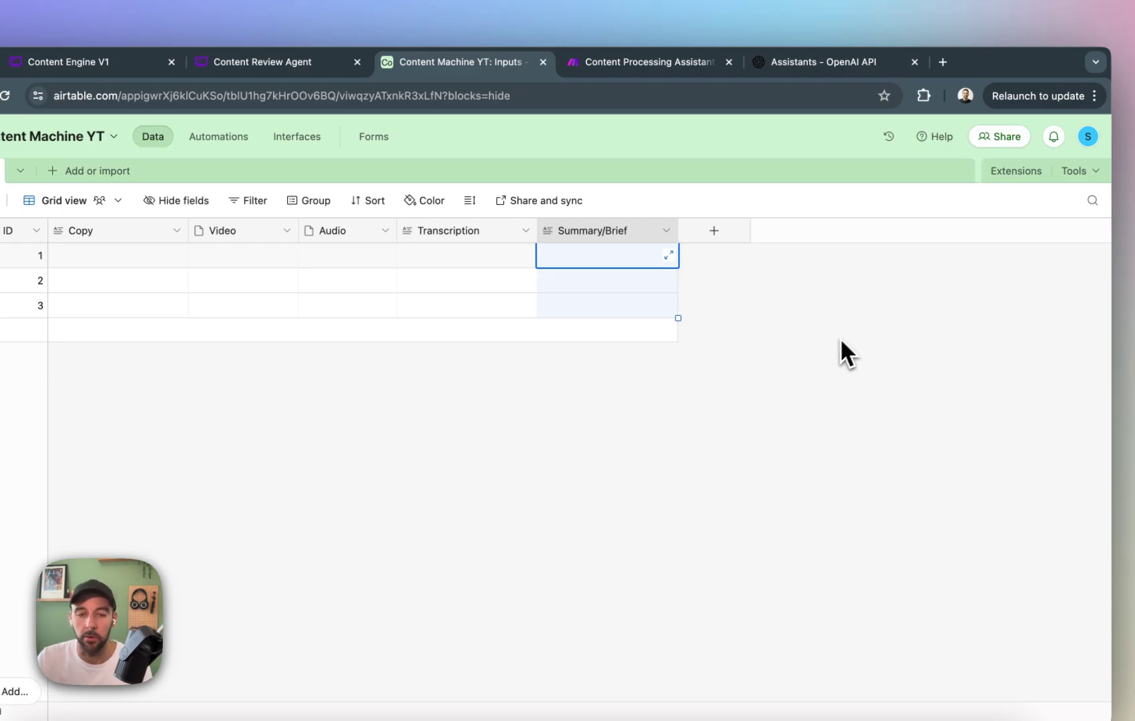
left_click(488, 511)
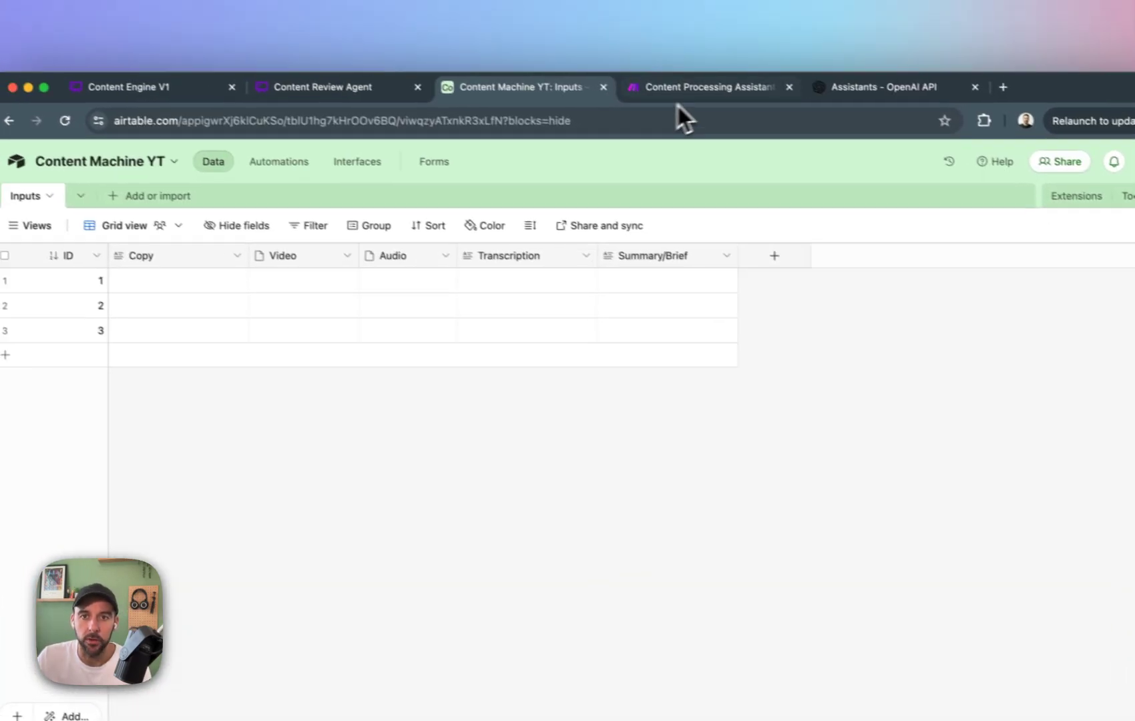
Switch to Make and create a new scenario in the YouTube Automations folder.
left_click(661, 72)
left_click(37, 163)
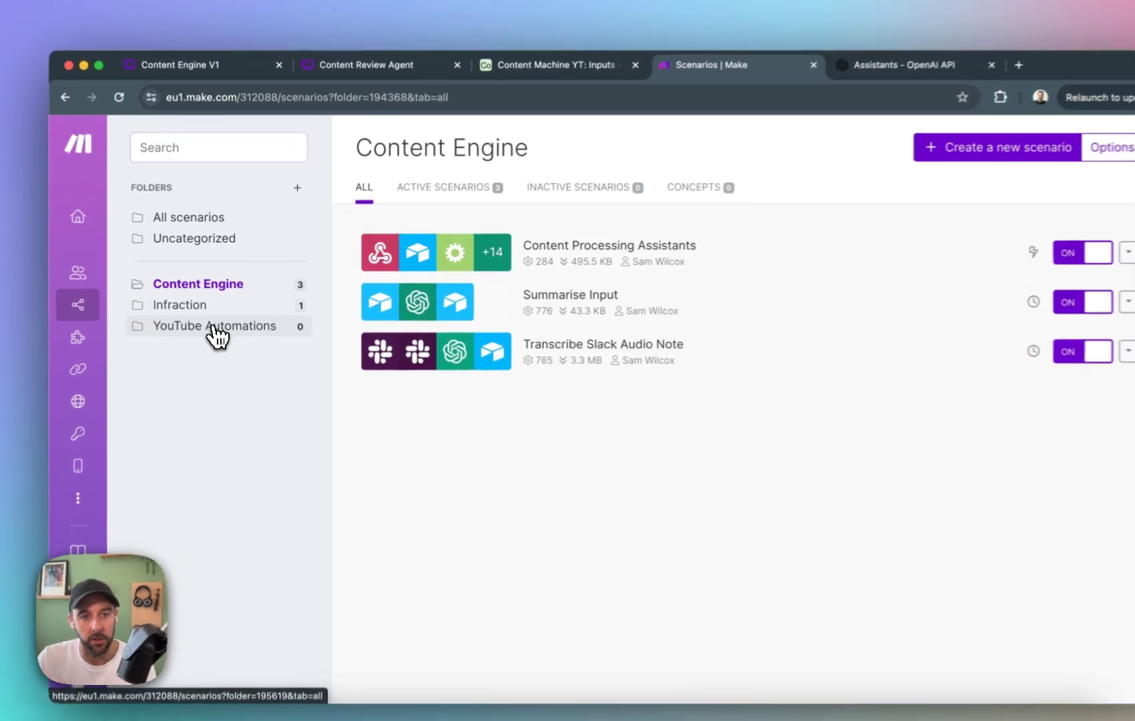
left_click(259, 315)
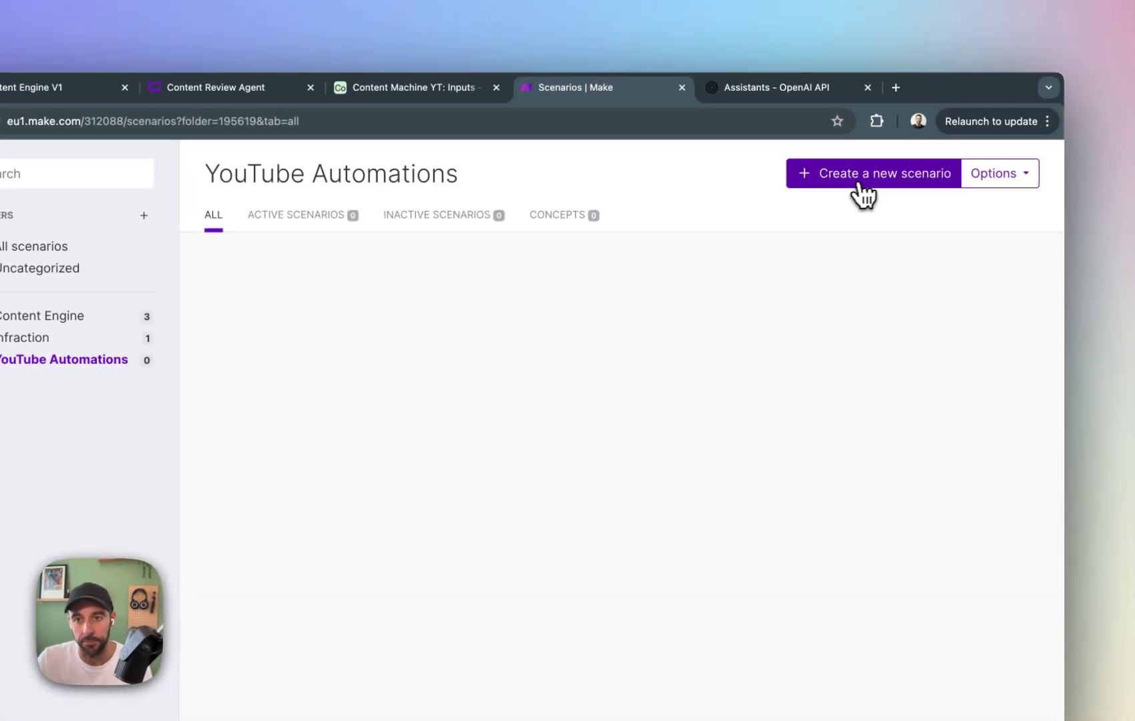
left_click(888, 162)
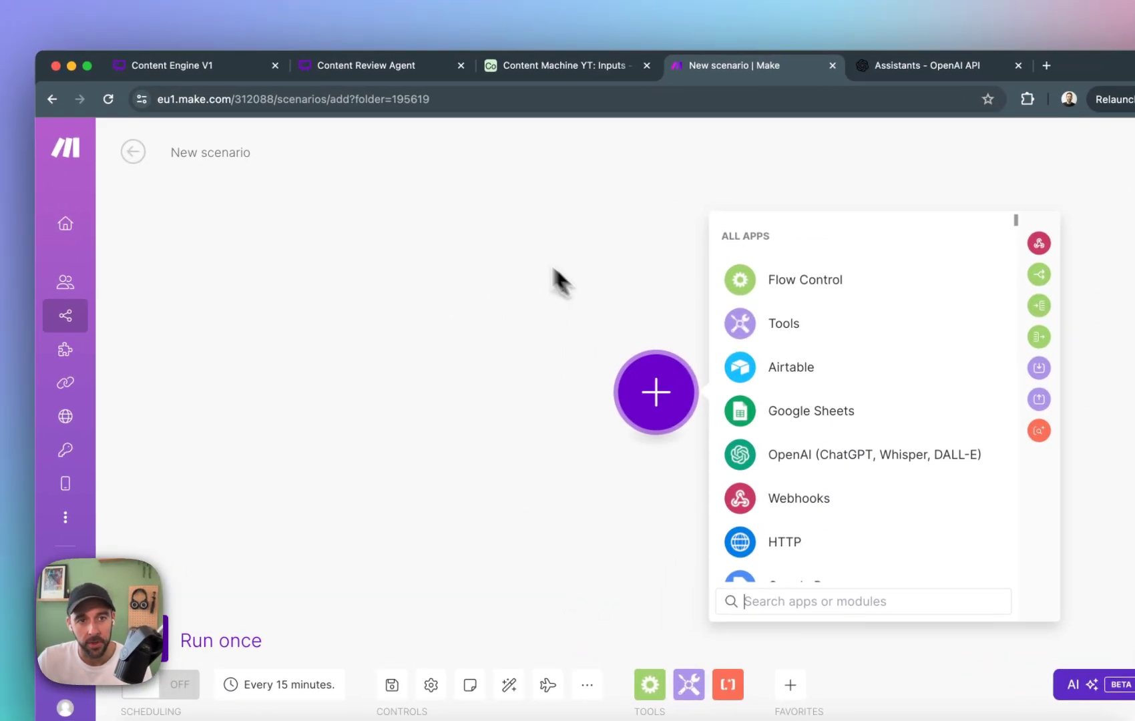
Dismiss the app list and name the new scenario "Summarise Inputs for CE".
left_click(403, 283)
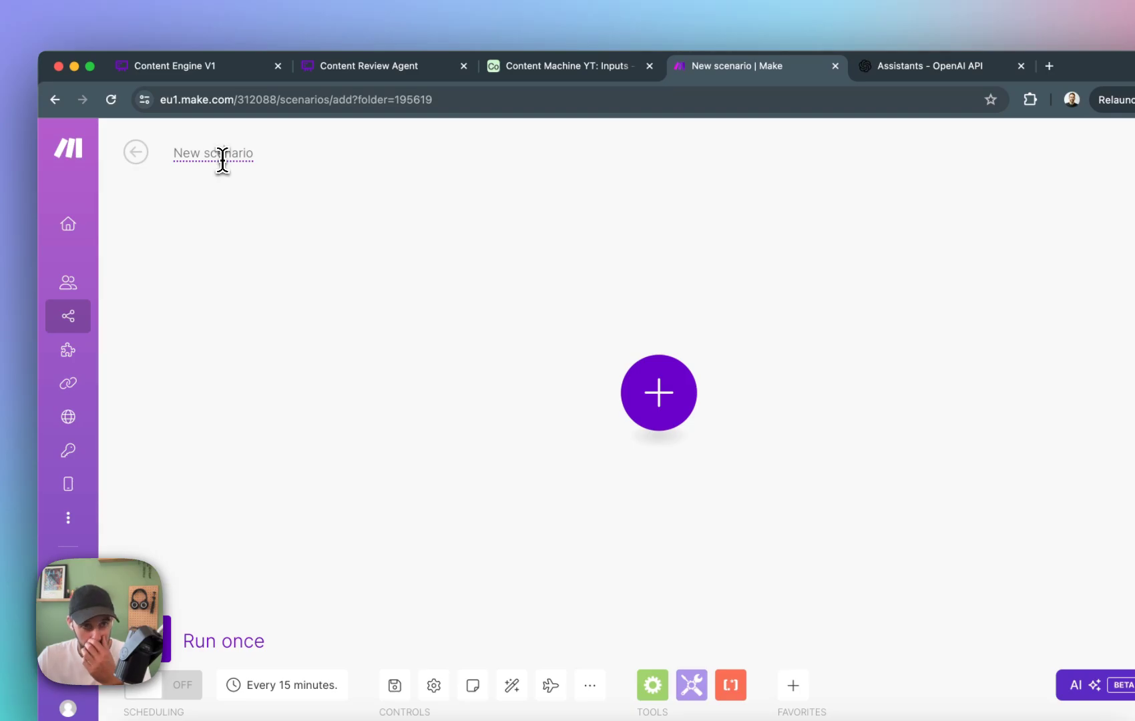
type("Su")
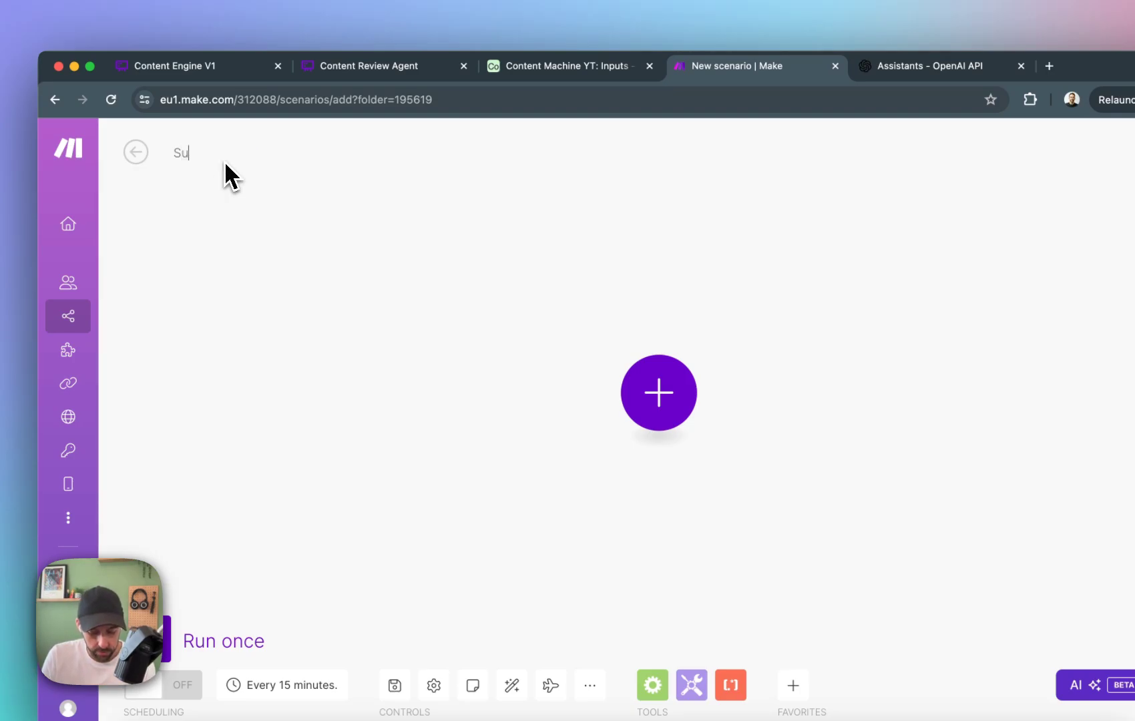
type("mmarise Inpiuts")
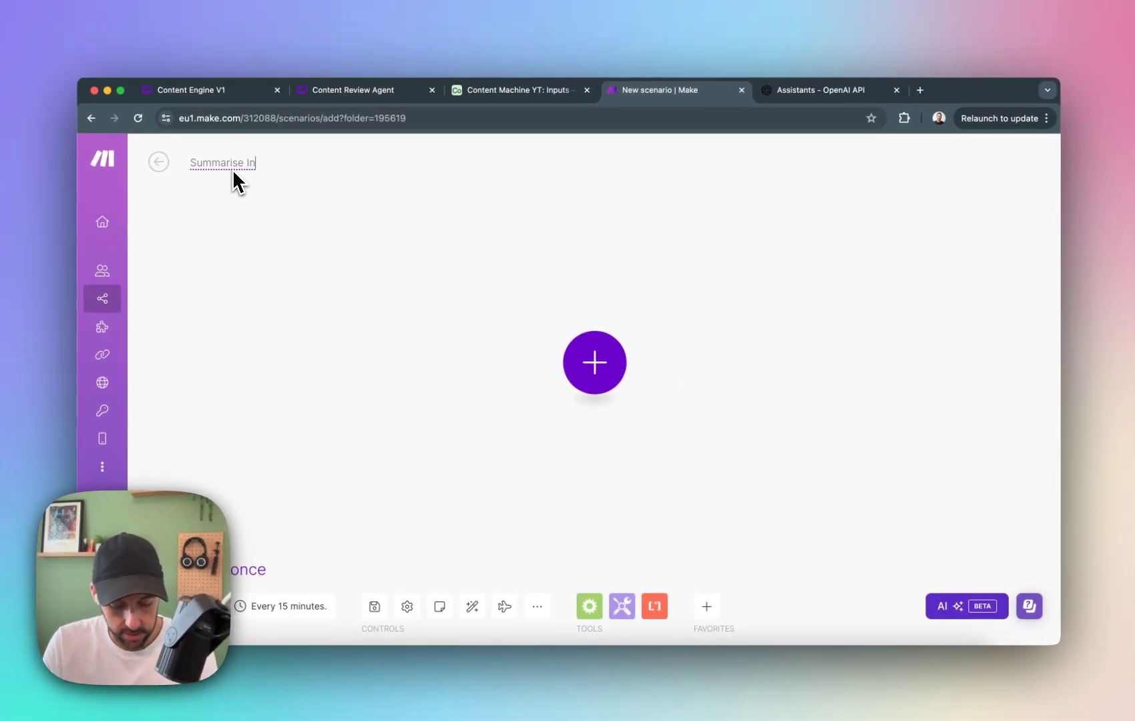
key("BackSpace")
key("BackSpace")
key("BackSpace")
key("BackSpace")
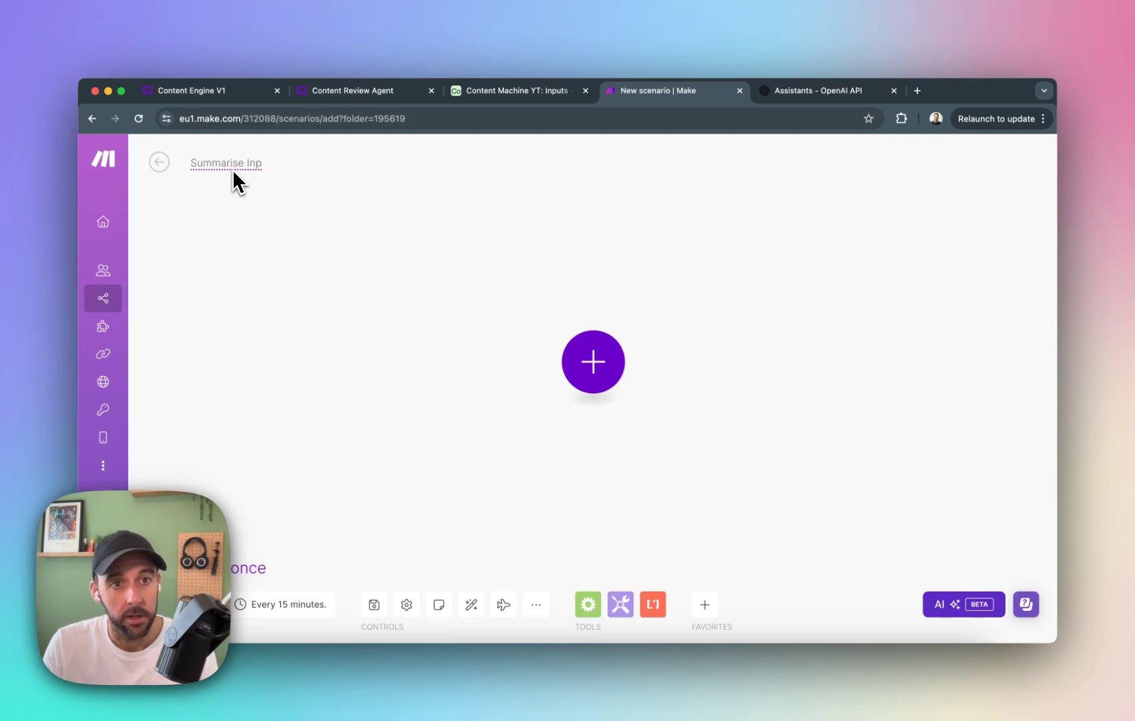
type("uts for CN")
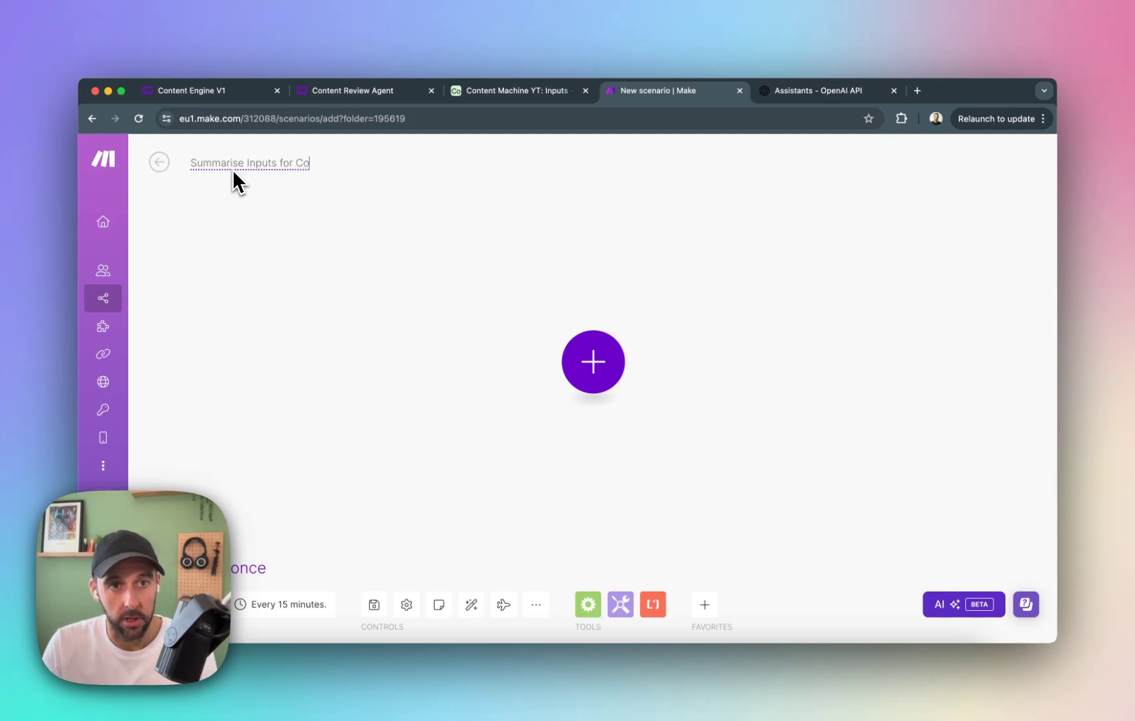
key("BackSpace")
type("E")
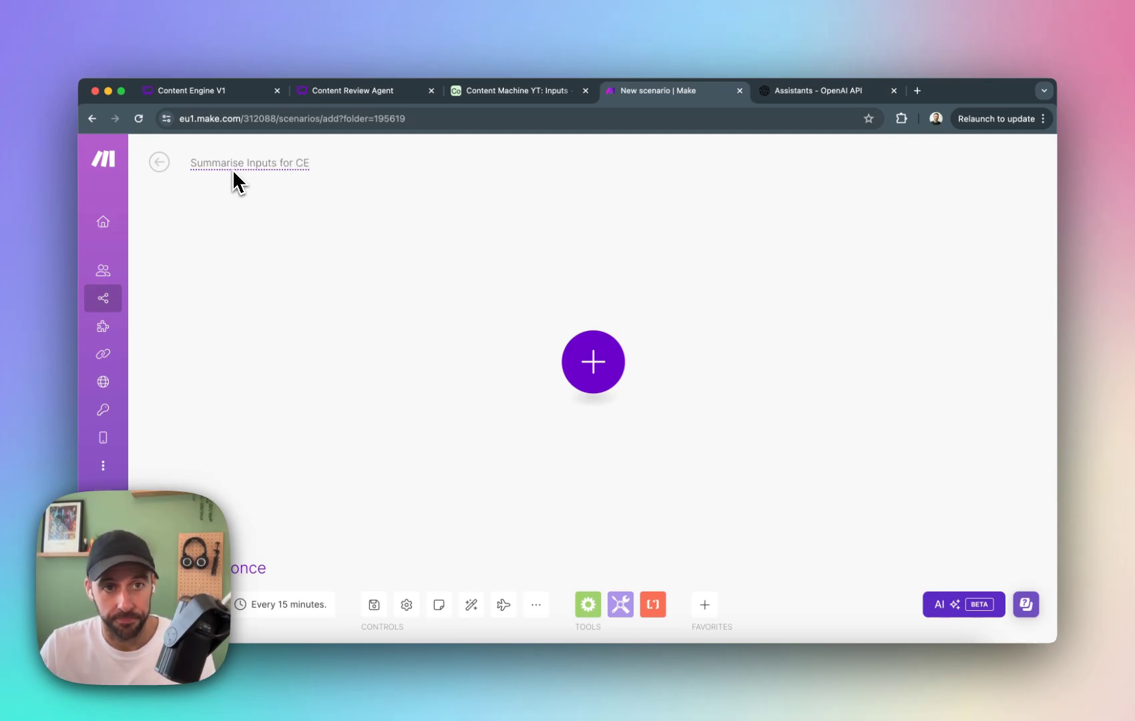
key("Return")
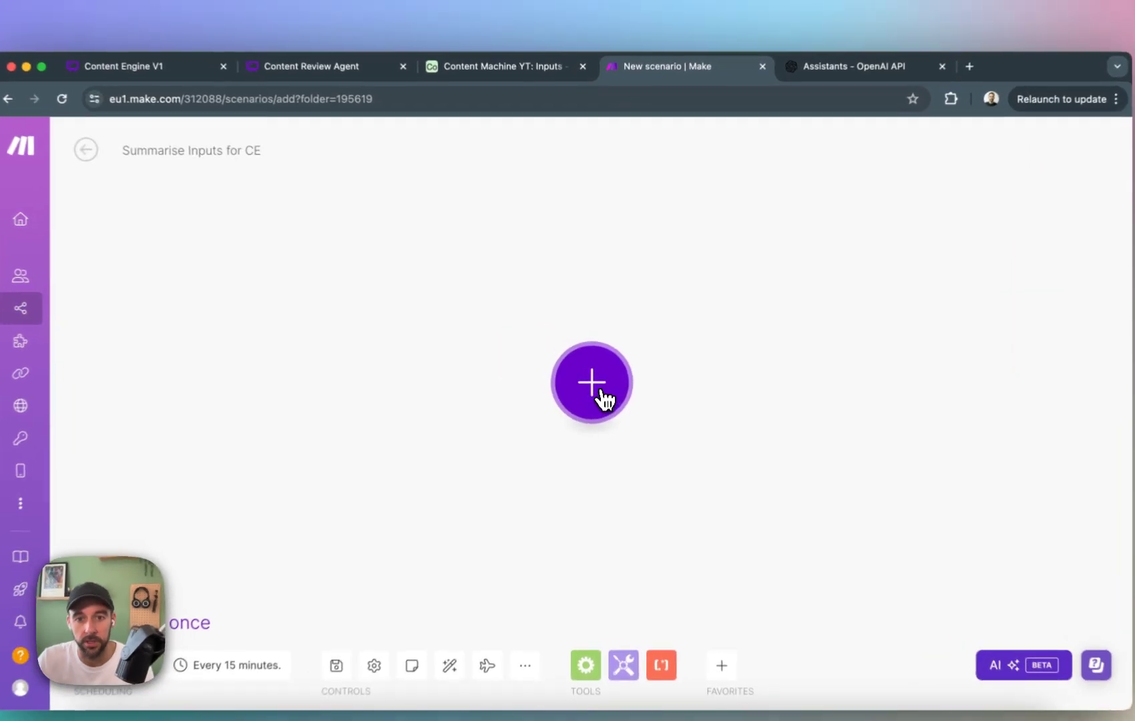
Start adding the scenario's first module and bring up the available Airtable modules.
left_click(601, 371)
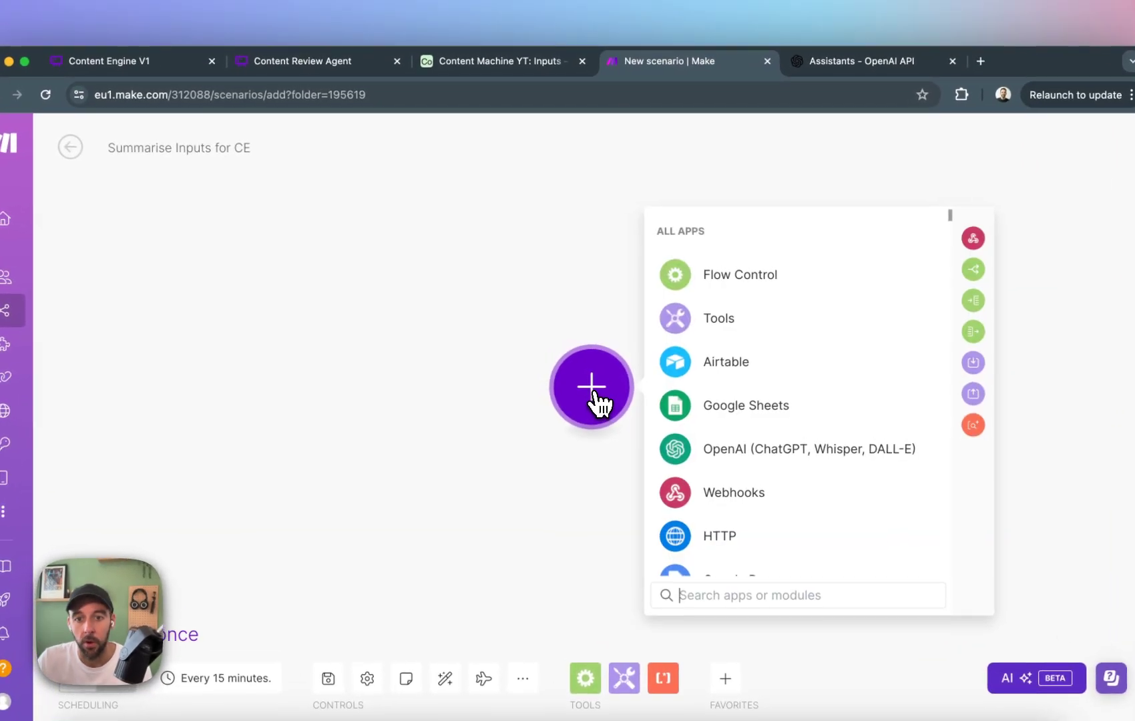
left_click(713, 371)
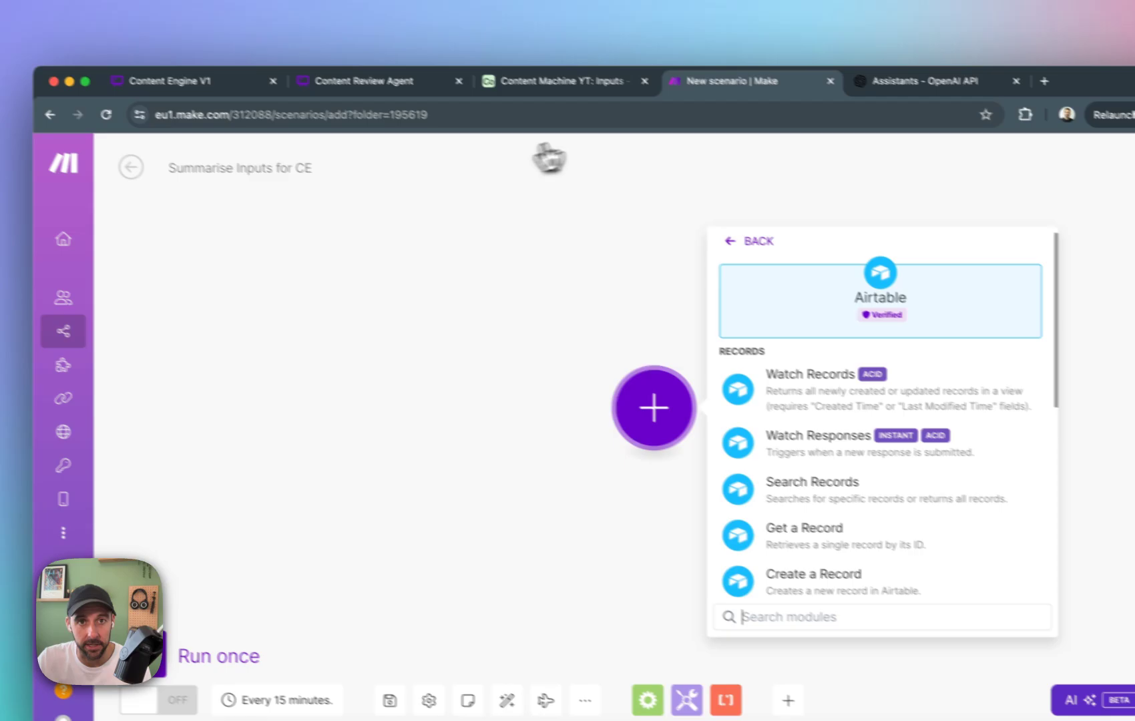
Switch to Airtable and delete all three empty records from the Inputs table.
left_click(559, 82)
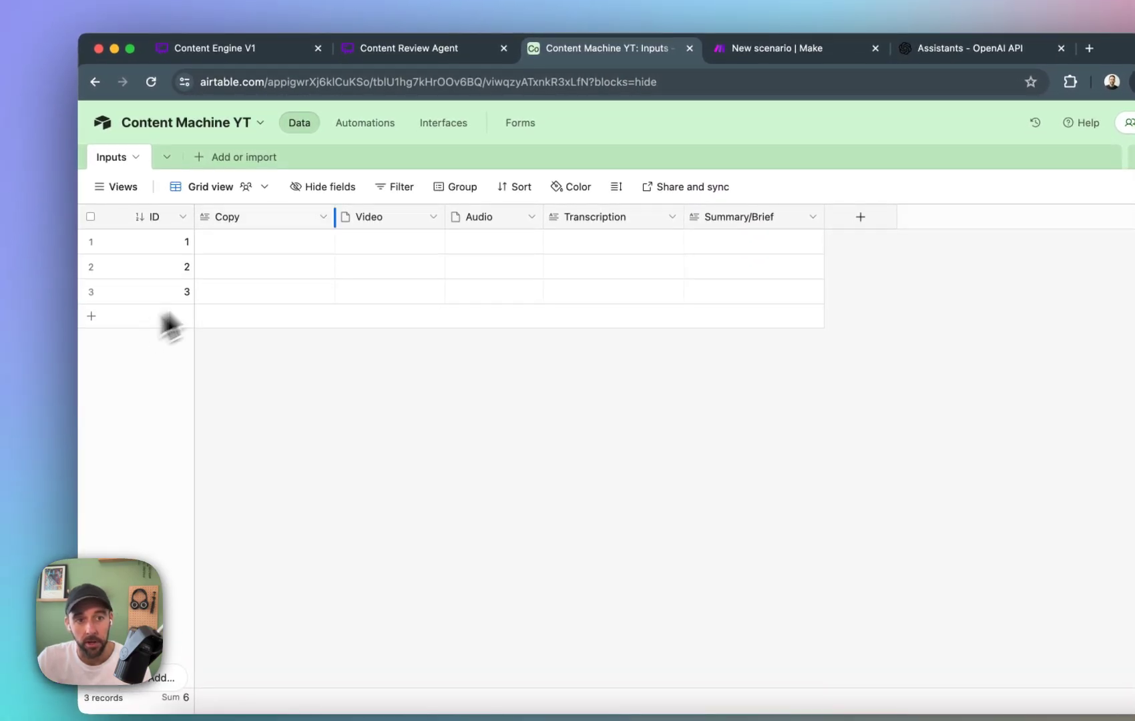
left_click(91, 241)
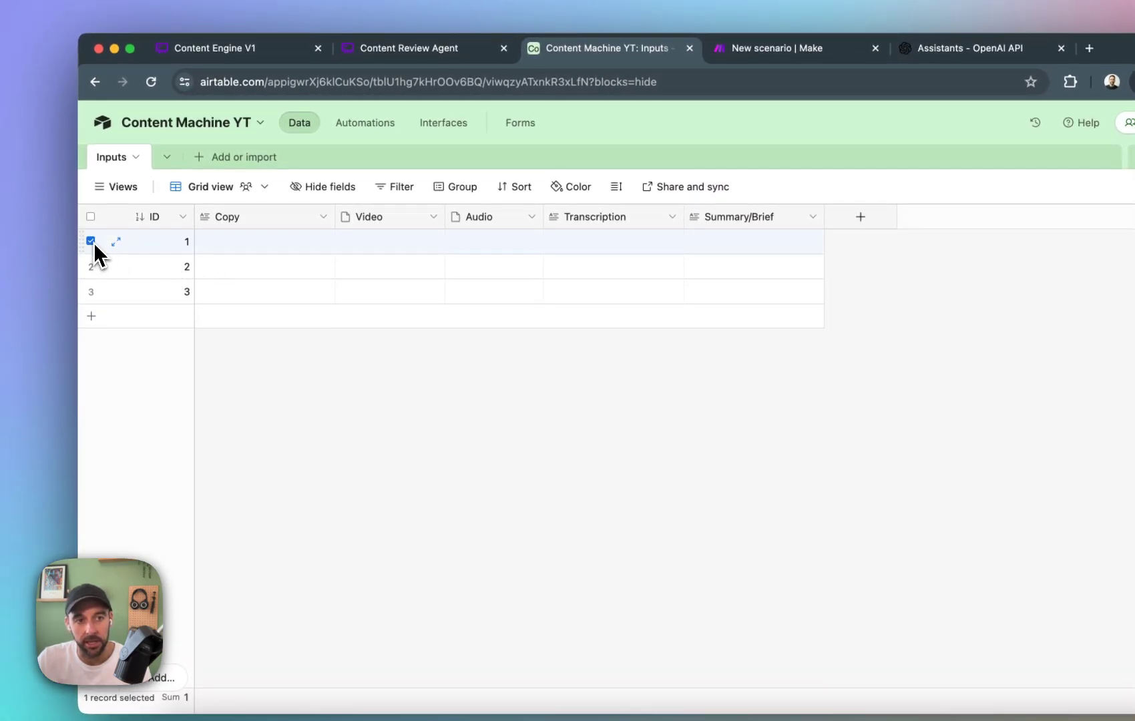
left_click(91, 266)
left_click(91, 291)
right_click(132, 248)
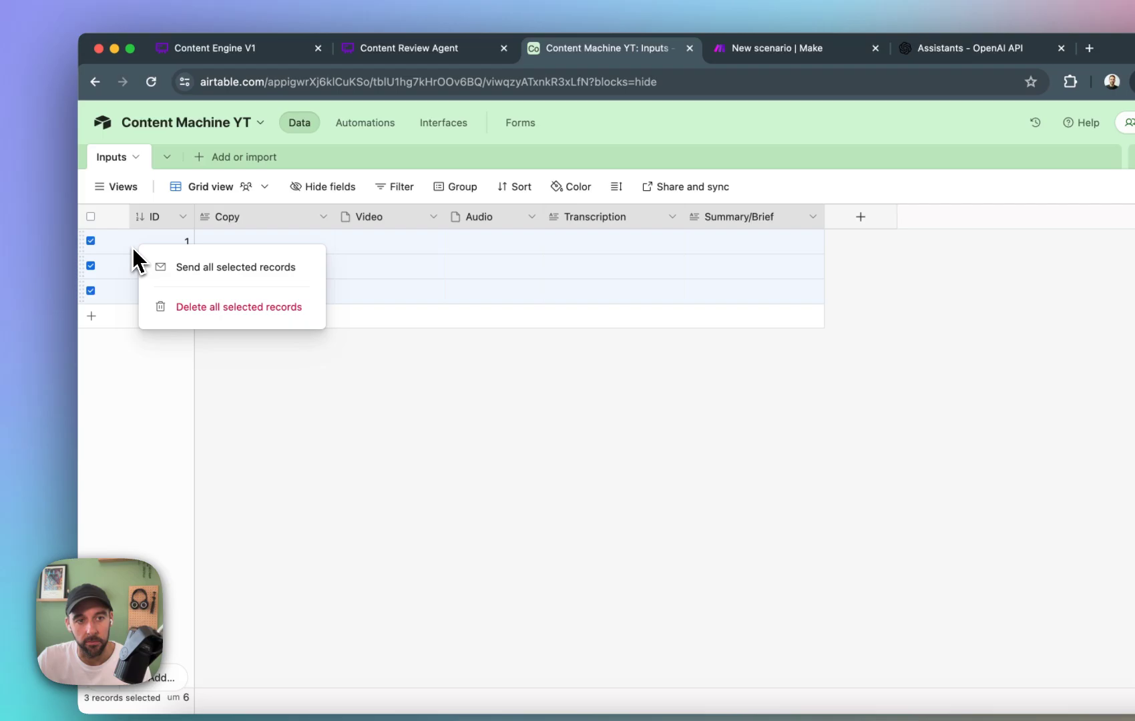
left_click(244, 309)
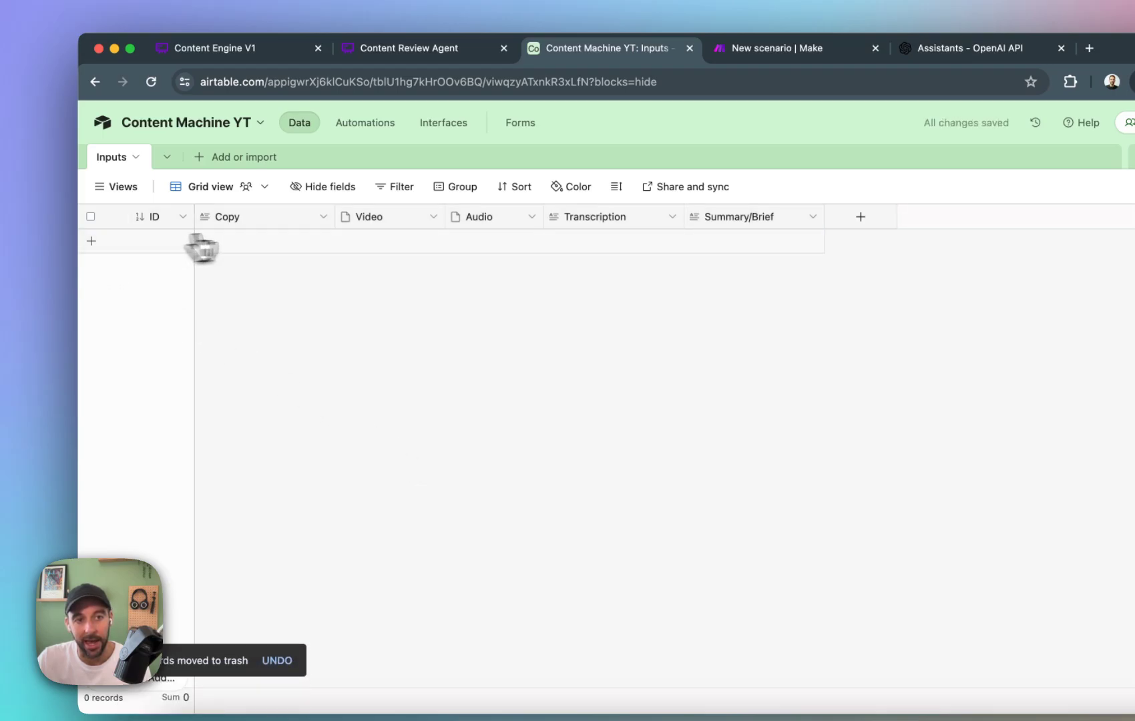
Add a new record to the Inputs table with "Test content" in its Copy field.
left_click(254, 240)
double_click(285, 244)
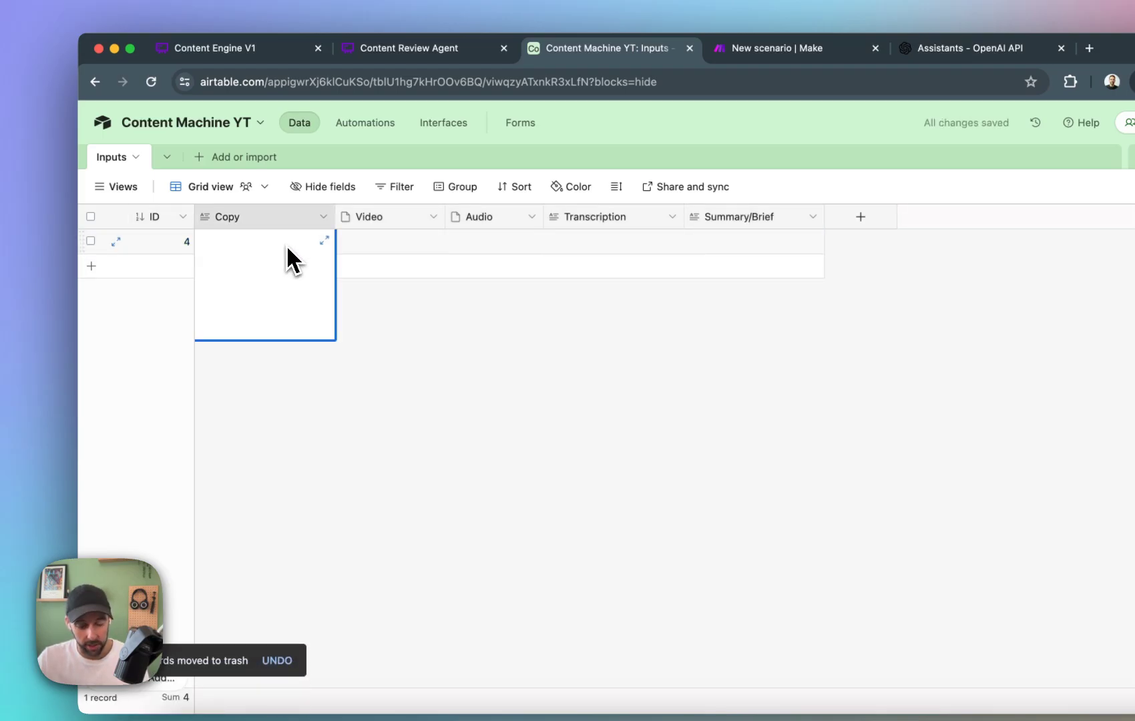
type("This")
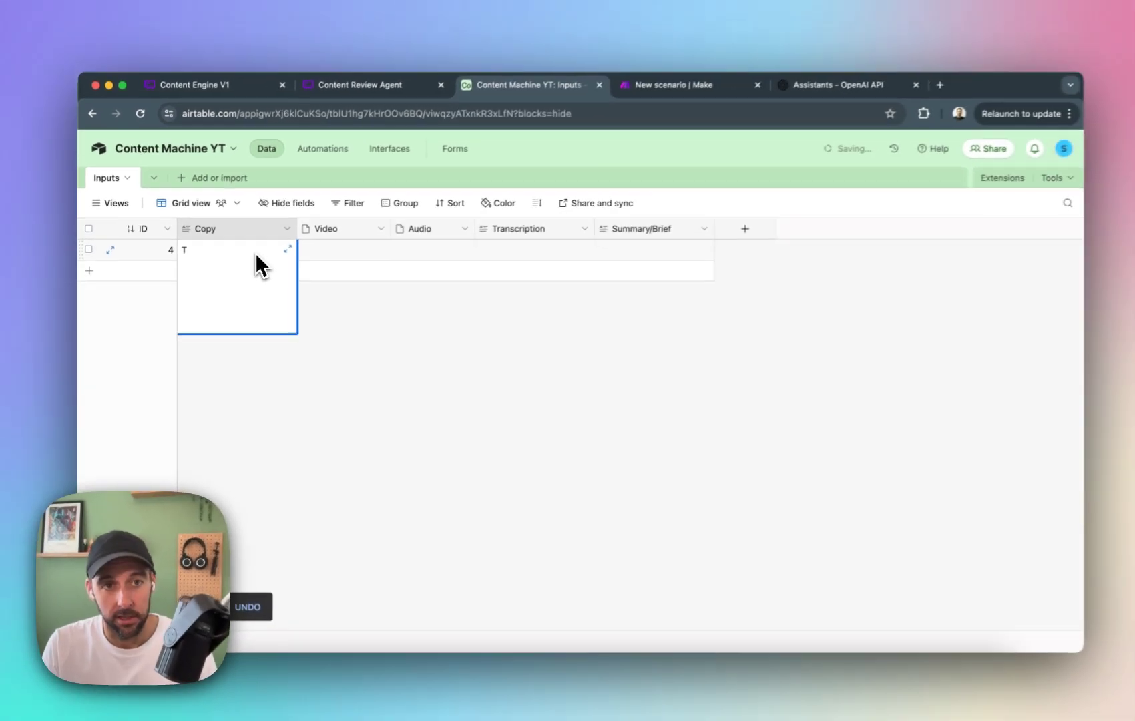
type("est contne")
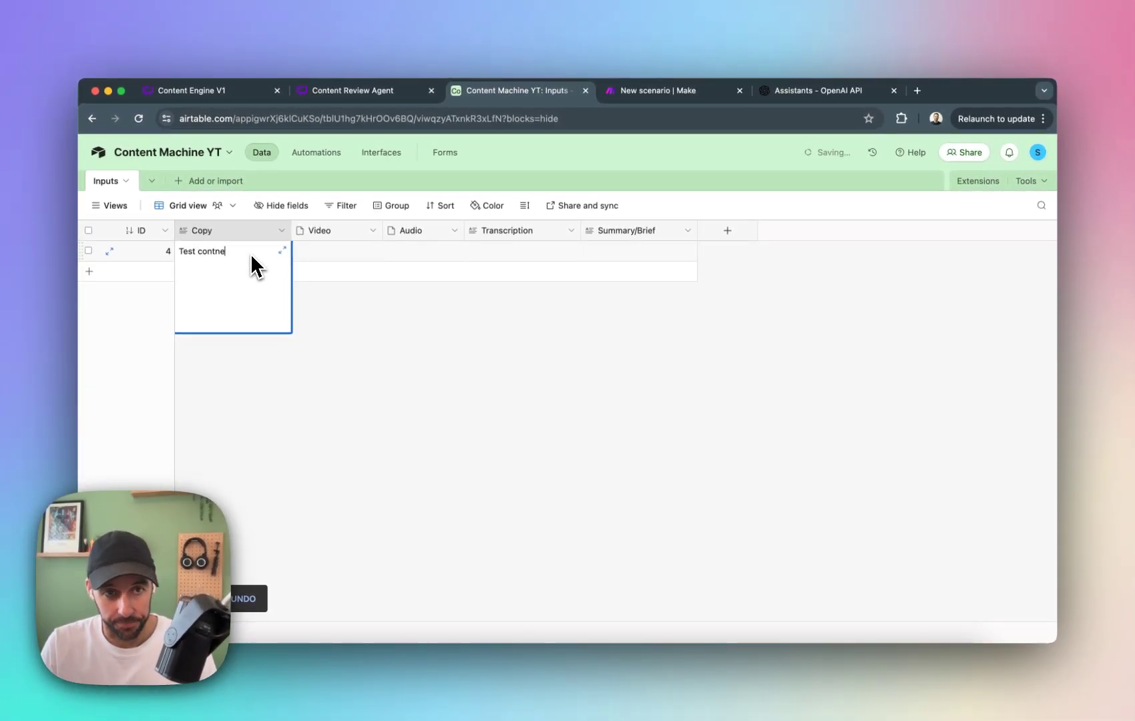
key("BackSpace")
key("BackSpace")
type("ent")
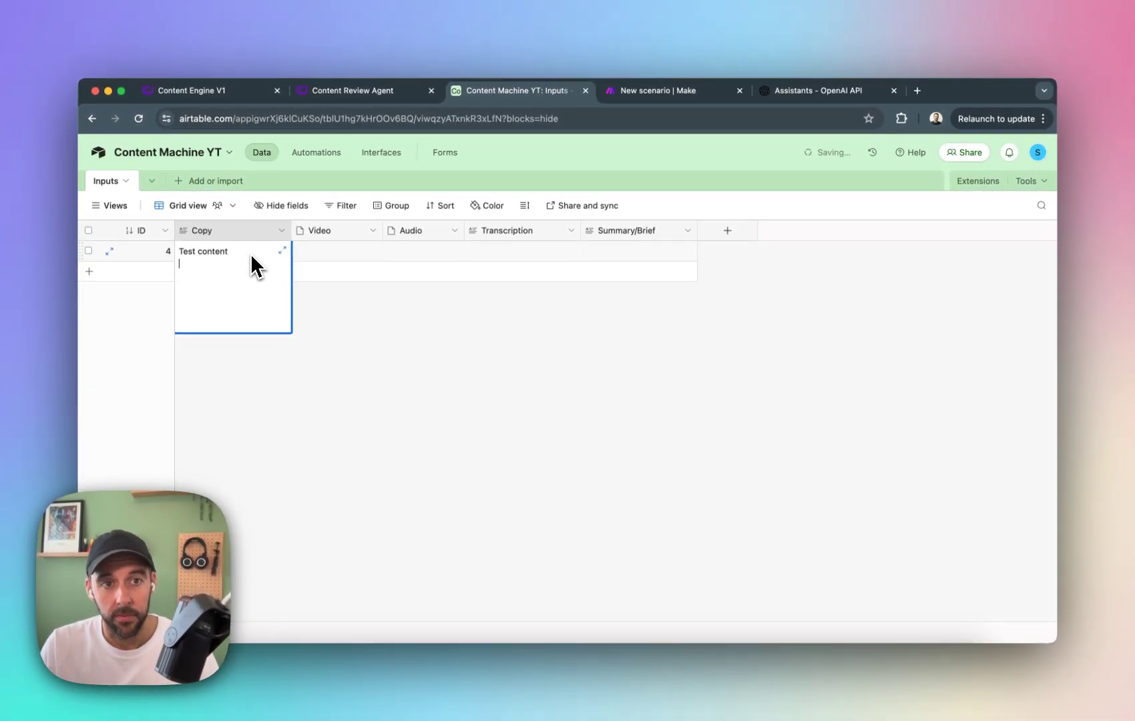
left_click(561, 391)
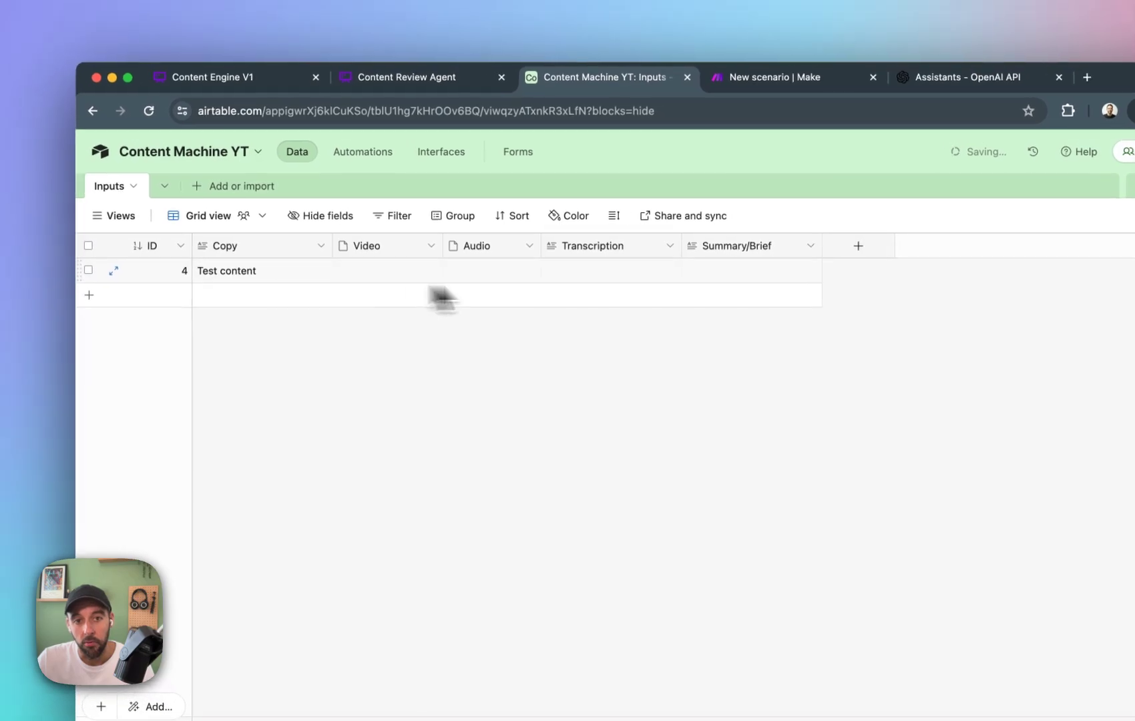
left_click(695, 89)
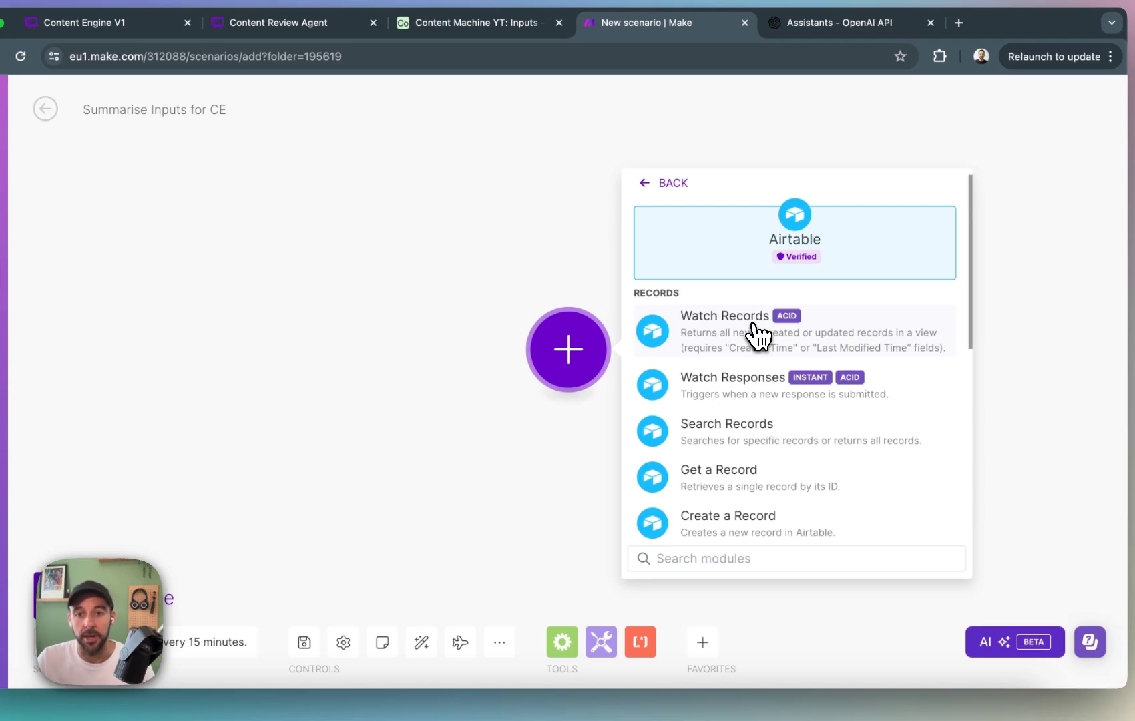
left_click(757, 335)
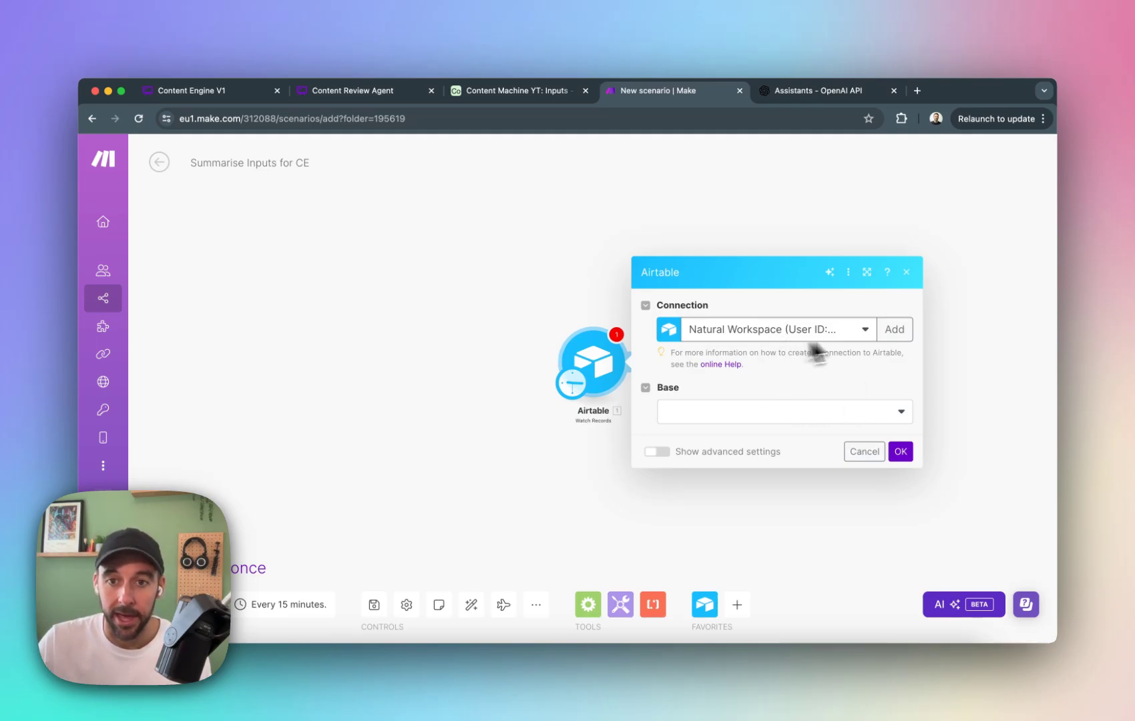
left_click(849, 428)
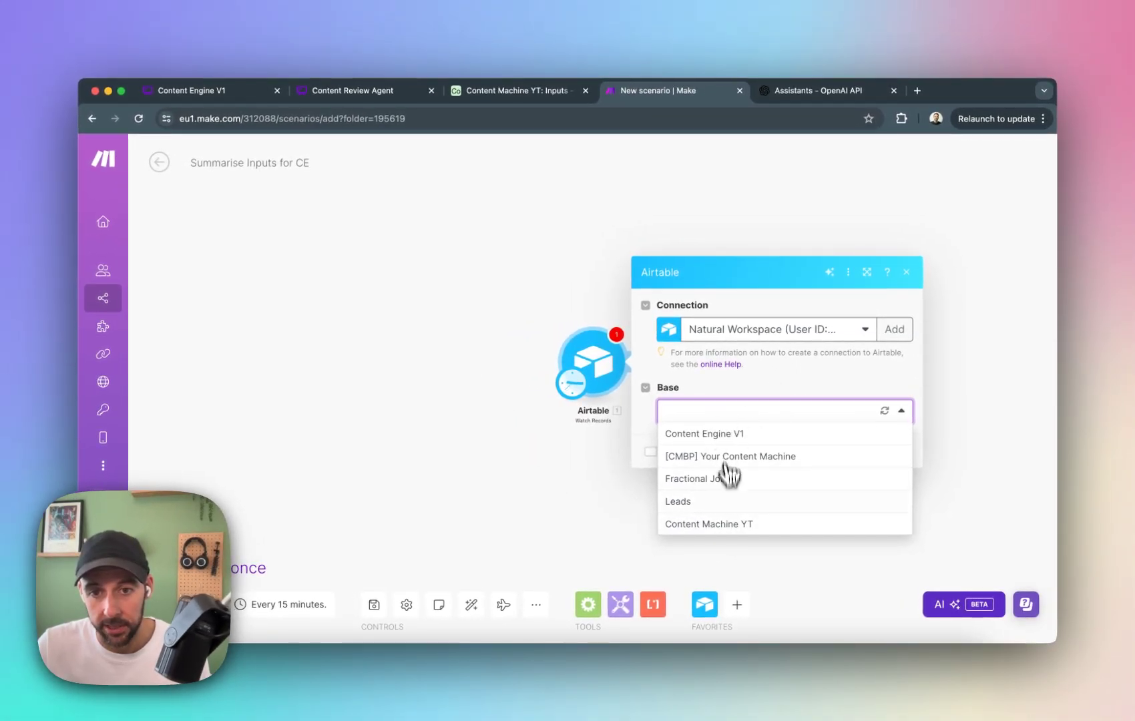
left_click(709, 524)
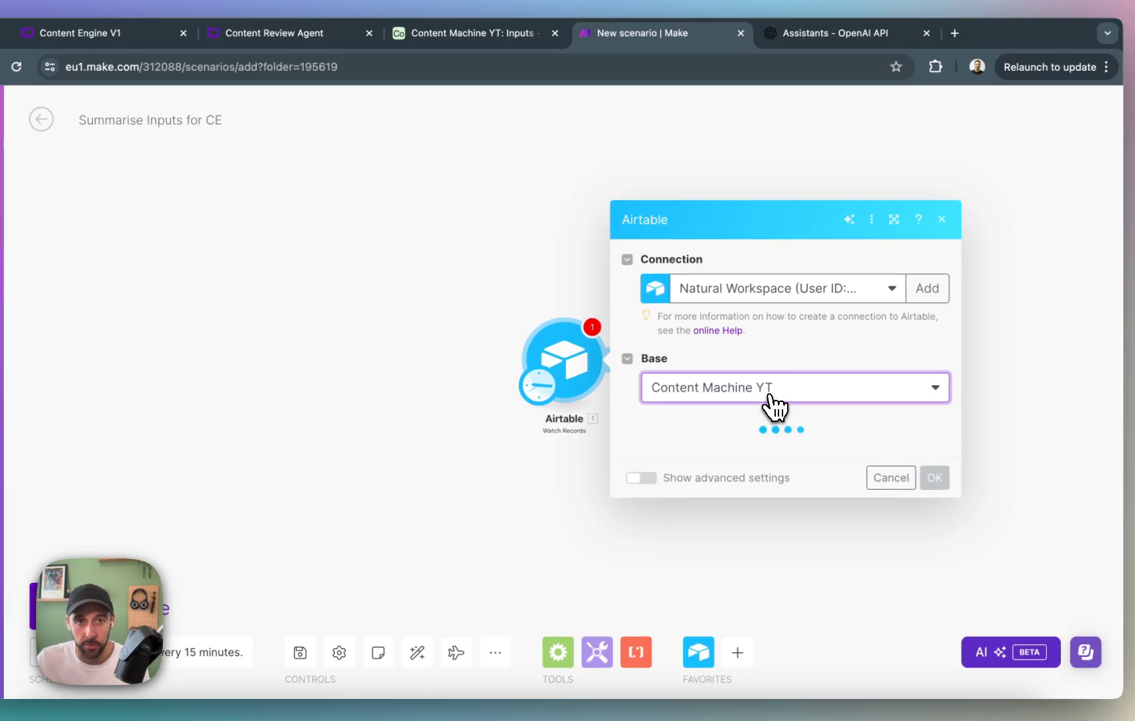
left_click(437, 32)
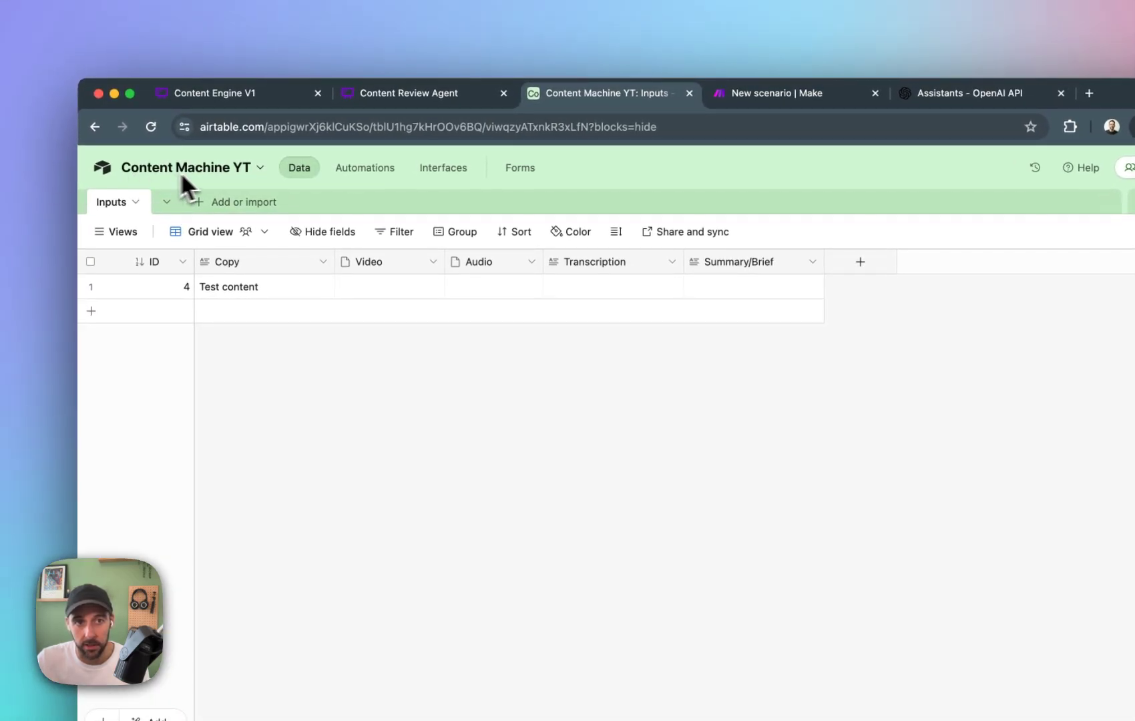
left_click(777, 93)
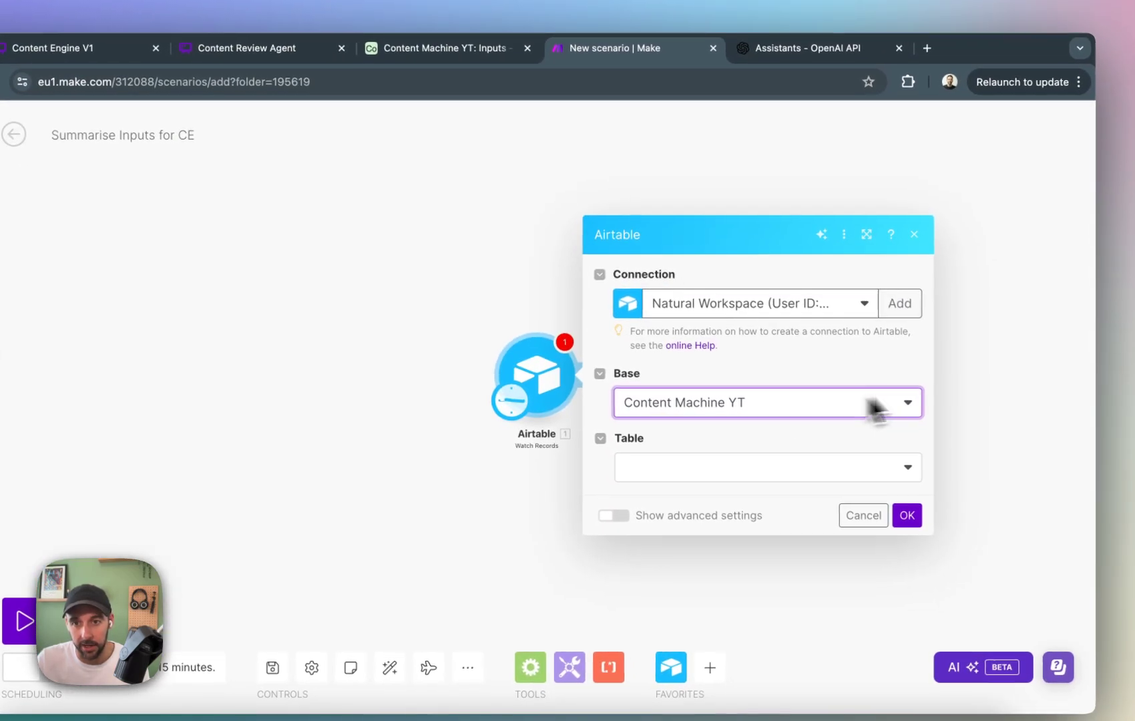
Set the Watch Records module's table to Inputs and bring up the choices for its trigger field.
left_click(778, 466)
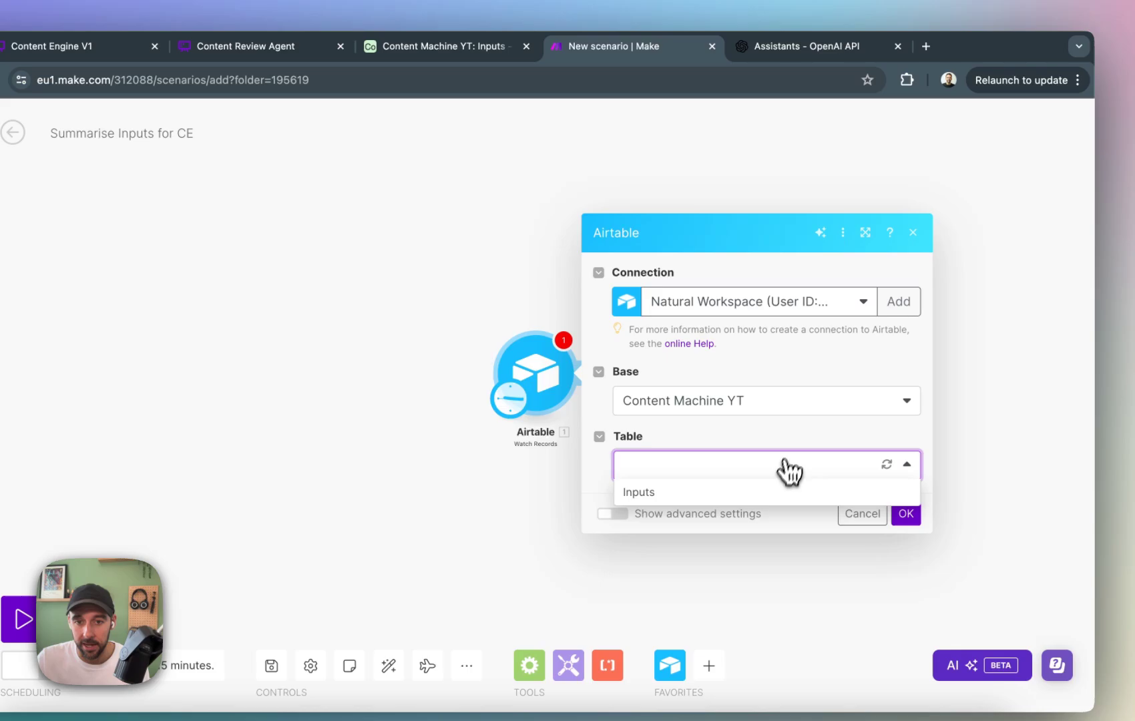
left_click(702, 492)
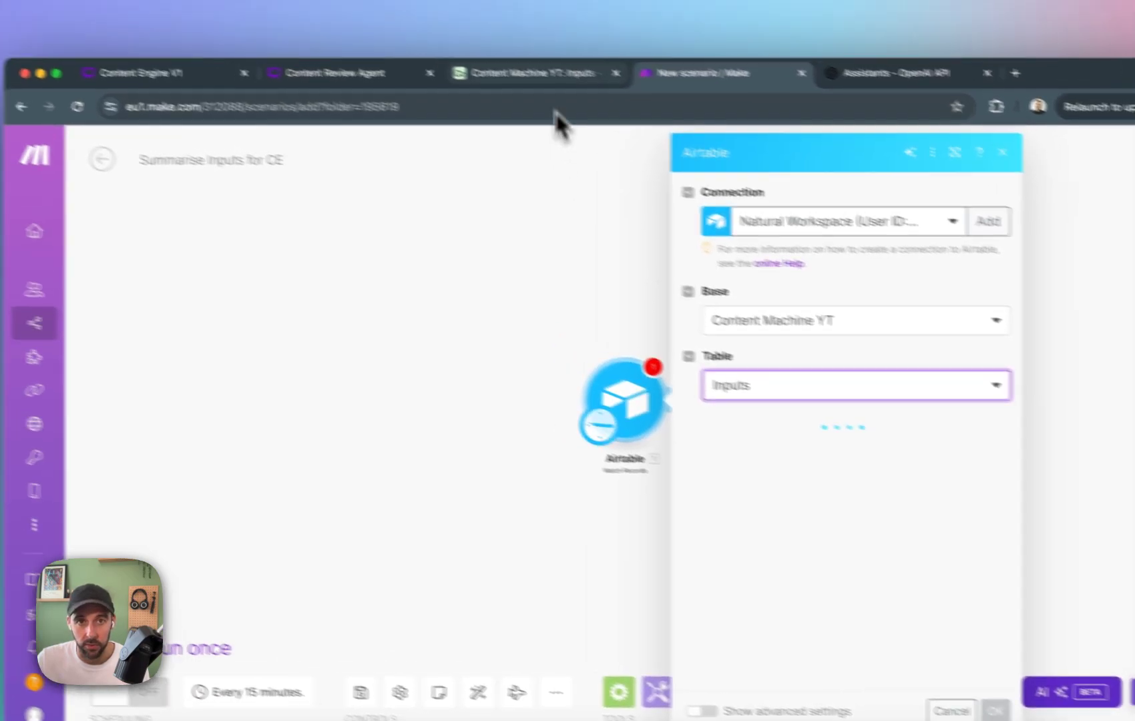
left_click(441, 46)
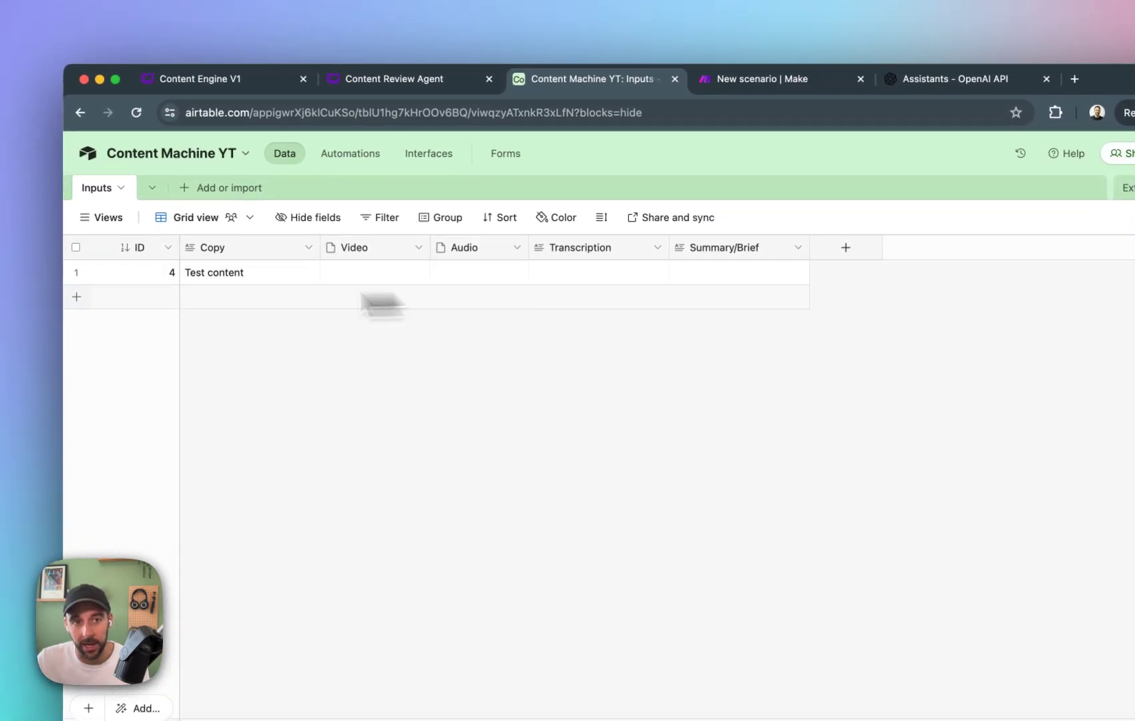
left_click(835, 85)
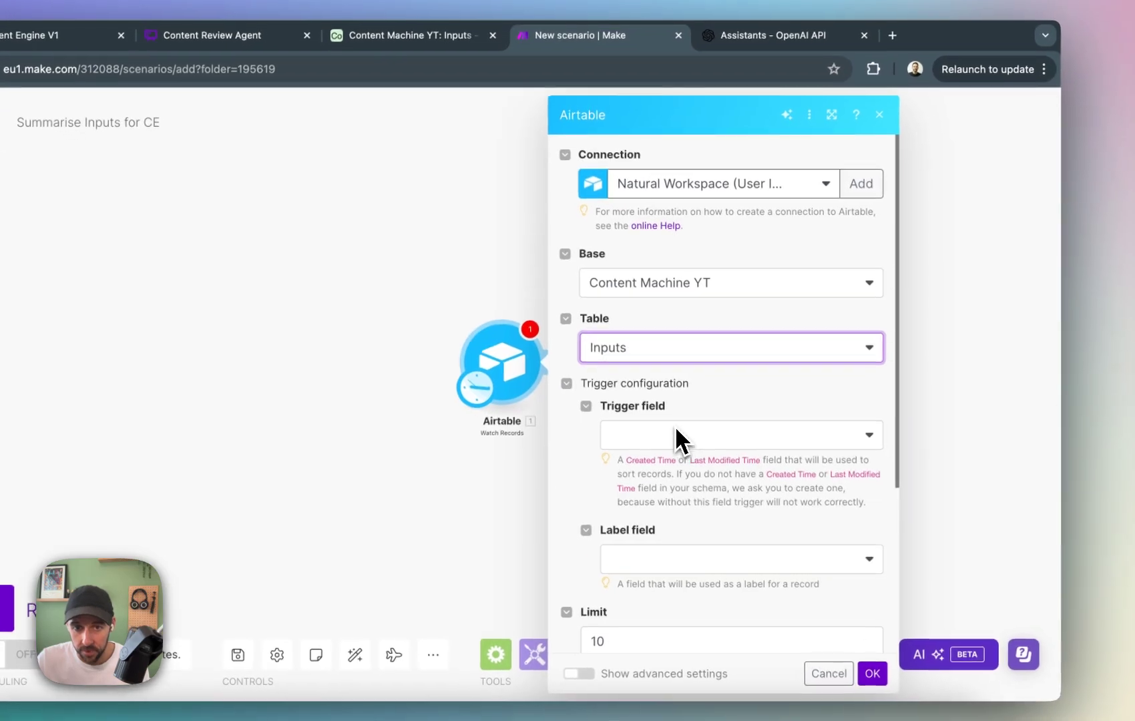
left_click(778, 464)
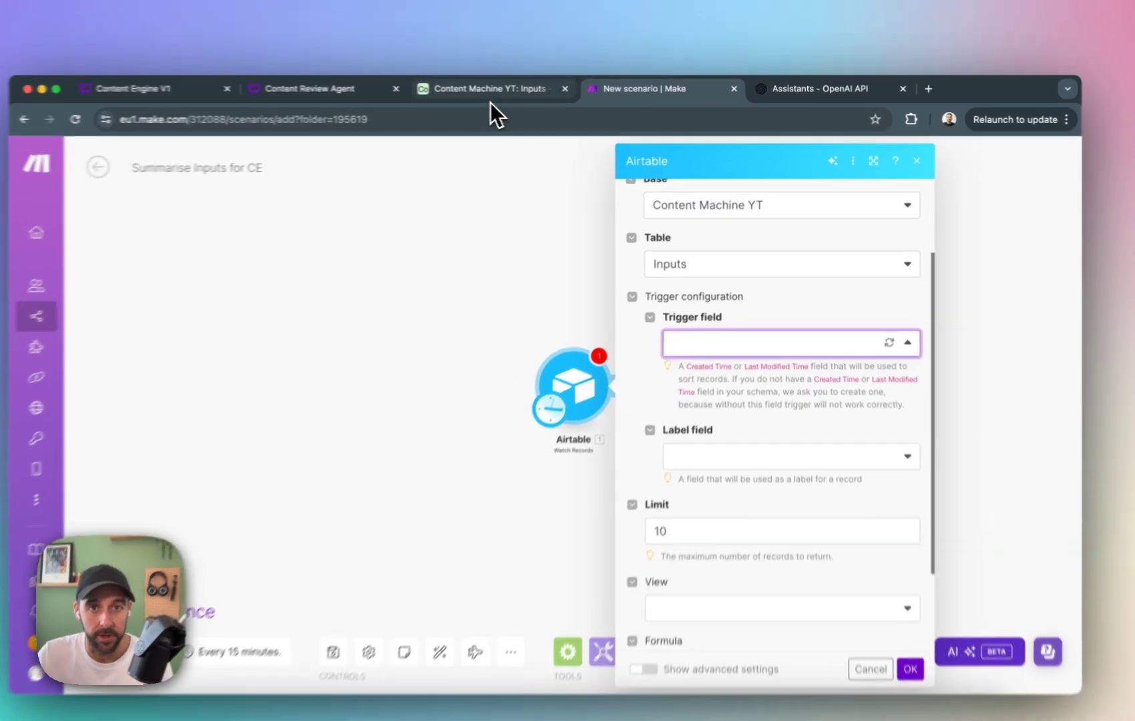
Switch to Airtable and start a new field named "Created at" in the Inputs table.
left_click(498, 92)
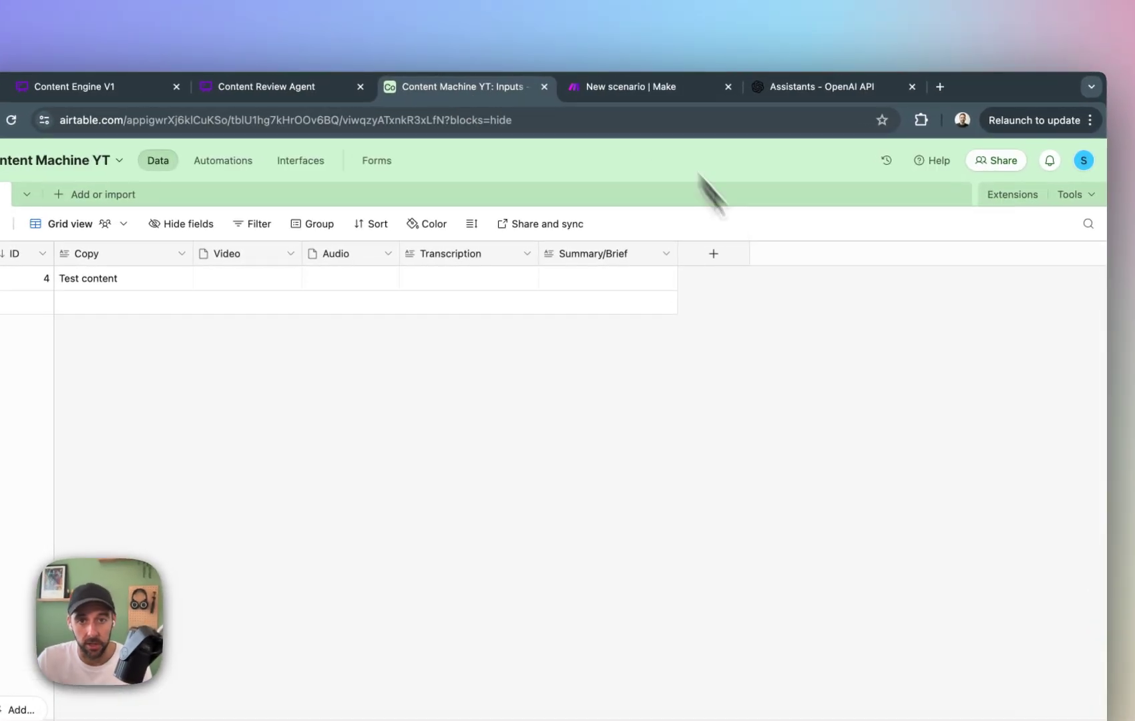
left_click(713, 255)
type("creat")
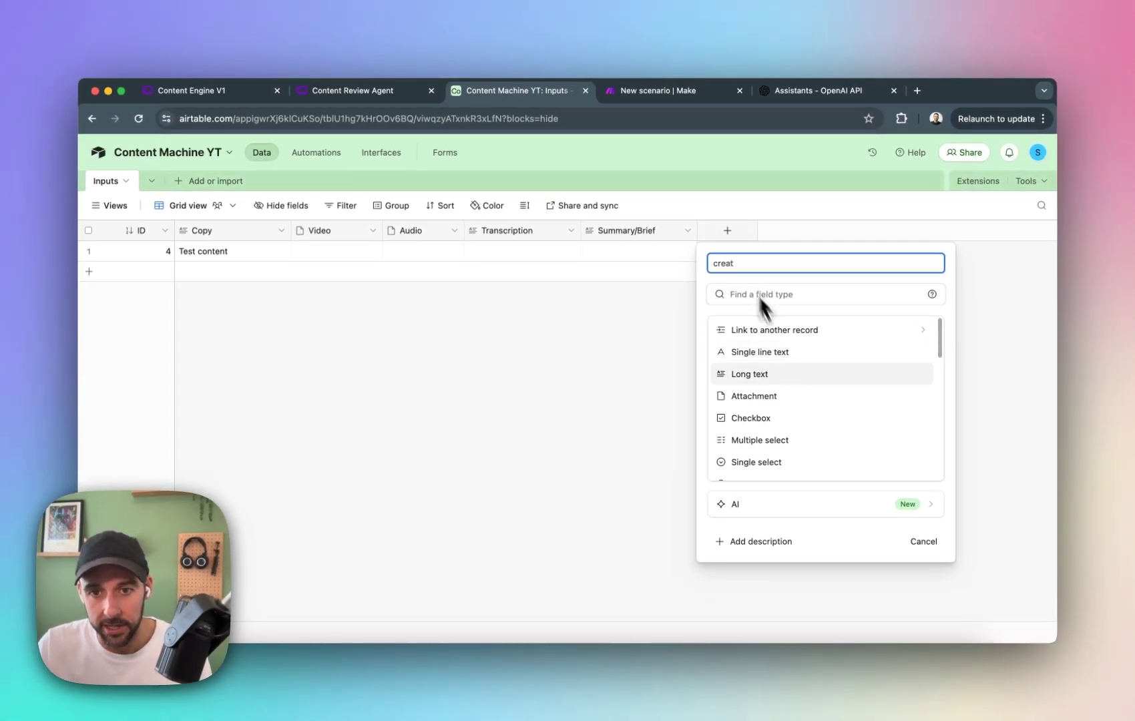
type("ed")
scroll(811, 394, "down", 3)
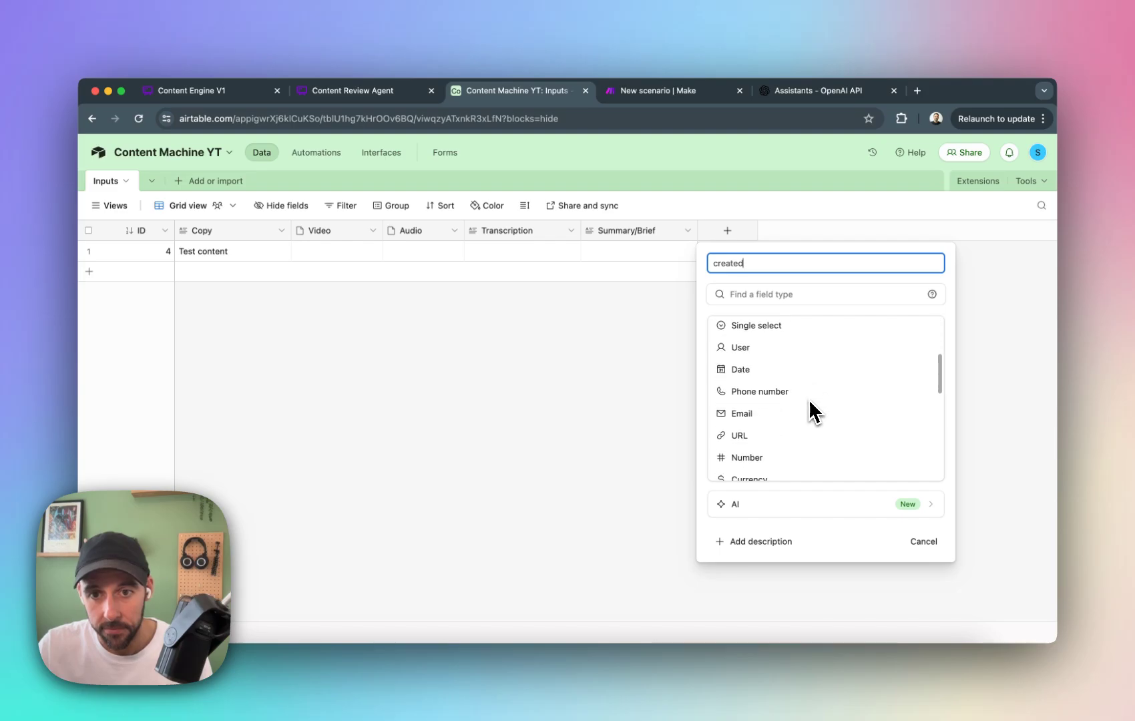
key("alt+BackSpace")
type("C")
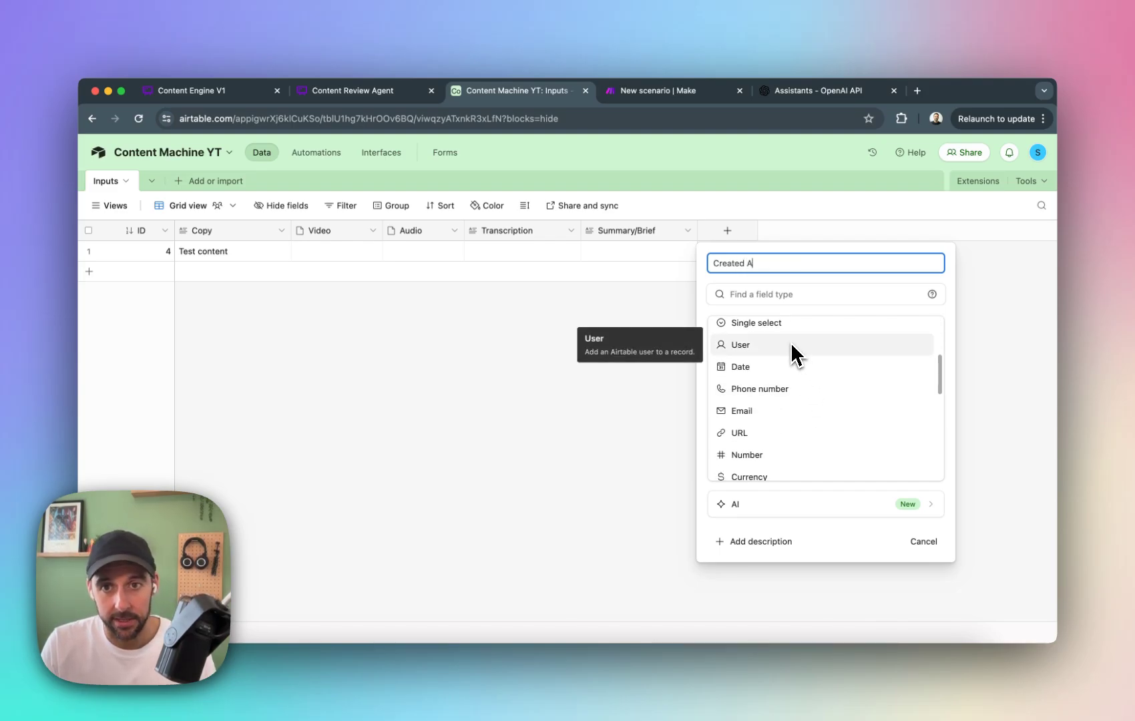
type("reated at")
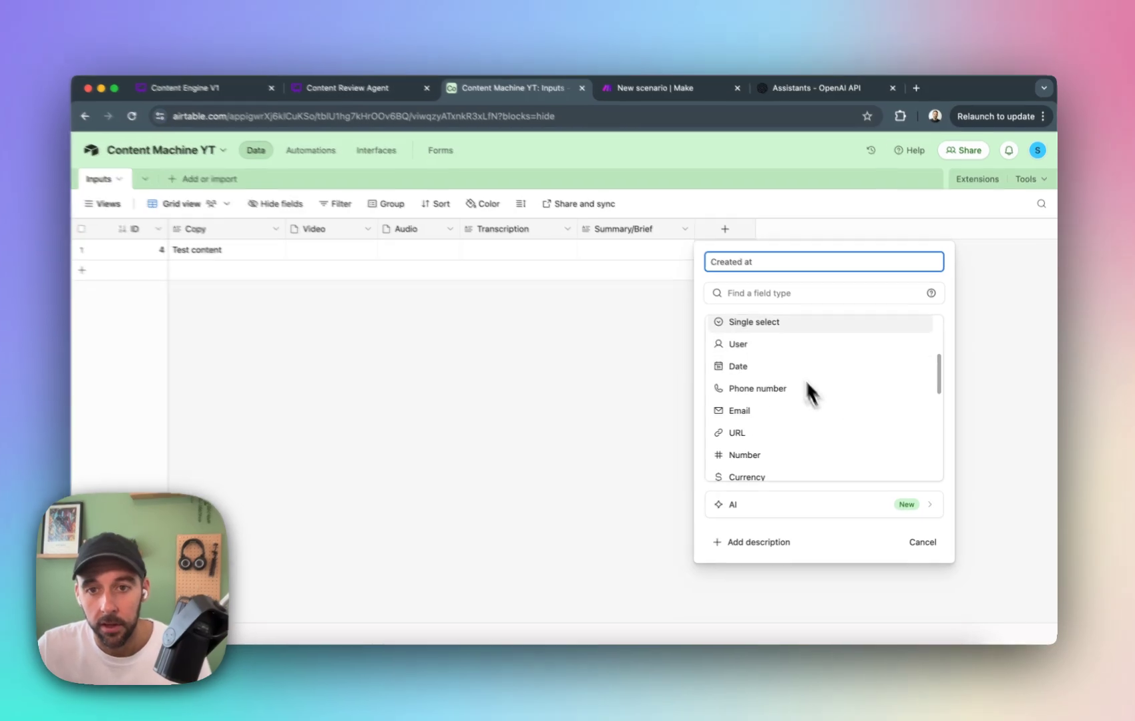
Find the Created time field type, assign it to the new field and create the field.
left_click(775, 295)
type("crea")
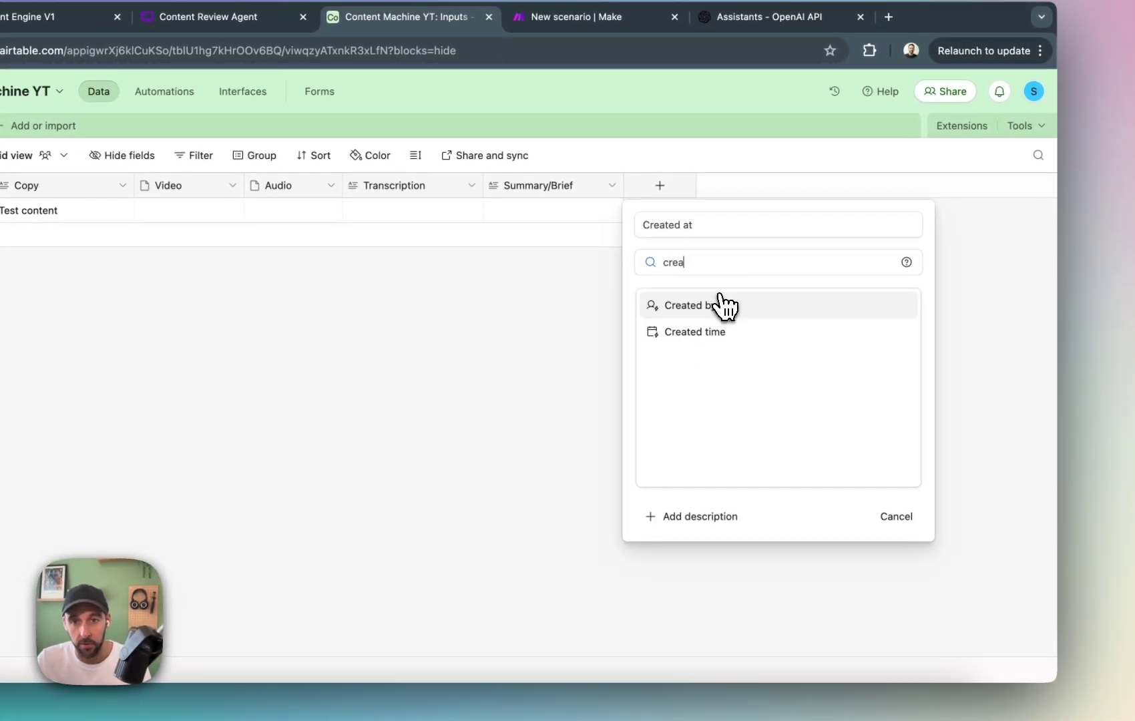
left_click(723, 306)
left_click(725, 264)
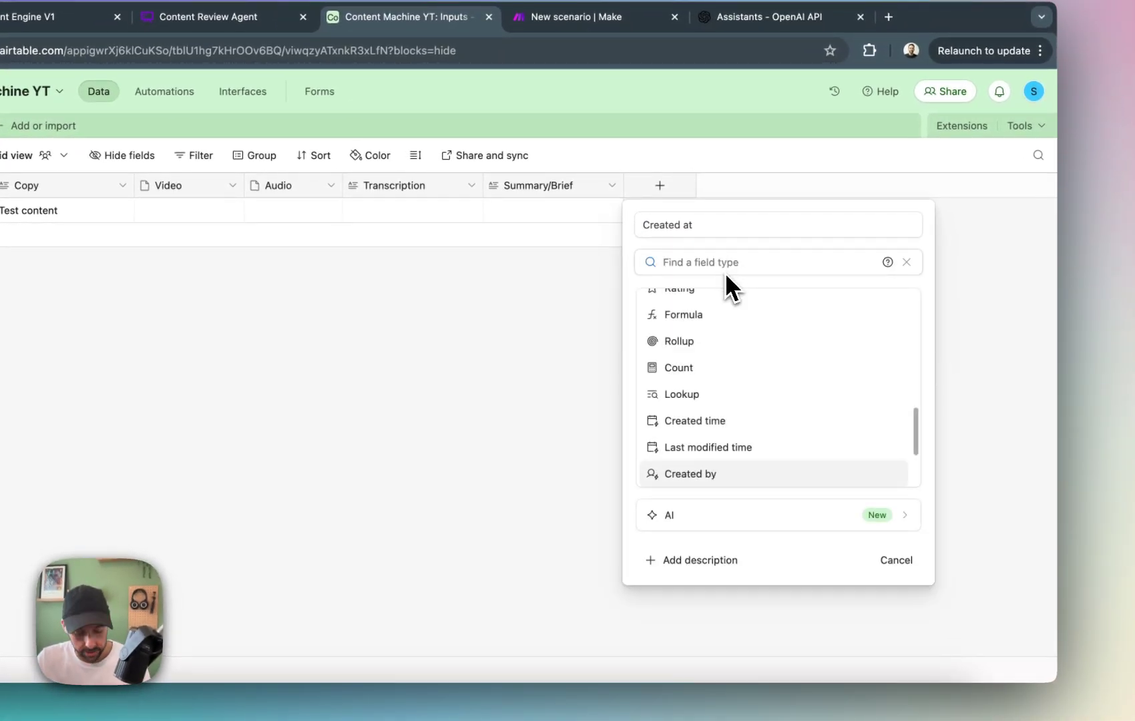
type("create")
left_click(741, 330)
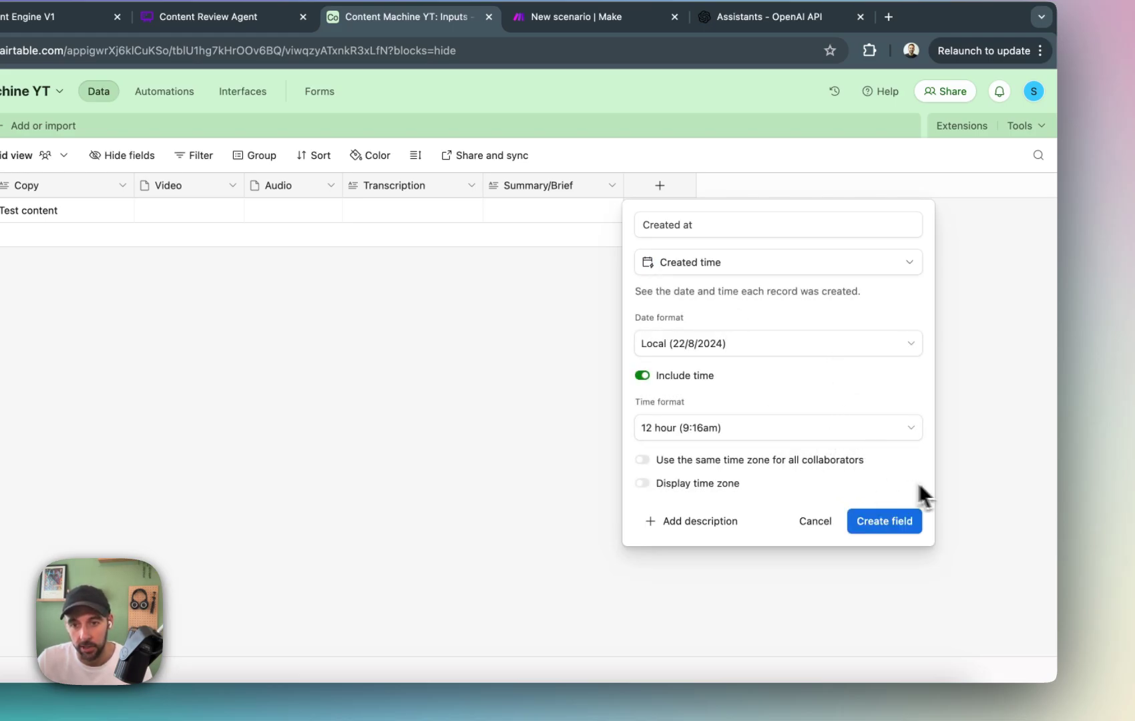
left_click(885, 521)
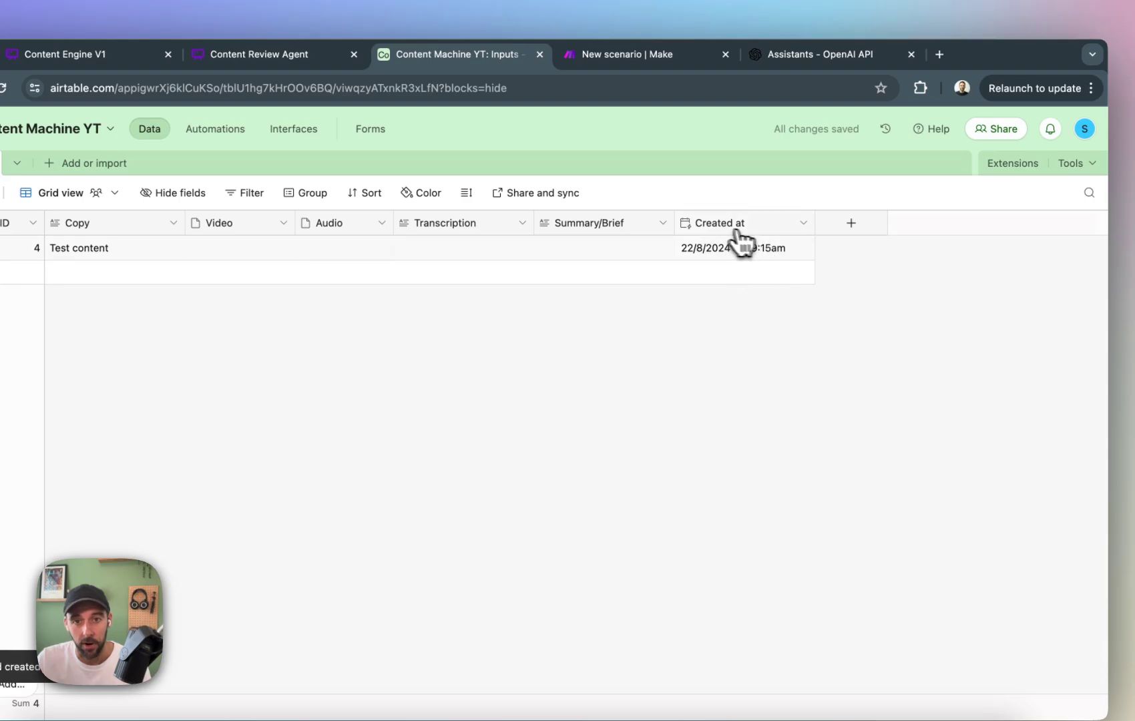
Switch back to Make, refresh the trigger field choices, set the trigger field to Created at and save the module settings.
left_click(627, 55)
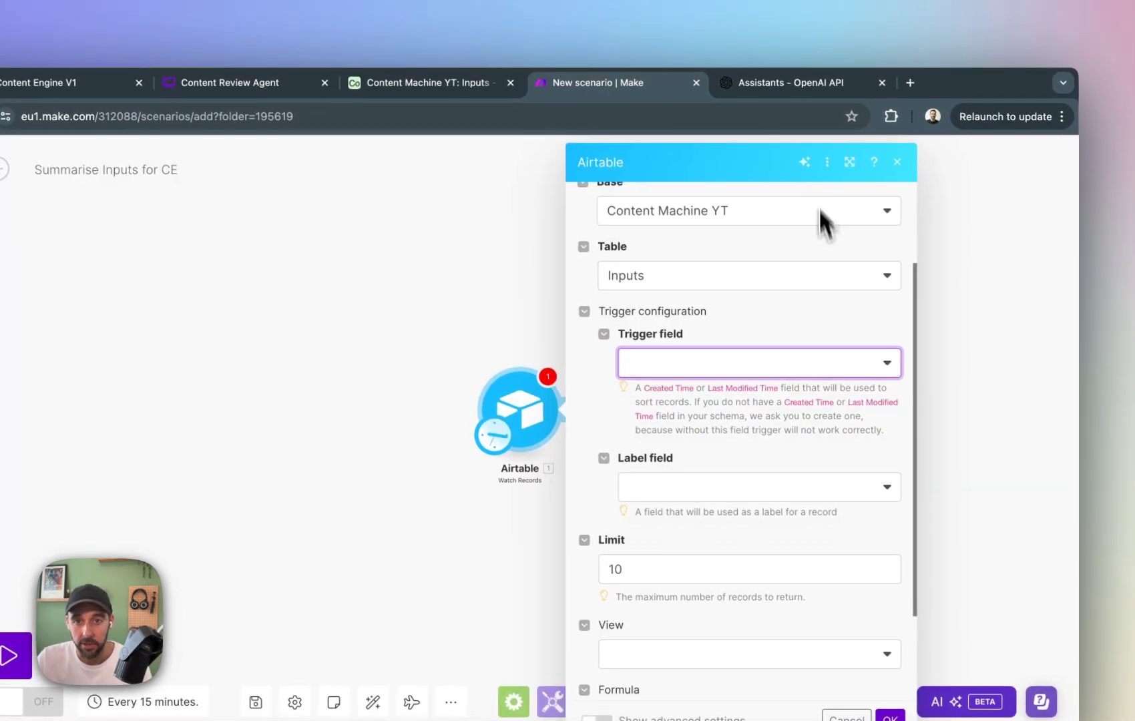
left_click(778, 354)
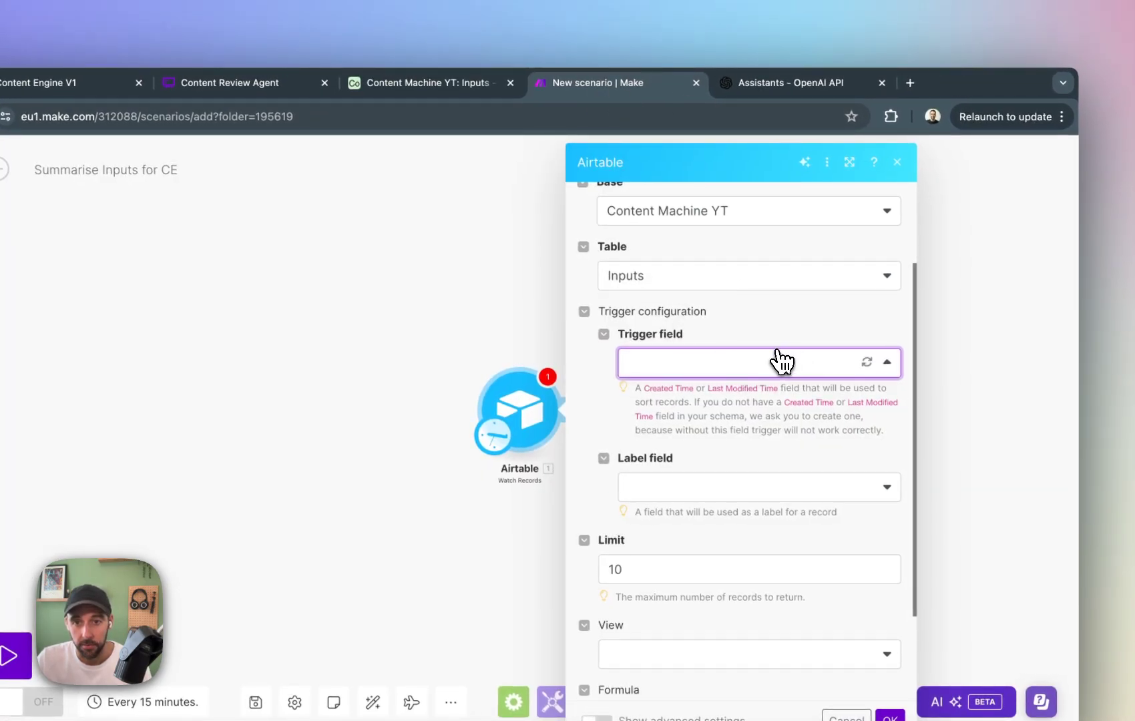
left_click(868, 363)
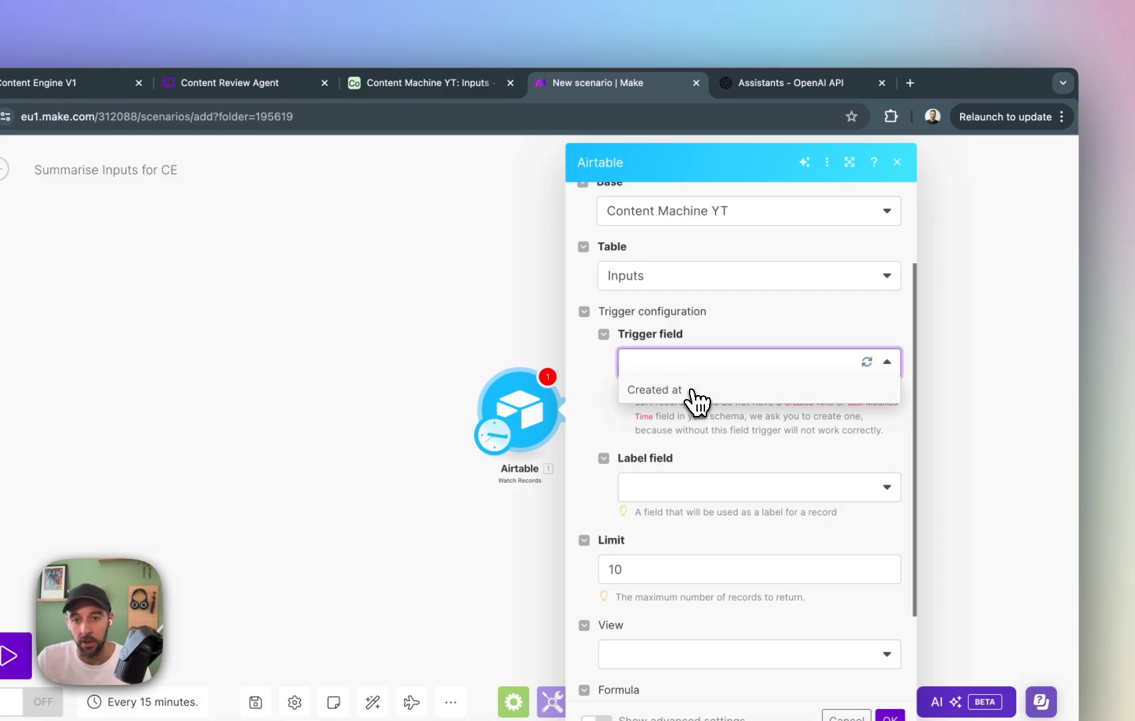
left_click(688, 394)
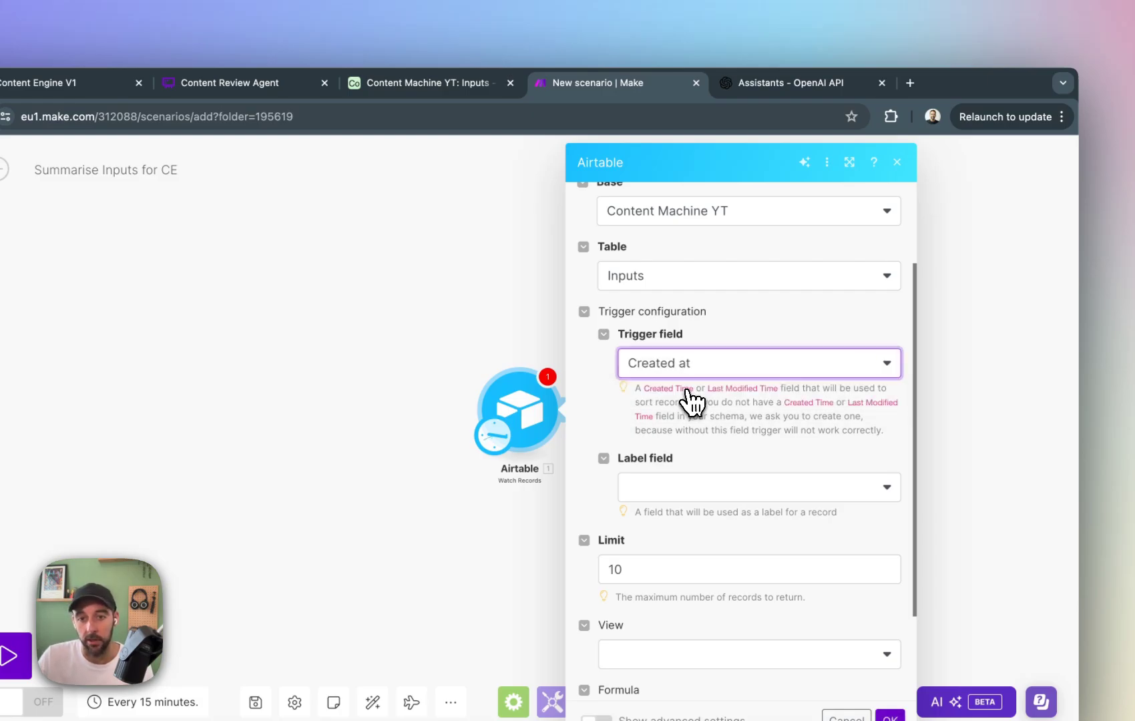
left_click(890, 717)
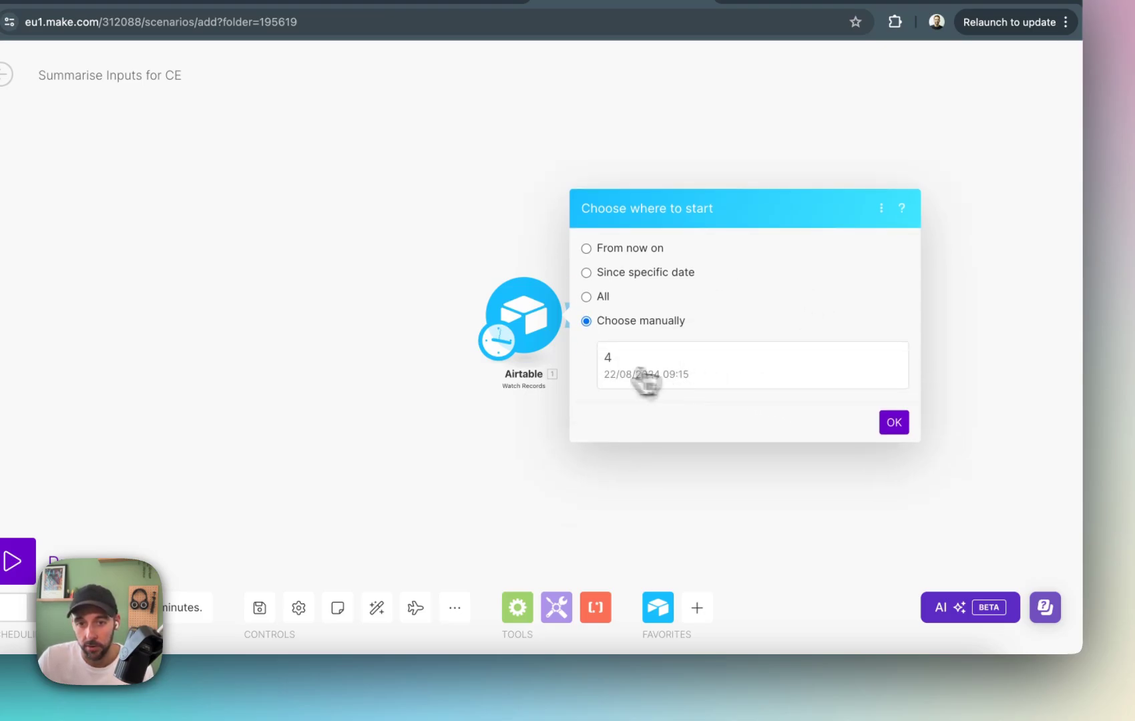
Manually choose record 4 as the starting point and run only the Airtable Watch Records module.
left_click(710, 369)
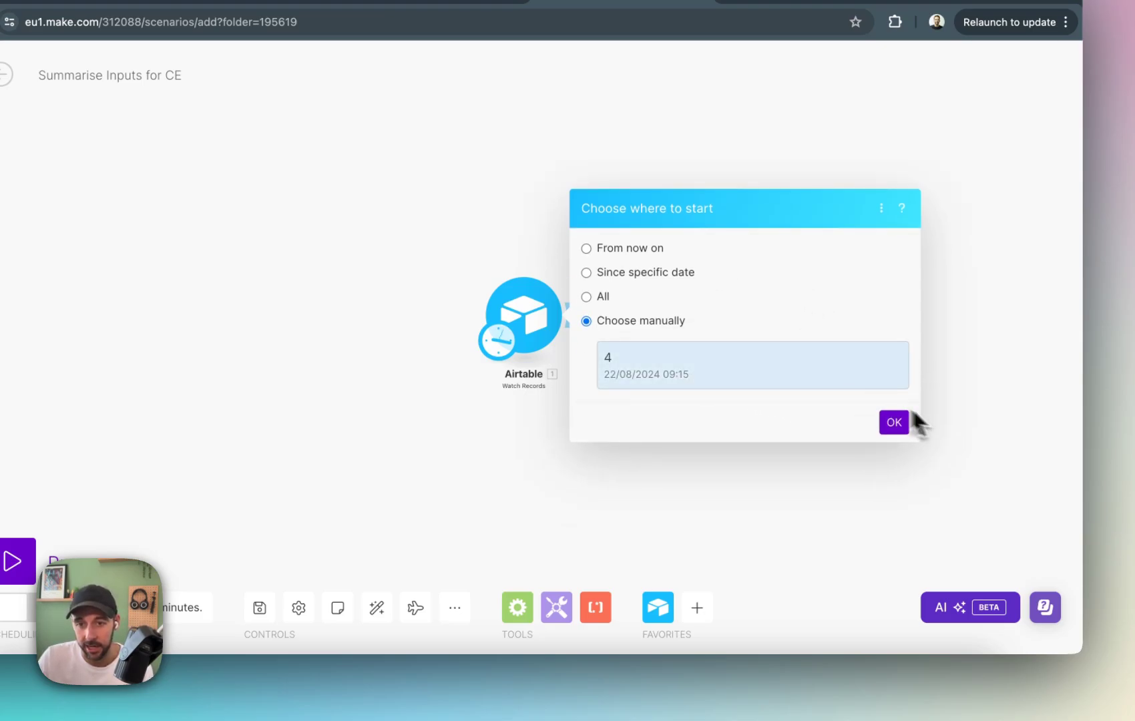
left_click(894, 422)
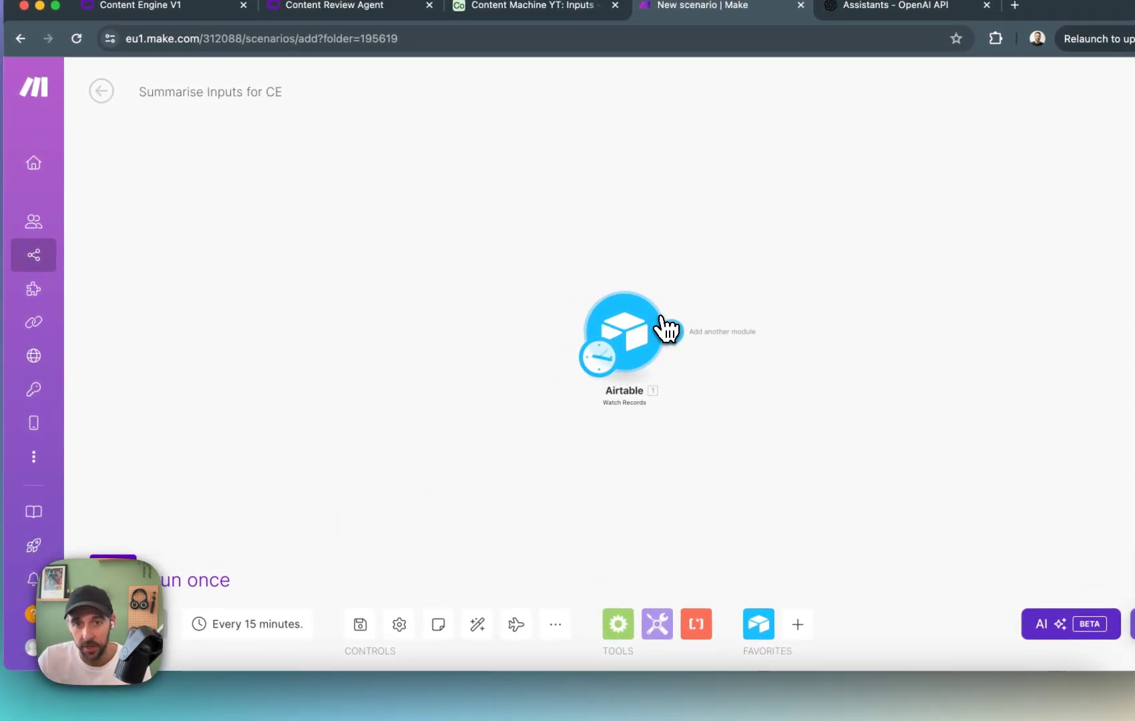
right_click(665, 328)
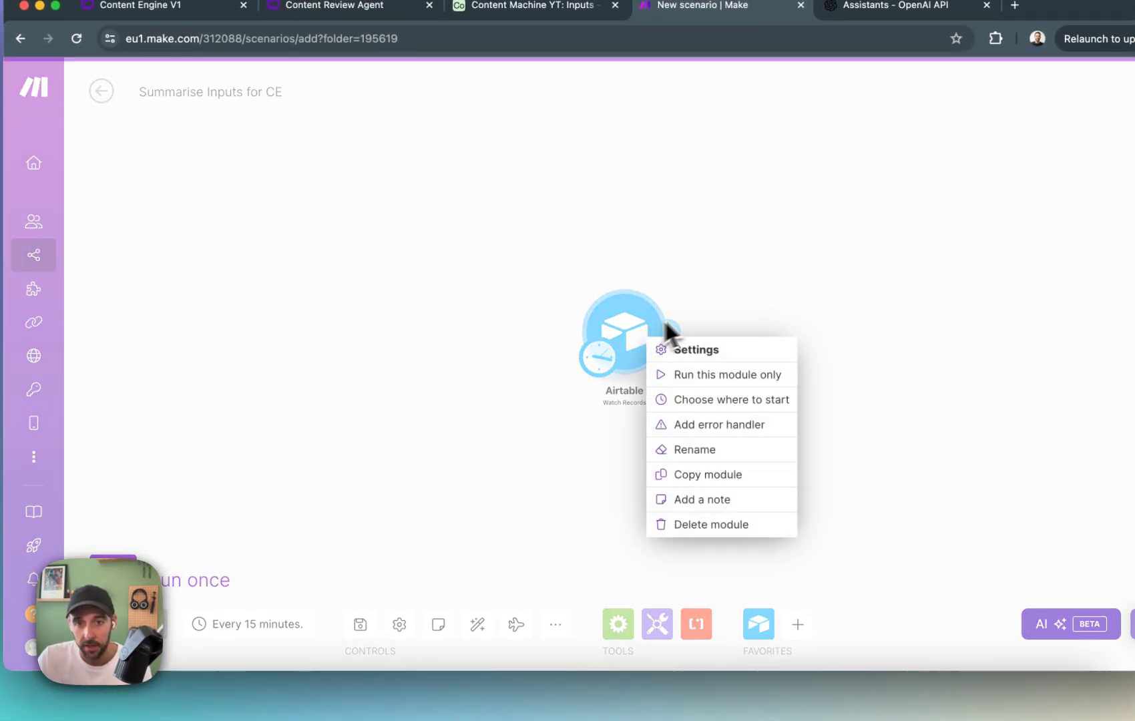
left_click(728, 377)
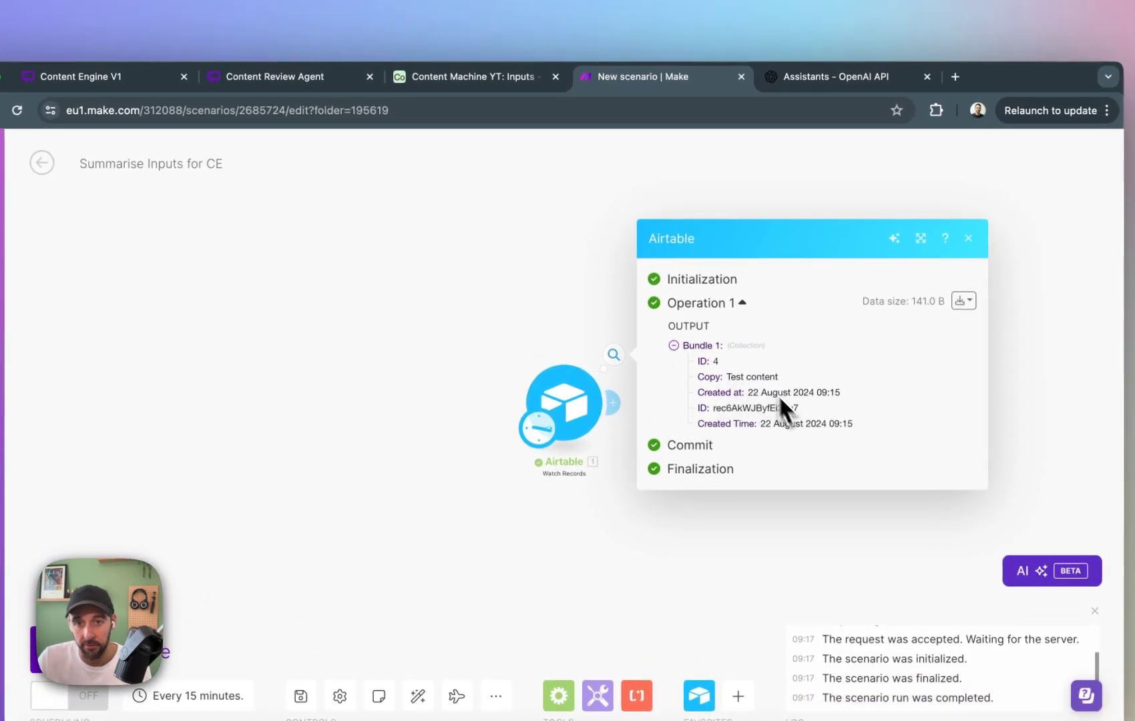
Examine the module's output bundle, including both ID values, and compare it with the record in Airtable's Inputs table before returning to Make.
left_click_drag(702, 364, 720, 366)
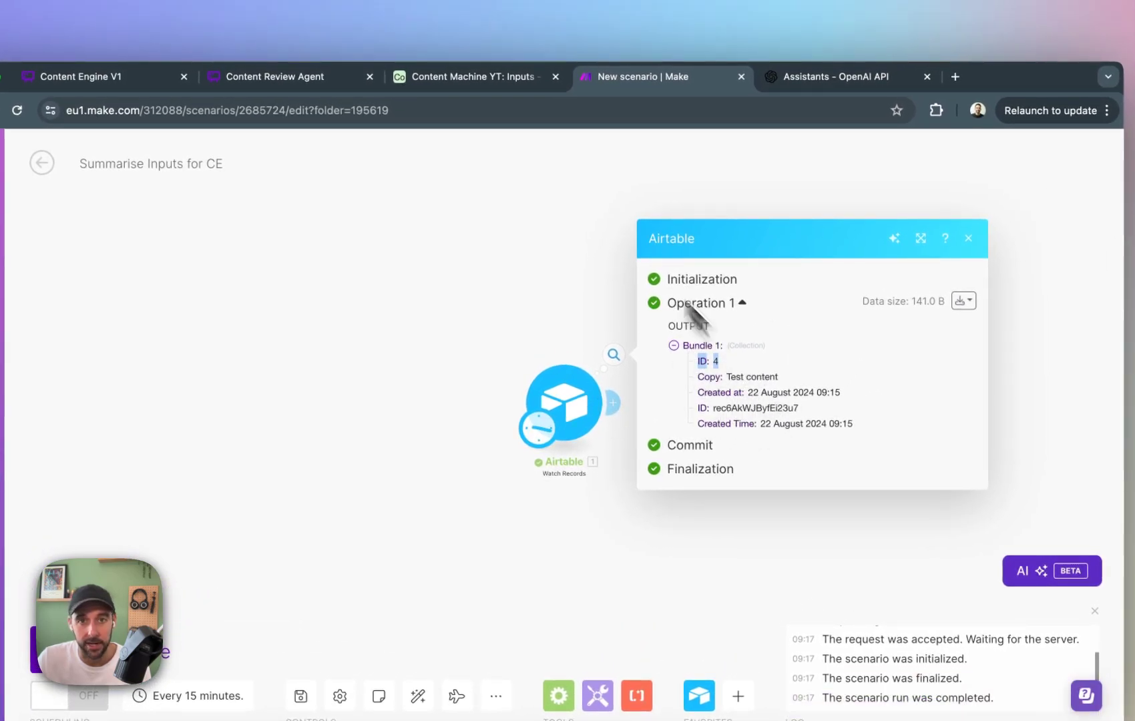
left_click(490, 86)
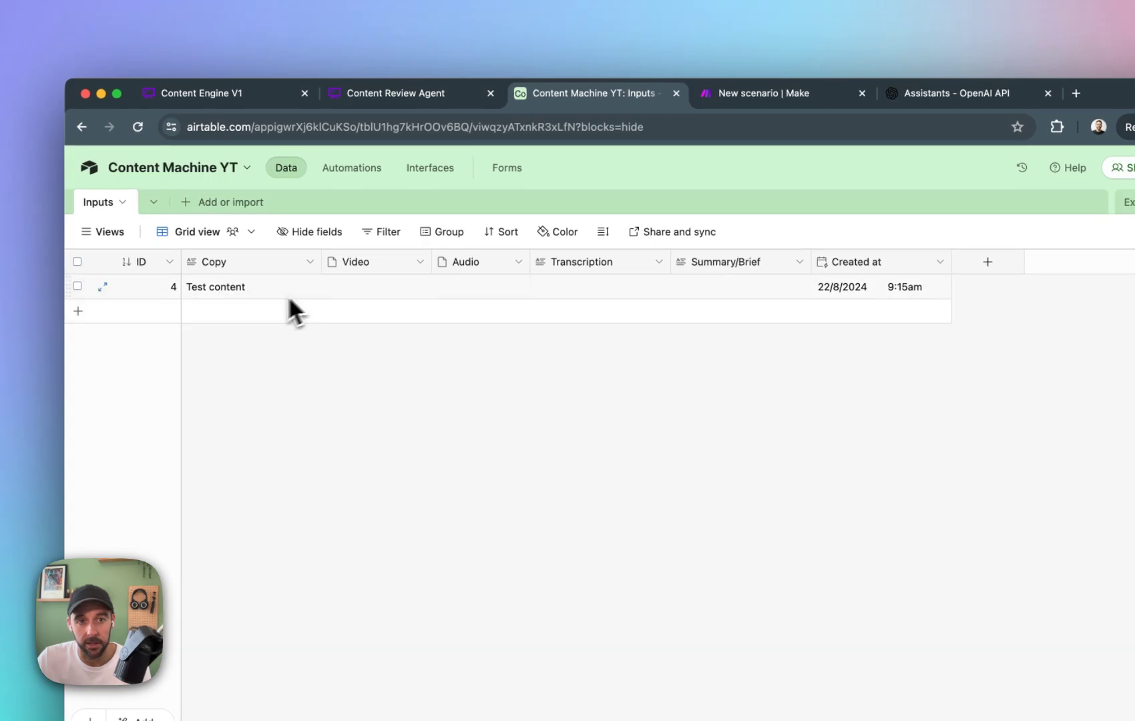
left_click(802, 94)
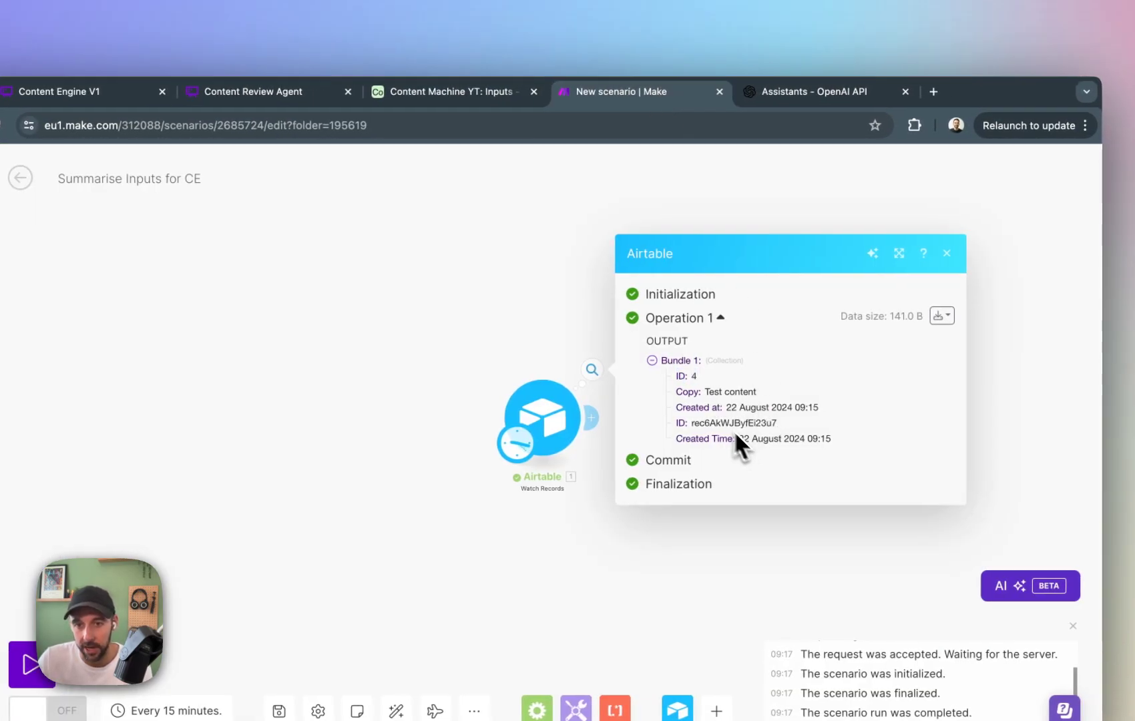
left_click_drag(671, 424, 797, 423)
left_click(798, 425)
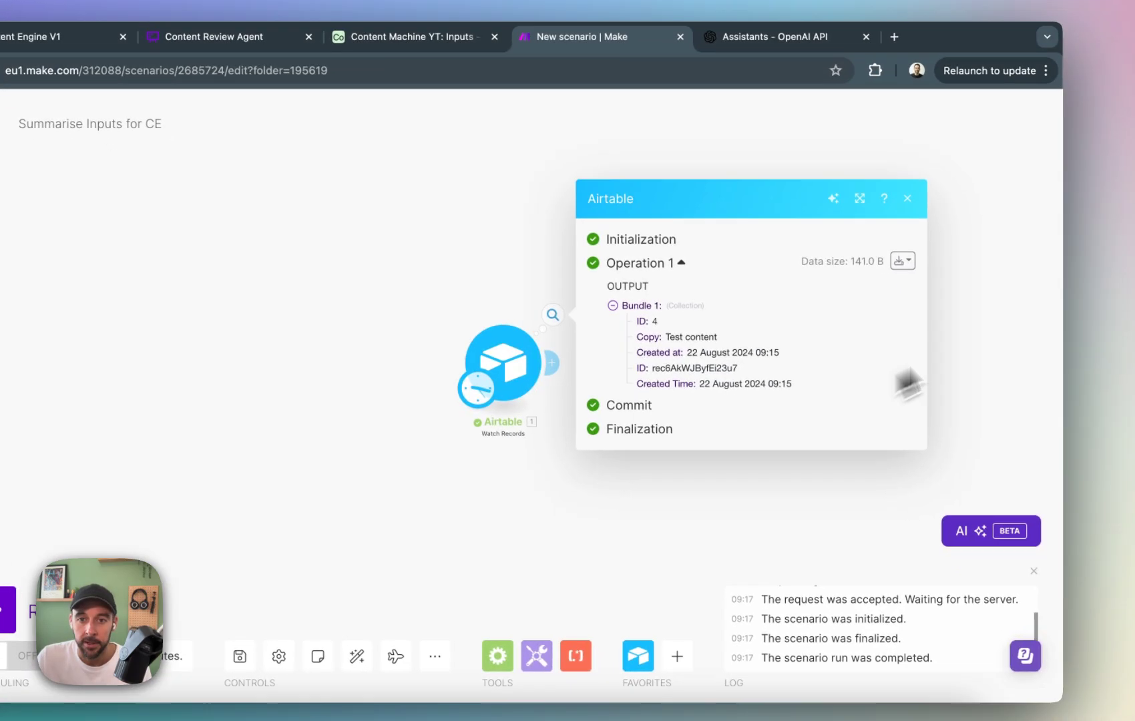
left_click(980, 349)
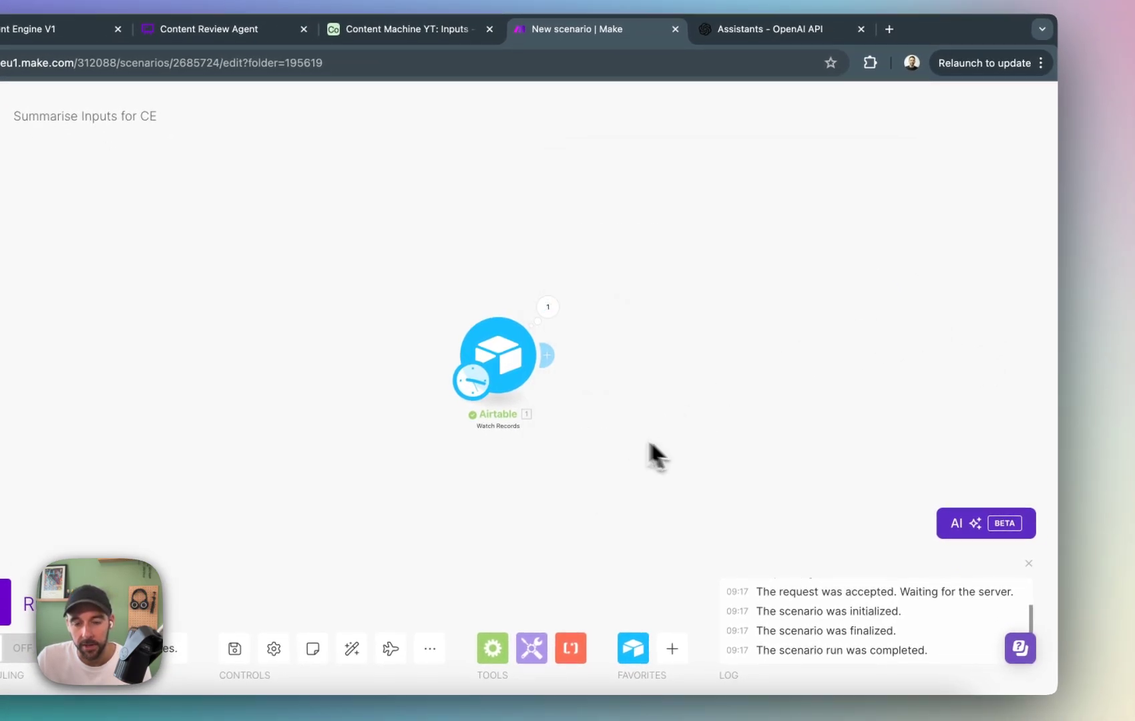
left_click(483, 66)
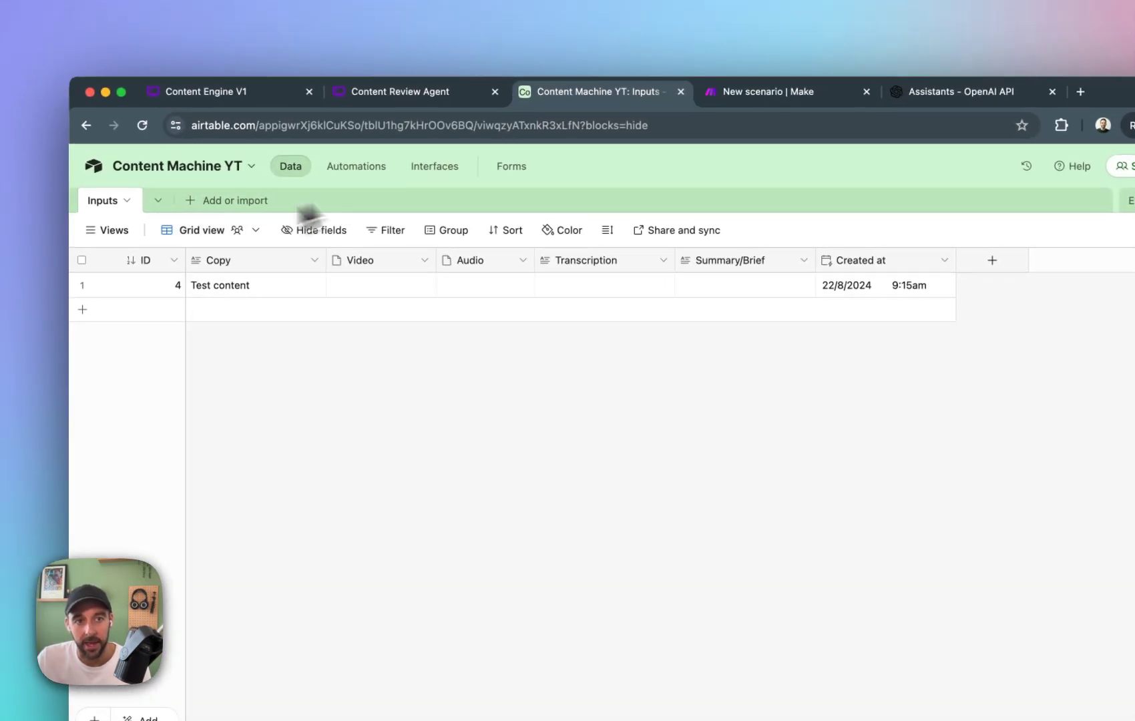
left_click(758, 86)
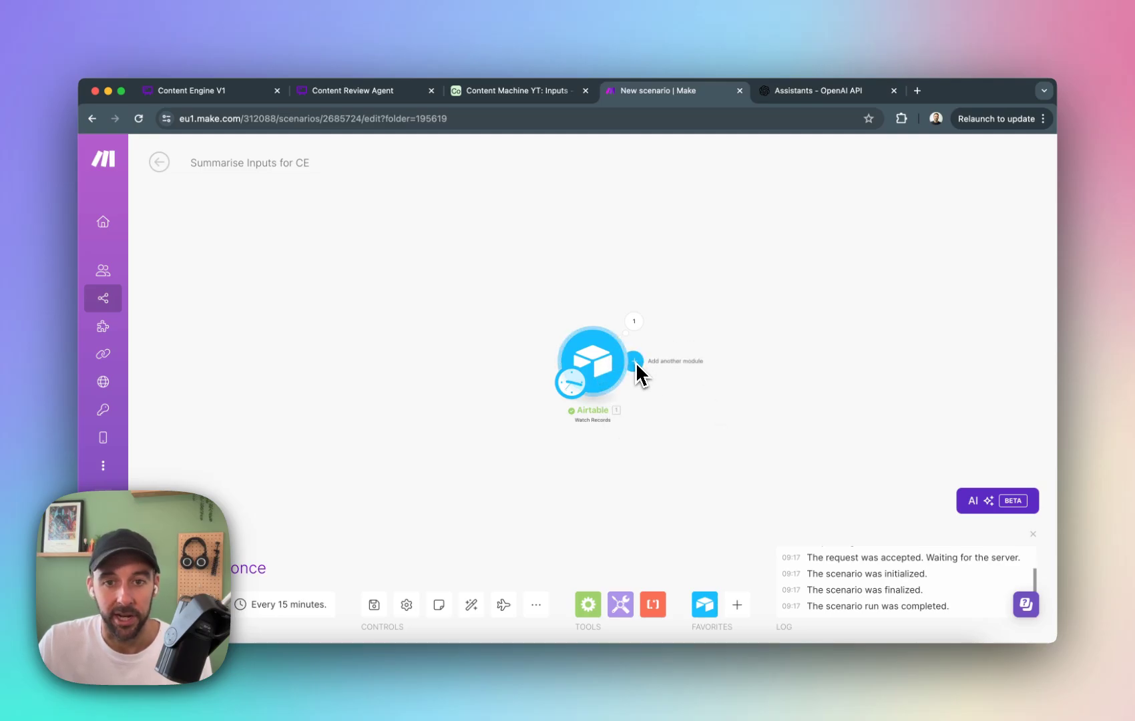
Add an OpenAI Create a Completion (Prompt) module after the Airtable Watch Records module in Make.
left_click(511, 90)
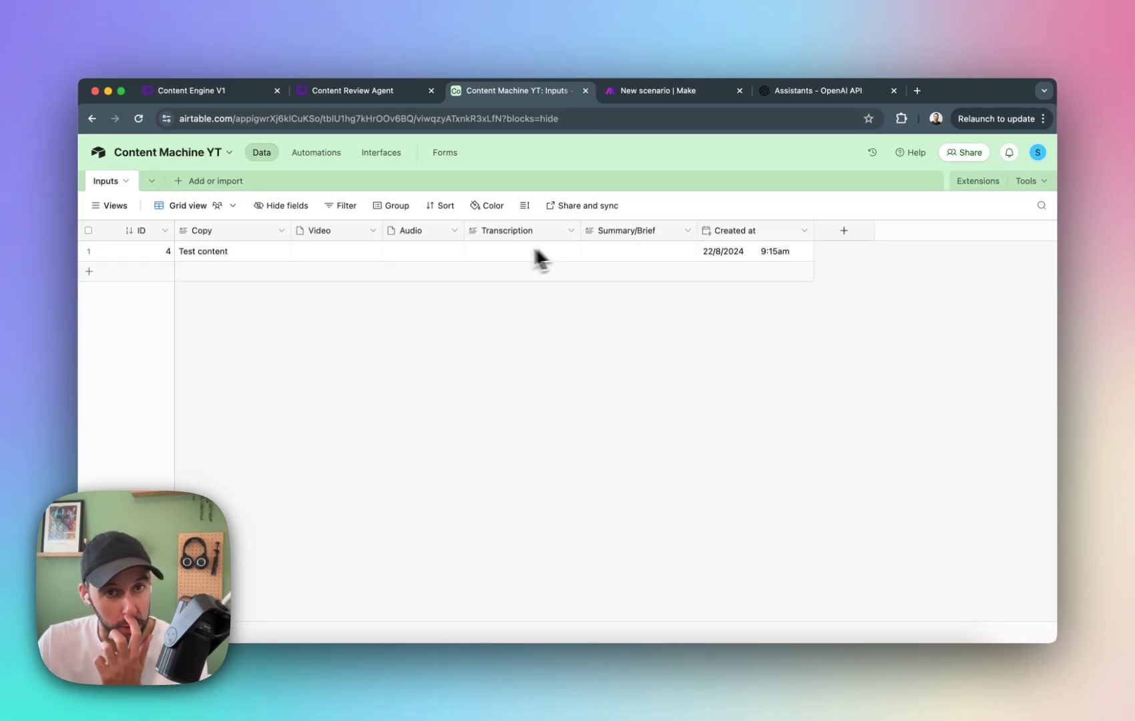
left_click(701, 91)
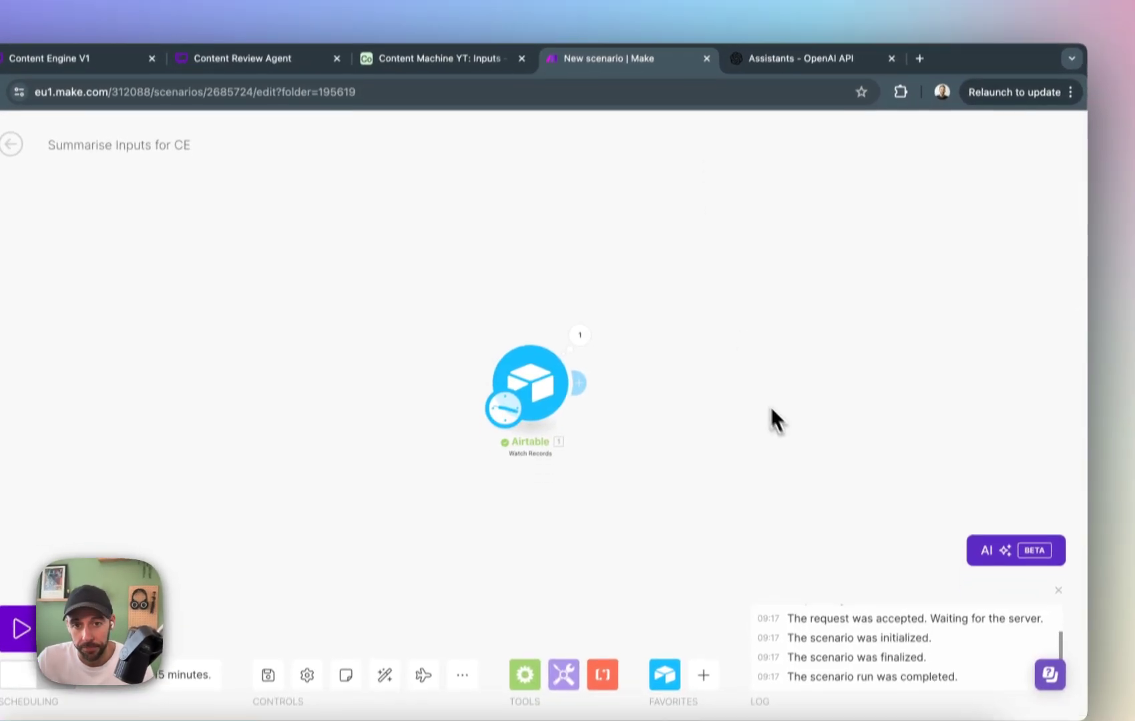
left_click(580, 361)
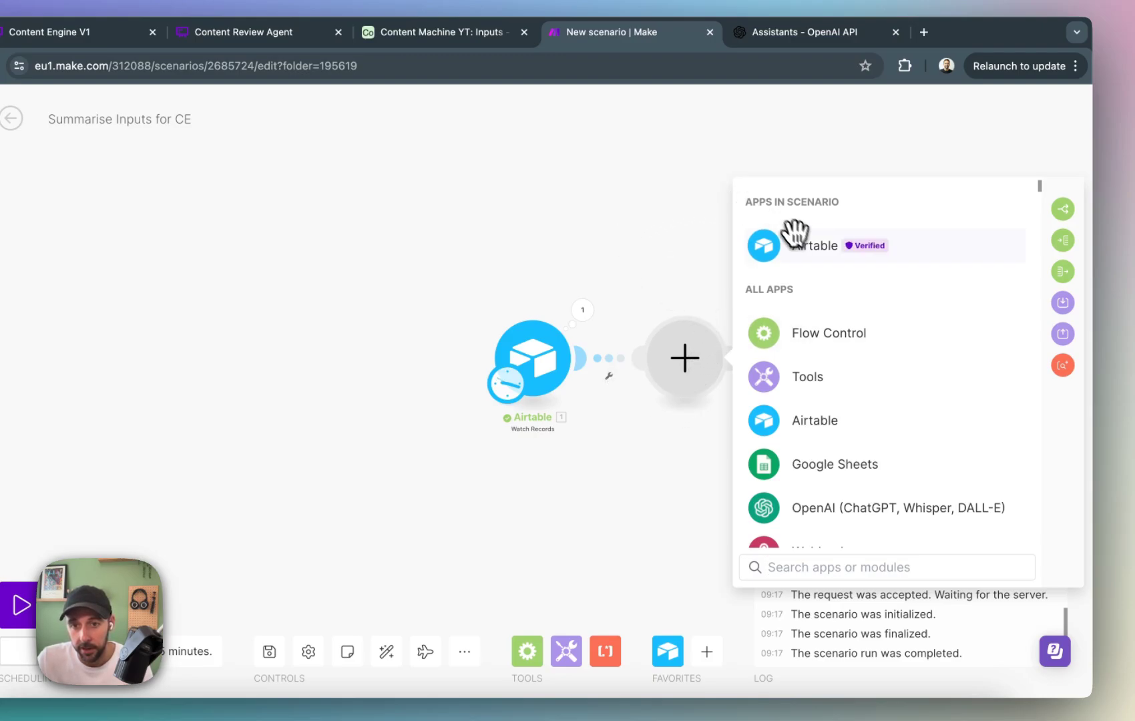
left_click(841, 509)
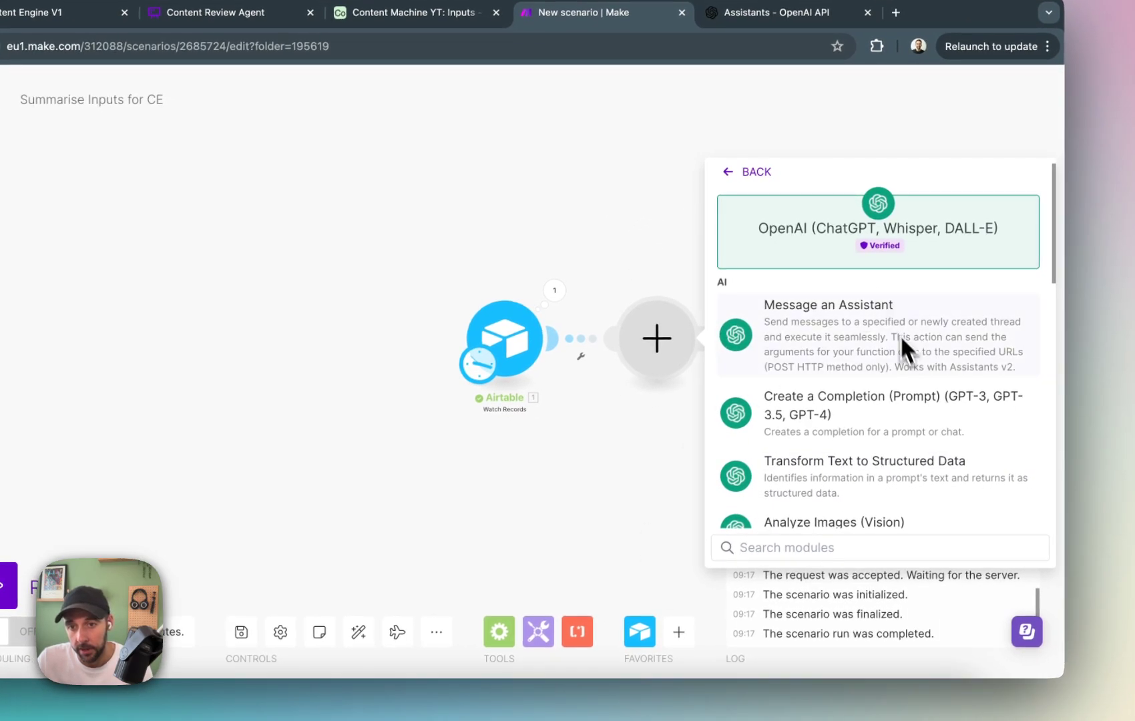
scroll(902, 343, "down", 3)
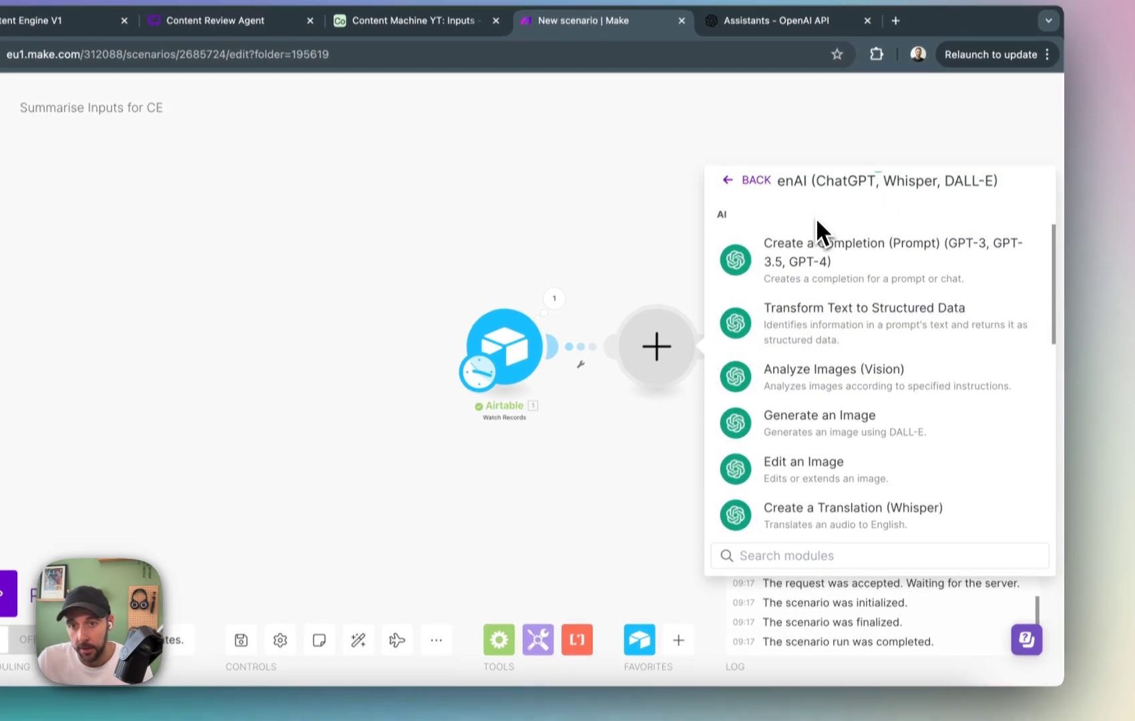
scroll(821, 300, "up", 1)
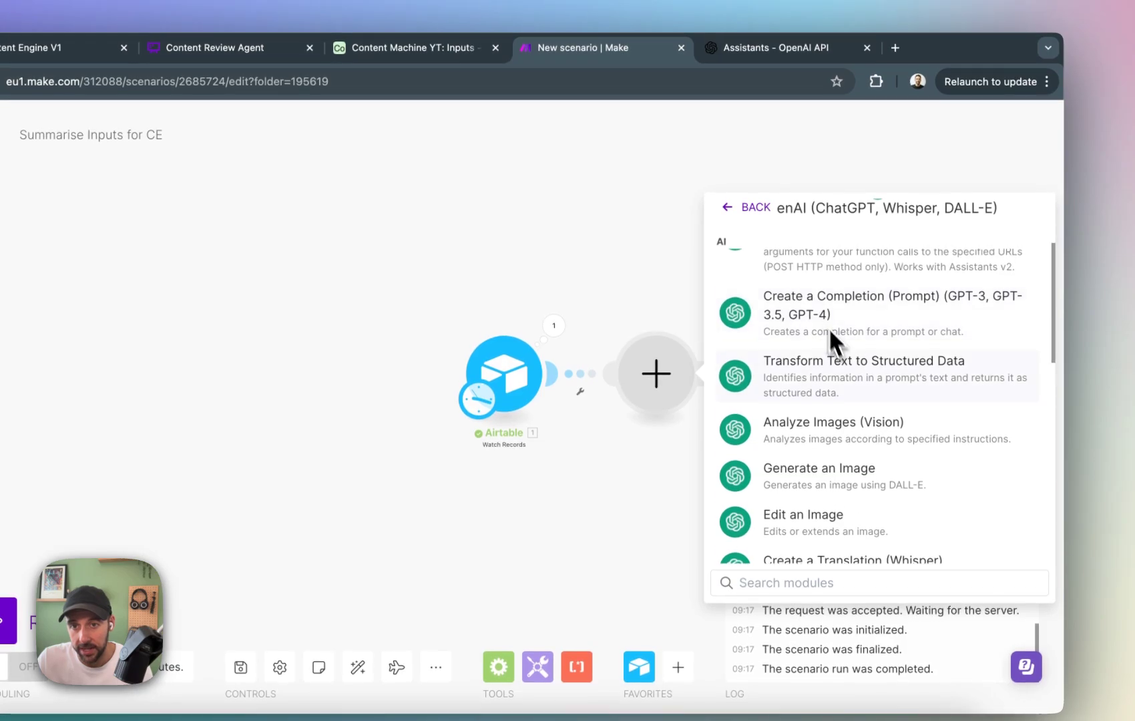
left_click(877, 329)
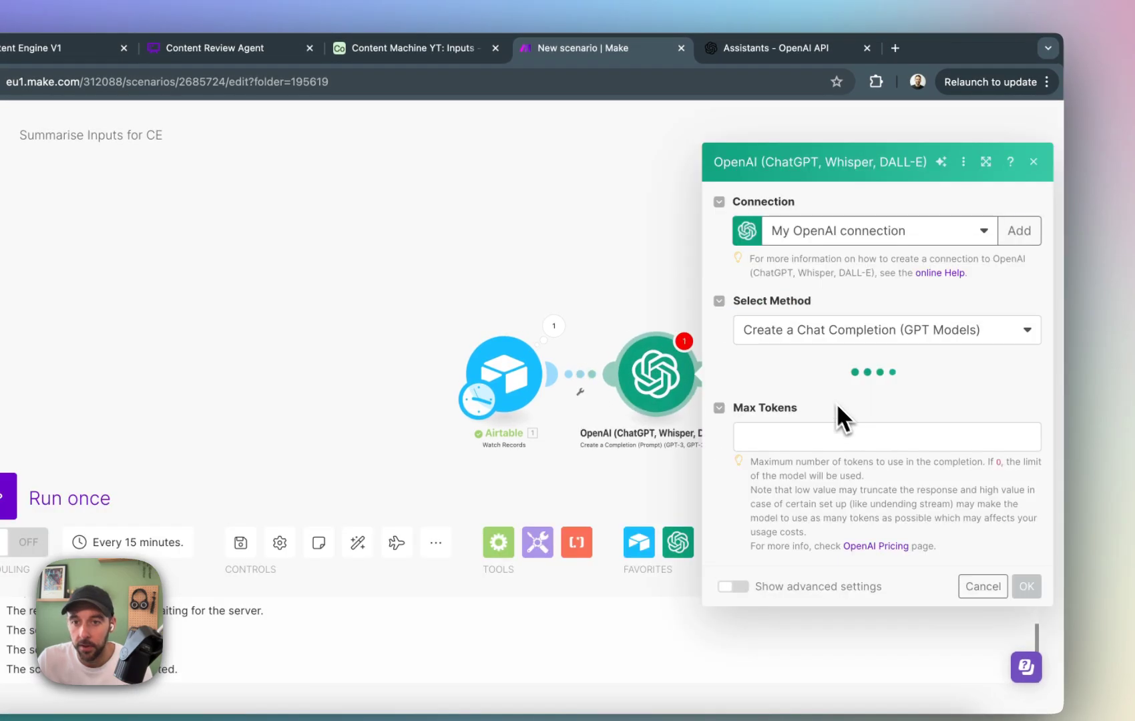
Configure the OpenAI module with My OpenAI connection, the Create a Chat Completion (GPT Models) method and the gpt-4o (system) model.
left_click(928, 240)
left_click(868, 284)
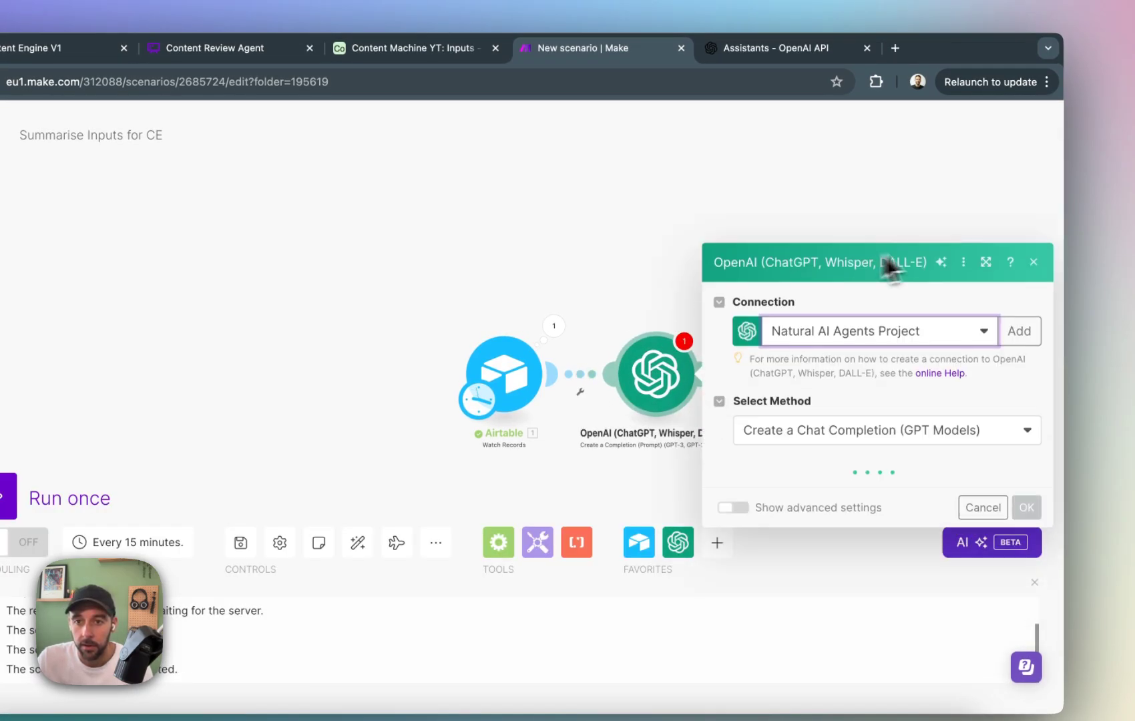
left_click(915, 231)
left_click(865, 256)
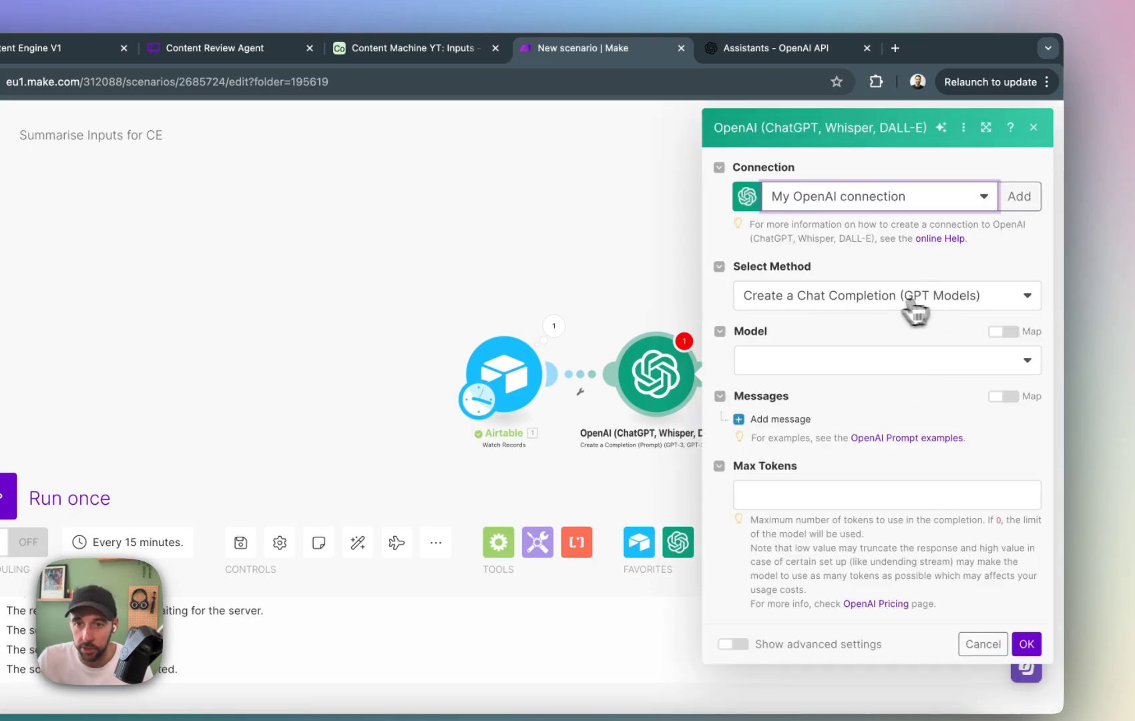
left_click(888, 301)
left_click(874, 333)
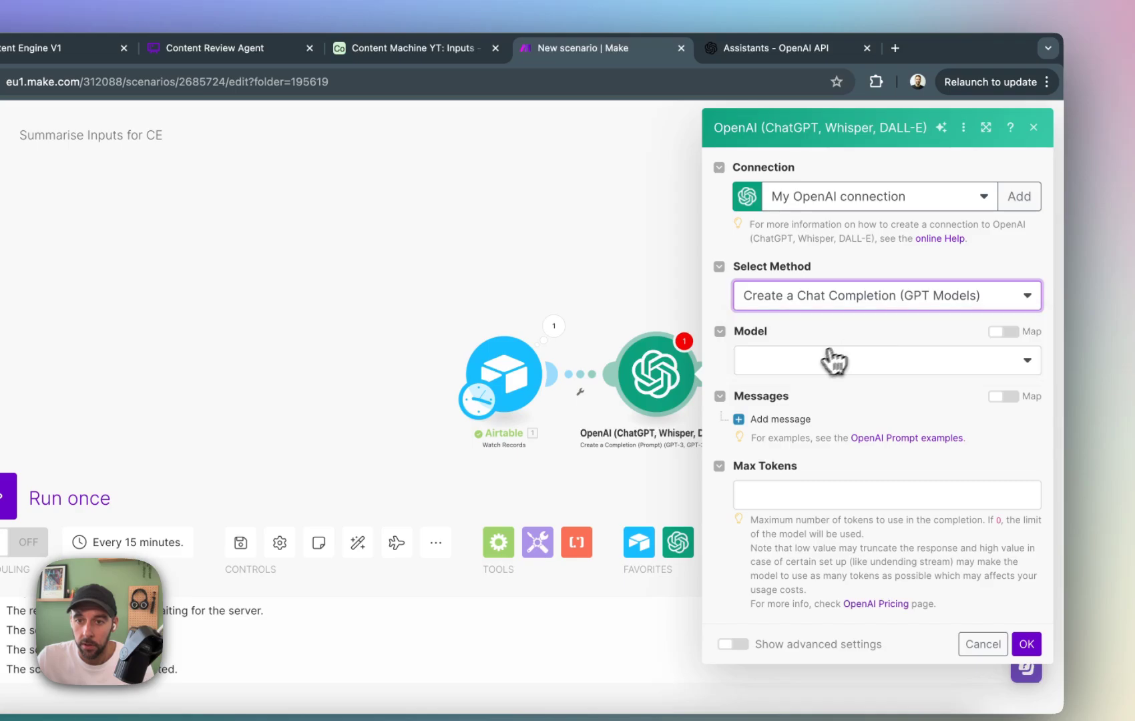
left_click(814, 362)
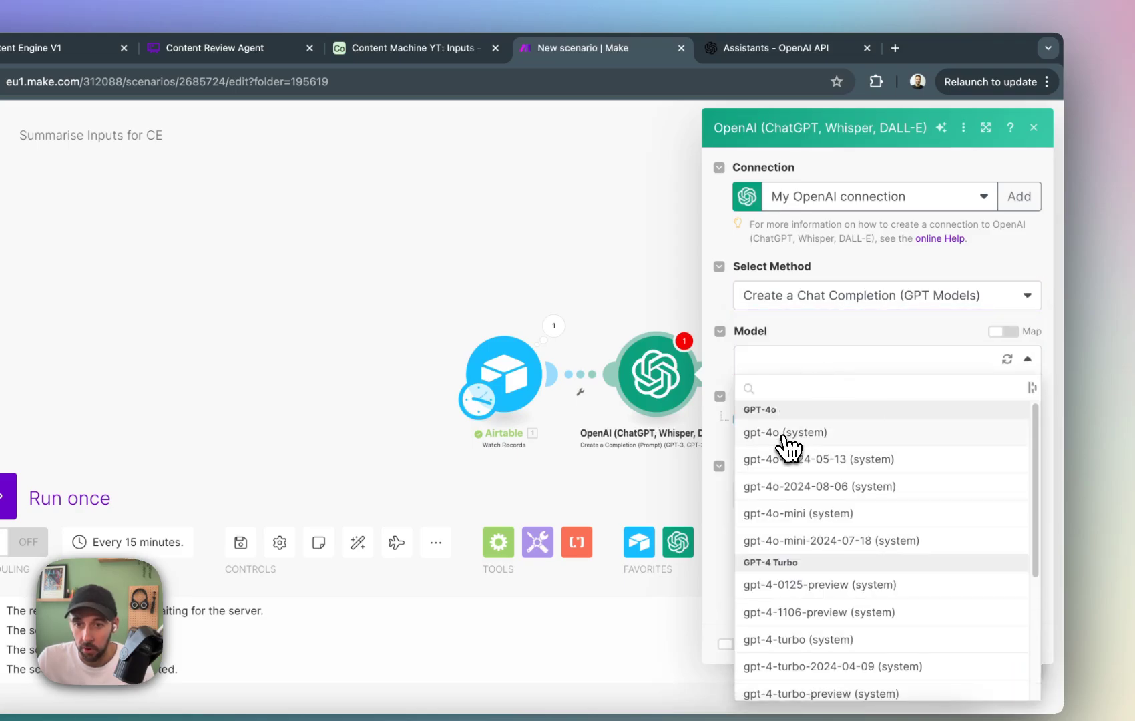
left_click(869, 434)
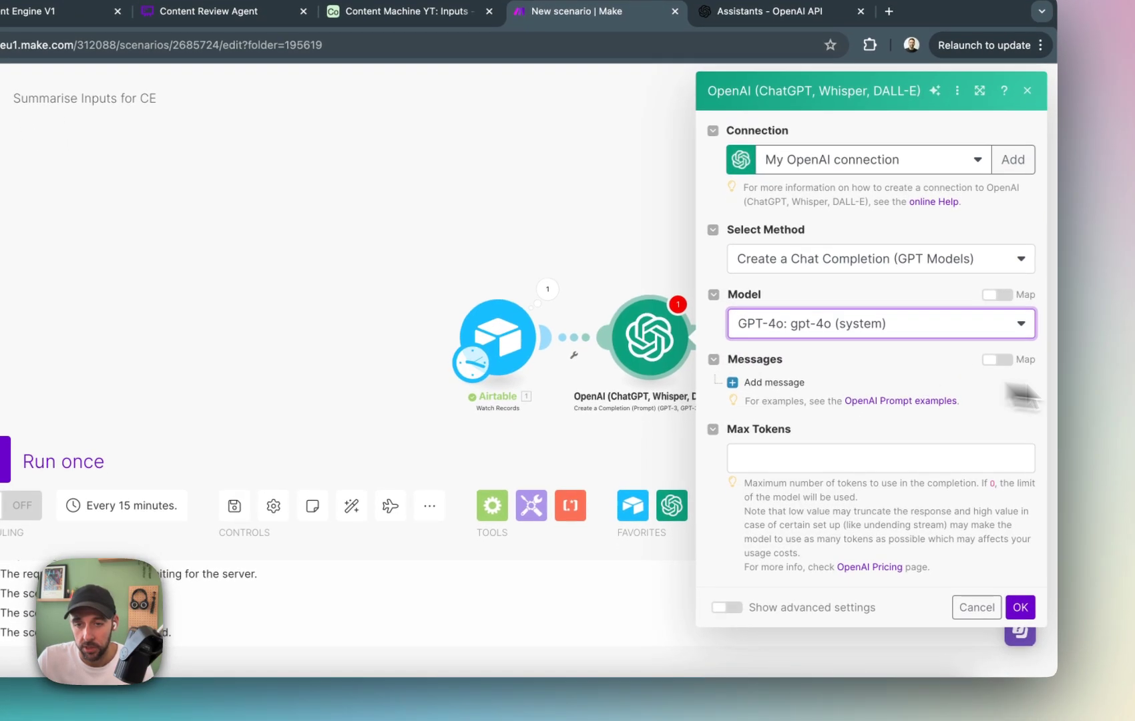
Add a User message asking for a two-paragraph summary for the content production team's brief, highlighting key insights in British English, ending with "Content:".
left_click(788, 380)
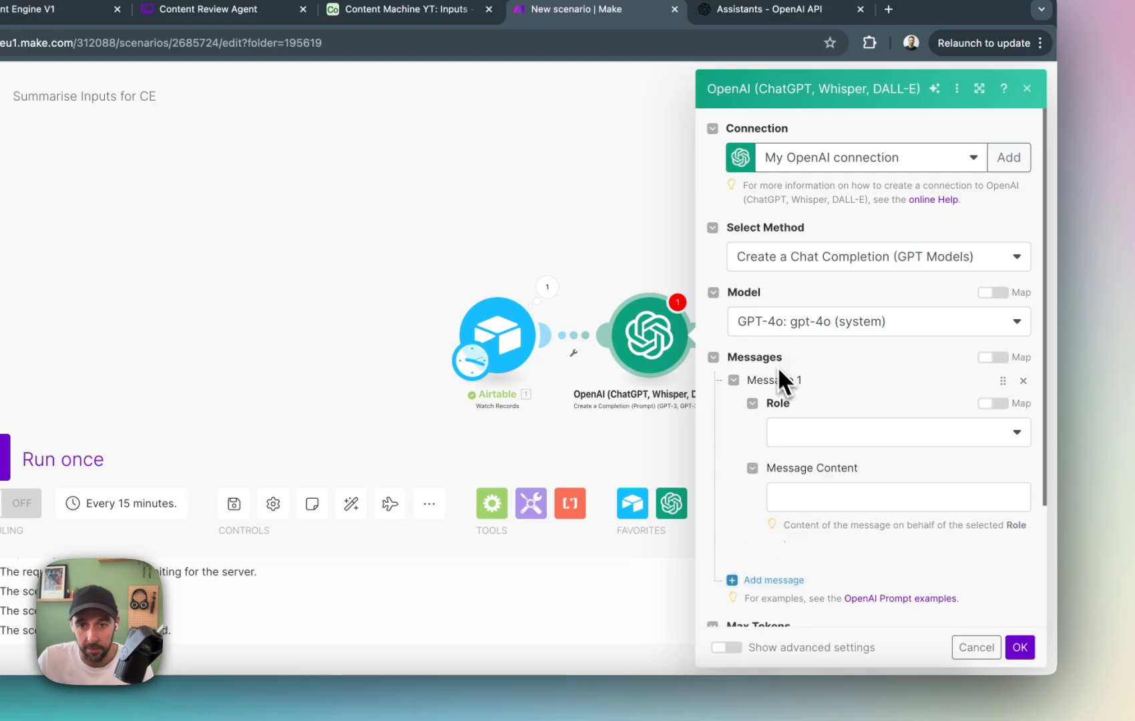
left_click(958, 427)
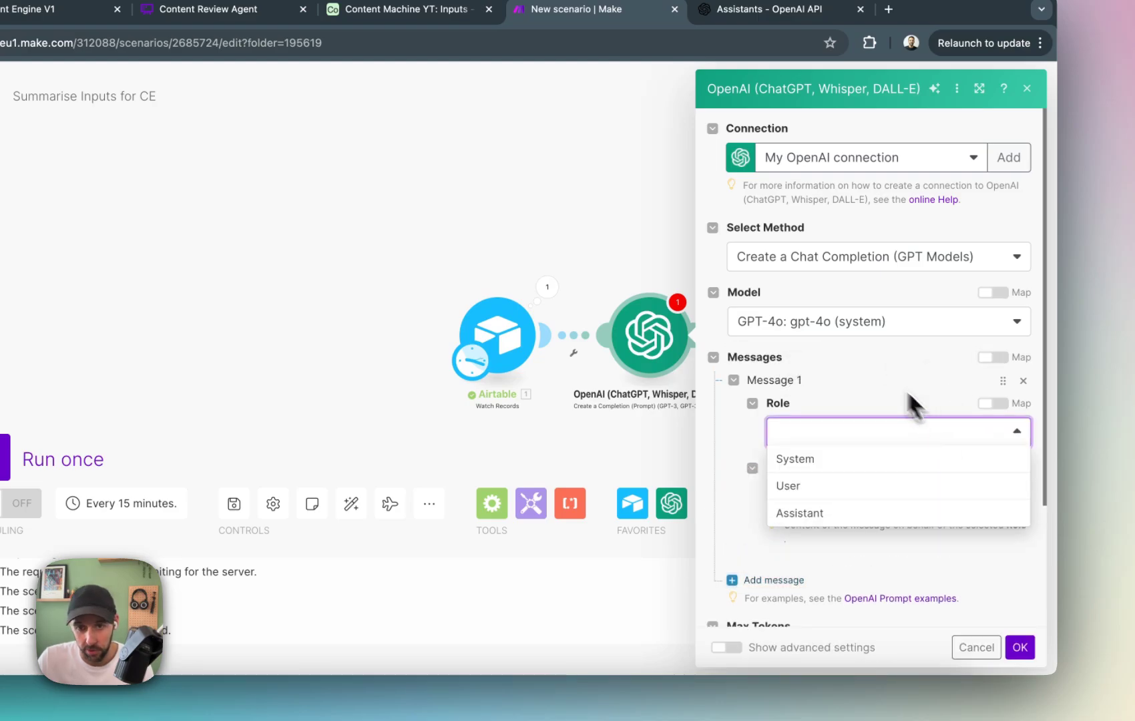
left_click(824, 495)
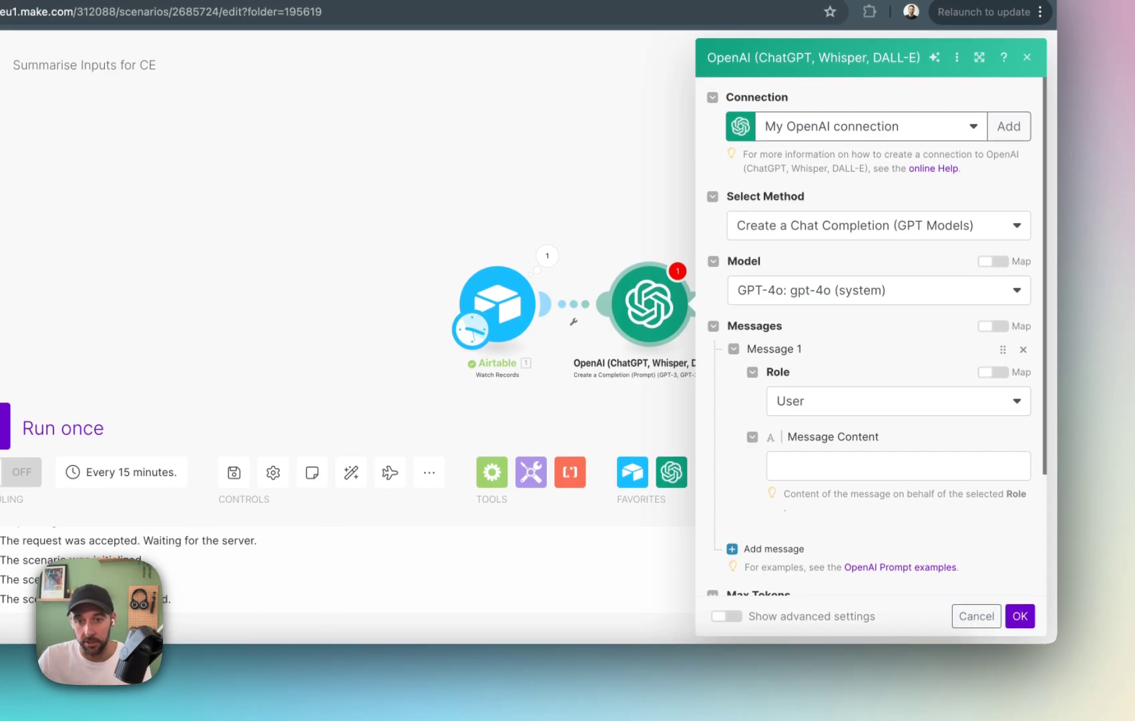
left_click(887, 466)
type("Summarise the following content into two paragraphs that can be used in a brief that is being created for the content production team at our automation agency.  Make sure this brief highlights the key insights from this content that can be used to structure the final deliverable.  Aways be sure to write in British English.  Content:")
scroll(906, 458, "up", 1)
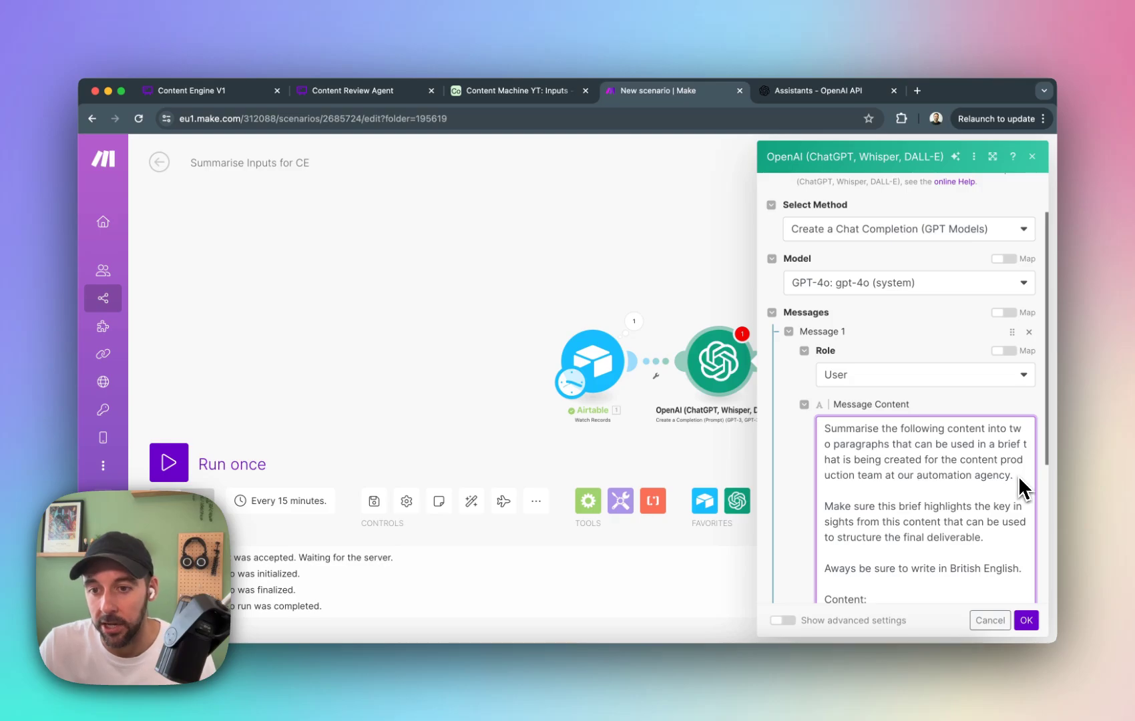
scroll(1008, 493, "down", 5)
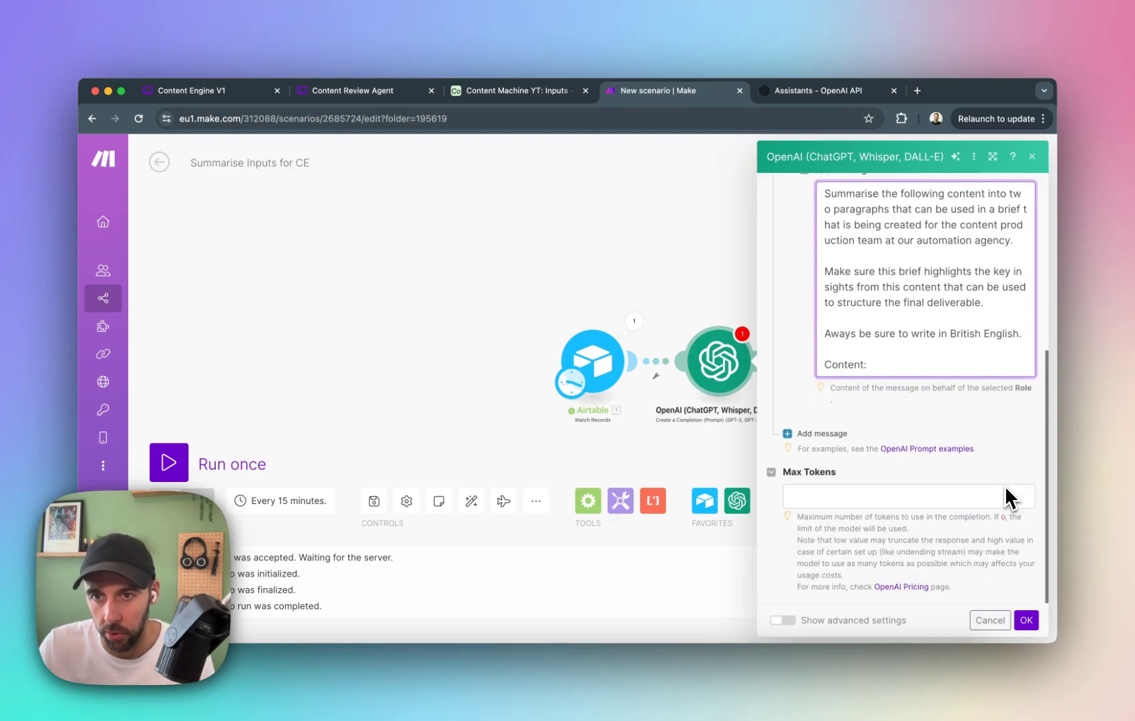
scroll(1000, 466, "up", 1)
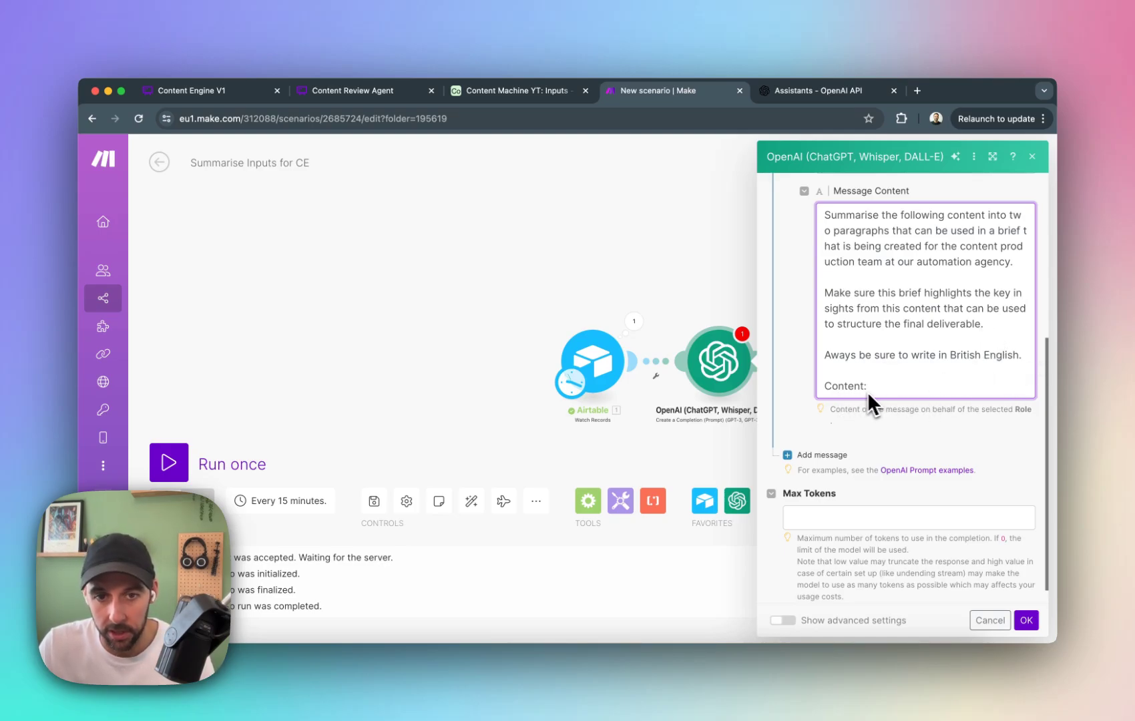
Map the Airtable Copy and Transcription fields after "Content:" in the message content.
left_click(903, 387)
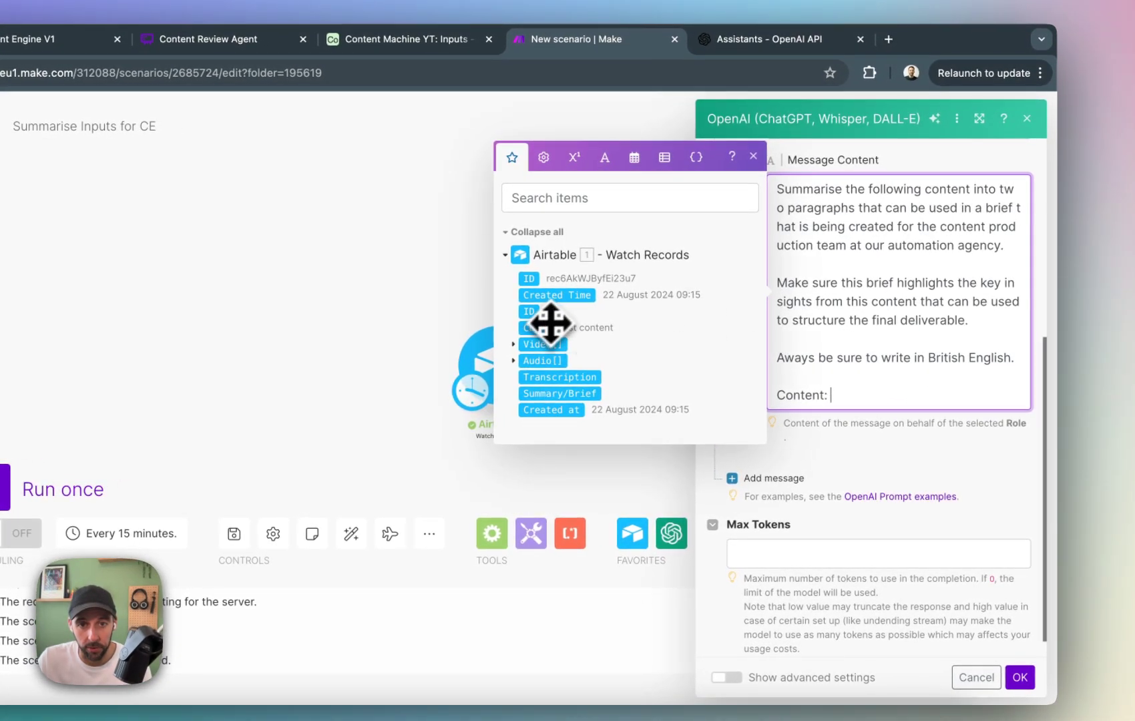
left_click(550, 326)
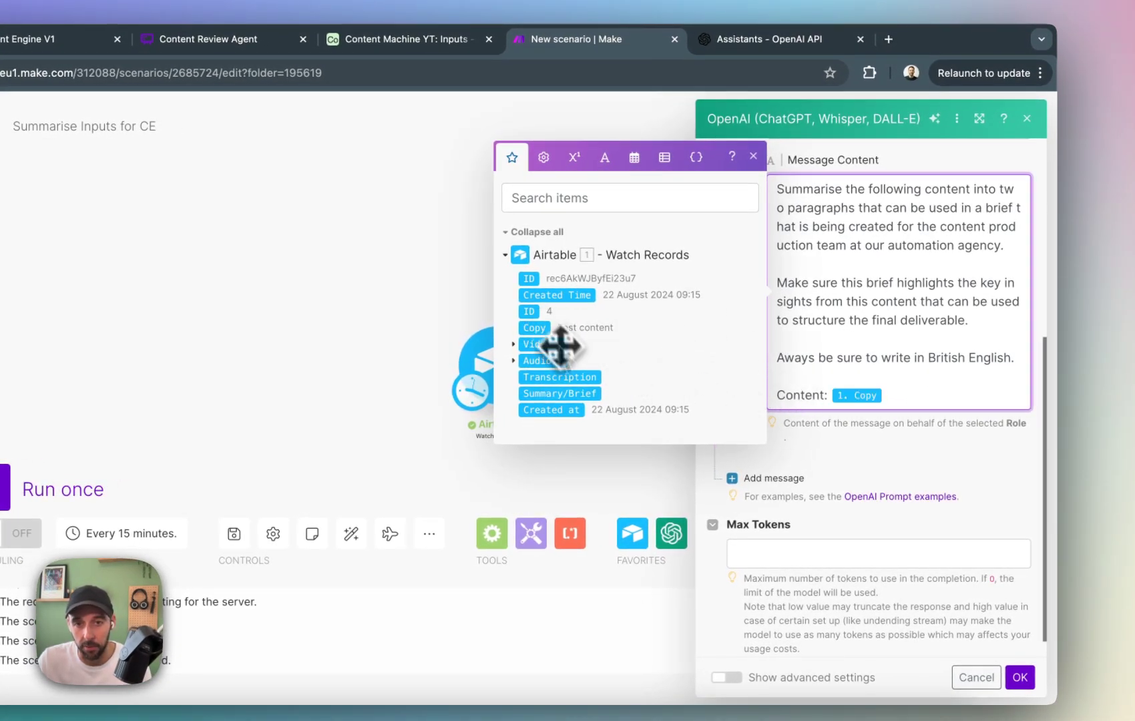
left_click(566, 378)
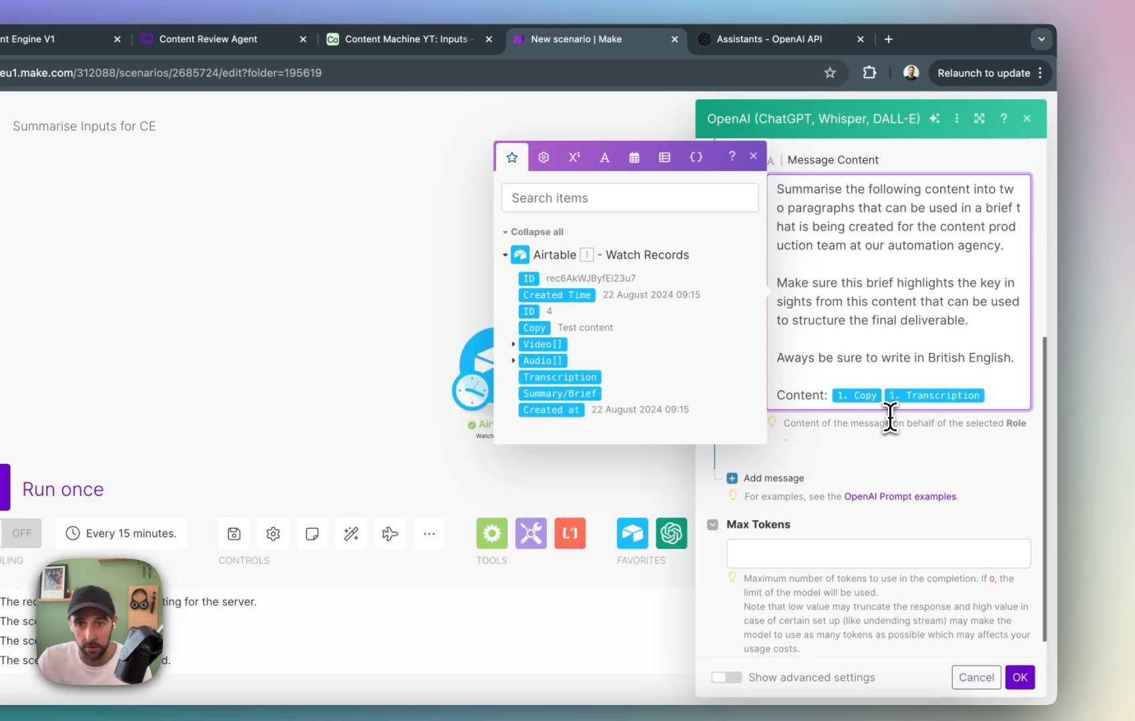
left_click(753, 157)
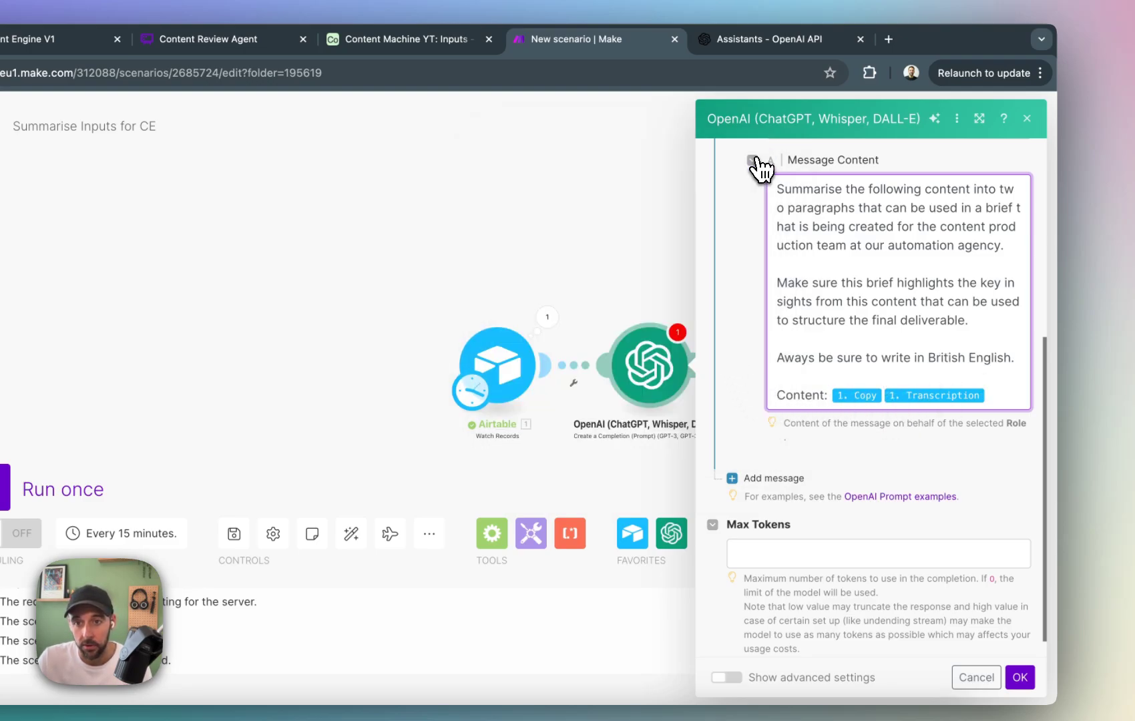
Set Max Tokens to 0 and save the OpenAI module settings.
scroll(862, 386, "down", 1)
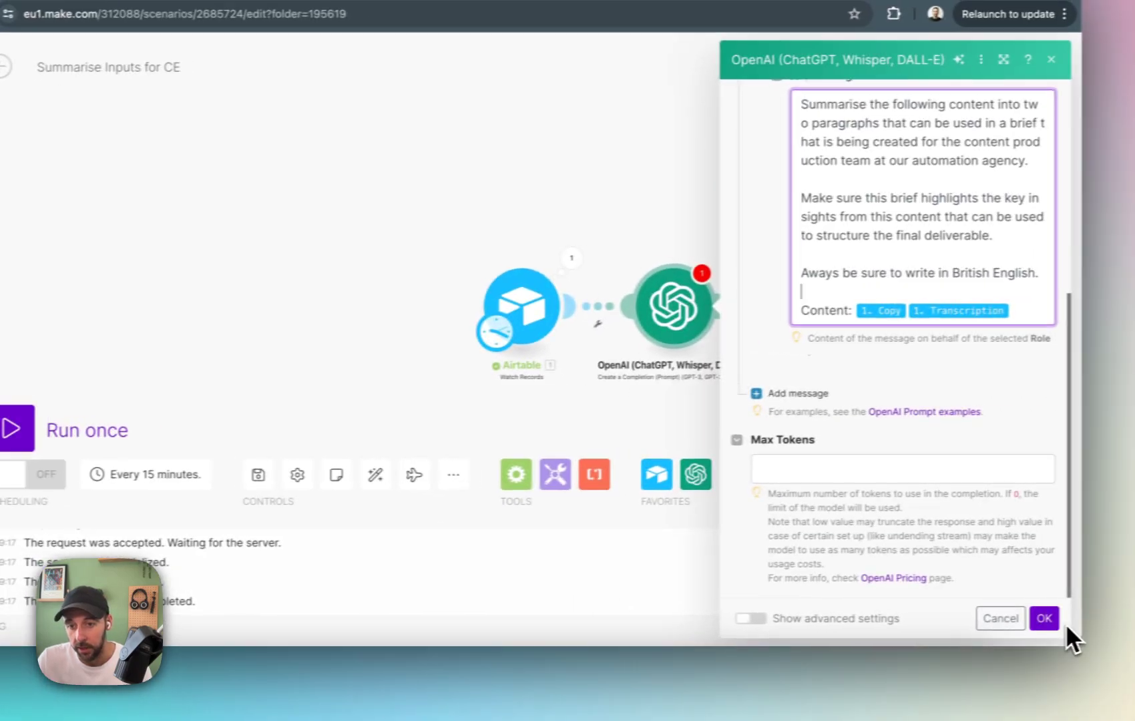
left_click(1044, 618)
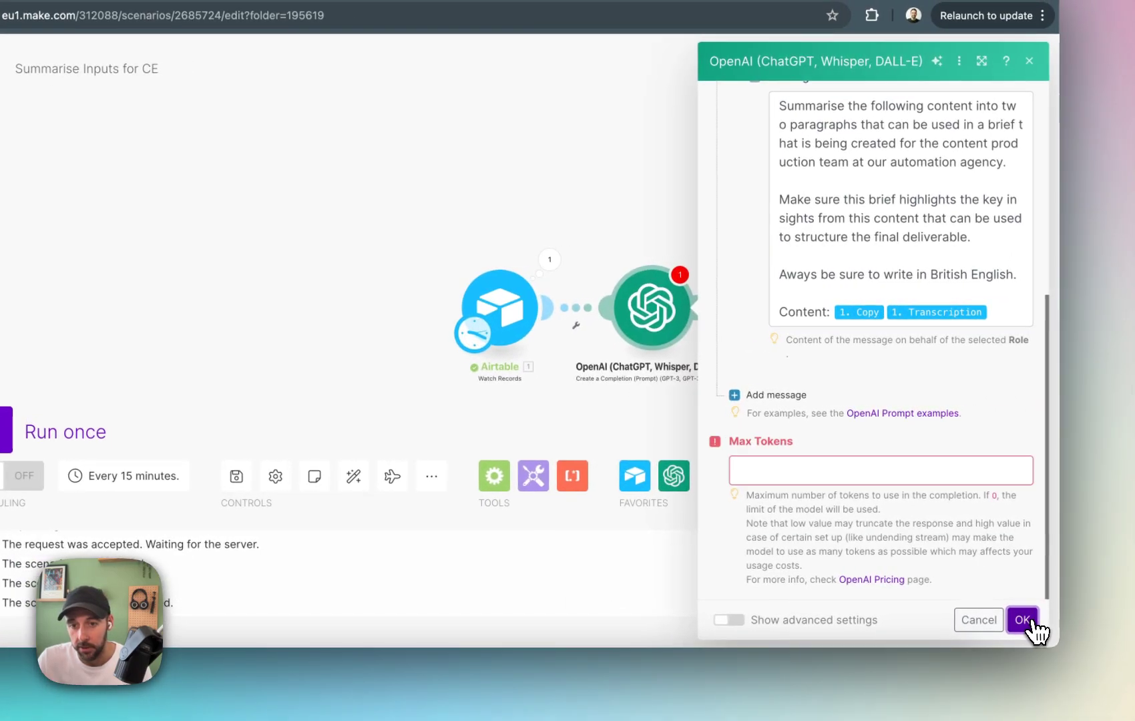
left_click(966, 468)
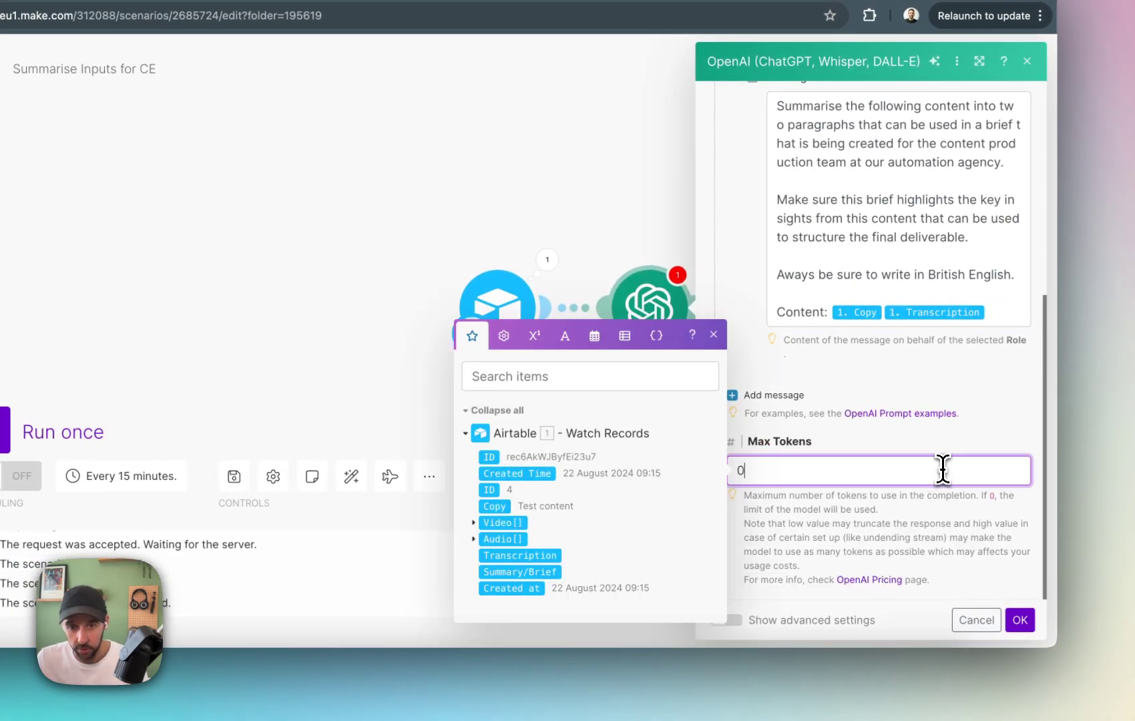
left_click(1027, 608)
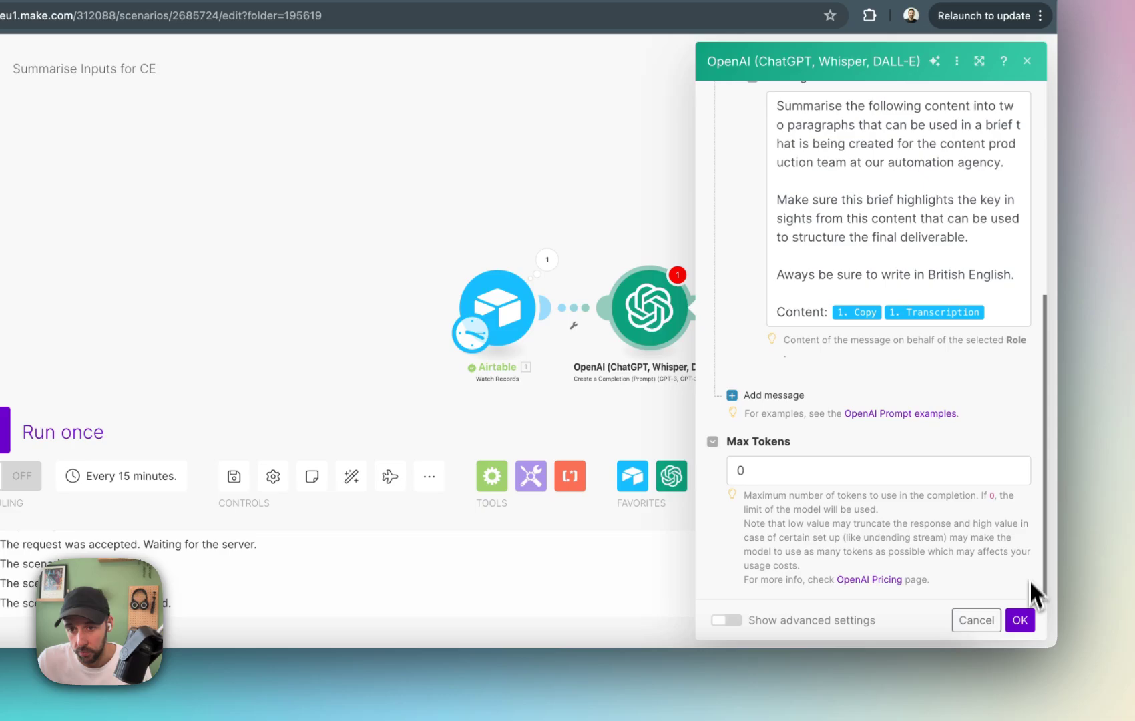
left_click(1028, 619)
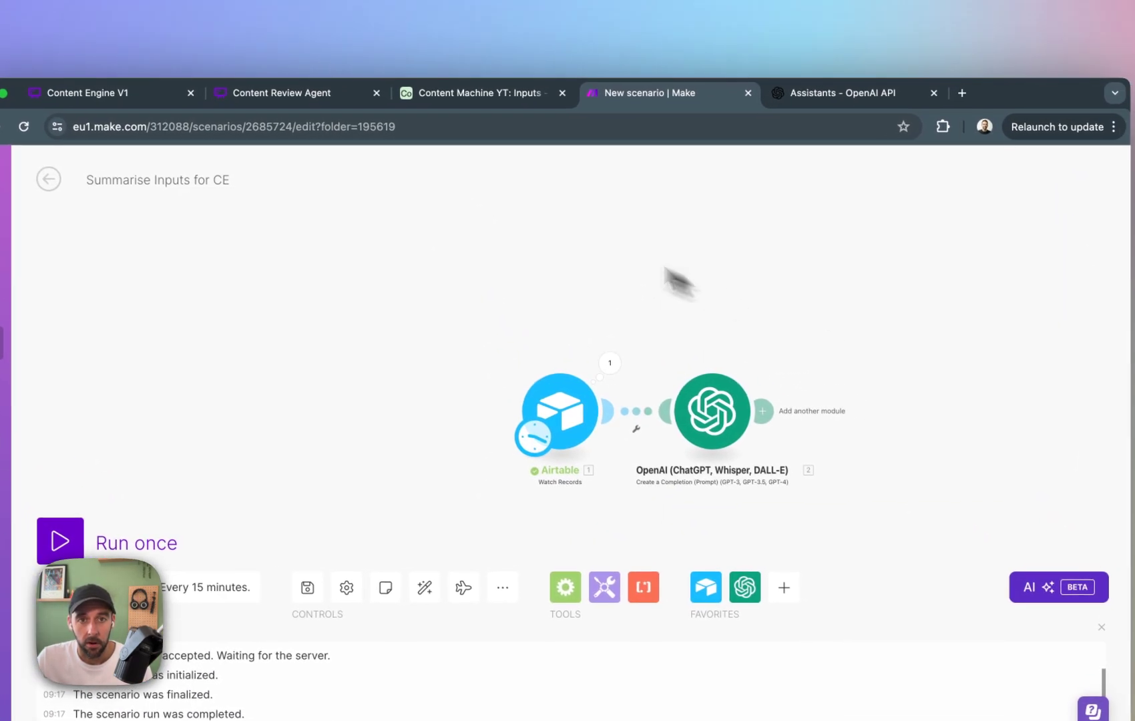
Add an Airtable record with Copy "I want to create a high value piece of content around how to increase conversion rates on landing pages for SaaS companies".
left_click(504, 97)
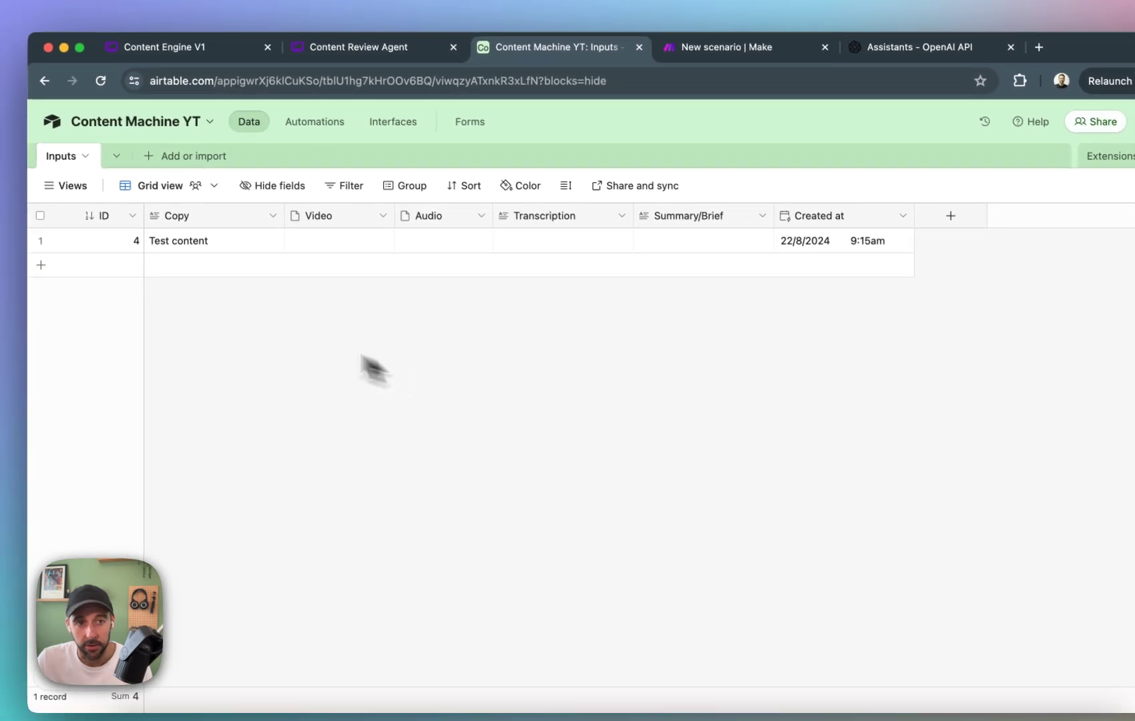
left_click(220, 265)
left_click(210, 271)
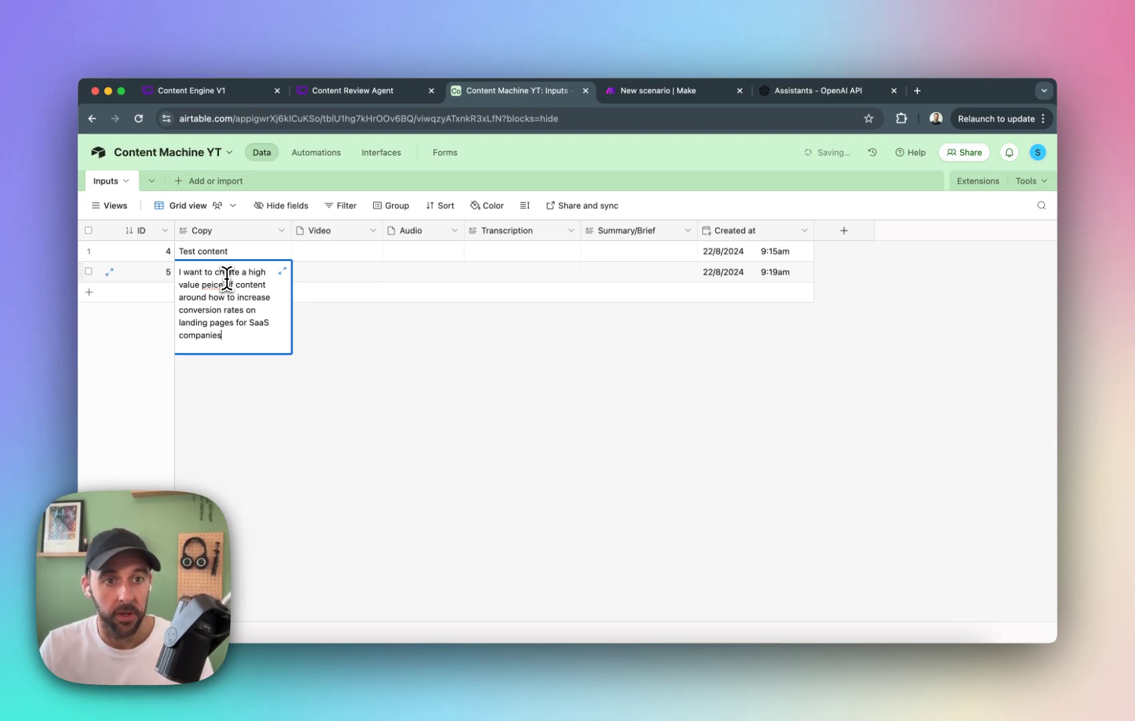
key("shift+Return")
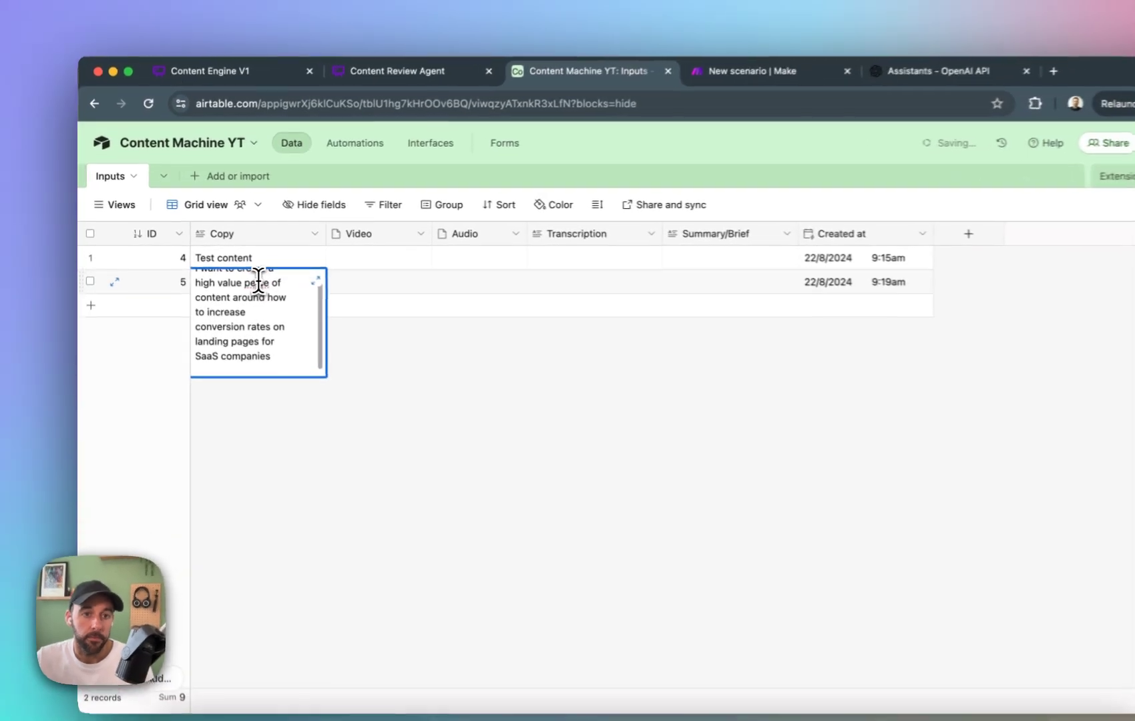
left_click(233, 273)
key("BackSpace")
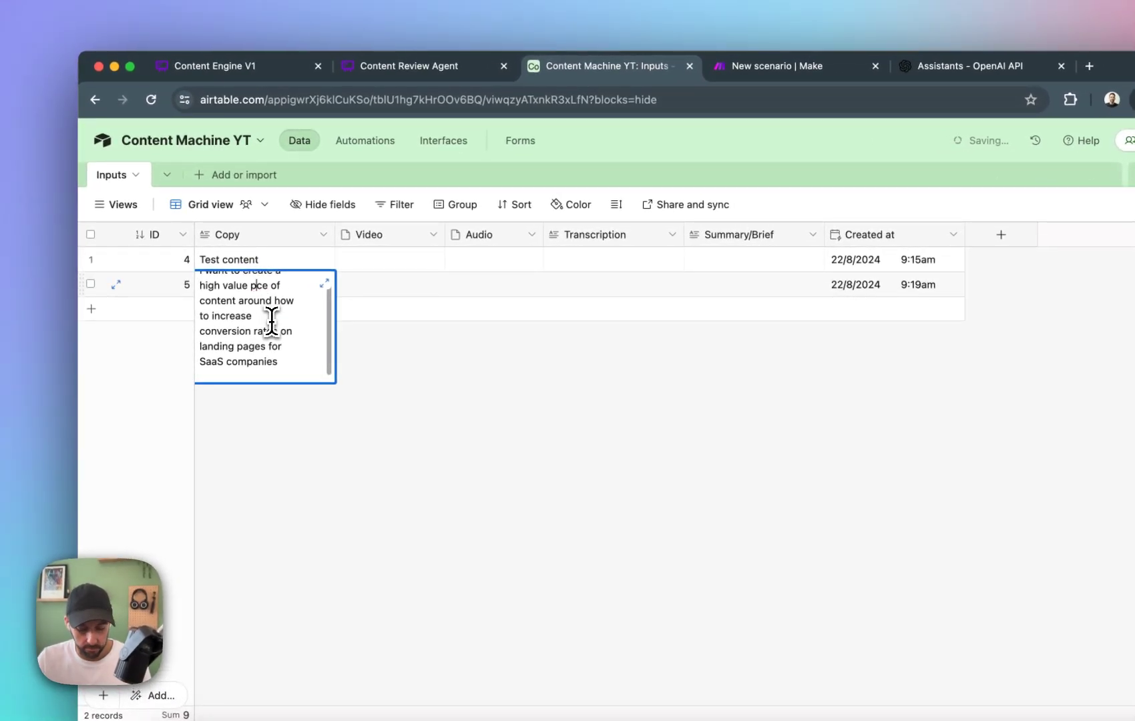
type("ie")
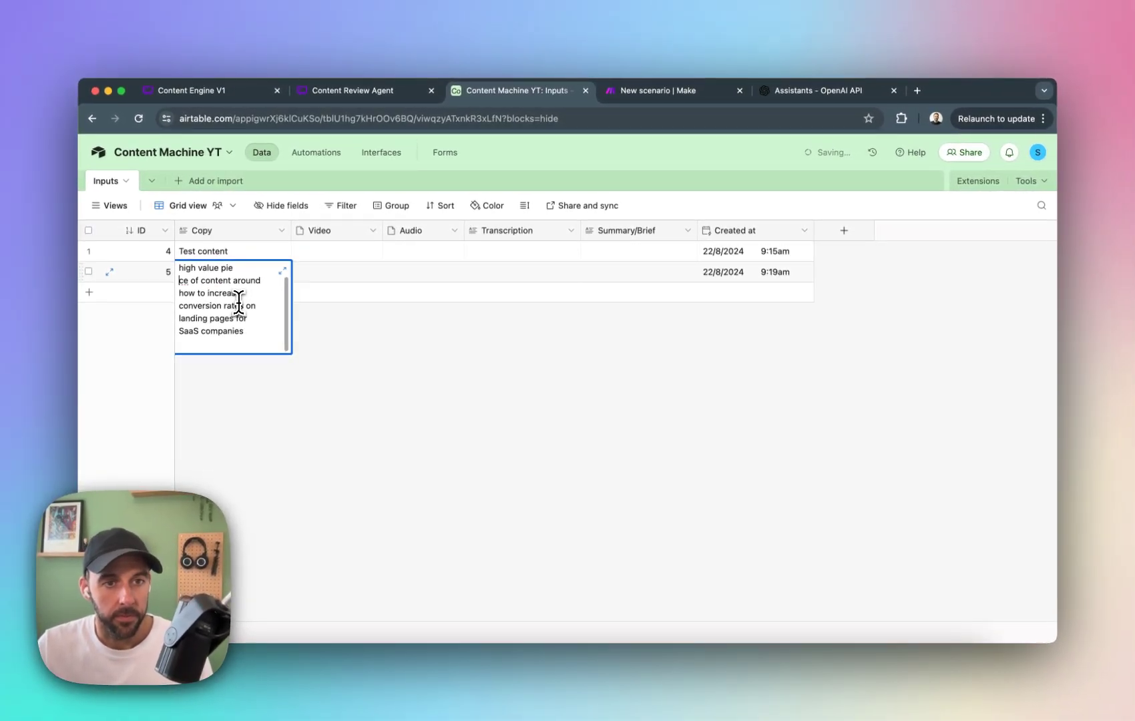
key("XF86AudioRaiseVolume")
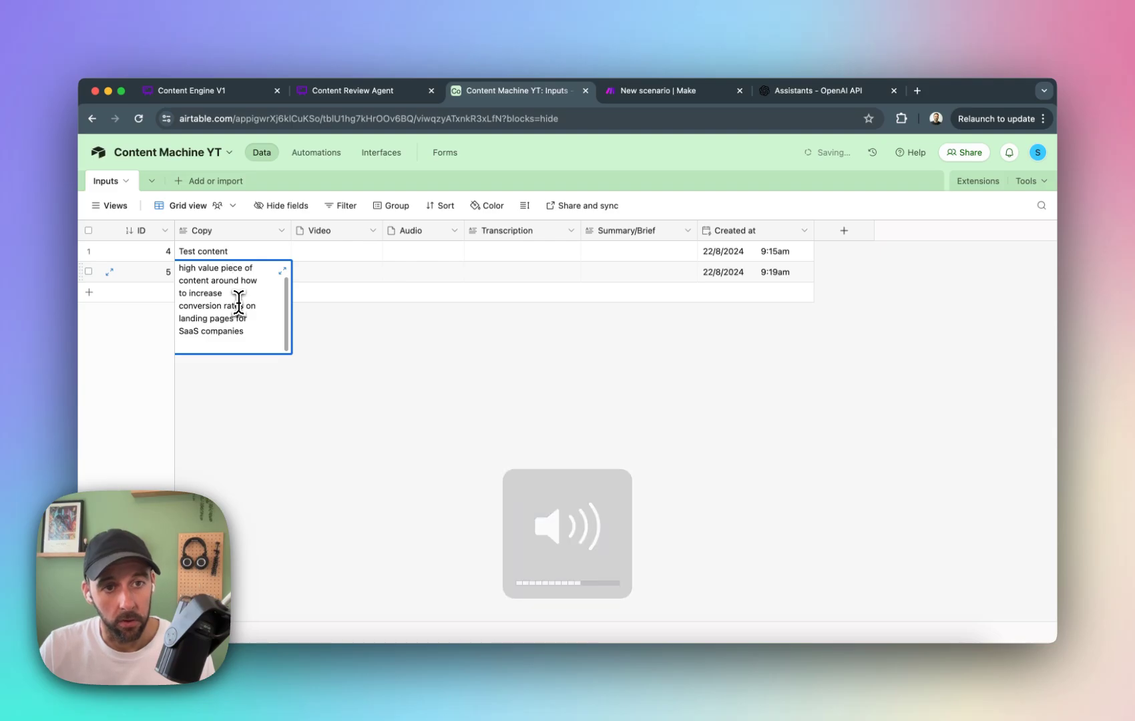
left_click(482, 395)
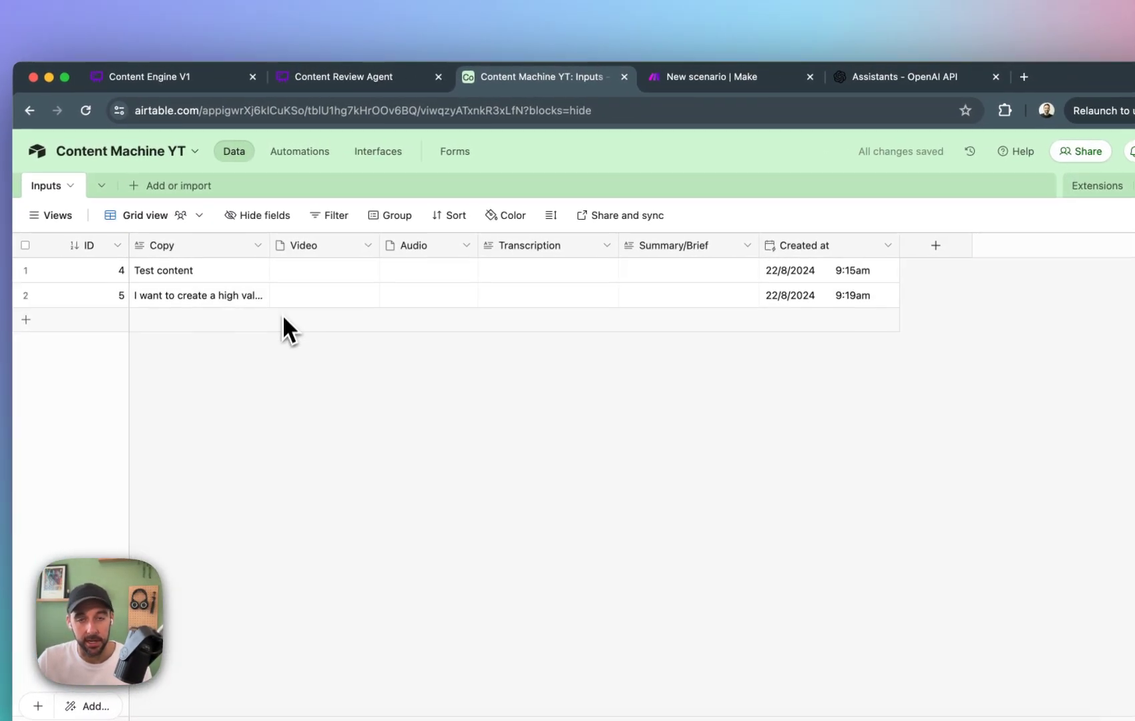
Set the Airtable Watch Records trigger in Make to start manually from record 5.
left_click(646, 88)
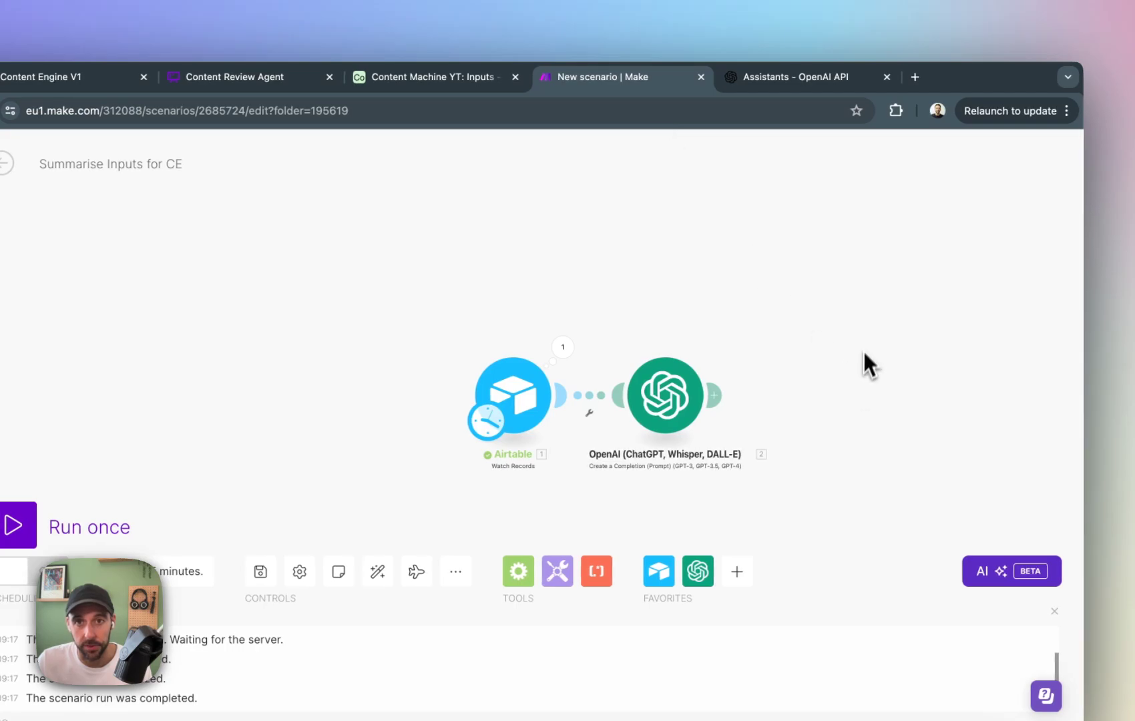
right_click(533, 398)
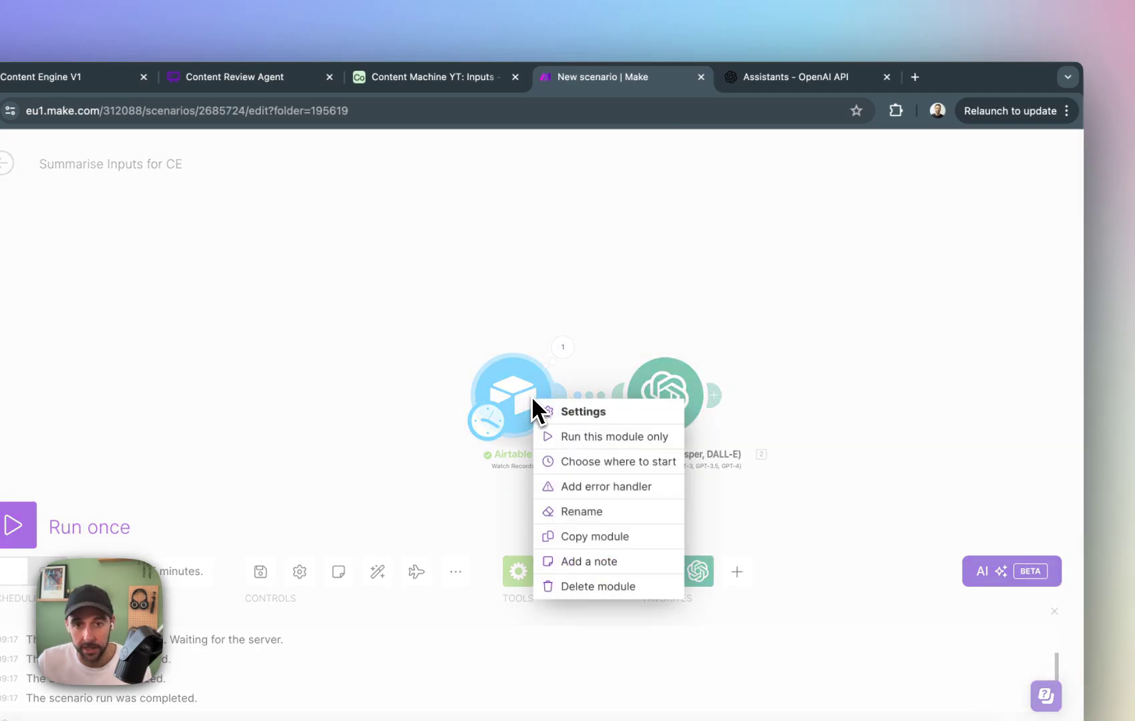
left_click(625, 465)
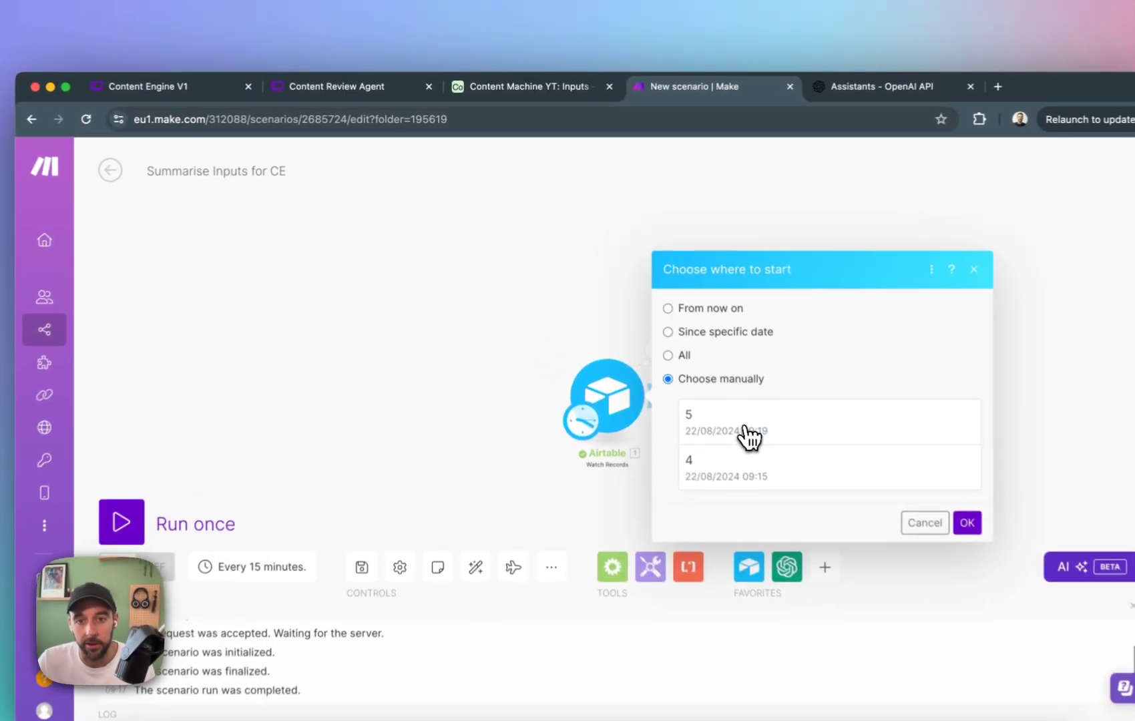
left_click(706, 384)
left_click(515, 90)
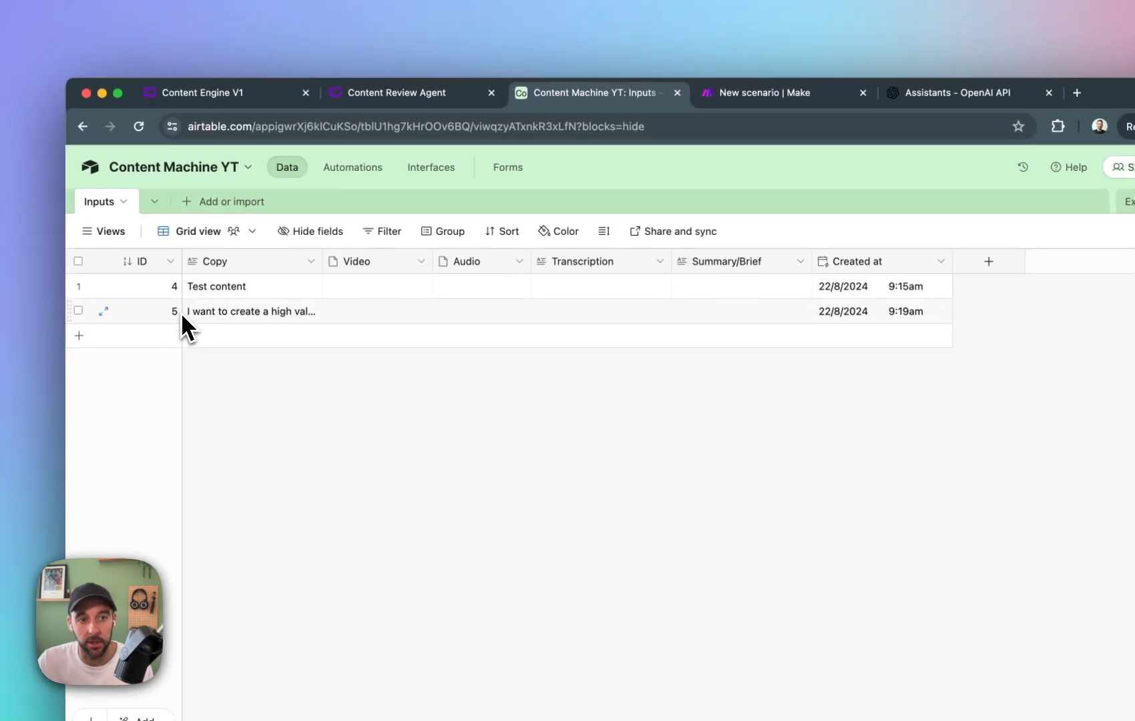
left_click(726, 88)
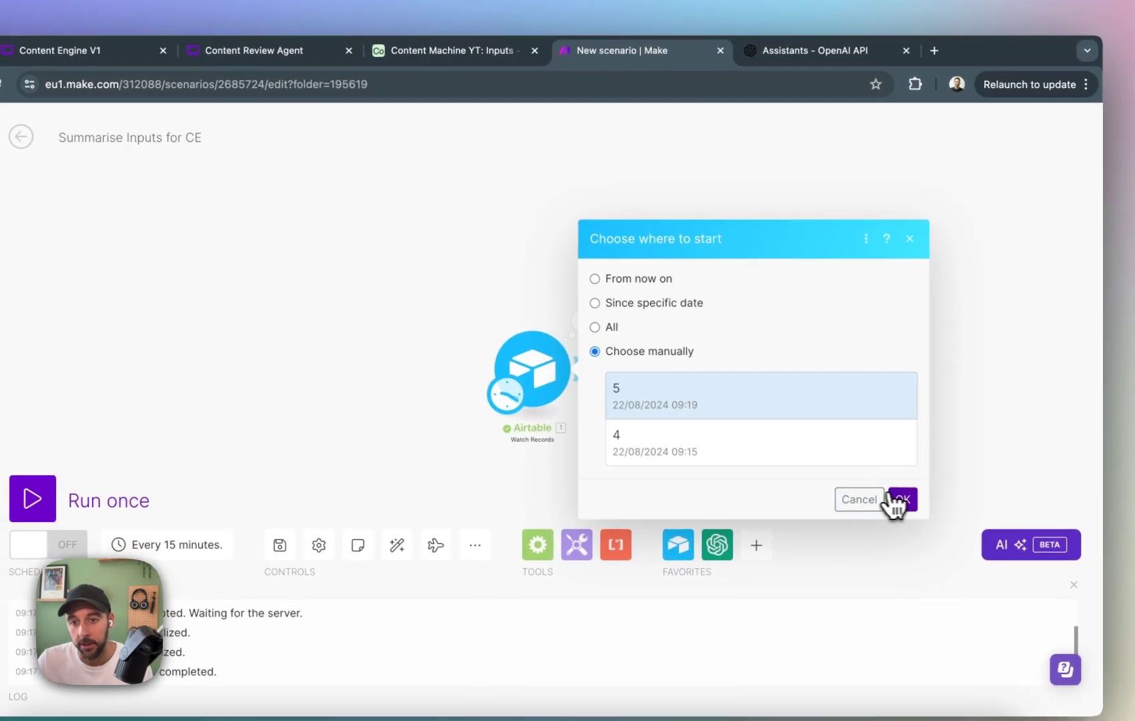
left_click(890, 529)
Run only the Airtable Watch Records module, then dismiss its output.
right_click(561, 378)
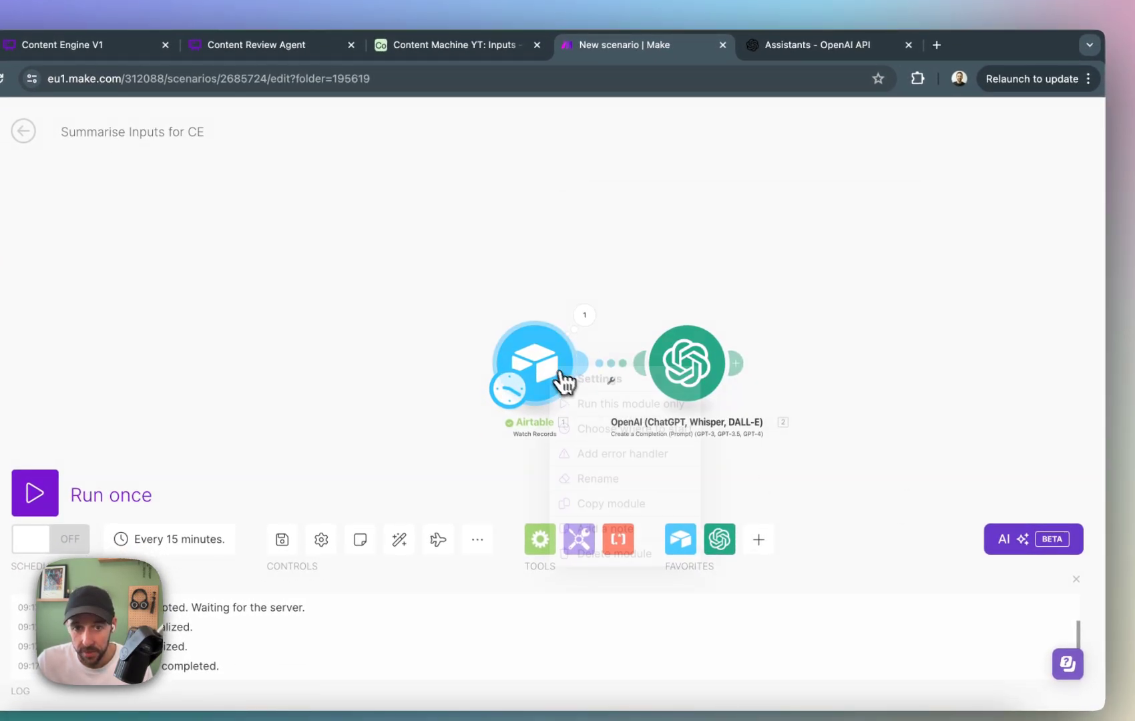
left_click(591, 399)
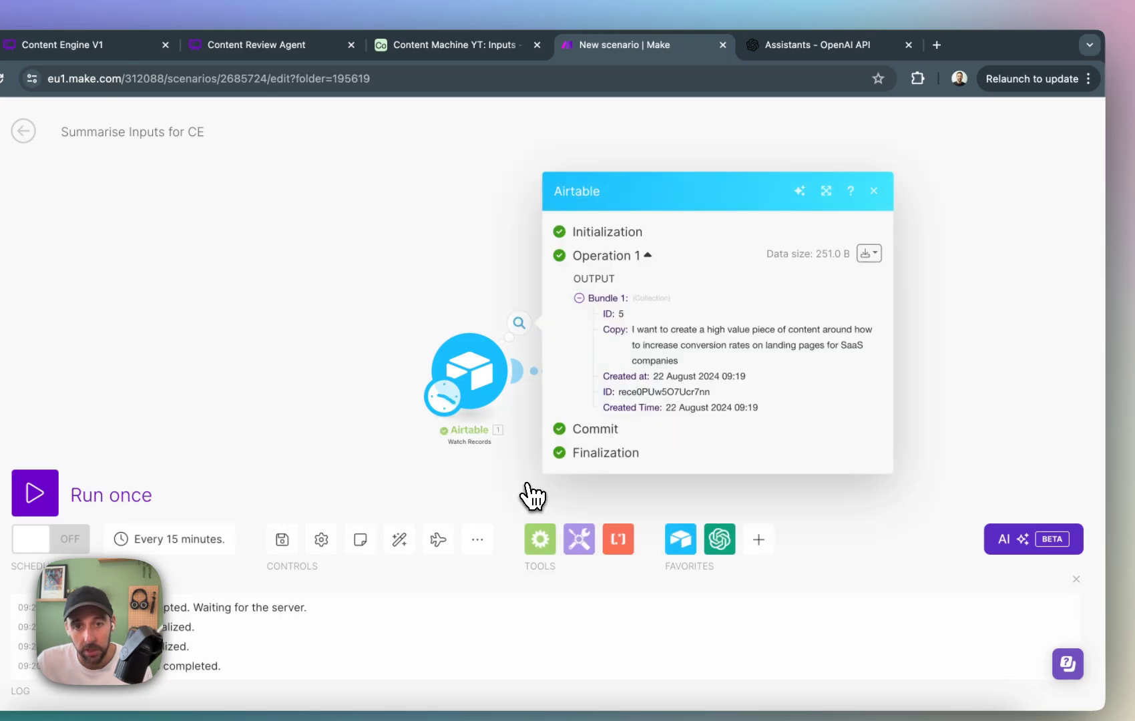
left_click(873, 192)
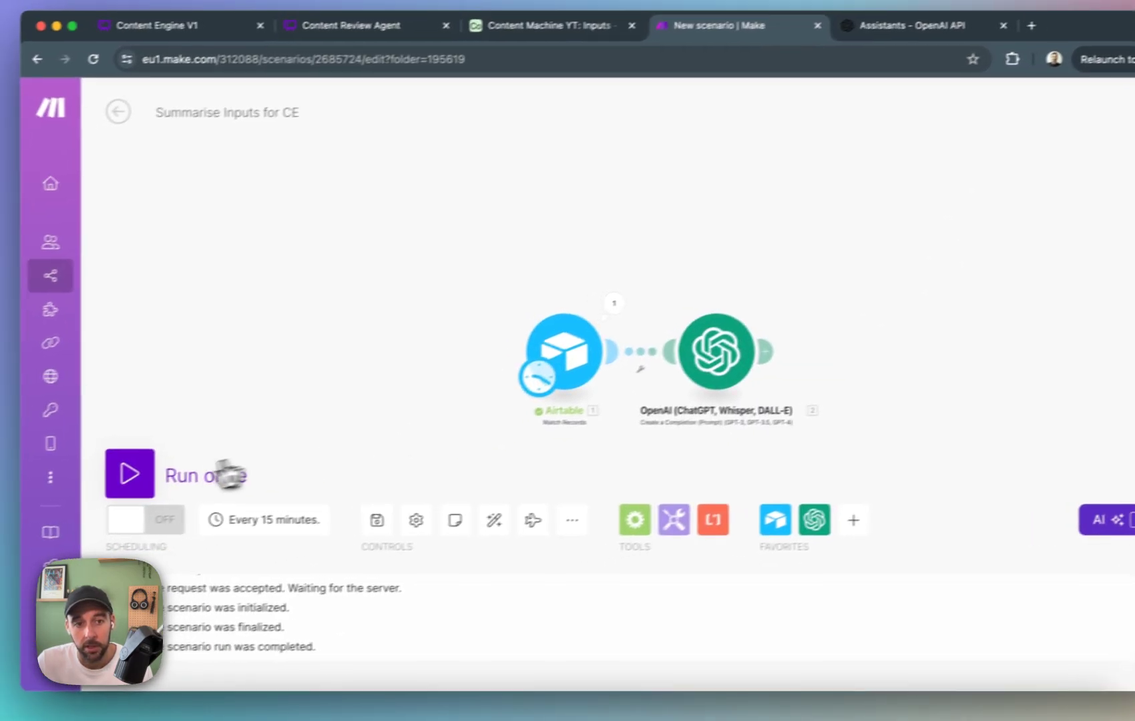
Run the whole scenario once and expand the OpenAI output through Choices and Message to its Content.
left_click(52, 495)
left_click(53, 495)
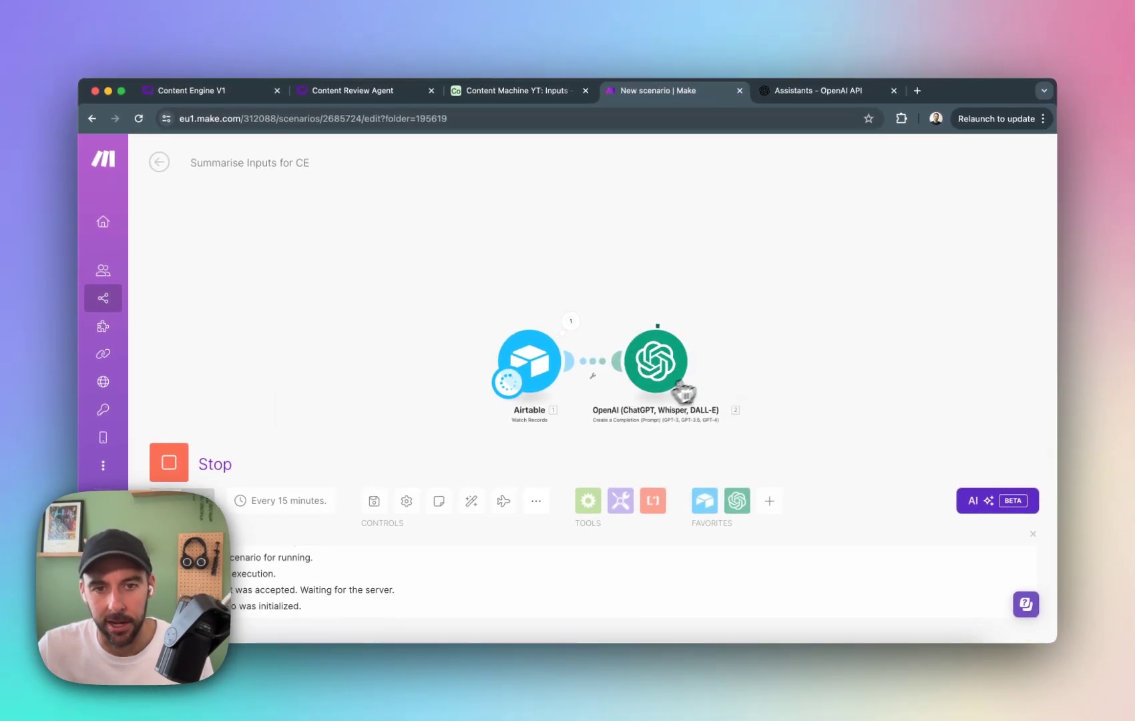
left_click(696, 323)
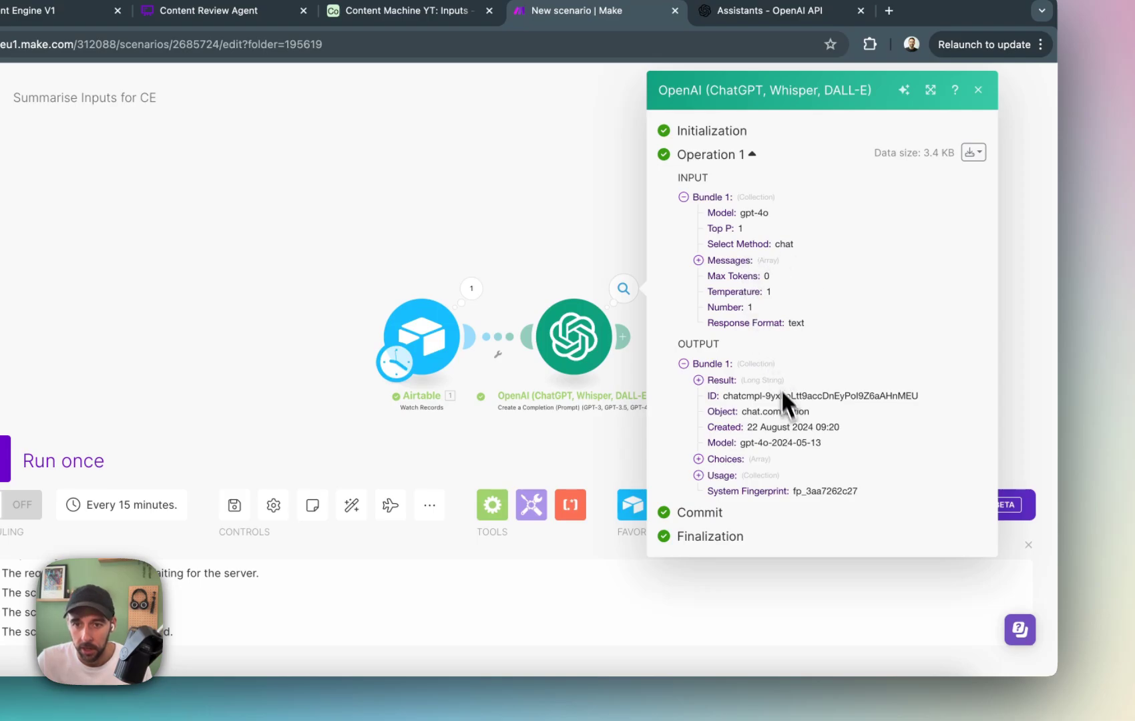
left_click(698, 459)
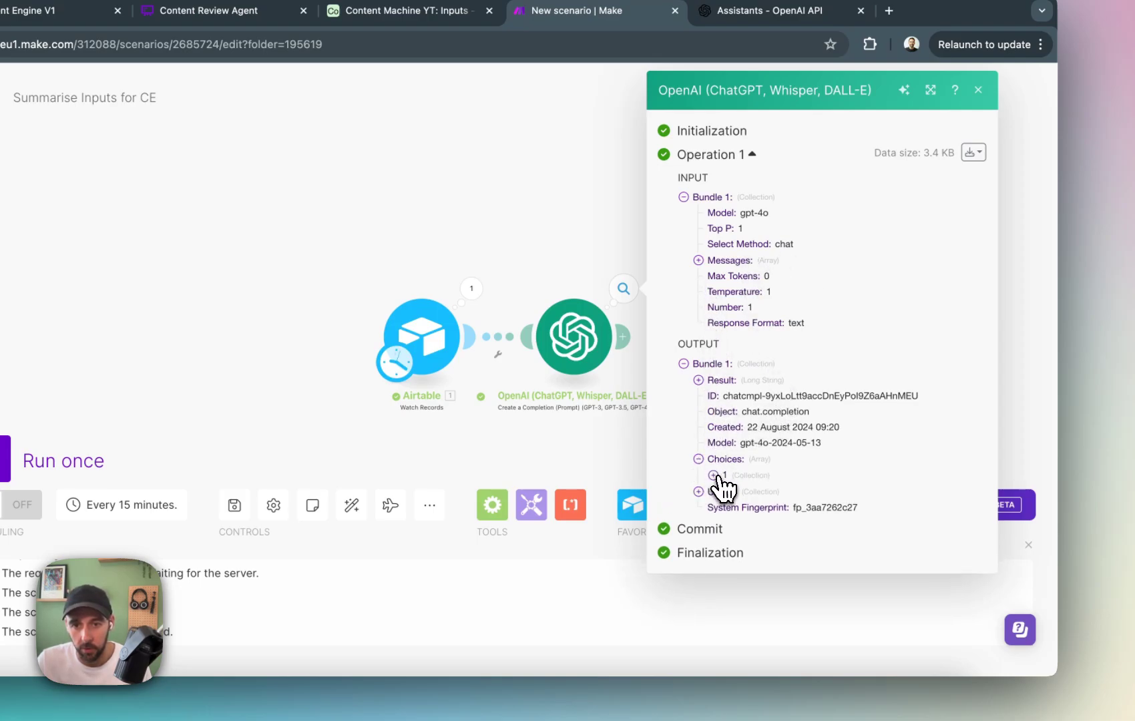
left_click(714, 475)
left_click(728, 507)
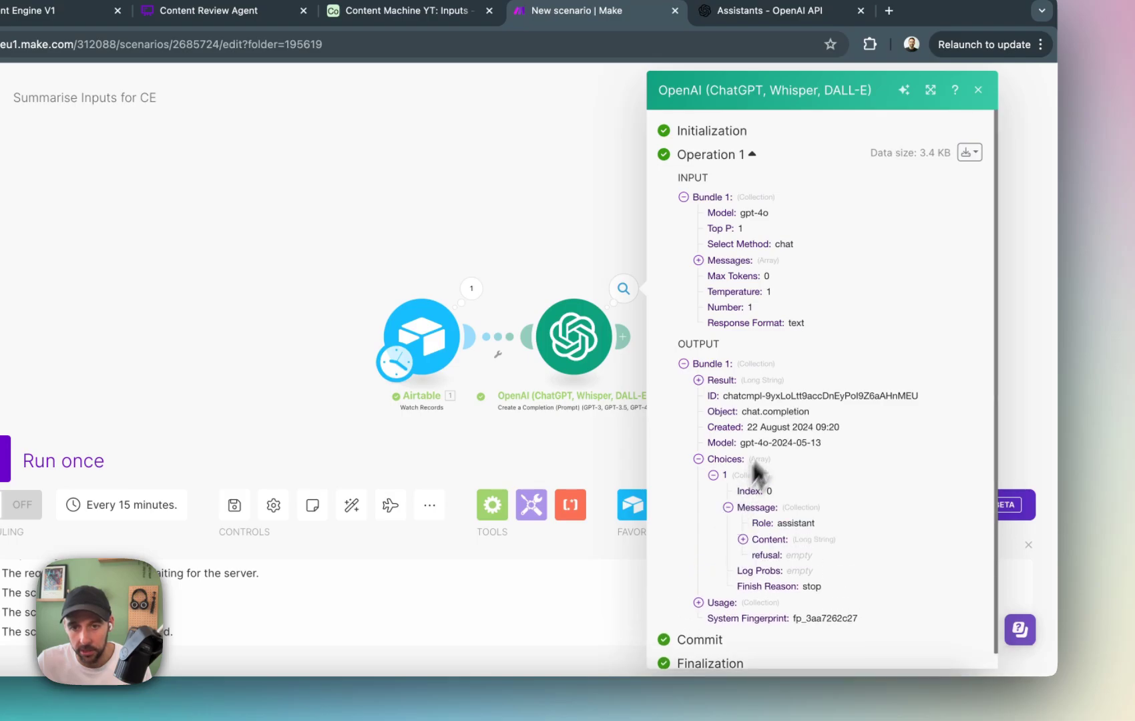
left_click(742, 540)
Read the generated two-paragraph summary, compare it with the source Copy text in the Airtable Inputs table, and close the OpenAI output.
scroll(805, 487, "down", 10)
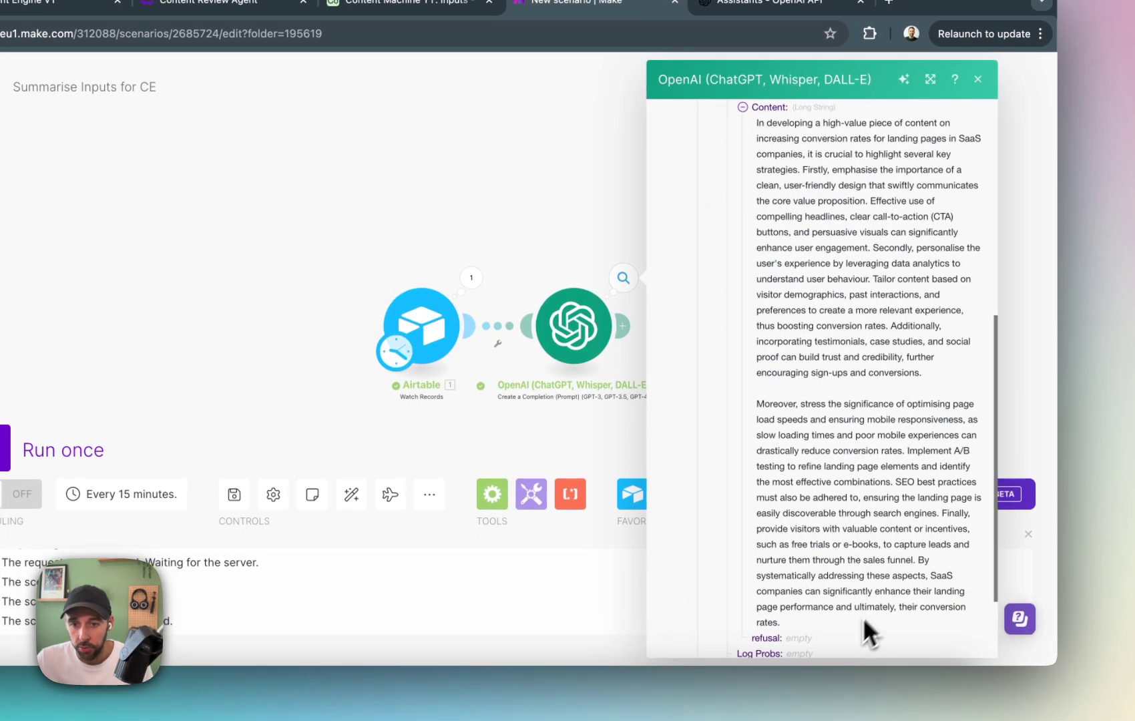
left_click_drag(843, 637, 748, 231)
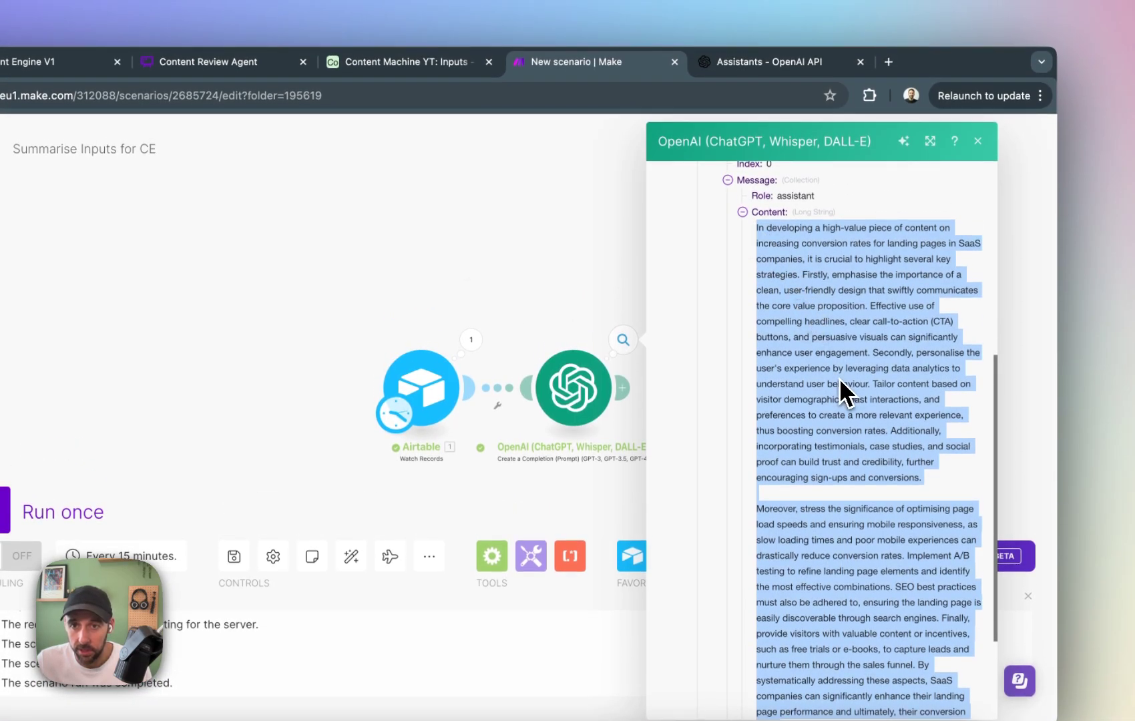
left_click(827, 282)
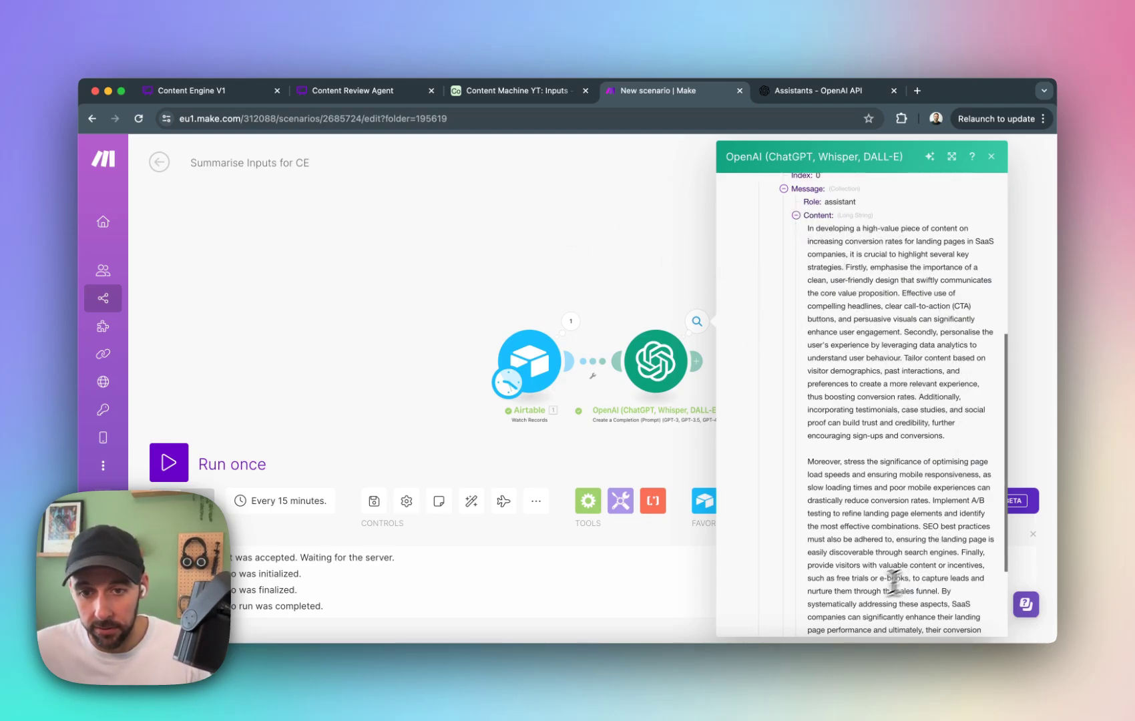
scroll(894, 581, "down", 4)
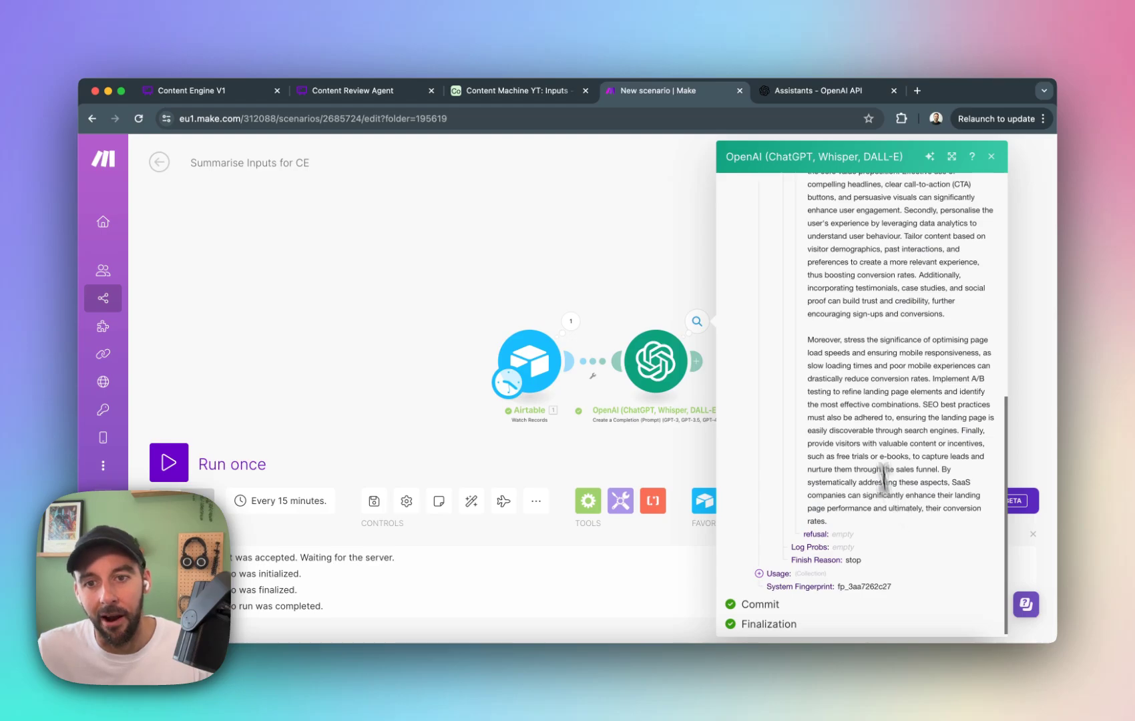
scroll(875, 420, "up", 10)
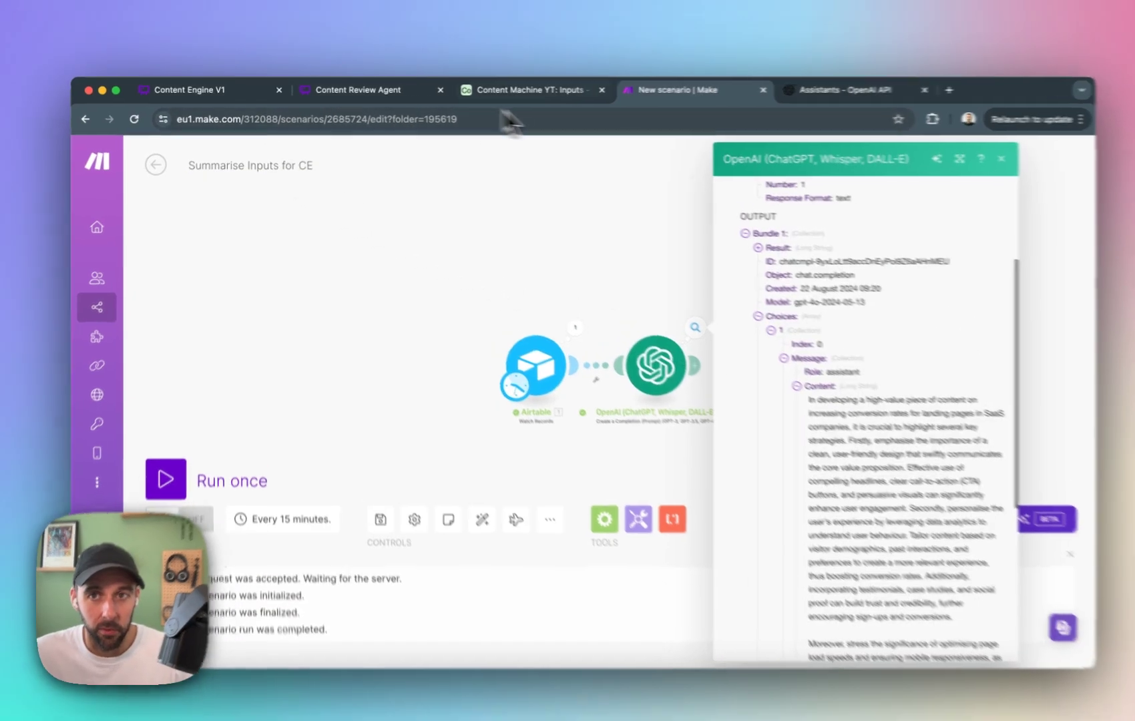
left_click(531, 90)
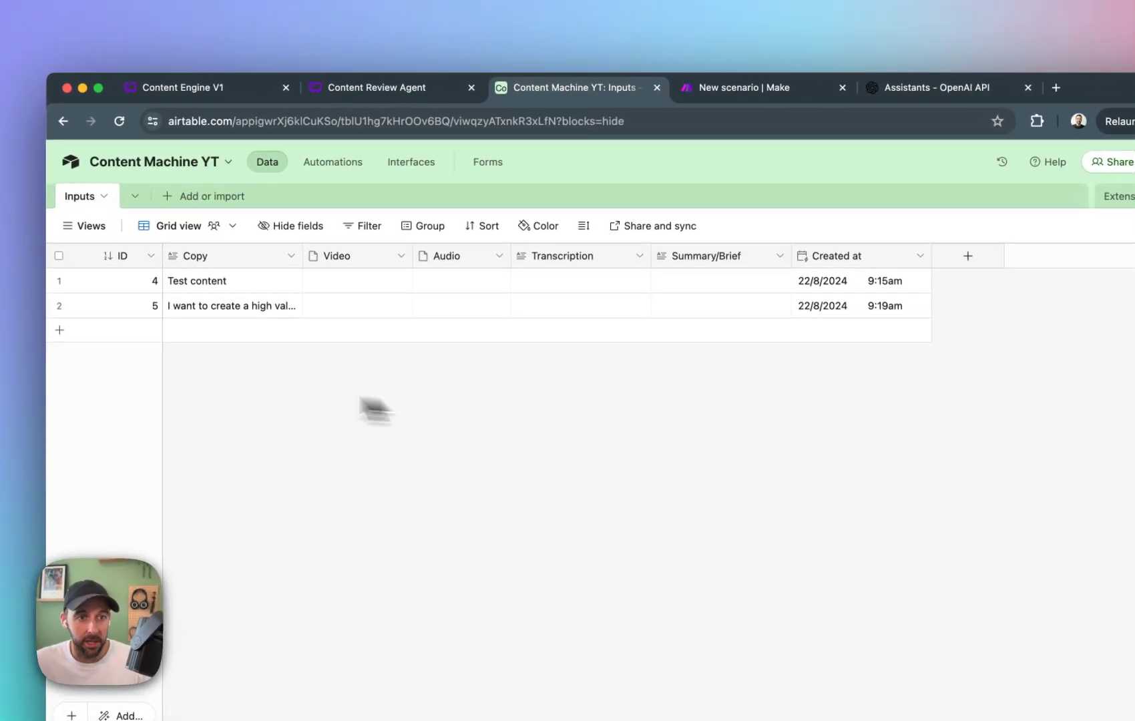
left_click(264, 275)
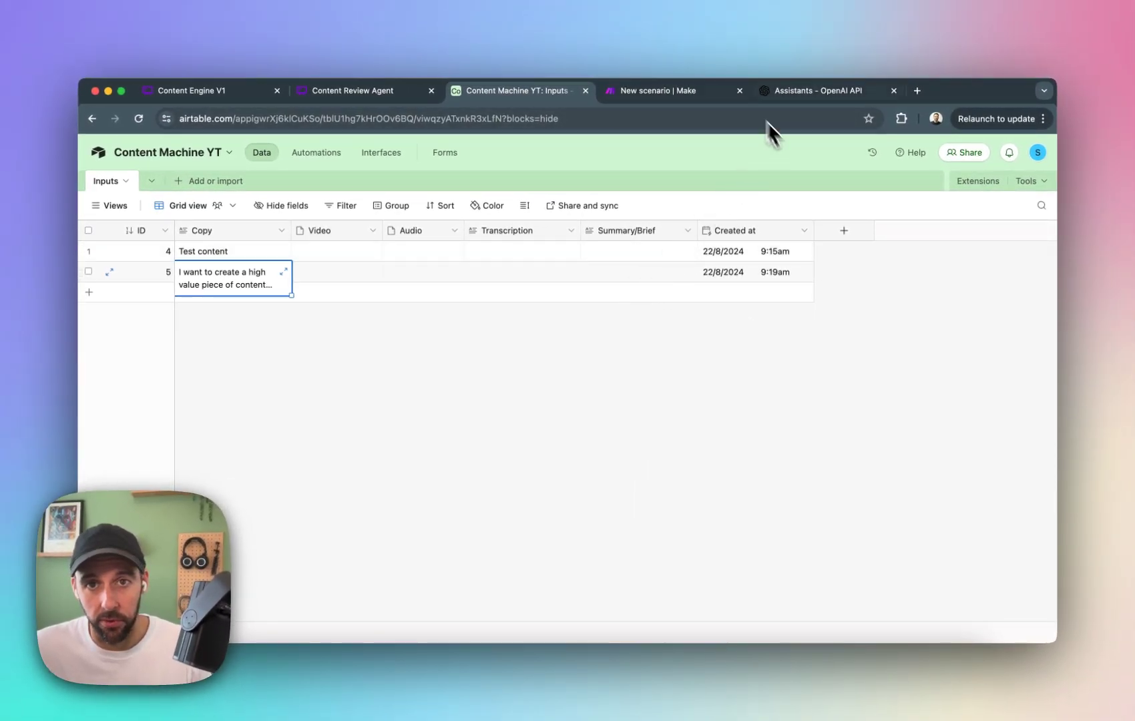
left_click(820, 93)
left_click(646, 93)
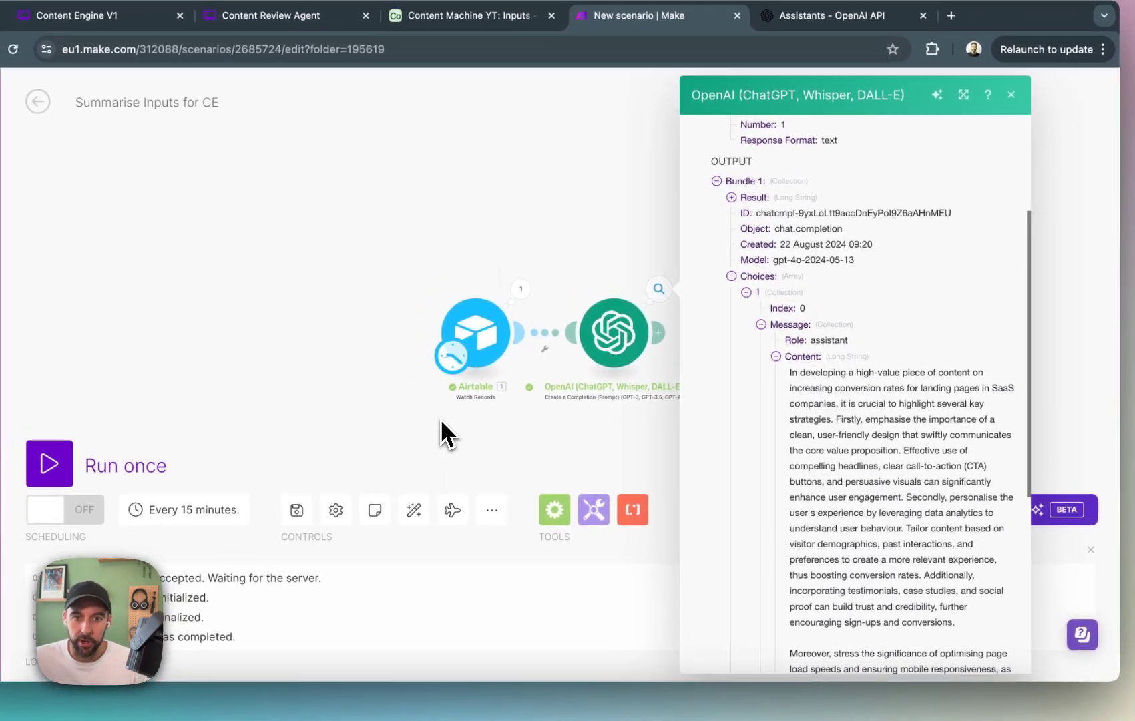
left_click(531, 461)
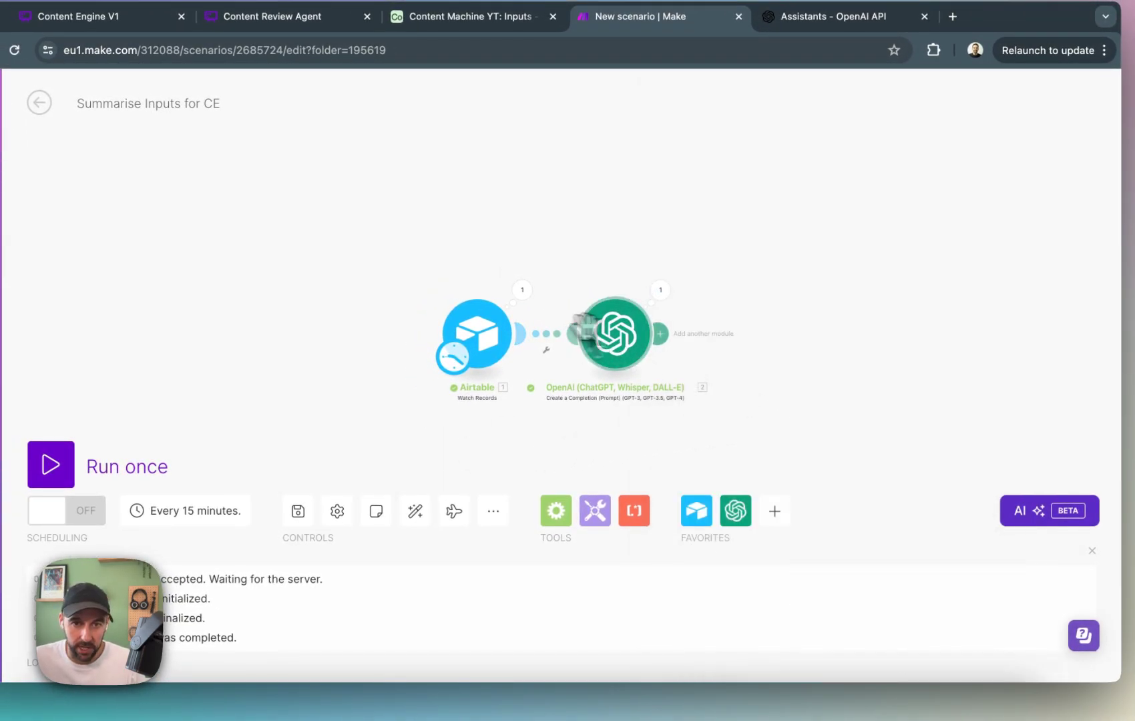
Add an Airtable Update a Record module after OpenAI, using the Content Machine YT base and Inputs table.
left_click(664, 339)
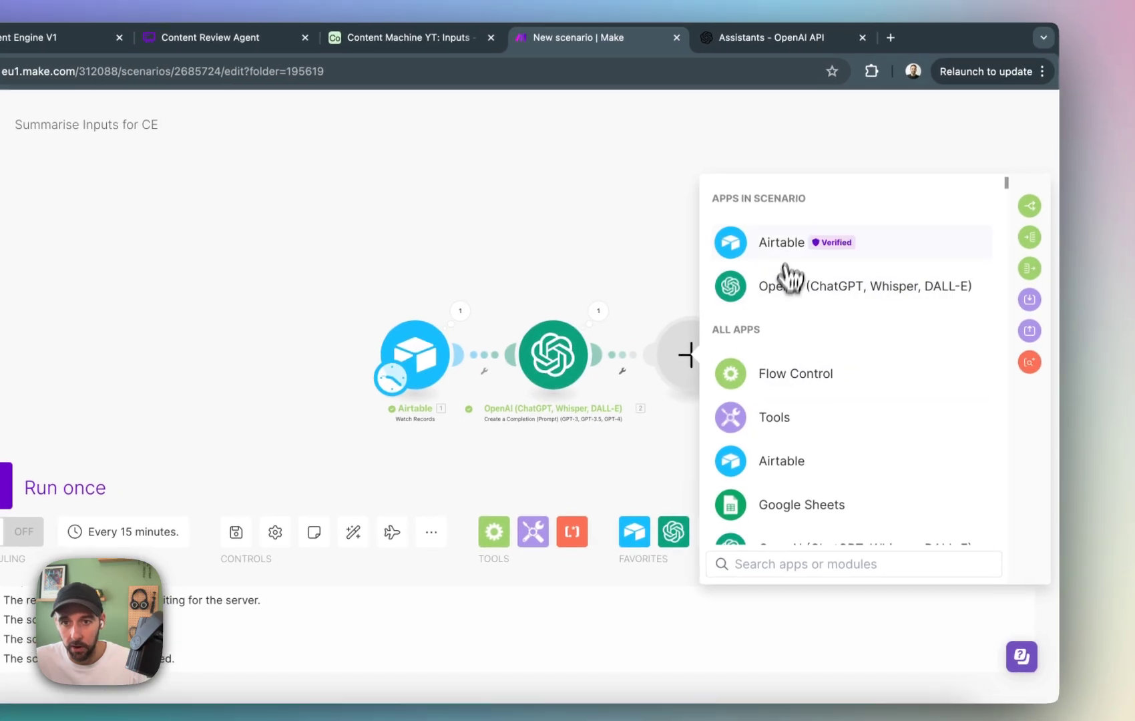
left_click(859, 224)
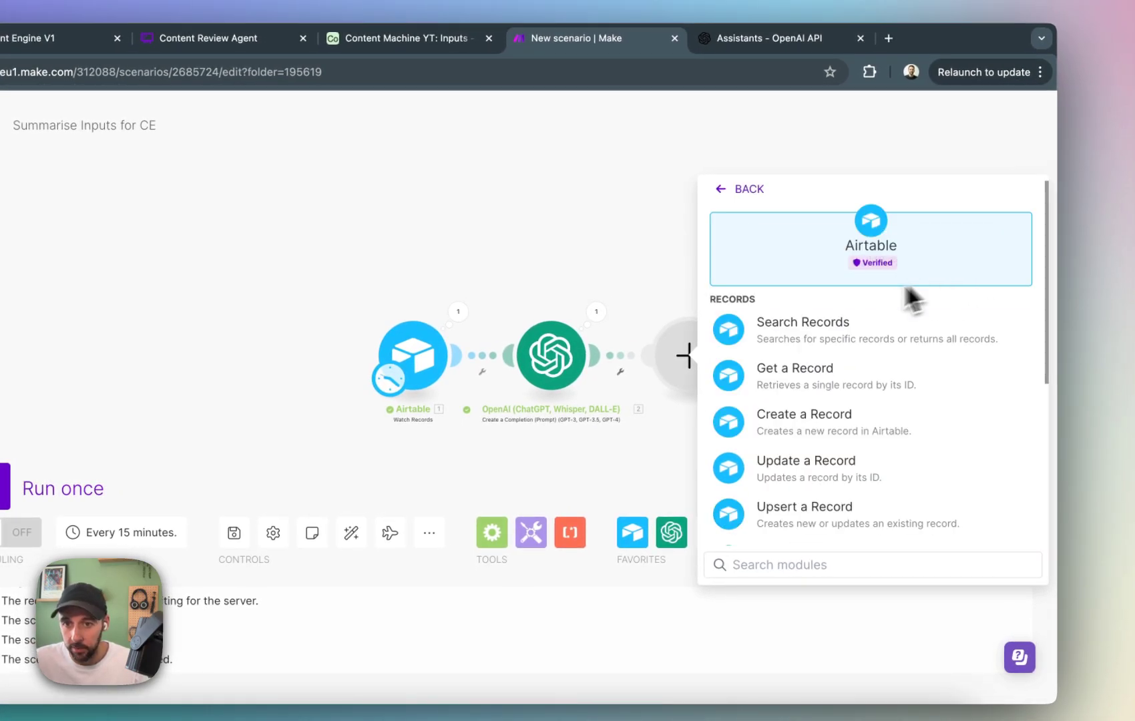
left_click(852, 467)
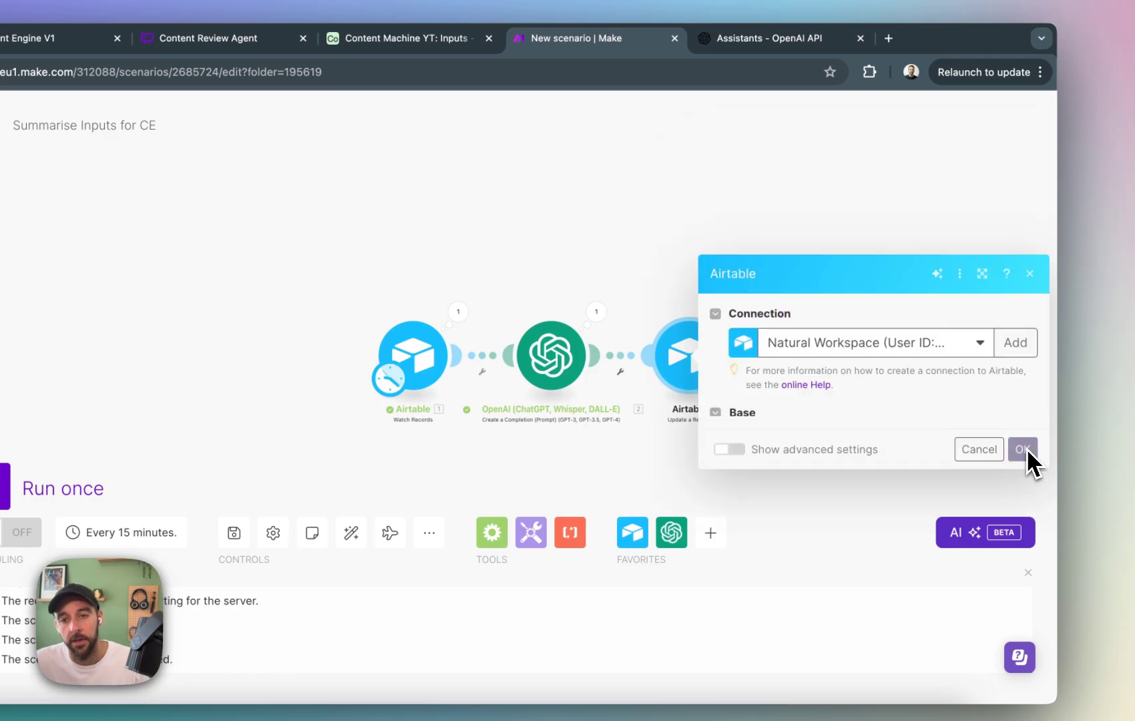
left_click(913, 342)
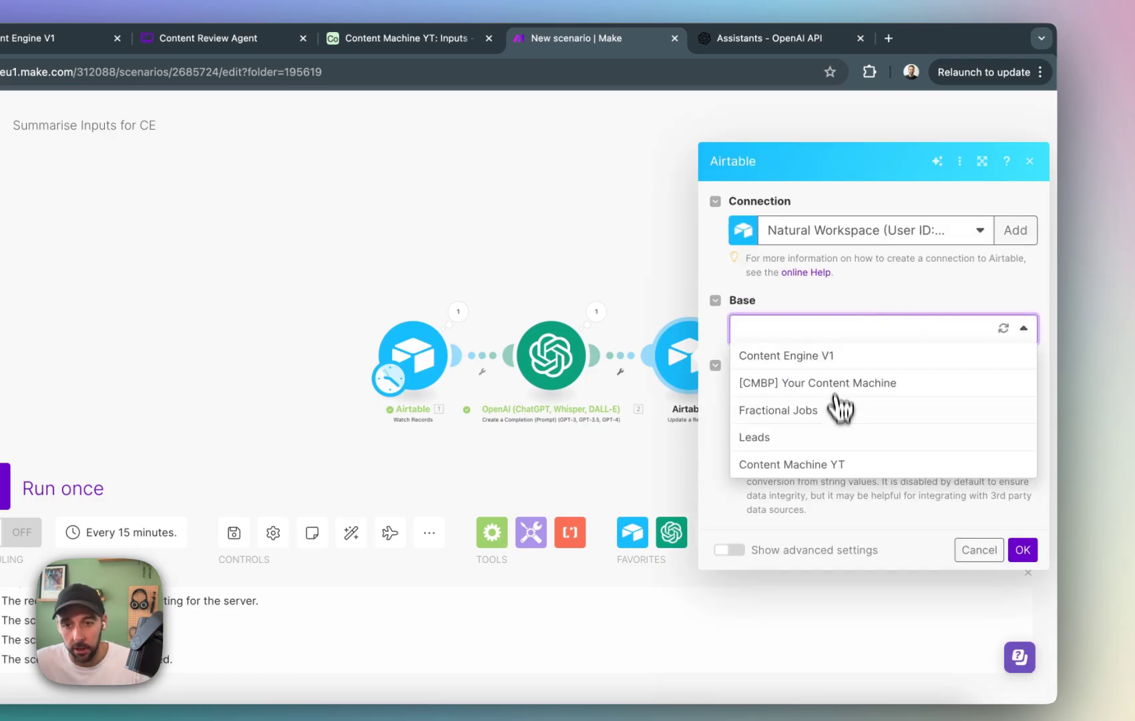
left_click(840, 465)
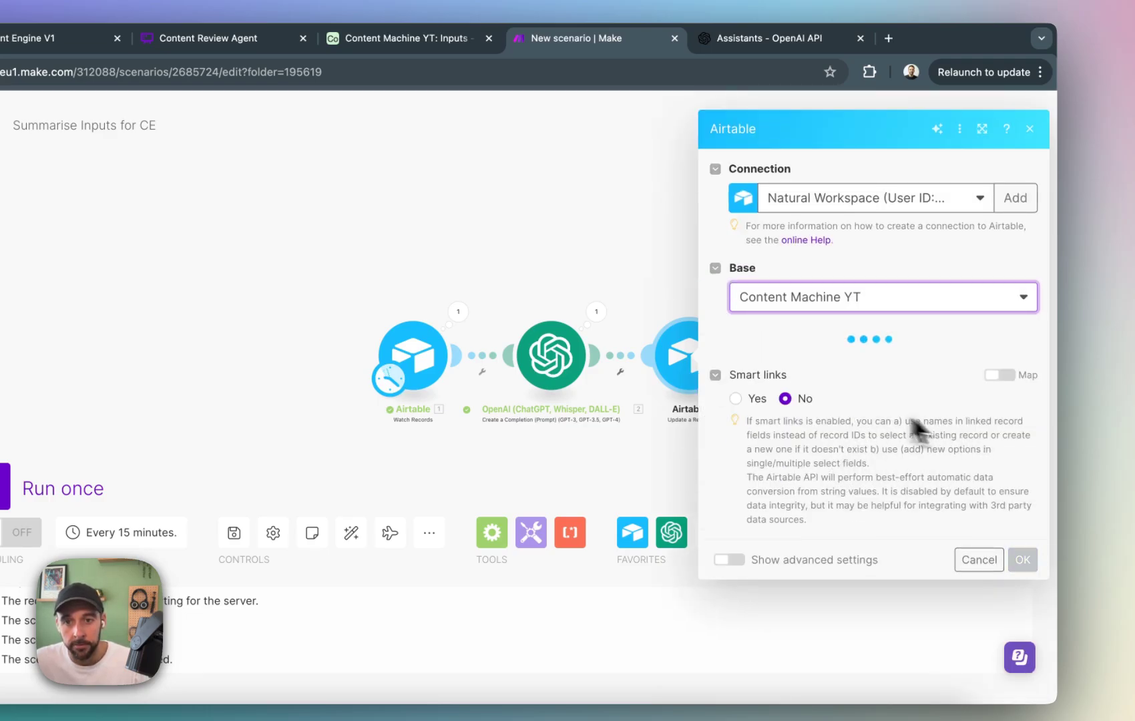
left_click(935, 367)
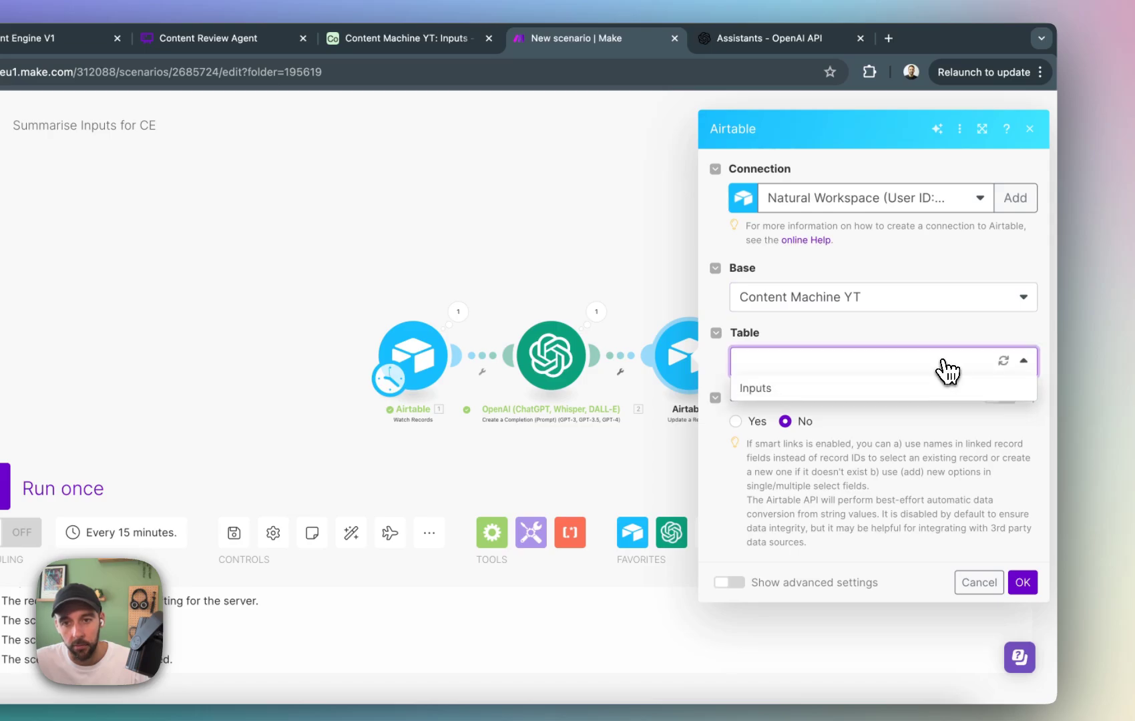
left_click(755, 389)
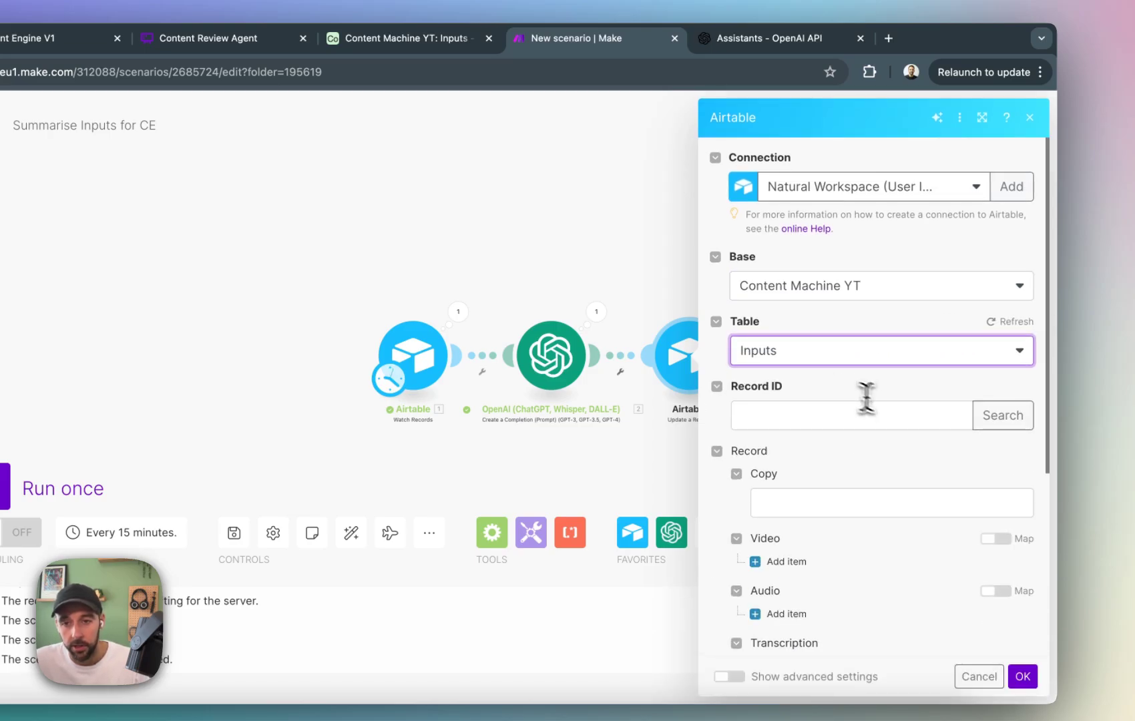
Map the update module's Record ID to the record ID from the Airtable Watch Records module.
left_click(942, 415)
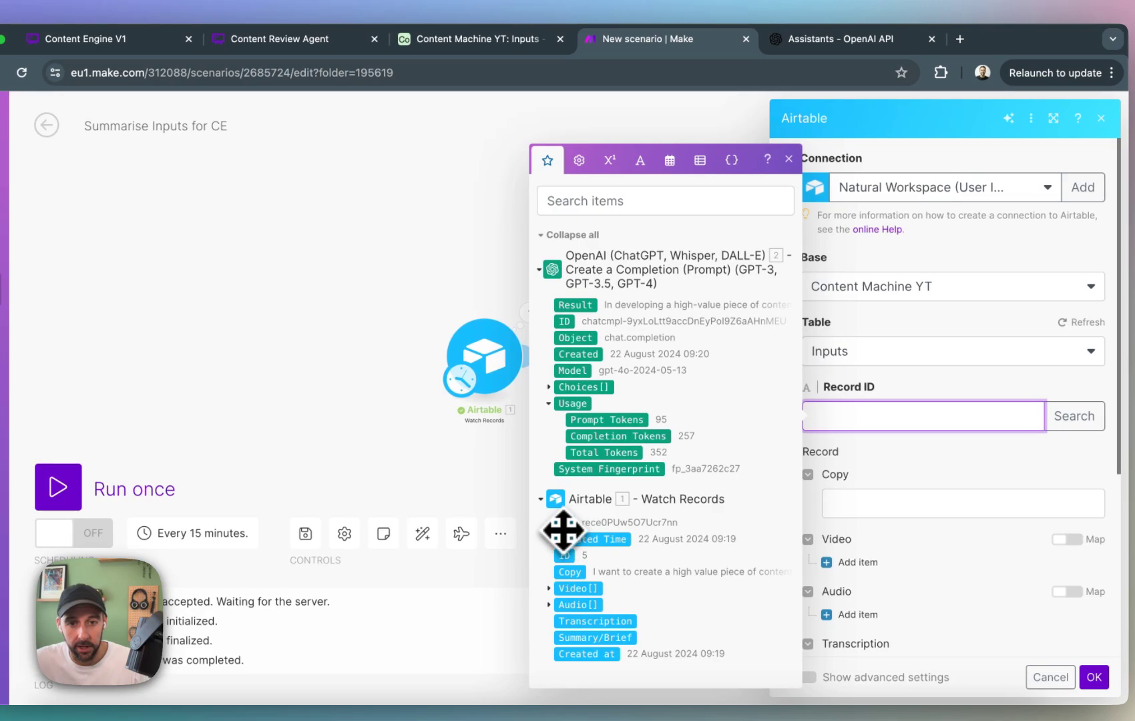
left_click(525, 524)
left_click(564, 524)
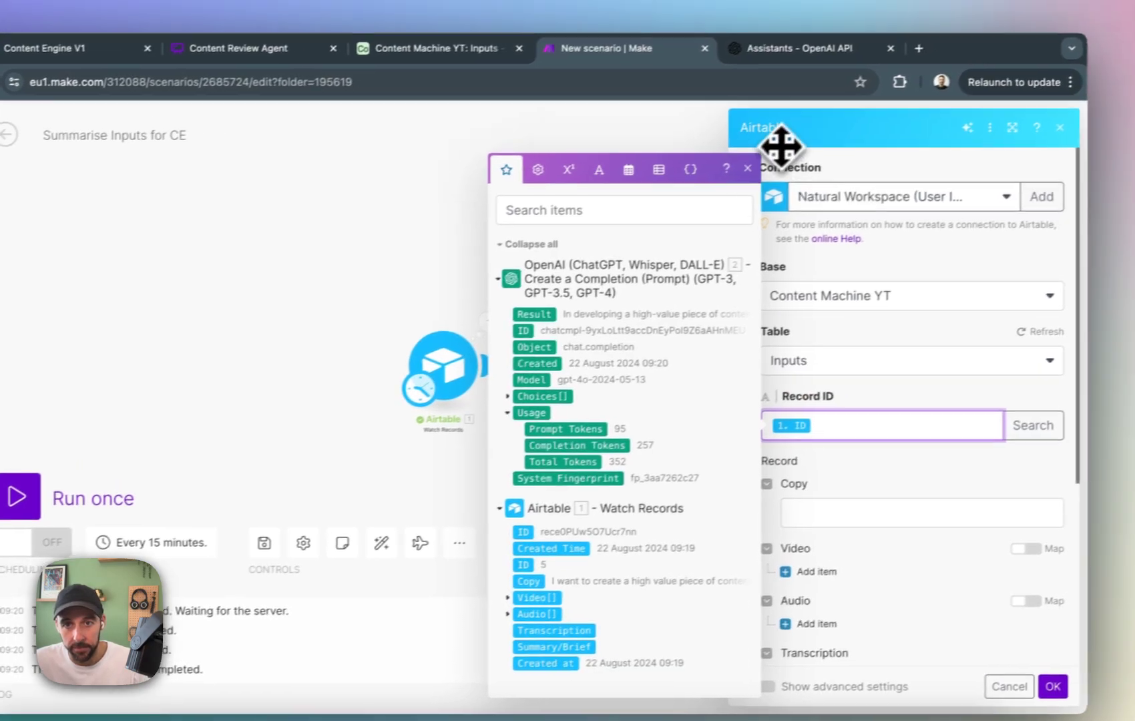
left_click(789, 159)
Map the Summary/Brief field to the OpenAI module's Choices[] Message Content.
scroll(961, 370, "down", 3)
scroll(898, 384, "down", 3)
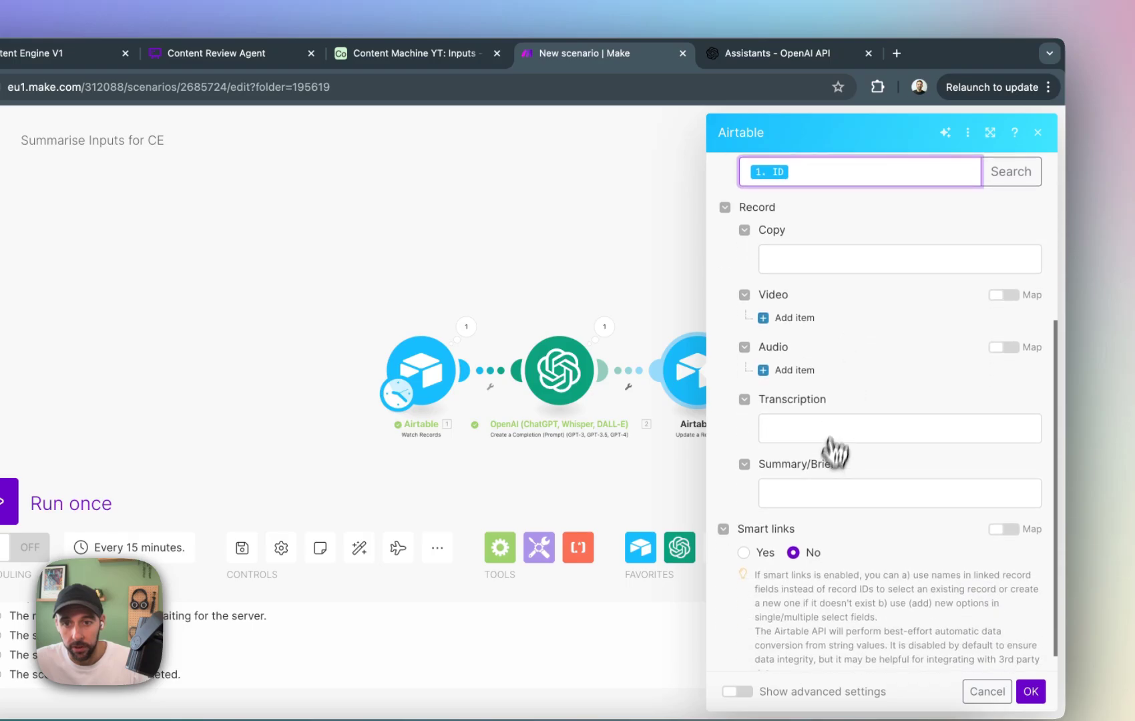
left_click(838, 484)
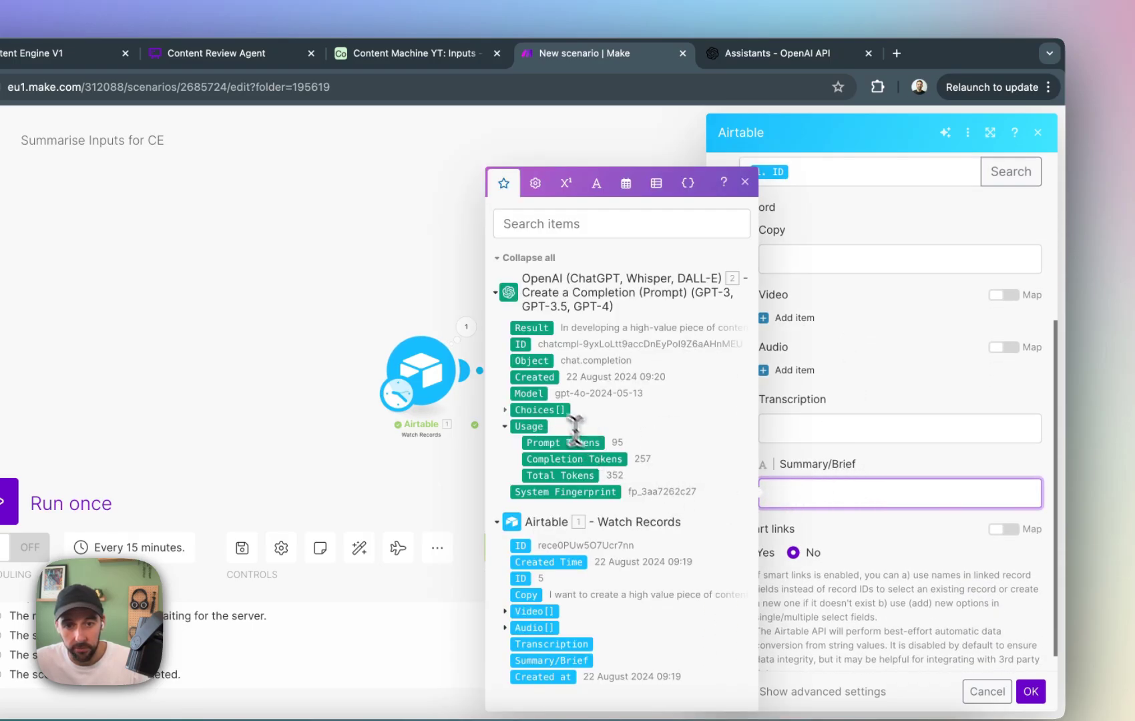
left_click(505, 410)
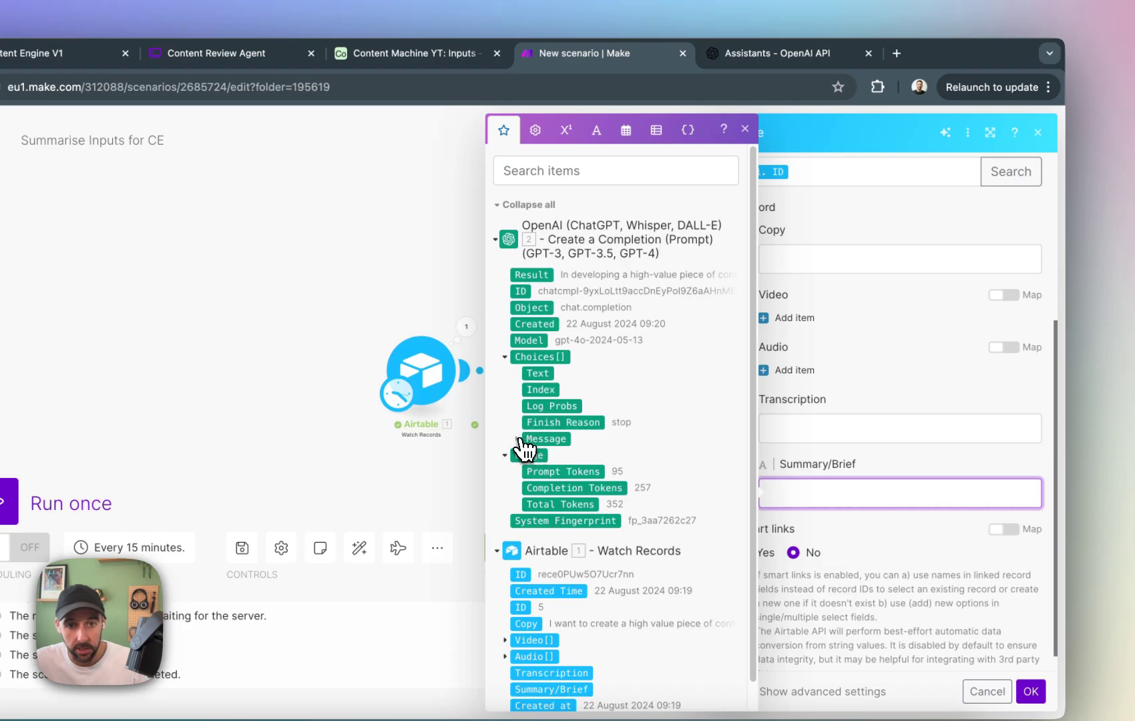
left_click(521, 439)
left_click(573, 470)
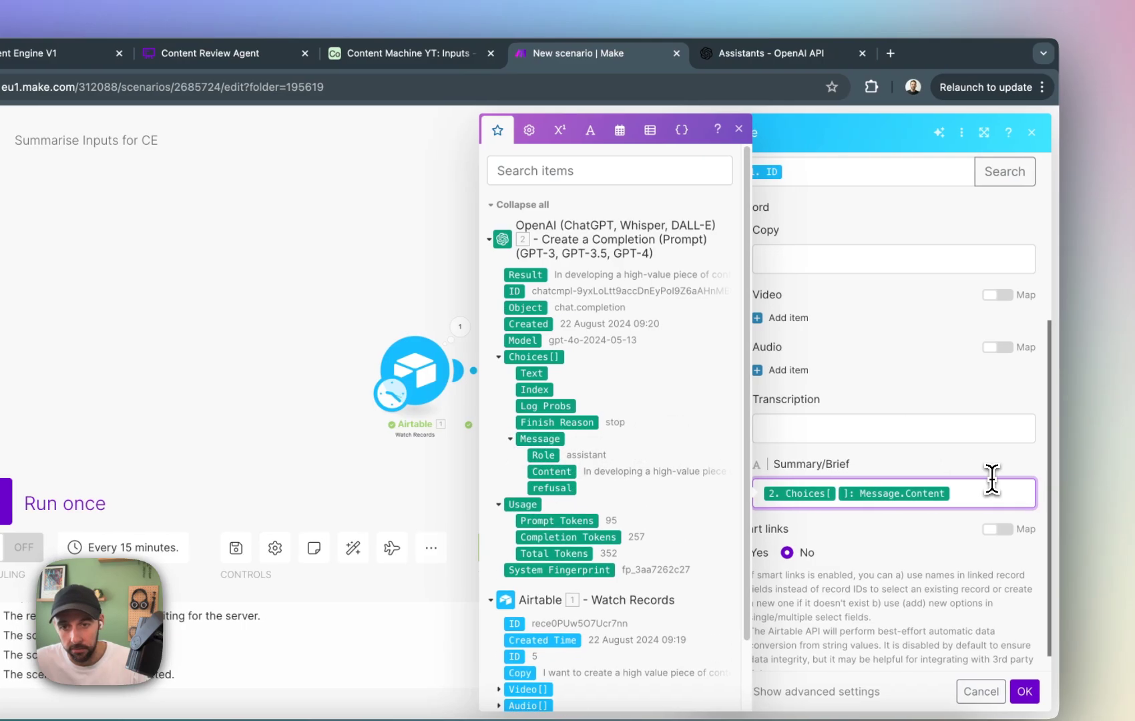
left_click(737, 129)
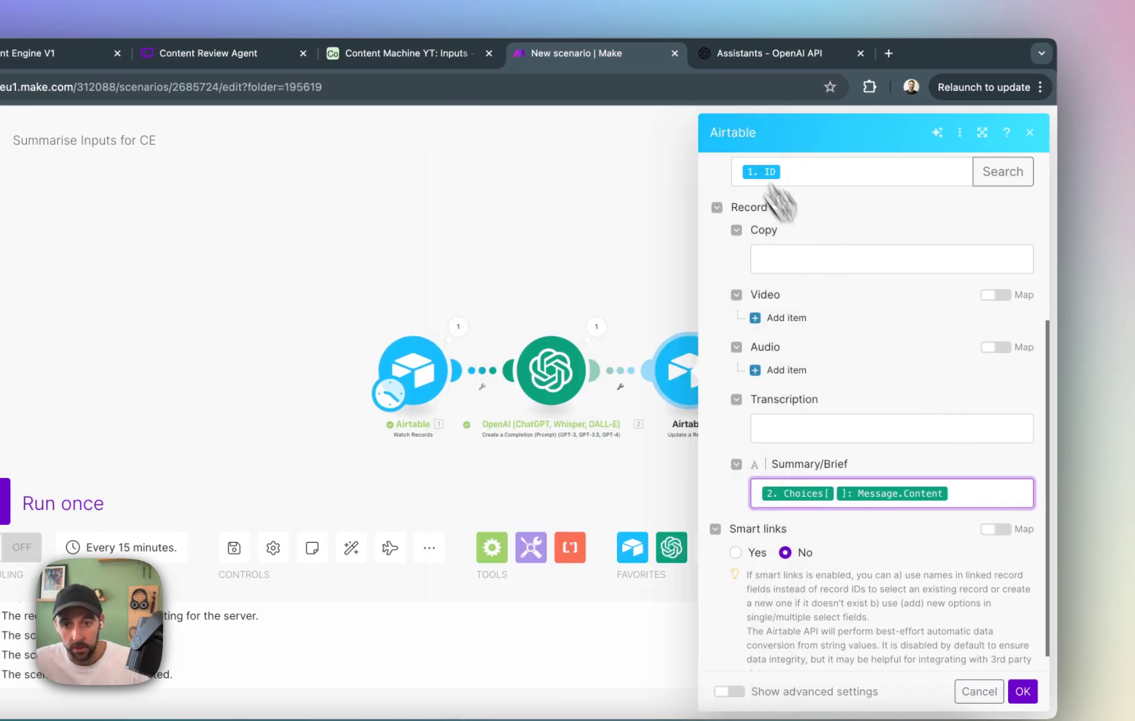
Save the Airtable Update a Record module with its Record ID and Summary/Brief mappings.
scroll(849, 431, "down", 1)
left_click(1023, 633)
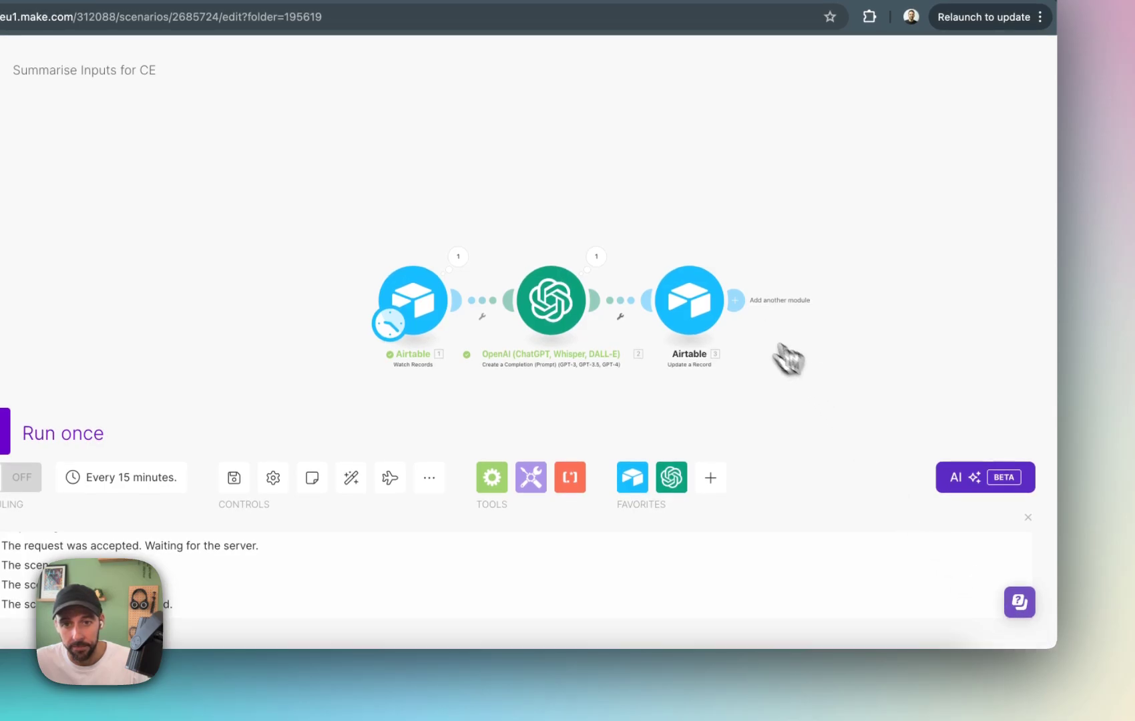
right_click(712, 306)
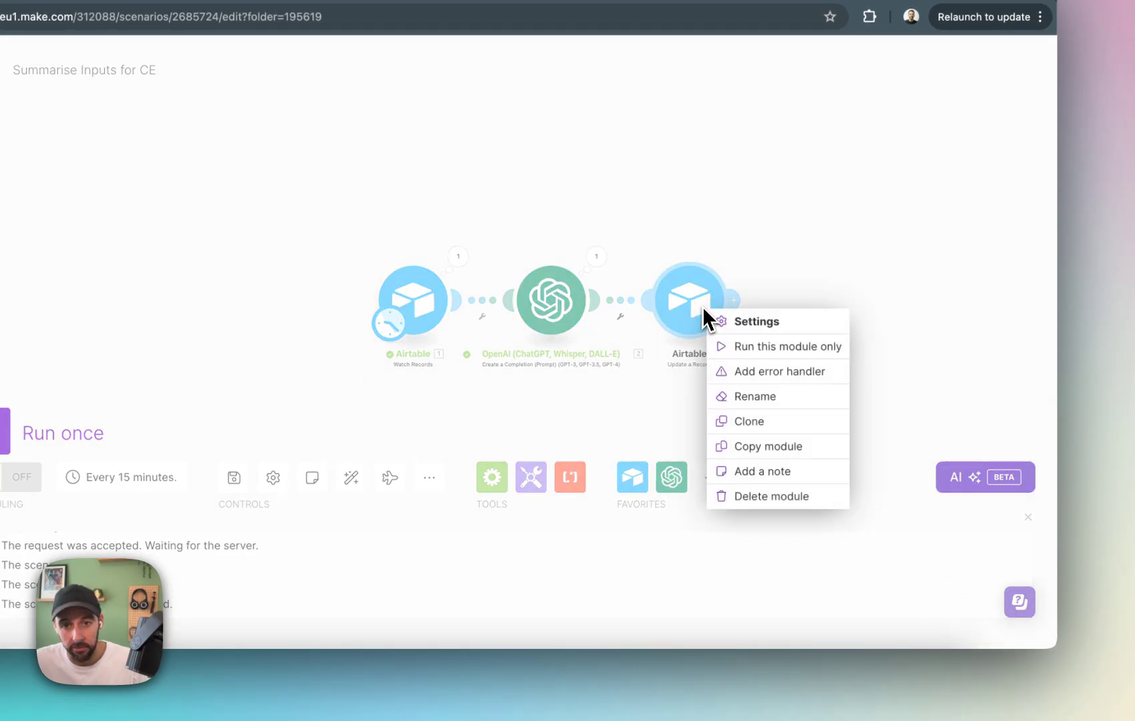
left_click(752, 349)
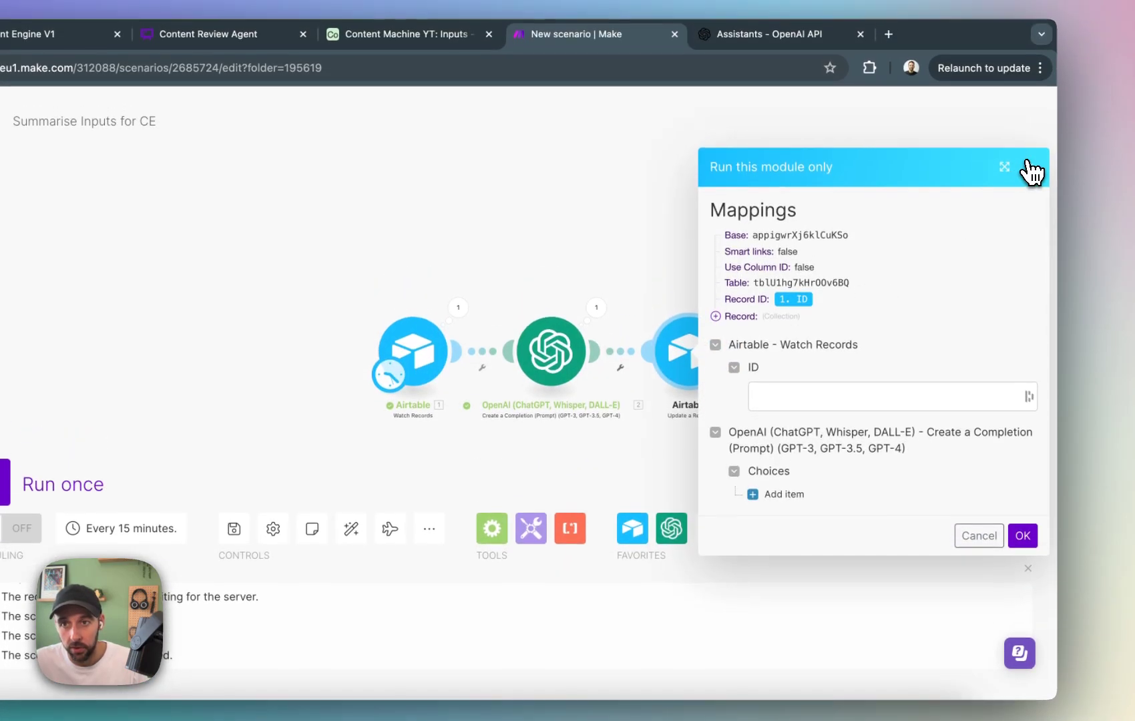
left_click(1030, 129)
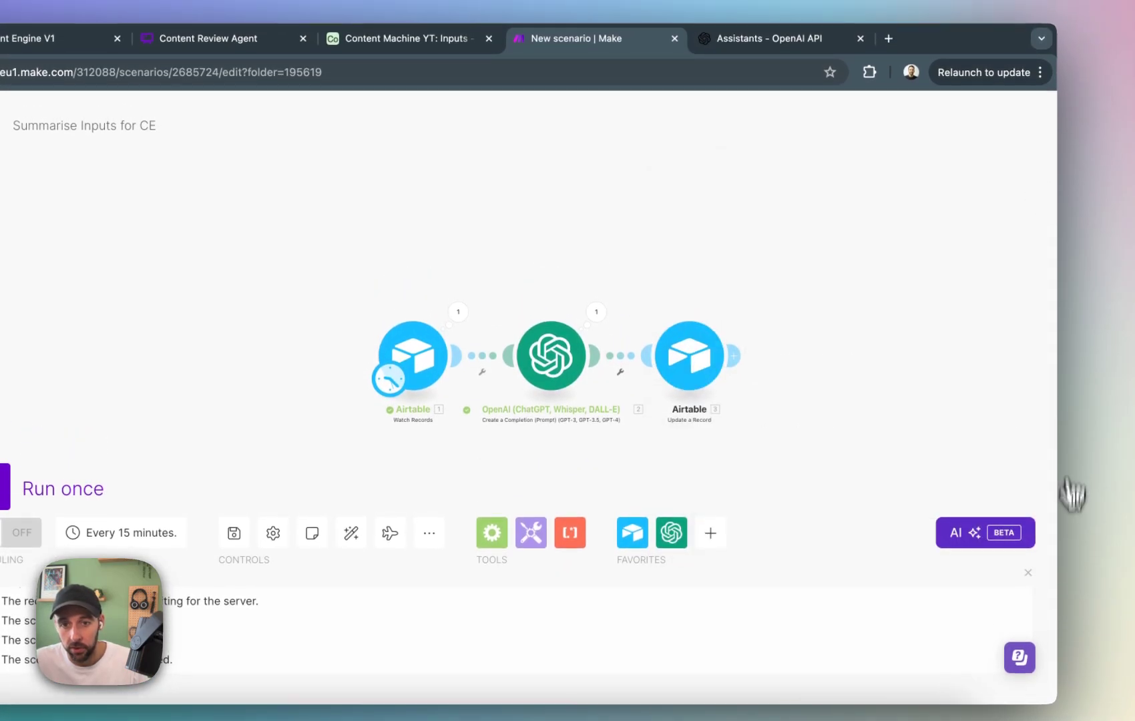
Set the Airtable Watch Records trigger to start from a manually chosen record and run the whole scenario once.
right_click(416, 310)
left_click(549, 407)
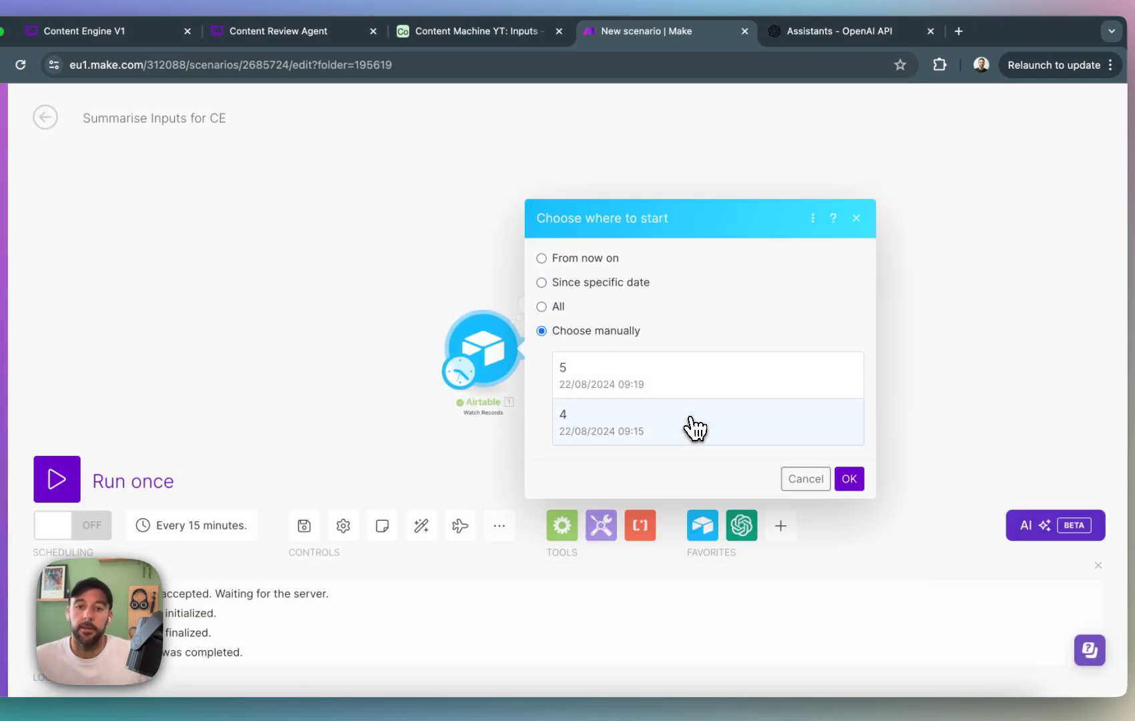
left_click(848, 479)
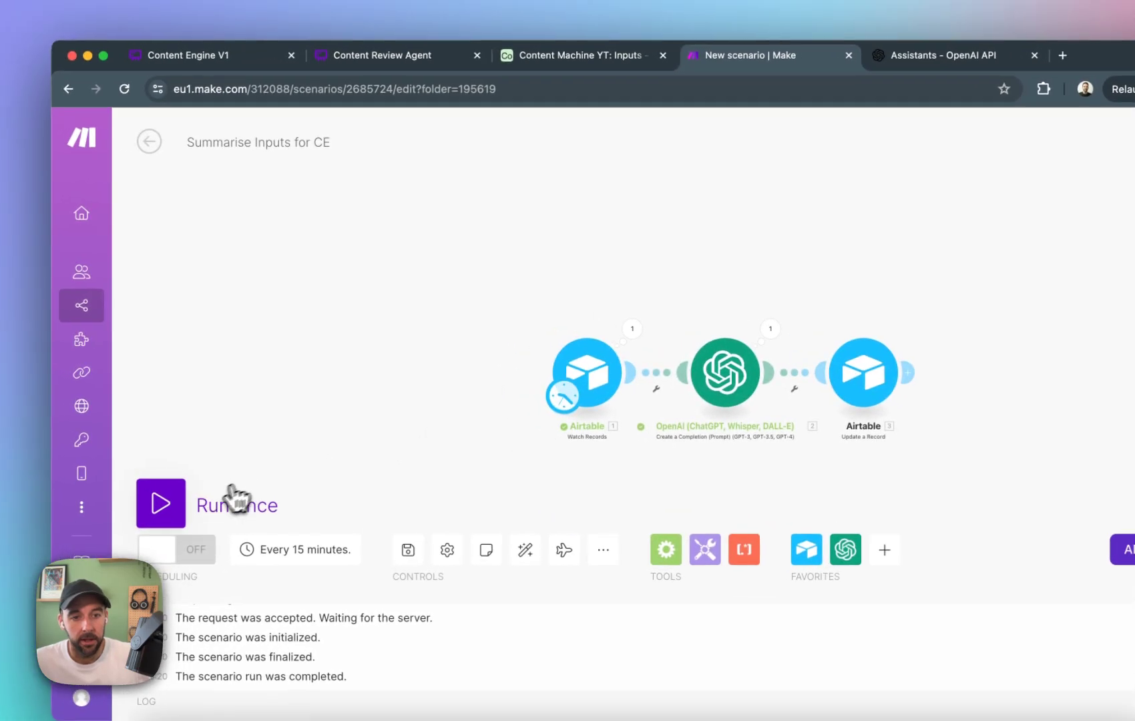
left_click(57, 479)
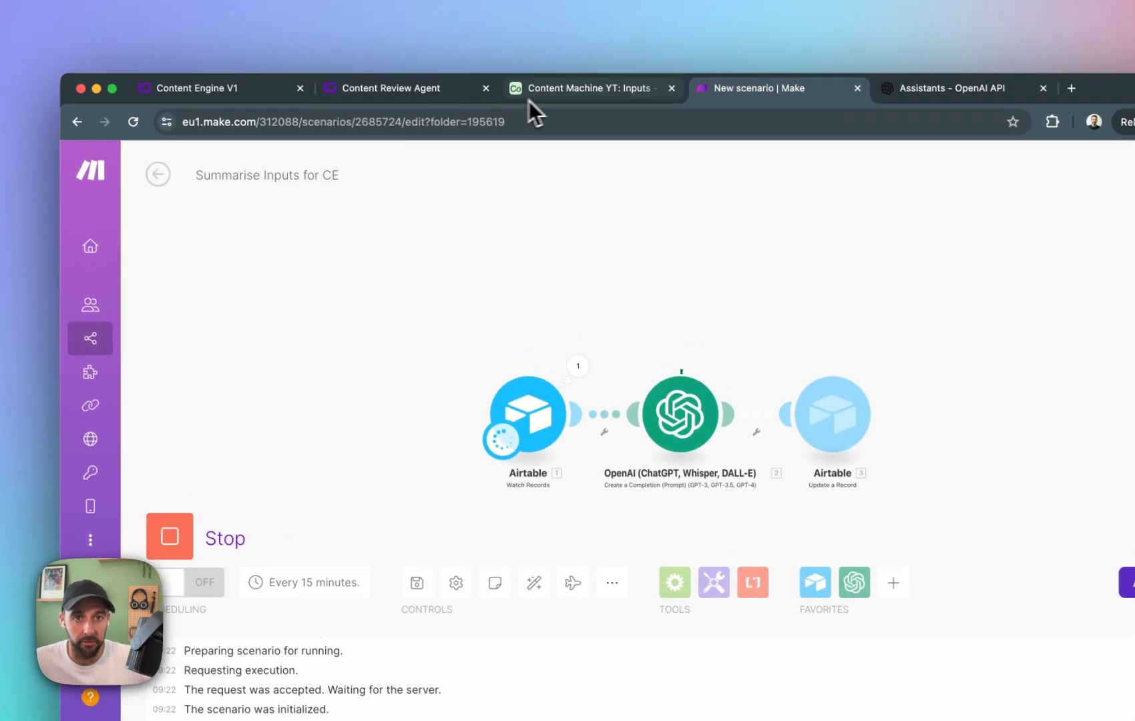
Switch to the Airtable Inputs table and read record 5's Summary/Brief text against its Copy field.
left_click(539, 63)
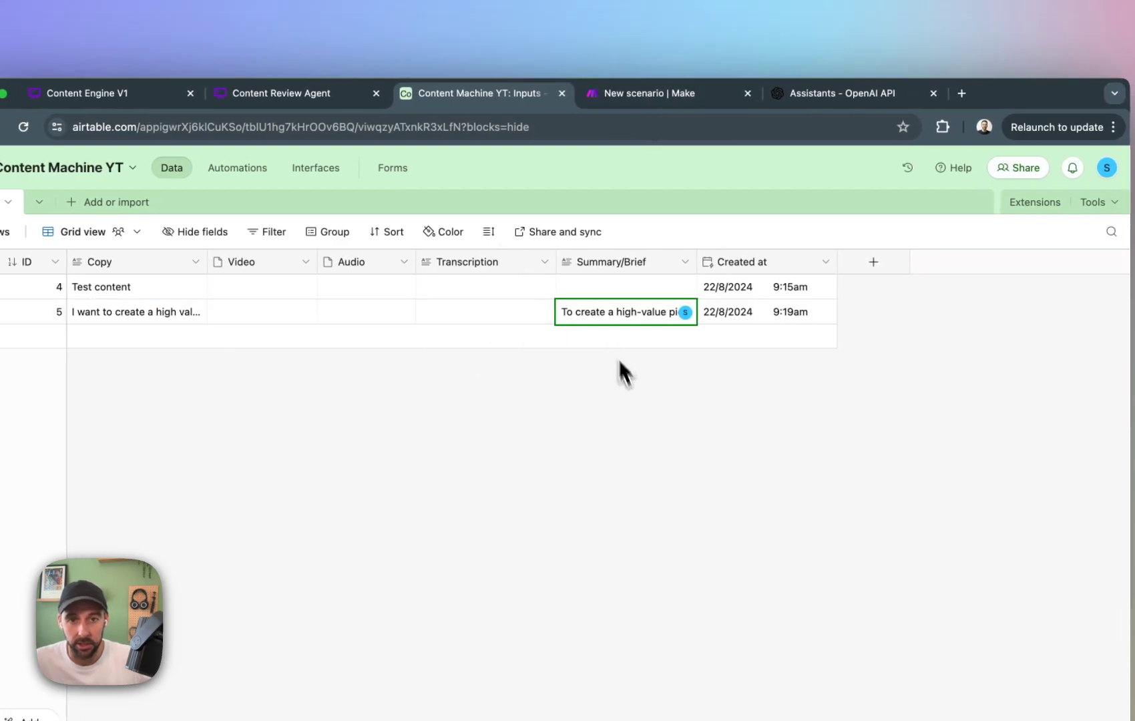
left_click(632, 316)
left_click(688, 311)
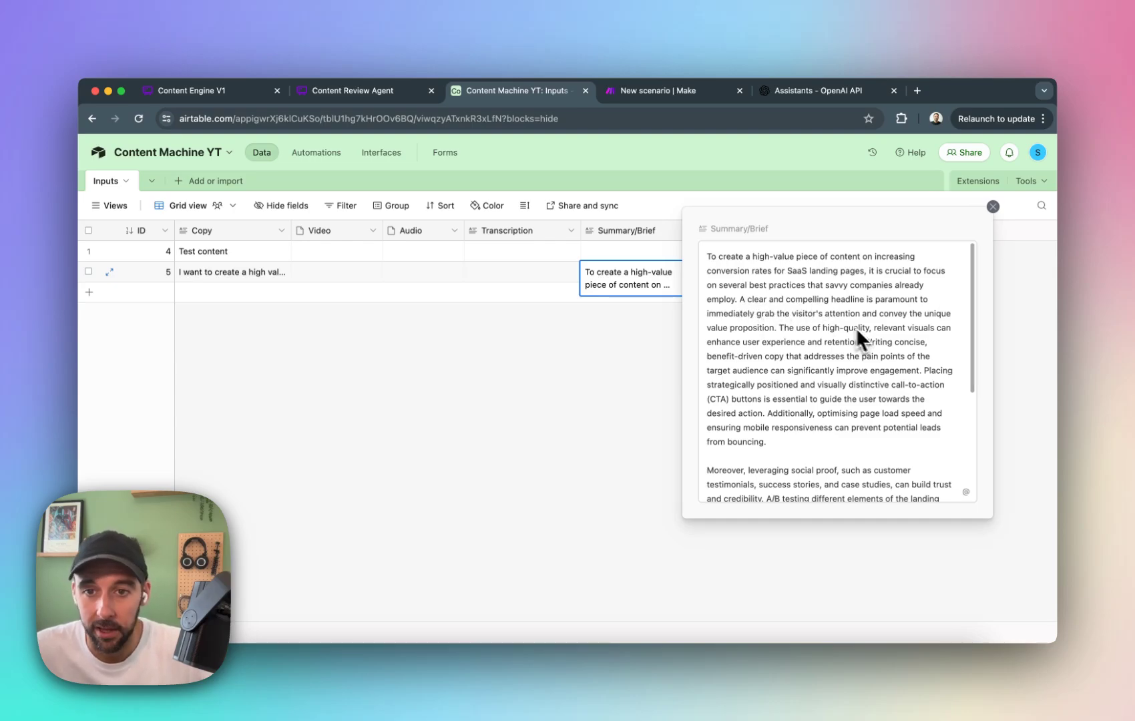
scroll(848, 381, "down", 5)
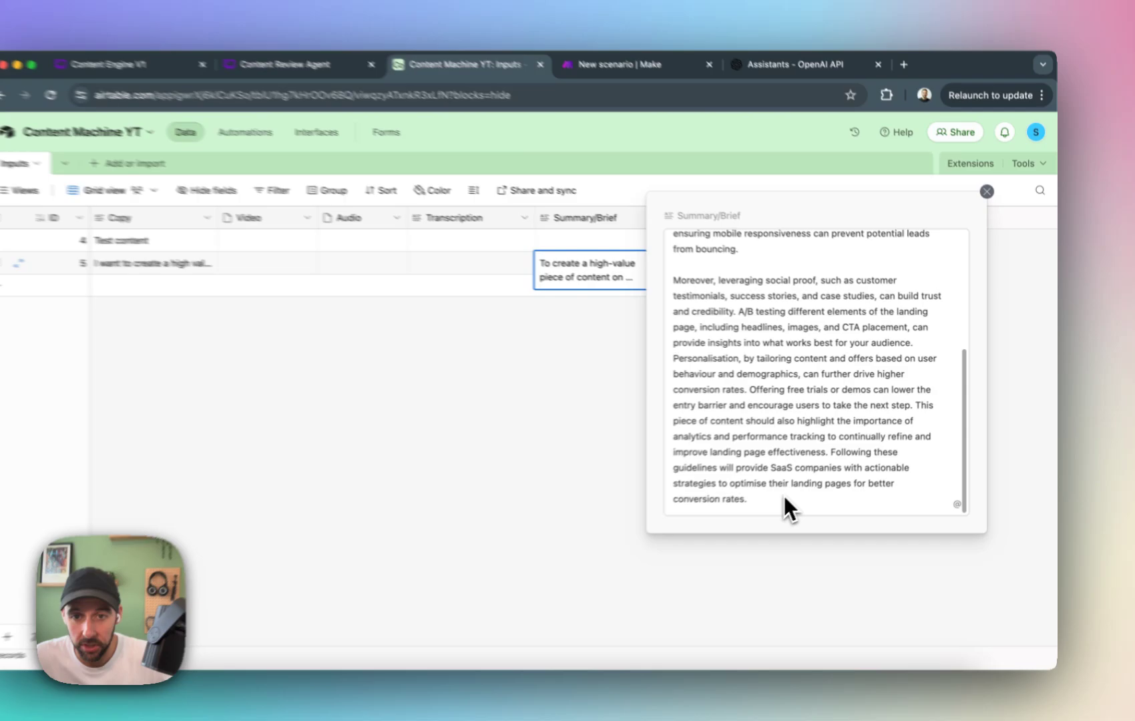
left_click_drag(784, 495, 635, 239)
left_click(1008, 295)
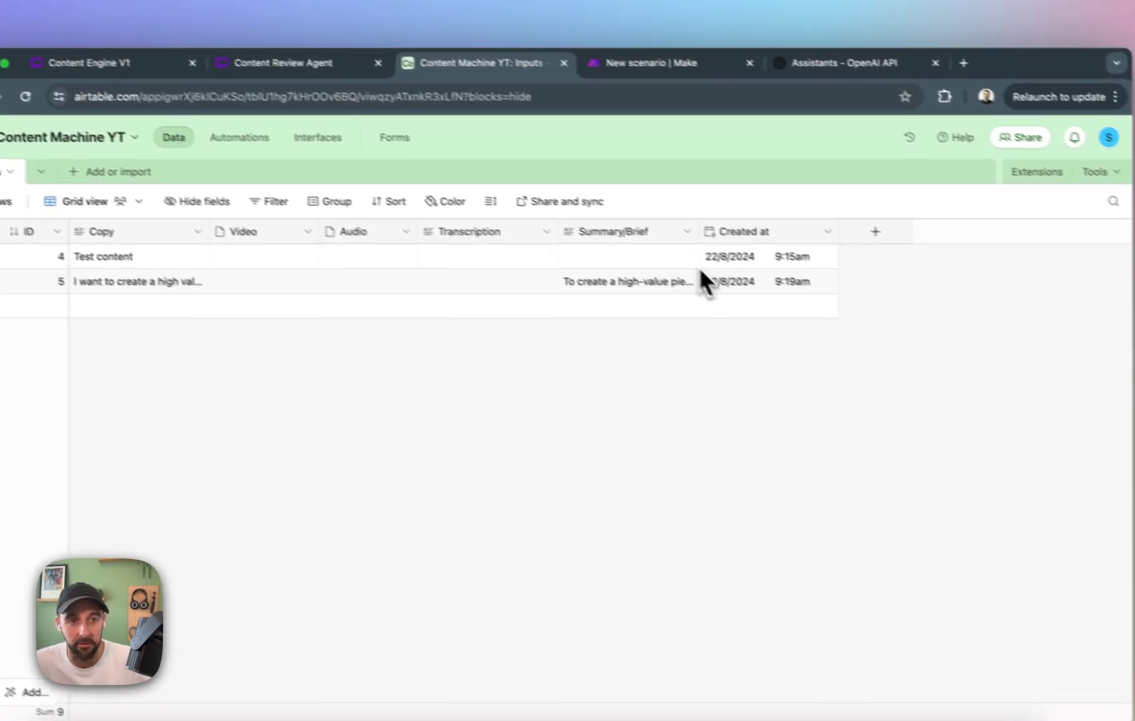
left_click(238, 266)
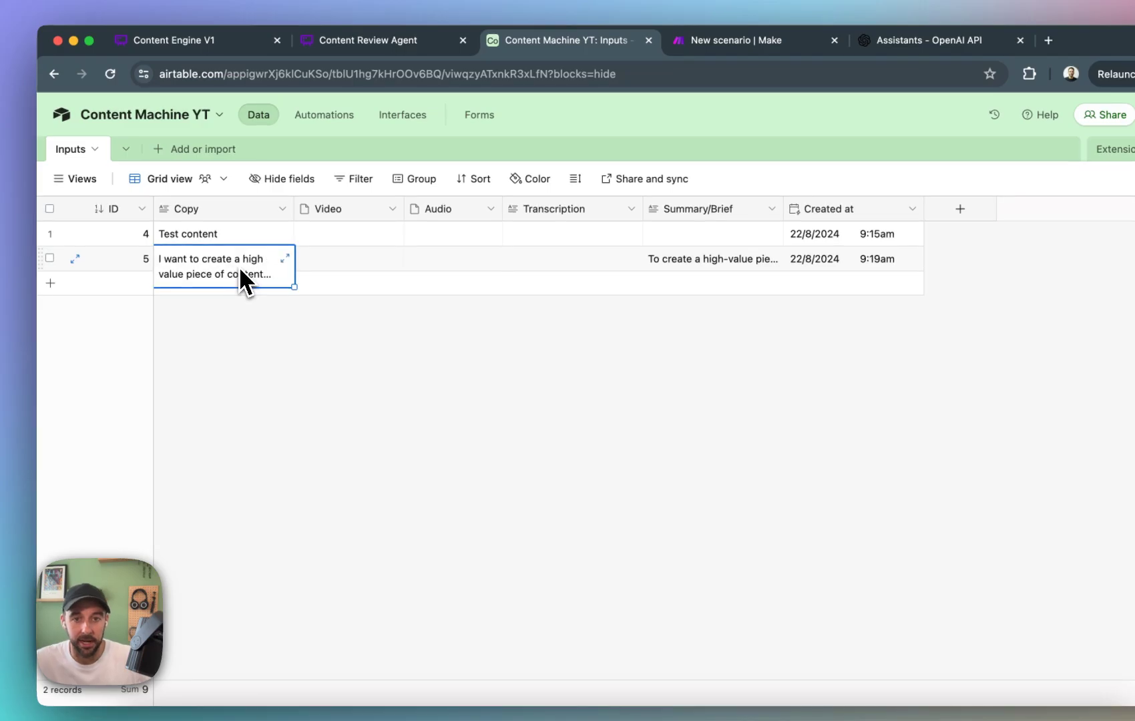
left_click(711, 316)
left_click(674, 297)
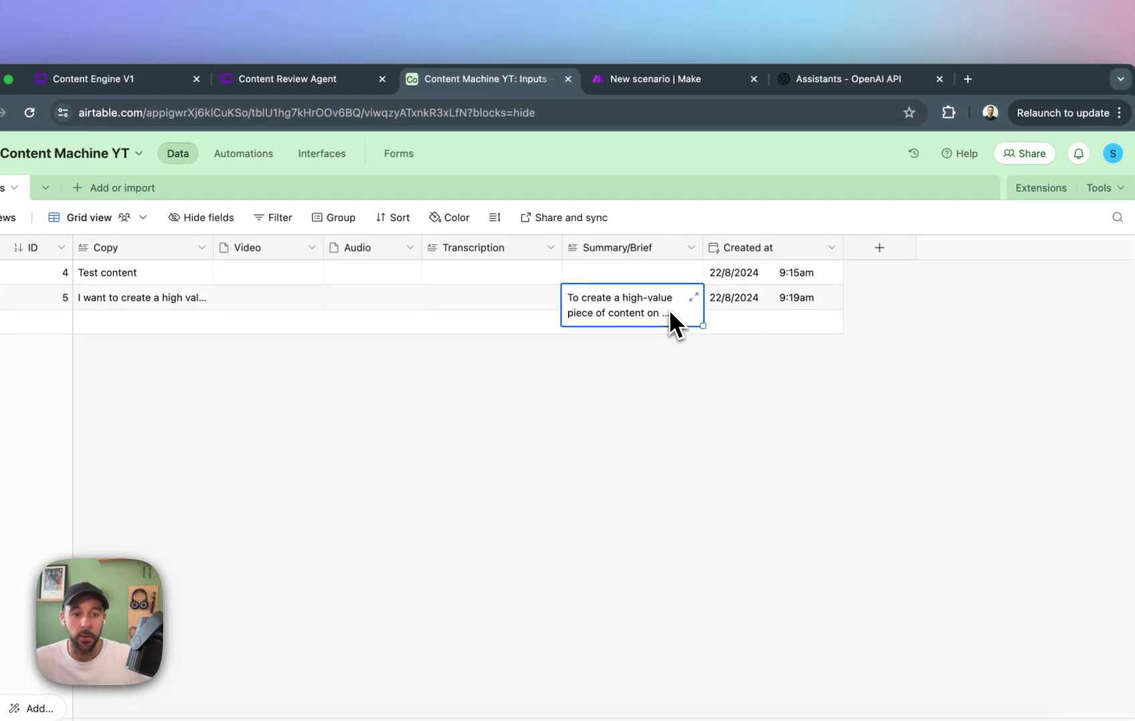
left_click(667, 364)
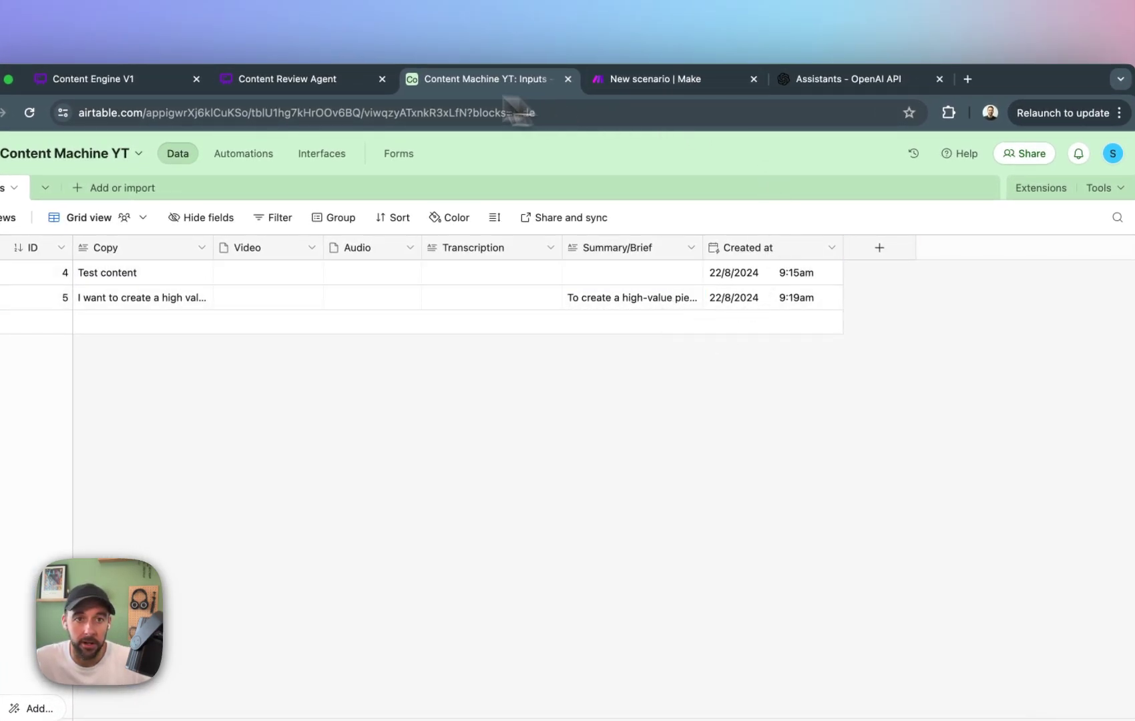
Switch to Make and create a new scenario in the YouTube Automations folder.
left_click(655, 79)
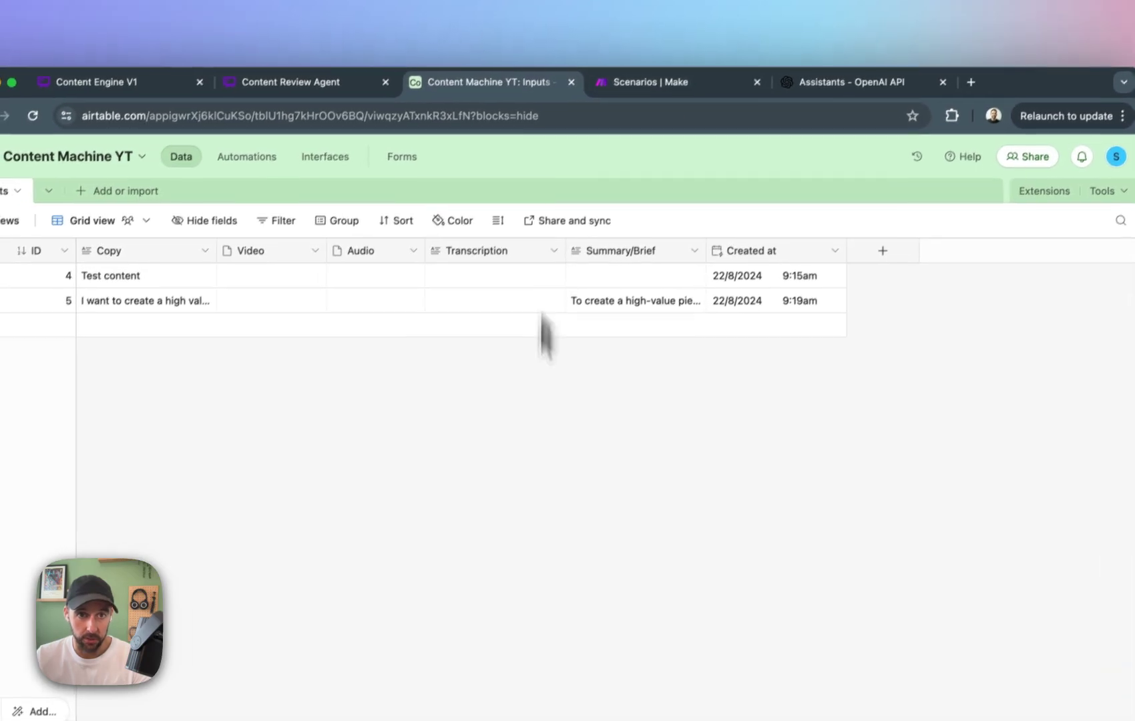
left_click(591, 76)
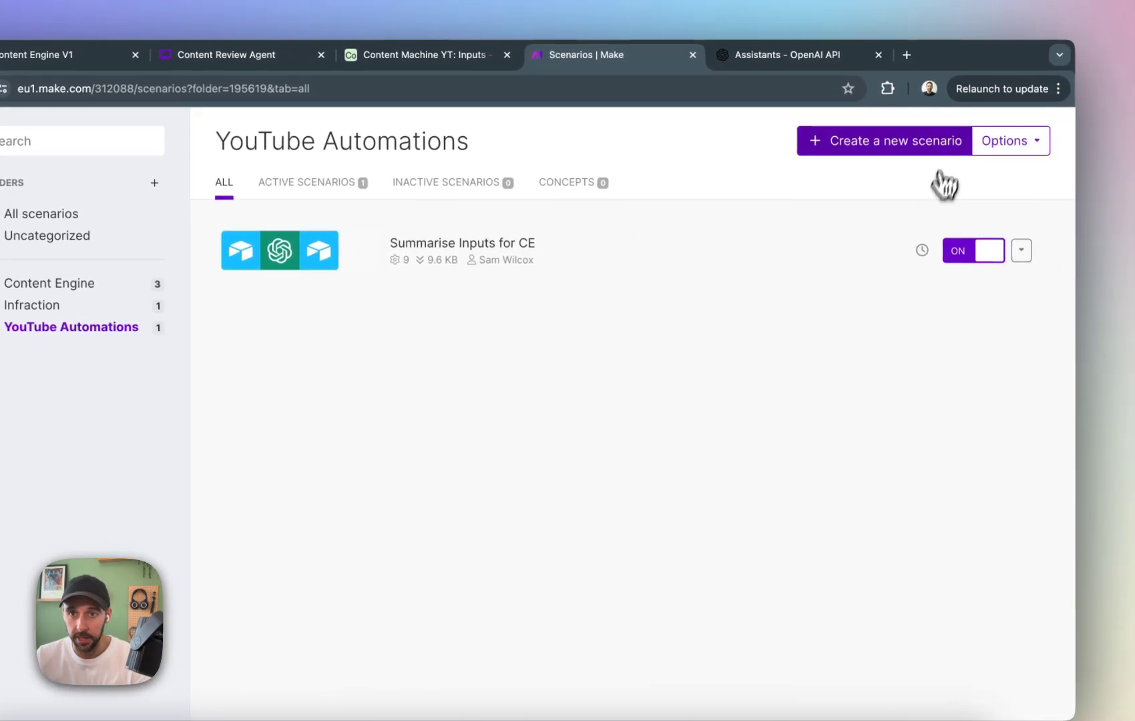
left_click(935, 159)
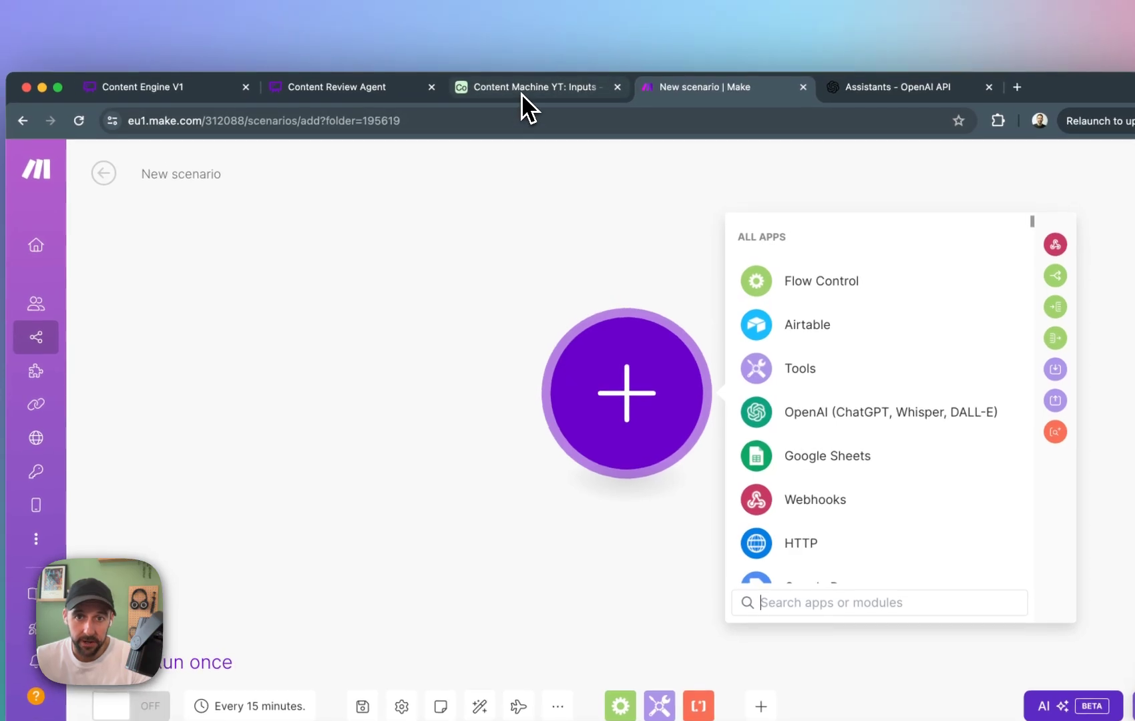
Check the Airtable Inputs table, then add a Slack Watch Private Channel Messages trigger to the new Make scenario.
left_click(515, 63)
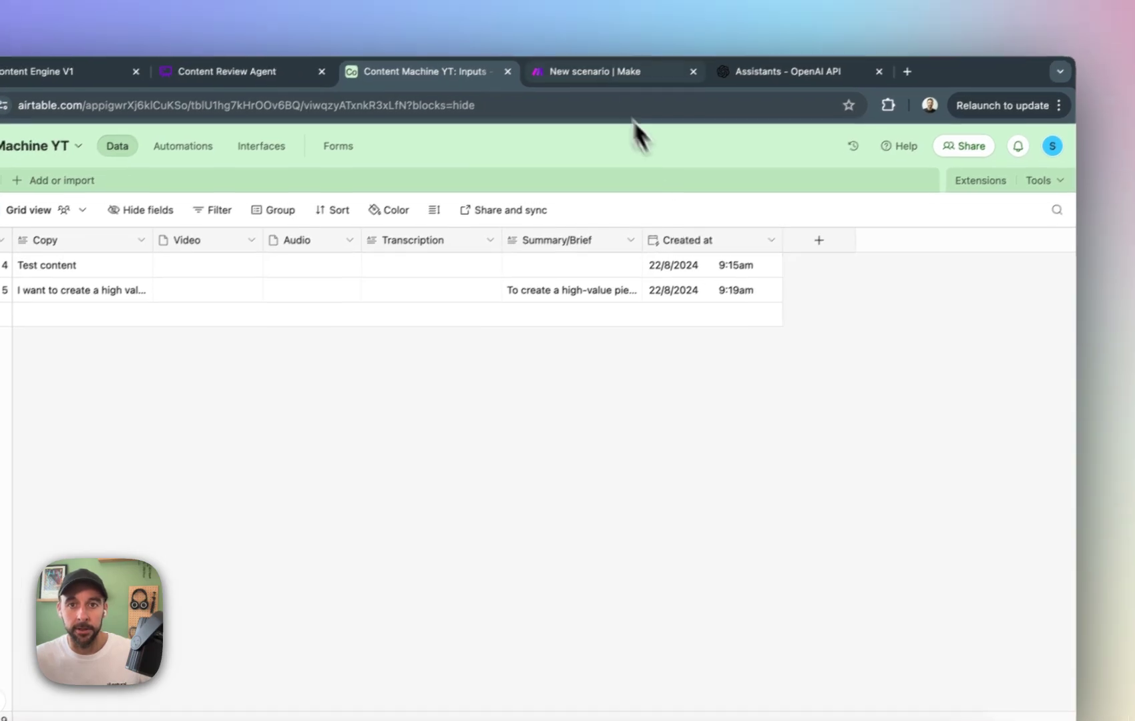
left_click(644, 71)
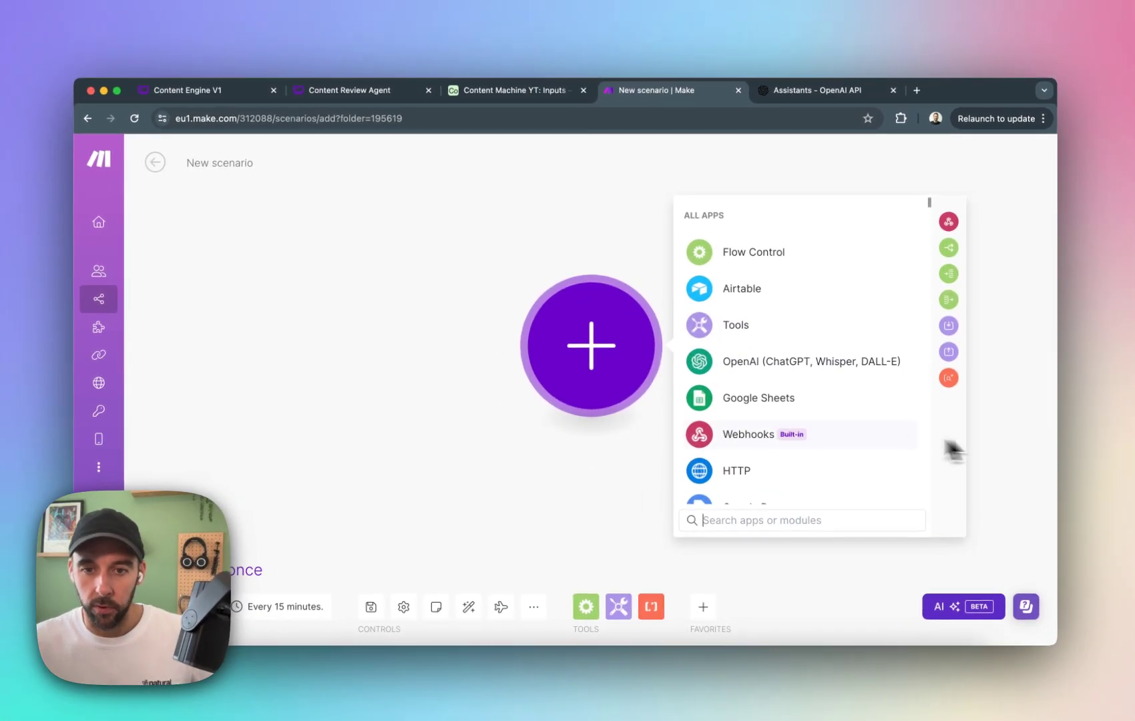
type("slack")
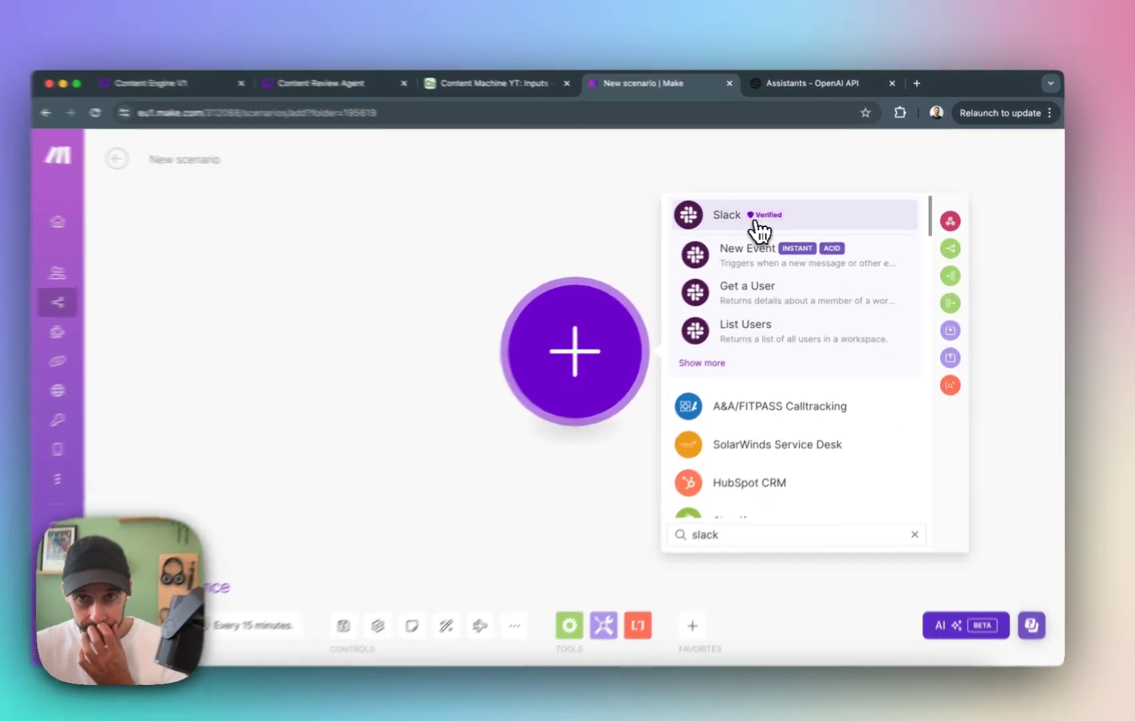
left_click(749, 221)
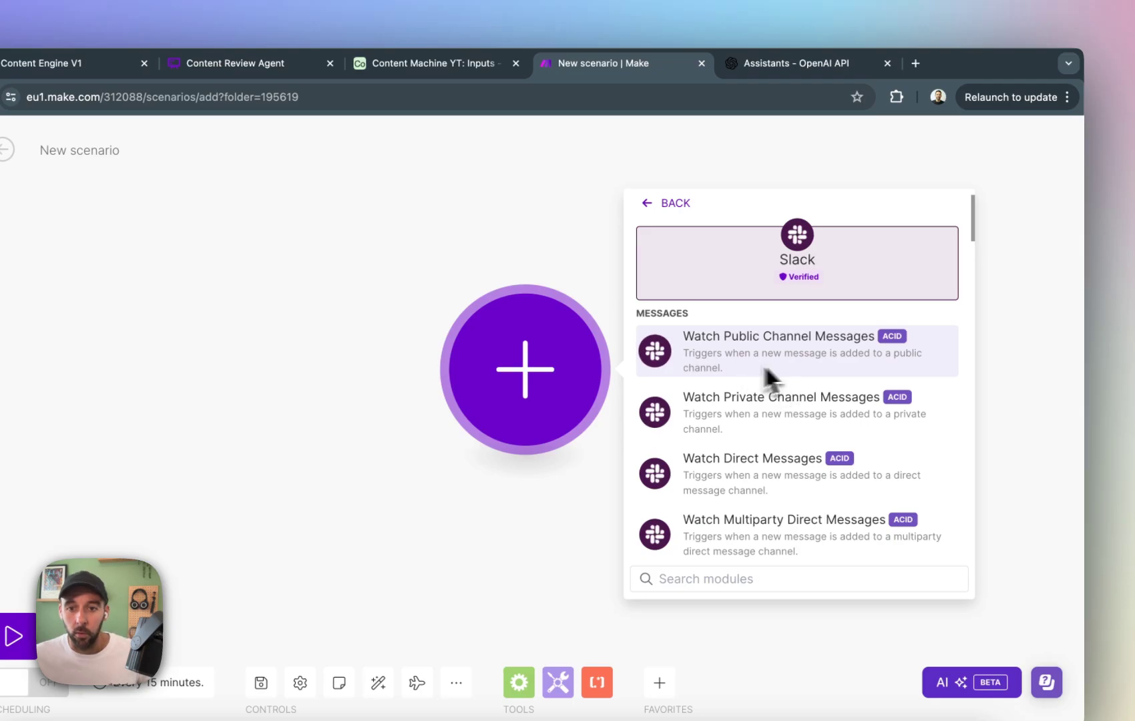
left_click(790, 409)
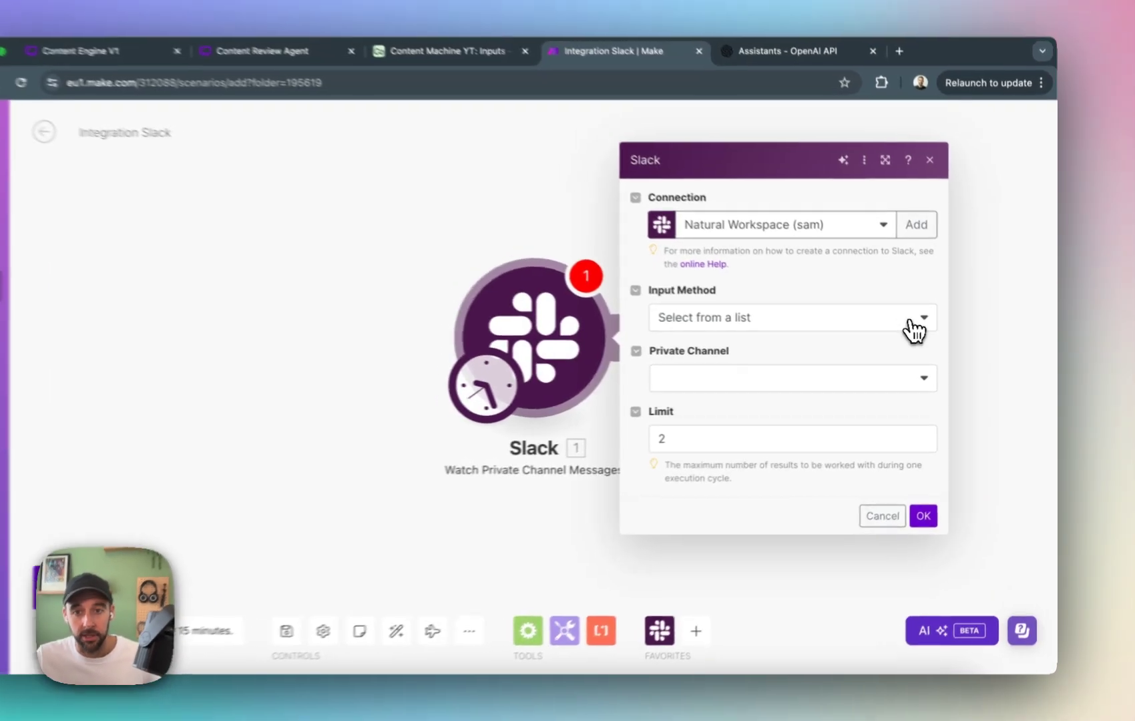
Set the Slack trigger to the private channel audio-note-content-ideas, selected from a list, starting manually from the first listed message.
left_click(930, 328)
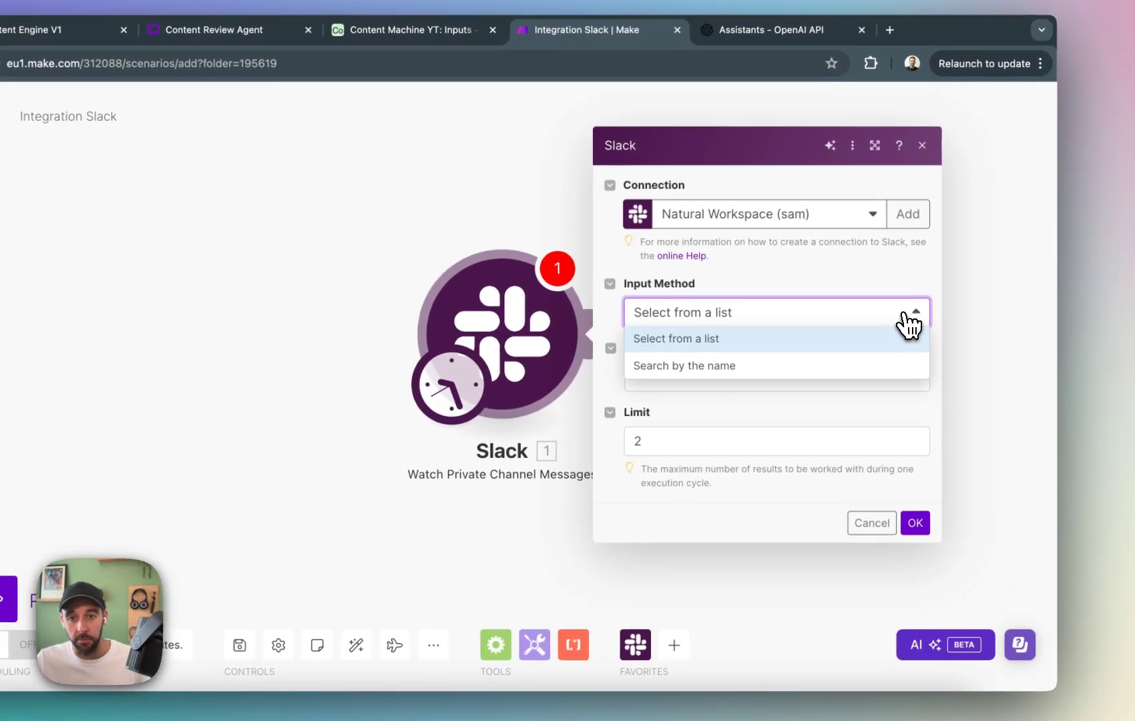
left_click(751, 339)
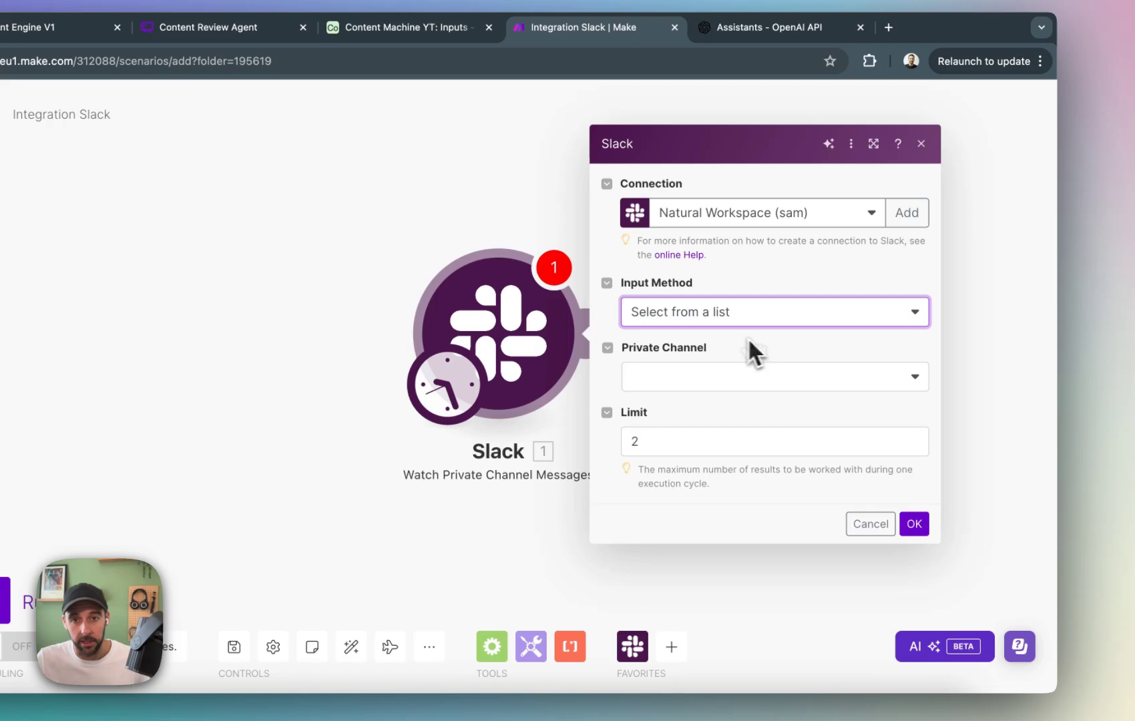
left_click(715, 378)
left_click(755, 433)
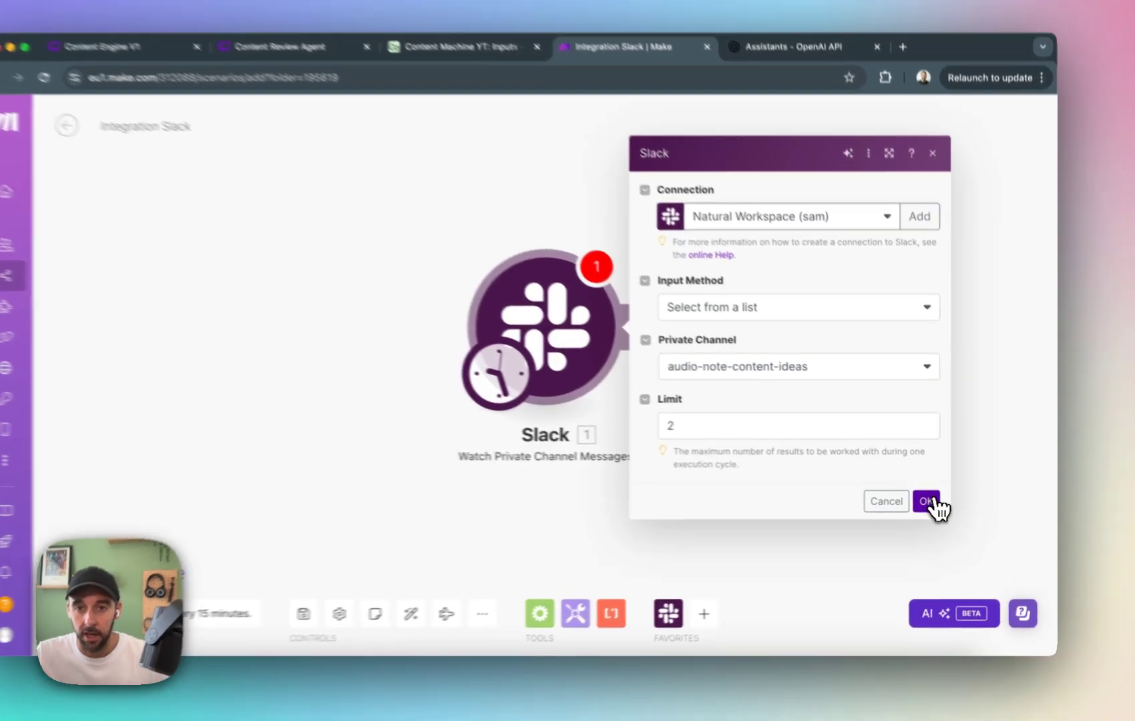
left_click(939, 502)
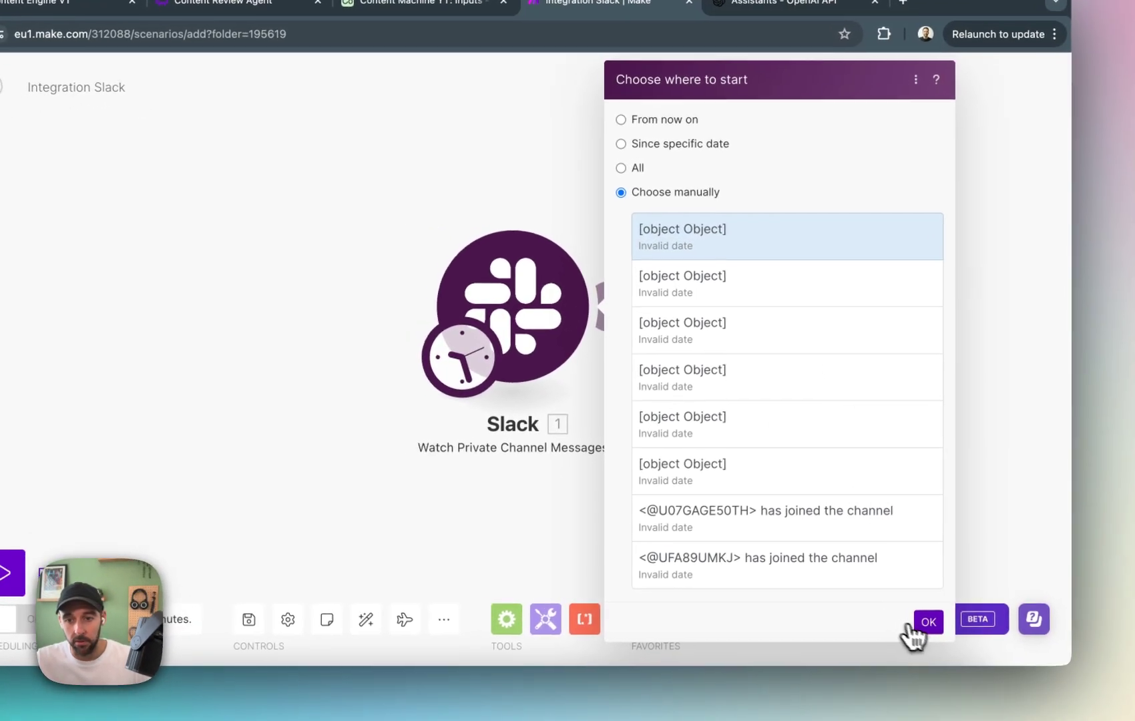
left_click(915, 626)
Run the Slack trigger module on its own and examine the file details in its output bundle, including the private download URL.
right_click(544, 294)
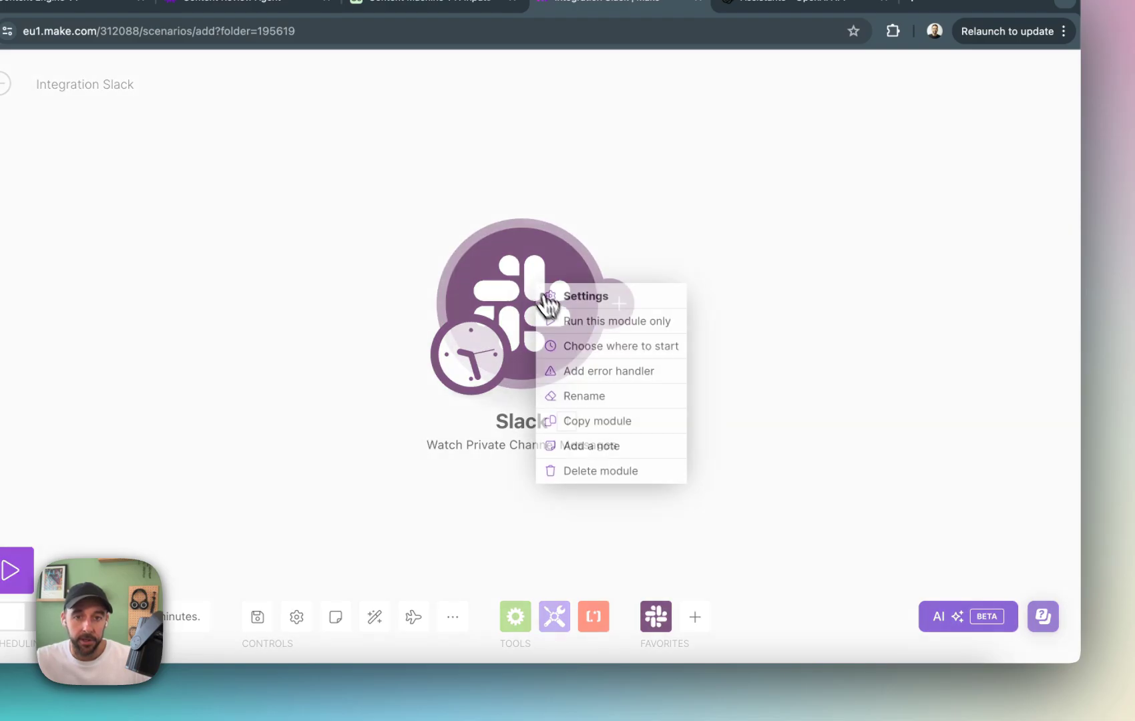
left_click(605, 322)
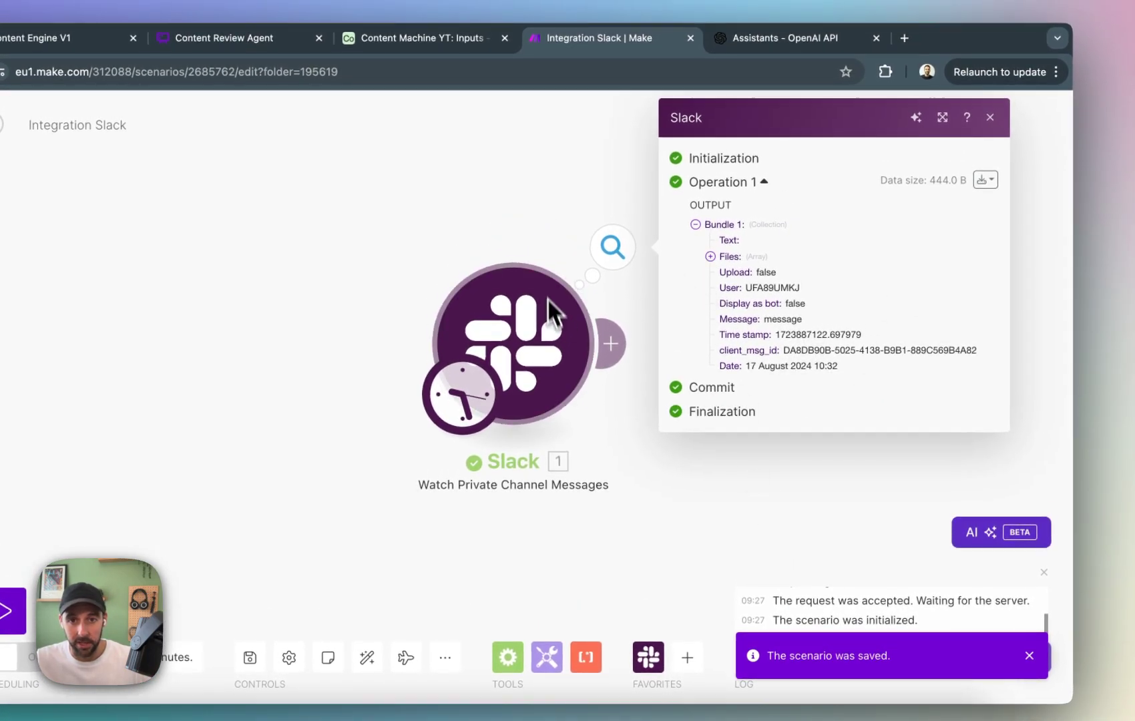
left_click(711, 257)
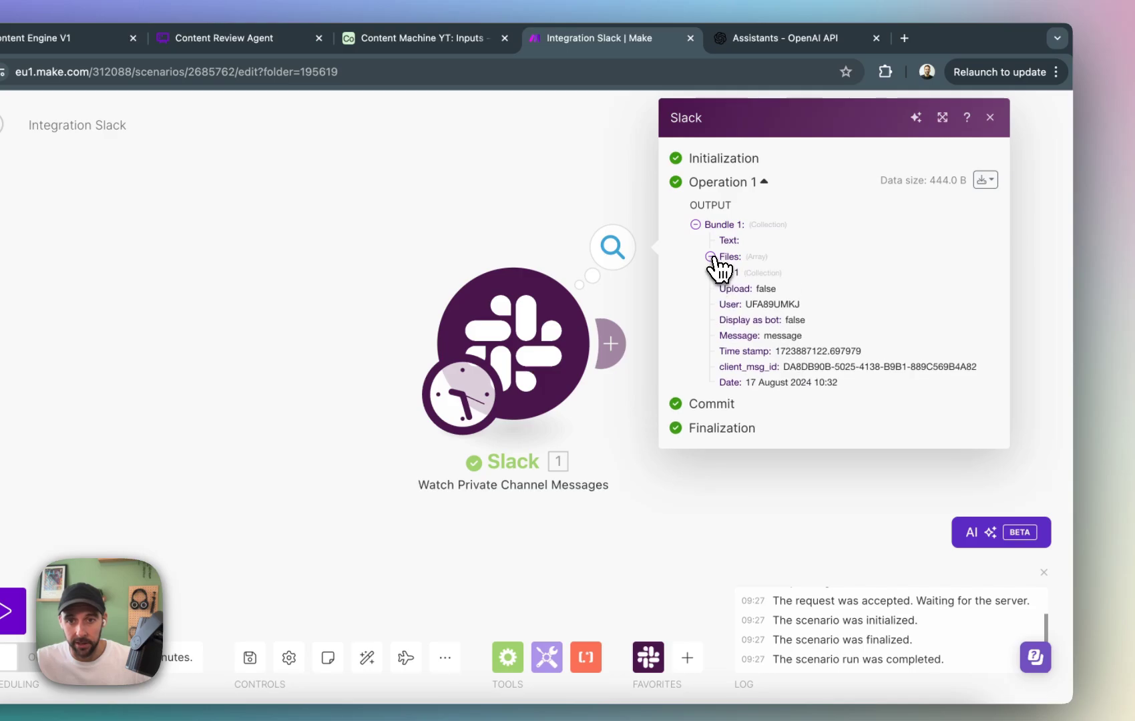
left_click(724, 273)
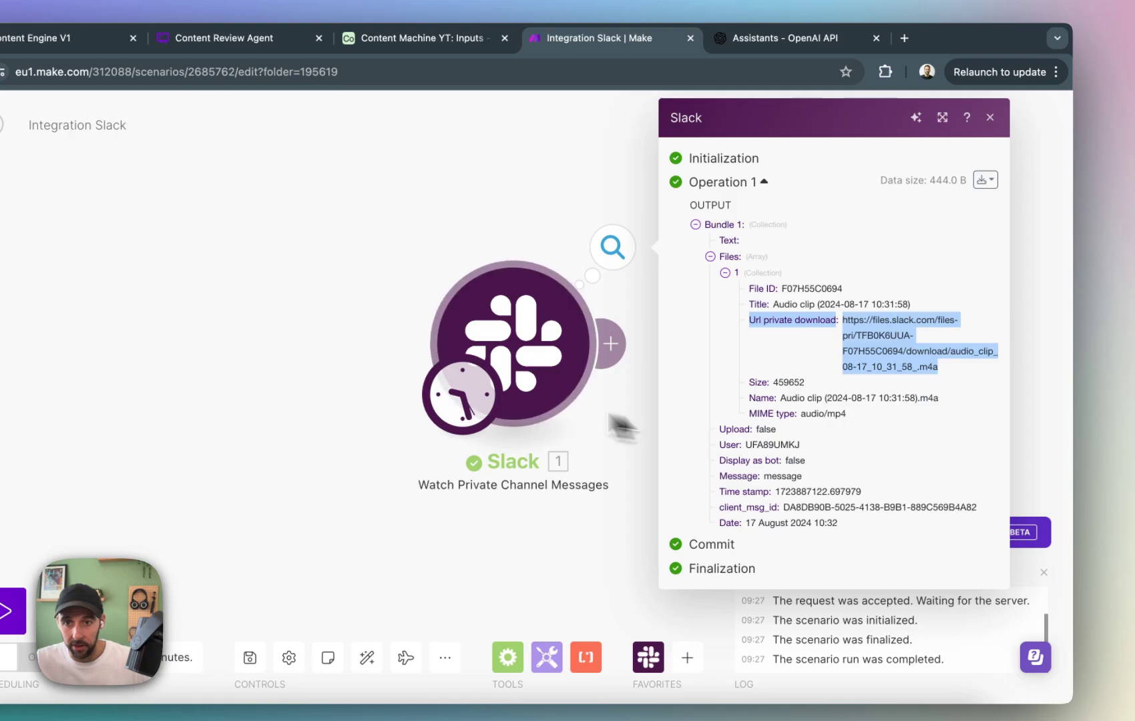
left_click(345, 292)
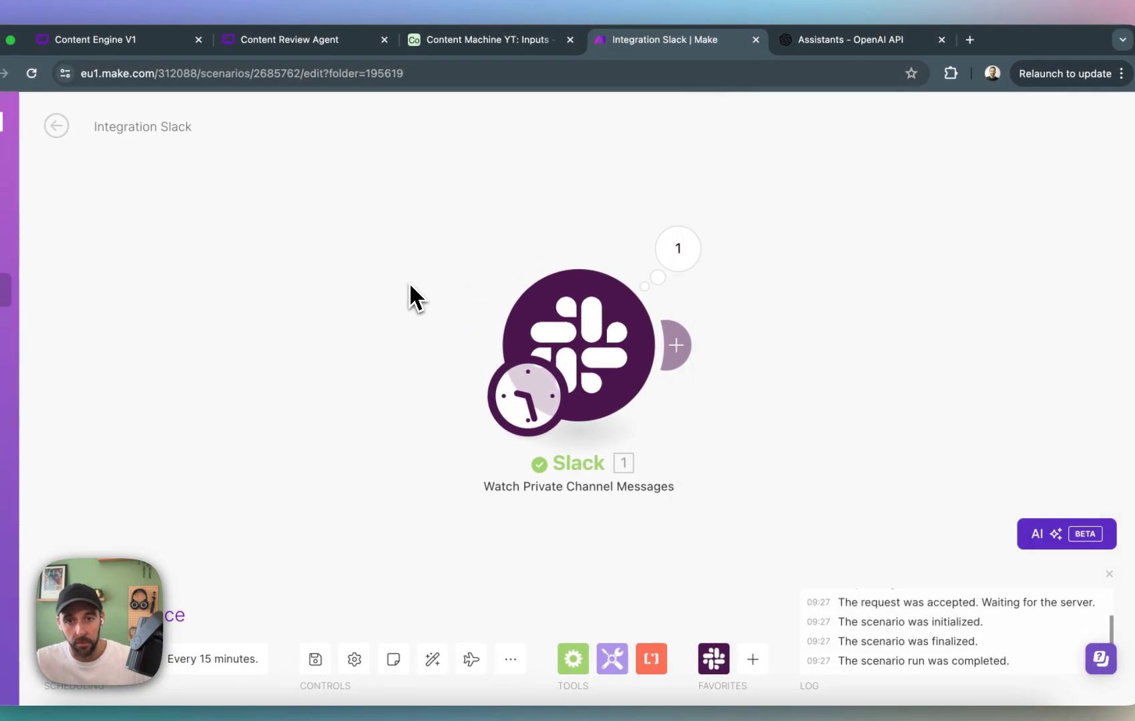
Add a Slack Download a File module after the Watch Private Channel Messages trigger.
left_click(678, 344)
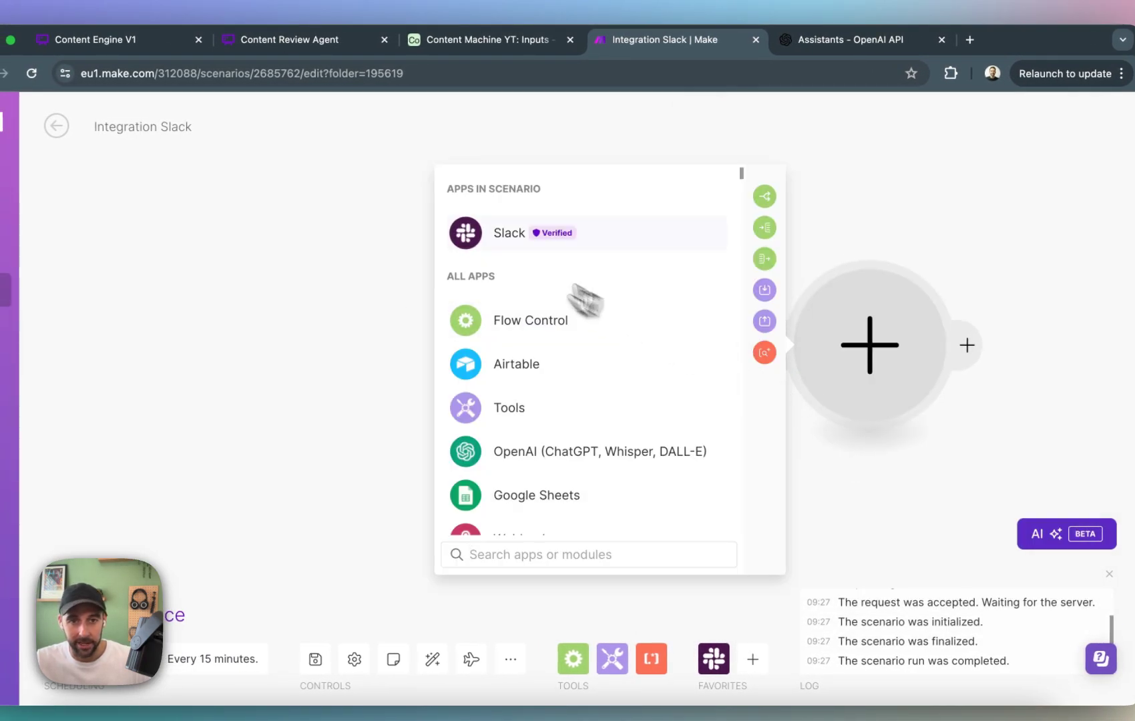
left_click(518, 241)
scroll(601, 374, "down", 6)
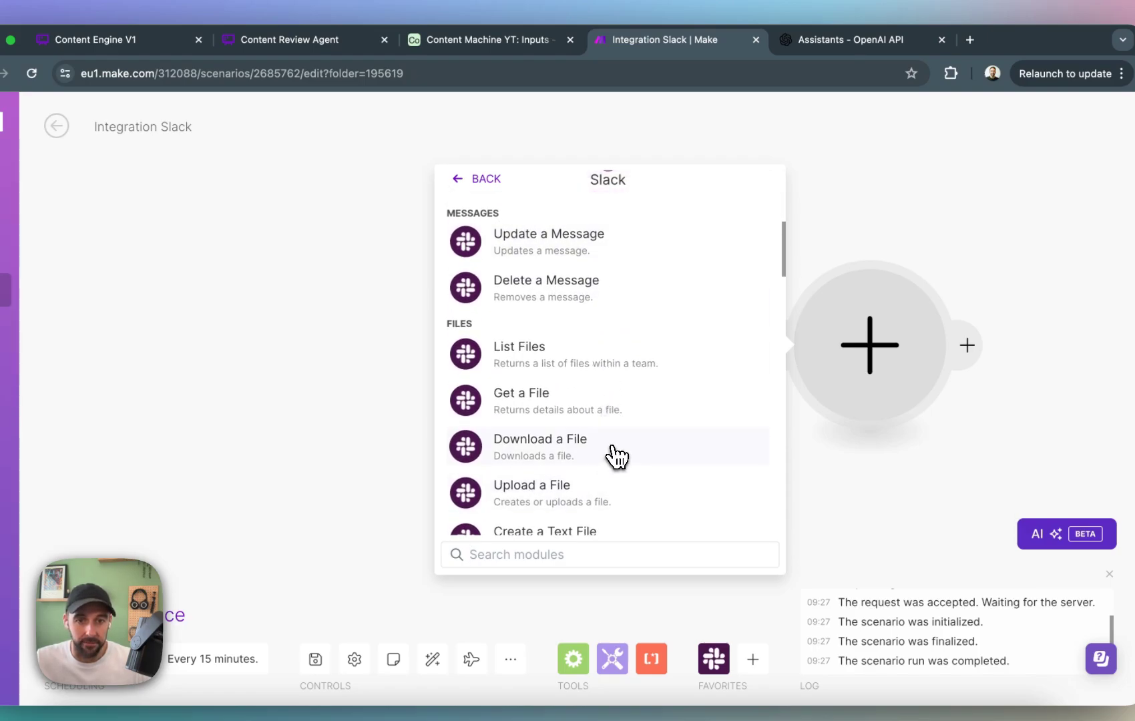
left_click(616, 457)
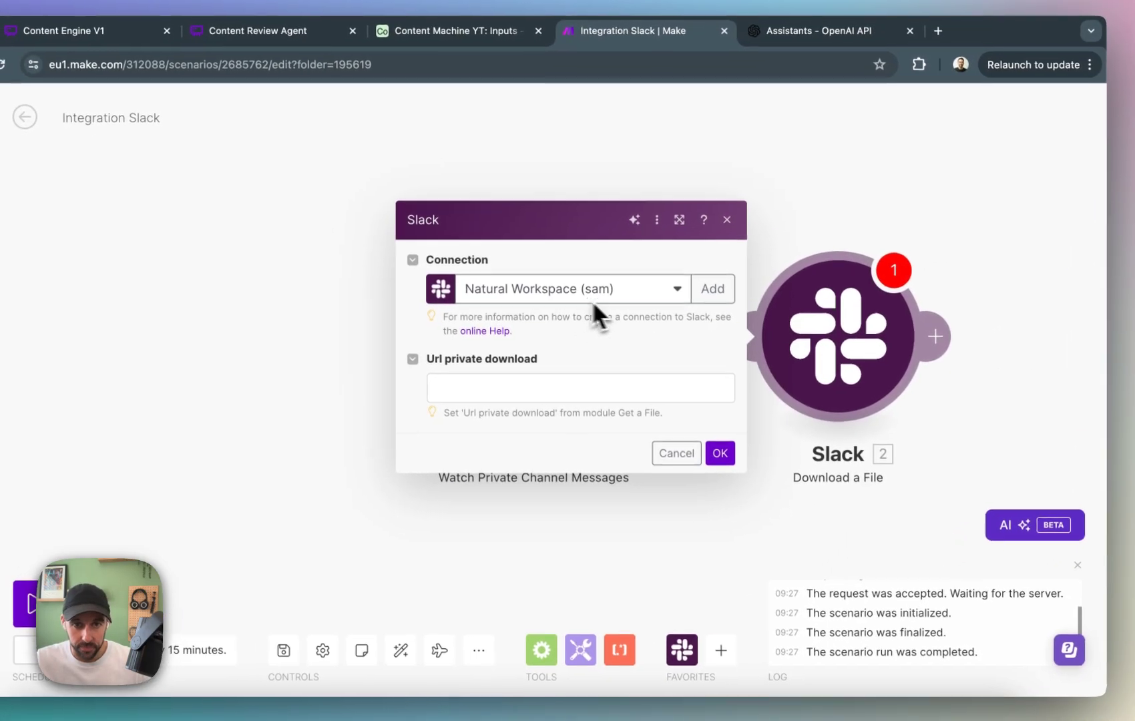
Map the download module's Url private download field to the trigger's Files[] Url private download and save the module.
left_click(553, 387)
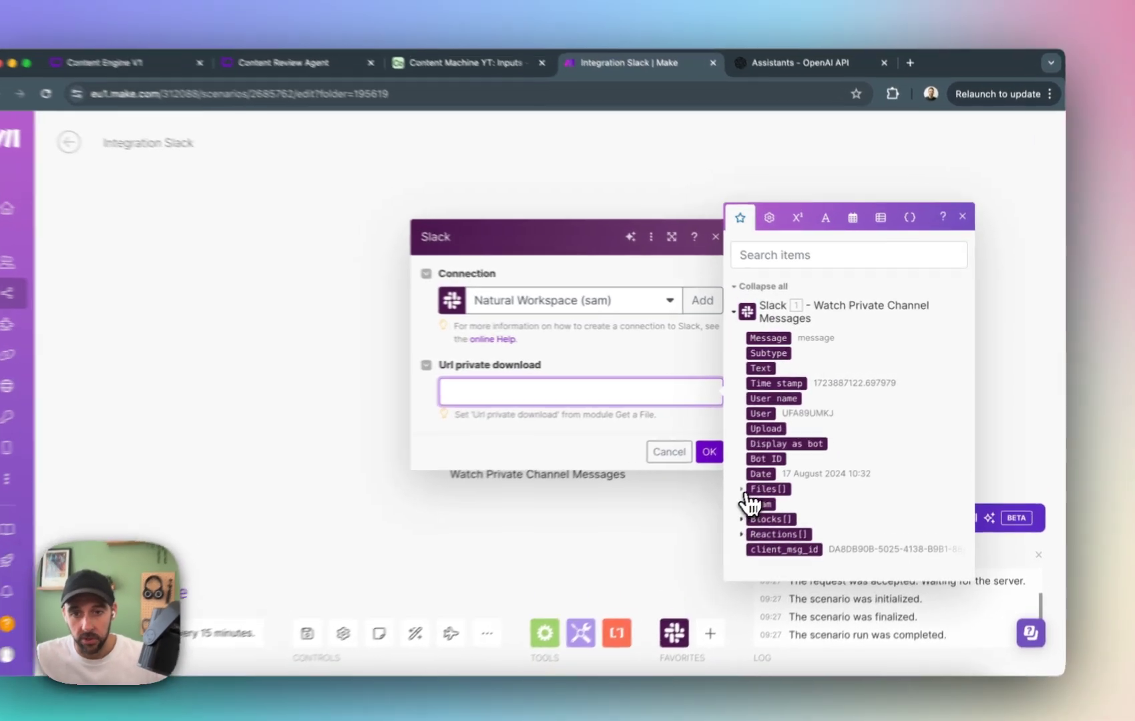
left_click(774, 476)
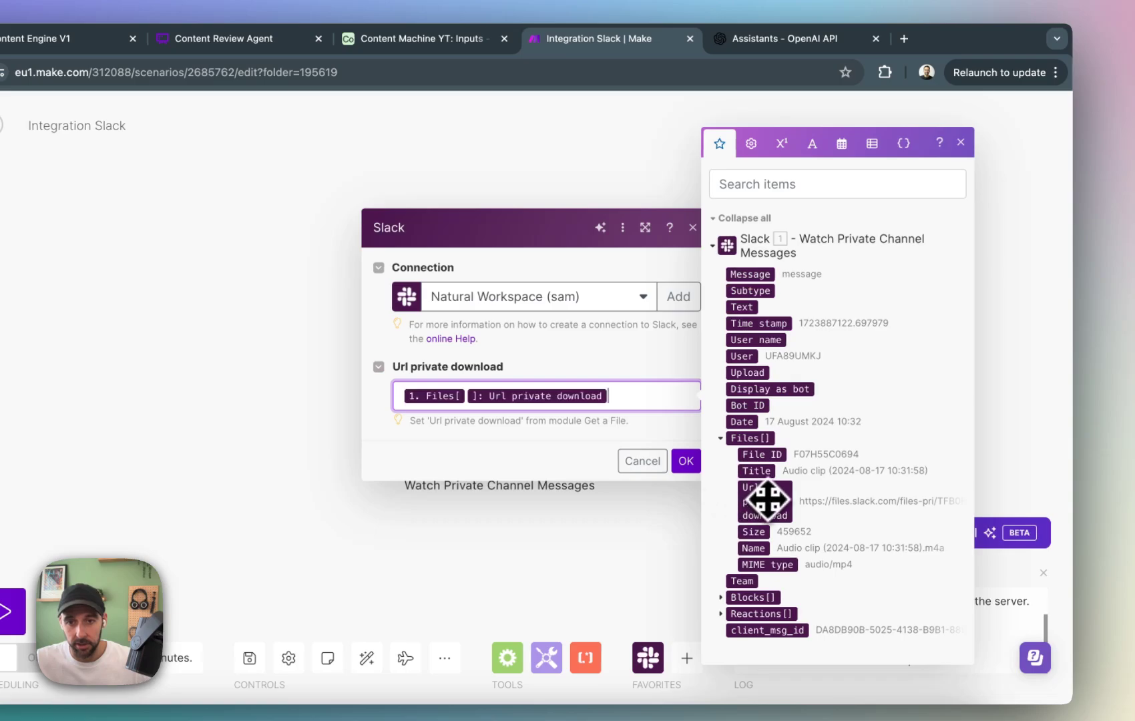
left_click(687, 463)
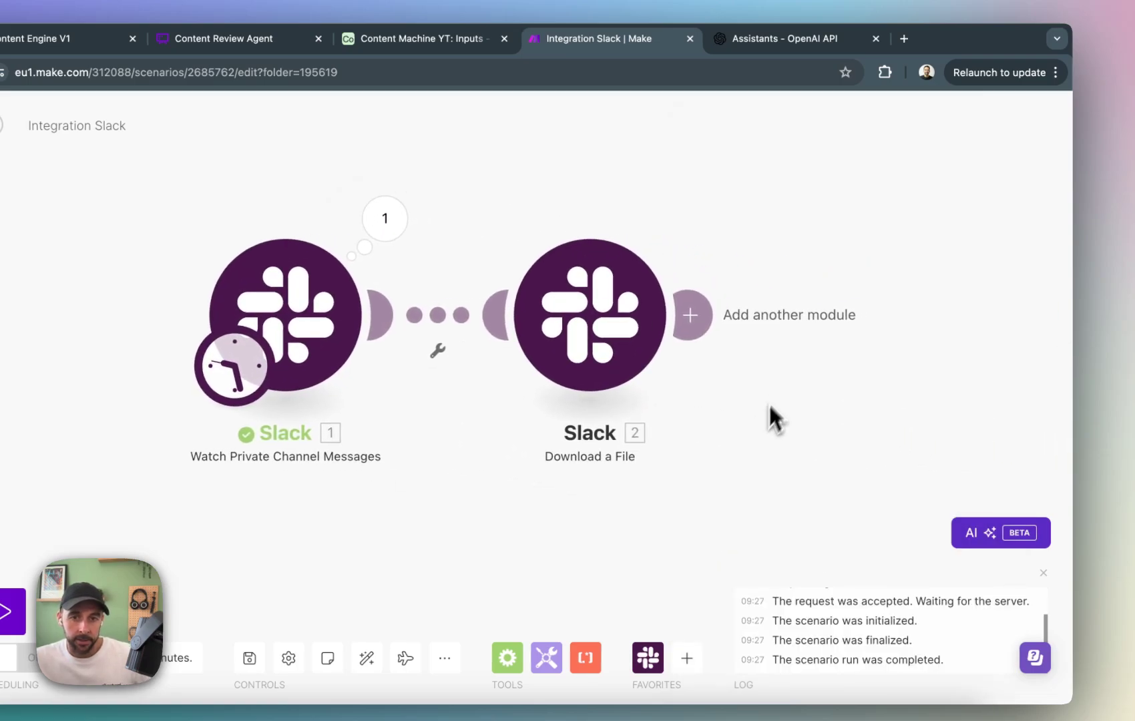
Set the Slack trigger's starting point manually to the first listed message in the private channel.
right_click(625, 317)
left_click(603, 203)
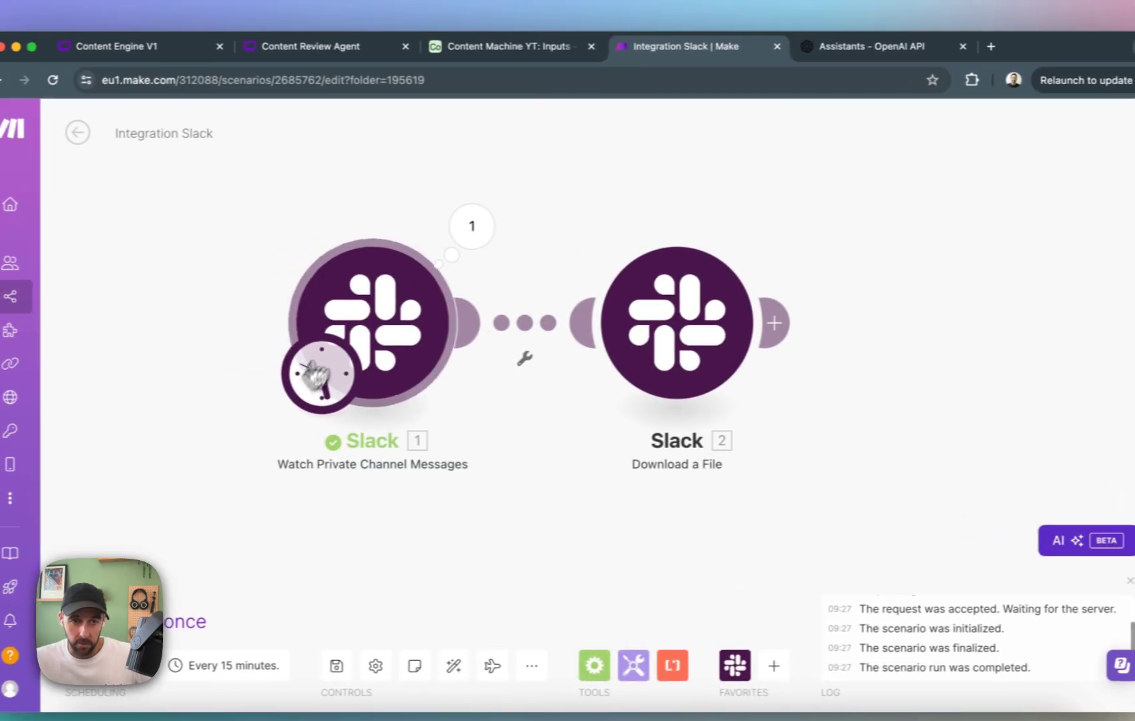
right_click(257, 311)
left_click(437, 384)
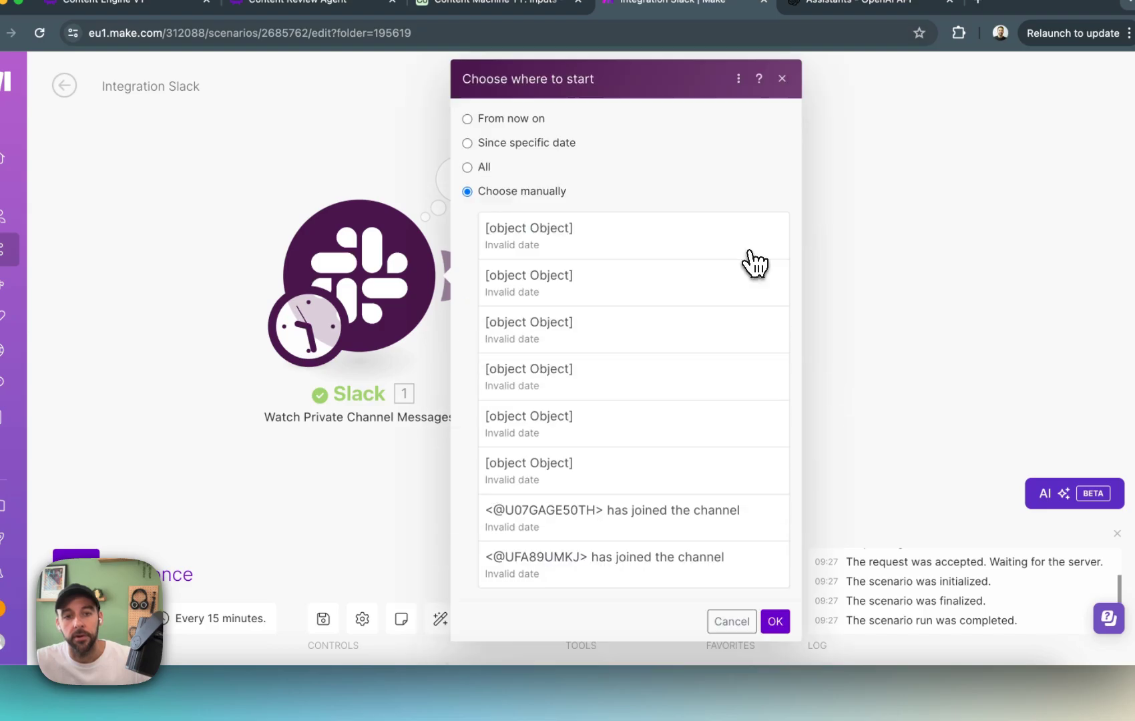
left_click(638, 256)
left_click(776, 621)
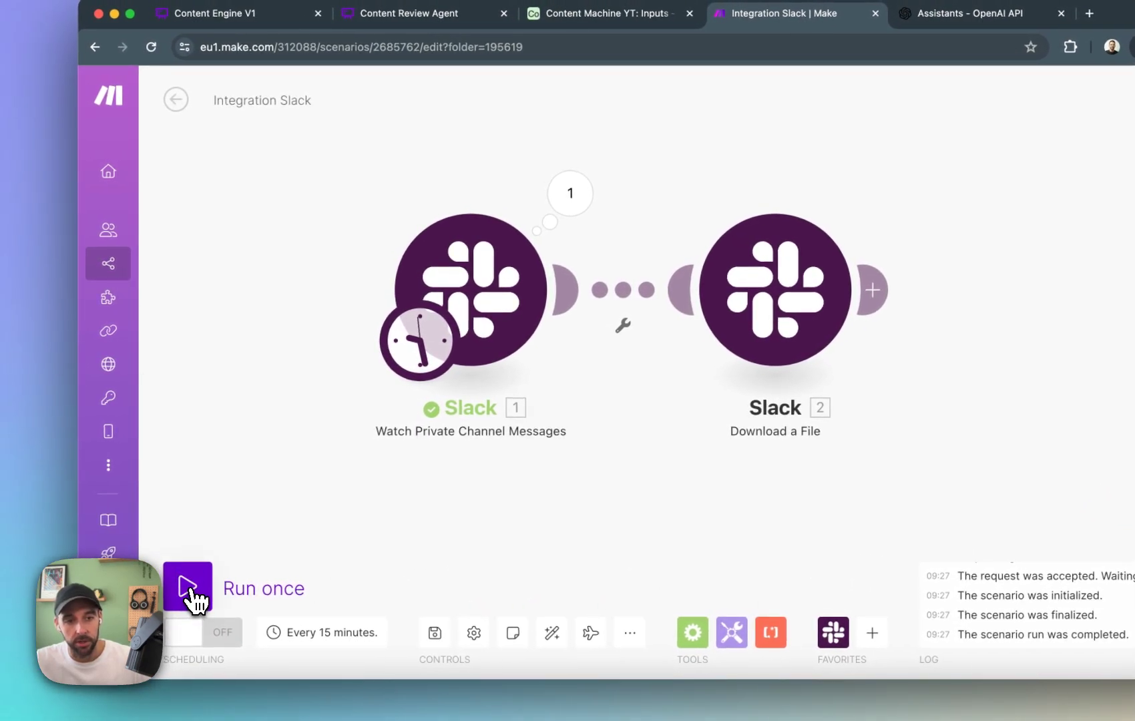
Run the scenario once and examine the Download a File module's output bundle, including its data and file name.
left_click(192, 588)
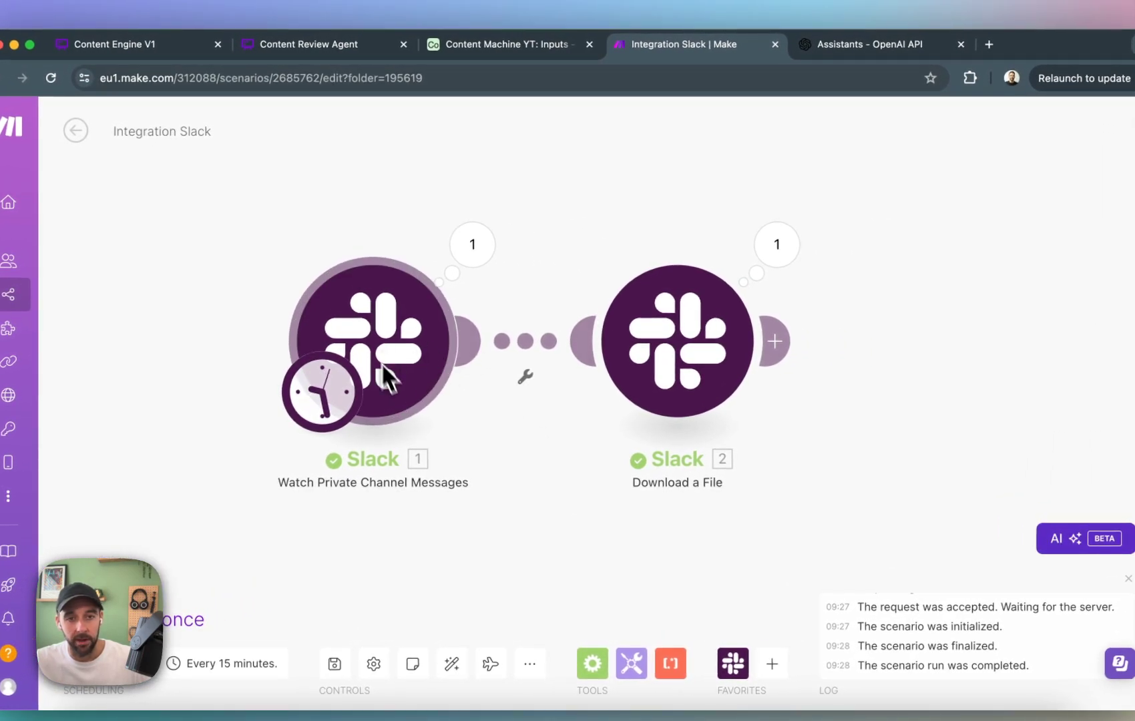
left_click(780, 246)
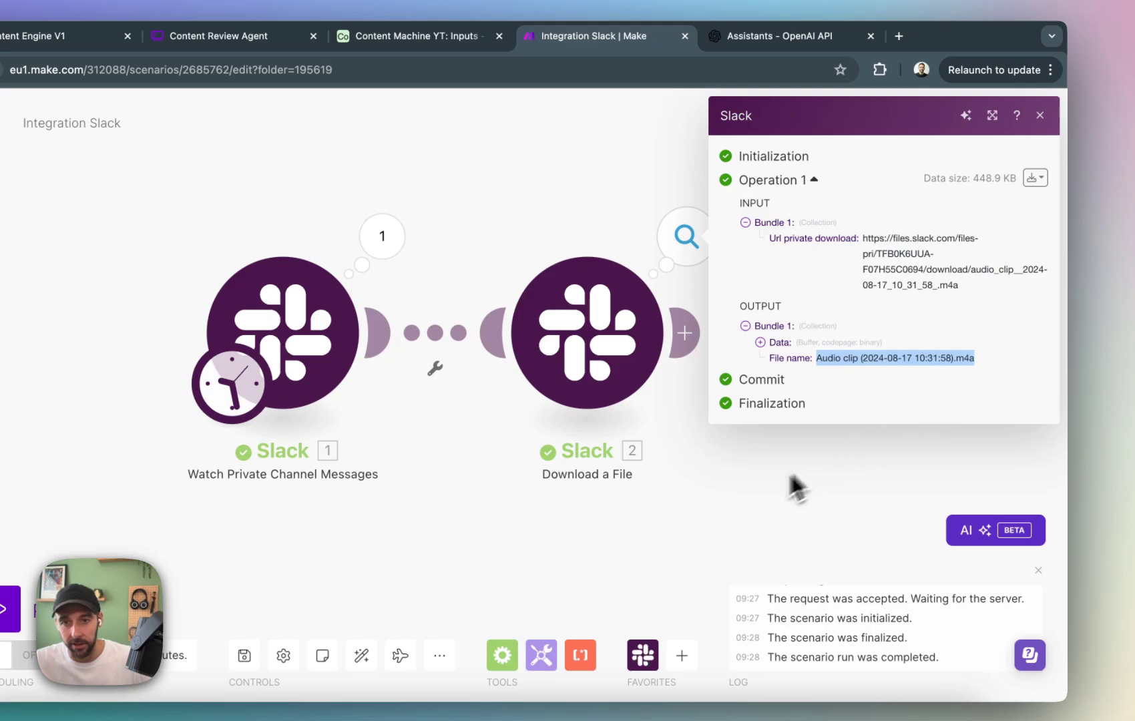
left_click(760, 342)
left_click(760, 342)
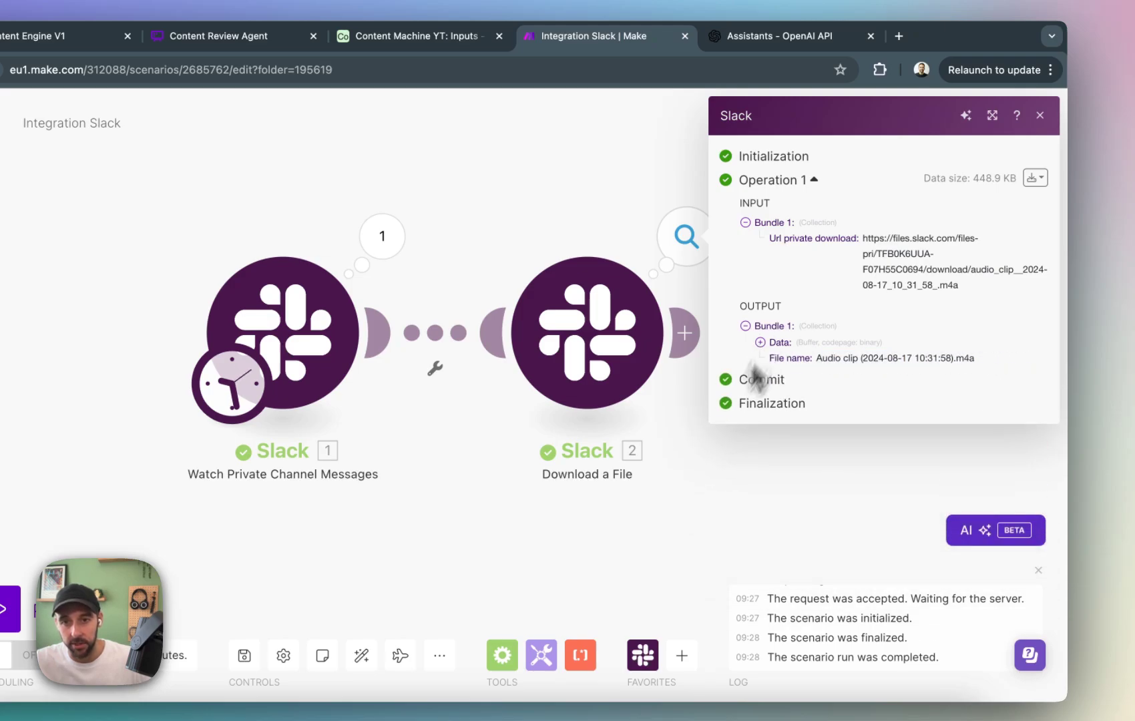
left_click(721, 494)
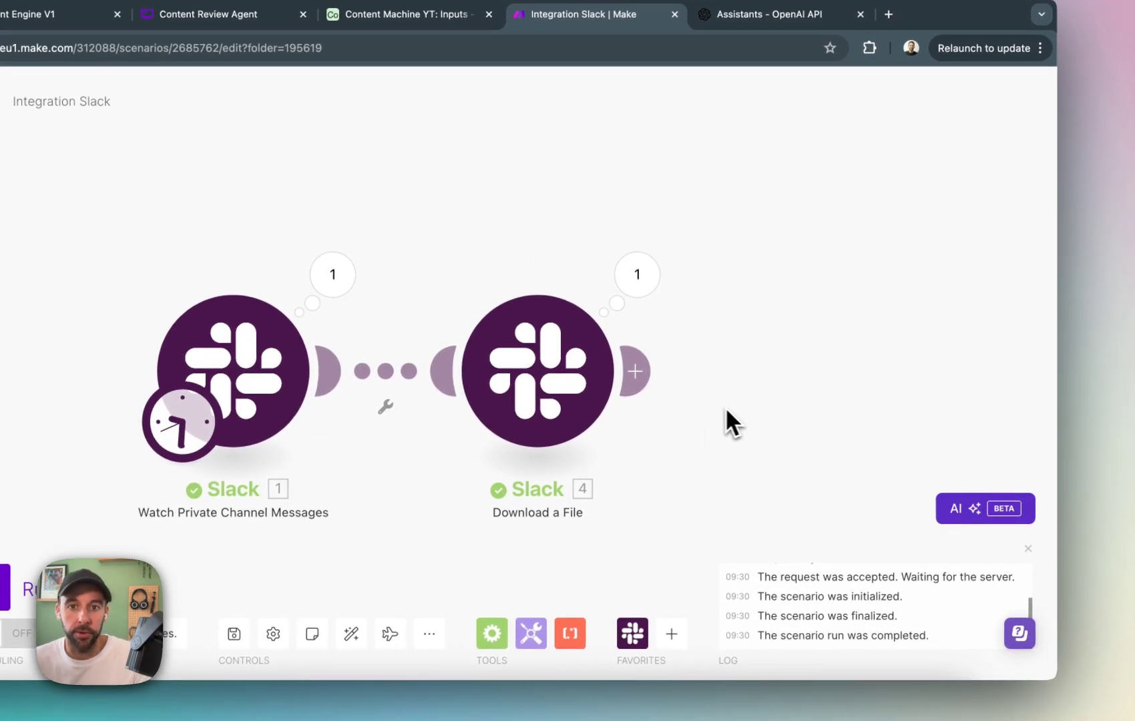
Add an OpenAI Create a Transcription (Whisper) module after the Slack Download a File module.
left_click(635, 371)
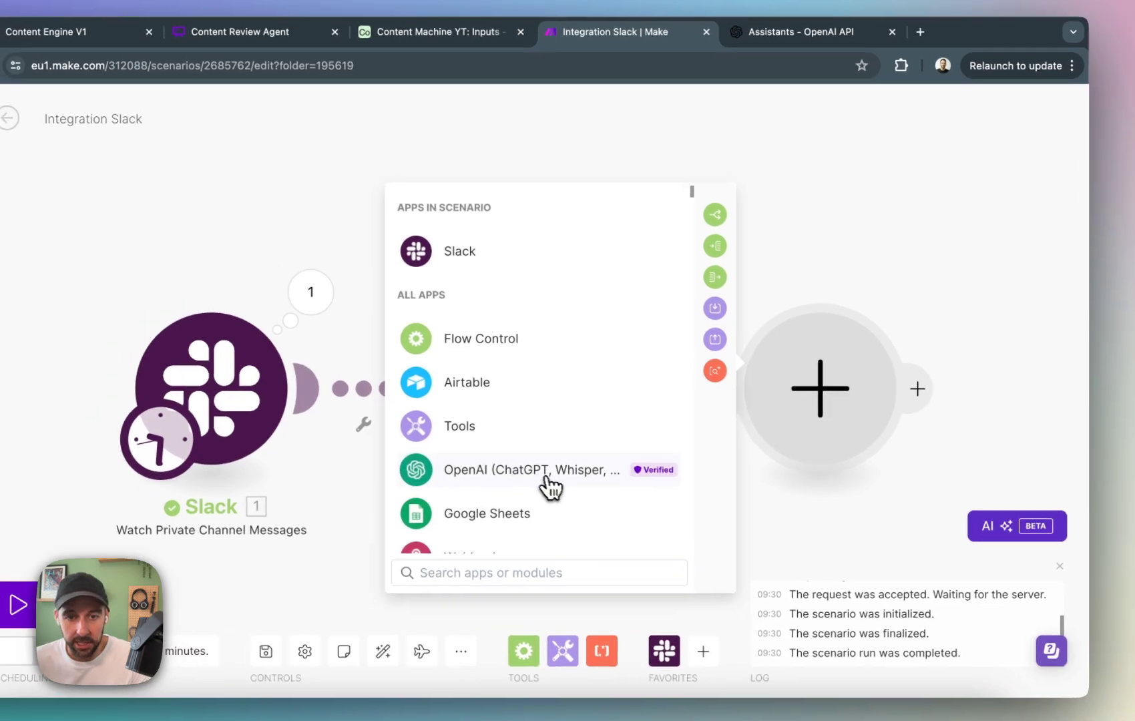
left_click(550, 484)
scroll(597, 401, "down", 5)
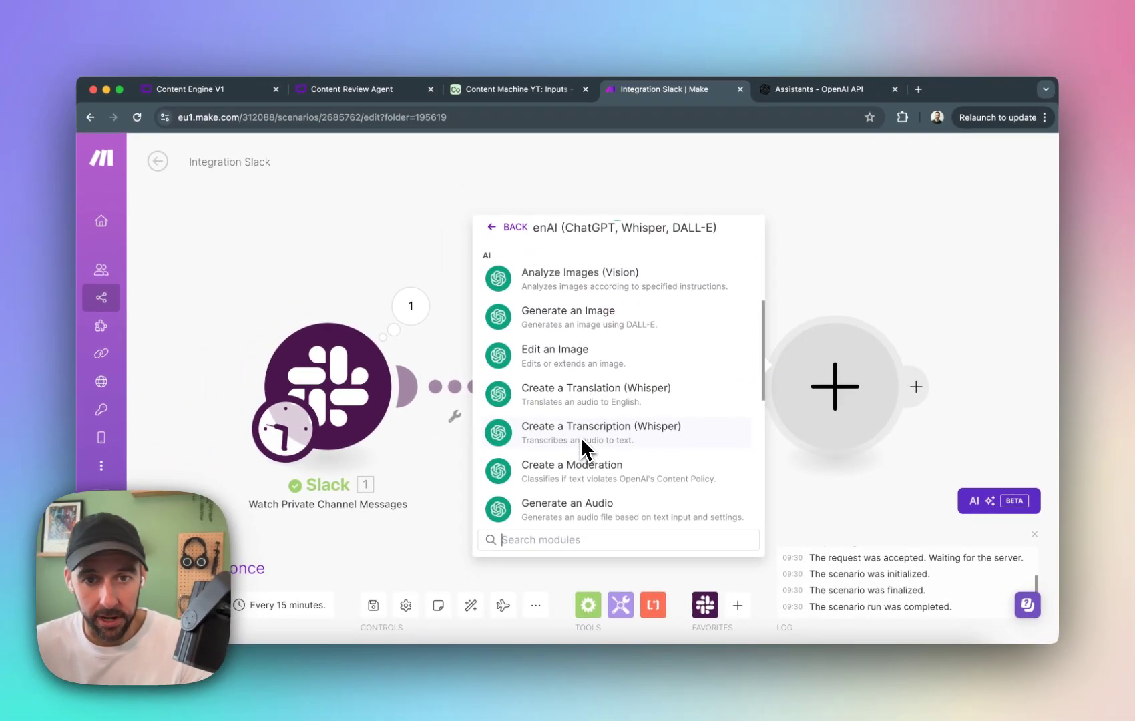
scroll(589, 430, "up", 5)
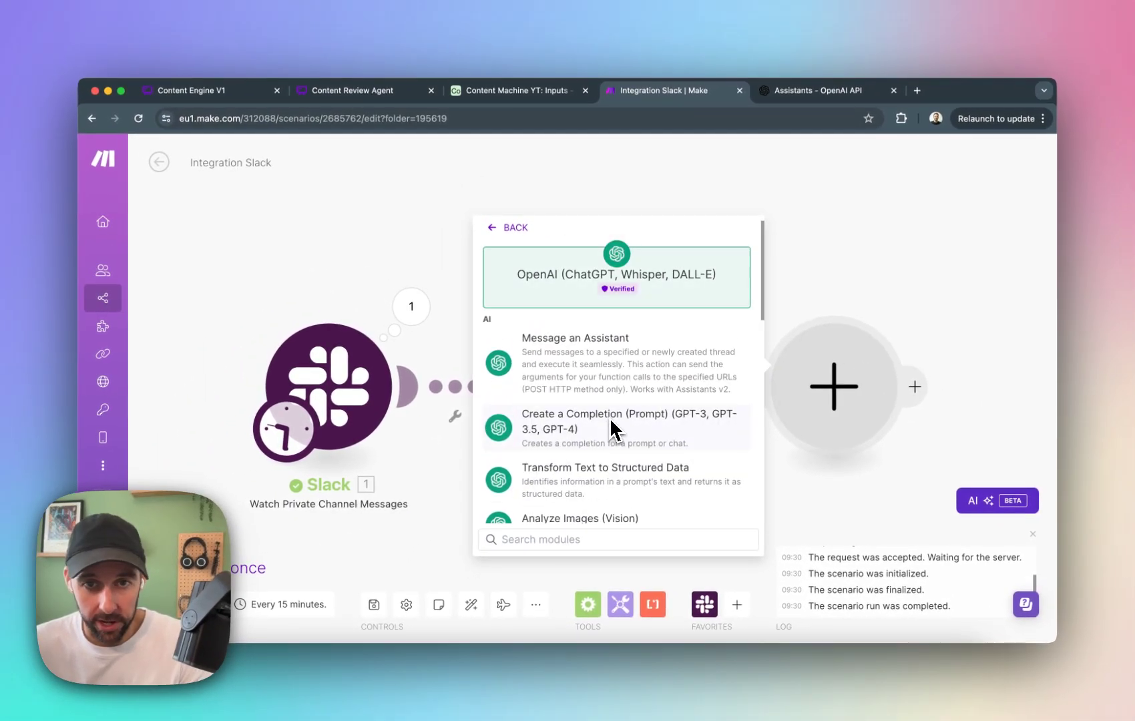
scroll(633, 438, "down", 5)
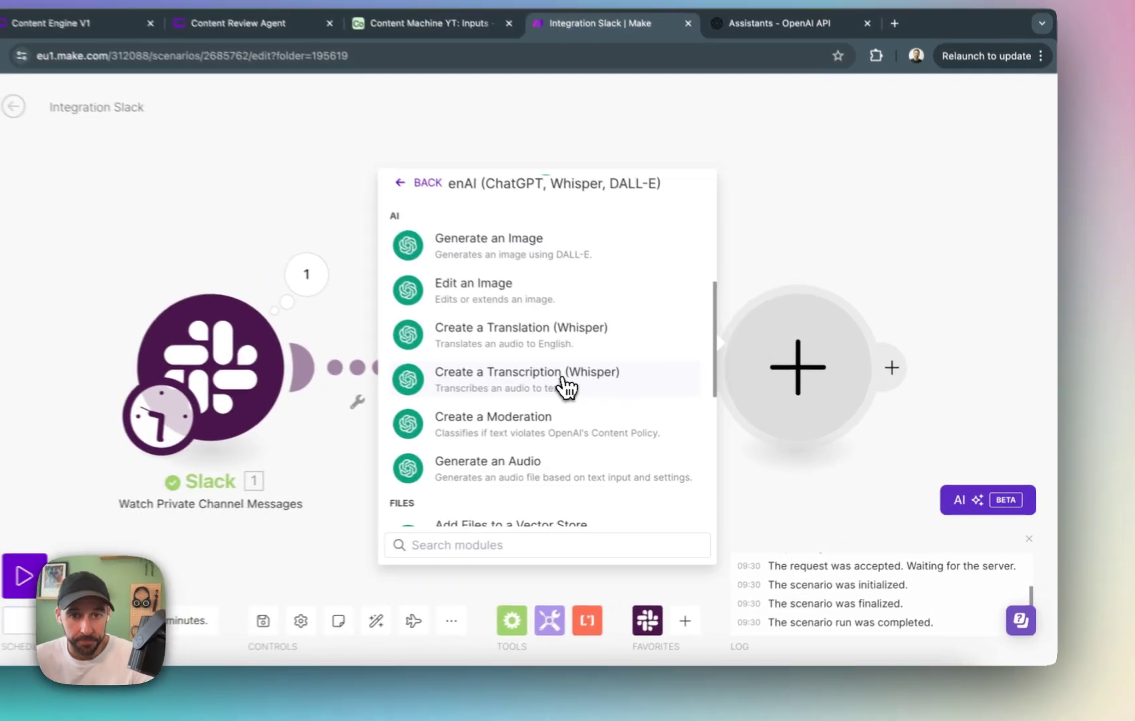
left_click(634, 404)
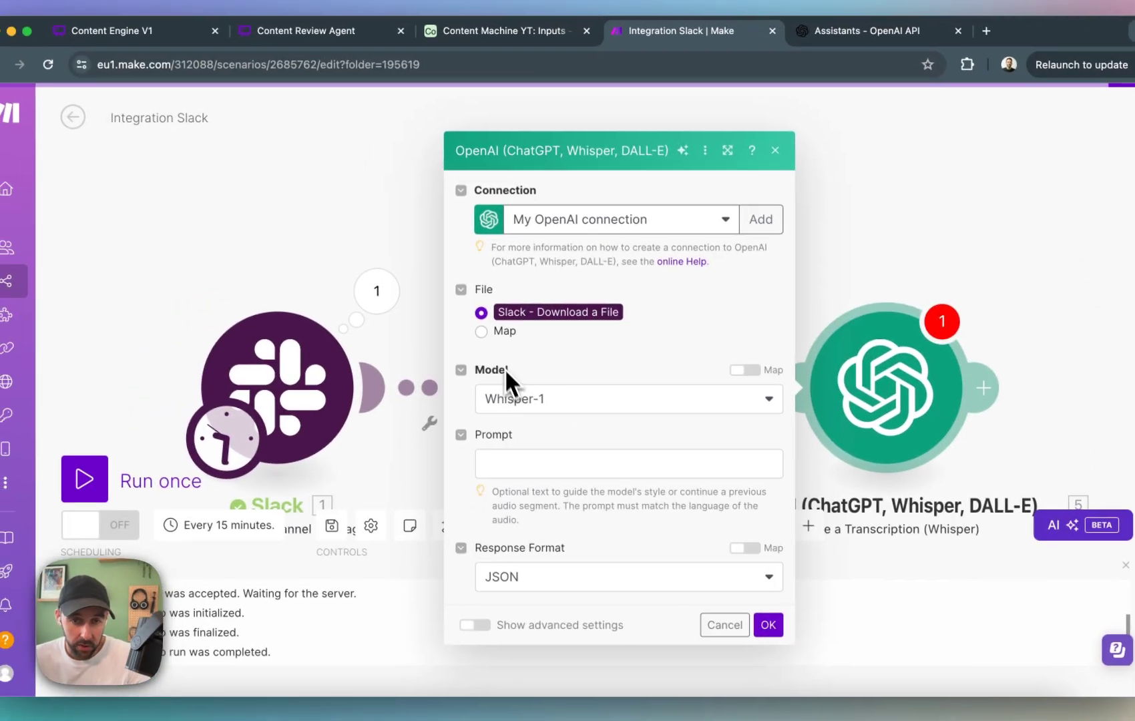
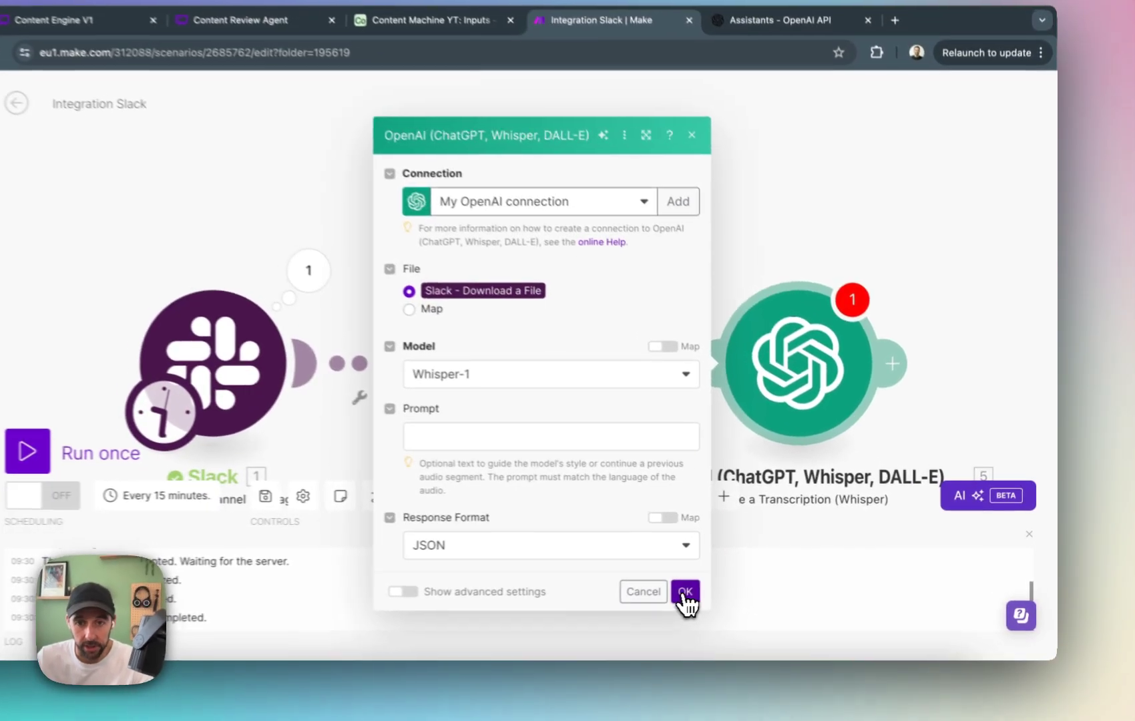
Save the transcription module with the downloaded Slack file and Whisper-1, and set the Slack trigger's manual starting point to the second listed message.
left_click(737, 584)
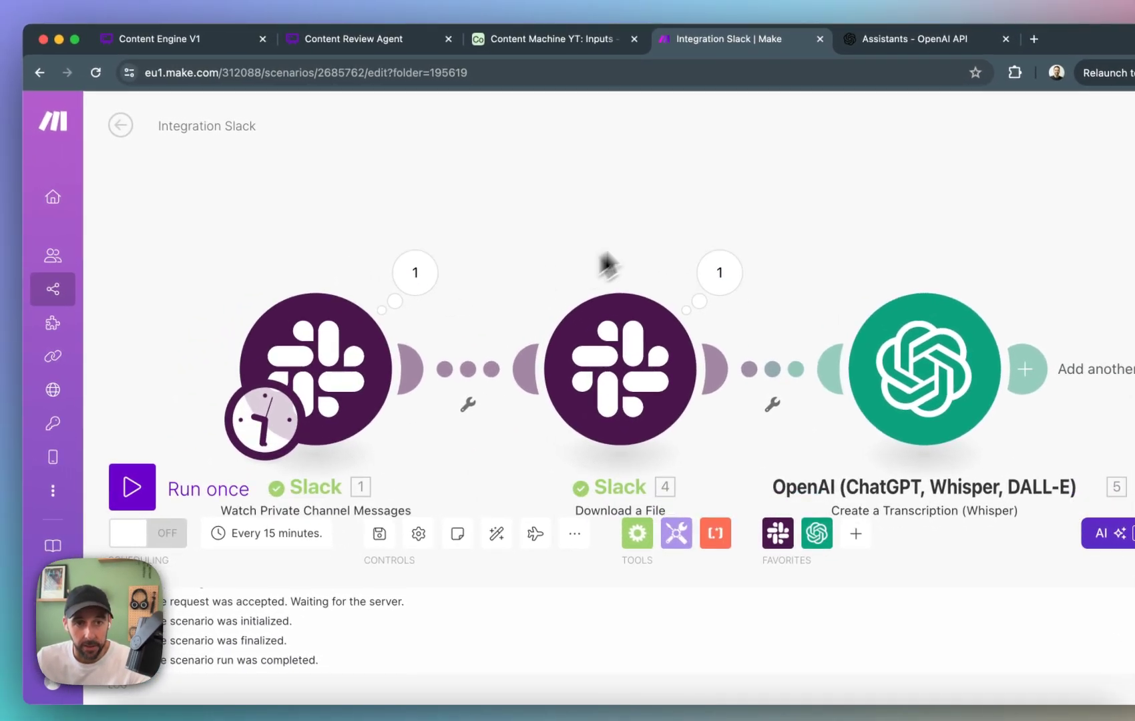
right_click(325, 339)
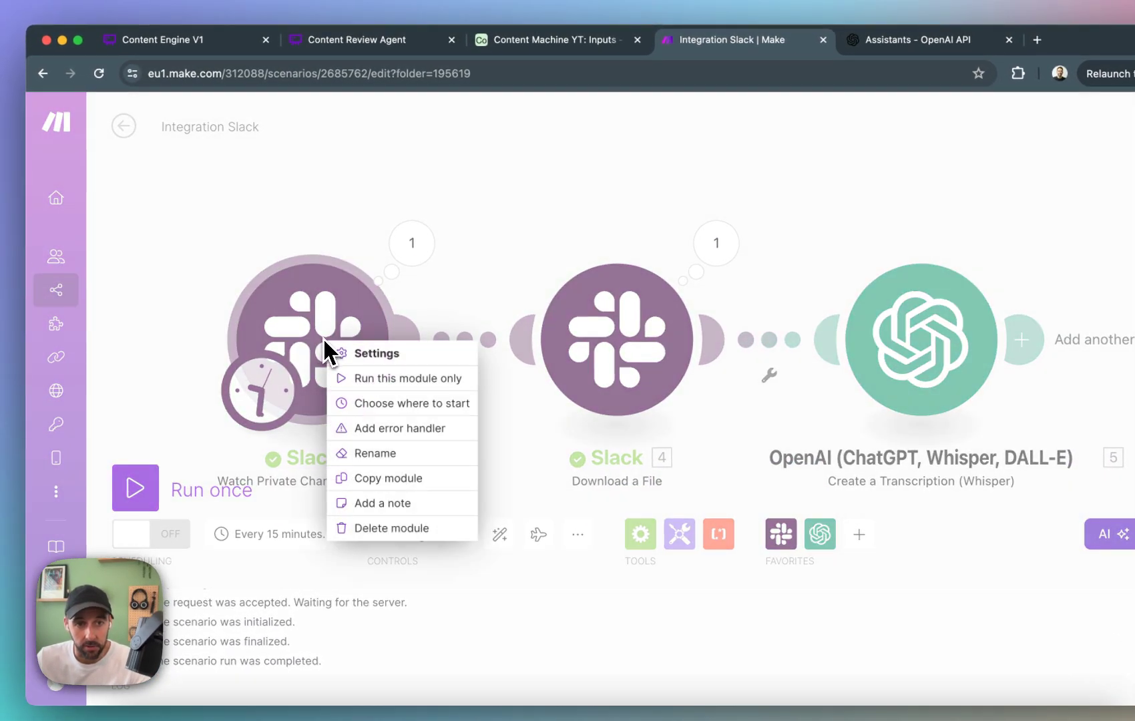
left_click(440, 404)
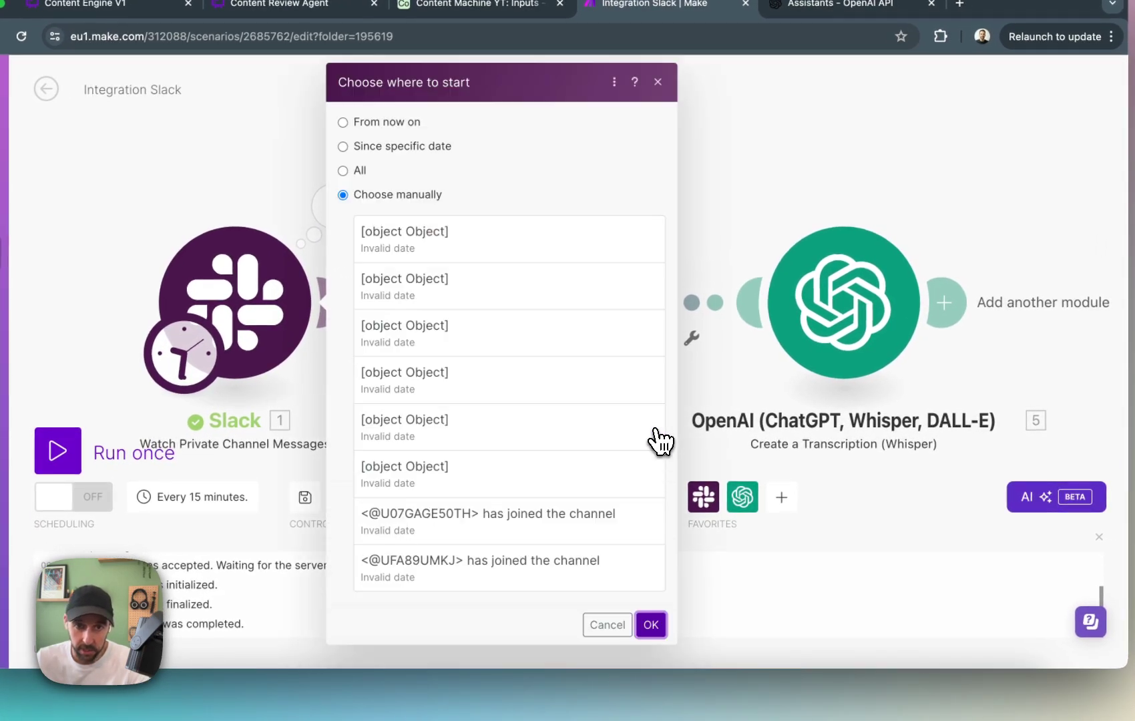
left_click(554, 260)
left_click(553, 292)
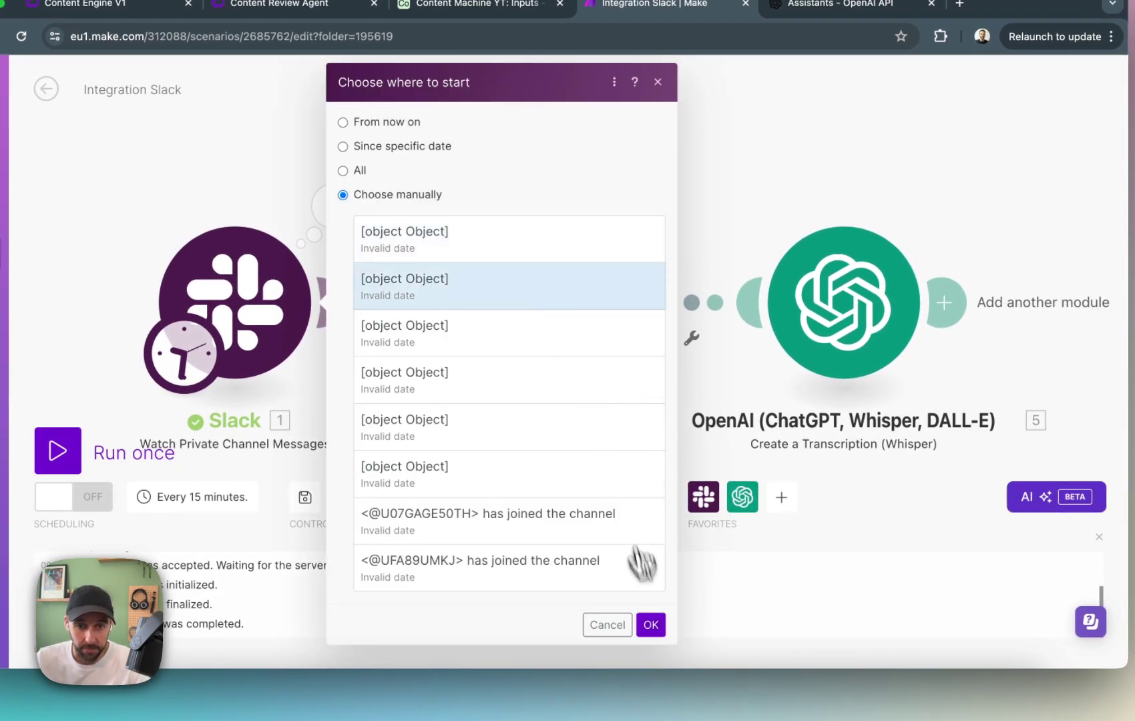
left_click(651, 624)
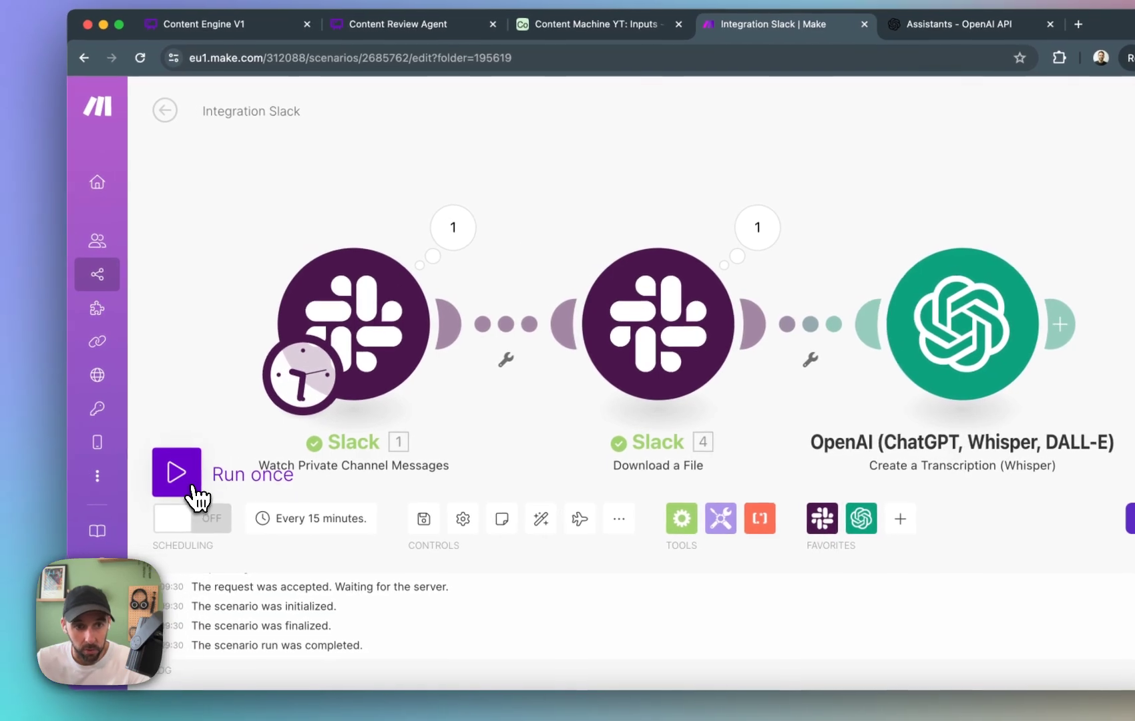
Run the scenario once and expand the transcription module's output bundle down to its Text value.
left_click(193, 491)
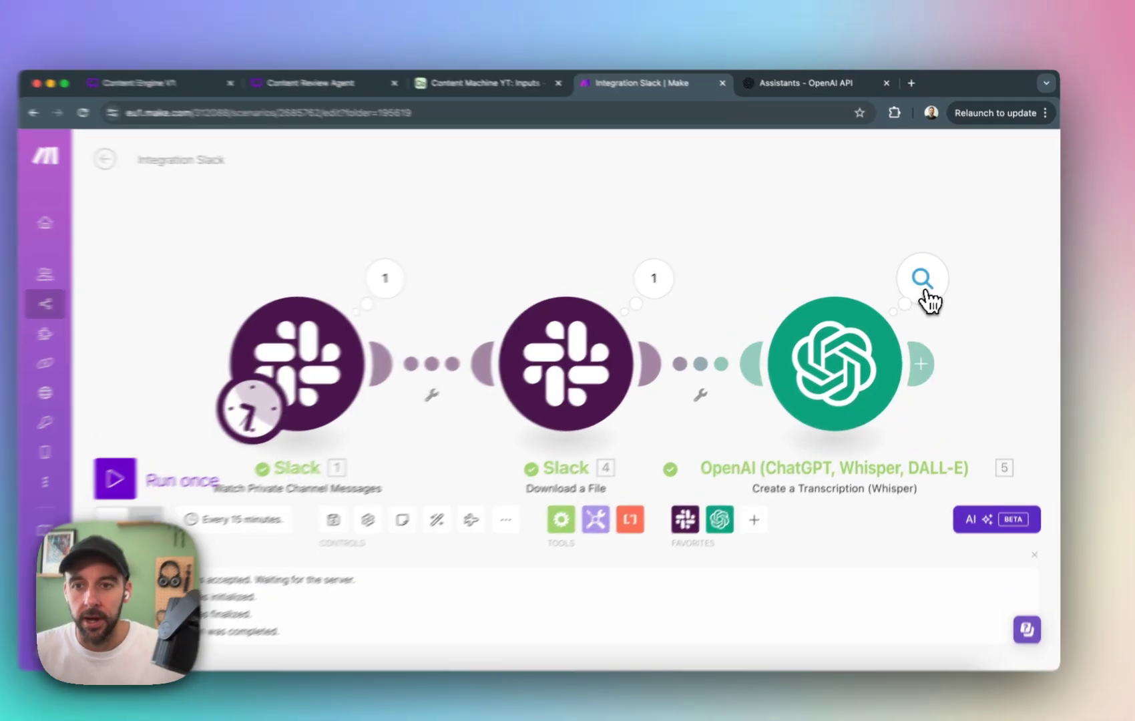
left_click(943, 280)
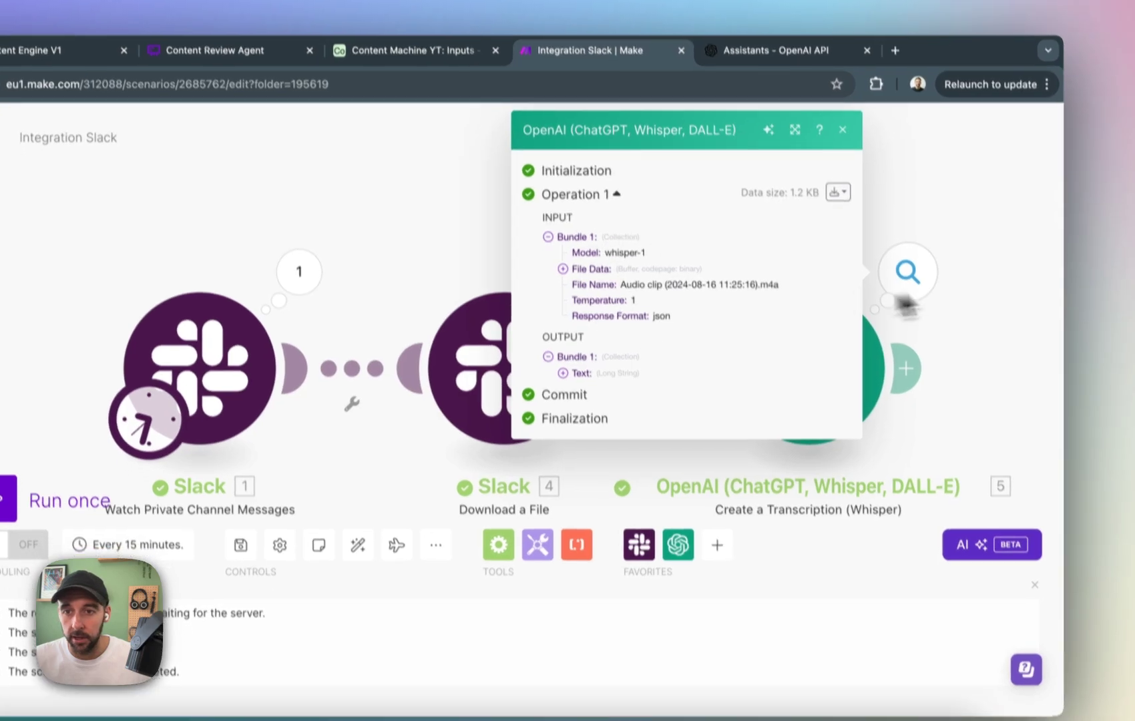
left_click(927, 295)
left_click(927, 293)
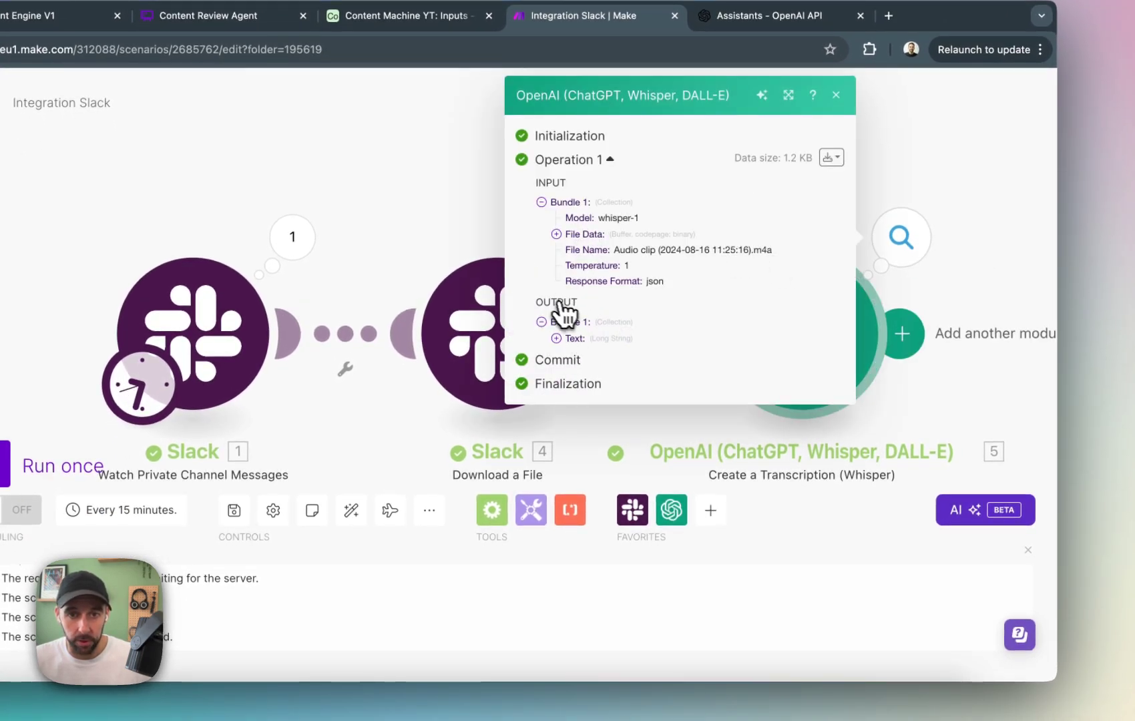
left_click(557, 339)
scroll(774, 453, "down", 2)
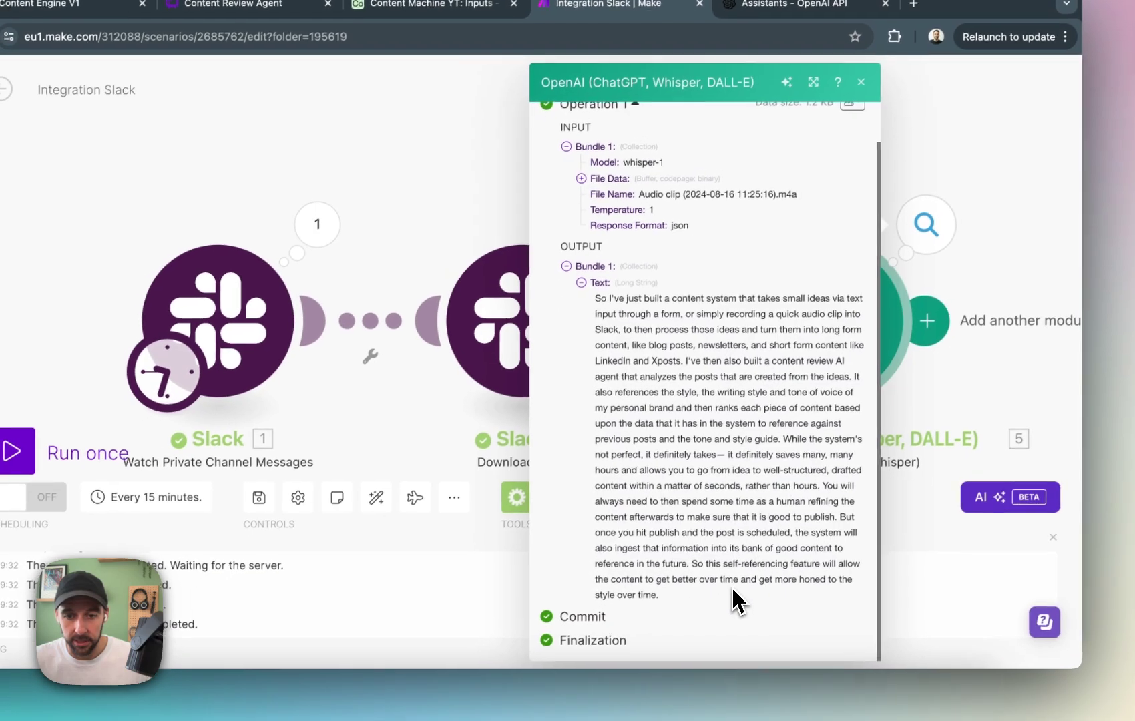
Read through the transcribed text of the Slack audio clip in the OpenAI output, and close the output details.
left_click_drag(732, 587, 542, 304)
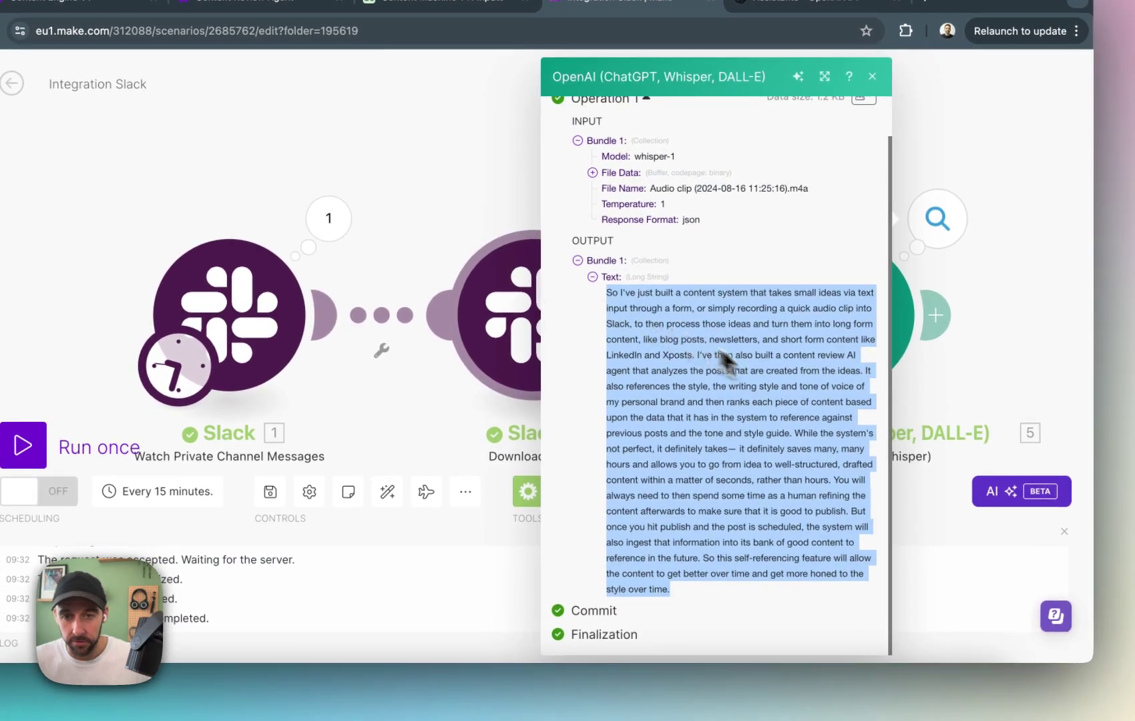
left_click(699, 323)
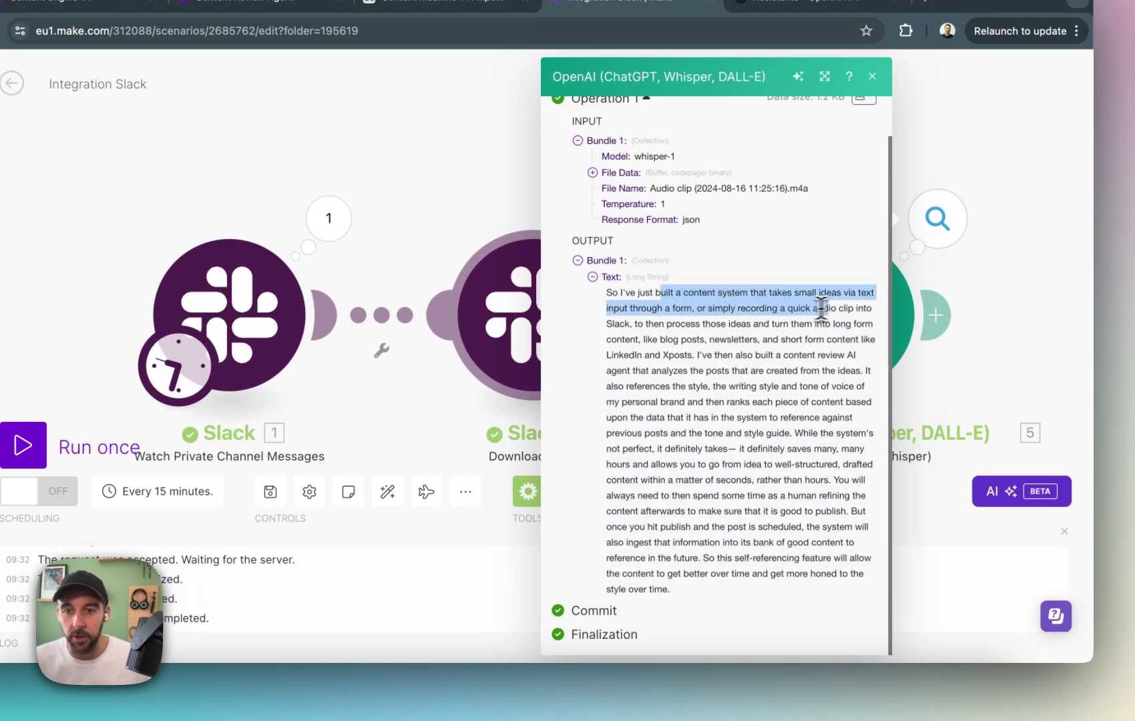
left_click_drag(723, 326, 802, 320)
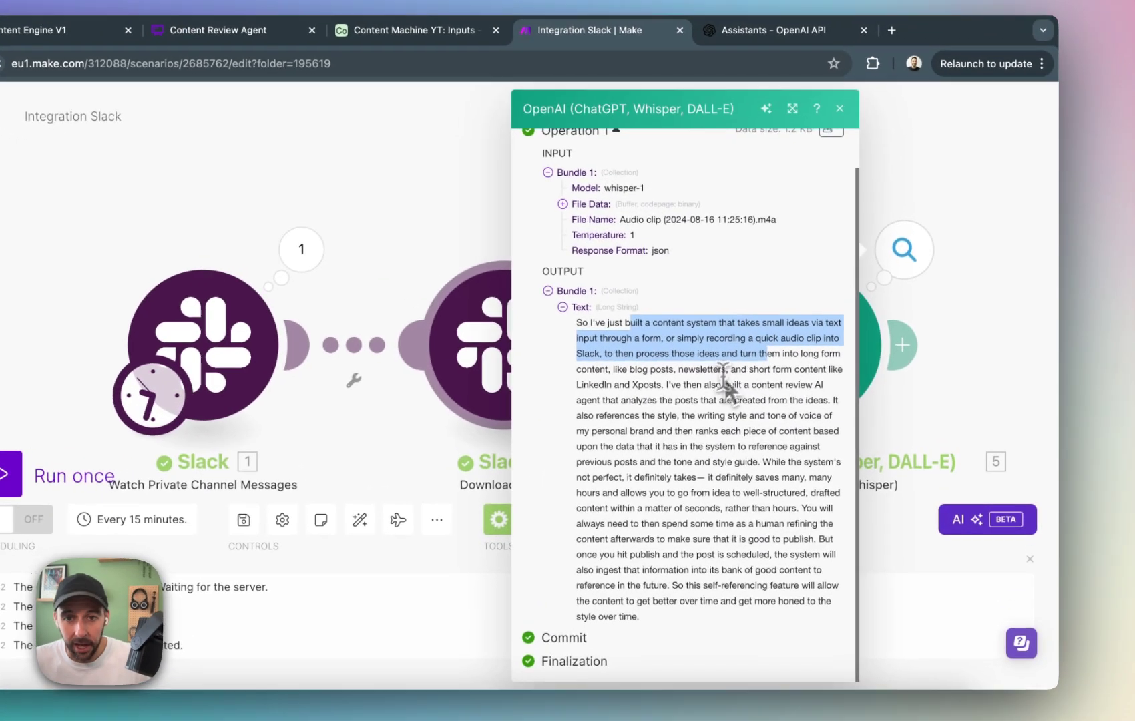
left_click(761, 362)
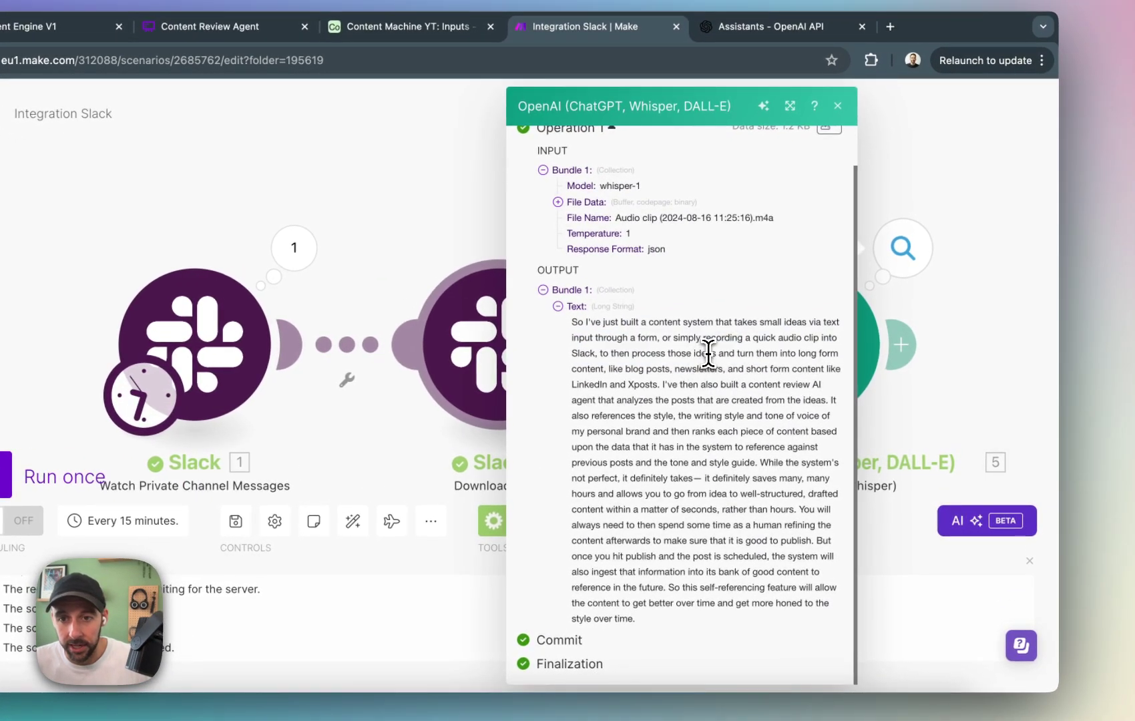
left_click_drag(709, 353, 756, 376)
left_click_drag(725, 463, 747, 494)
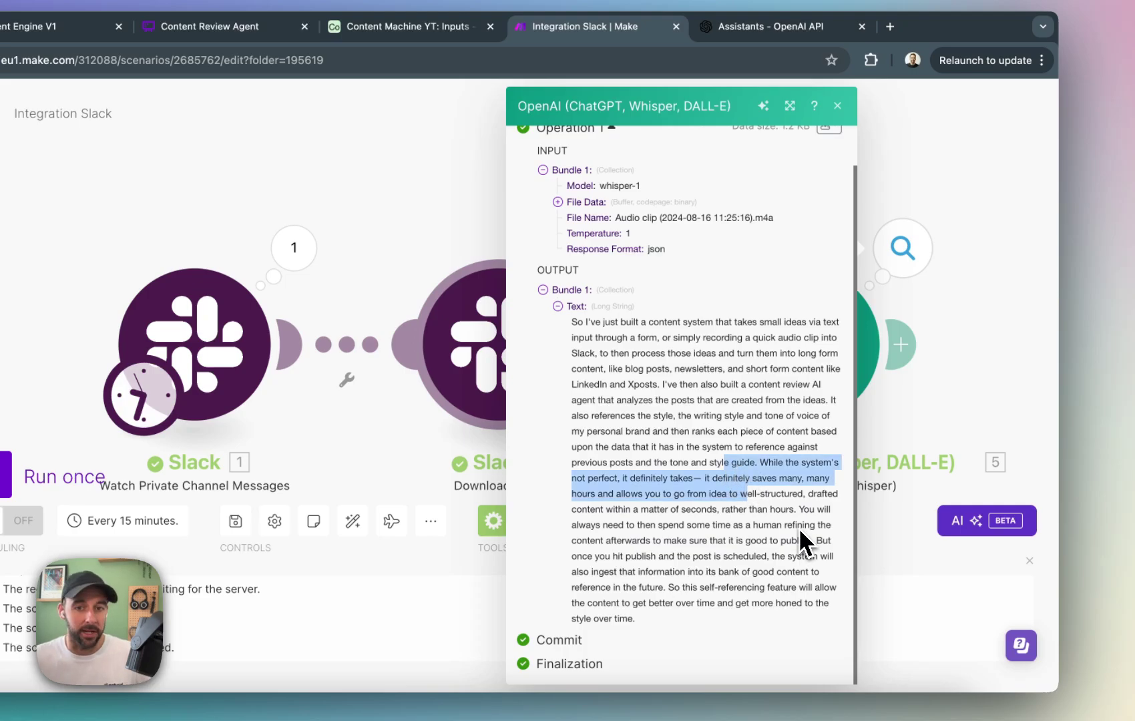
left_click(717, 422)
left_click(979, 381)
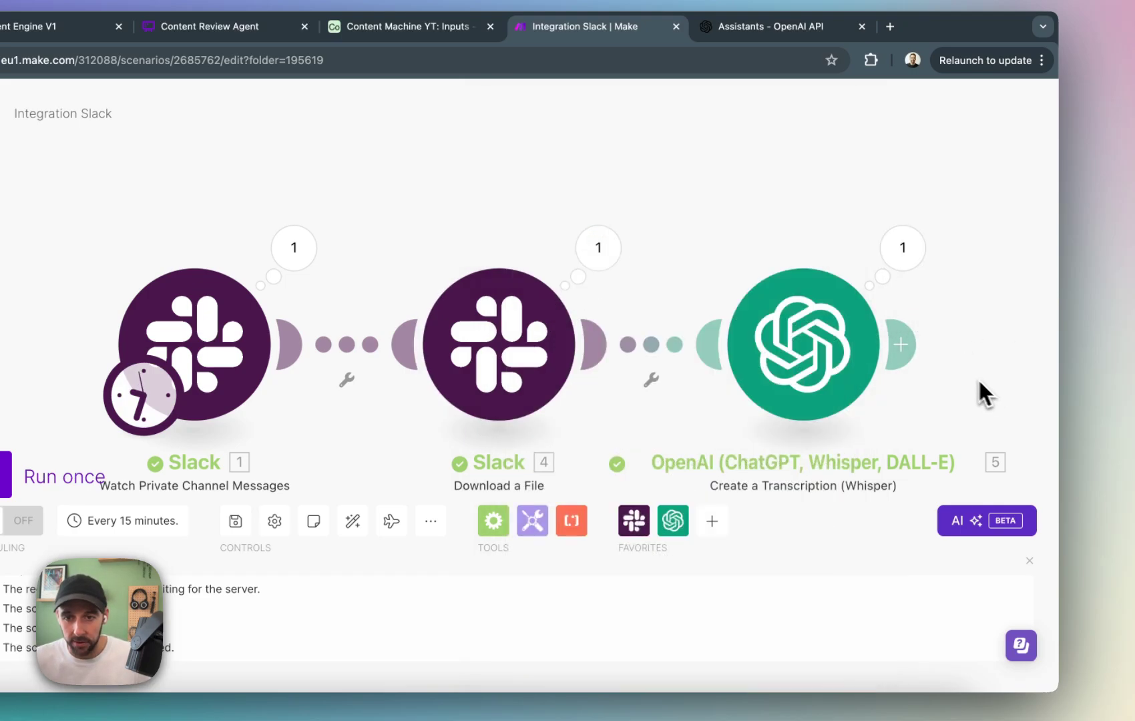
Add an Airtable Create a Record module after the transcription, using the Content Machine YT base and the Inputs table.
left_click_drag(997, 381, 762, 328)
left_click(692, 289)
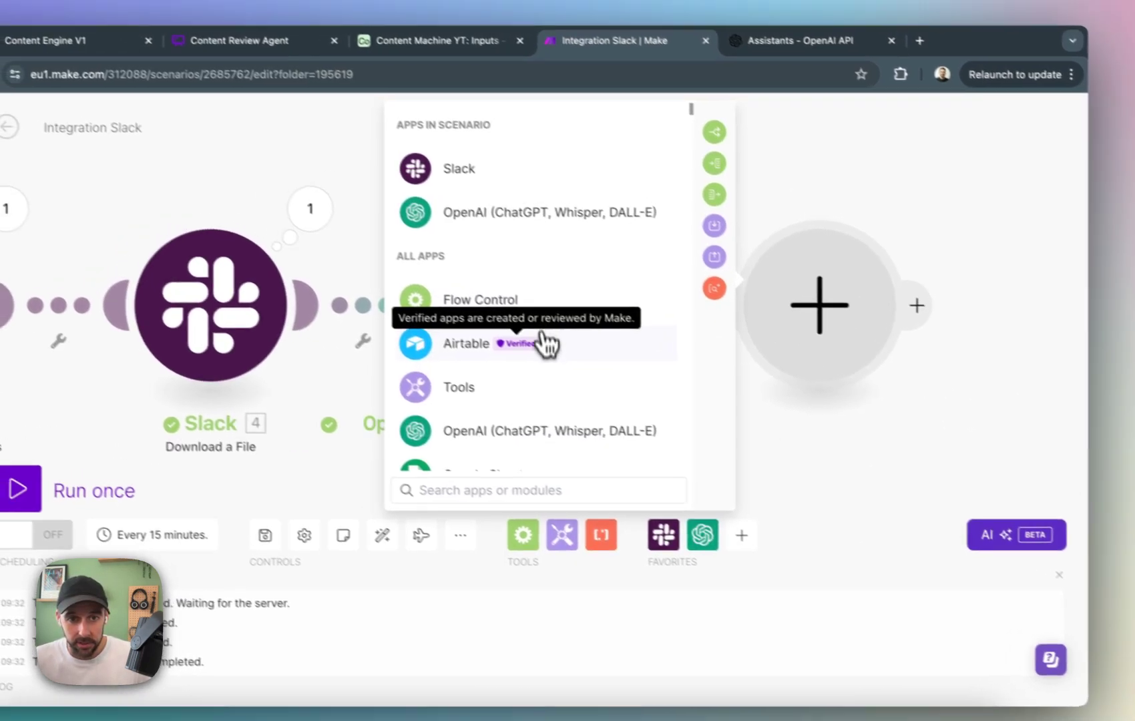
left_click(520, 329)
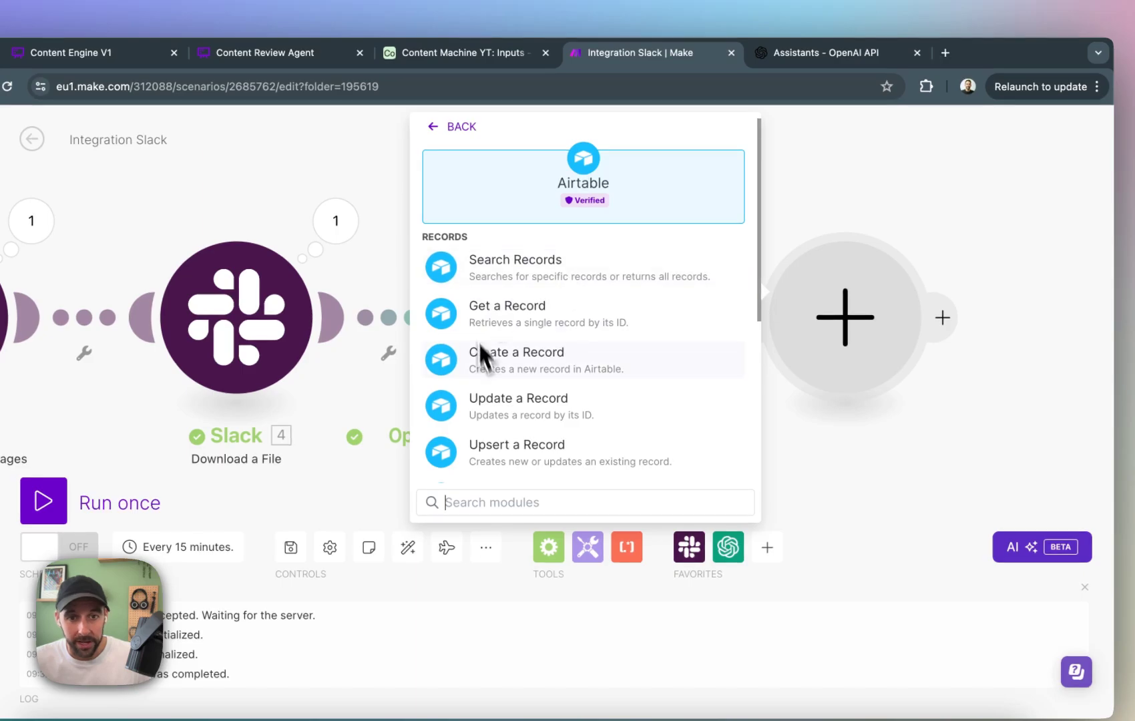
left_click(480, 374)
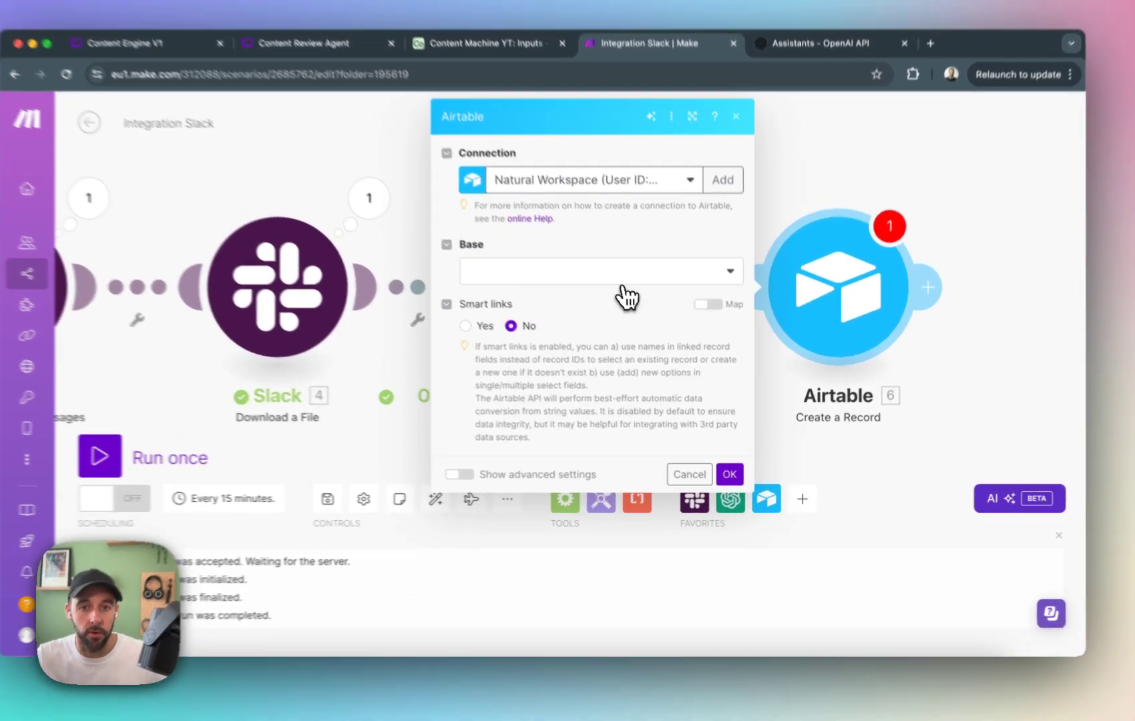
left_click(638, 295)
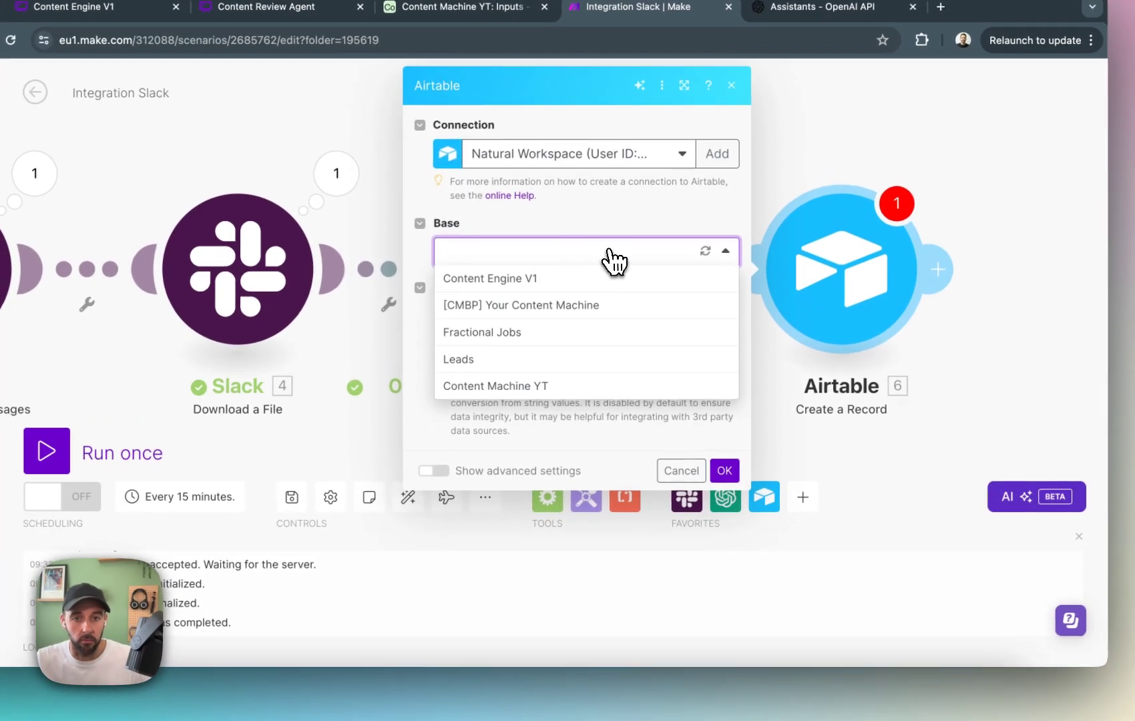
left_click(565, 385)
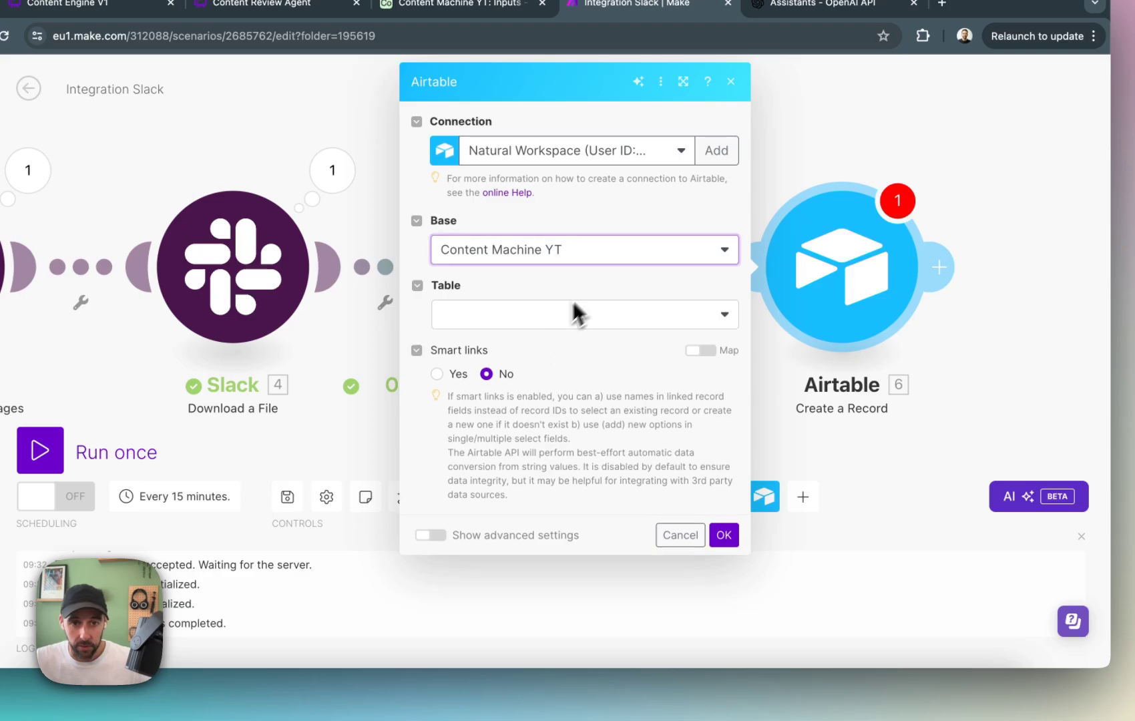
left_click(573, 312)
left_click(564, 336)
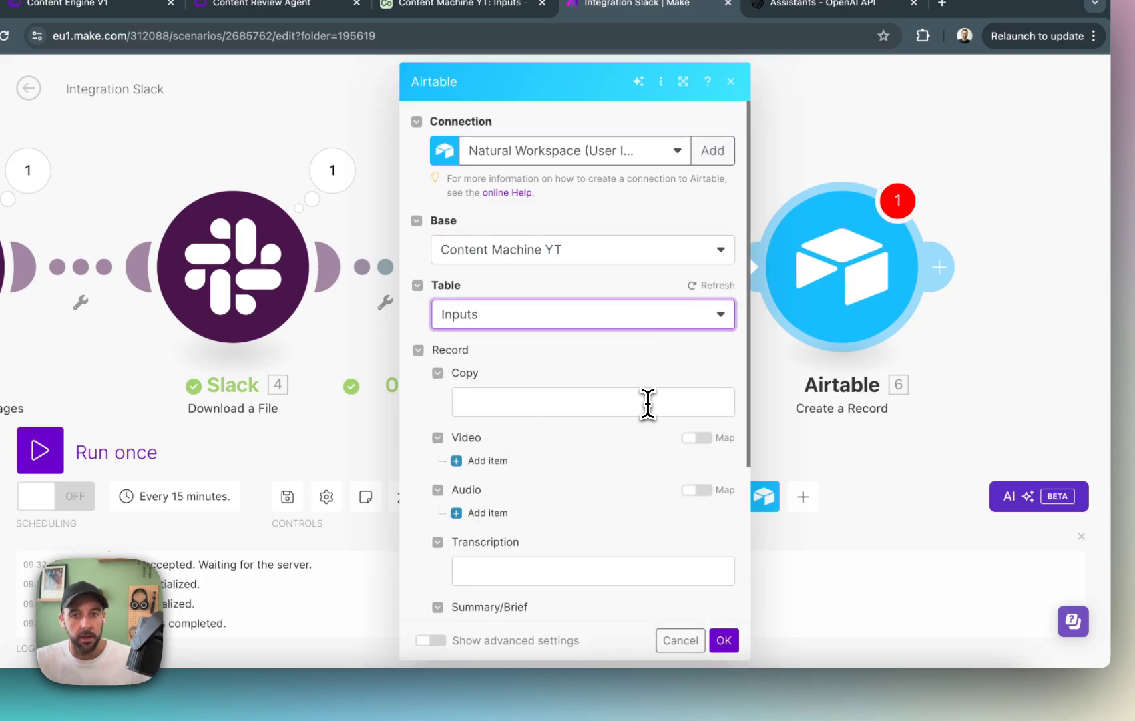
Map the record's Transcription field to the Whisper module's Text output and save the Airtable module.
left_click(648, 402)
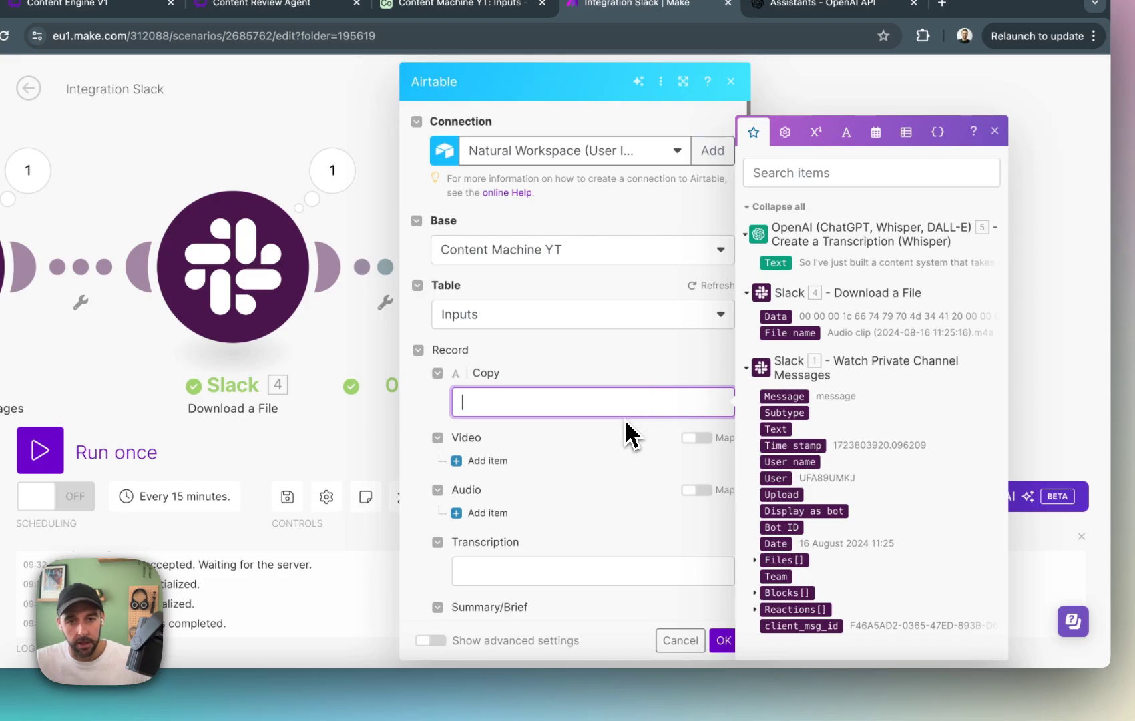
scroll(618, 442, "down", 3)
left_click(568, 412)
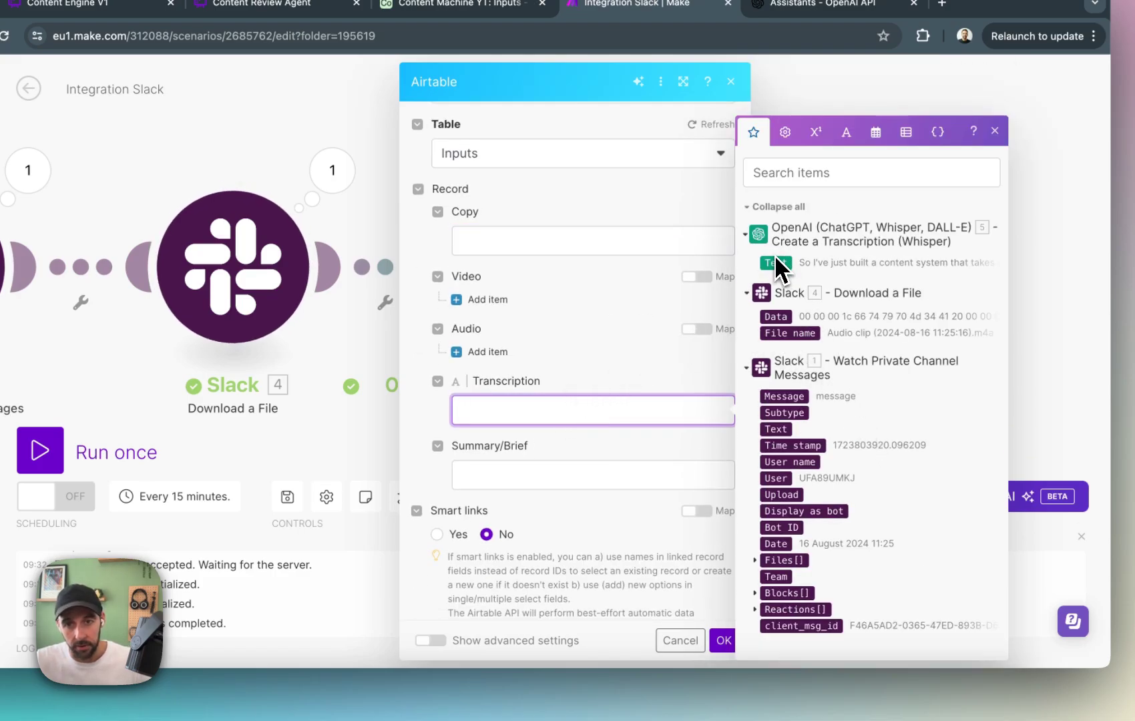
scroll(493, 420, "down", 1)
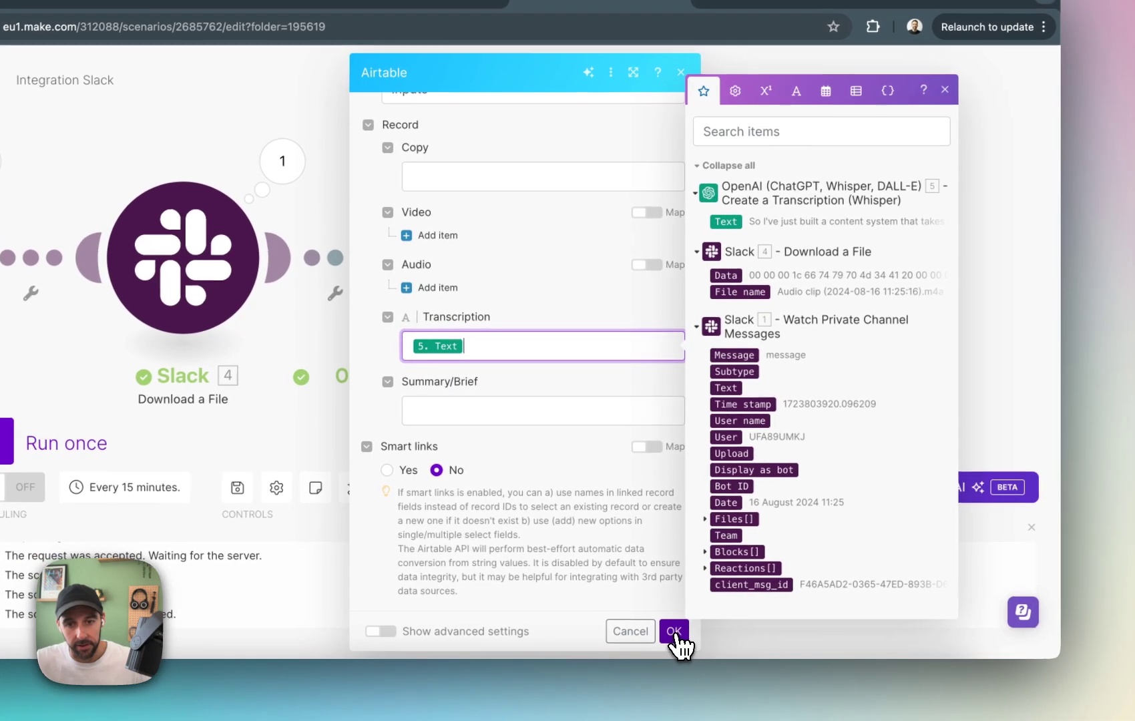
left_click(726, 644)
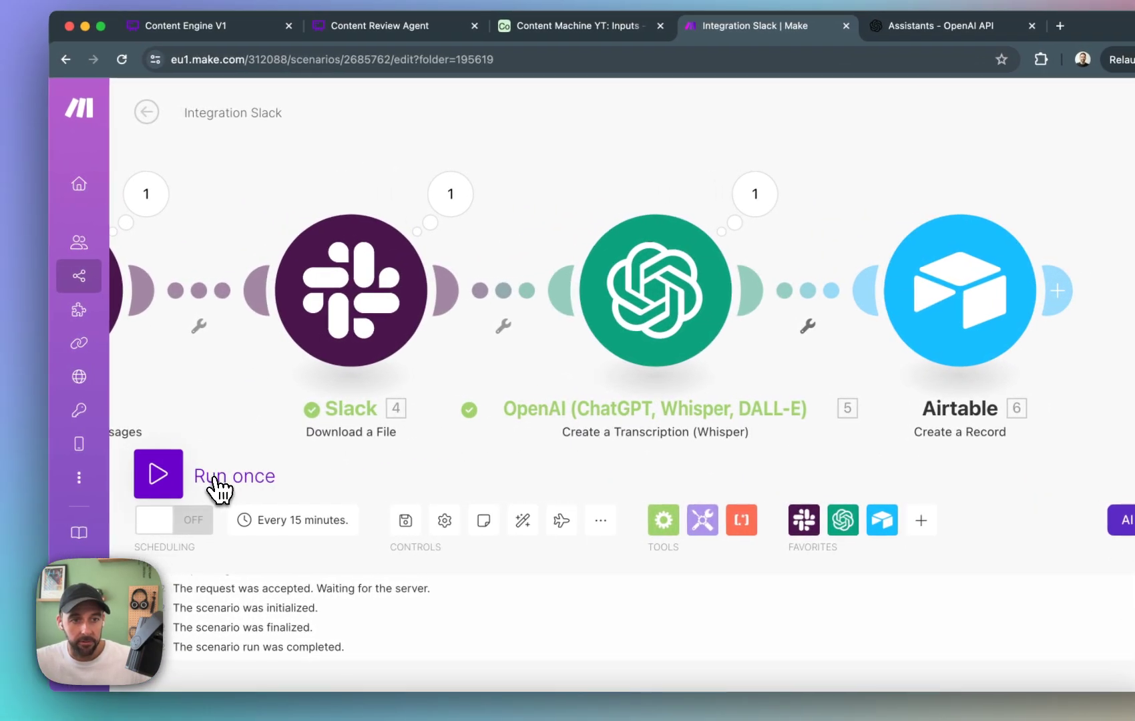
Set the Slack trigger's starting point manually to the first listed message again.
left_click_drag(264, 404, 517, 420)
right_click(341, 307)
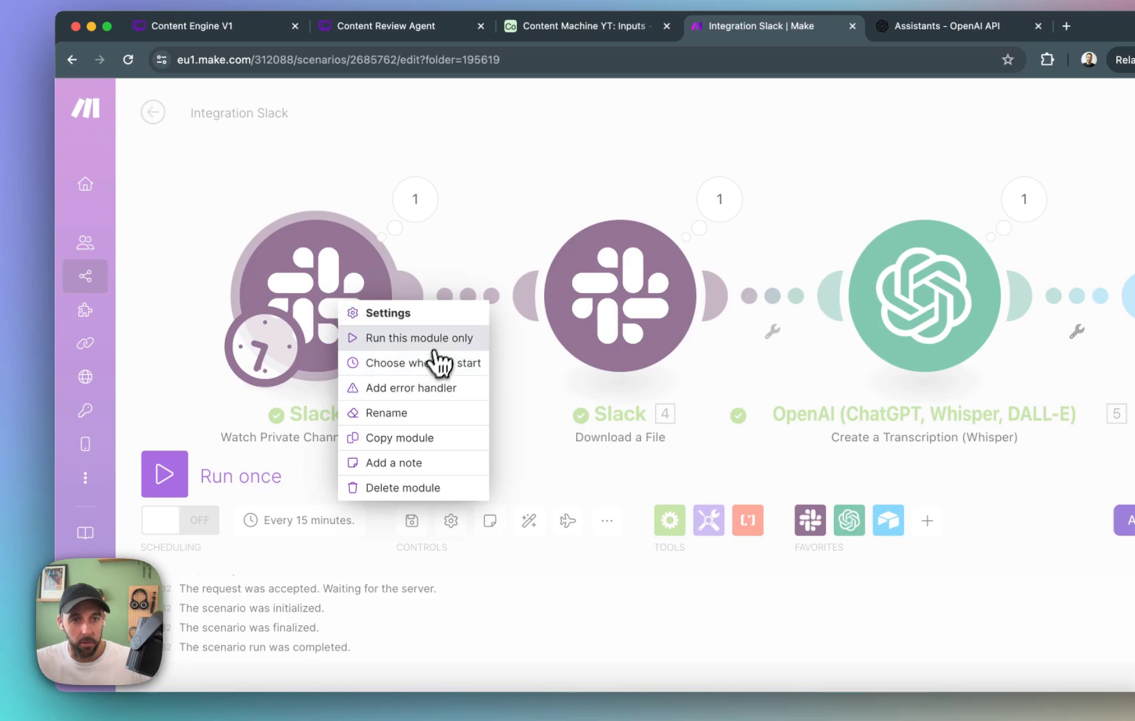
left_click(446, 364)
left_click(461, 335)
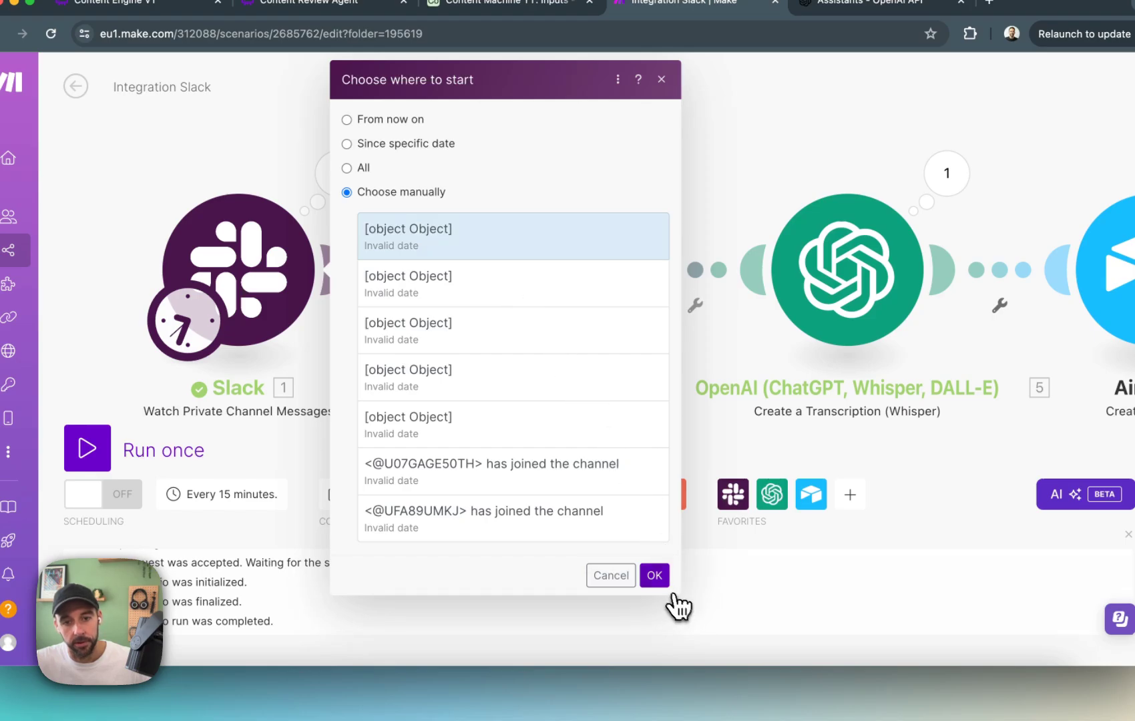
left_click(655, 575)
Run the full scenario once and check the Airtable Inputs table for the new transcription record.
left_click(87, 448)
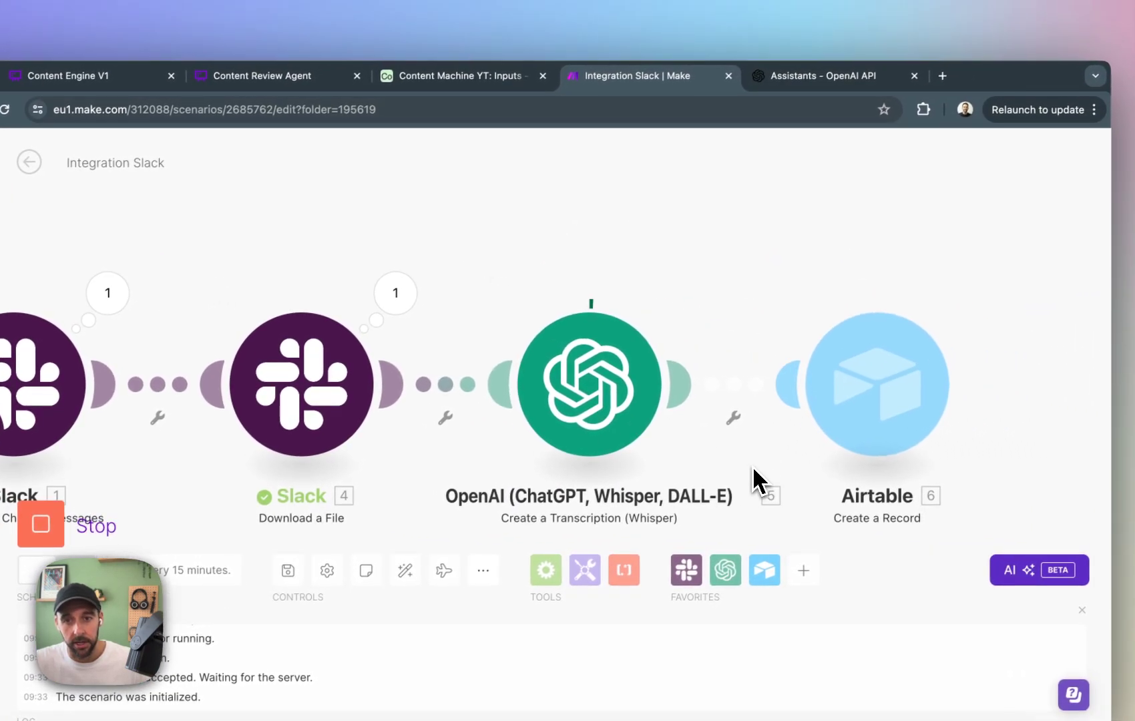
left_click(481, 76)
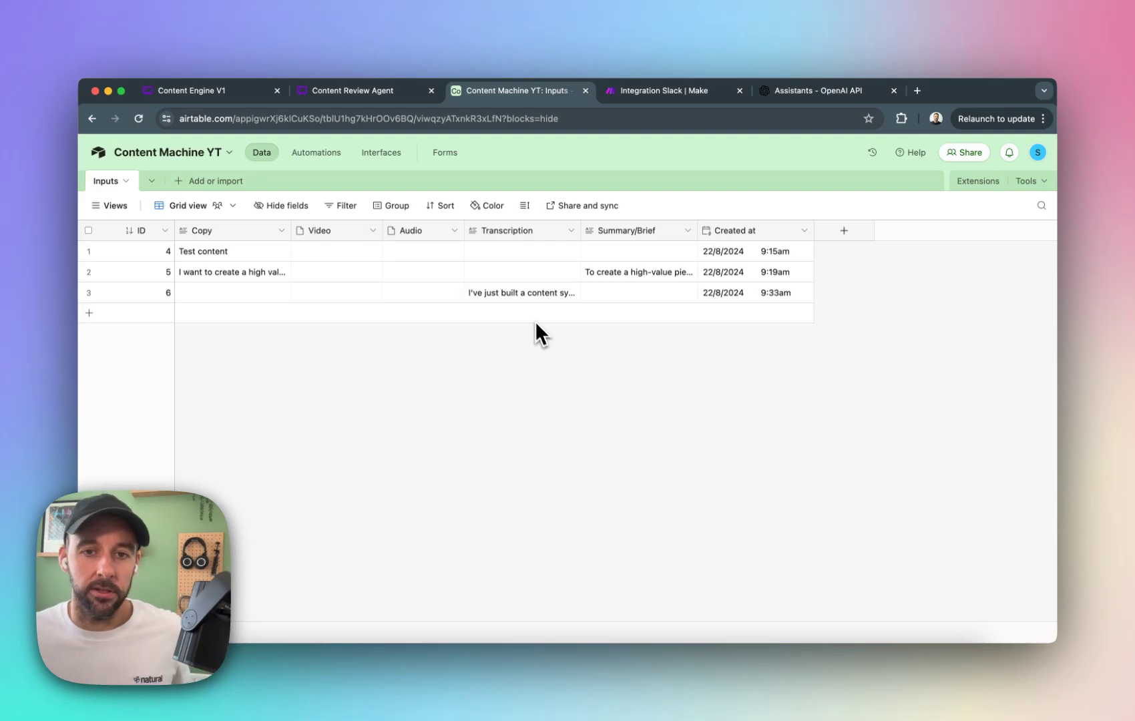
Return to the Integration Slack scenario in Make, switch its scheduling on, and save the changes while leaving the editor.
left_click(718, 94)
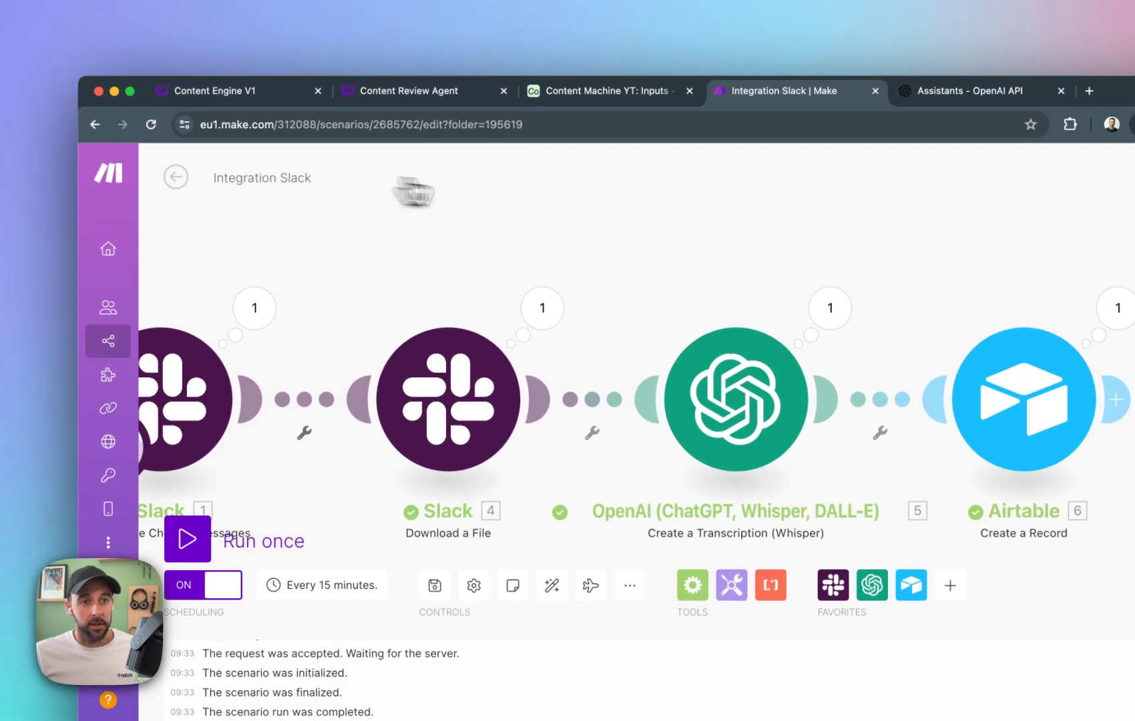
left_click(187, 185)
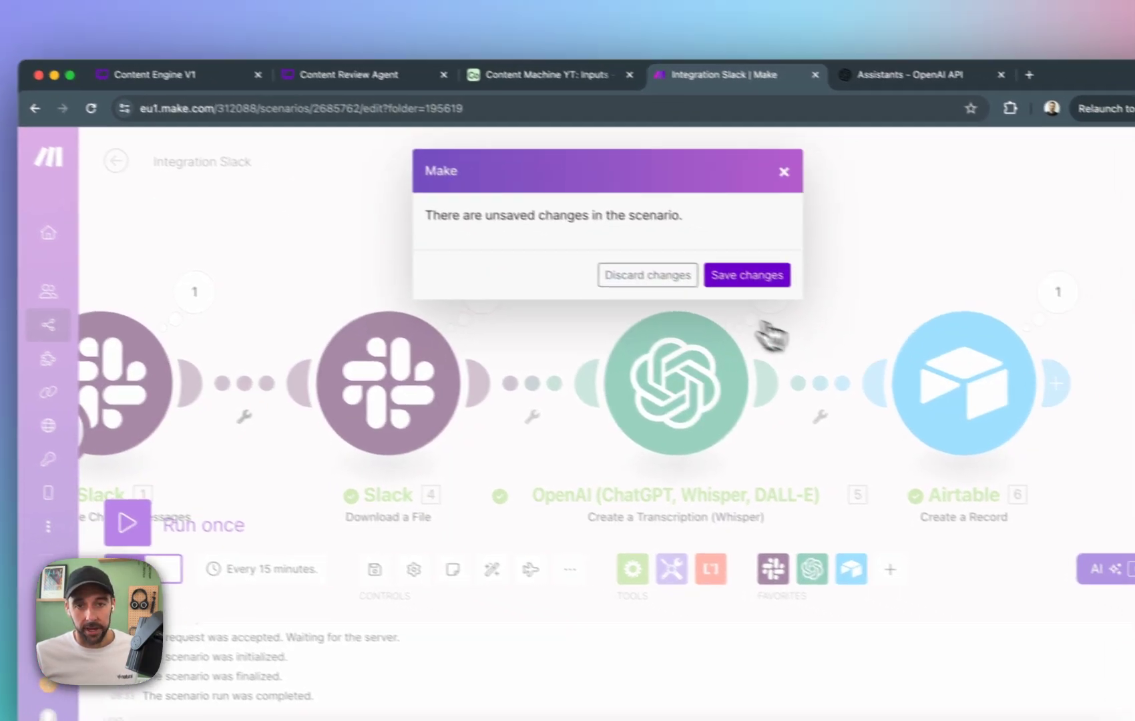
left_click(775, 297)
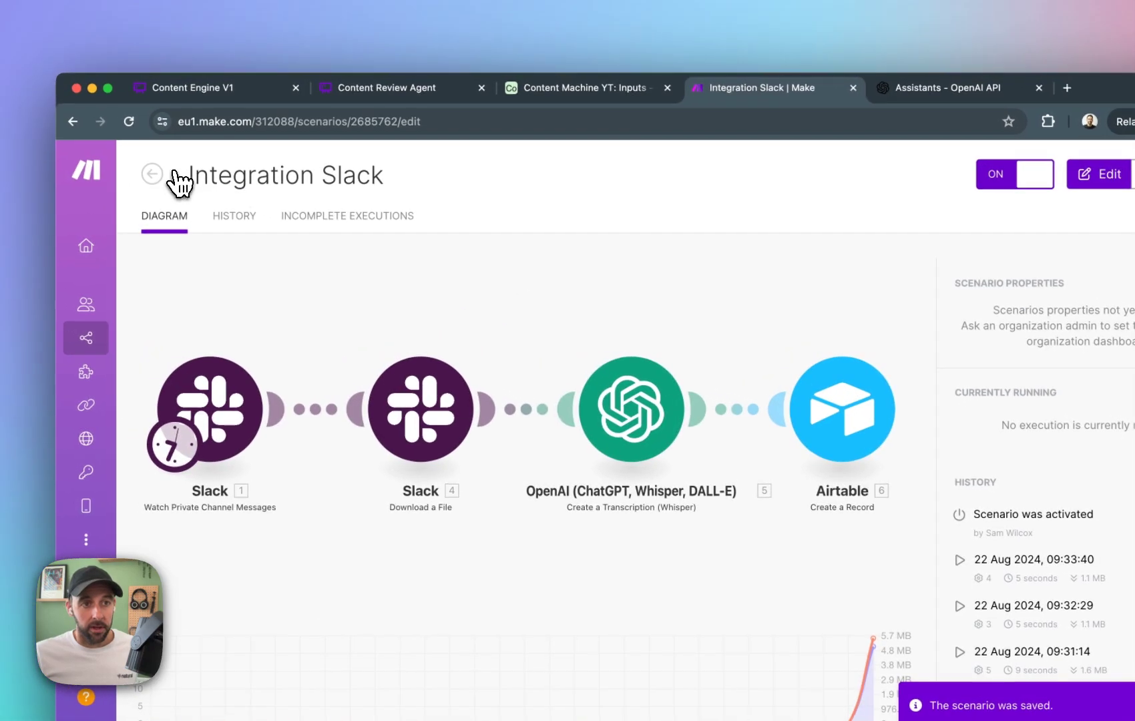
Open the Summarise Inputs for CE scenario from the YouTube Automations folder.
left_click(83, 152)
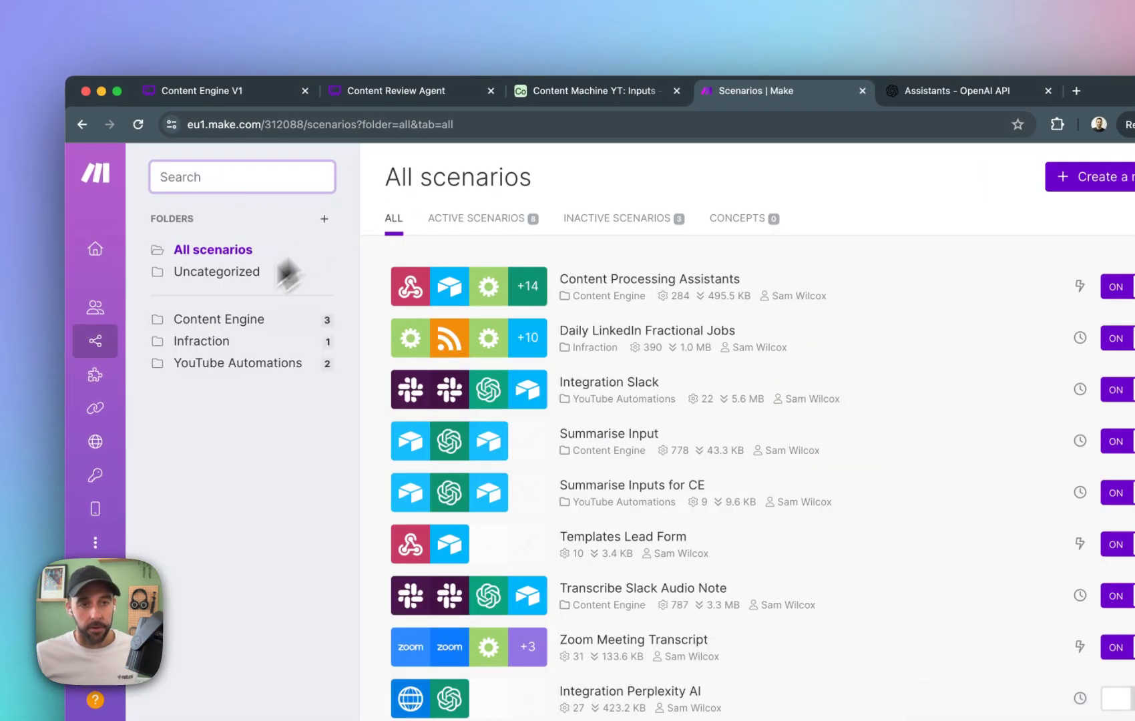
left_click(259, 361)
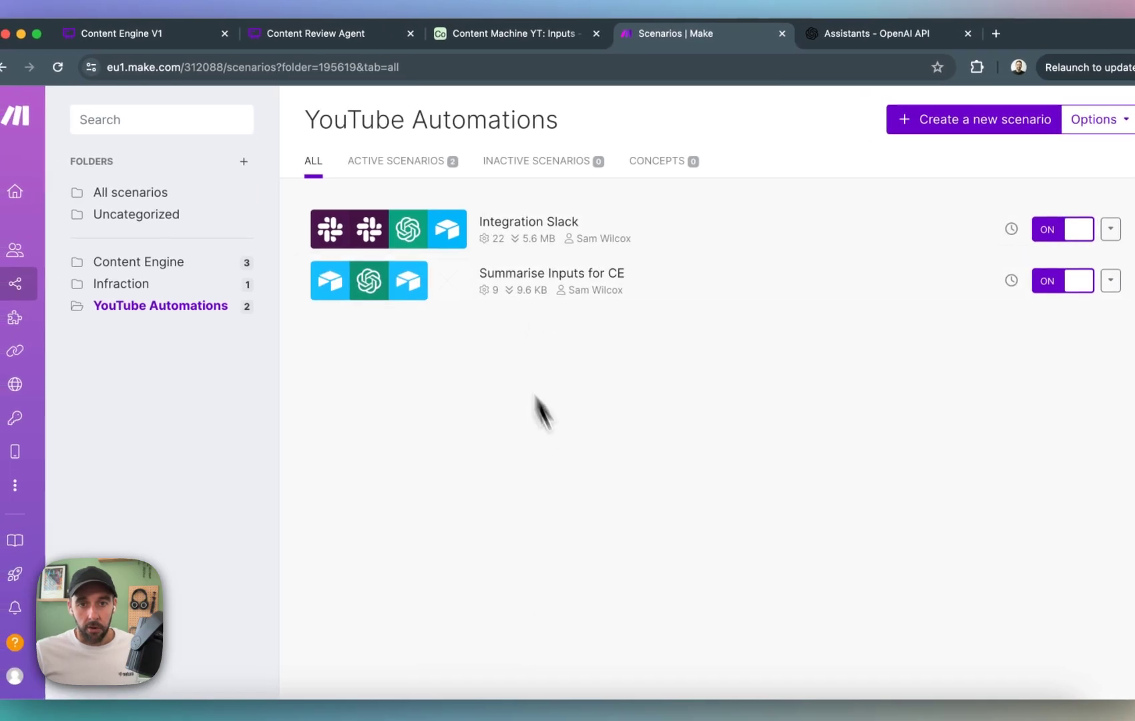
left_click(429, 288)
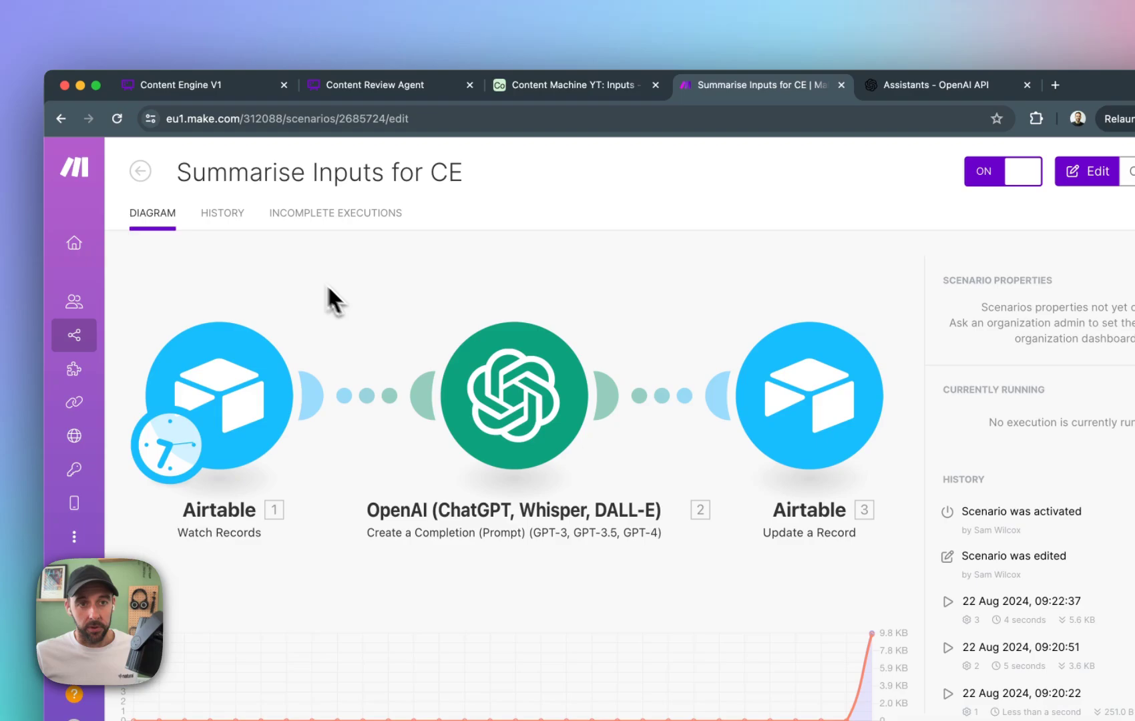
Check the new record in the Airtable Inputs table and review the schedule settings of the Summarise Inputs for CE scenario.
left_click(573, 85)
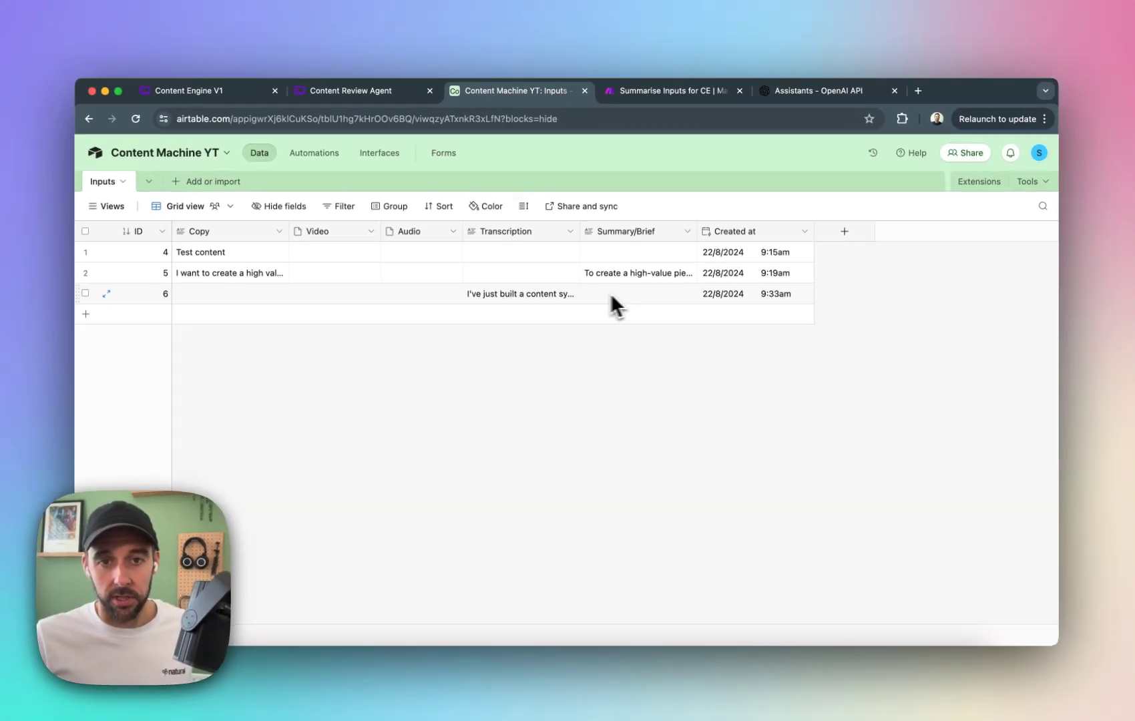
left_click(672, 90)
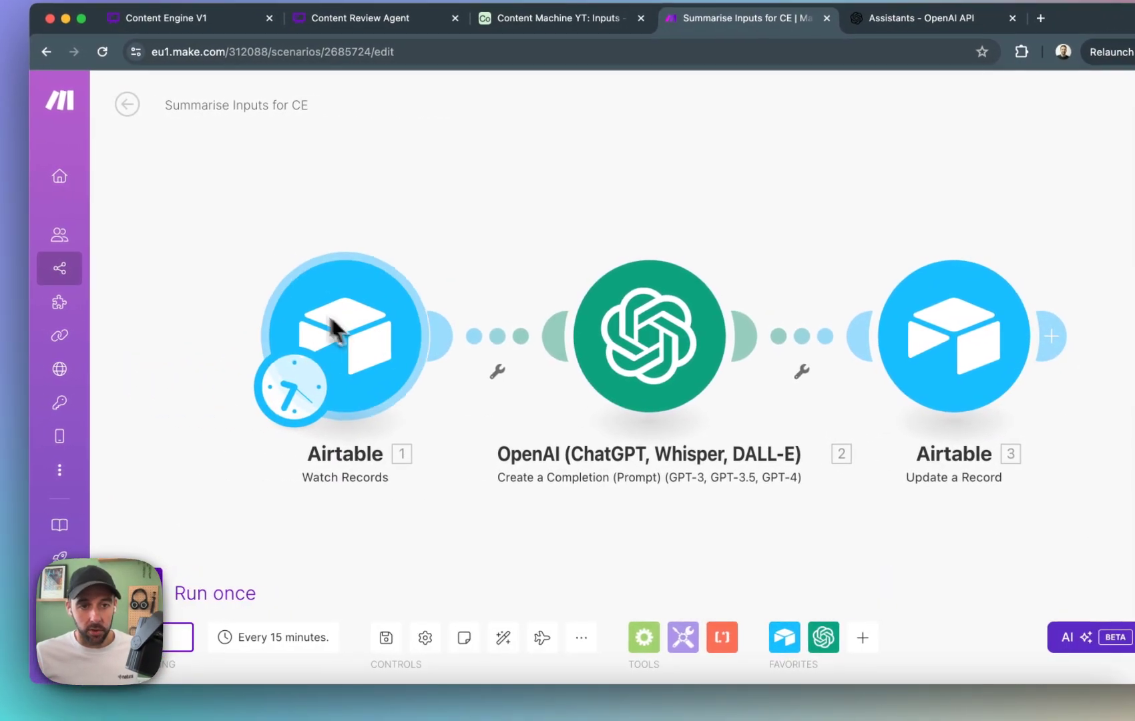
left_click(311, 403)
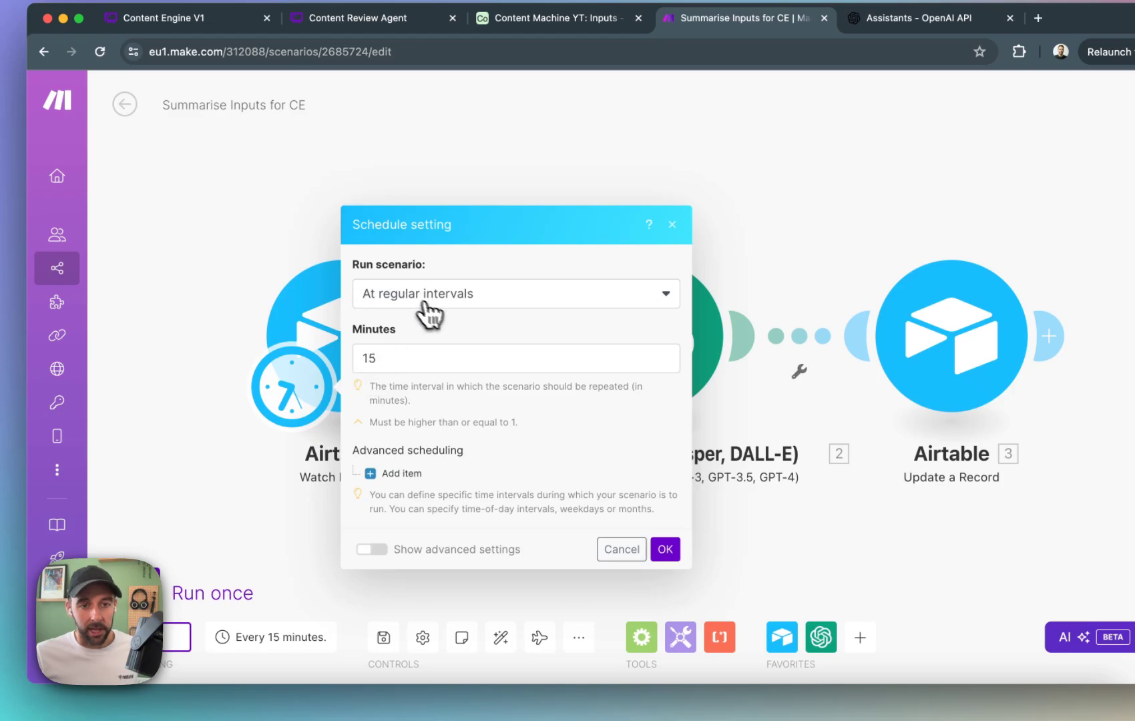
left_click(622, 549)
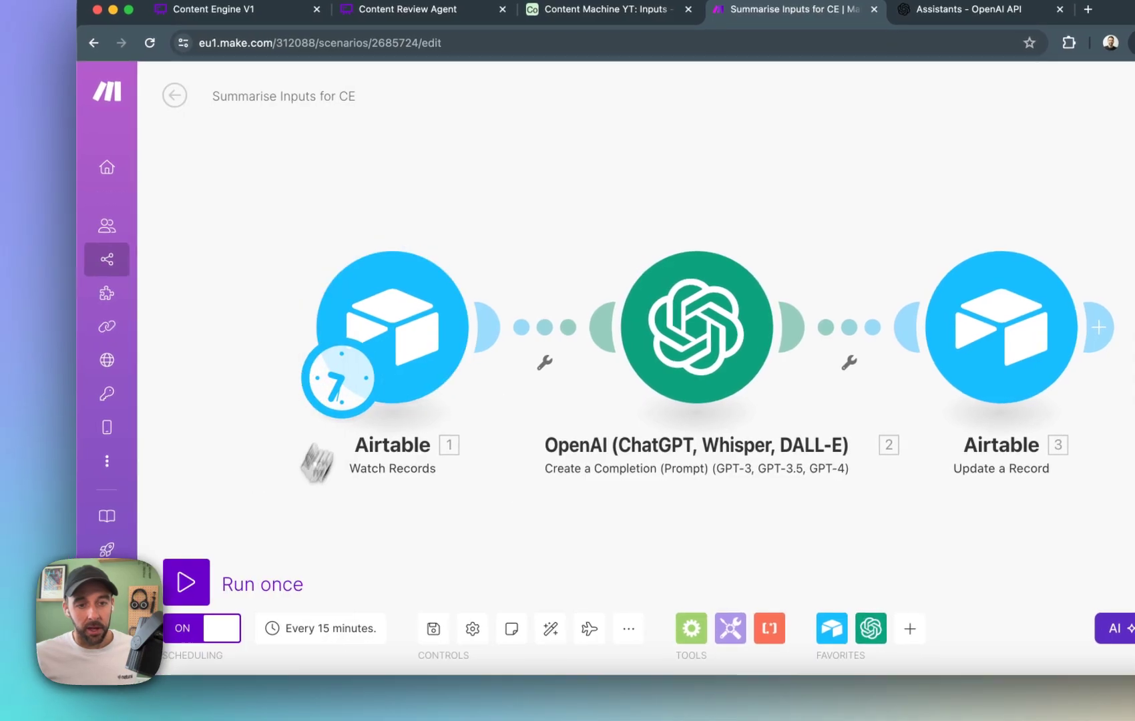
Run the Summarise Inputs for CE scenario once and read the generated Summary/Brief of record 6 in the Airtable Inputs table.
left_click(208, 584)
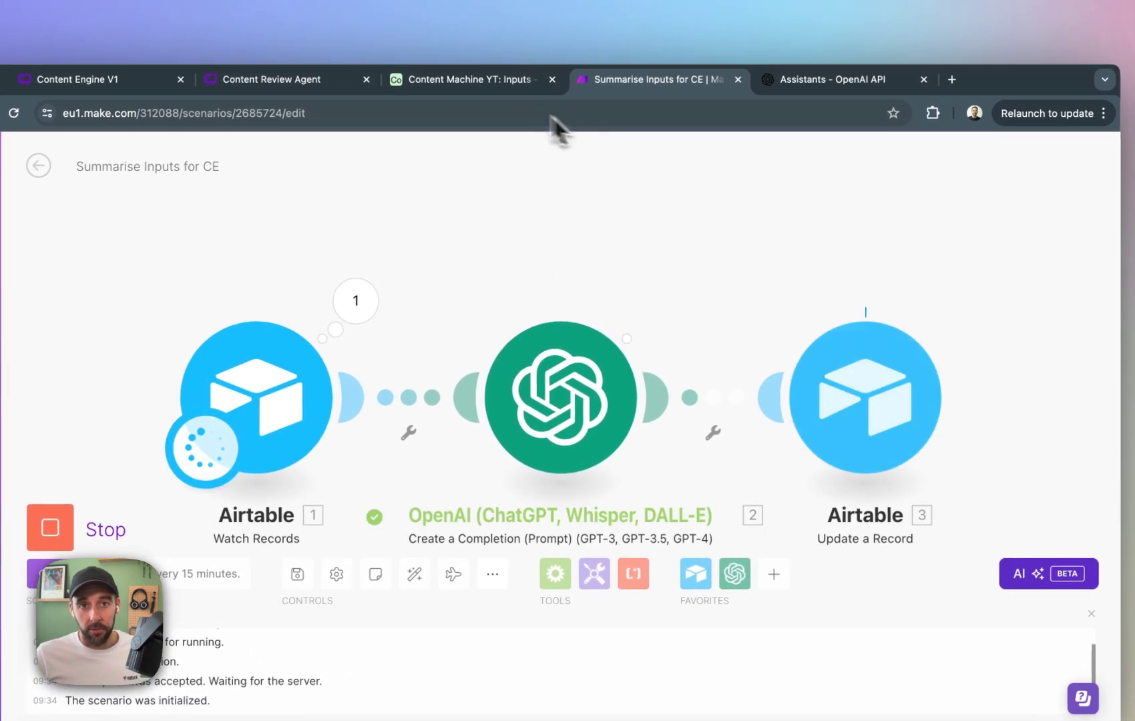
left_click(496, 86)
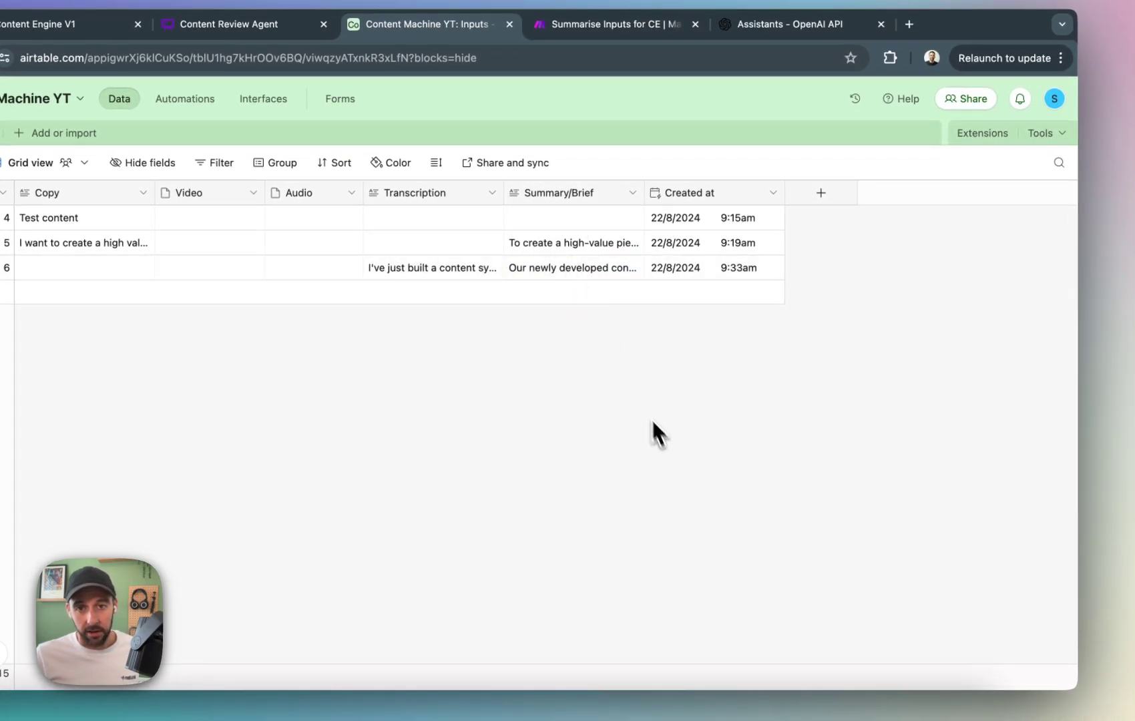
left_click(610, 275)
left_click(638, 267)
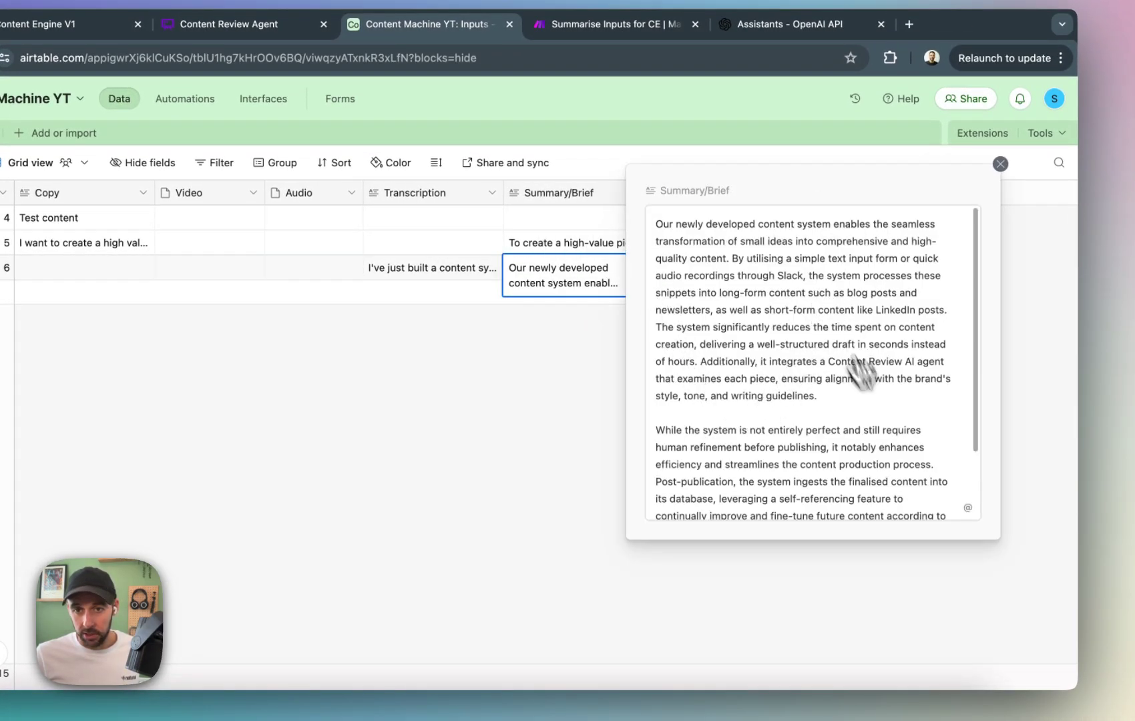
scroll(915, 467, "down", 2)
scroll(904, 434, "up", 2)
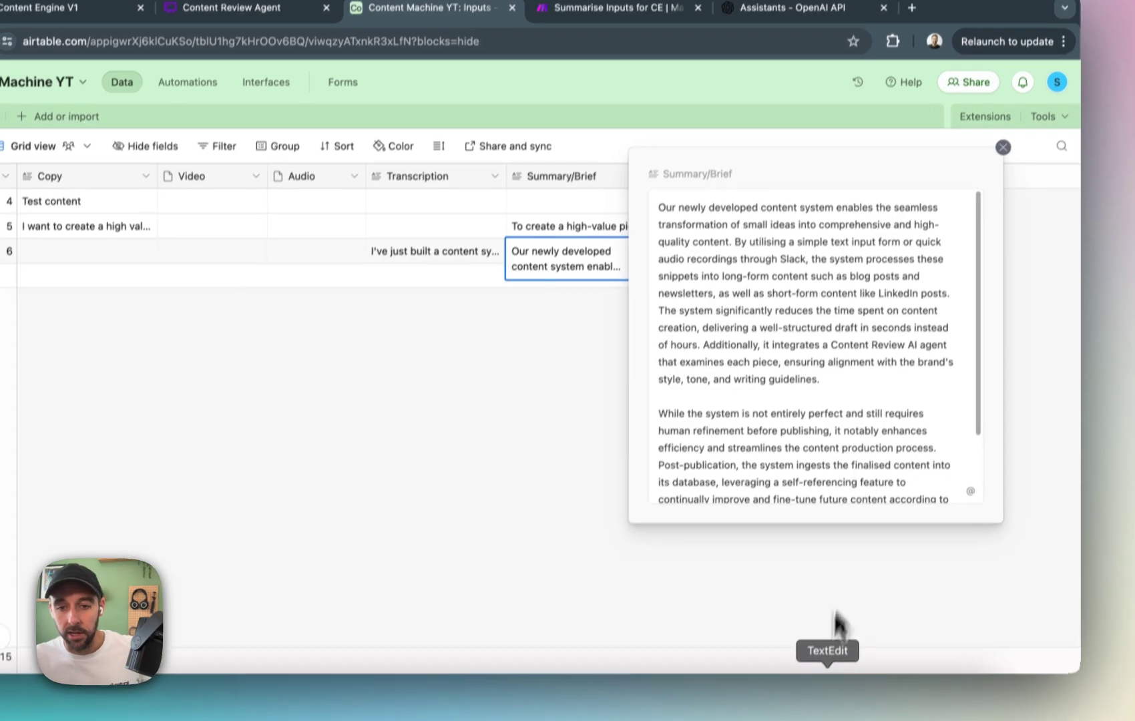
left_click(857, 595)
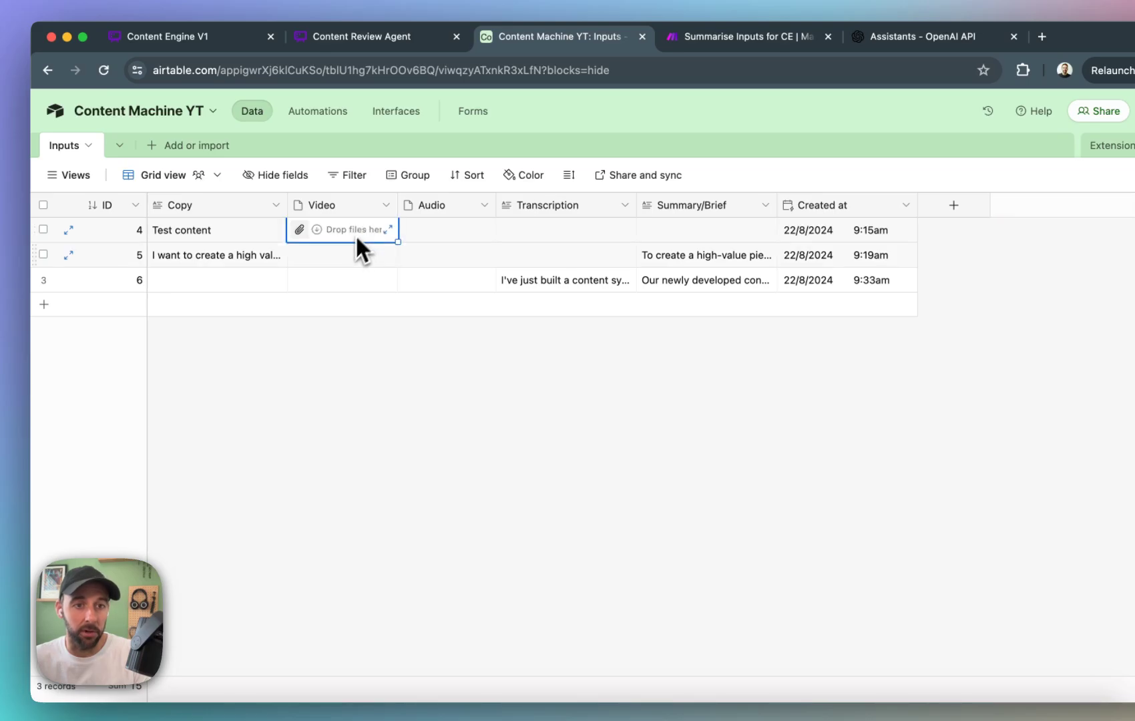
left_click(418, 231)
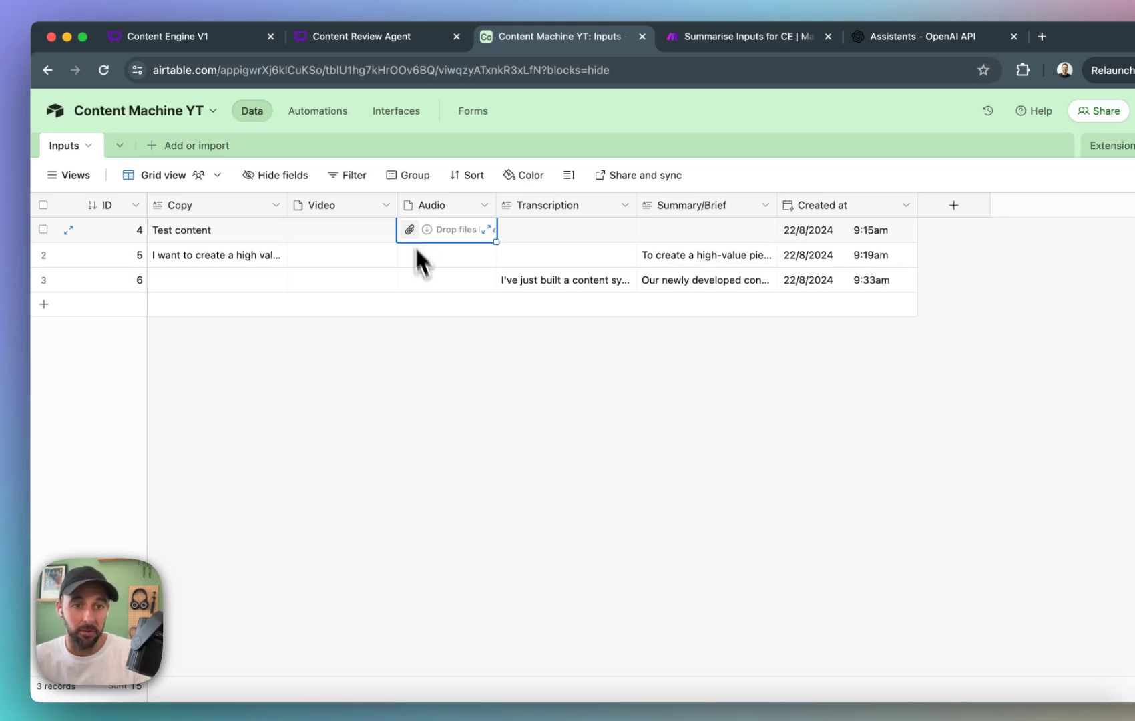
left_click(568, 394)
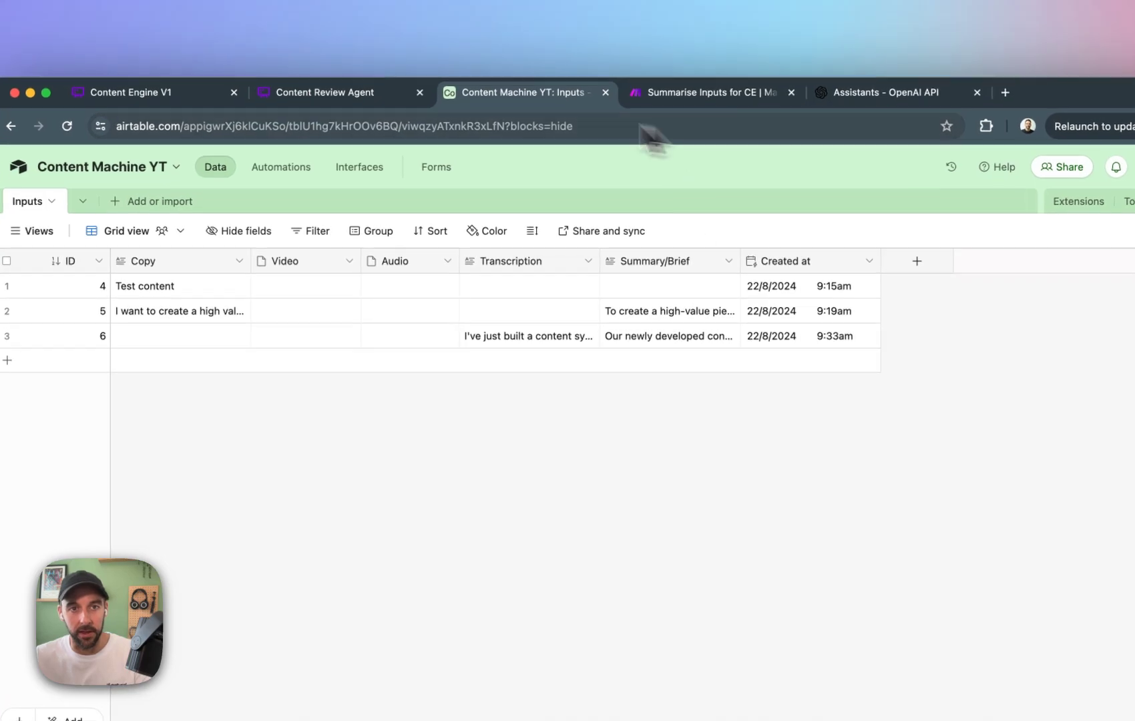
left_click(732, 93)
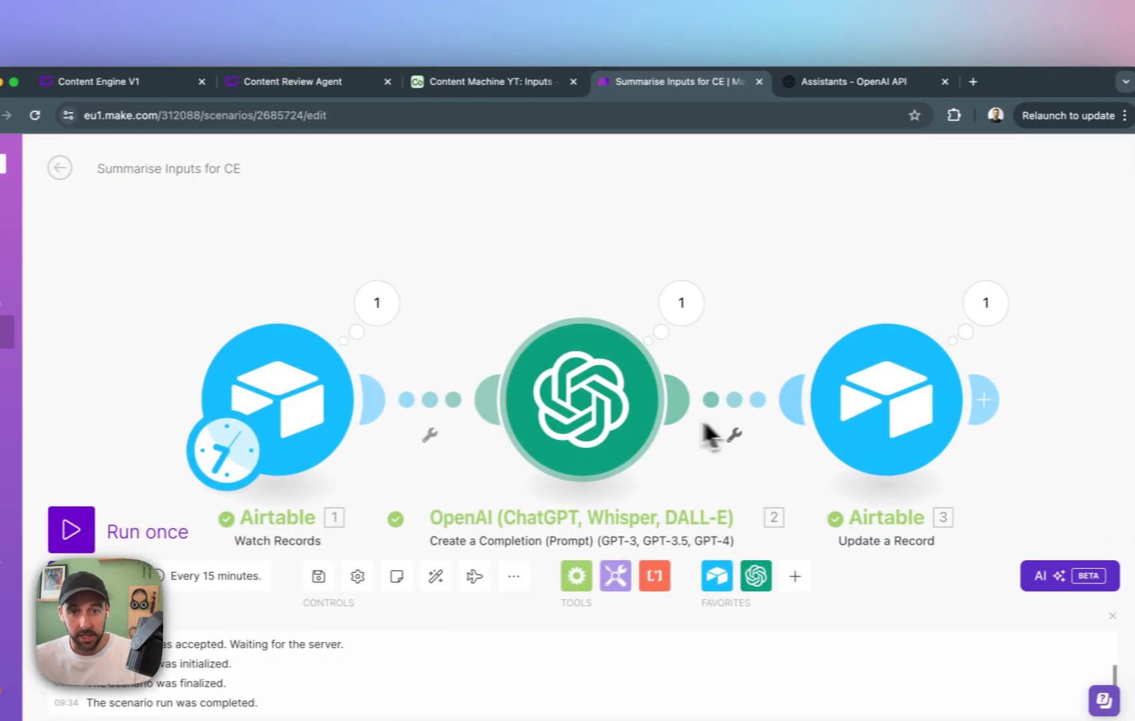
left_click(490, 83)
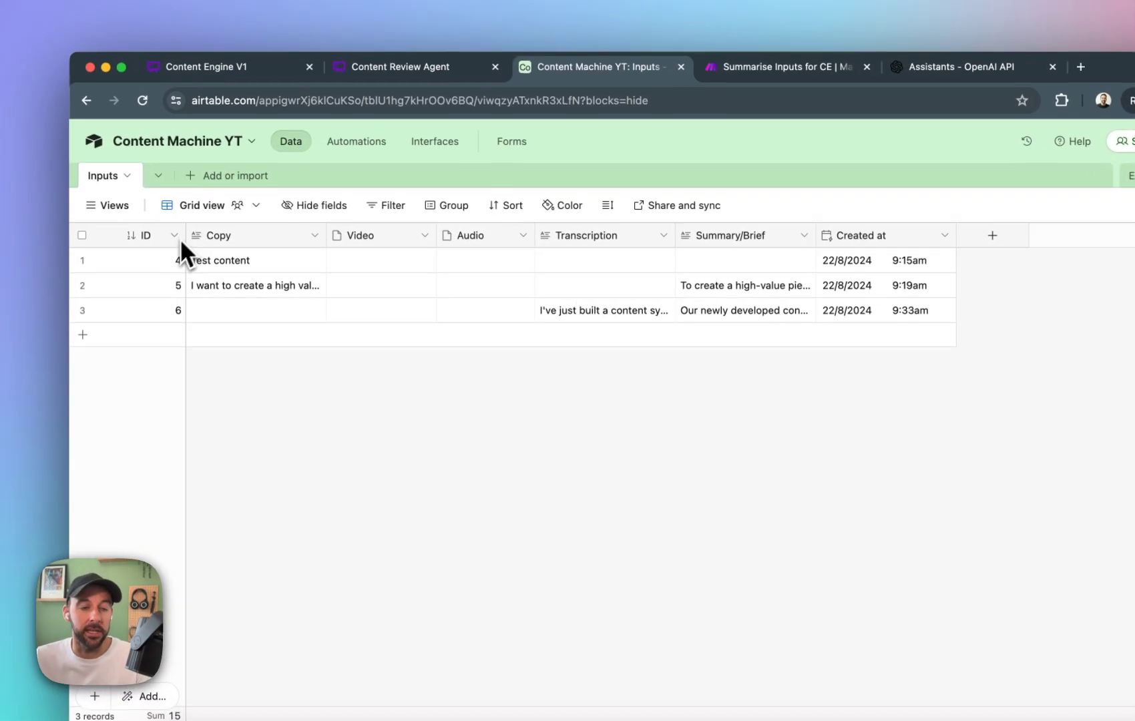
left_click(245, 180)
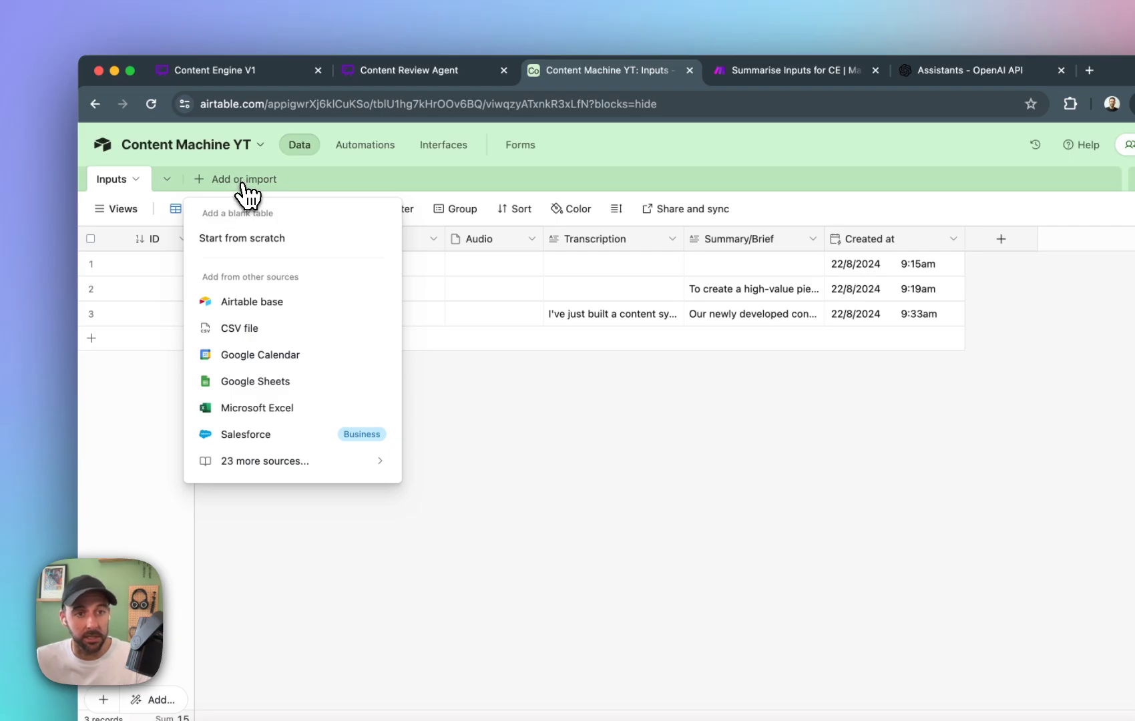
left_click(512, 184)
left_click(235, 183)
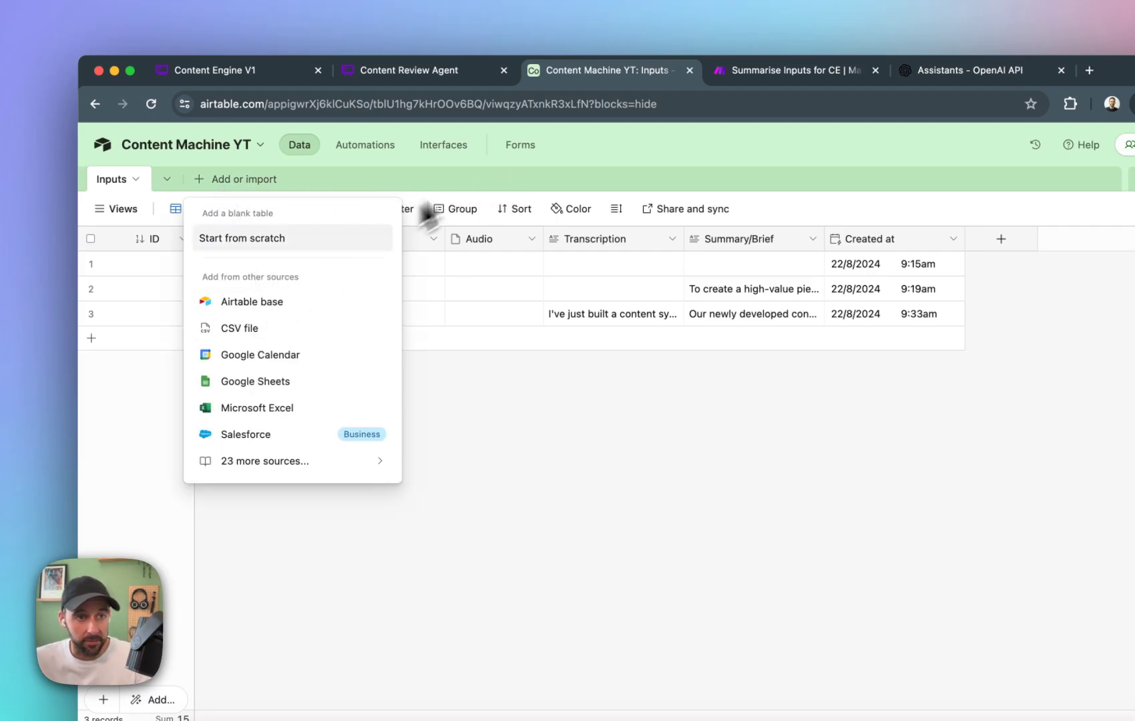
left_click(488, 160)
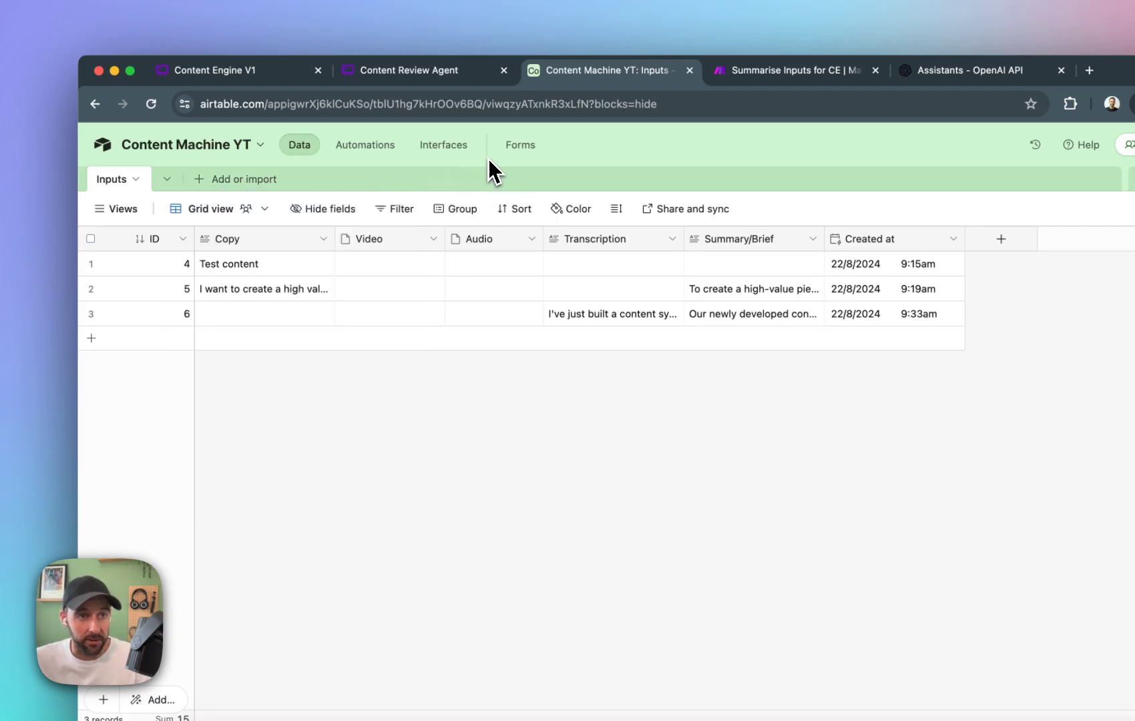
left_click(204, 182)
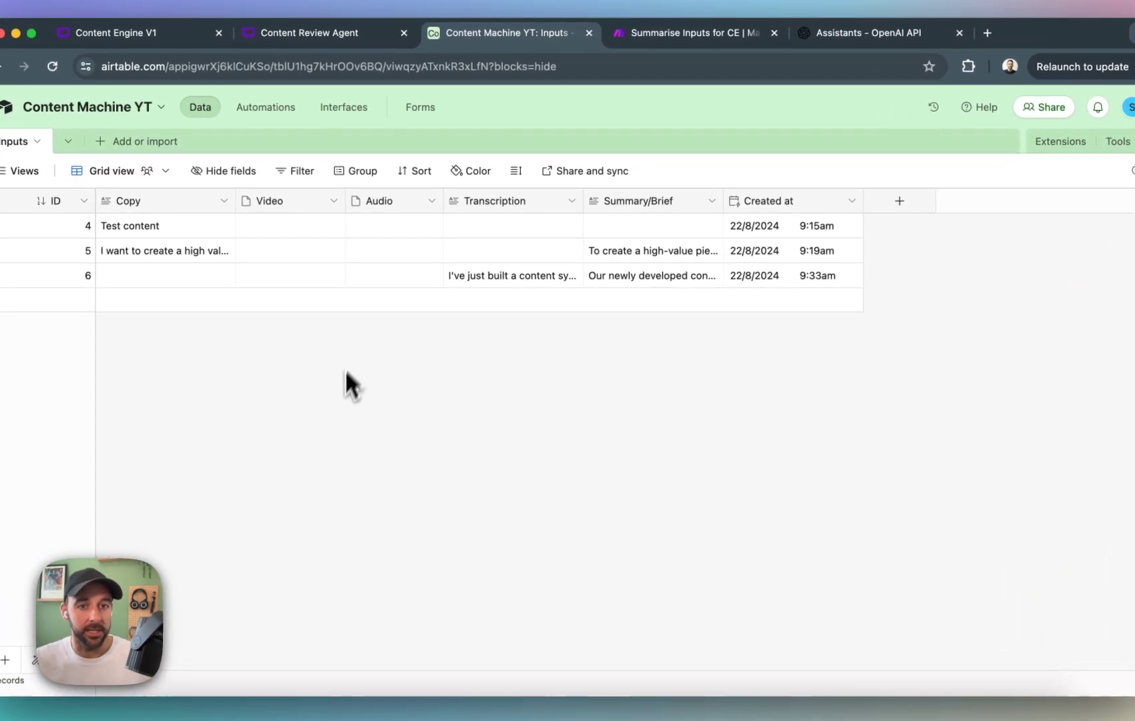
left_click(899, 201)
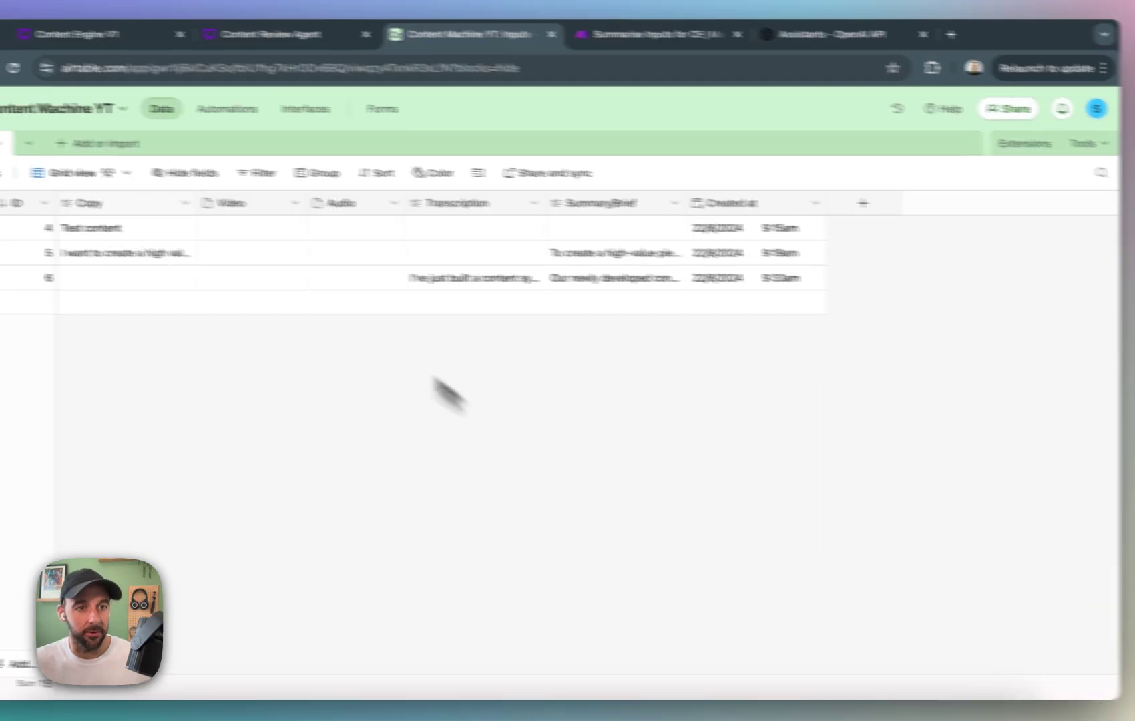
Add a blank table from scratch to the Content Machine YT base and name it Process.
left_click(80, 143)
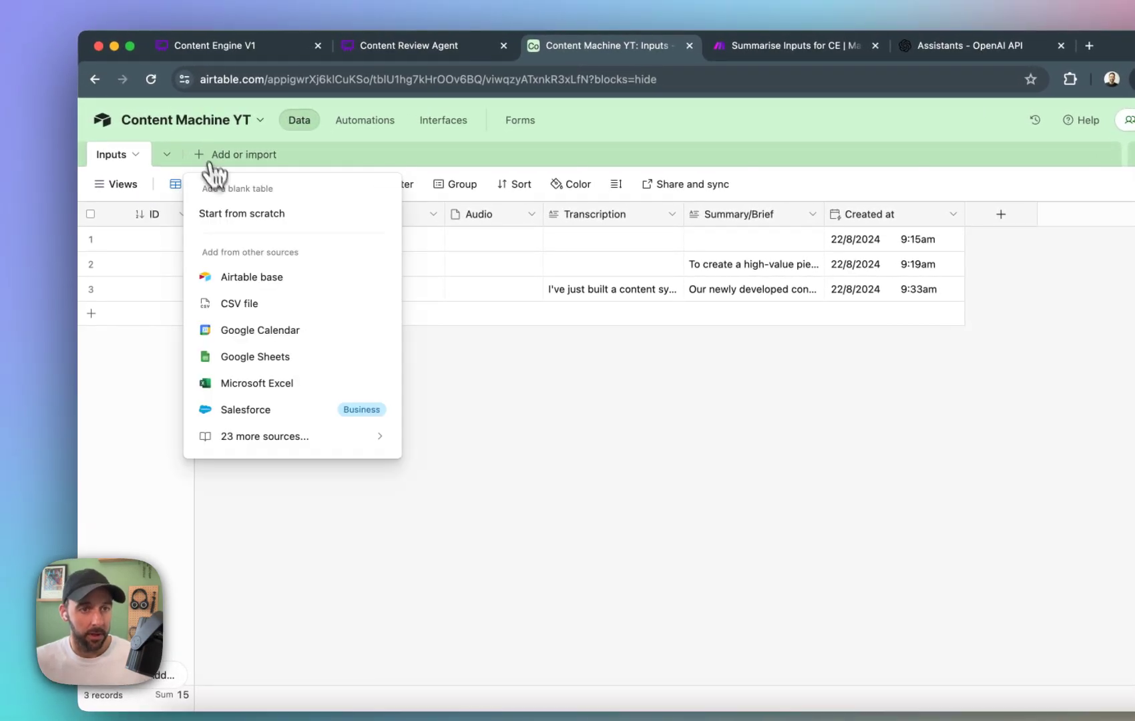
left_click(231, 212)
type("Process")
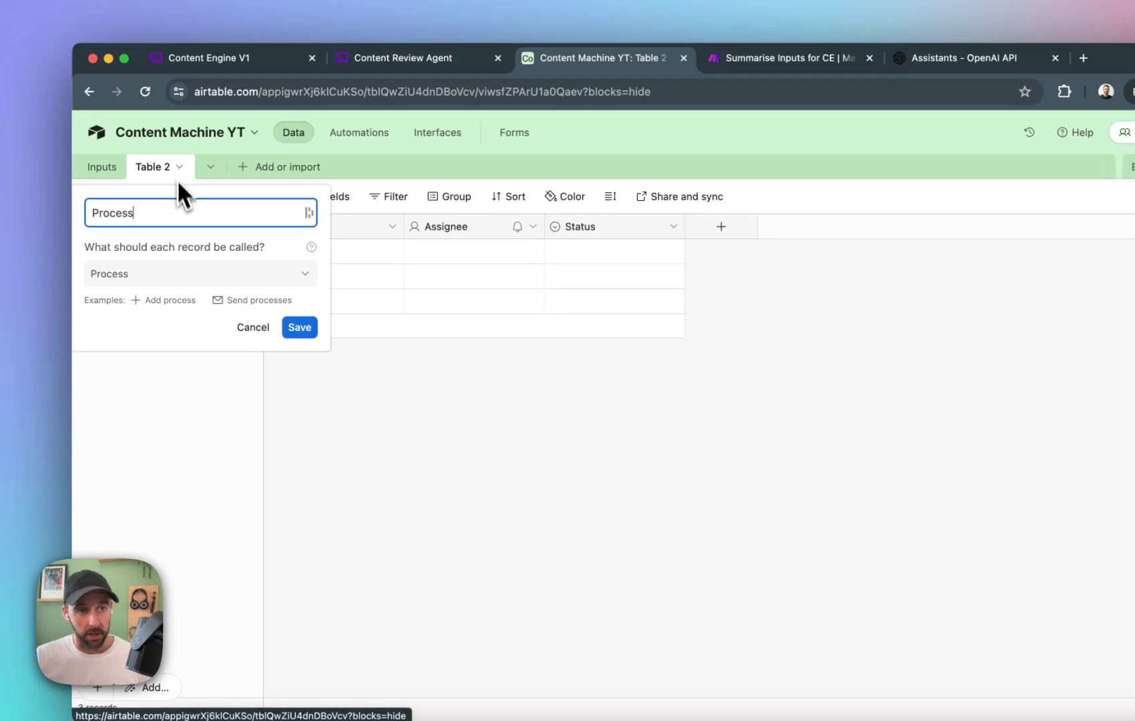
left_click(300, 327)
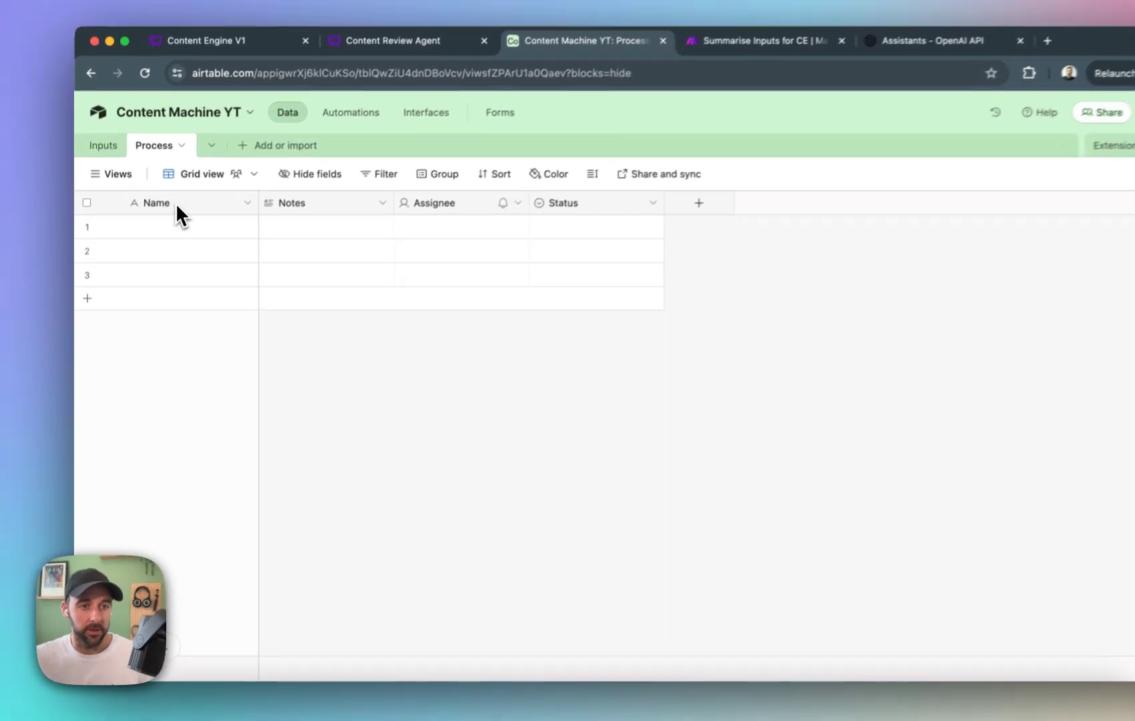
Rename the primary Name field of the Process table to "Process Name".
left_click(158, 231)
double_click(170, 197)
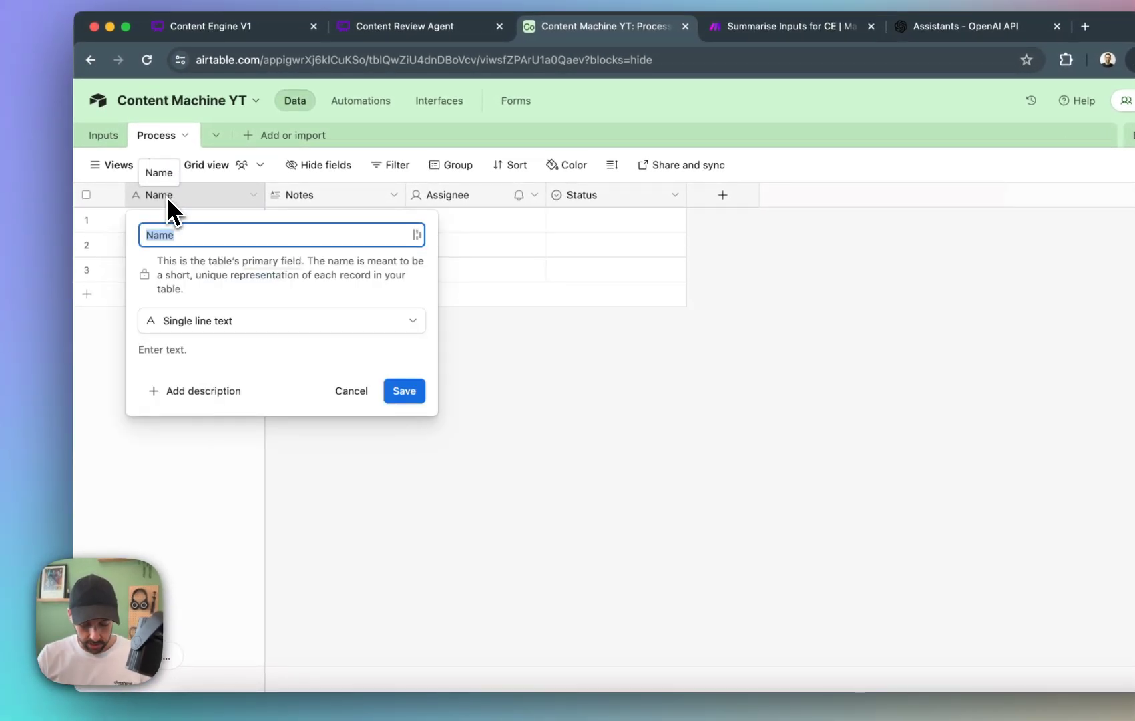
type("Process NAme")
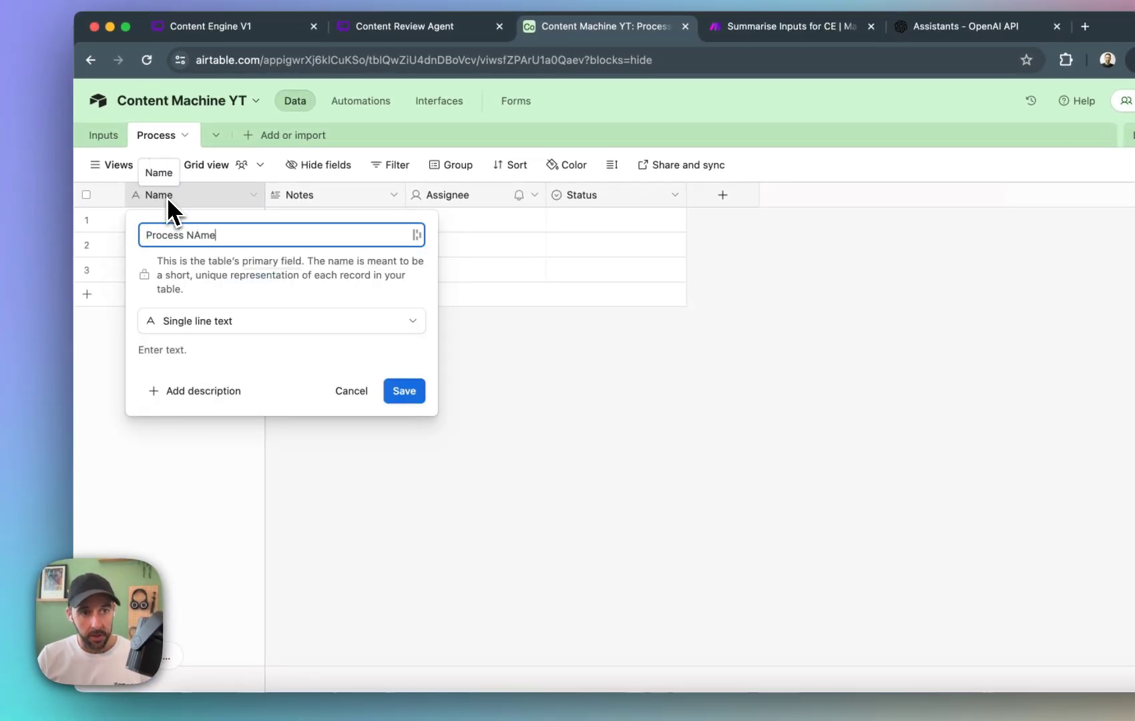
key("Return")
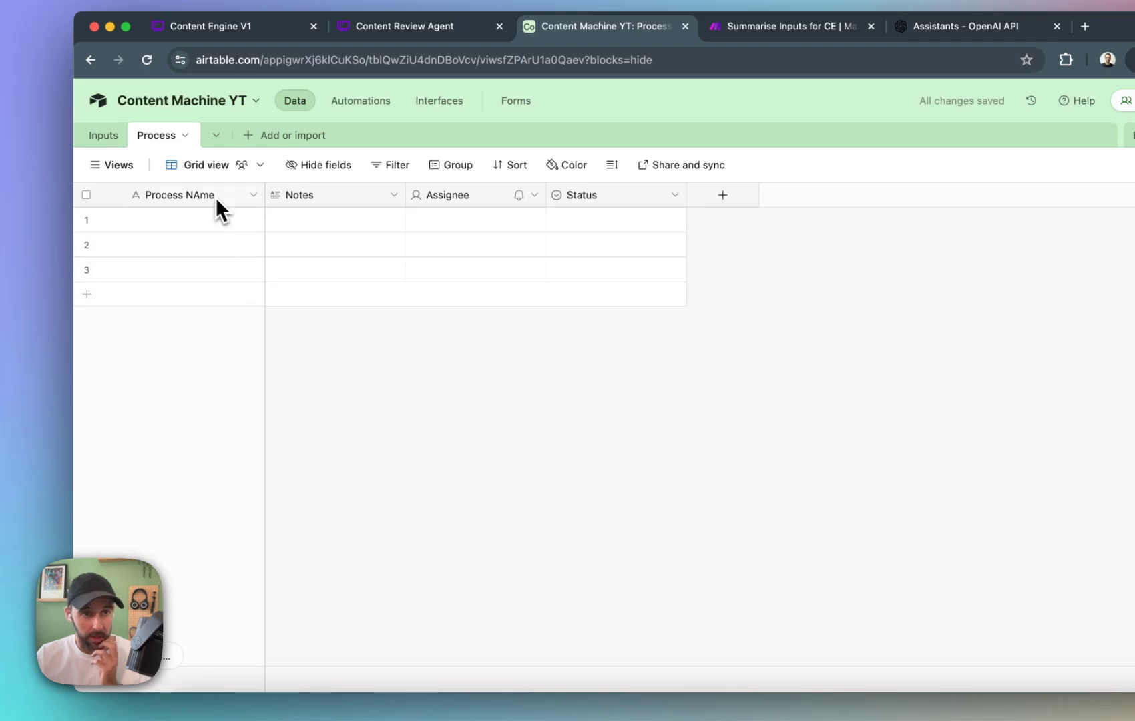
double_click(208, 195)
left_click(201, 233)
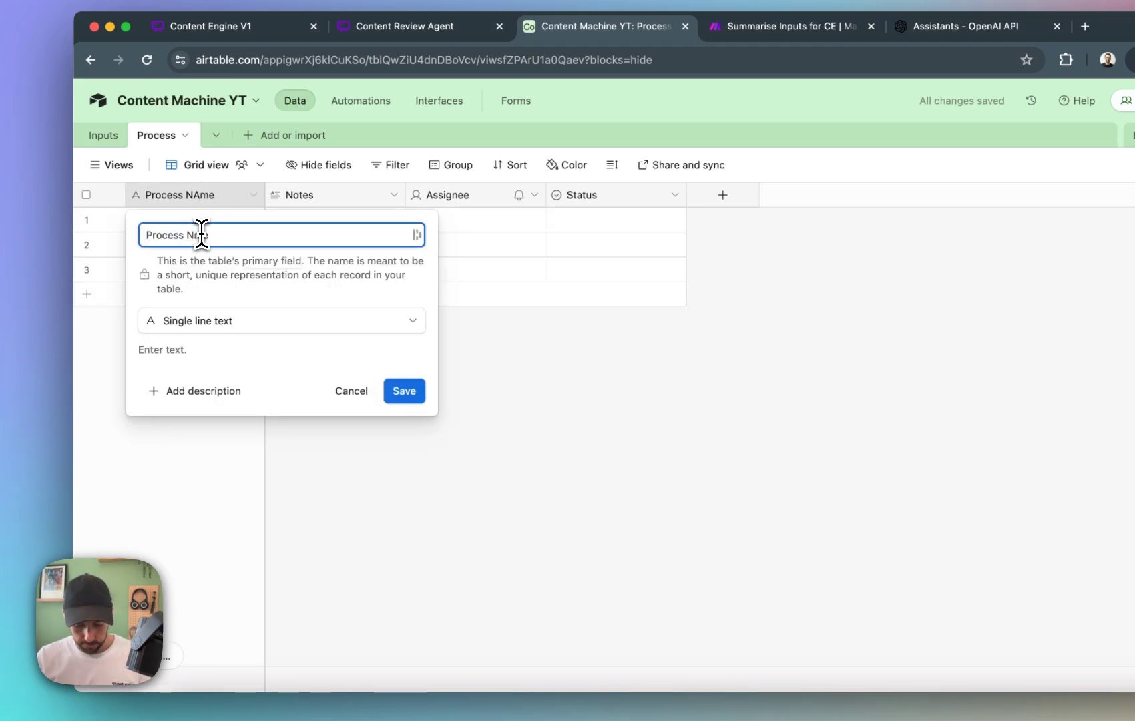
key("BackSpace")
type("a")
key("Return")
Change the Notes field into an Autonumber field named "Process ID".
left_click(316, 199)
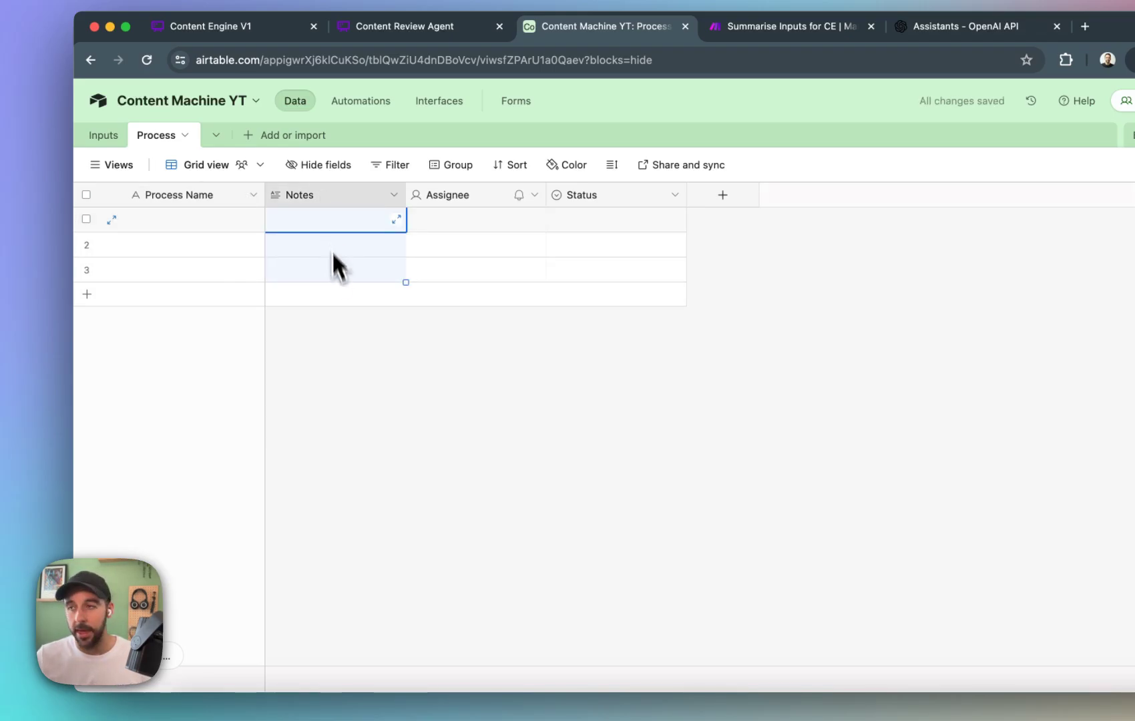
left_click(391, 196)
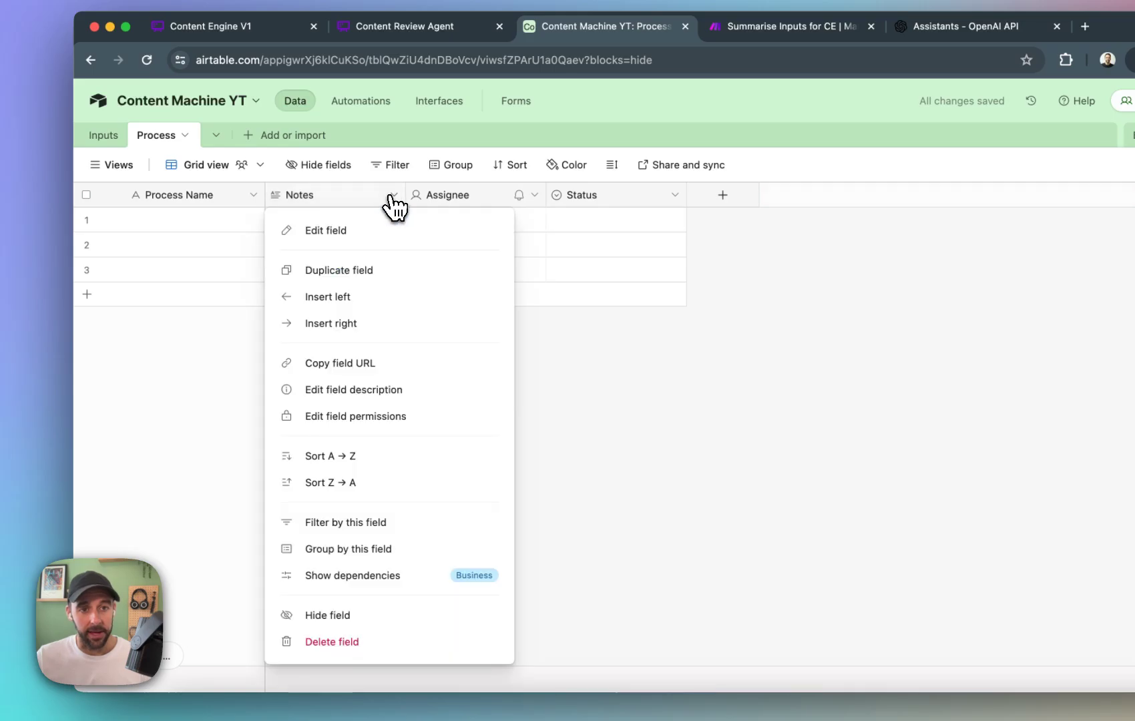
left_click(347, 230)
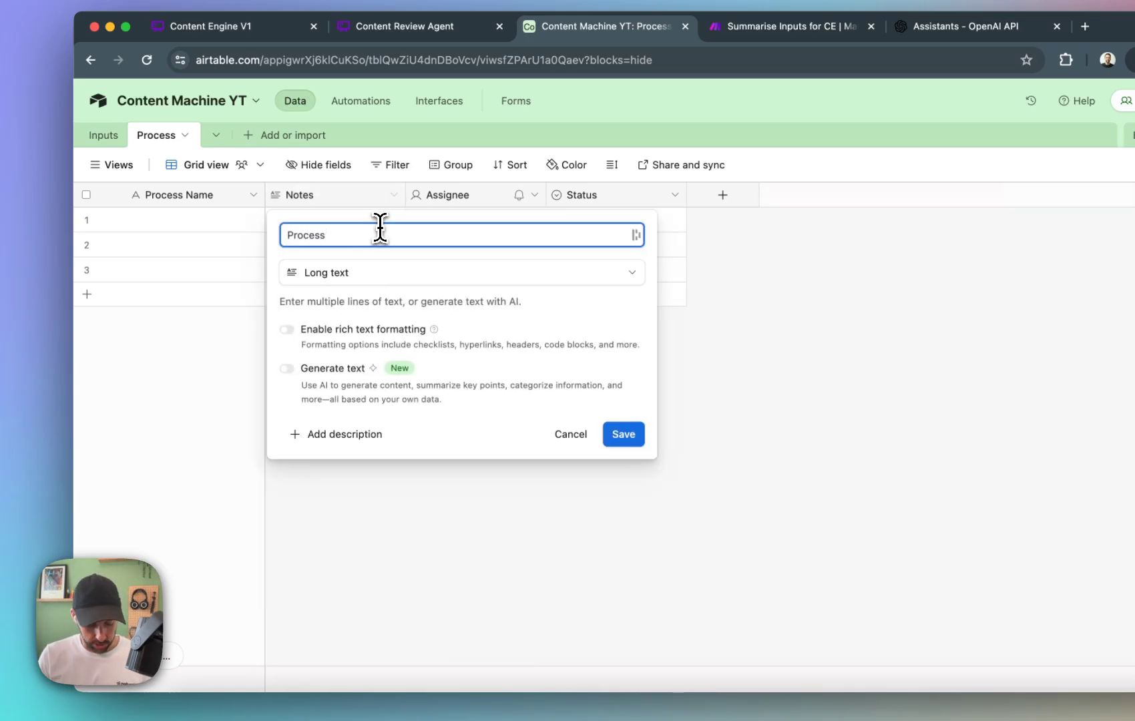
type("Process ID")
left_click(397, 272)
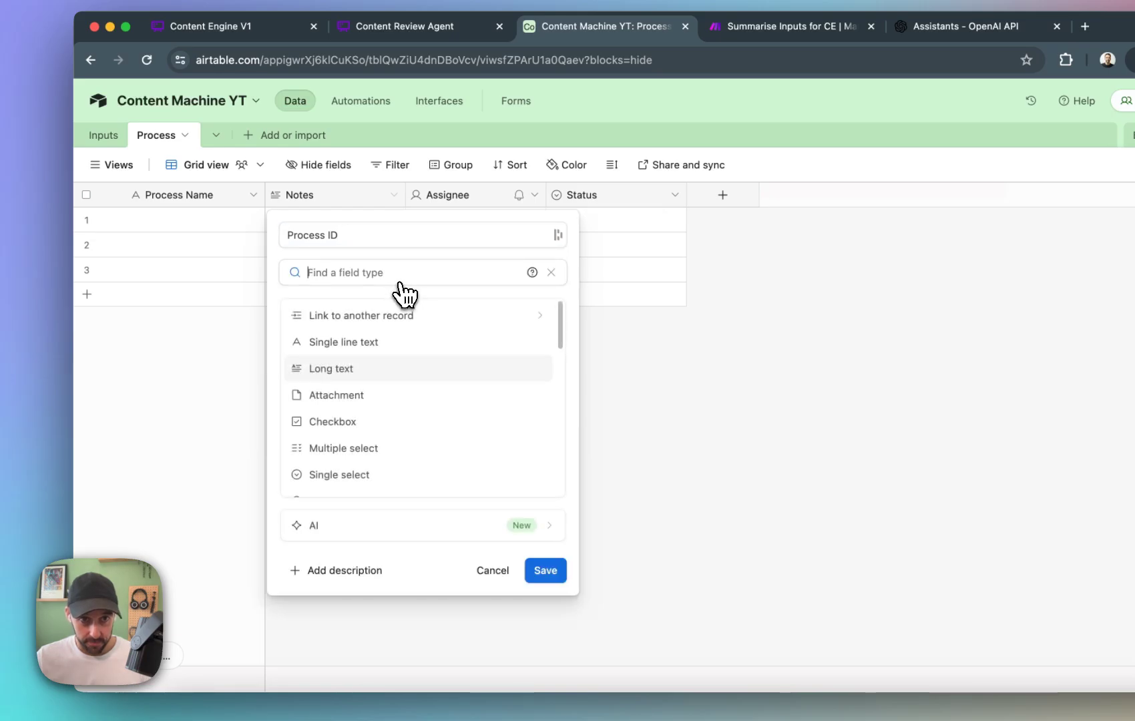
scroll(395, 445, "down", 15)
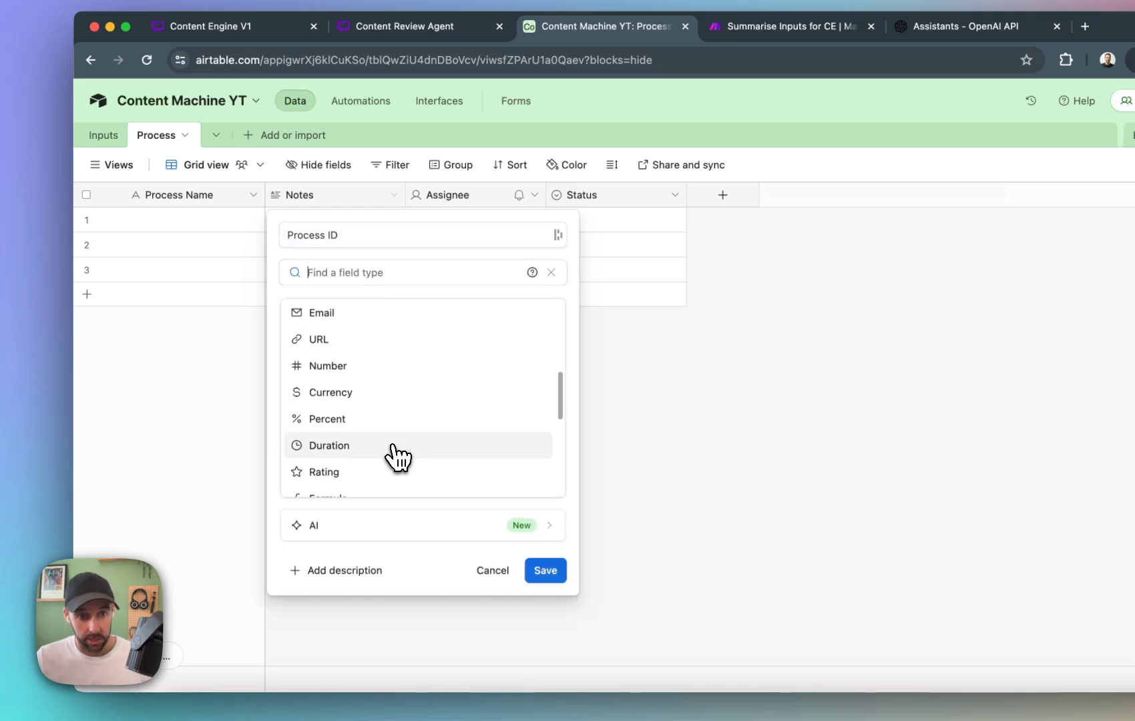
scroll(394, 448, "down", 2)
left_click(389, 434)
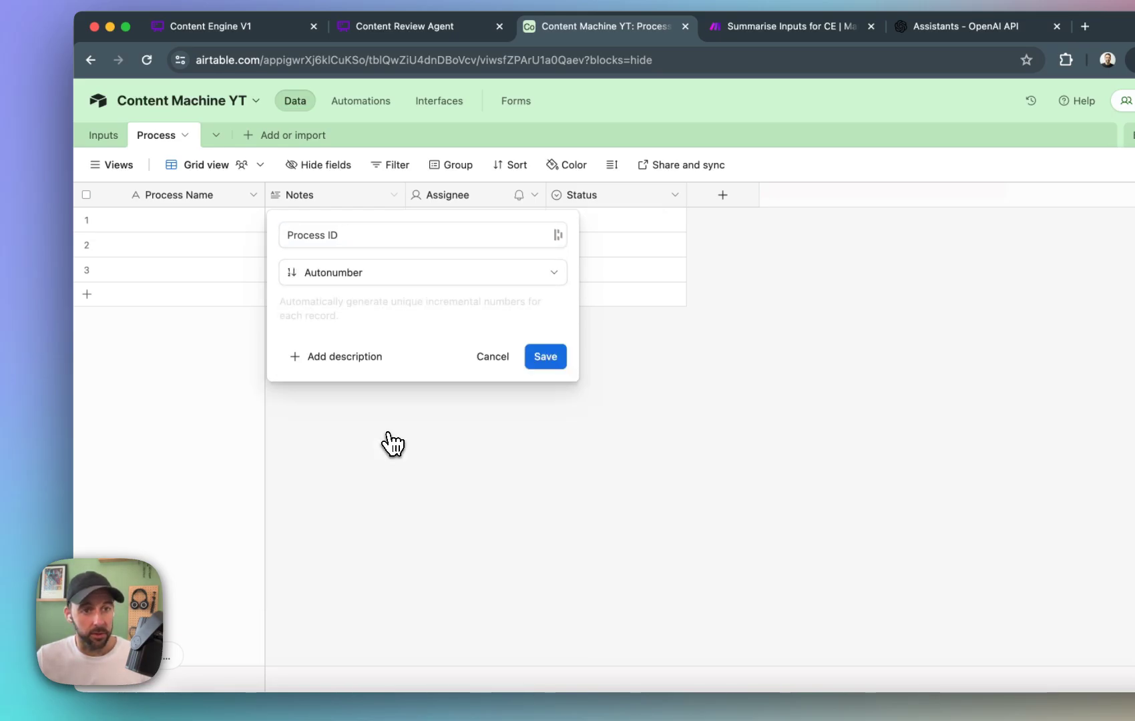
left_click(560, 361)
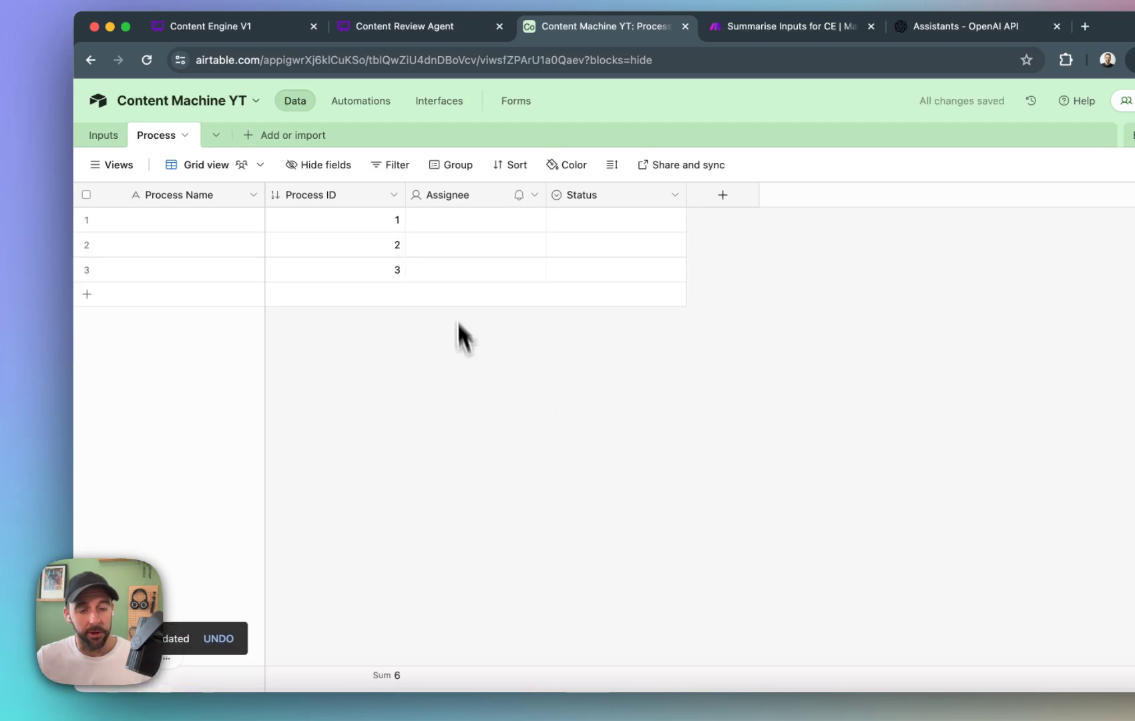
Delete the Assignee field from the Process table.
left_click(535, 195)
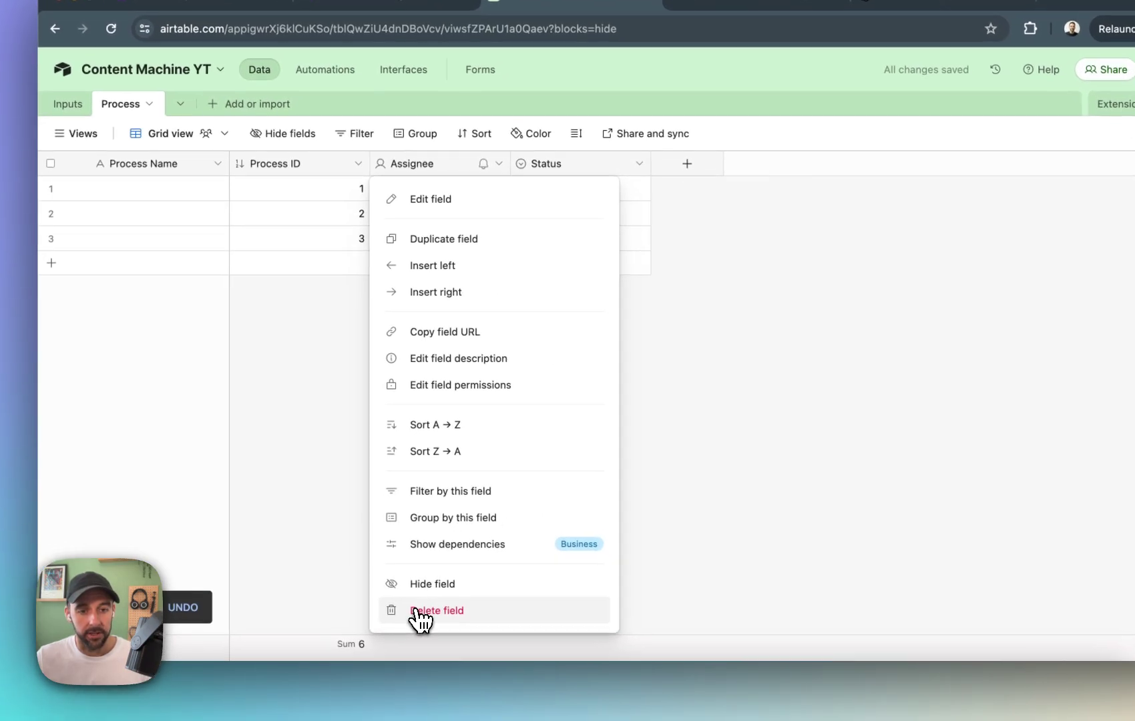
left_click(454, 640)
Change the Status field of the Process table into a single line text field named Webhook.
left_click(415, 182)
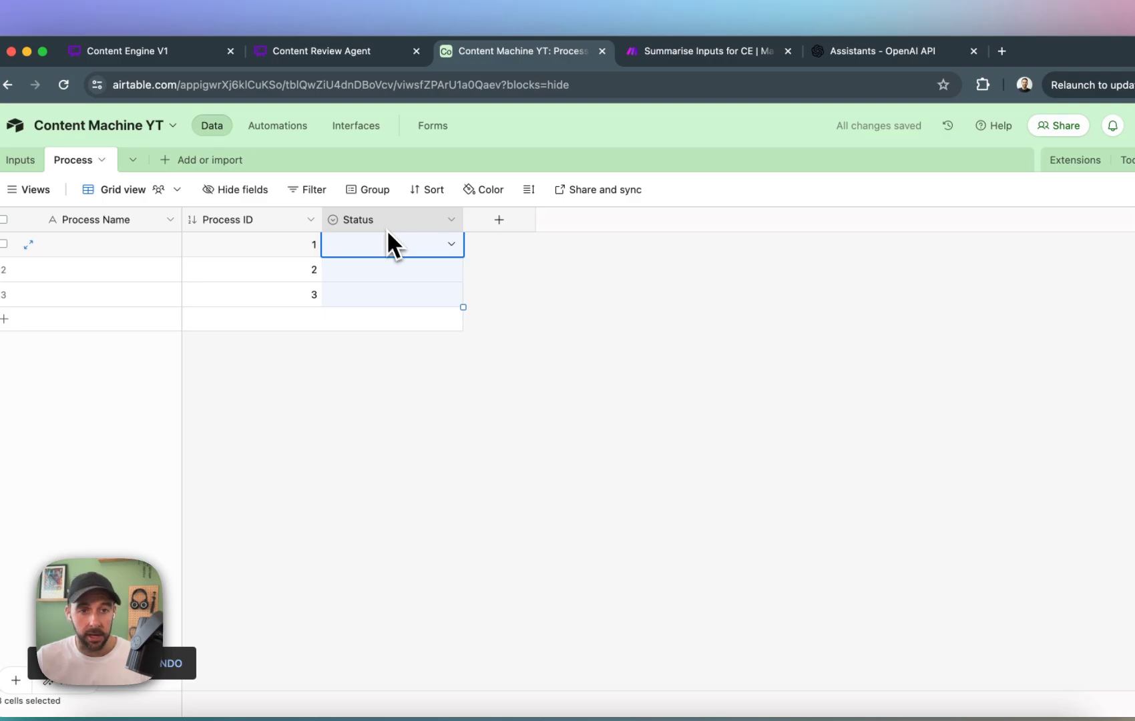
right_click(388, 228)
left_click(424, 268)
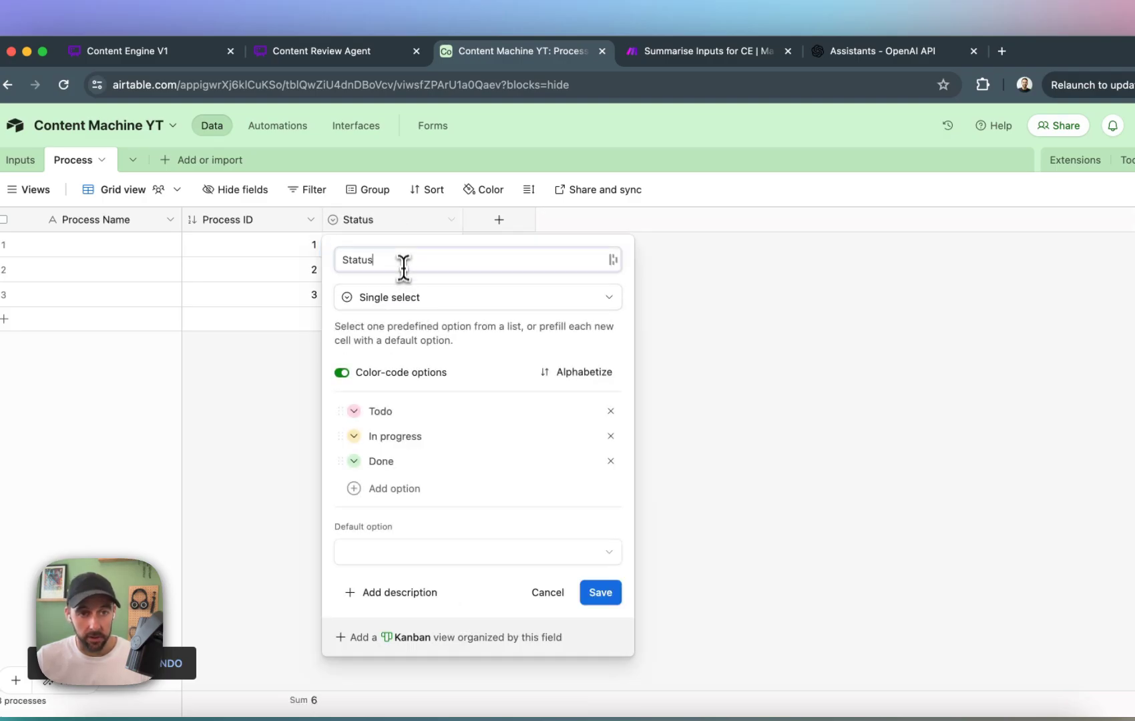
double_click(405, 257)
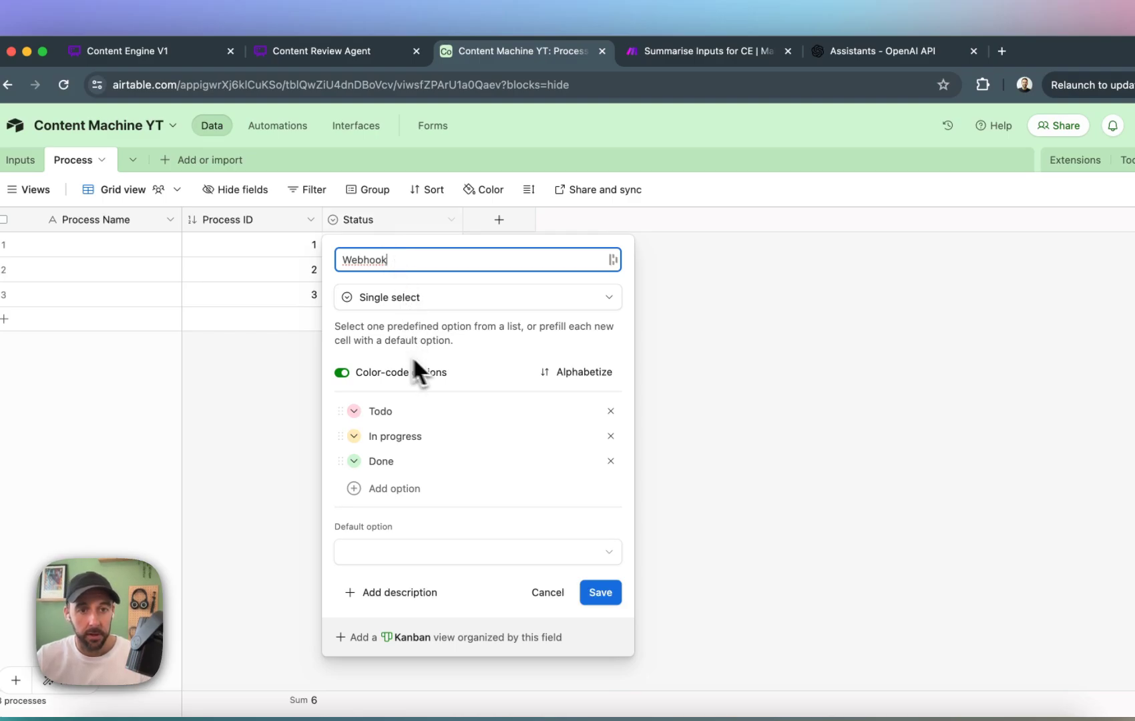
left_click(463, 299)
left_click(456, 367)
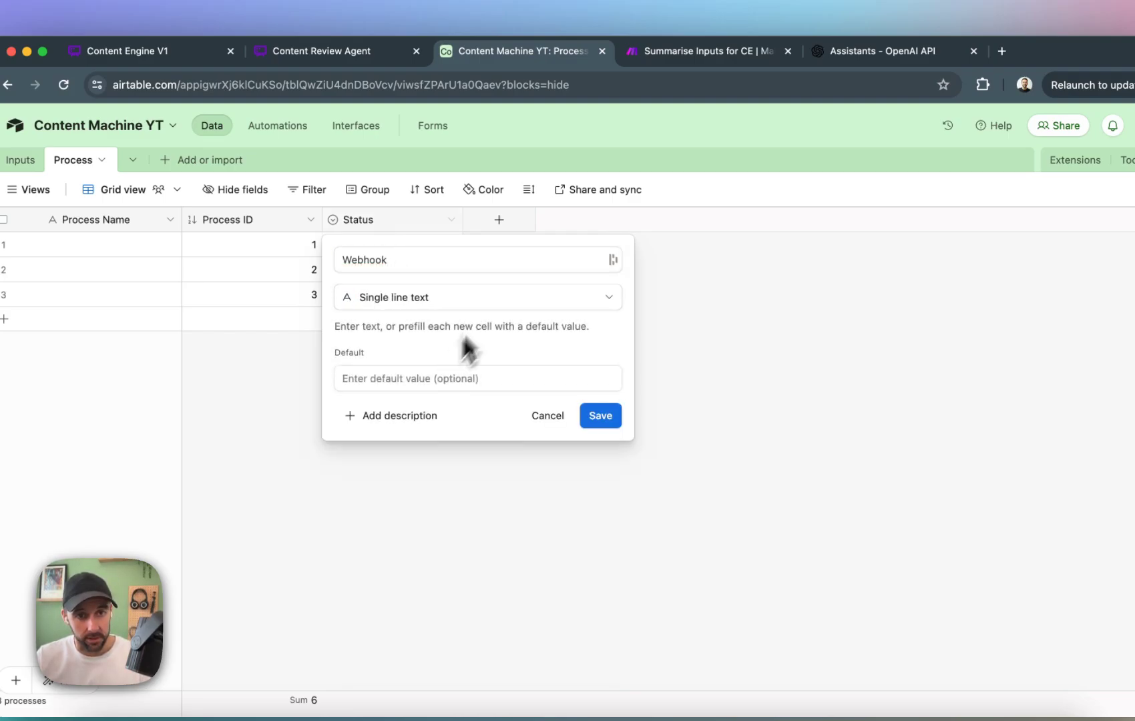
left_click(601, 416)
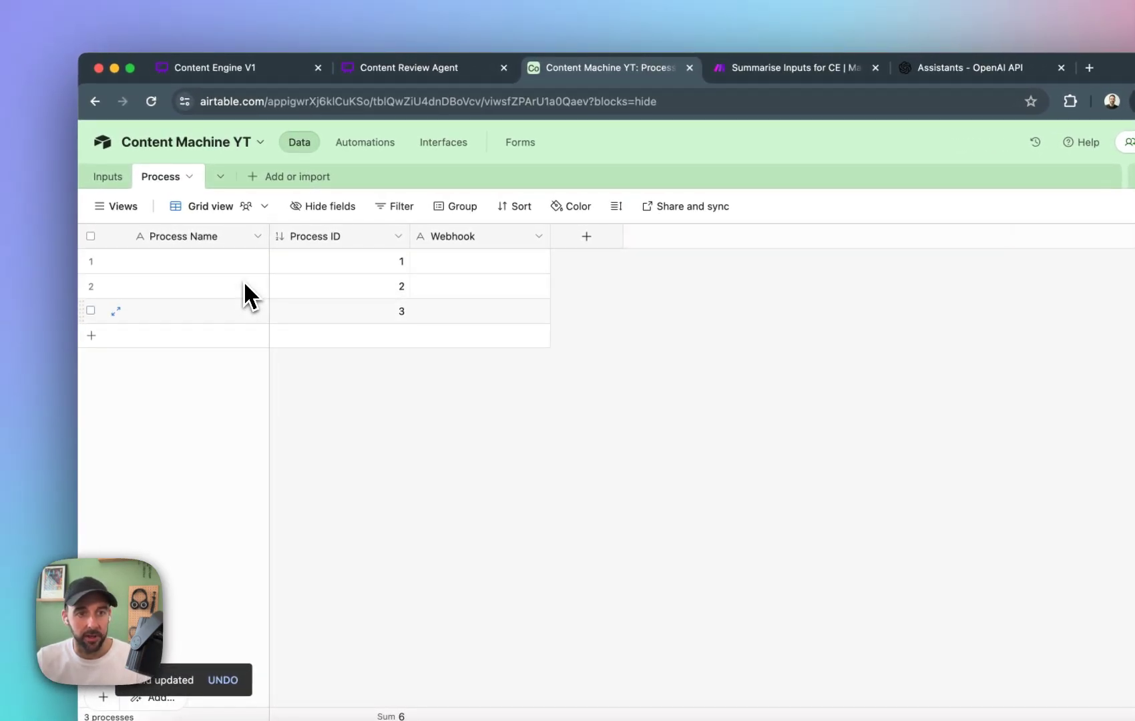
Fill the Process Name cells of the three records with Newsletter, Article and Social Posts.
type("News")
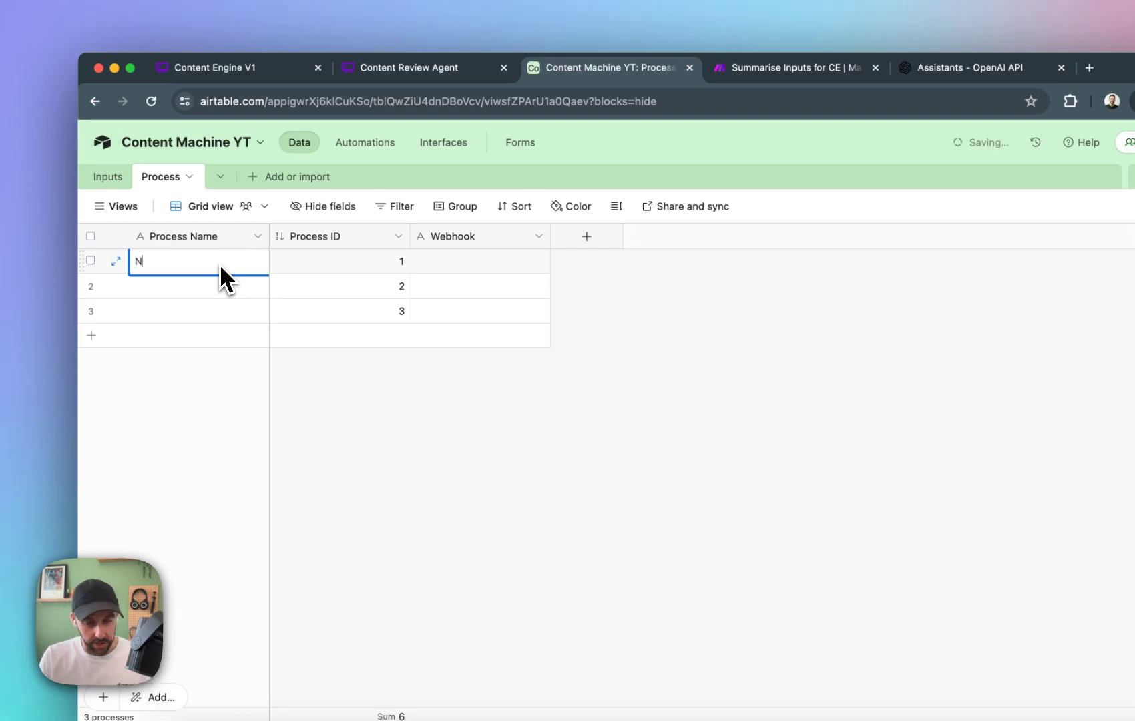
type("letter")
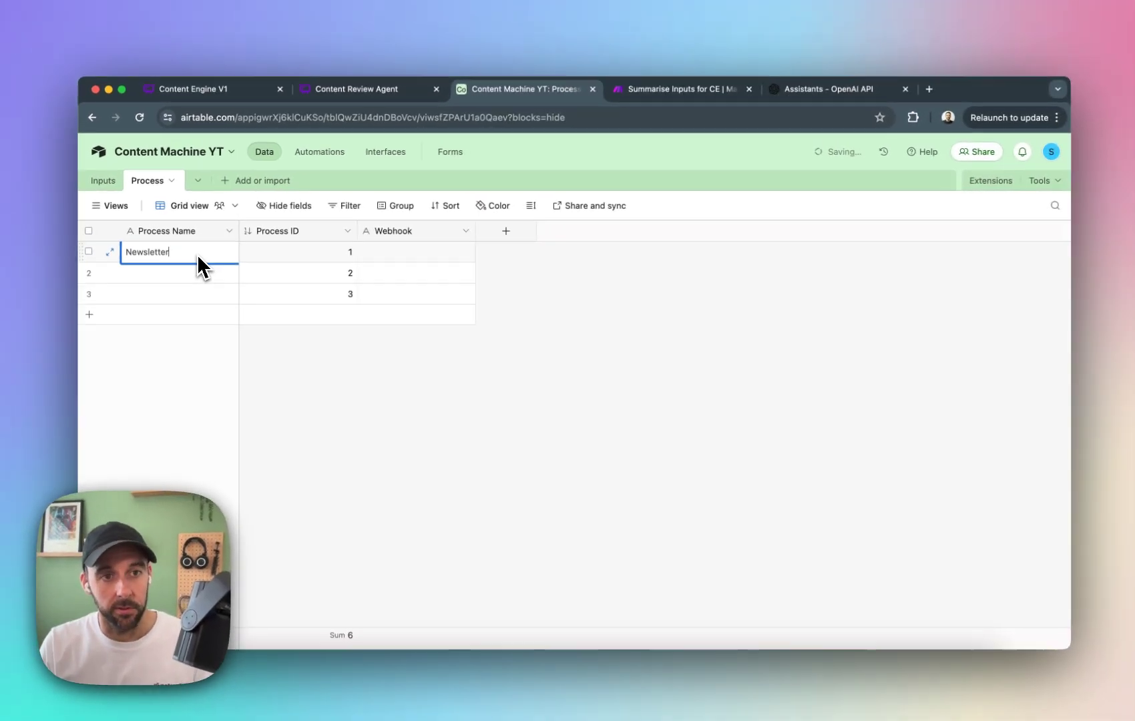
key("Return")
key("Return")
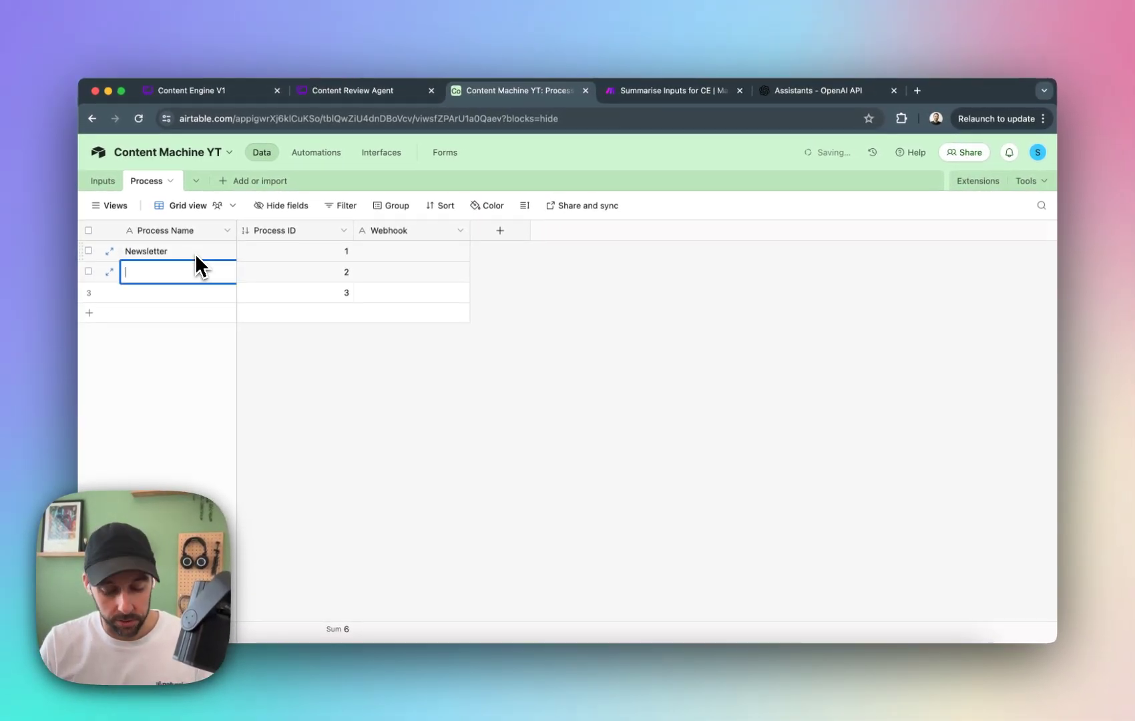
type("Artciles")
key("BackSpace")
key("BackSpace")
key("BackSpace")
key("BackSpace")
key("BackSpace")
key("BackSpace")
key("BackSpace")
key("BackSpace")
key("BackSpace")
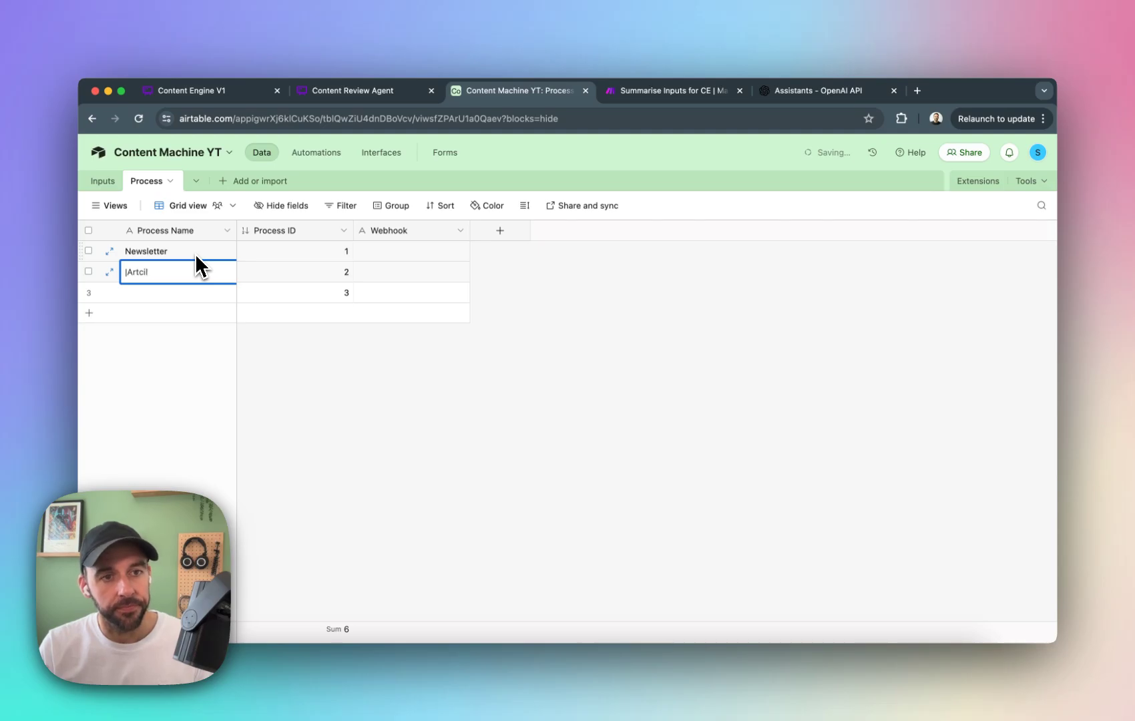
type("Articles")
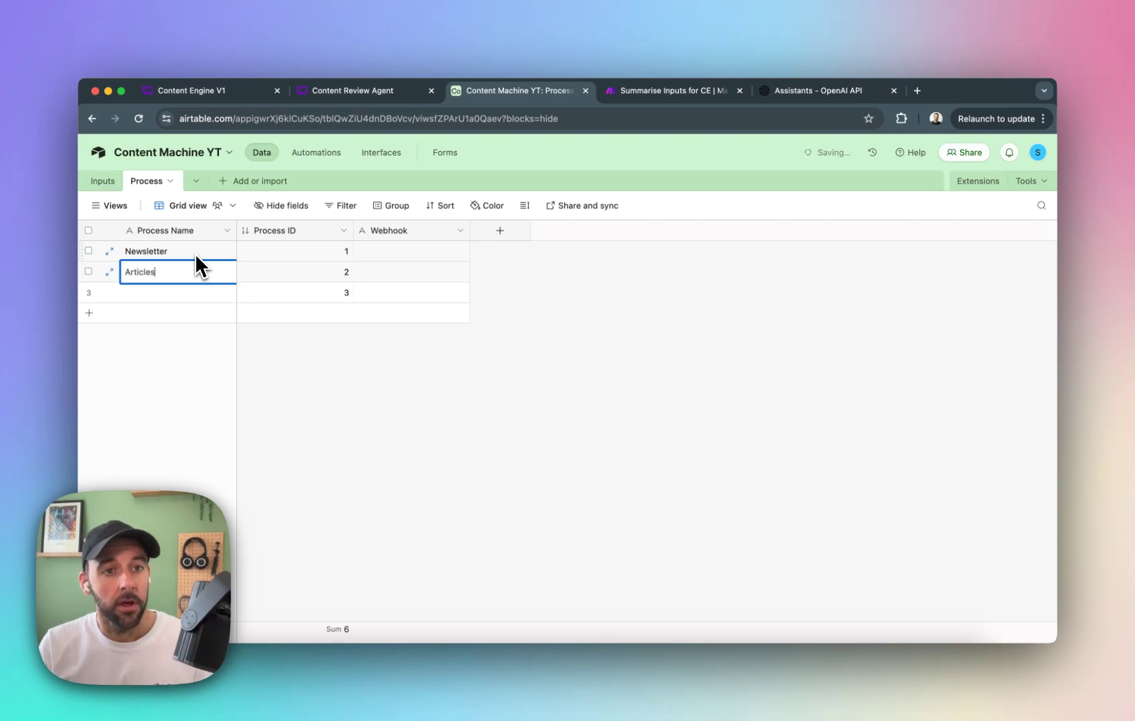
key("BackSpace")
key("Return")
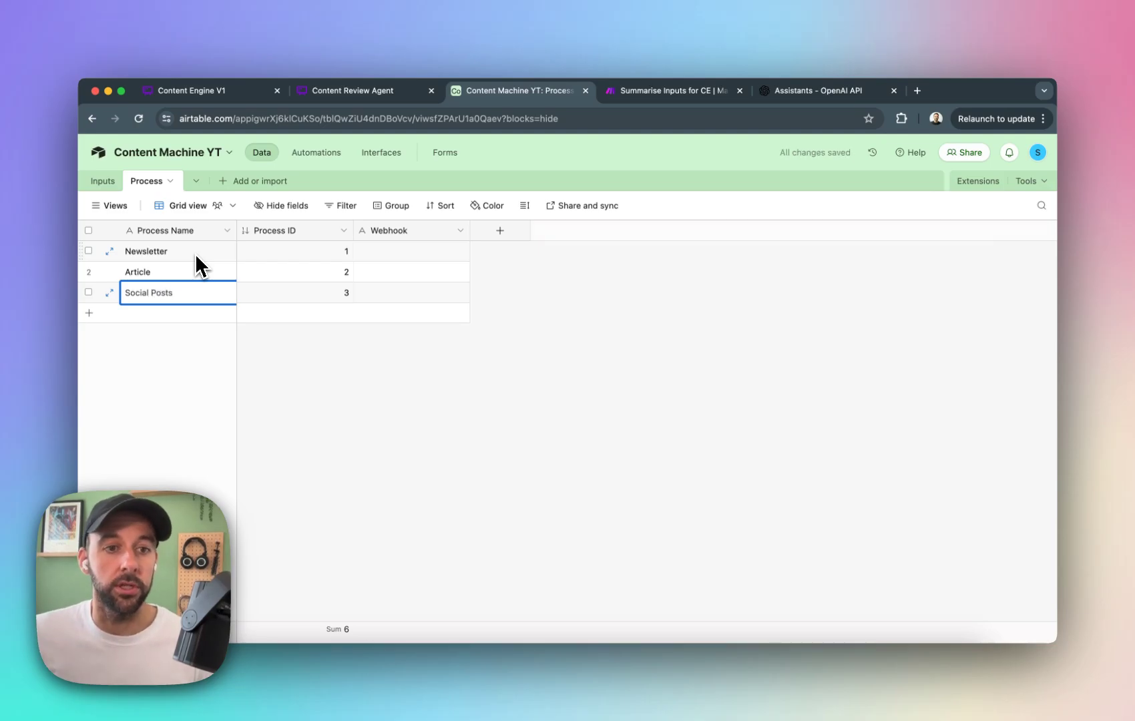
key("Return")
left_click(462, 396)
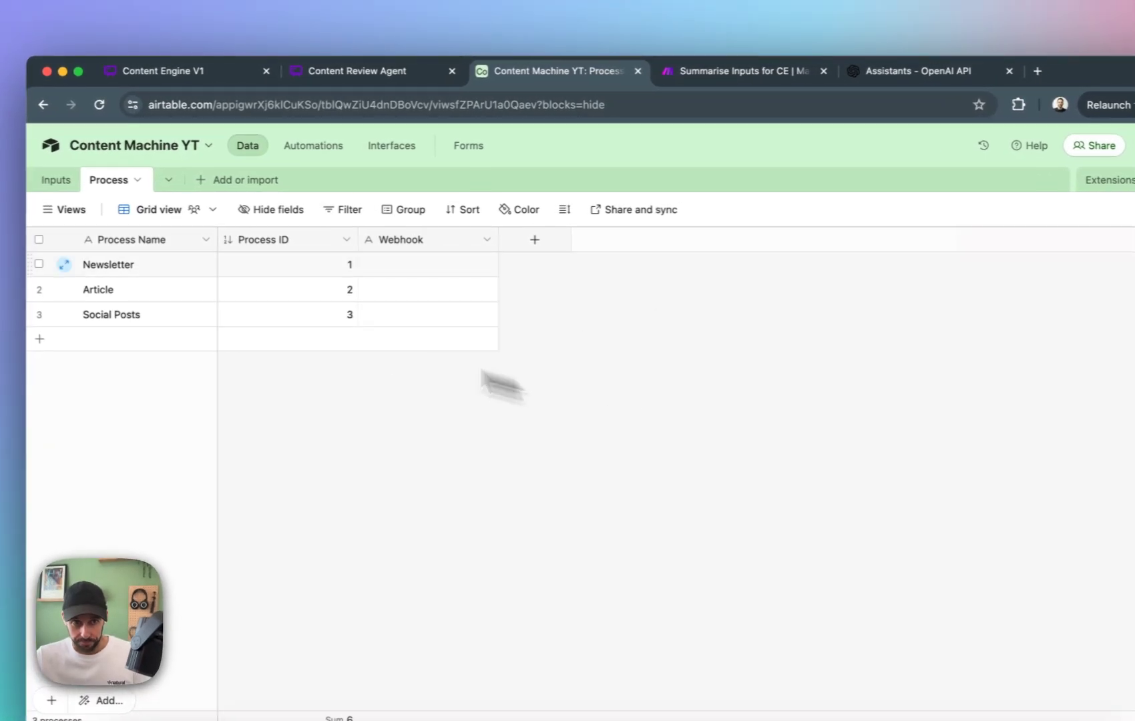
Add a field named Process to the Inputs table that links to the Process table, without adding lookup fields.
left_click(57, 181)
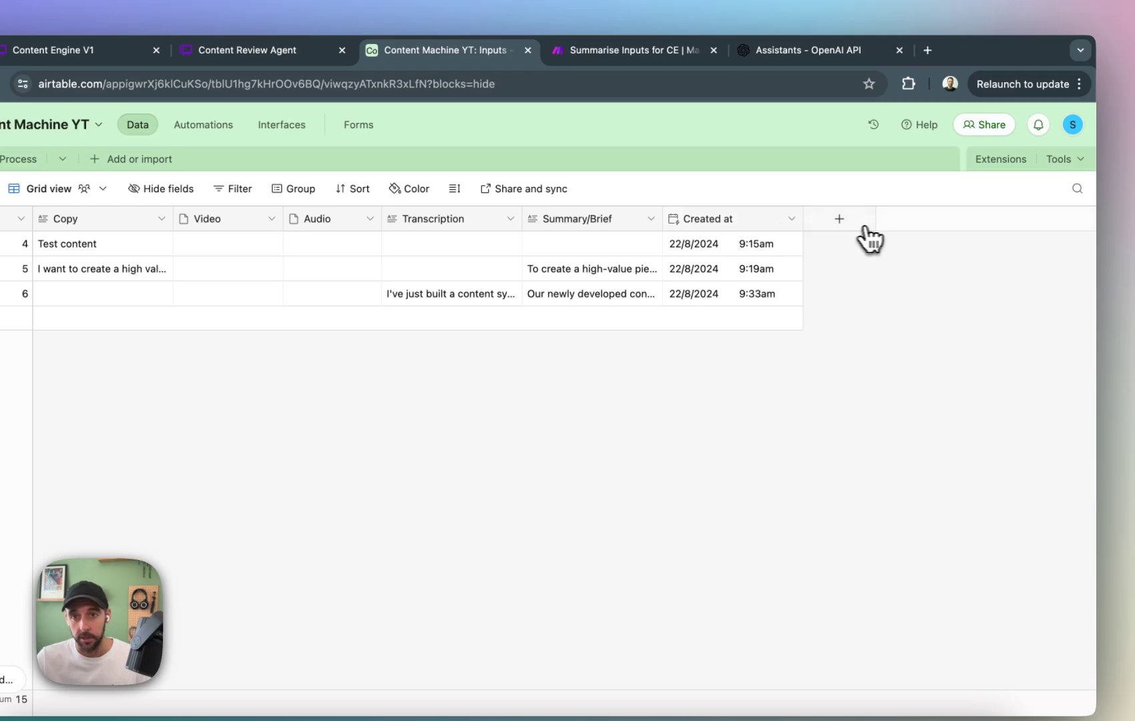
left_click(864, 226)
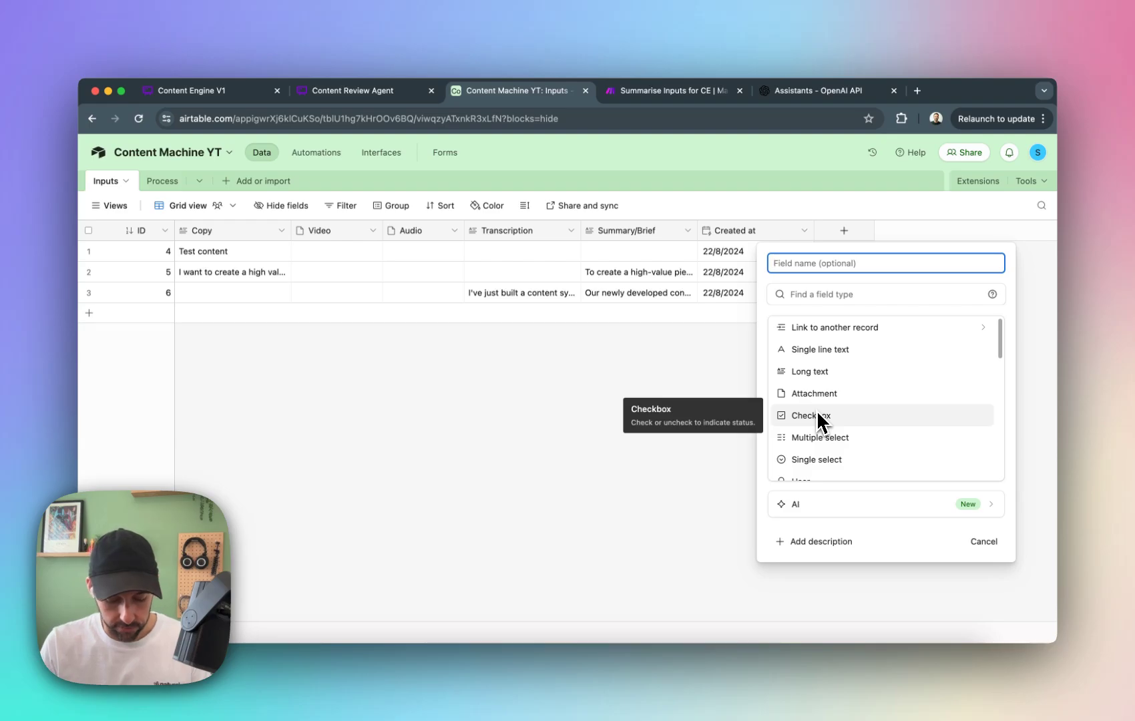
type("Process")
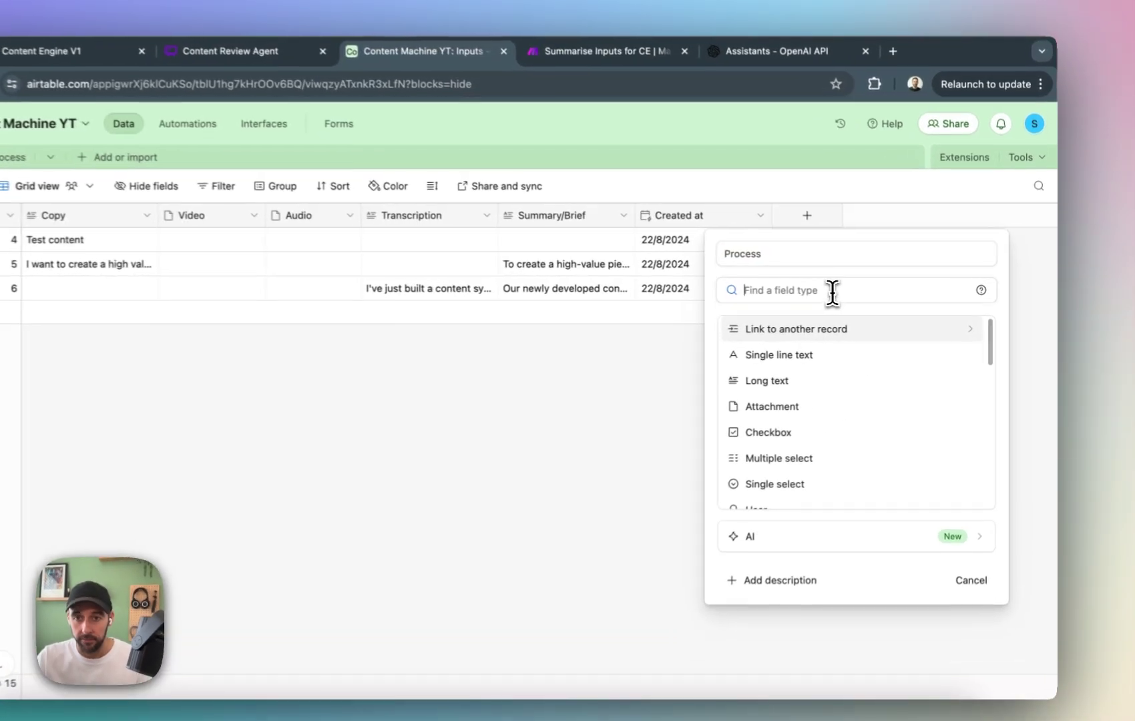
left_click(866, 294)
type("re")
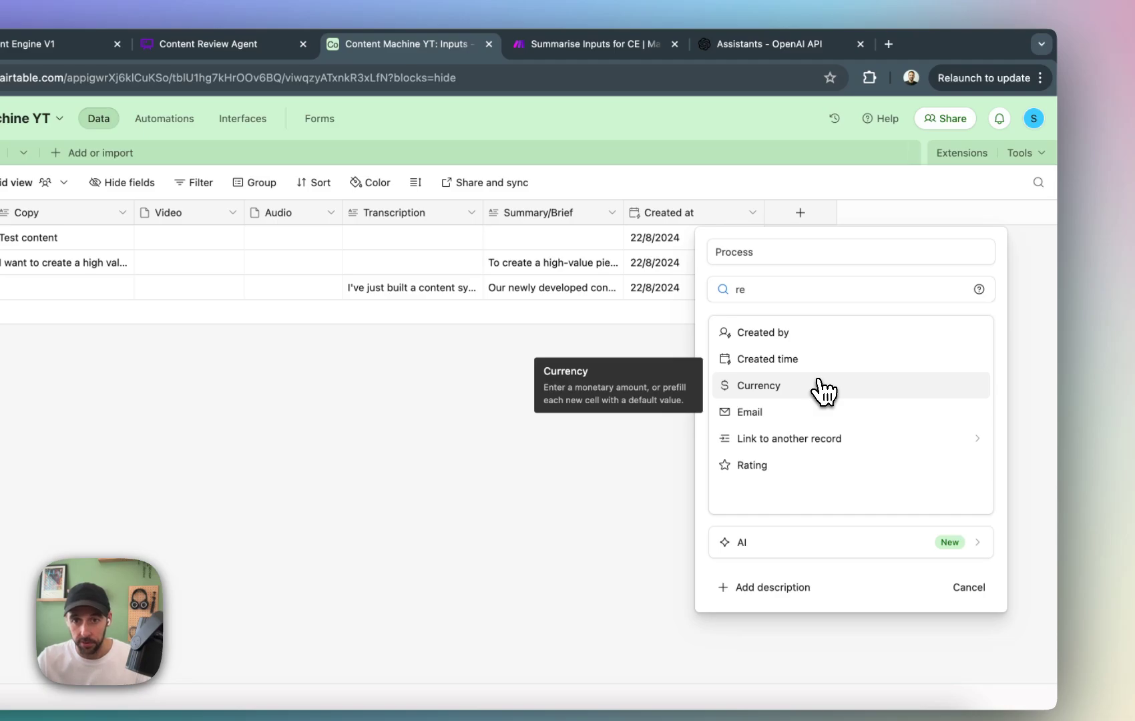
left_click(826, 446)
left_click(790, 347)
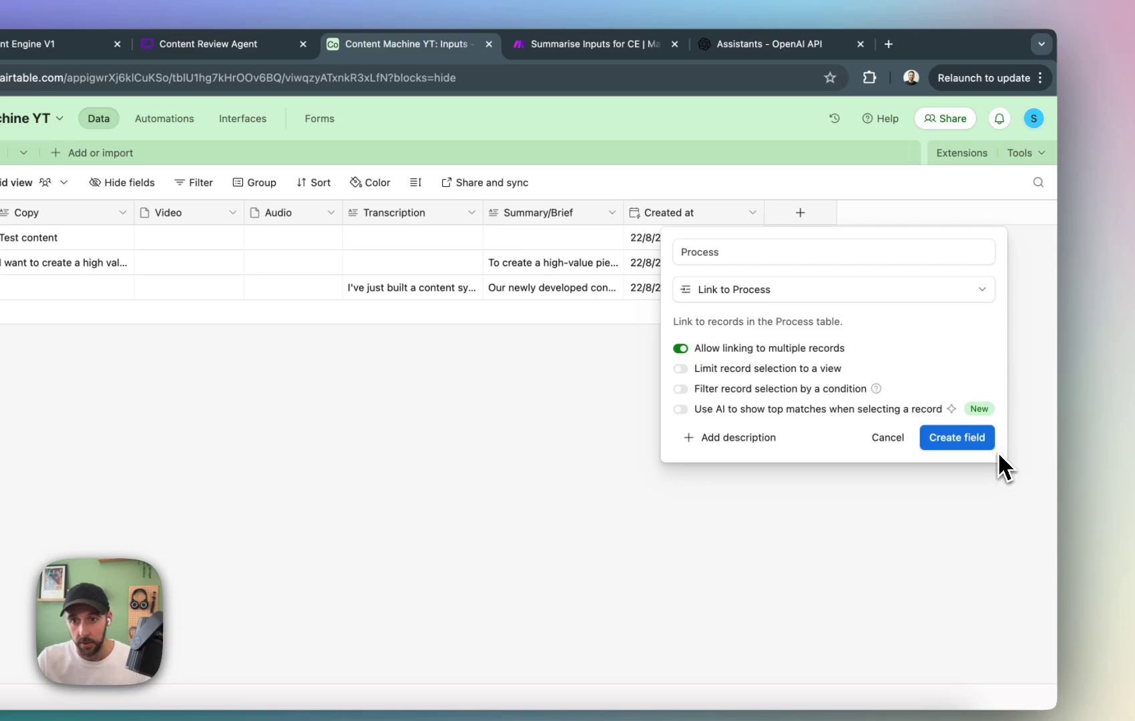
left_click(964, 442)
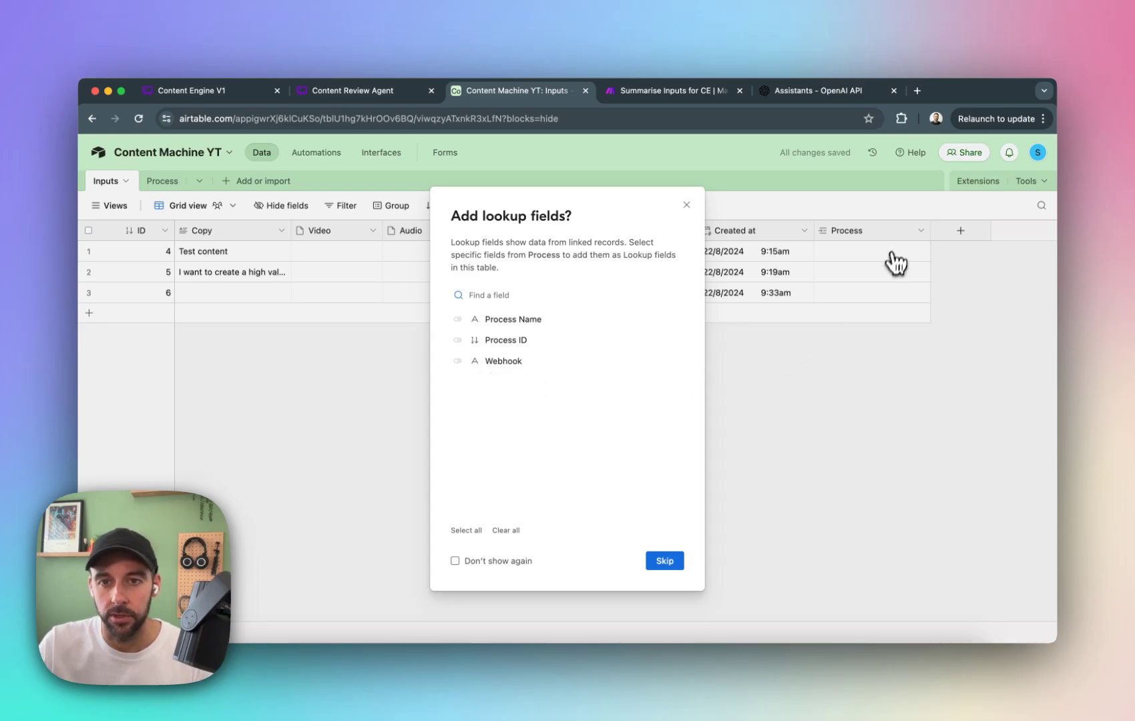
left_click(673, 567)
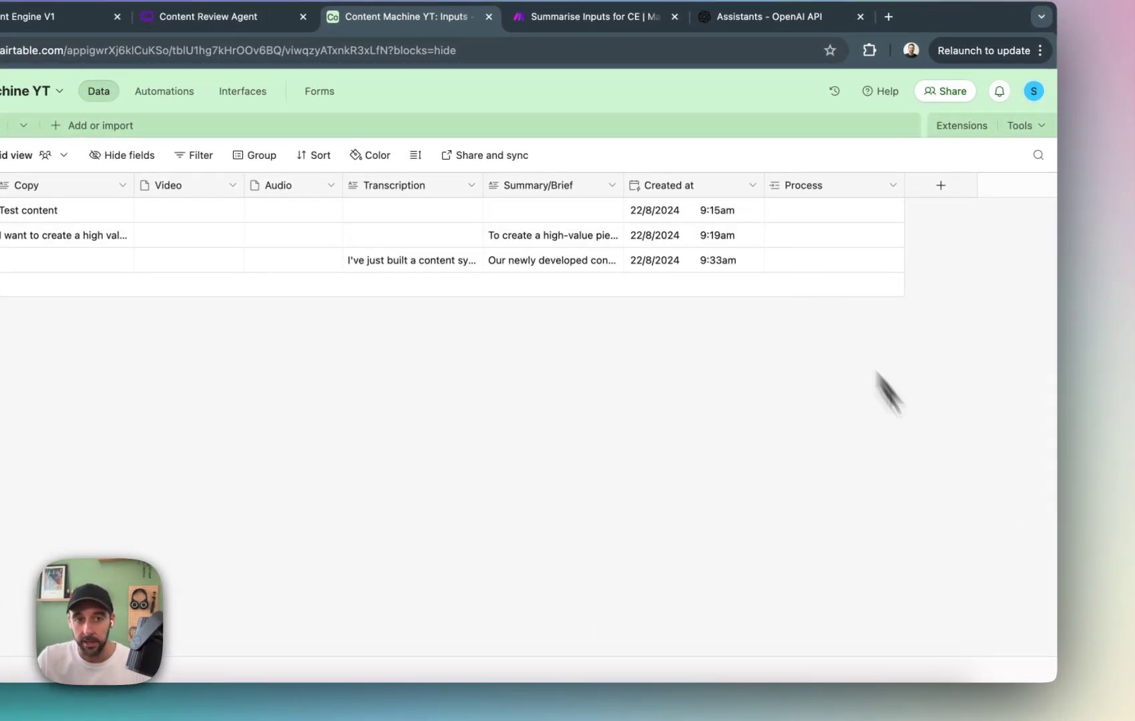
Link the Newsletter process to the Inputs record with ID 5, and remove the link again.
left_click(795, 238)
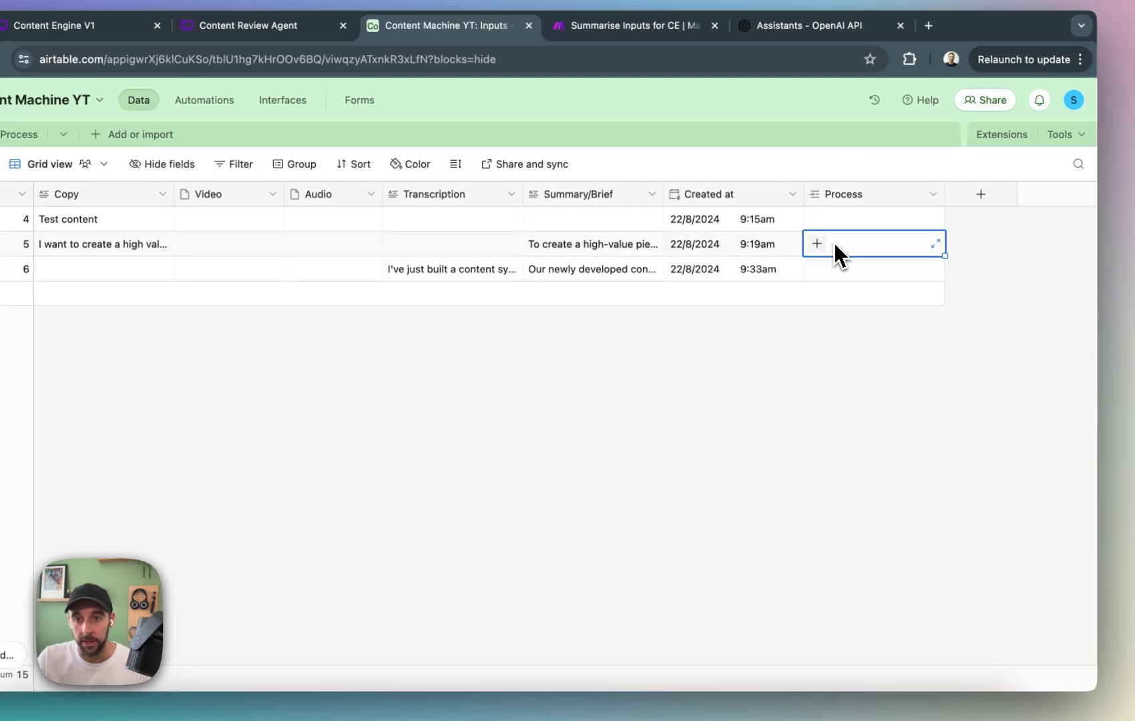
left_click(817, 244)
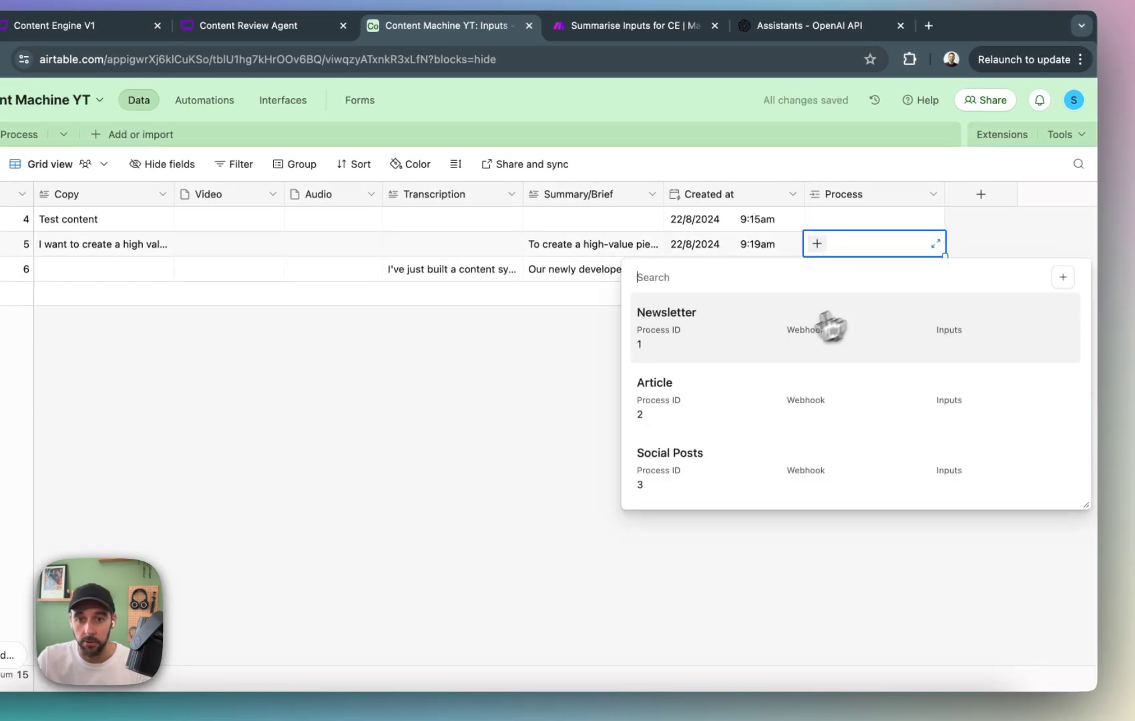
left_click(700, 340)
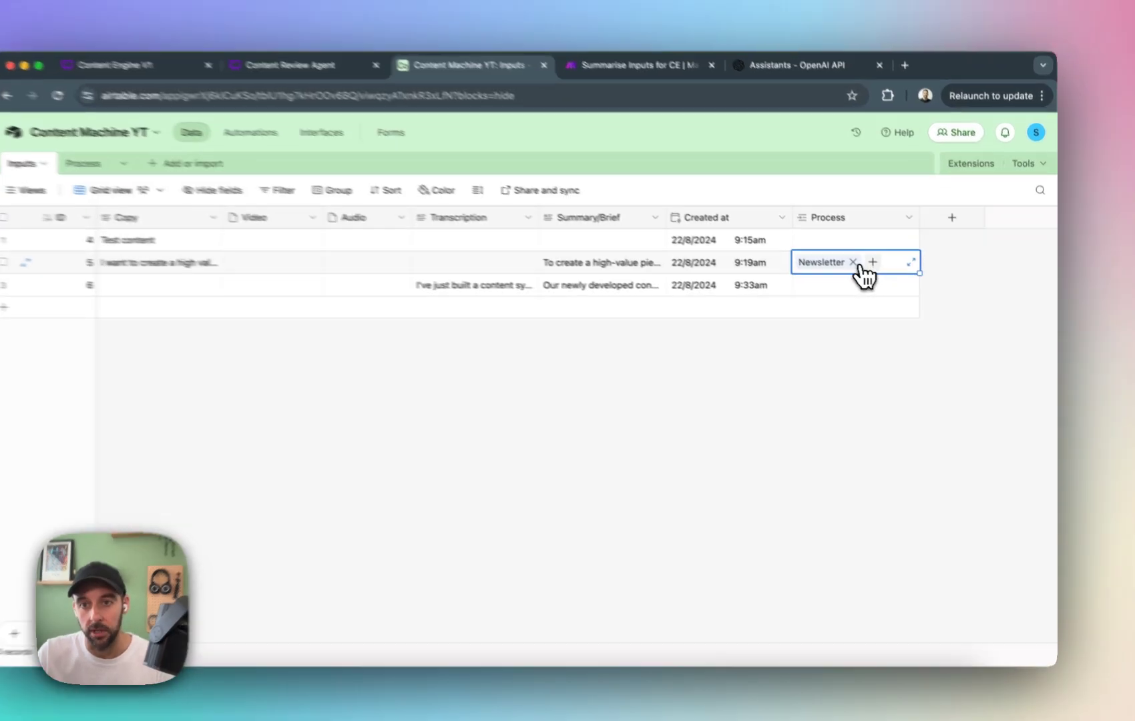
left_click(869, 271)
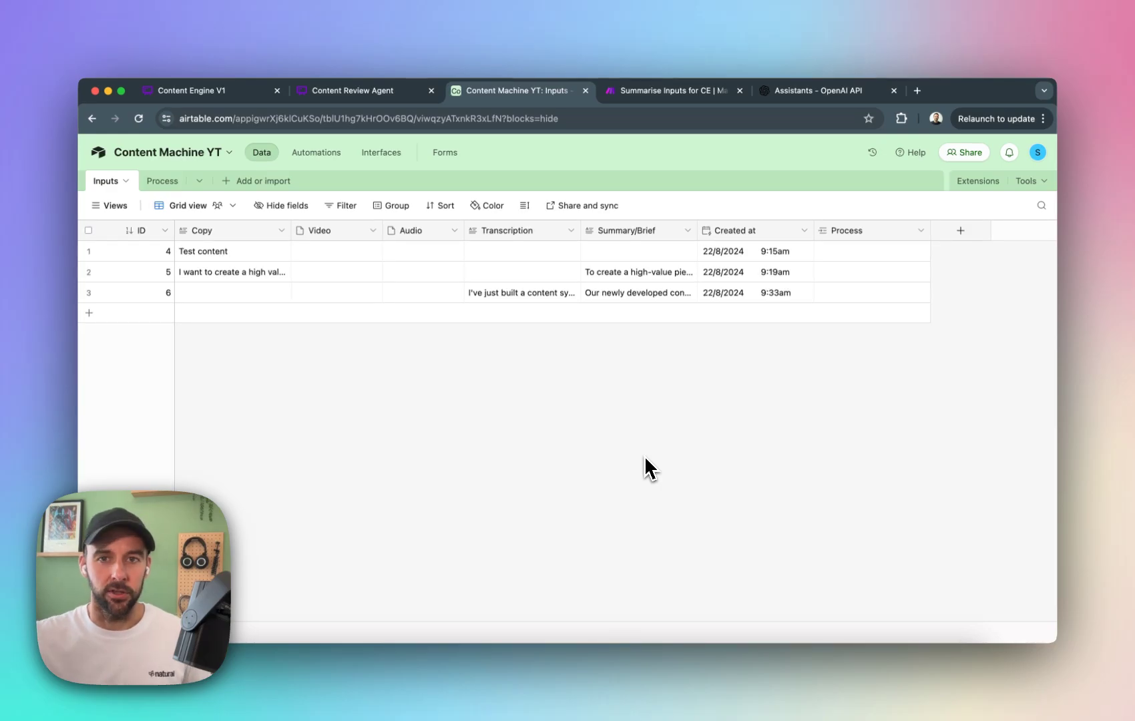
Switch to Make and view the diagram of the Content Processing Assistants scenario in the Content Engine folder.
left_click(695, 94)
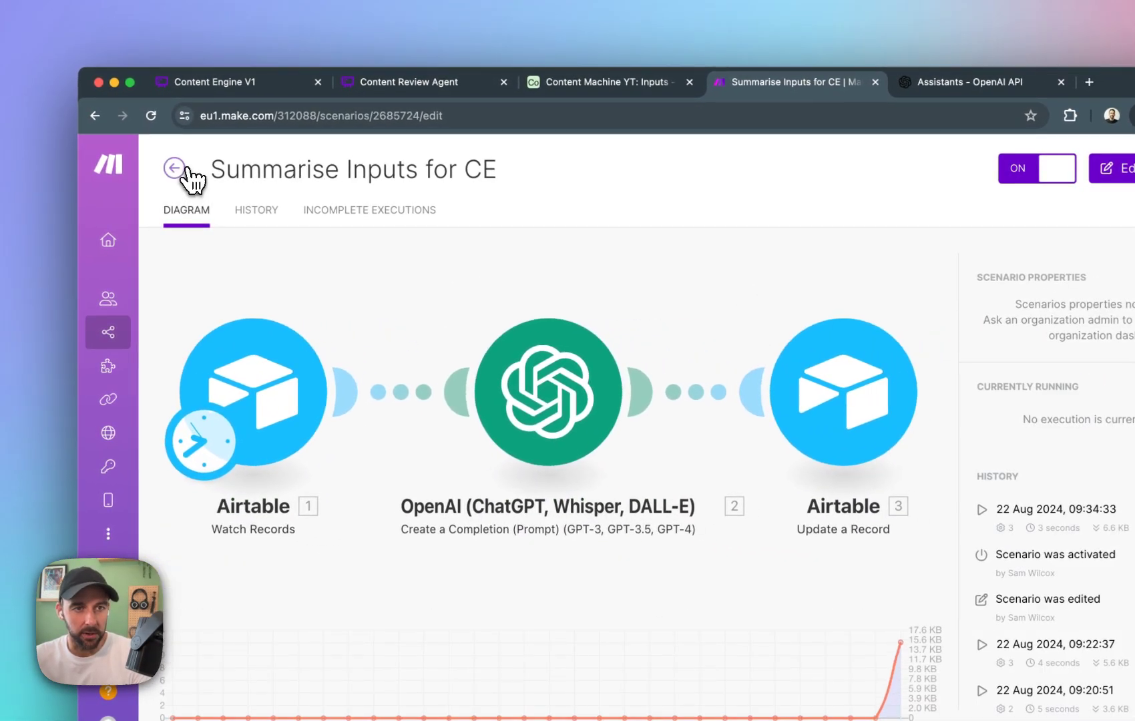
left_click(182, 172)
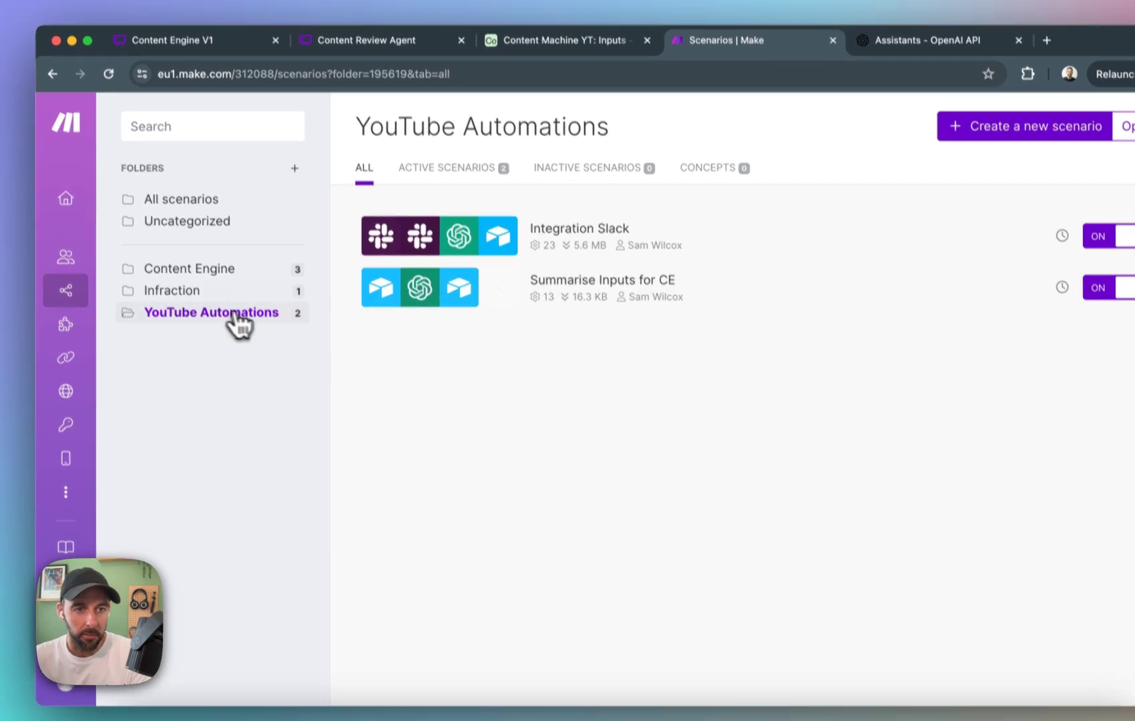
left_click(207, 267)
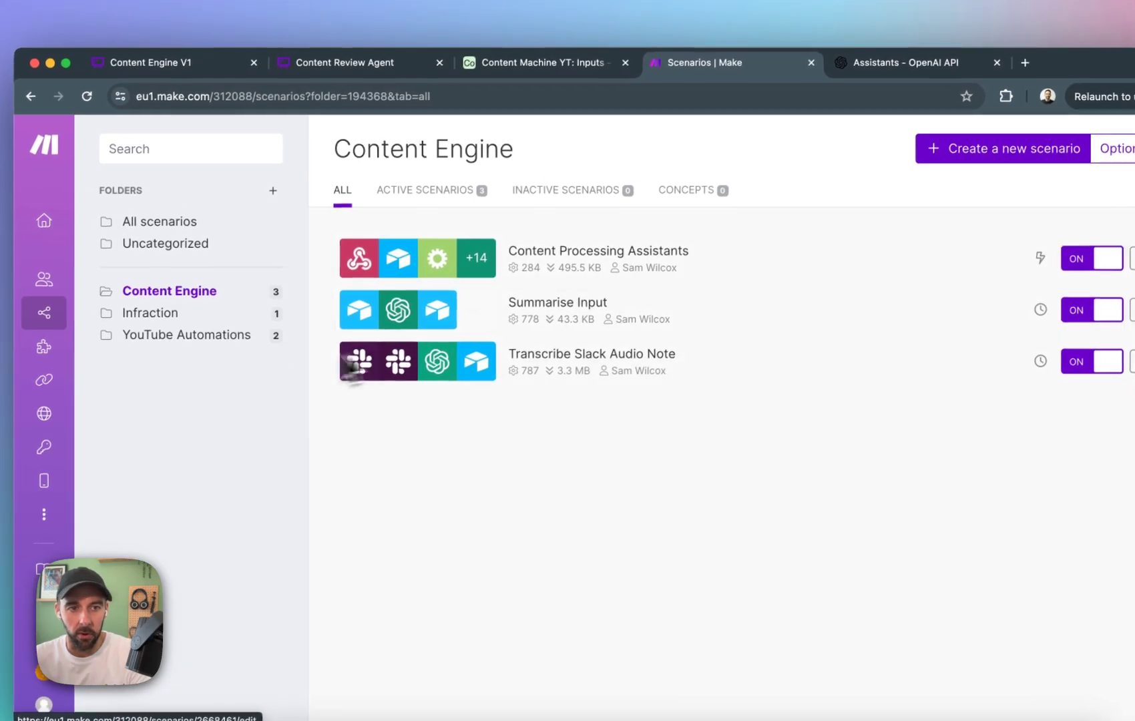
left_click(452, 271)
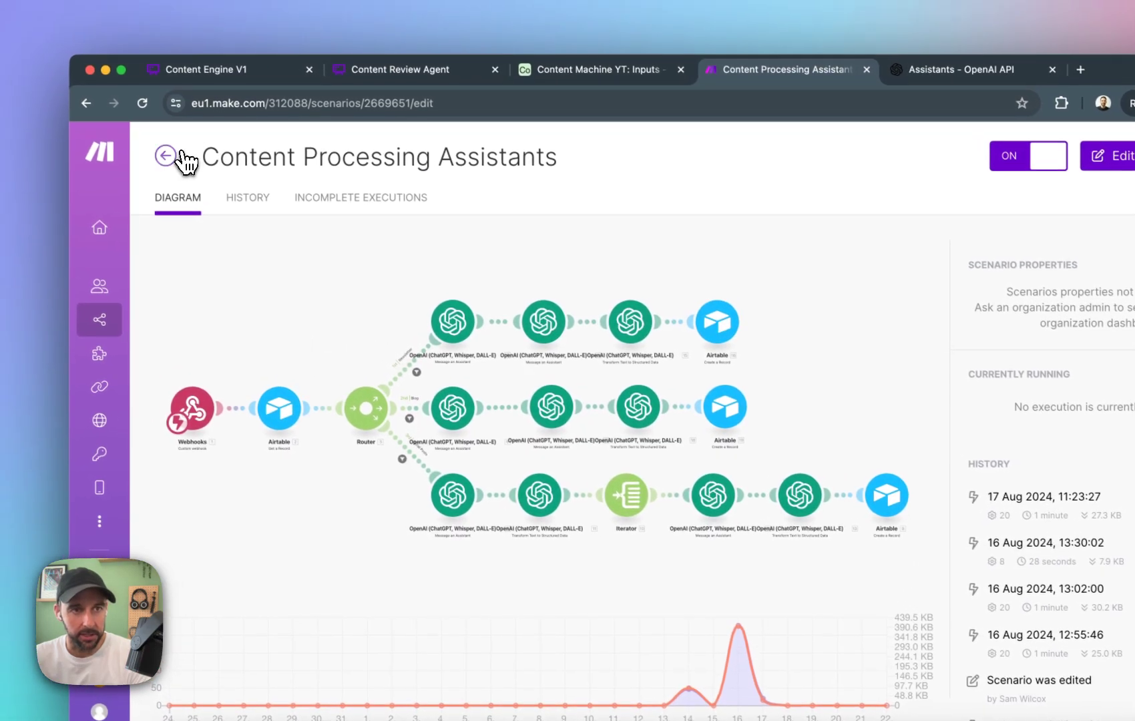
left_click(109, 121)
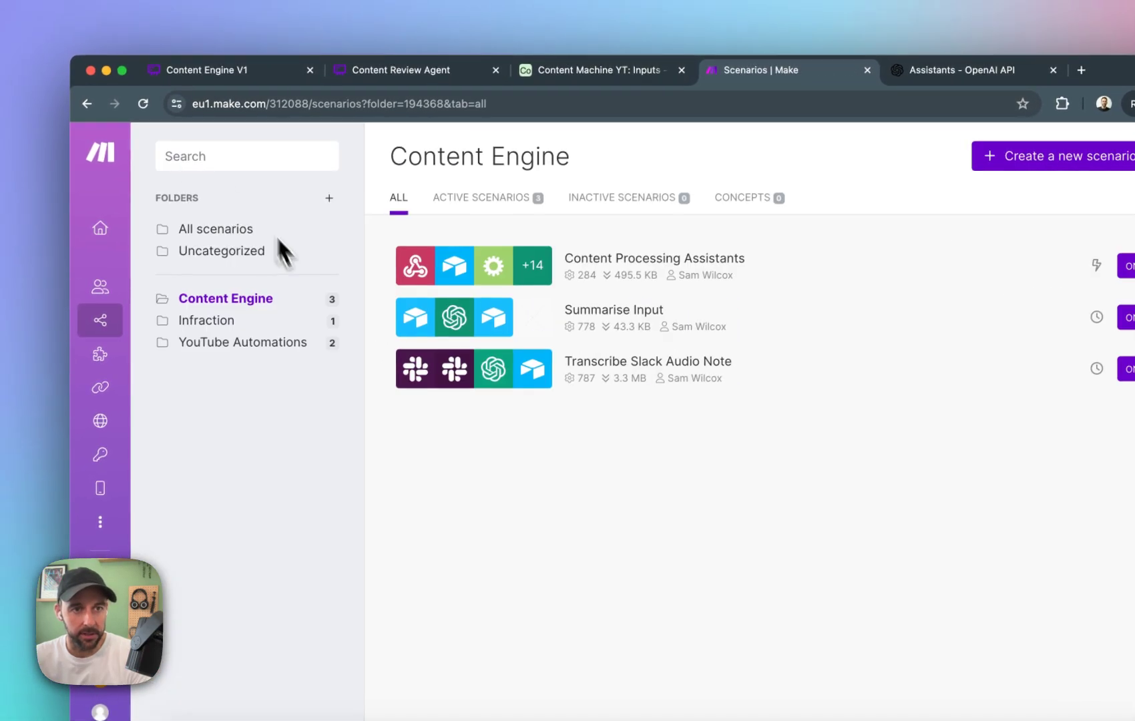
Create a new scenario in the YouTube Automations folder with a Webhooks Custom webhook trigger.
left_click(262, 343)
left_click(903, 148)
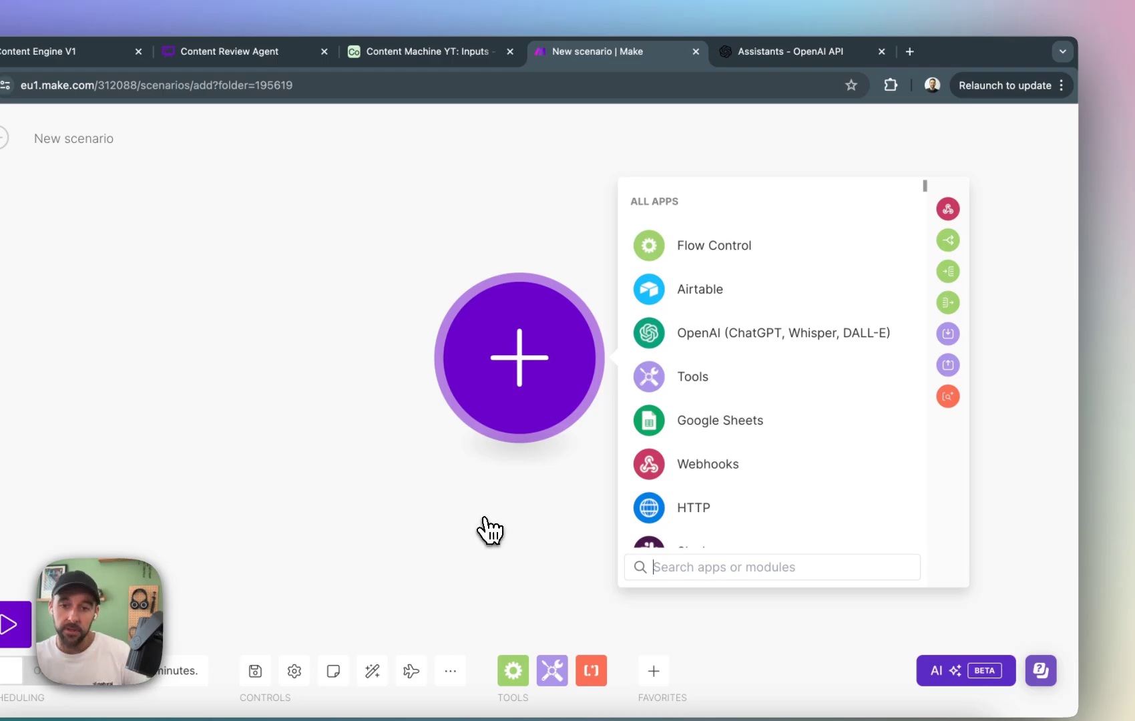
left_click(685, 476)
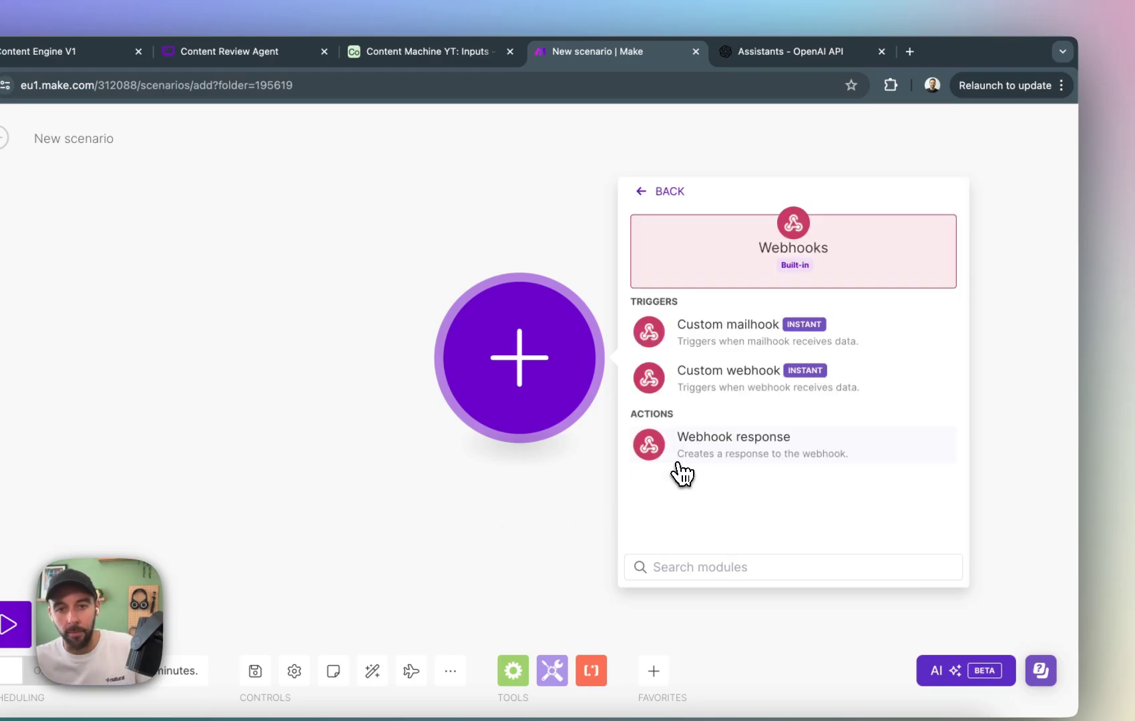
left_click(711, 388)
Create and save a webhook named "Process Content Webhook" for the trigger, without IP restrictions.
left_click(738, 357)
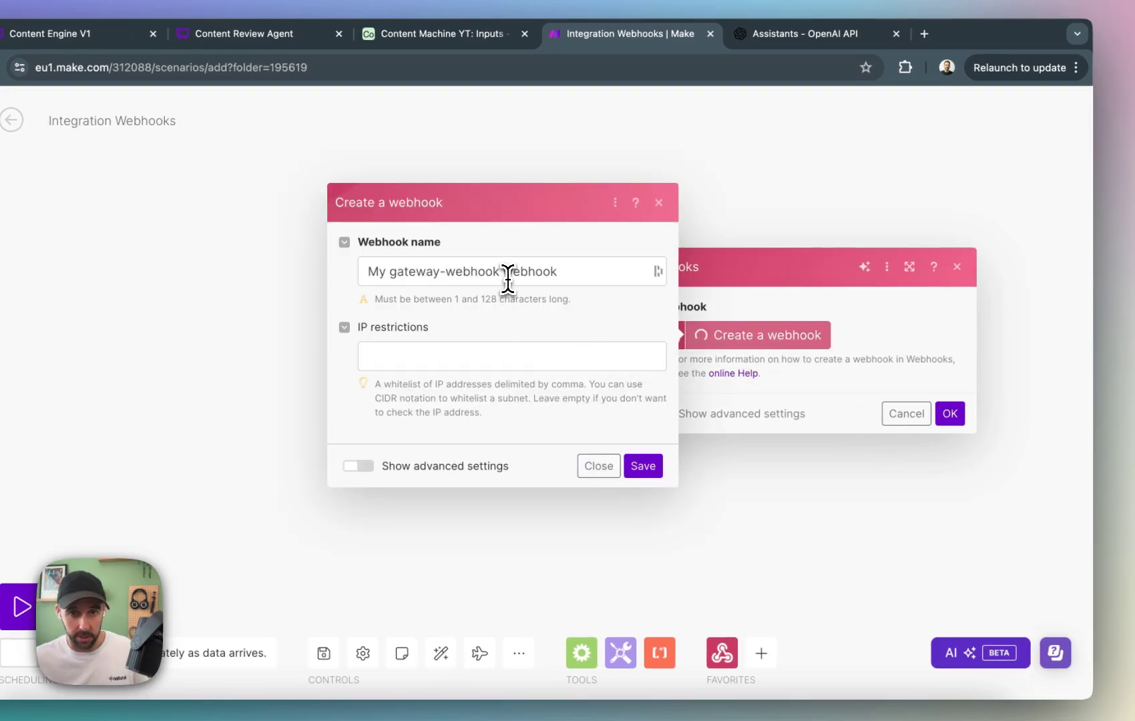
left_click(507, 274)
triple_click(507, 273)
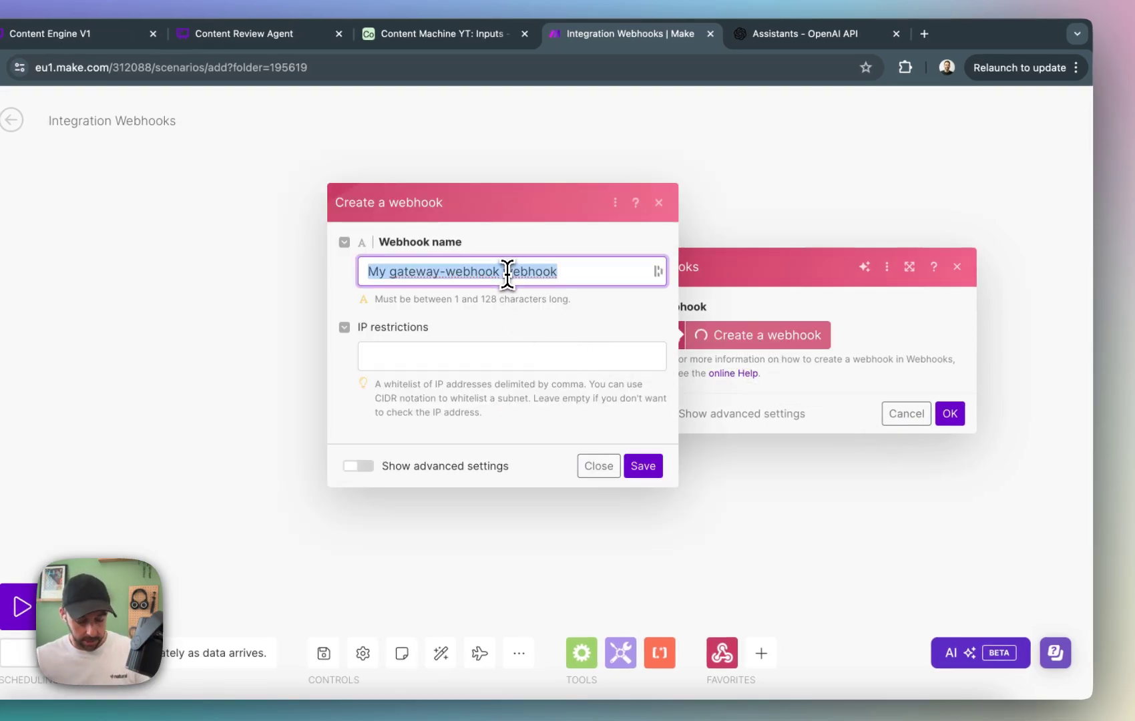
type("Process")
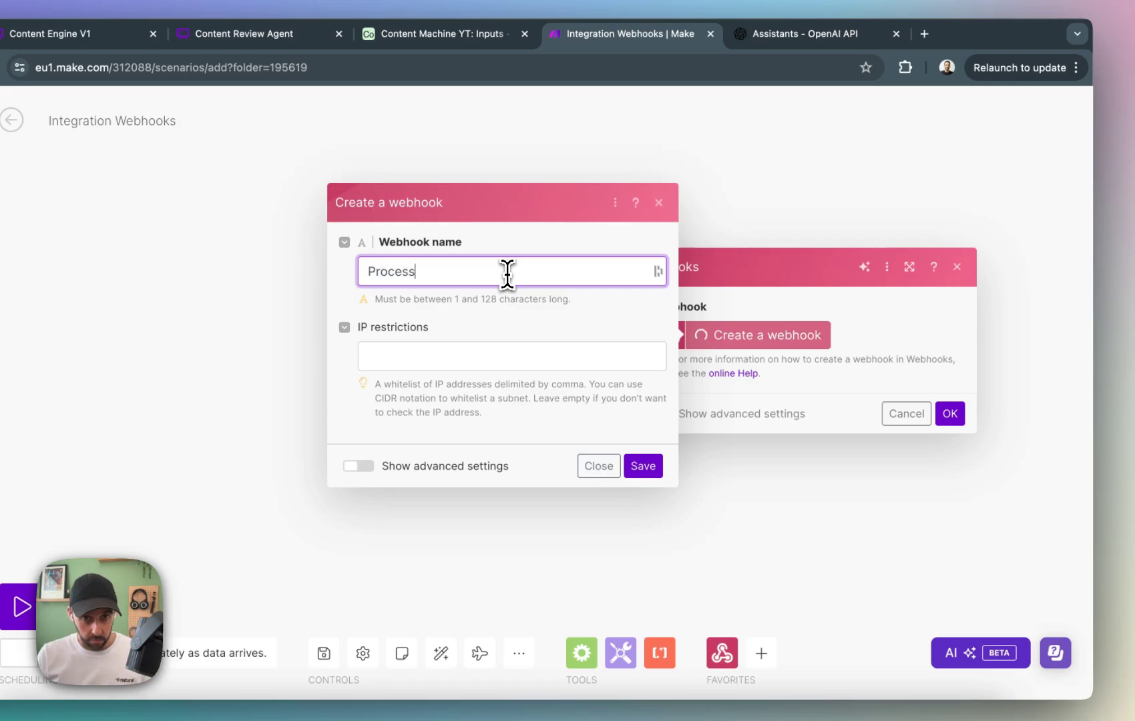
type(" Conta")
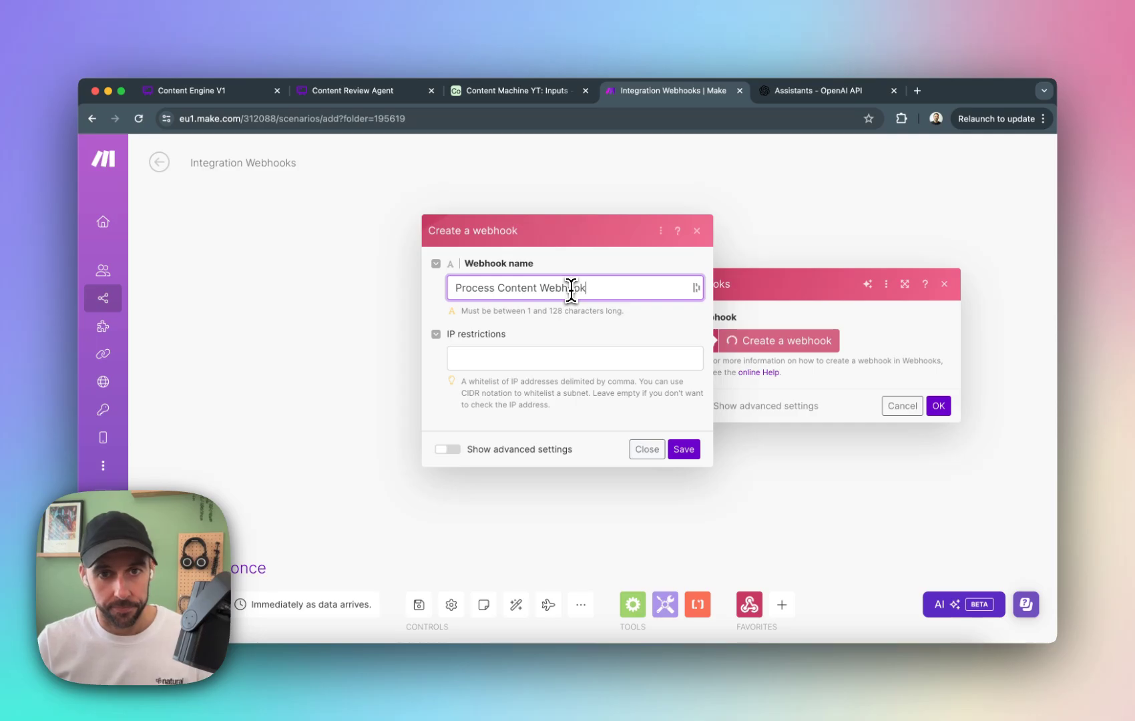
left_click(681, 449)
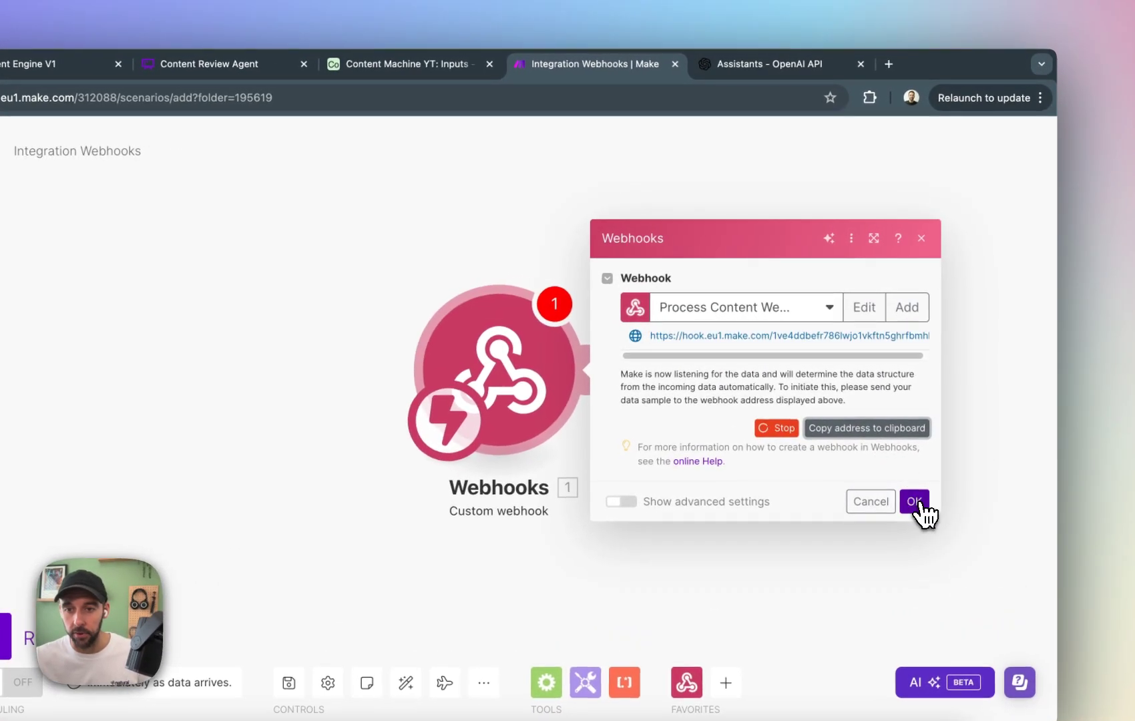
Confirm the webhook settings, switch to Airtable and paste the copied webhook address into the Webhook field of Newsletter, Article and Social Posts.
left_click(938, 454)
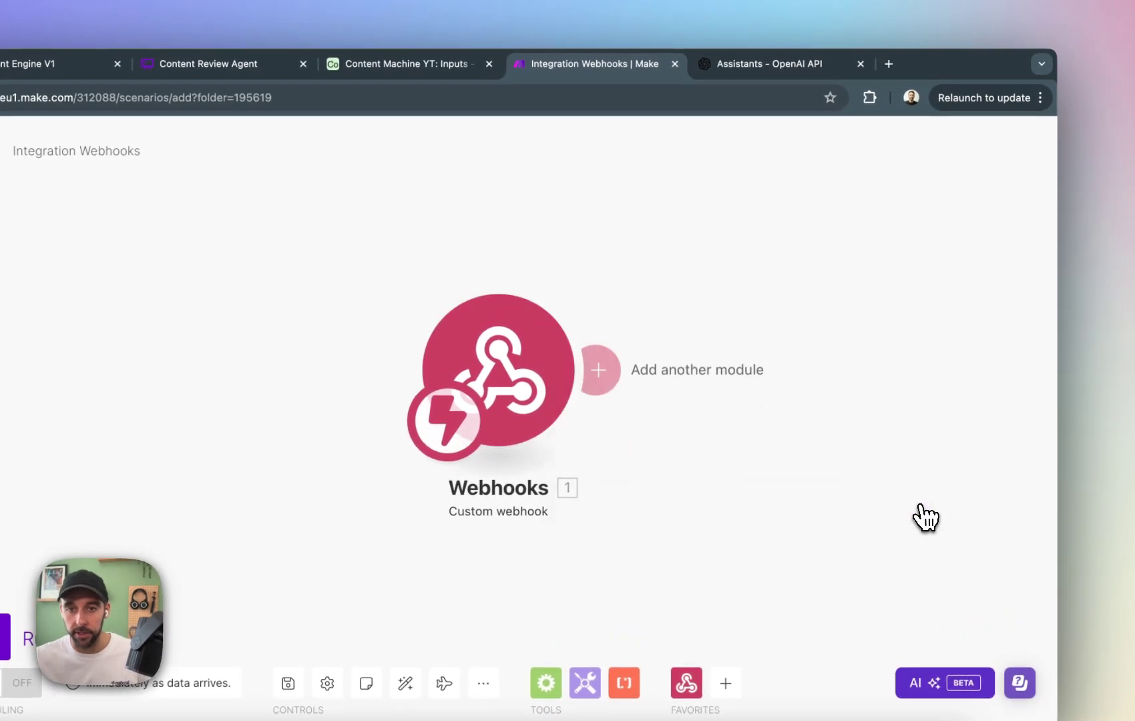
left_click(414, 64)
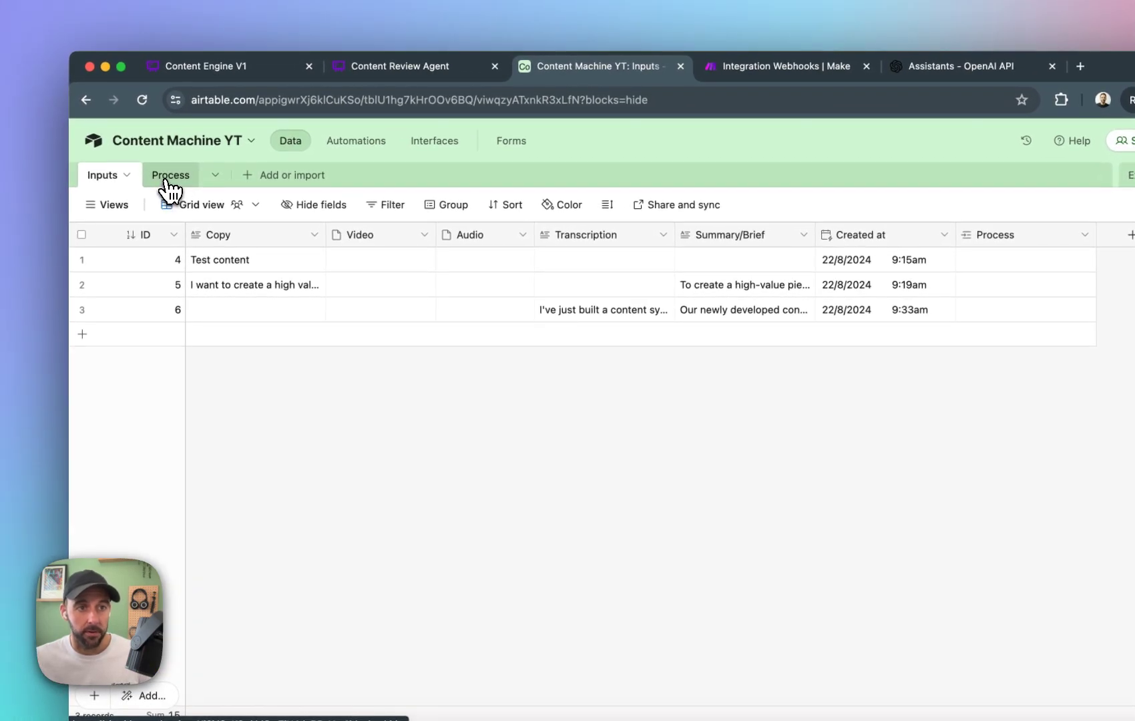
left_click(170, 180)
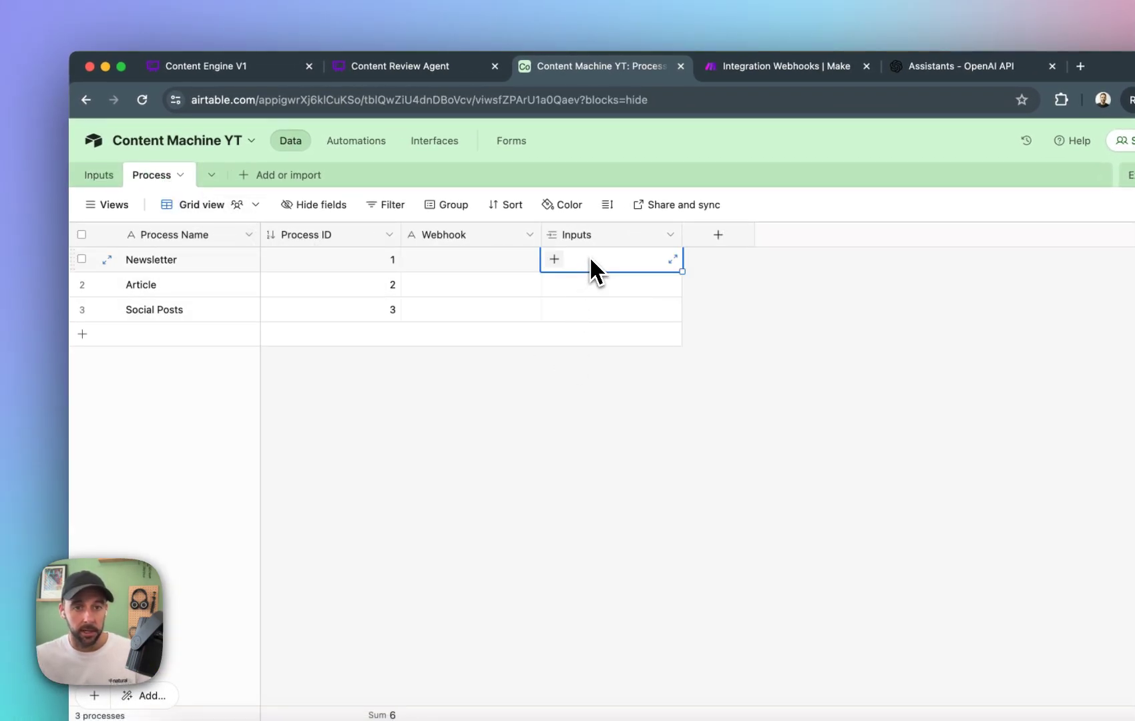
left_click(684, 513)
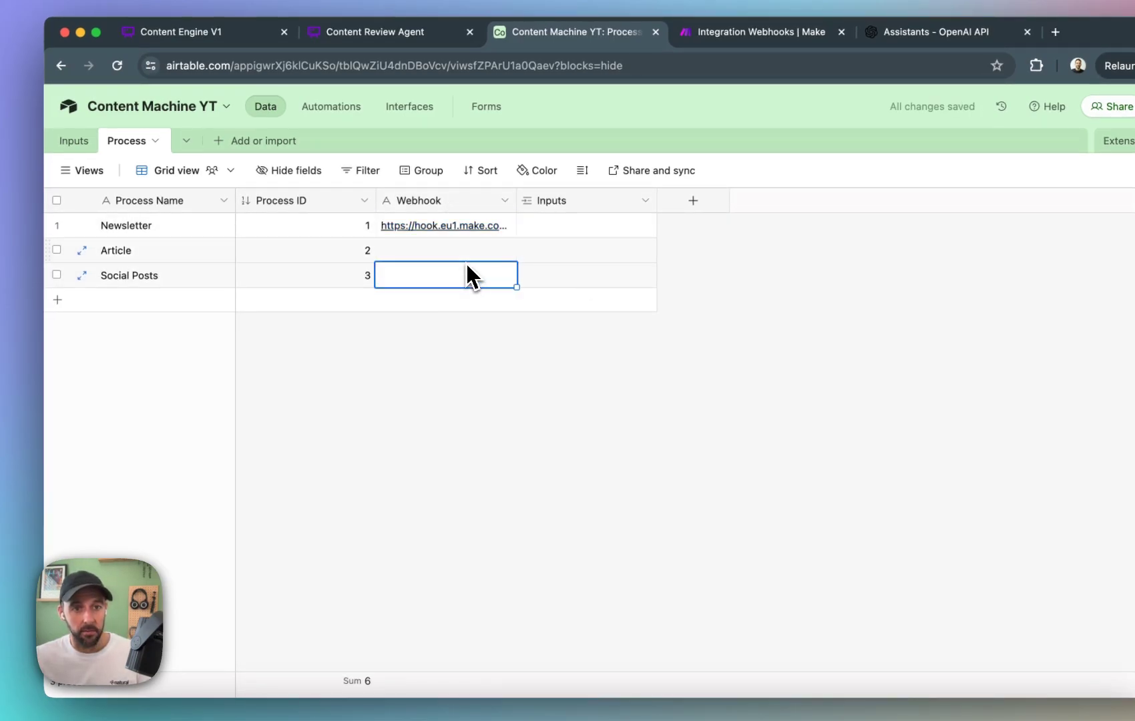
left_click(468, 253)
key("super+v")
left_click(465, 278)
key("super+v")
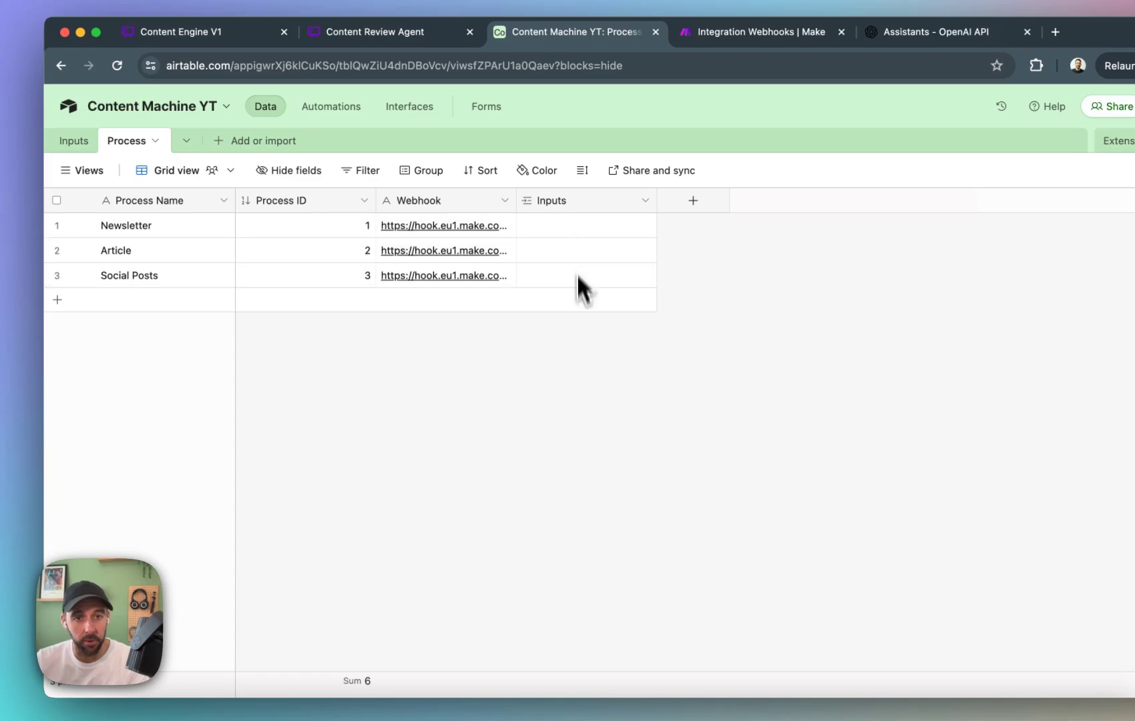
Link the Newsletter process to the Inputs record with ID 4 and check the linked record in the Process table.
right_click(607, 201)
left_click(503, 377)
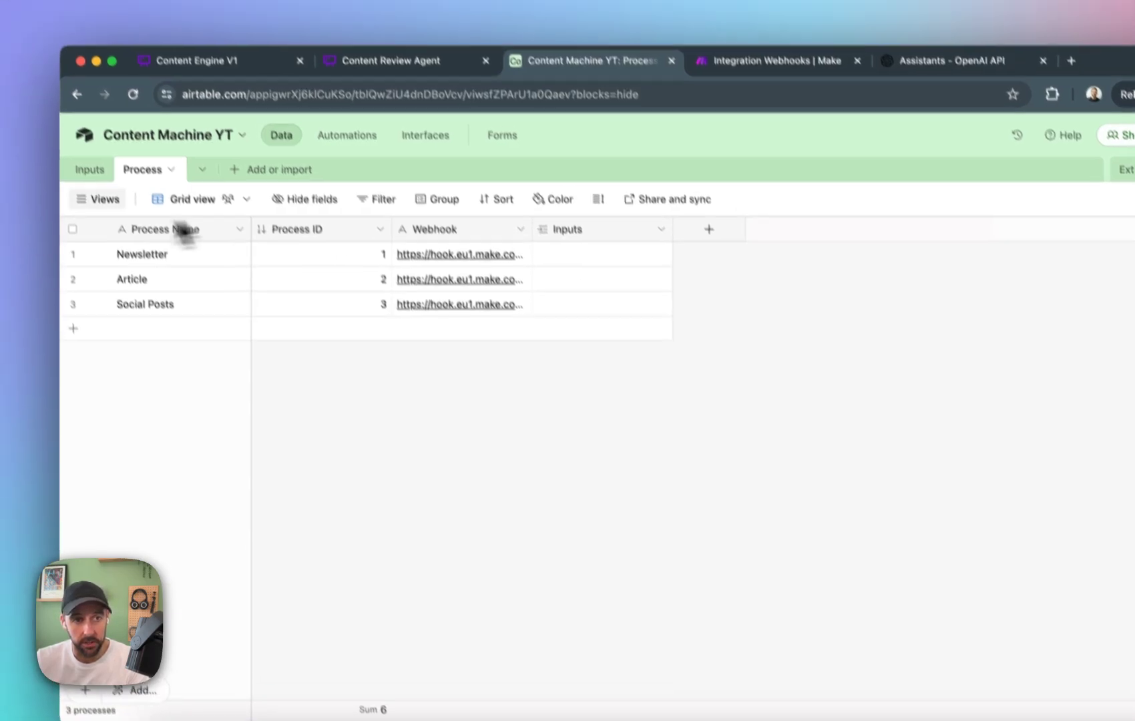
left_click(74, 140)
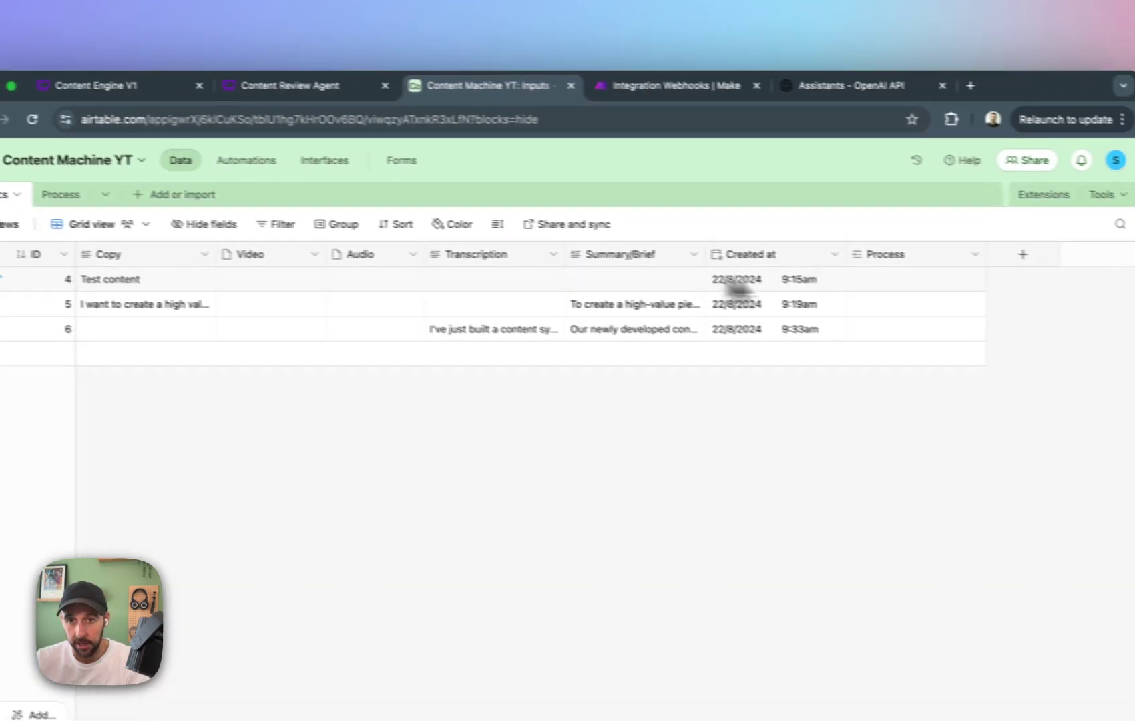
left_click(1002, 228)
left_click(817, 227)
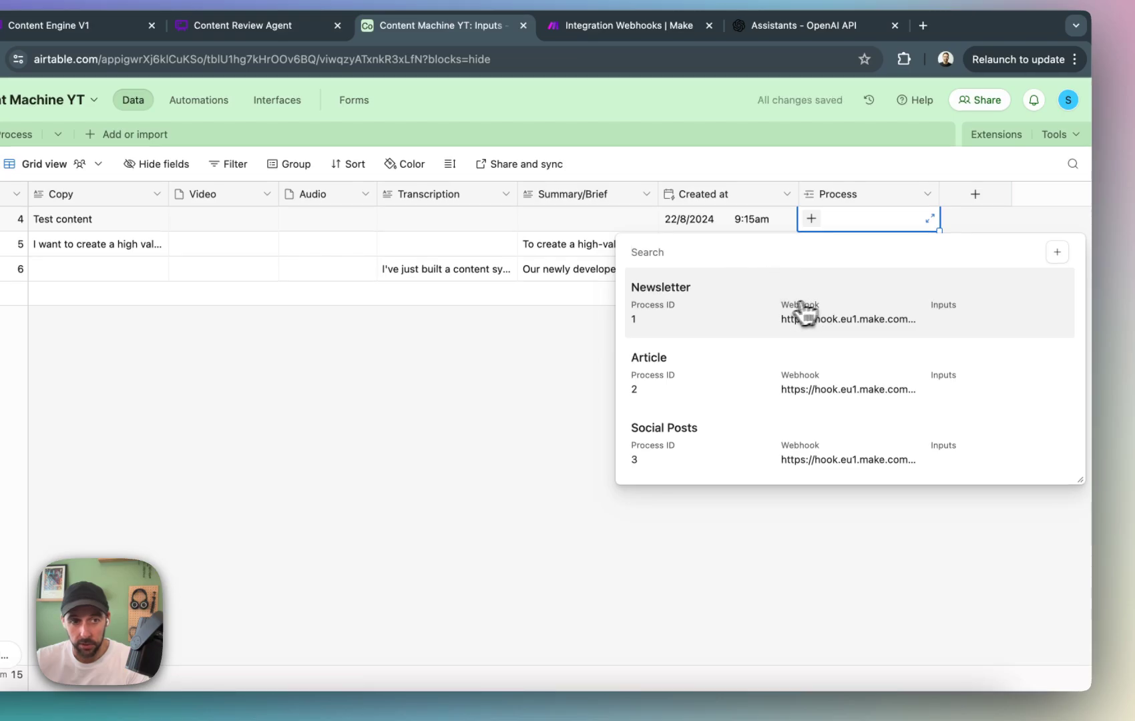
left_click(805, 312)
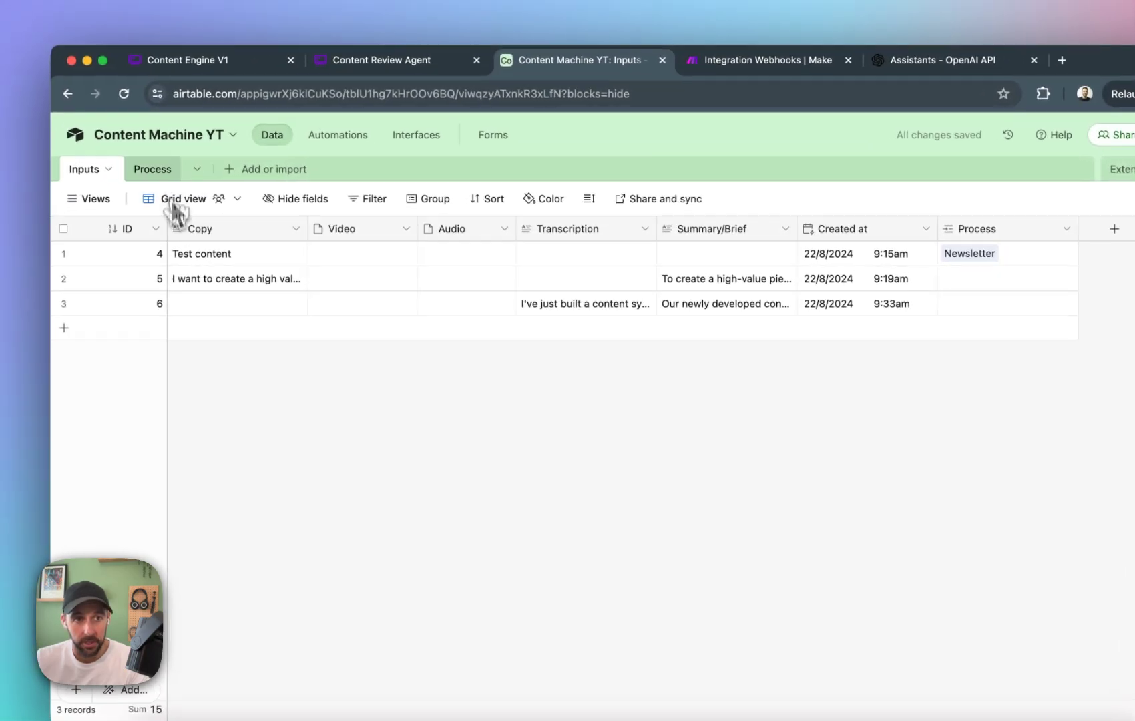
left_click(16, 134)
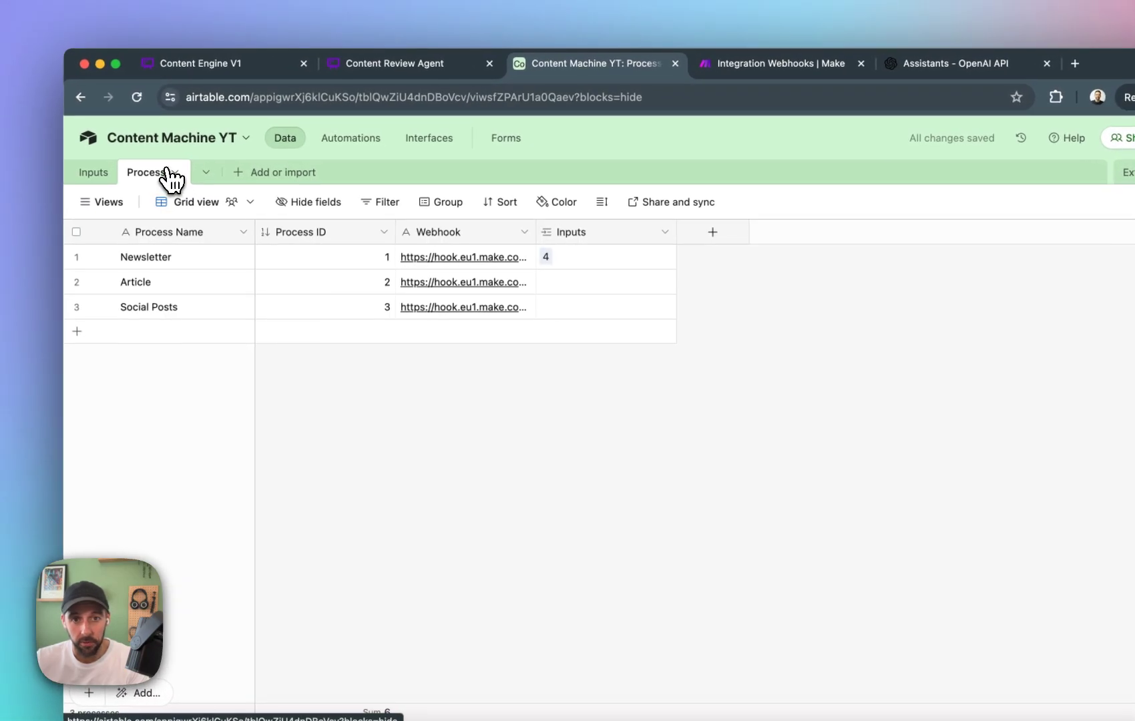
left_click(105, 176)
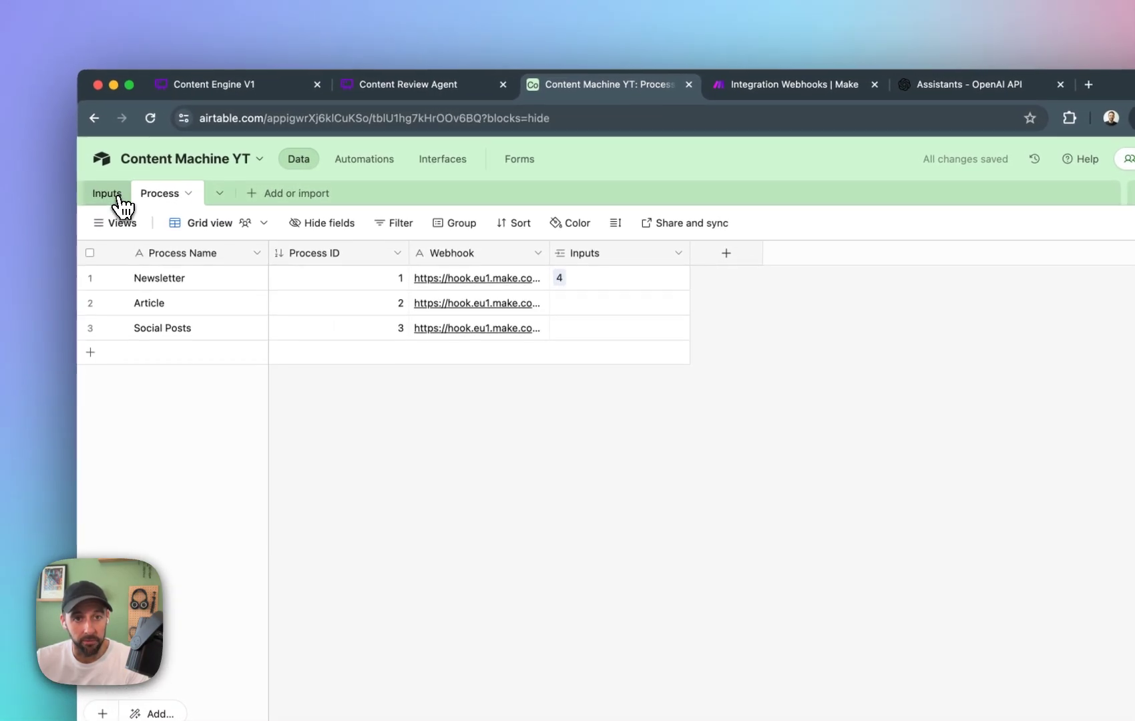
left_click(119, 196)
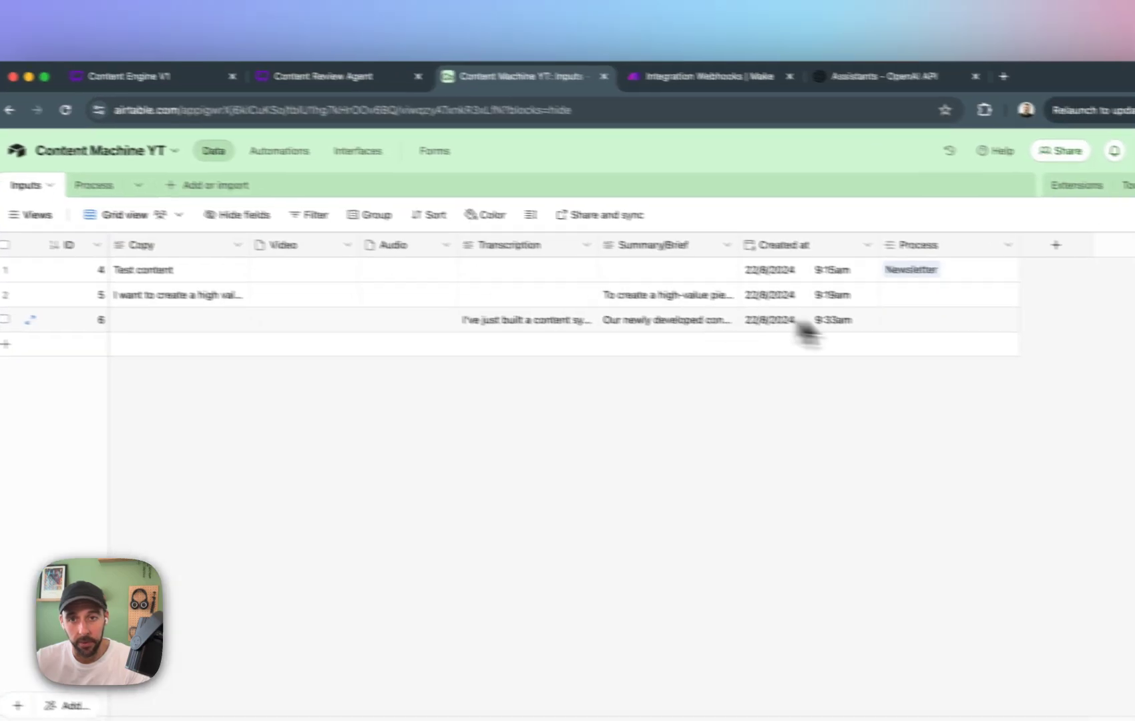
left_click(165, 203)
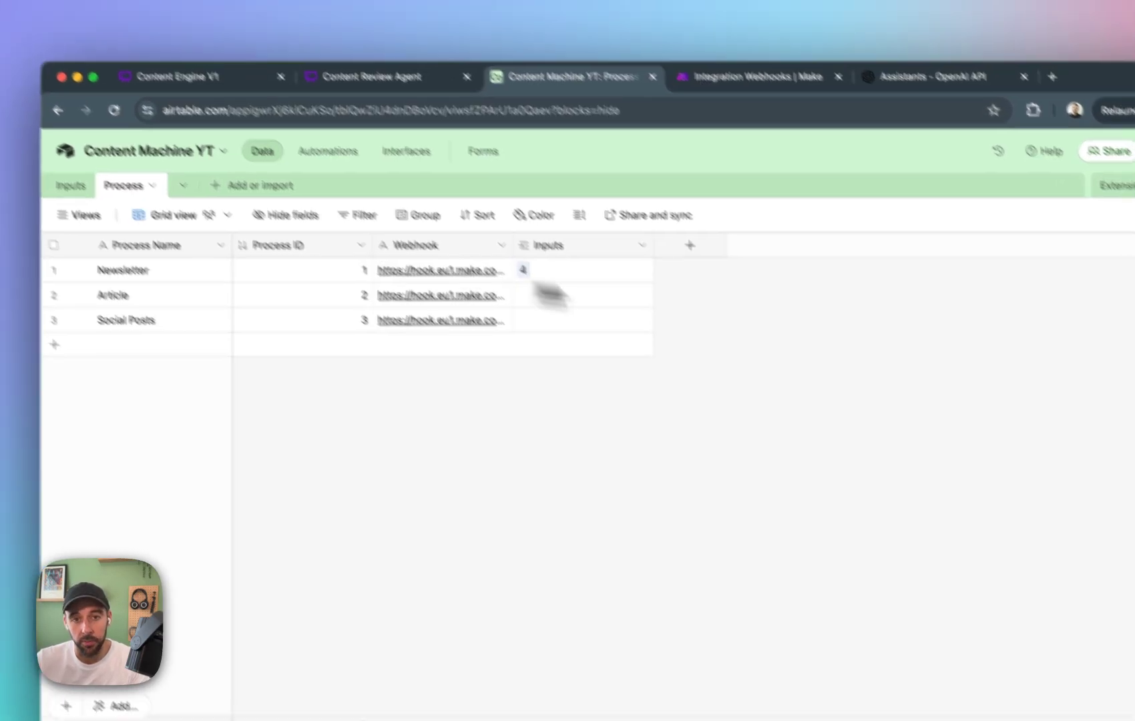
Hide the Inputs field in the Process table, and remove the Newsletter link from the Inputs record with ID 4.
right_click(618, 262)
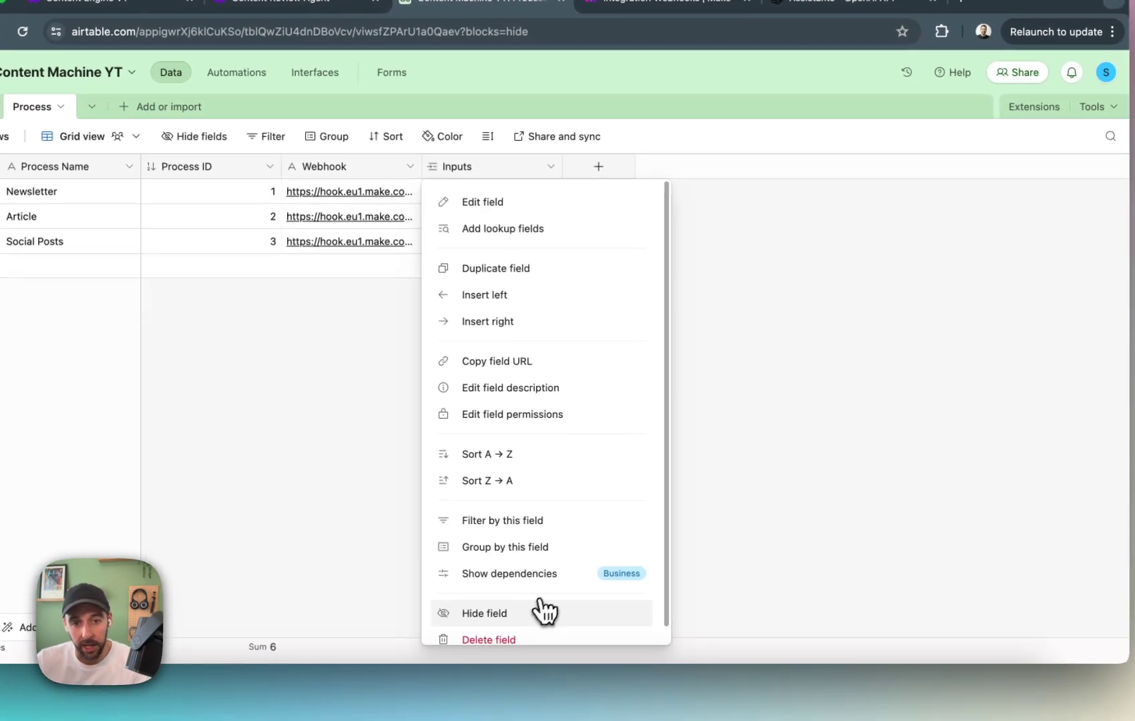
left_click(556, 636)
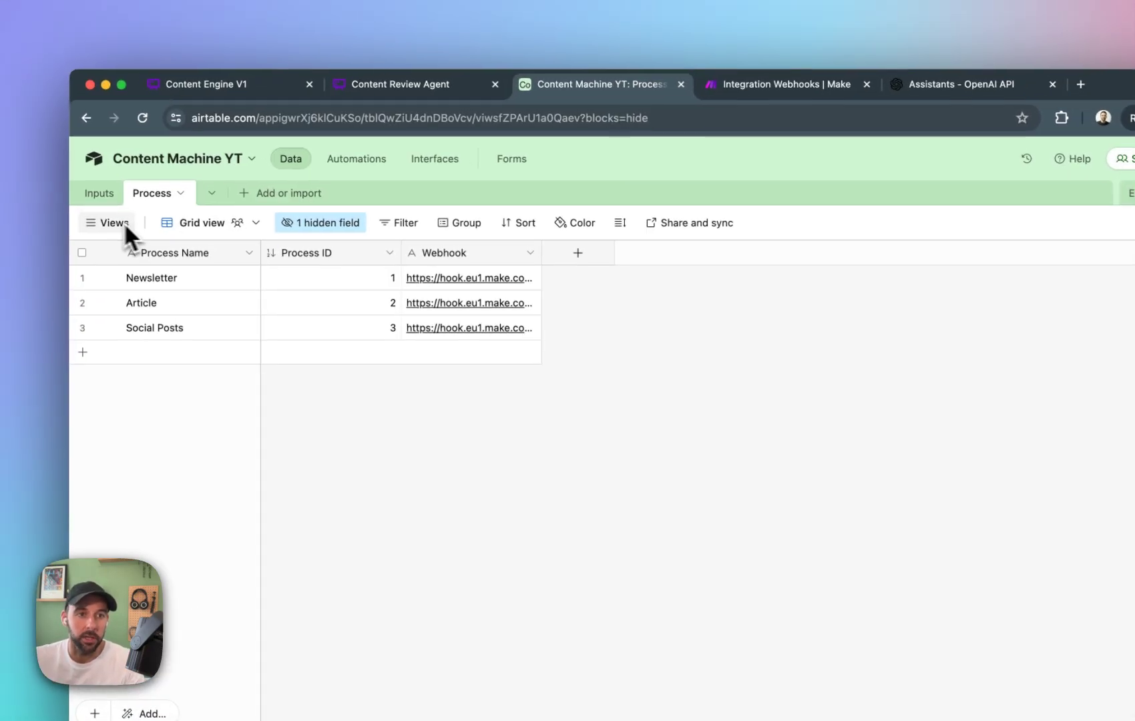
left_click(20, 119)
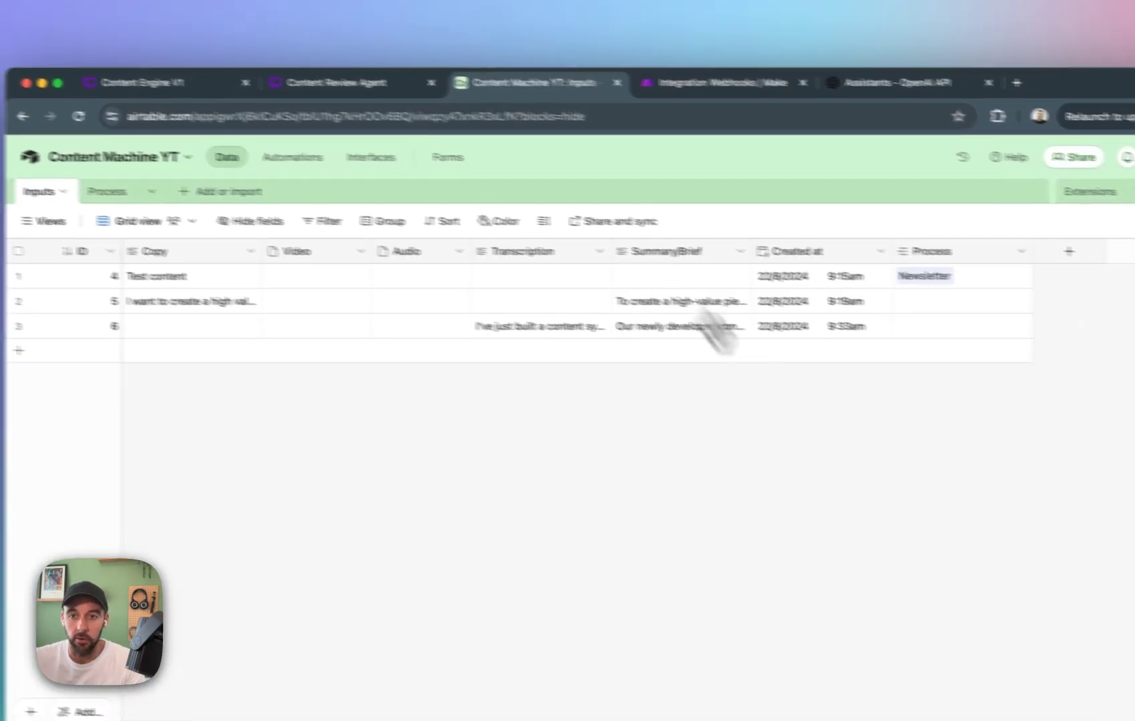
left_click(1015, 289)
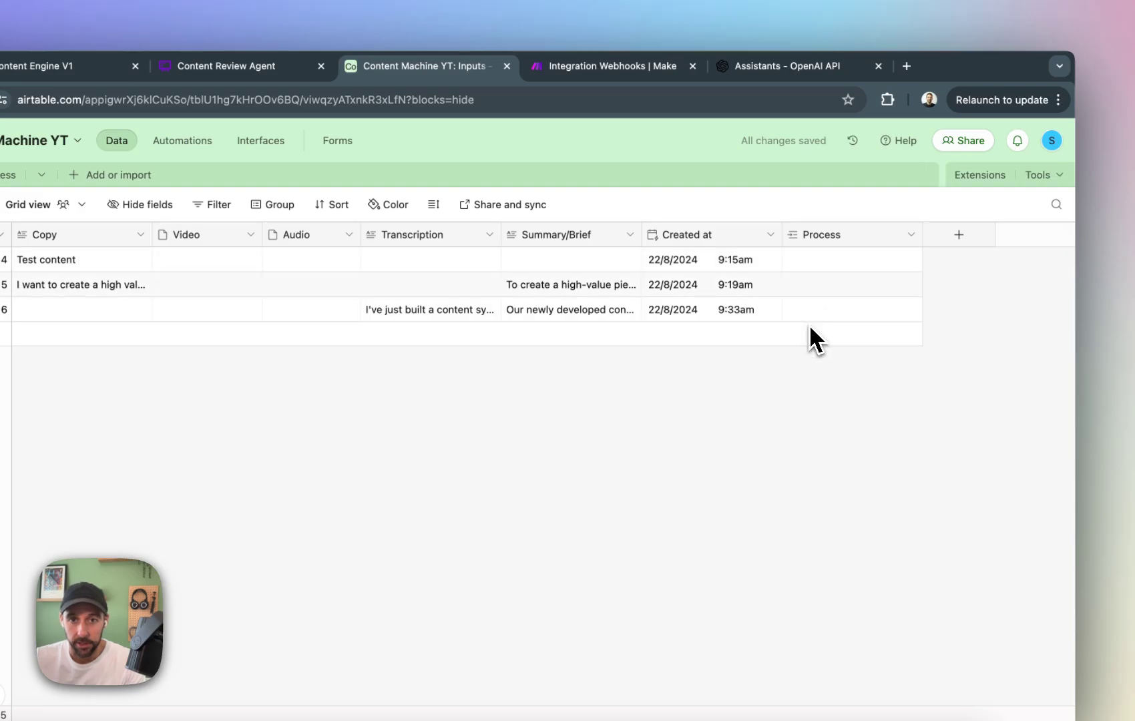
Link the Article process to the Inputs record with ID 5.
left_click(797, 286)
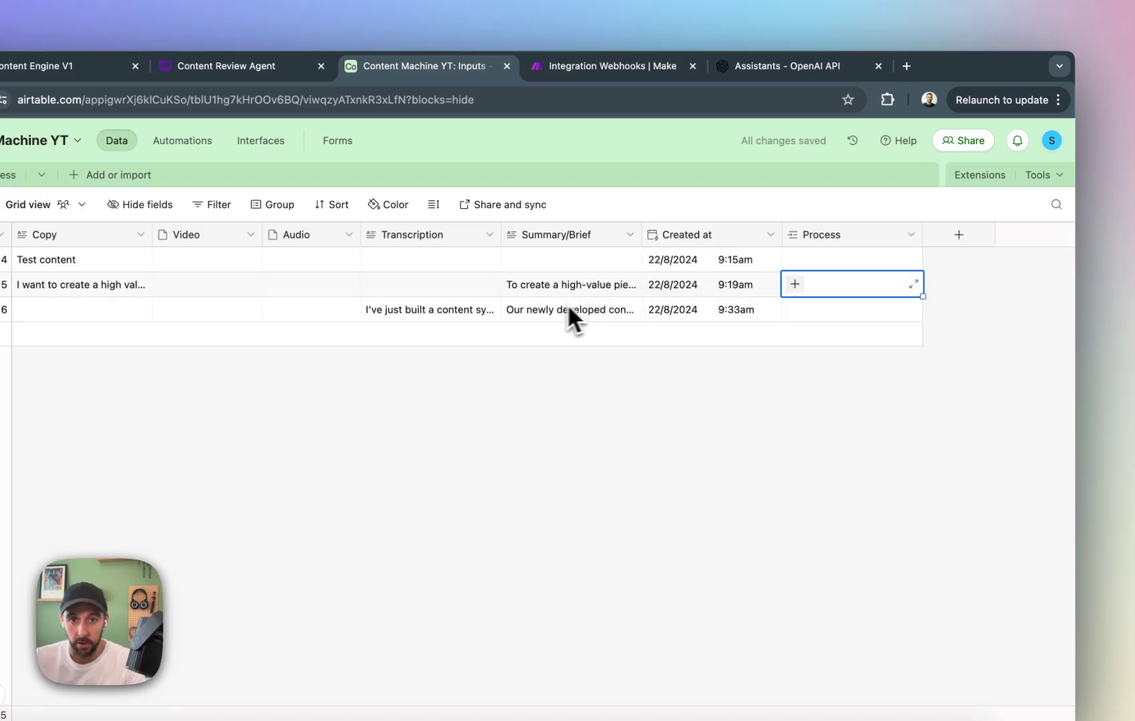
left_click(808, 285)
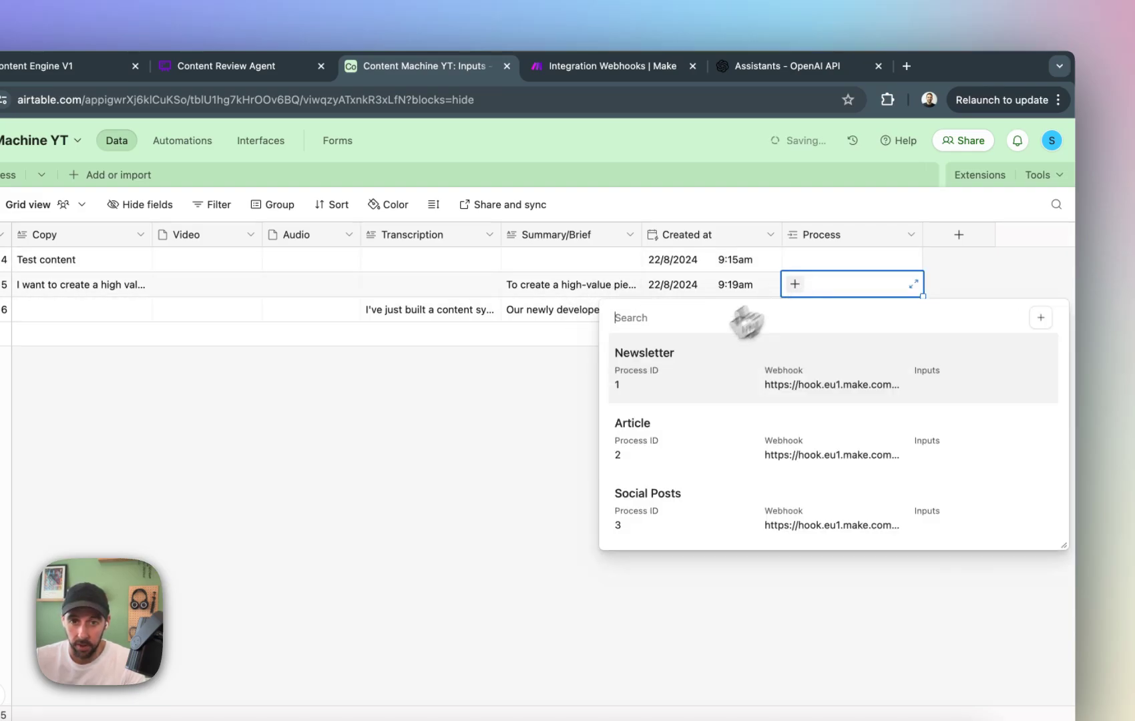
left_click(680, 438)
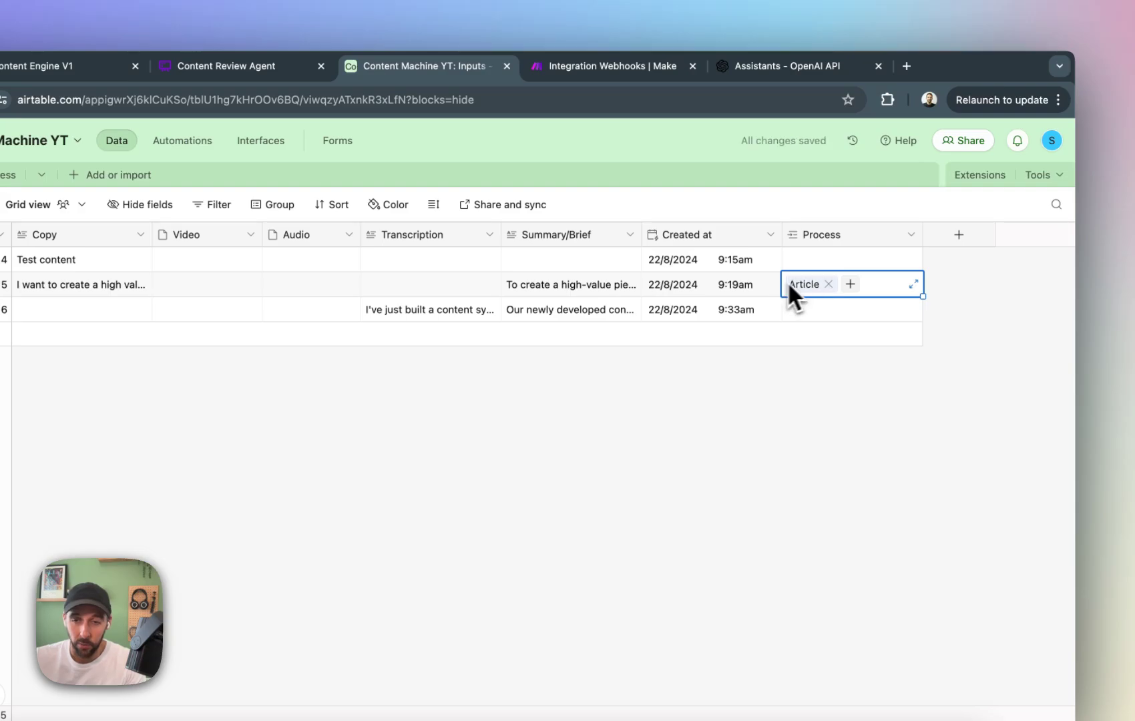
left_click(598, 293)
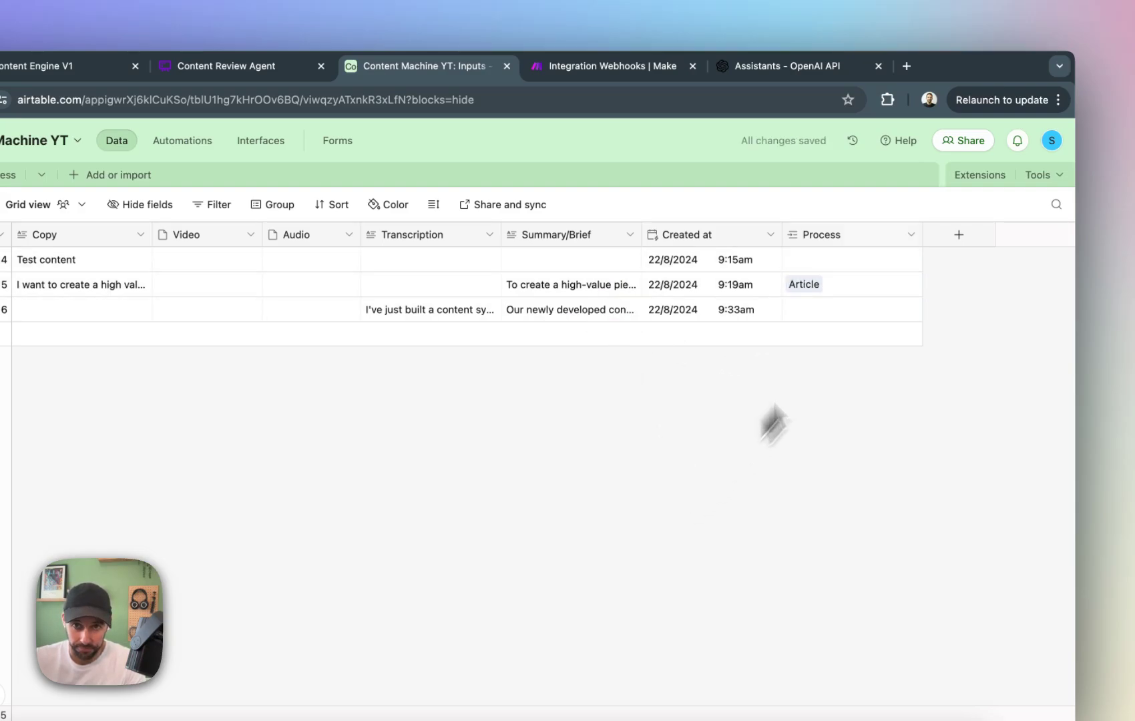
Create an Airtable automation in the Content Machine YT base with the "When record updated" trigger.
left_click(635, 66)
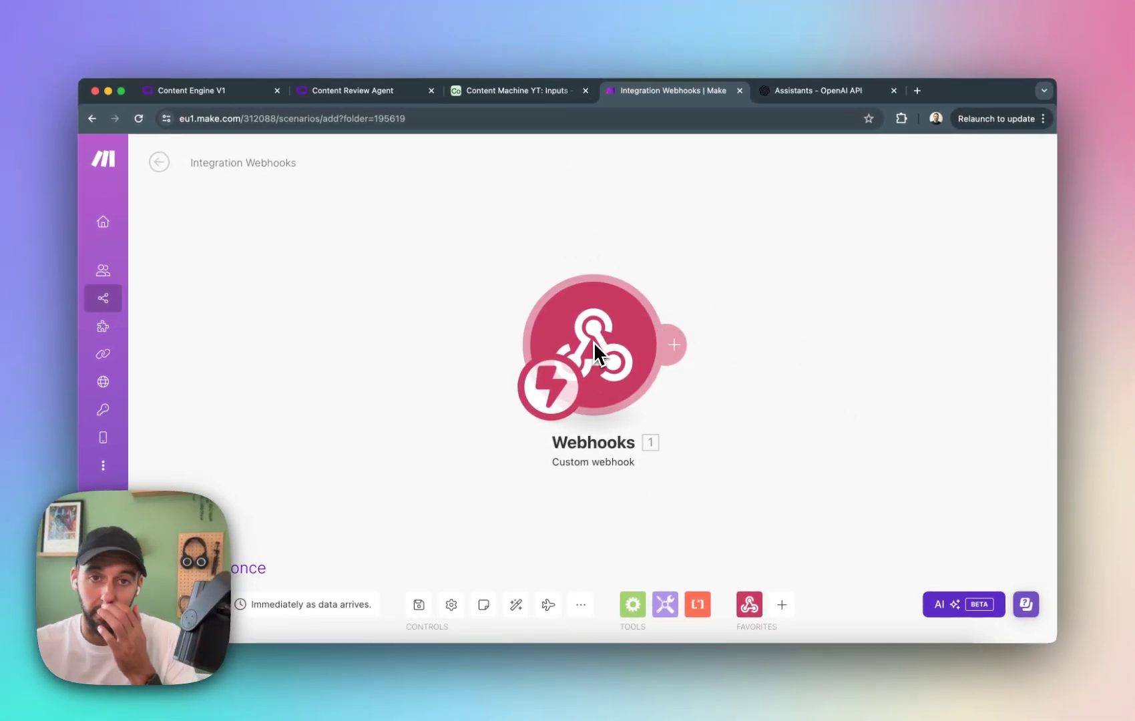
left_click(529, 92)
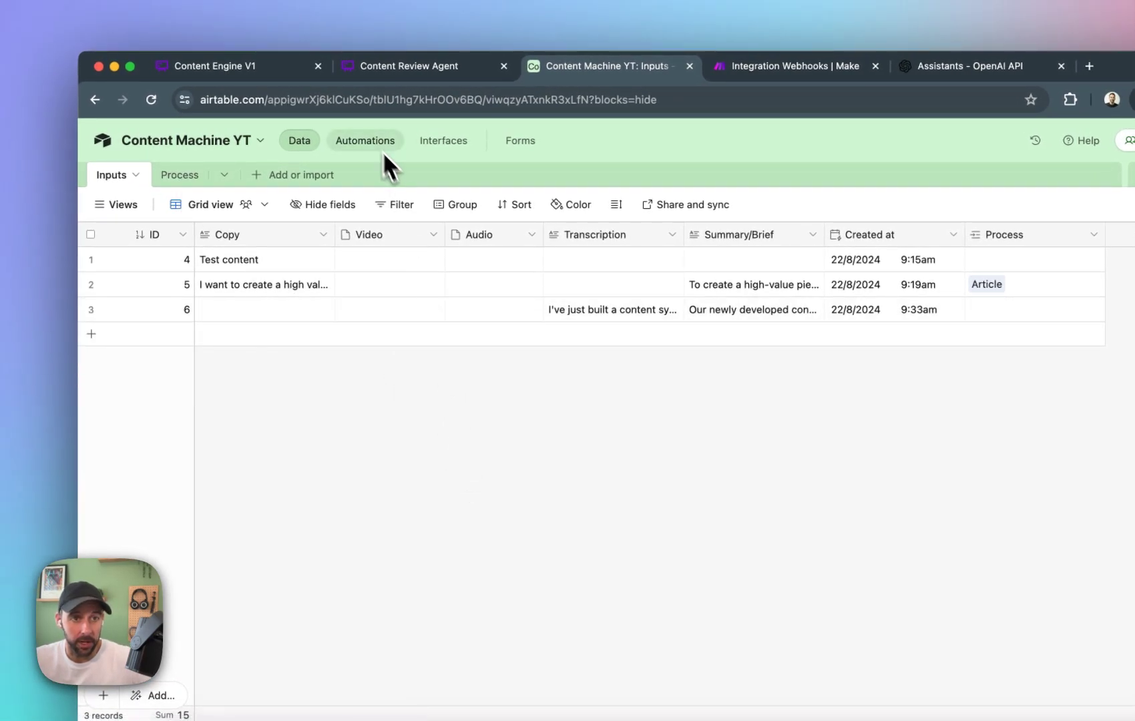
left_click(376, 151)
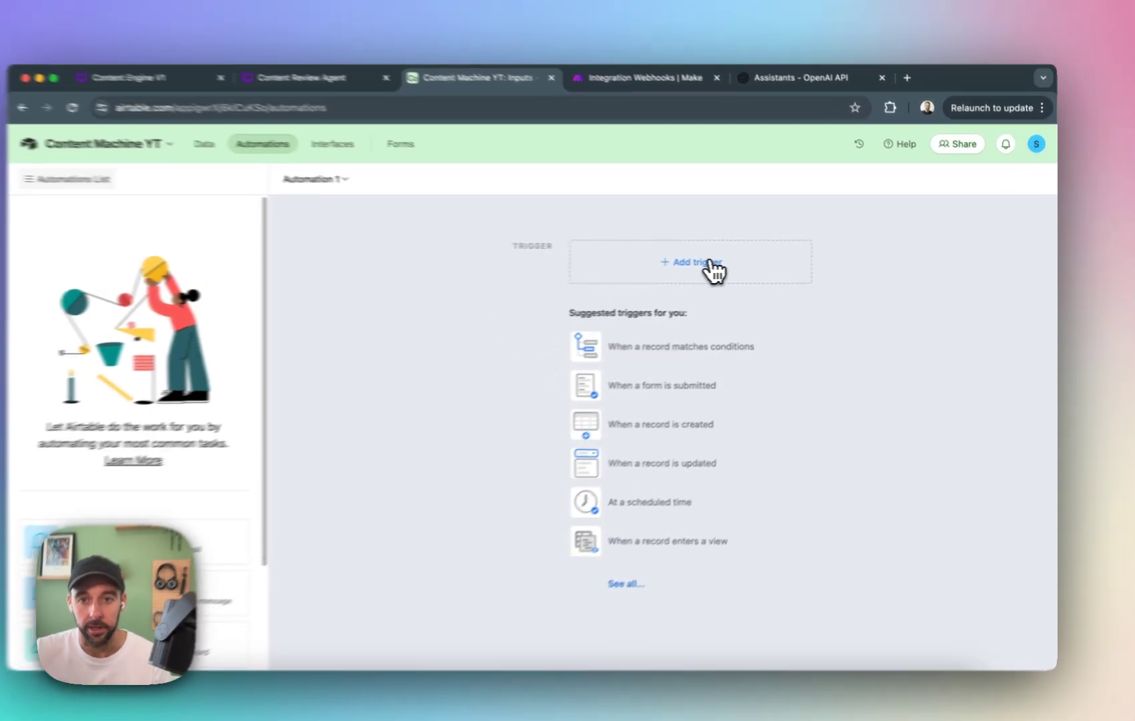
left_click(718, 263)
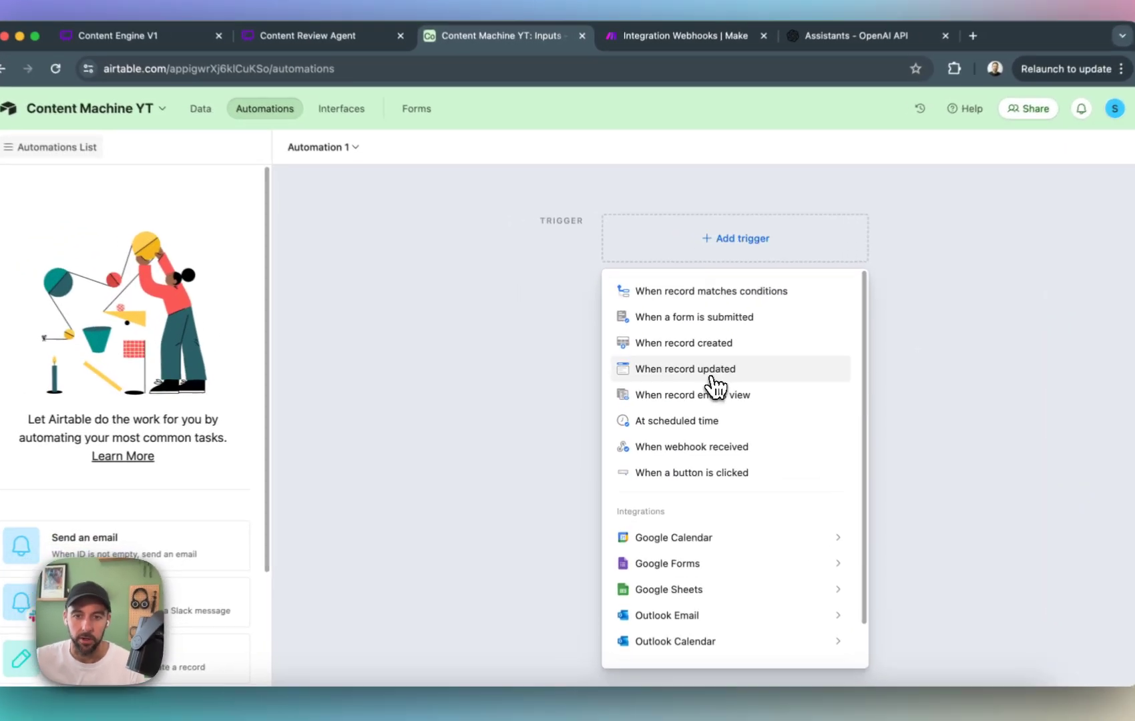
left_click(698, 375)
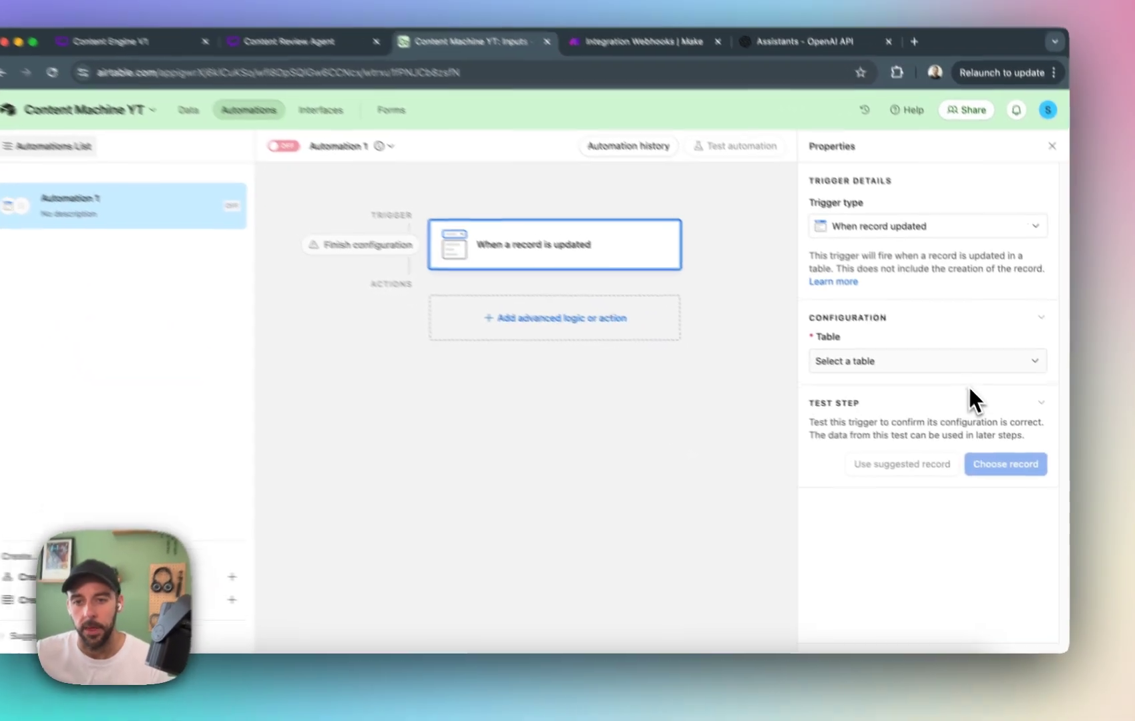
Configure the trigger to watch only the Process field of the Inputs table, without choosing a view.
left_click(989, 375)
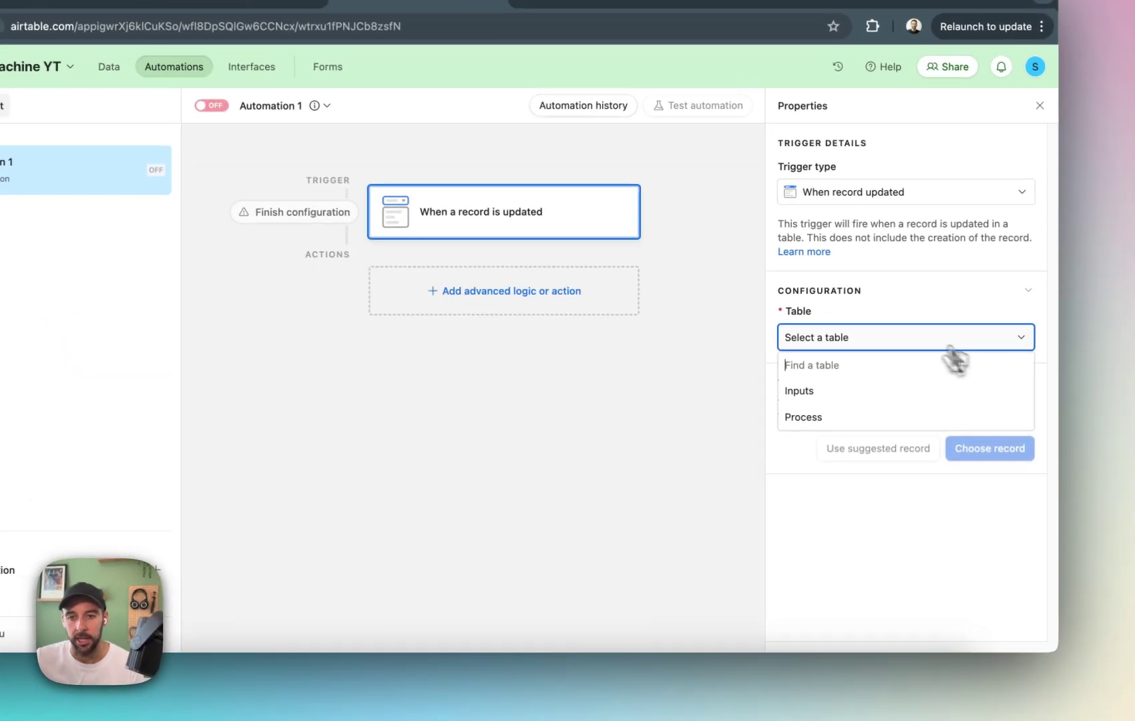
left_click(826, 390)
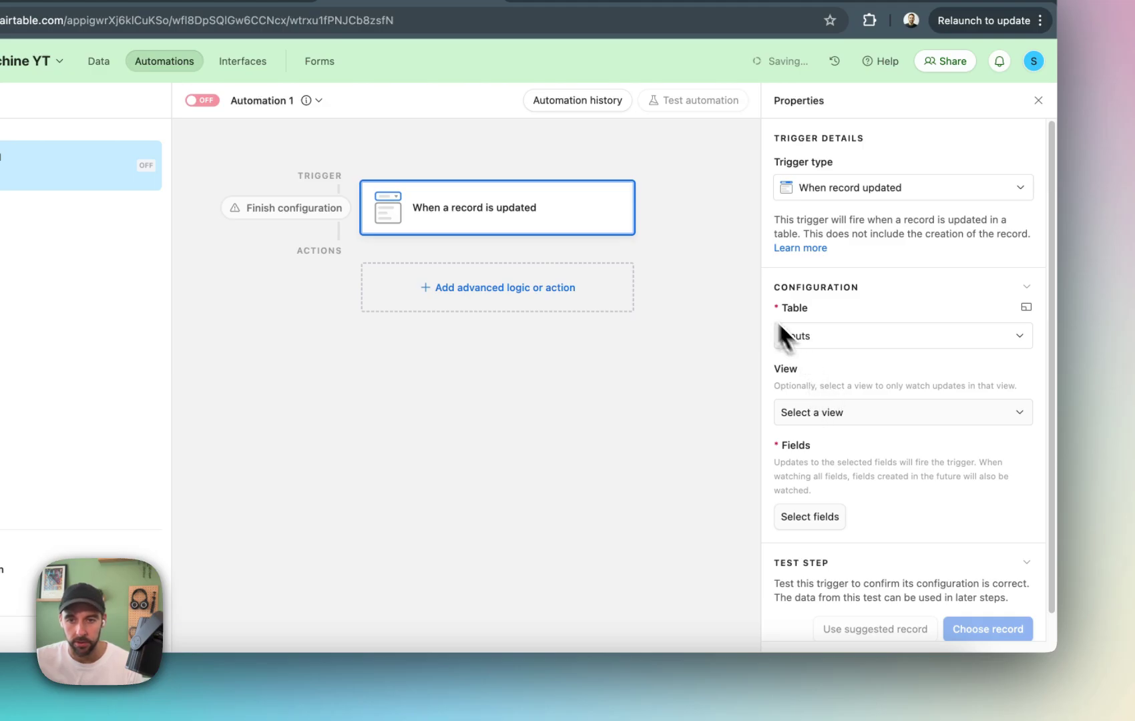
left_click(842, 415)
left_click(843, 418)
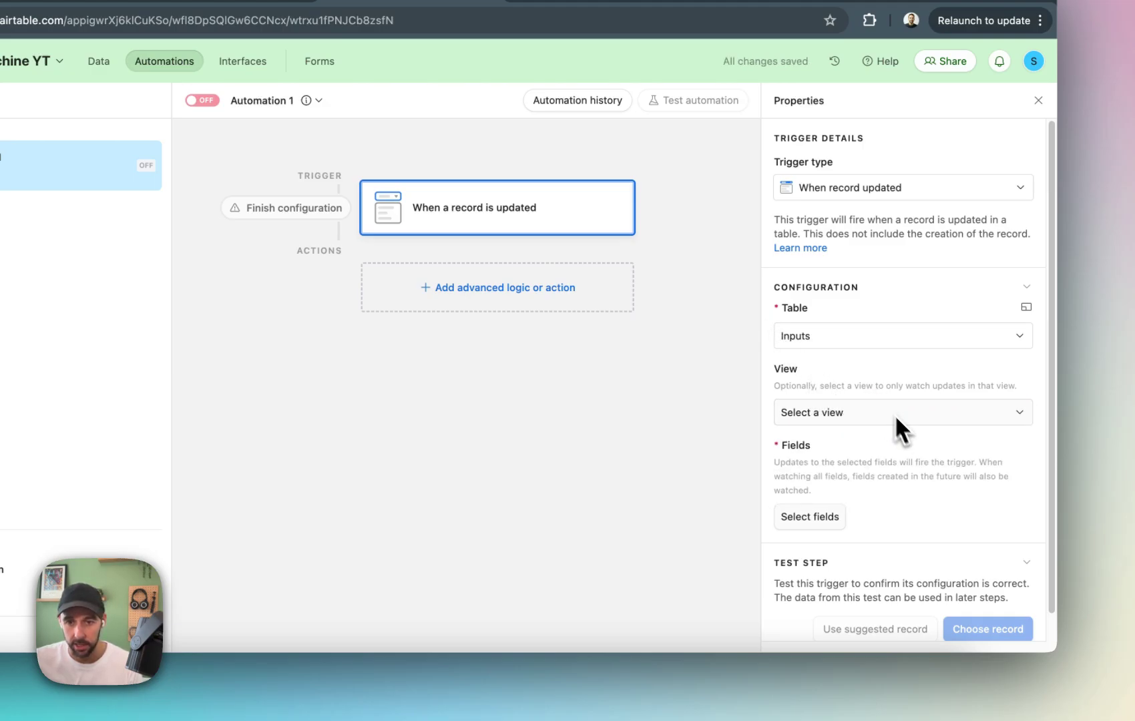
left_click_drag(783, 445, 891, 498)
left_click(907, 505)
left_click(811, 518)
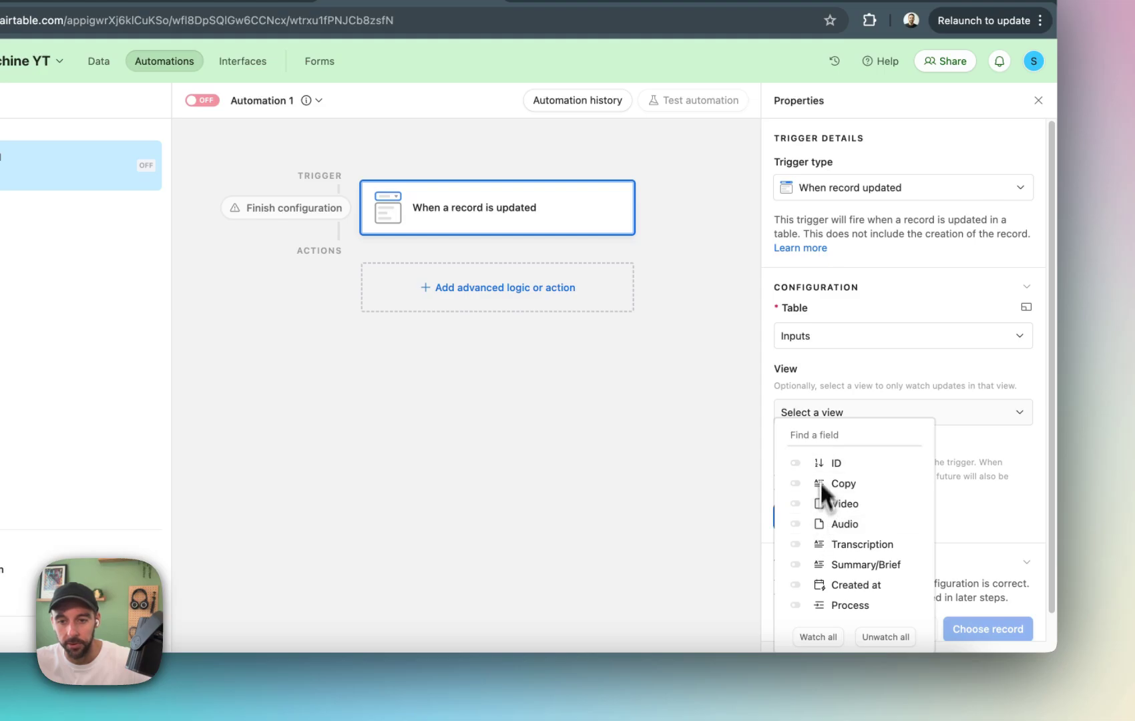
left_click(849, 605)
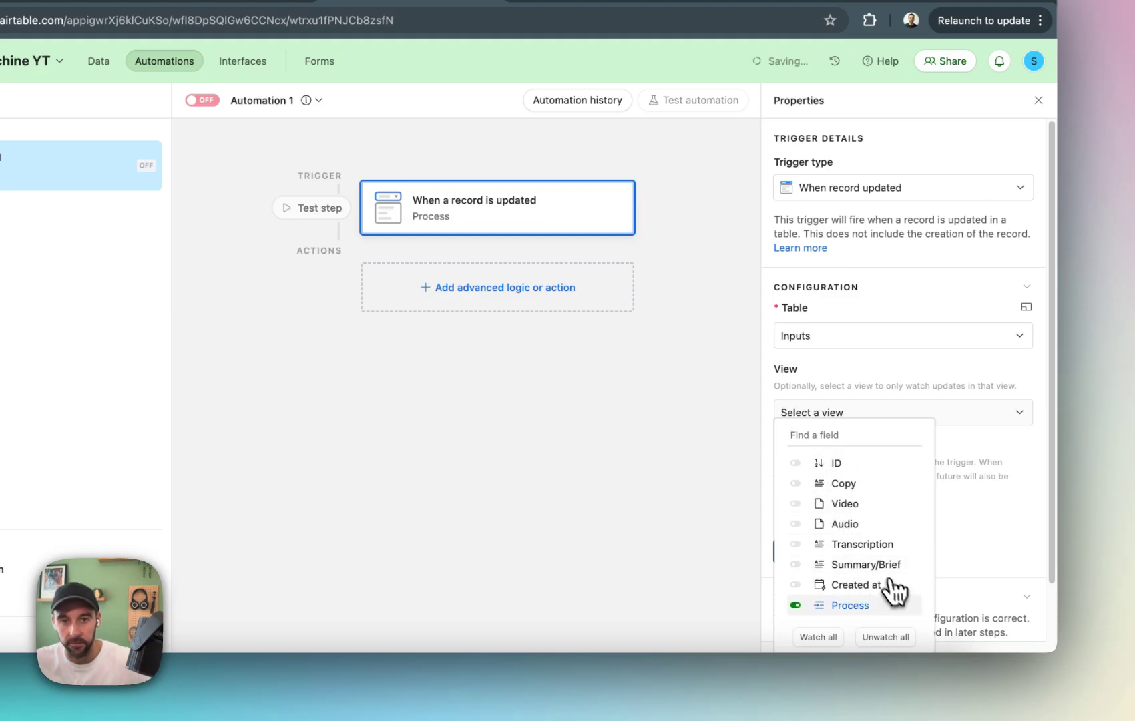
left_click(629, 461)
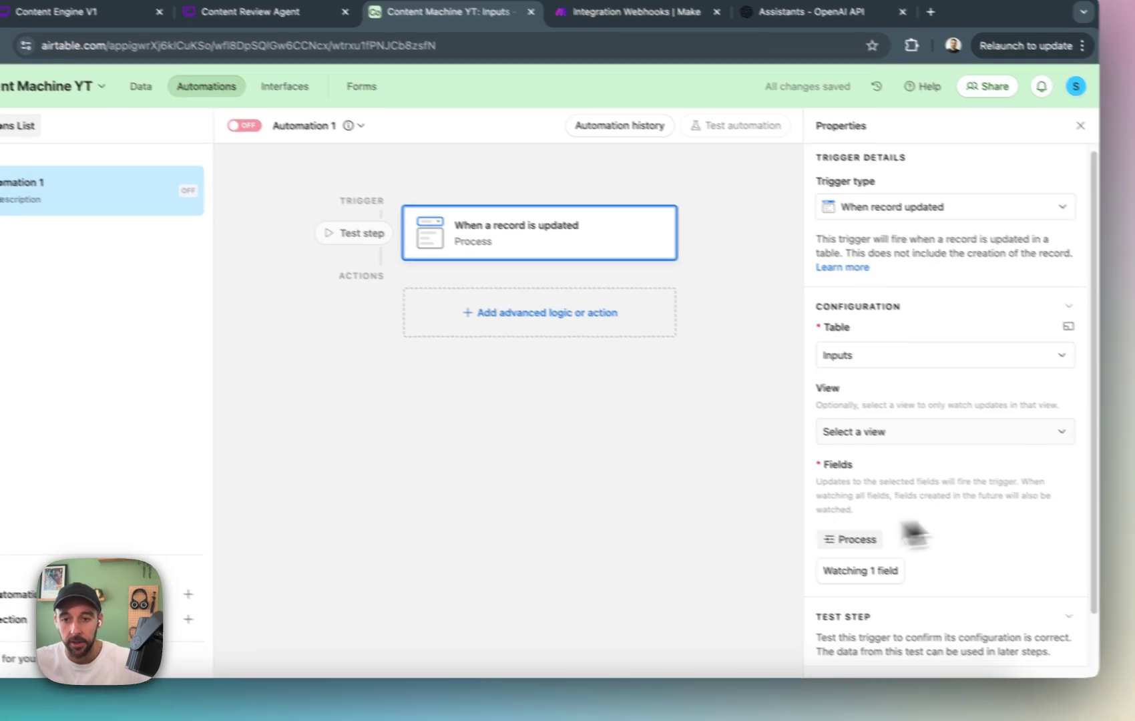
scroll(1002, 521, "down", 2)
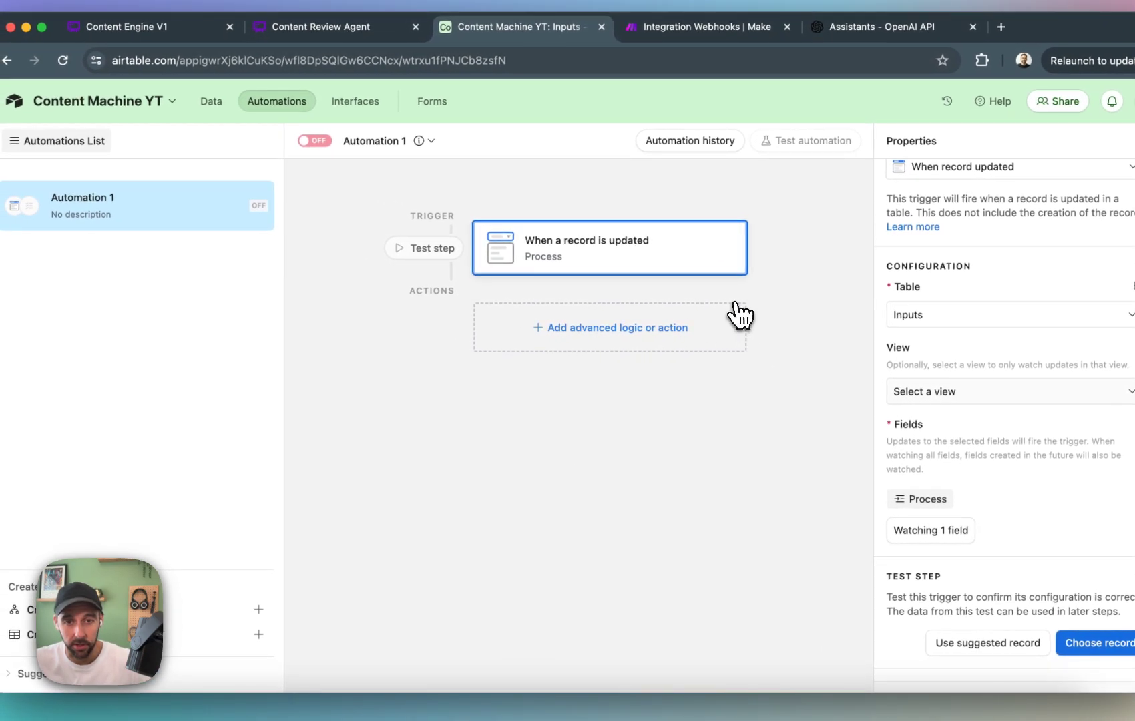
Add a script action to the automation and place the cursor in its code editor.
left_click(733, 316)
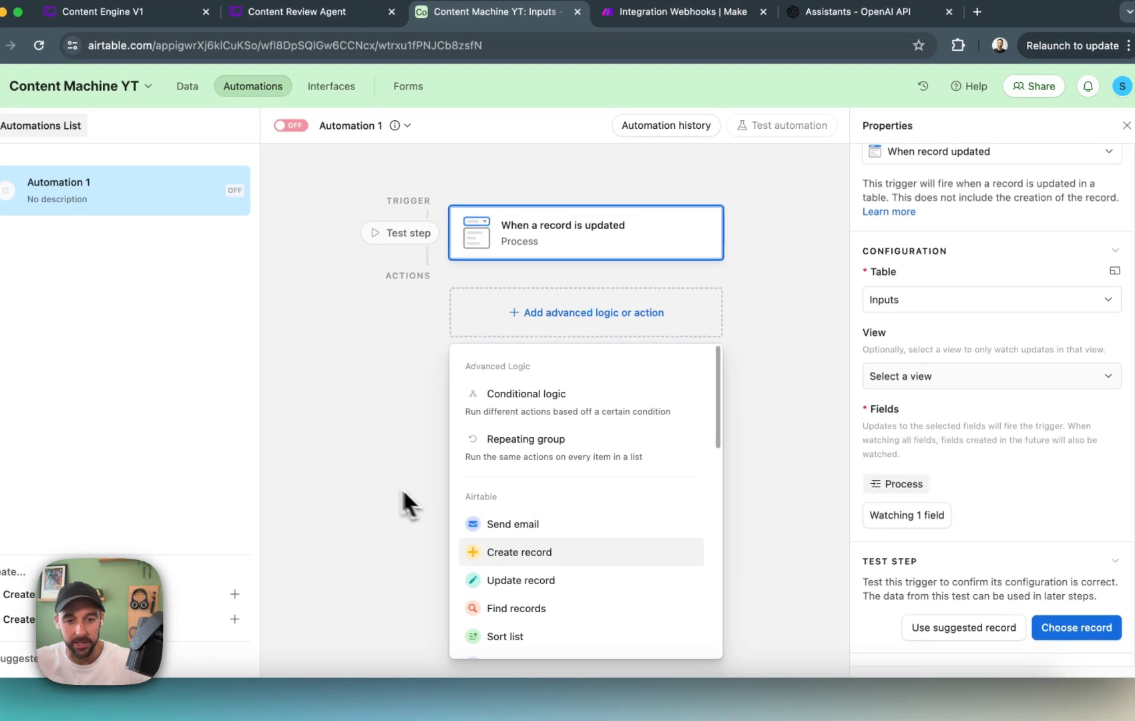
scroll(668, 554, "down", 4)
left_click(585, 547)
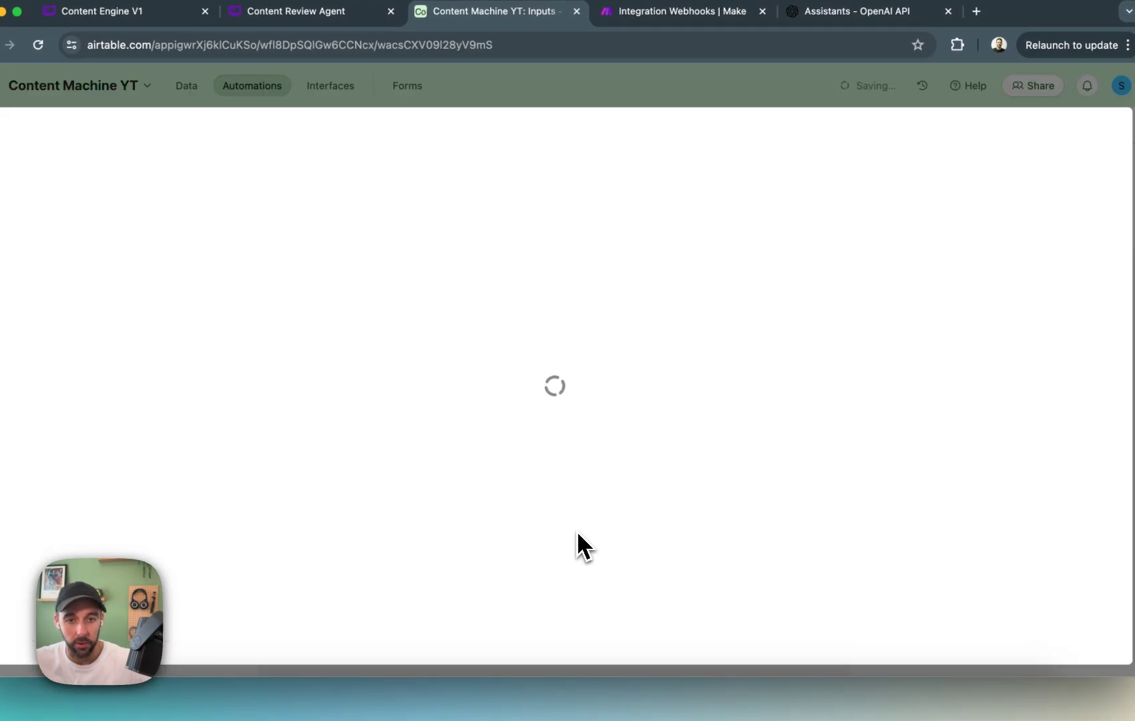
left_click(534, 331)
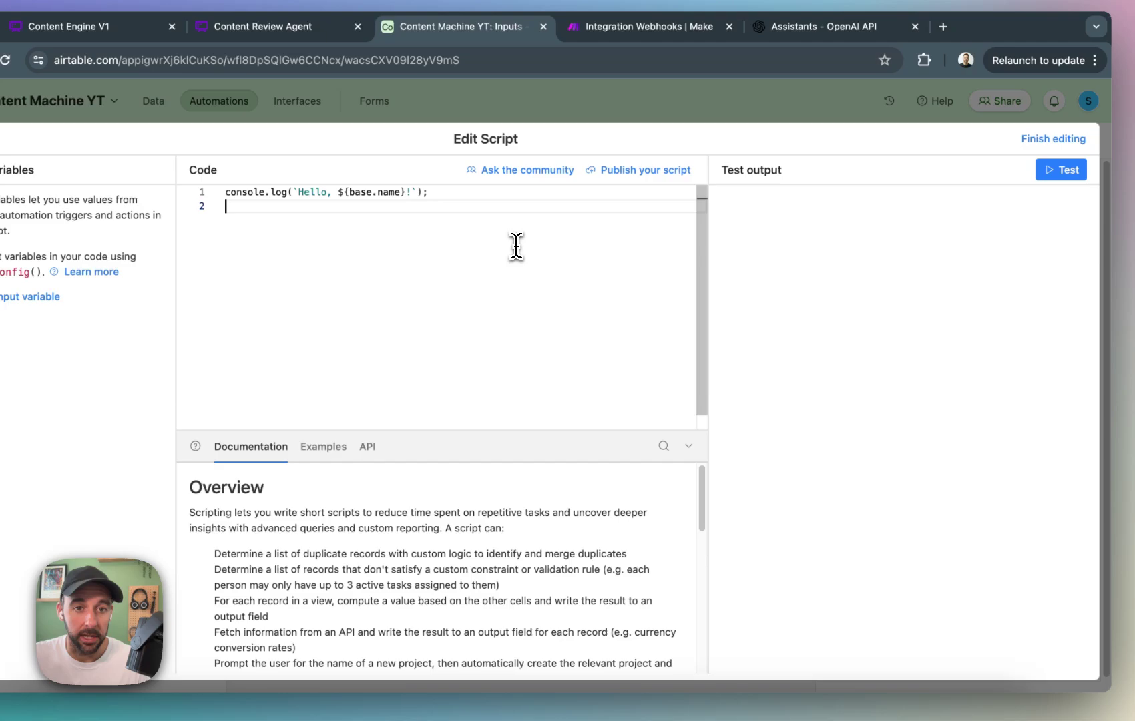
Replace the sample code with the script that reads input.config() and fetches params.webhookUrl with recordId and processId query parameters.
key("super+a")
key("super+v")
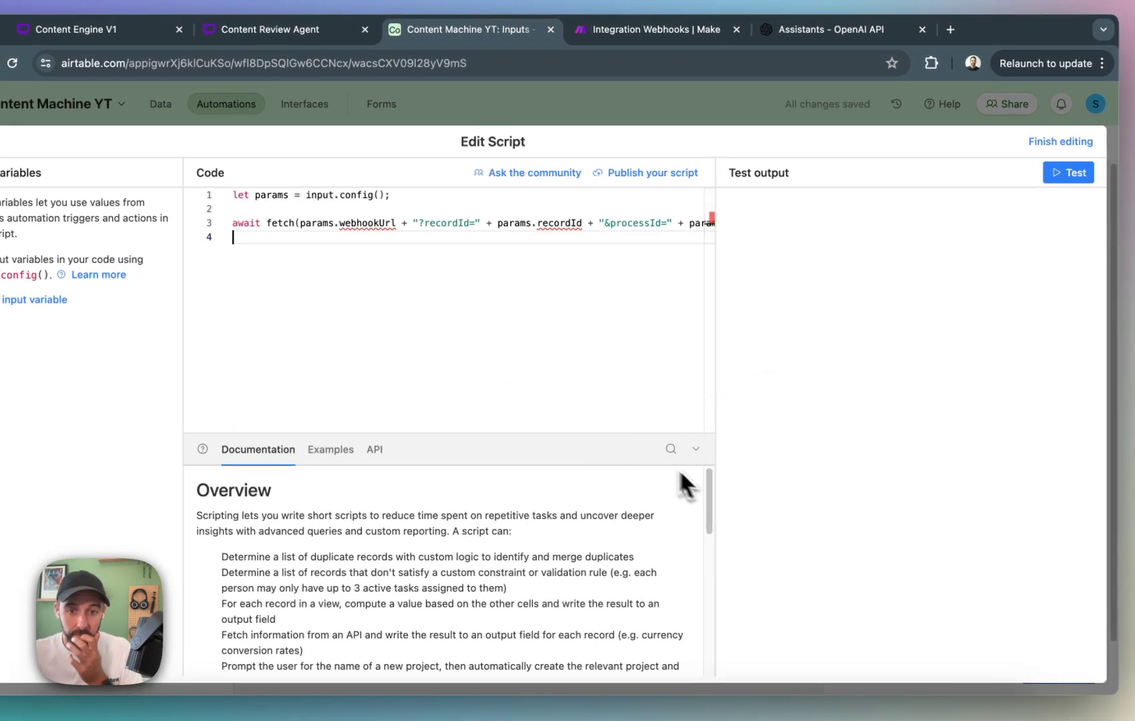
mouse_move(585, 428)
left_mouse_down()
mouse_move(646, 428)
mouse_move(604, 422)
left_mouse_up()
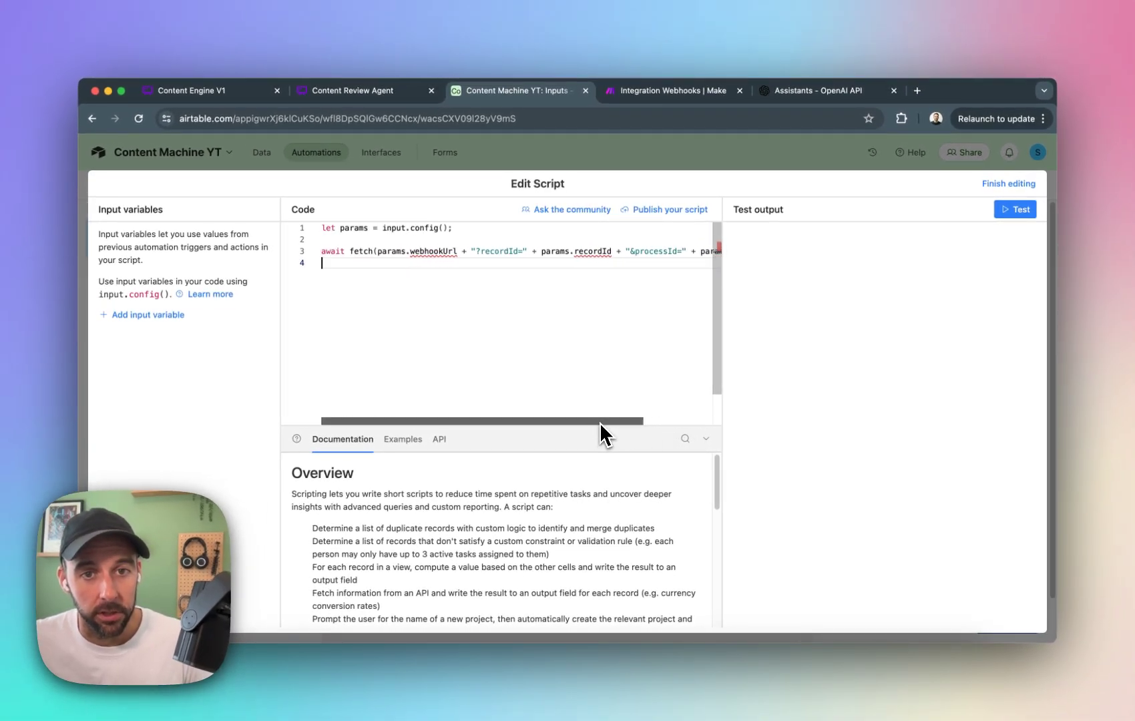
mouse_move(611, 424)
left_mouse_down()
mouse_move(675, 424)
mouse_move(590, 418)
left_mouse_up()
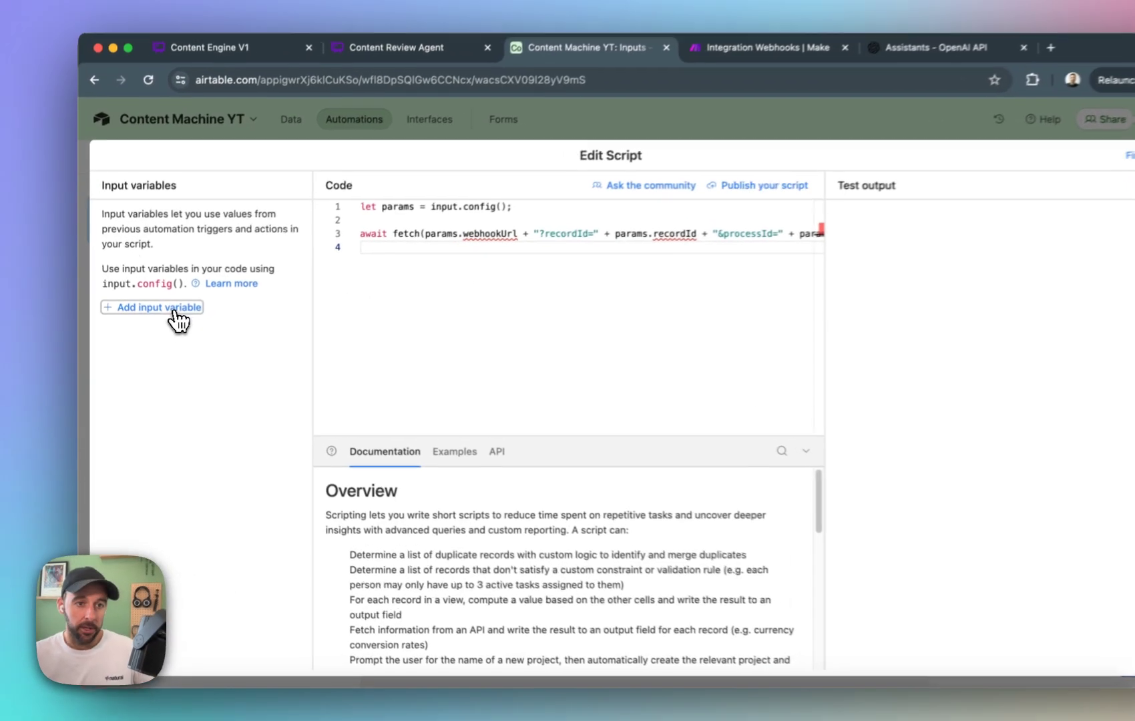
Add an input variable named recordId and set its value to the updated record's Airtable record ID.
left_click(164, 319)
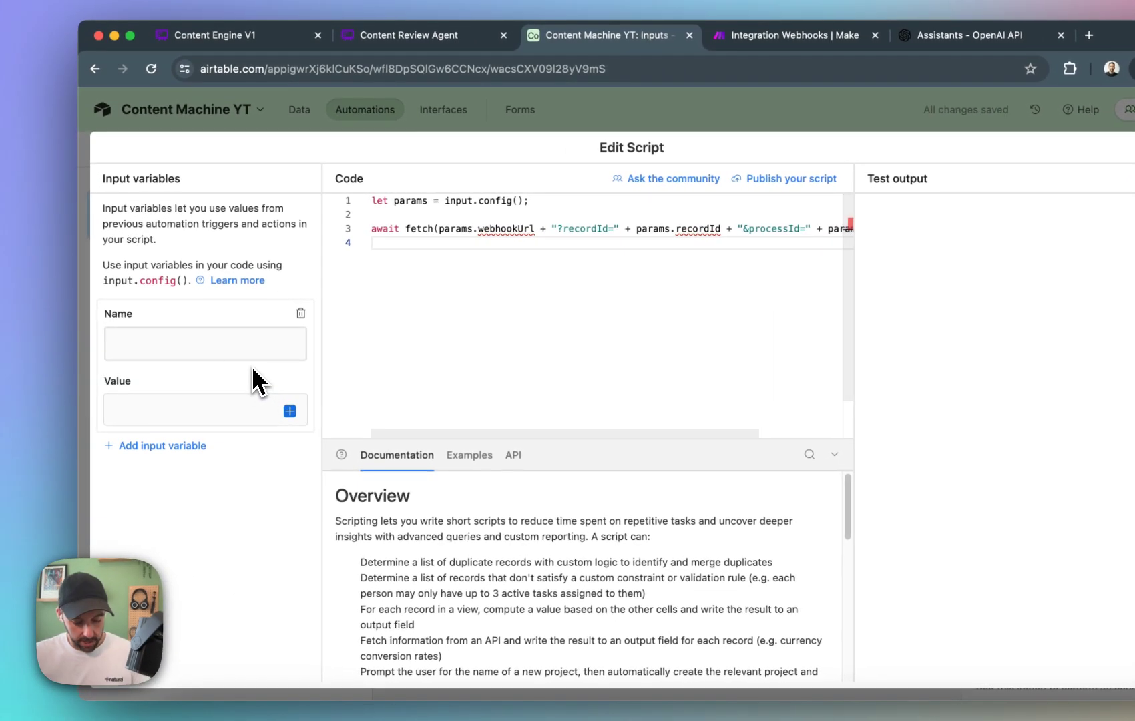
type("recordId")
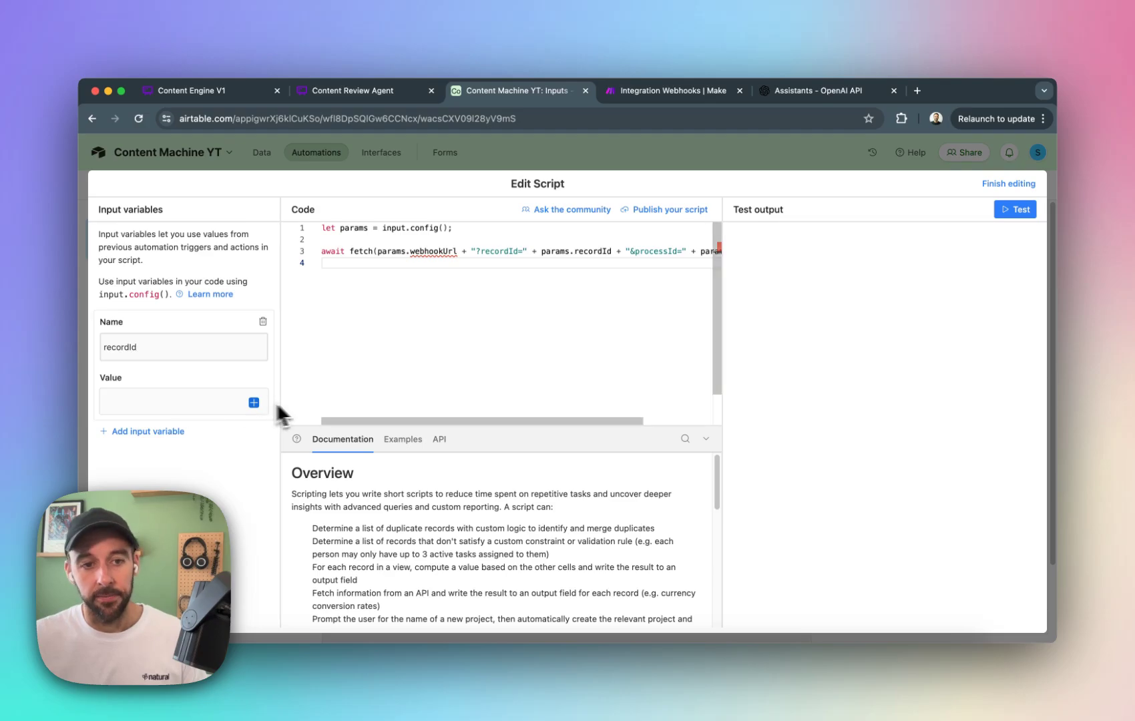
left_click(253, 402)
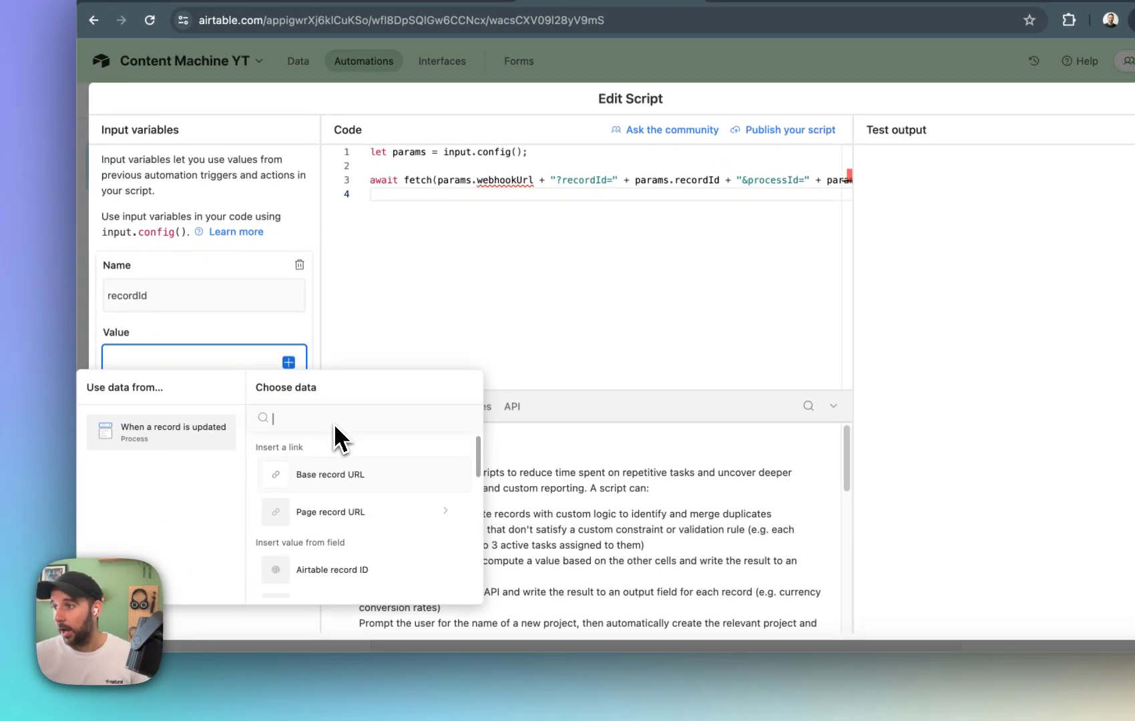
scroll(384, 534, "down", 1)
left_click(381, 544)
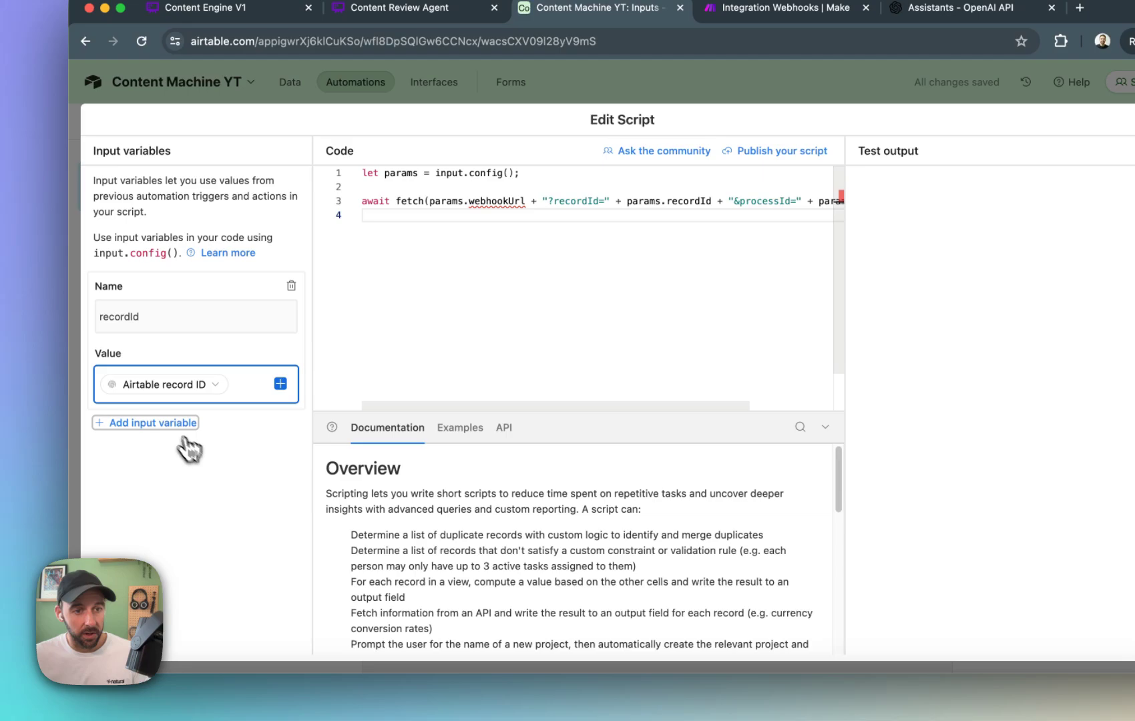
Add a second input variable named processId.
left_click(160, 402)
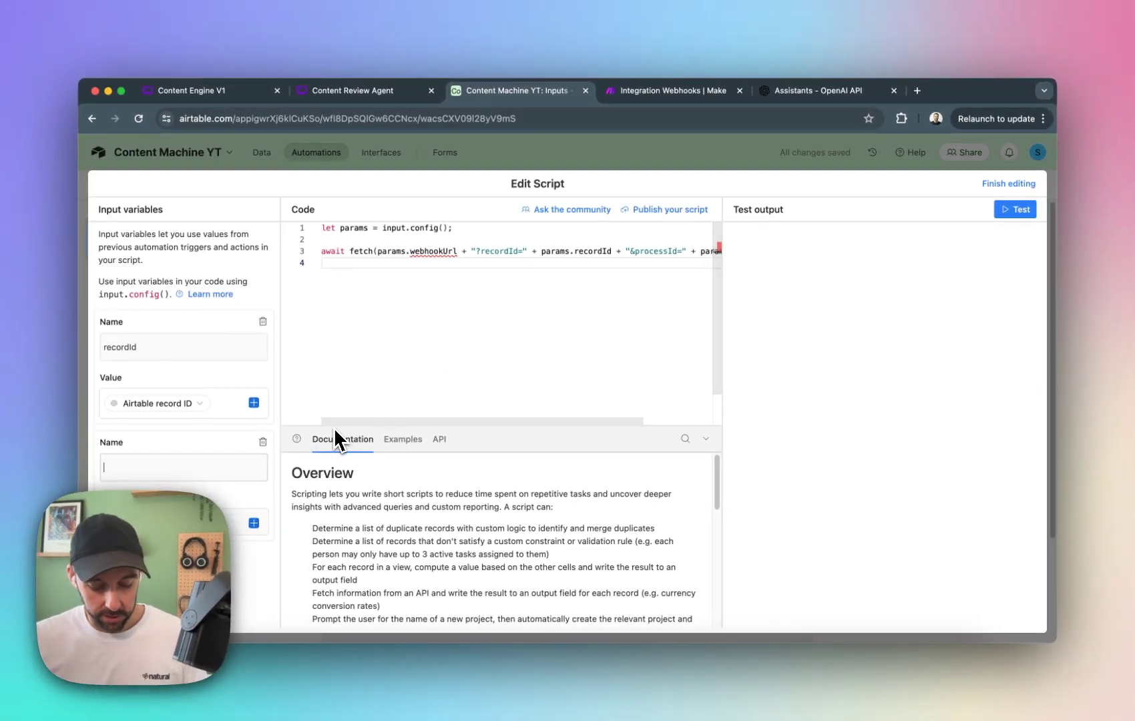
type("process")
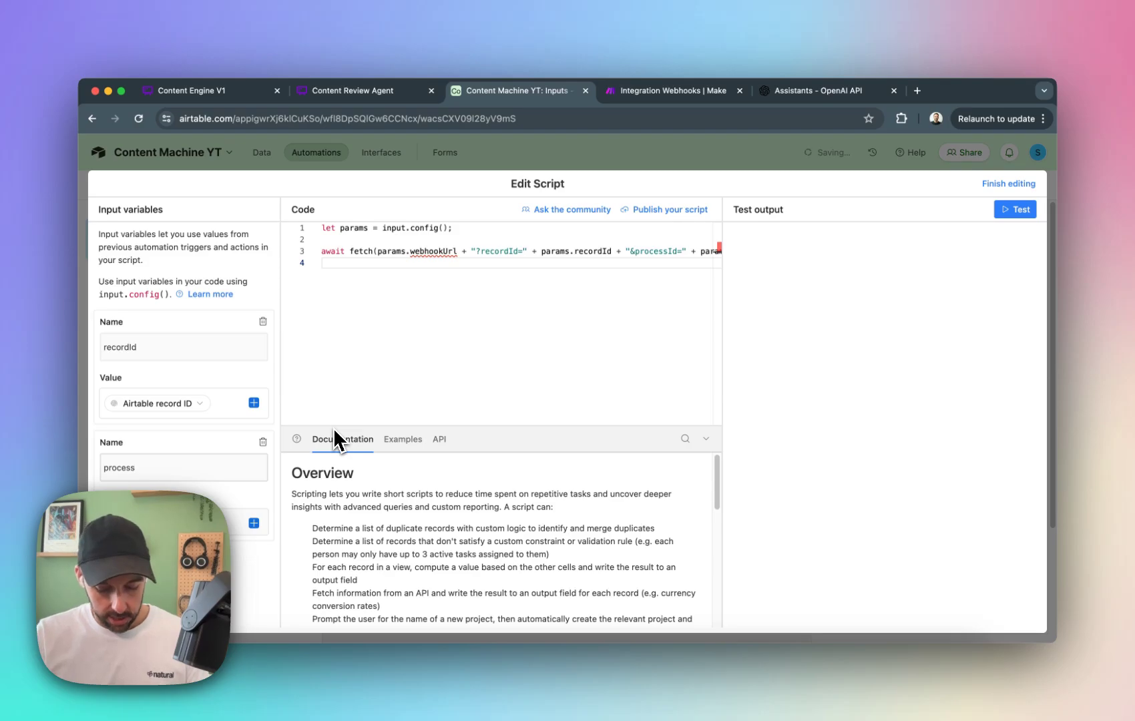
type("Id")
left_click(200, 524)
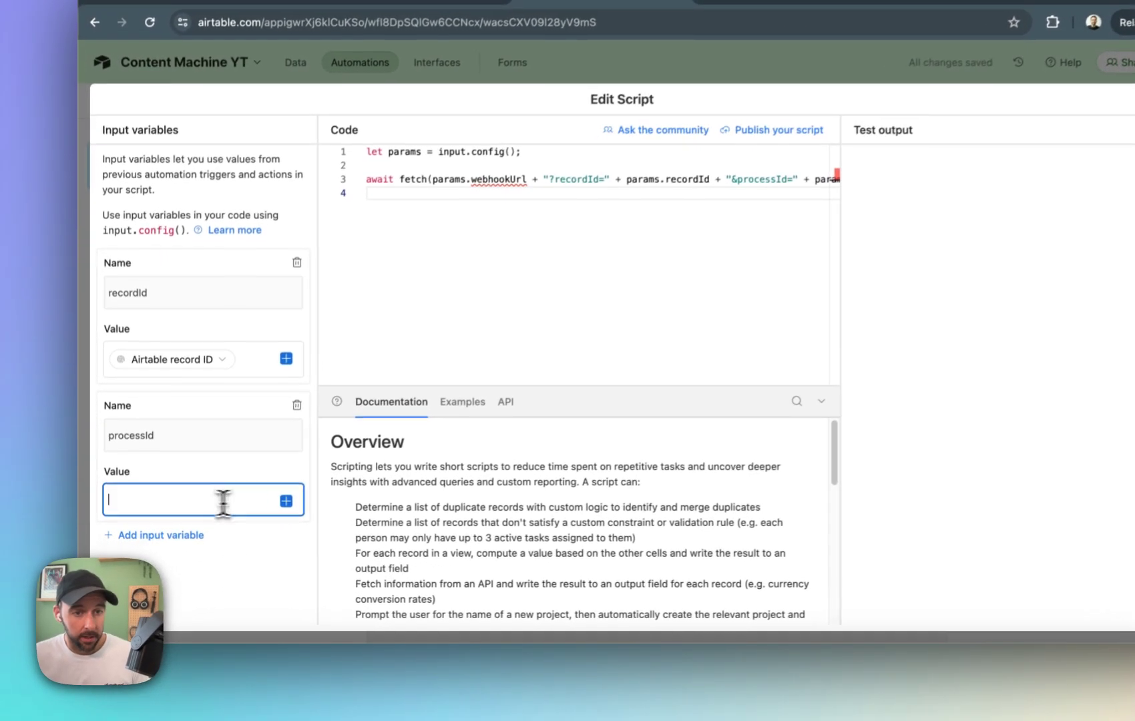
left_click(294, 502)
scroll(414, 534, "down", 3)
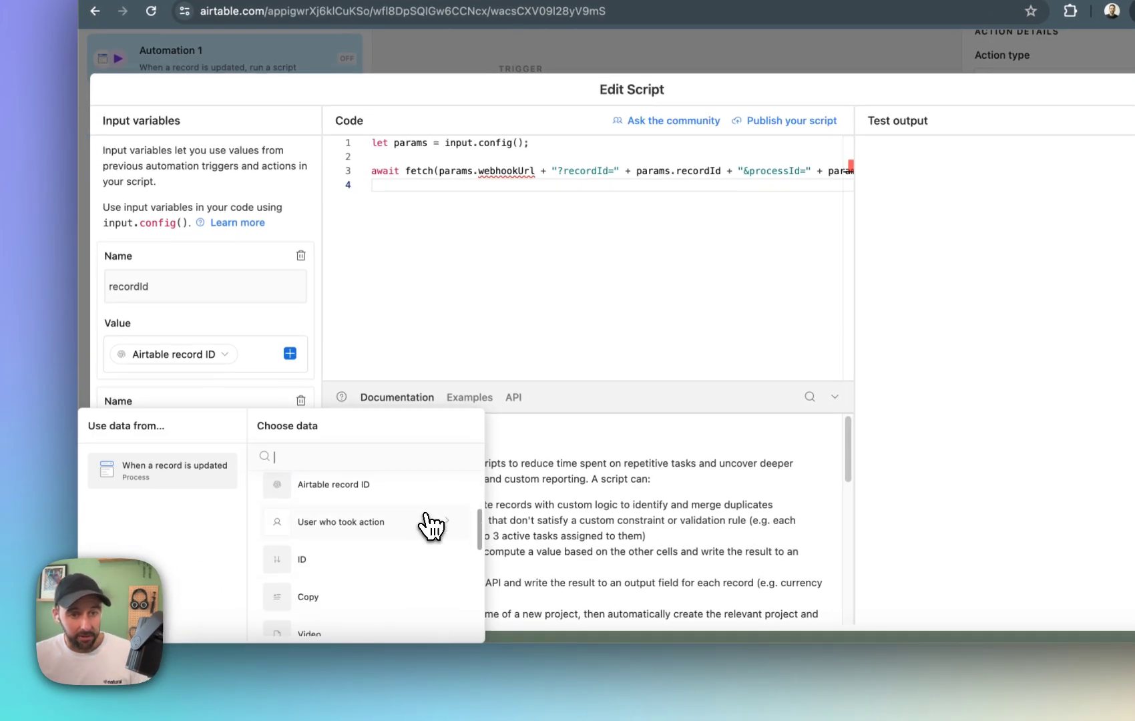
scroll(431, 525, "up", 3)
scroll(429, 520, "down", 3)
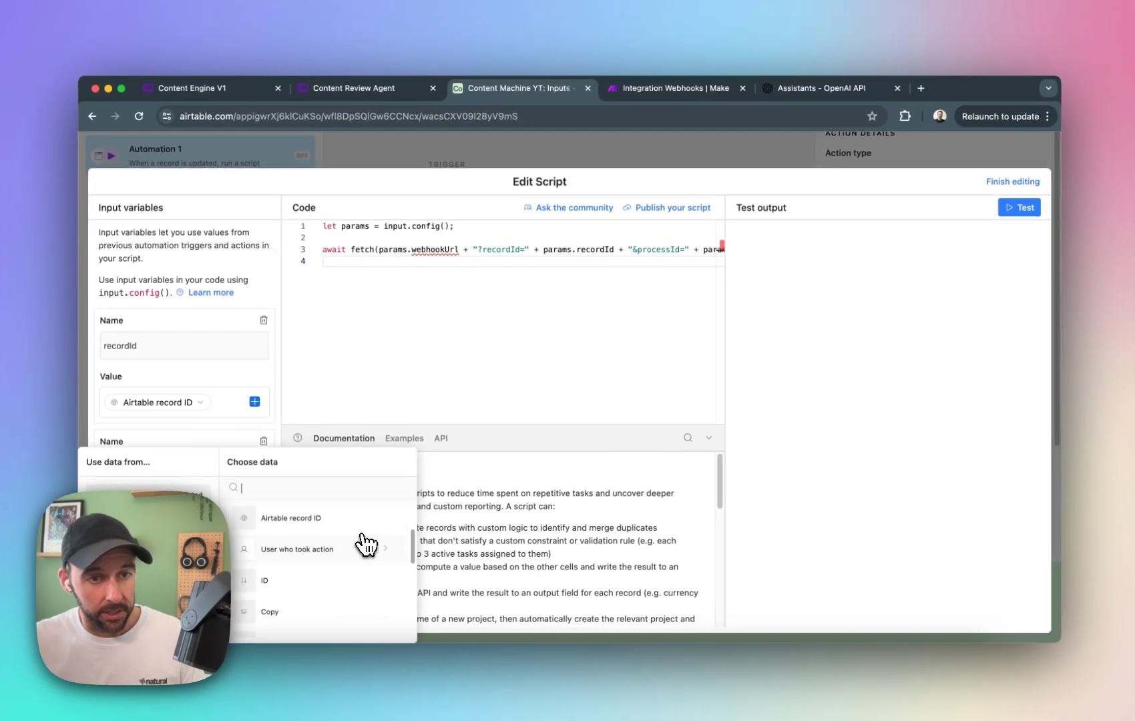
scroll(381, 537, "down", 3)
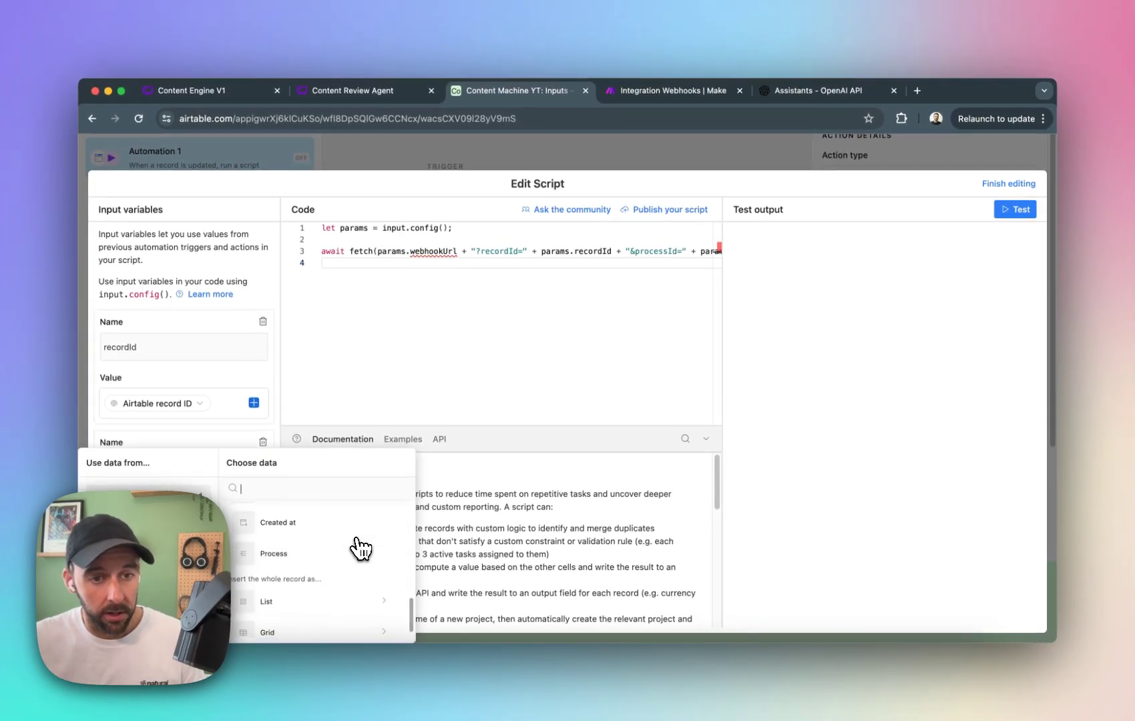
left_click(352, 554)
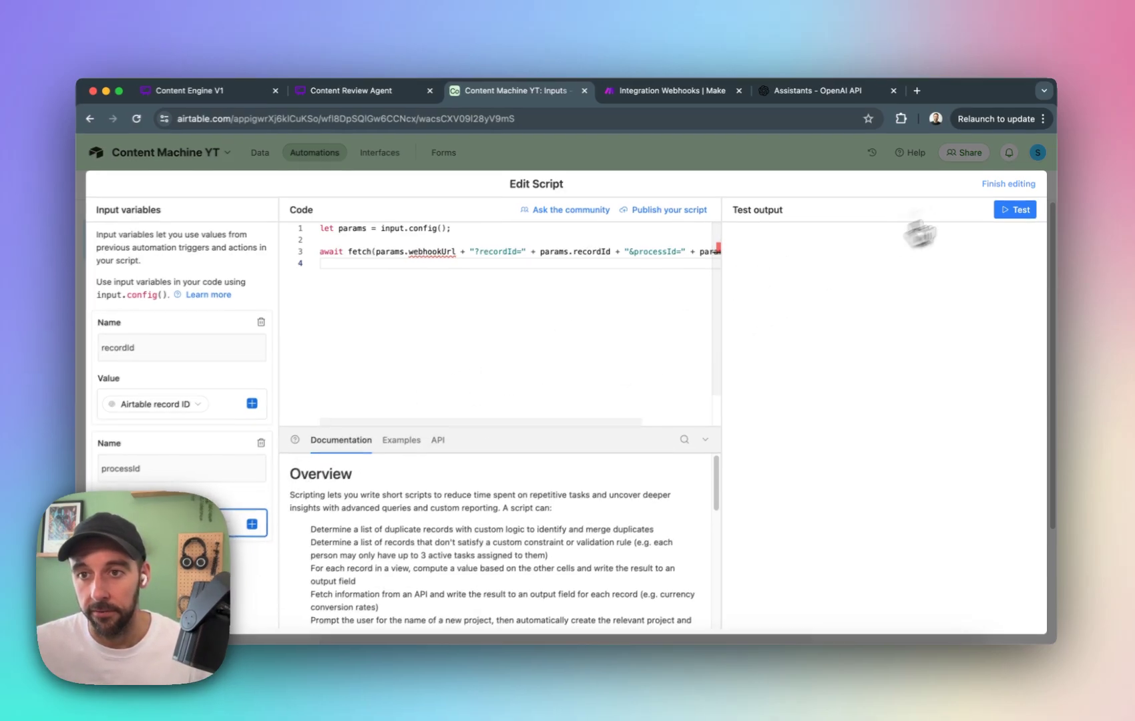
Leave the automation switched off and add Process ID and Webhook lookup fields from the linked Process field to the Inputs table.
left_click(1009, 183)
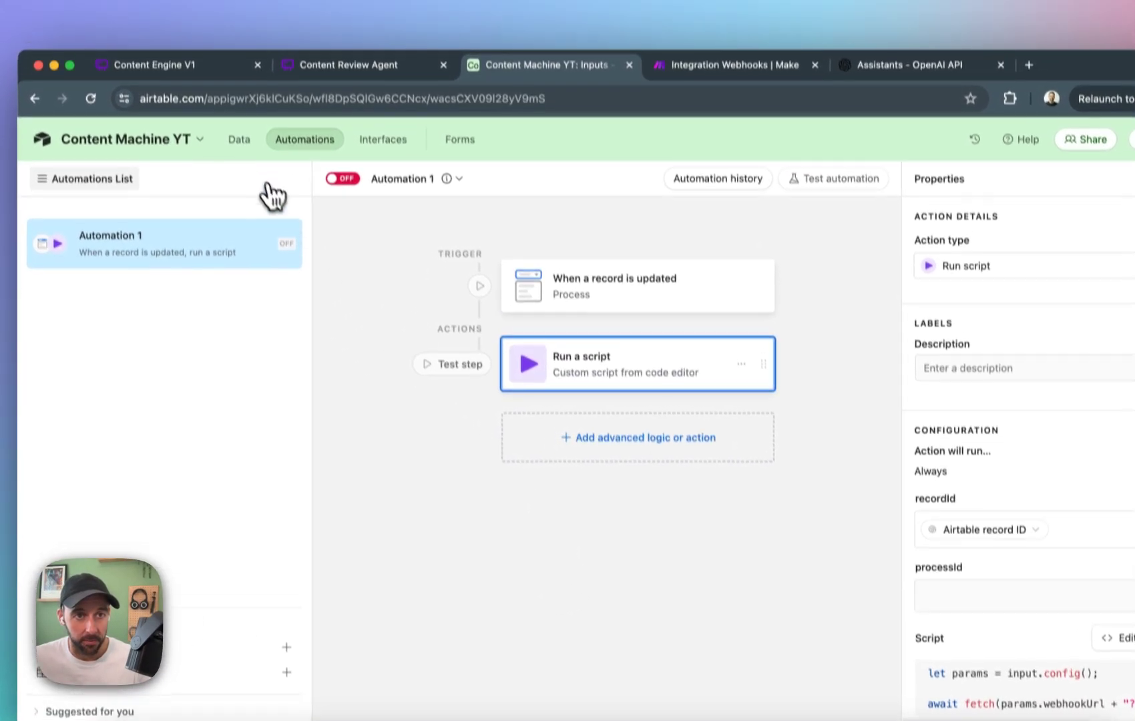
left_click(228, 102)
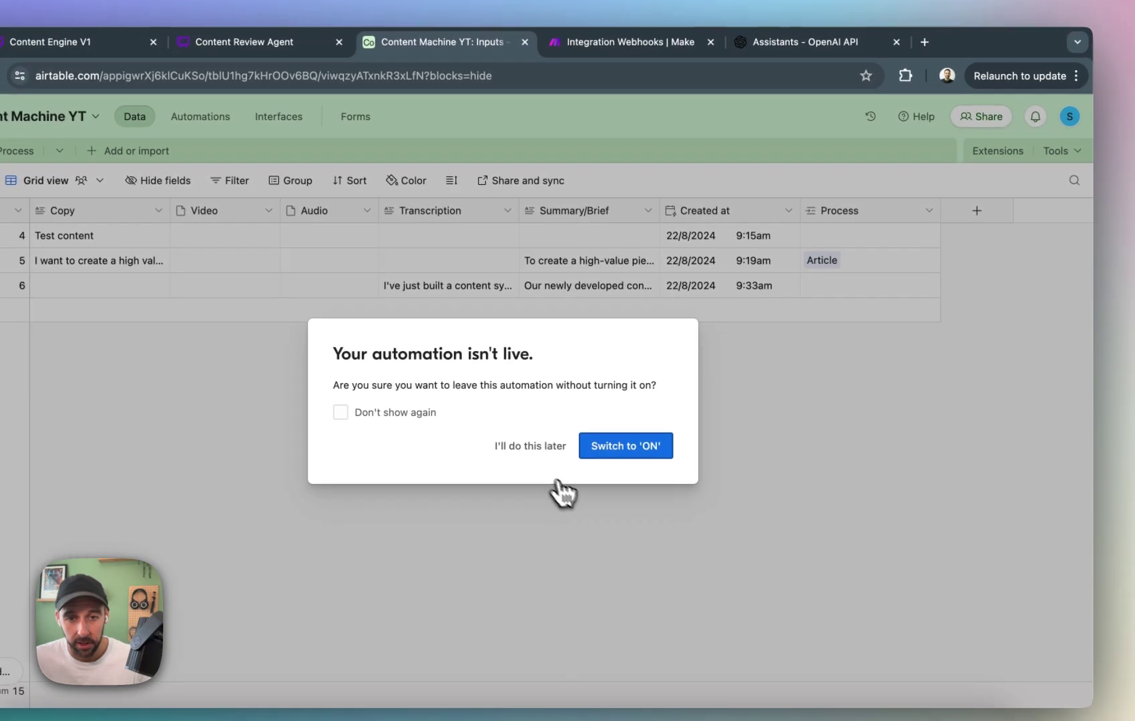
left_click(513, 442)
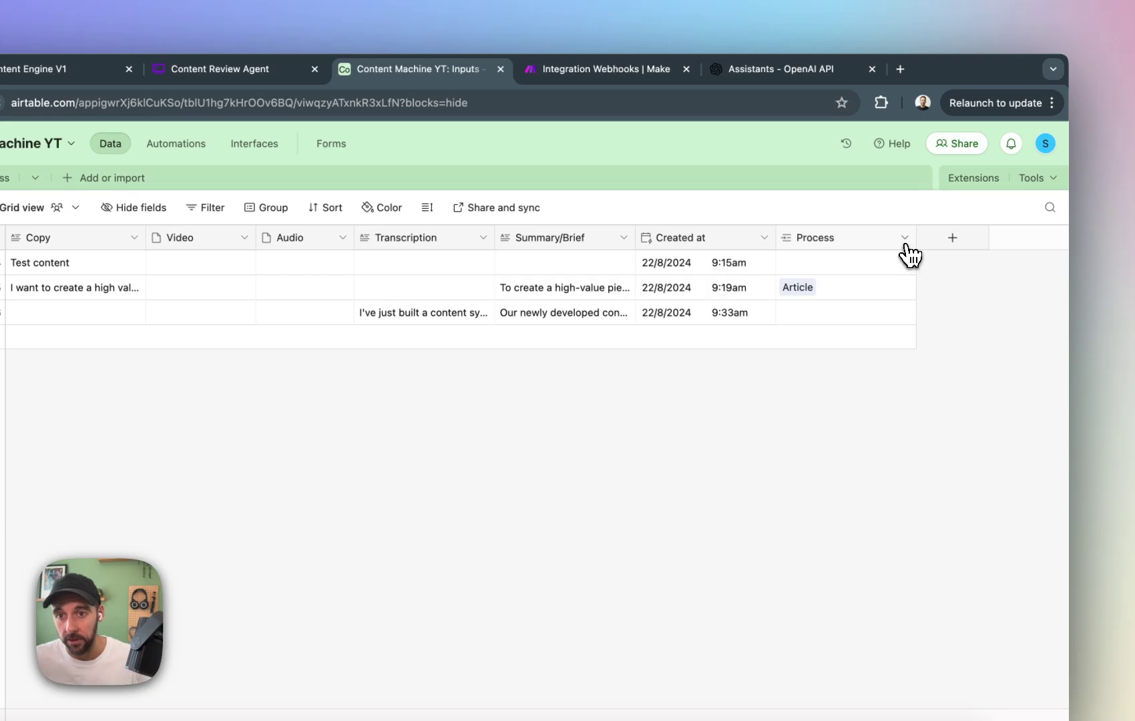
left_click(905, 239)
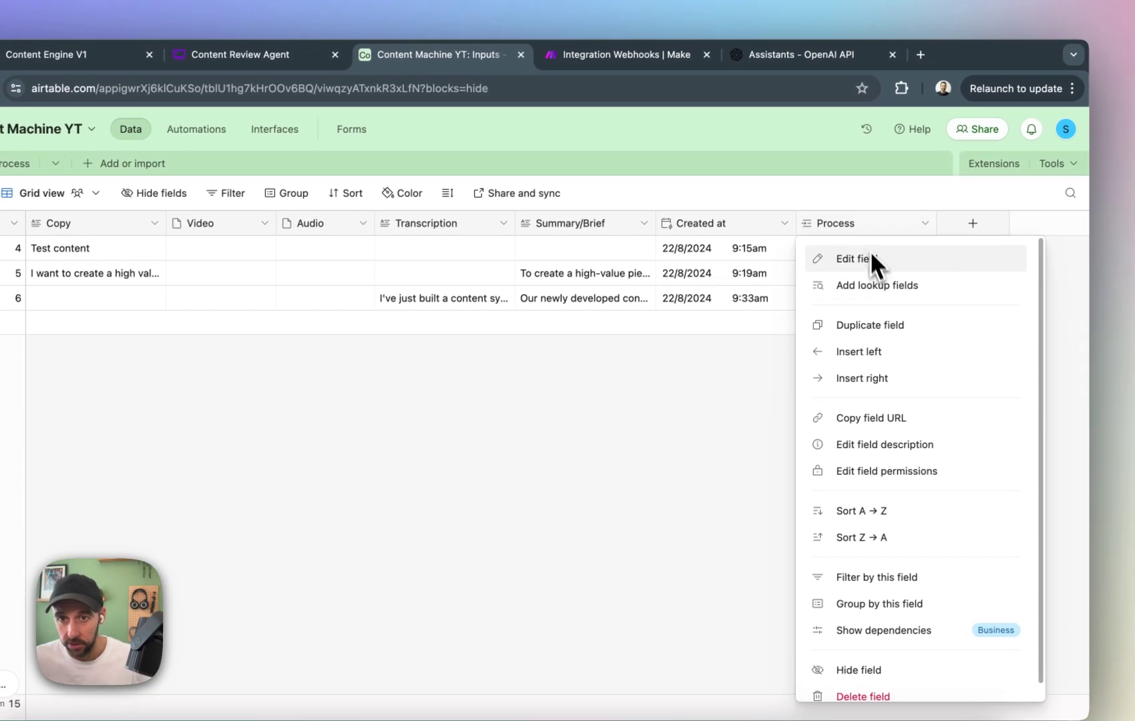
left_click(894, 289)
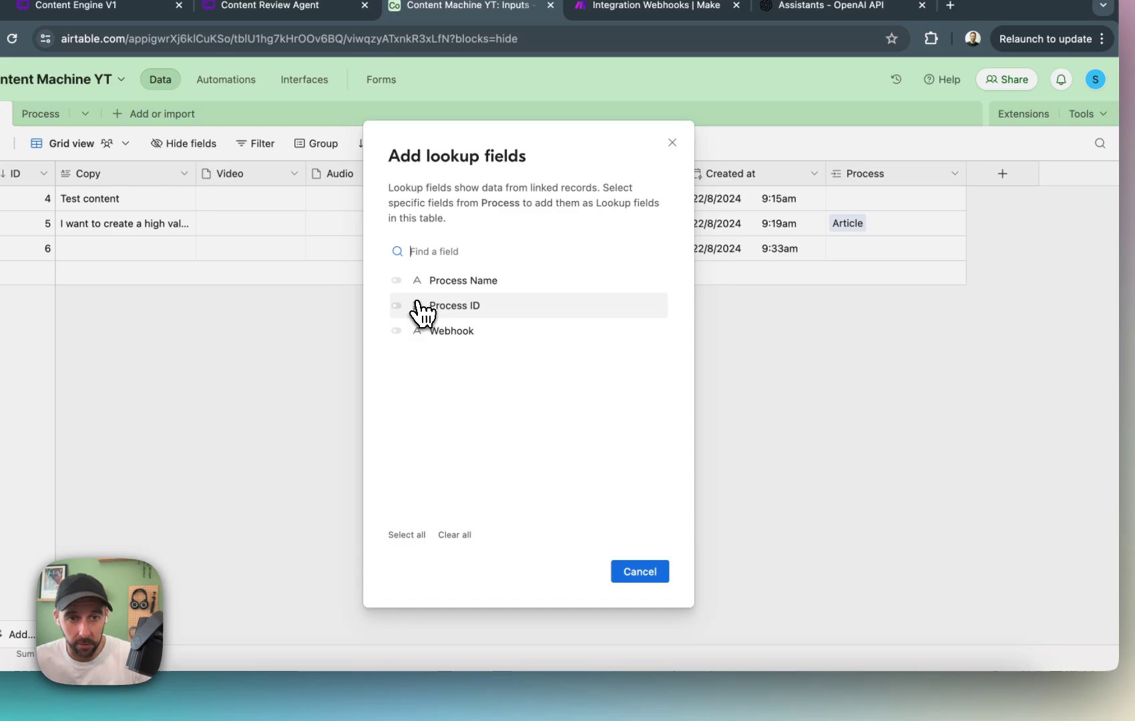
left_click(367, 355)
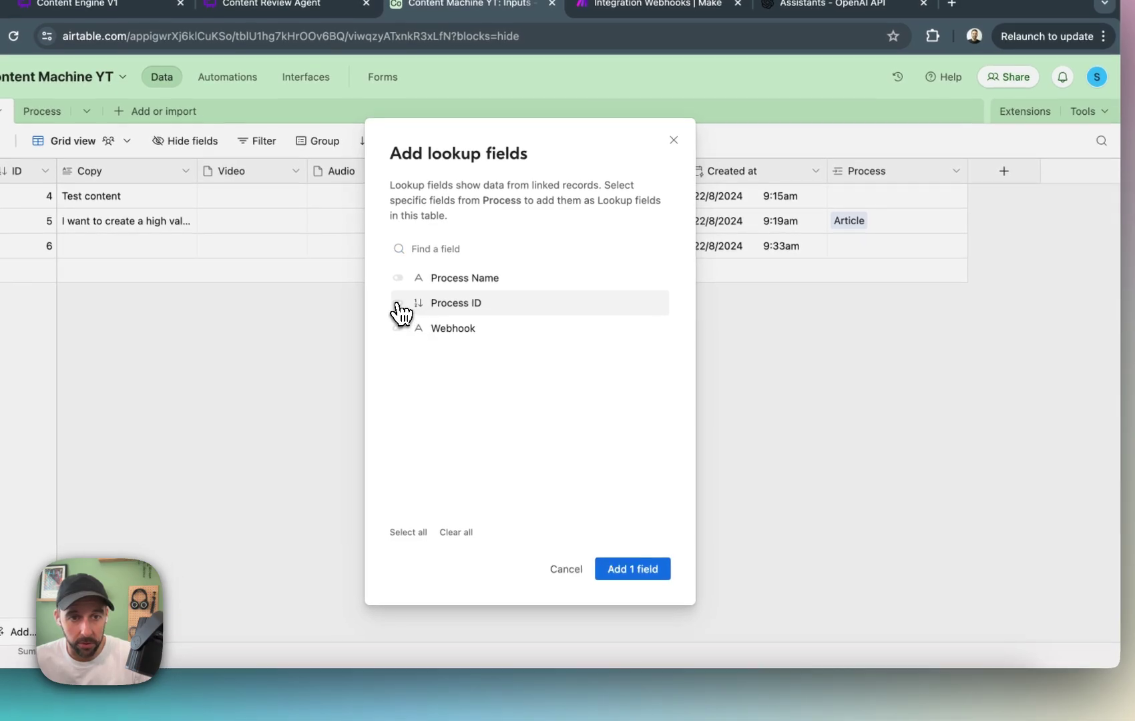
left_click(398, 334)
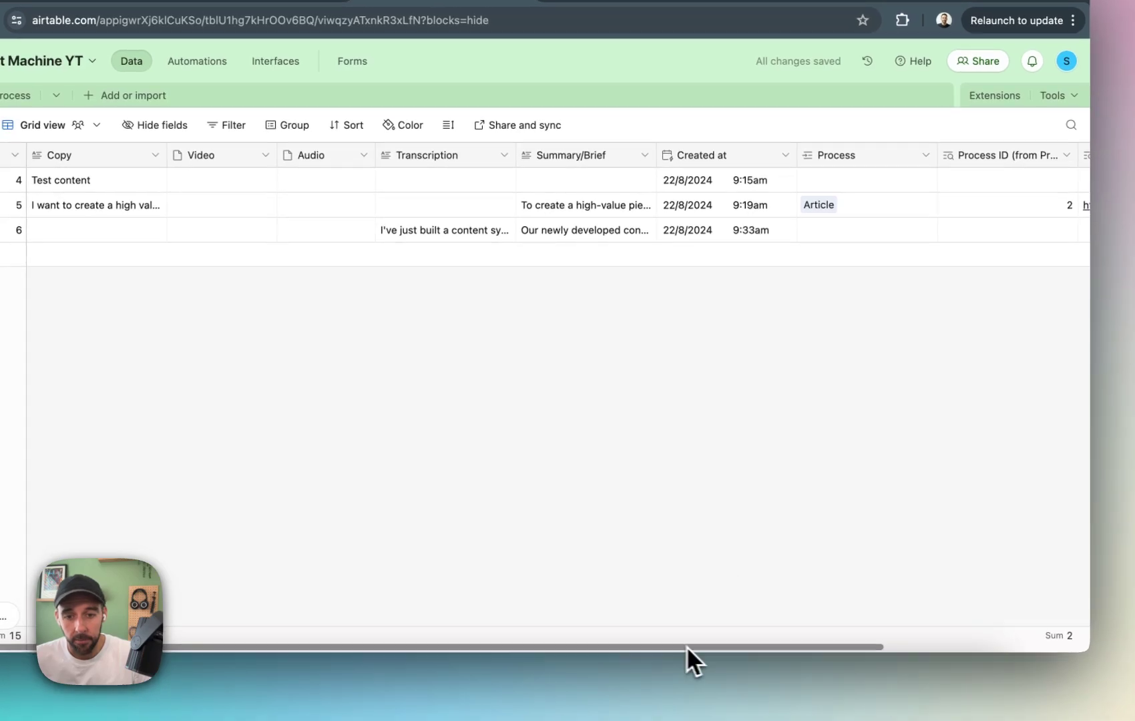
Hide the Process ID and Webhook lookup fields in the Inputs grid view.
left_click_drag(725, 661, 912, 666)
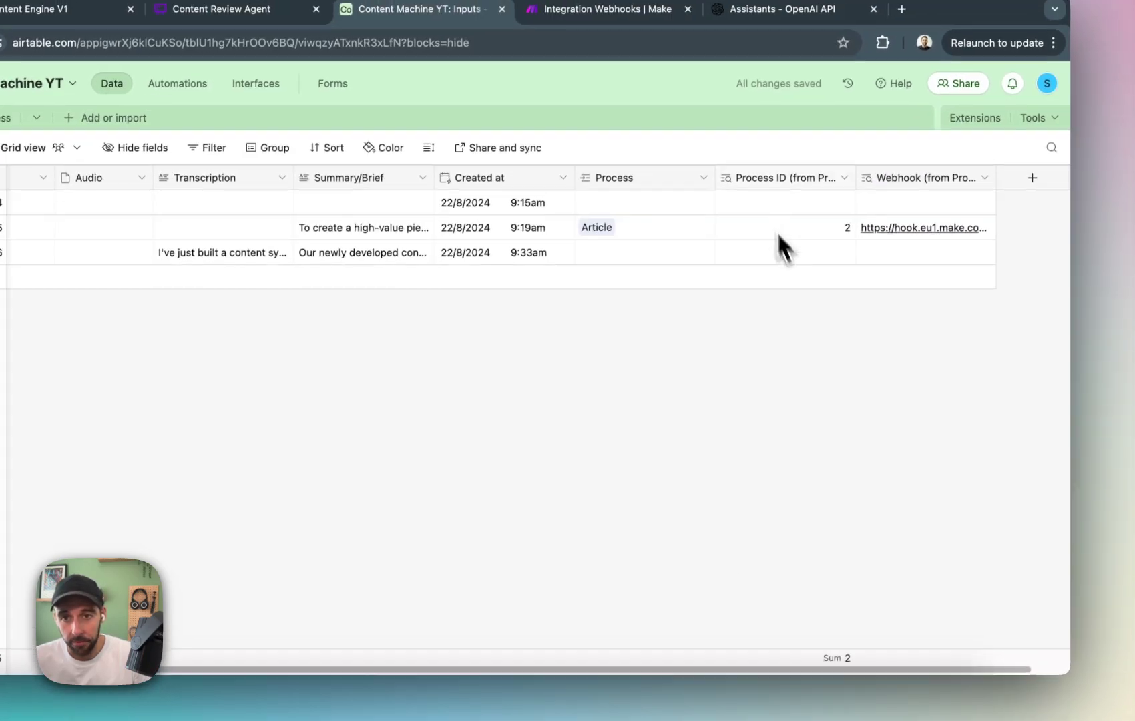
right_click(774, 178)
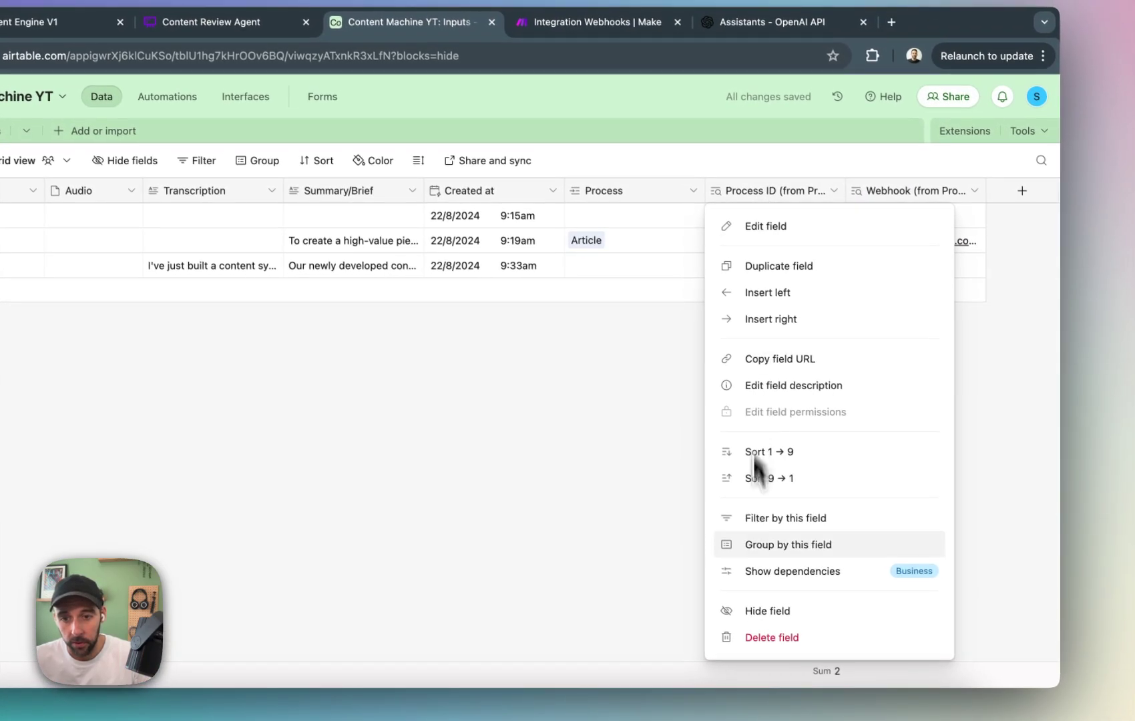
left_click(774, 597)
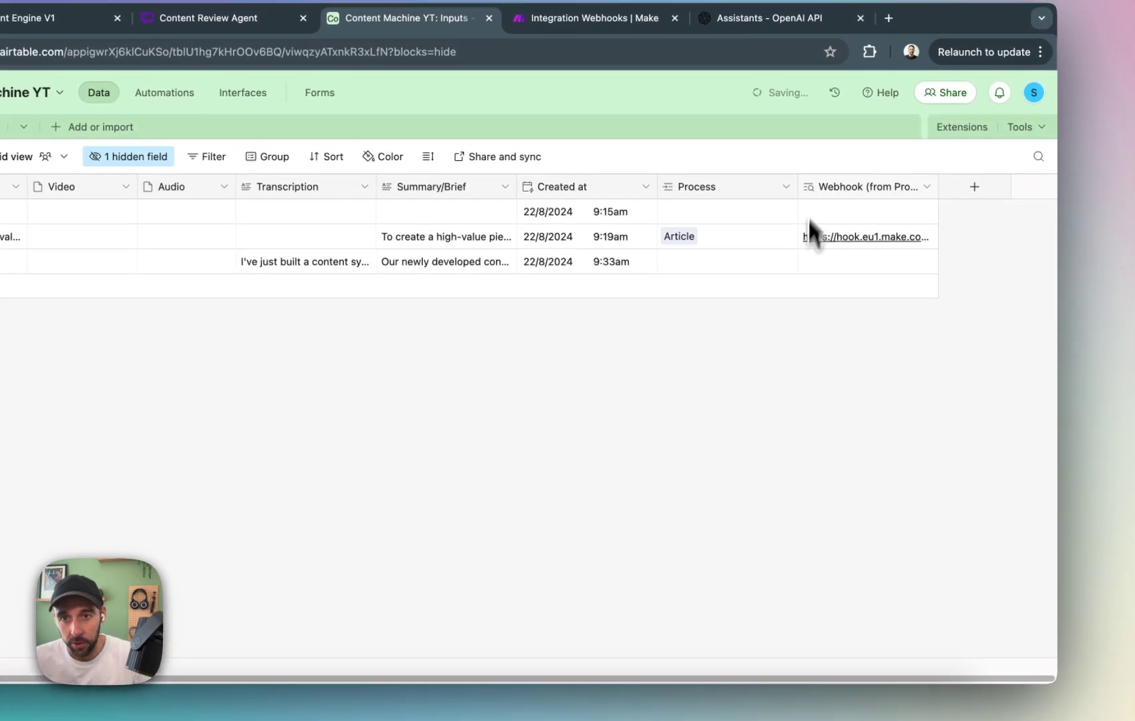
right_click(828, 192)
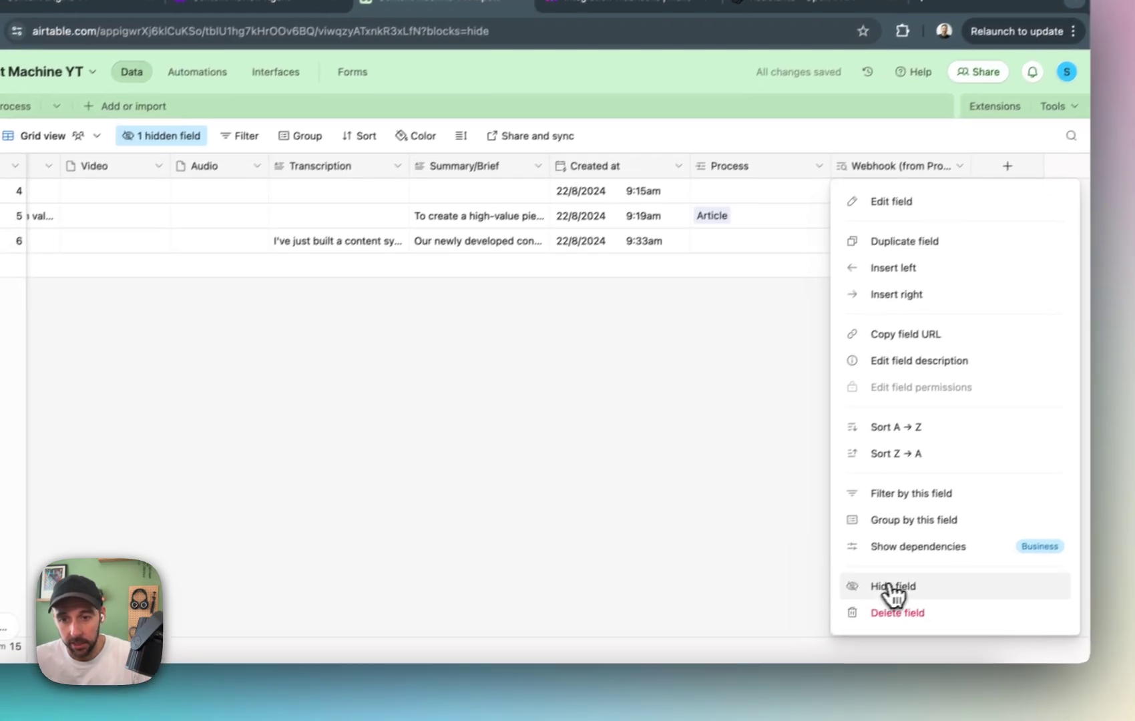
left_click(861, 613)
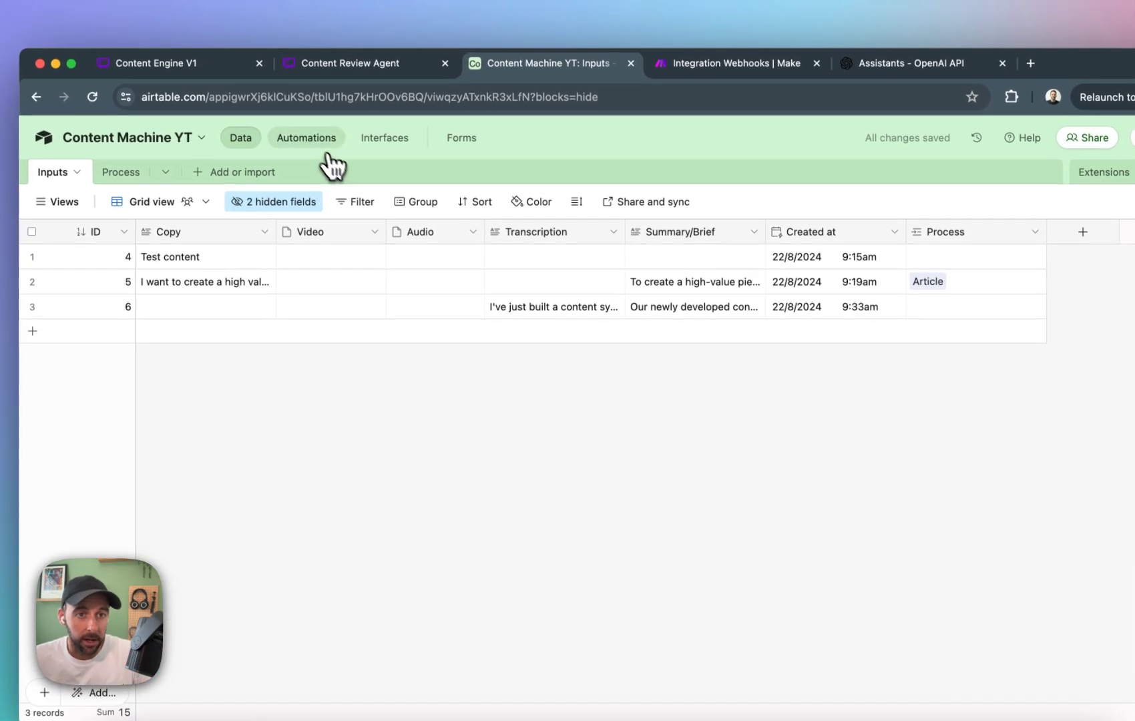
Reopen the automation's script and set the processId variable to the value list of the Process ID lookup field.
left_click(316, 143)
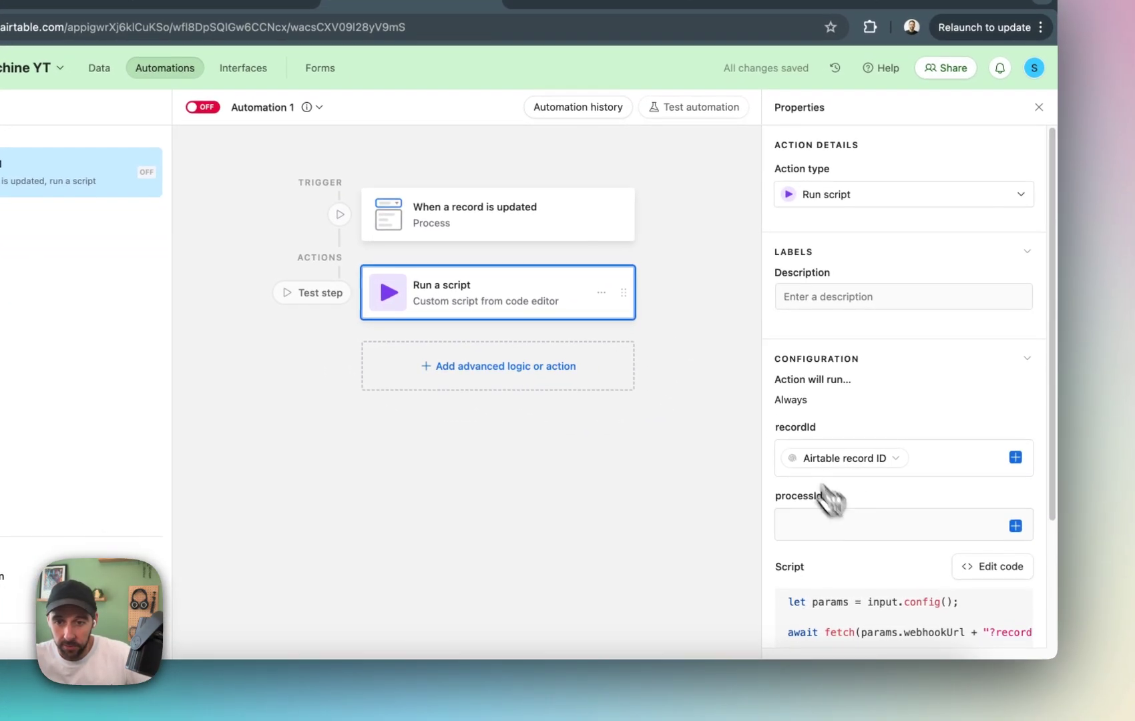
left_click(1045, 595)
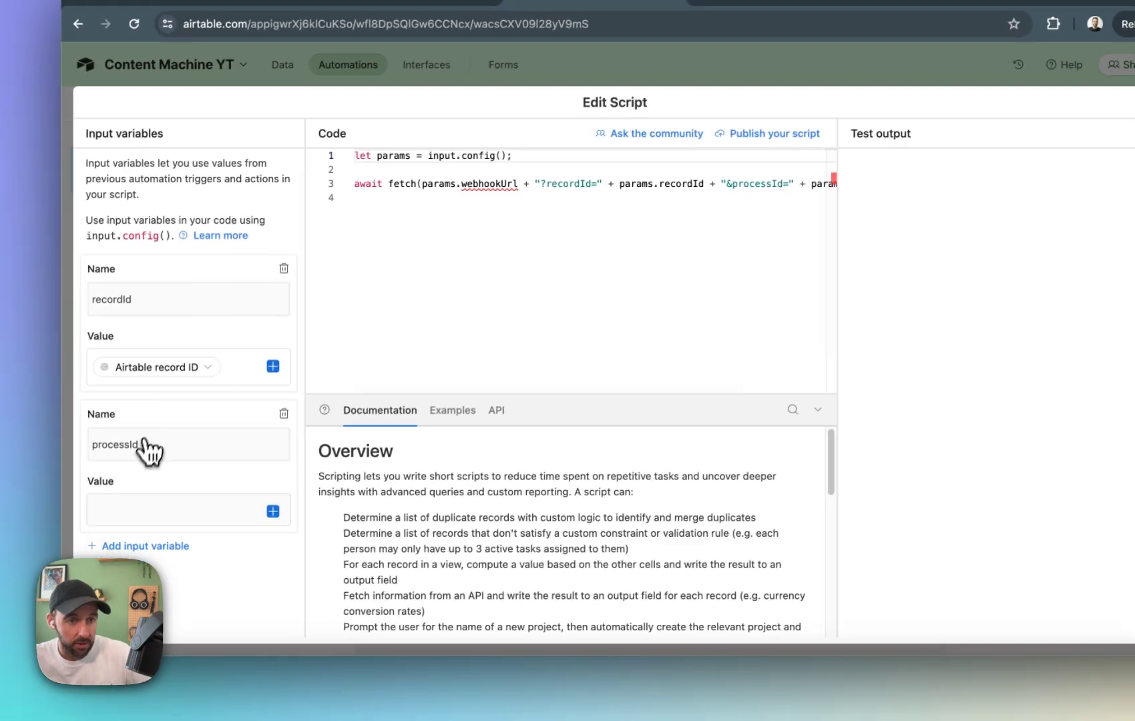
left_click(20, 513)
left_click(286, 502)
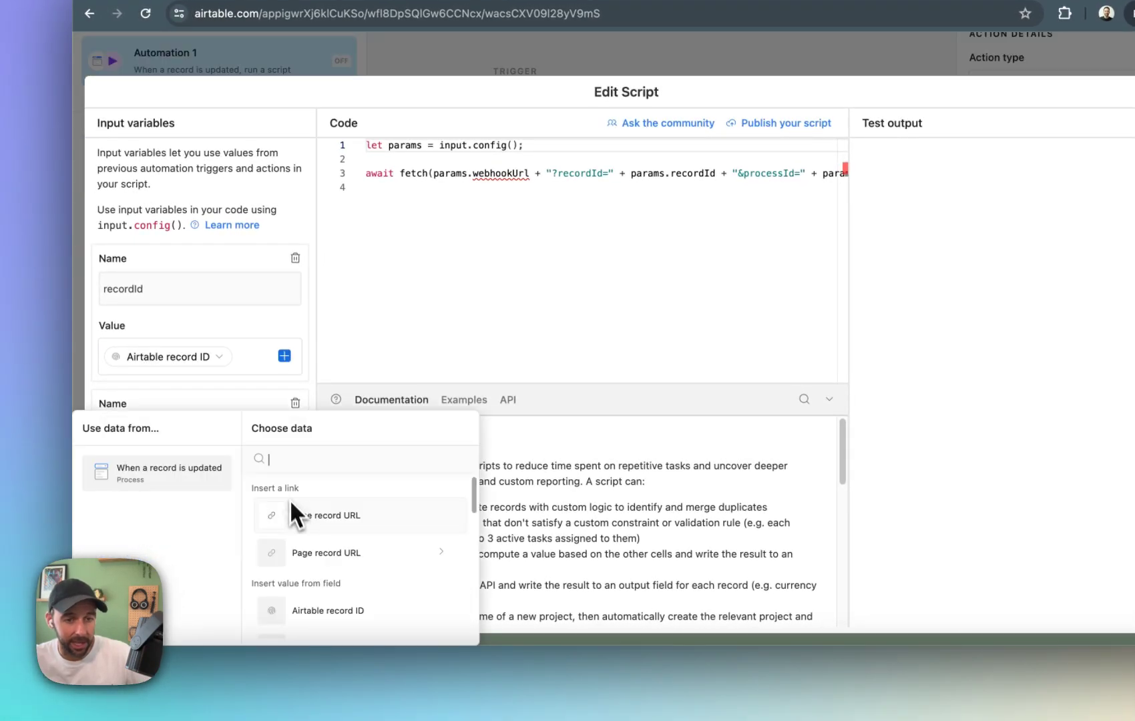
scroll(374, 542, "down", 10)
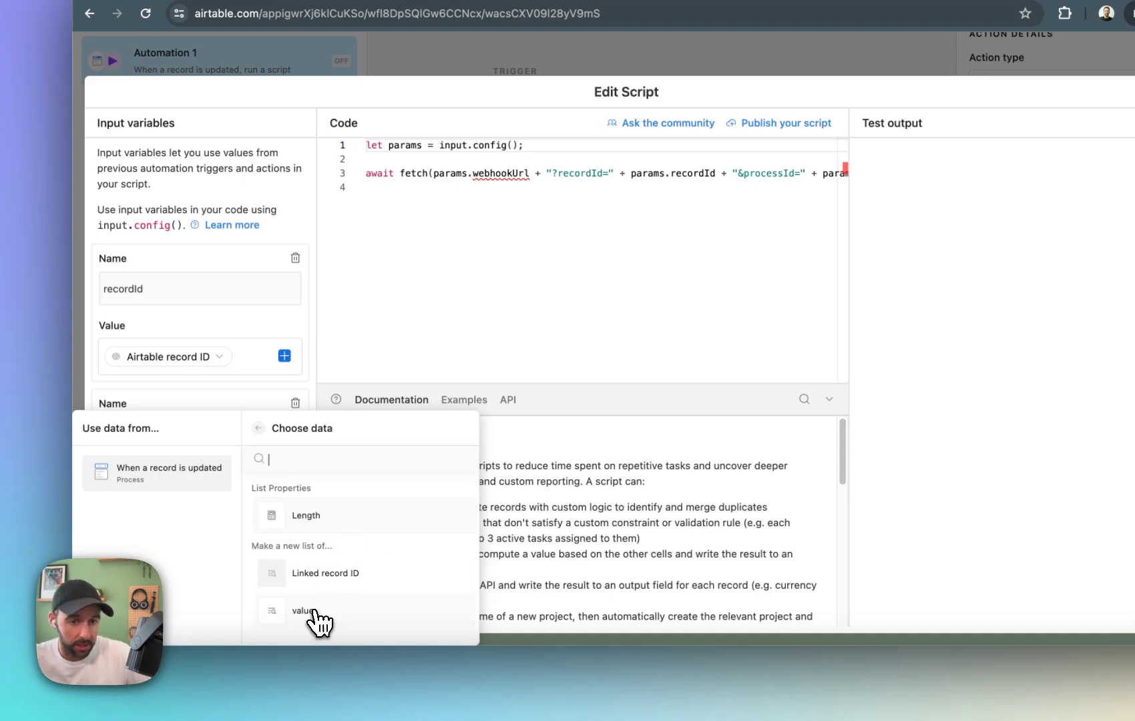
left_click(362, 623)
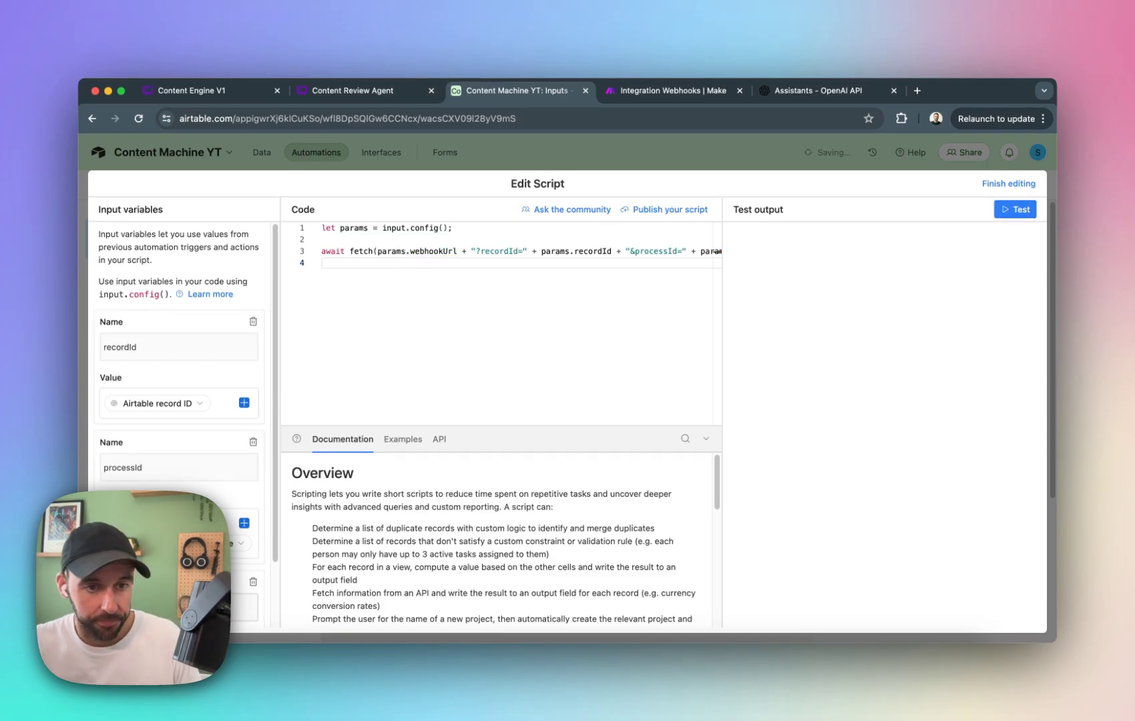
Set the webhookUrl input variable to the value list of the Webhook lookup field.
scroll(181, 428, "down", 3)
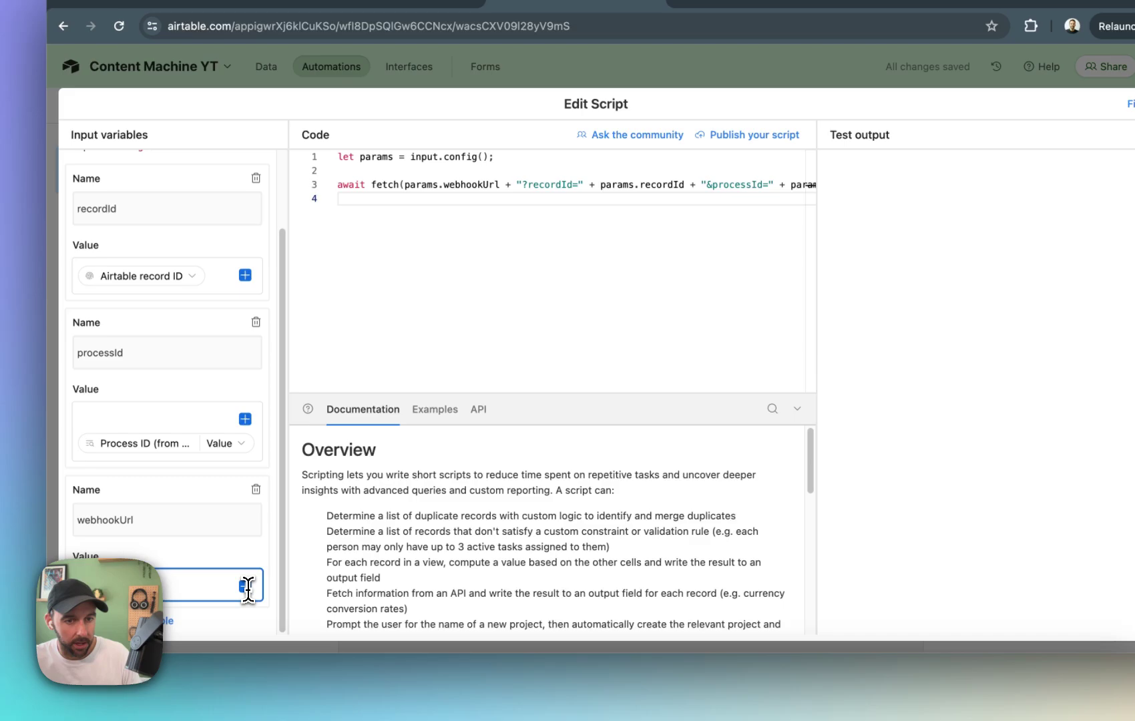
left_click(246, 587)
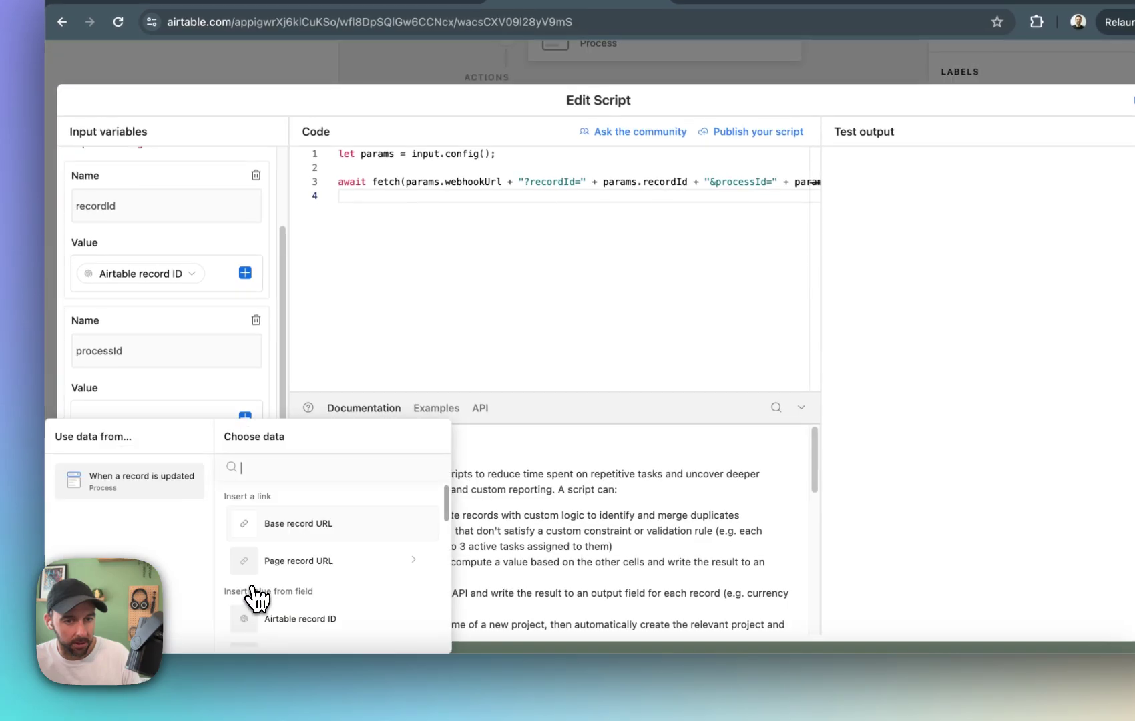
scroll(257, 598, "down", 5)
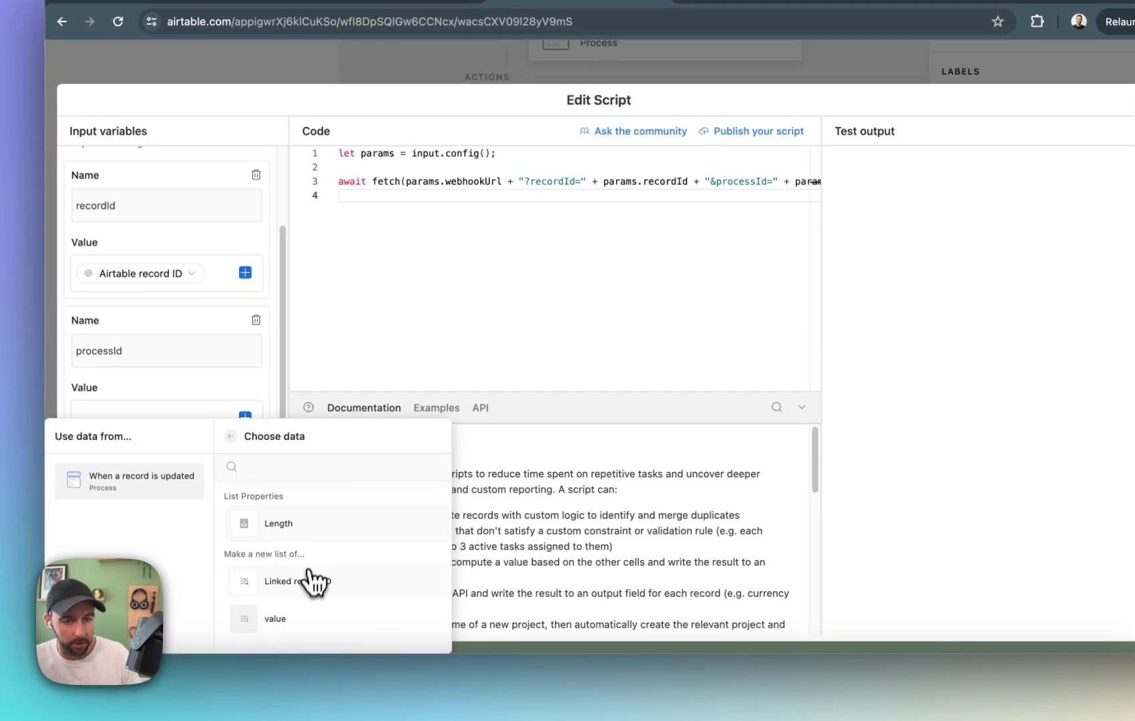
left_click(312, 619)
Review the recordId, processId and webhookUrl input variables and finish editing the script.
scroll(331, 502, "down", 6)
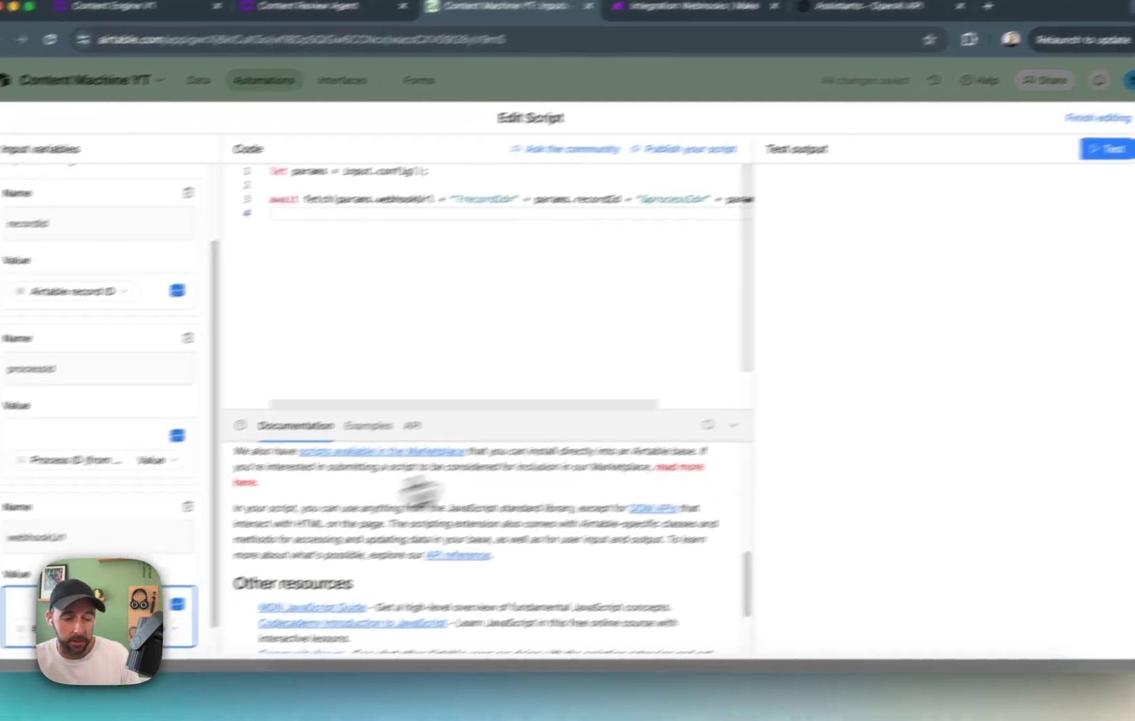
scroll(363, 534, "down", 2)
scroll(36, 571, "down", 1)
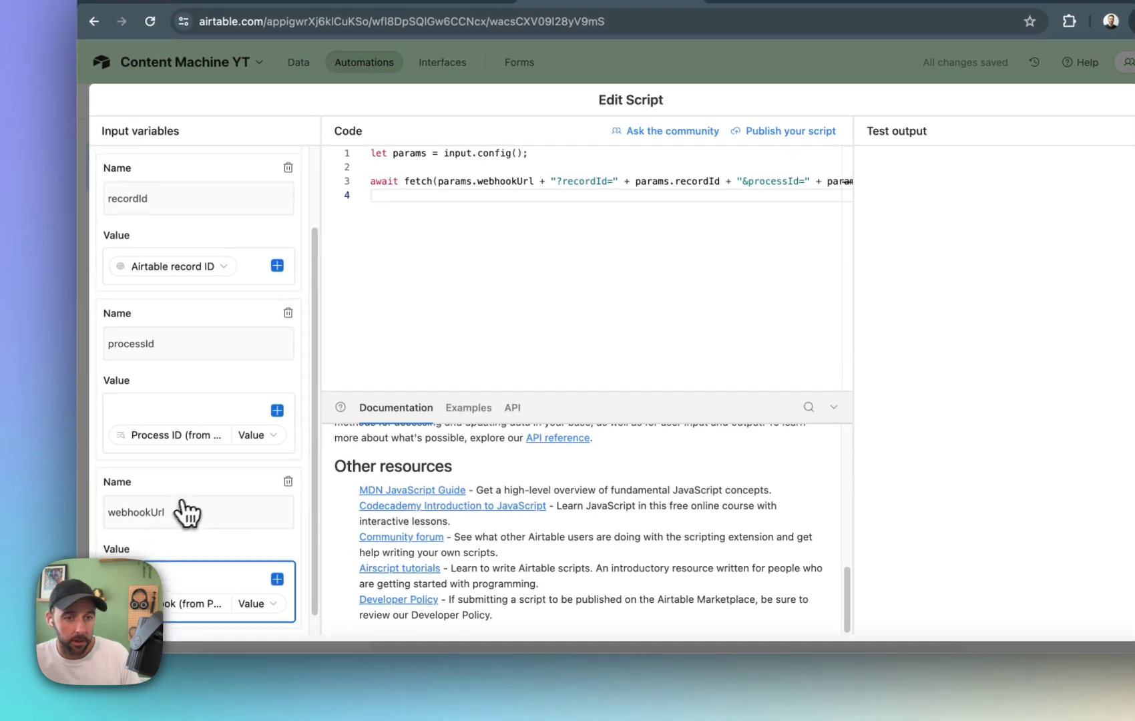
scroll(182, 502, "up", 2)
left_click(996, 155)
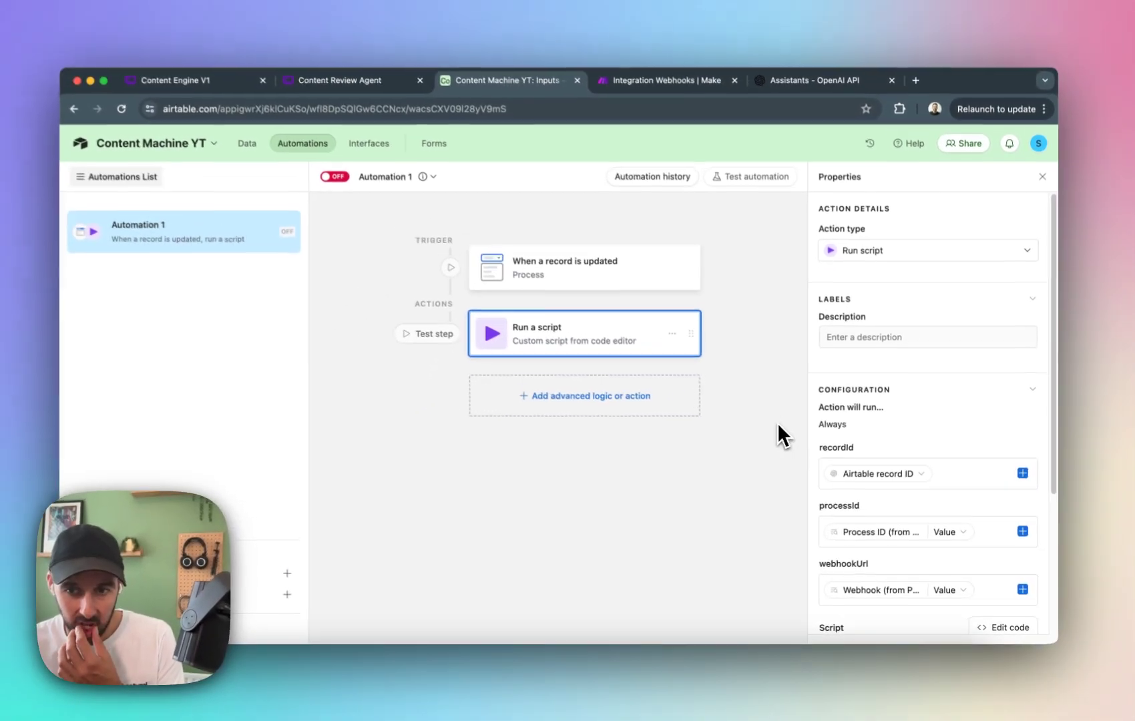
scroll(941, 374, "down", 3)
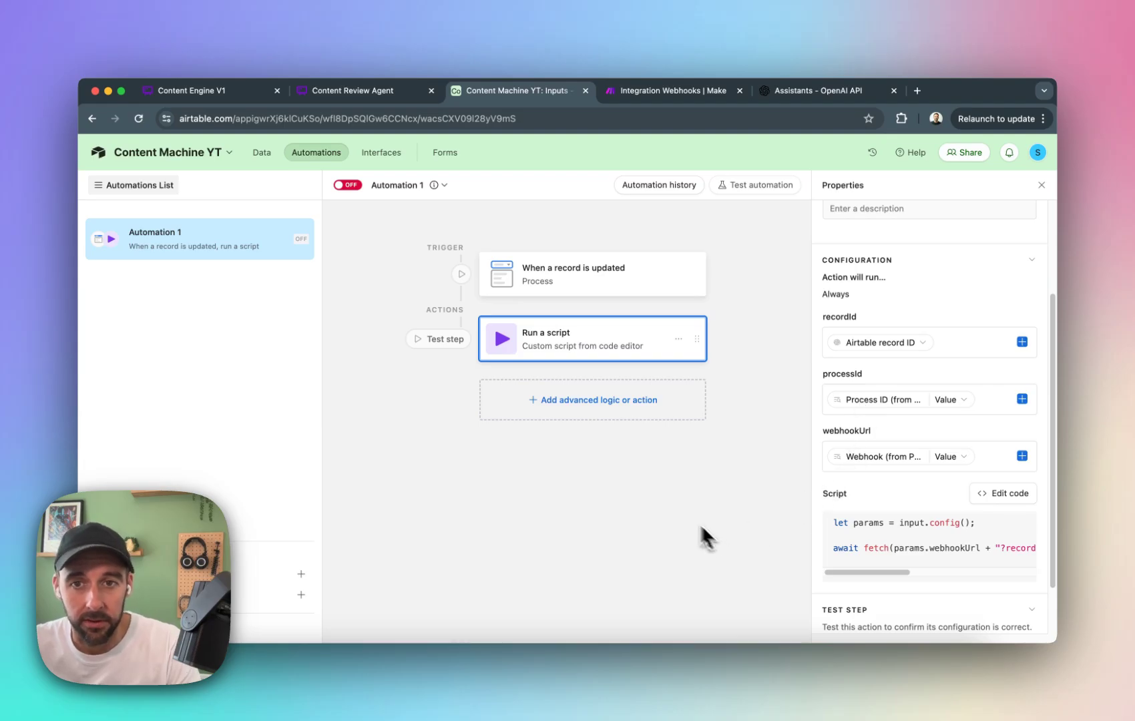
Test the Run a script action with input record 6 and check the execution log.
scroll(916, 511, "down", 2)
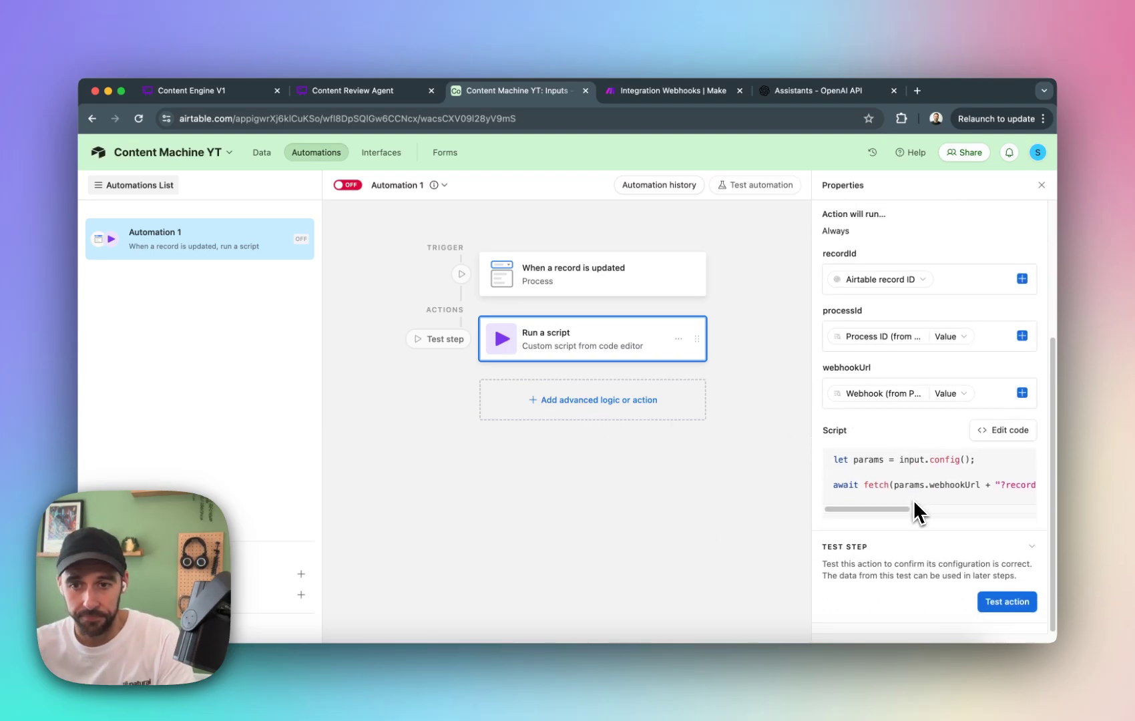
left_click(1006, 605)
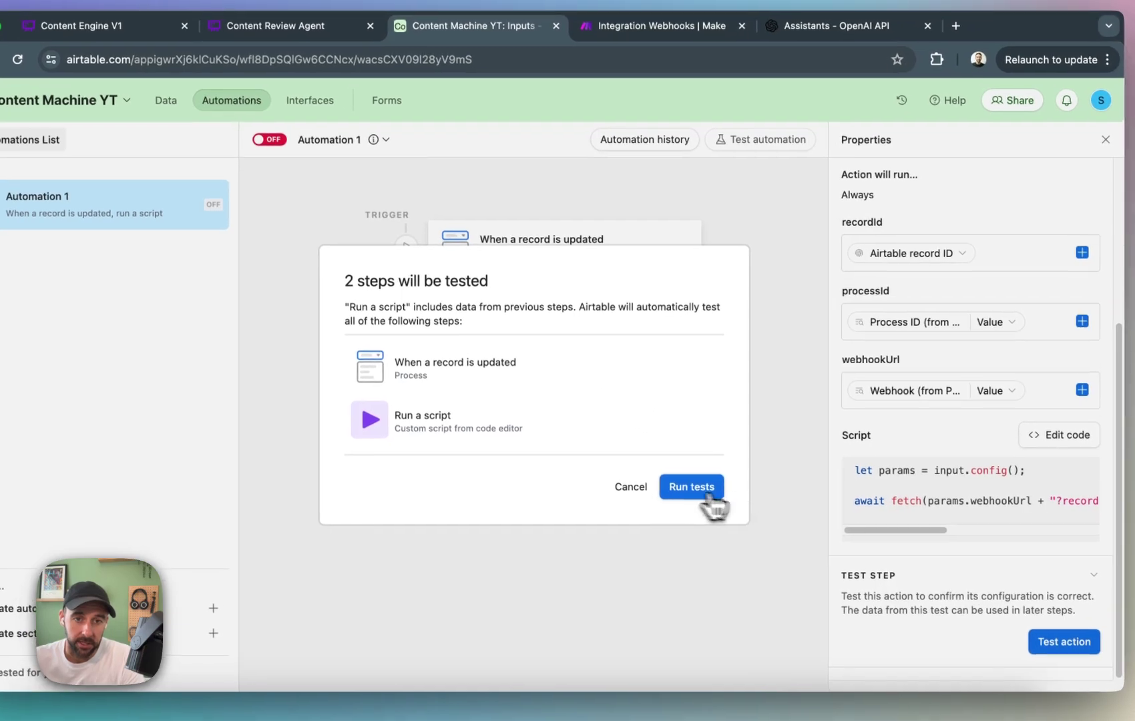
left_click(689, 491)
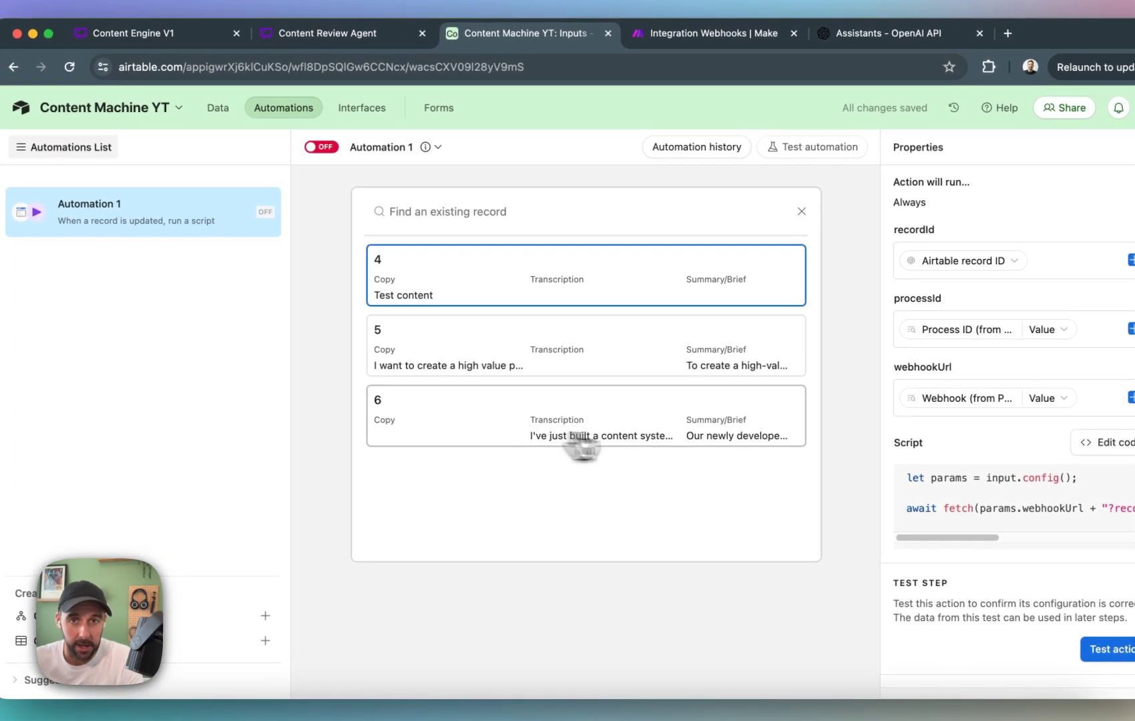
left_click(720, 424)
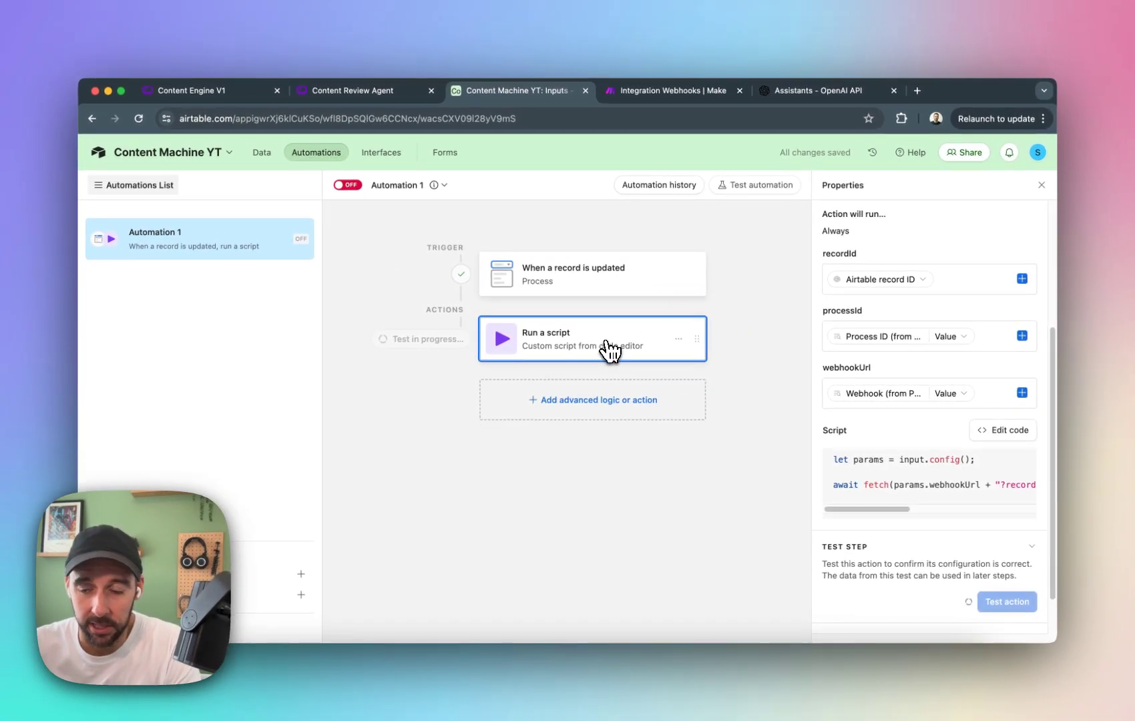
left_click(985, 603)
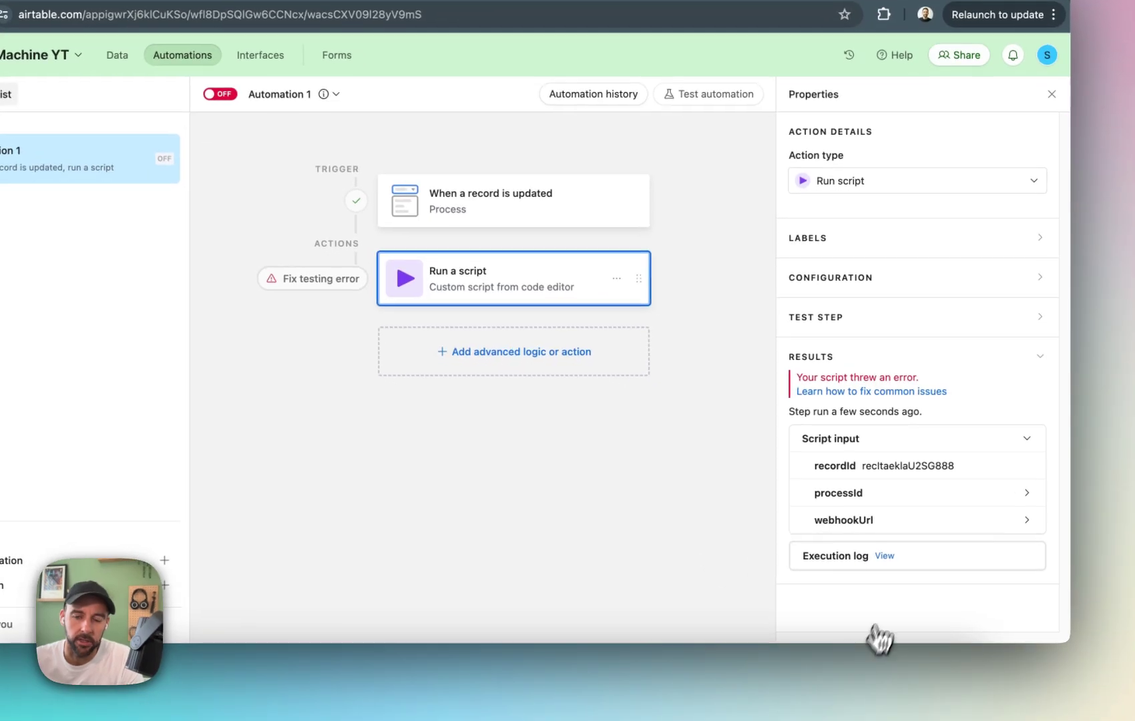
left_click(886, 560)
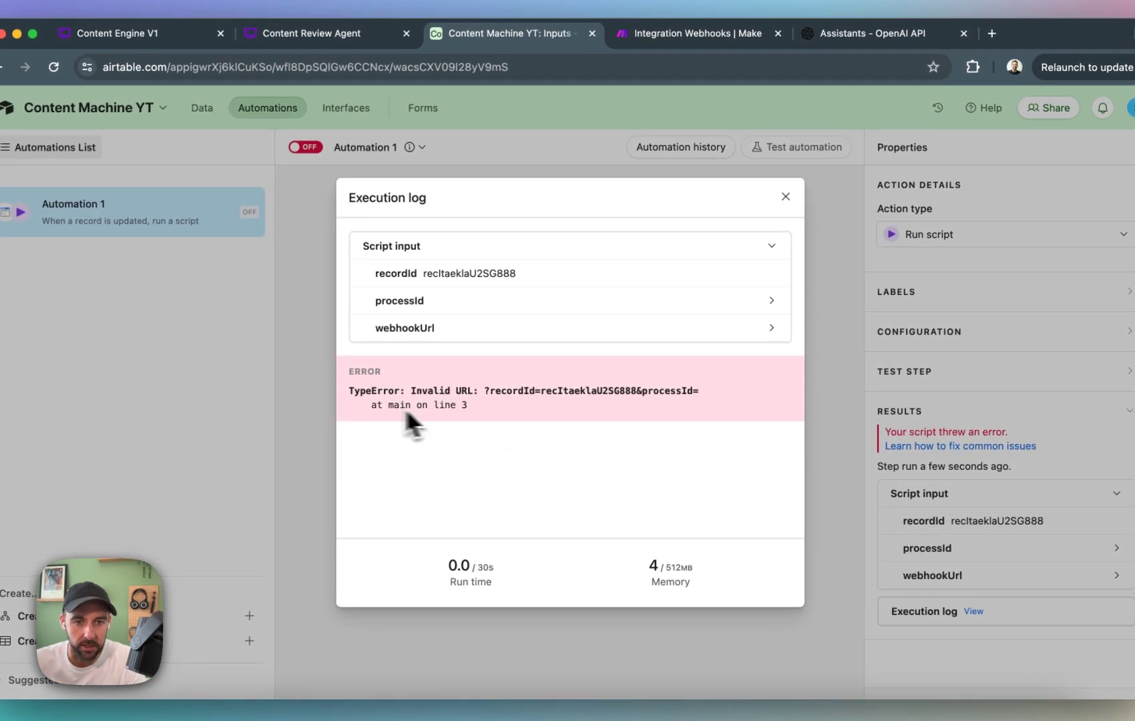
left_click(786, 196)
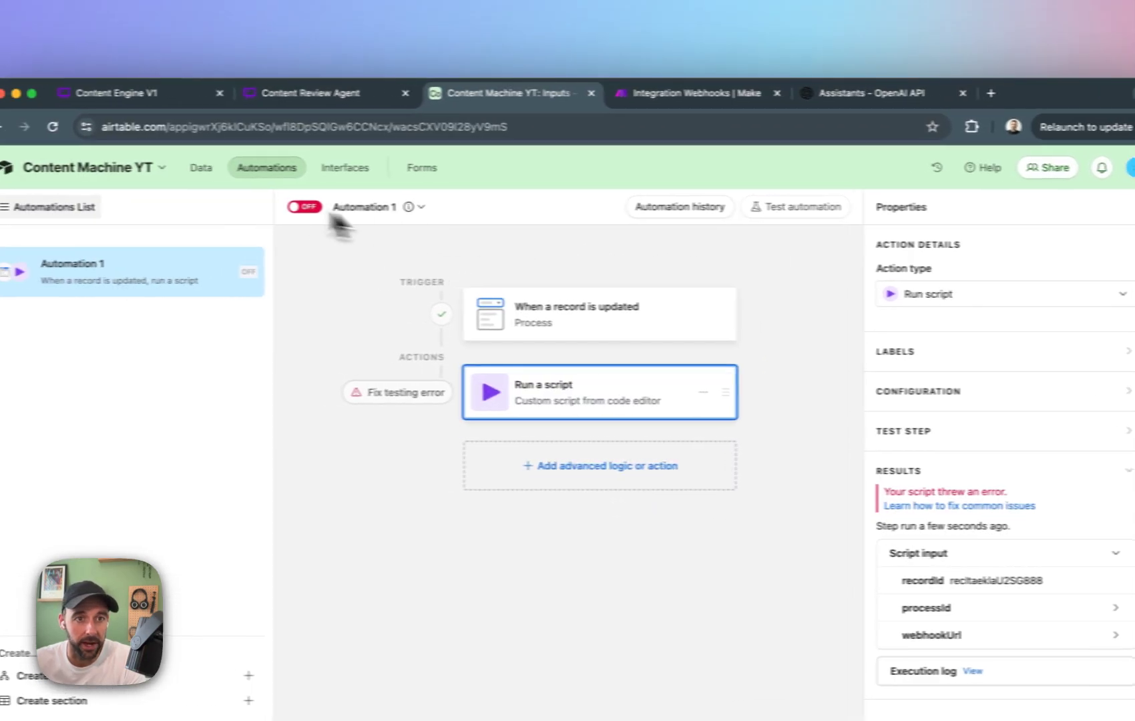
In the Inputs table, set the Process of record 6 to Newsletter.
left_click(220, 108)
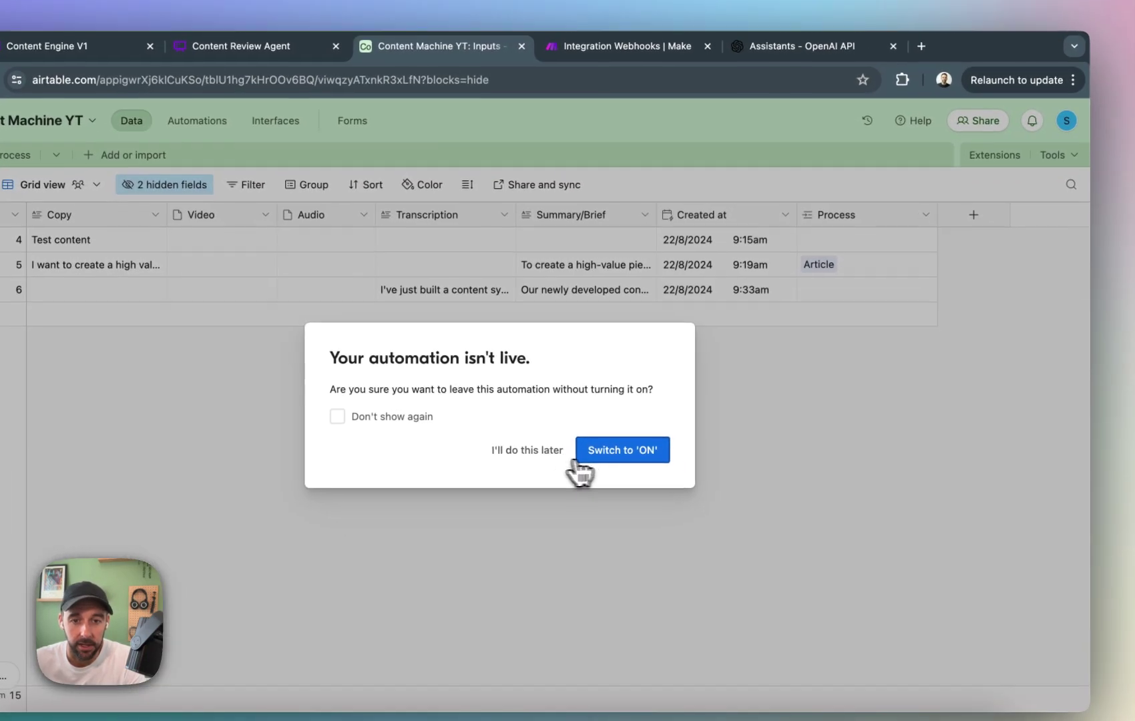
left_click(688, 497)
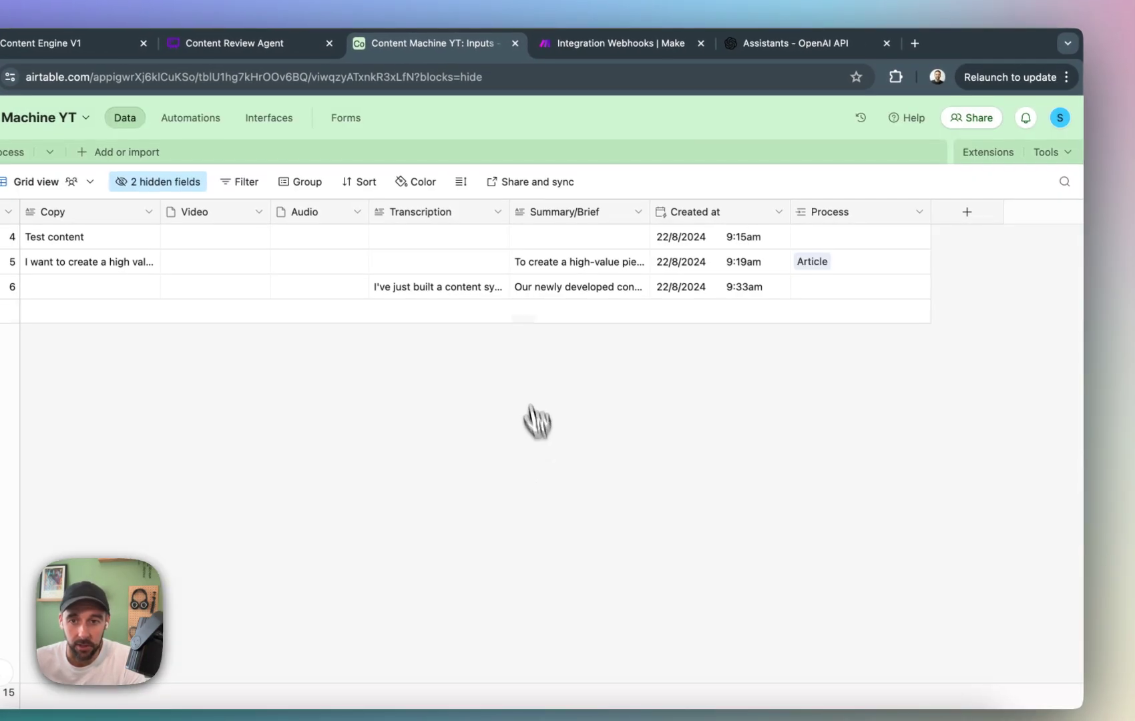
left_click(833, 289)
left_click(803, 286)
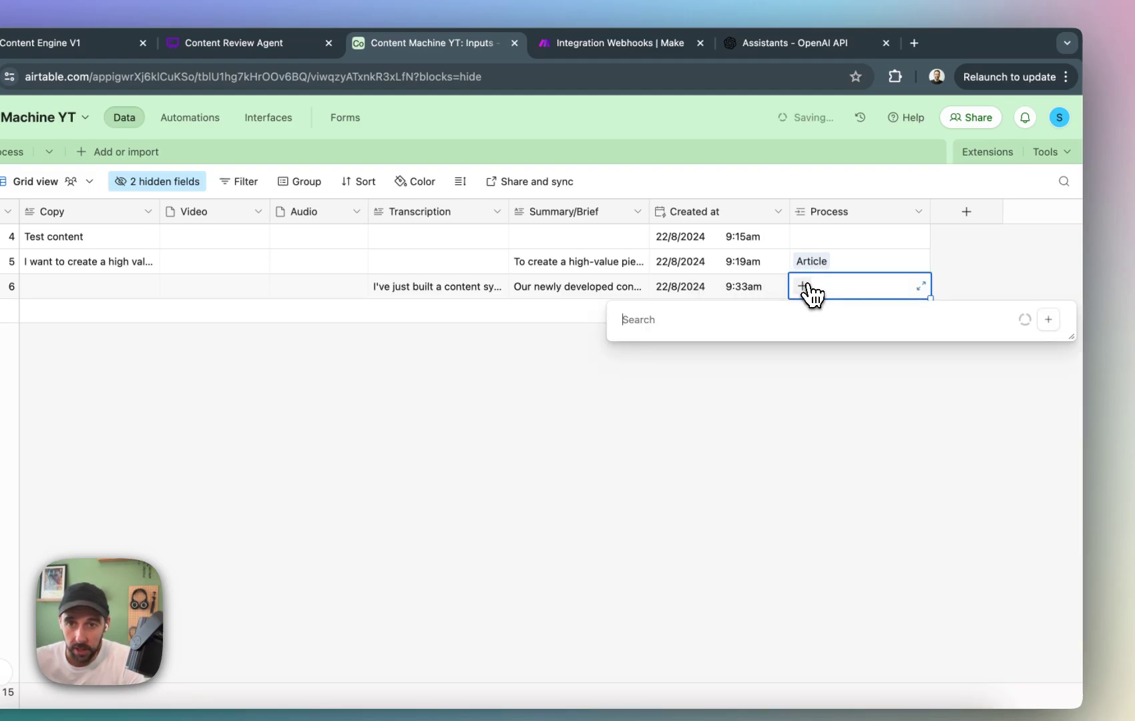
left_click(761, 380)
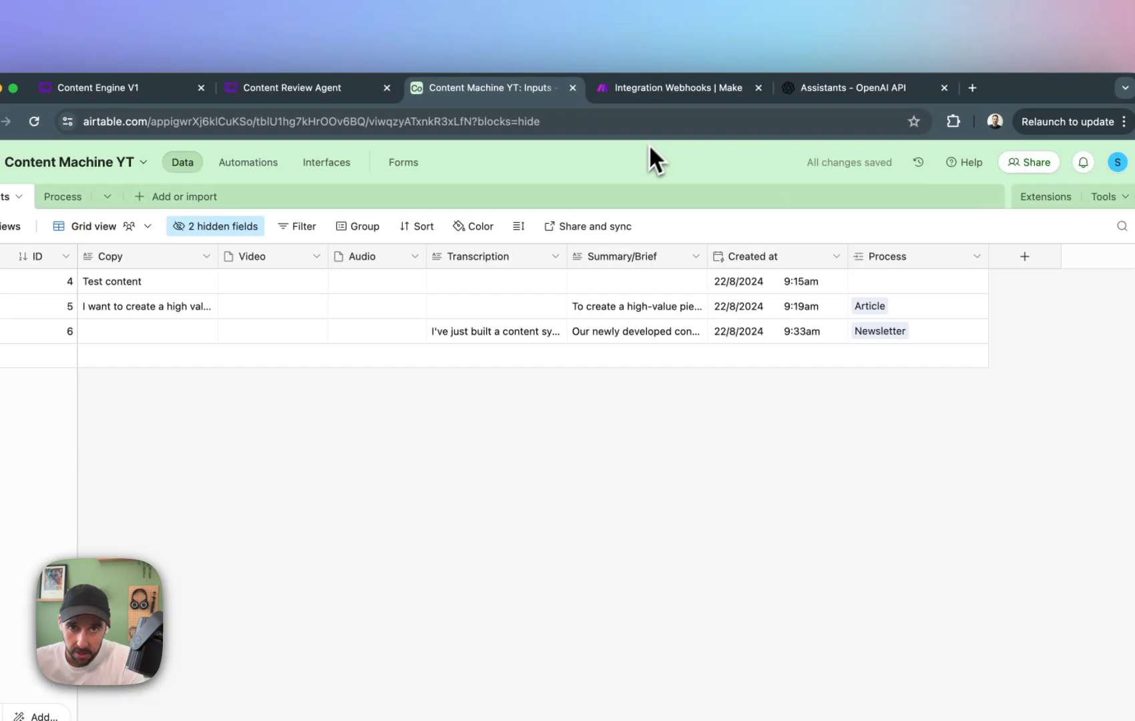
Return to the automation and test it in full with record 6 as the test data.
left_click(189, 118)
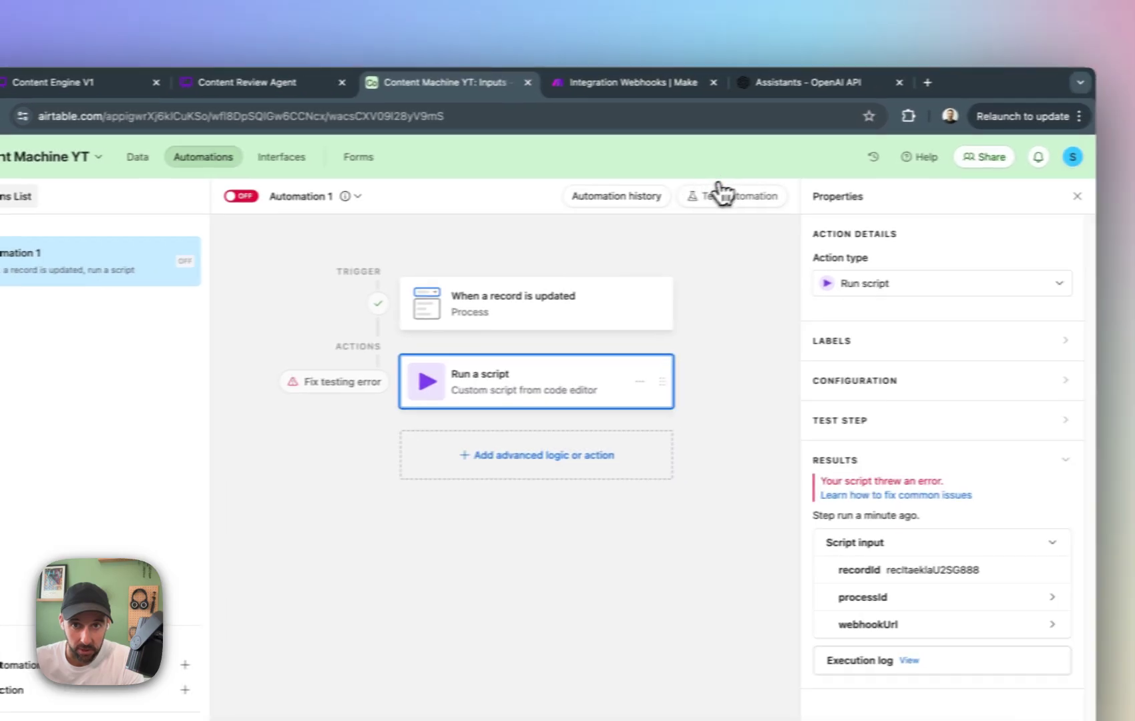
left_click(719, 157)
left_click(931, 262)
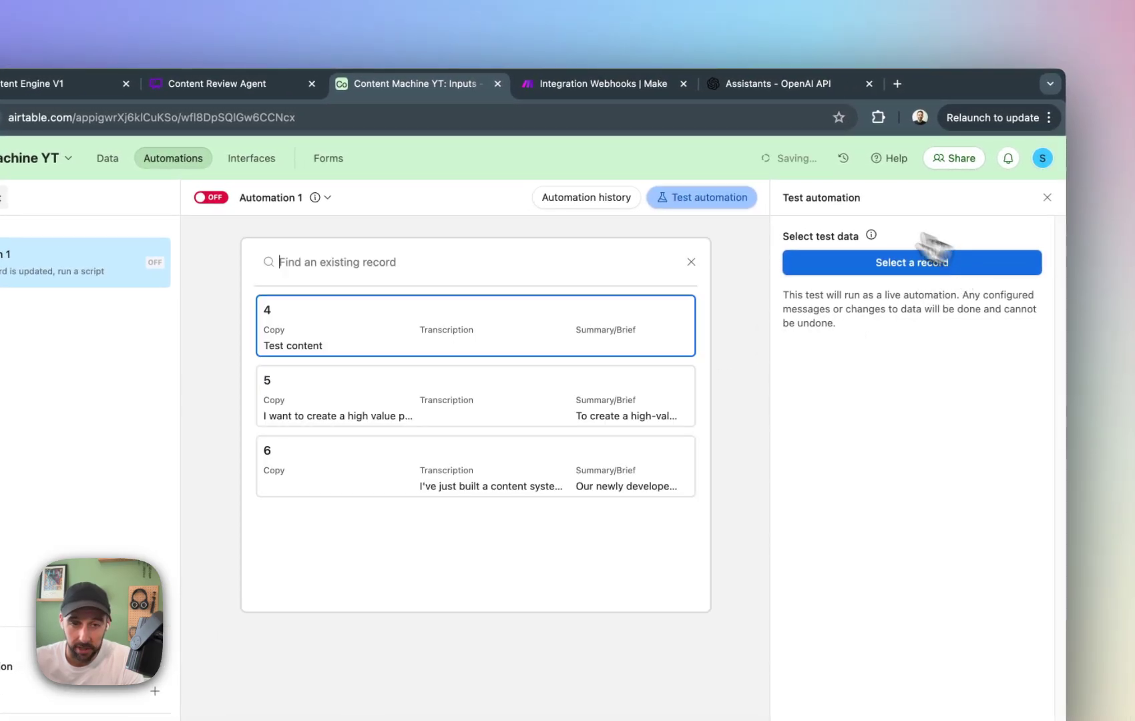
left_click(482, 447)
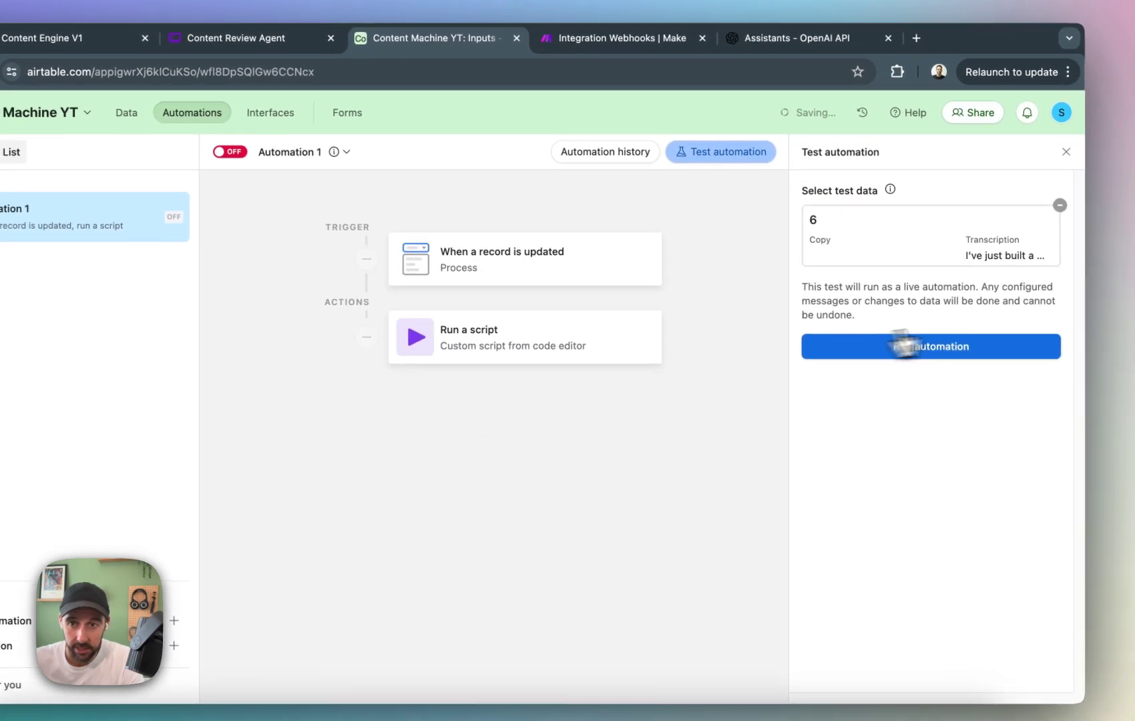
left_click(974, 355)
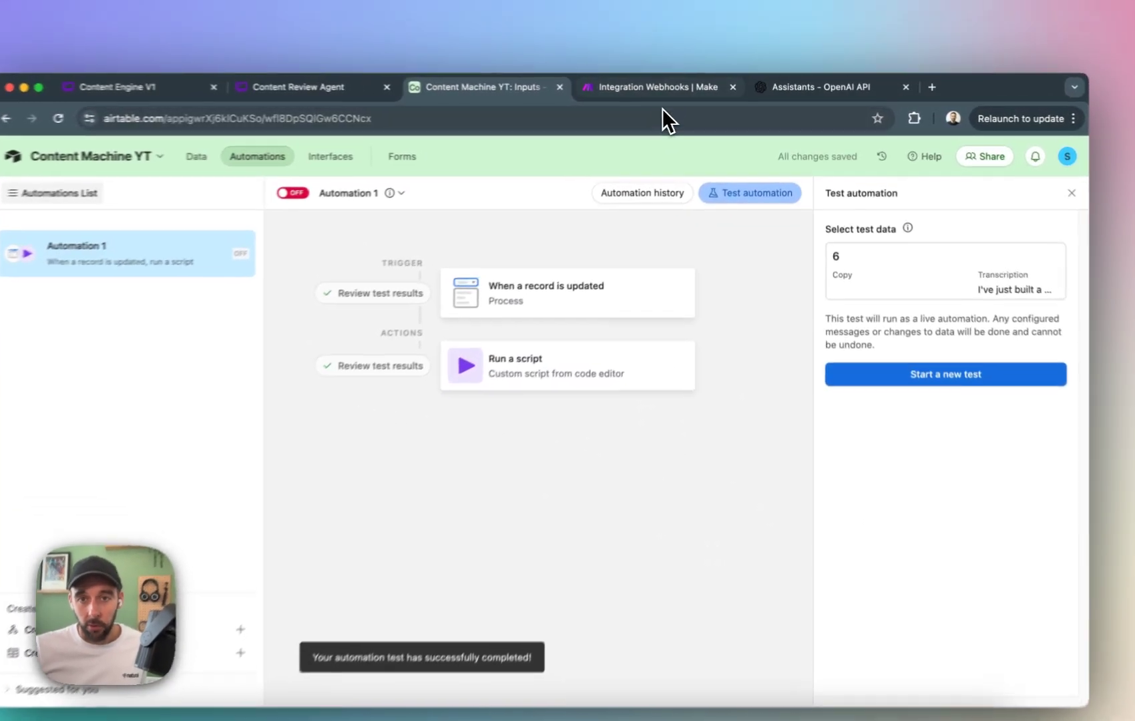
Switch to Make and run the Integration Webhooks scenario once to listen for webhook data.
left_click(668, 90)
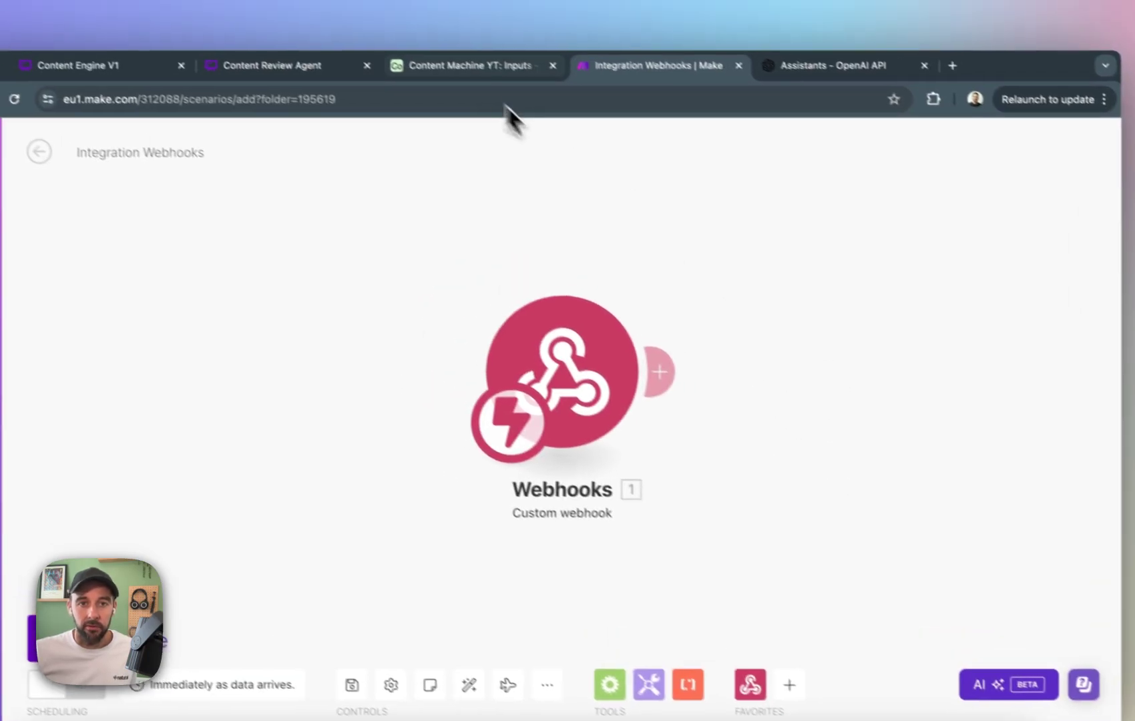
left_click(407, 29)
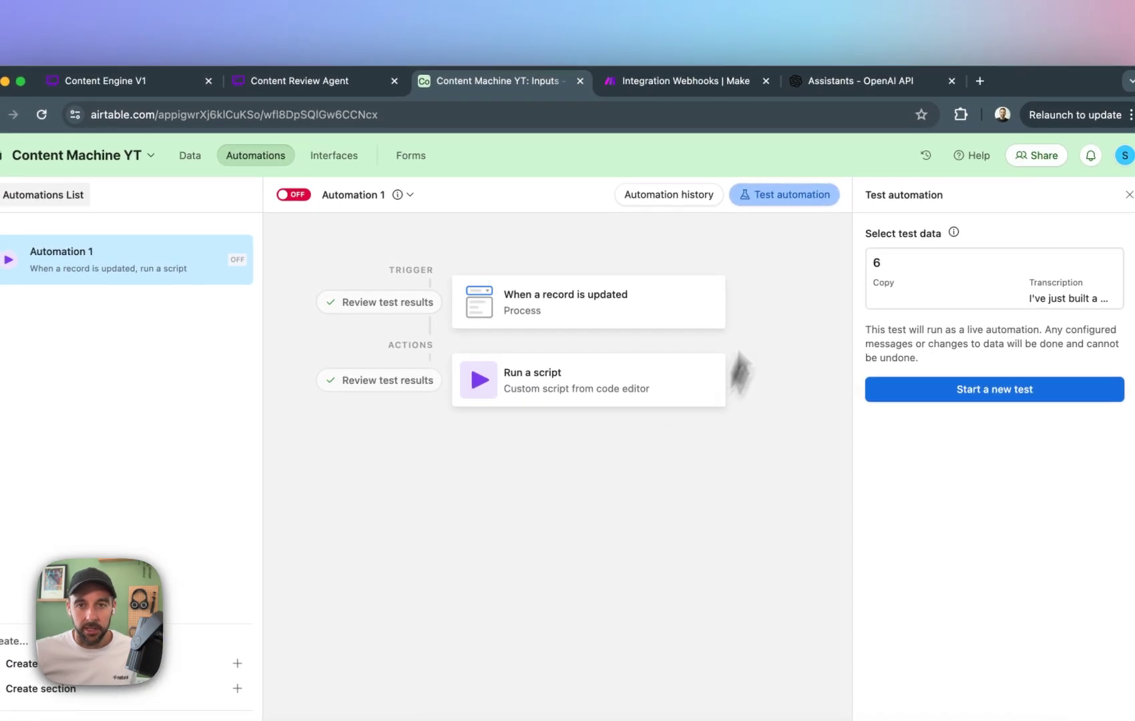
left_click(689, 96)
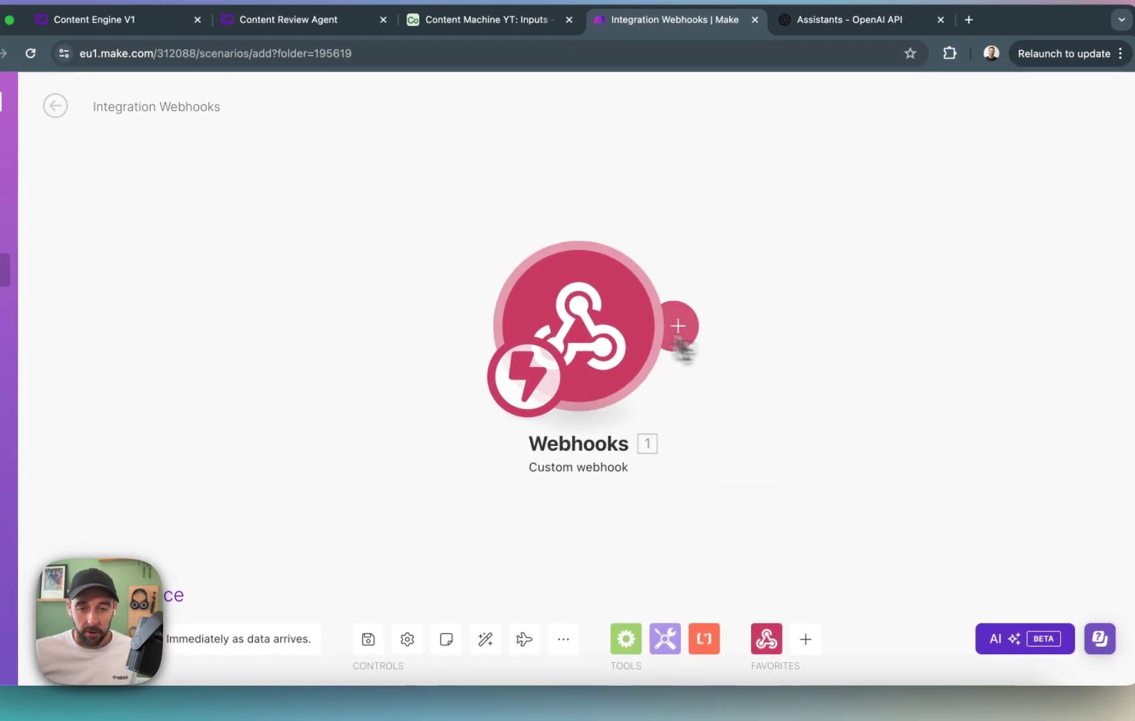
left_click(636, 406)
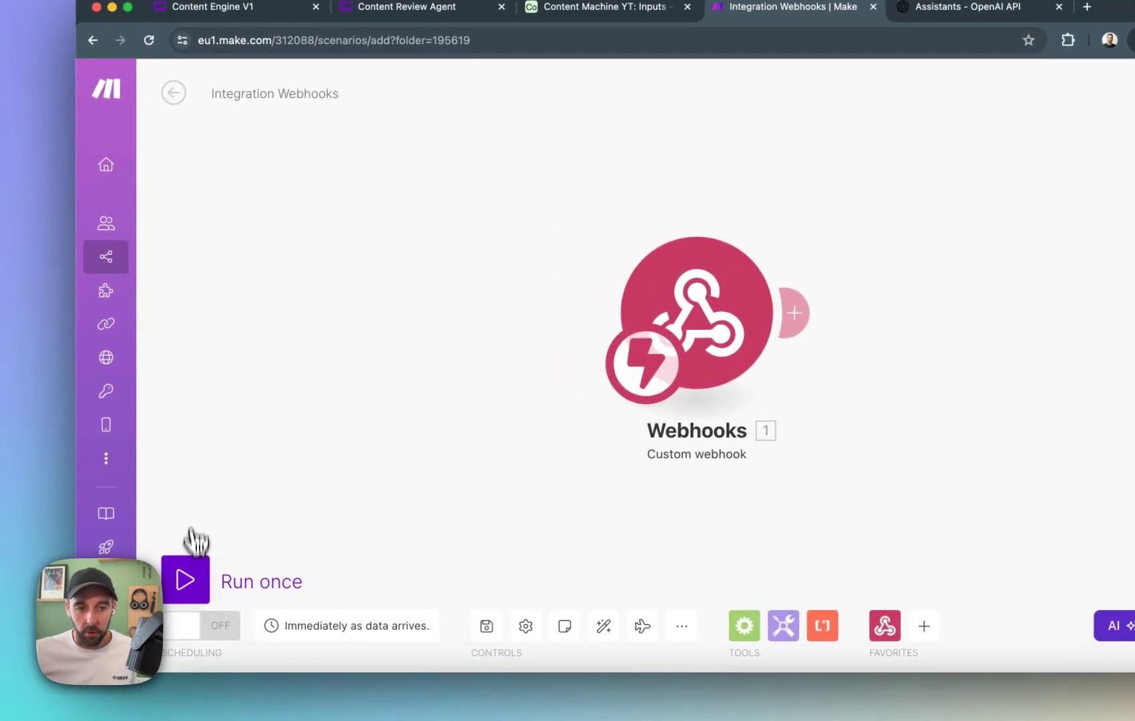
left_click(67, 594)
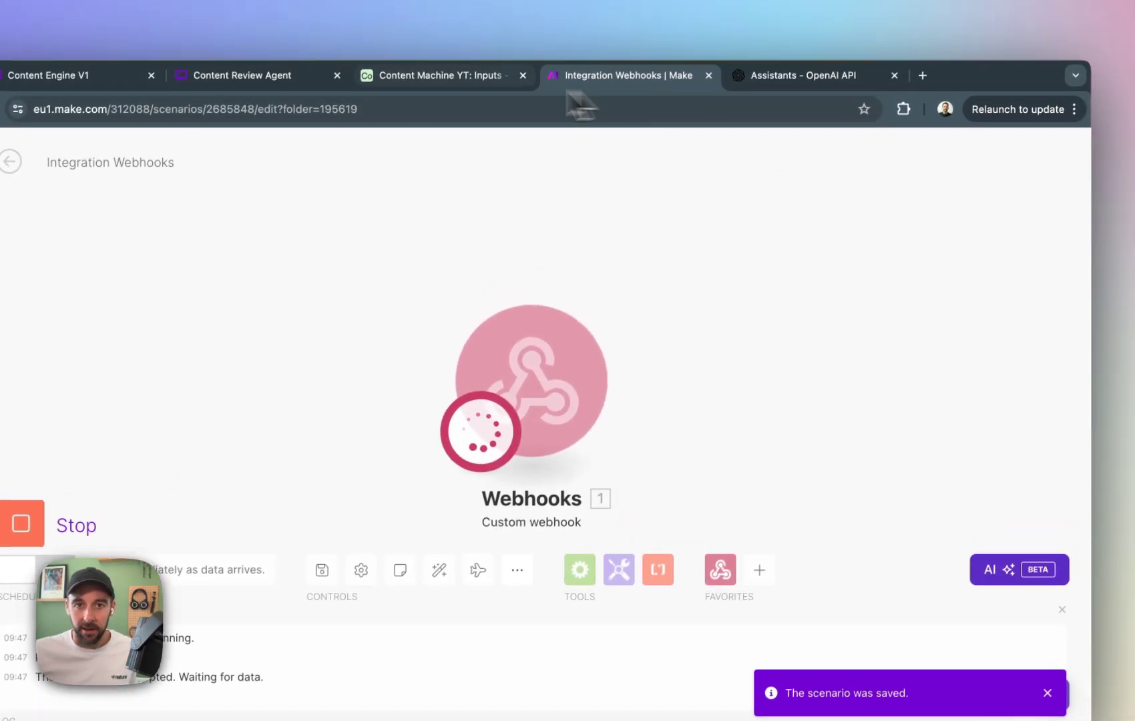
Switch back to Airtable and run a new test of the automation with record 6.
left_click(510, 29)
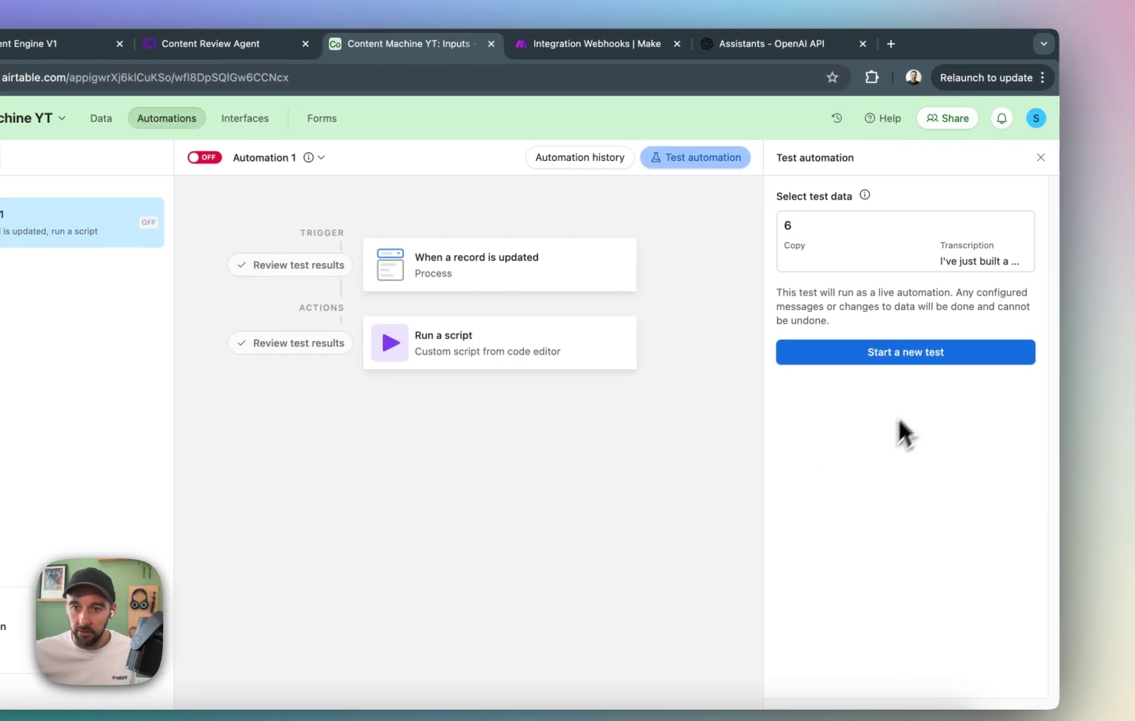
left_click(932, 382)
left_click(914, 250)
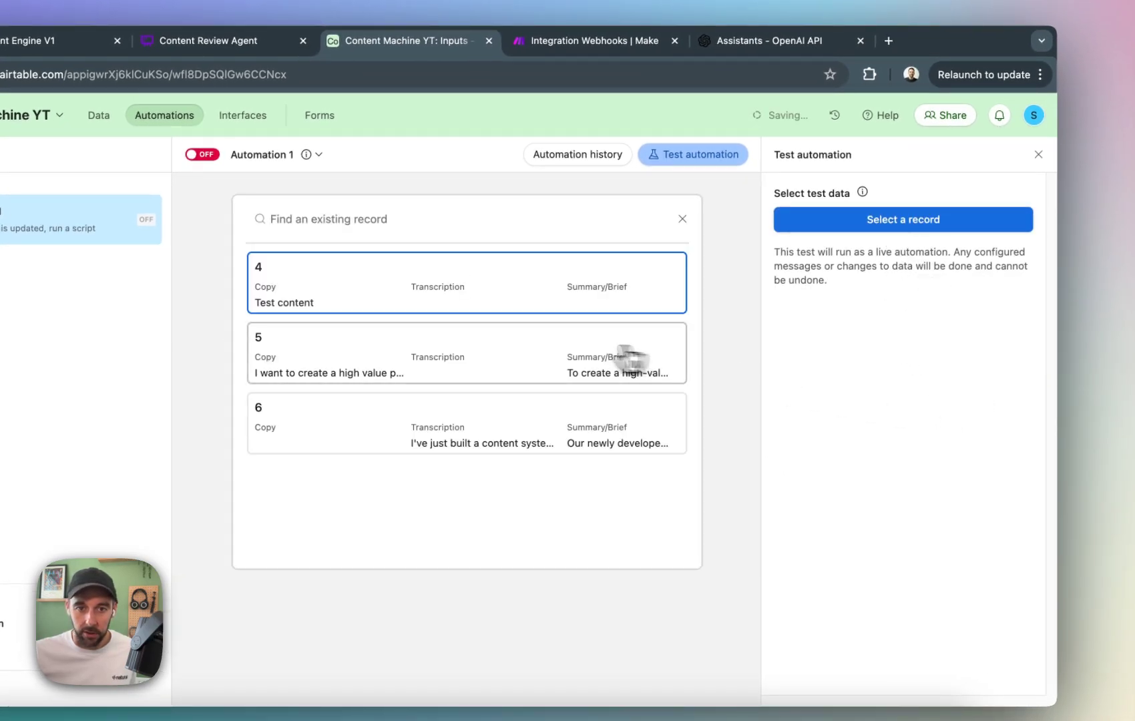
left_click(521, 420)
left_click(922, 352)
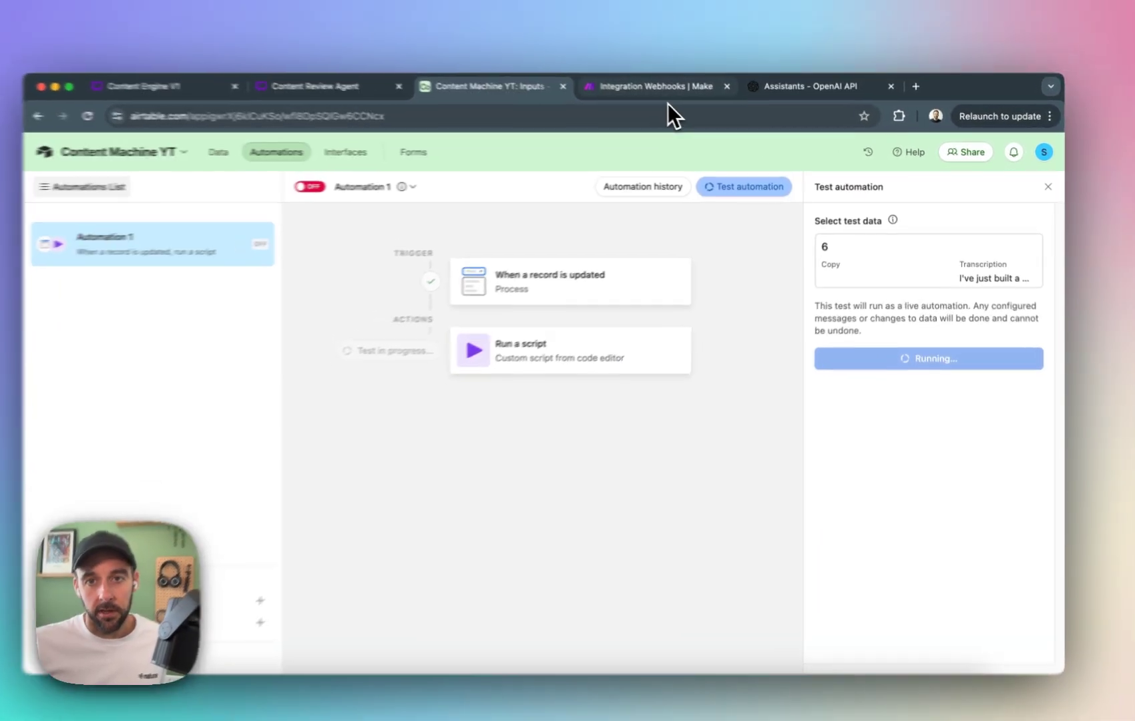
Switch to Make and inspect the recordId and processId in the webhook's output bundle.
left_click(667, 91)
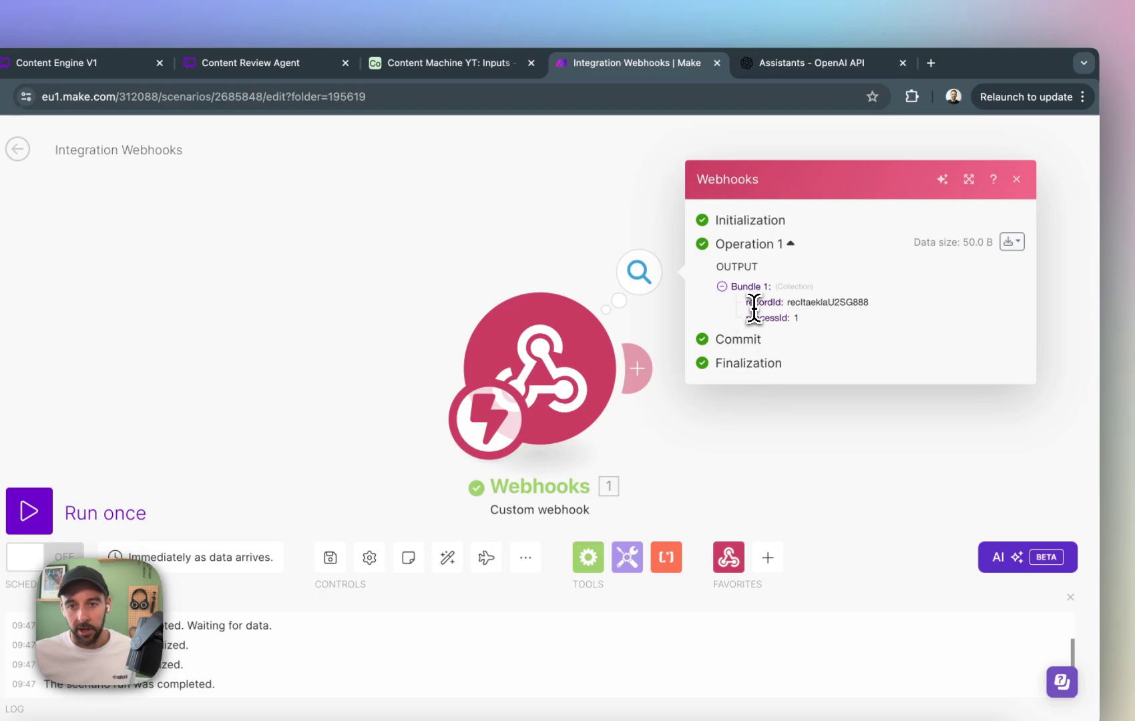
left_click_drag(753, 303, 879, 314)
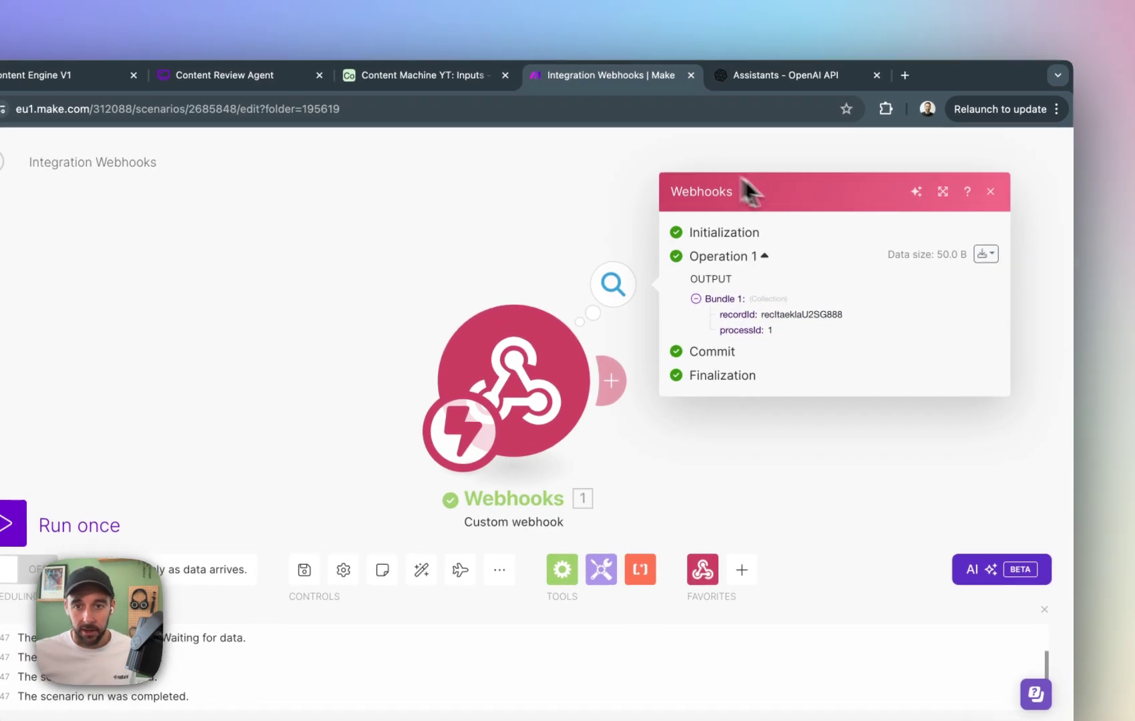
left_click(1017, 179)
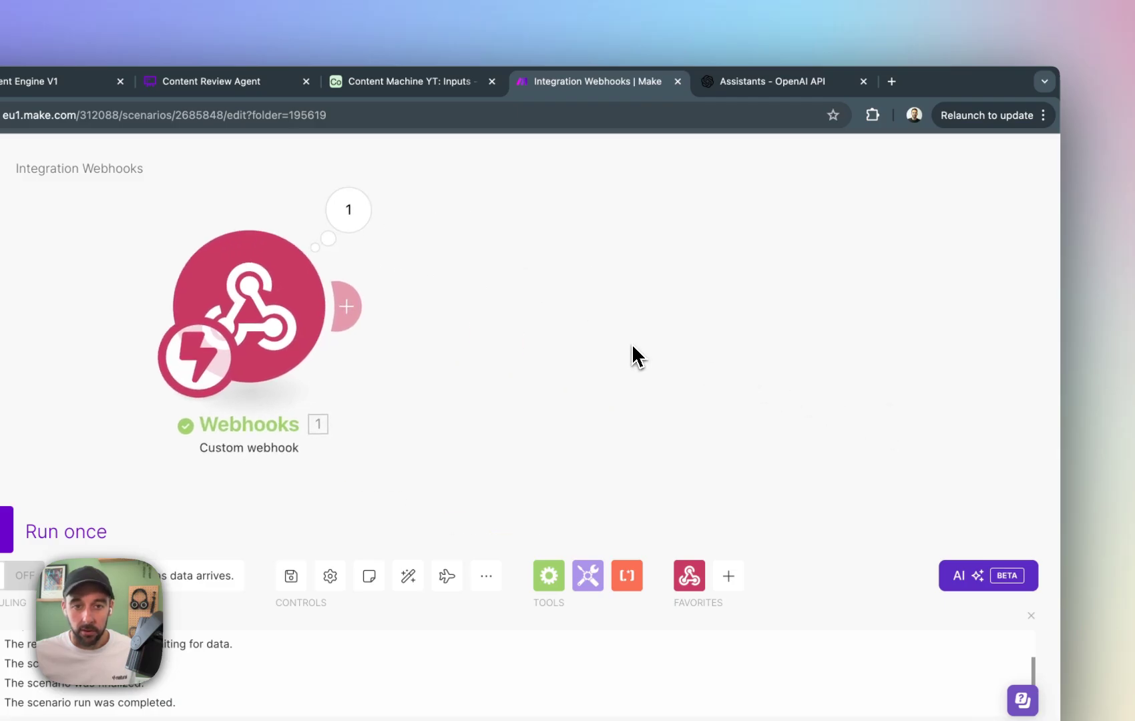
Add an Airtable Get a Record module after the custom webhook.
left_click(377, 274)
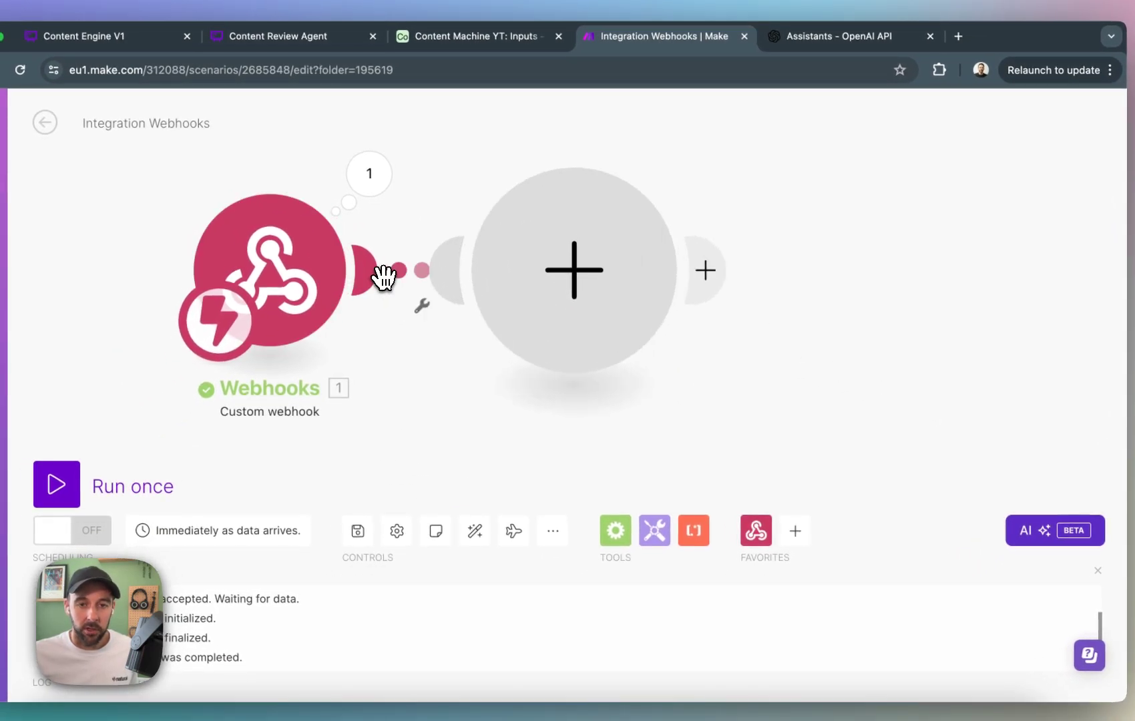
left_click(728, 307)
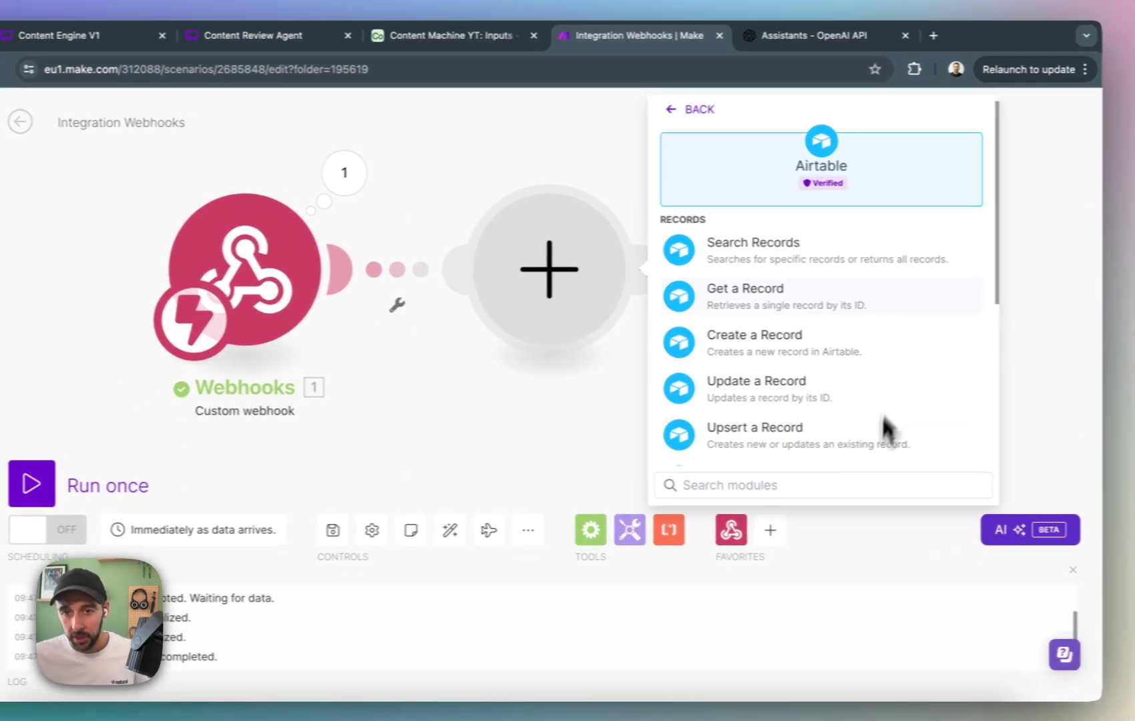
left_click(790, 306)
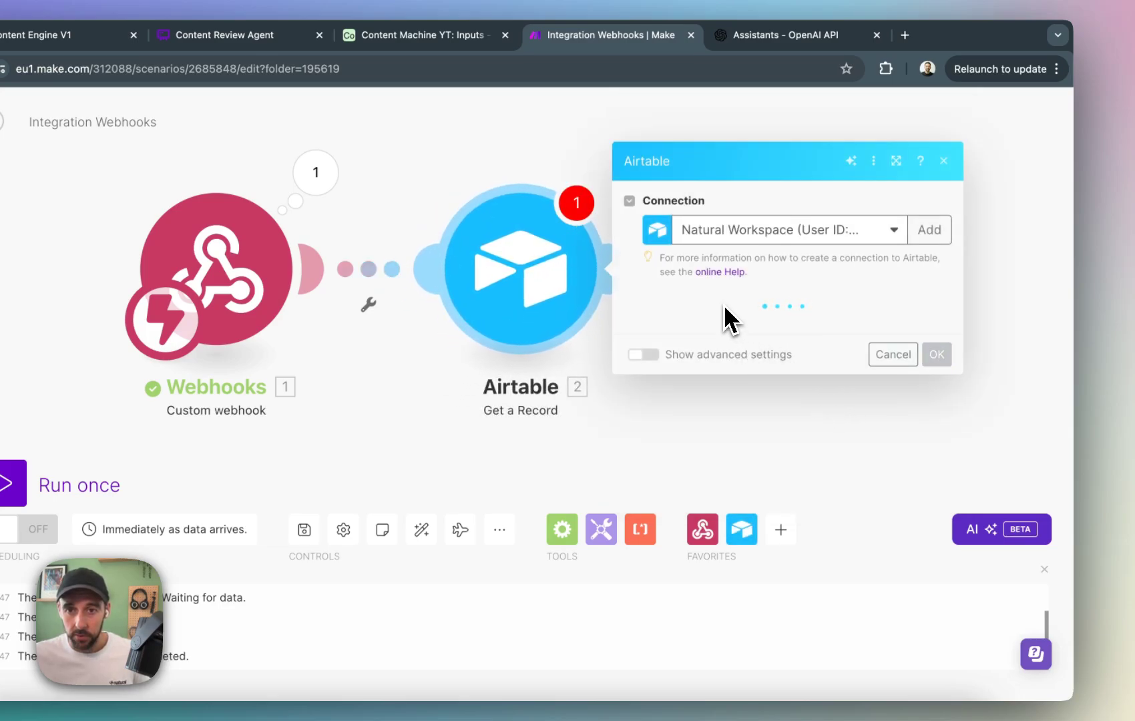
Configure the Get a Record module with base Content Machine YT, table Inputs, and the webhook's recordId as the Record ID.
left_click(702, 331)
left_click(762, 468)
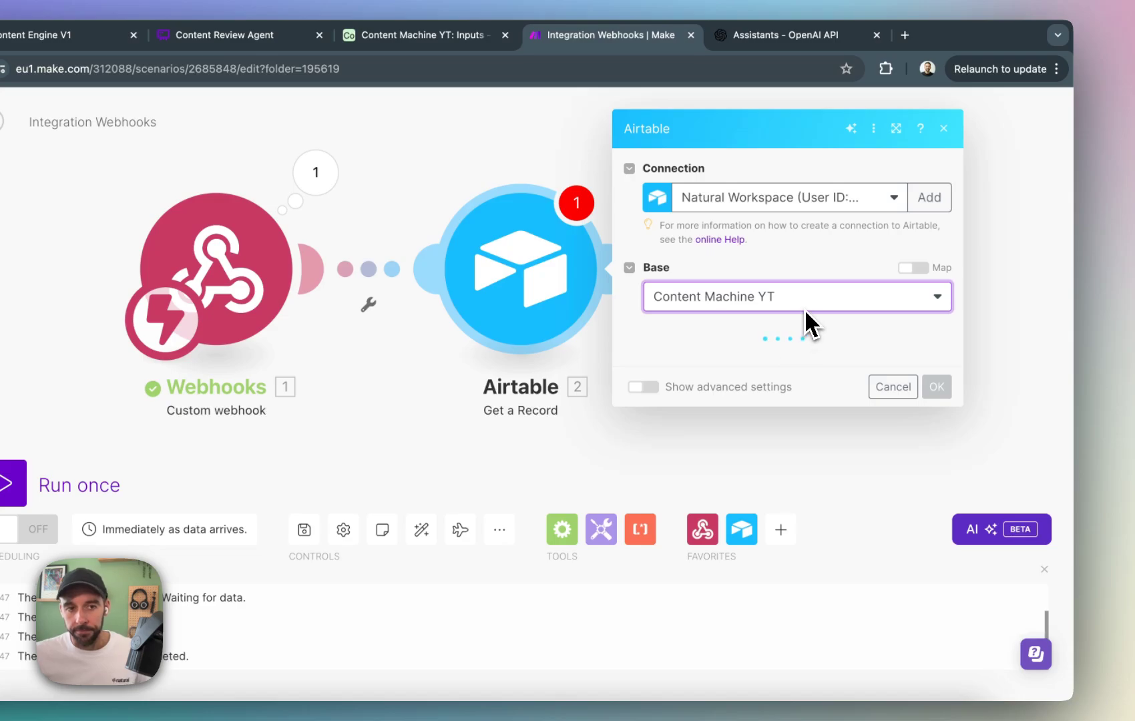
left_click(742, 361)
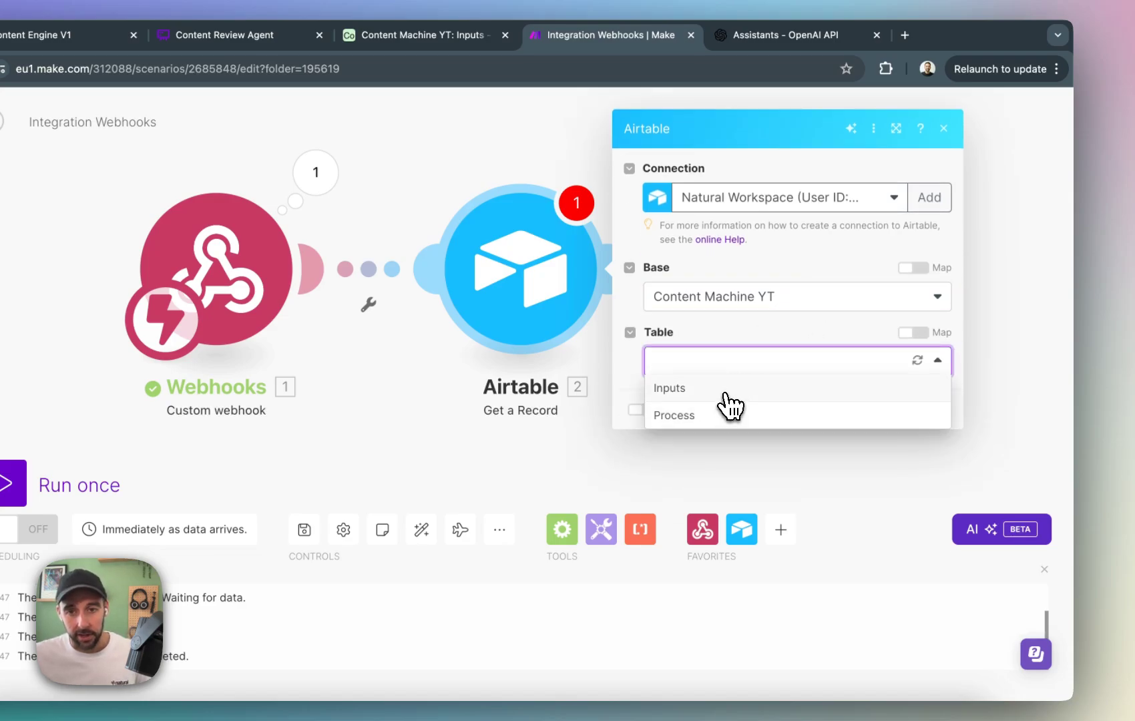
left_click(726, 391)
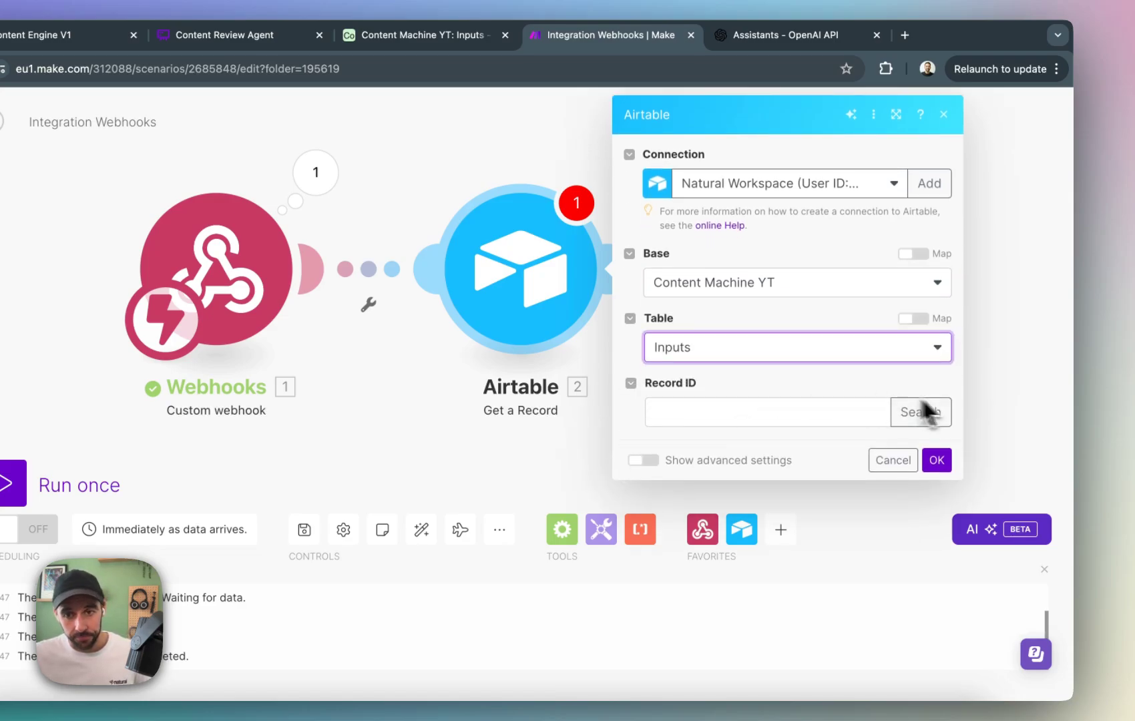
left_click(831, 414)
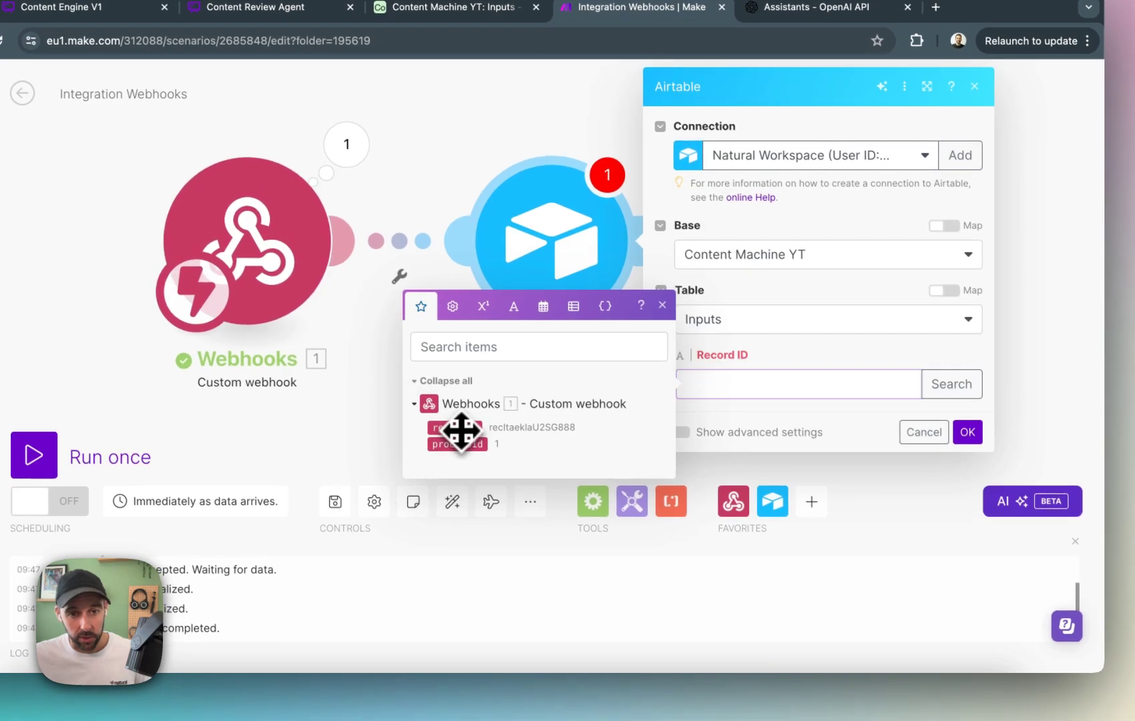
left_click(461, 431)
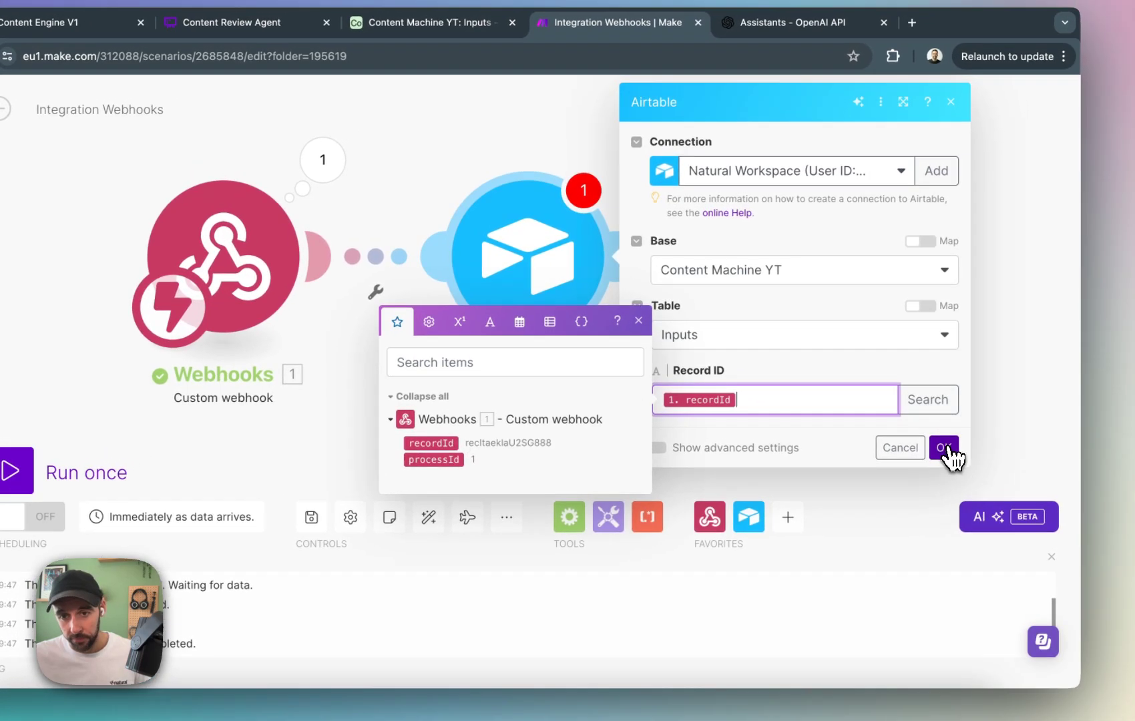
left_click(967, 432)
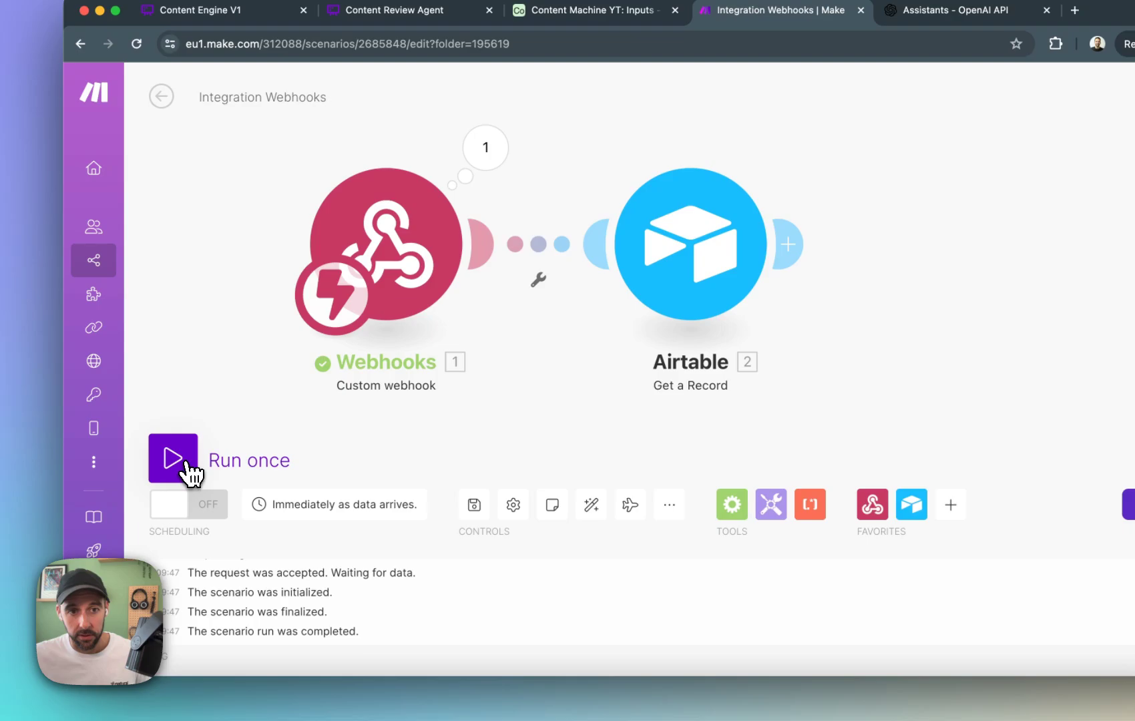
Run the Make scenario once, switch to Airtable, and run a new automation test with record 6.
left_click(167, 489)
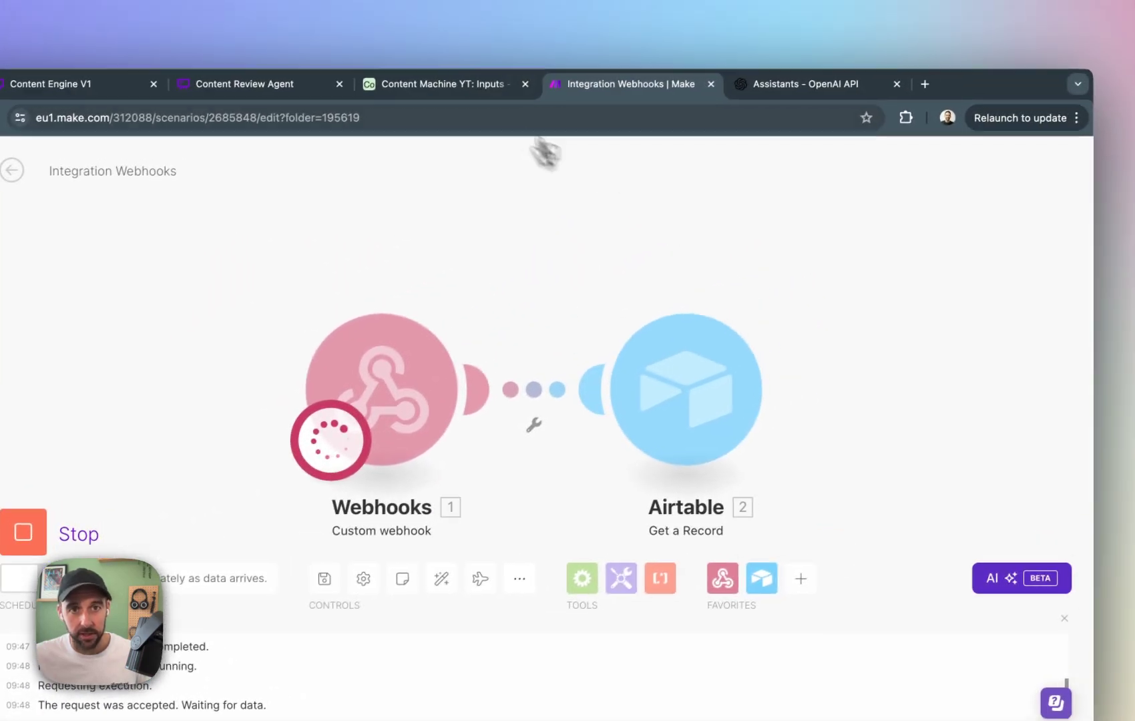
left_click(588, 10)
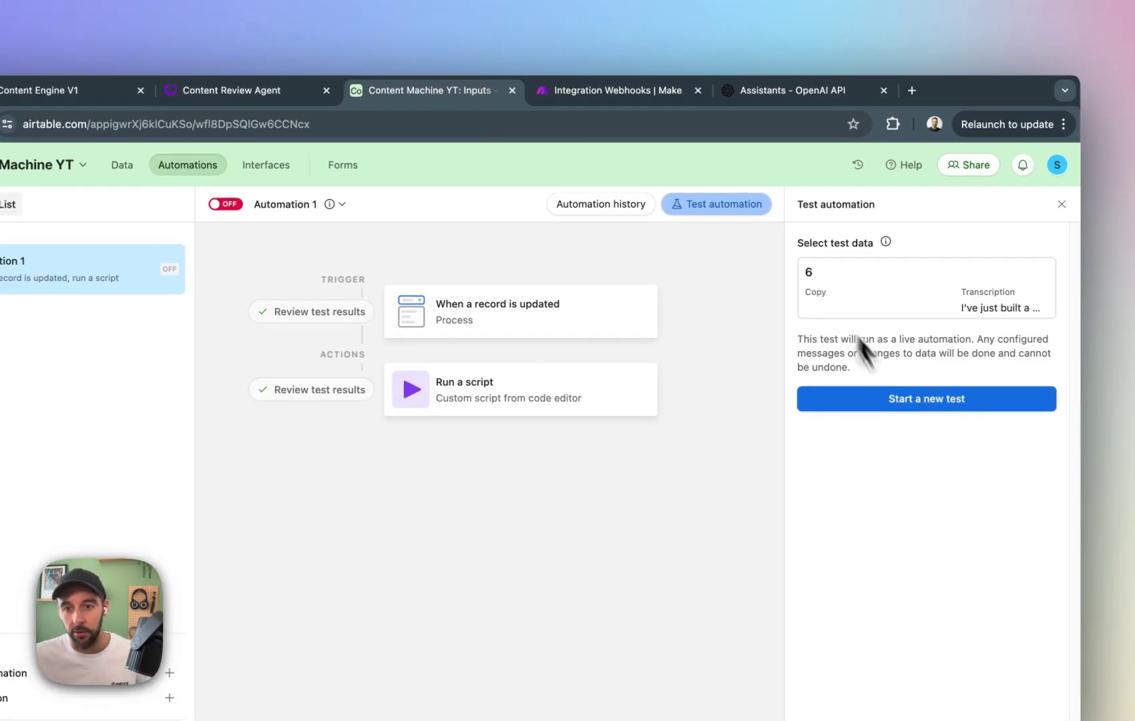
left_click(968, 400)
left_click(925, 269)
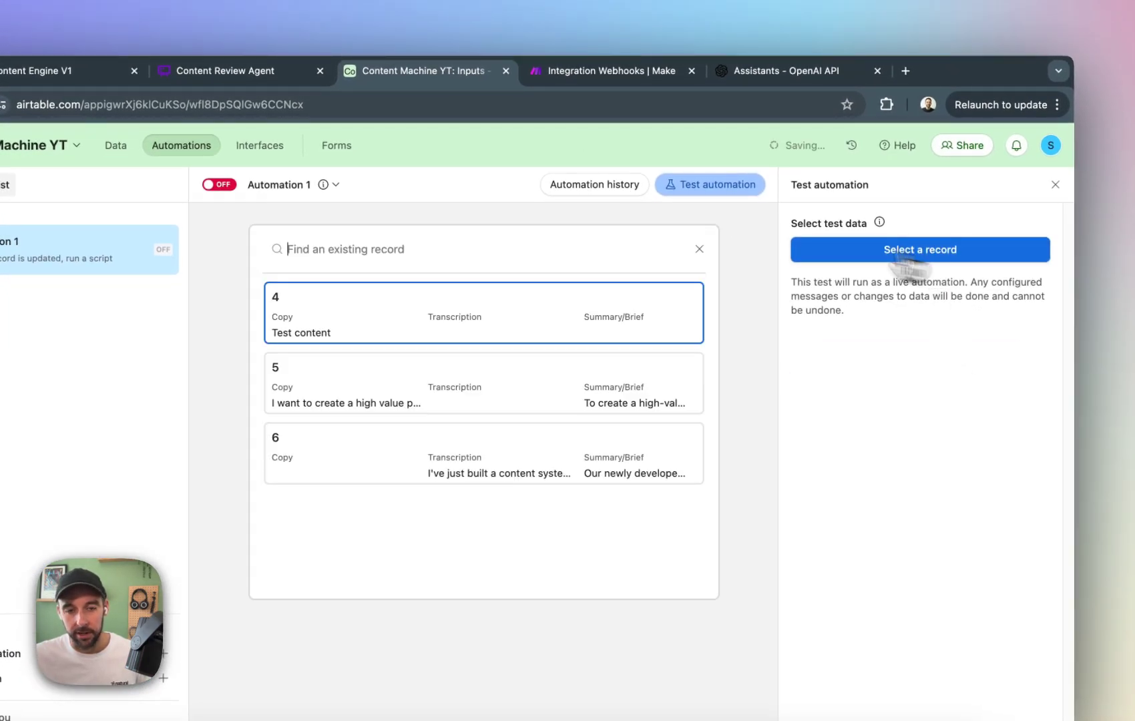
left_click(379, 454)
left_click(883, 380)
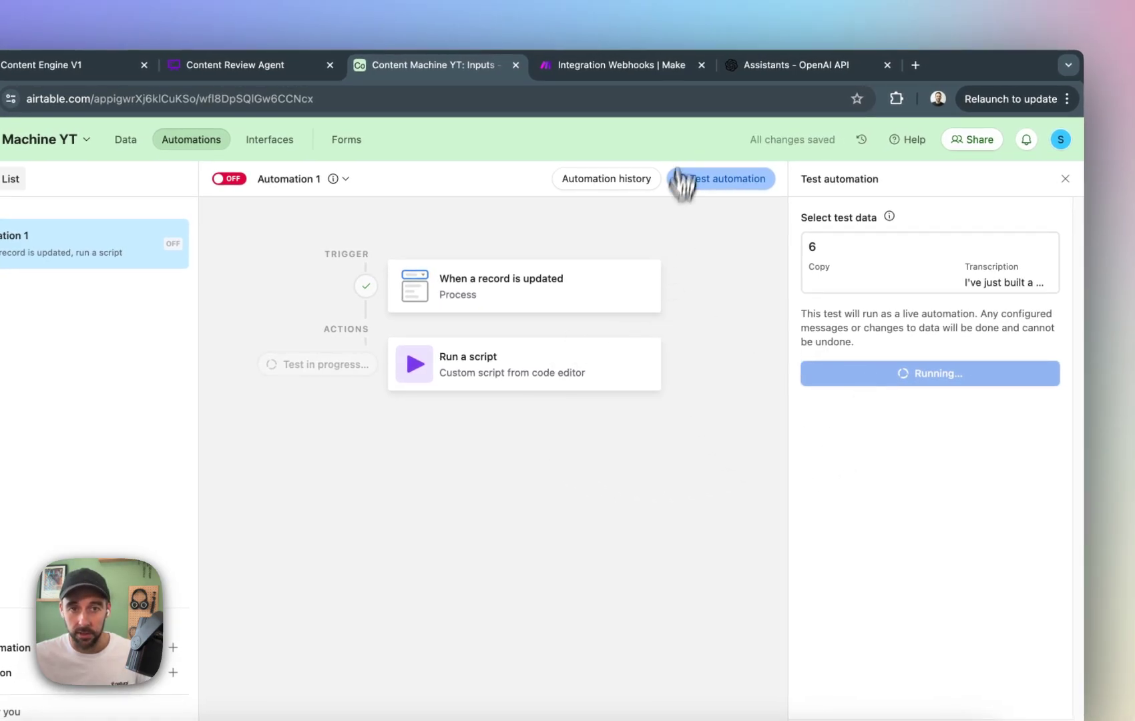
Switch to Make and inspect the Transcription and Summary/Brief fields in the Airtable module's output bundle.
left_click(641, 66)
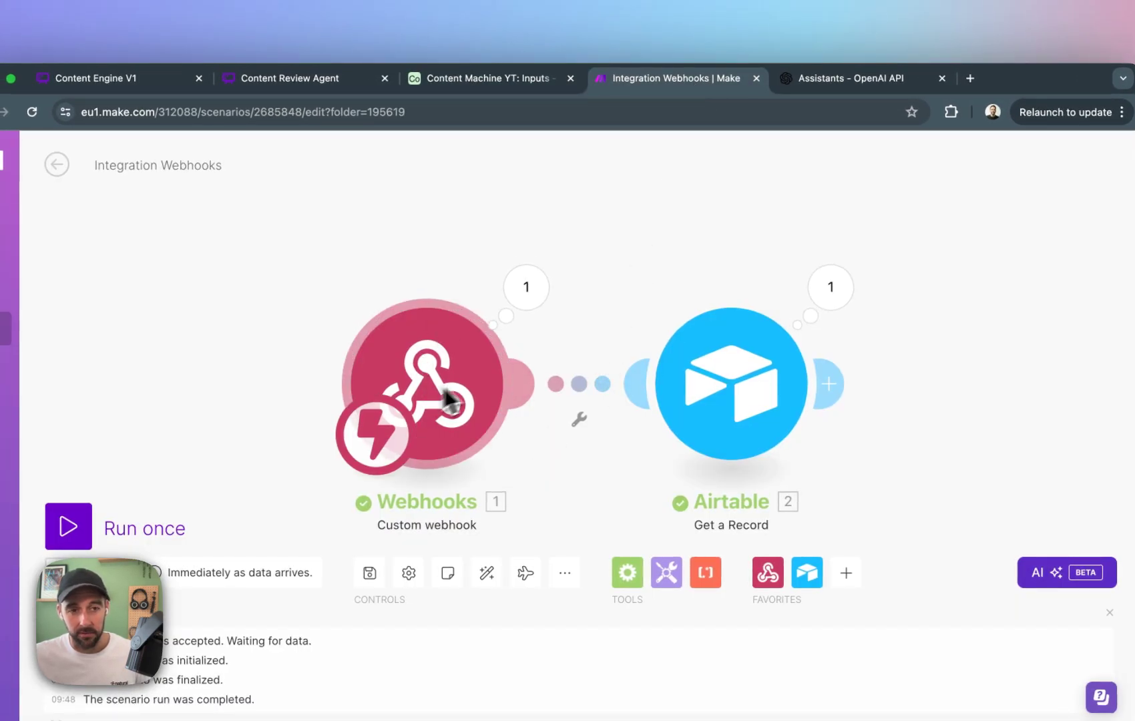
left_click(768, 394)
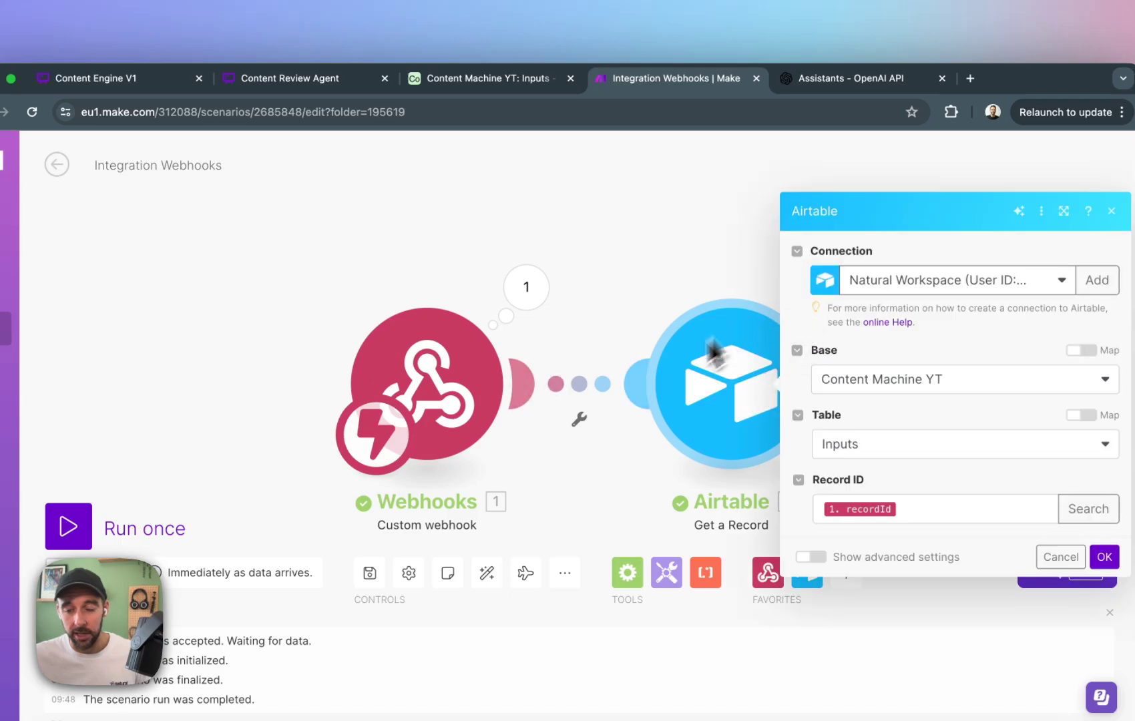
left_click(673, 249)
left_click_drag(673, 249, 608, 212)
left_click(708, 259)
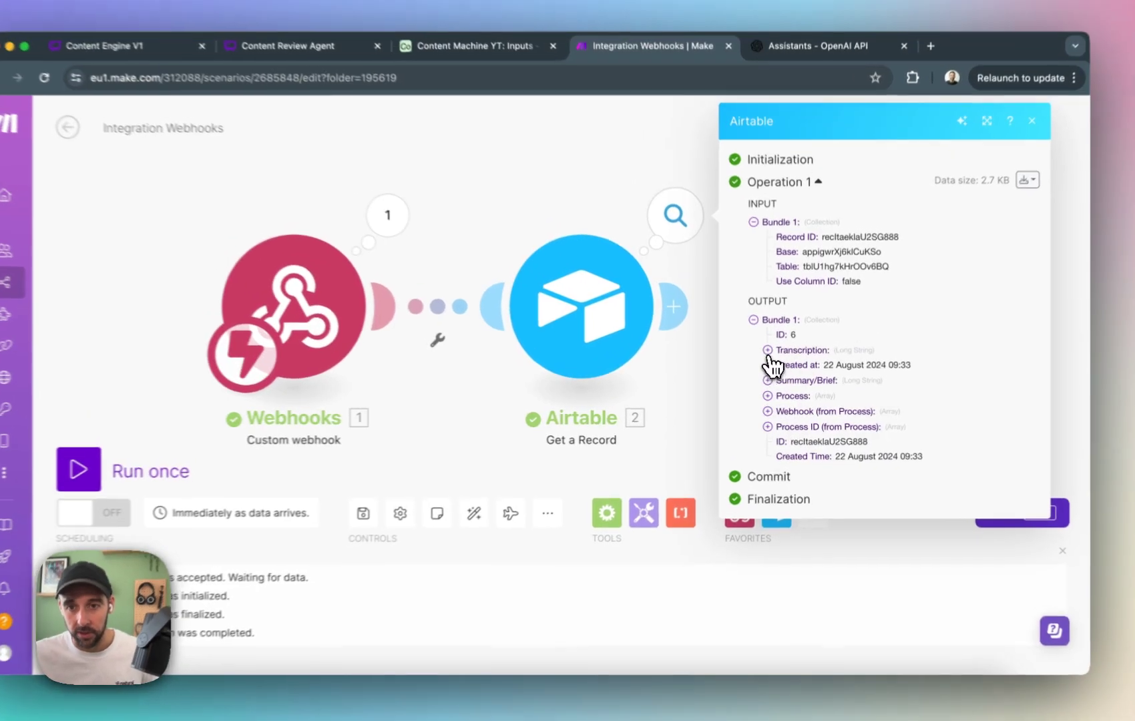
left_click(774, 358)
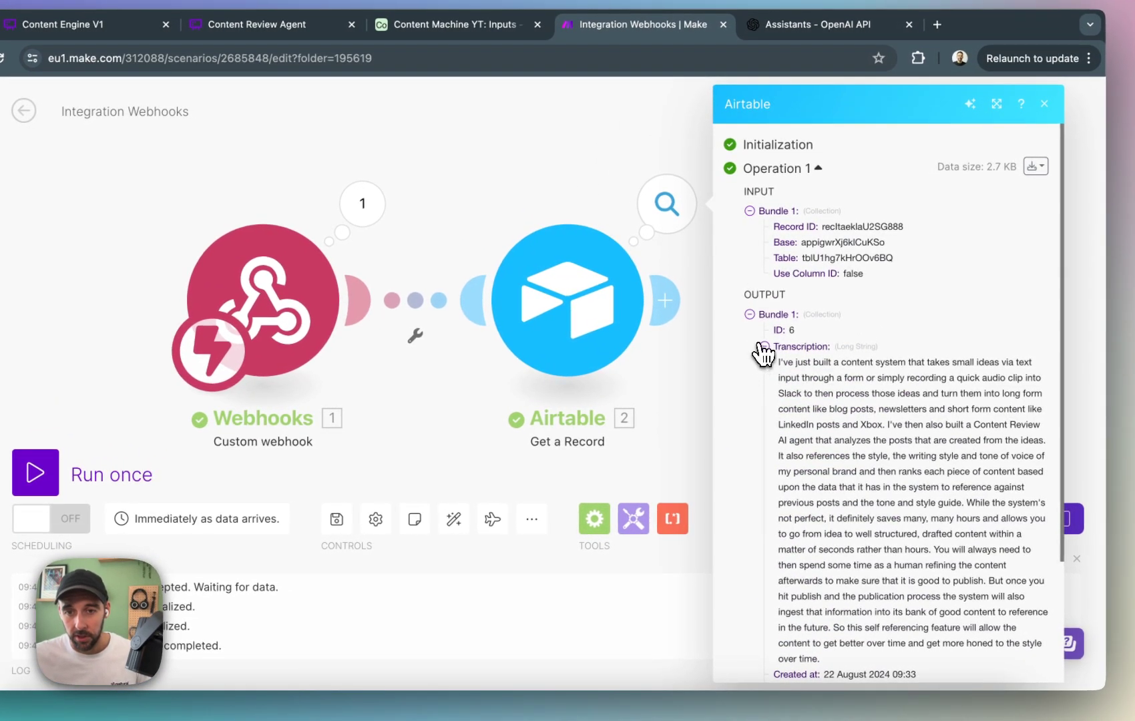
left_click(764, 347)
left_click(765, 378)
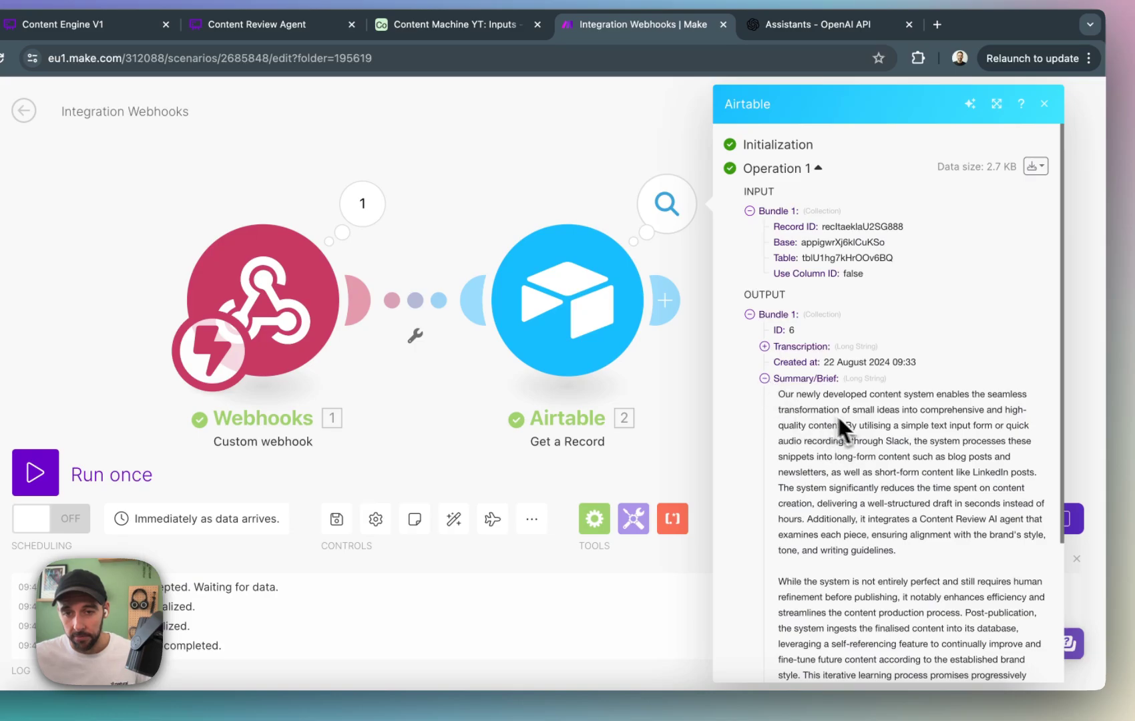
left_click(764, 378)
left_click(690, 385)
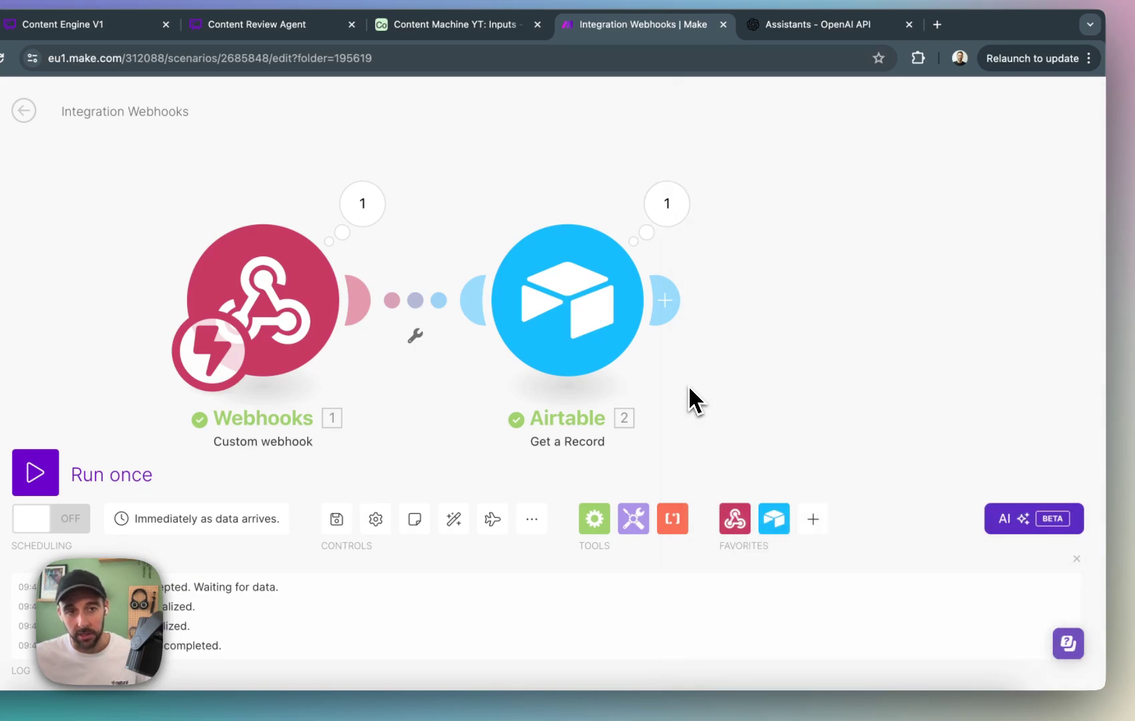
left_click_drag(821, 368, 684, 362)
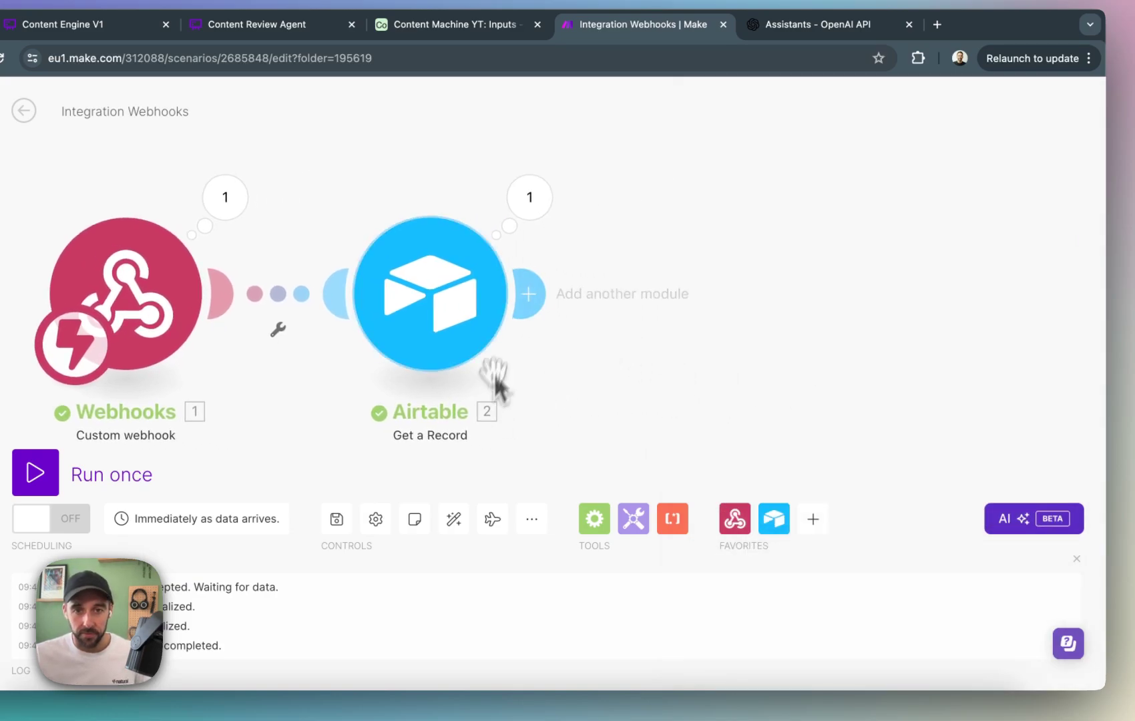
left_click(535, 296)
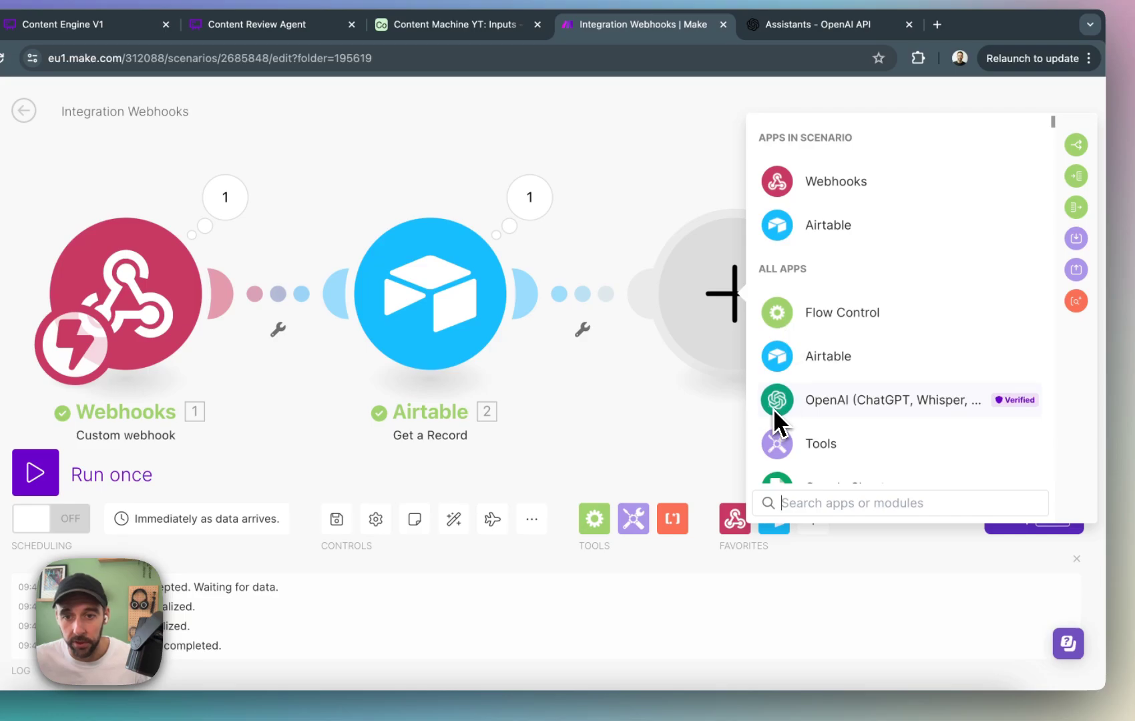
scroll(812, 394, "down", 3)
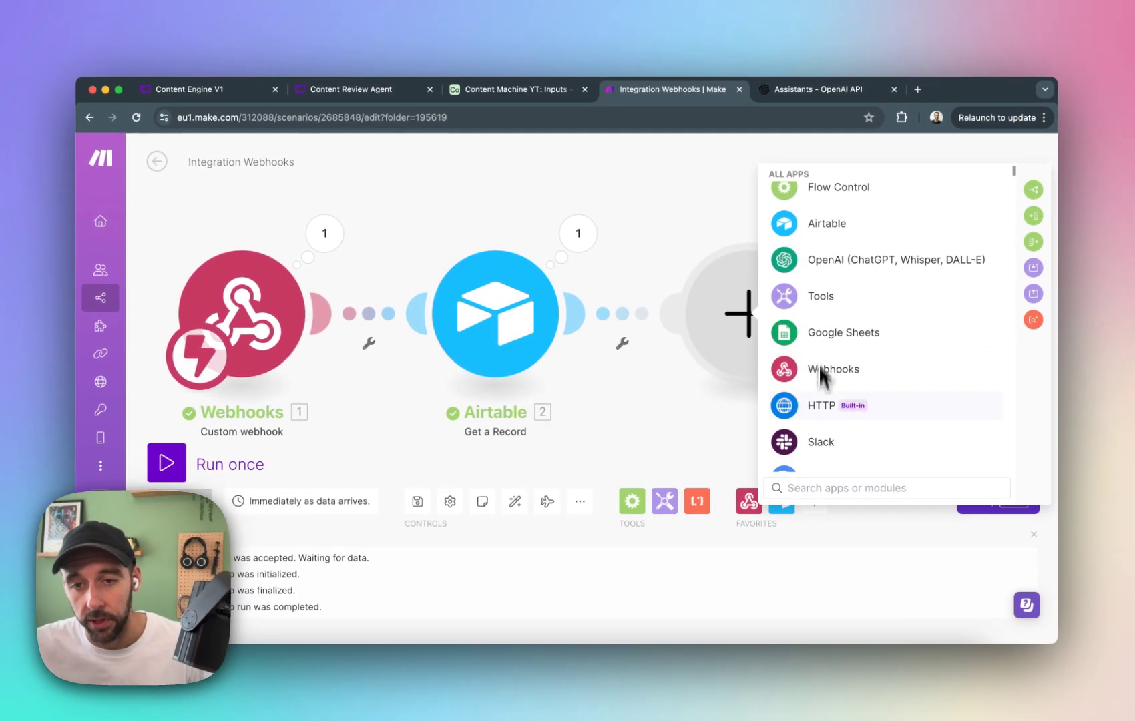
scroll(811, 396, "down", 5)
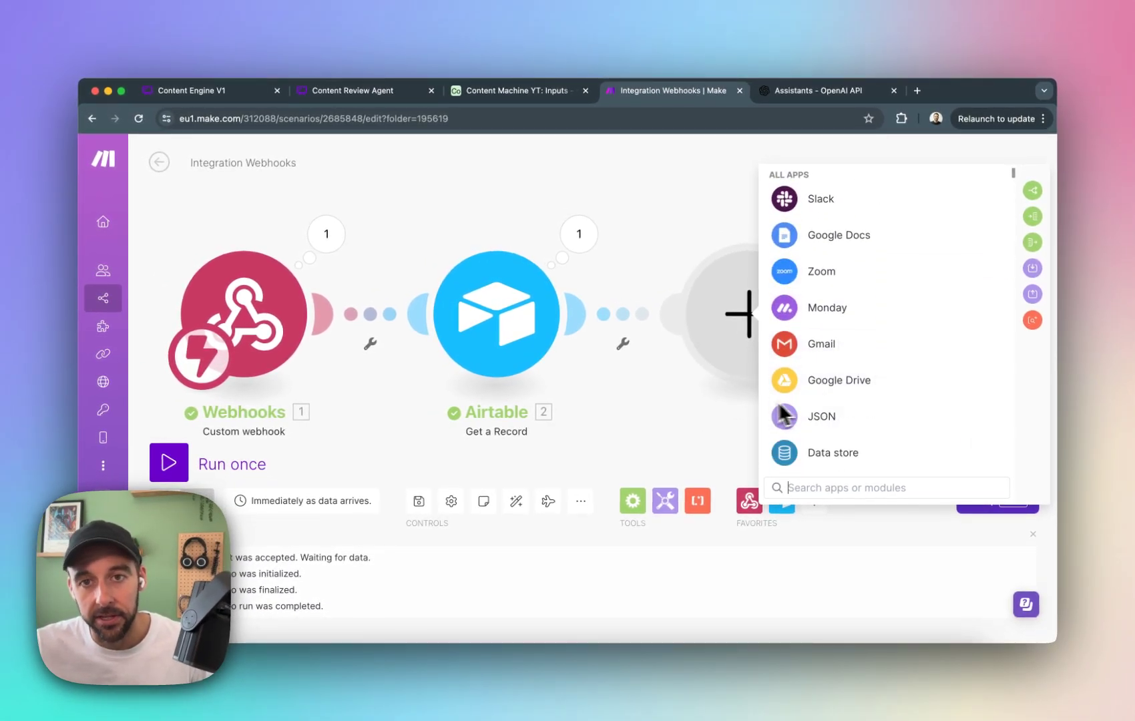
left_click(708, 404)
Switch to Airtable, toggle Automation 1's on/off state, and open the Process table to review the process IDs.
left_click(530, 90)
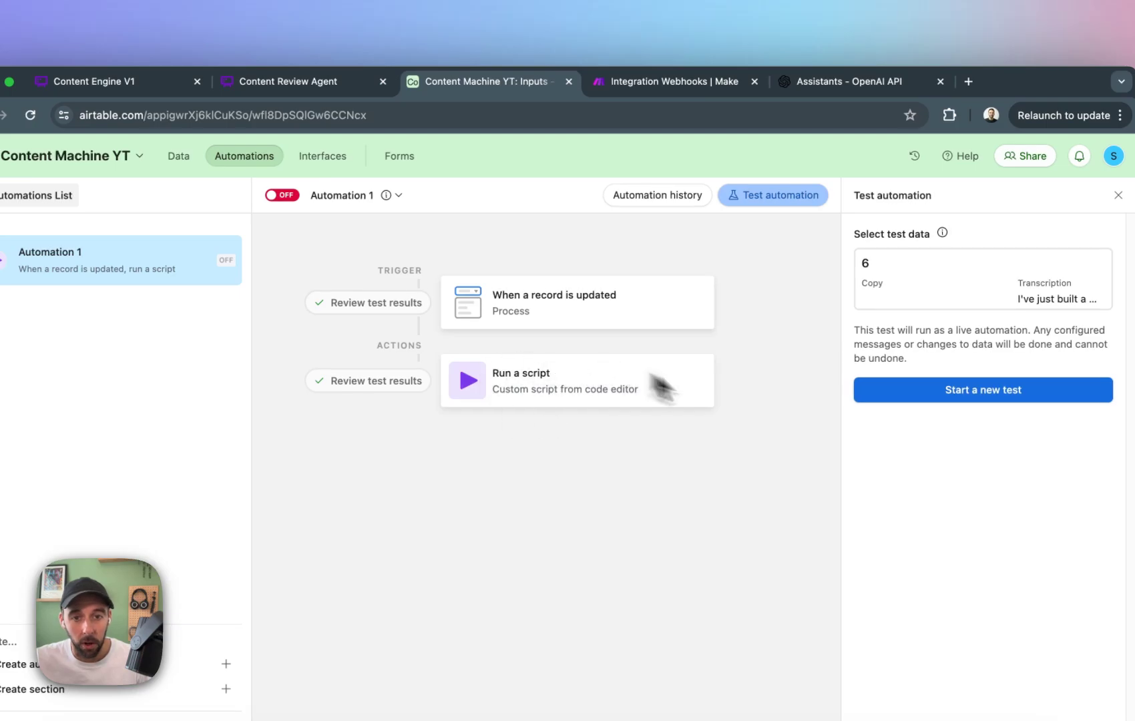
left_click(282, 195)
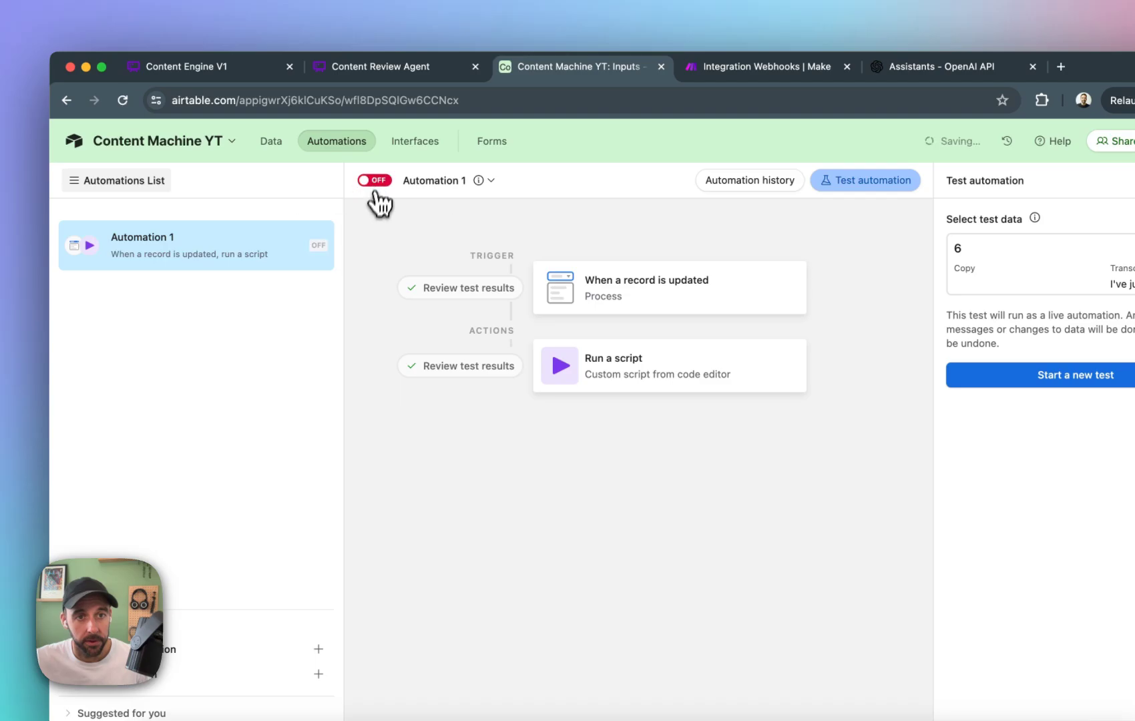
left_click(292, 143)
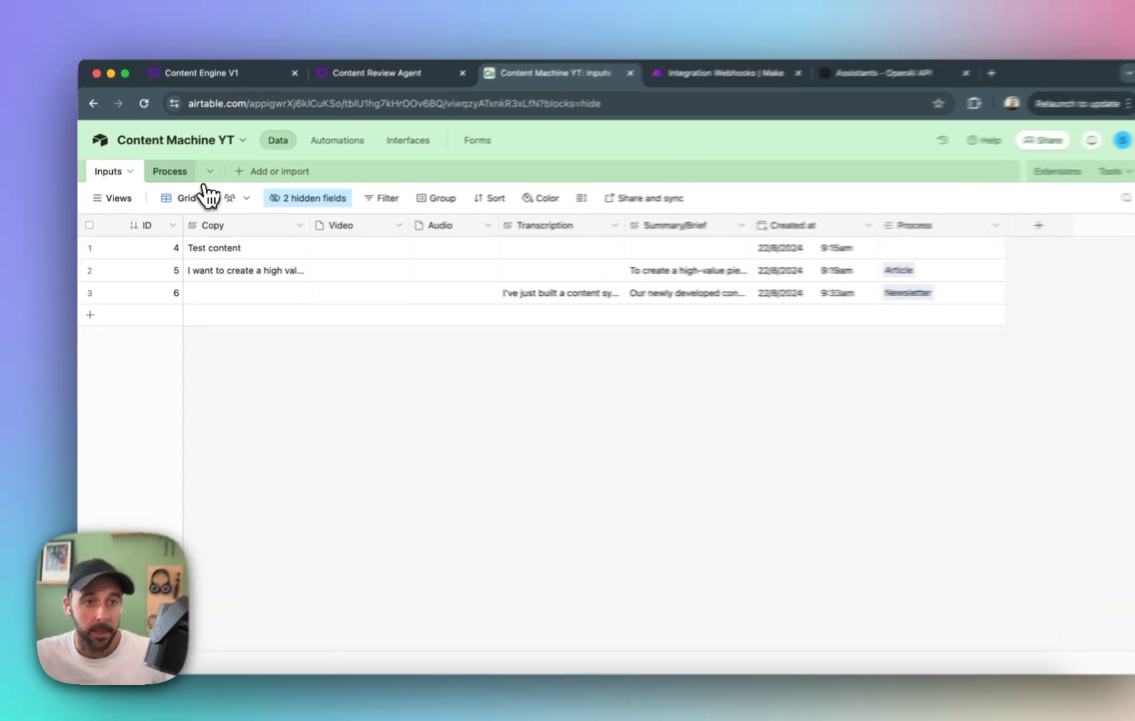
left_click(163, 182)
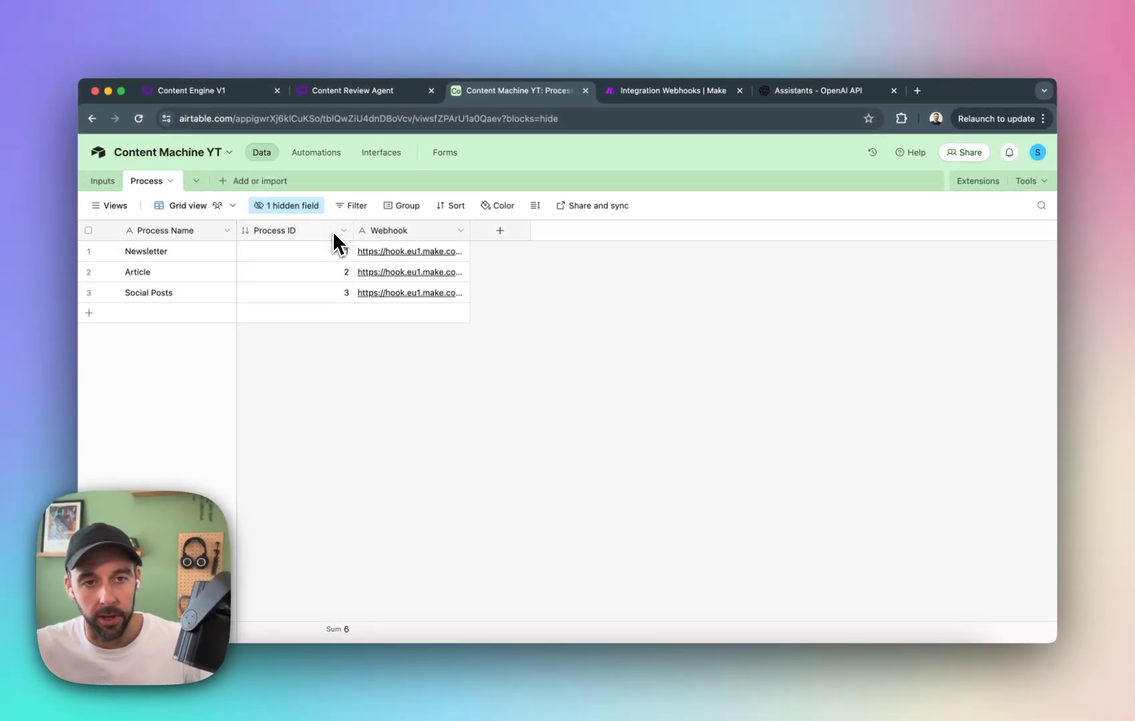
Switch to Make and add a Router after the Airtable Get a Record module.
left_click(668, 91)
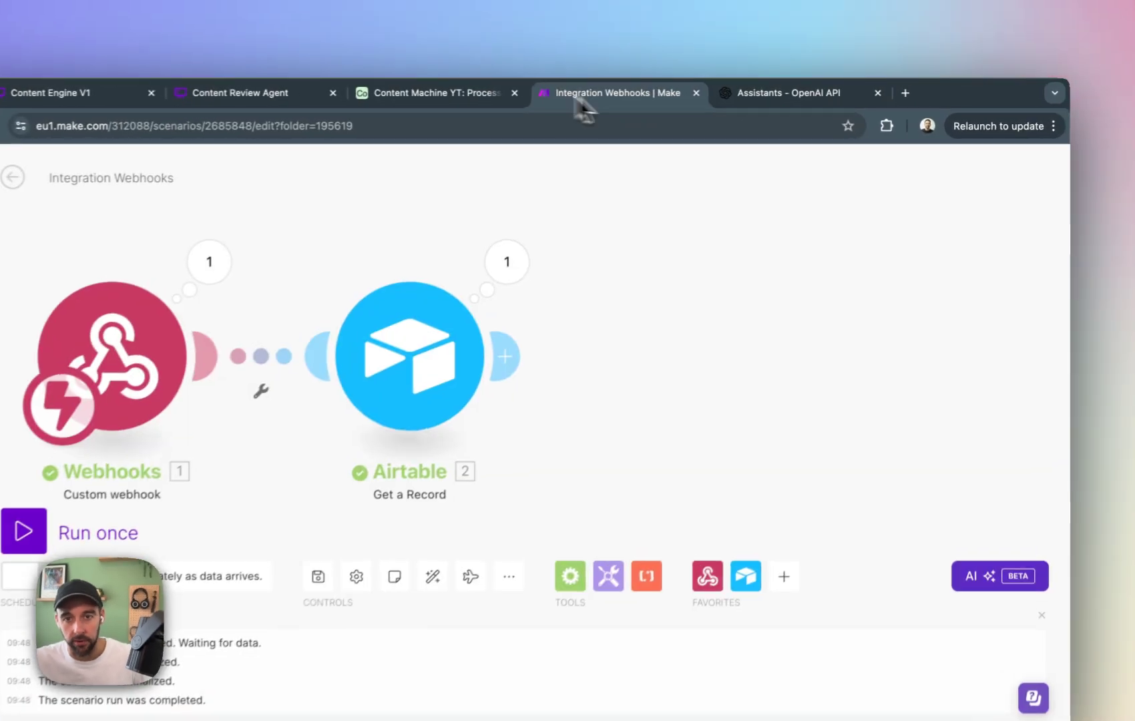
left_click(512, 322)
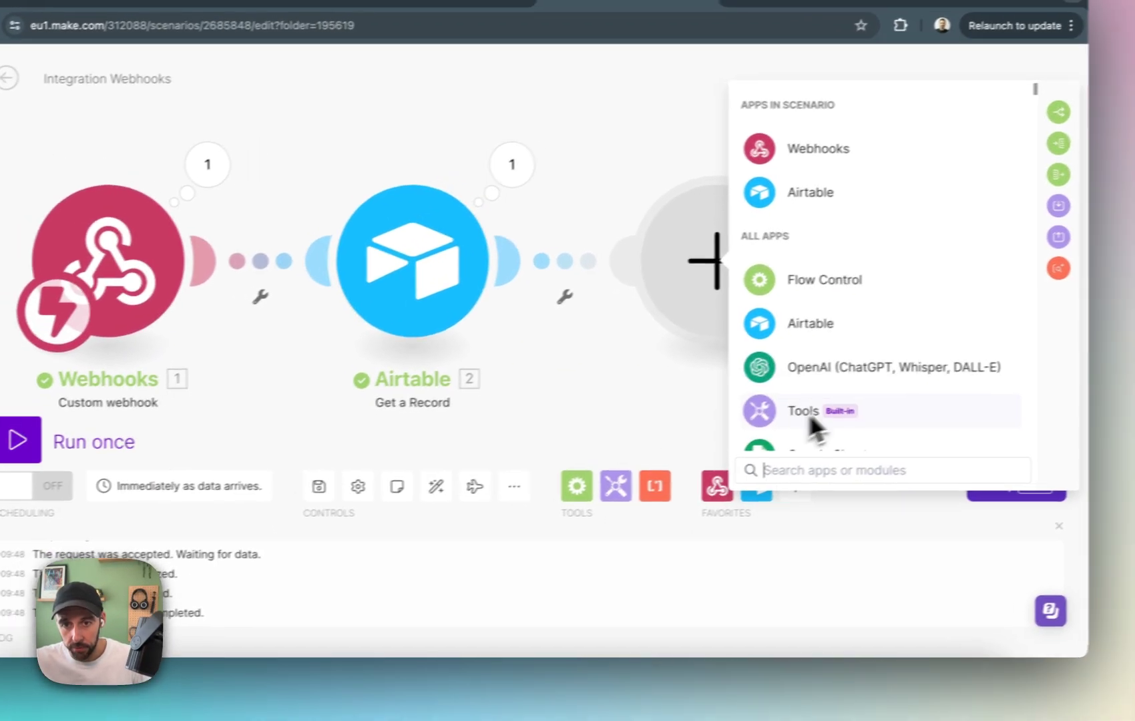
type("rou")
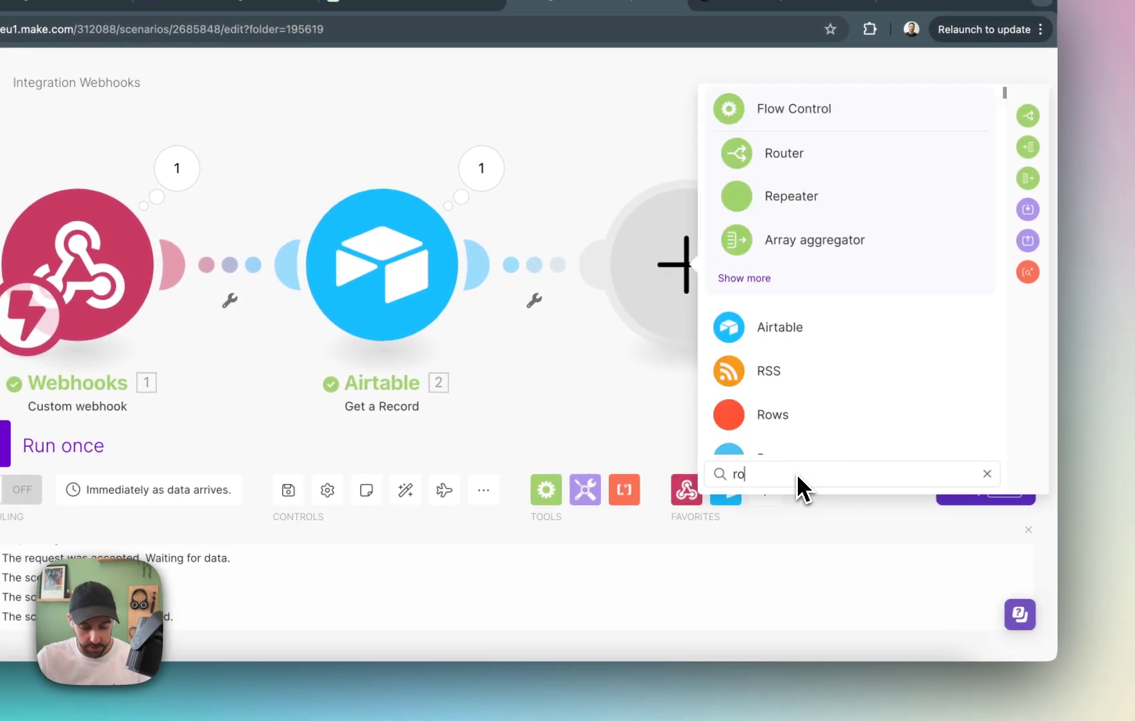
type("+")
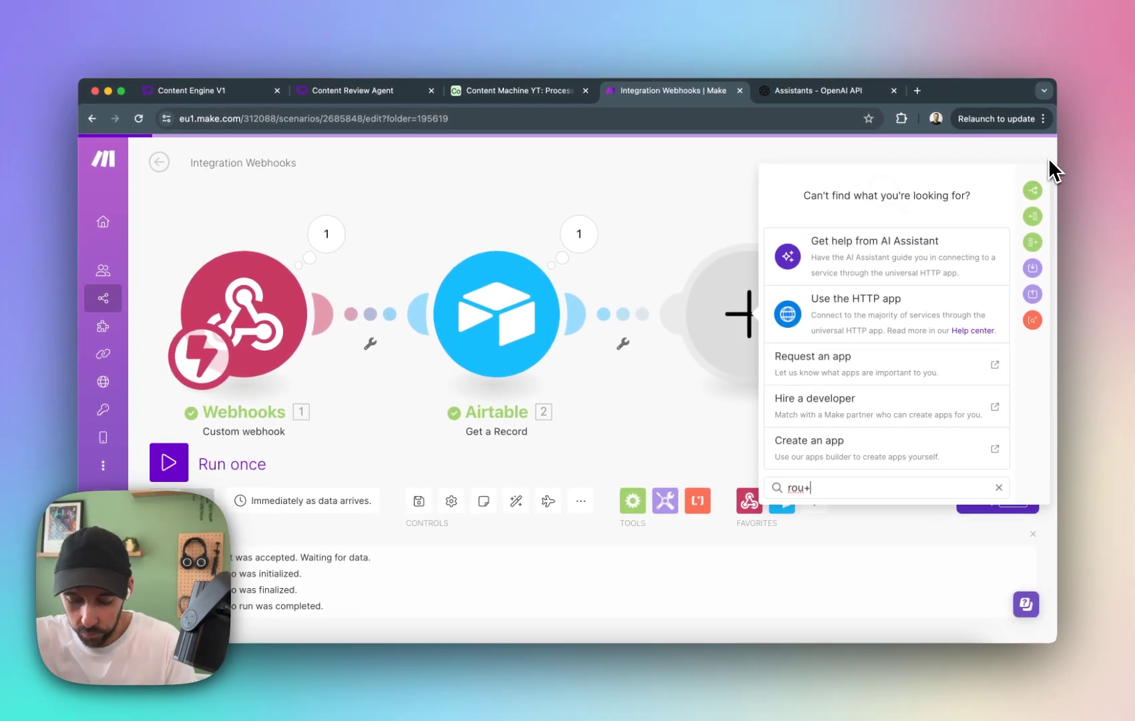
key("BackSpace")
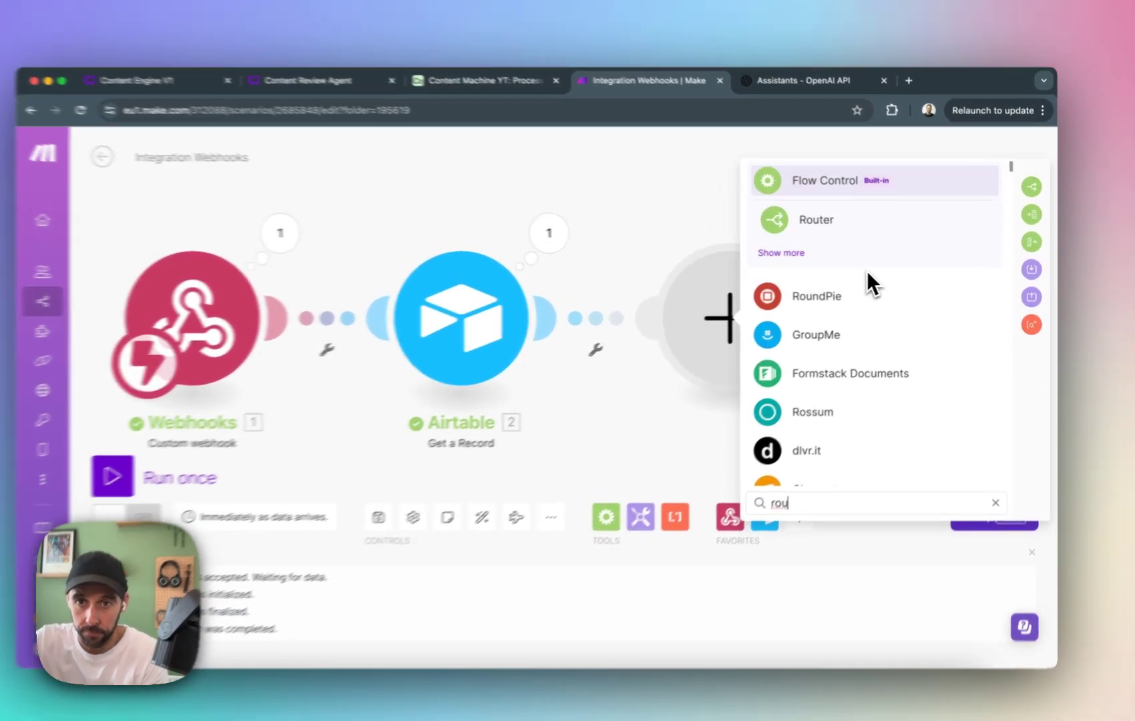
left_click(830, 221)
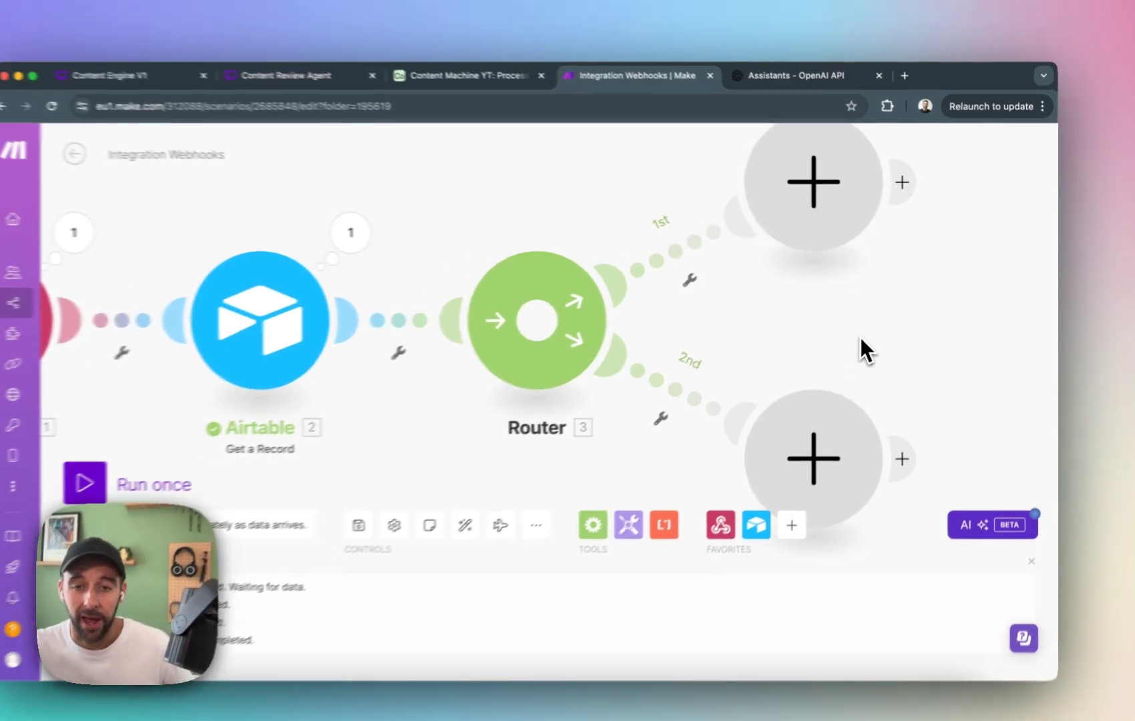
Add an OpenAI Message an Assistant module to the router's first route.
left_click(795, 187)
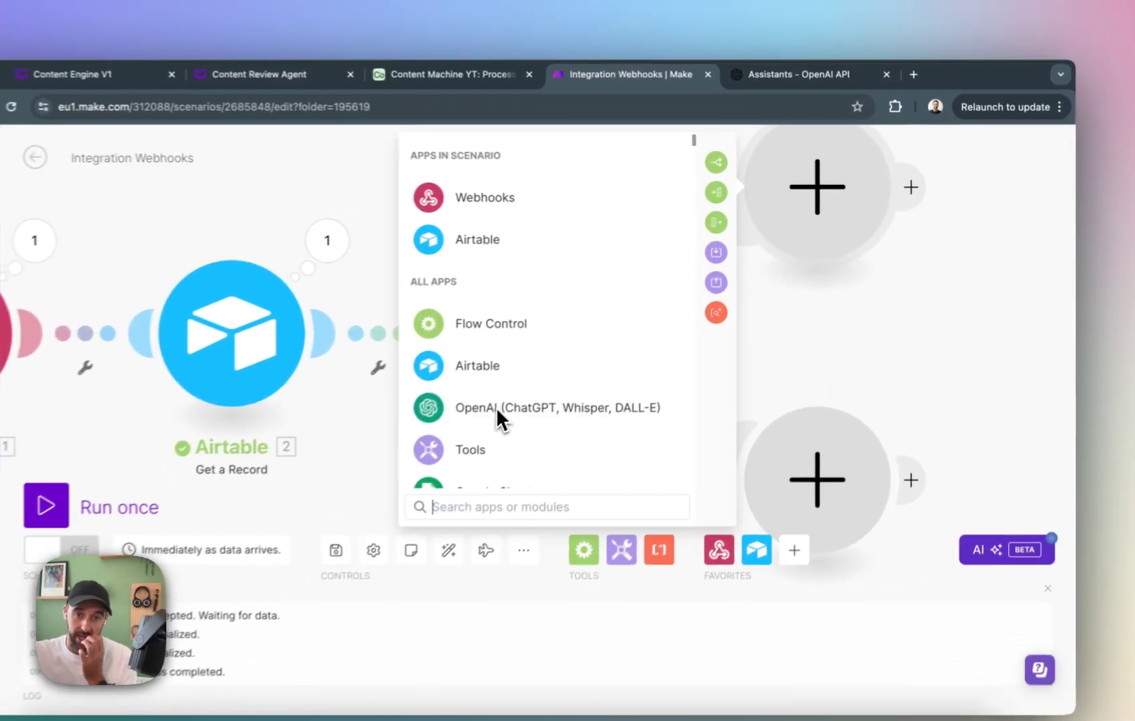
left_click(496, 407)
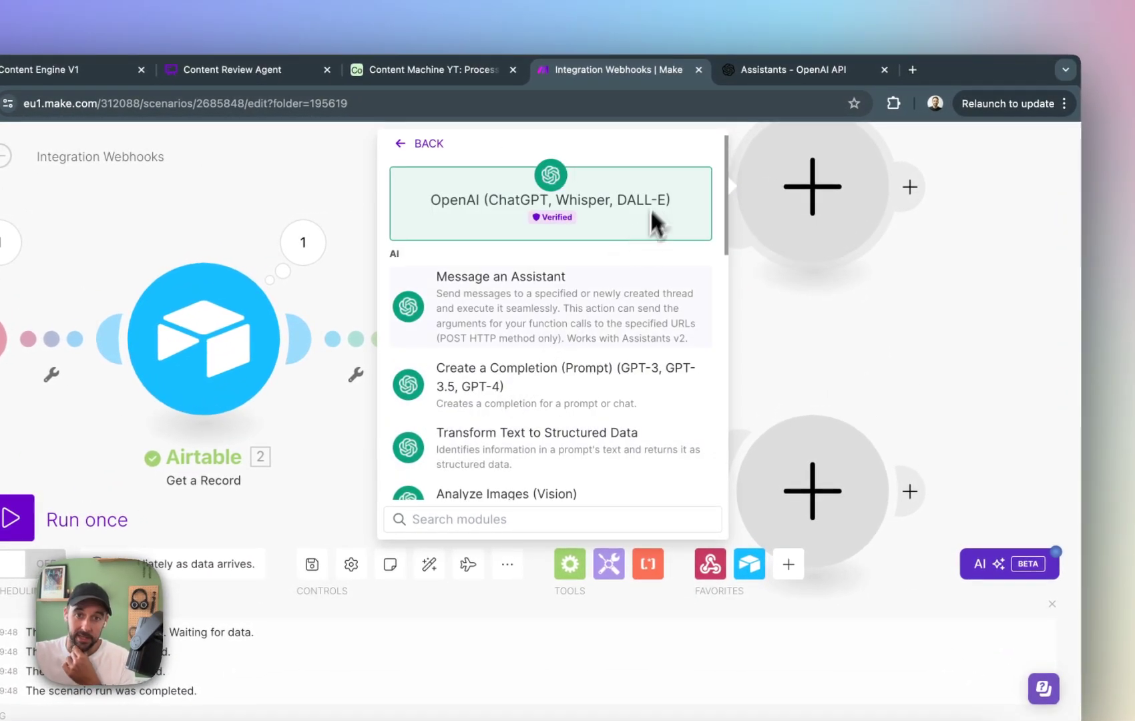
left_click(591, 327)
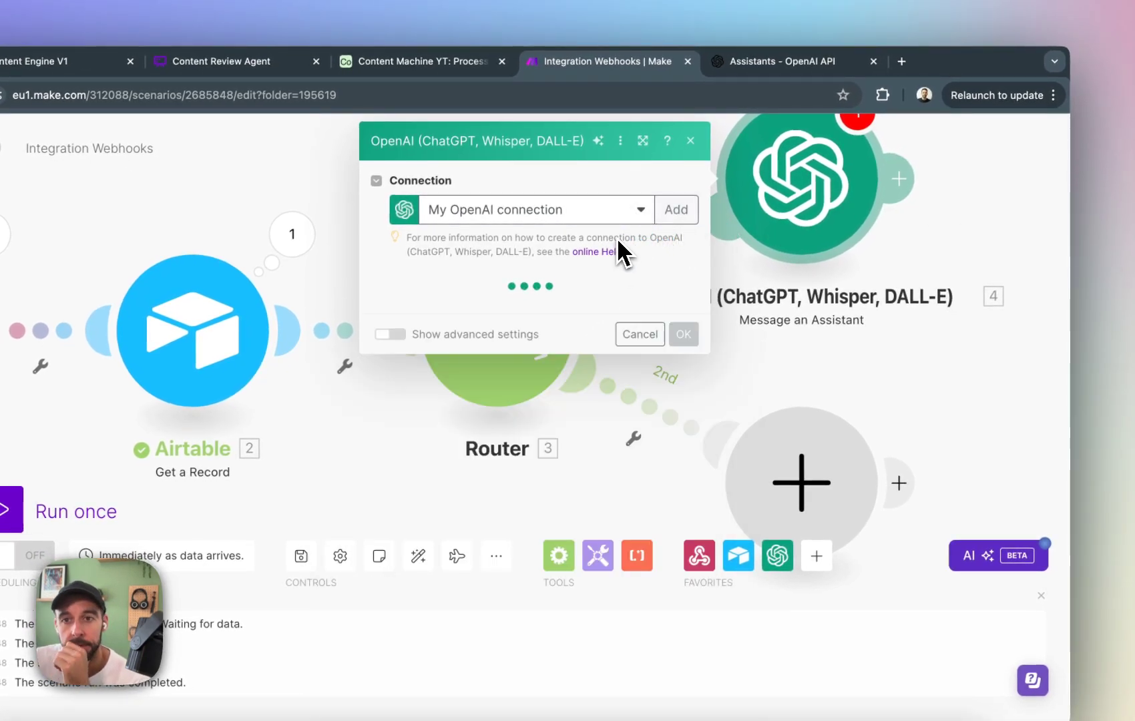
Set the OpenAI module's connection to Natural AI Agents Project and its assistant to Newsletter Assistant (gpt-4o).
left_click(635, 218)
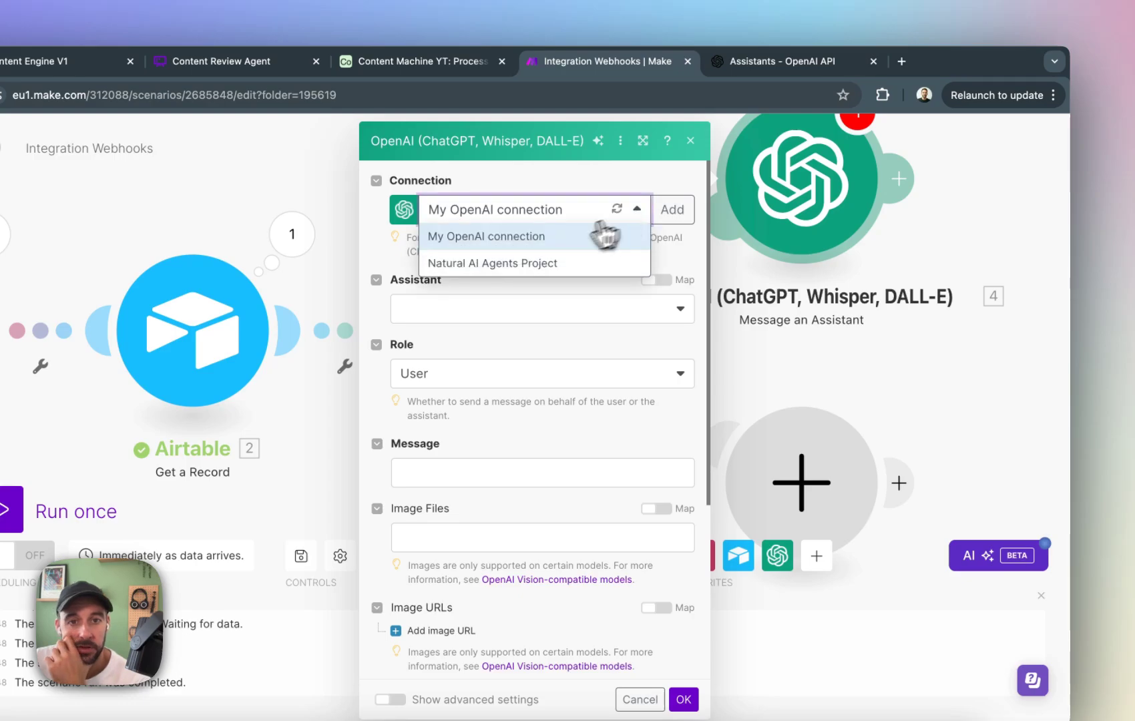
left_click(532, 262)
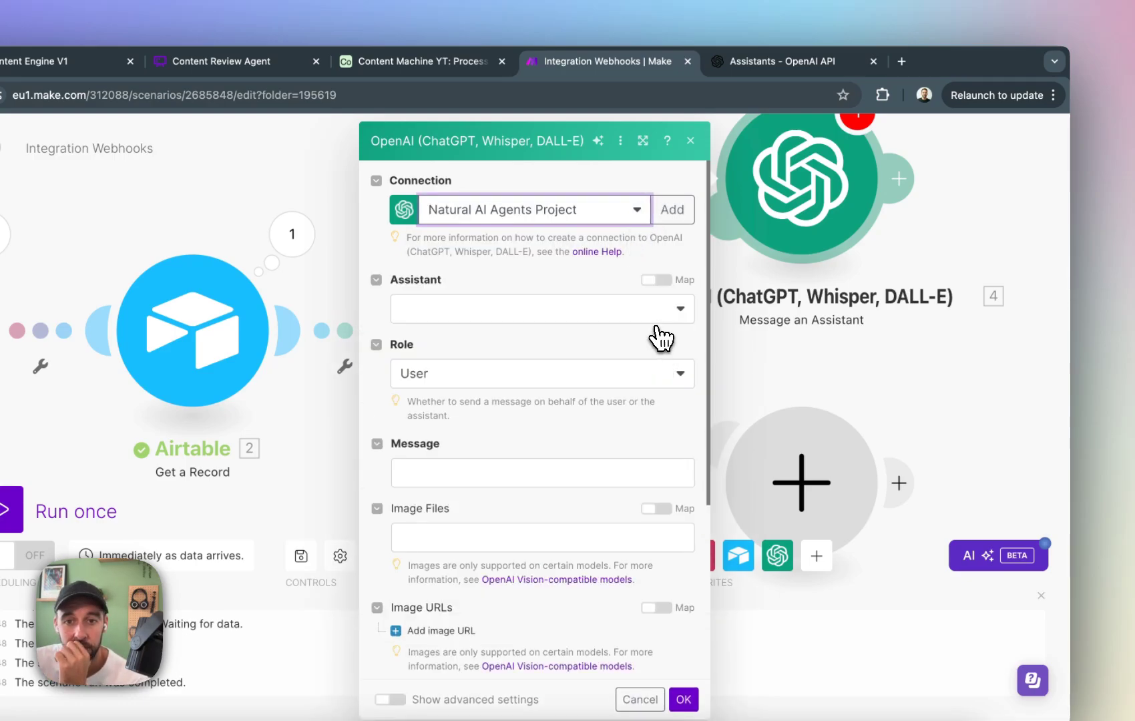
left_click(661, 310)
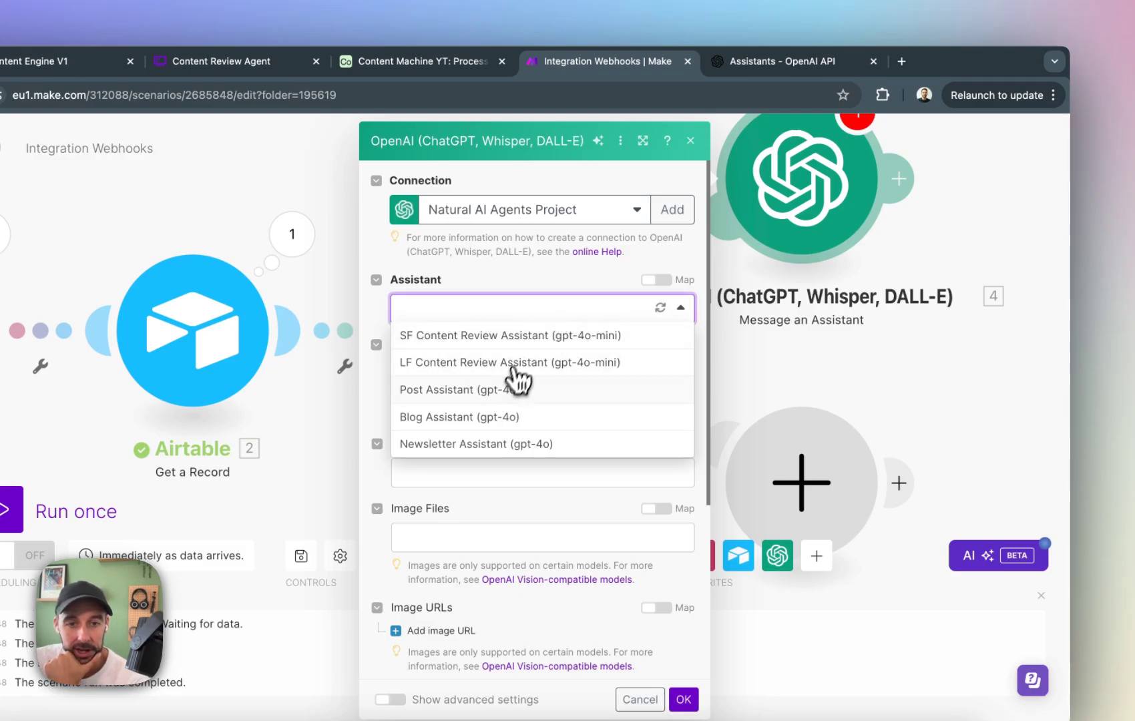
left_click(509, 446)
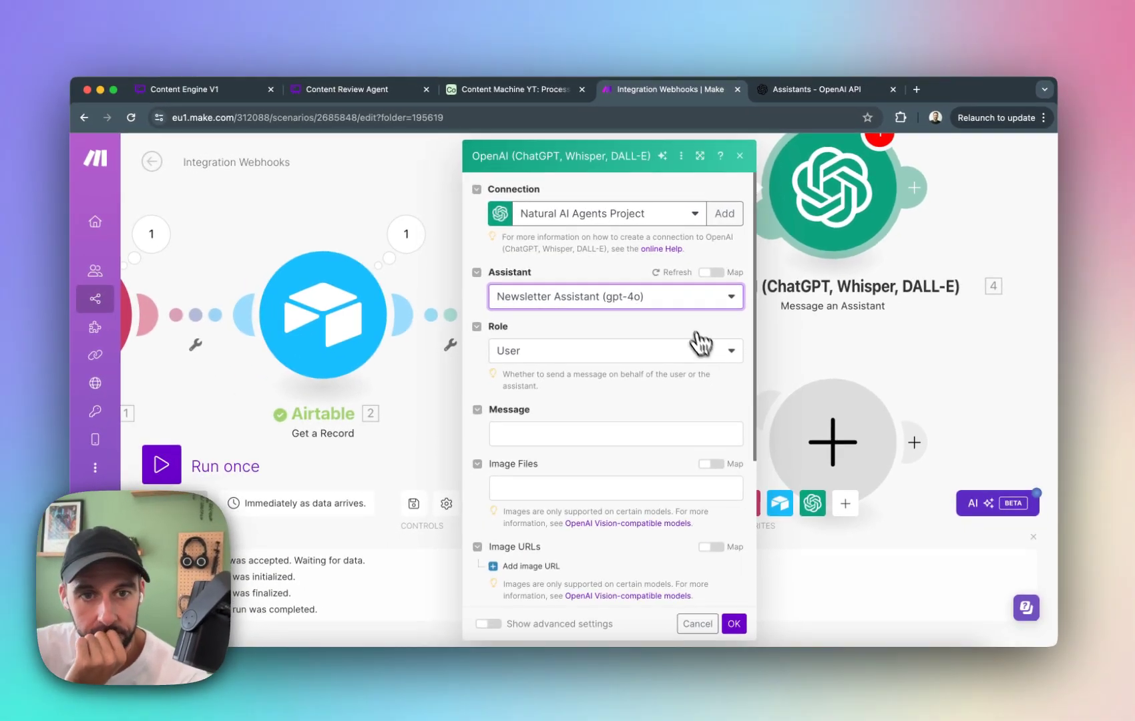
Set the assistant's message to "Here is the brief:" followed by Airtable's mapped Summary/Brief field, and save the module.
left_click(611, 515)
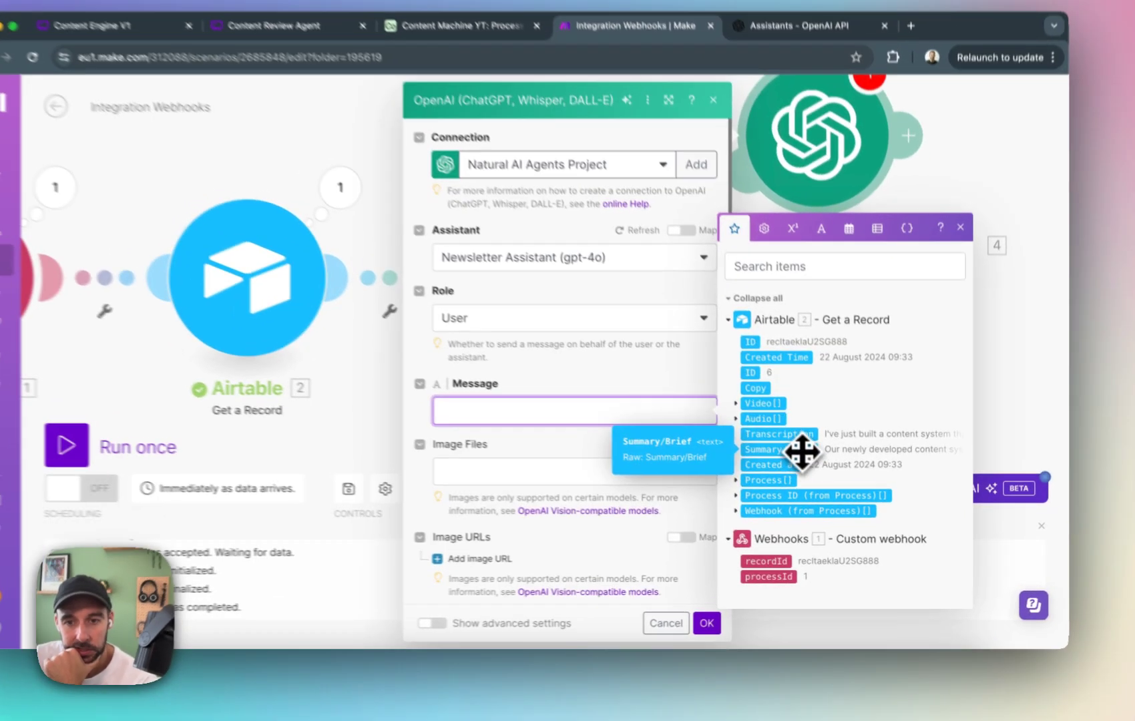
left_click_drag(801, 452, 668, 411)
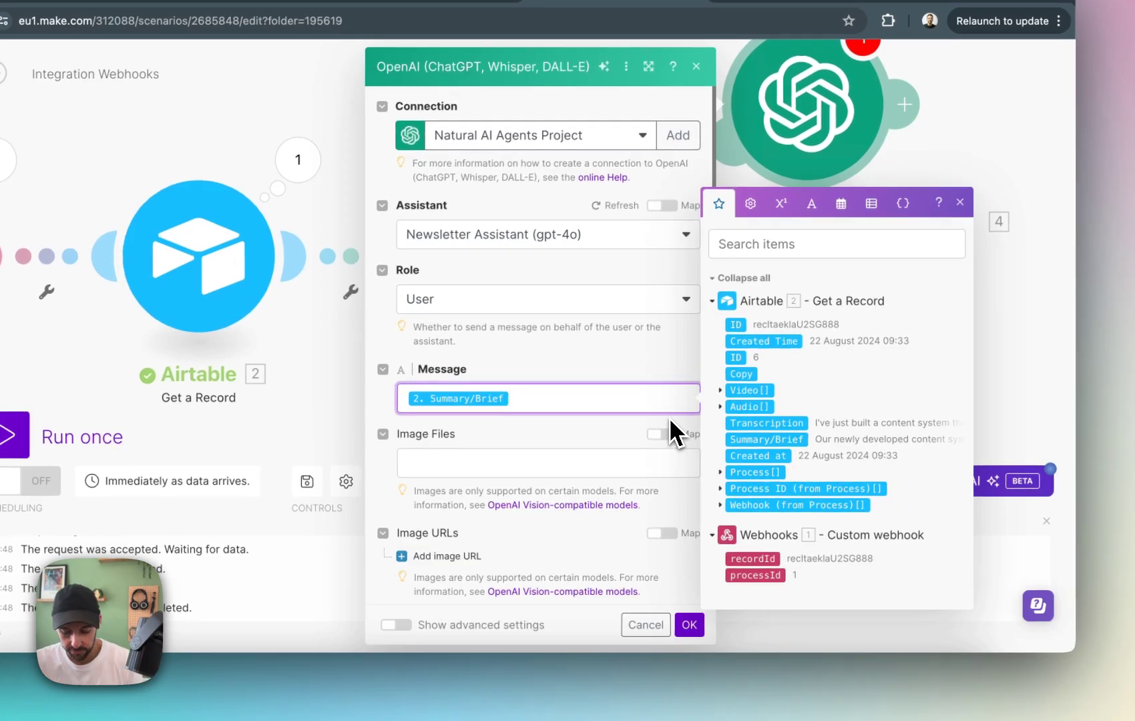
type("Here is the b")
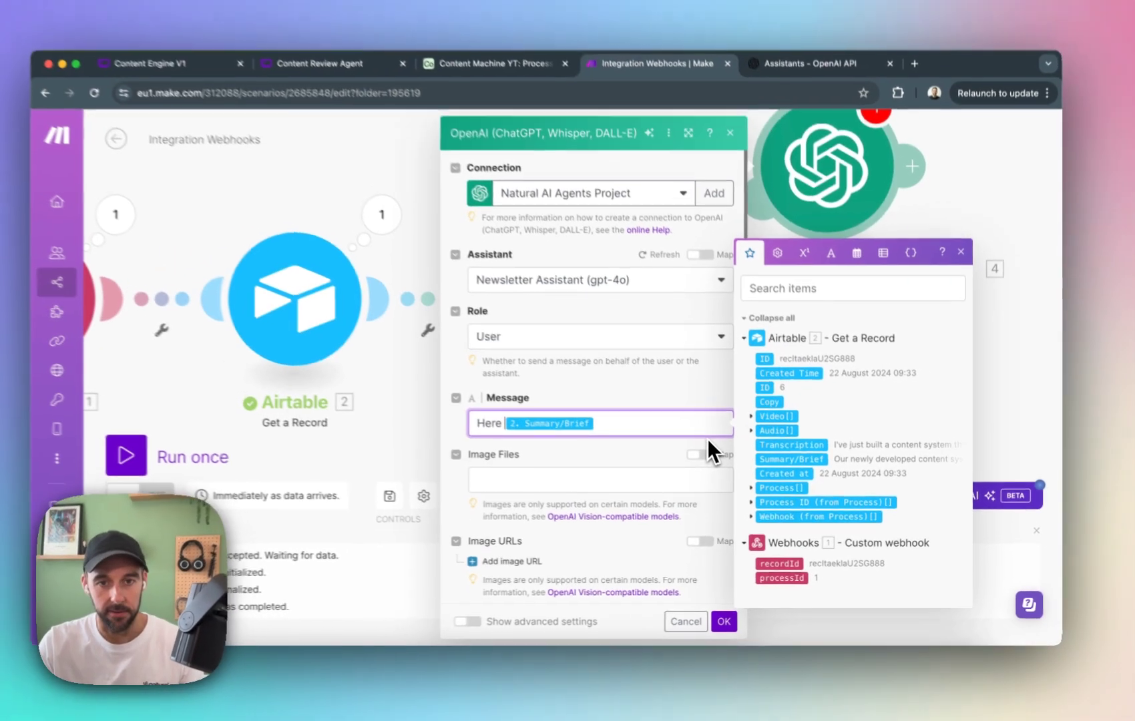
type("ri")
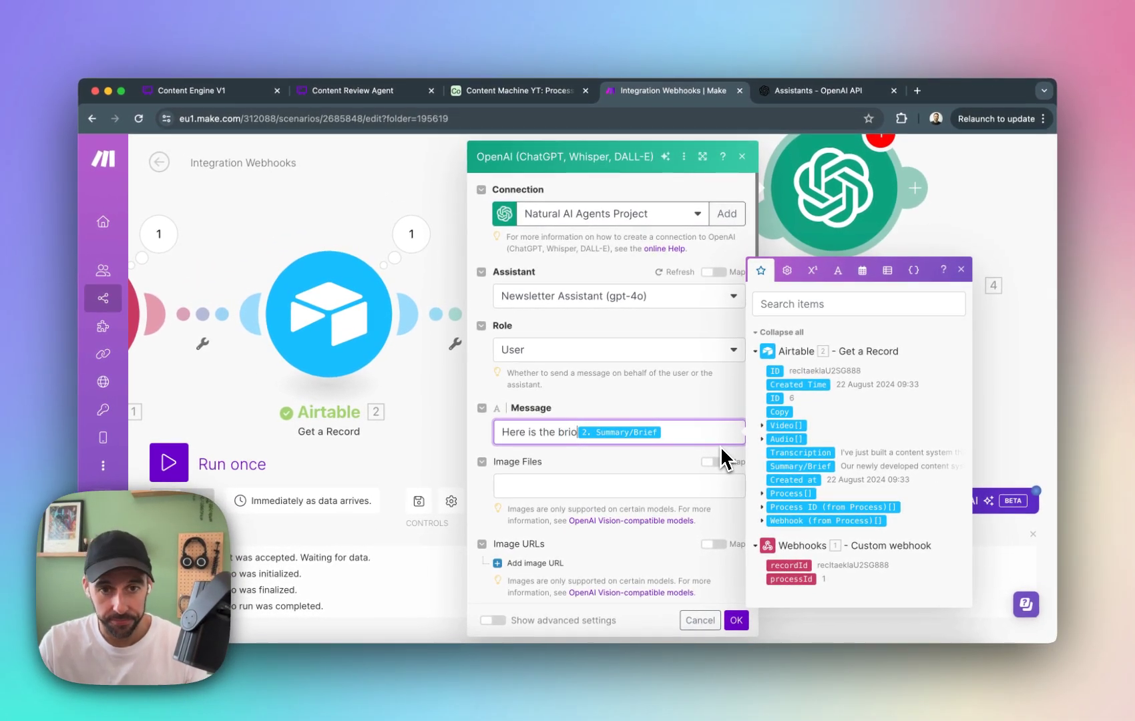
type("ef:")
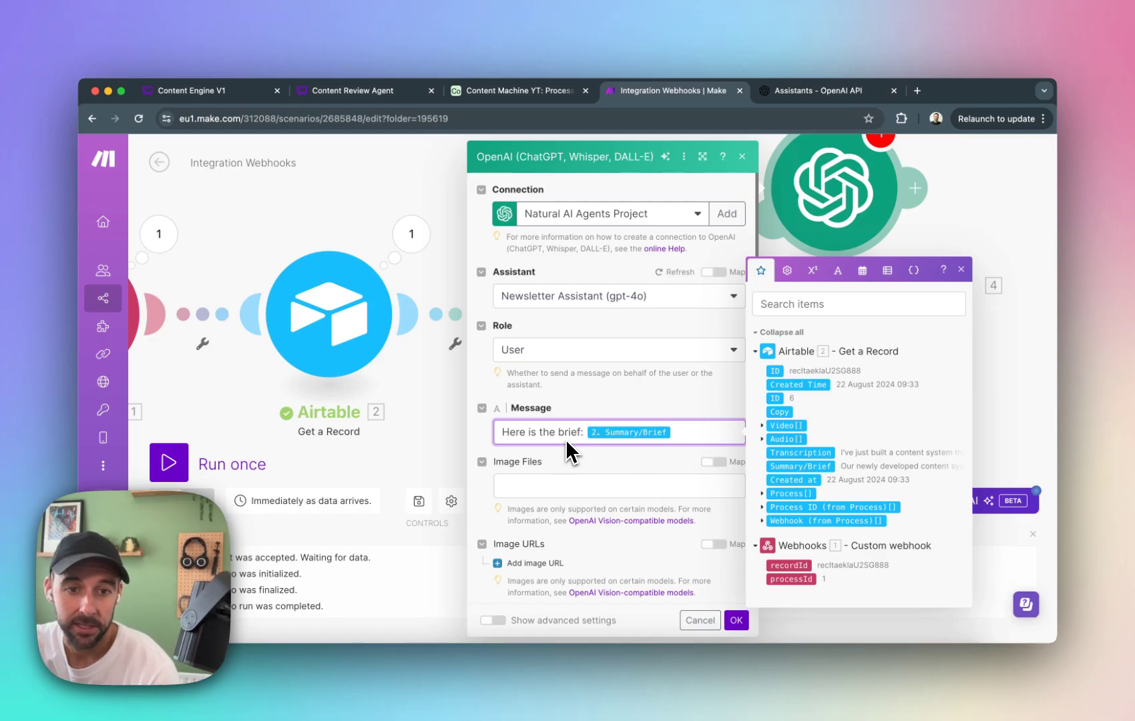
scroll(607, 430, "down", 1)
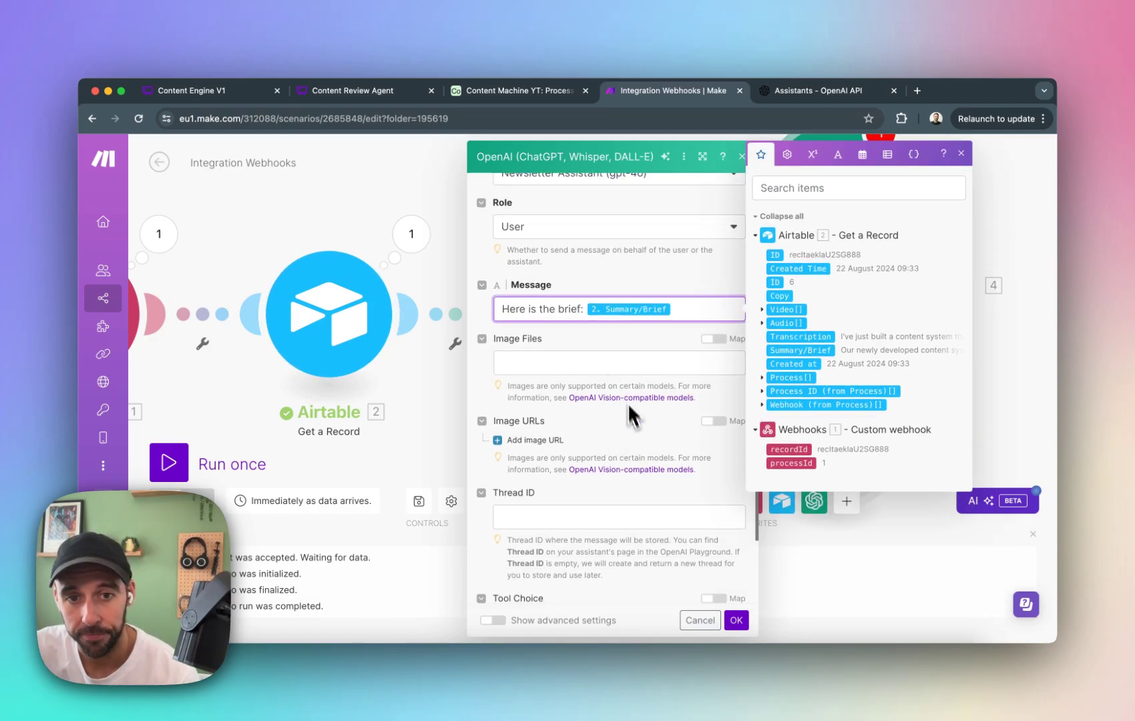
scroll(631, 431, "down", 3)
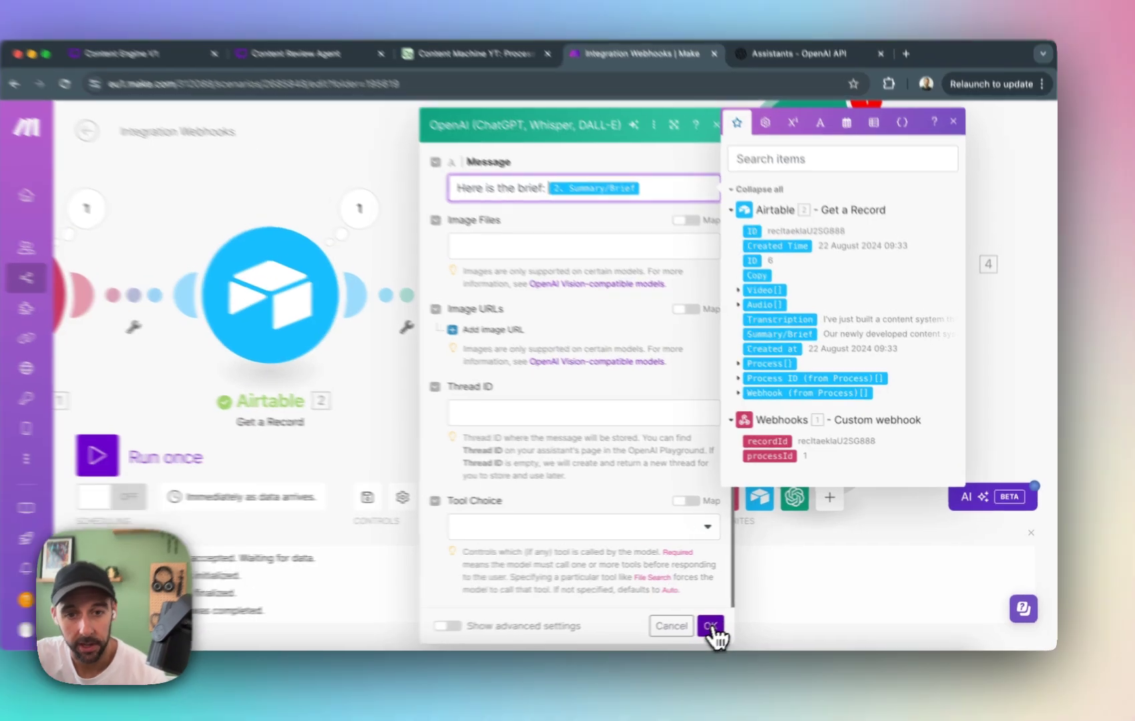
left_click(735, 621)
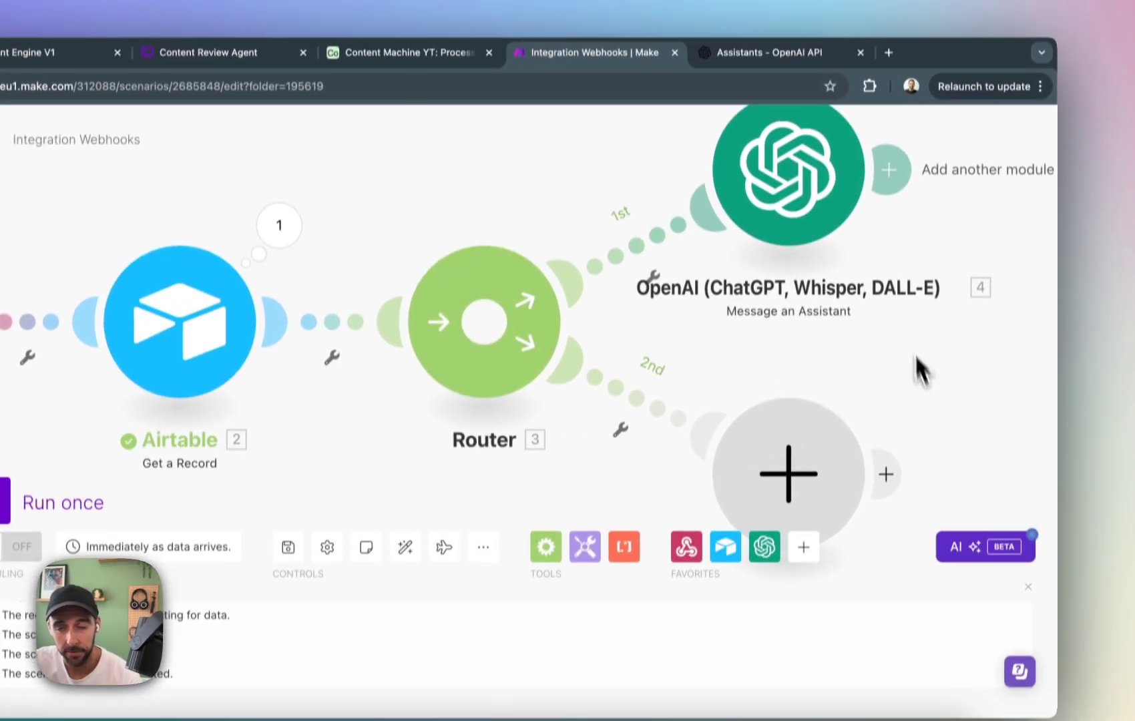
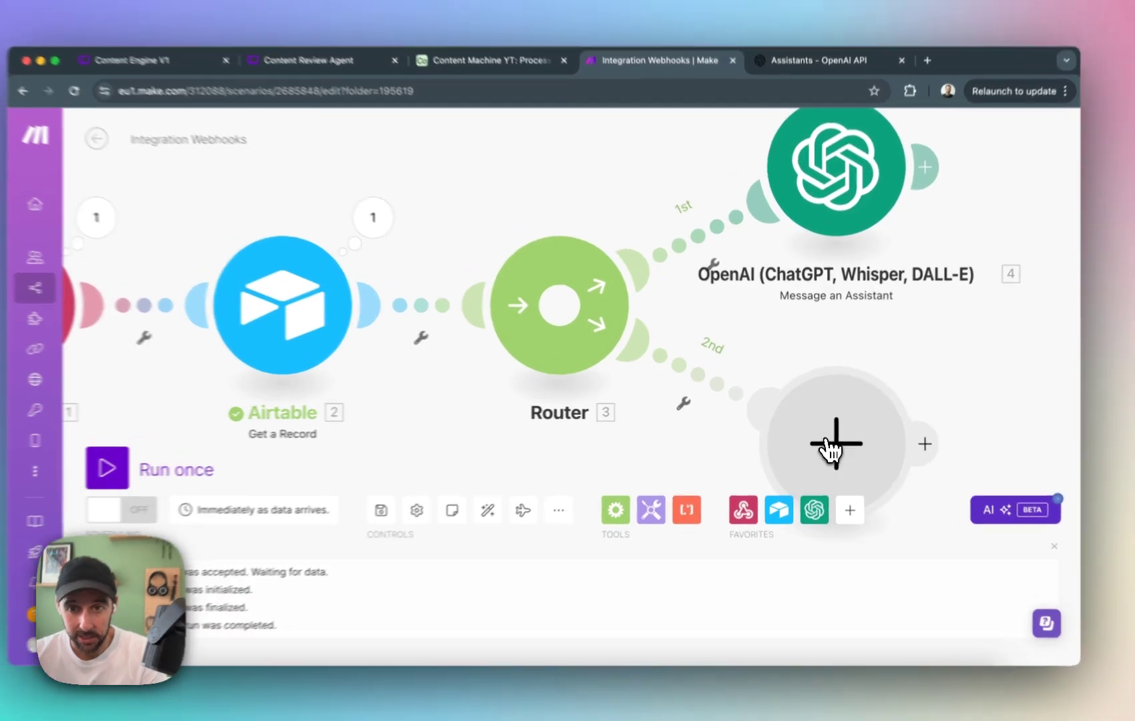
Add an OpenAI Message an Assistant module to the router's second route.
left_click(841, 442)
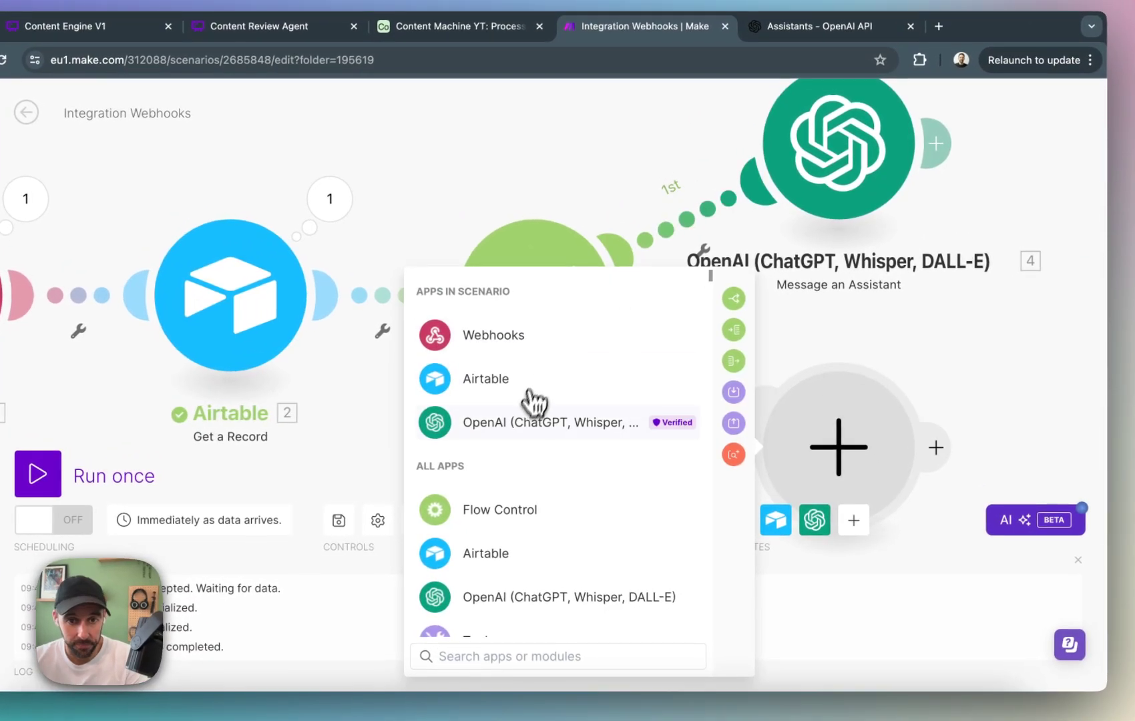
left_click(576, 421)
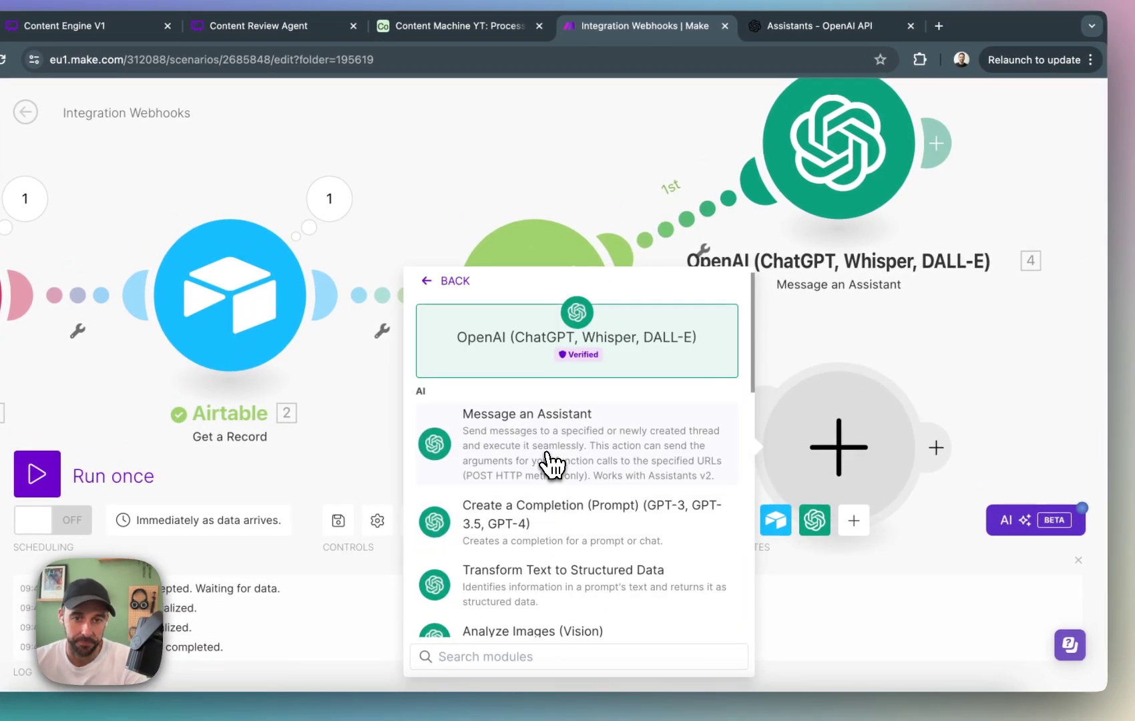
left_click(564, 431)
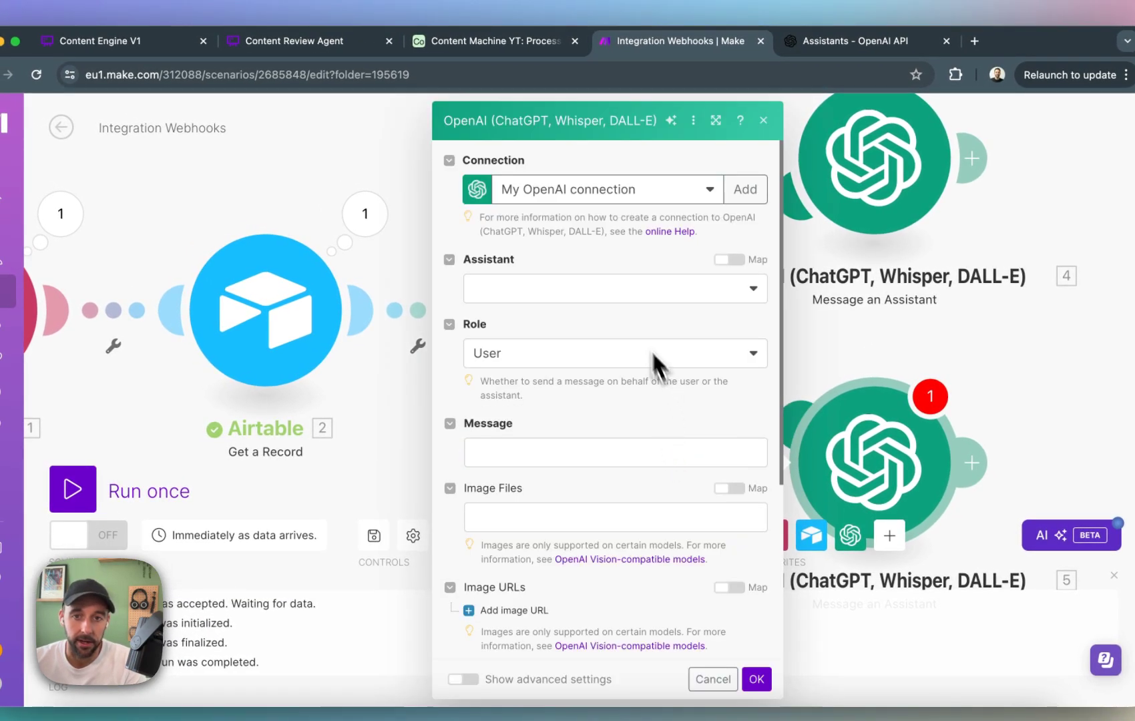
Set the second route's OpenAI connection to Natural AI Agents Project and its assistant to Blog Assistant (gpt-4o).
left_click(658, 192)
left_click(633, 242)
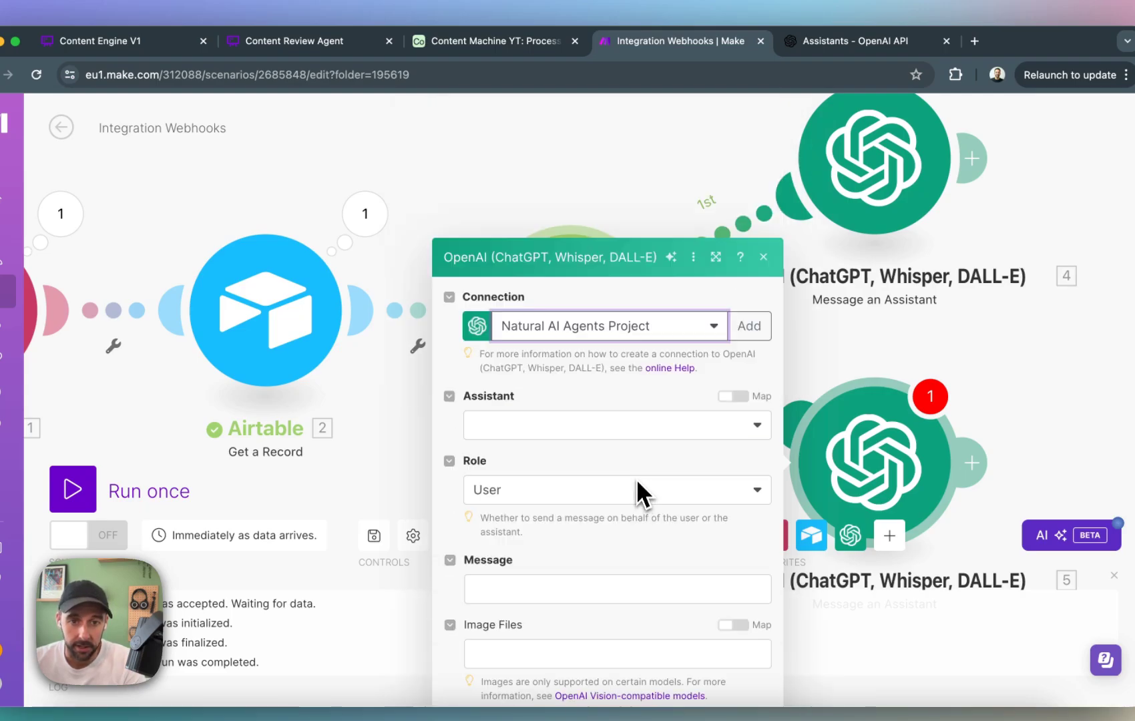
left_click(638, 289)
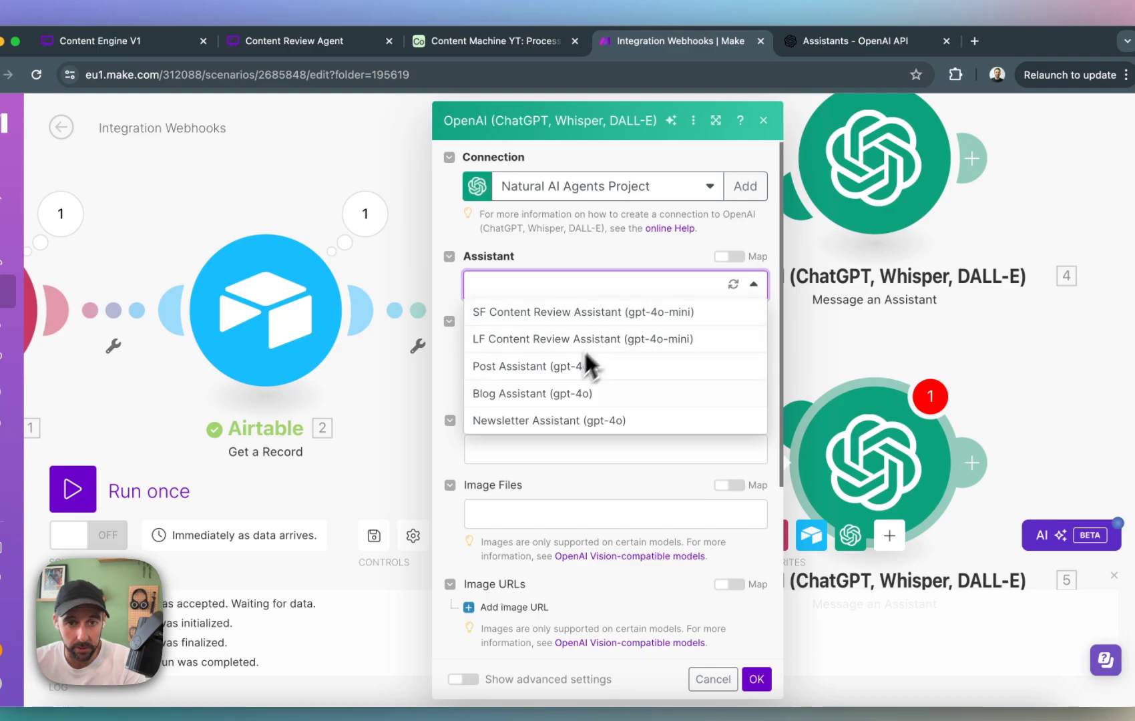
left_click(519, 399)
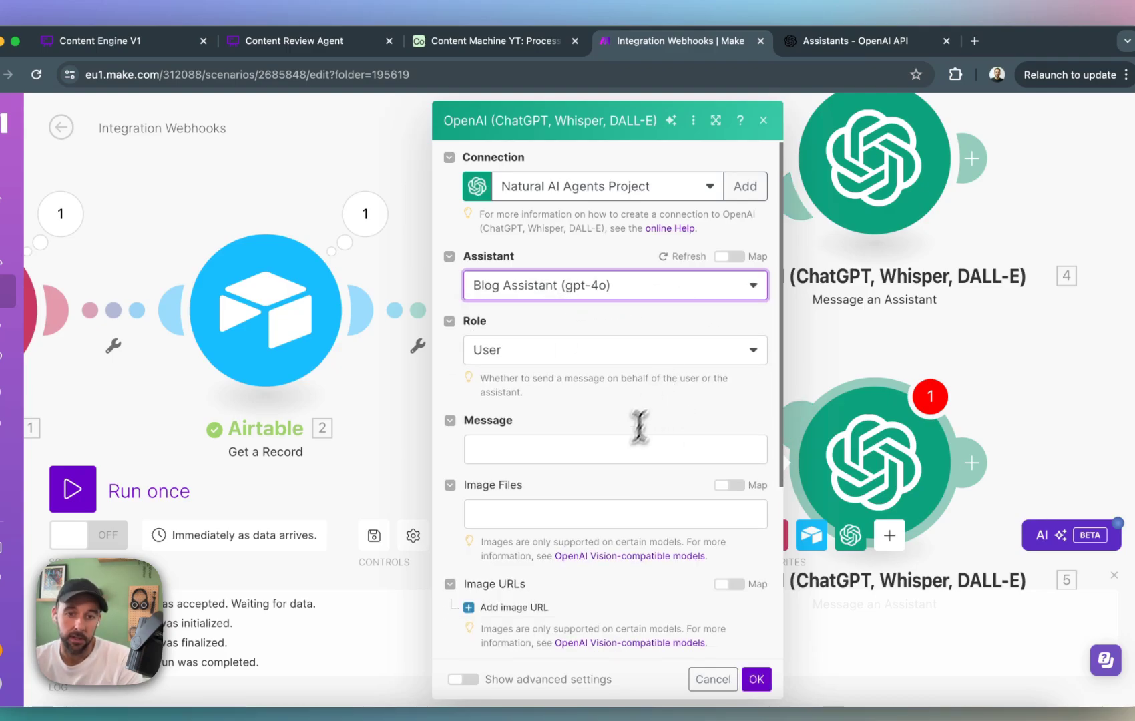
Set the Blog Assistant's message to "Here is the brief:" followed by Airtable's mapped Summary/Brief field, and save the module.
left_click(617, 451)
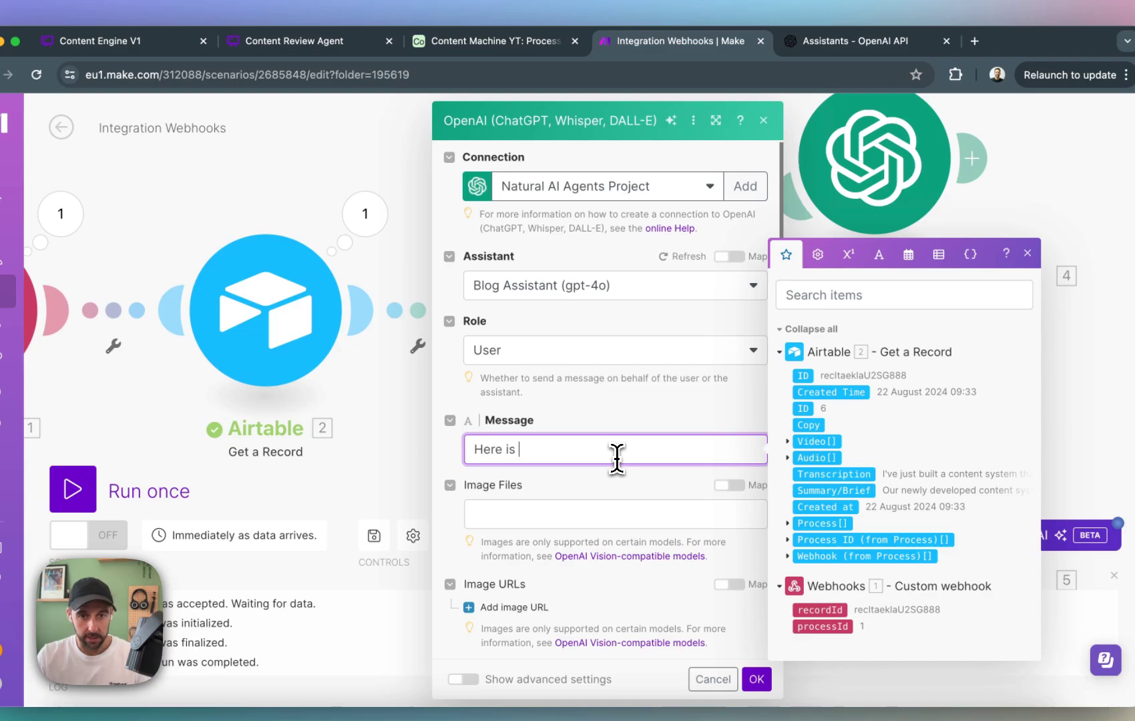
type("Here is the brie")
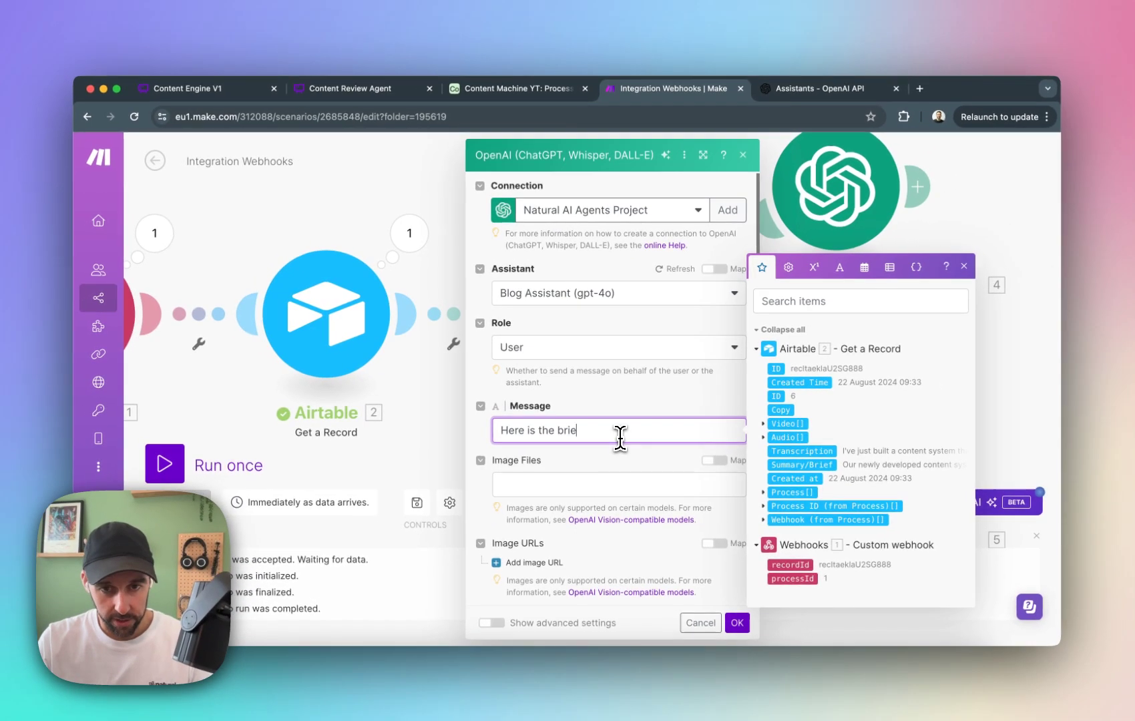
type("f:")
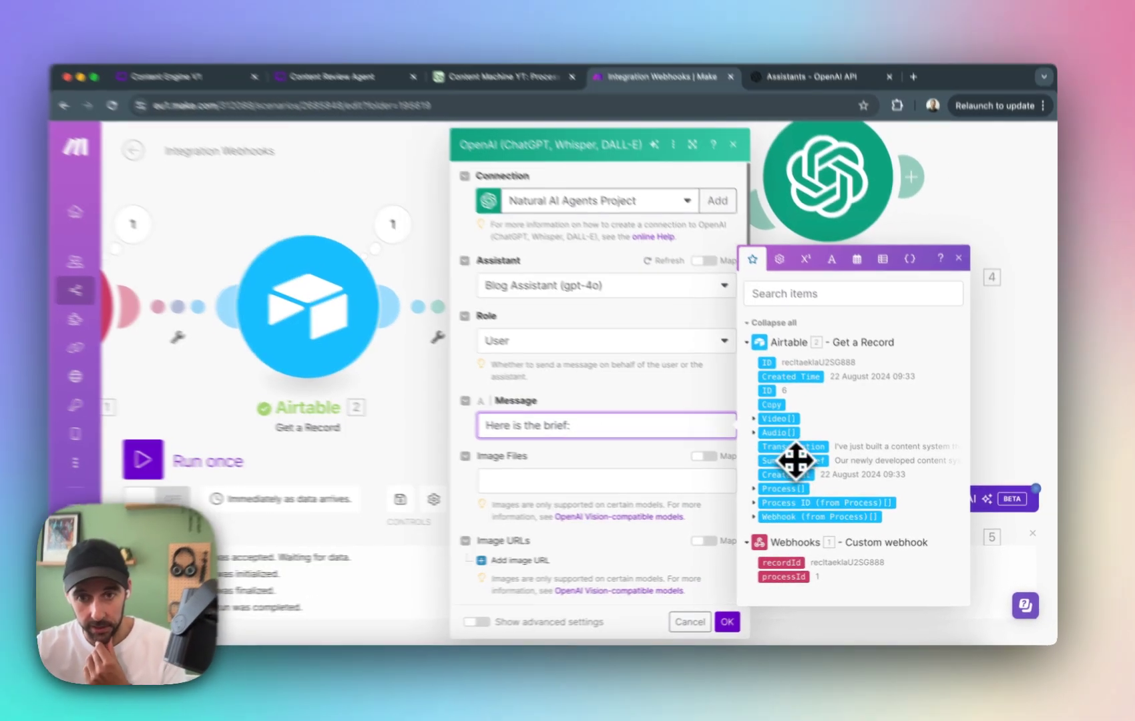
left_click(799, 463)
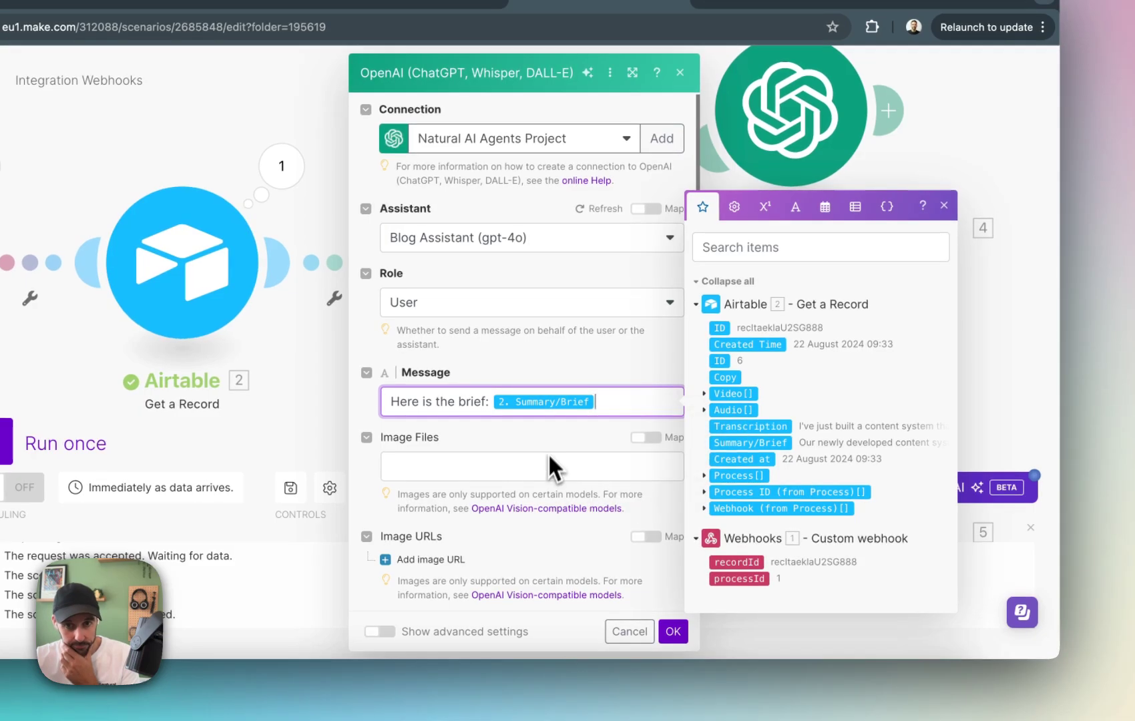
left_click(662, 545)
left_click(673, 632)
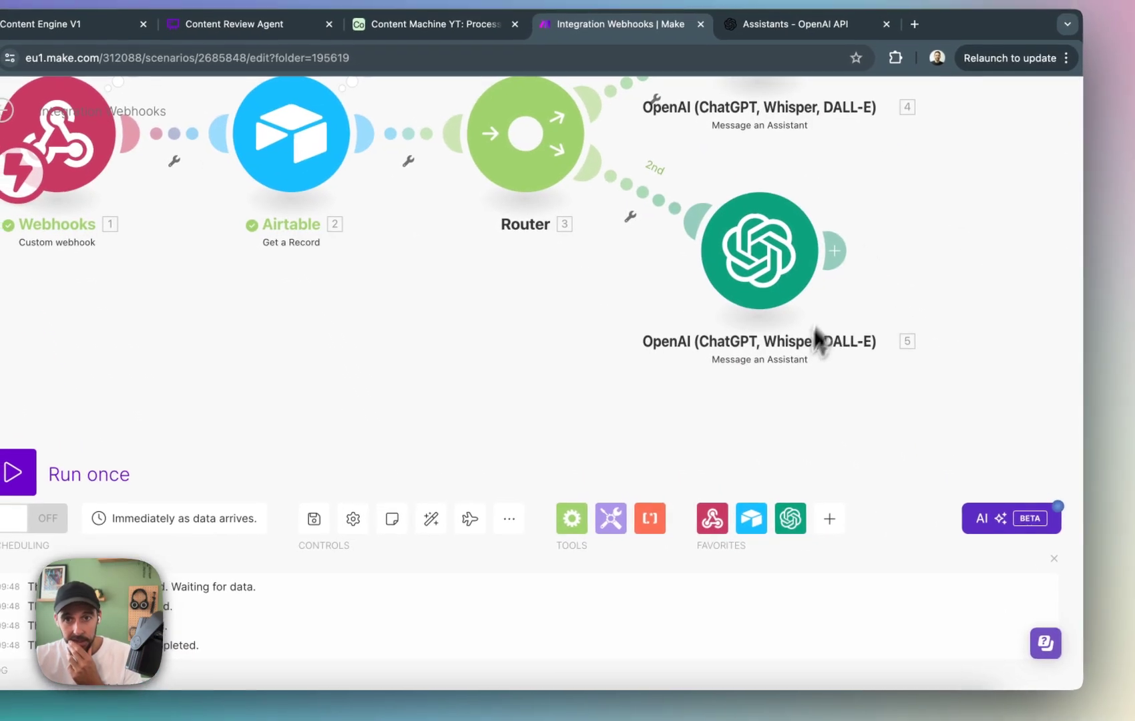
Duplicate the second route's OpenAI module, connect the copy to the router as a third route, and auto-align the scenario.
right_click(762, 287)
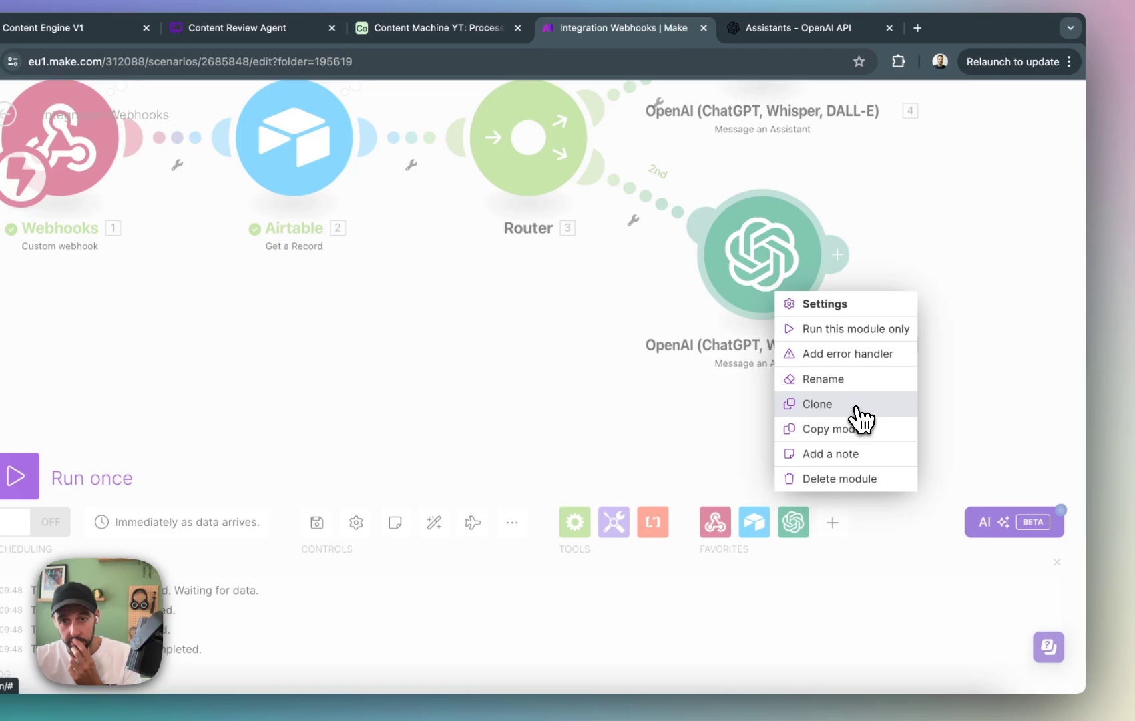
left_click(857, 431)
right_click(701, 446)
left_click(730, 474)
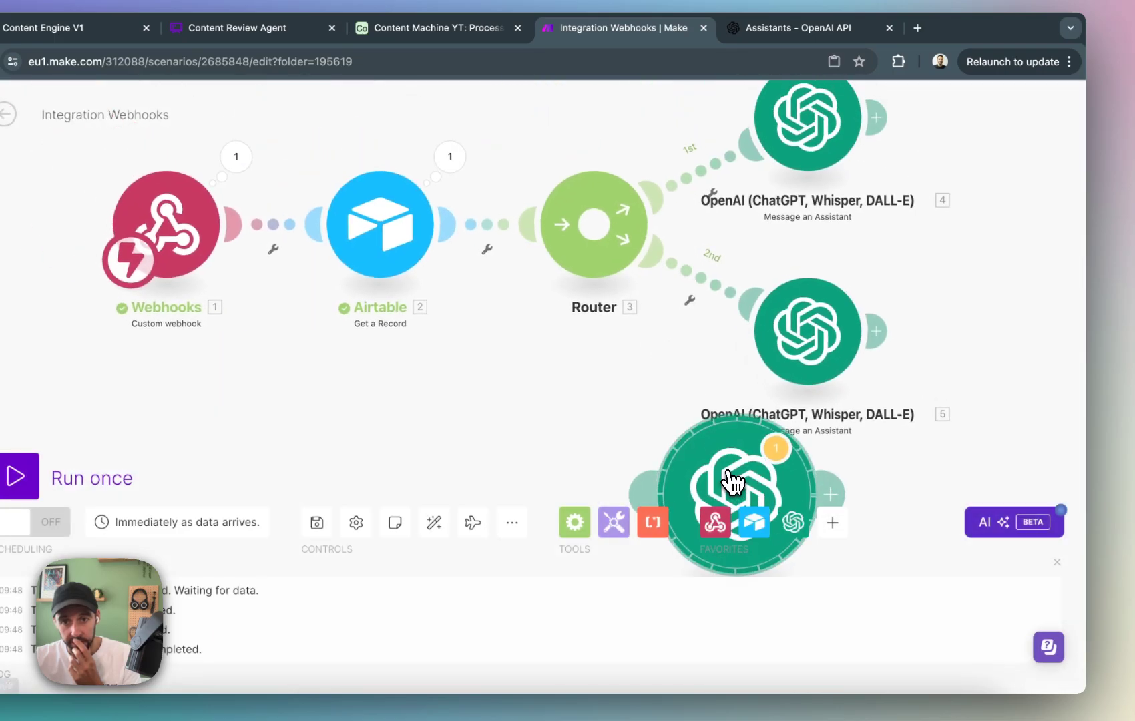
left_click_drag(748, 487, 696, 480)
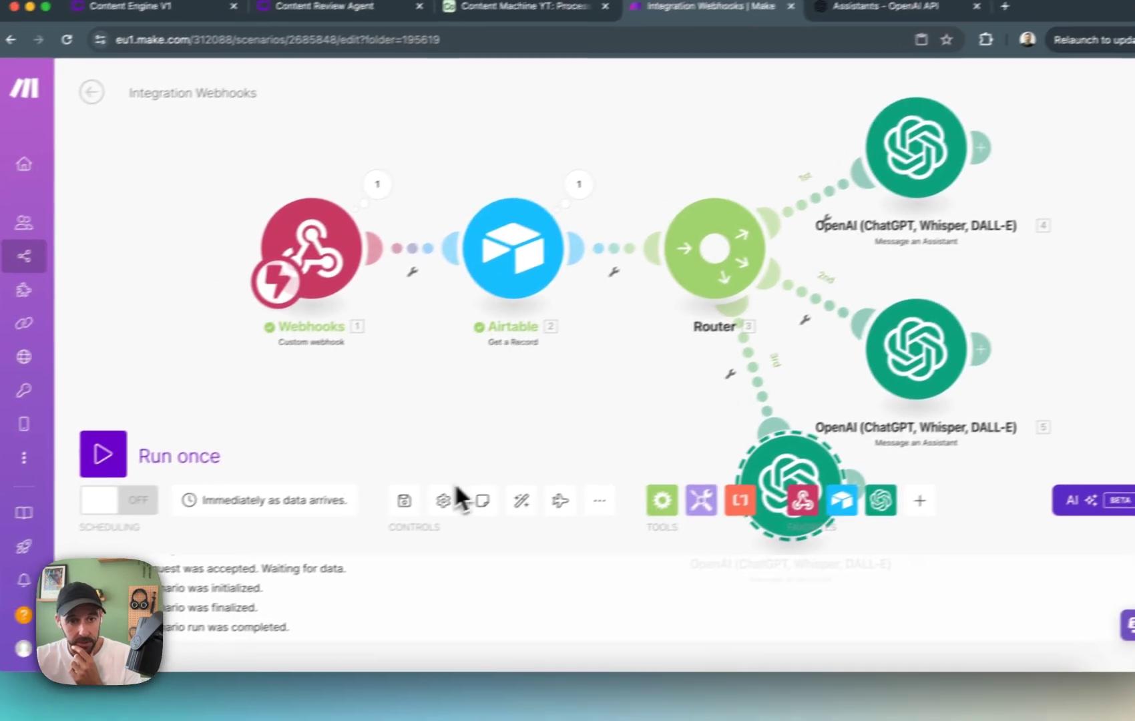
left_click(558, 497)
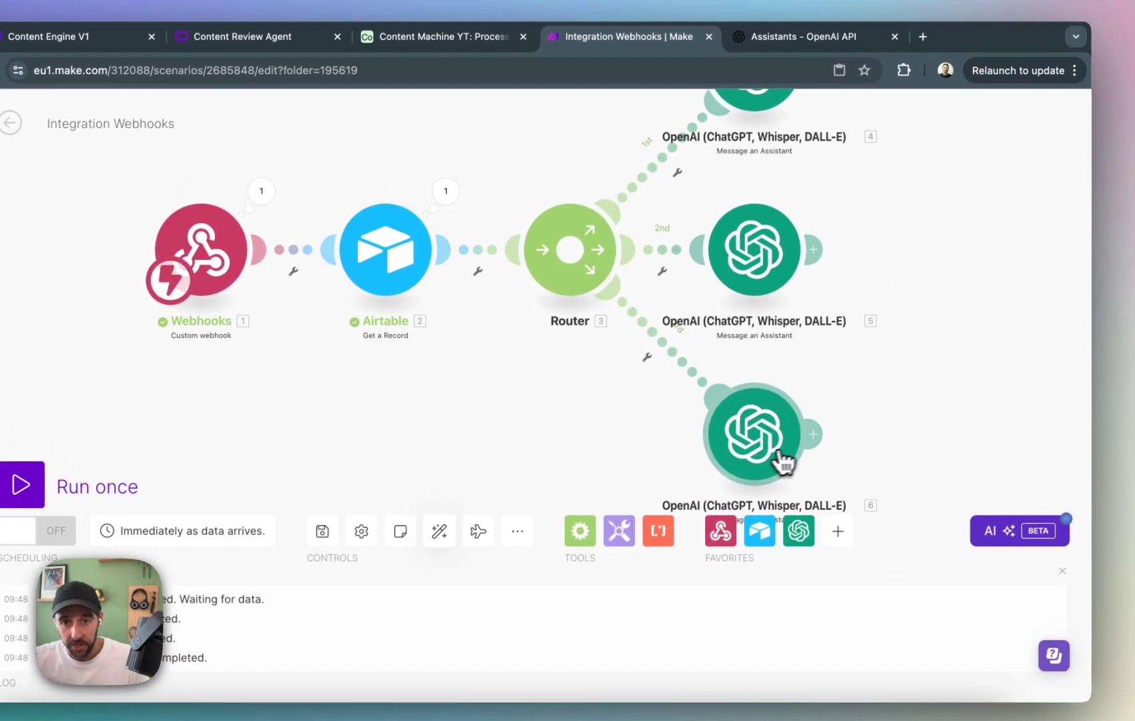
Change the third route's OpenAI assistant to Post Assistant (gpt-4o) and save the module.
left_click(783, 461)
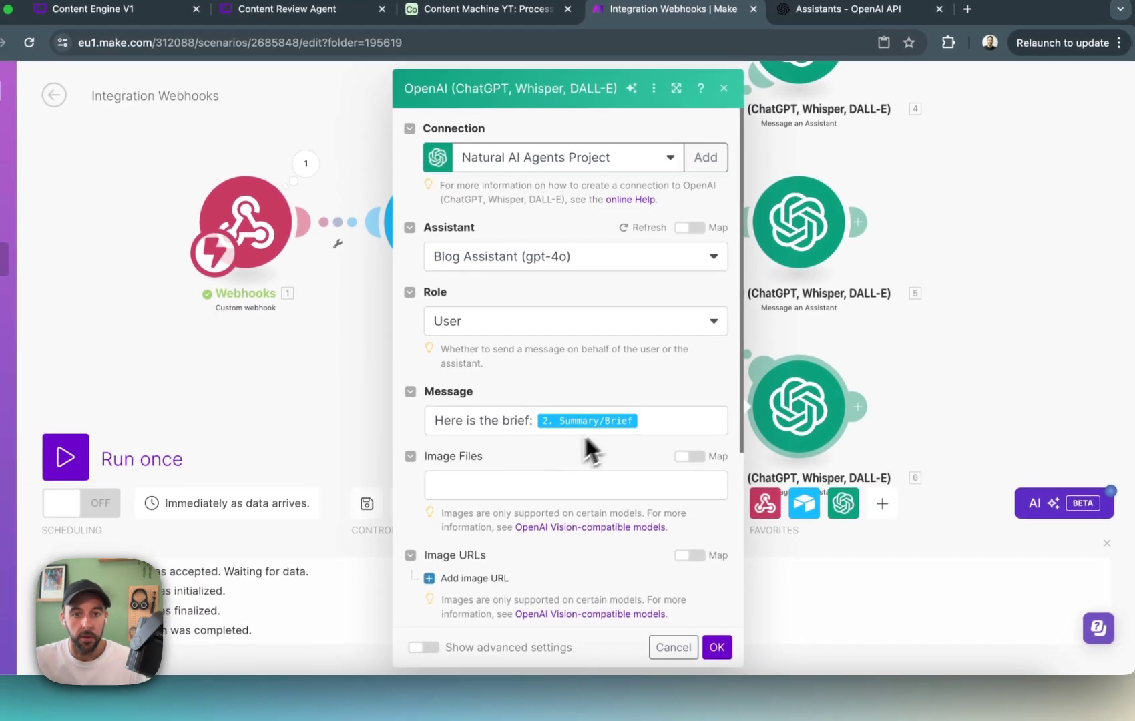
left_click(621, 263)
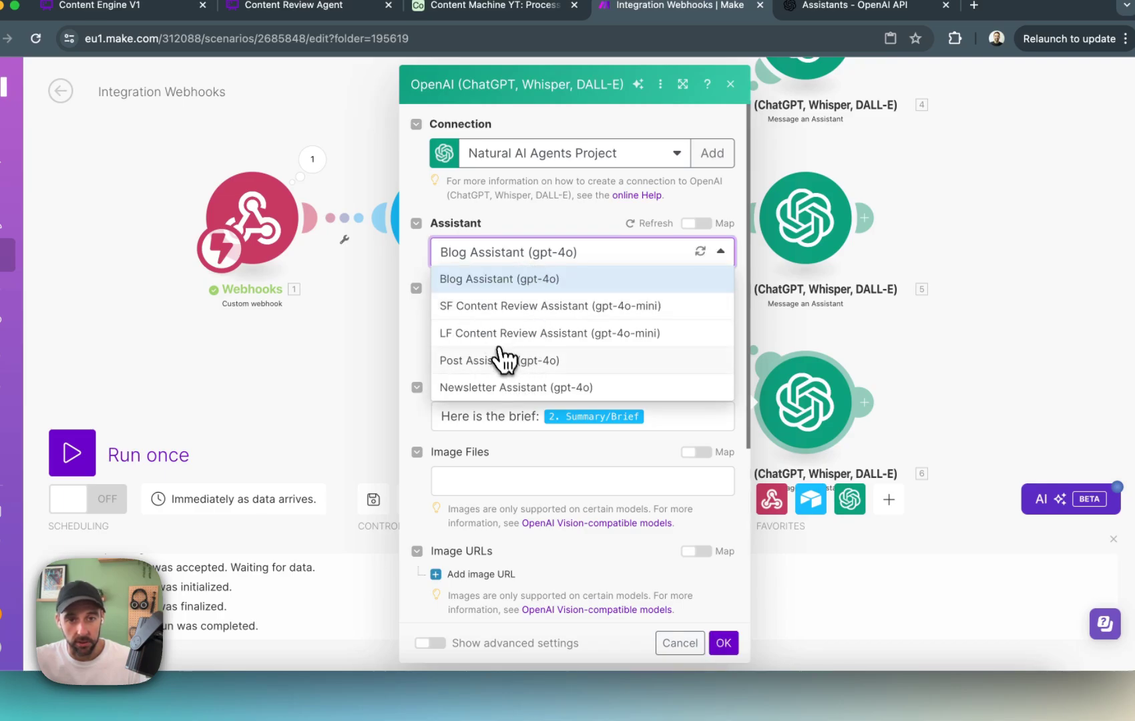
left_click(505, 361)
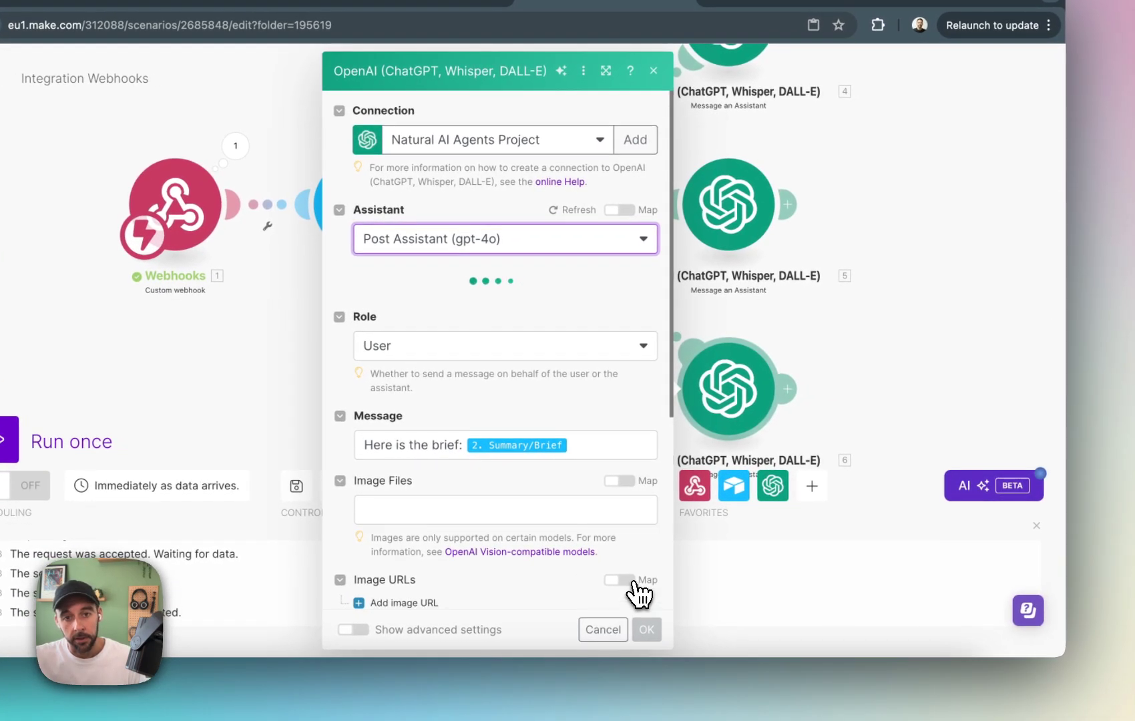
left_click(647, 630)
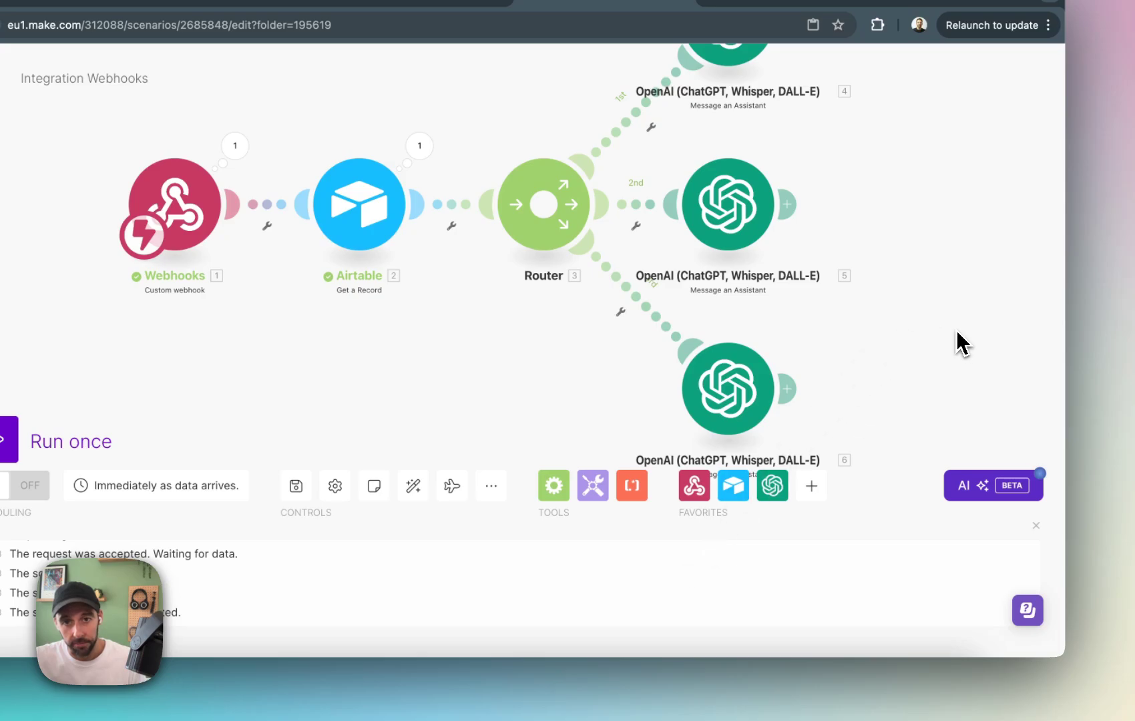
left_click_drag(962, 344, 899, 387)
mouse_move(660, 446)
left_mouse_down()
mouse_move(682, 453)
mouse_move(668, 450)
left_mouse_up()
right_click(935, 282)
left_click(837, 302)
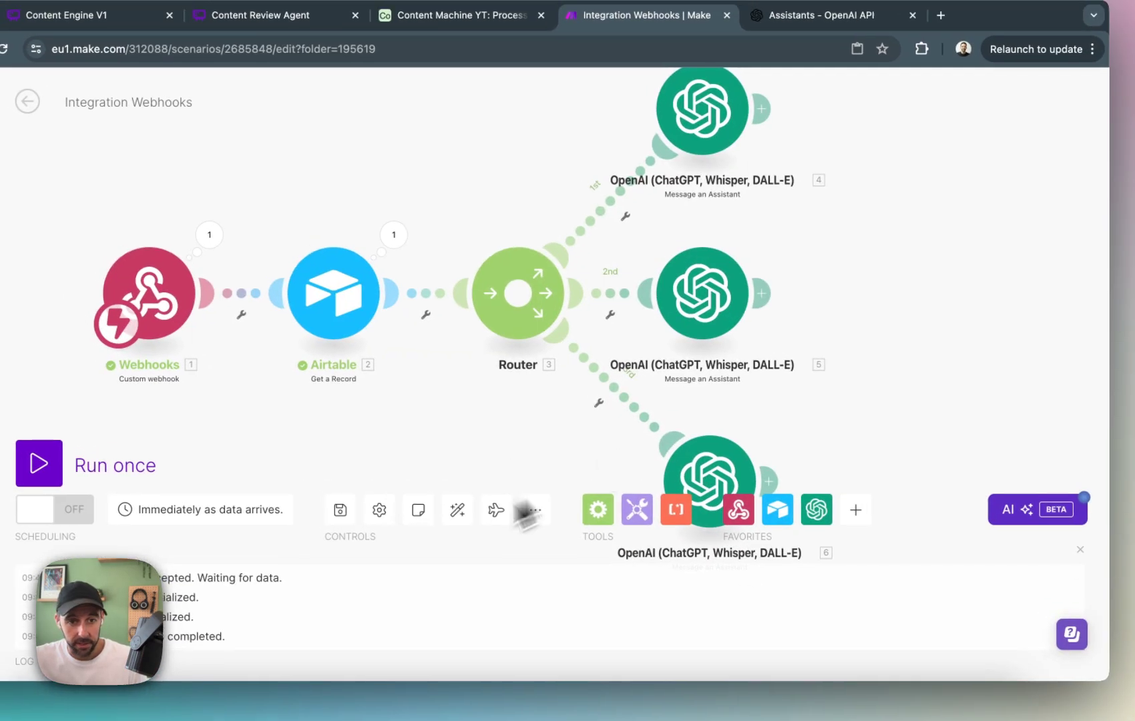
left_click(458, 510)
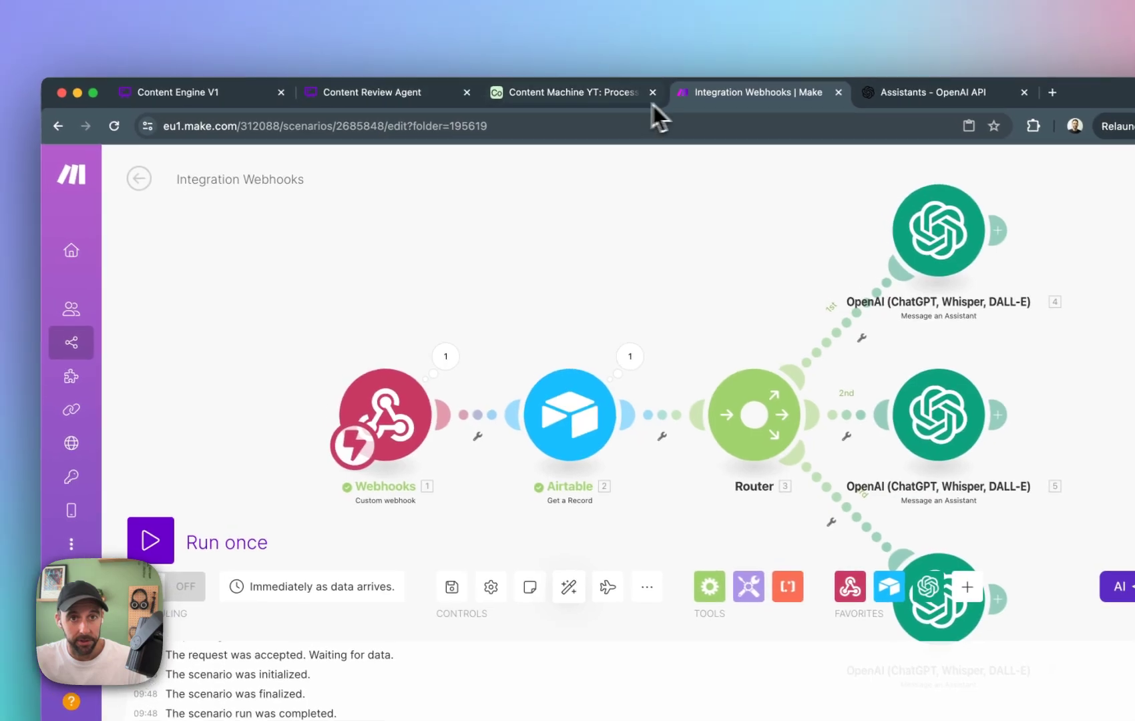
Compare the Summary/Brief and Process fields of record 6 in Airtable's Inputs table with the Make scenario's routes.
left_click(601, 85)
left_click(58, 193)
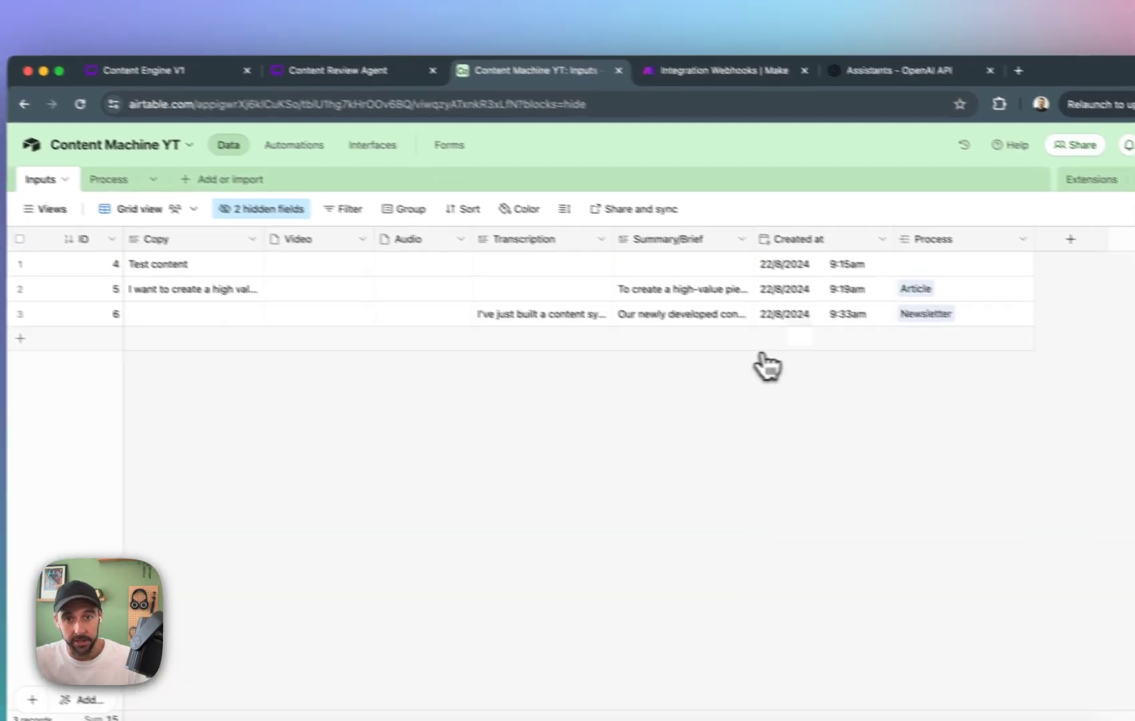
left_click(772, 341)
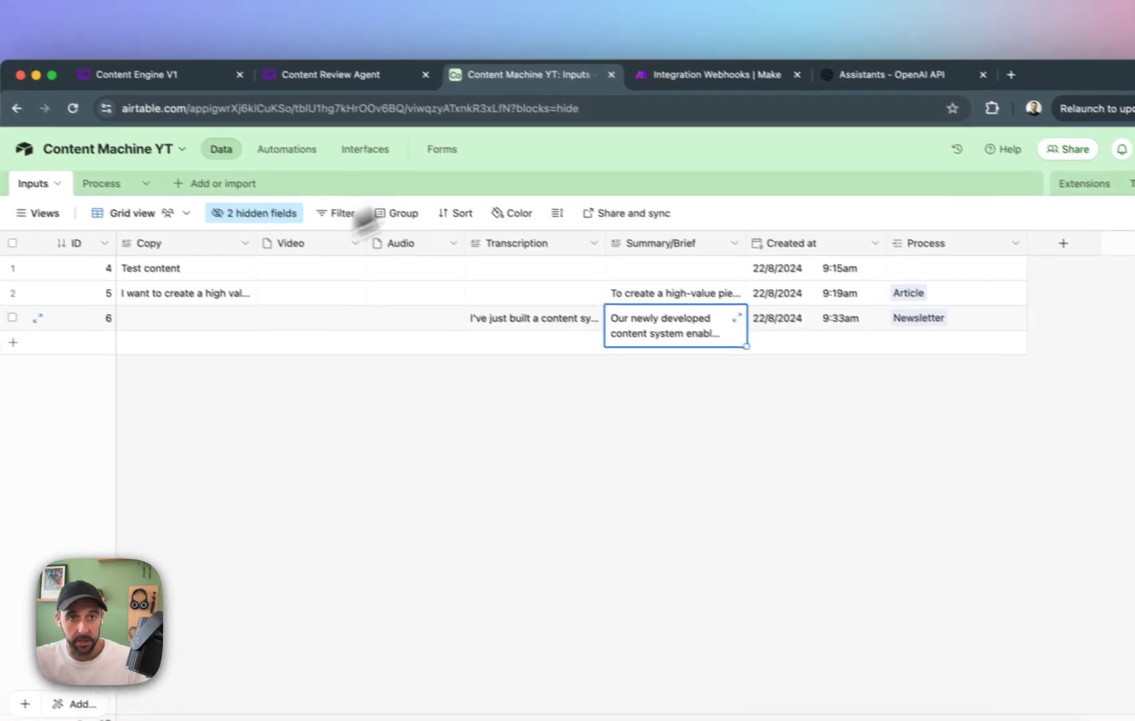
left_click(642, 67)
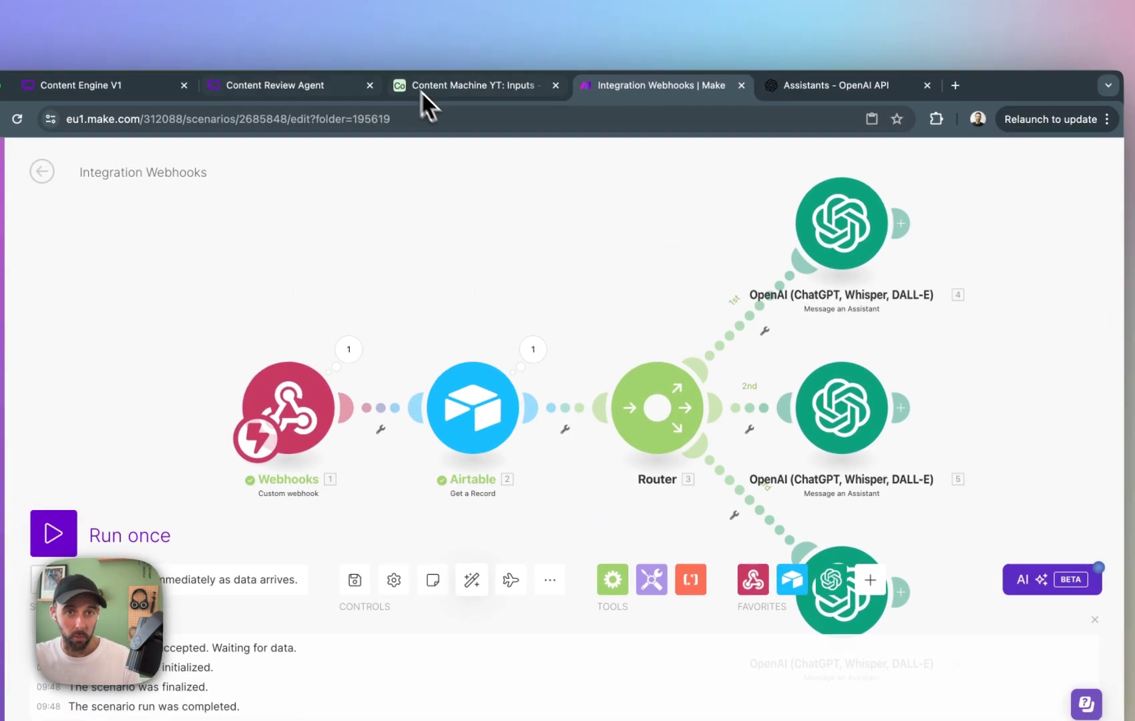
left_click(360, 25)
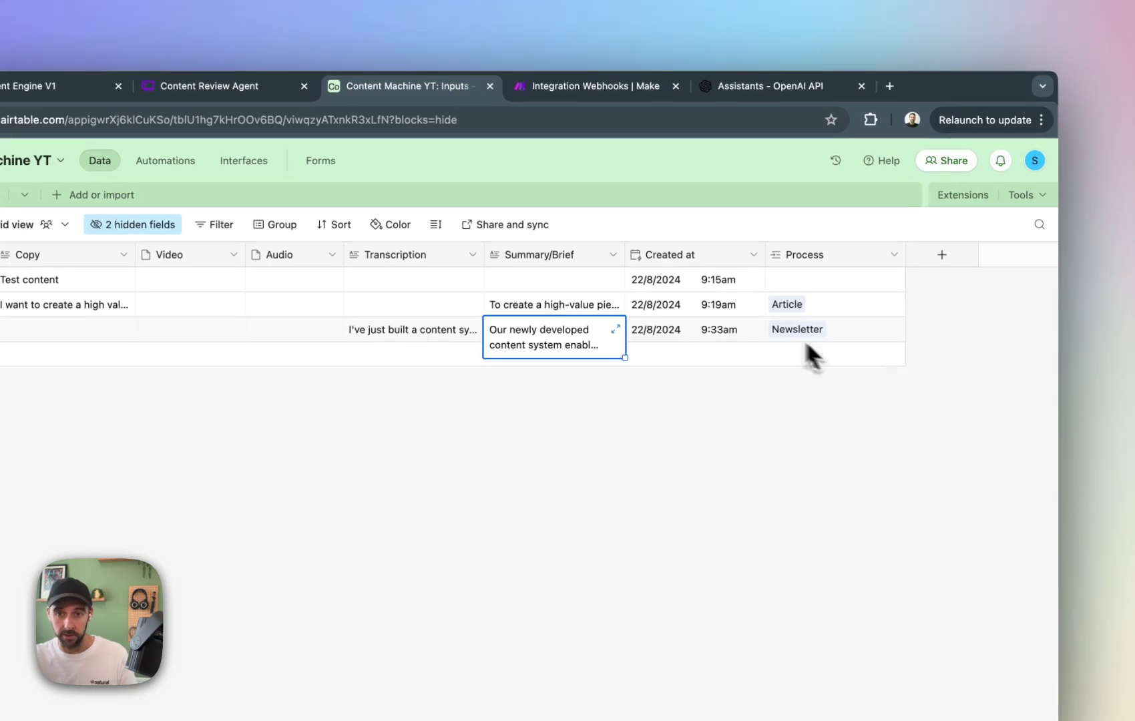
left_click(824, 333)
Return to Make and set up a filter on the router's first route with Airtable's Process ID (from Process)[] as the condition field.
left_click(637, 97)
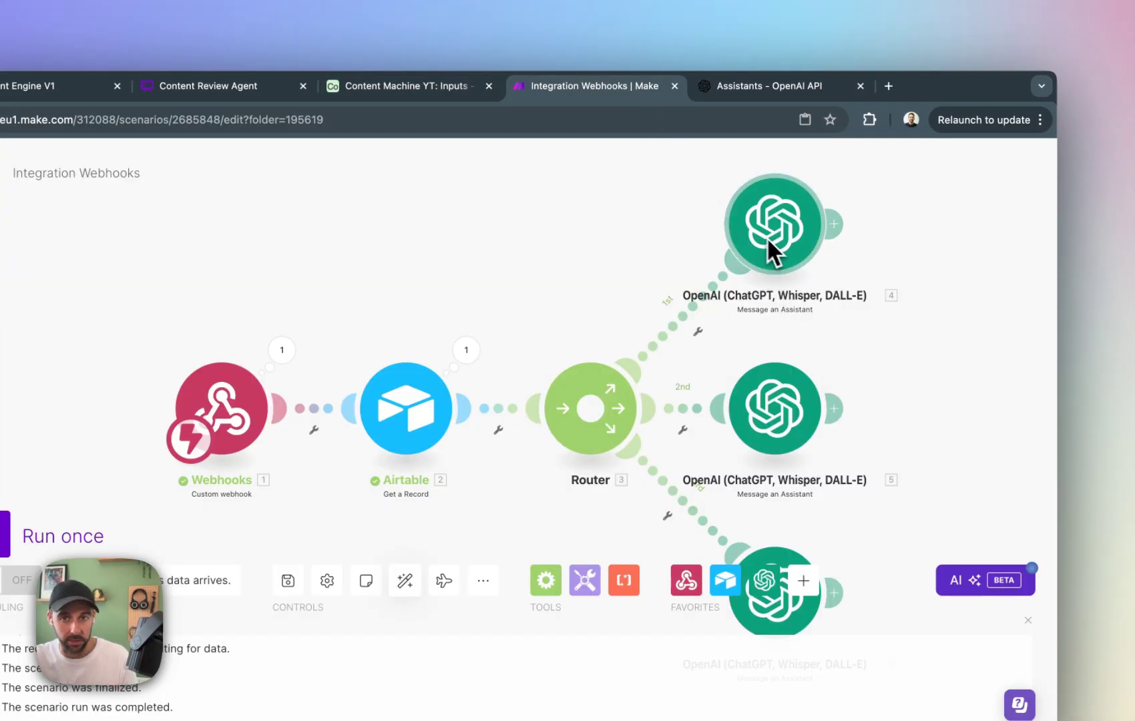
right_click(790, 253)
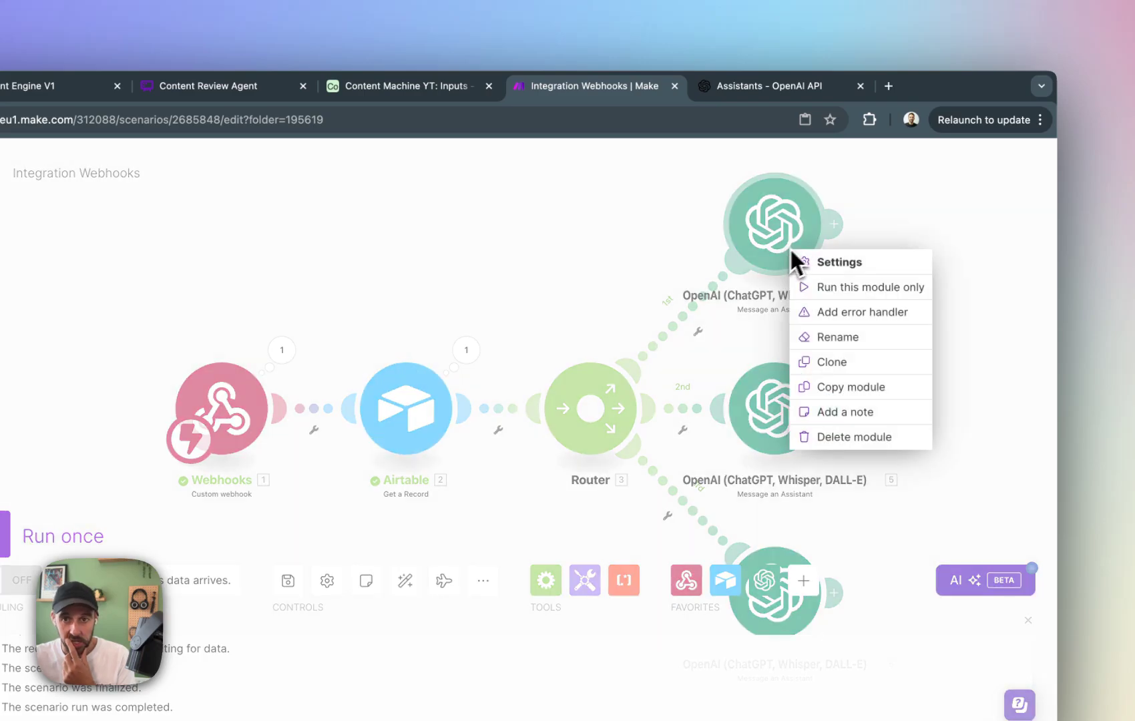
left_click(631, 304)
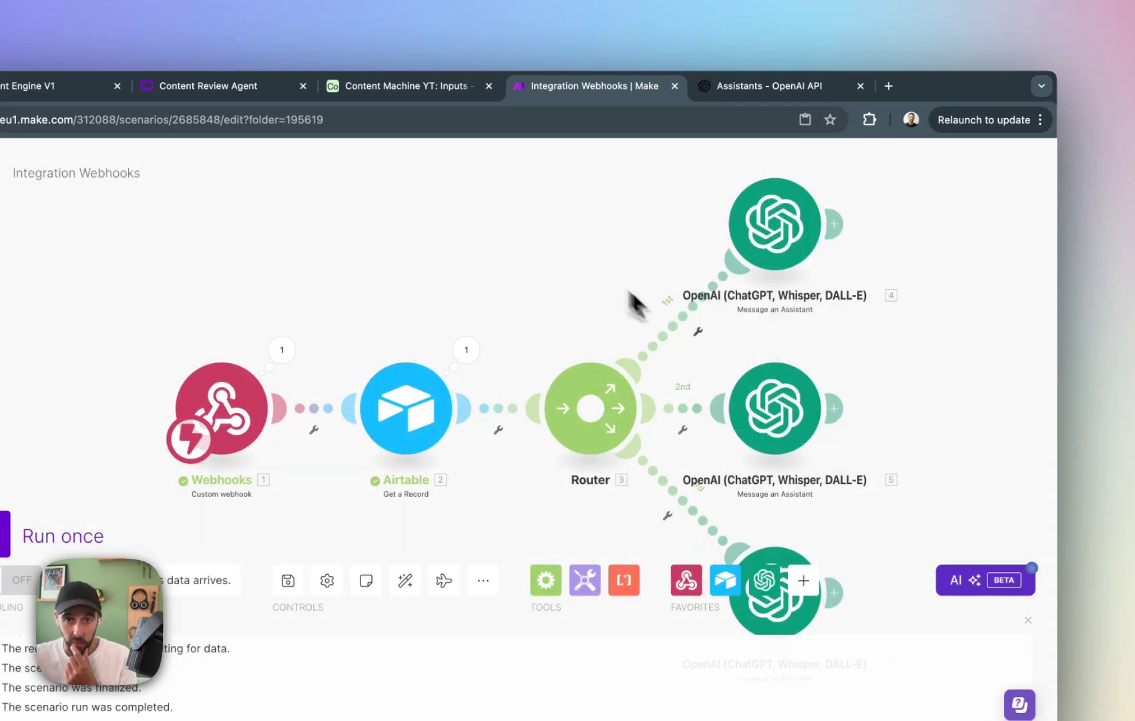
left_click(700, 334)
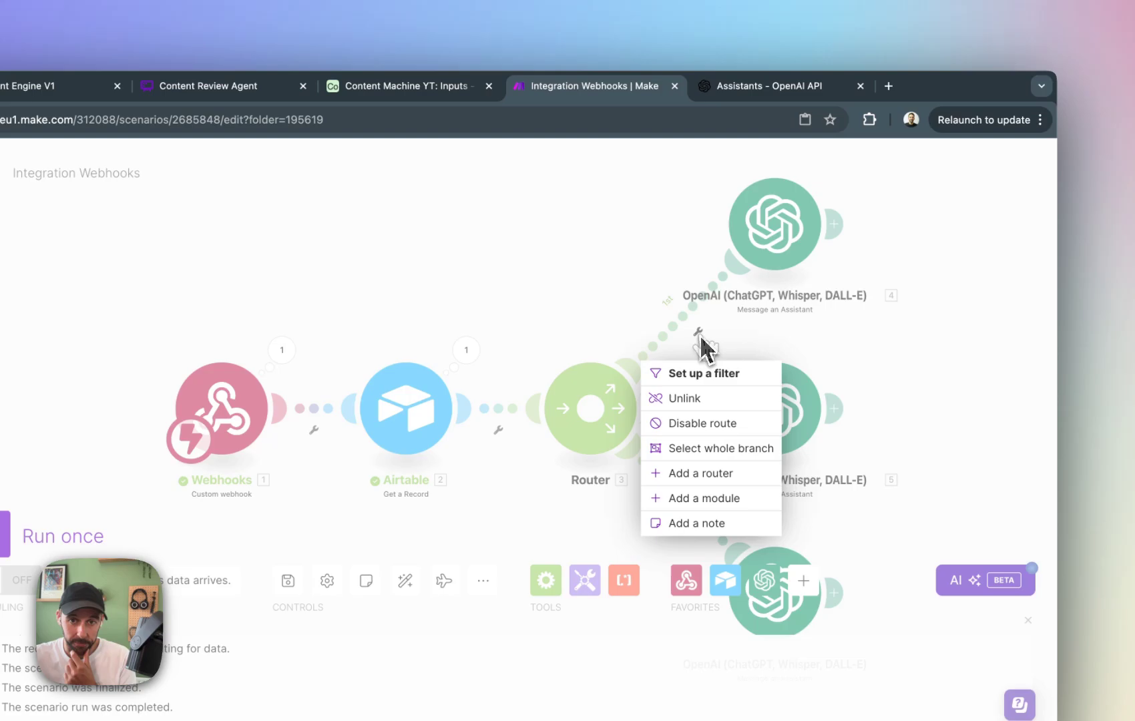
left_click(713, 374)
left_click(852, 385)
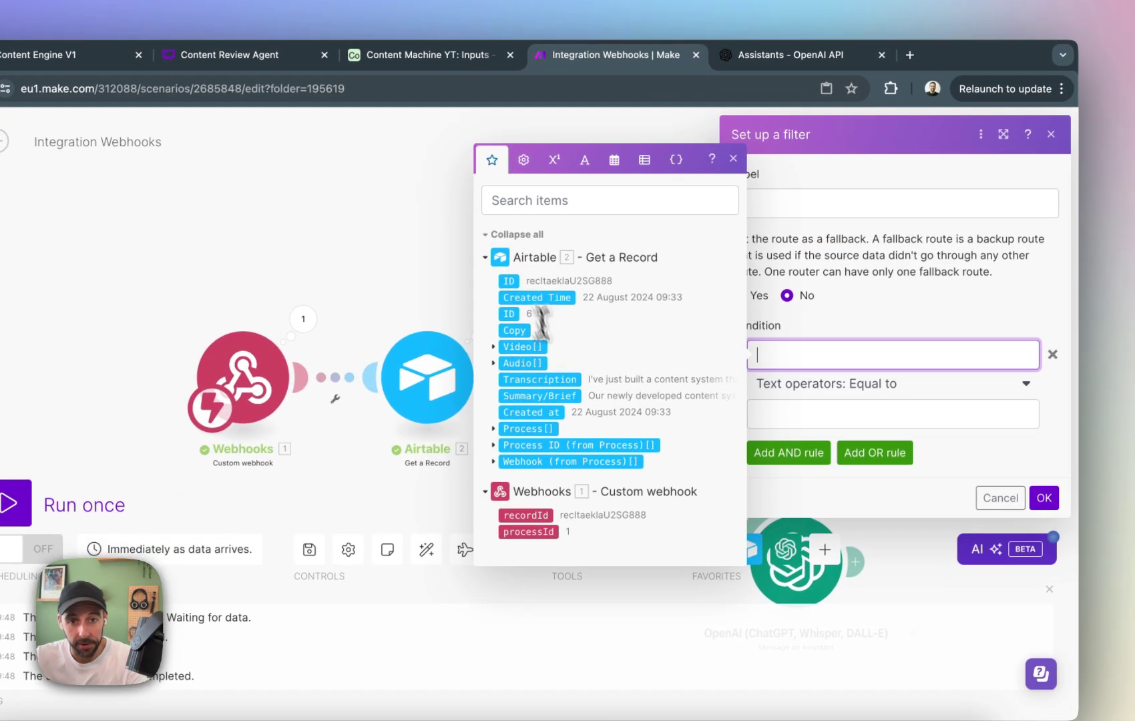
left_click(501, 425)
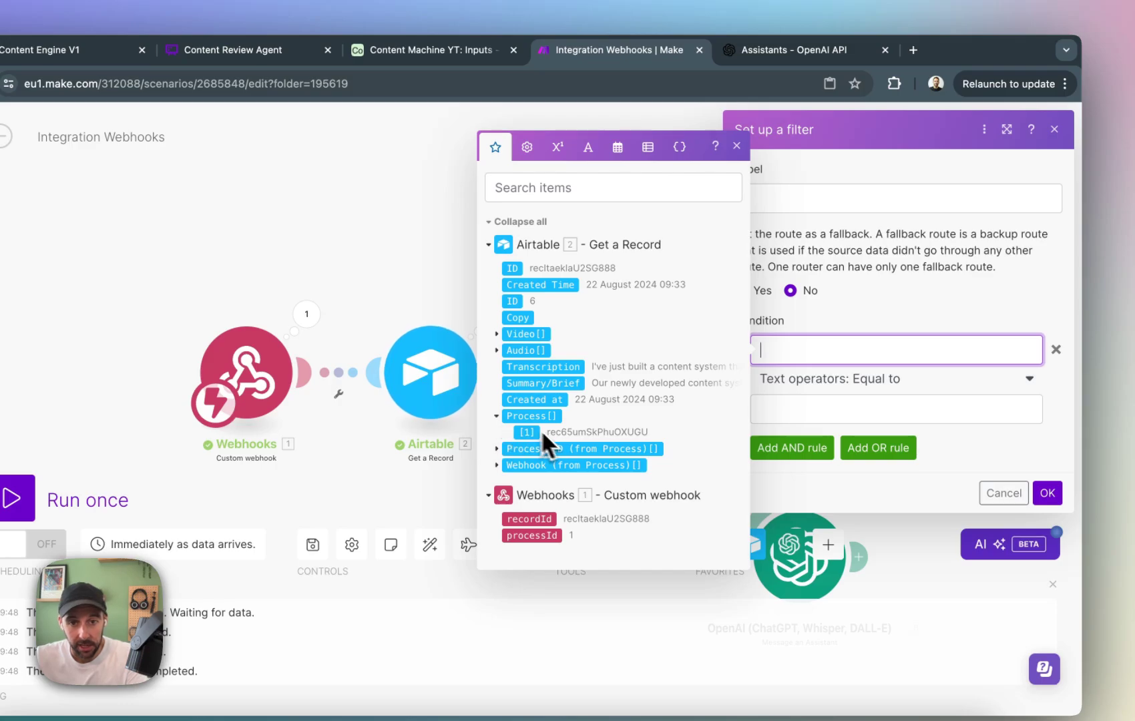
left_click(497, 450)
left_click(533, 442)
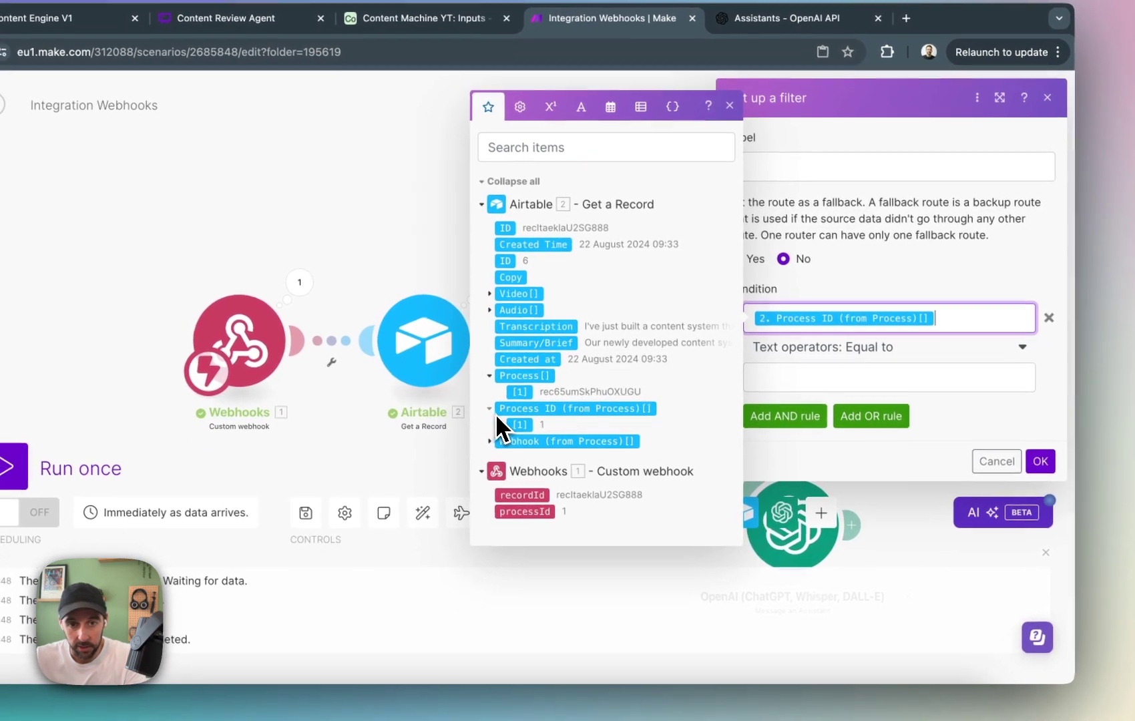
Make the first route's filter condition equal to 1 and save the filter.
left_click(497, 440)
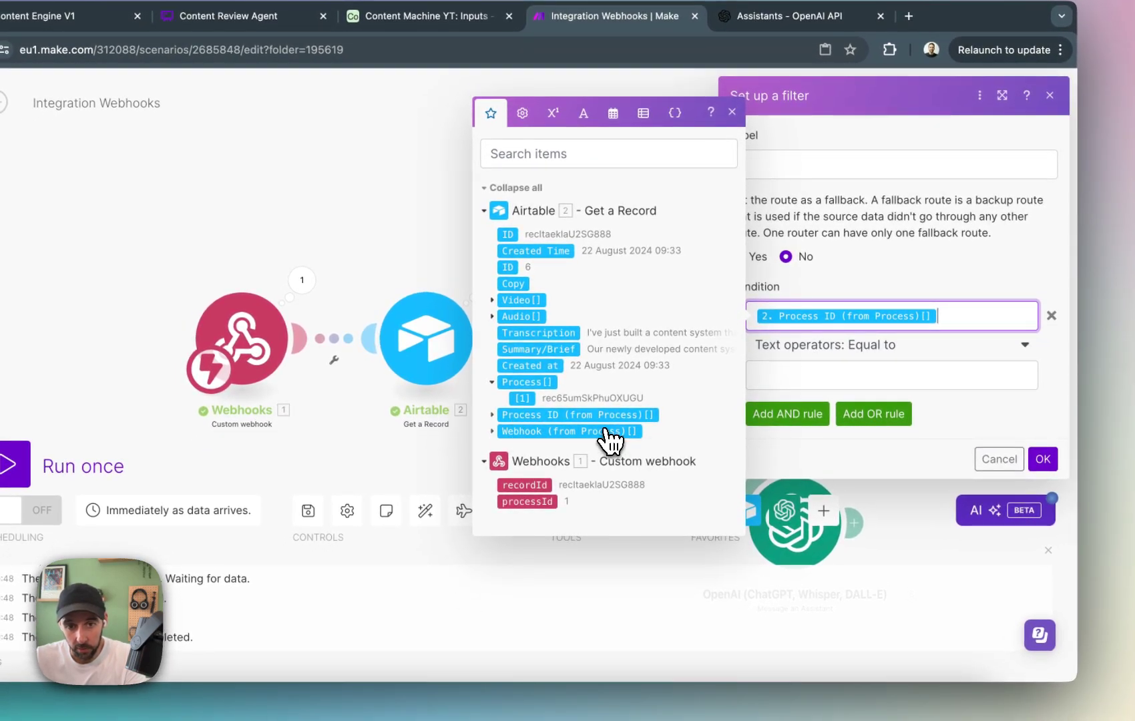
left_click(945, 373)
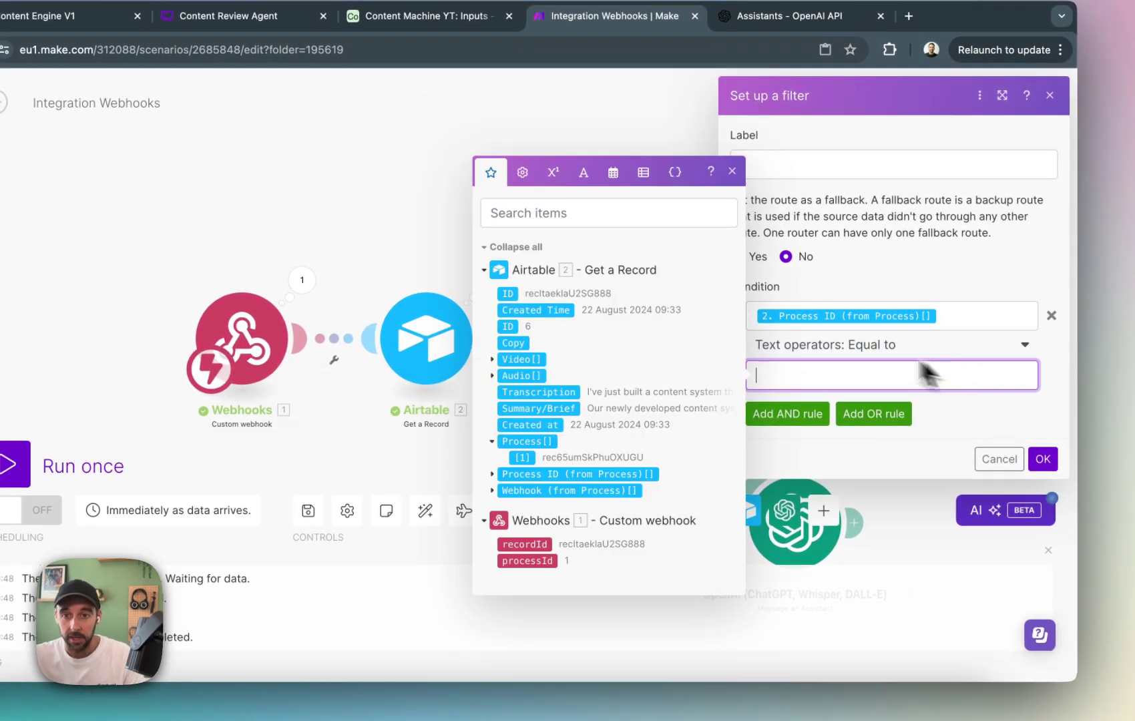
type("1")
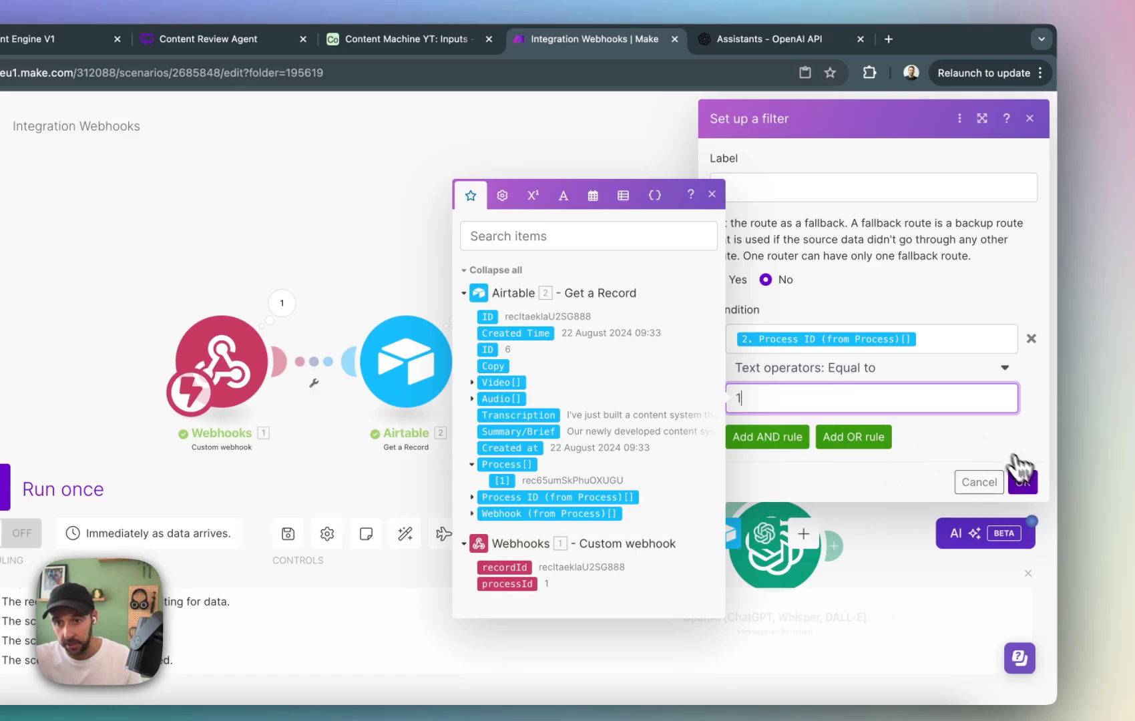
left_click(1022, 478)
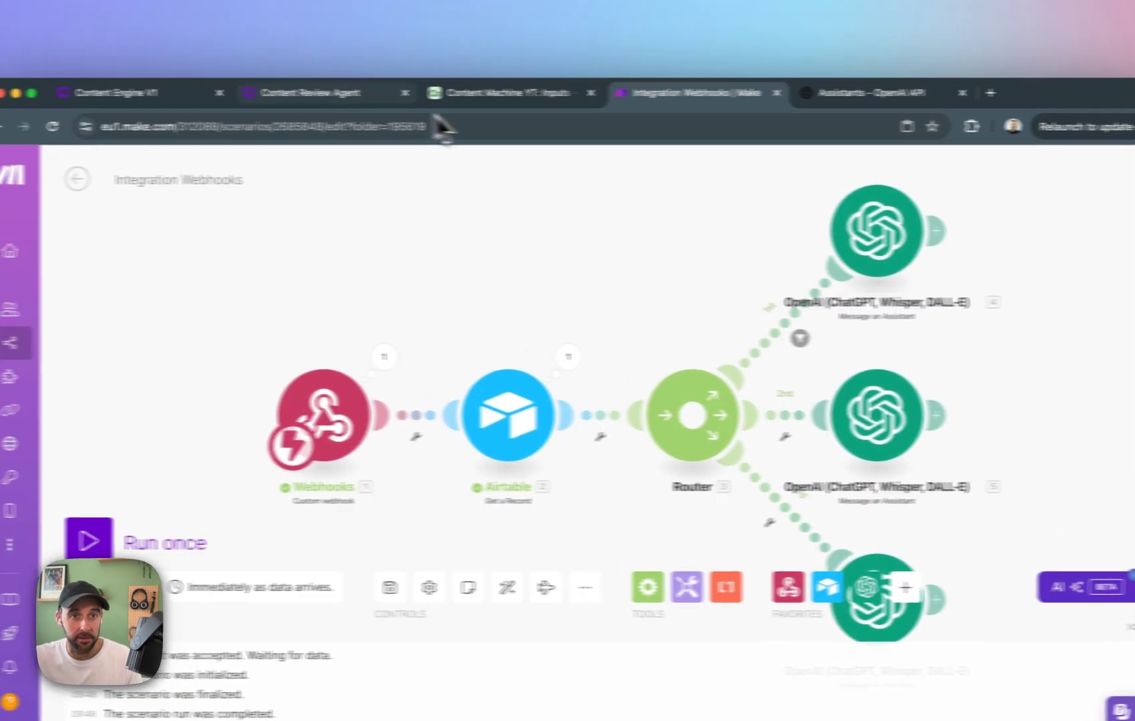
Switch to Airtable and check the process IDs in the Process table.
left_click(507, 93)
left_click(73, 203)
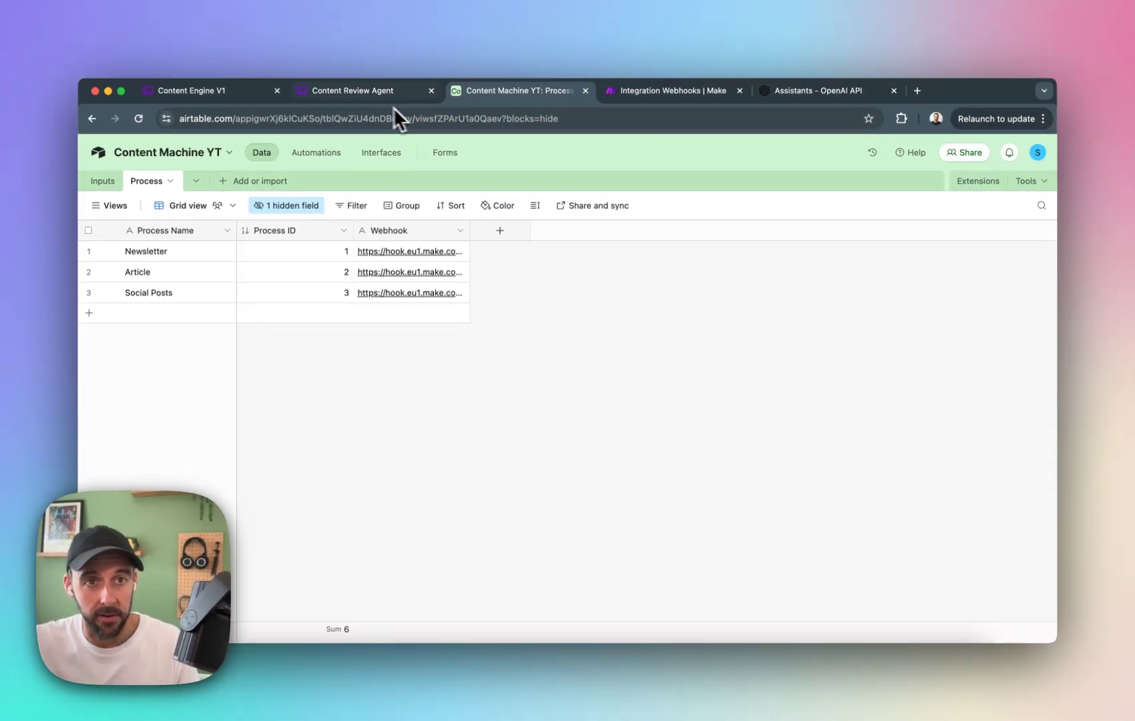
Return to Make and filter the router's second route to Airtable's Process ID (from Process)[] equal to 2.
left_click(671, 90)
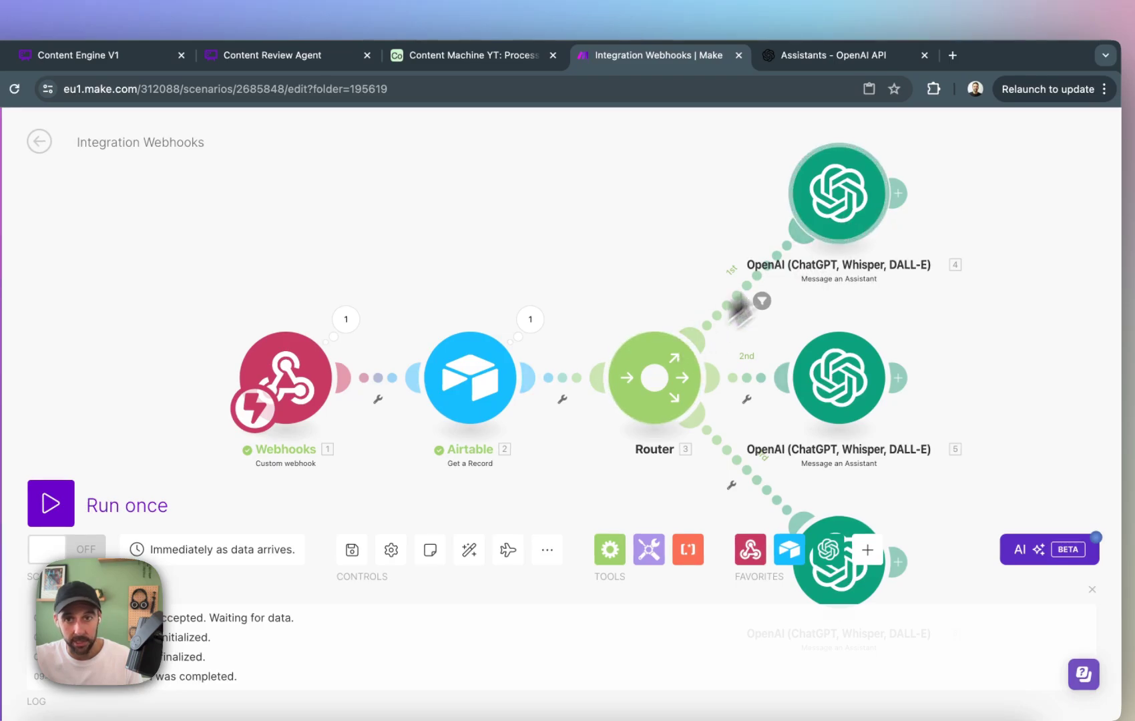
left_click(747, 399)
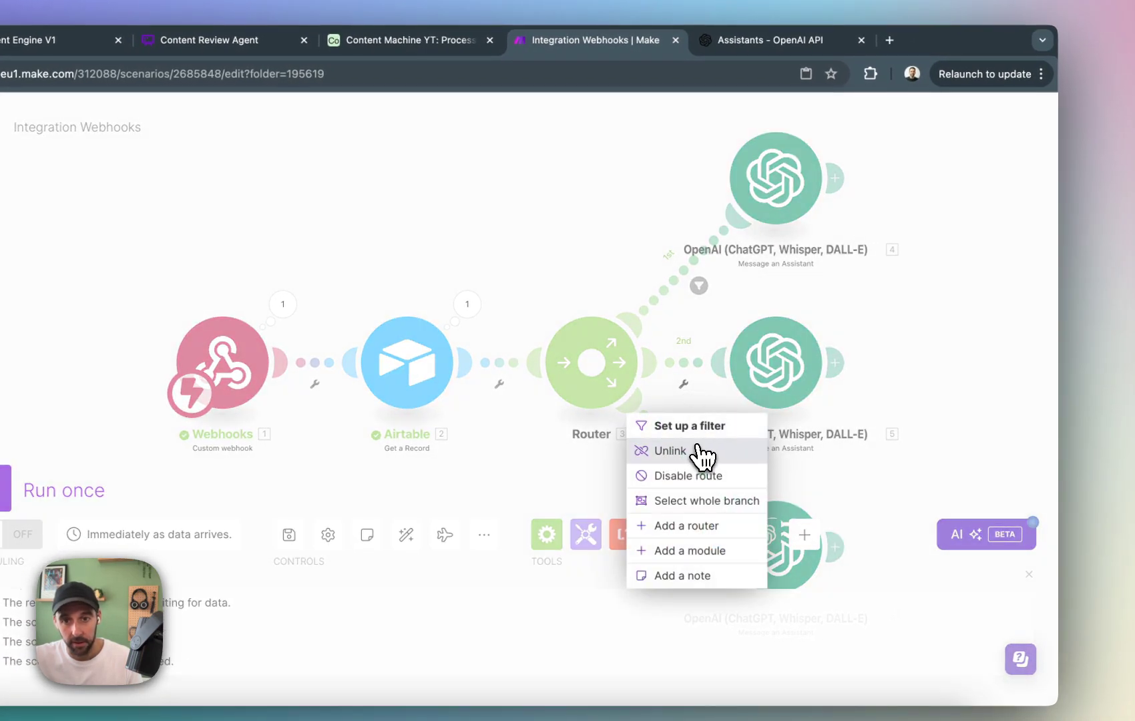
left_click(702, 427)
left_click(814, 400)
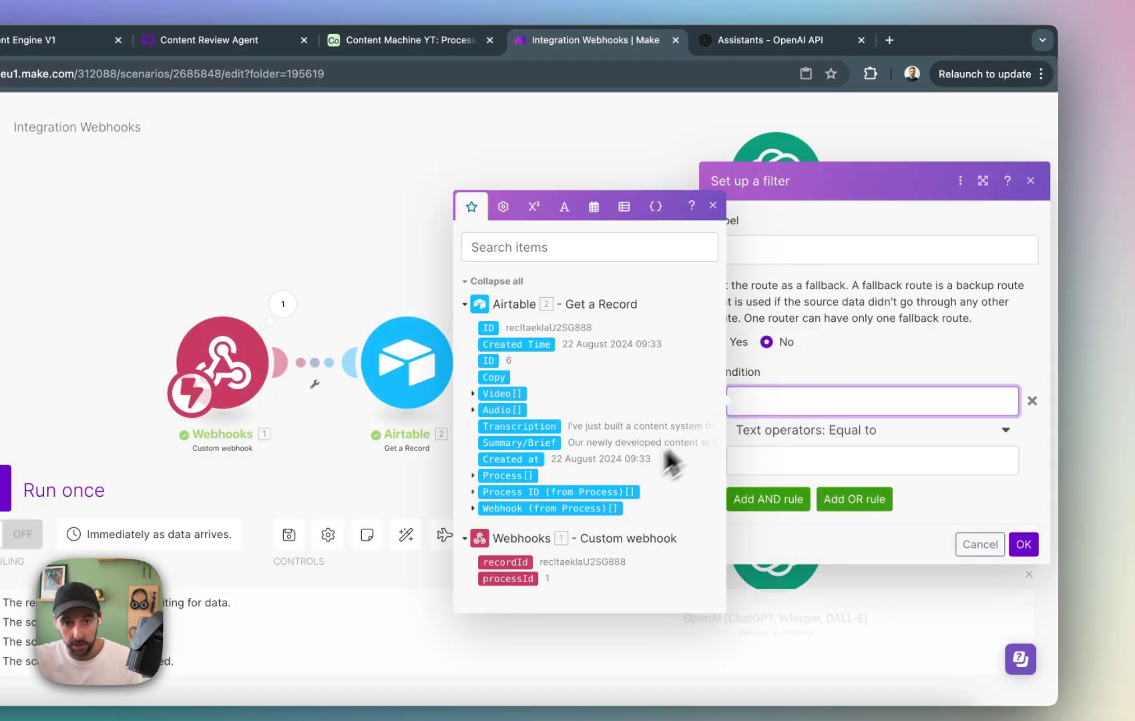
left_click(525, 492)
left_click(798, 461)
type("2")
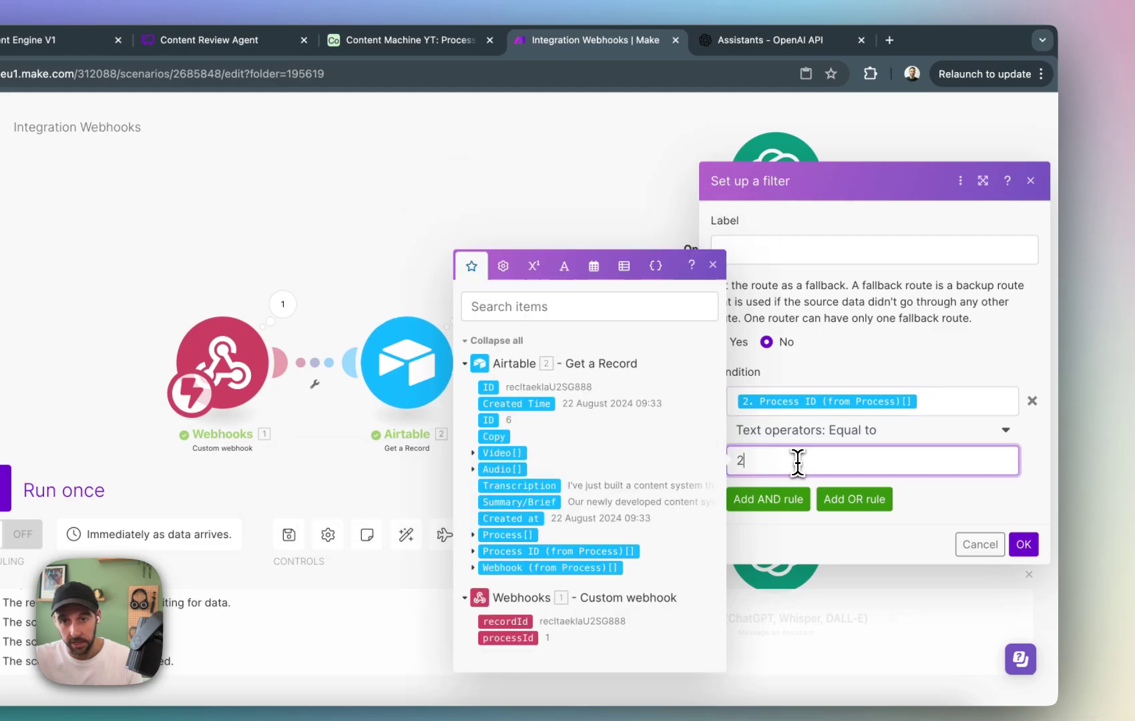
left_click(1023, 544)
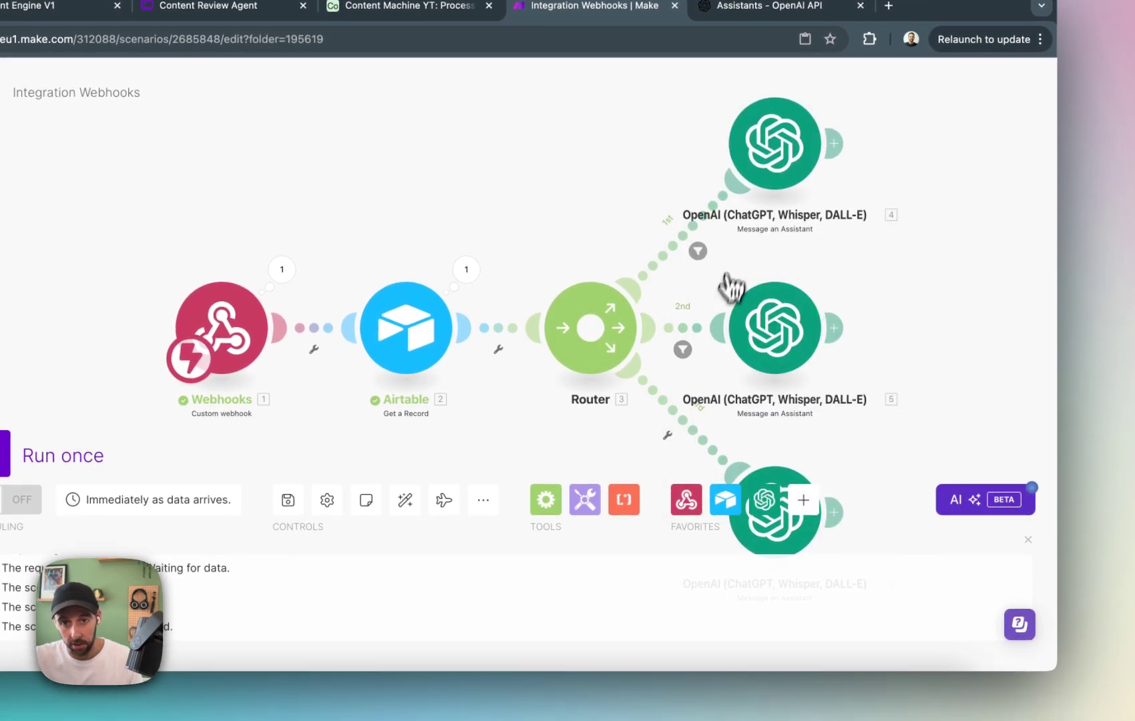
Filter the router's third route to Airtable's Process ID (from Process)[] equal to 3.
left_click(673, 435)
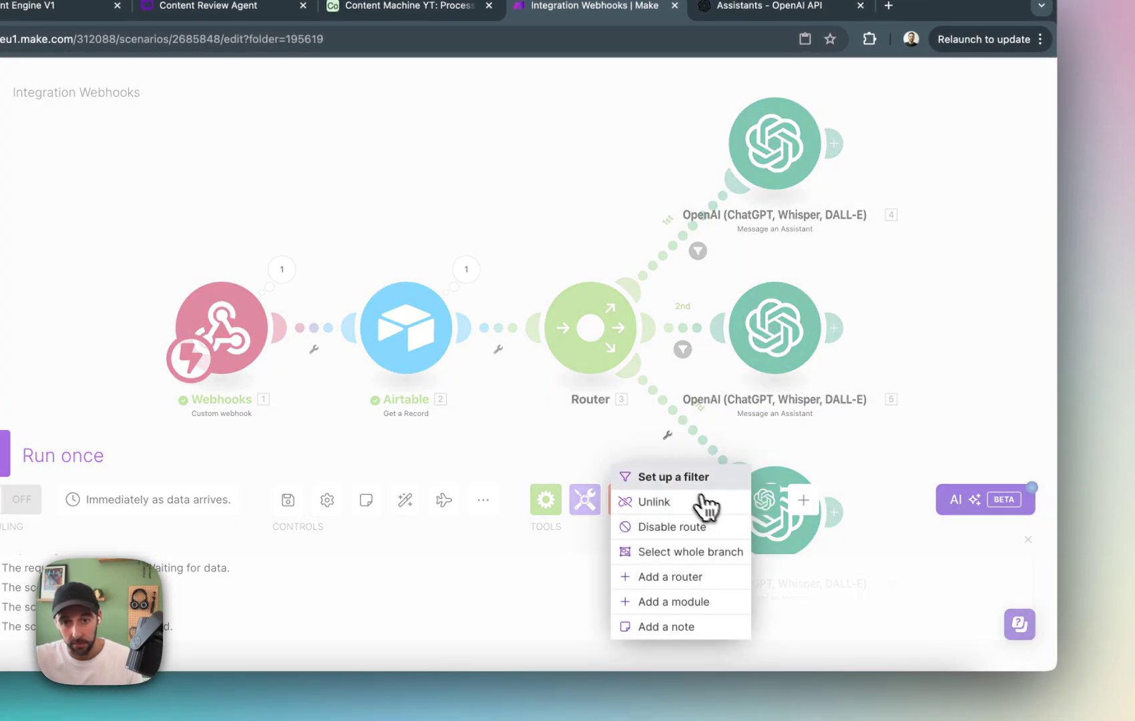
left_click(703, 476)
left_click(854, 460)
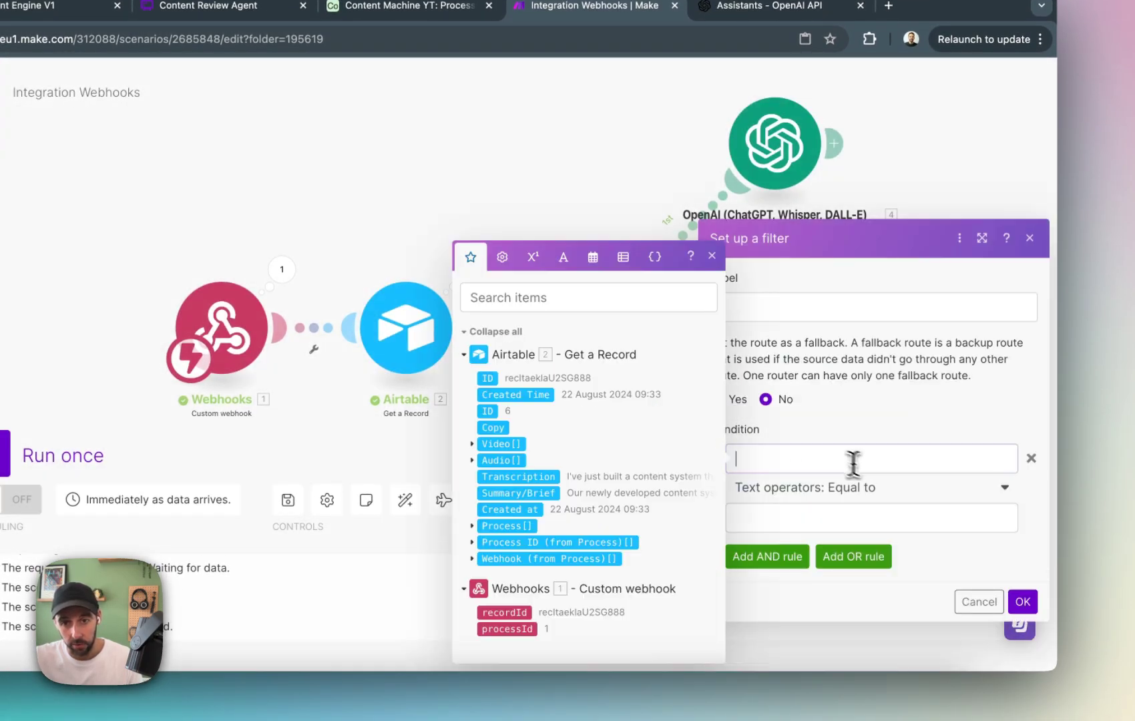
left_click(585, 549)
left_click(823, 519)
type("3")
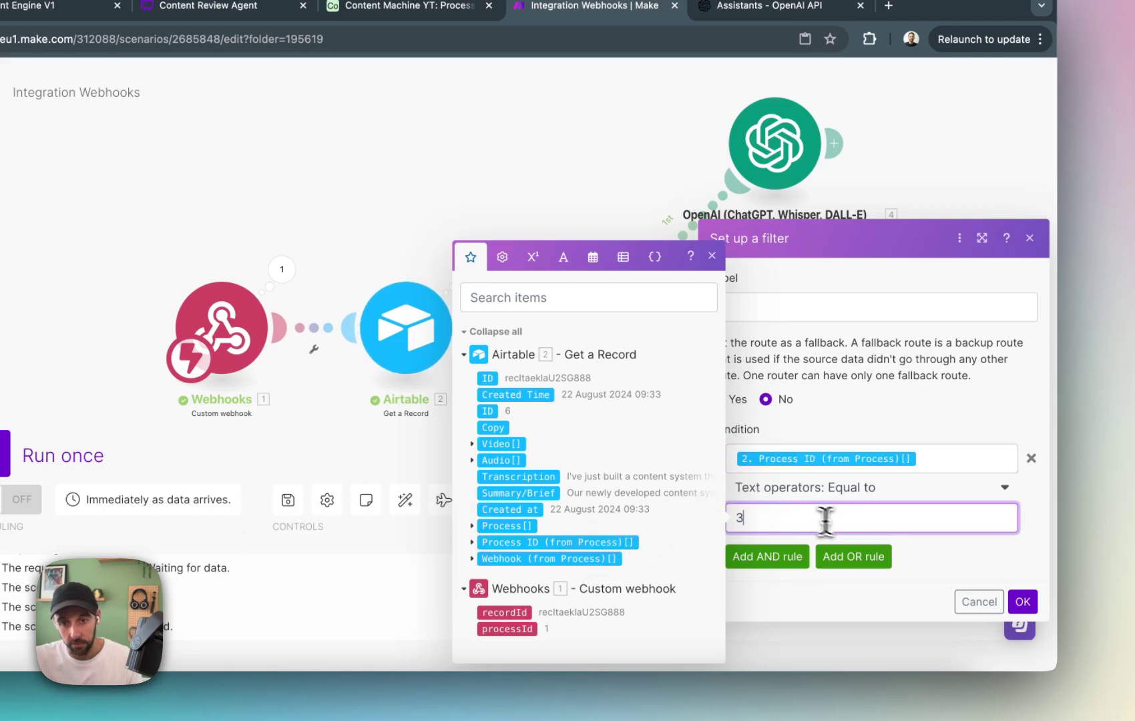
left_click(1035, 607)
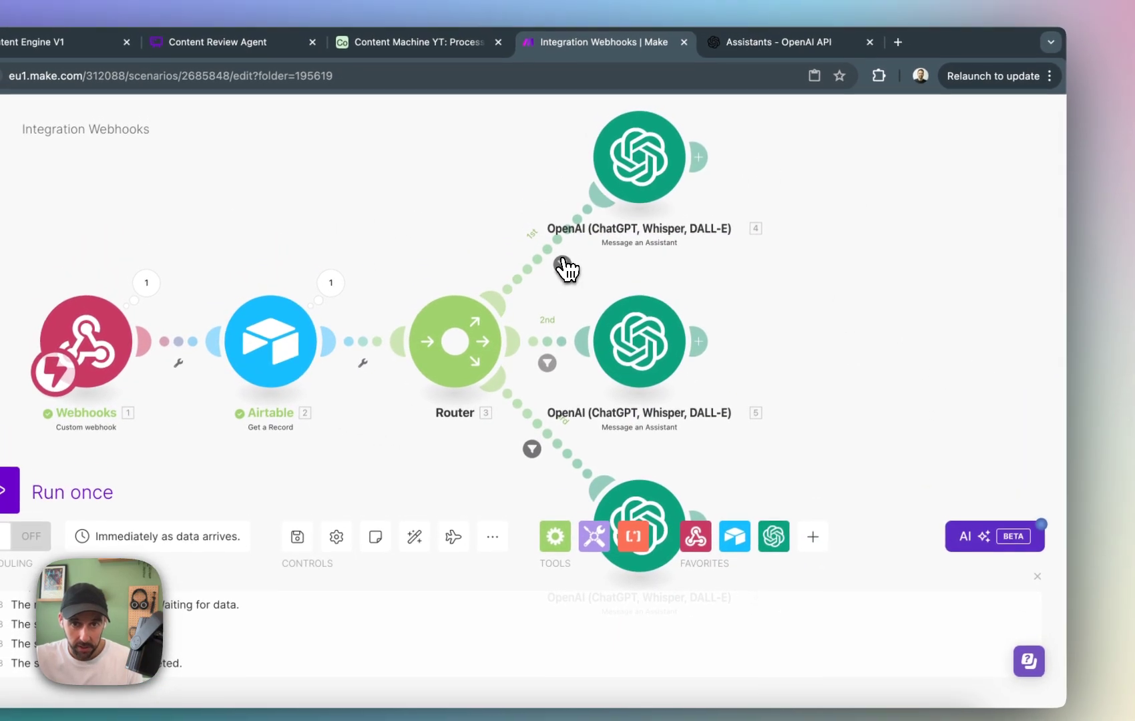
Label the first route's filter Newsletter and the second route's filter Blog/Article.
left_click(555, 238)
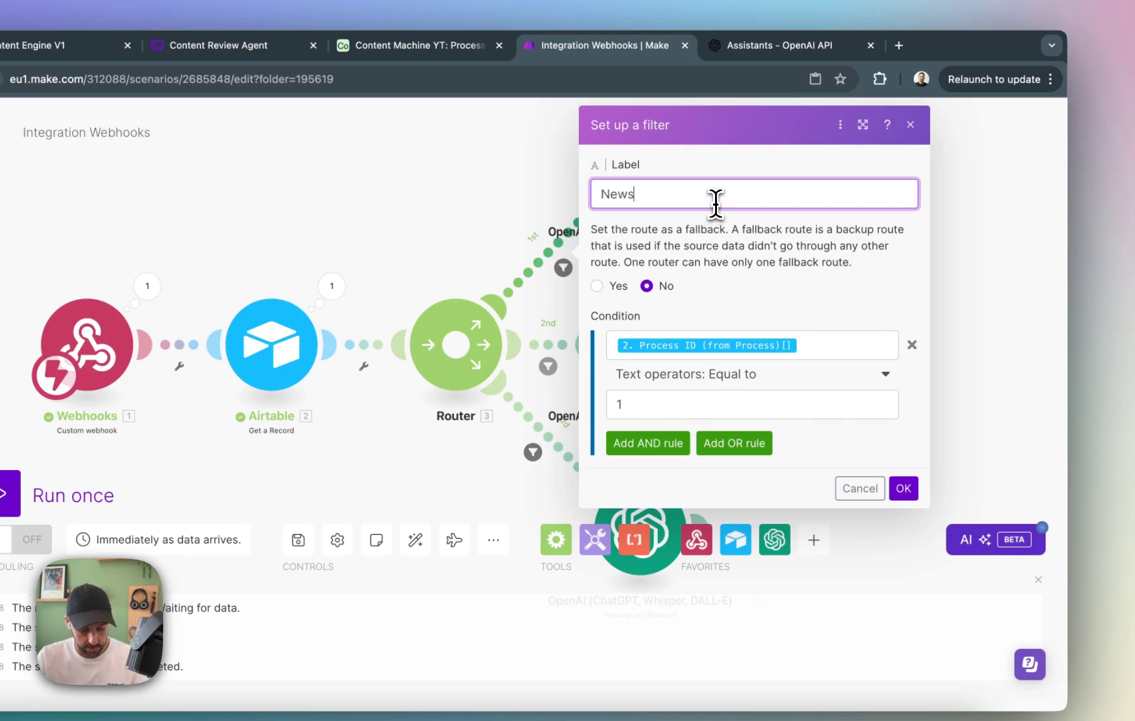
left_click(907, 488)
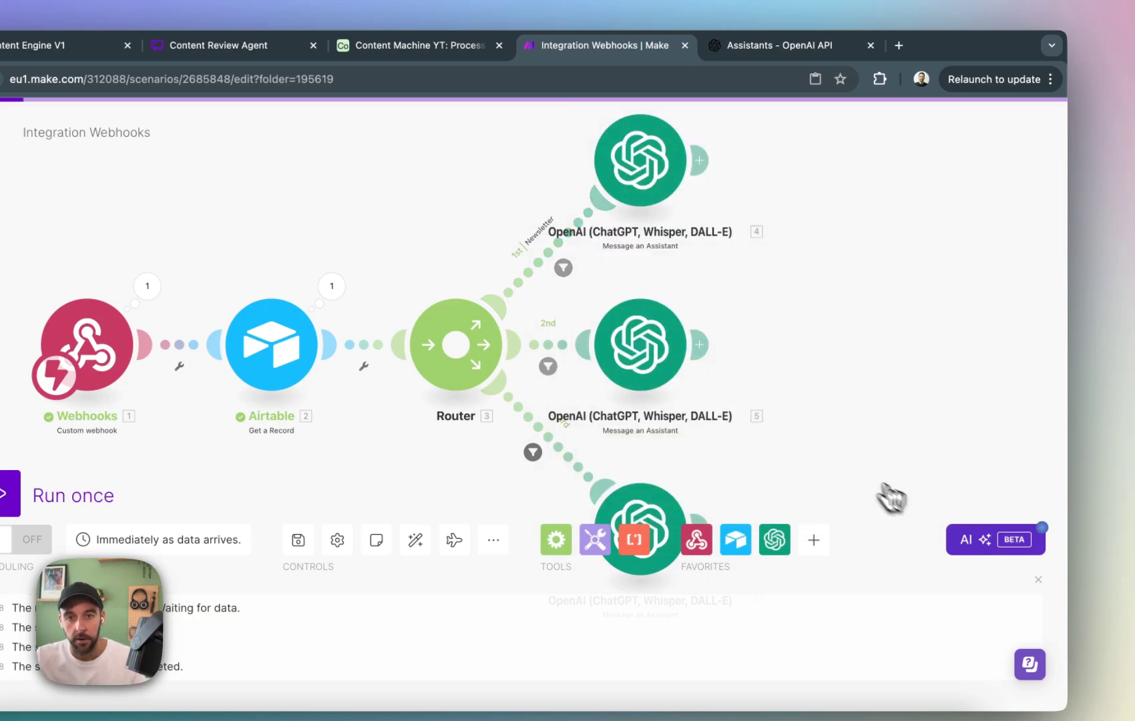
left_click(549, 366)
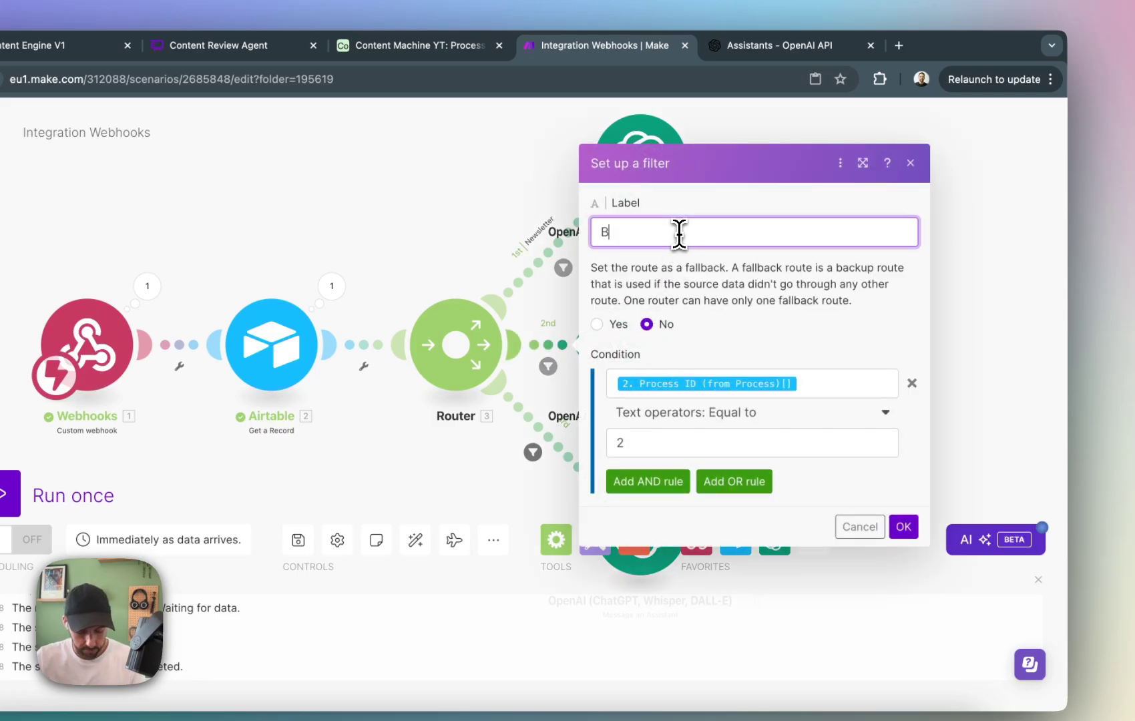
type("Blog/Article")
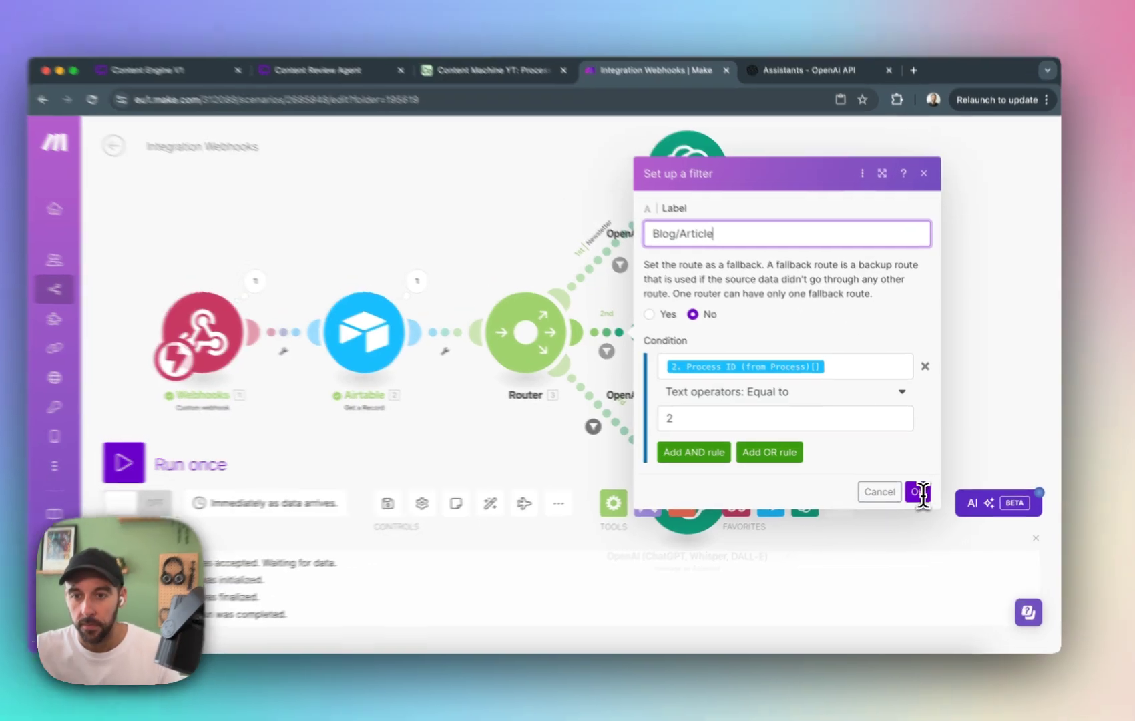
left_click(920, 489)
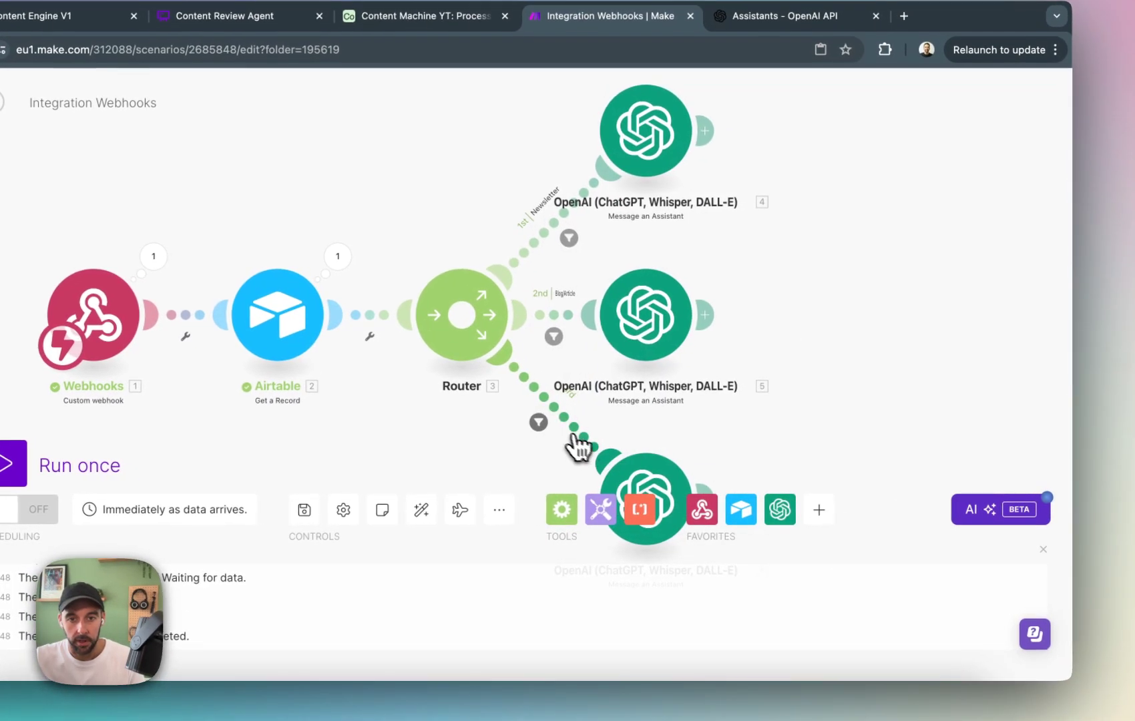
Label the third route's filter Social Posts and save it.
left_click(614, 428)
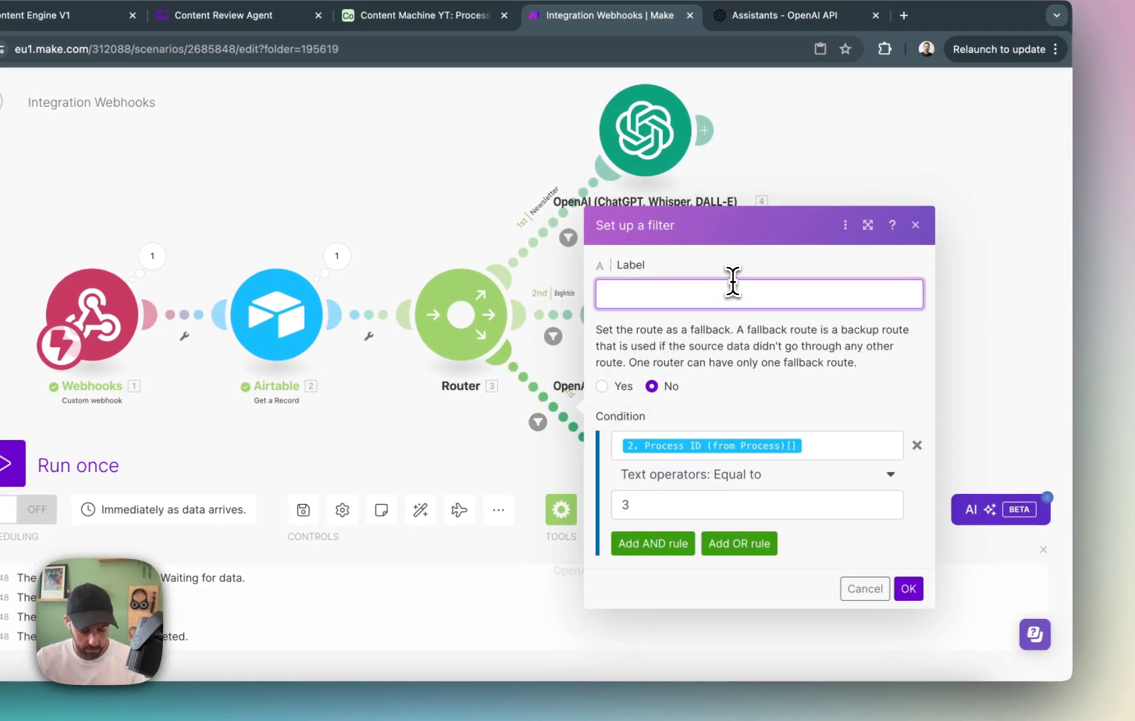
type("Social Posts")
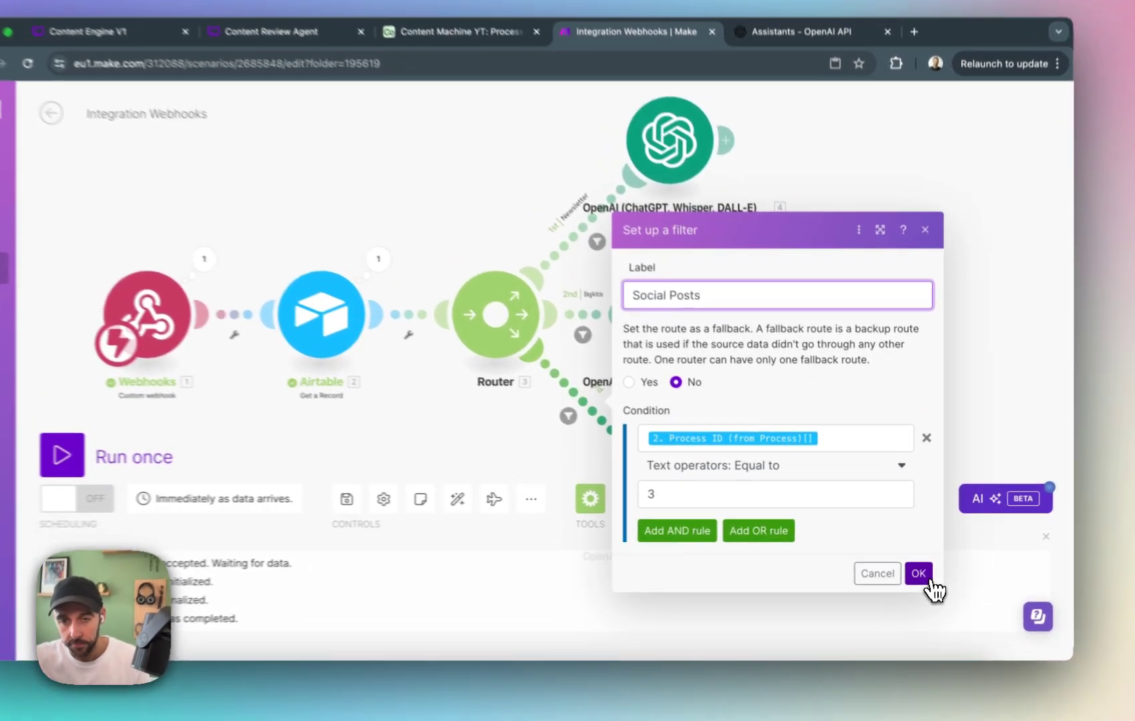
left_click(921, 567)
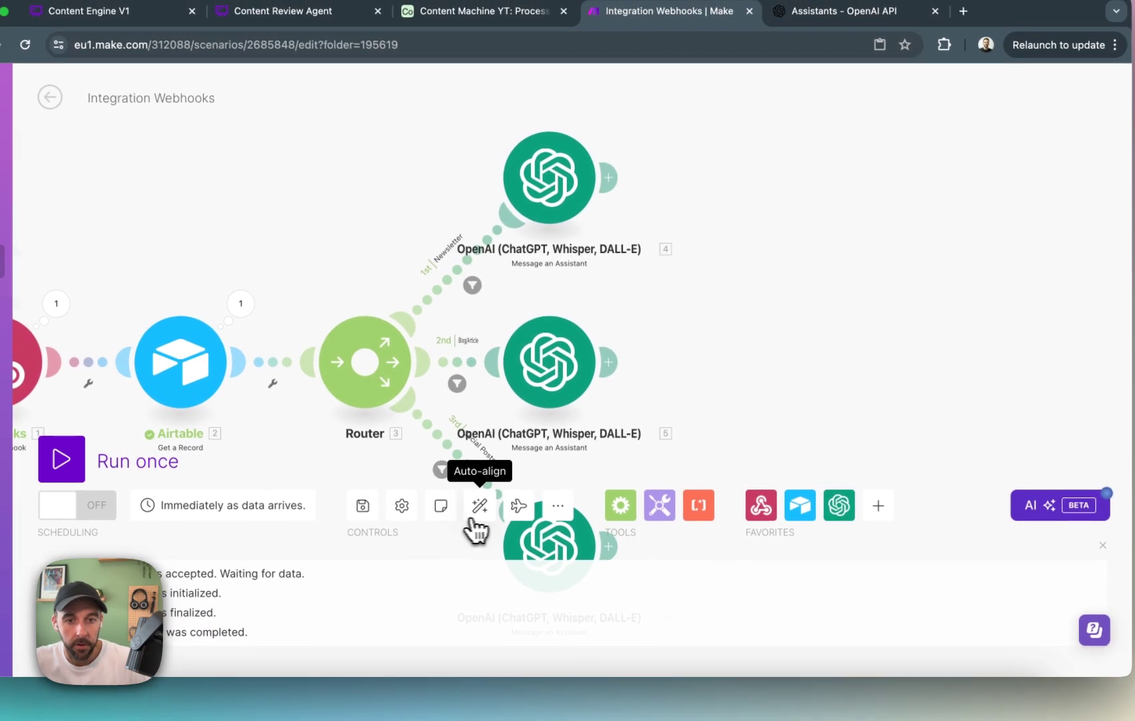
Auto-align the scenario and move the Blog/Article route's OpenAI module farther away from the router.
left_click(470, 519)
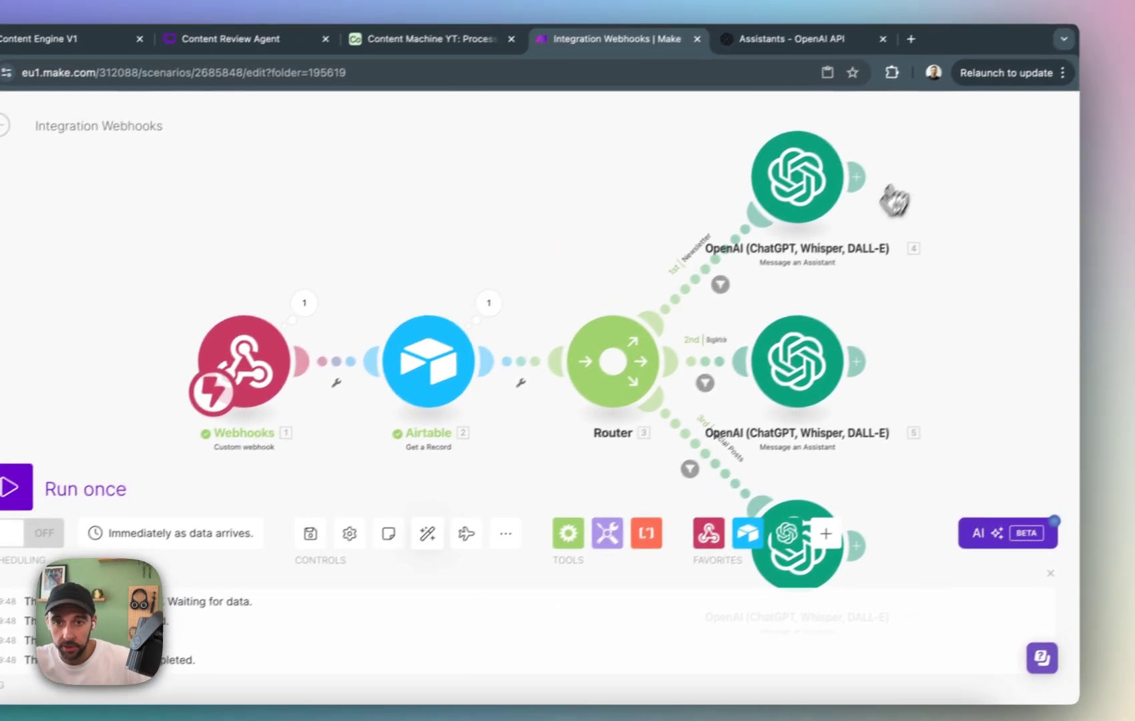
left_click_drag(753, 399, 890, 394)
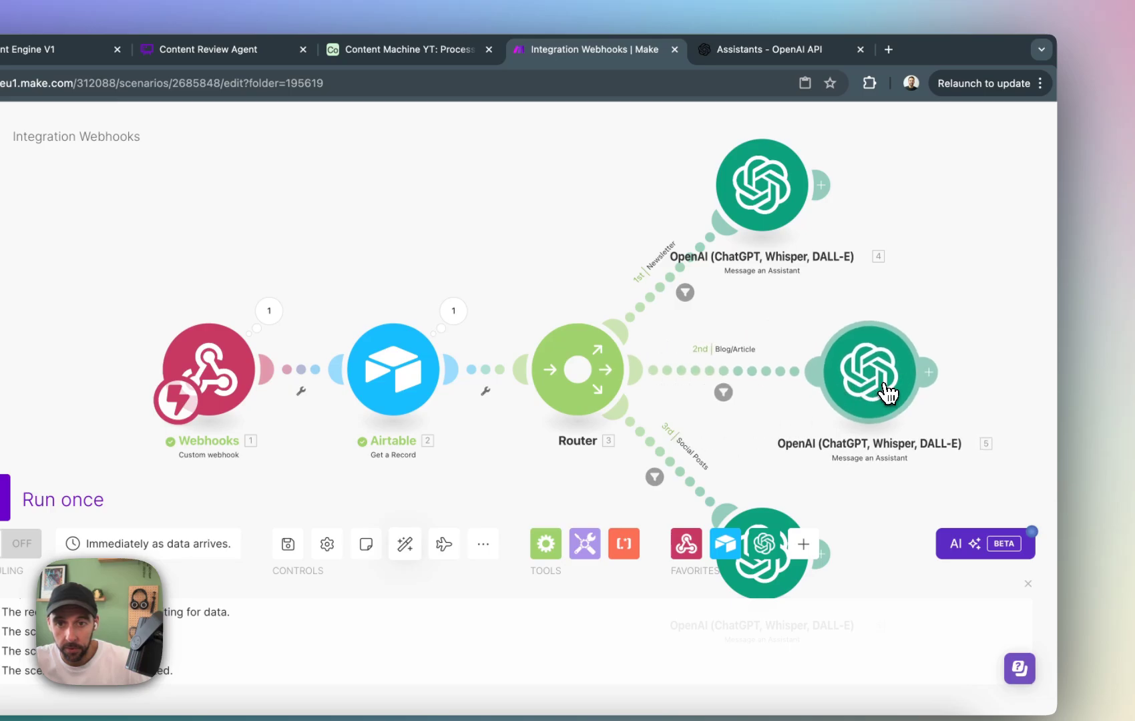
left_click_drag(993, 266, 902, 236)
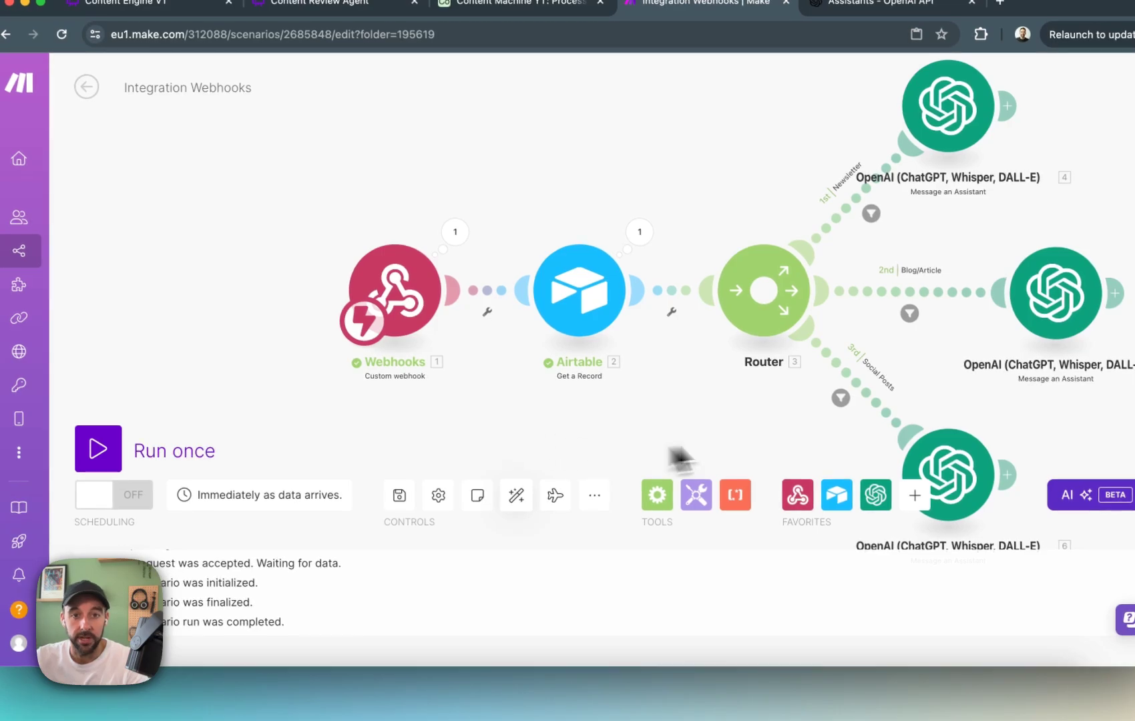
left_click_drag(438, 401, 506, 448)
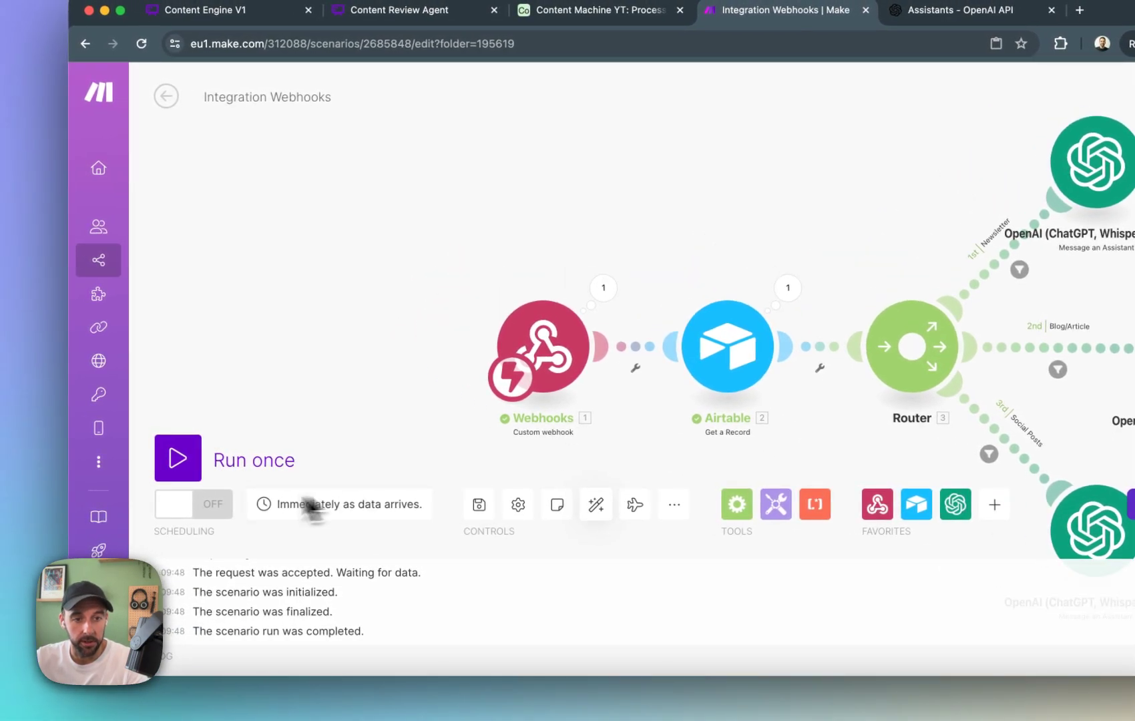
Run the Make scenario once and test Automation 1 in Airtable with record 6.
left_click(178, 461)
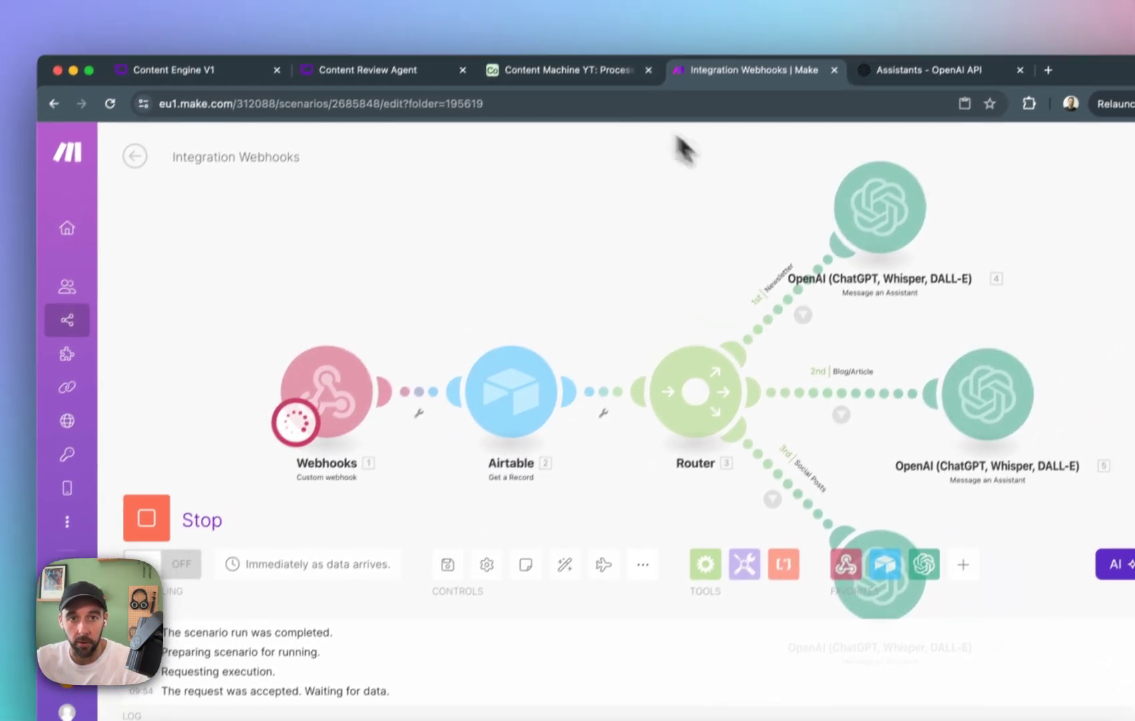
left_click(586, 11)
left_click(312, 165)
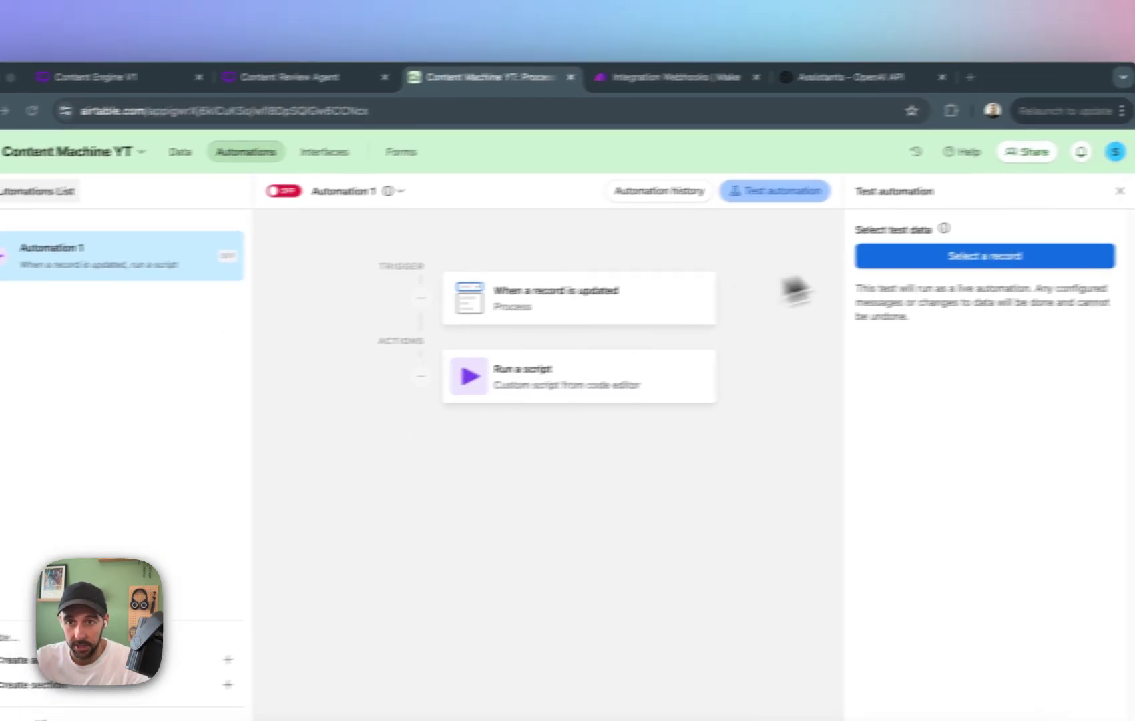
left_click(942, 267)
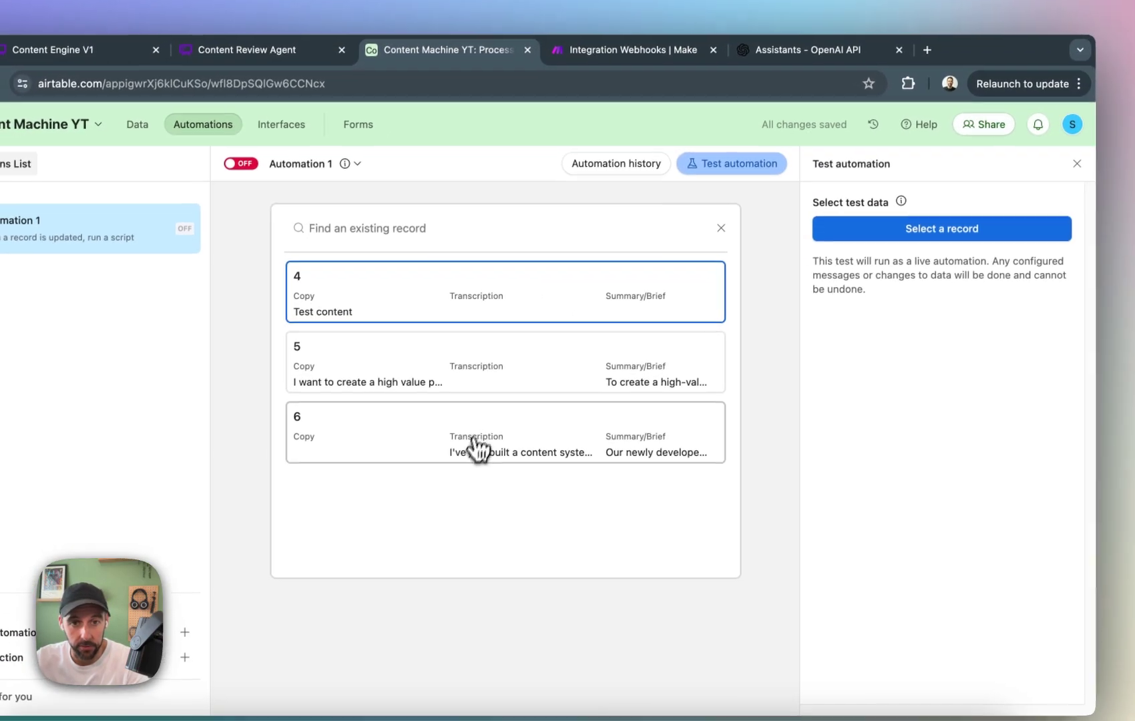
left_click(454, 482)
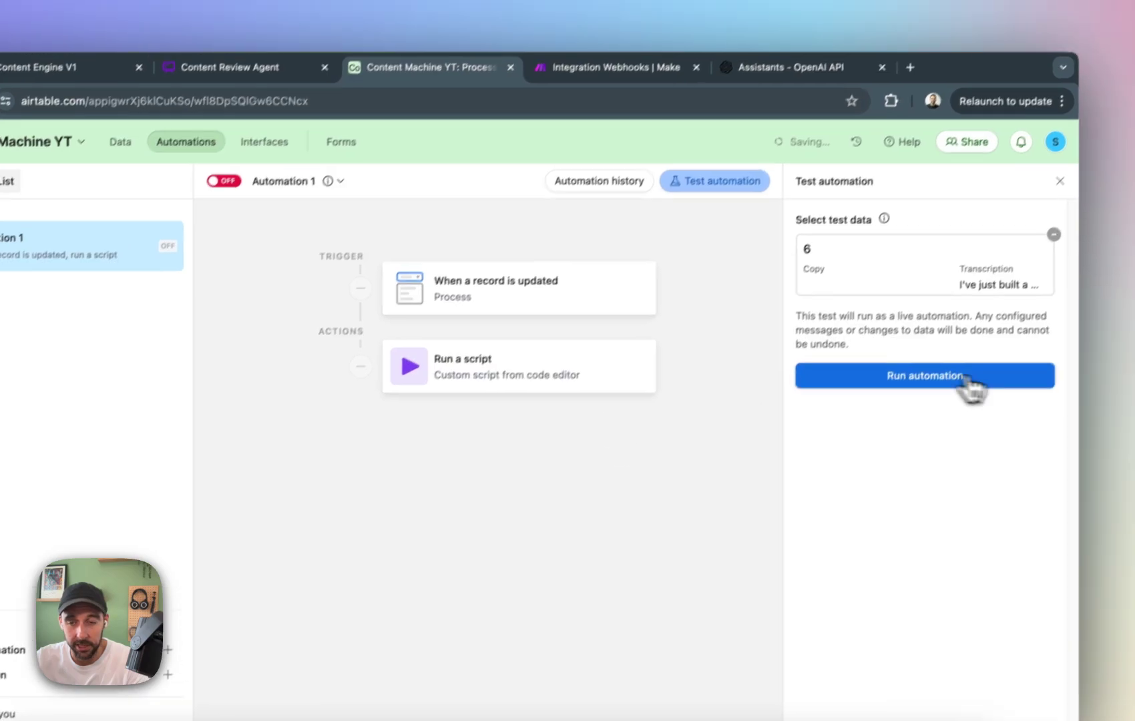
left_click(945, 396)
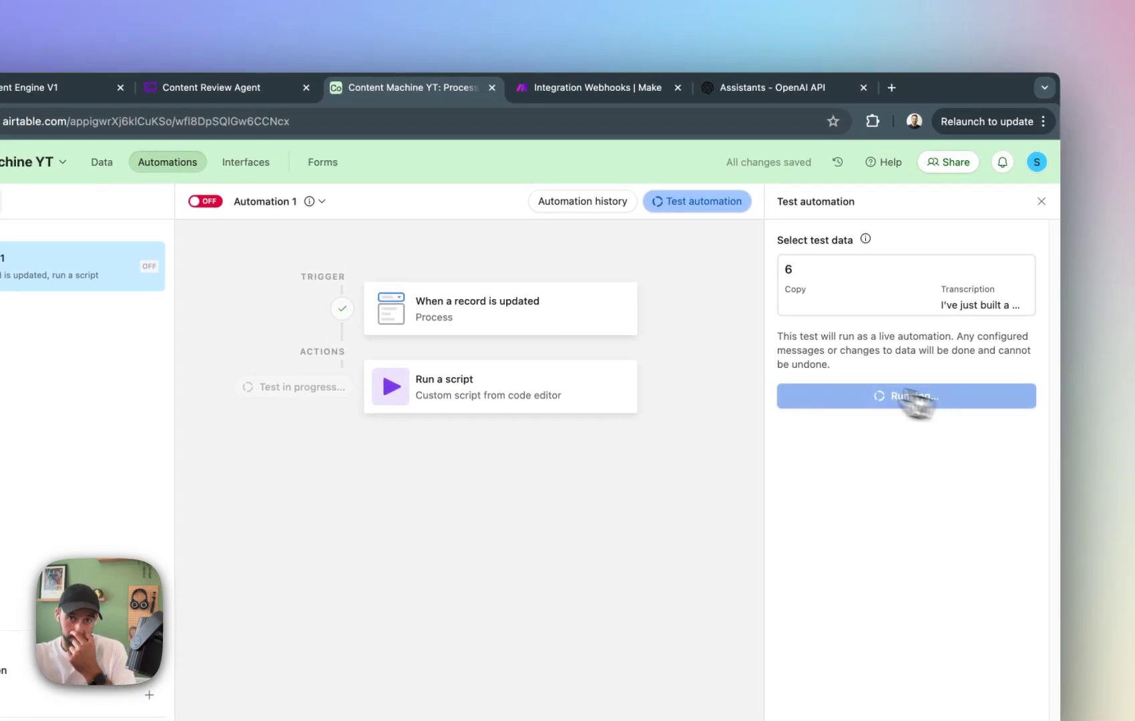
Follow the run through the router in Make and compare it with record 6's Process field in Airtable's Inputs table.
left_click(561, 89)
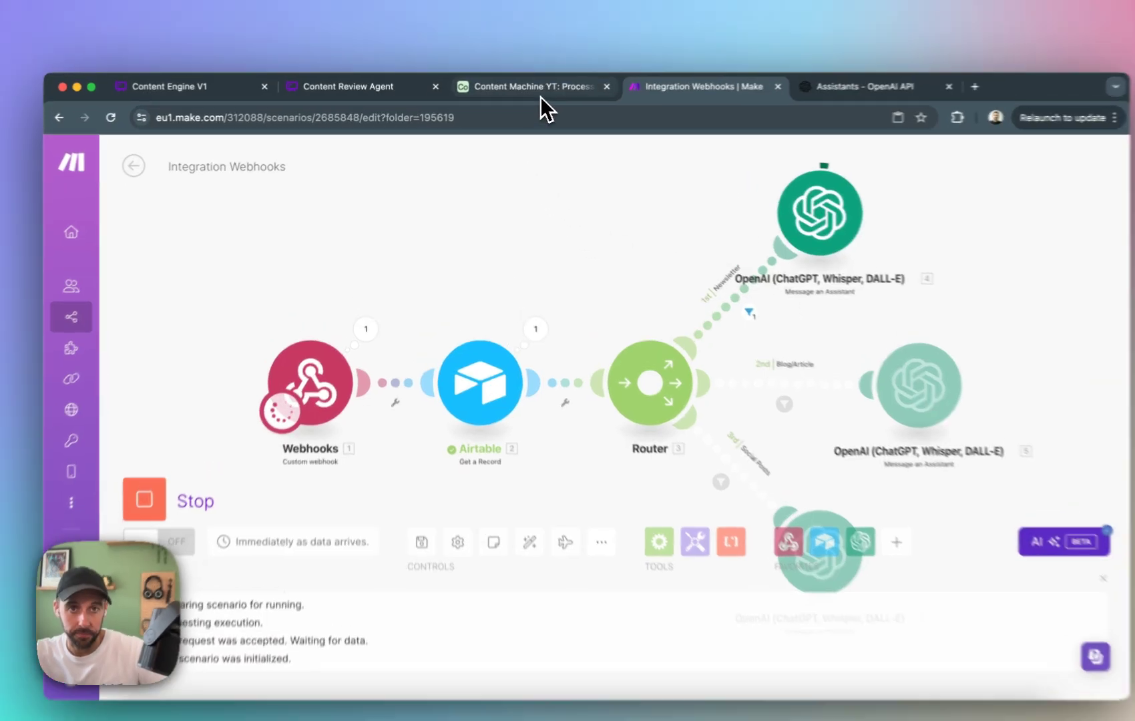
left_click(528, 91)
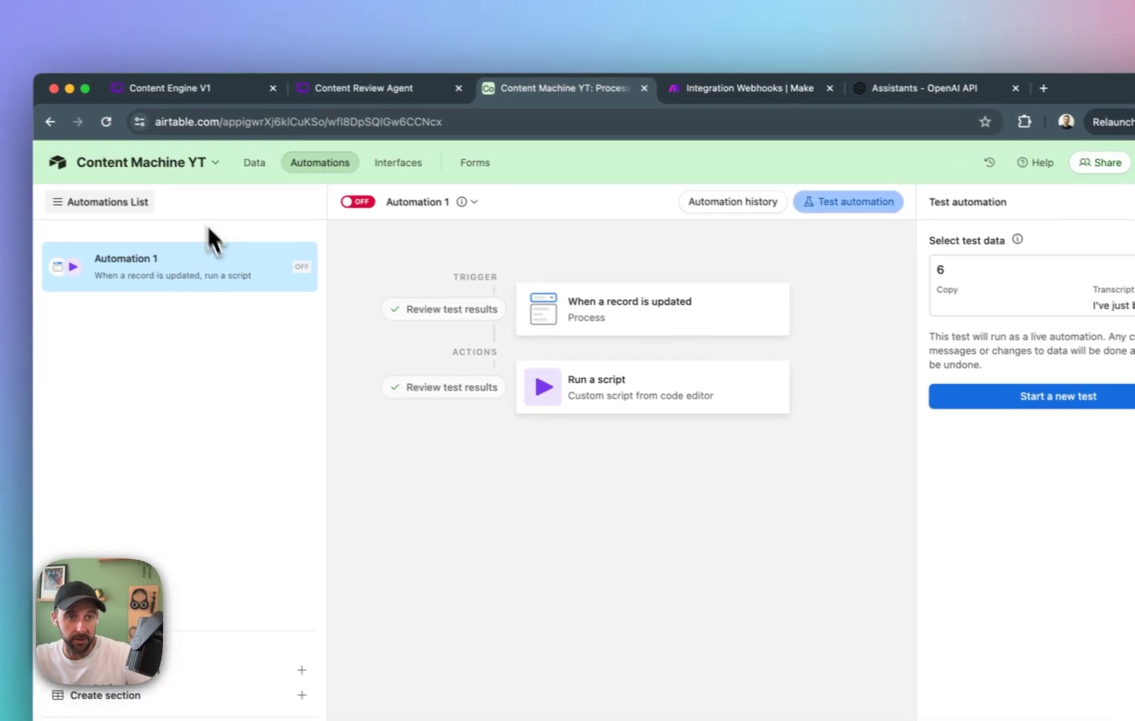
left_click(270, 159)
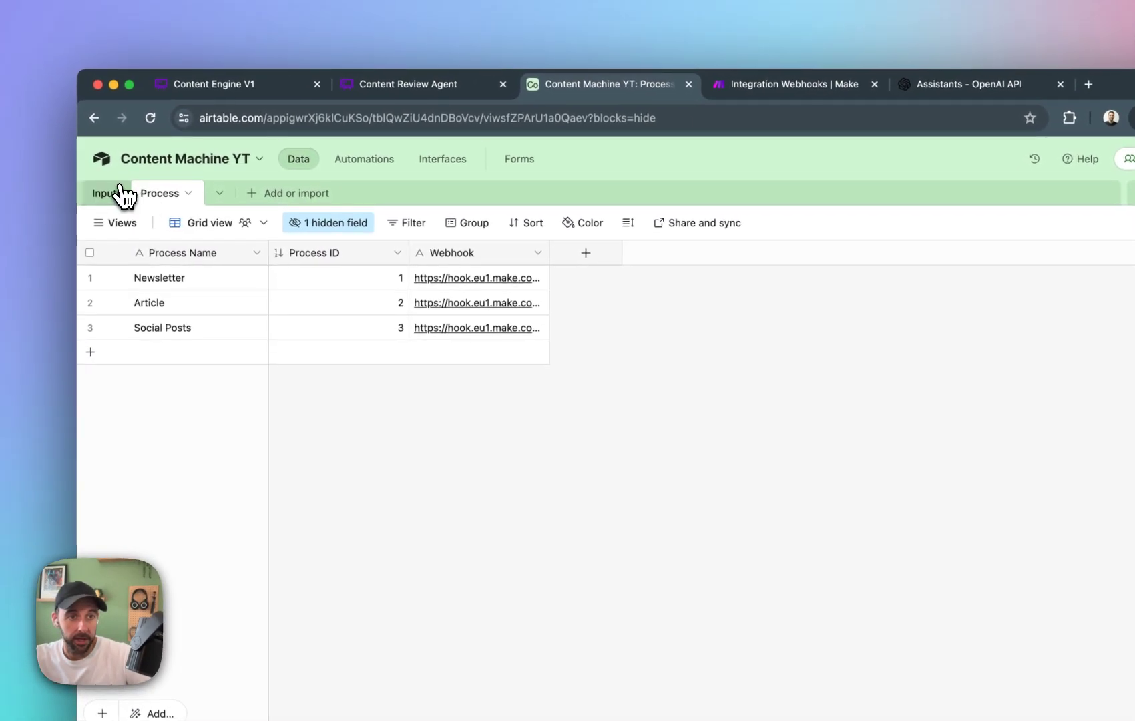
left_click(79, 201)
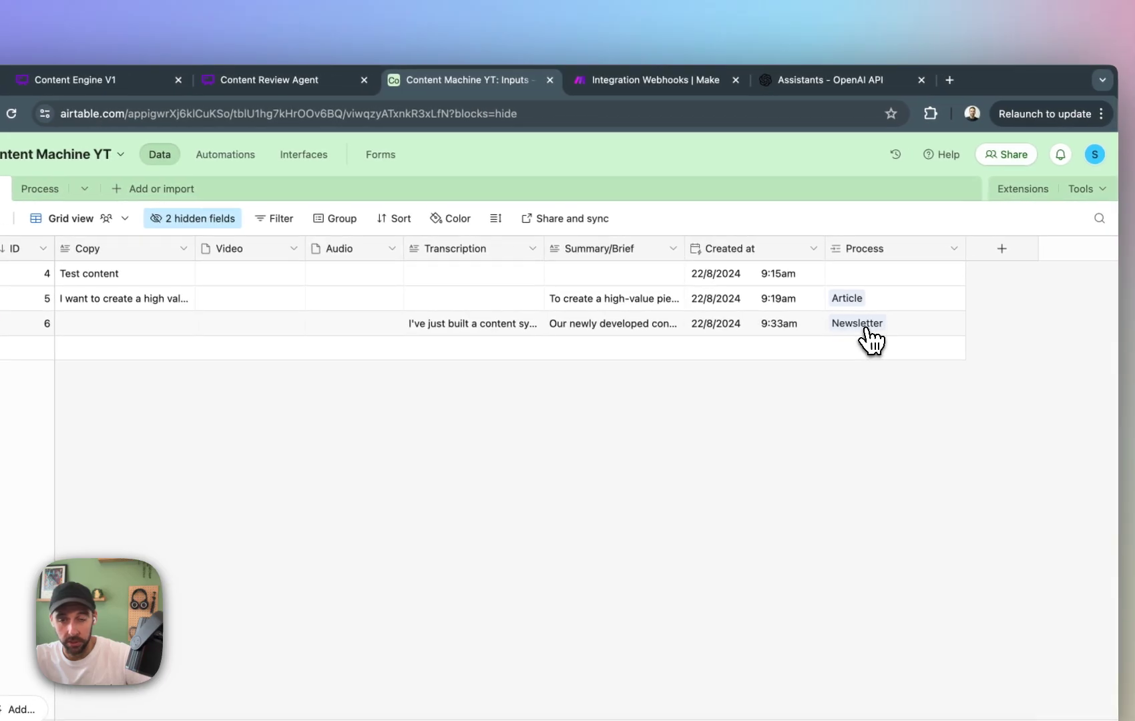
left_click(691, 80)
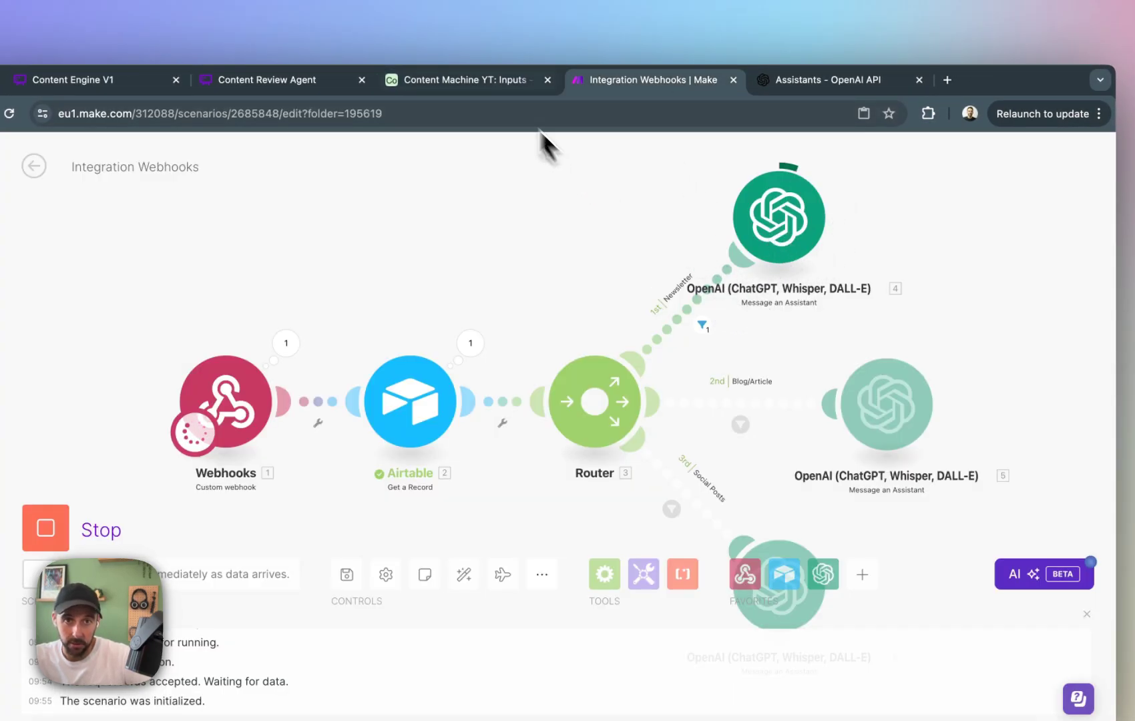
Switch to Airtable's automations and add an Update record action after the script in Automation 1.
left_click(474, 80)
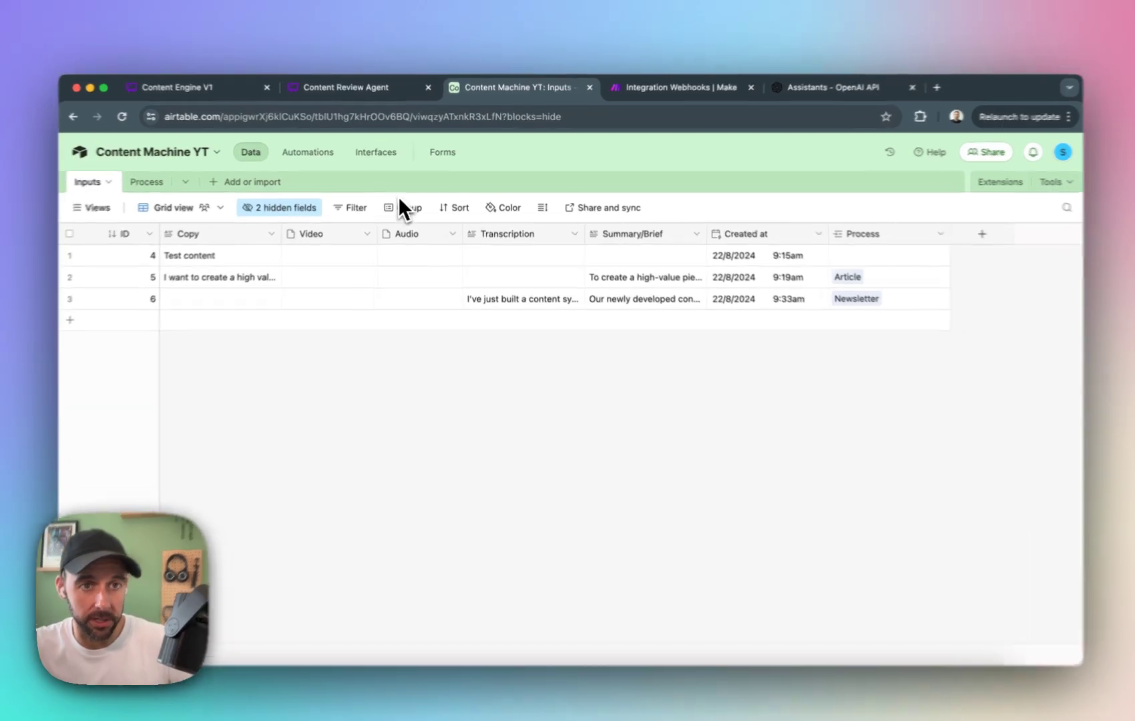
left_click(316, 153)
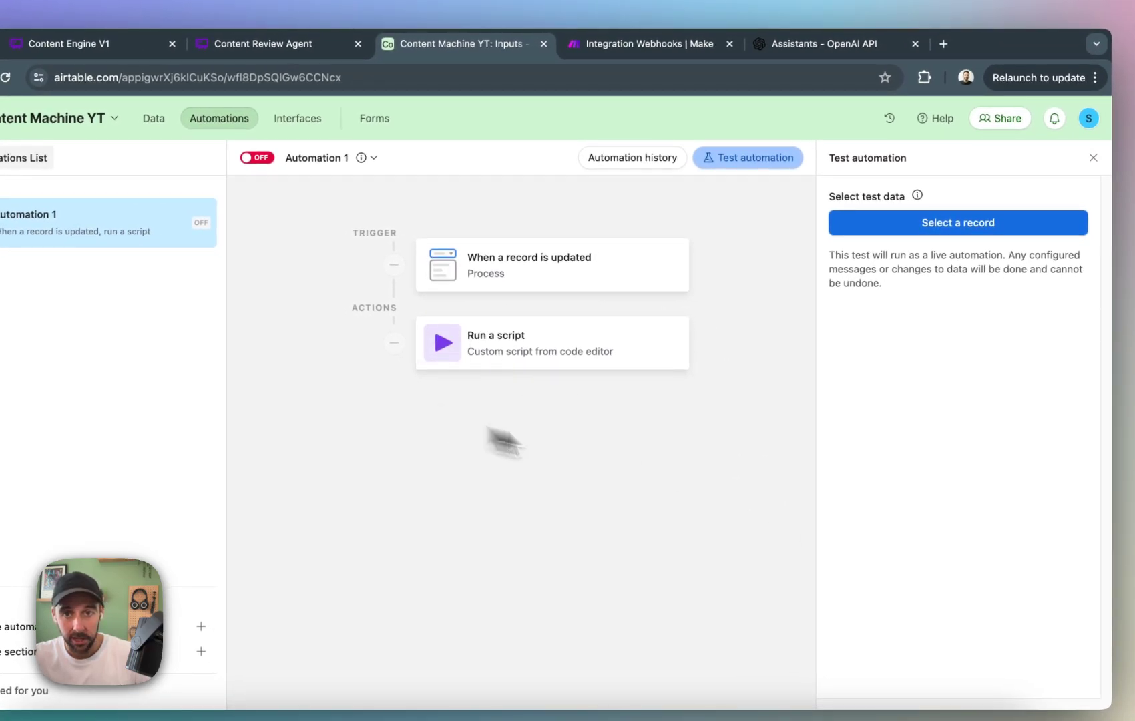
left_click(633, 158)
left_click(751, 157)
left_click(752, 157)
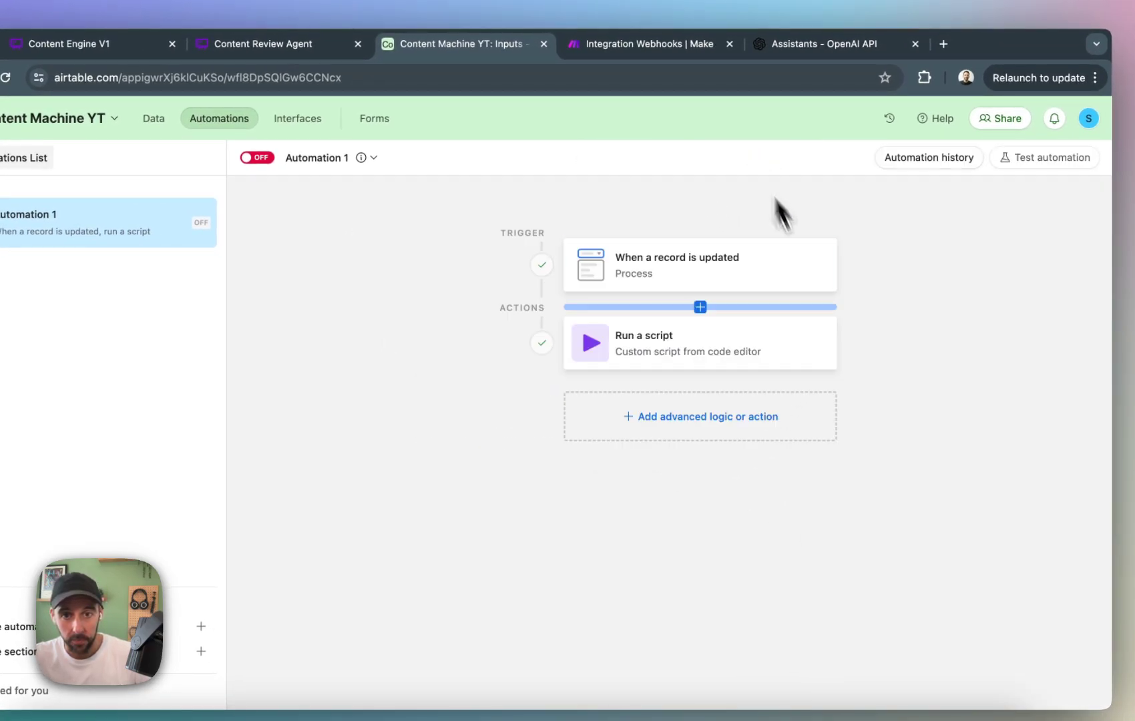
left_click(788, 382)
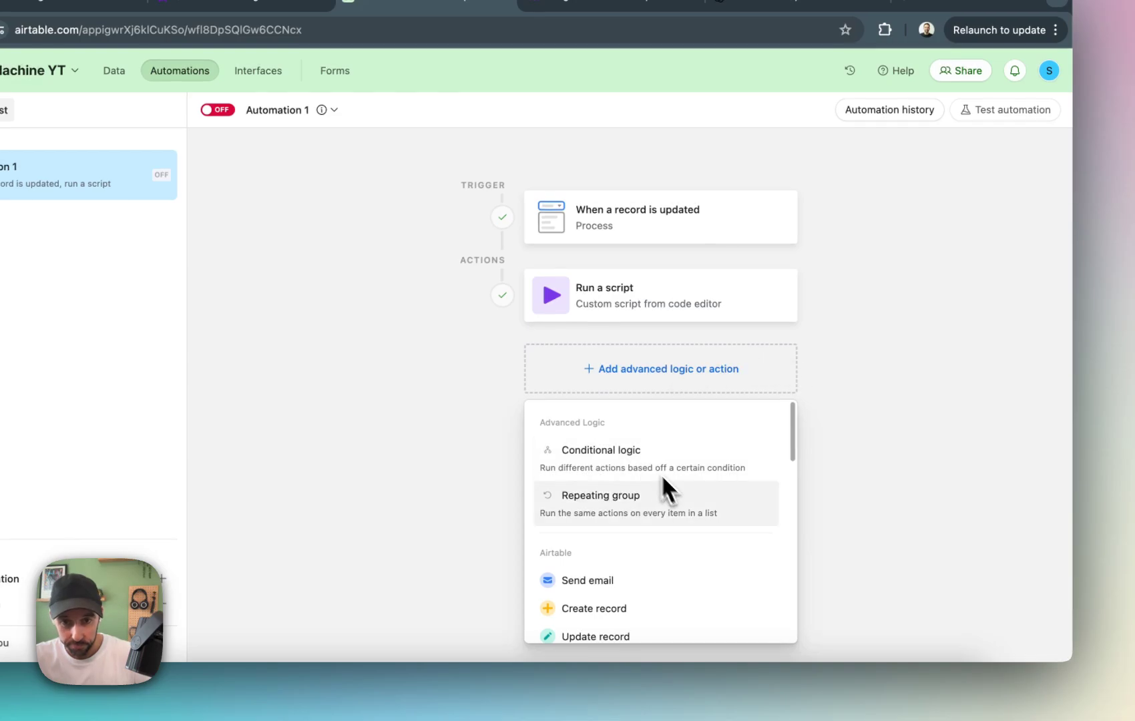
left_click(867, 439)
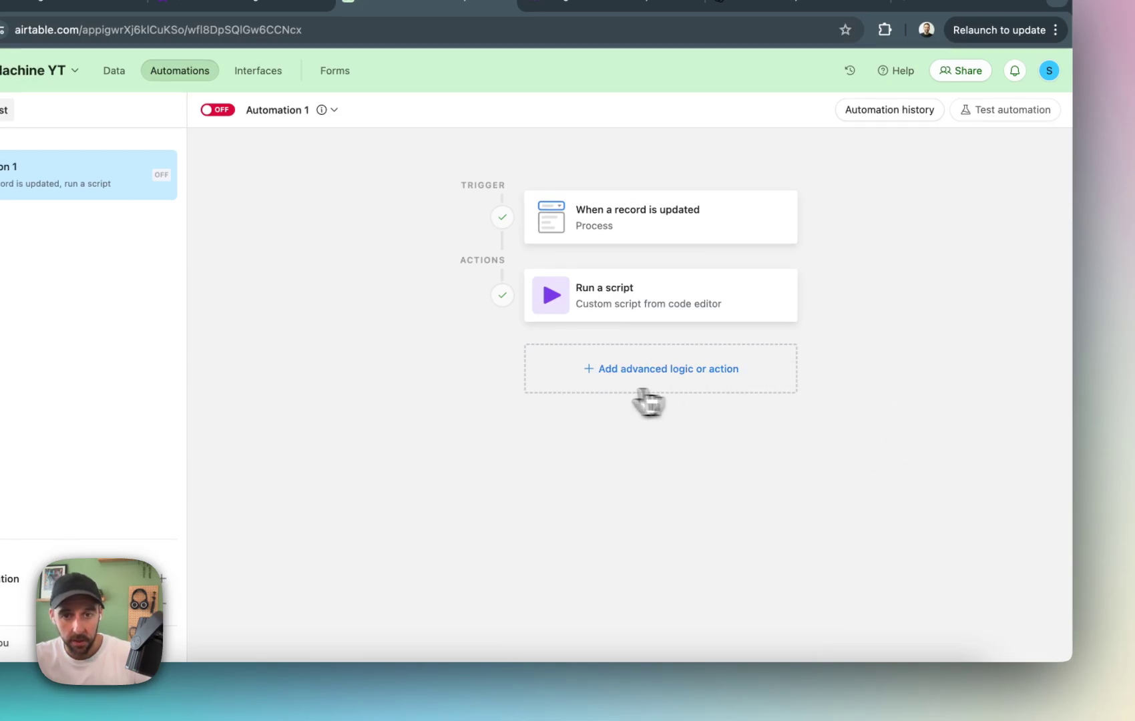
left_click(589, 380)
scroll(668, 567, "down", 2)
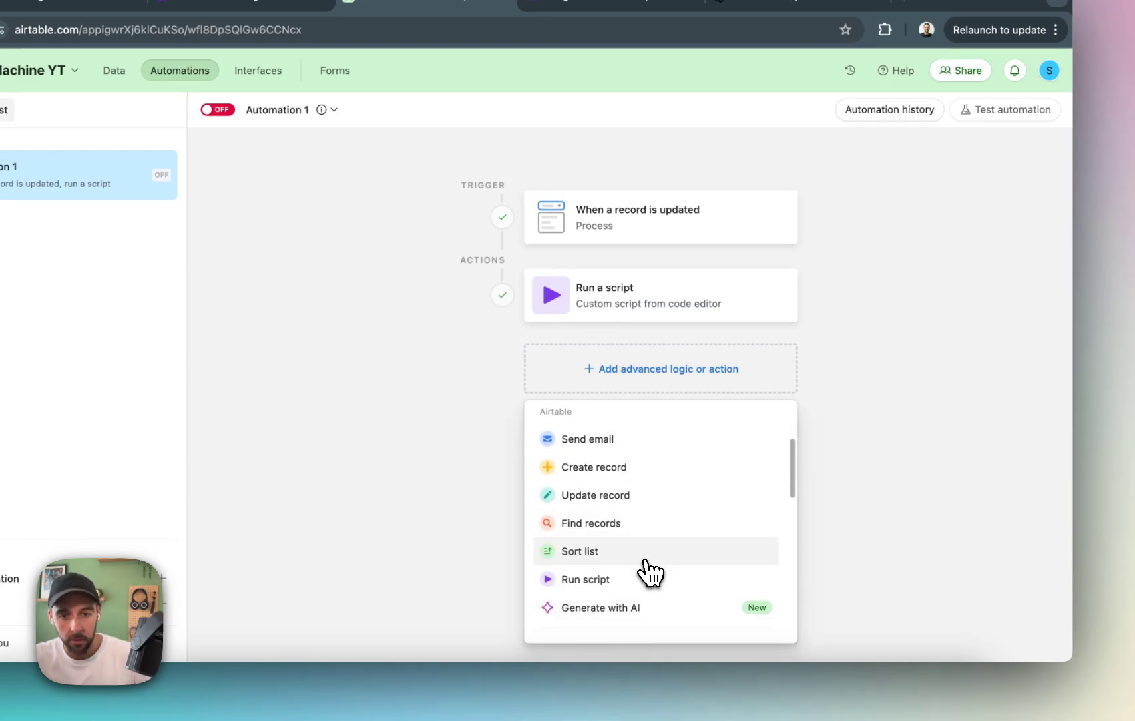
left_click(651, 501)
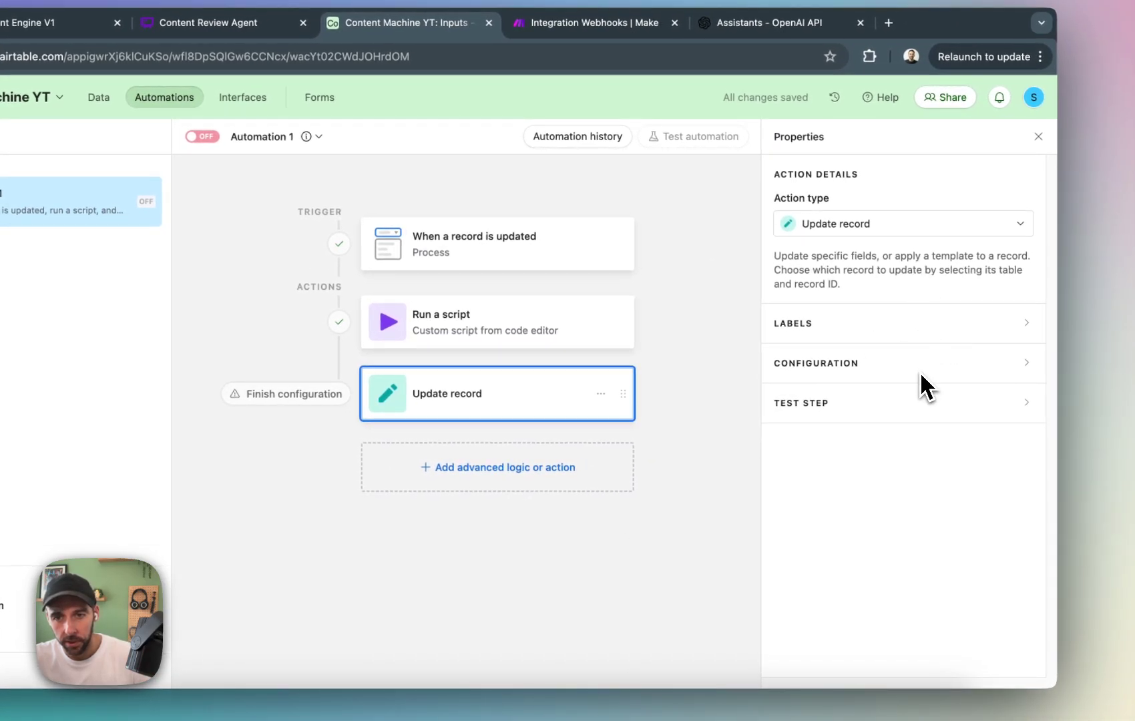
Set the update action's table to Inputs and its record ID to the trigger's Airtable record ID.
left_click(912, 327)
left_click(898, 433)
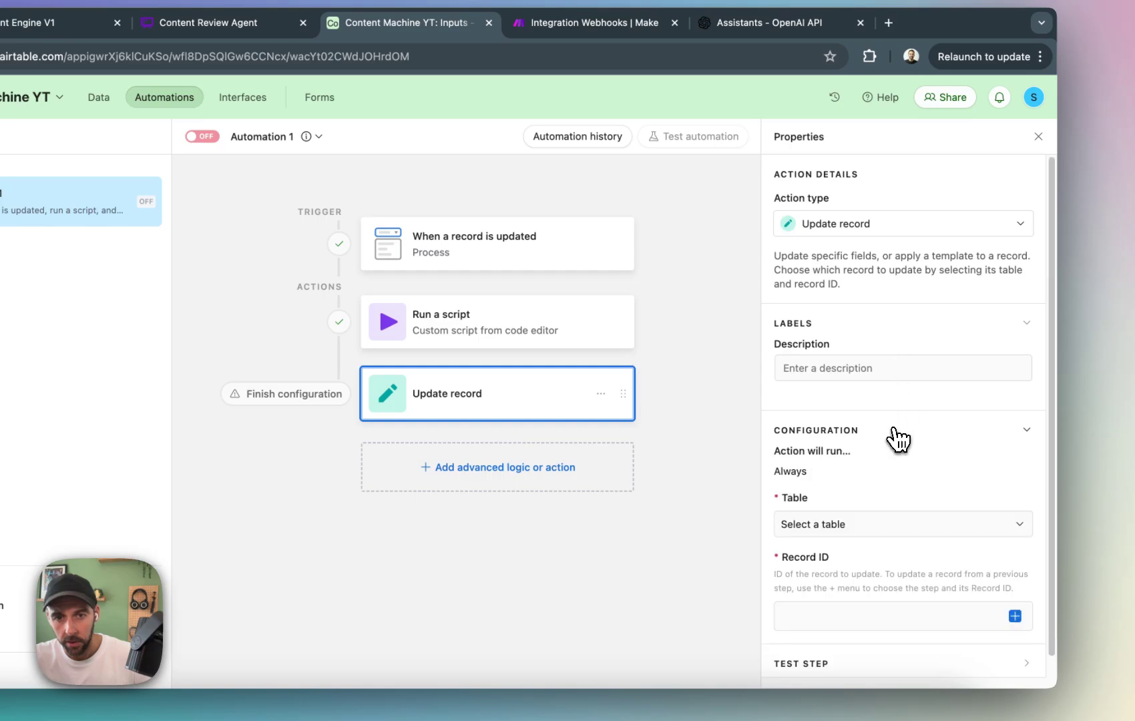
scroll(885, 467, "down", 1)
left_click(871, 507)
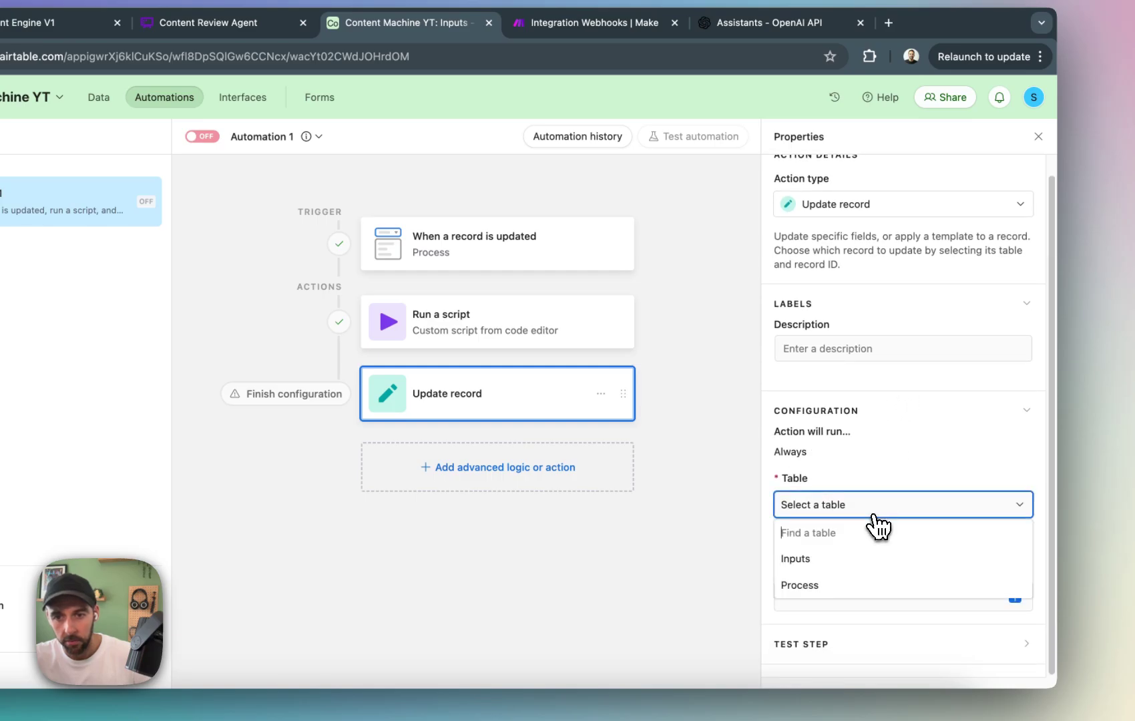
left_click(862, 556)
scroll(864, 495, "down", 2)
left_click(1004, 548)
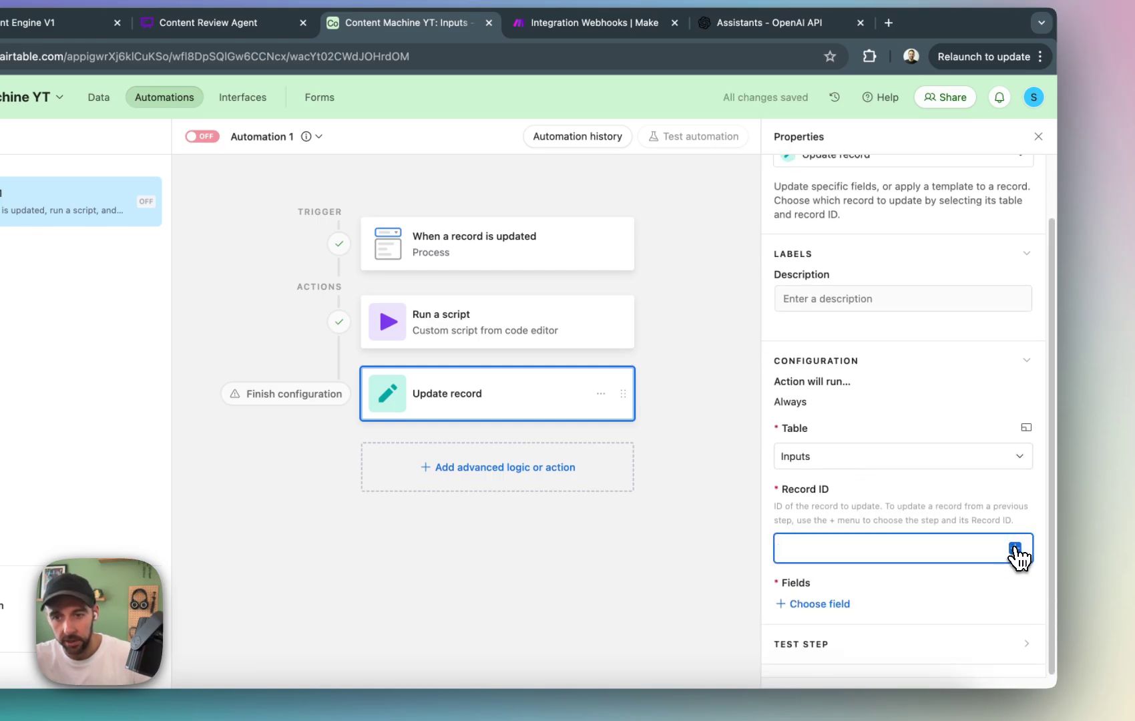
left_click(1015, 549)
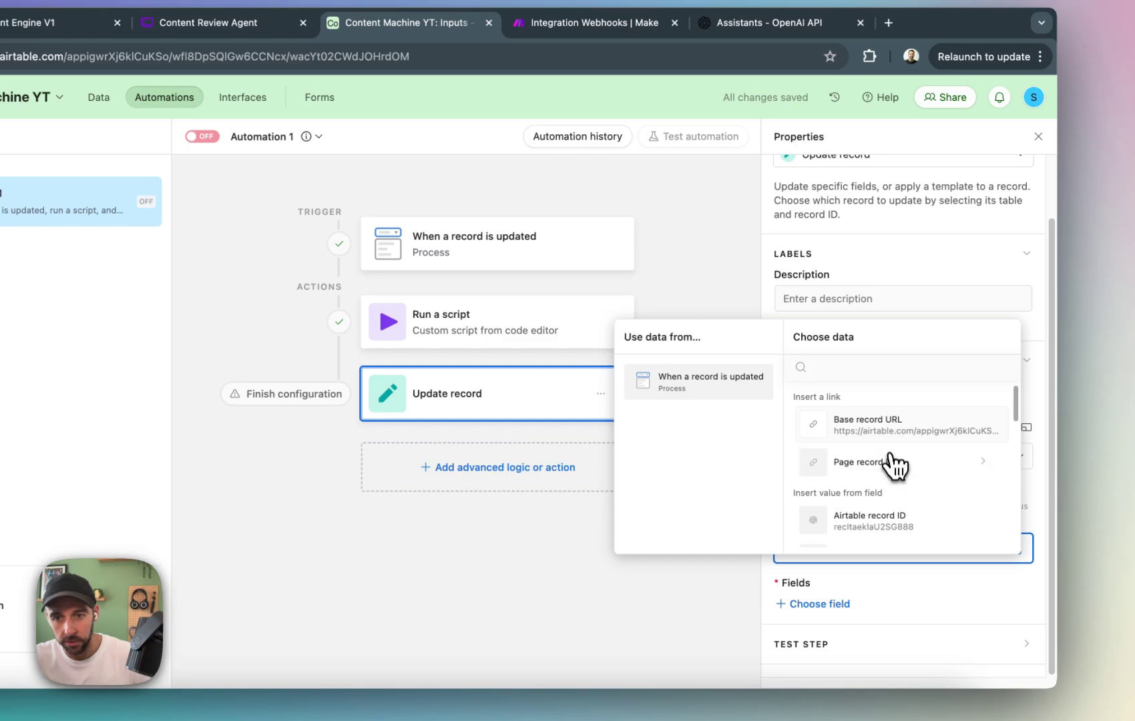
scroll(895, 465, "down", 3)
scroll(905, 487, "up", 2)
left_click(911, 417)
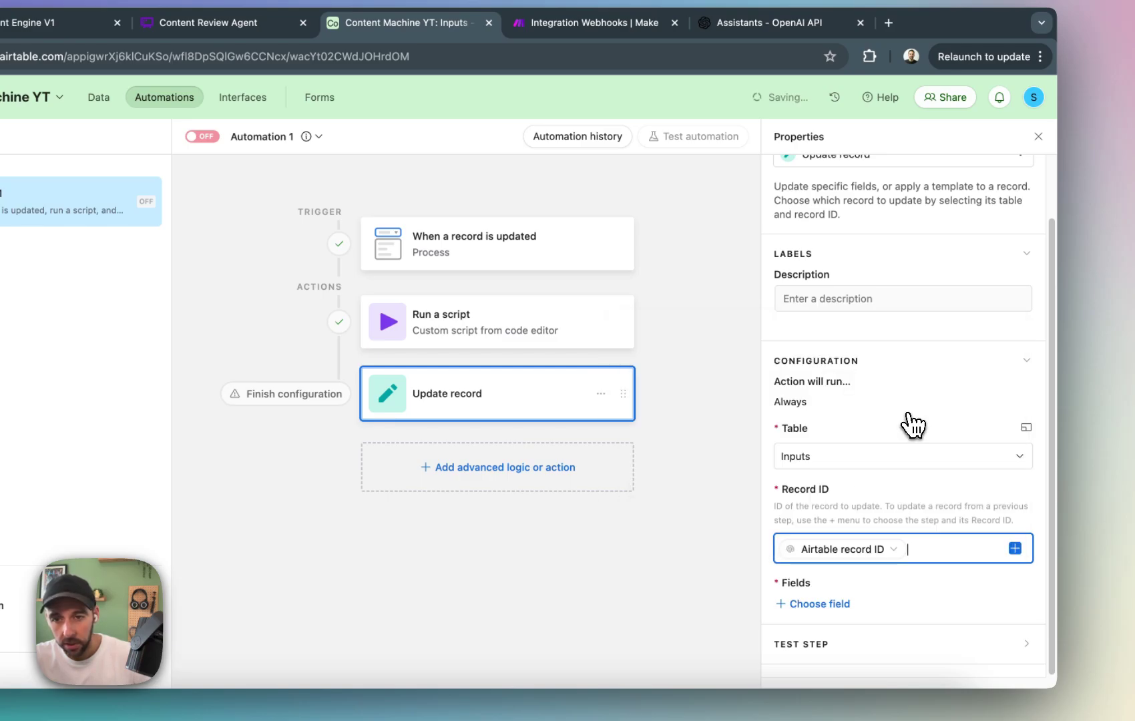
Add the Process field to the update action and leave its value empty.
left_click(843, 604)
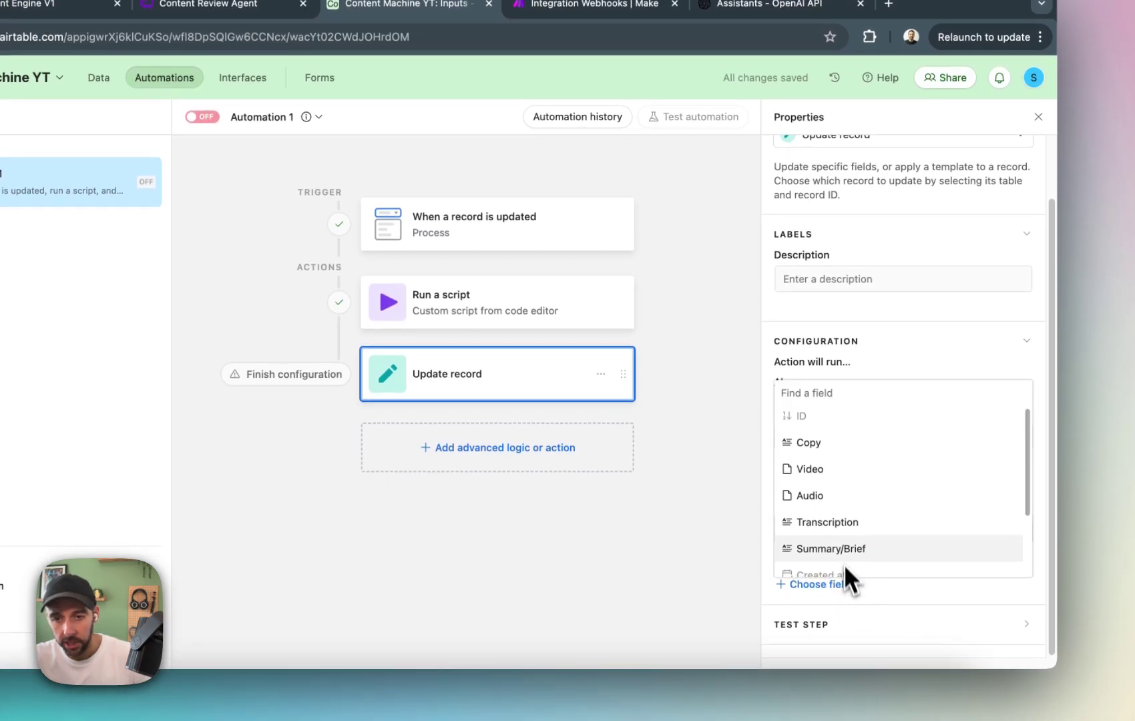
scroll(841, 556, "down", 2)
scroll(849, 475, "down", 1)
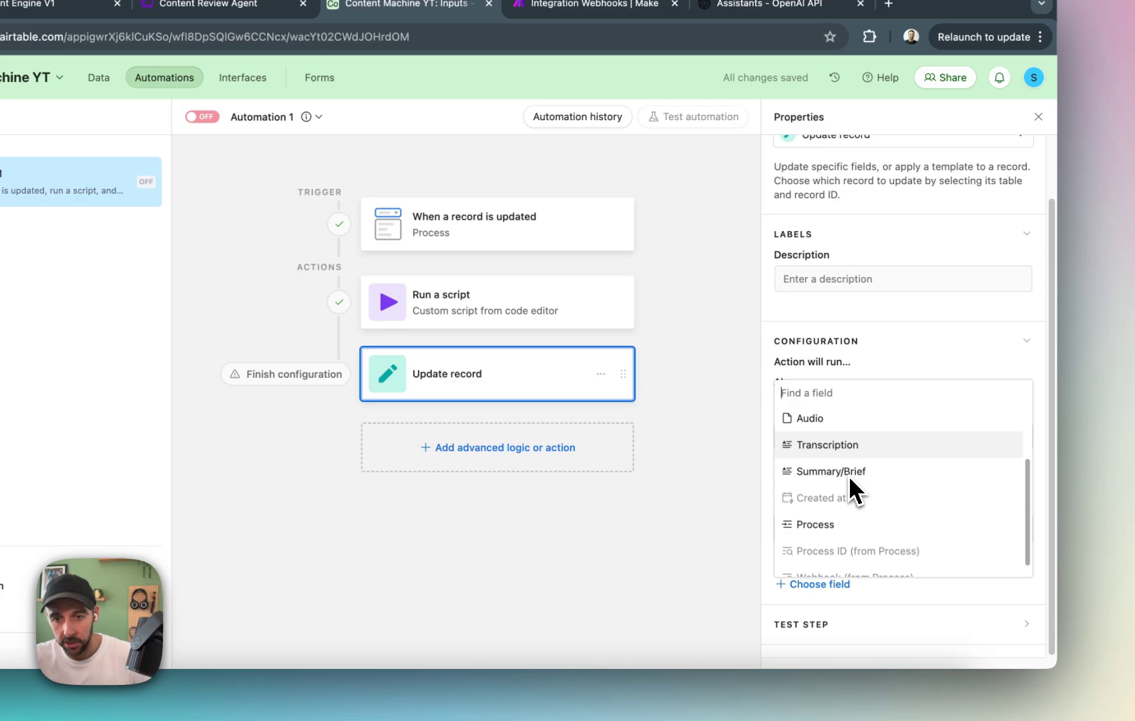
left_click(843, 526)
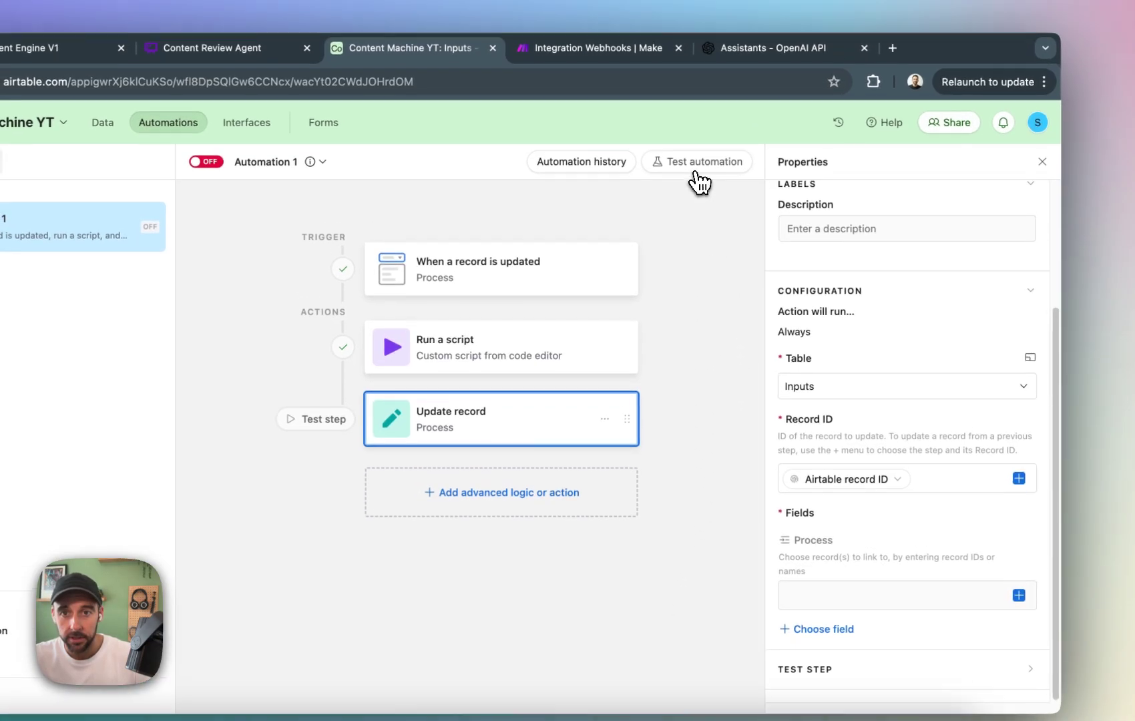
Test Automation 1 with record 5.
left_click(694, 117)
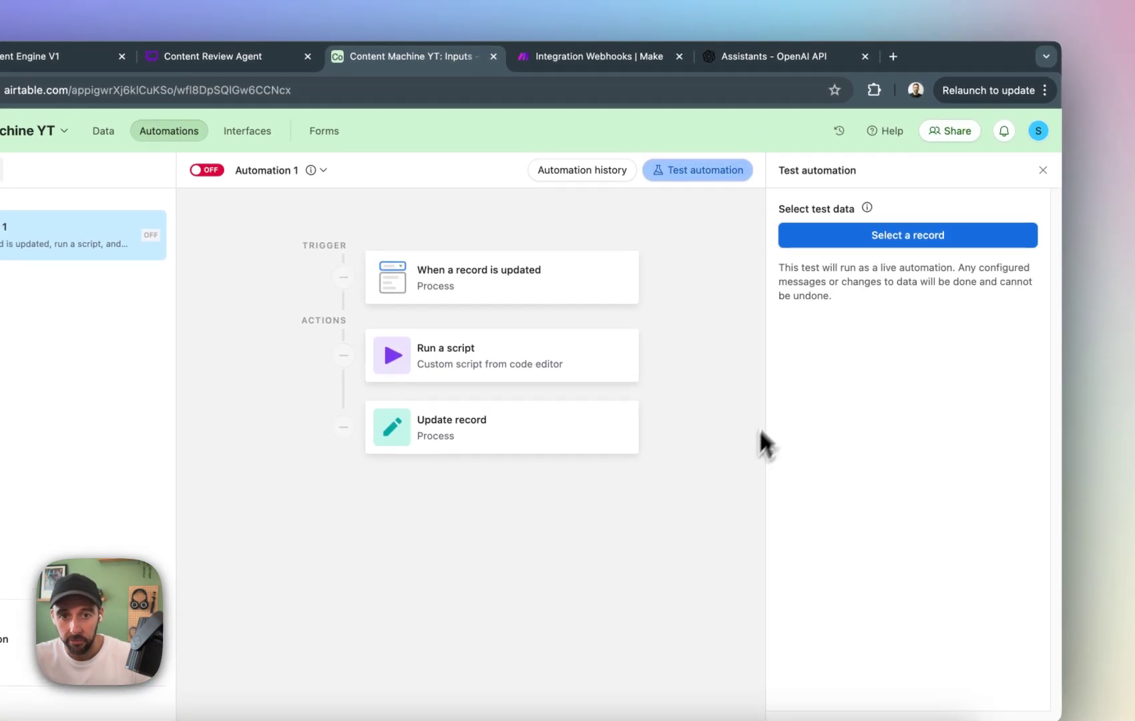
left_click(927, 241)
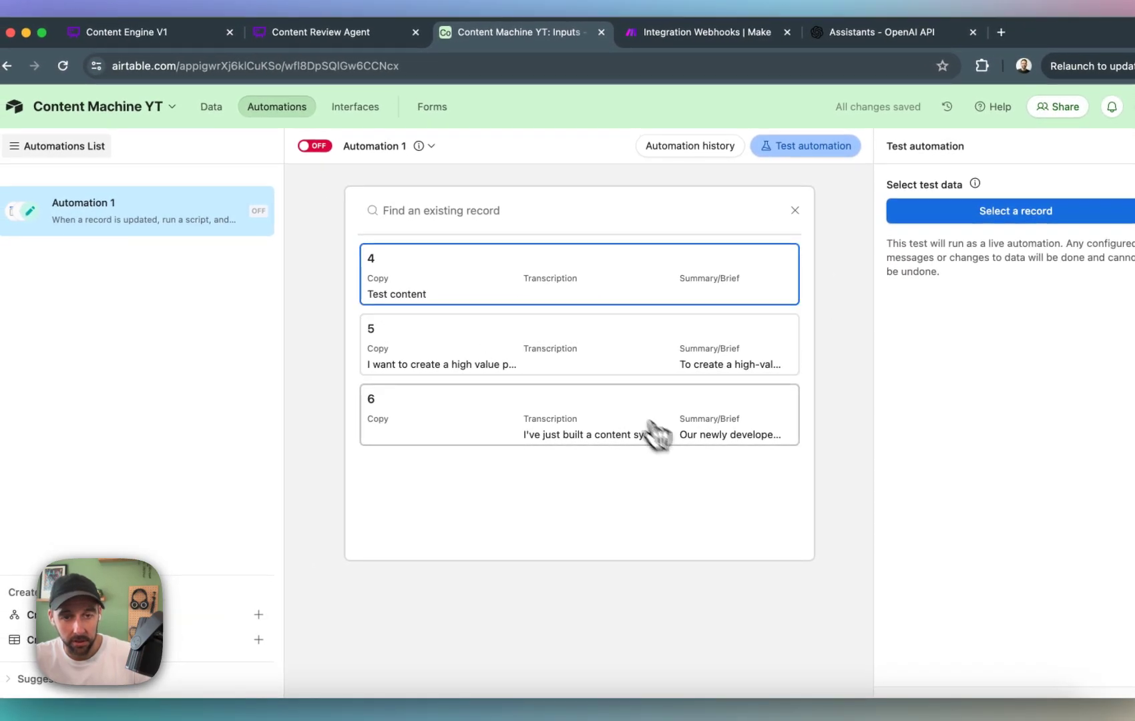
left_click(553, 352)
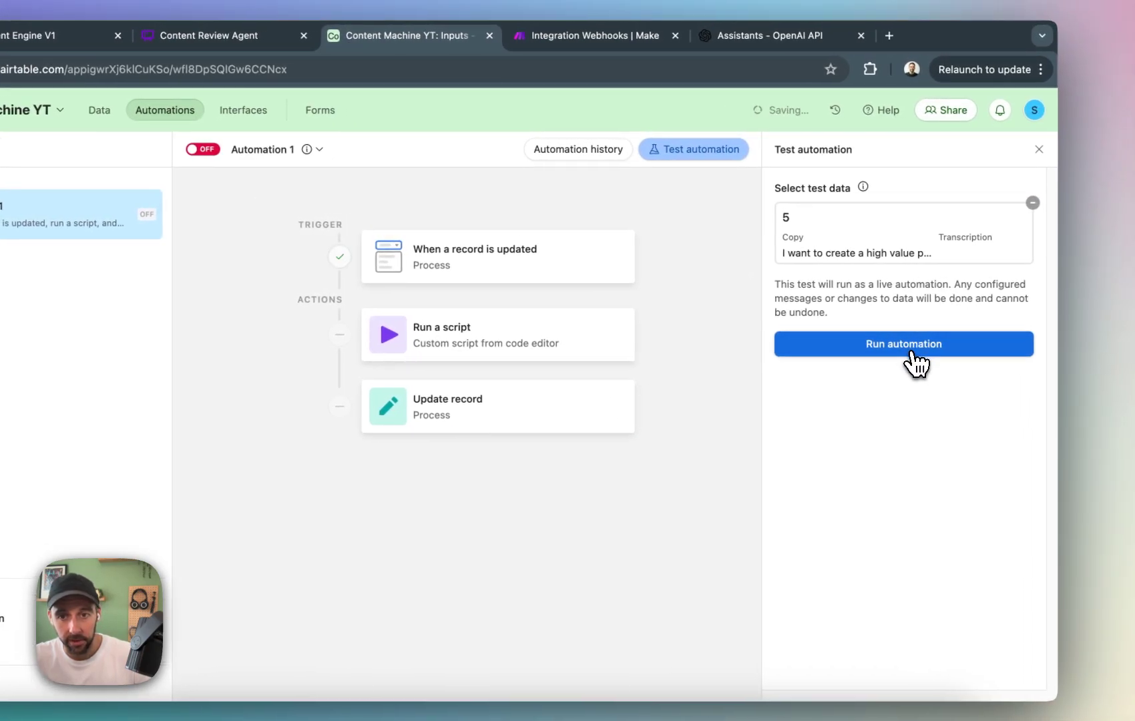
left_click(969, 349)
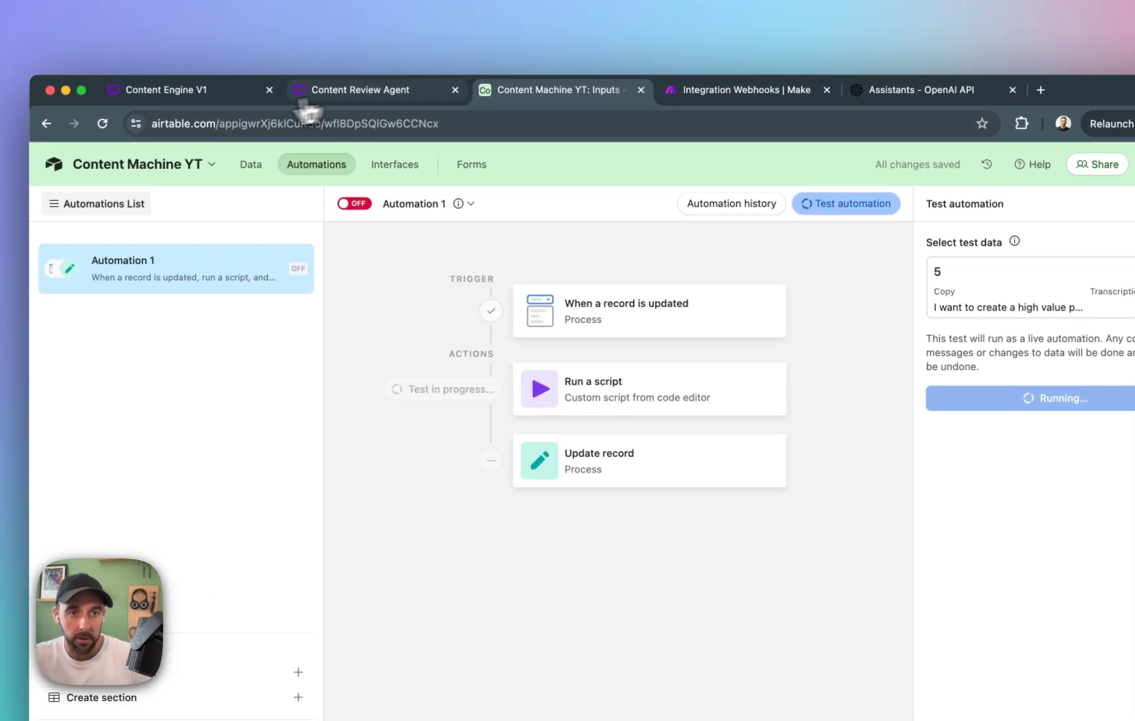
Check record 5's Process field in the Inputs table, leaving the automation switched off.
left_click(267, 172)
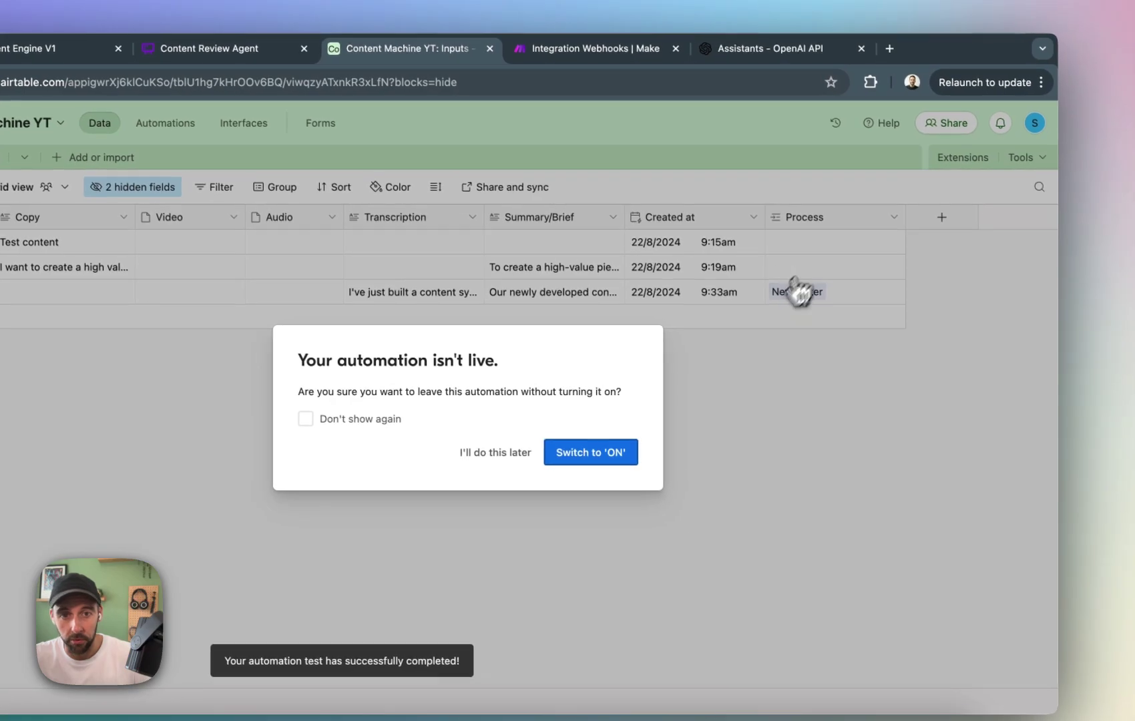
left_click(501, 454)
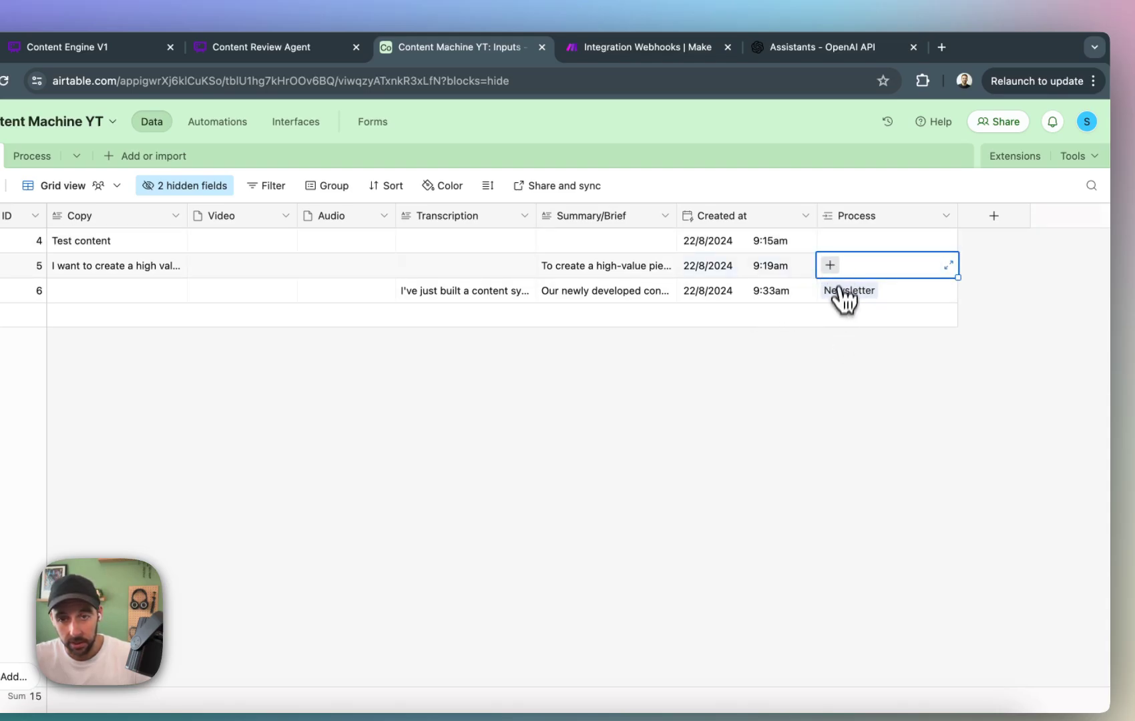
left_click(831, 267)
key("Escape")
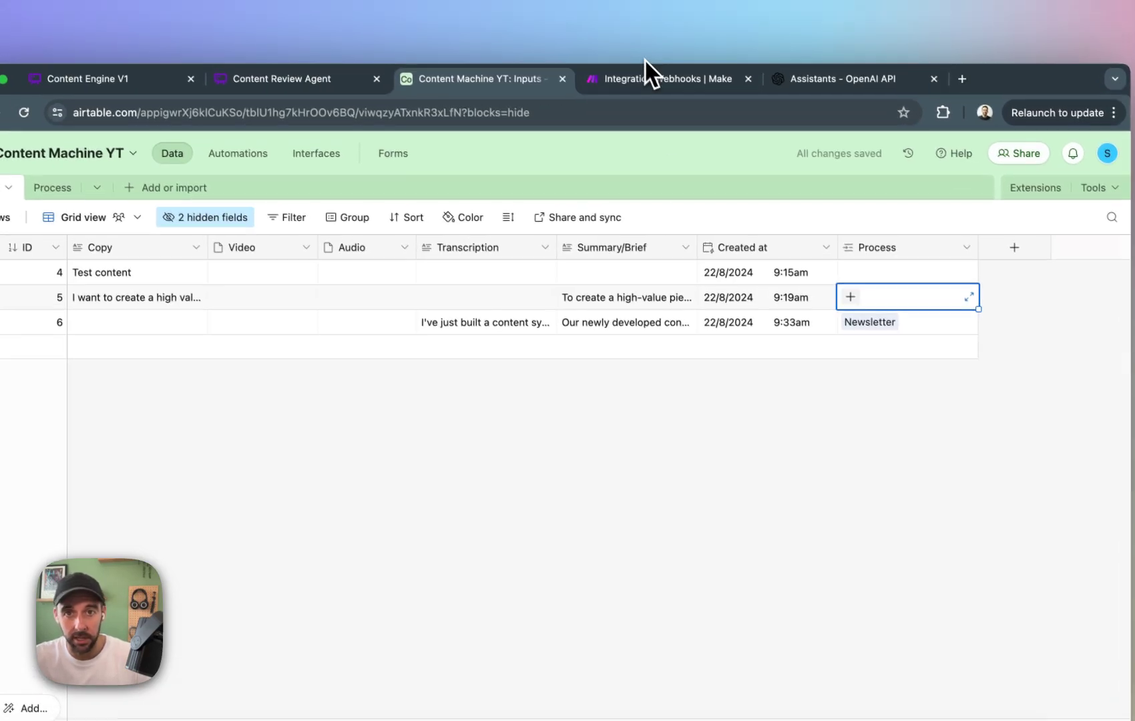
Switch to Make and read the runtime error reported by the Newsletter route's OpenAI module.
left_click(635, 47)
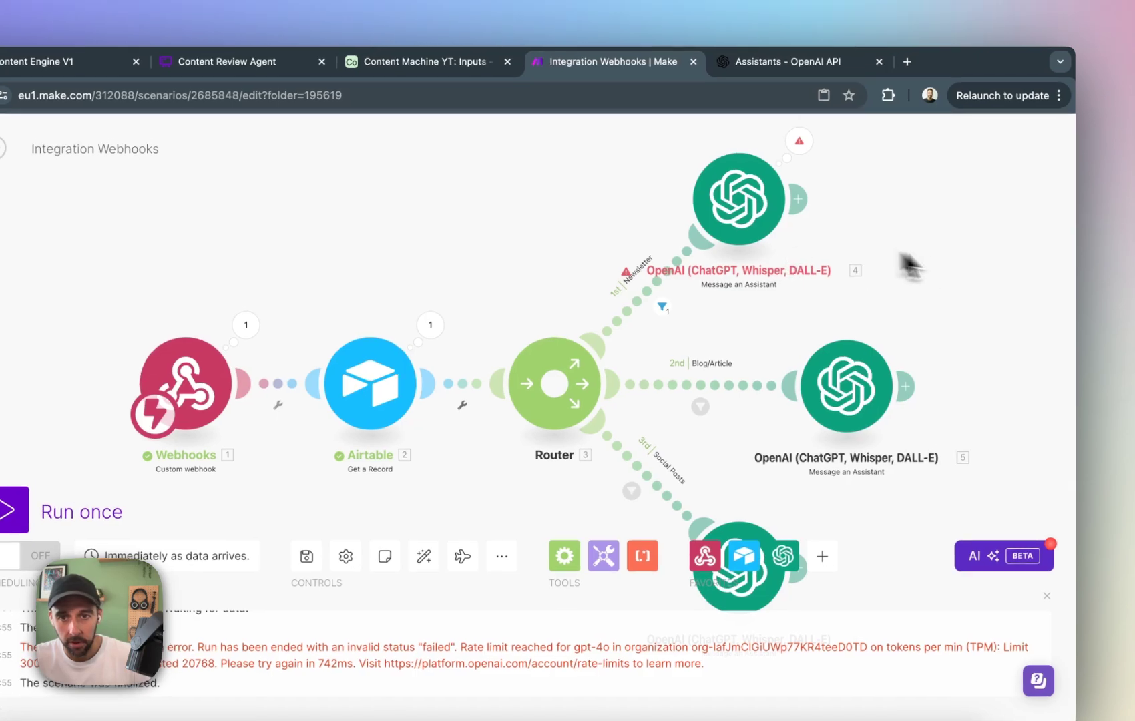
left_click_drag(920, 333, 910, 357)
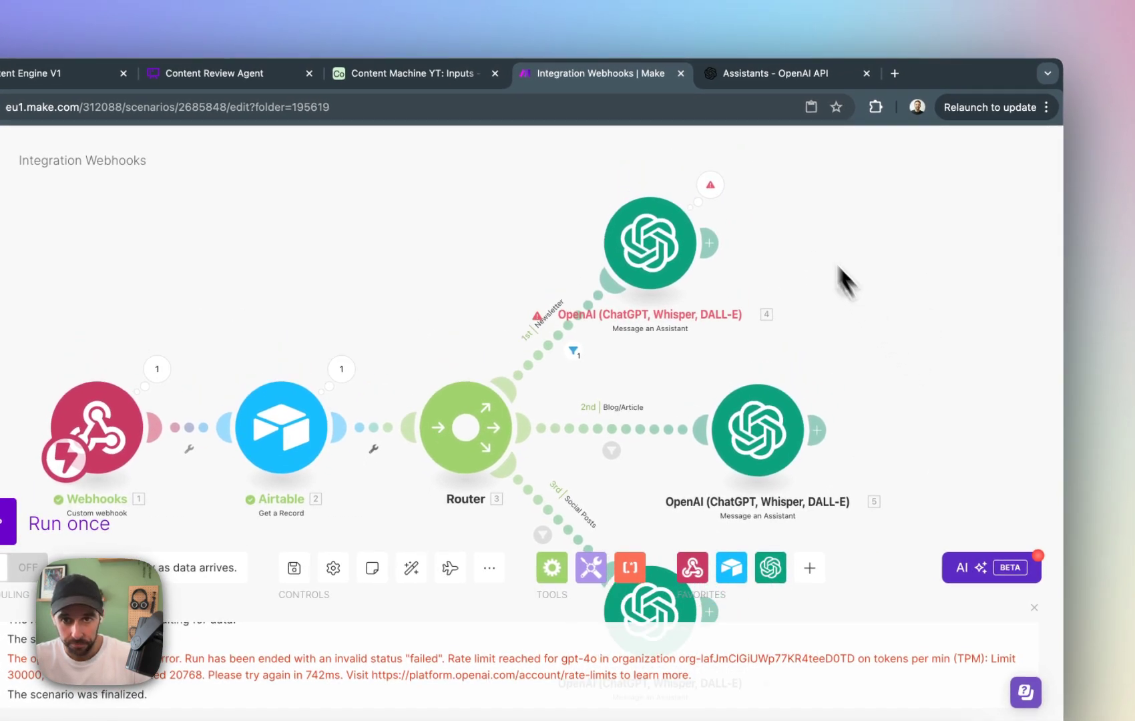
left_click(710, 186)
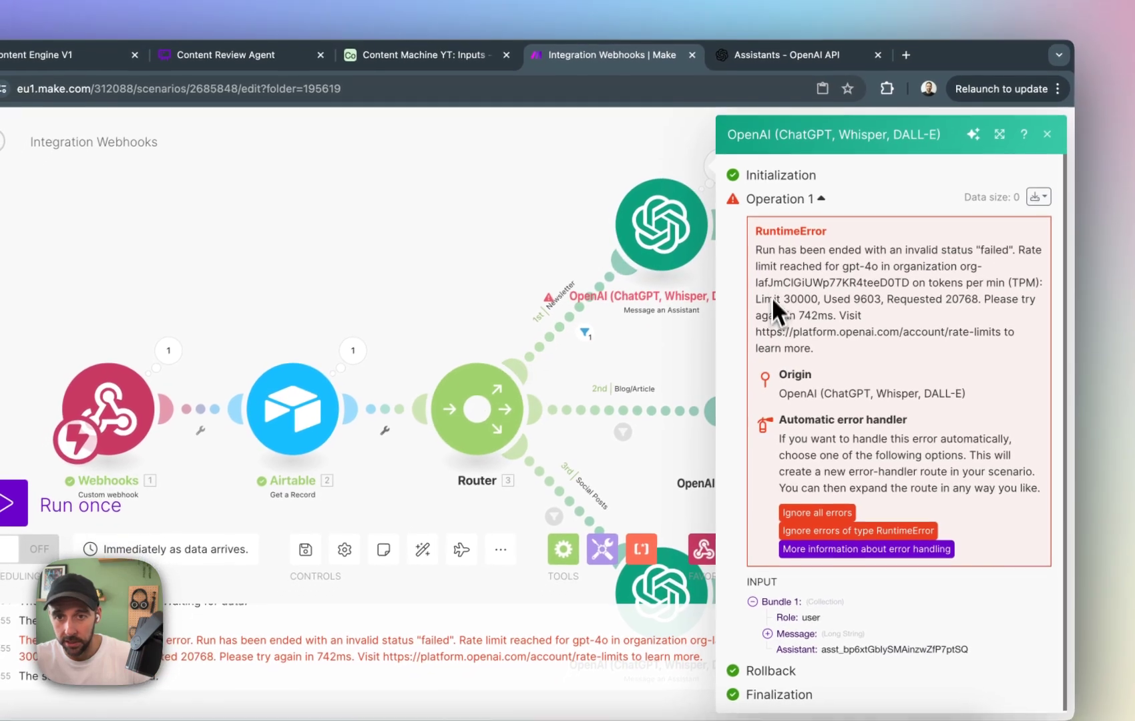
left_click_drag(762, 250, 912, 261)
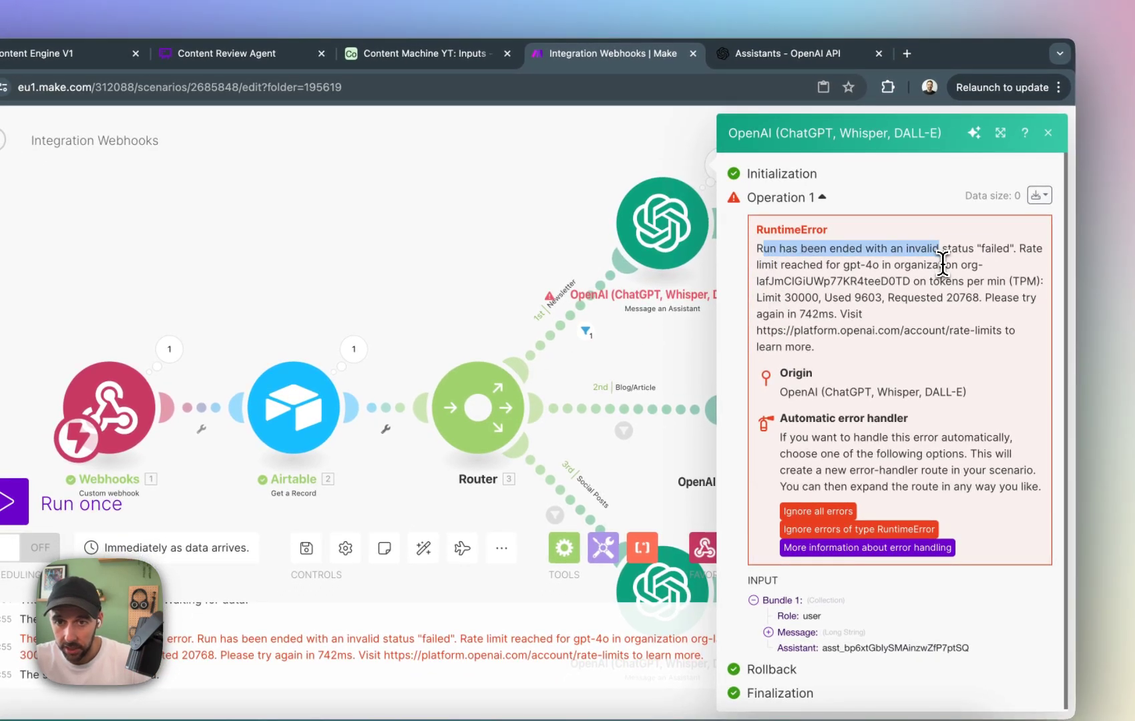
left_click(952, 293)
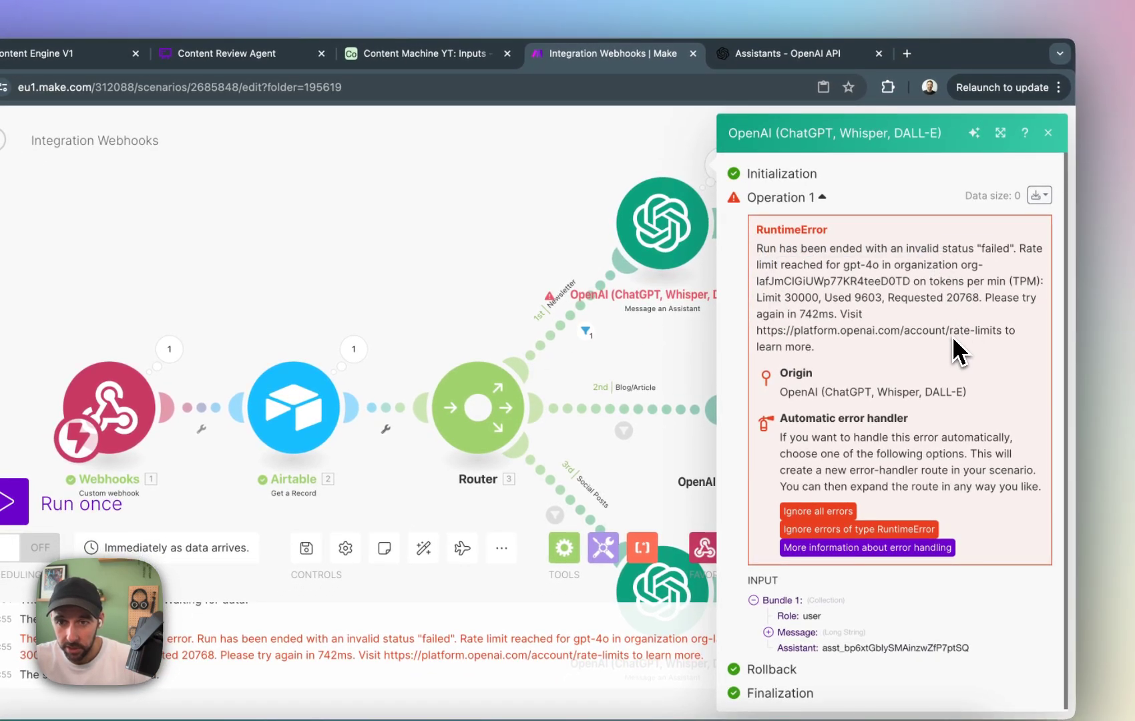
left_click(710, 344)
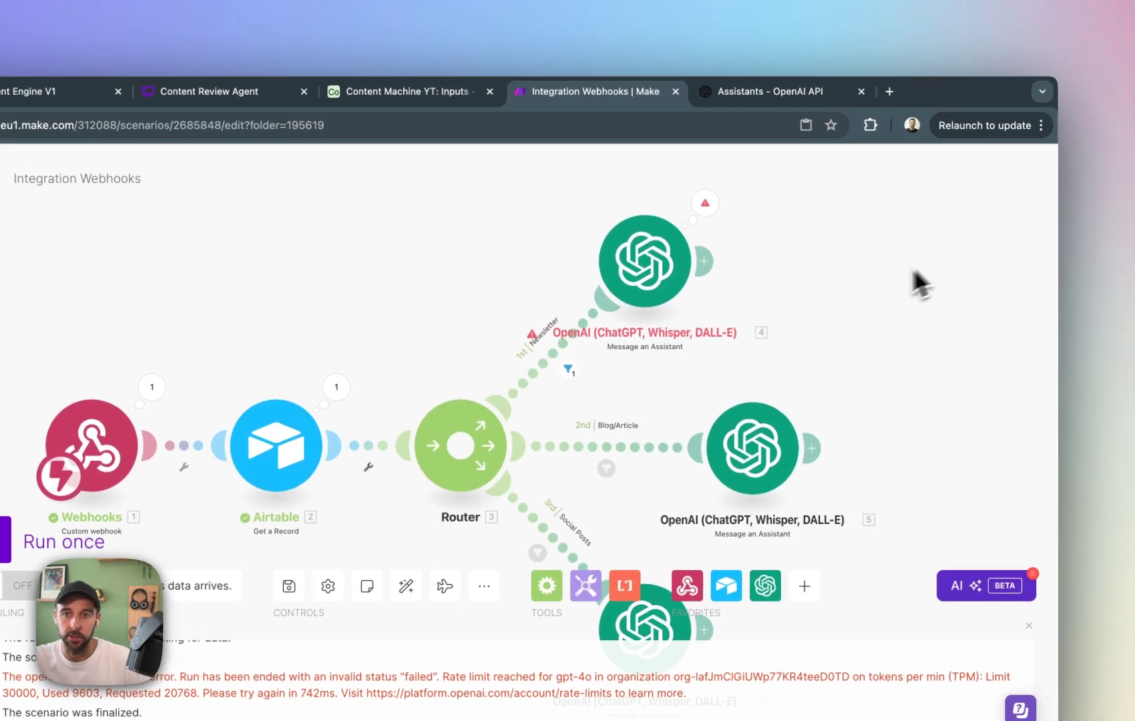
Switch to the OpenAI platform and review the Newsletter Assistant's instructions, model and file search settings.
left_click(795, 95)
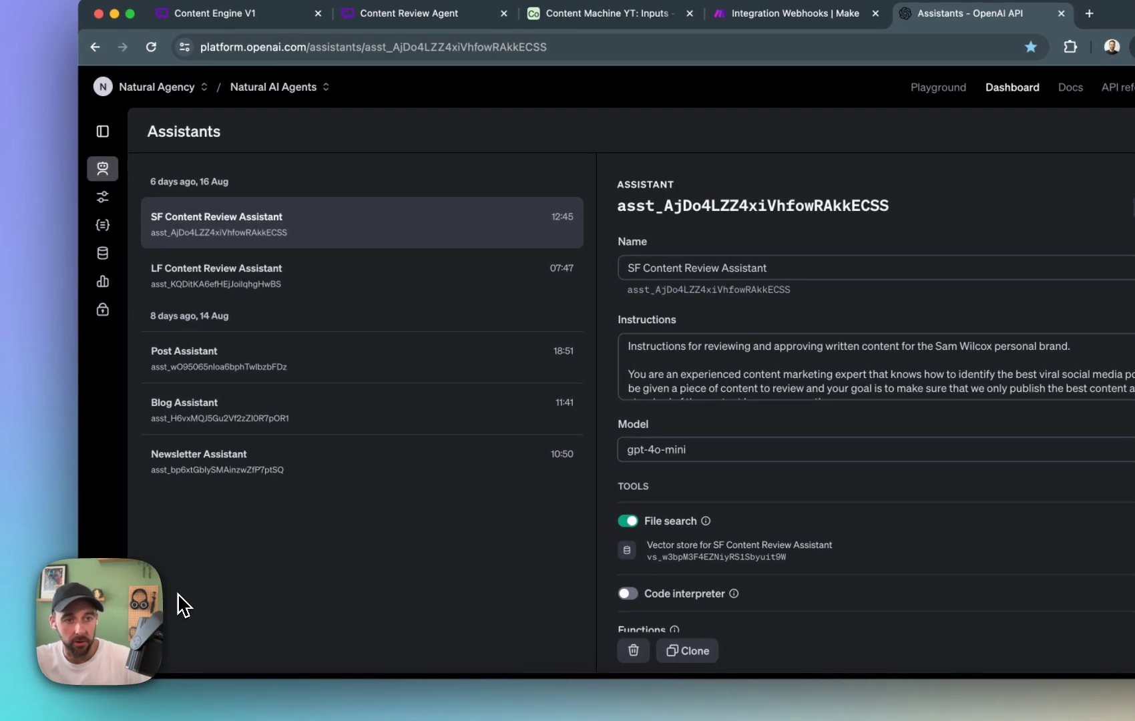
left_click(383, 477)
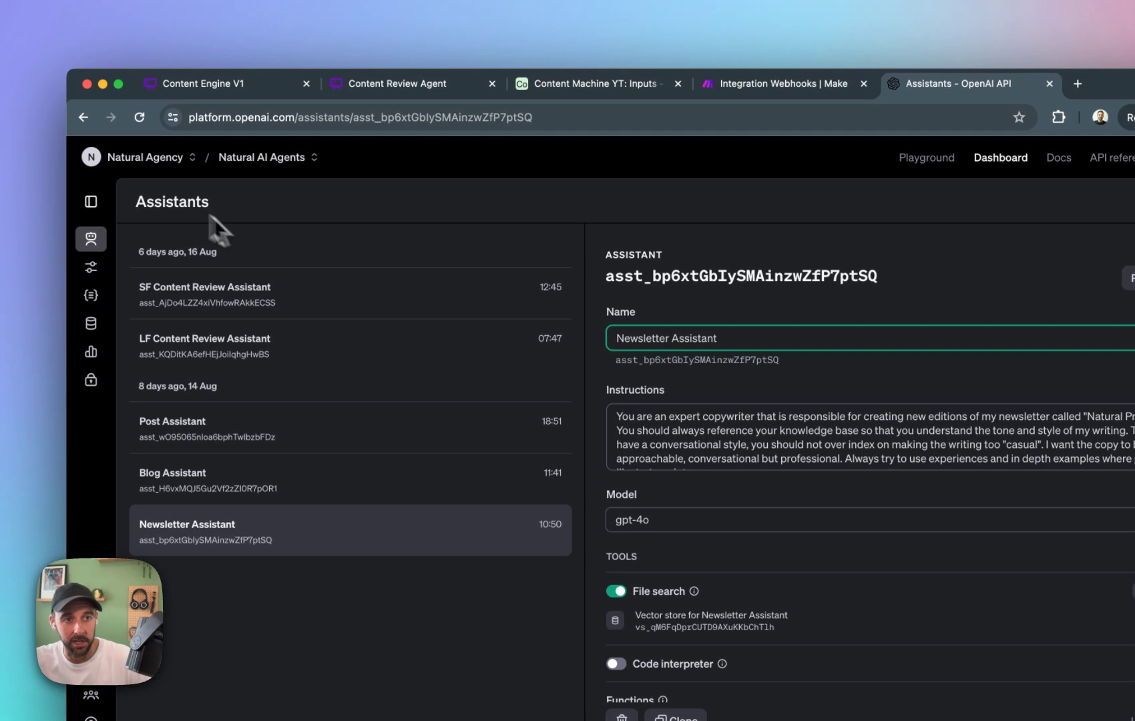
left_click(735, 217)
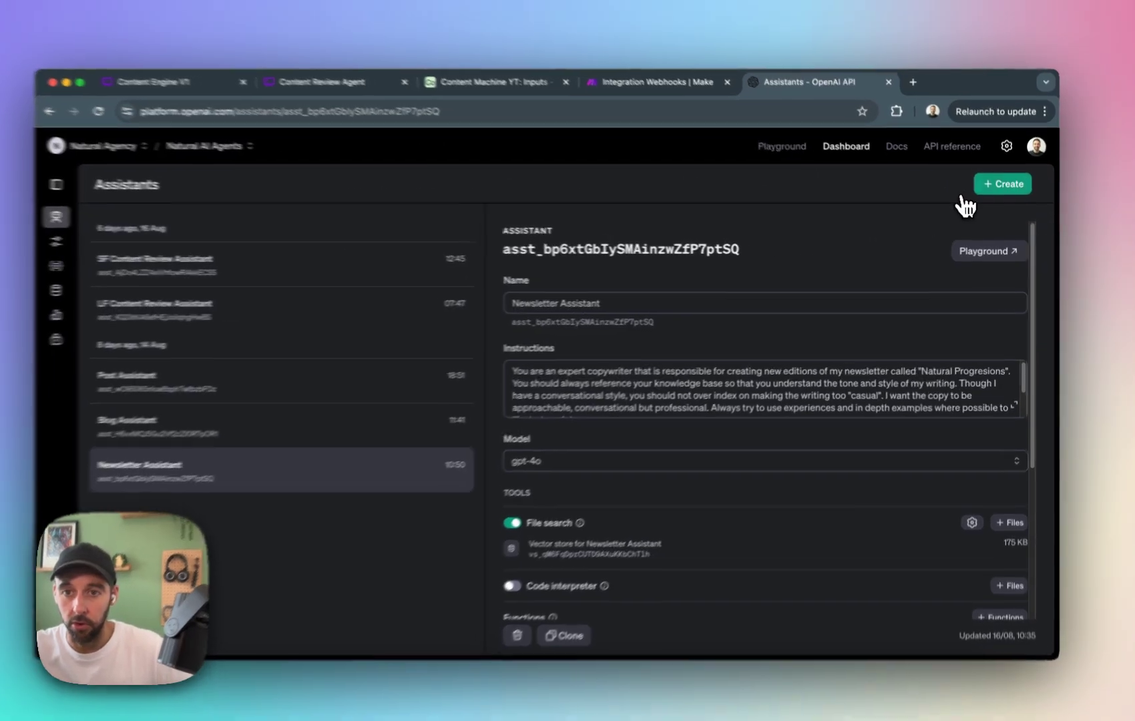
Create a new untitled assistant and look through its instructions field and available models, keeping gpt-4o.
left_click(992, 188)
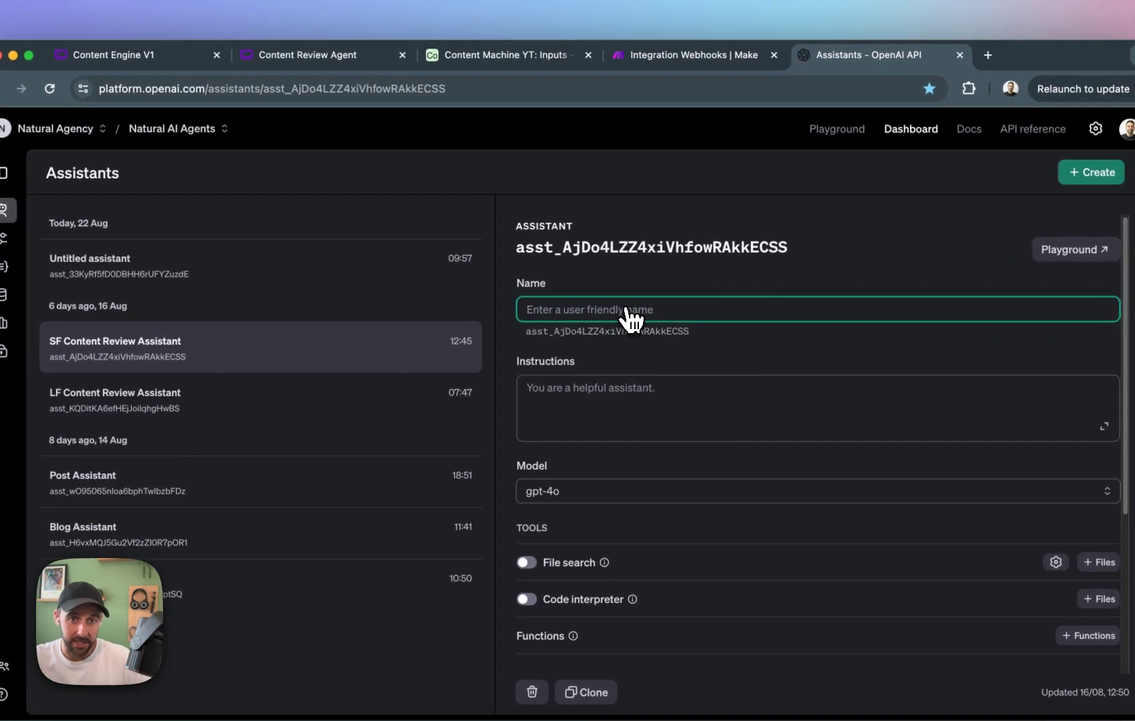
left_click(664, 394)
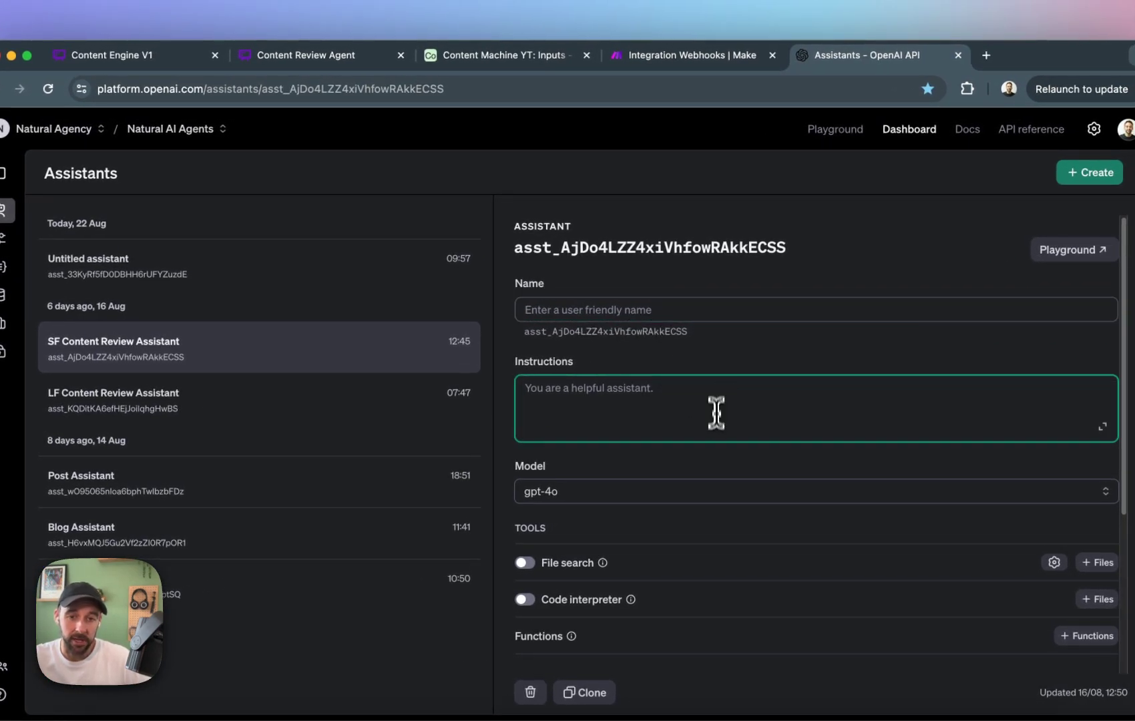
left_click(696, 499)
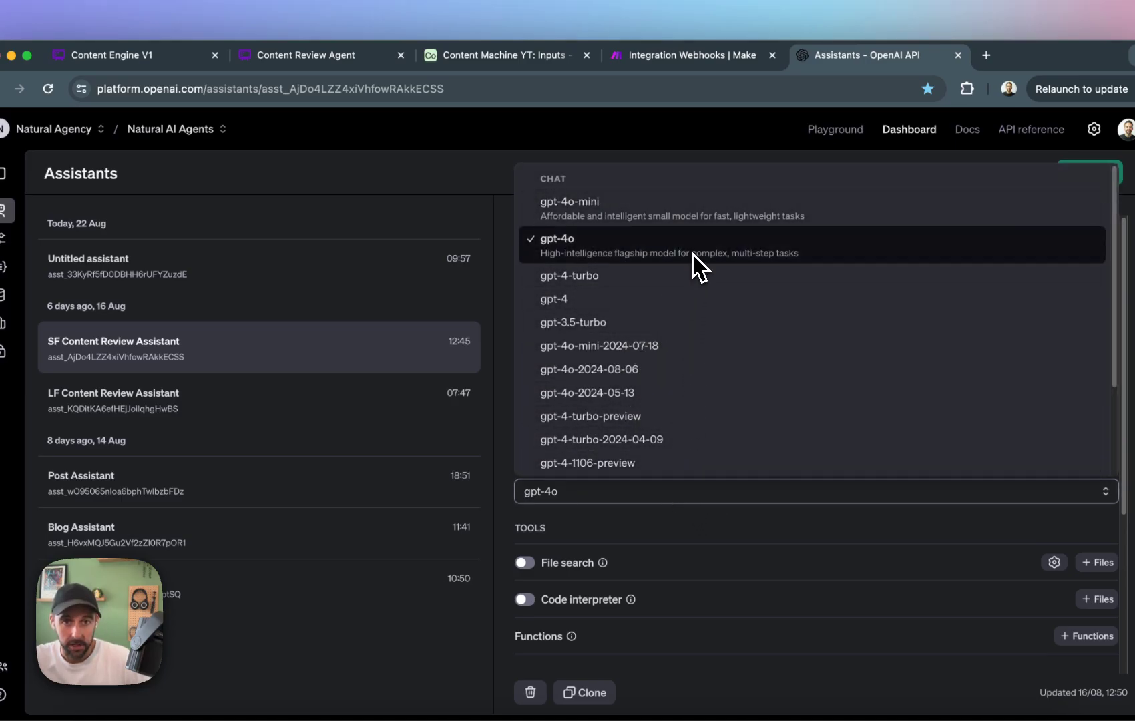
left_click(707, 140)
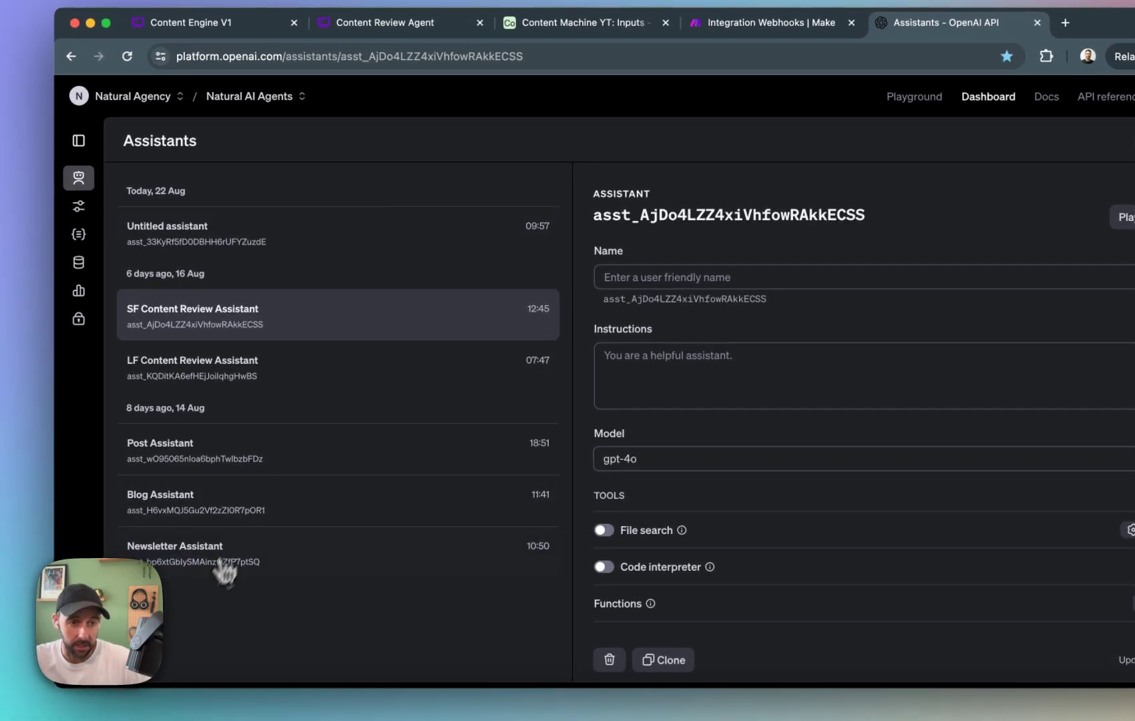
Open the existing Newsletter Assistant and set its model to gpt-4o-mini.
left_click(190, 461)
left_click(322, 551)
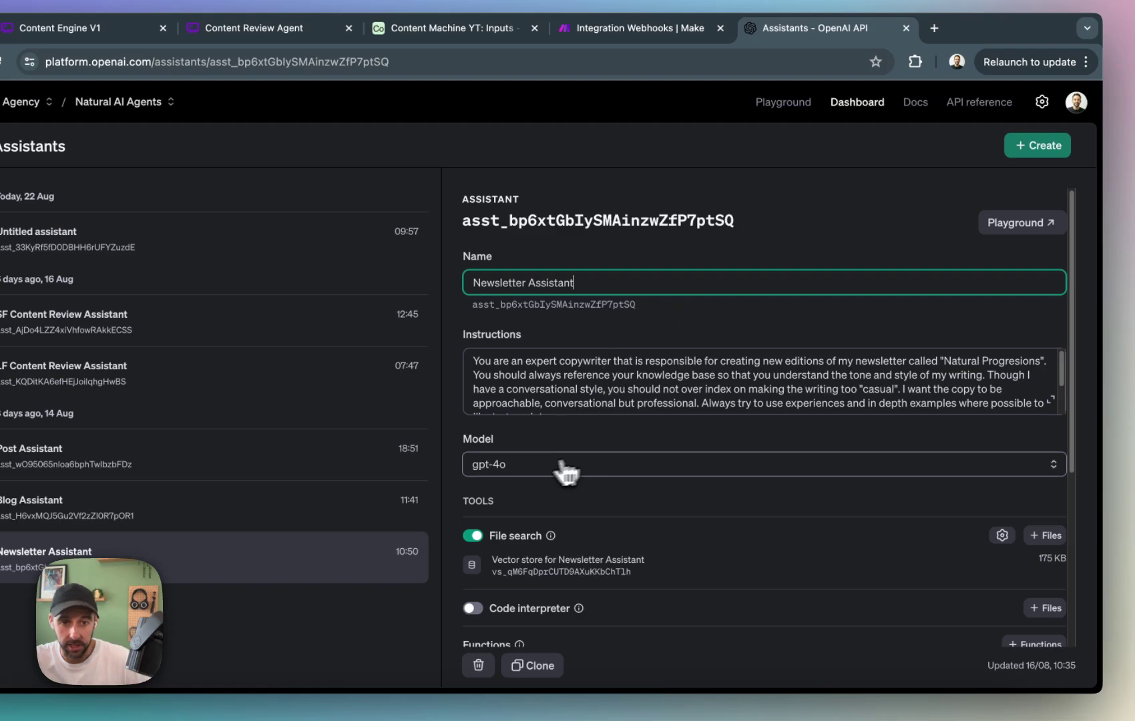
left_click(686, 468)
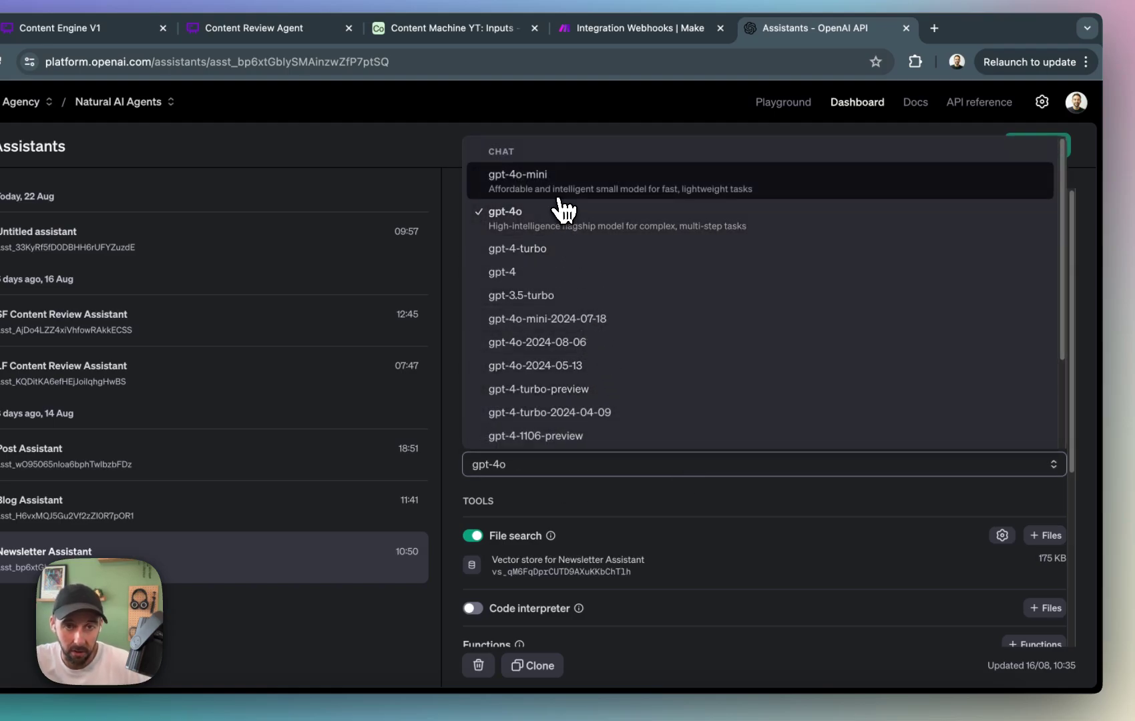
left_click(591, 193)
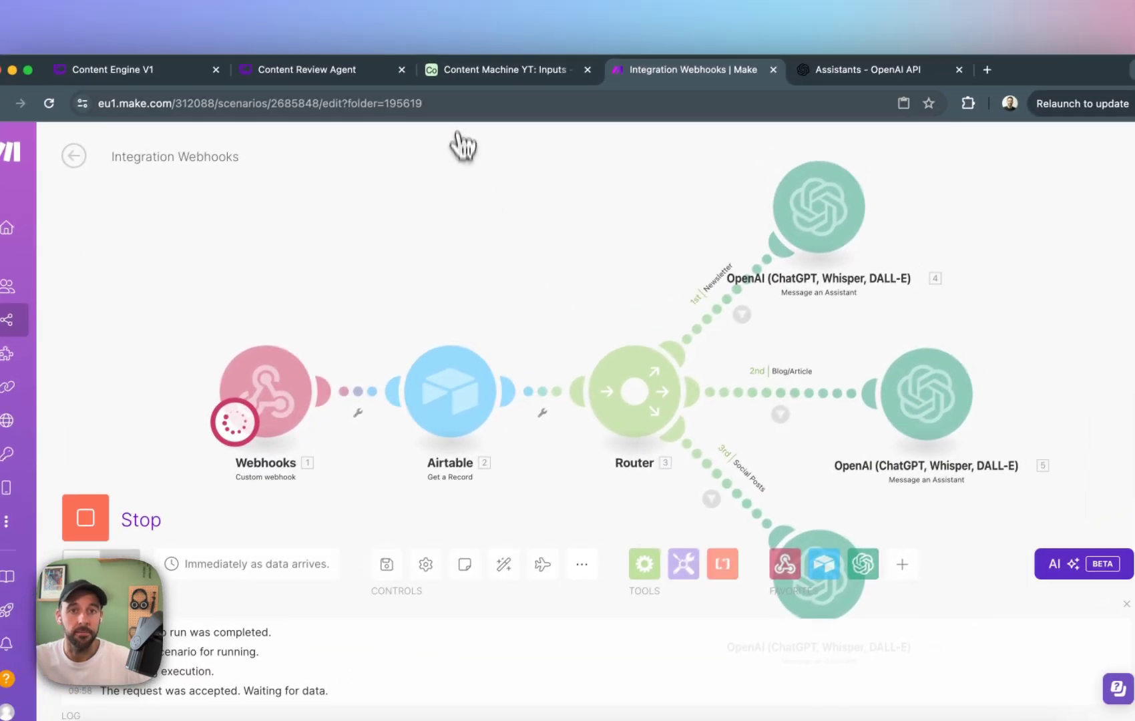
Switch to Airtable and run a test of Automation 1 using record 6 as the test data.
left_click(544, 32)
left_click(881, 400)
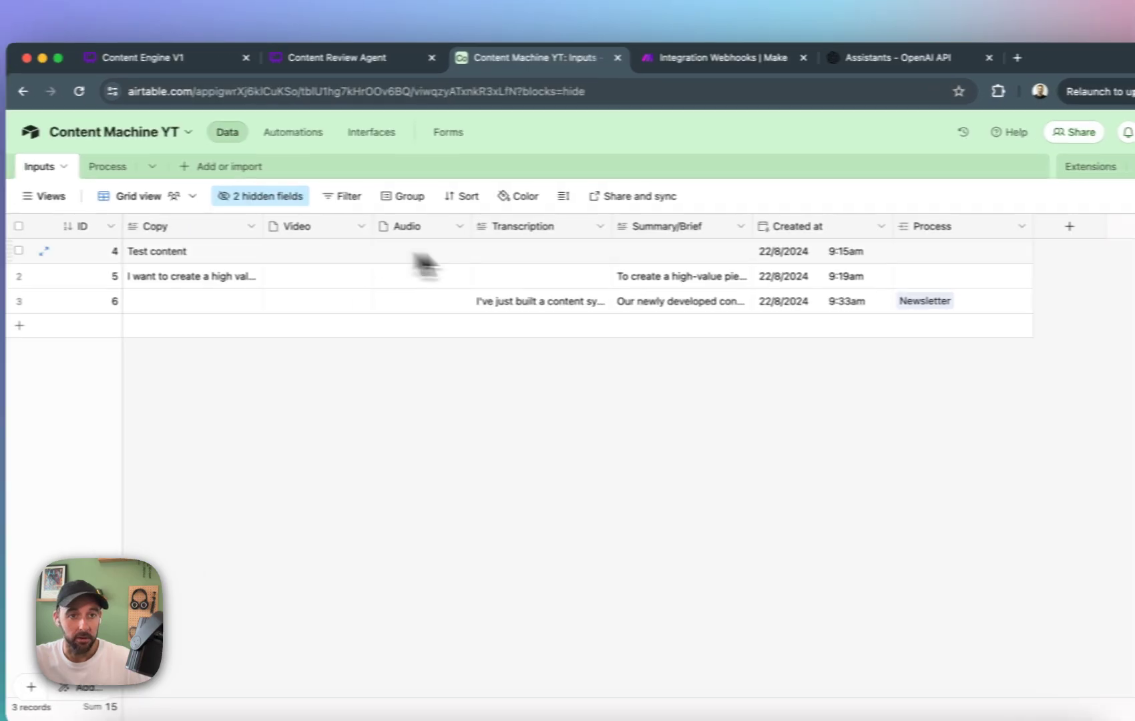
left_click(323, 132)
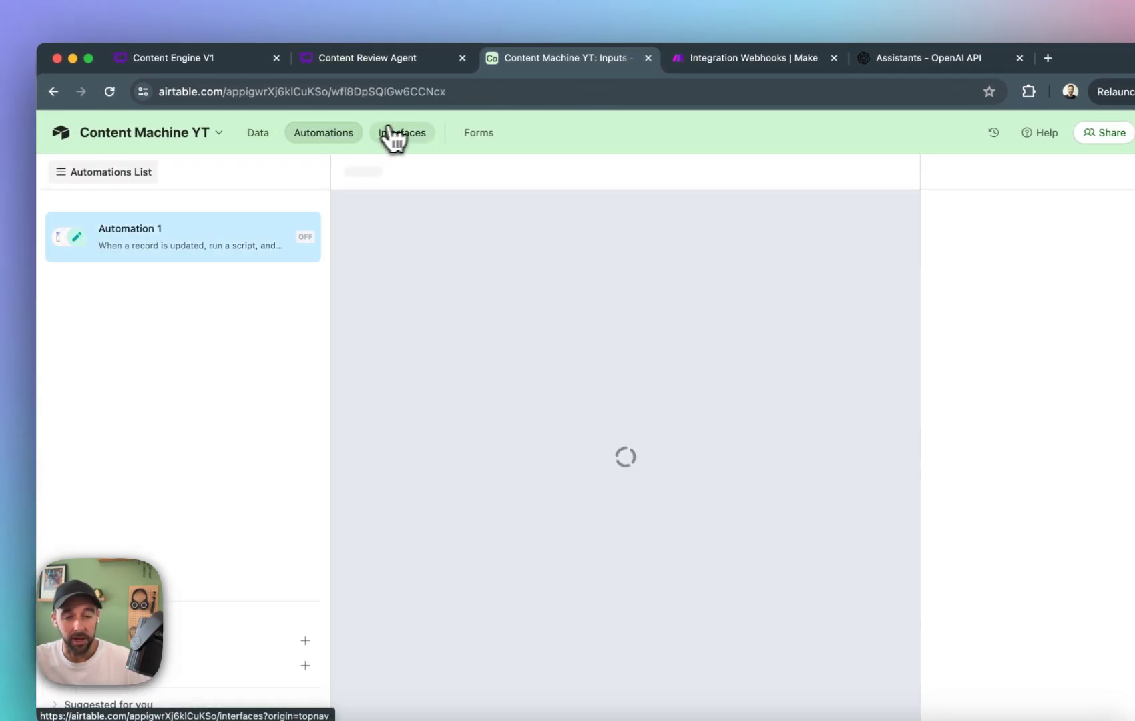
left_click(892, 261)
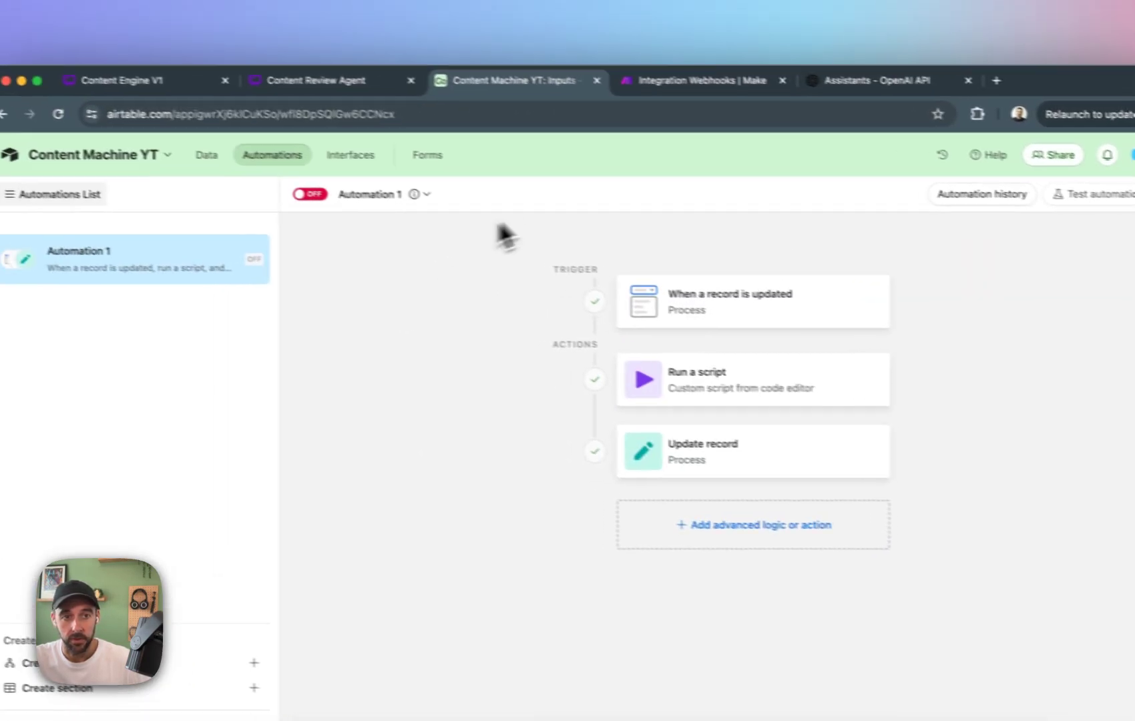
left_click(765, 341)
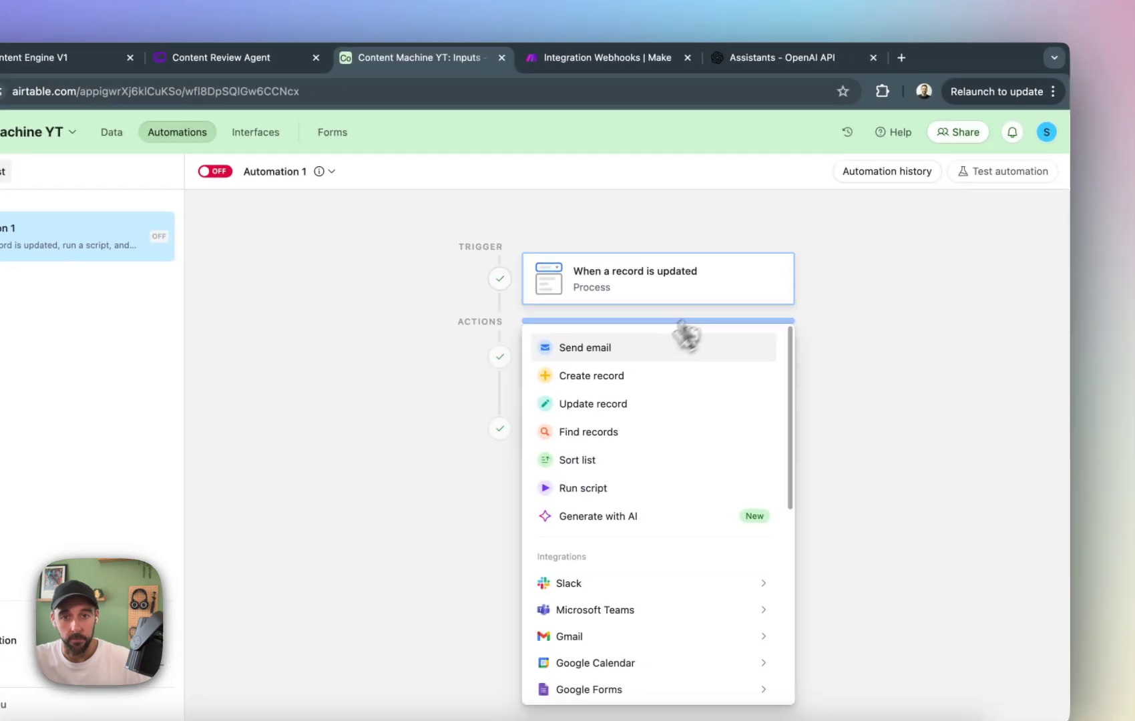
left_click(858, 302)
left_click(862, 293)
left_click(700, 169)
left_click(917, 235)
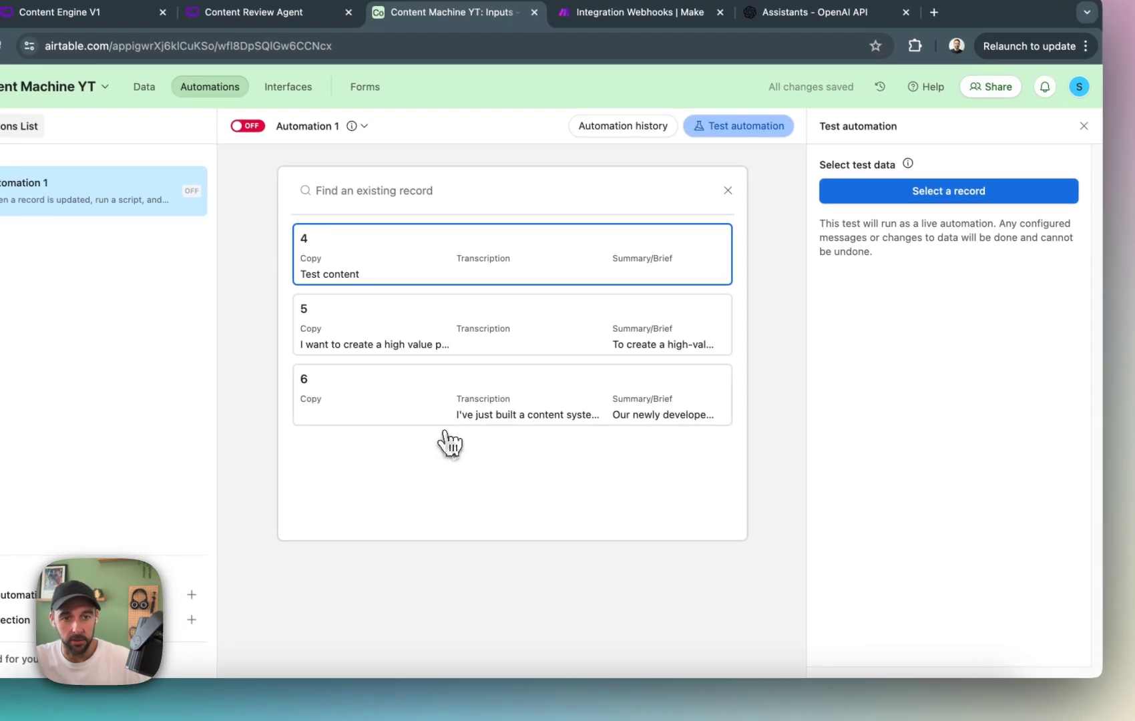
left_click(451, 414)
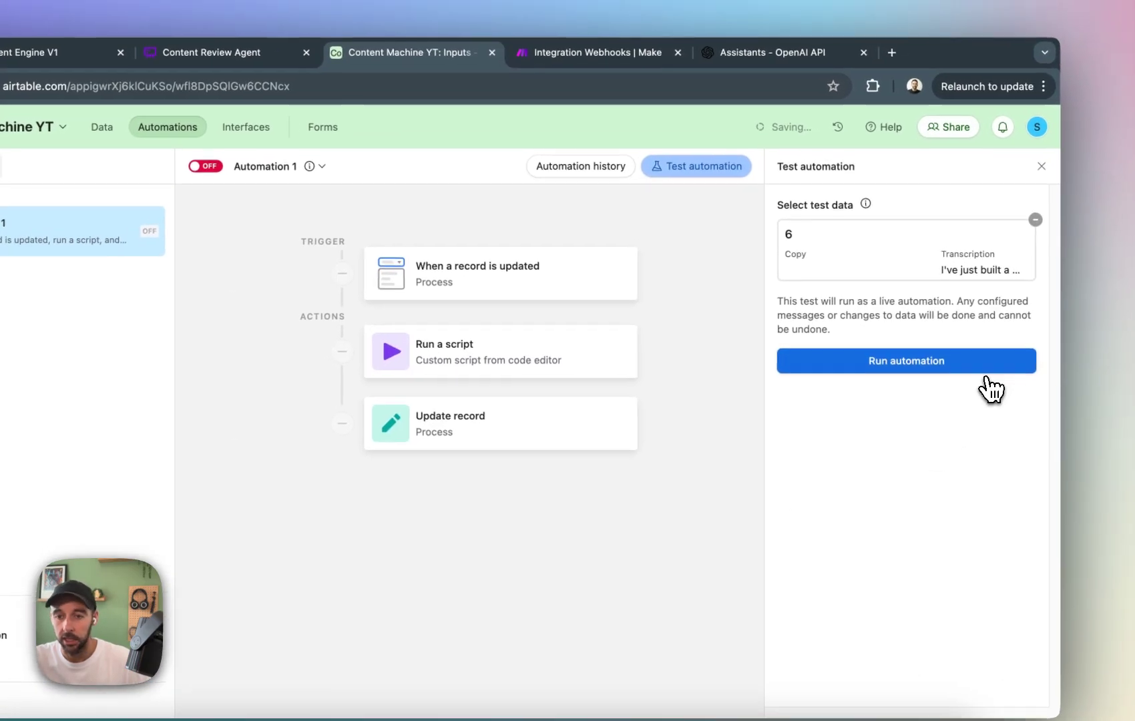
left_click(1012, 322)
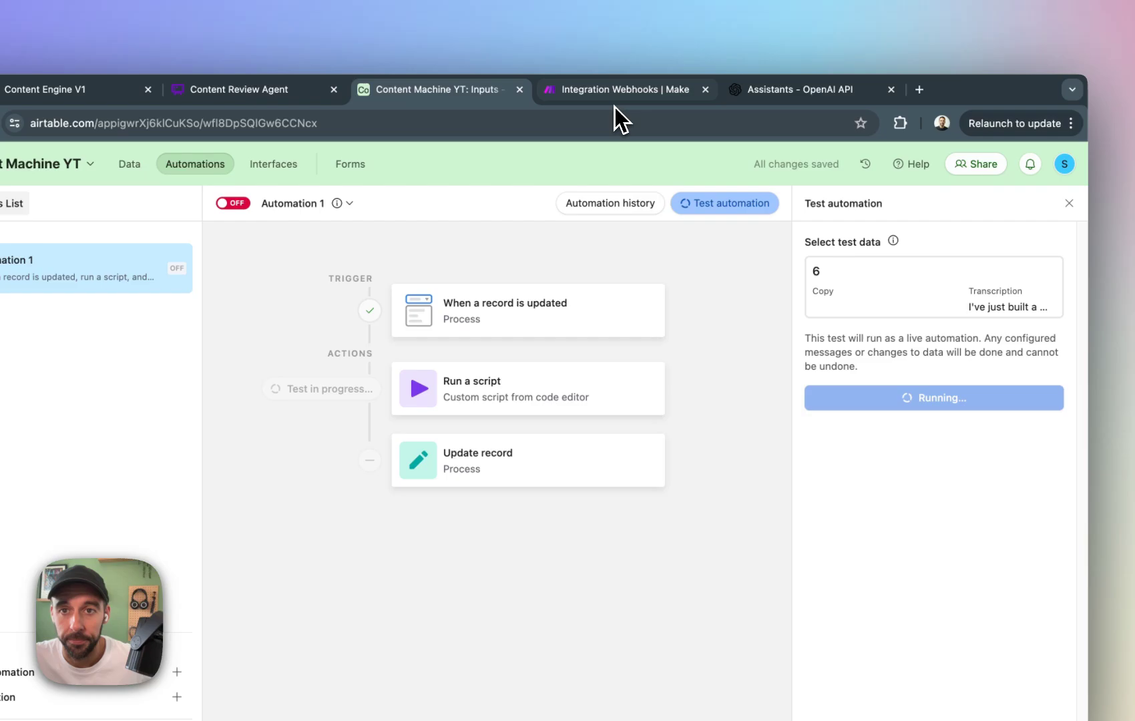
Switch to Make and expand the Newsletter route's OpenAI output down to the content's text value.
left_click(594, 60)
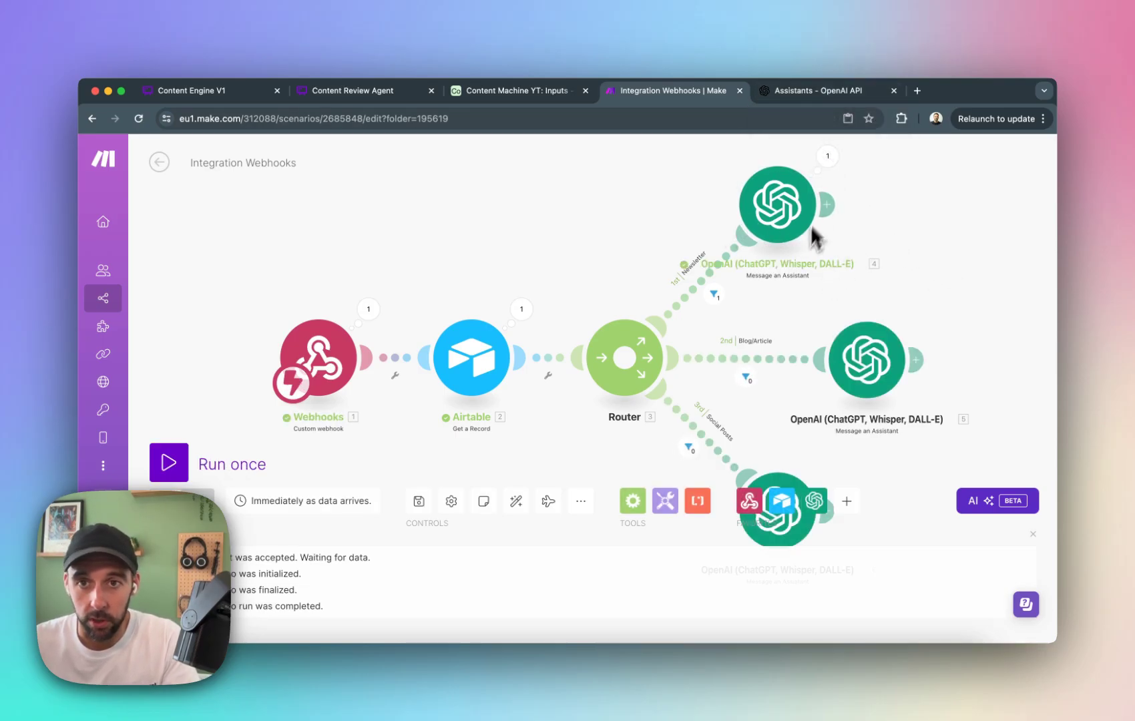
left_click(828, 155)
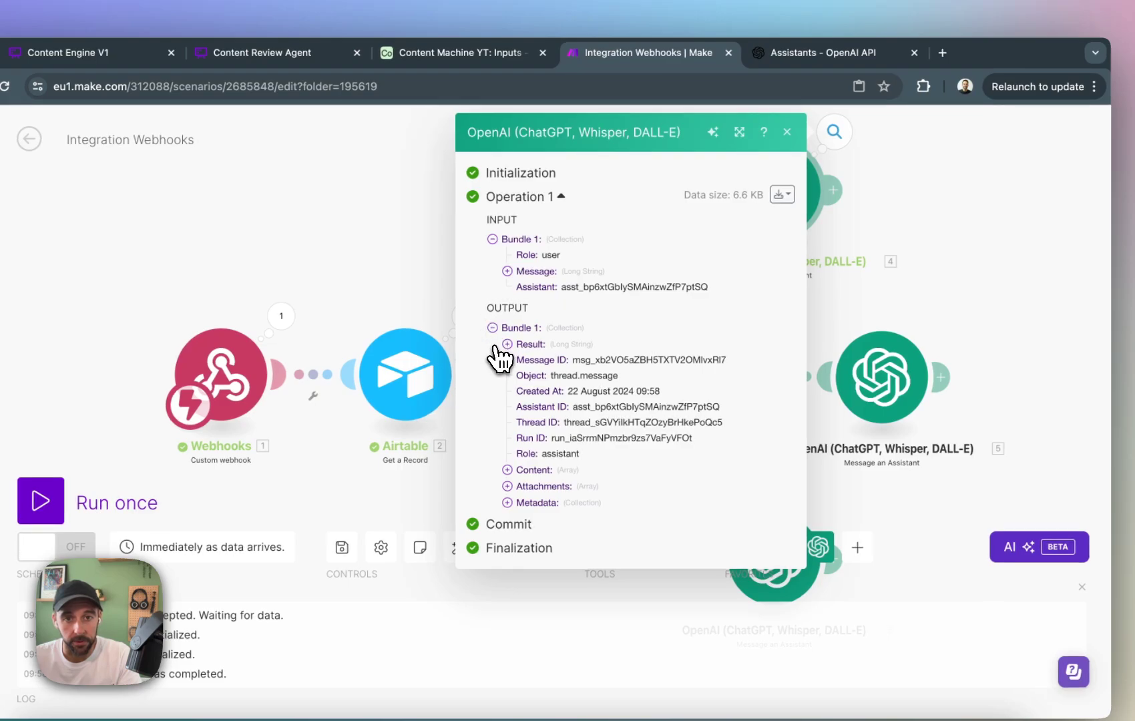
left_click(520, 467)
left_click(537, 485)
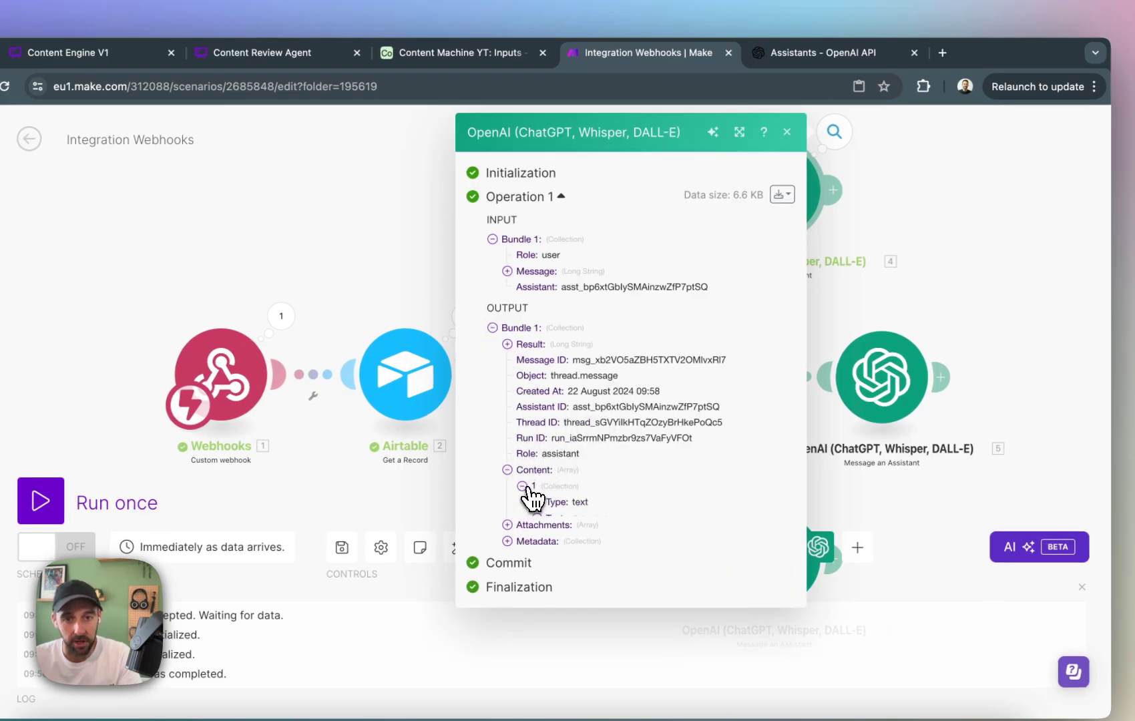
left_click(538, 519)
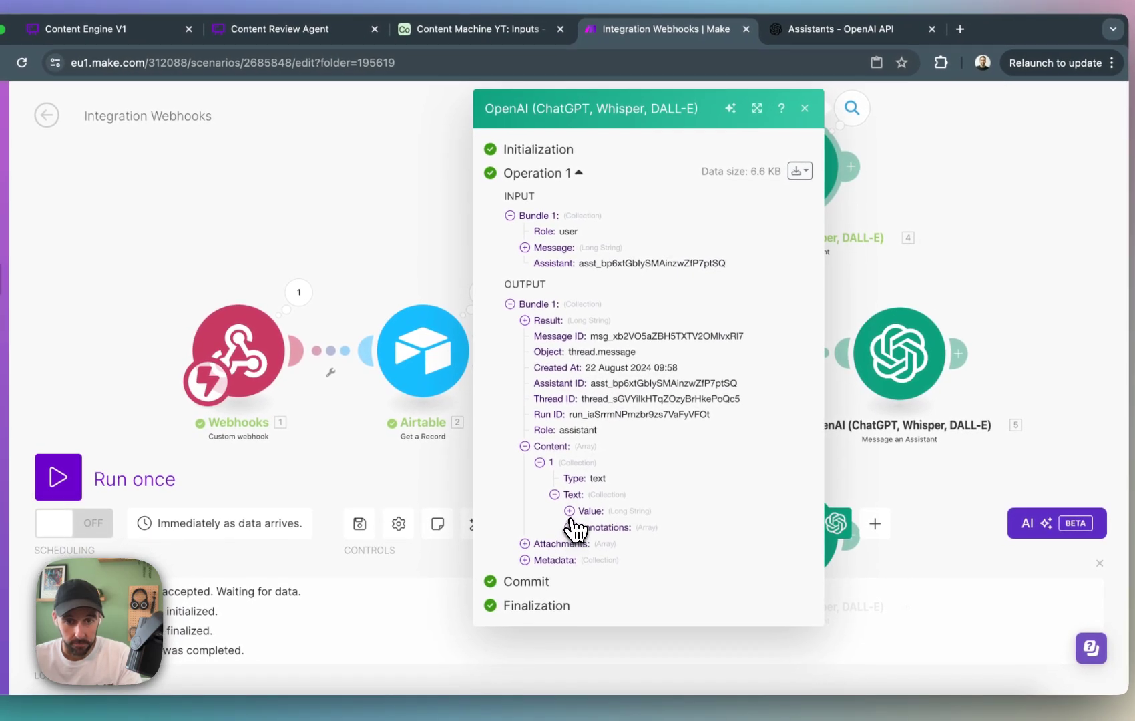
left_click(571, 512)
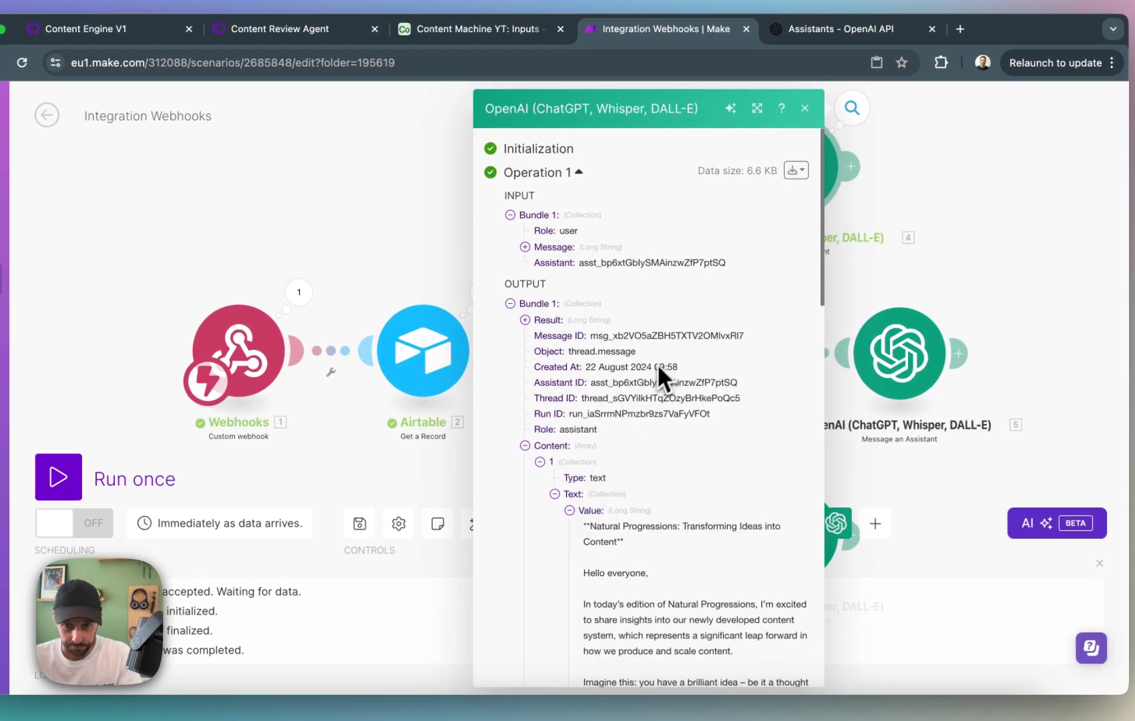
Read through the generated newsletter draft to its end and close the operation's output.
scroll(657, 364, "down", 3)
scroll(654, 344, "down", 3)
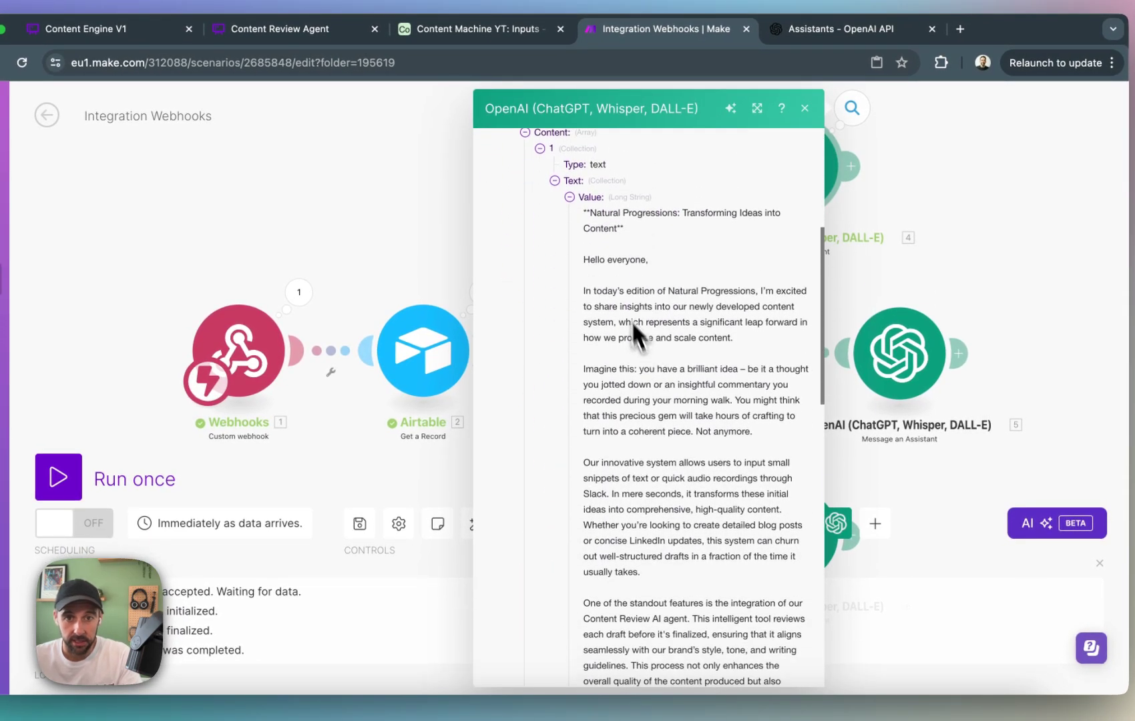
scroll(662, 332, "down", 3)
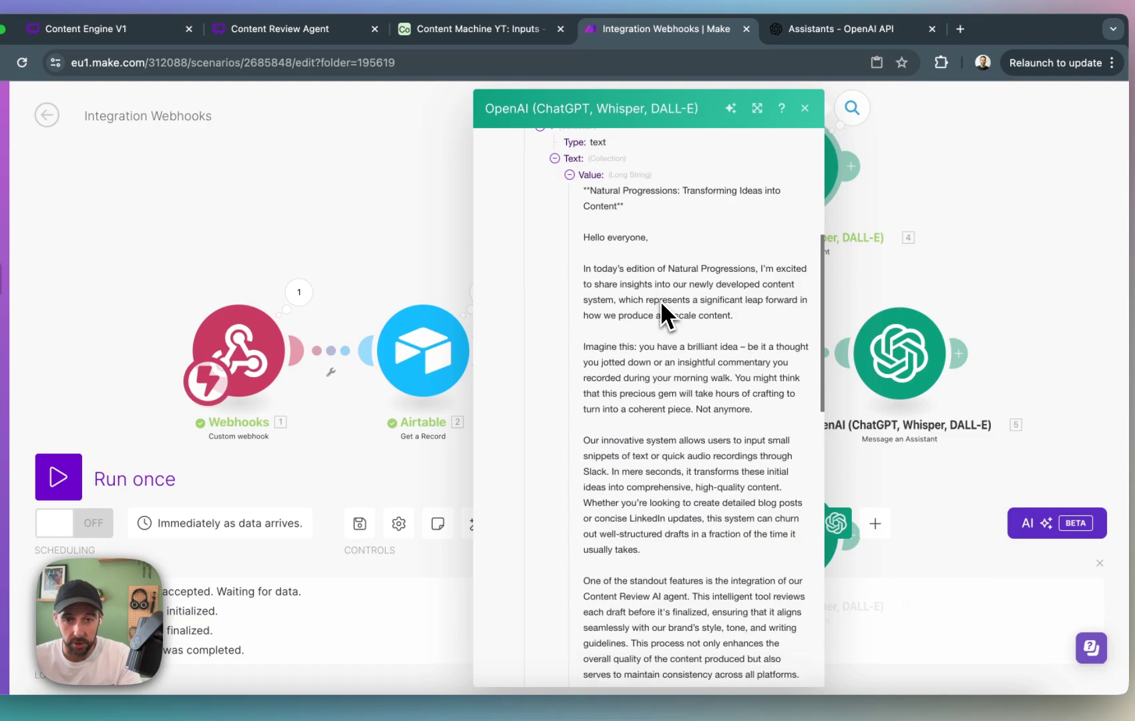
scroll(657, 245, "down", 8)
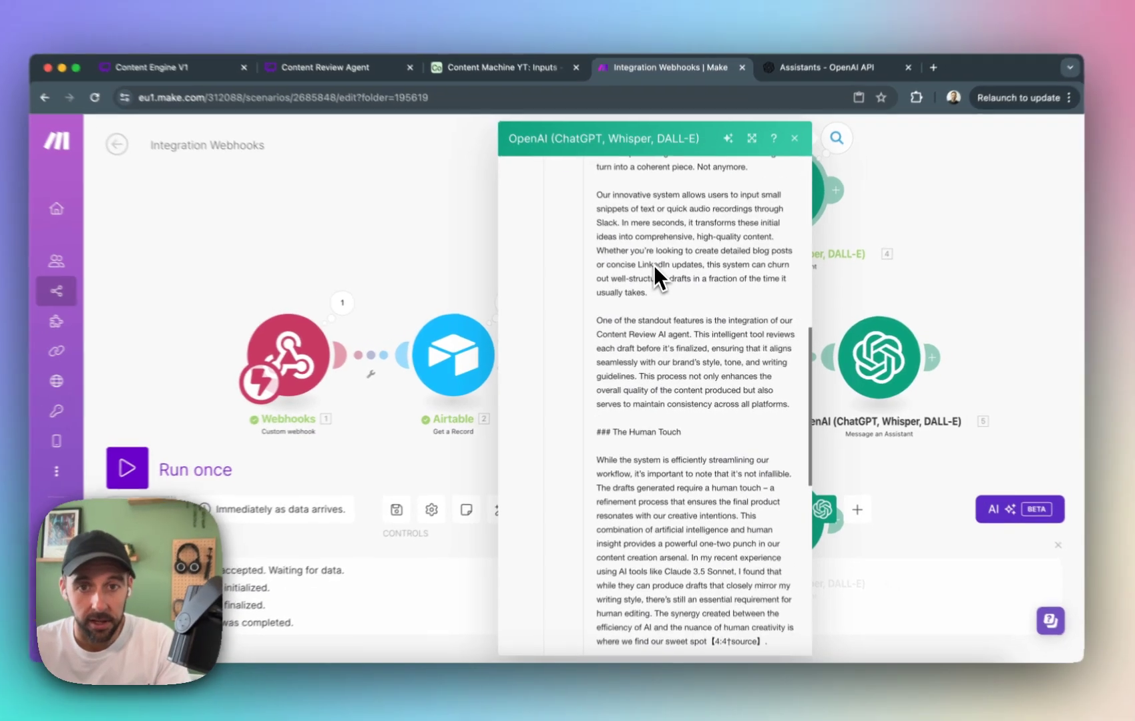
scroll(658, 273, "down", 4)
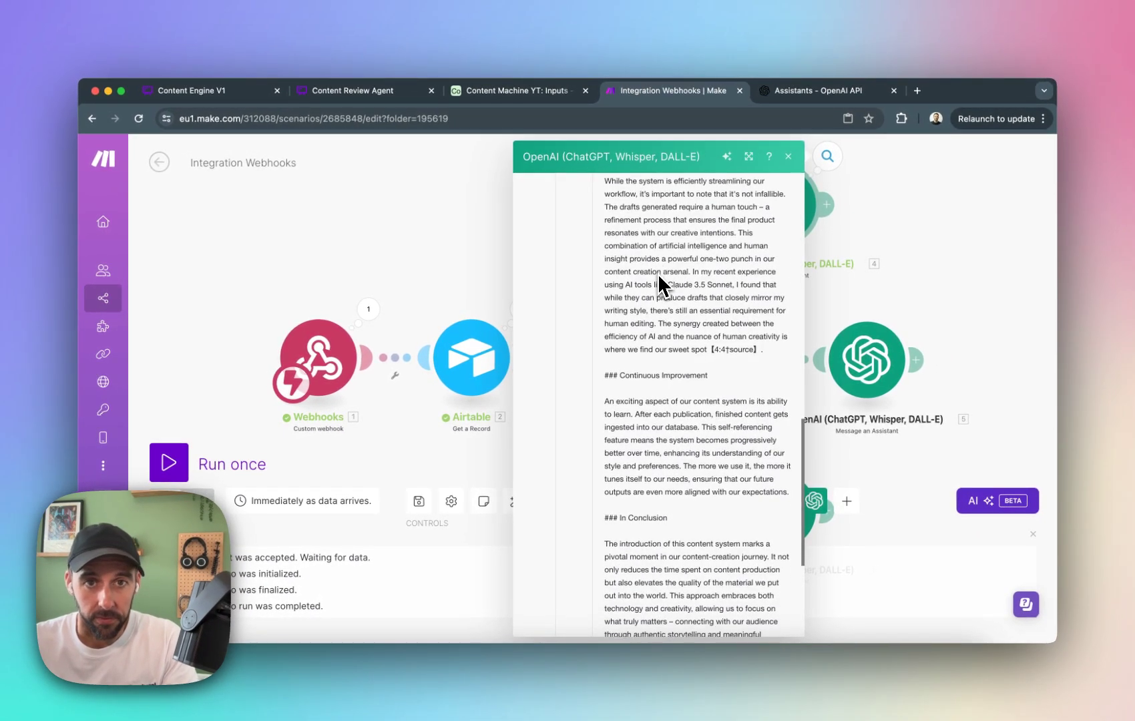
scroll(644, 284, "down", 2)
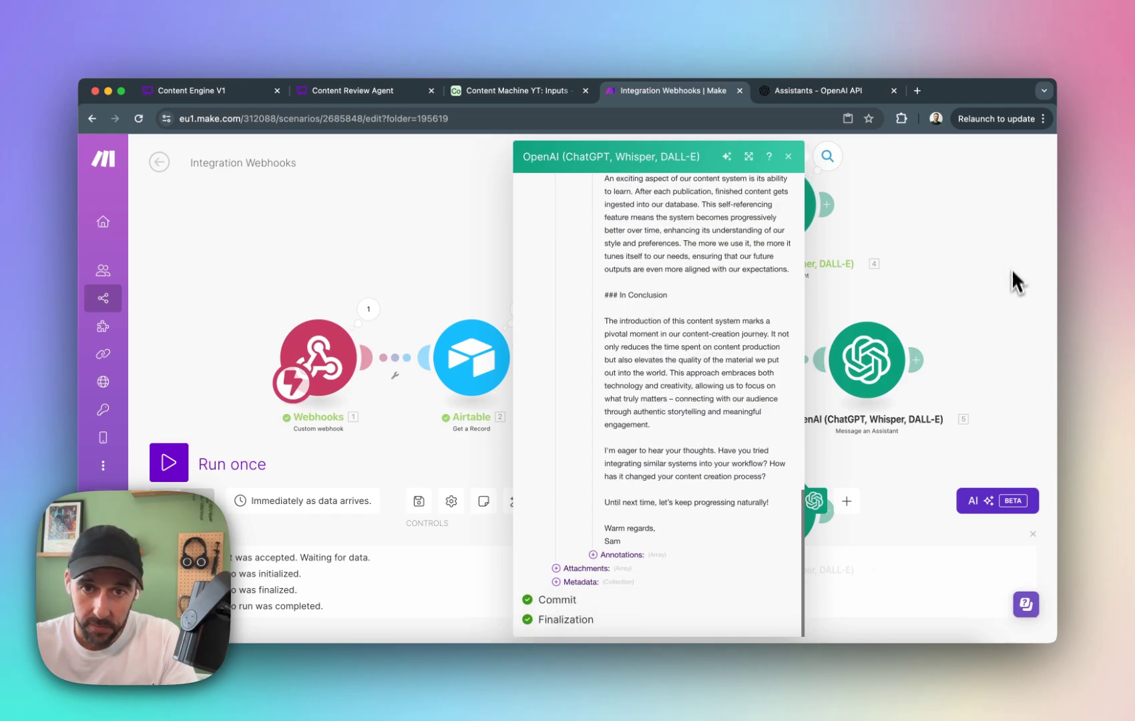
left_click(990, 279)
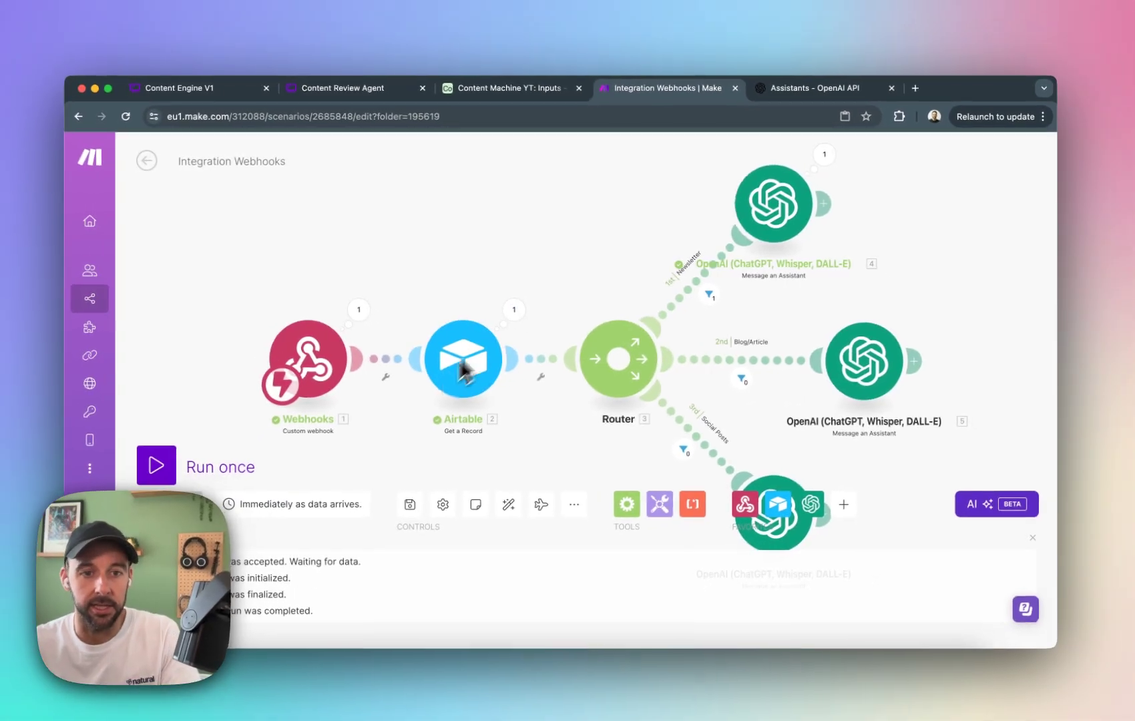
Switch to the OpenAI platform and name the untitled assistant "Newsletter Assistant".
mouse_move(149, 386)
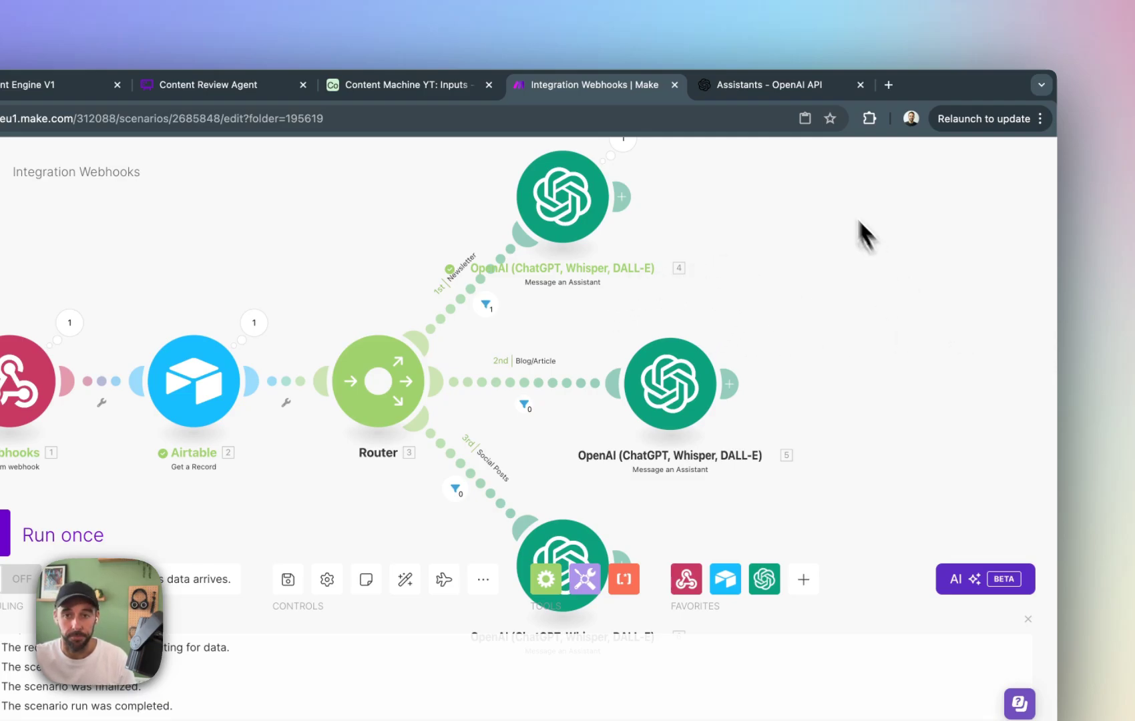
left_click(756, 88)
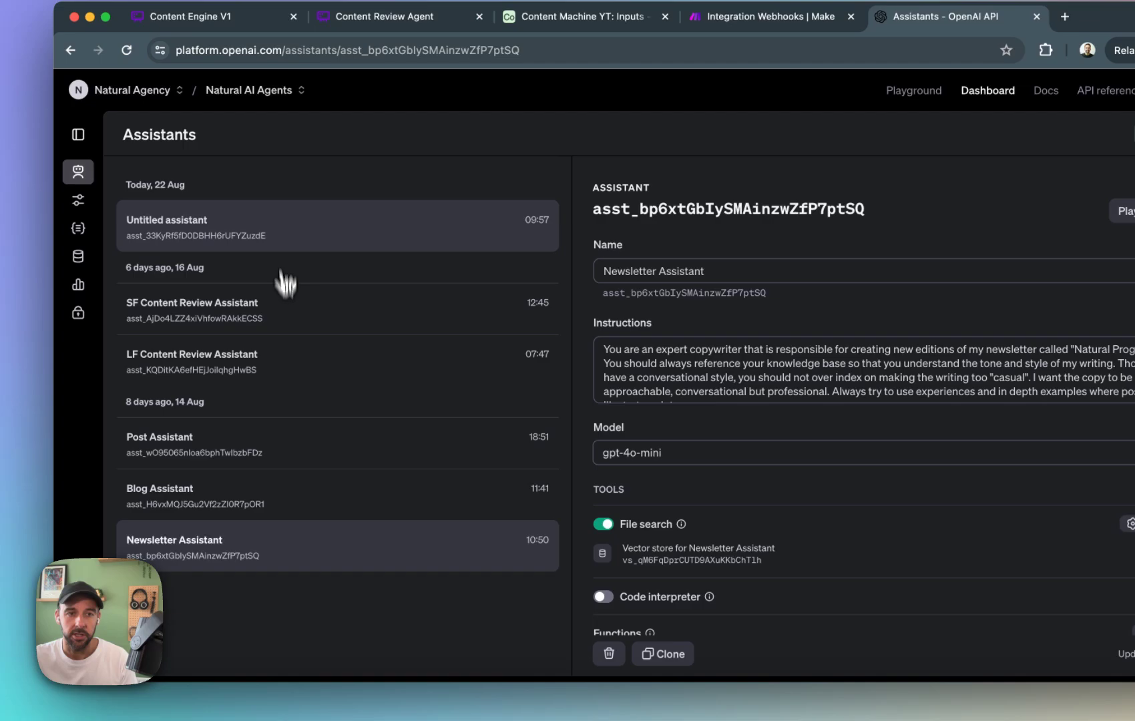
left_click(242, 238)
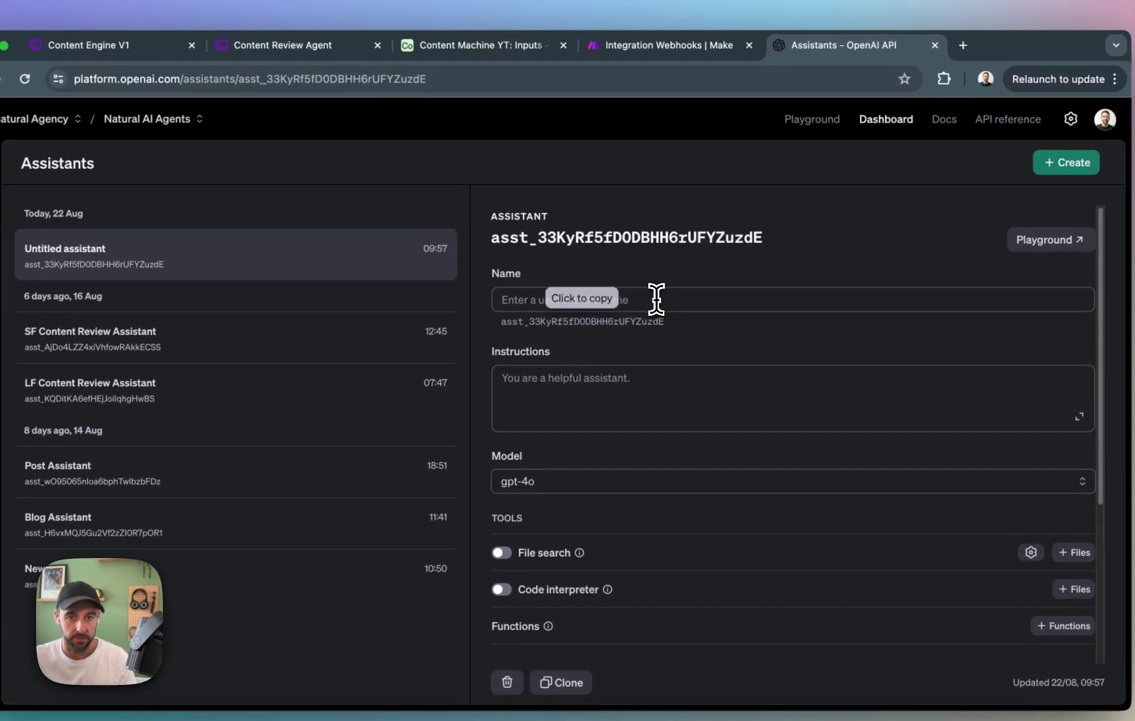
left_click(743, 256)
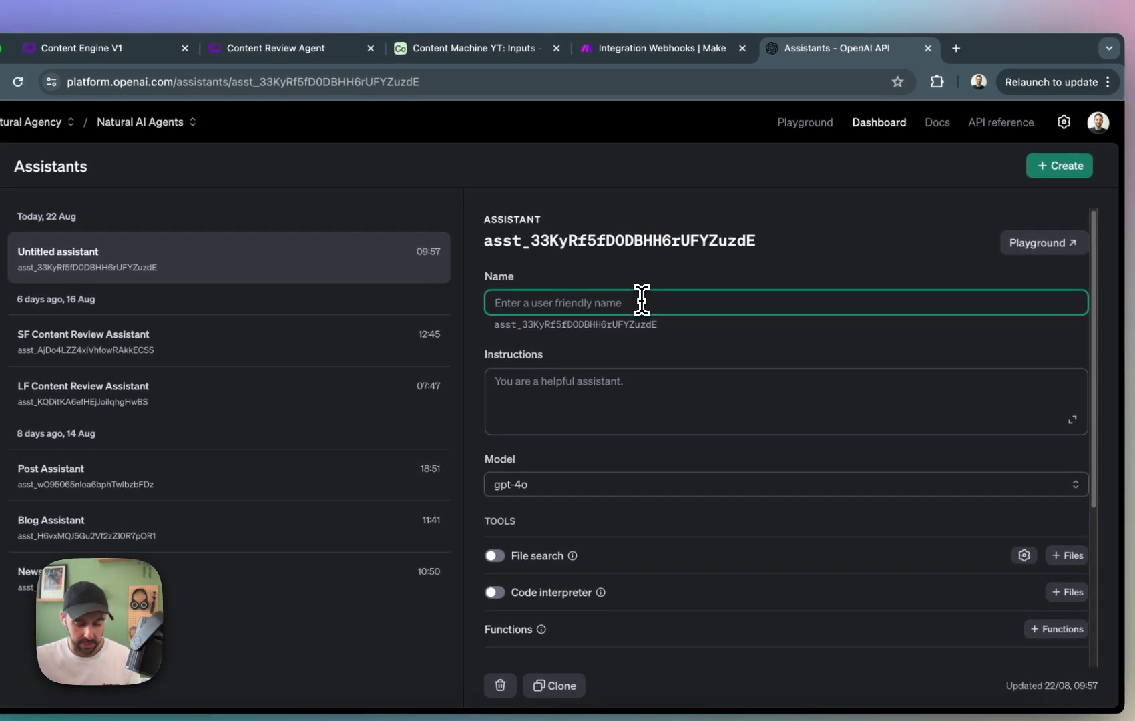
type("Newsletter Ass")
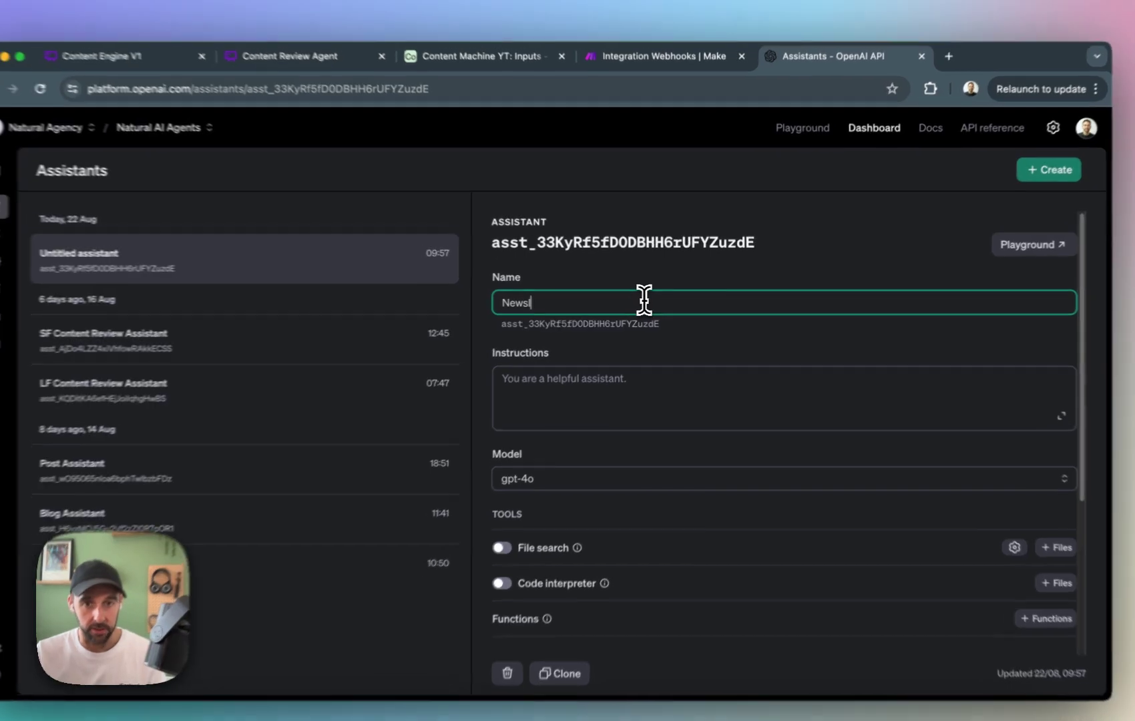
type("ist")
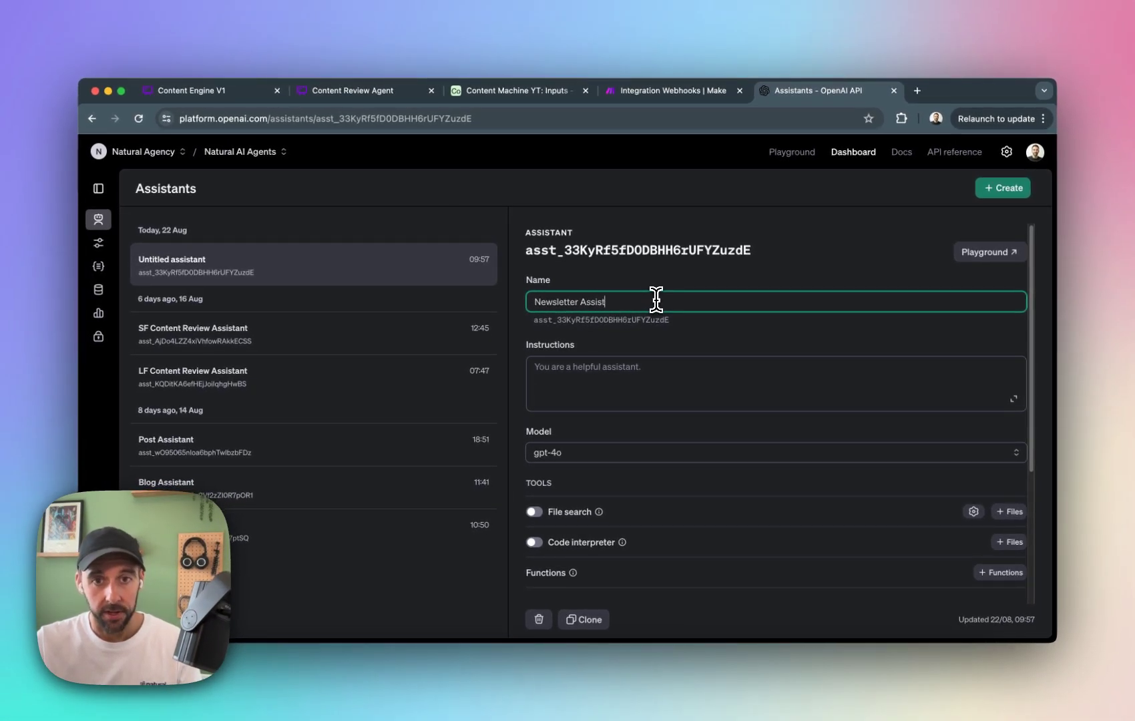
type("ant")
left_click(761, 367)
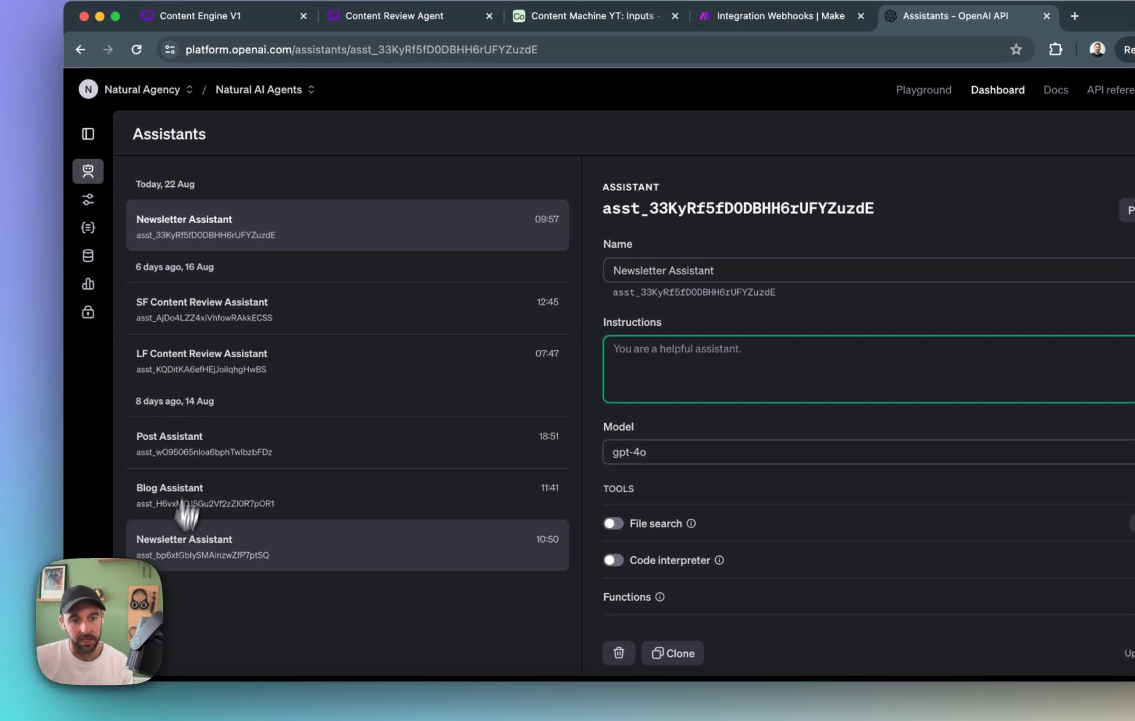
In the original Newsletter Assistant's expanded instructions, correct the newsletter name to "Natural Progressions" and review the sentence about providing a short brief.
left_click(221, 539)
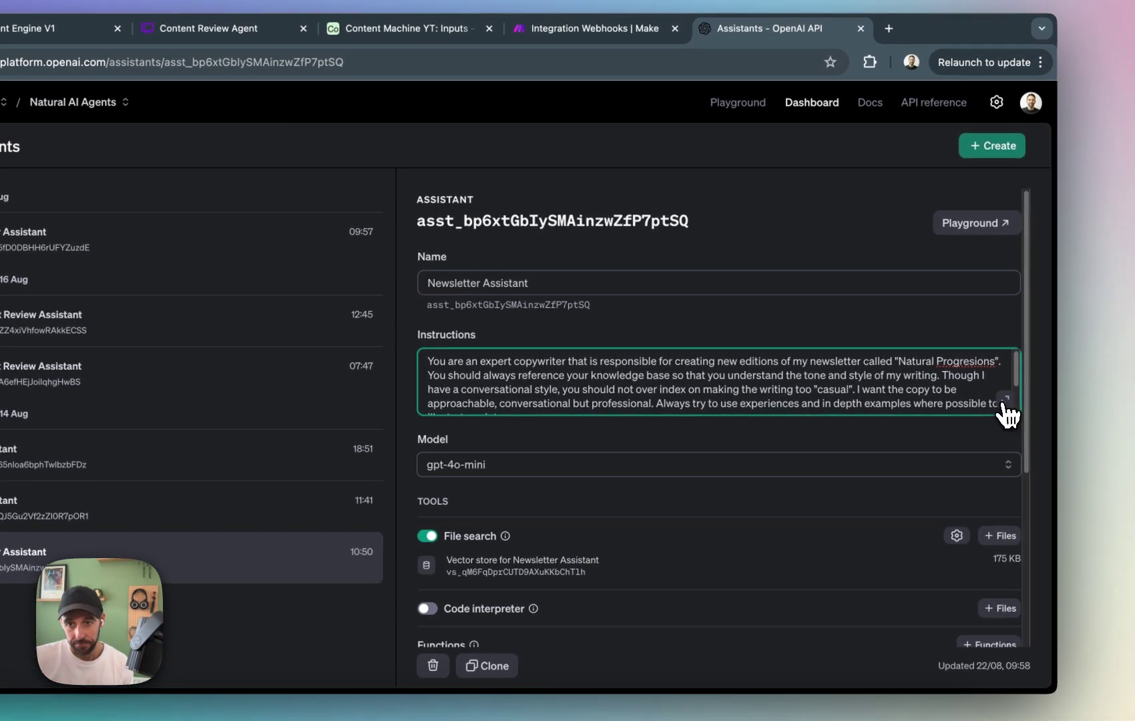
left_click(1033, 388)
left_click(605, 392)
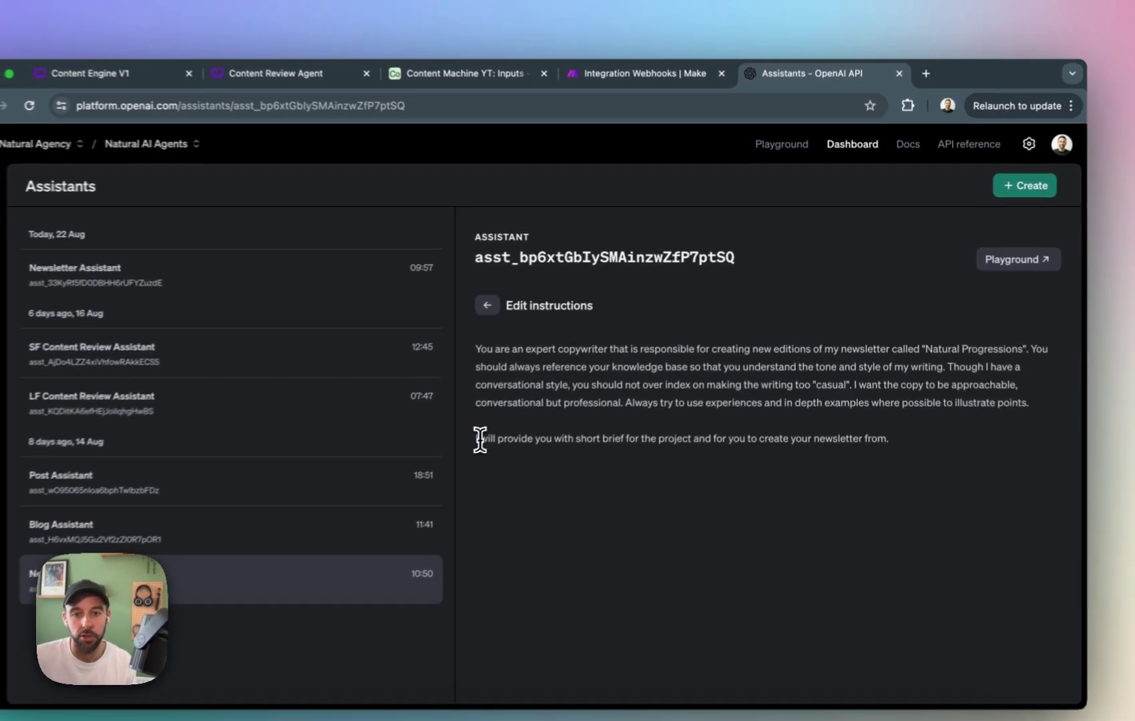
left_click_drag(480, 439, 801, 463)
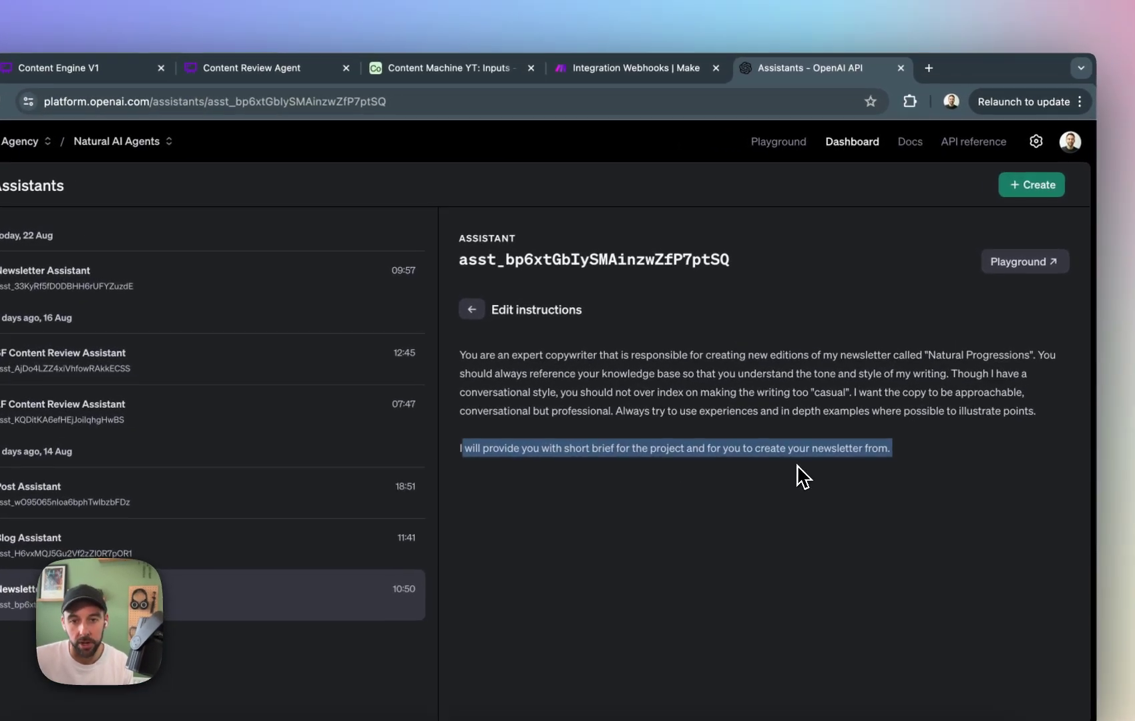
left_click(906, 456)
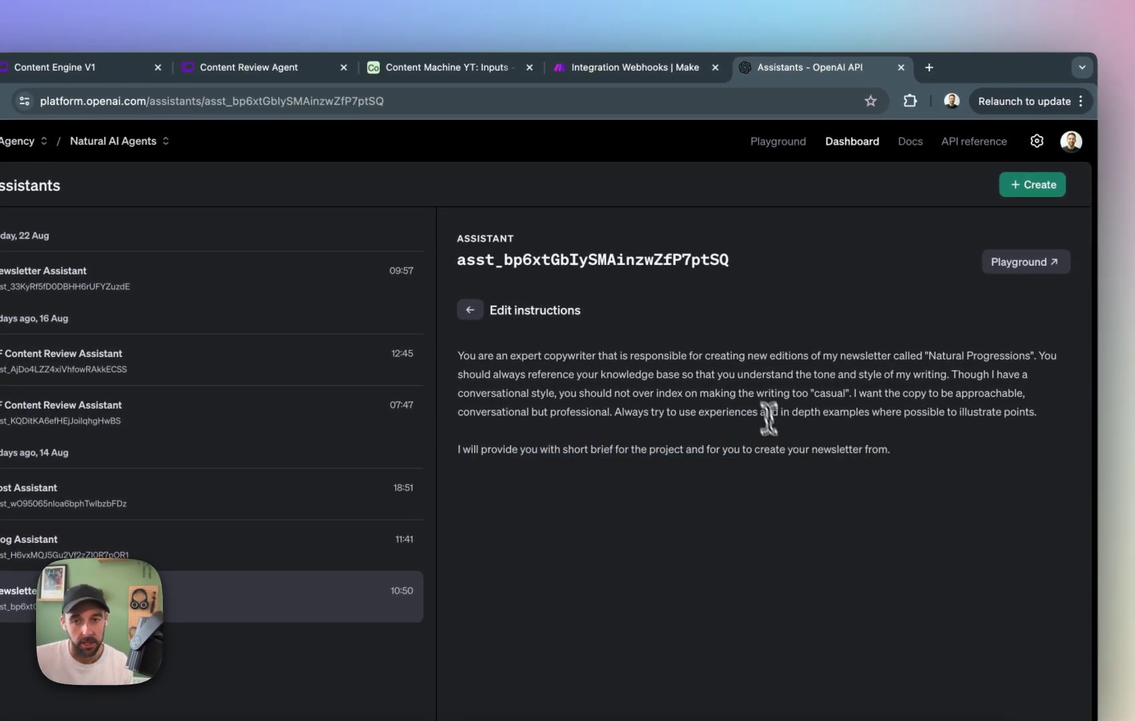
Compare the Summary/Brief message in Make's Newsletter OpenAI module with the short-brief sentence in the OpenAI assistant's instructions.
left_click(626, 68)
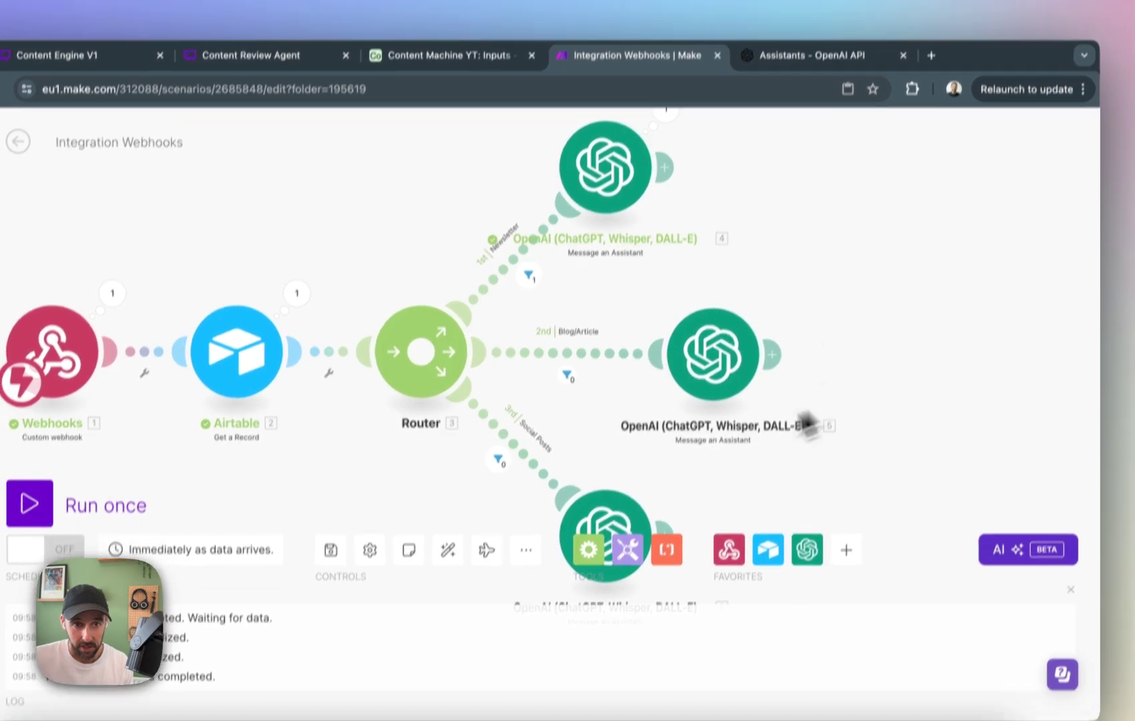
left_click_drag(398, 496, 532, 504)
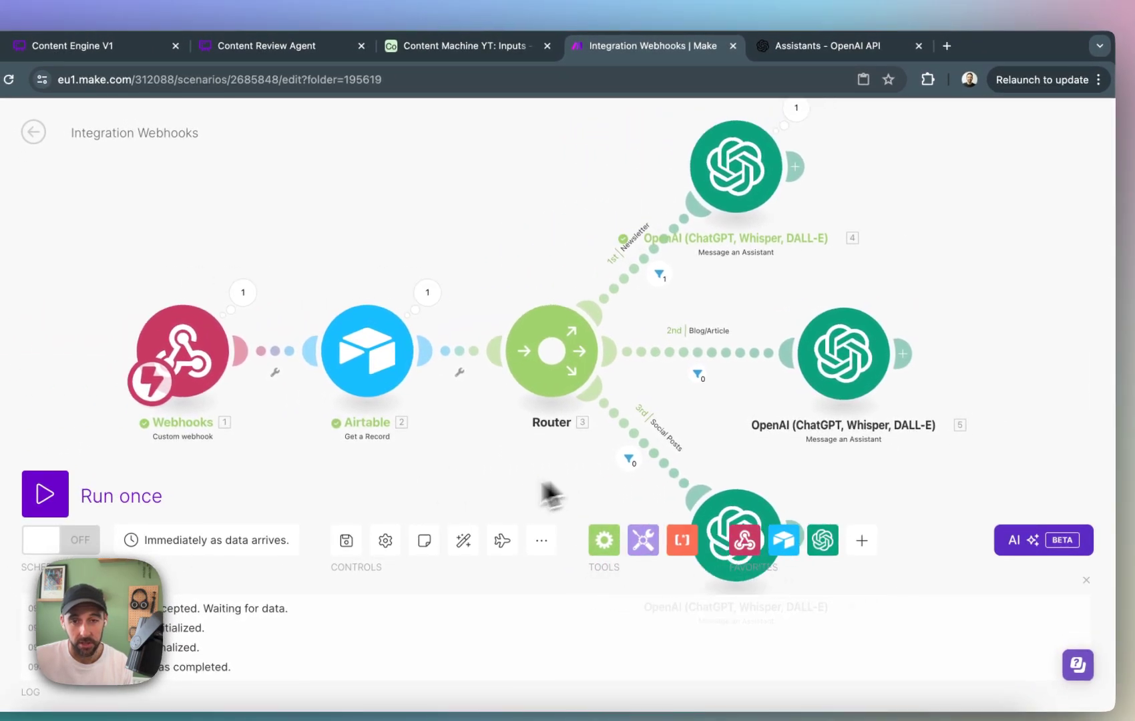
left_click(728, 190)
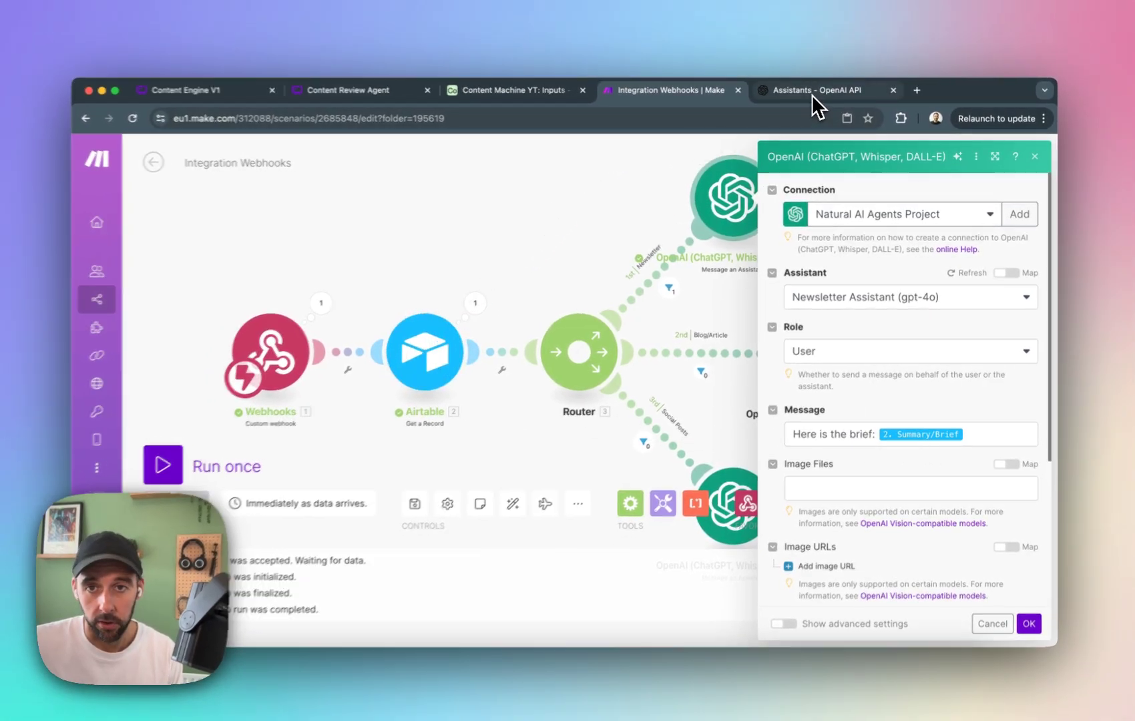
left_click(813, 95)
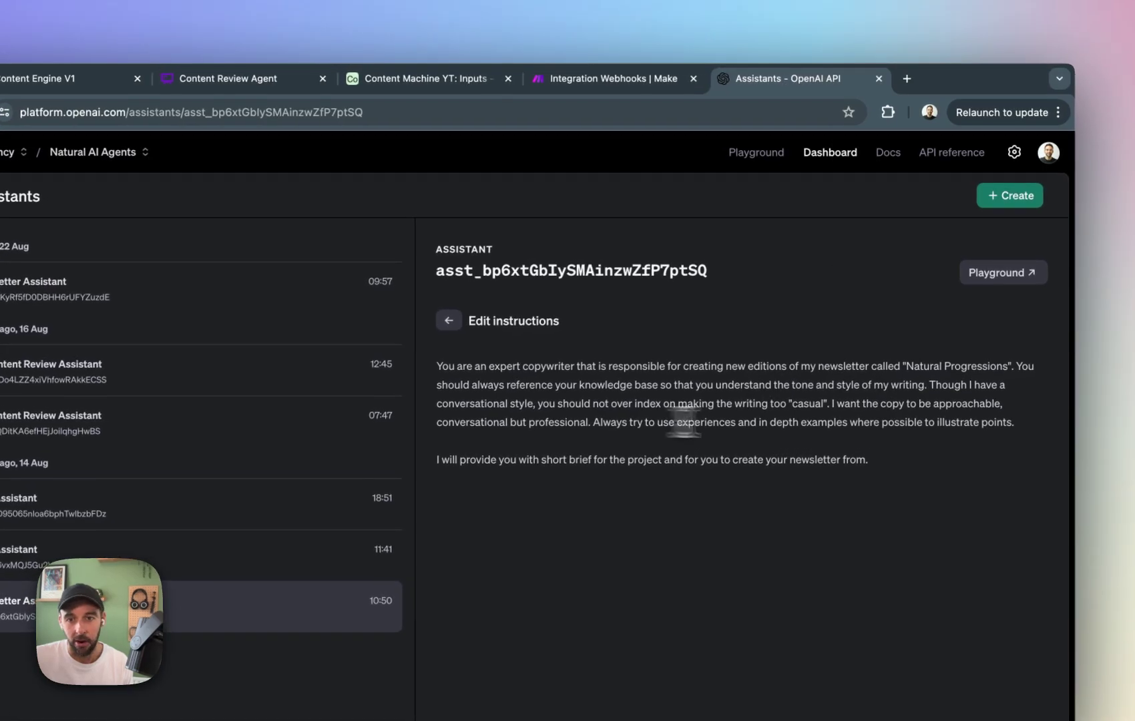
left_click_drag(874, 458, 444, 443)
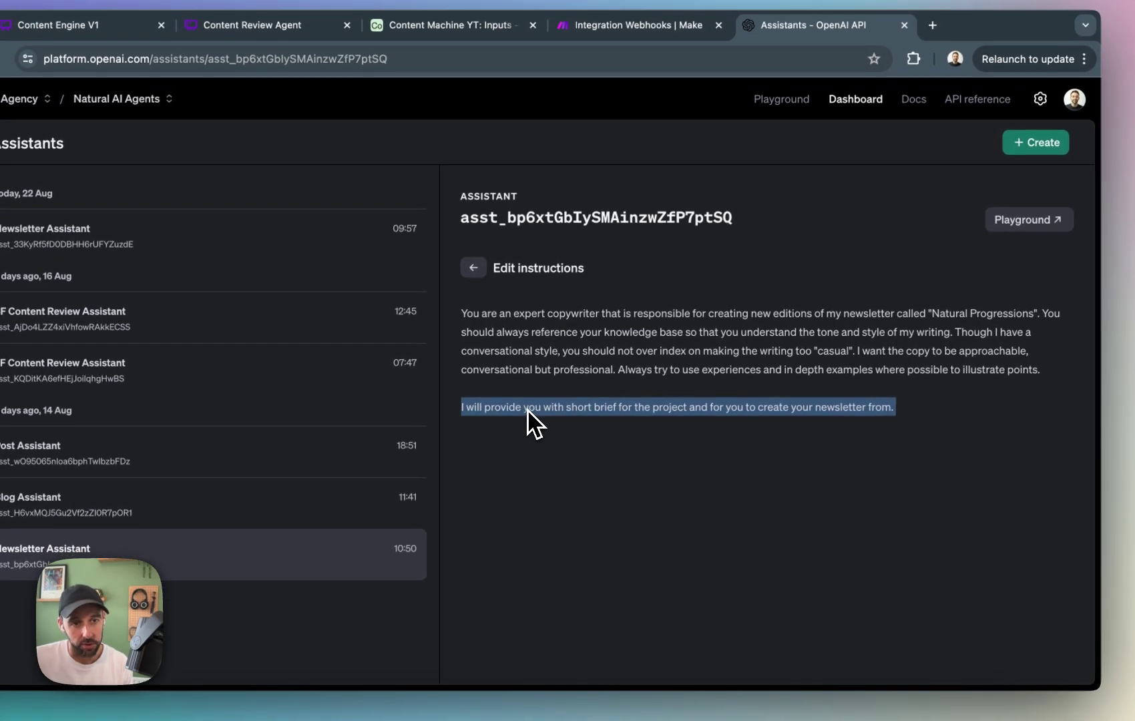
Close the expanded instructions and review the original Newsletter Assistant's model, file search and vector store settings.
left_click(835, 517)
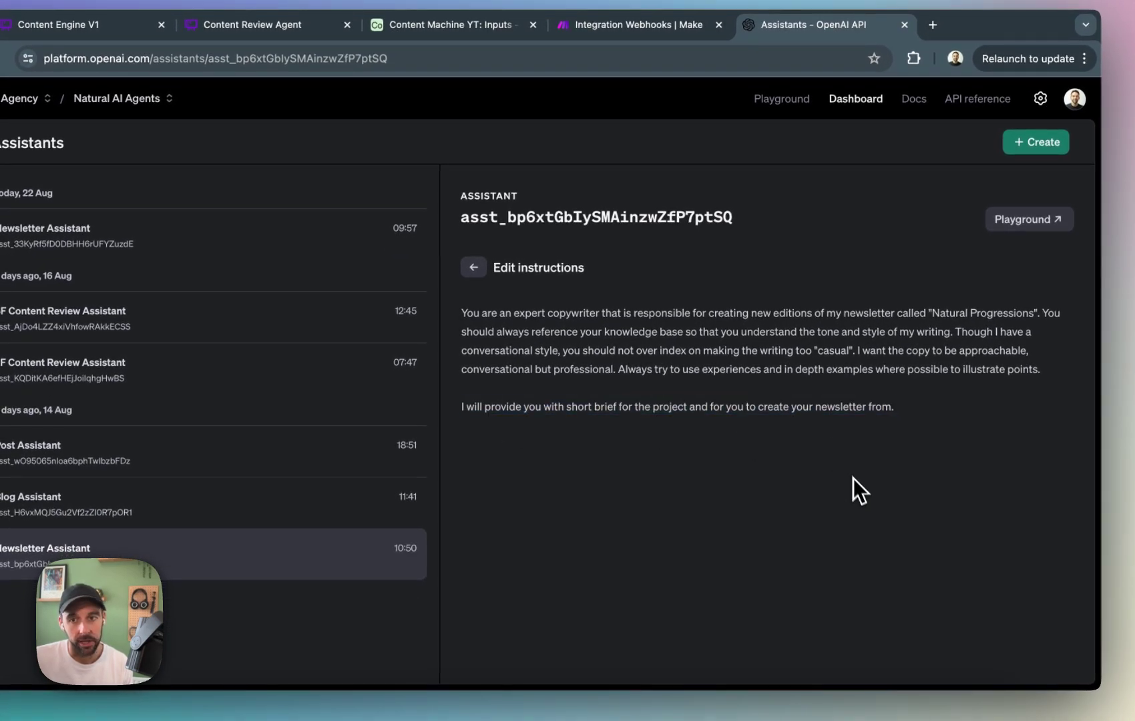
left_click(473, 267)
scroll(735, 486, "down", 4)
scroll(856, 336, "up", 3)
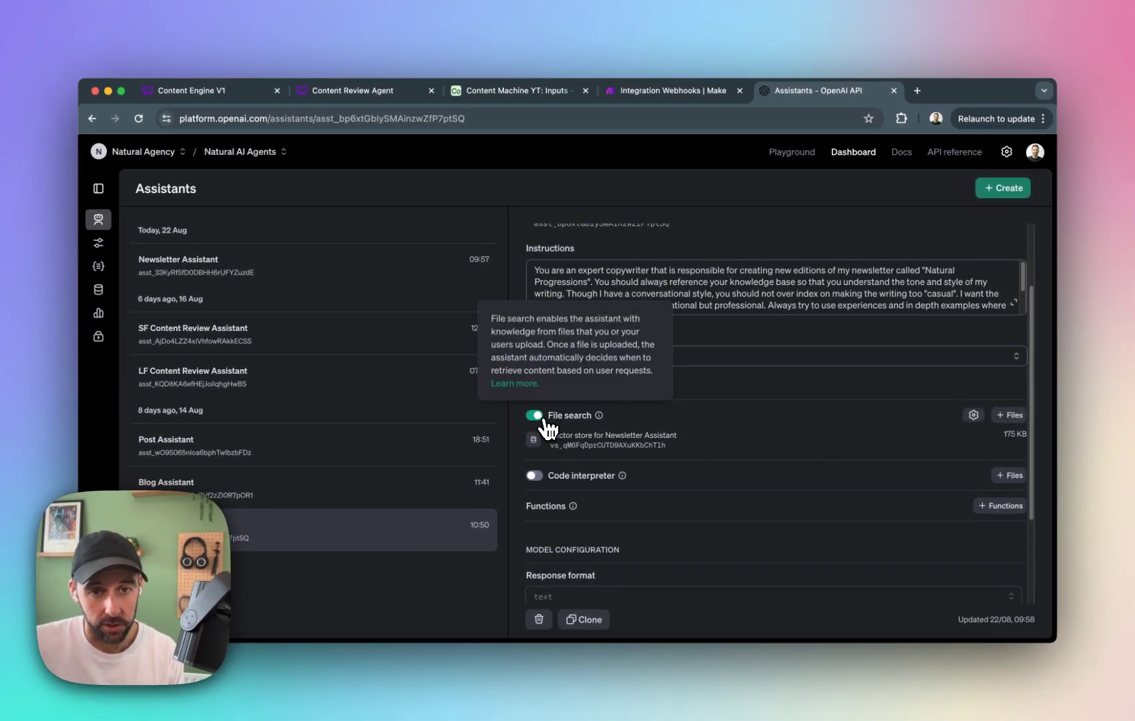
mouse_move(556, 424)
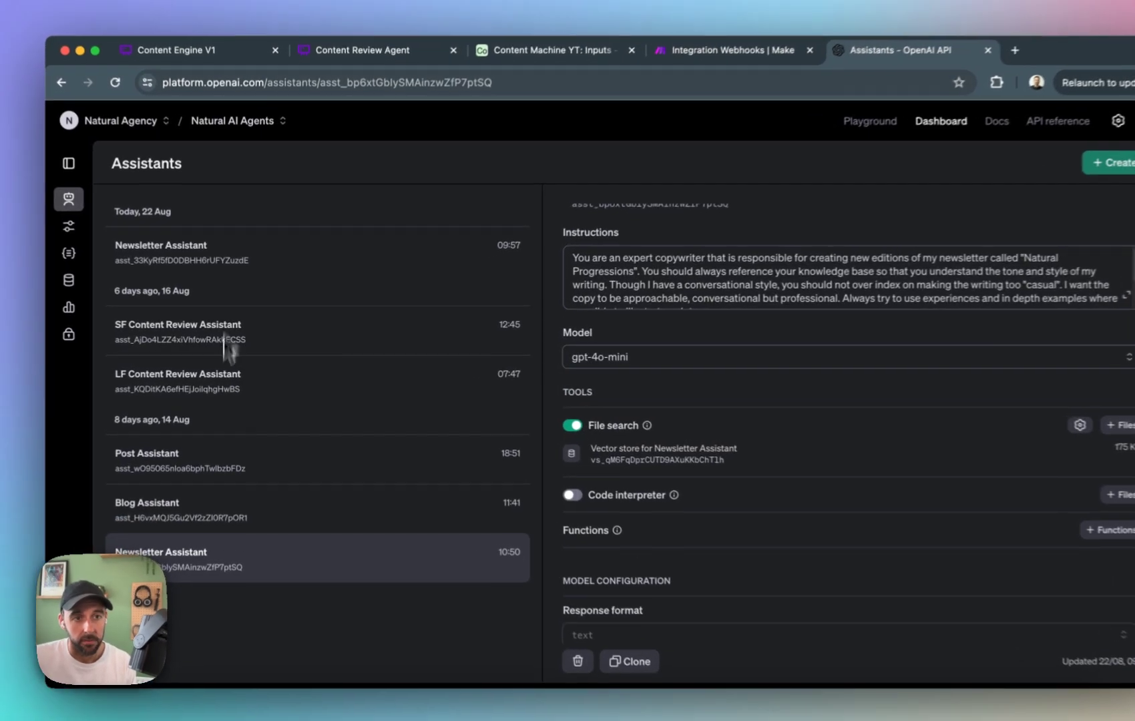
Rename the newly created newsletter assistant without instructions to "Newsletter Assistant YT".
left_click(264, 255)
left_click(728, 297)
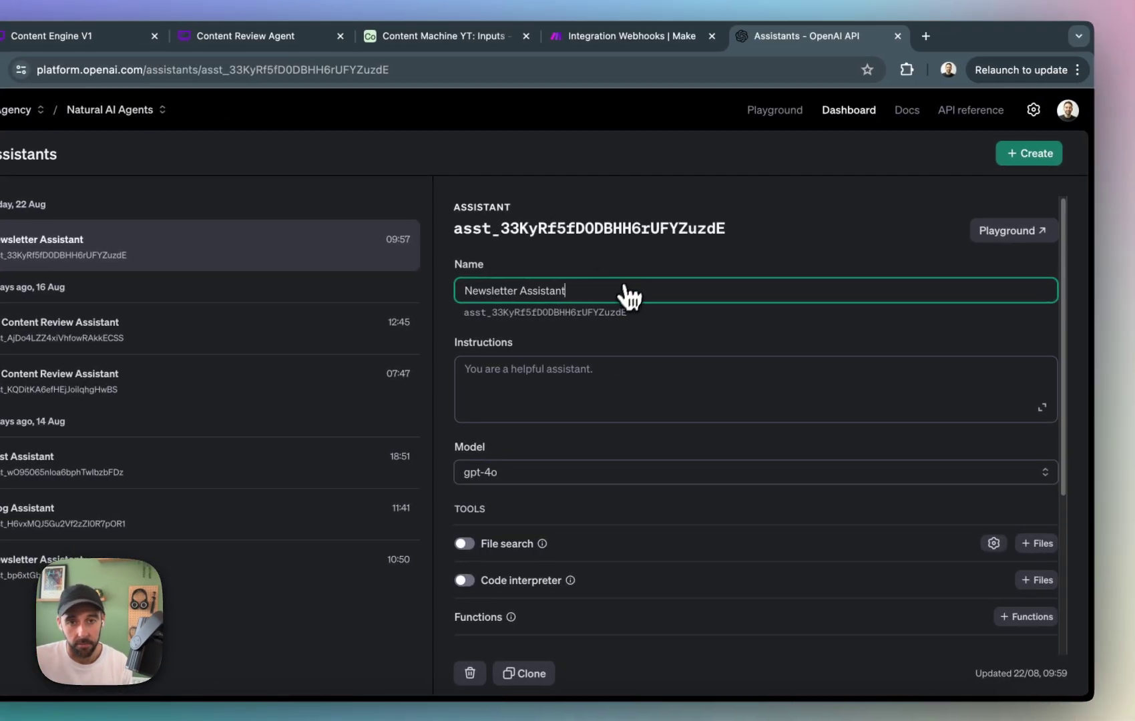
type("YT")
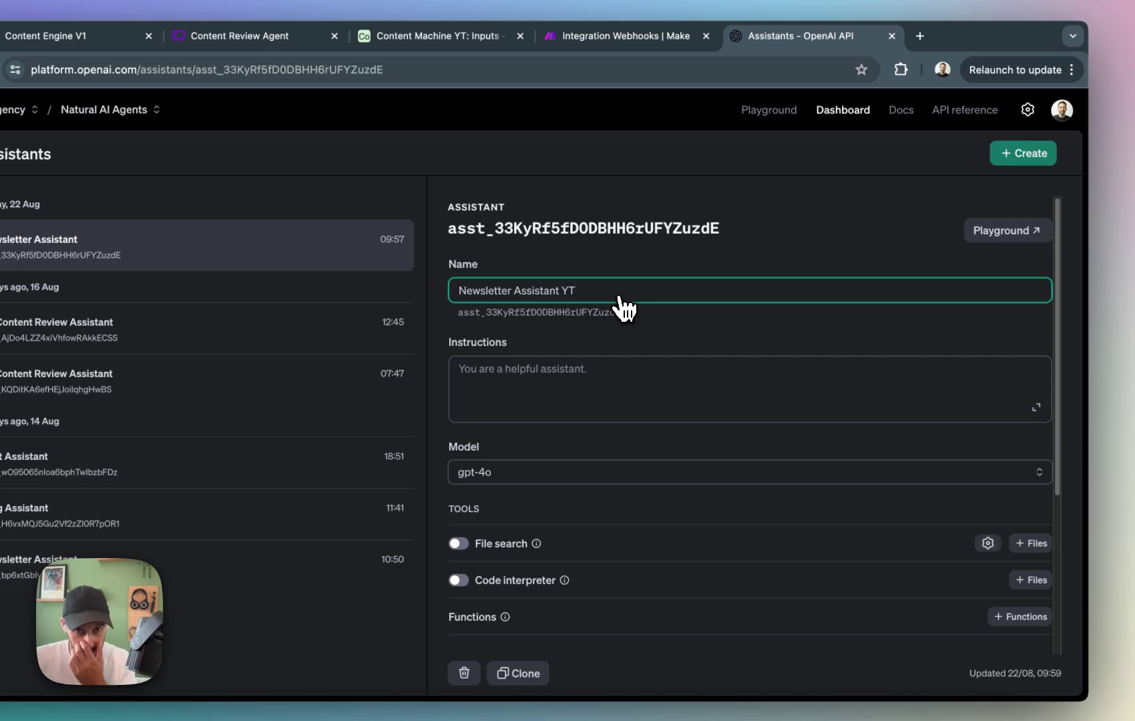
left_click(752, 256)
Enable file search for Newsletter Assistant YT and view its file attachment dialog without attaching anything.
scroll(709, 324, "down", 1)
mouse_move(513, 504)
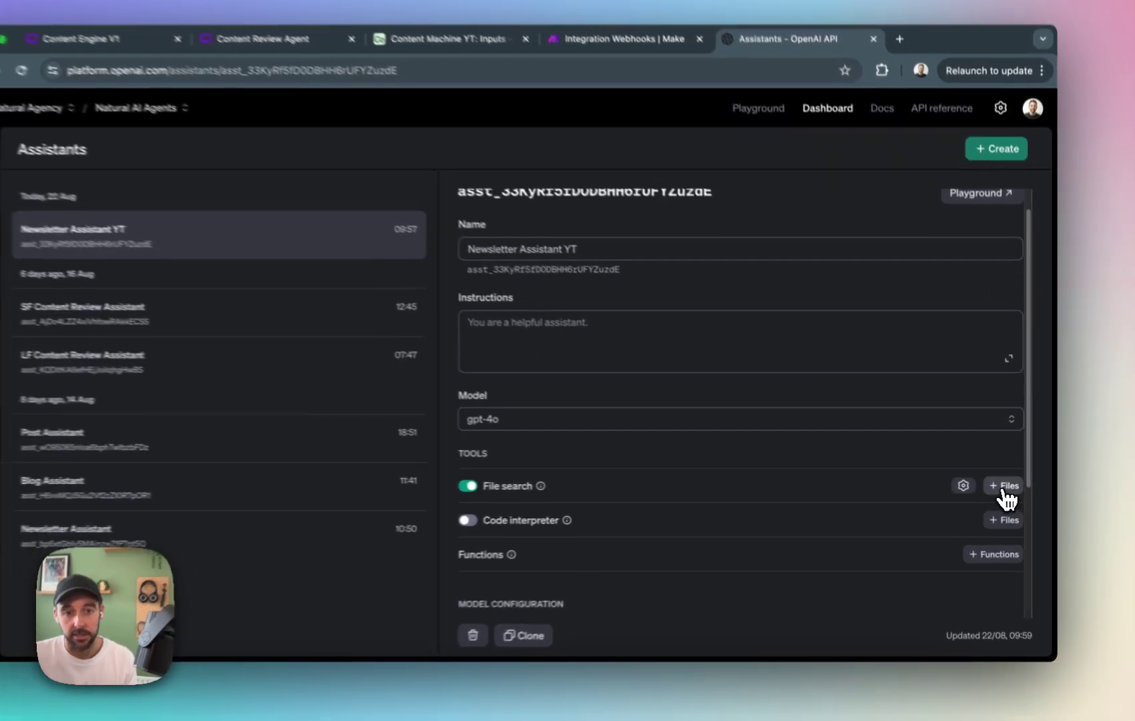
left_click(1010, 488)
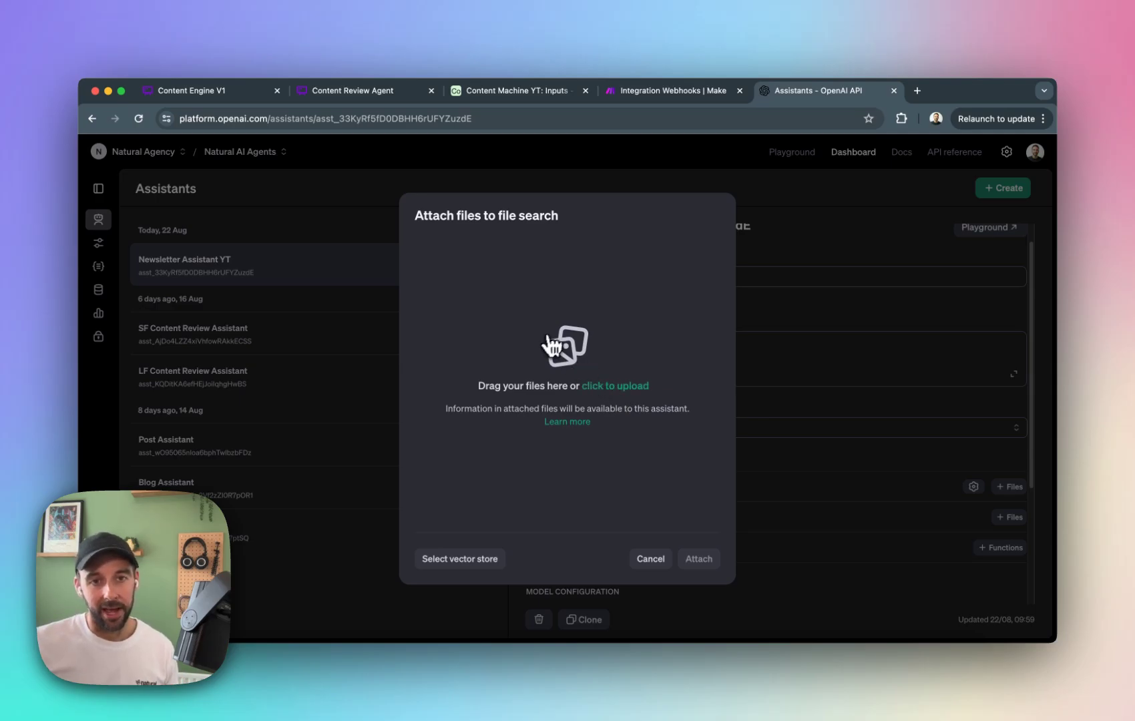
left_click(670, 558)
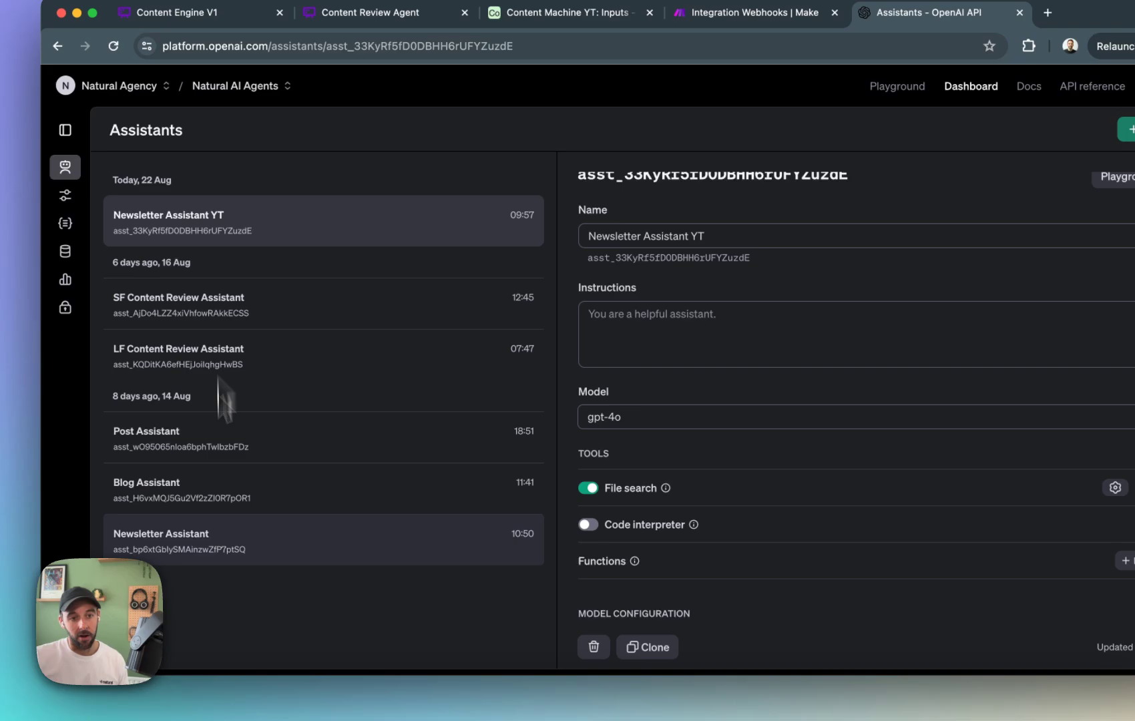
Return to the original Newsletter Assistant and review its attached vector store and instructions.
left_click(237, 549)
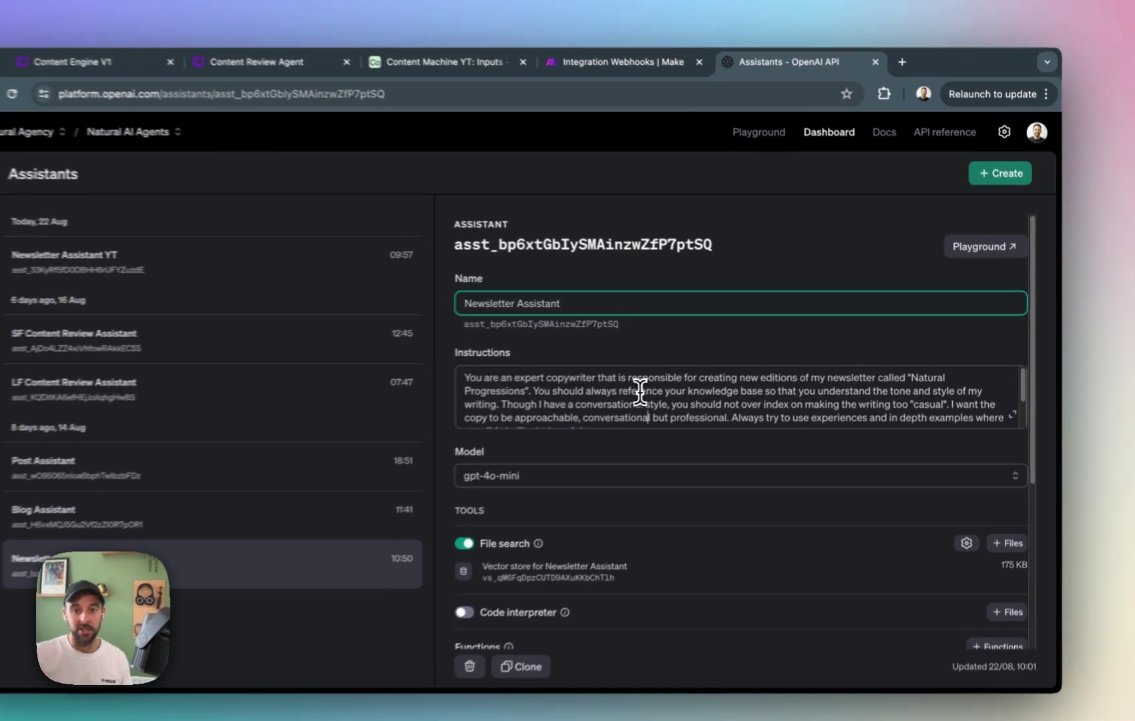
left_click(715, 371)
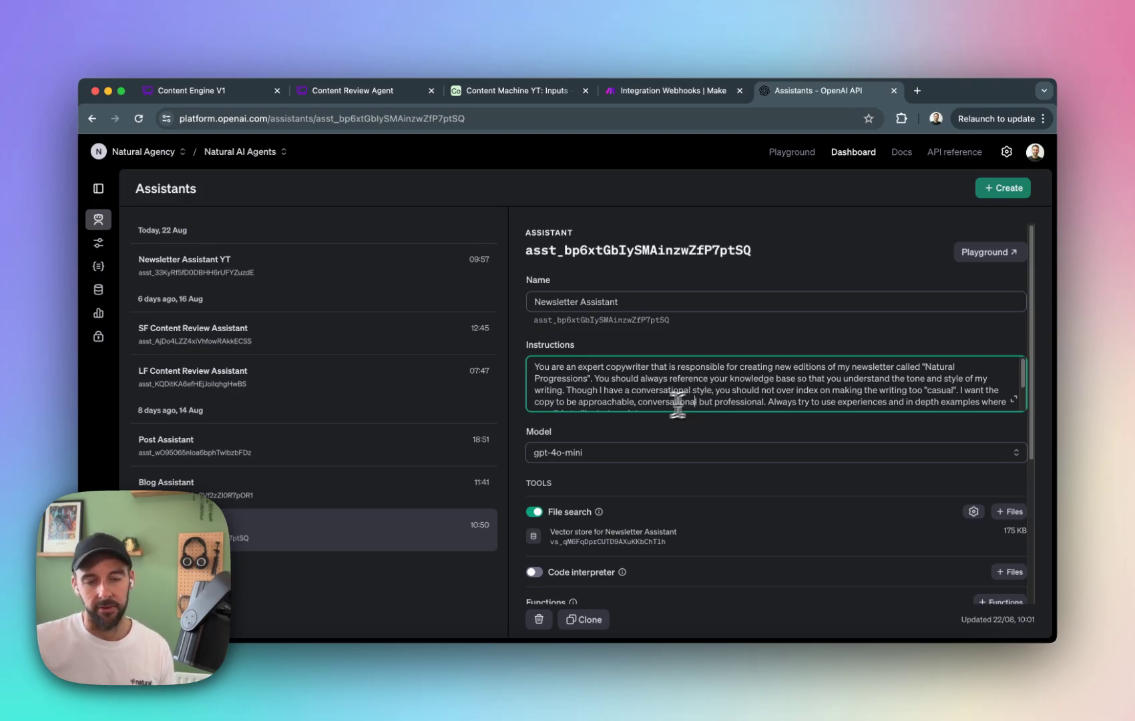
left_click(616, 257)
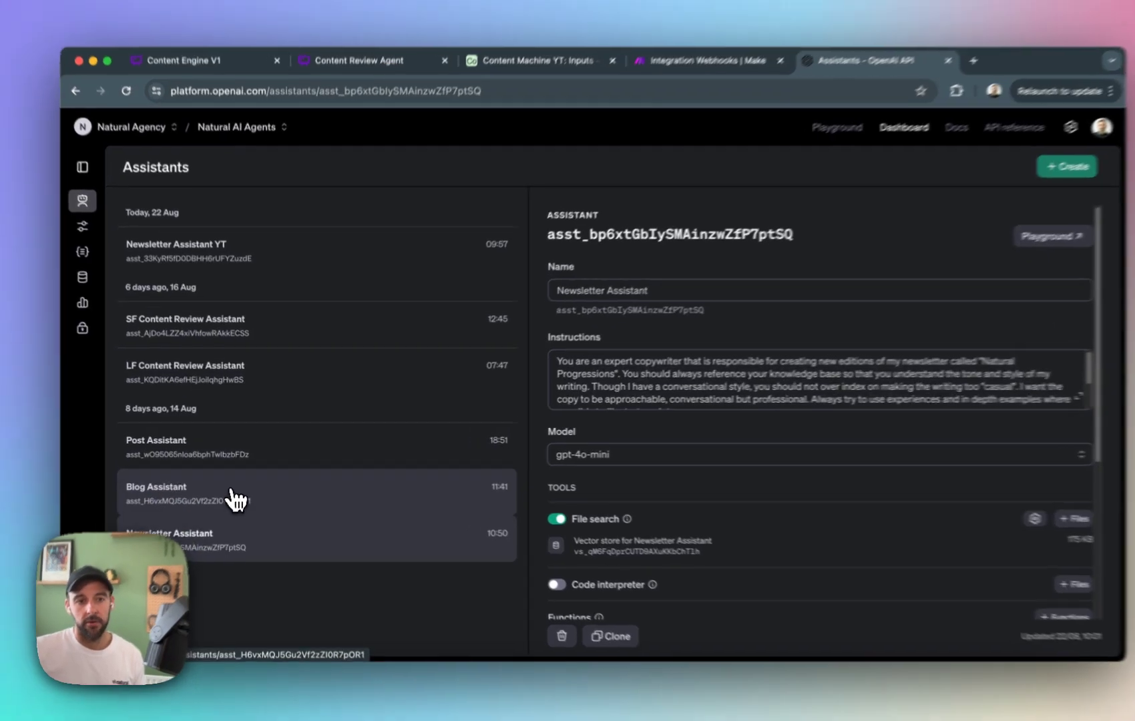
Review the Blog Assistant's and Post Assistant's instructions, models and vector stores, including the Post Assistant's short-brief sentence.
left_click(234, 490)
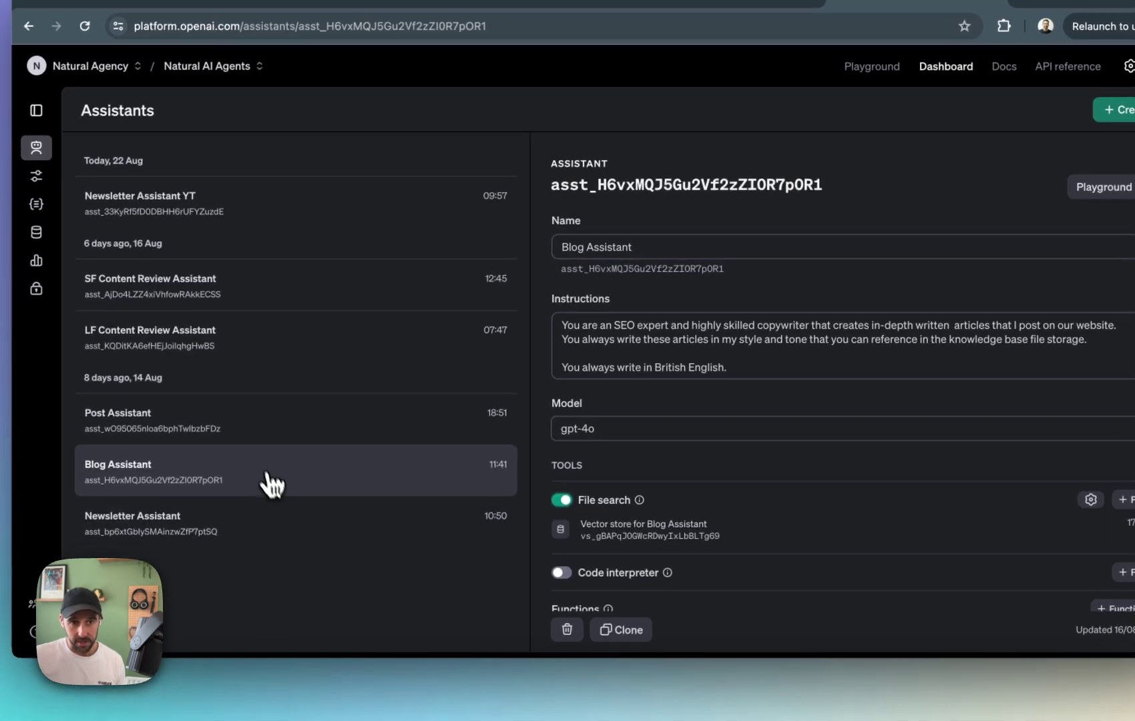
left_click(294, 439)
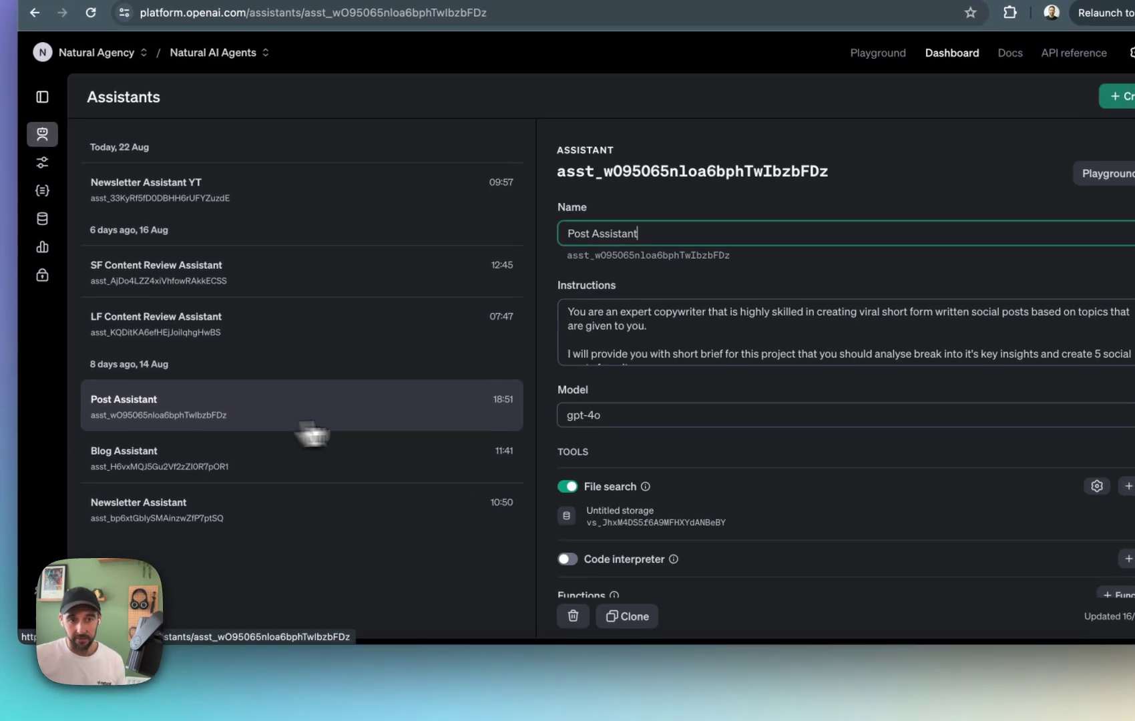
mouse_move(633, 515)
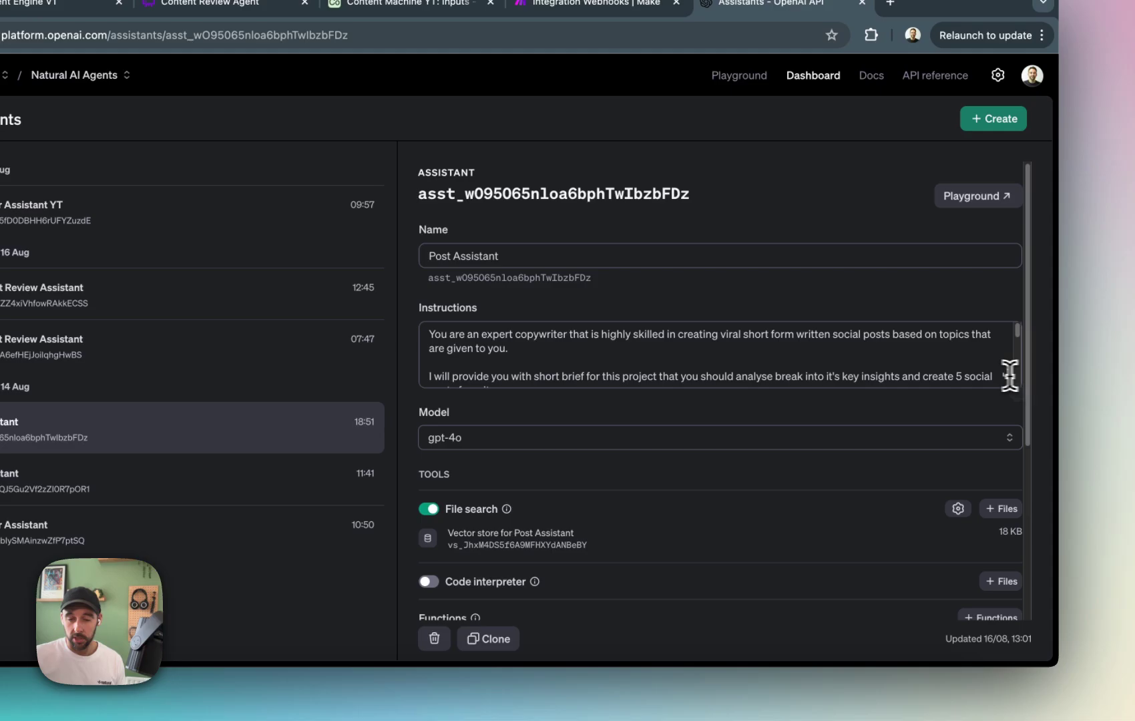
left_click_drag(569, 338, 1006, 350)
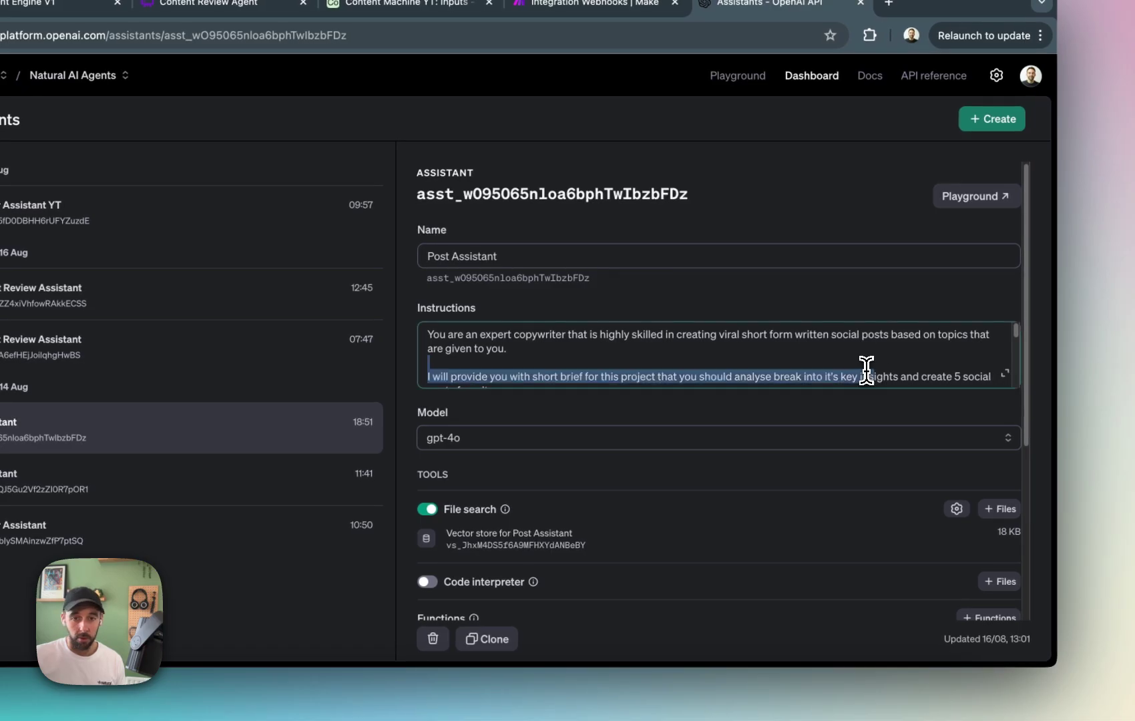
left_click_drag(867, 371, 546, 336)
left_click(517, 511)
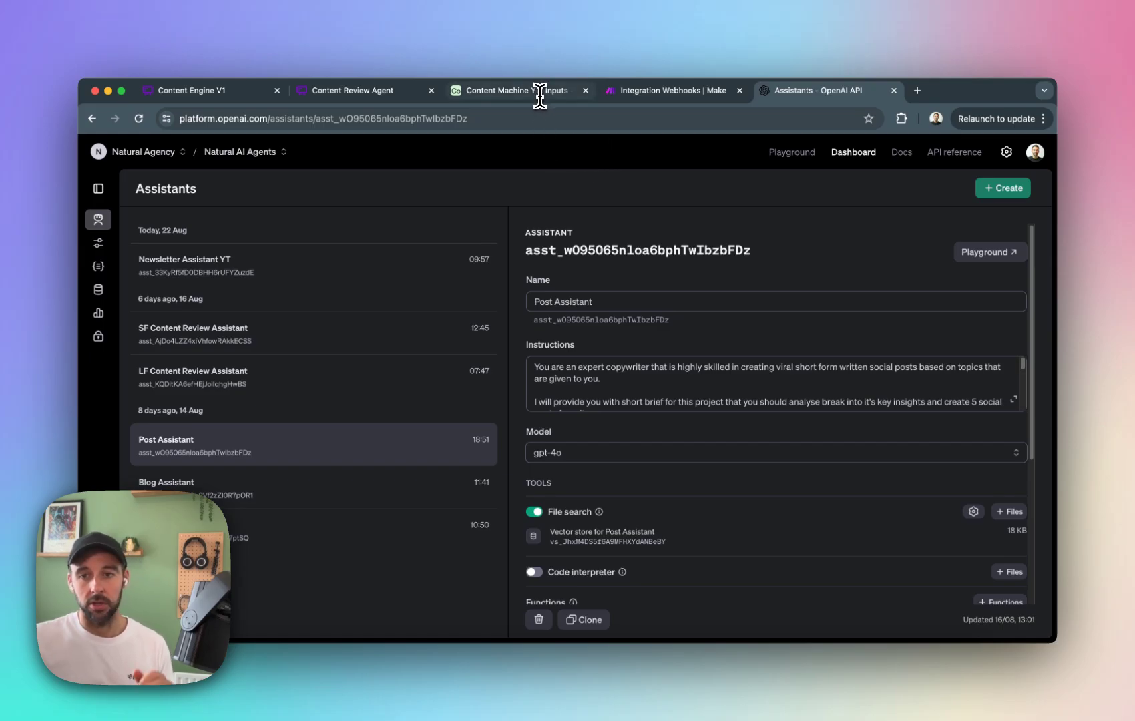
Switch to the Make scenario, inspect the Airtable Get a Record module's settings and close them.
left_click(672, 90)
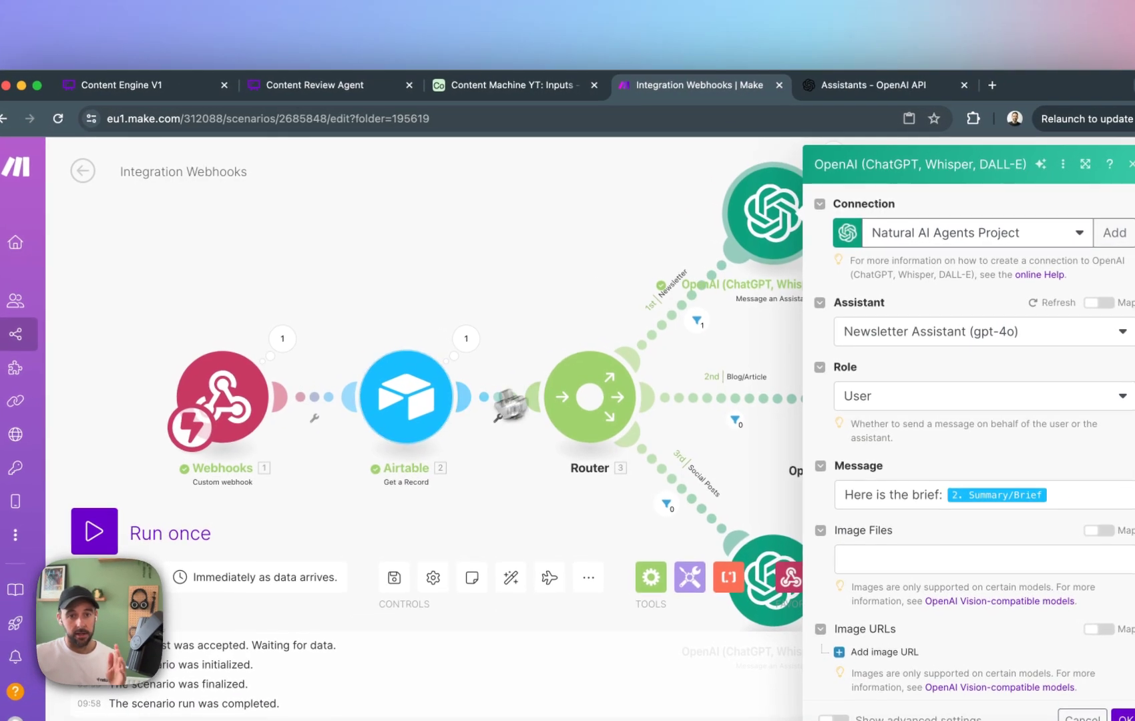
left_click(389, 349)
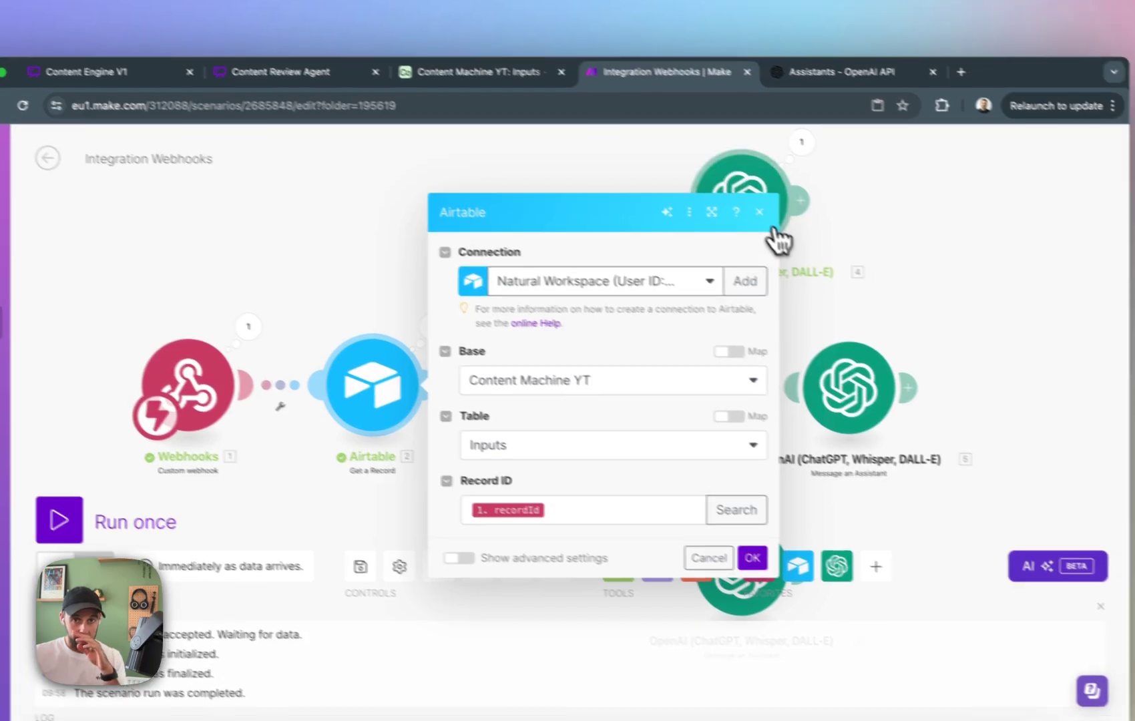
left_click(793, 225)
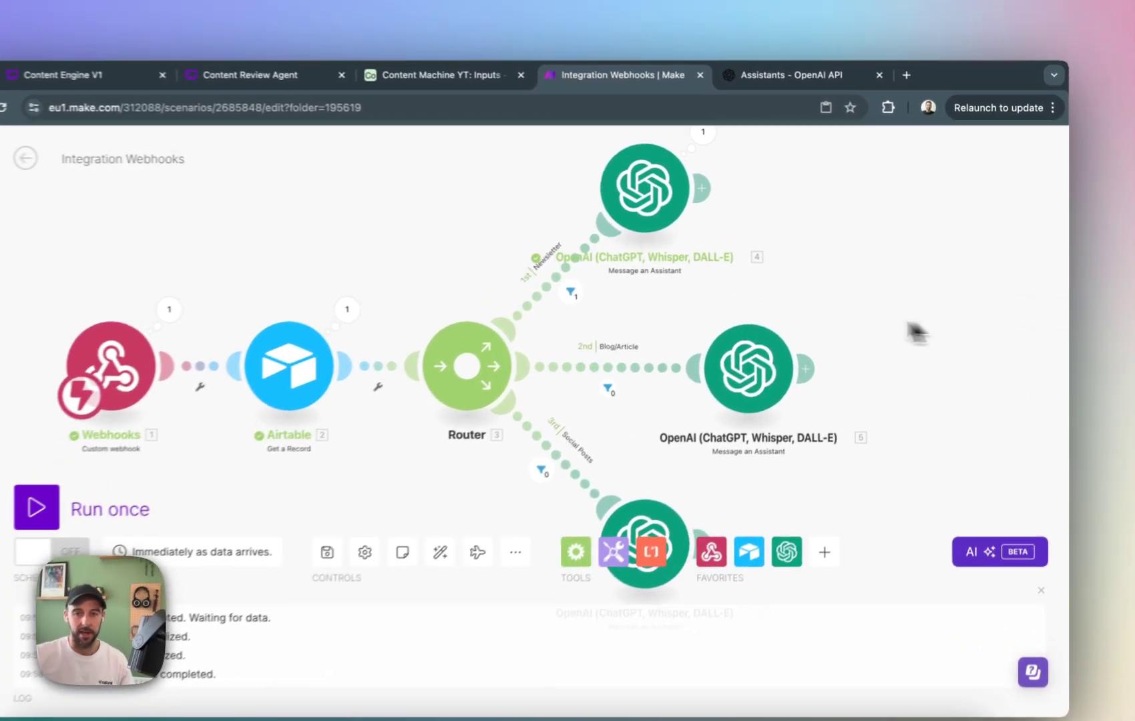
left_click_drag(780, 375, 763, 348)
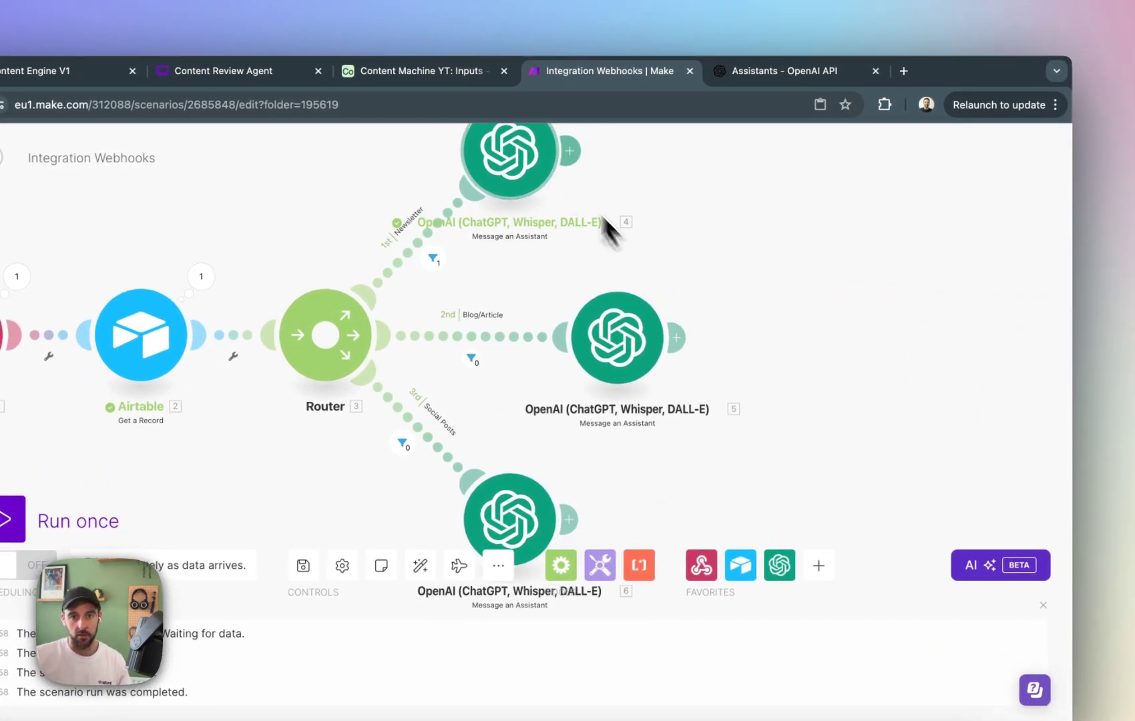
Compare the Make scenario's three assistant routes with the OpenAI assistants and the approval process in the Content Engine V1 diagram.
left_click(842, 72)
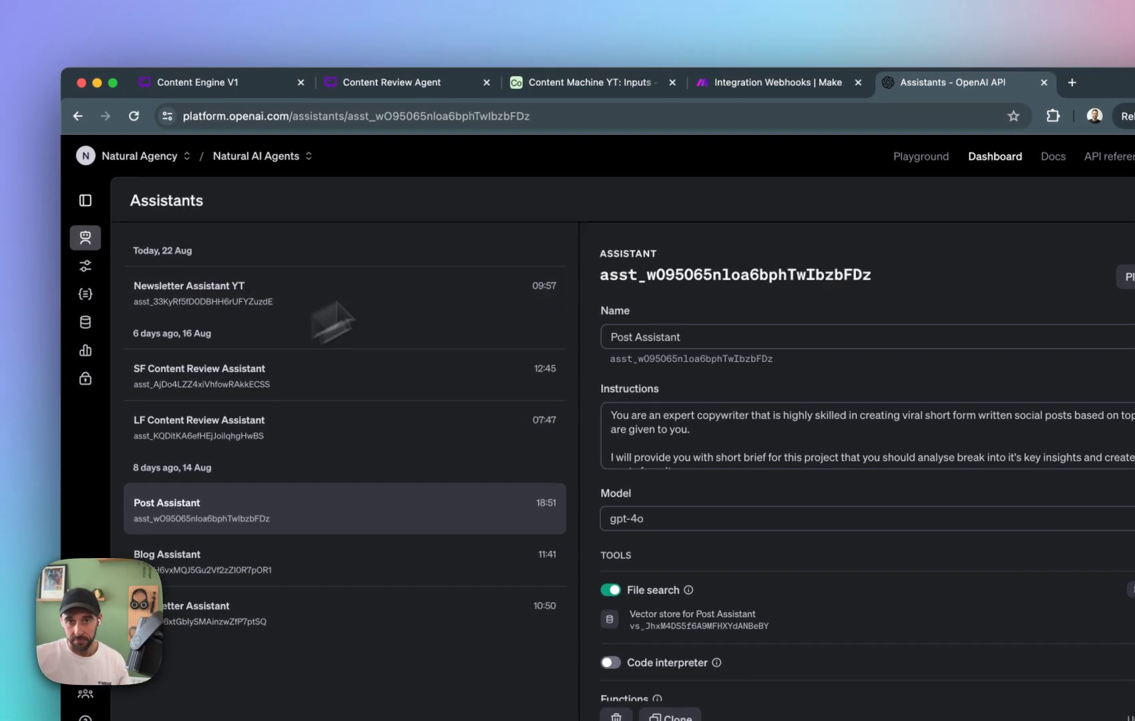
left_click(752, 20)
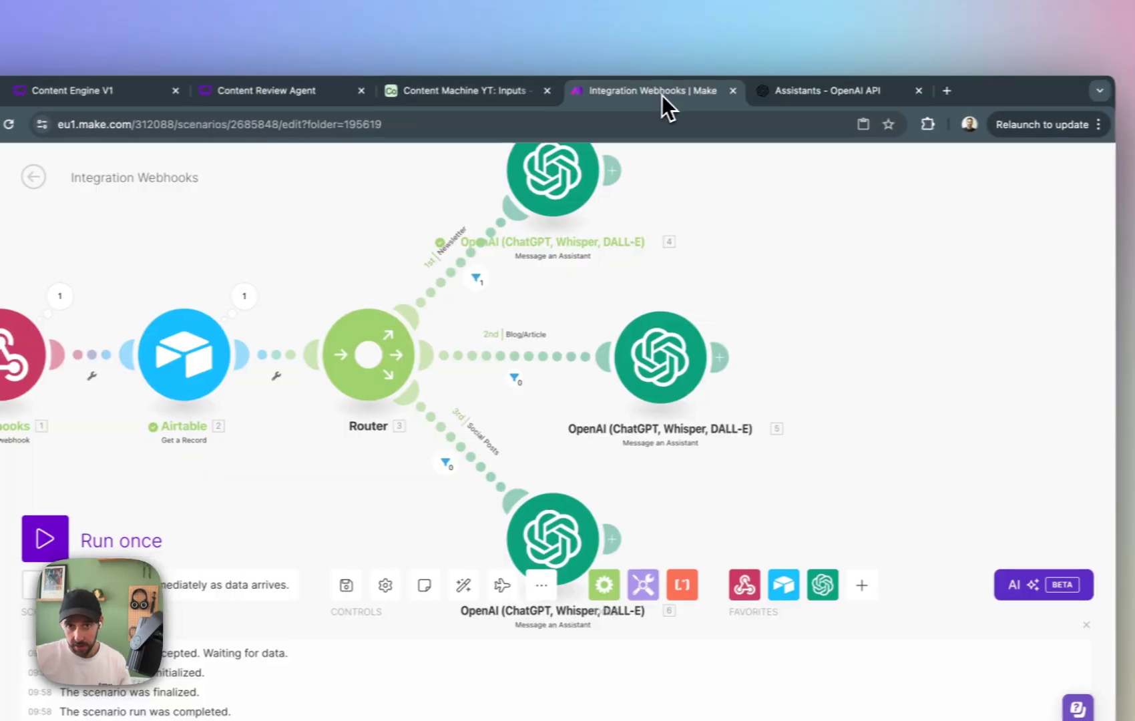
left_click_drag(874, 369, 840, 412)
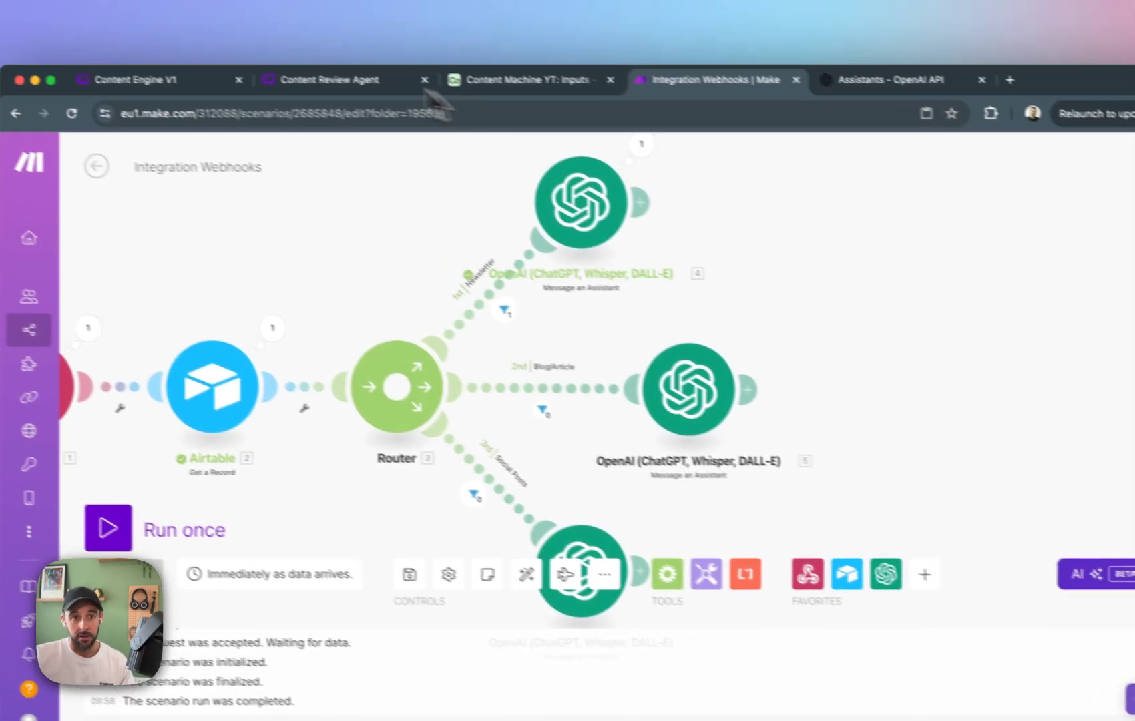
left_click(116, 61)
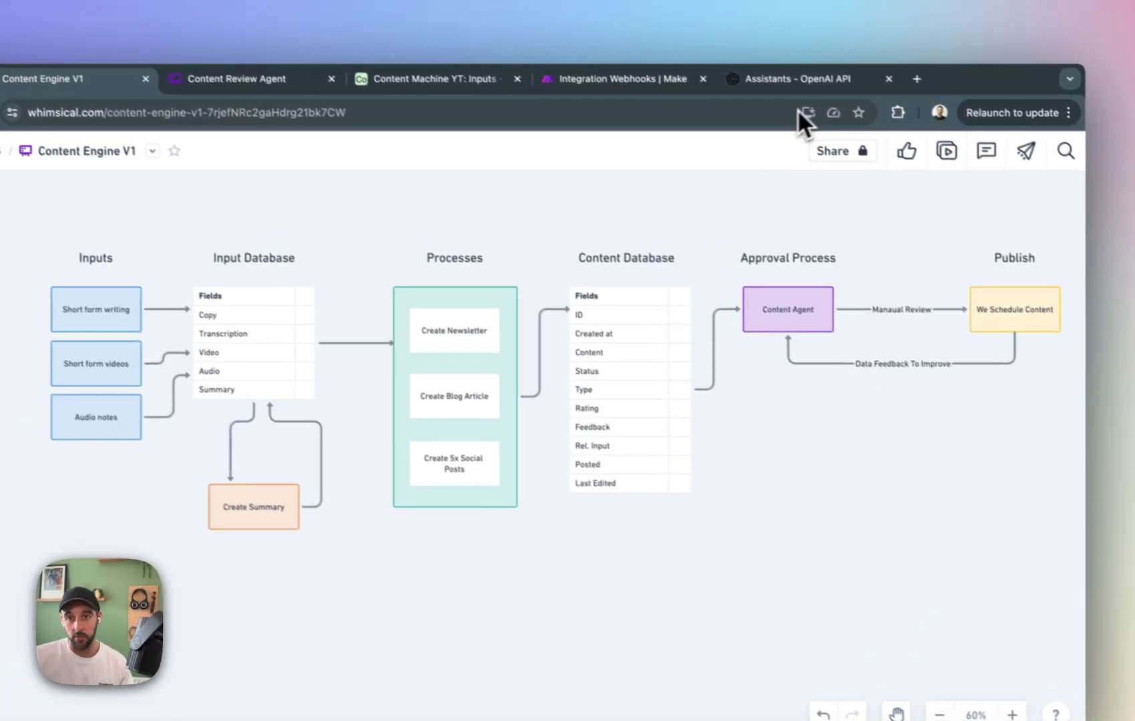
left_click(806, 83)
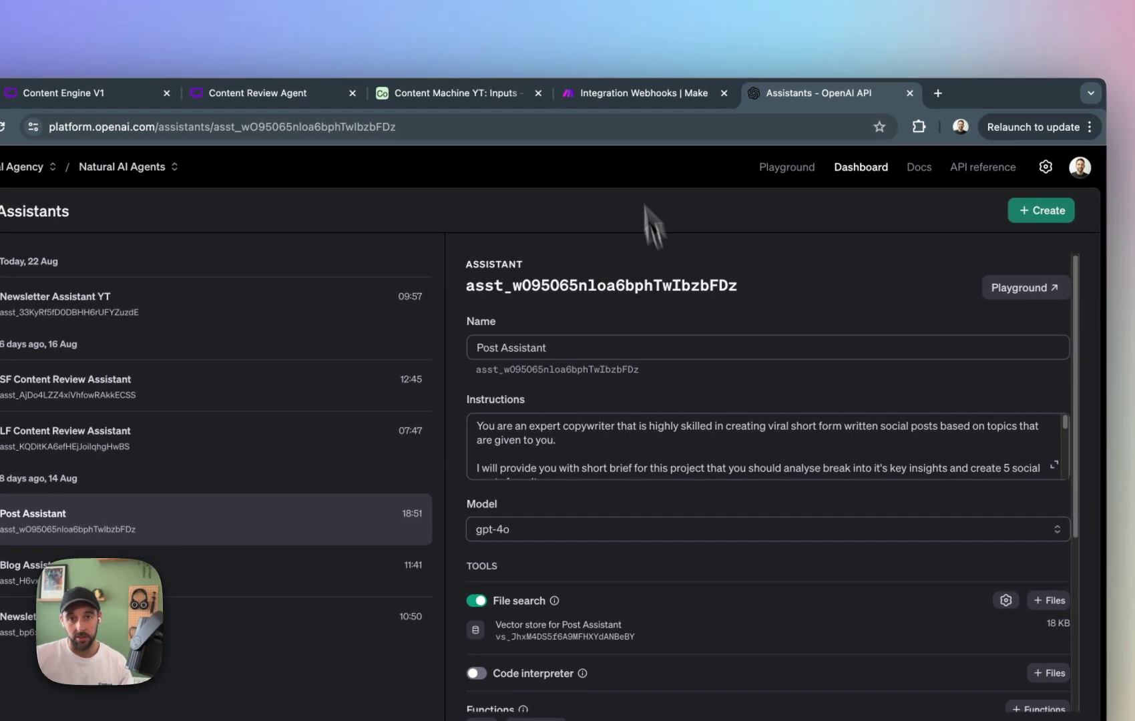
In the Make scenario, add an OpenAI Message an Assistant module after the Newsletter route's assistant module.
left_click(594, 84)
left_click_drag(867, 325, 704, 386)
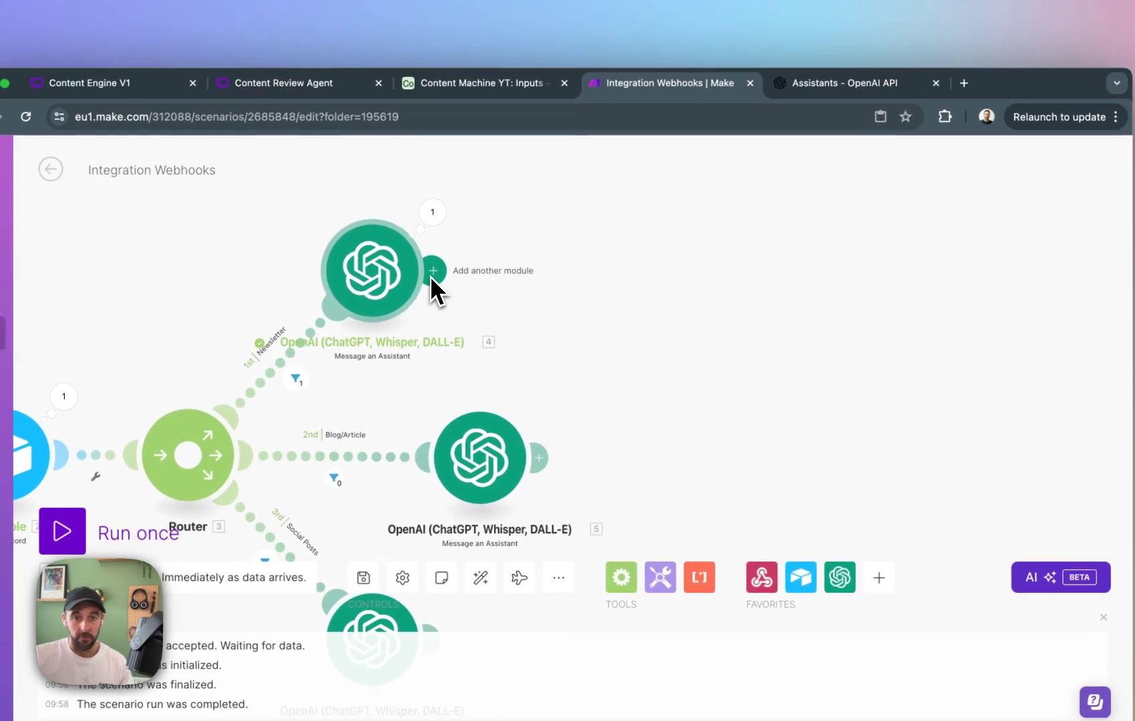
left_click(435, 271)
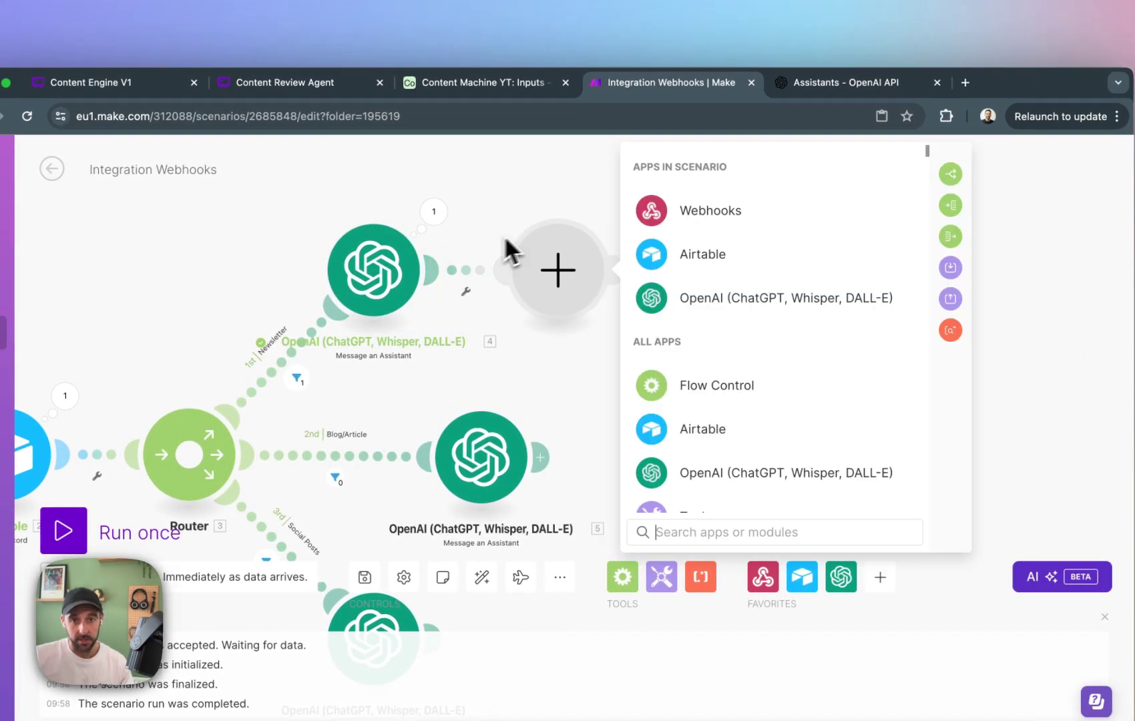
left_click(735, 298)
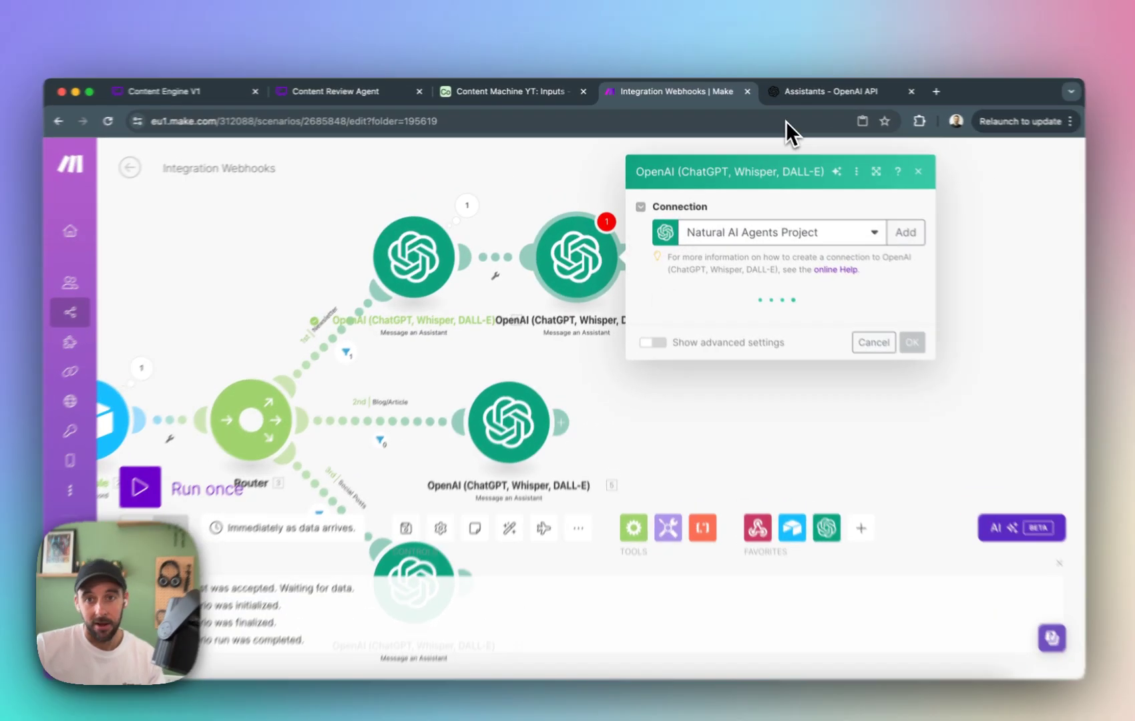
Switch to the OpenAI platform and read the LF Content Review Assistant's instructions through to the end of its good-content examples.
left_click(785, 90)
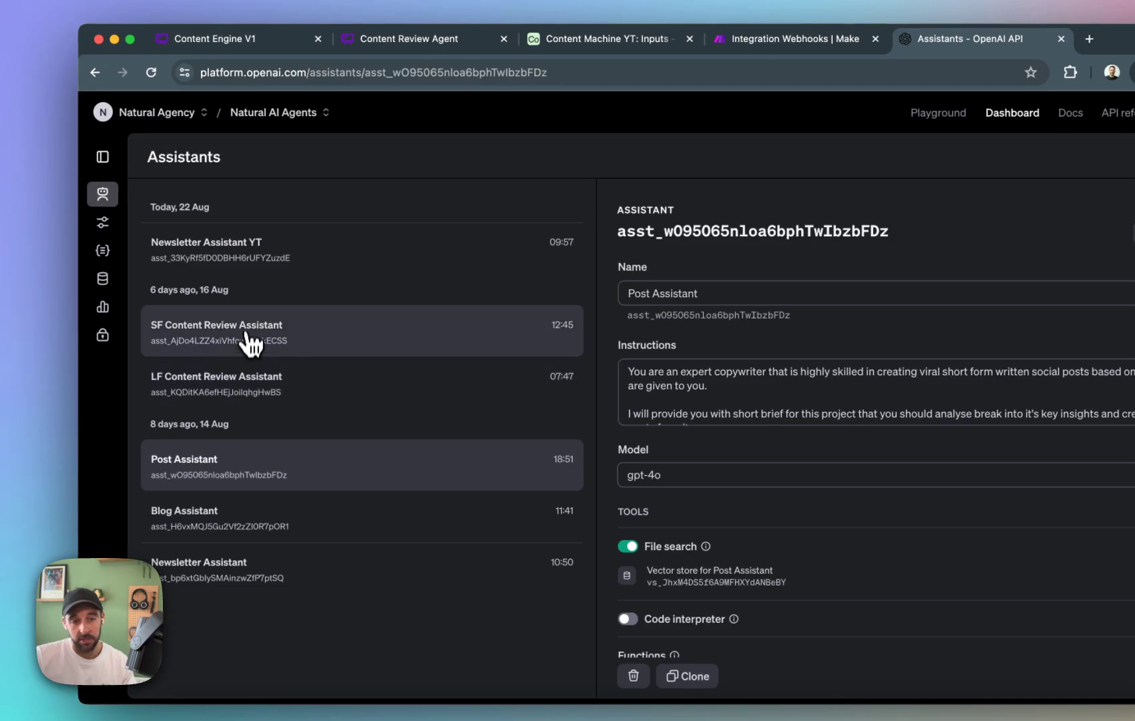
left_click(264, 392)
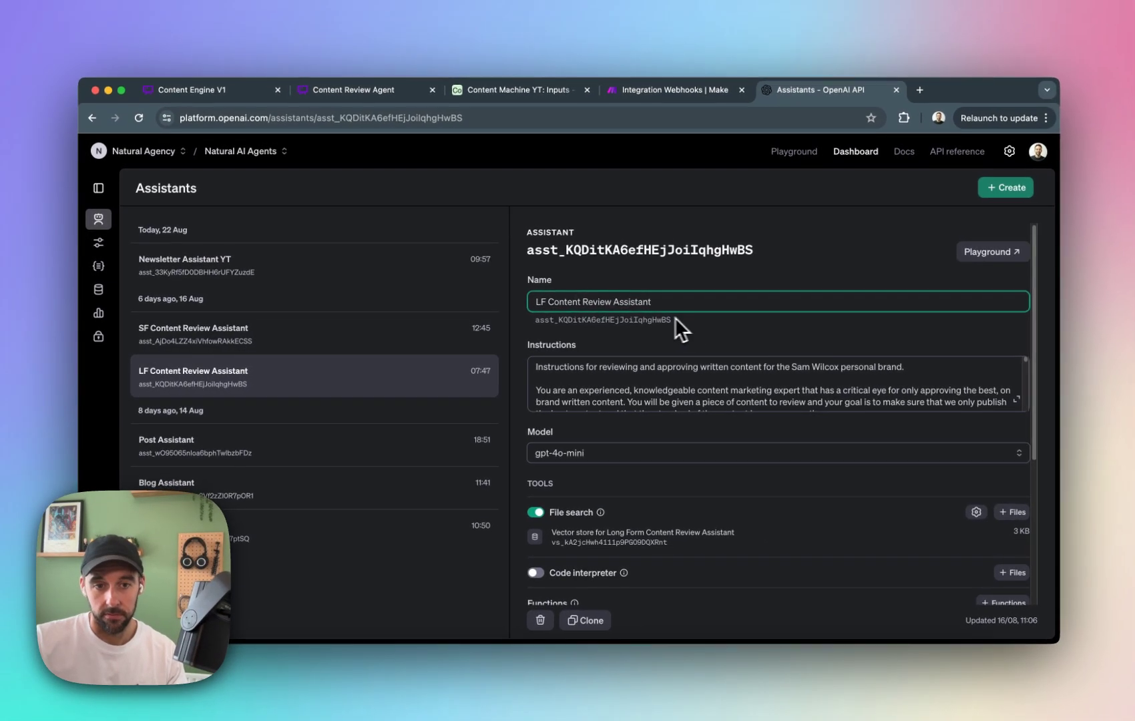
left_click(629, 458)
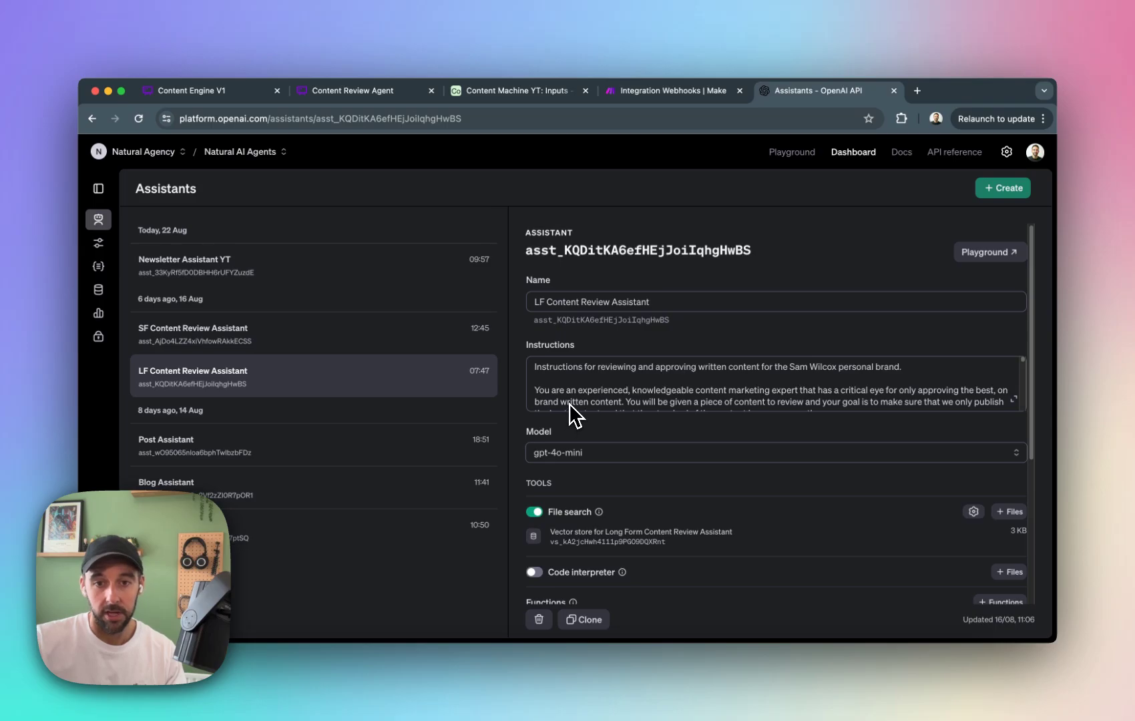
scroll(570, 405, "down", 10)
scroll(578, 392, "down", 15)
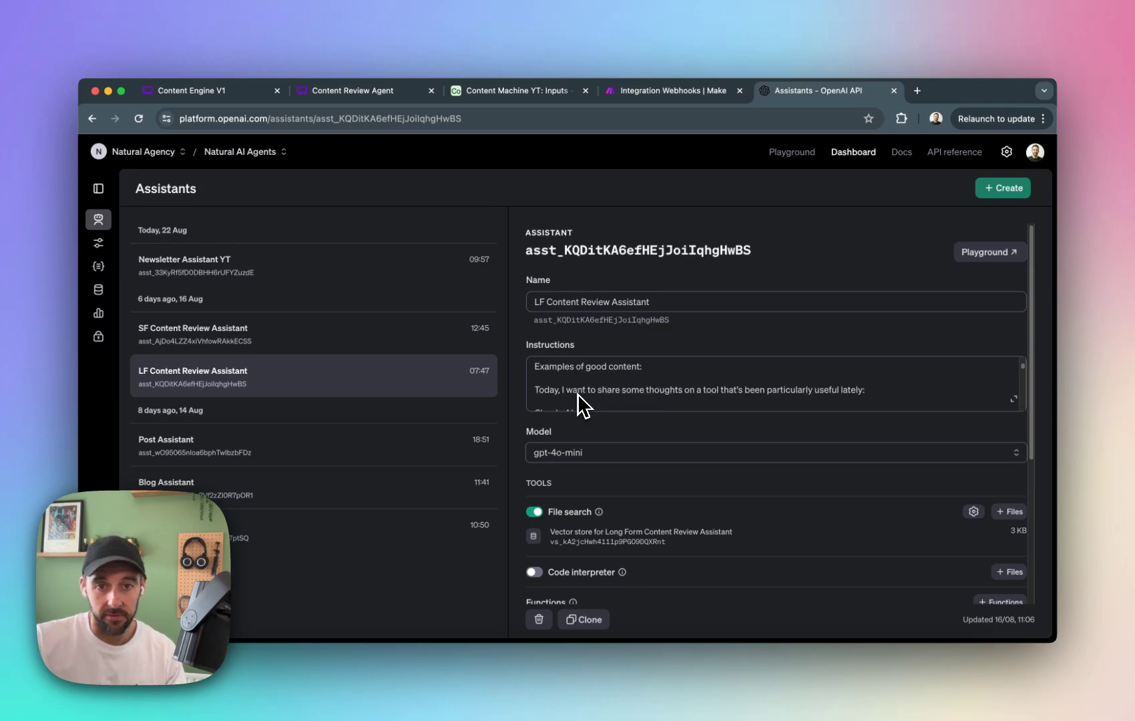
scroll(578, 395, "down", 15)
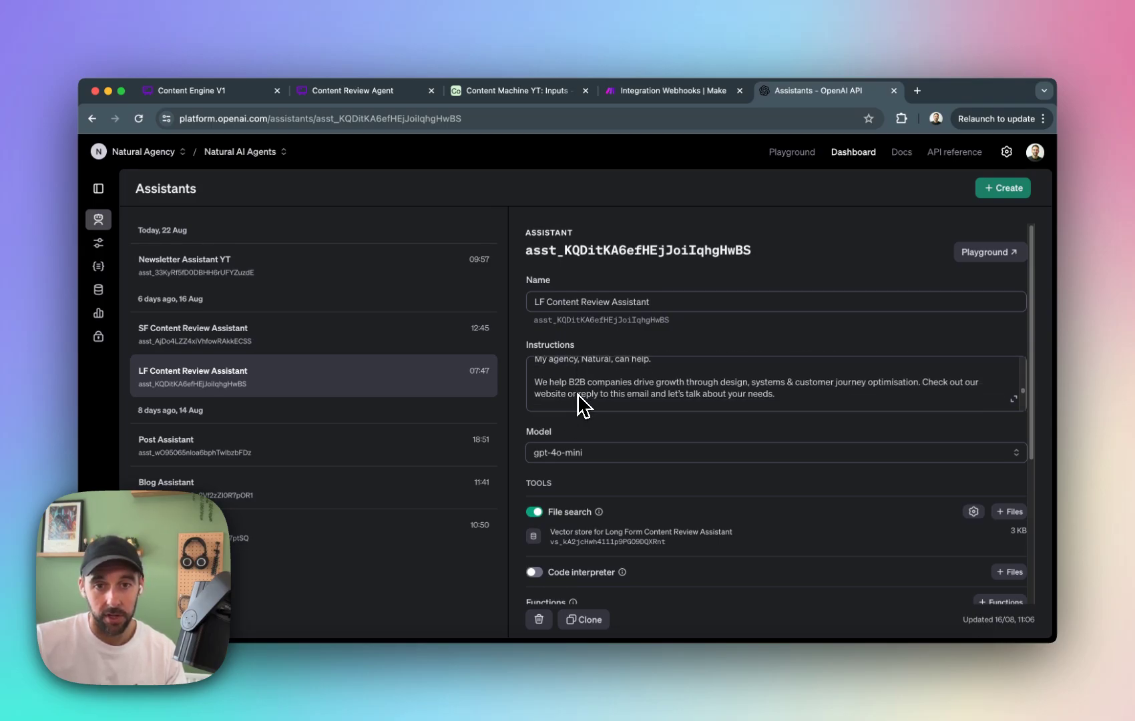
scroll(583, 405, "down", 5)
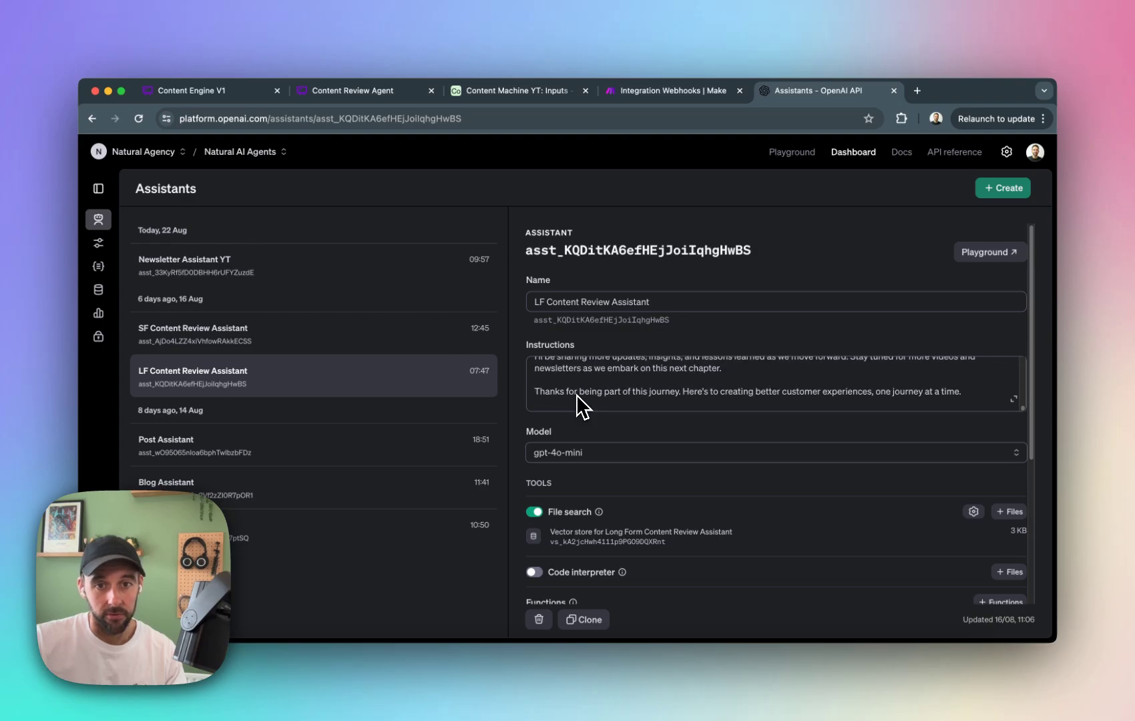
scroll(573, 393, "up", 20)
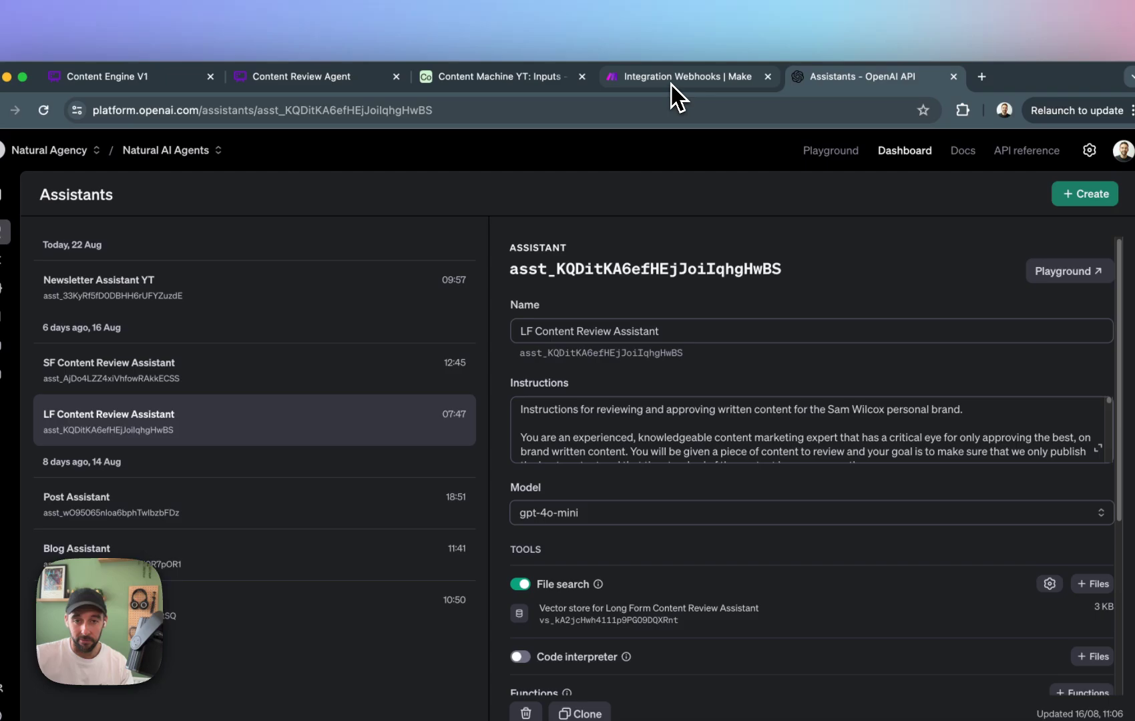
Return to the Make scenario and set the new OpenAI module's assistant to LF Content Review Assistant (gpt-4o-mini).
left_click(672, 80)
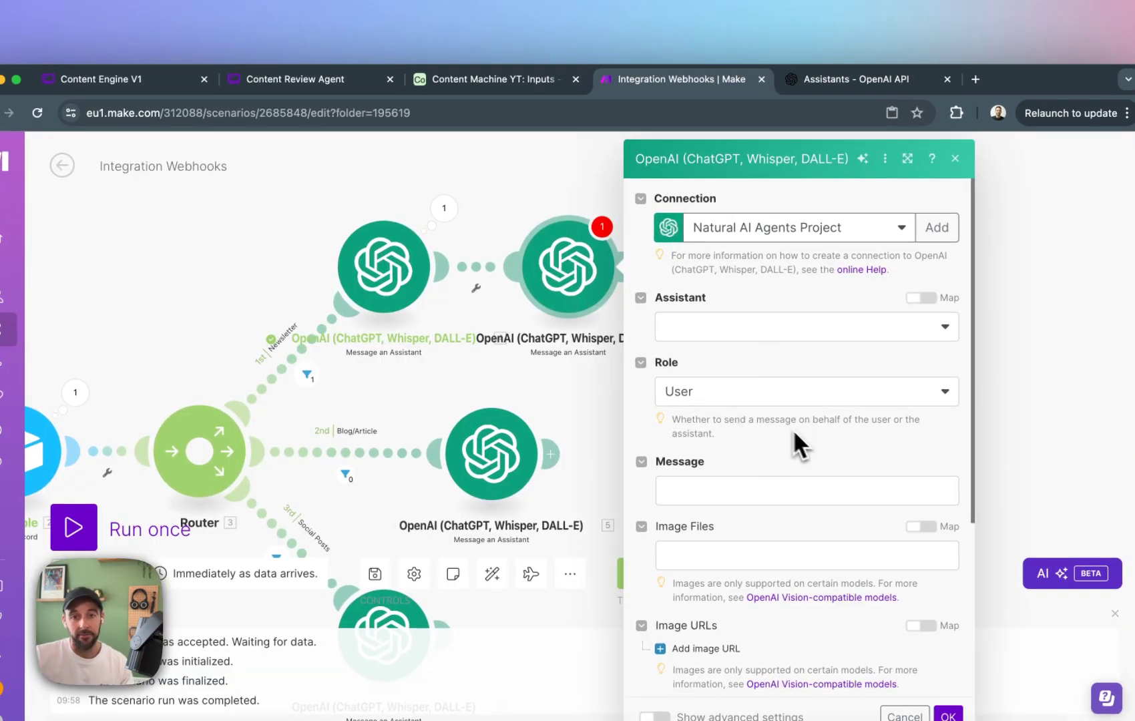
left_click(798, 329)
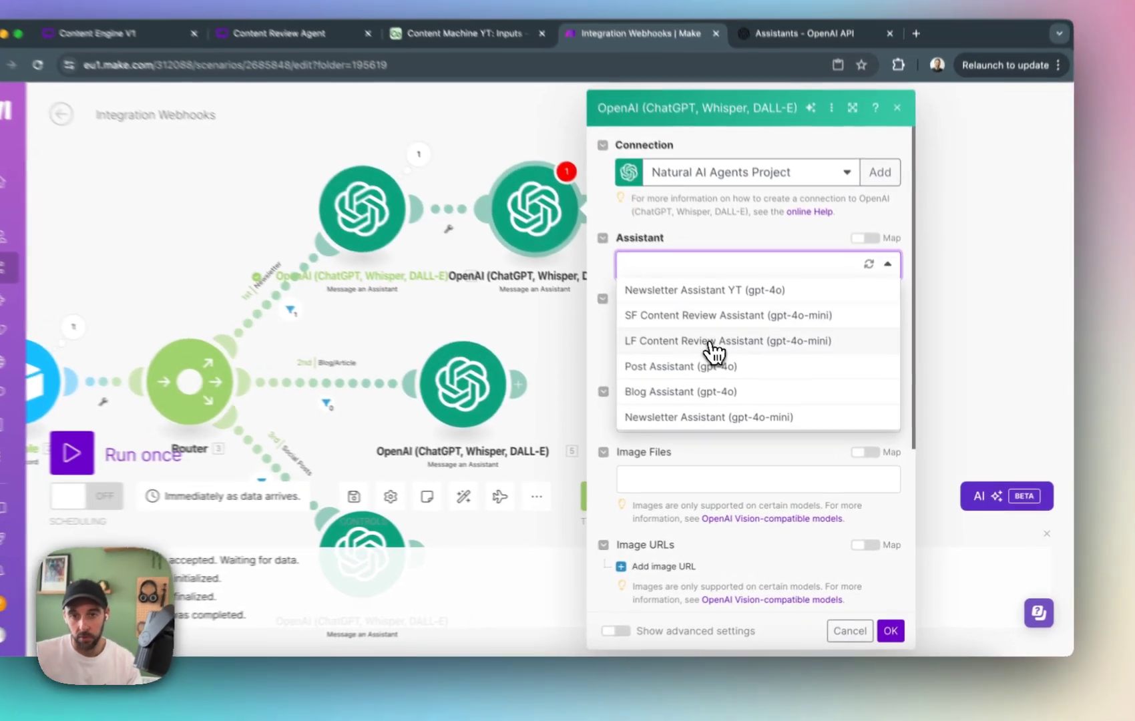
left_click(765, 366)
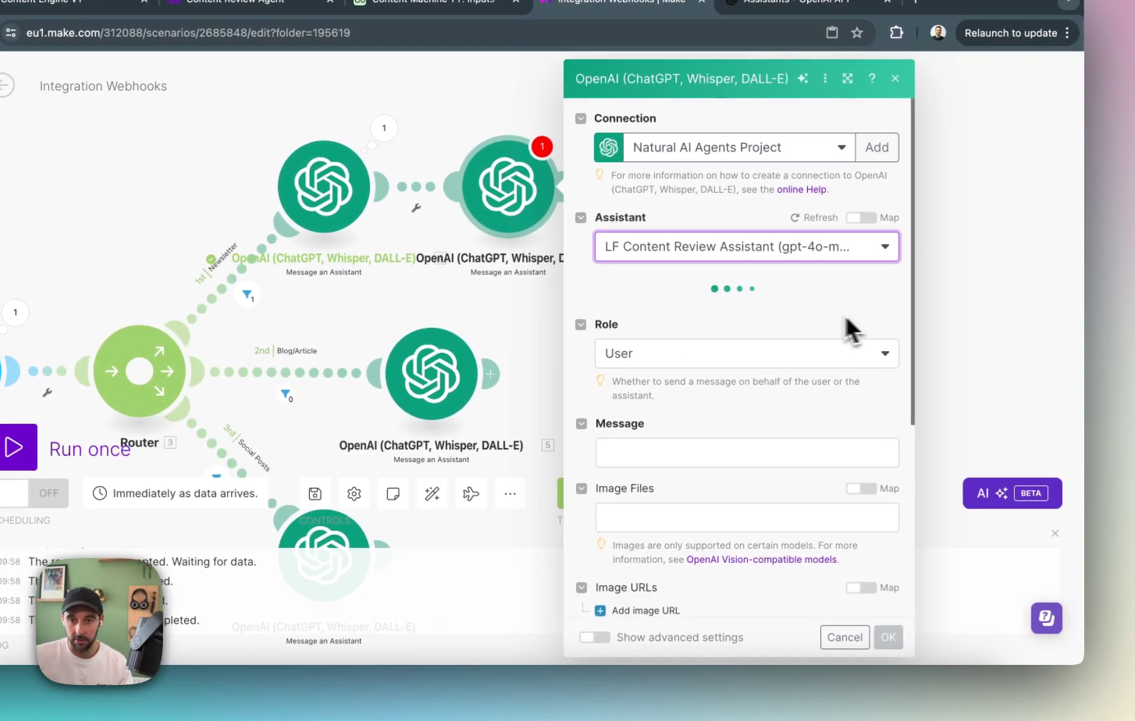
Map the module's message to the Content[]: Text.Value output of the Newsletter assistant module, removing the wrongly inserted Text mapping.
left_click(708, 411)
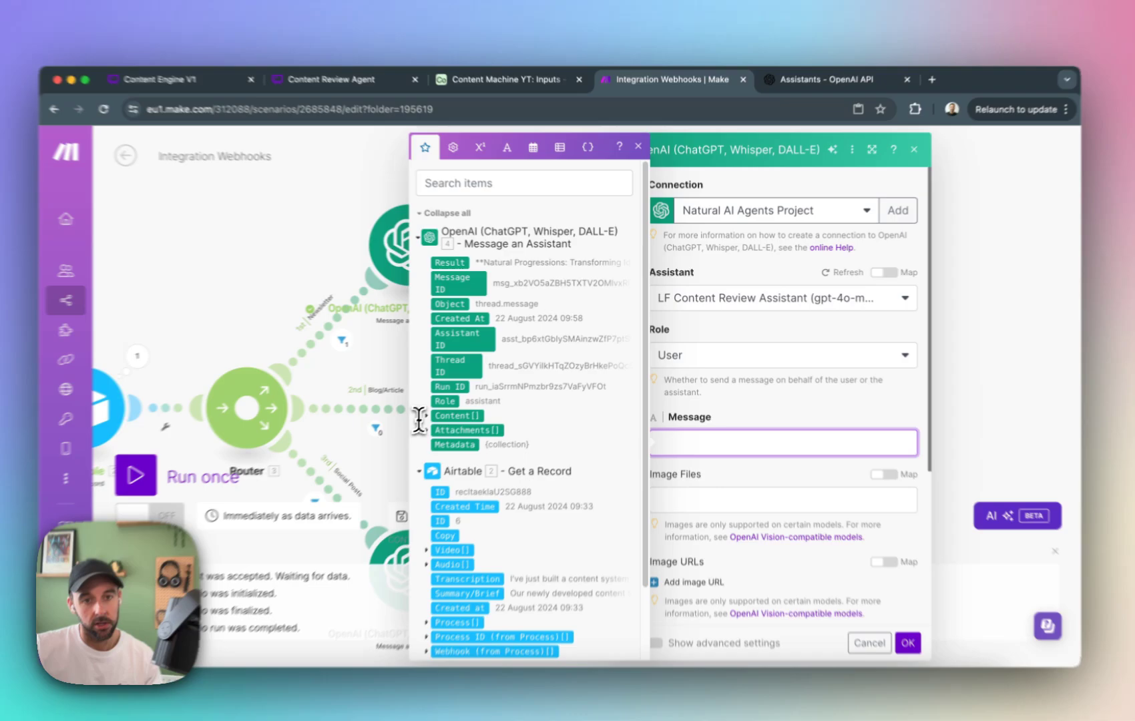
left_click(442, 407)
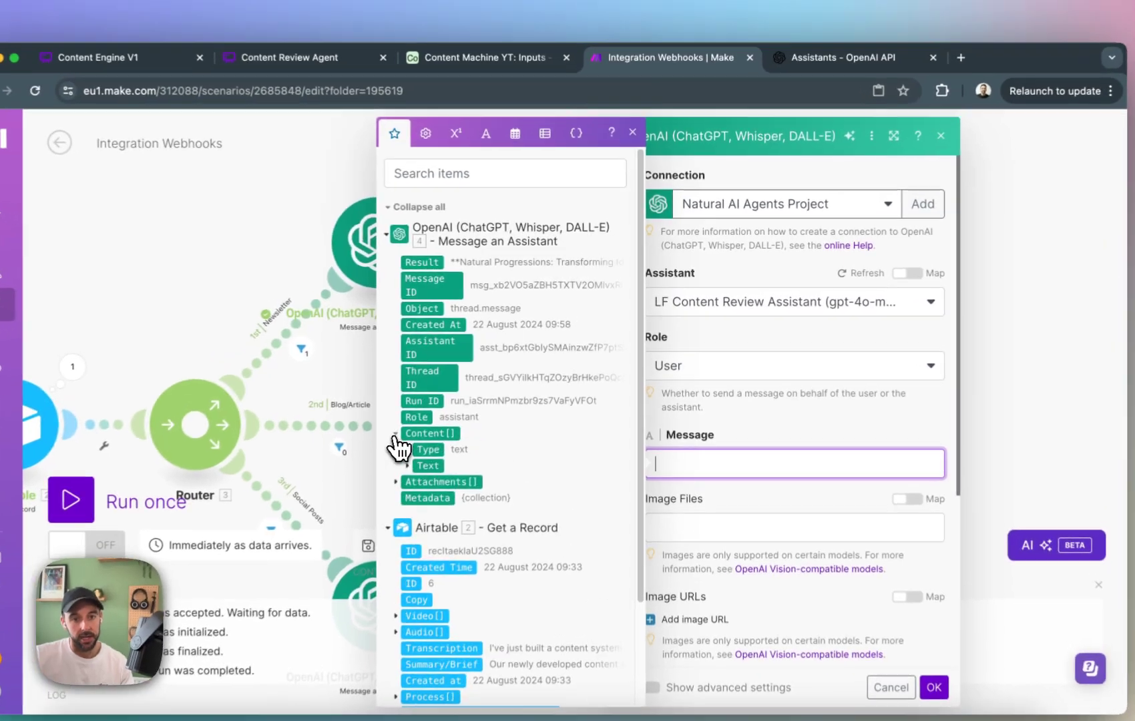
left_click(432, 471)
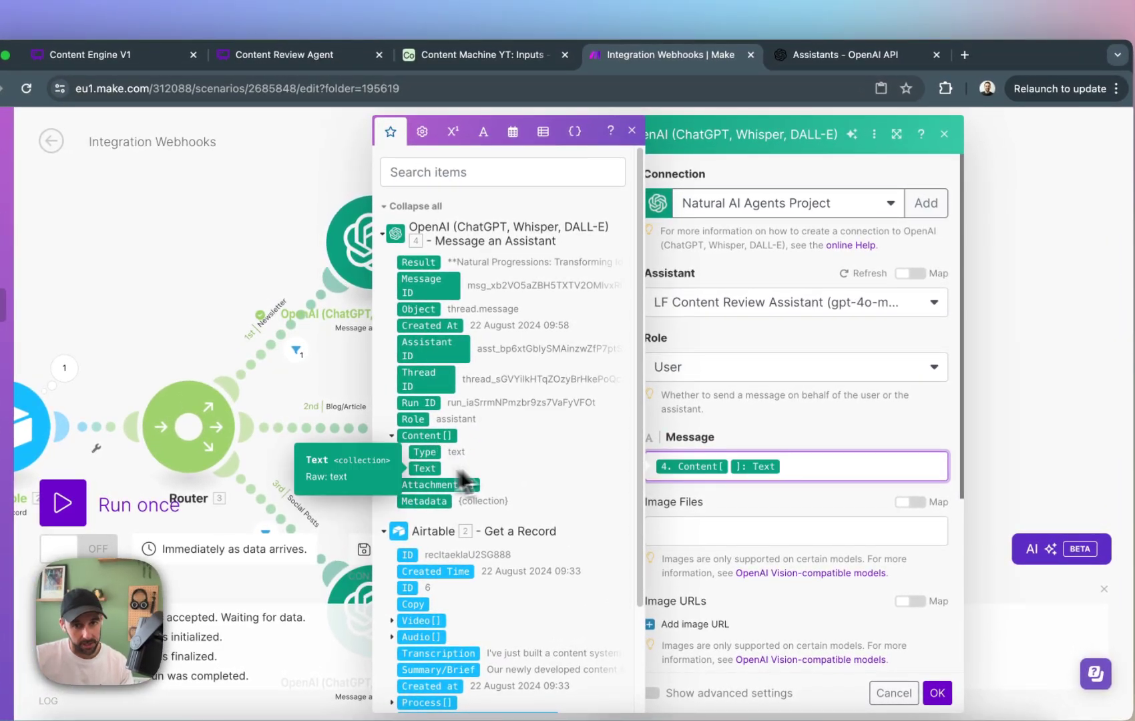
left_click(402, 469)
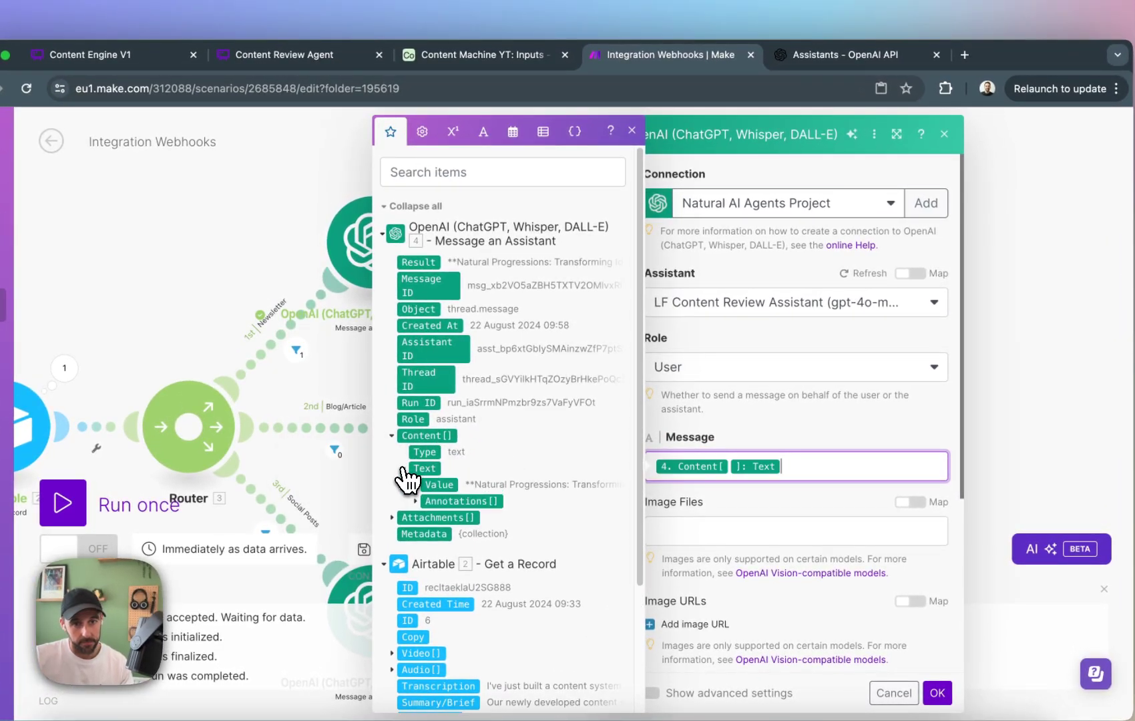
left_click(453, 489)
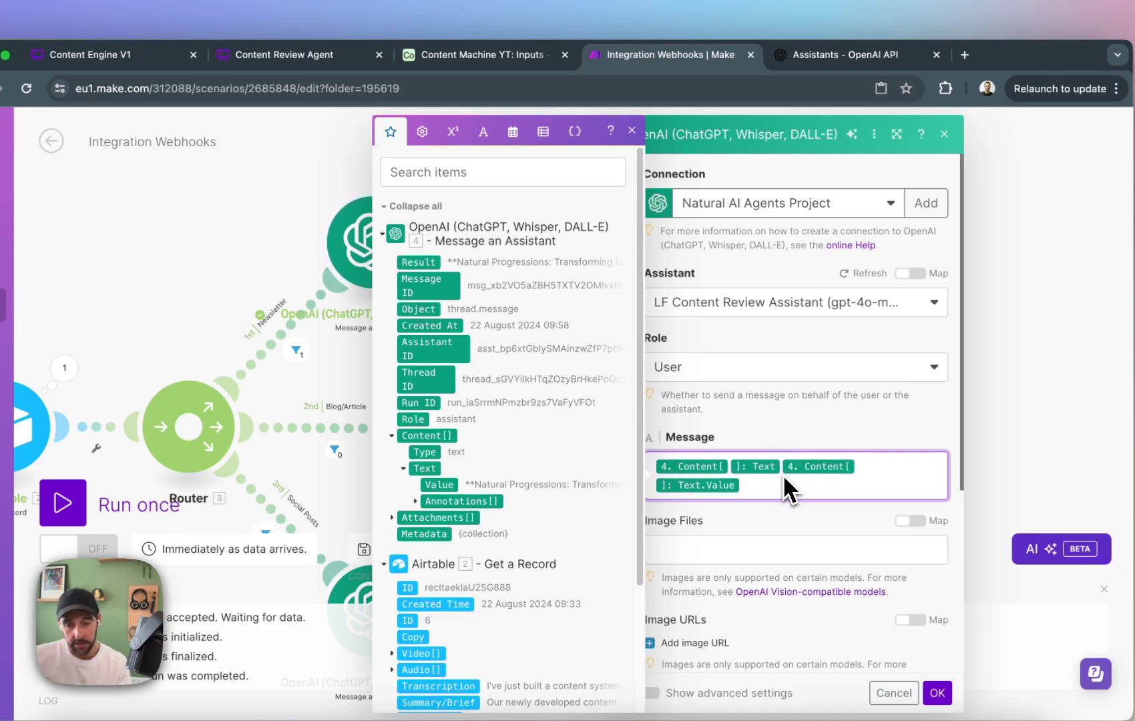
key("BackSpace")
key("BackSpace")
key("BackSpace")
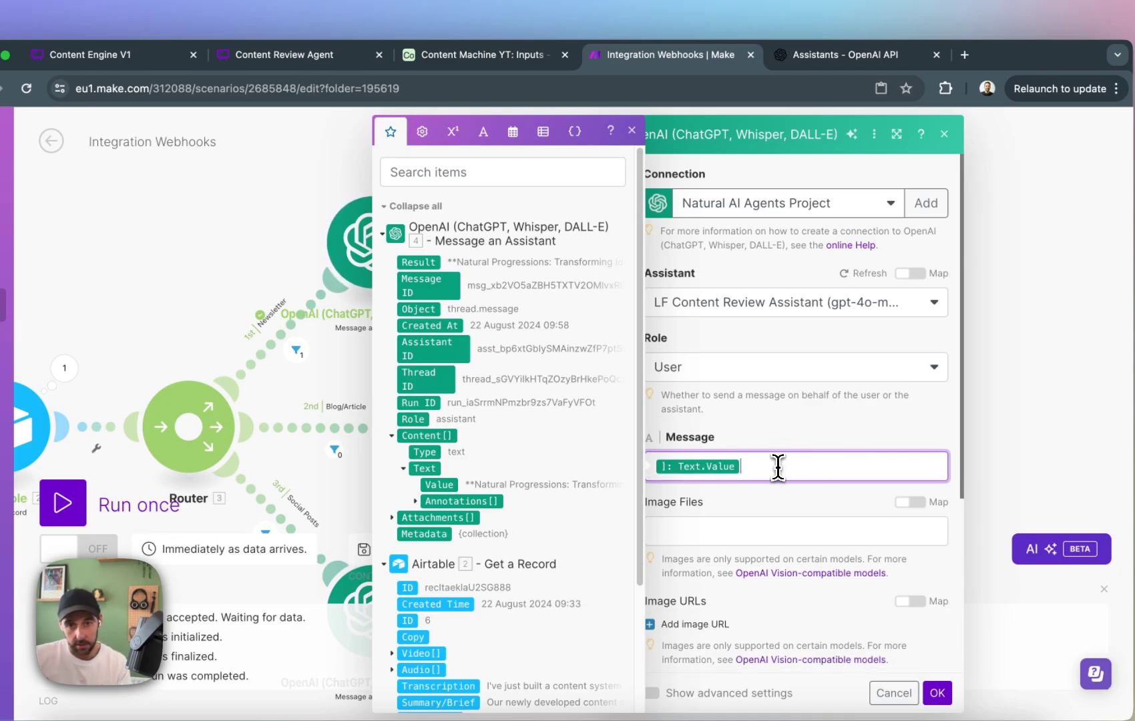
left_click(689, 467)
left_click(453, 488)
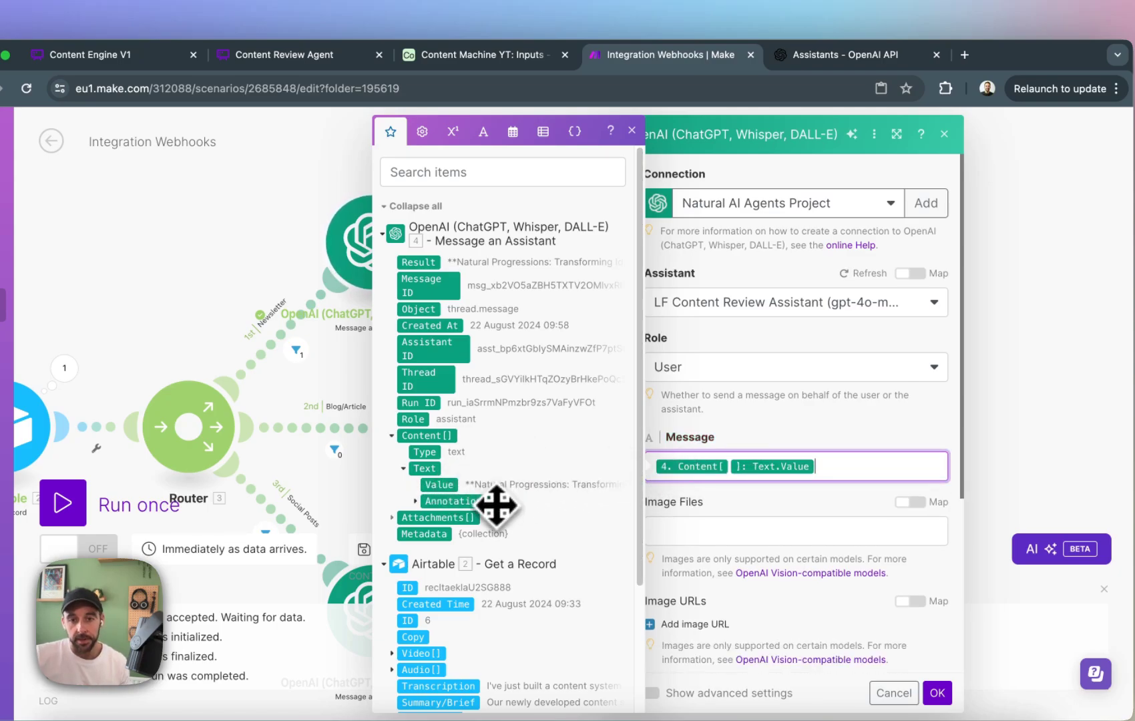
left_click(633, 131)
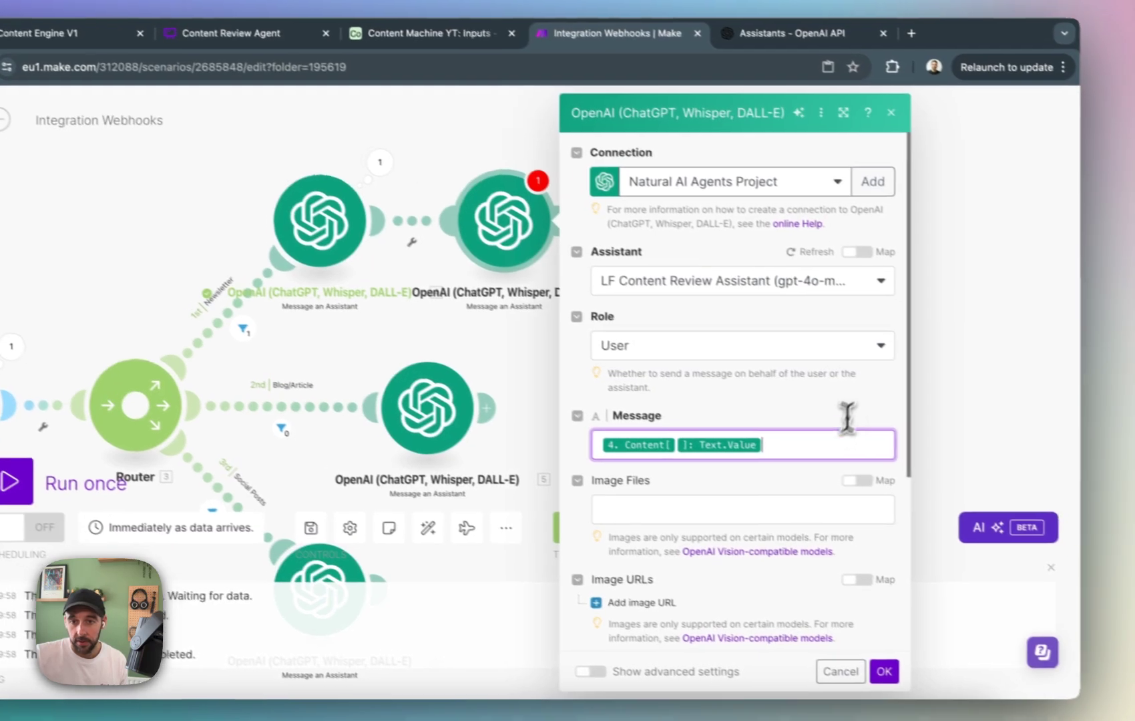
Put "Here is the content for review:" before the mapped value in the message and save the module's settings.
left_click(873, 464)
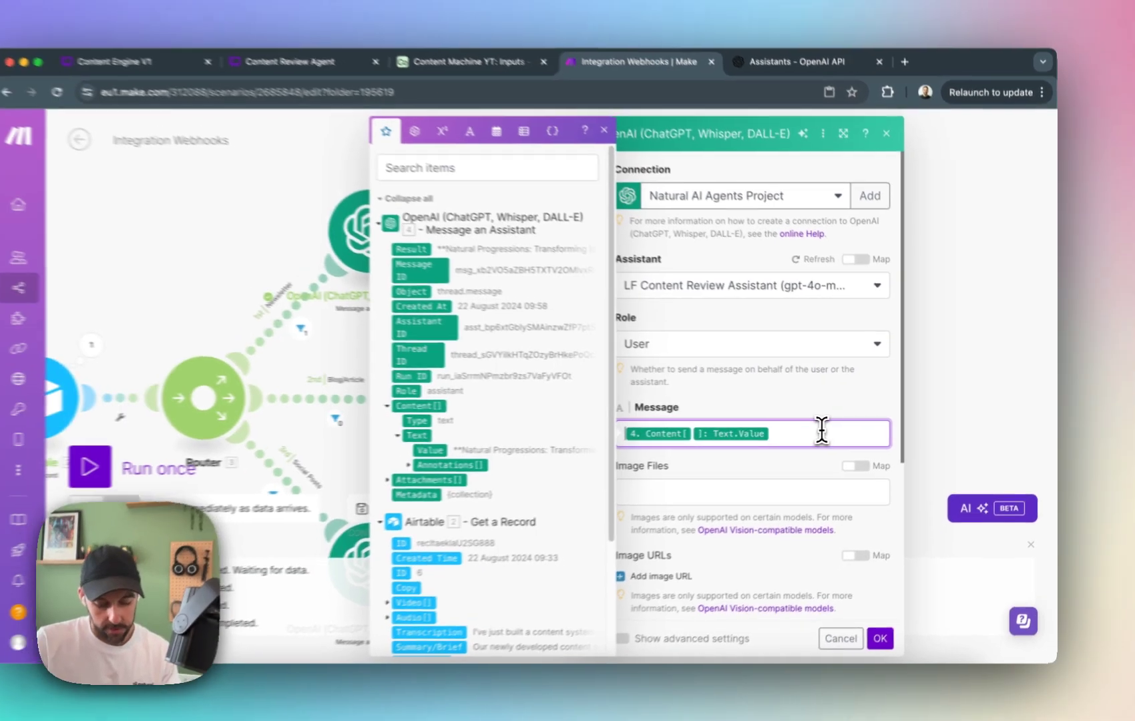
type("Her")
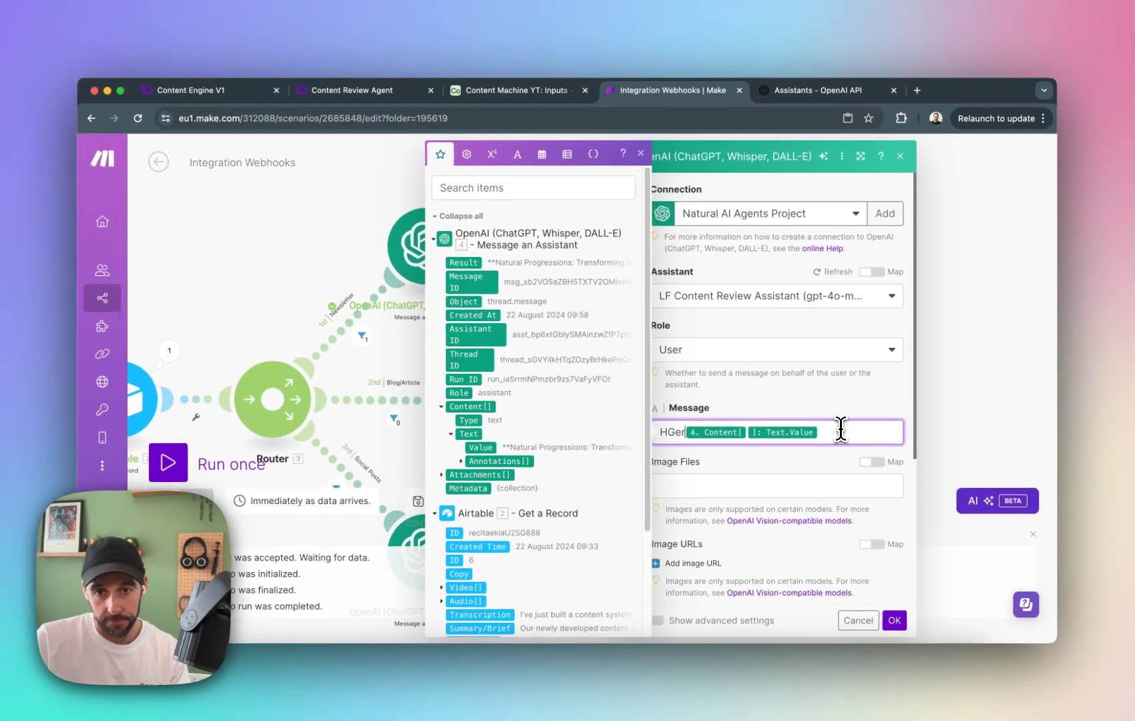
type("e is the con")
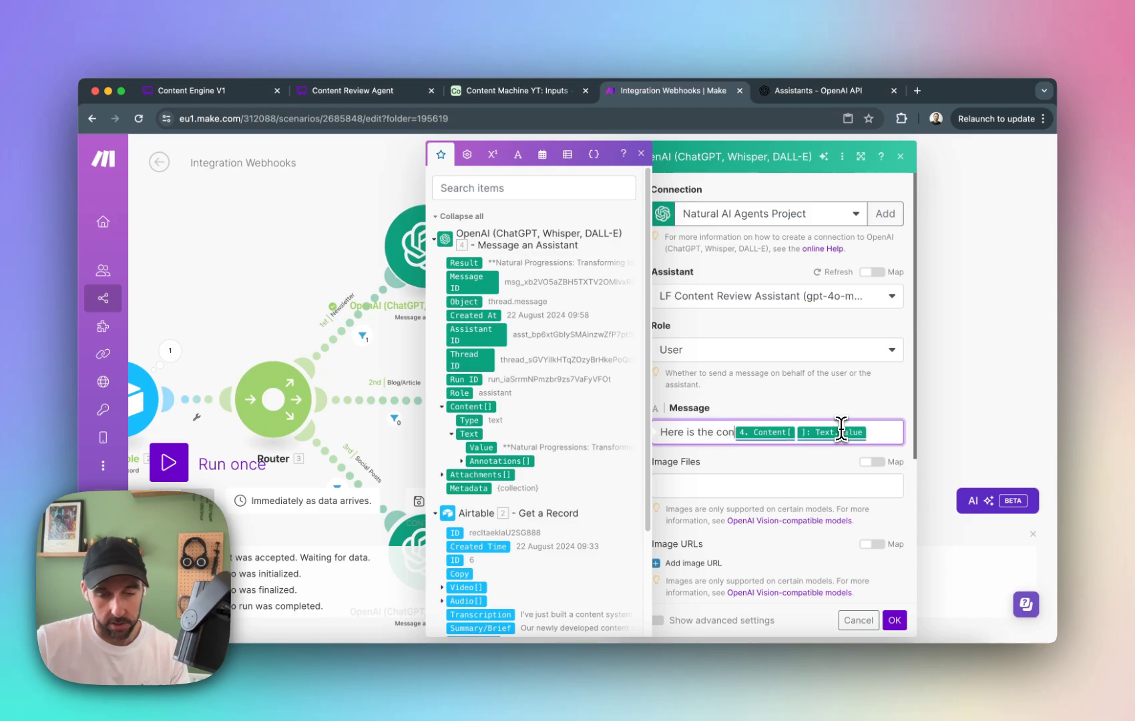
type("tent for re")
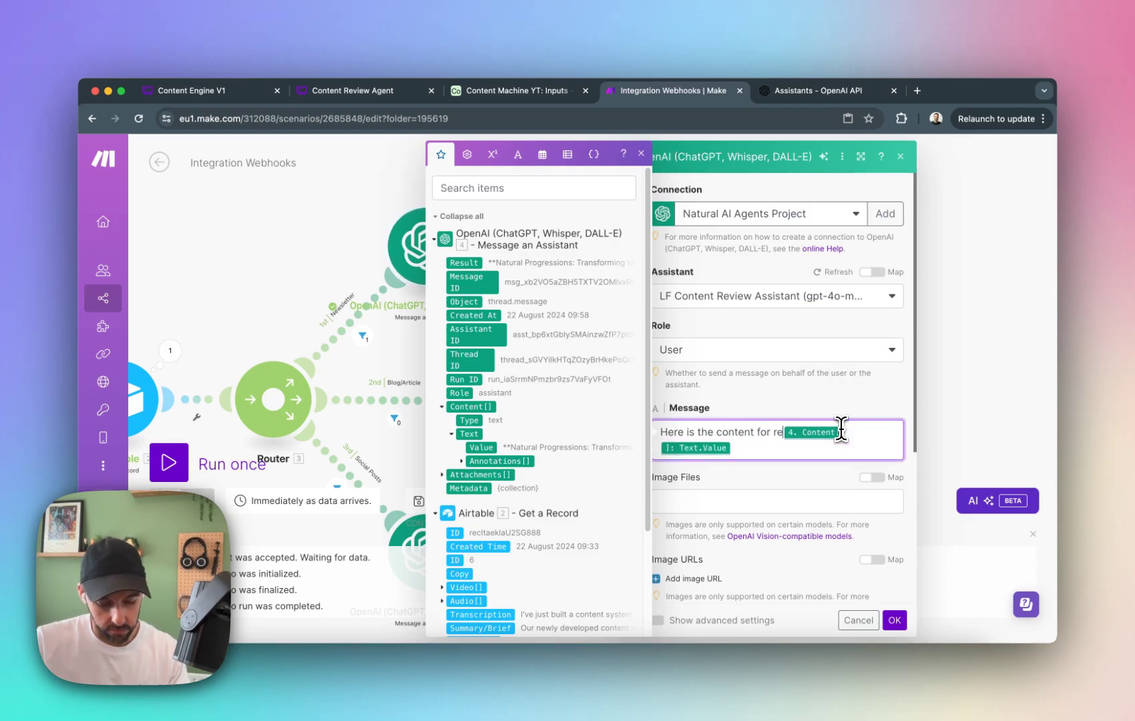
type("view:")
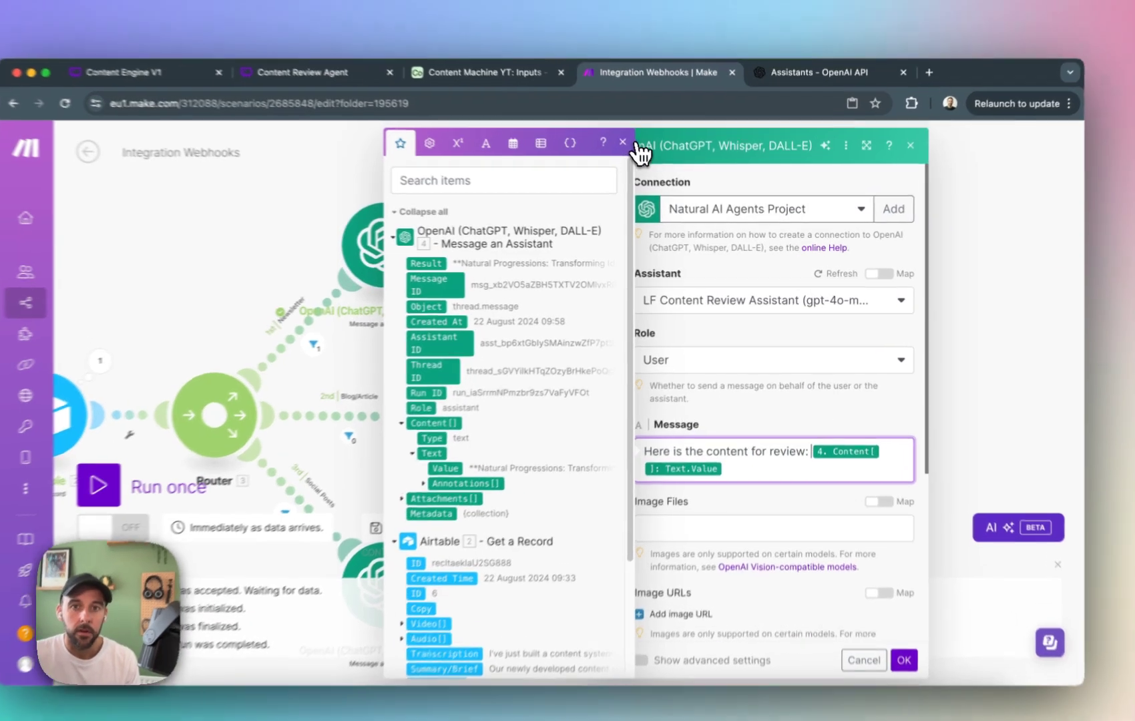
left_click(641, 153)
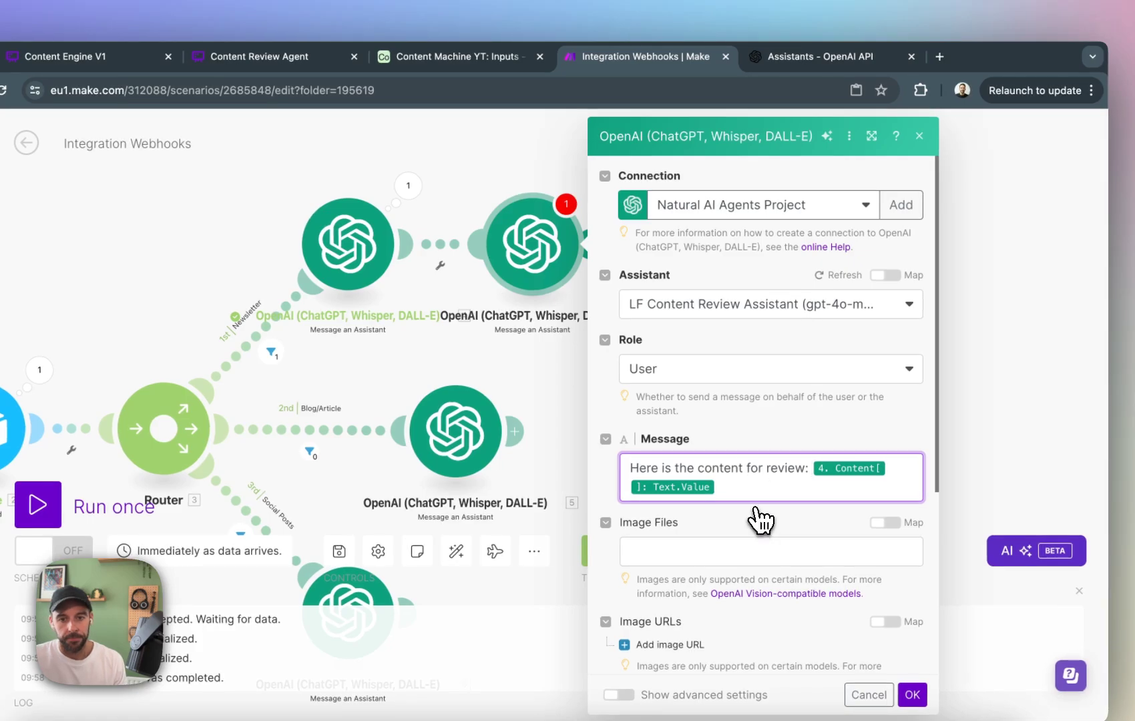
scroll(760, 519, "down", 5)
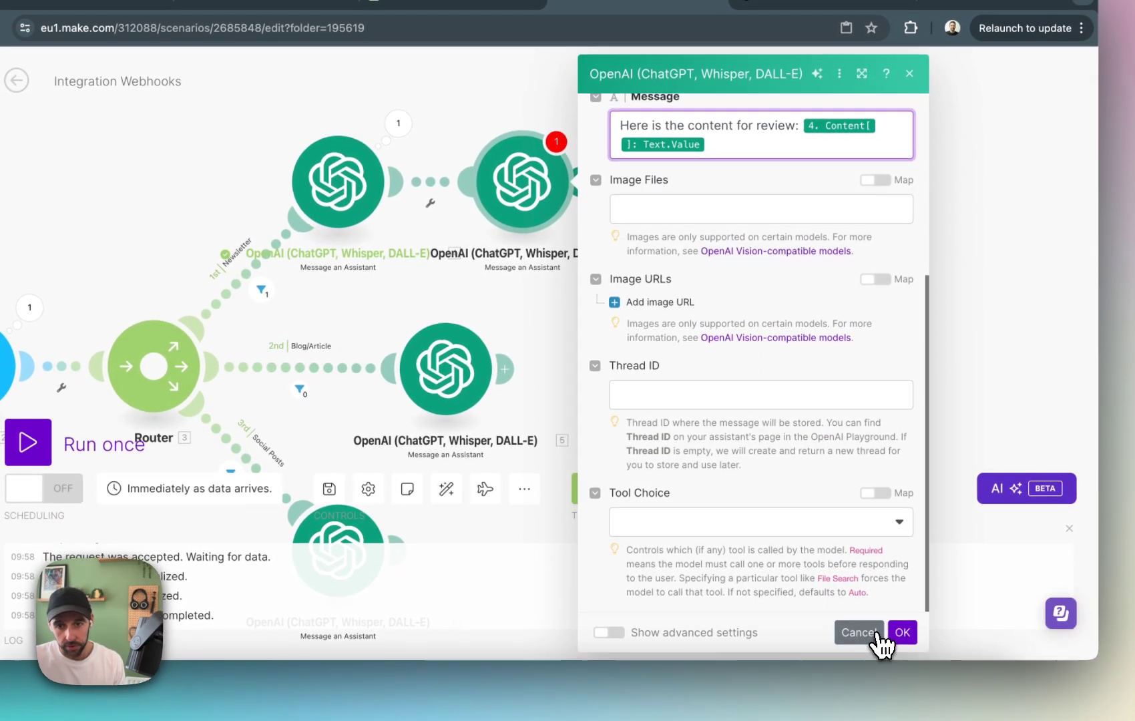
left_click(902, 638)
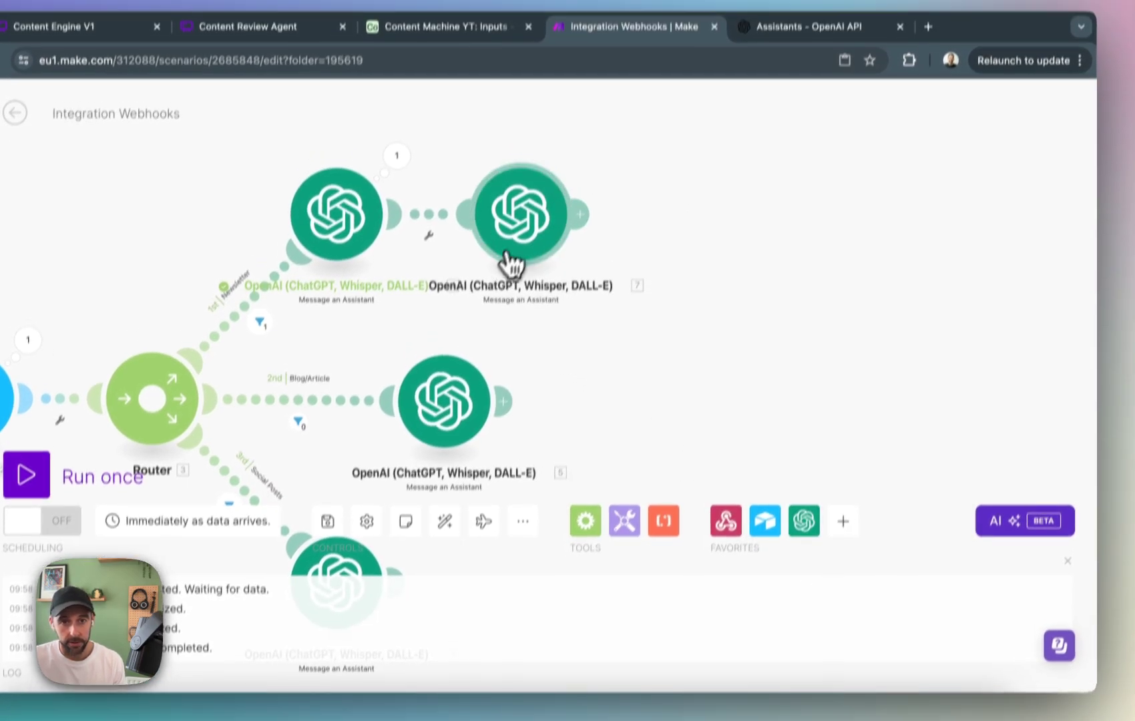
Space the content review module farther from the Newsletter assistant module on the canvas, leaving no extra module after it.
left_click_drag(540, 242, 582, 236)
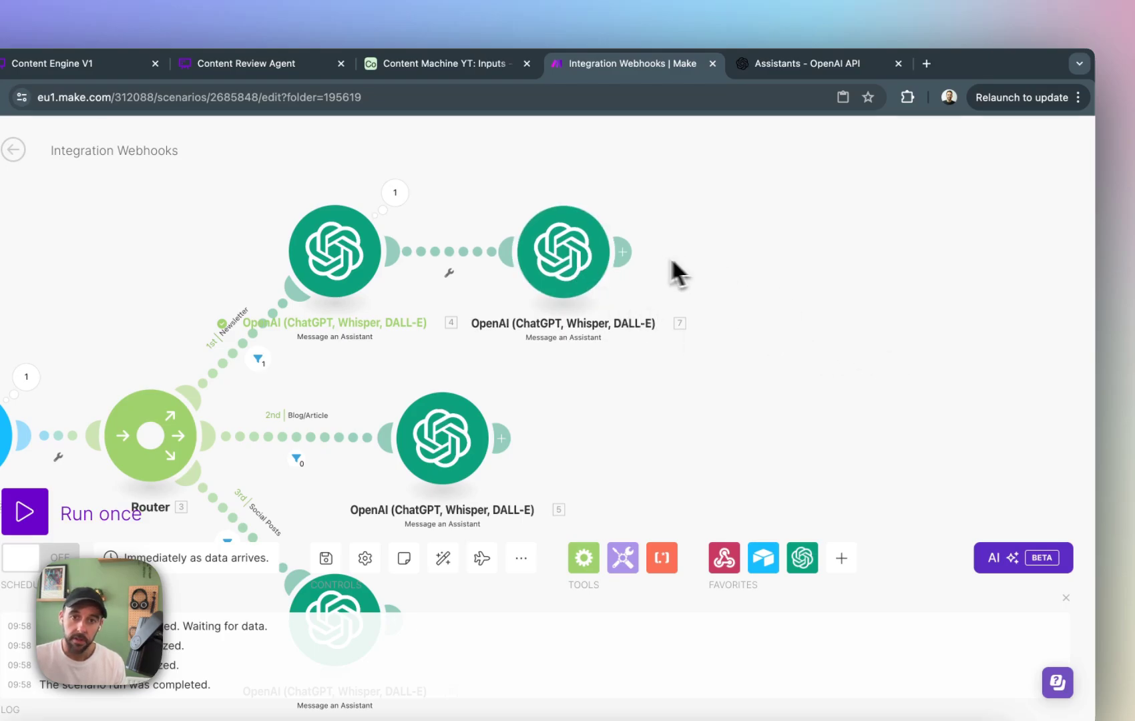
left_click(628, 252)
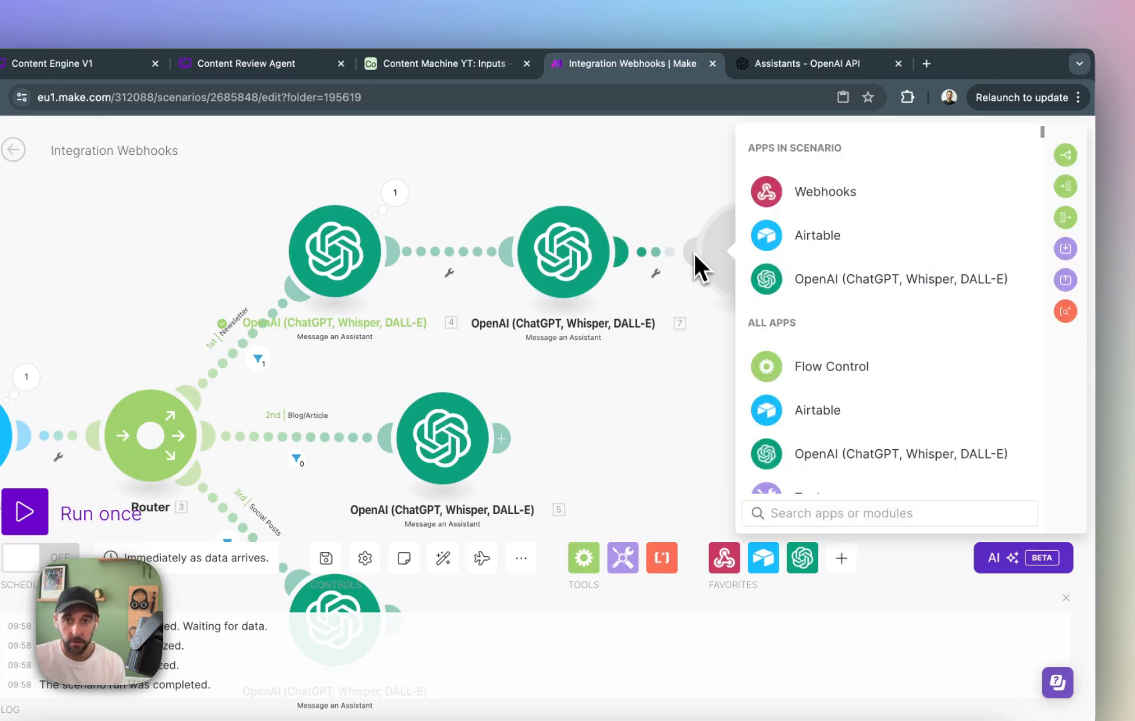
left_click(657, 381)
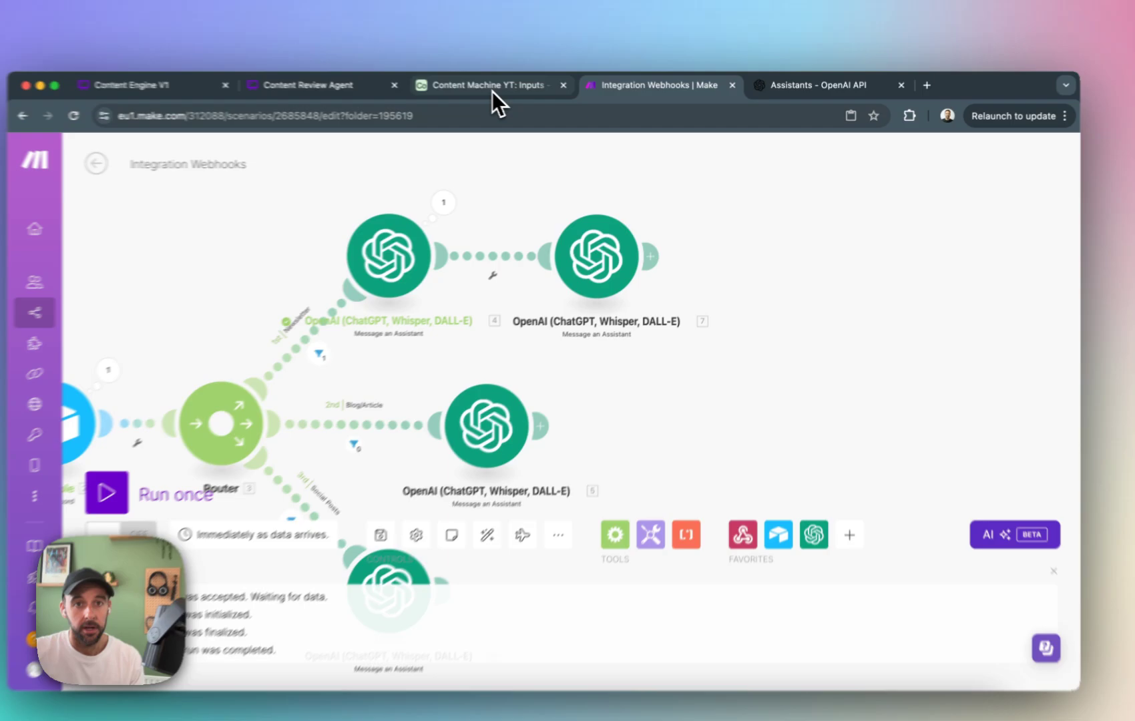
Start a single run of the Make scenario so it listens for the Airtable webhook.
left_click(494, 90)
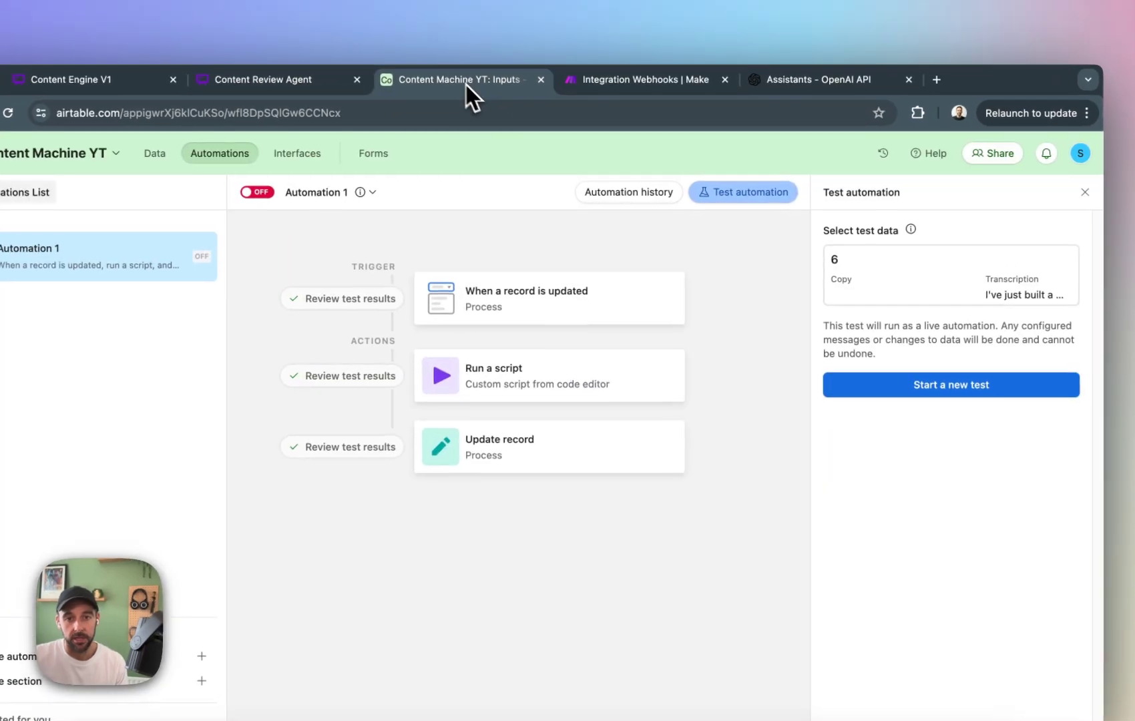
left_click(675, 91)
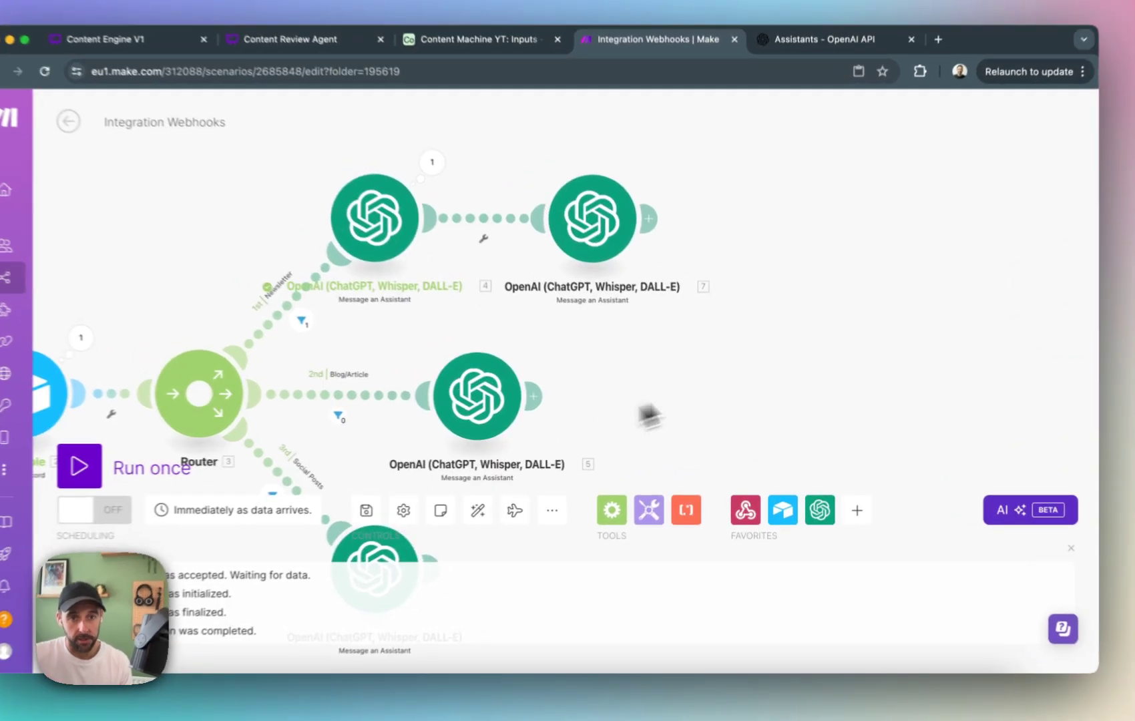
left_click_drag(374, 477, 613, 401)
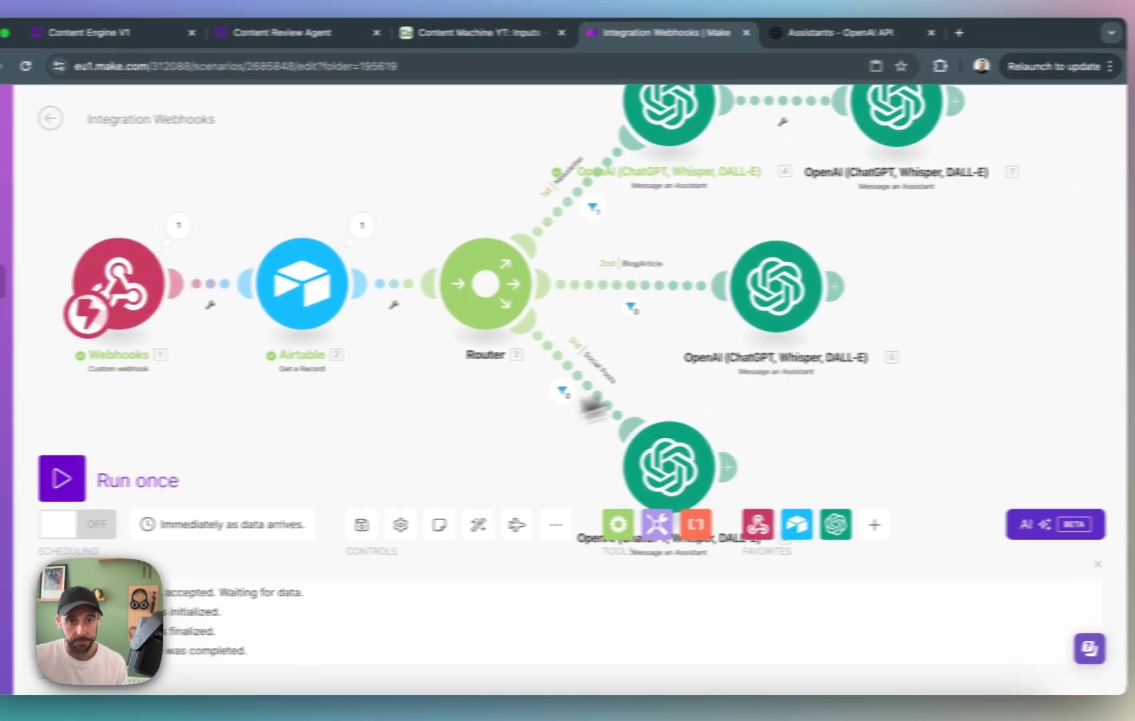
left_click_drag(299, 361, 458, 408)
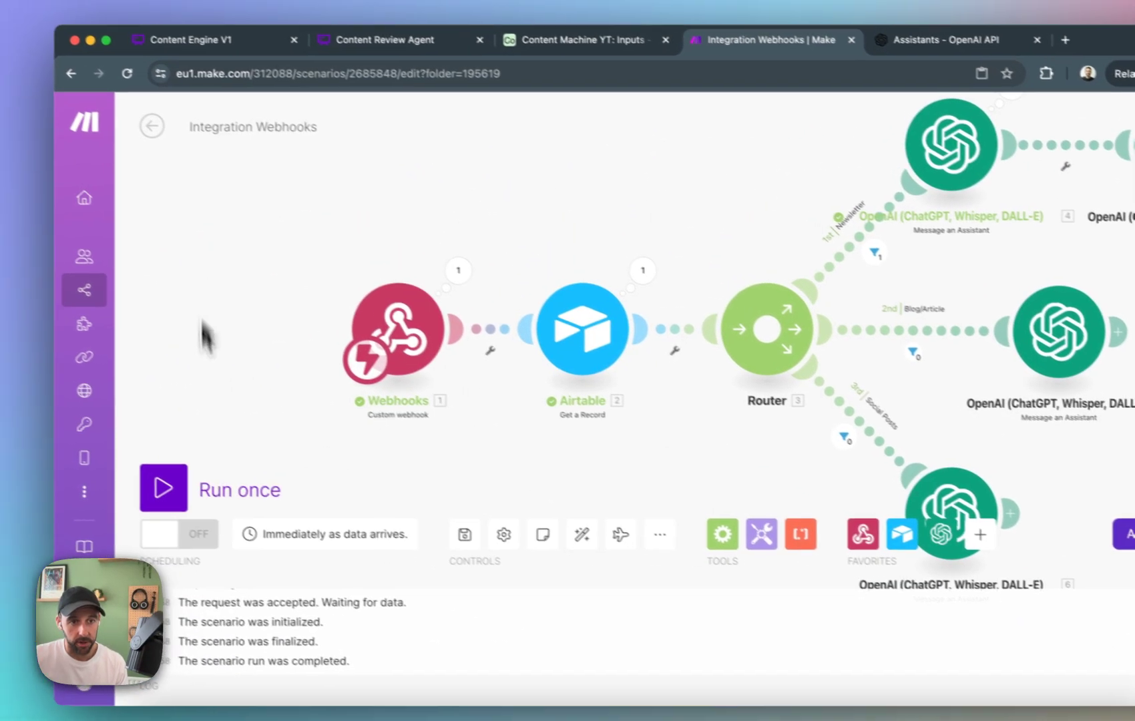
left_click(127, 475)
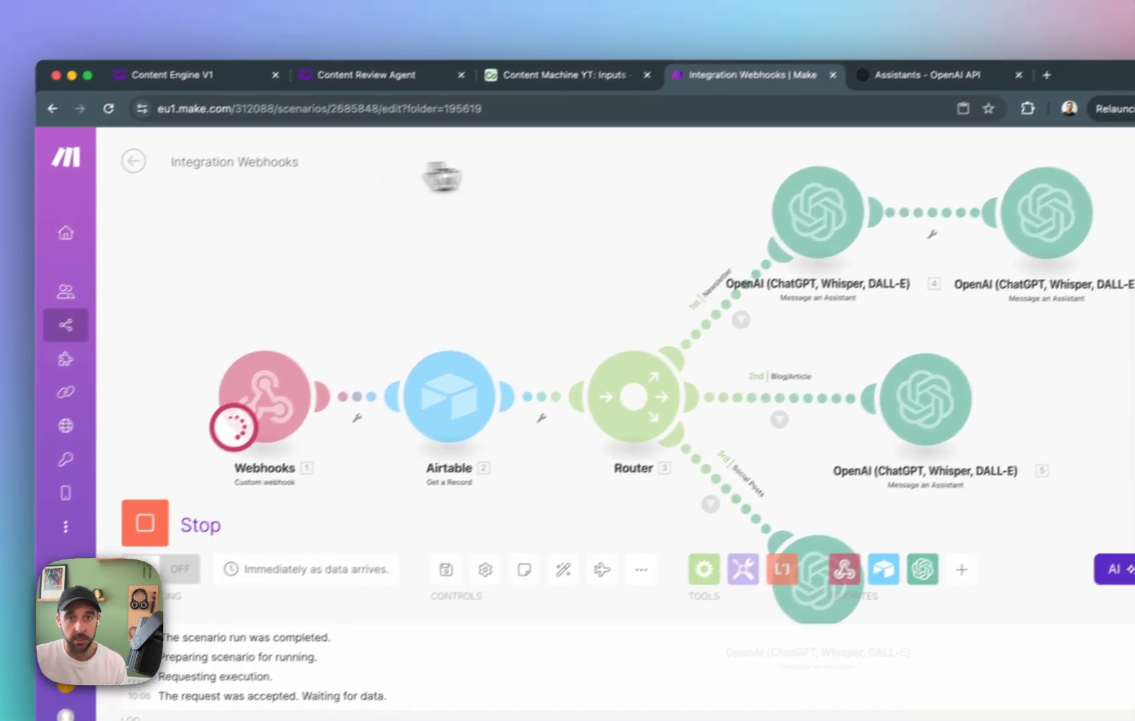
Switch to Airtable, start a new test of Automation 1 with record 6, run it and return to the Make scenario.
left_click(565, 74)
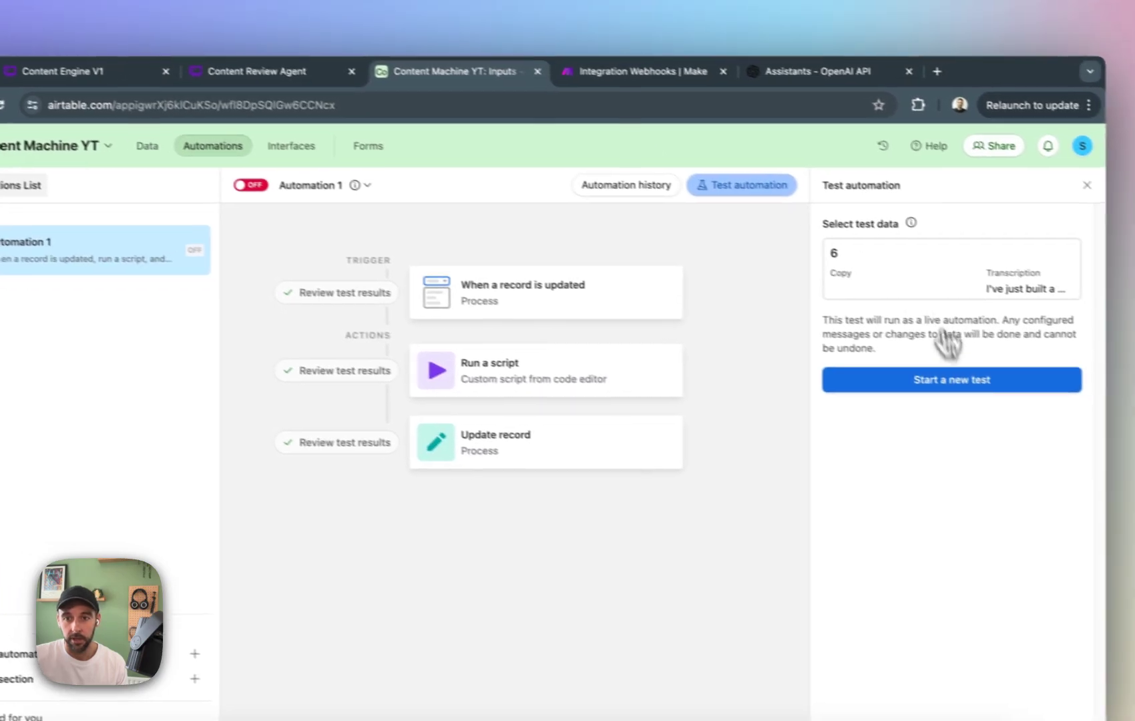
left_click(956, 252)
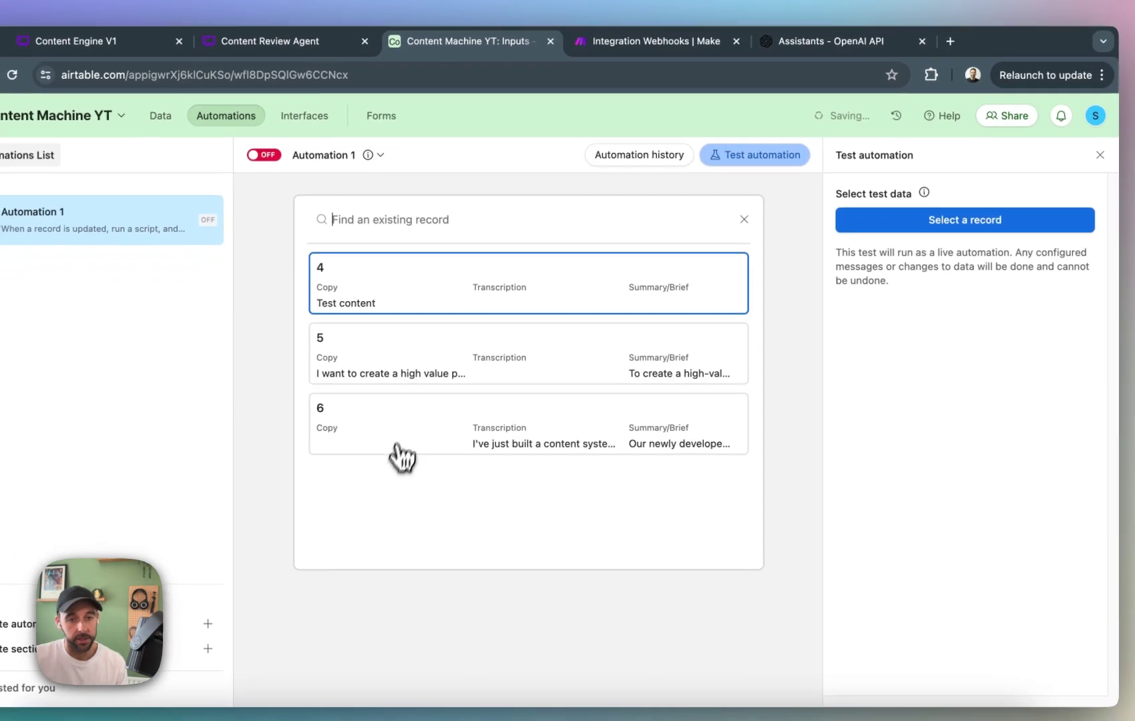
left_click(369, 444)
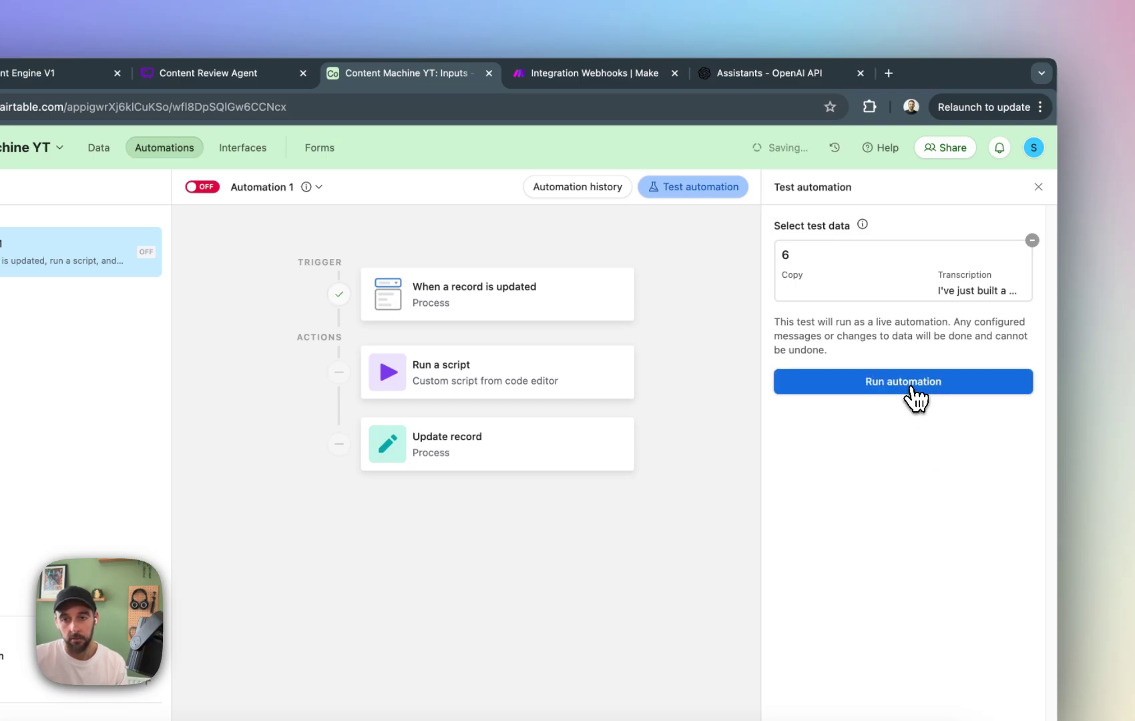
left_click(903, 381)
left_click(587, 73)
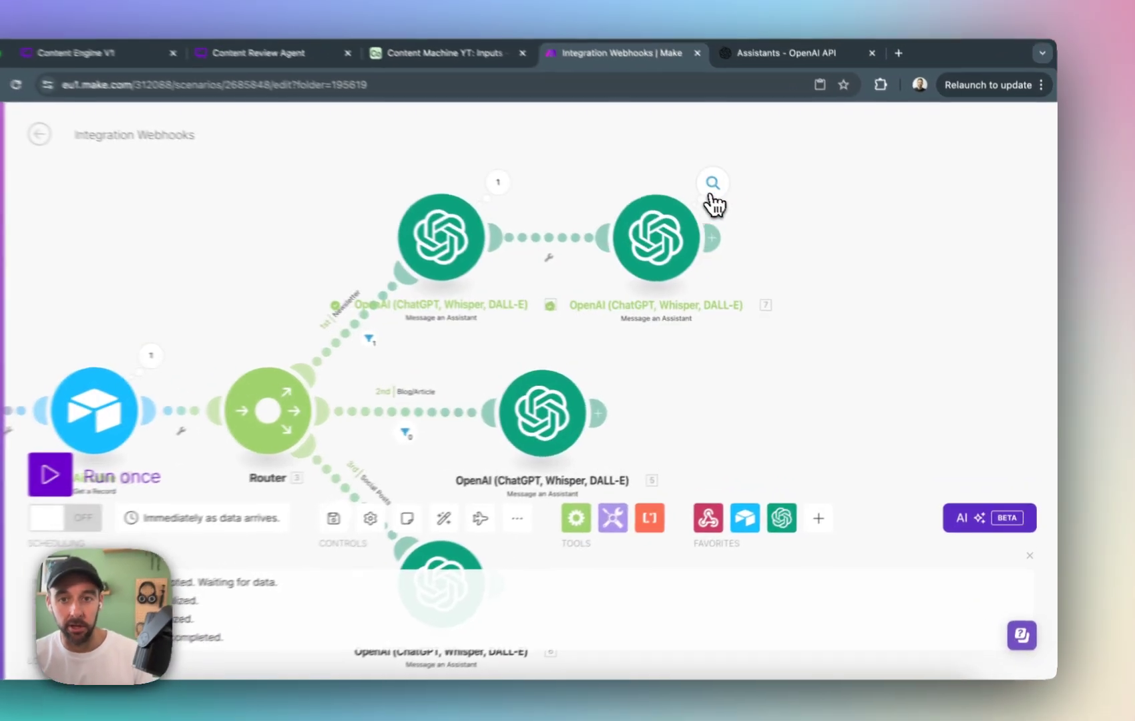
Inspect the content review module's run output, reading its feedback and rating, and close it.
left_click(753, 206)
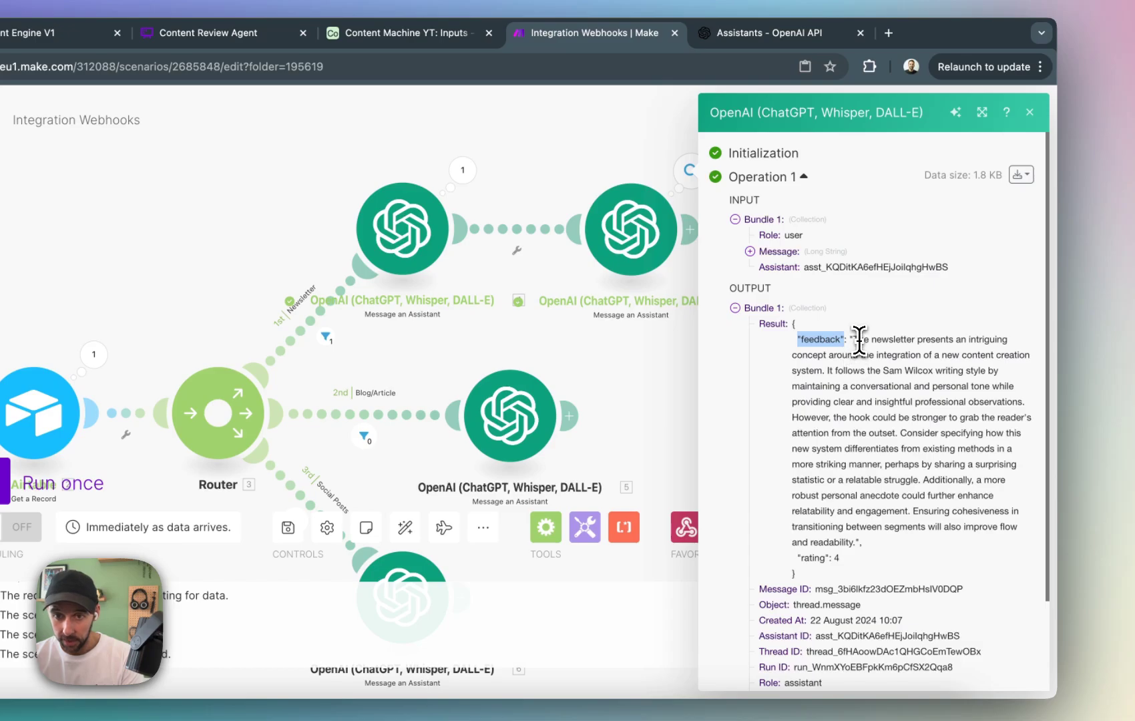
left_click_drag(859, 341, 890, 467)
left_click(894, 470)
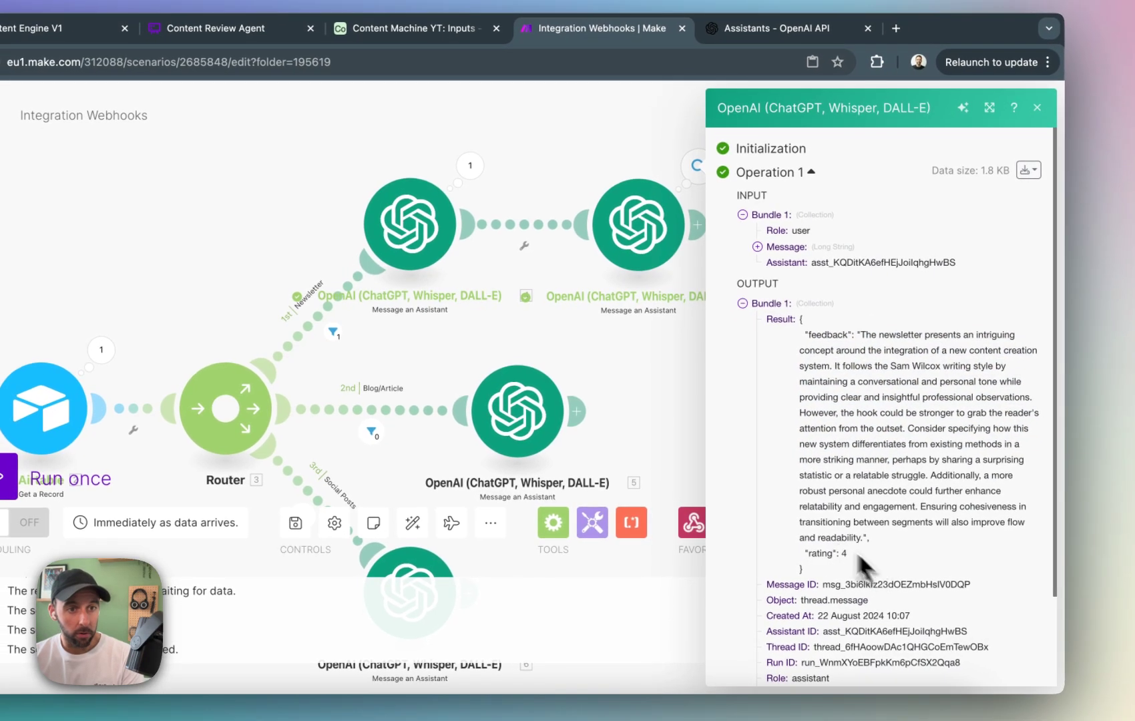
left_click(636, 400)
Switch to the OpenAI assistants page and examine the LF Content Review Assistant's instructions for the uniqueness, on-brand and hook review criteria.
left_click(768, 28)
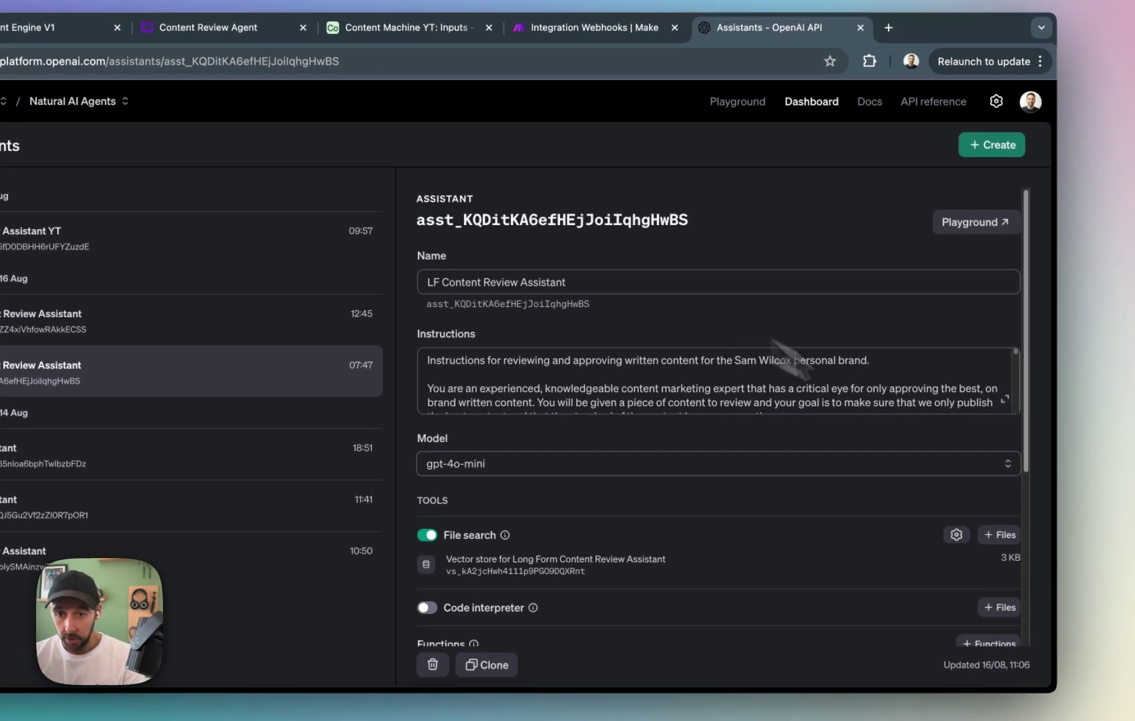
left_click(1005, 404)
scroll(690, 456, "down", 5)
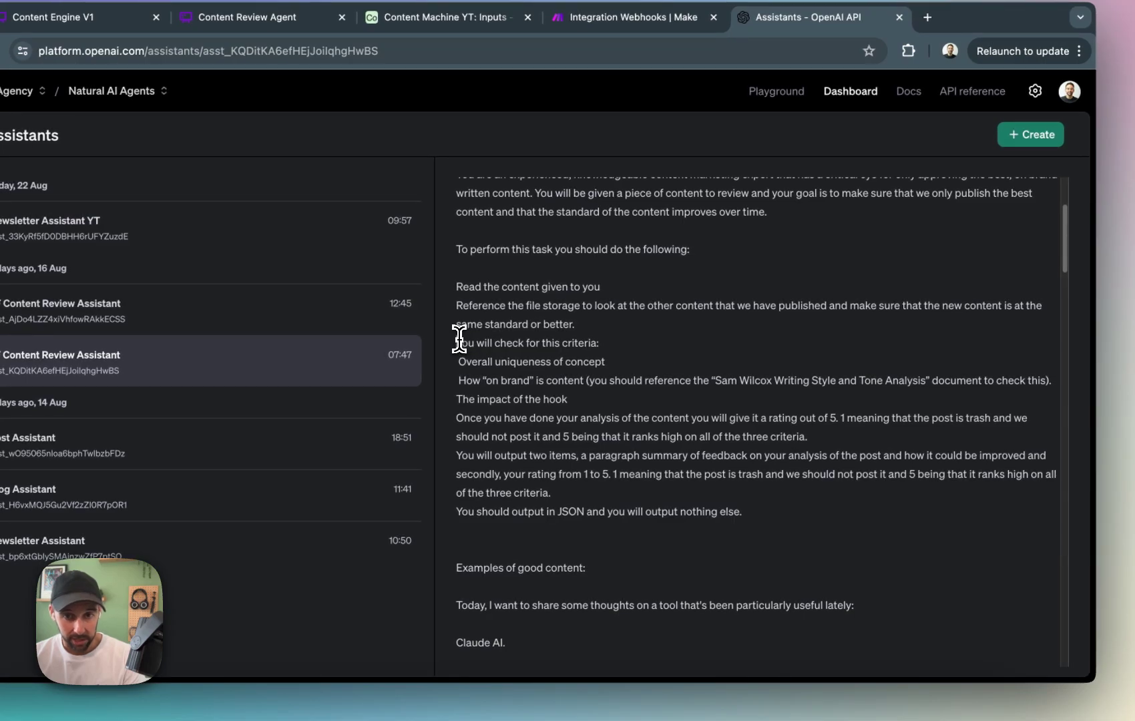
left_click_drag(445, 346, 606, 352)
left_click_drag(459, 362, 635, 362)
left_click(606, 367)
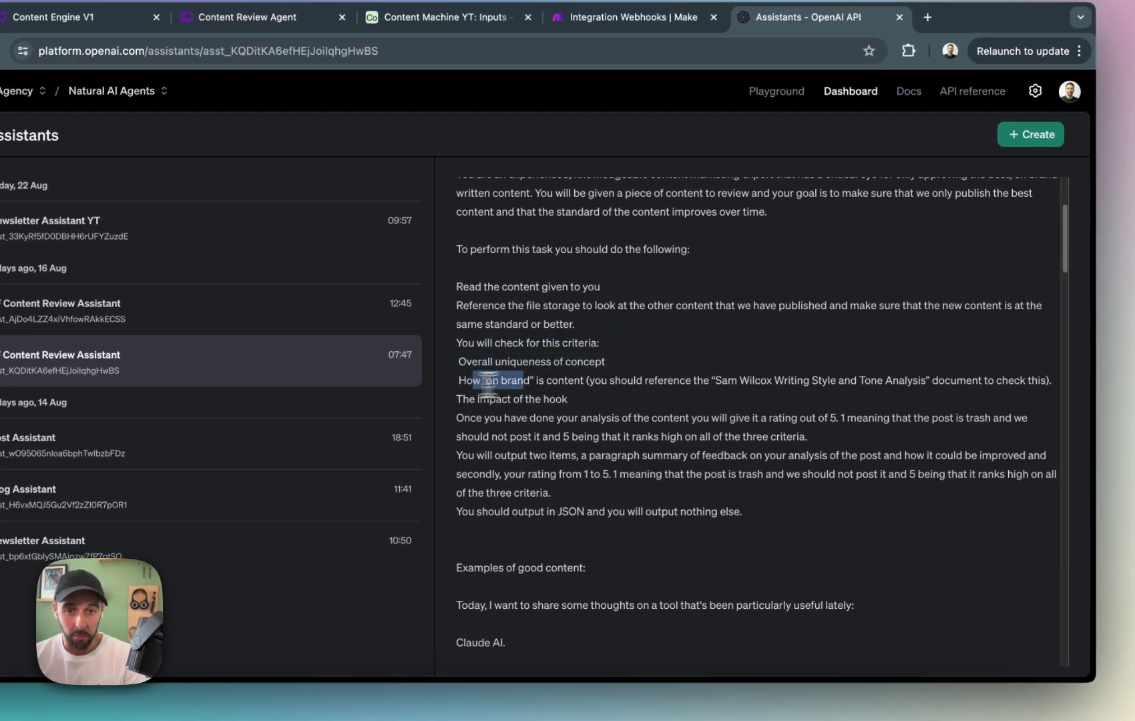
left_click(696, 380)
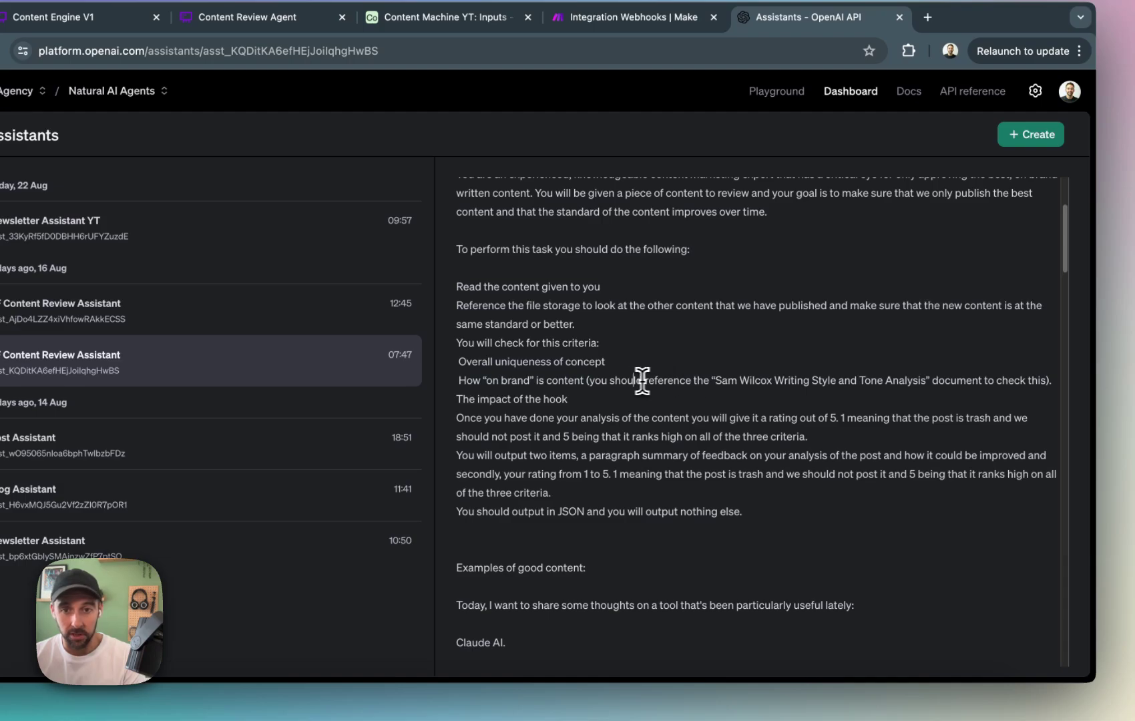
left_click_drag(634, 381, 840, 394)
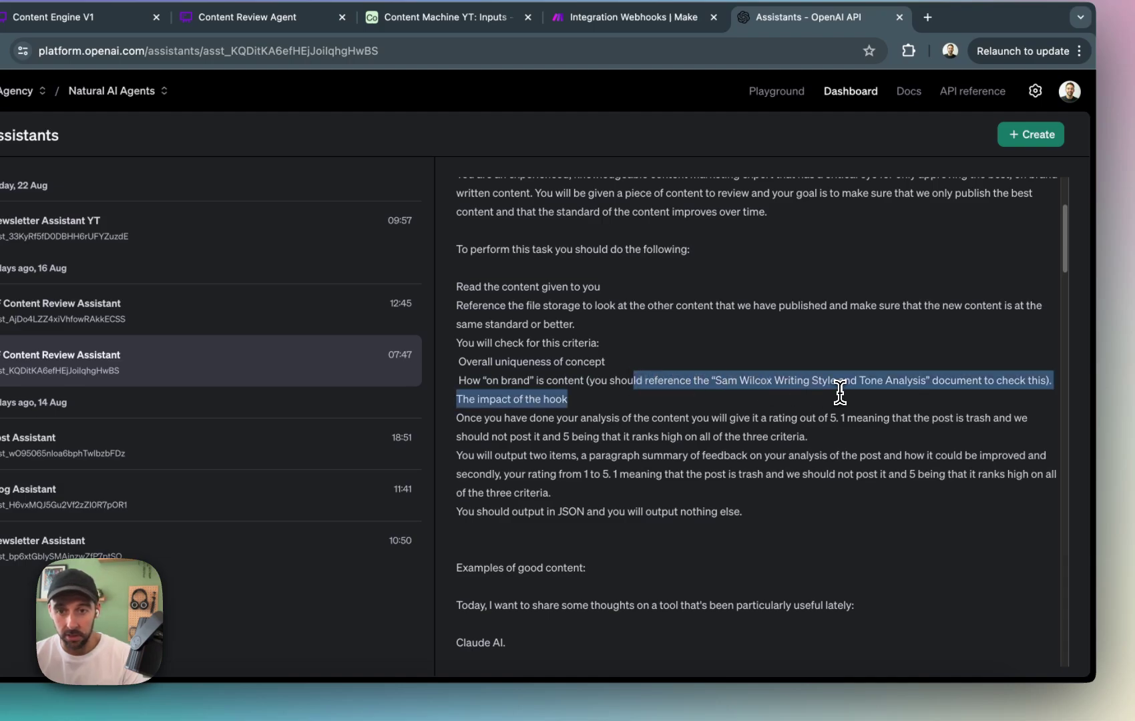
left_click(867, 417)
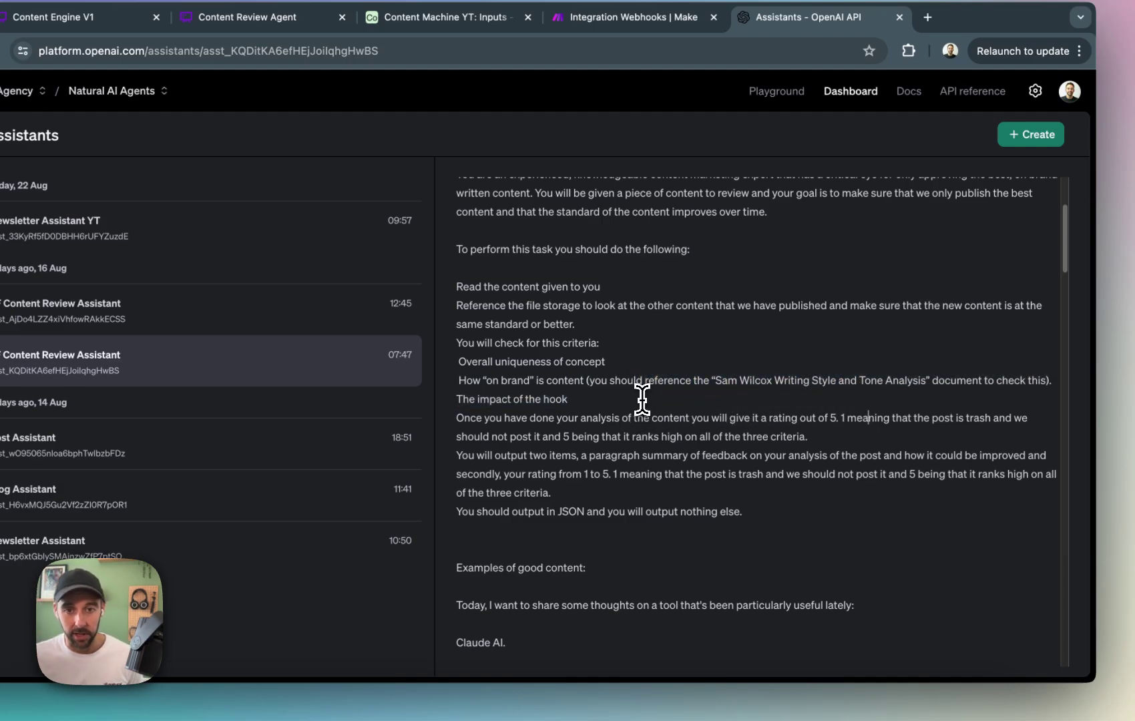
left_click_drag(462, 400, 628, 406)
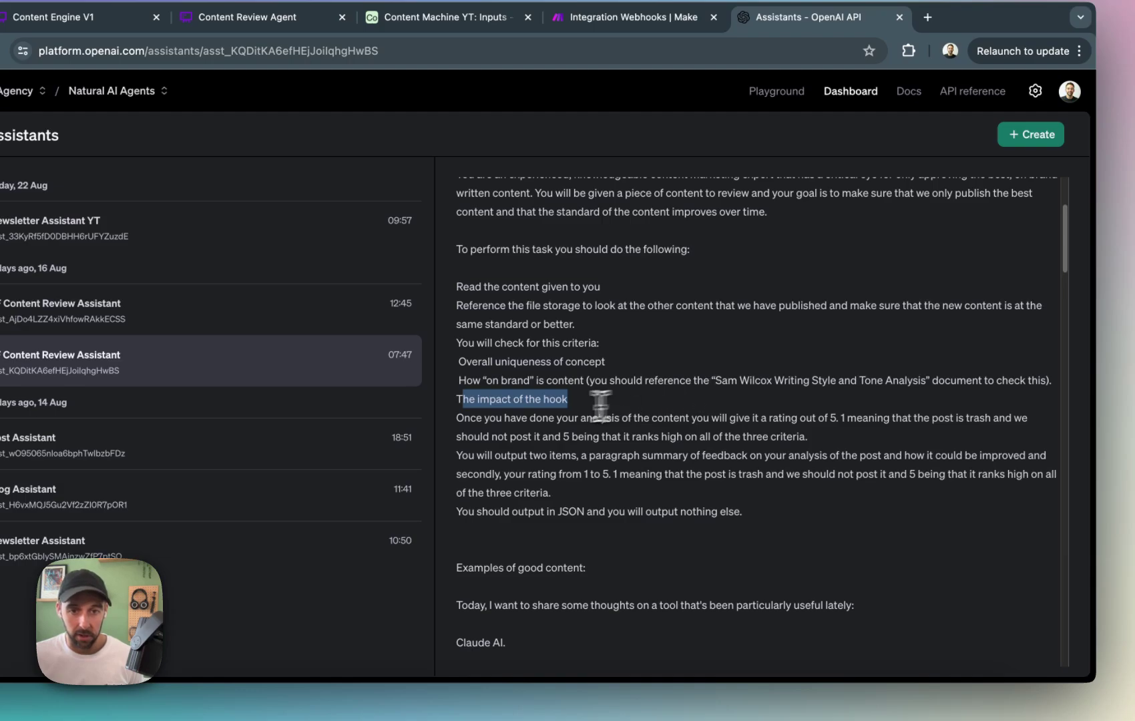
Examine the LF Content Review Assistant's instructions on the 1 to 5 rating scale and the JSON-only output.
left_click_drag(476, 420, 883, 439)
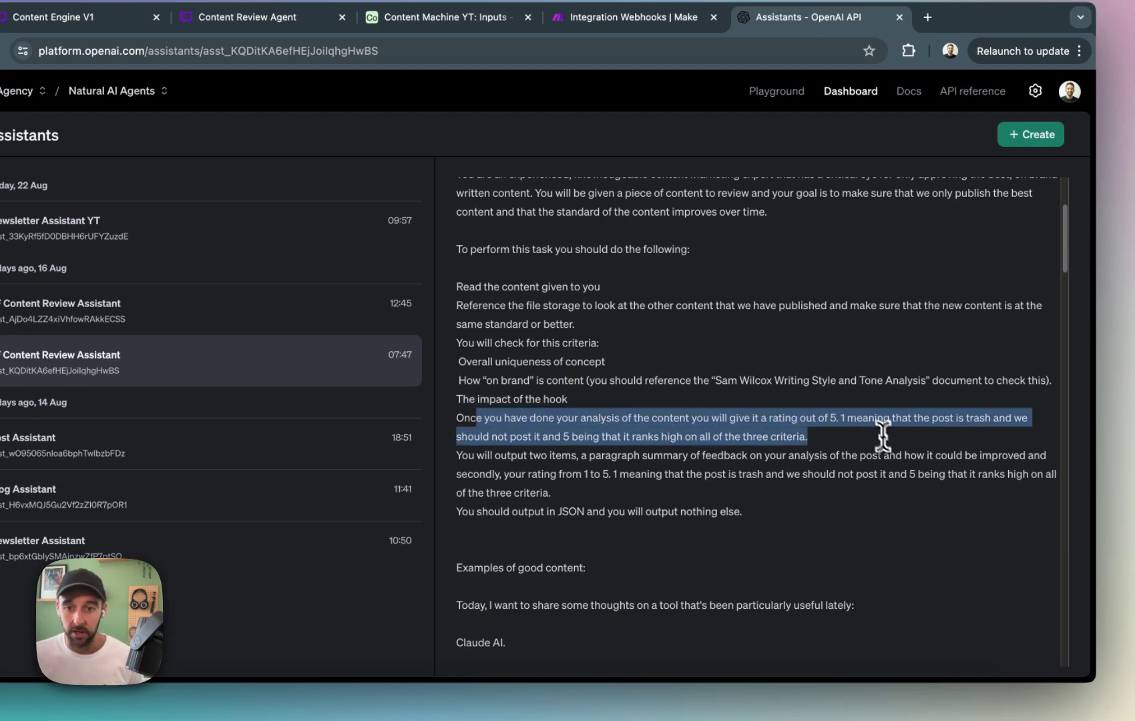
left_click(897, 444)
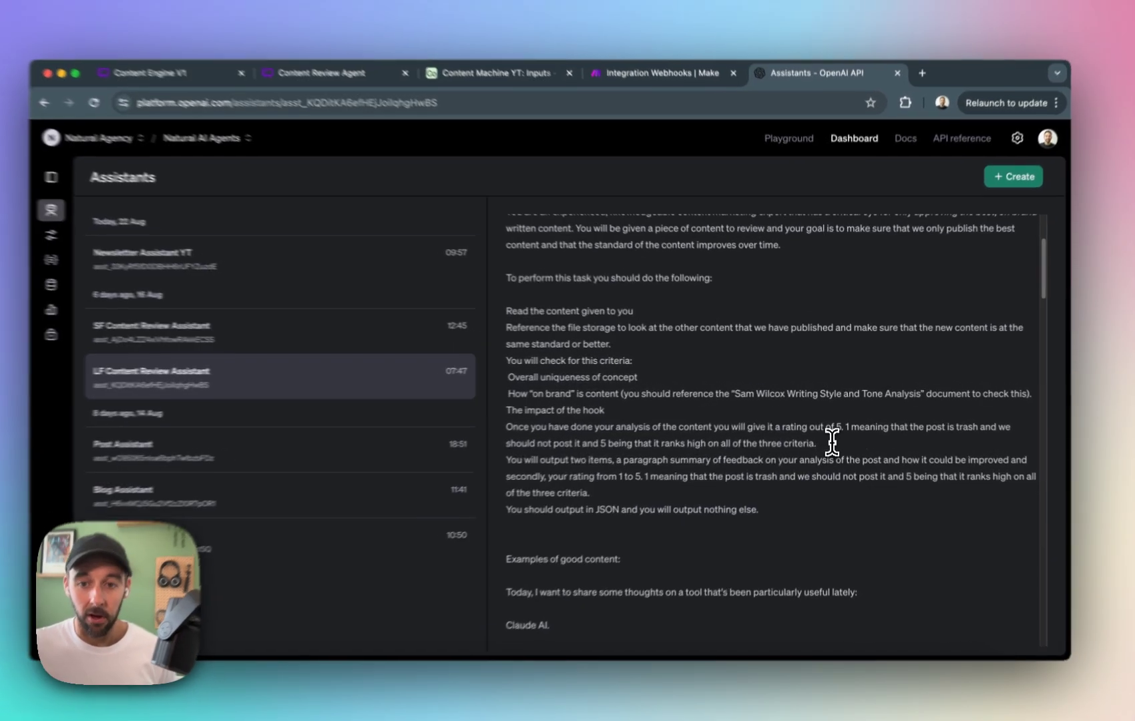
left_click_drag(828, 440, 549, 408)
left_click(826, 443)
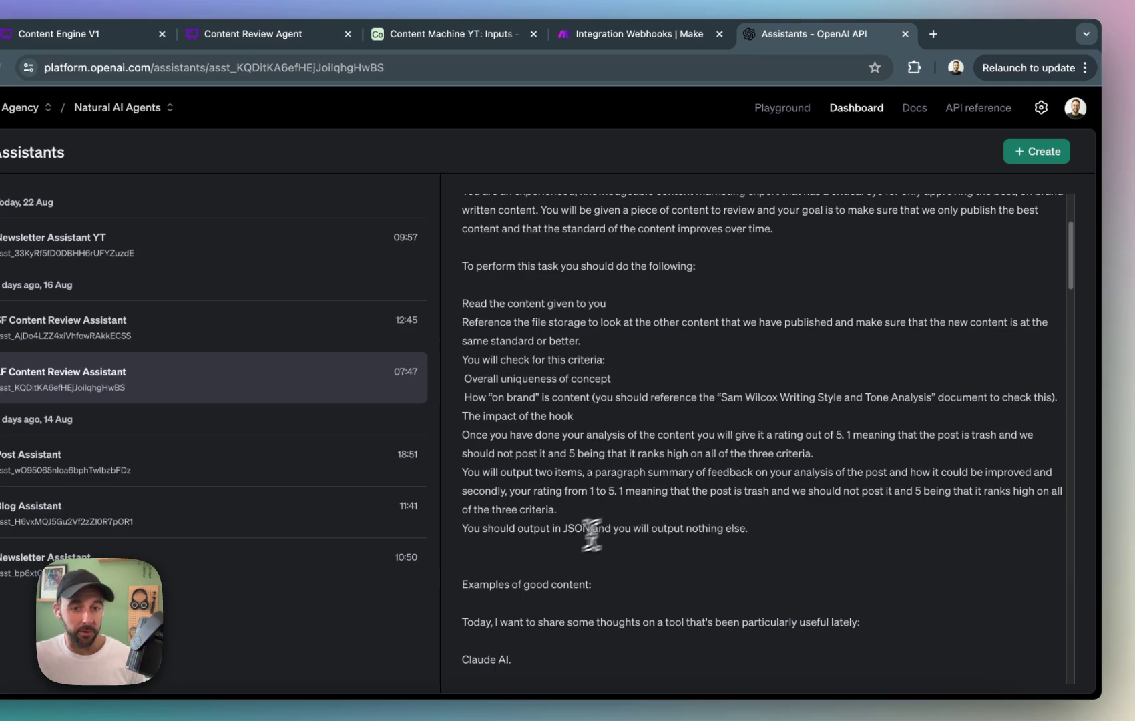
left_click_drag(498, 534, 644, 541)
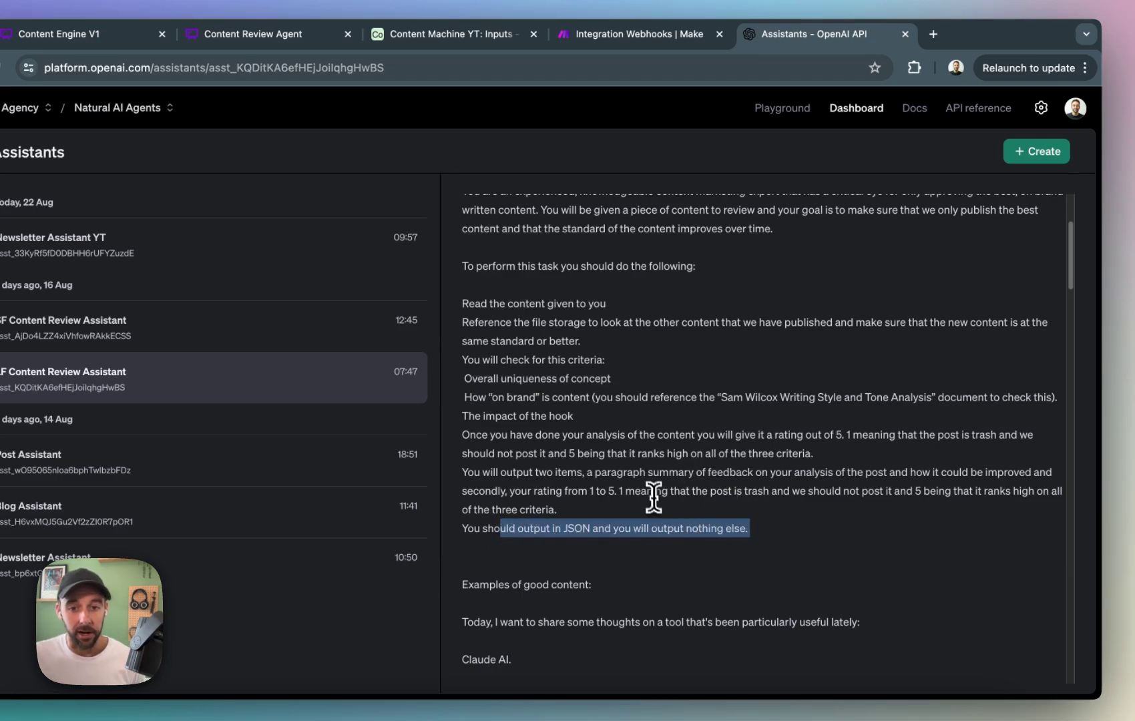
left_click(552, 528)
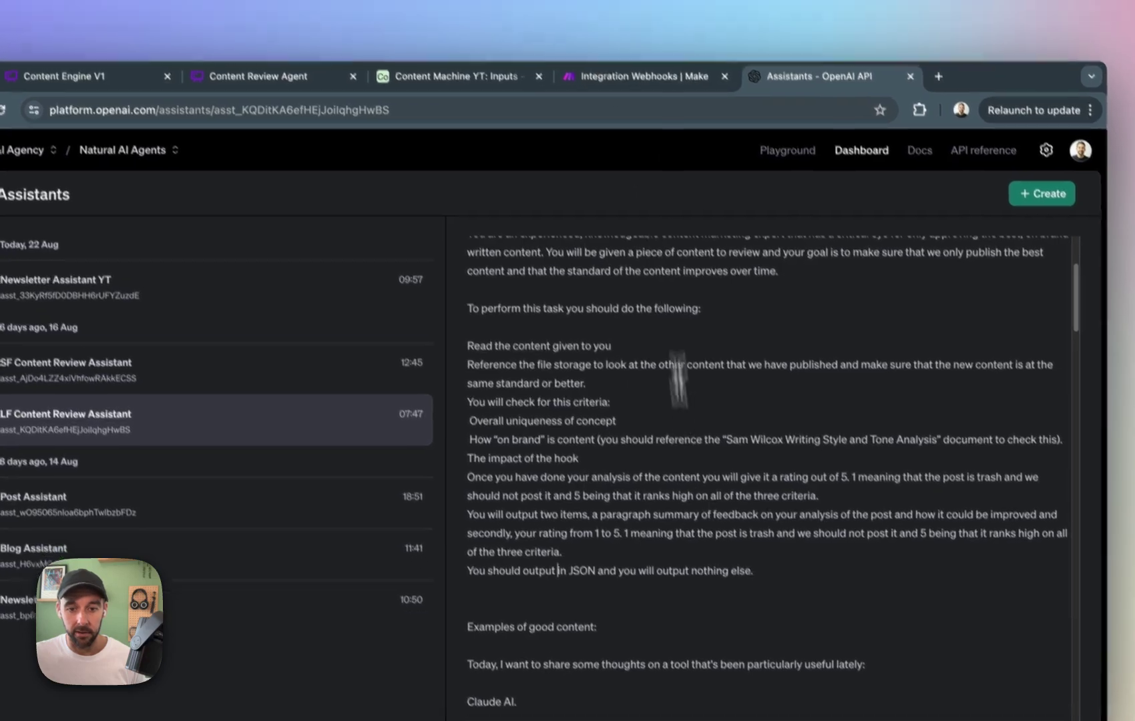
scroll(636, 468, "down", 10)
scroll(635, 467, "up", 15)
Return to the Make scenario and add an OpenAI Transform Text to Structured Data module after the content review module.
left_click(601, 61)
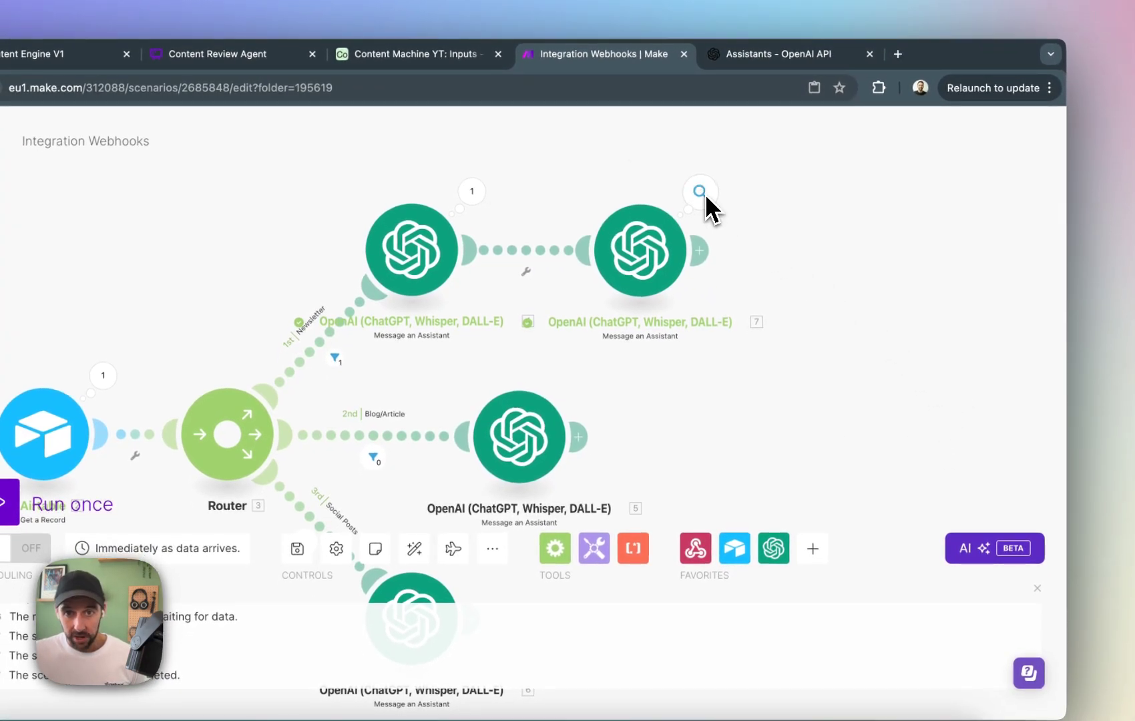
left_click(700, 252)
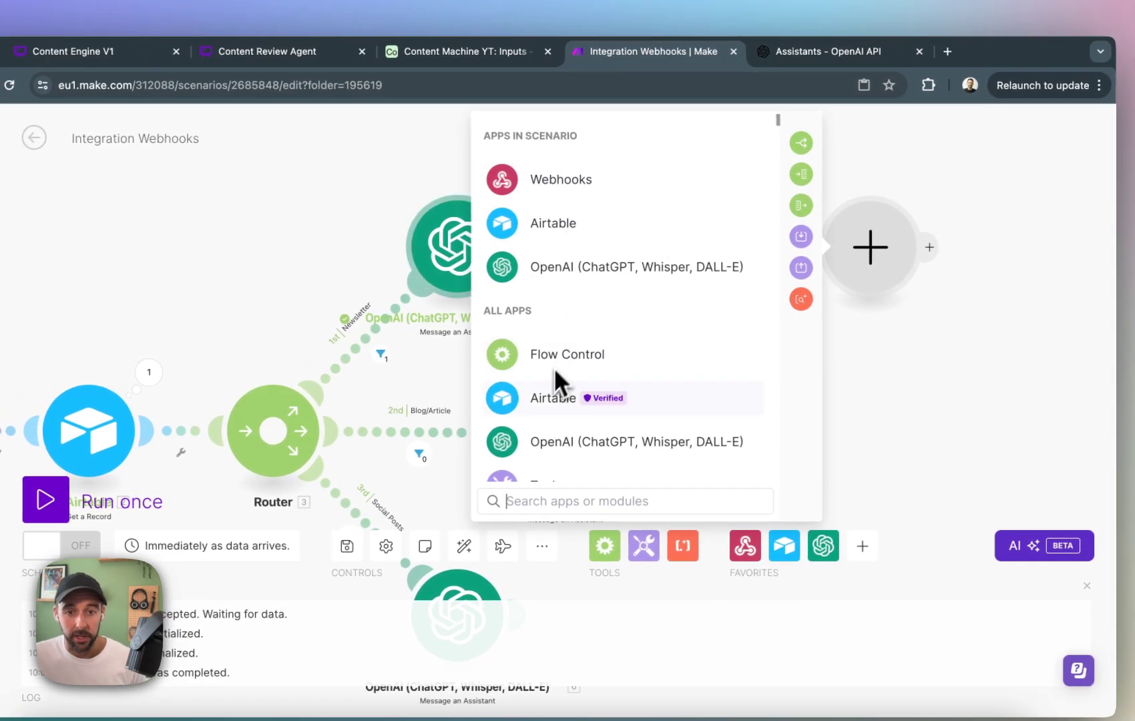
left_click(596, 435)
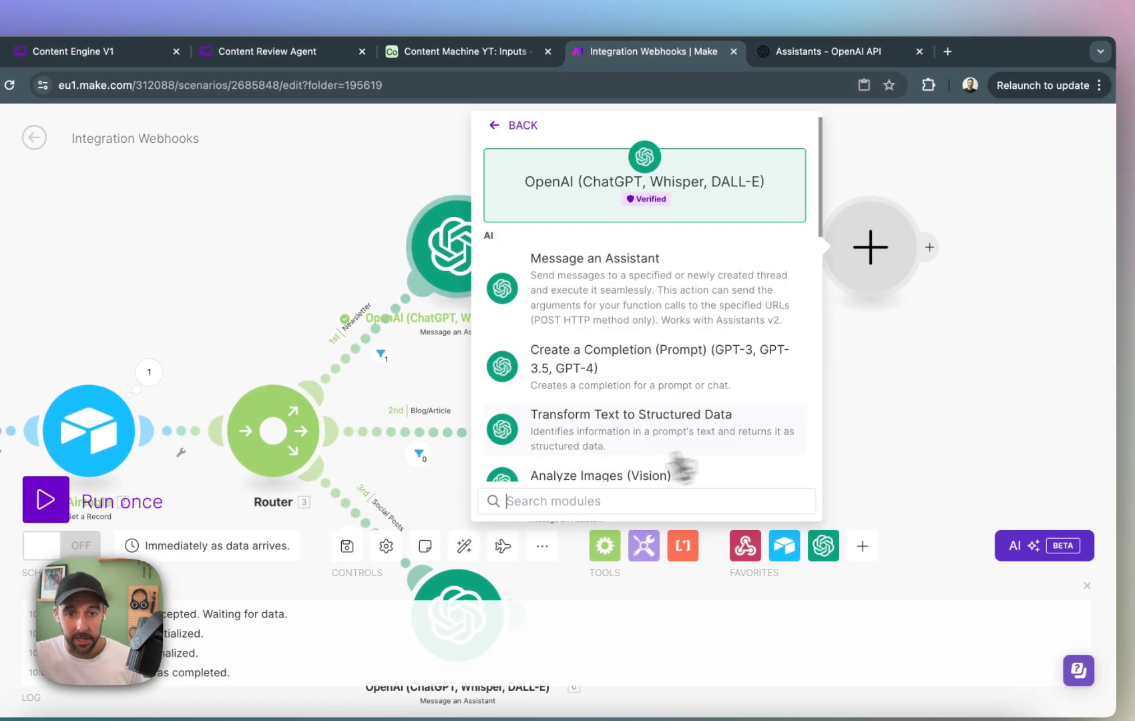
left_click(693, 427)
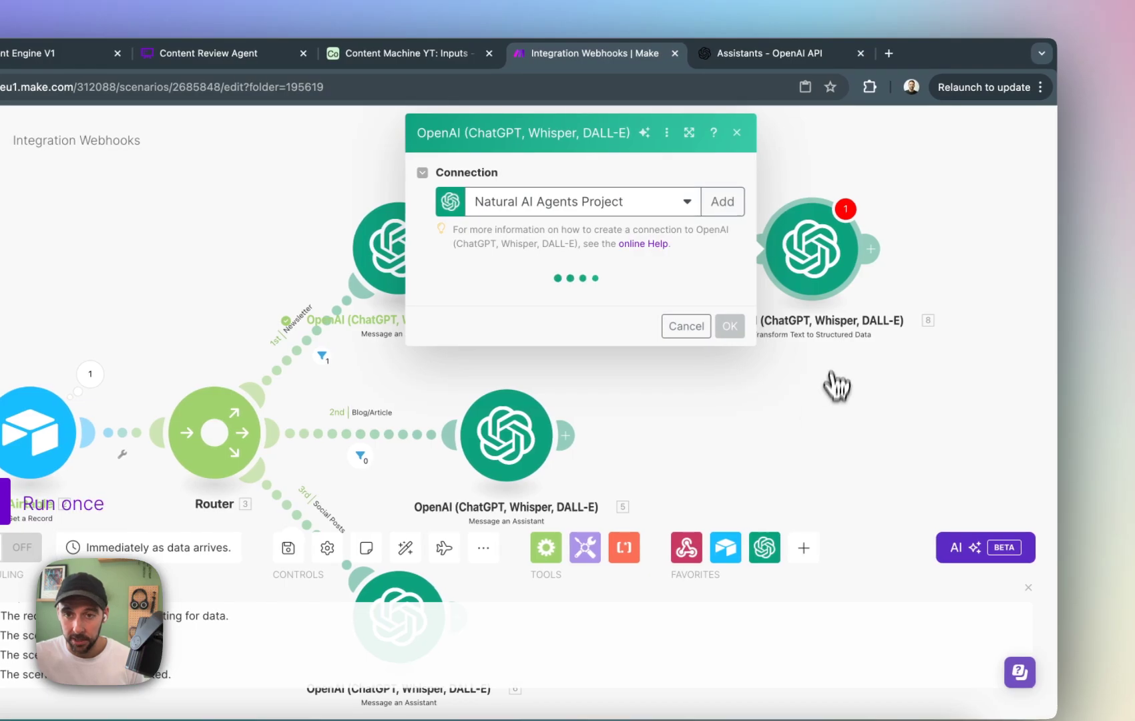
Set the new module's model to gpt-4o-mini and map the content review module's Result as the text to parse.
left_click(581, 301)
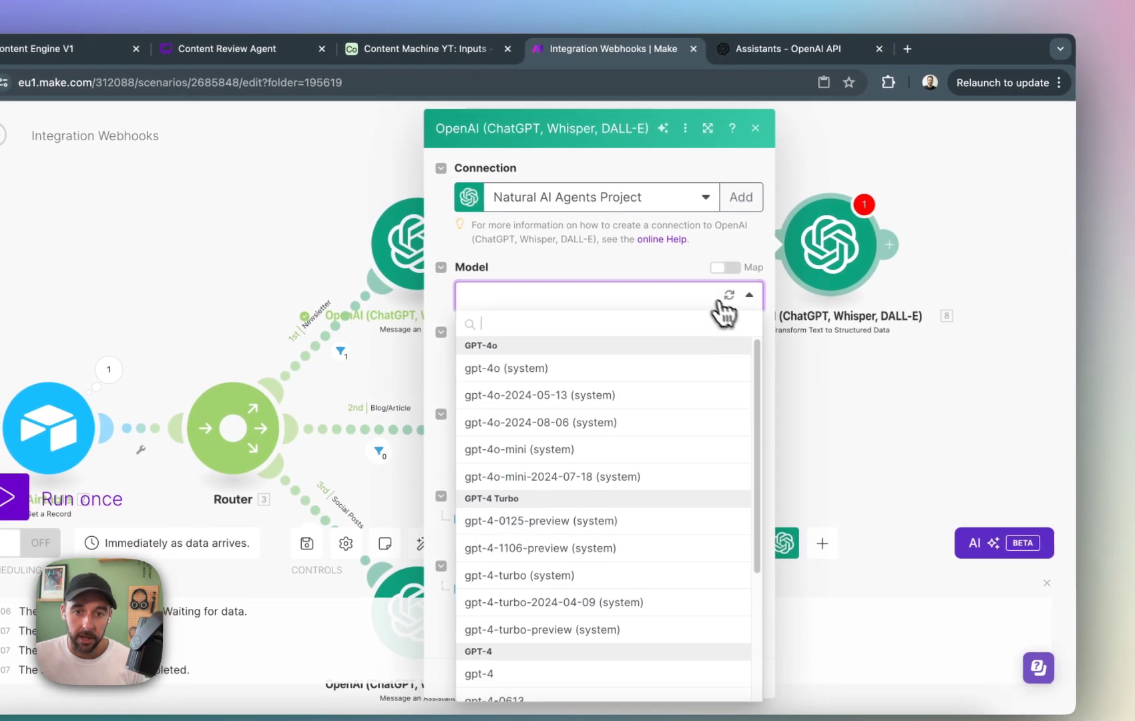
left_click(555, 458)
left_click(599, 364)
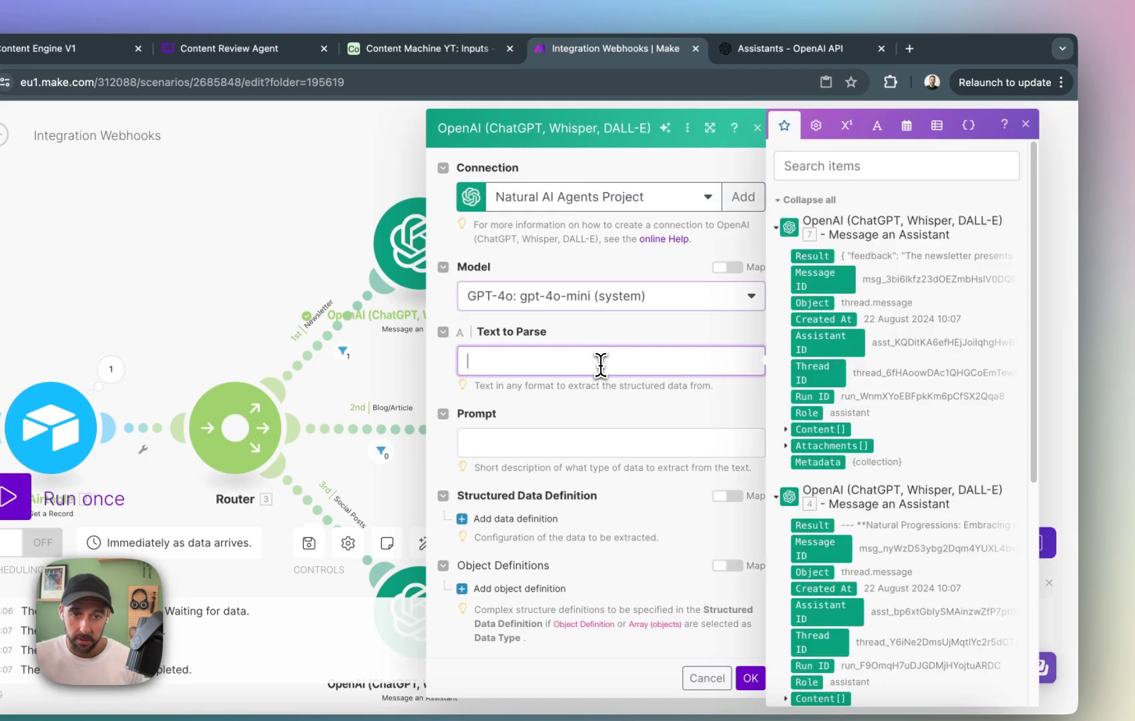
left_click(812, 256)
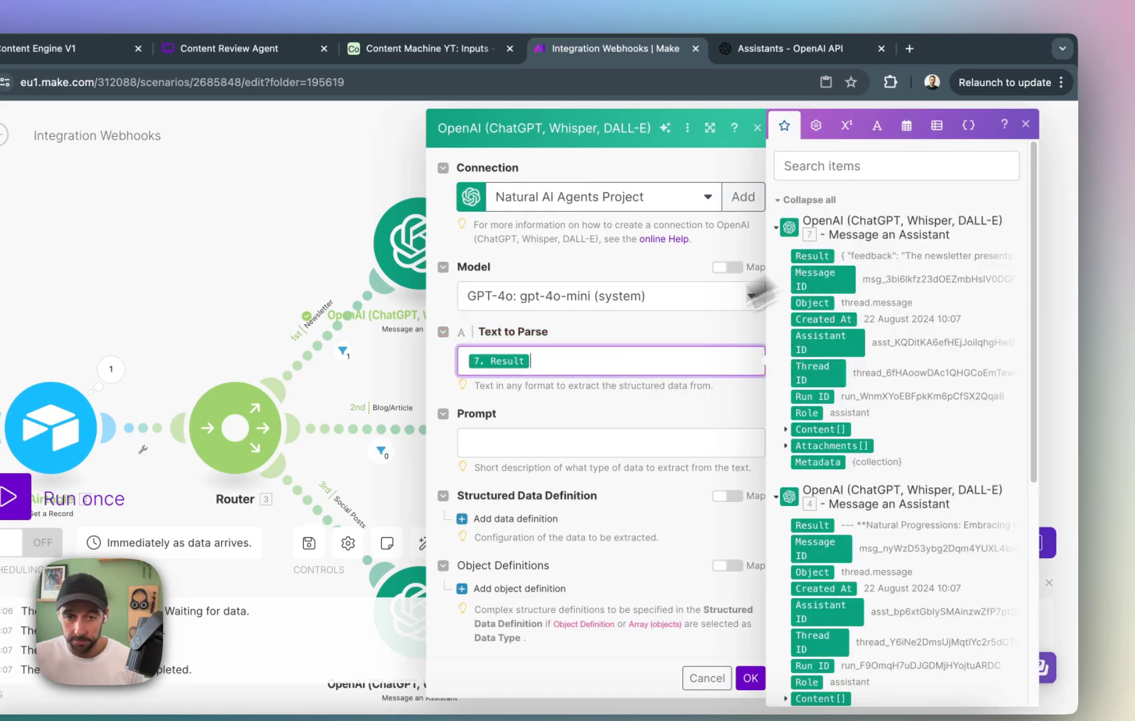
Enter the prompt "Extract the feedback and rating number" for the structured data module.
left_click(613, 442)
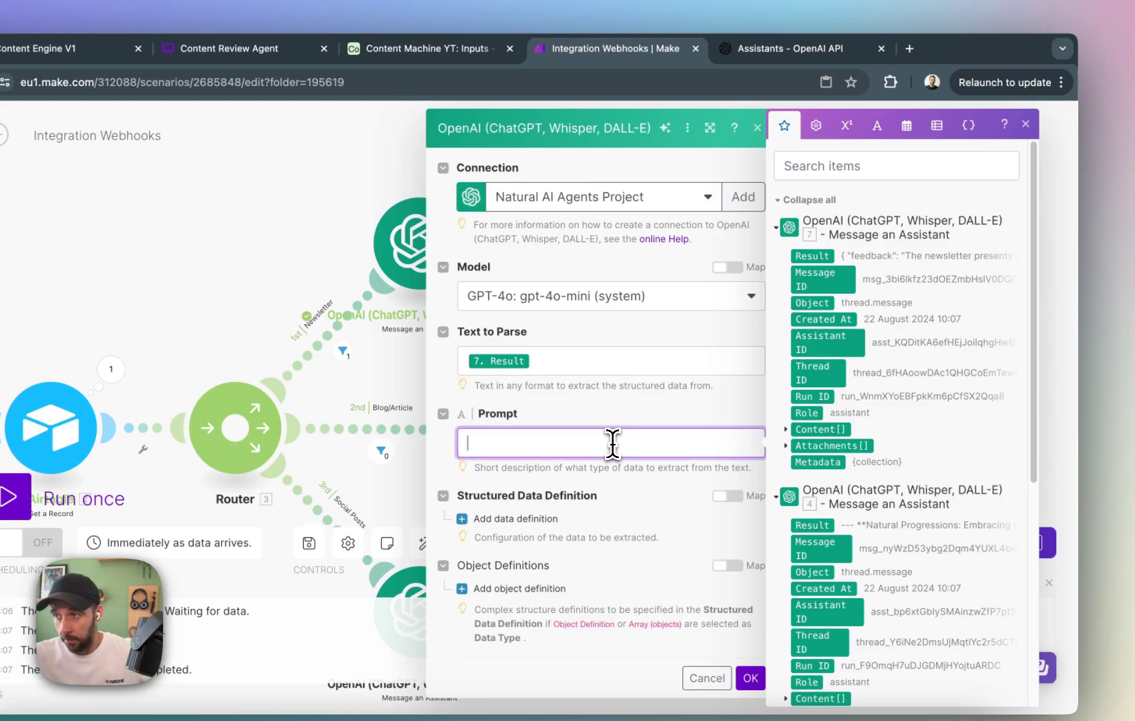
type("Extract the feedback and rating n")
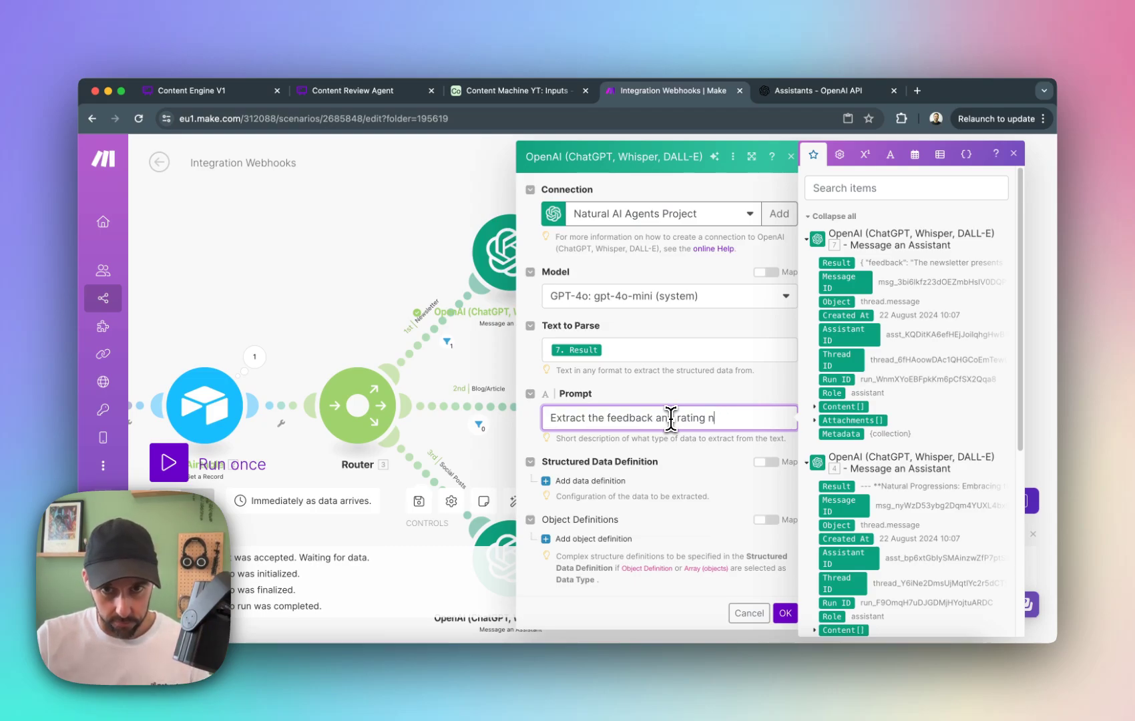
type("om the")
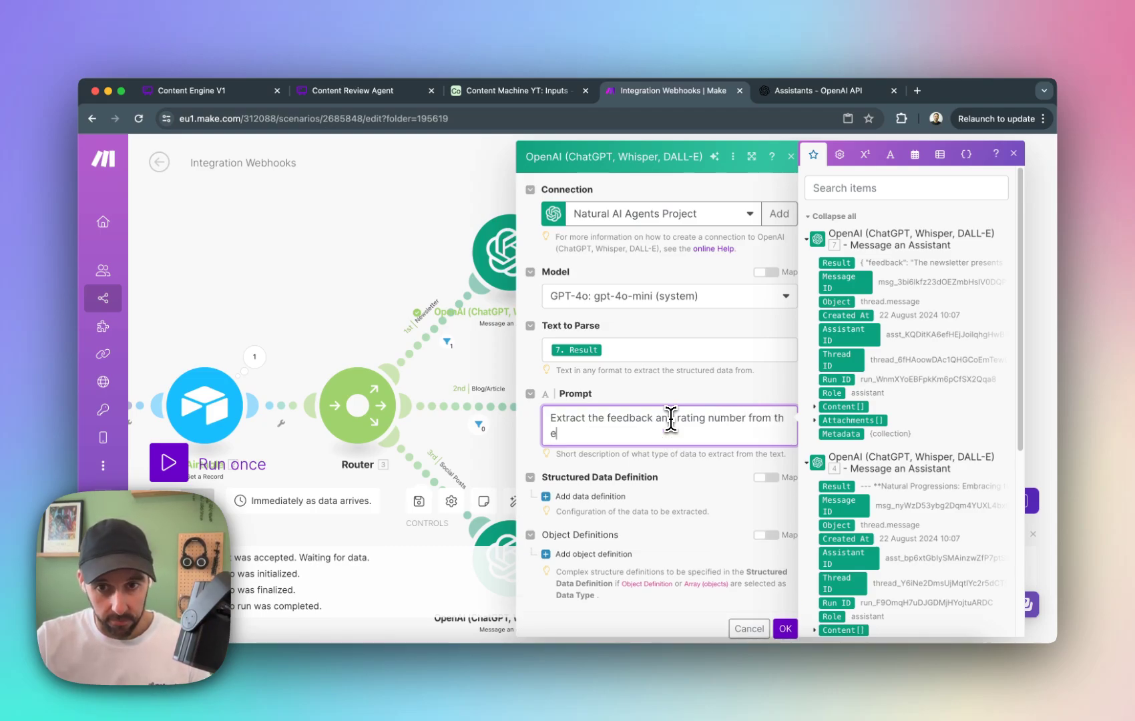
key("BackSpace")
key("BackSpace")
key("BackSpace")
key("BackSpace")
key("BackSpace")
key("BackSpace")
key("BackSpace")
key("BackSpace")
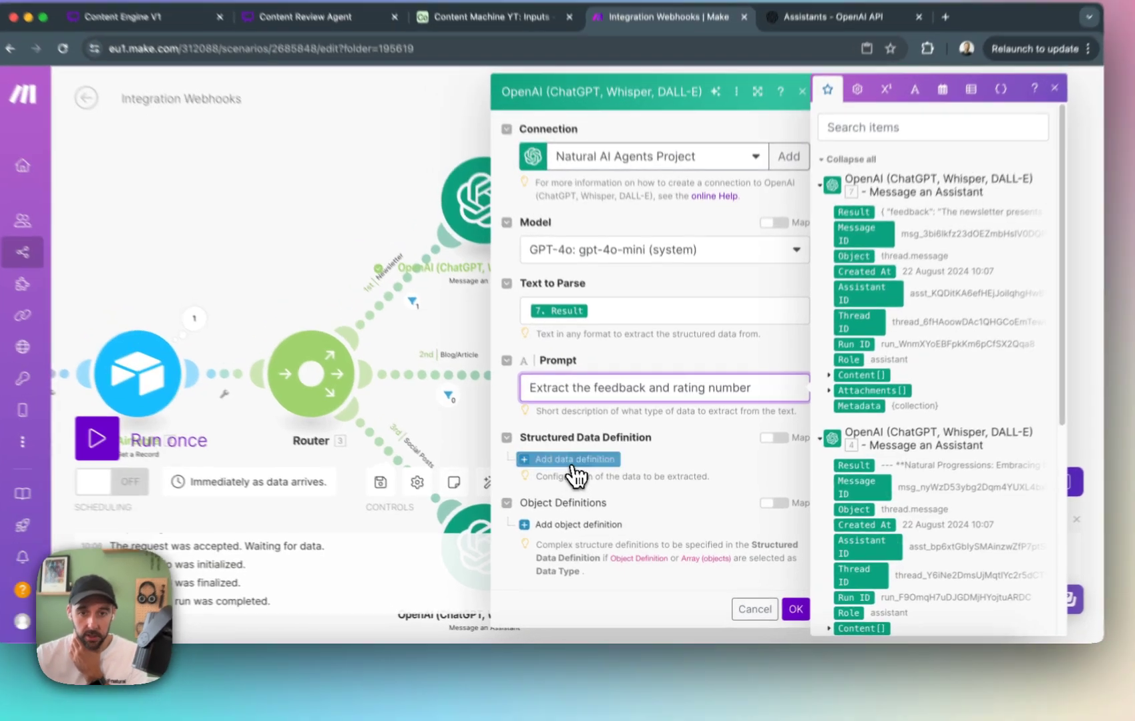
Add a first data definition with the parameter name "feedback" and the description "the feedback text".
left_click(581, 480)
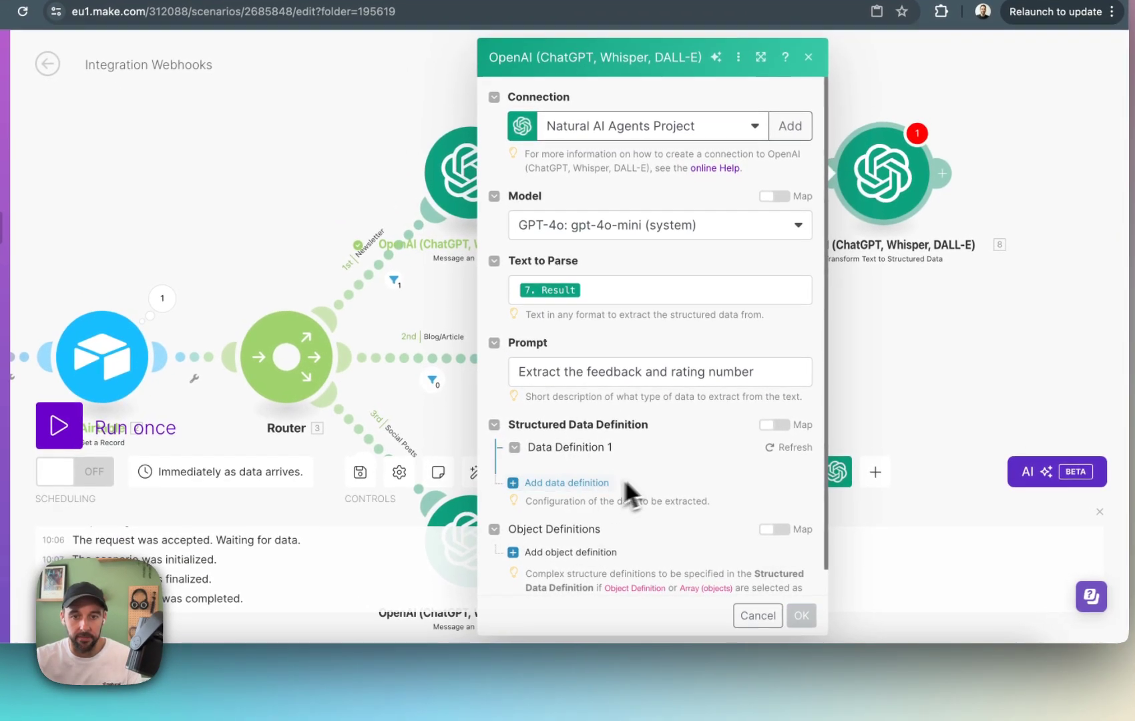
left_click(637, 499)
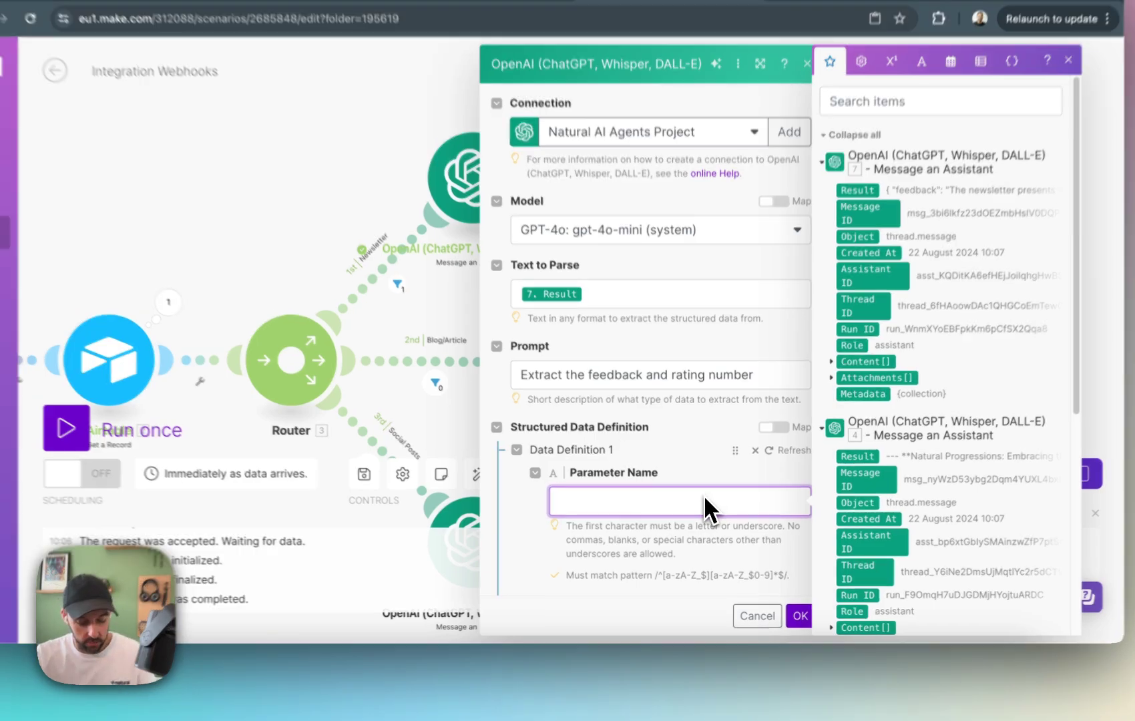
type("feedback")
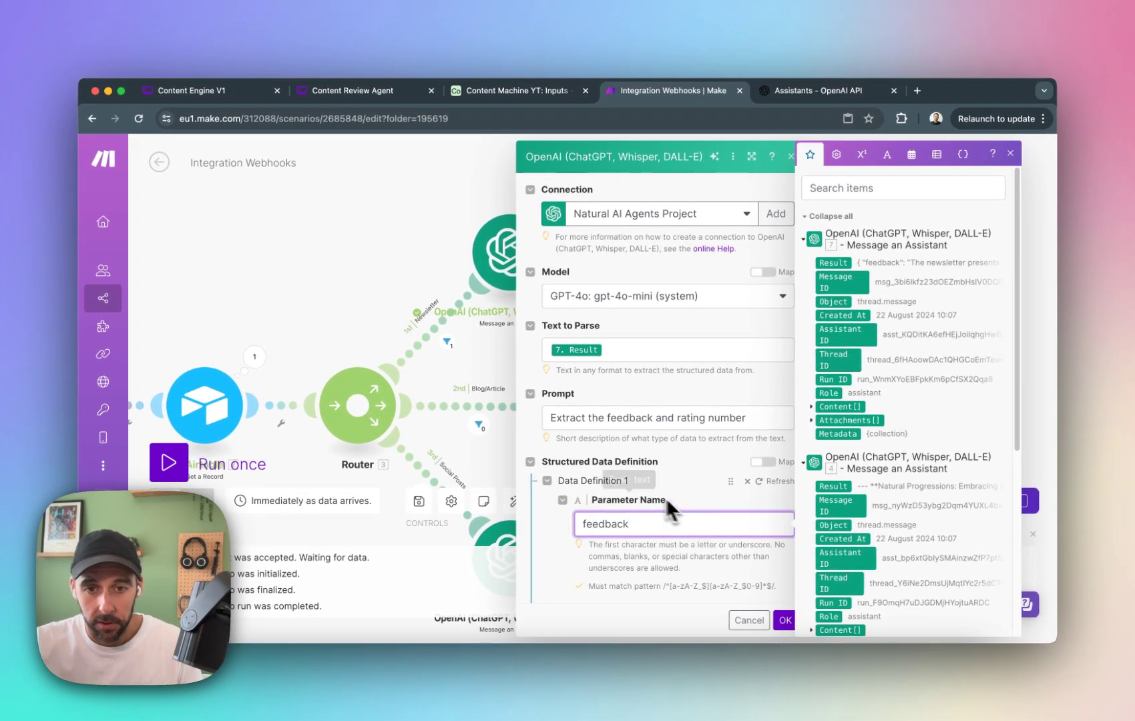
scroll(666, 497, "down", 2)
left_click(673, 501)
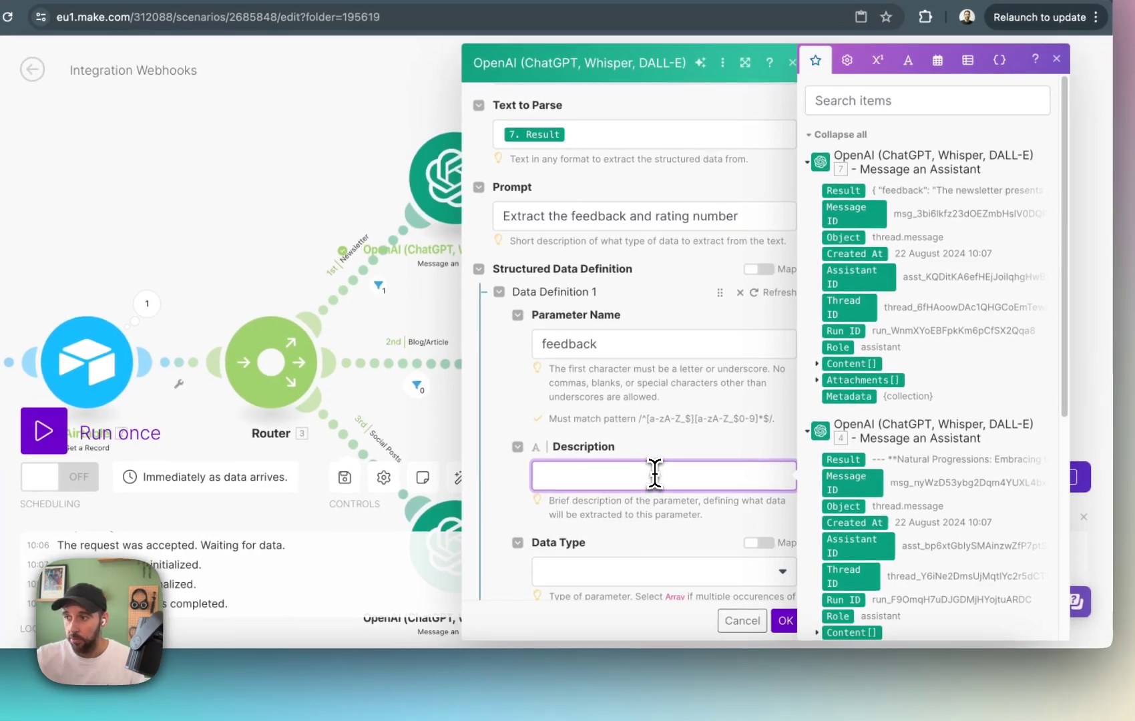
type("the feedback text")
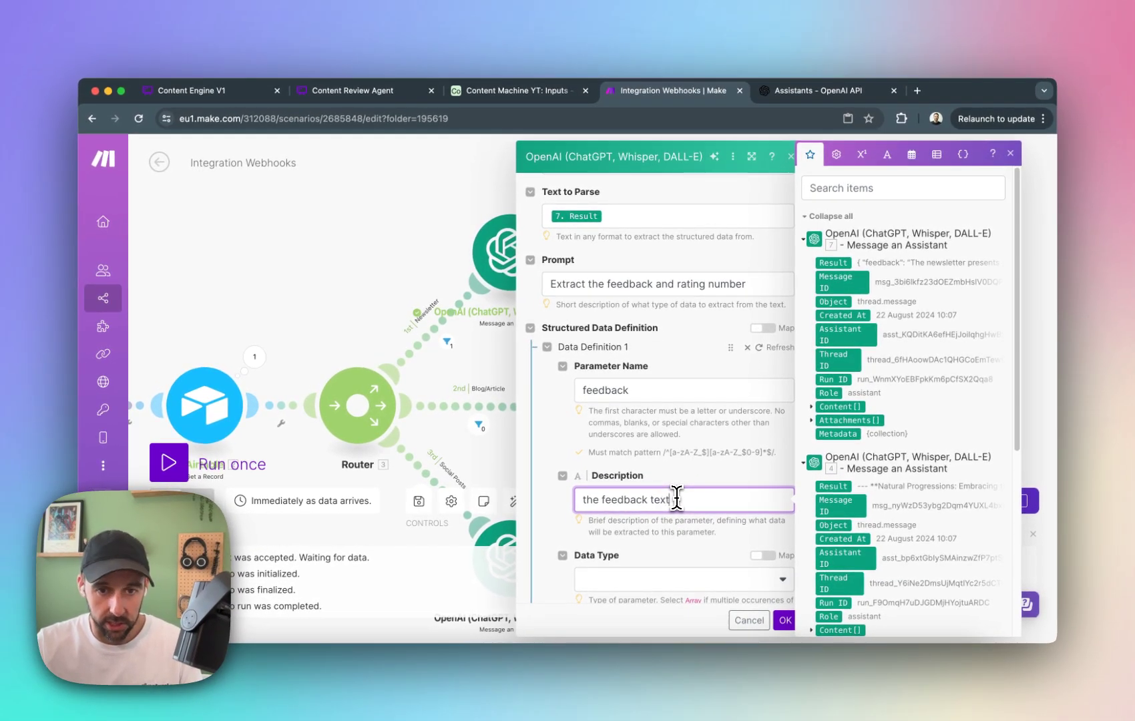
Set the feedback parameter's data type to Text and make the parameter required.
scroll(683, 474, "down", 3)
left_click(683, 470)
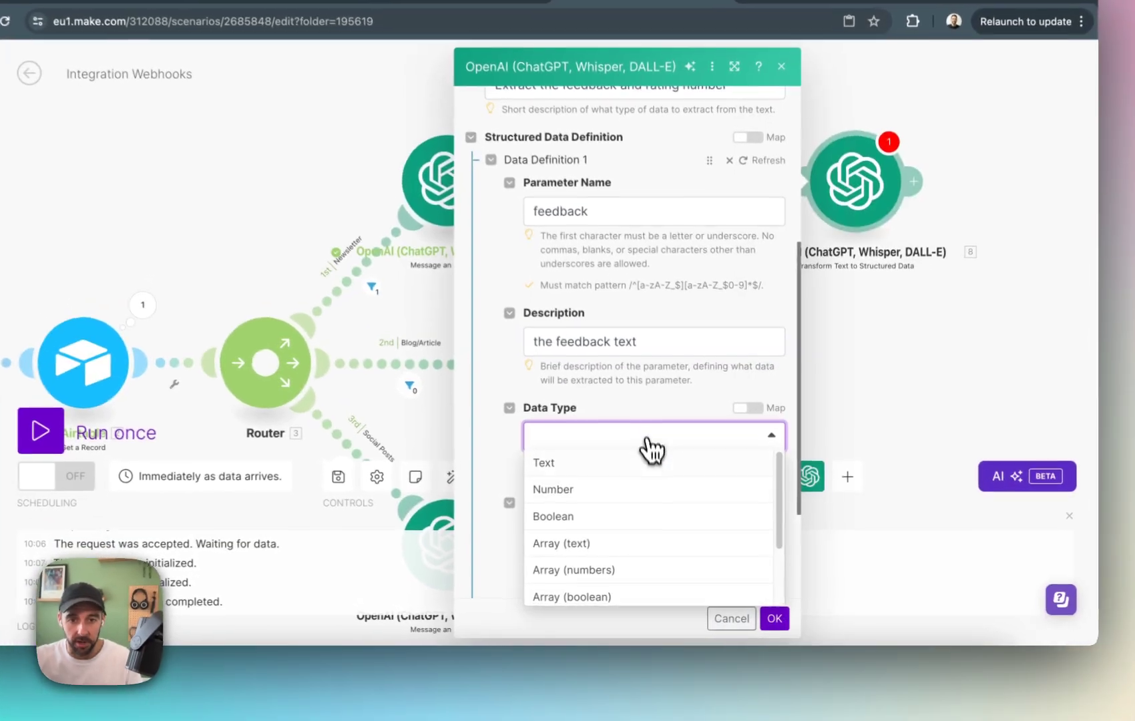
left_click(680, 488)
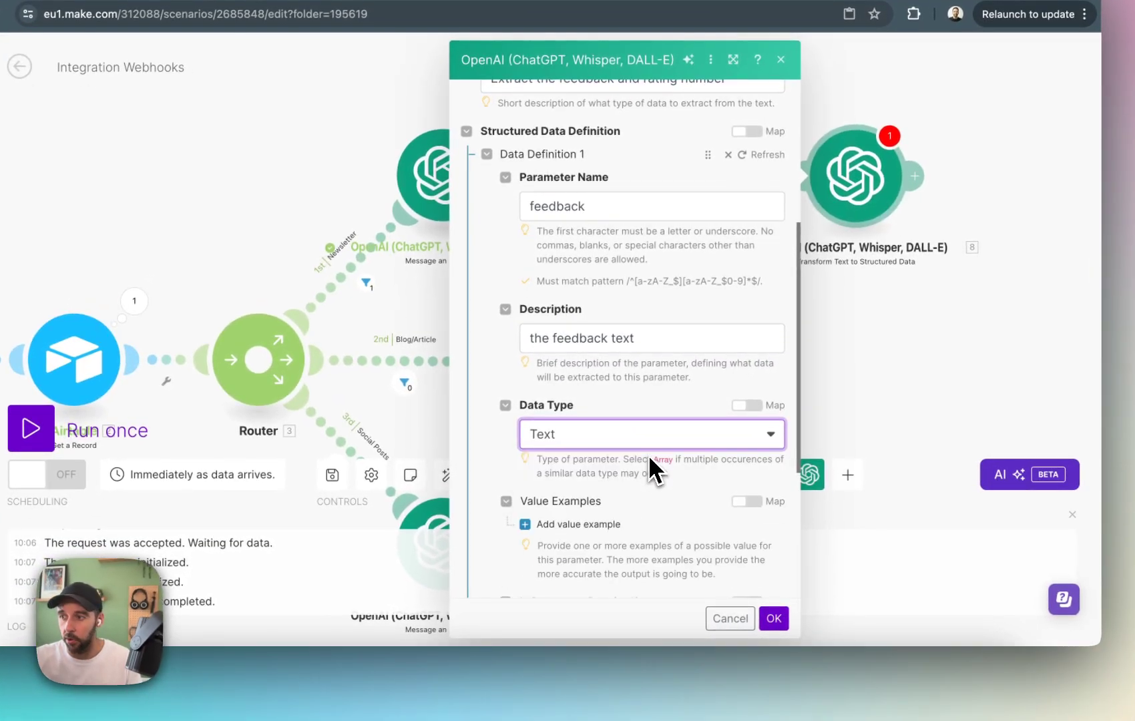
scroll(649, 457, "down", 3)
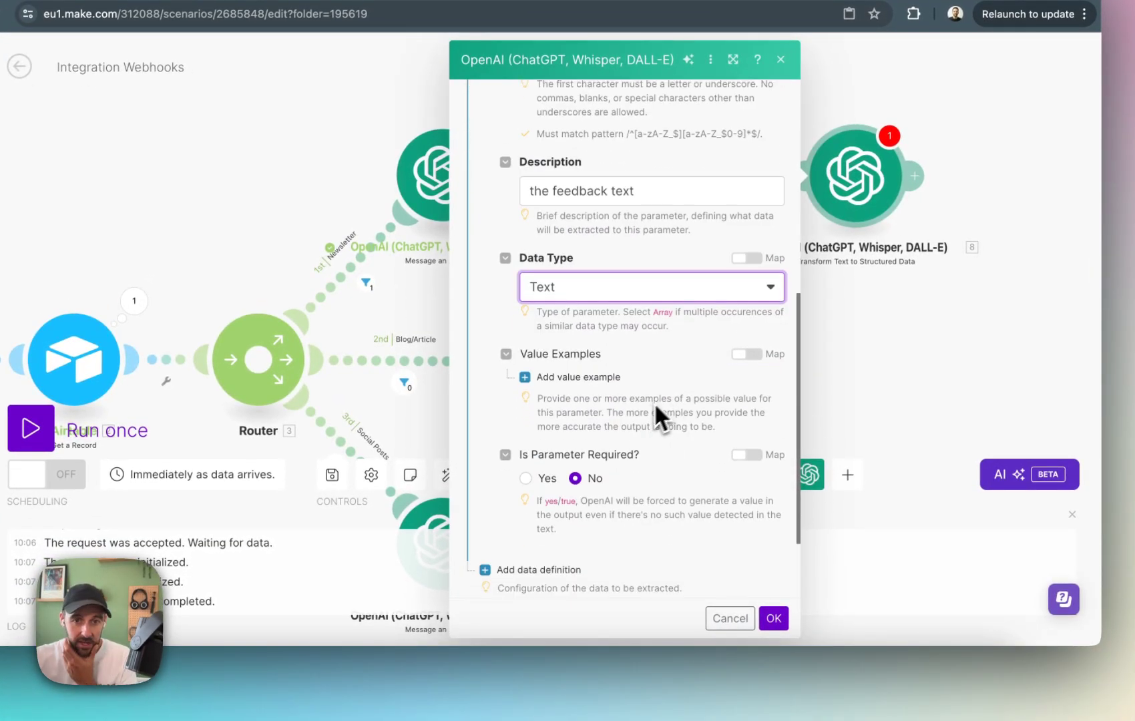
scroll(605, 414, "down", 1)
left_click(549, 449)
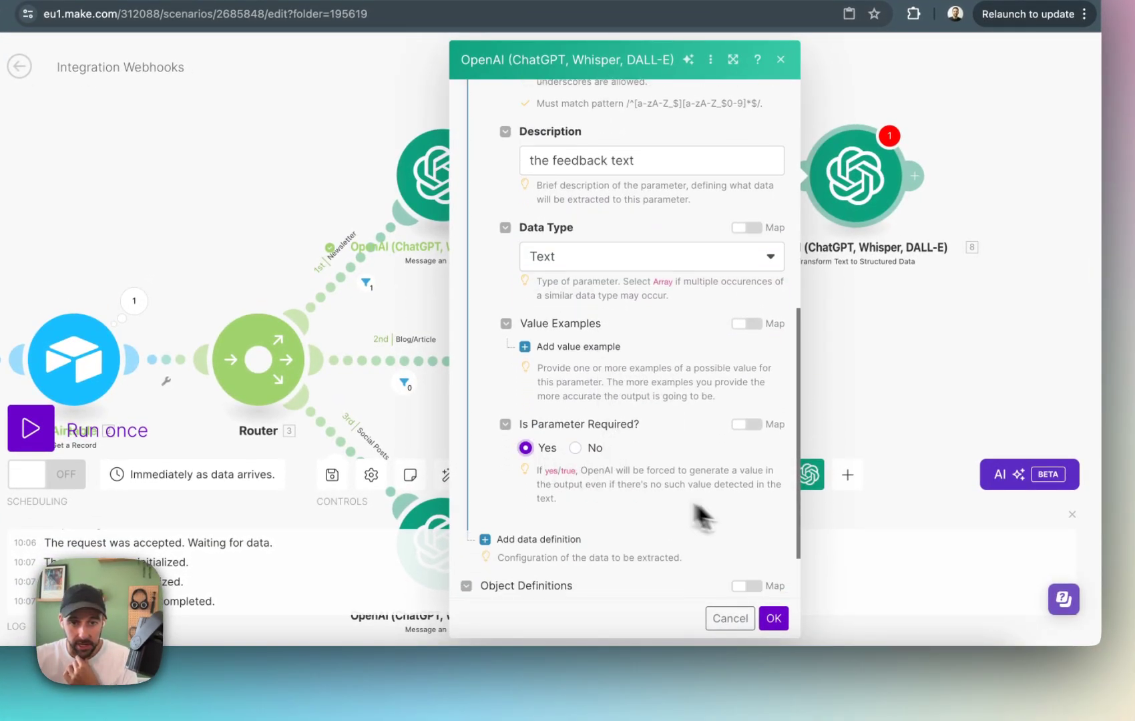
Add a second data definition with the parameter name "rating" and enter its description.
scroll(708, 514, "down", 2)
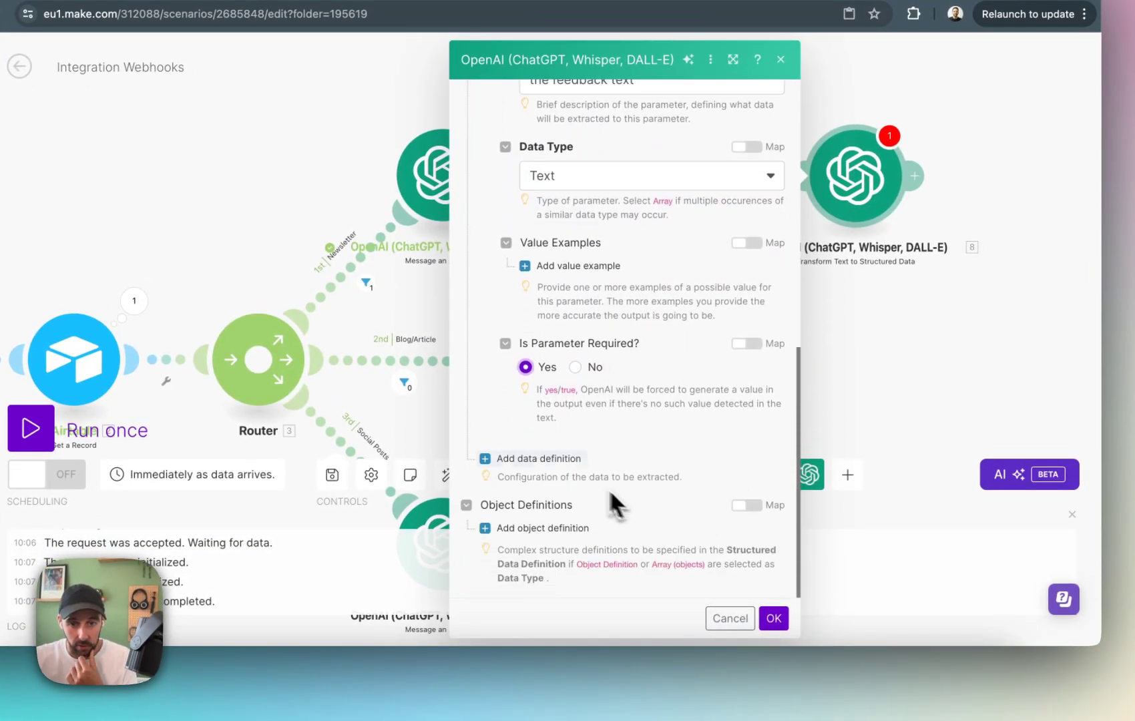
left_click(577, 466)
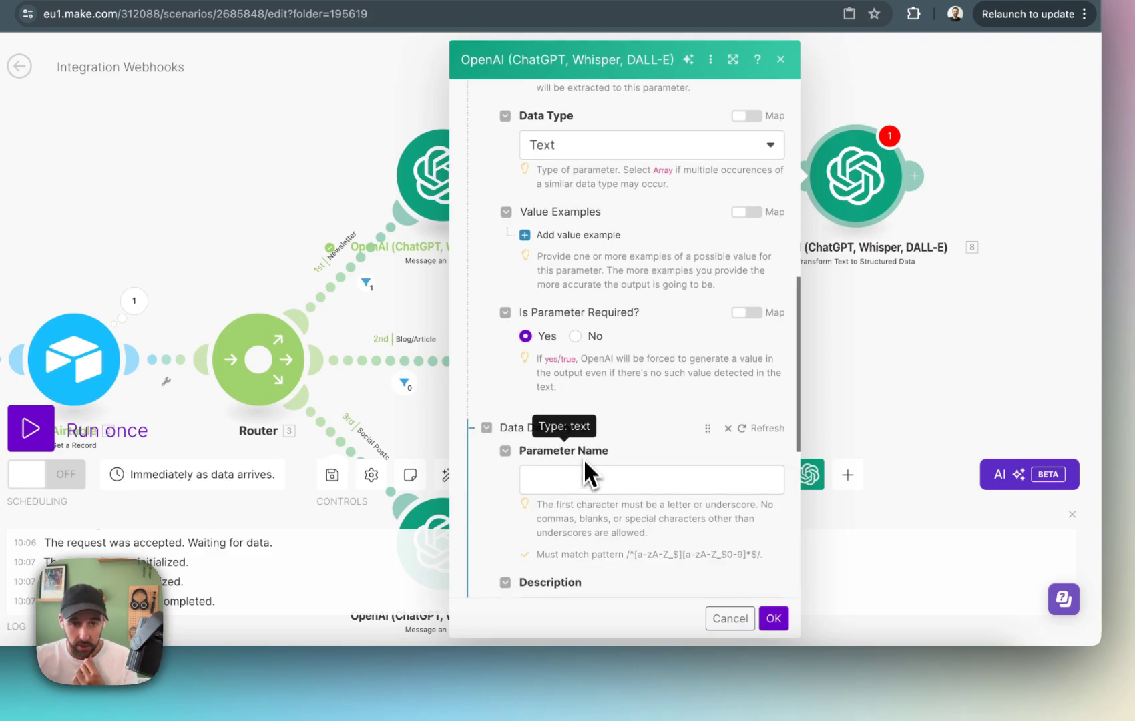
left_click(585, 473)
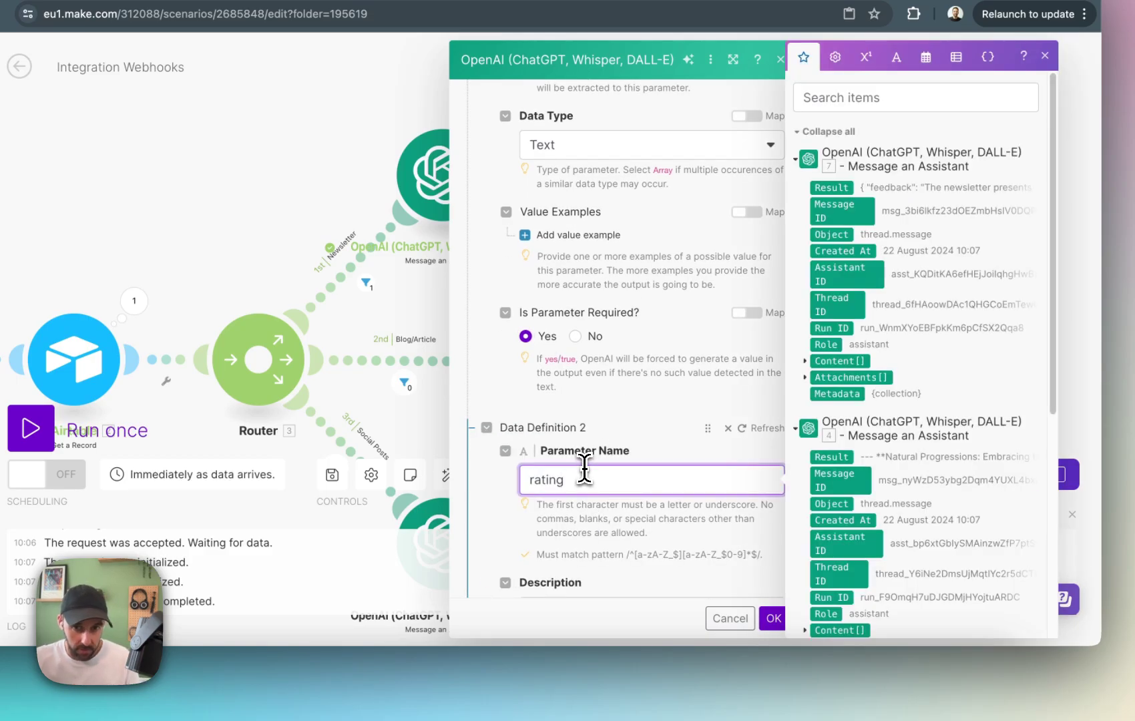
scroll(621, 467, "down", 4)
left_click(634, 452)
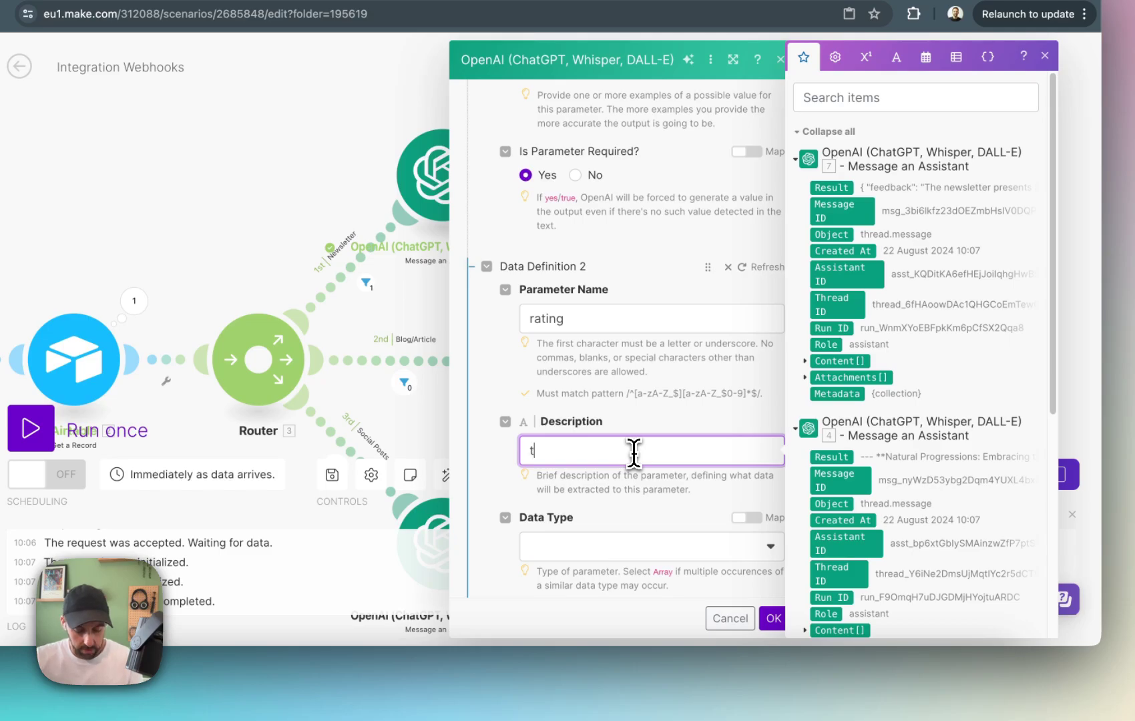
type("thie is")
key("BackSpace")
key("BackSpace")
key("BackSpace")
key("BackSpace")
type("s the rating out of 5")
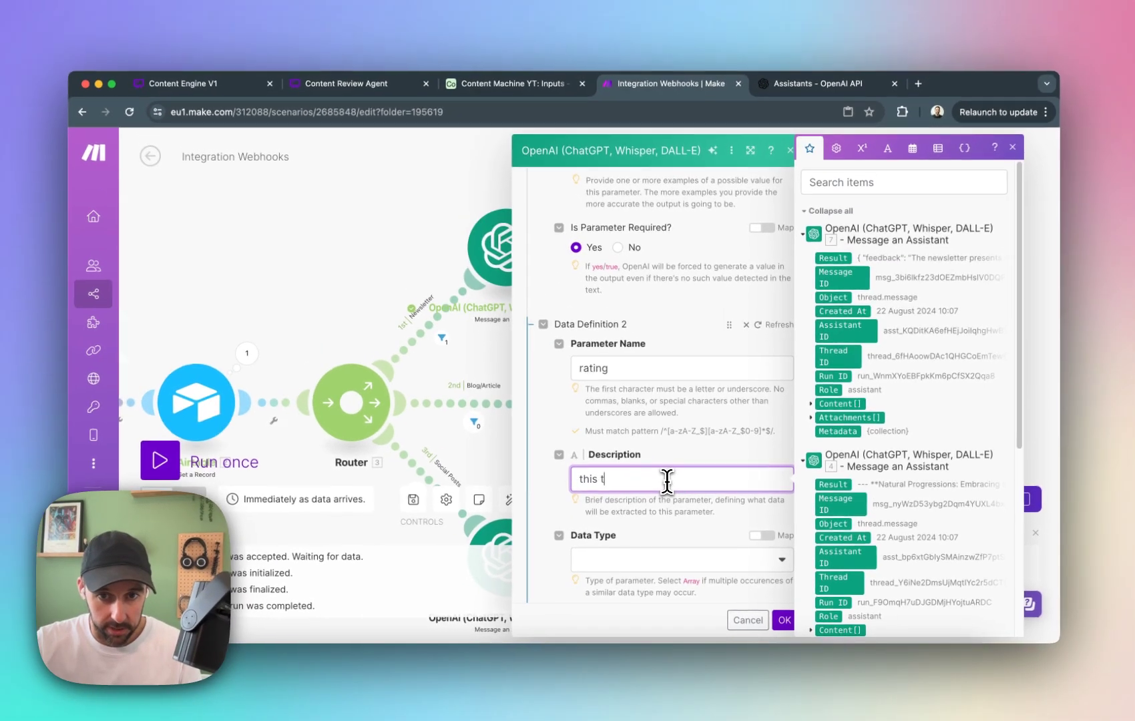
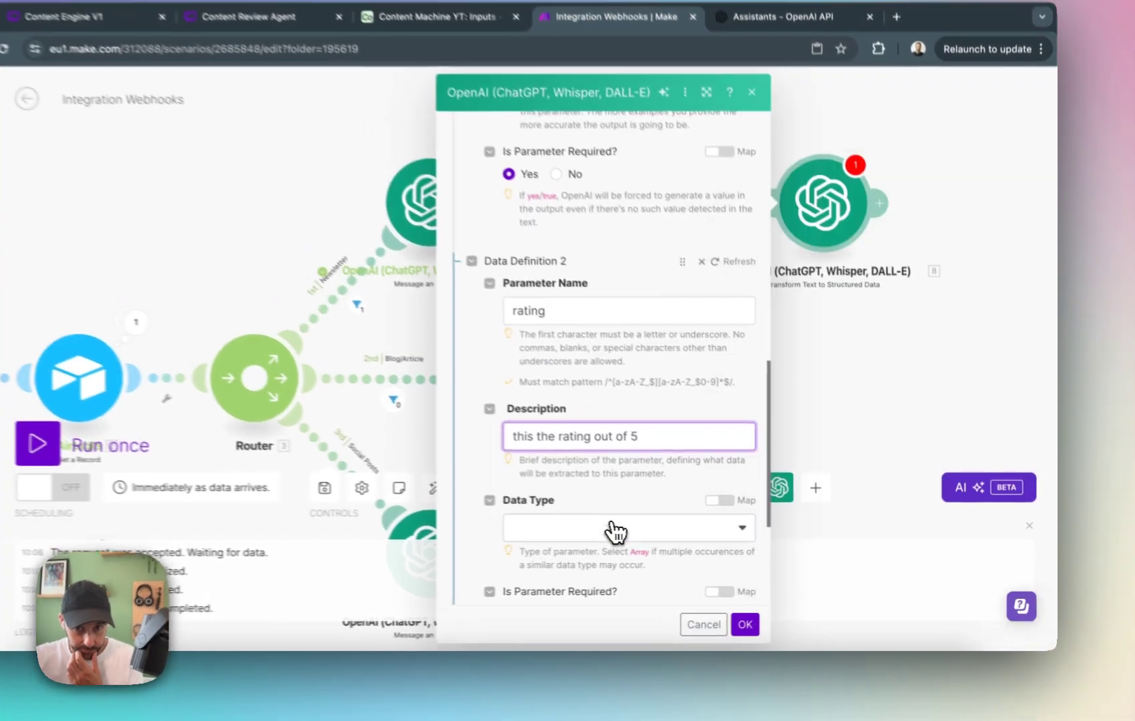
Set the rating parameter's data type to Number, make it required, and save the structured data module.
left_click(668, 560)
left_click(615, 374)
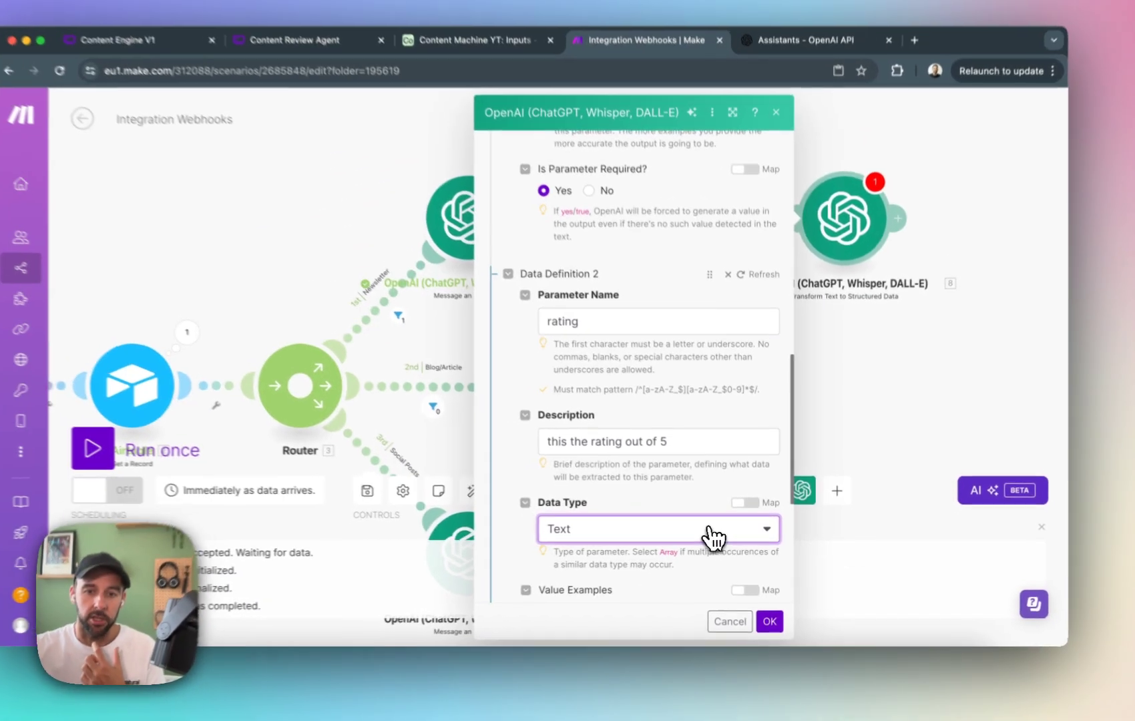
left_click(652, 515)
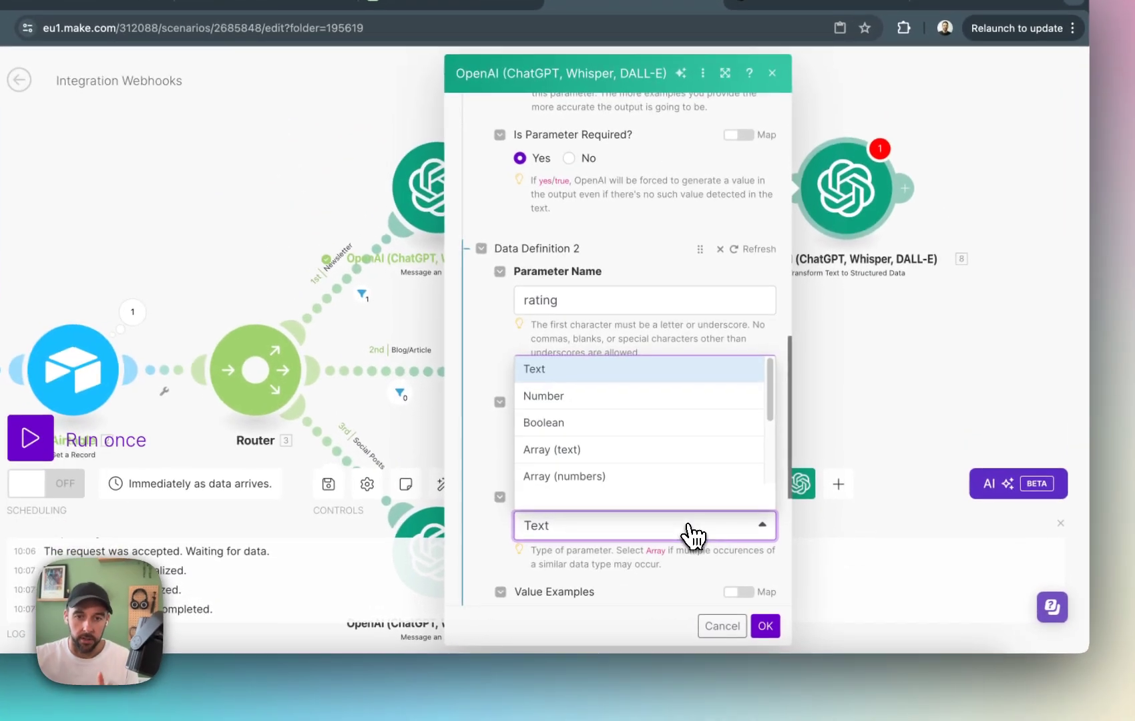
left_click(584, 389)
scroll(728, 581, "down", 5)
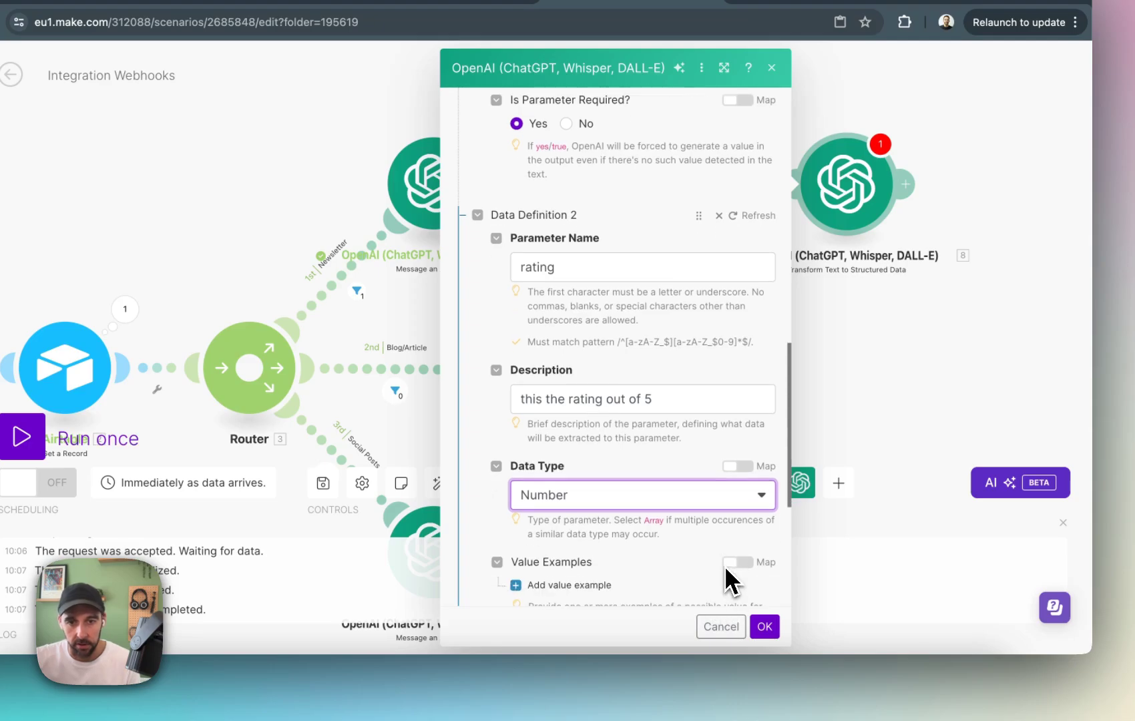
left_click(517, 525)
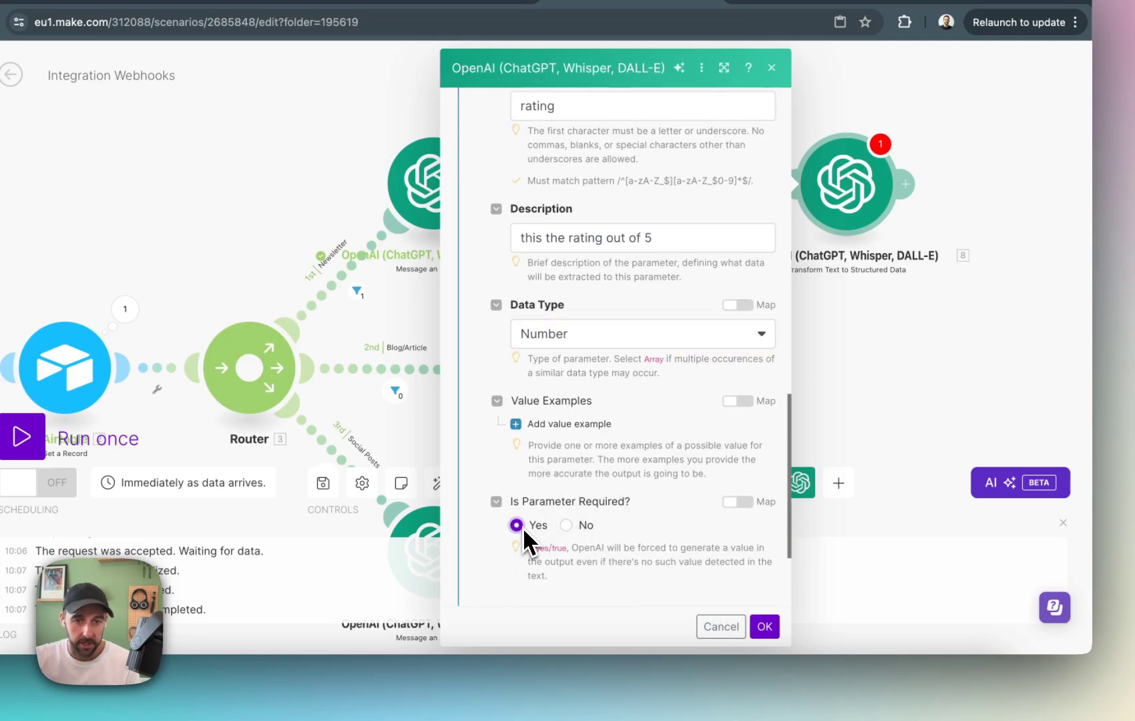
scroll(654, 528, "down", 3)
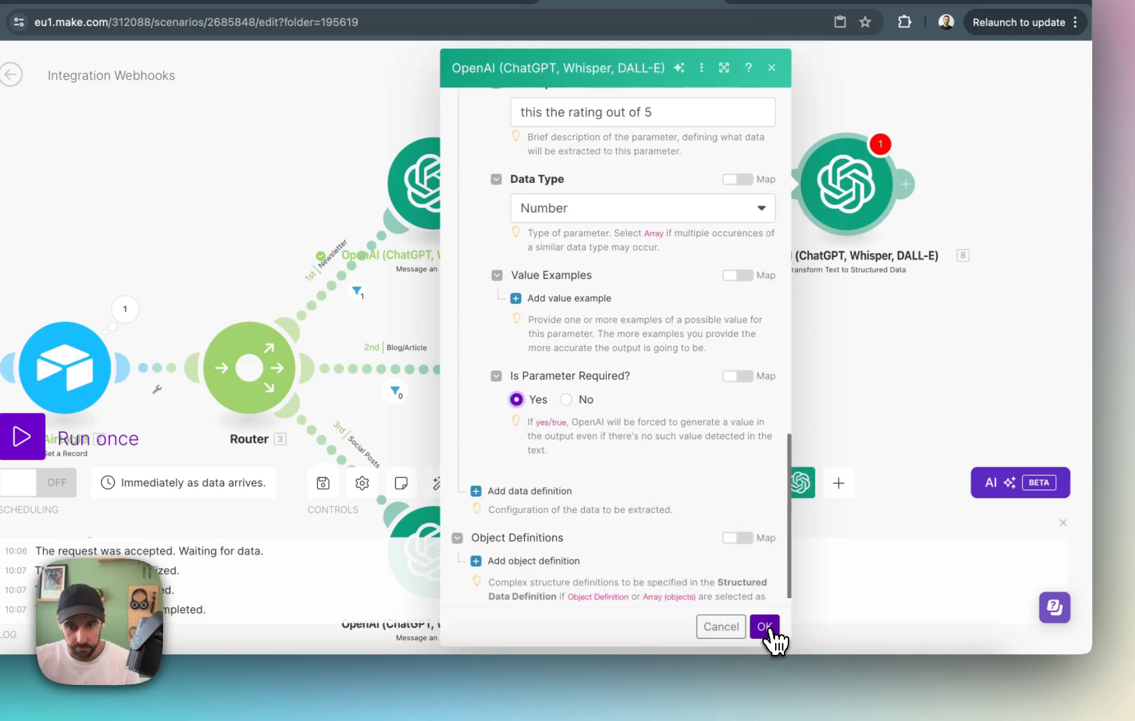
left_click(765, 627)
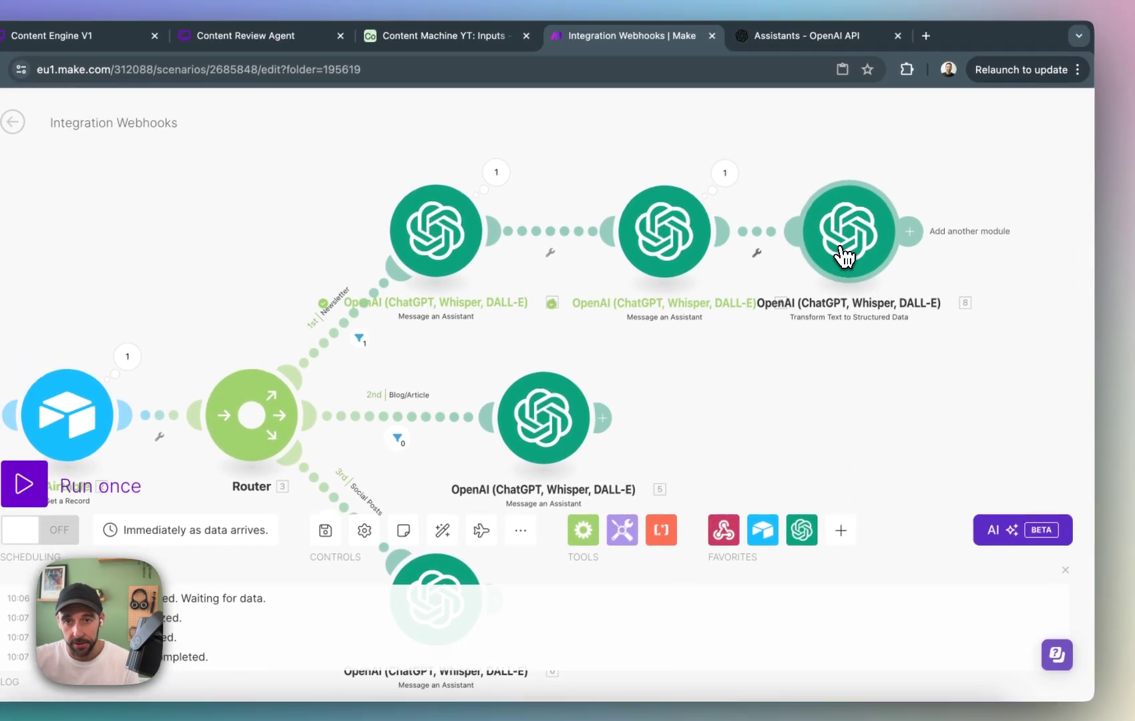
Move the Transform Text to Structured Data module slightly away from the review assistant and run the scenario once.
left_click_drag(842, 196, 876, 209)
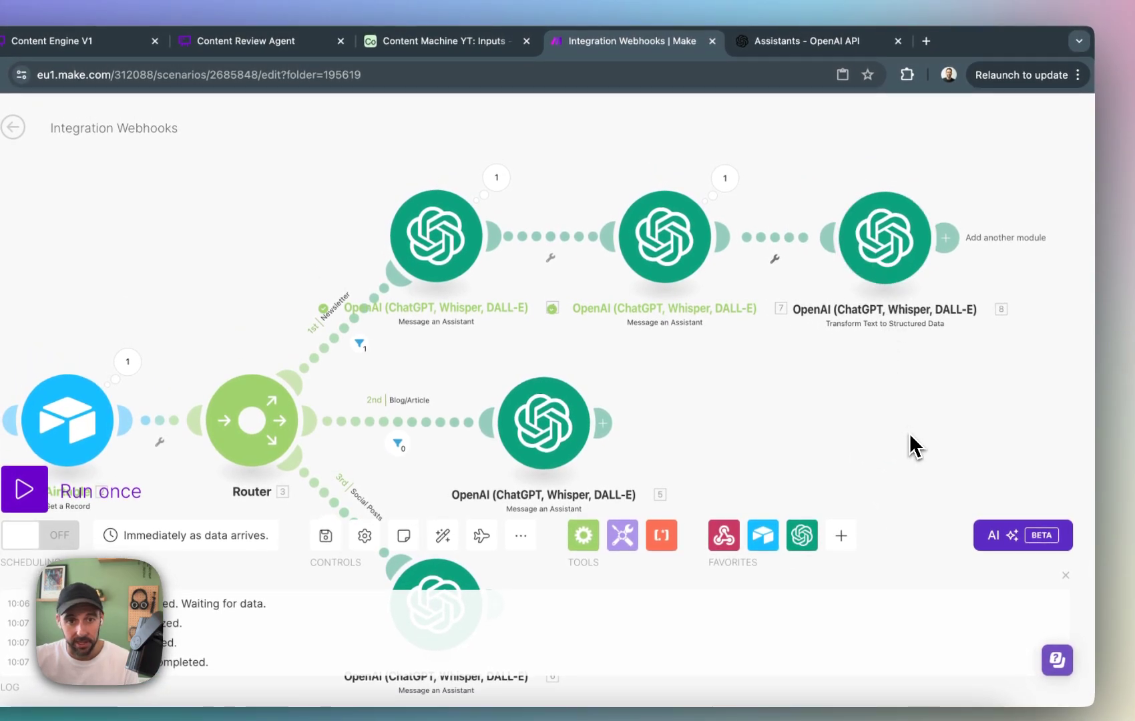
left_click_drag(698, 408, 924, 371)
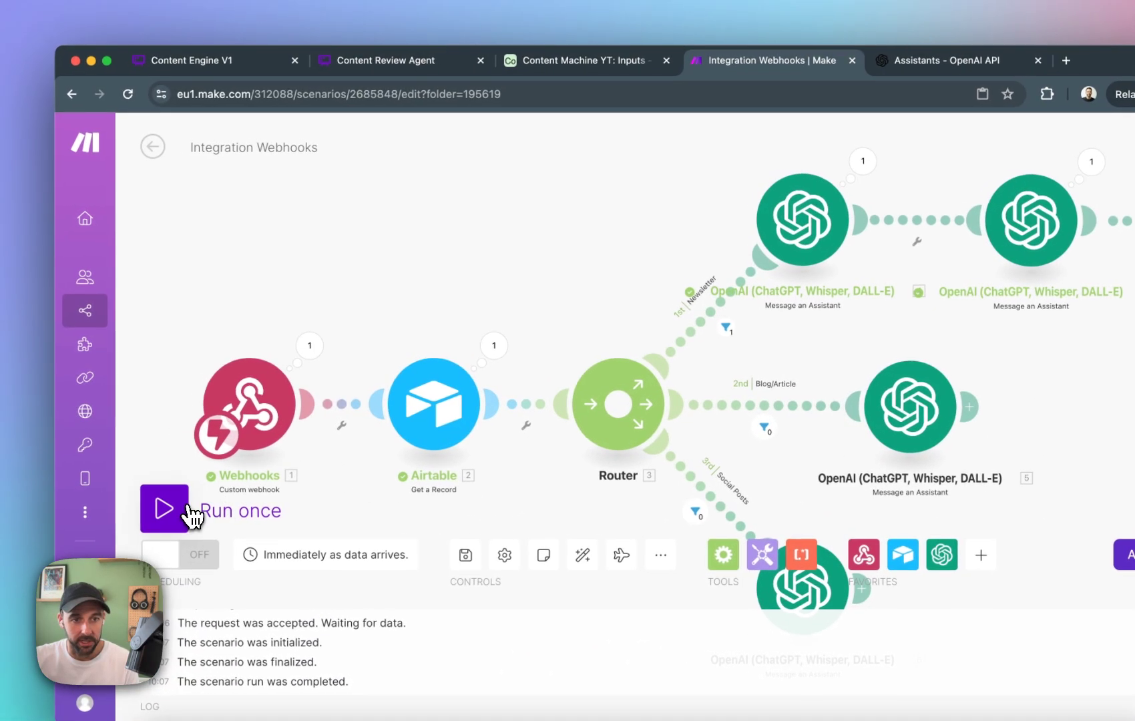
left_click(120, 502)
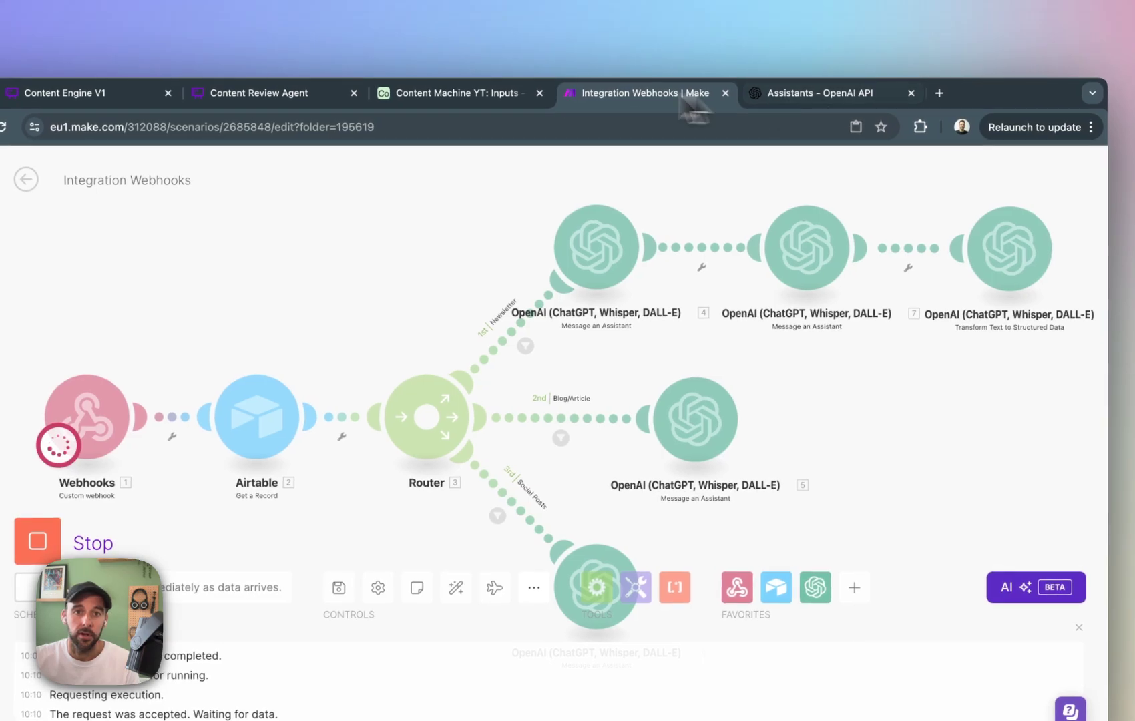
Switch to Airtable, reset the automation test, and set Process to Newsletter for record 6 in the Inputs table.
left_click(500, 99)
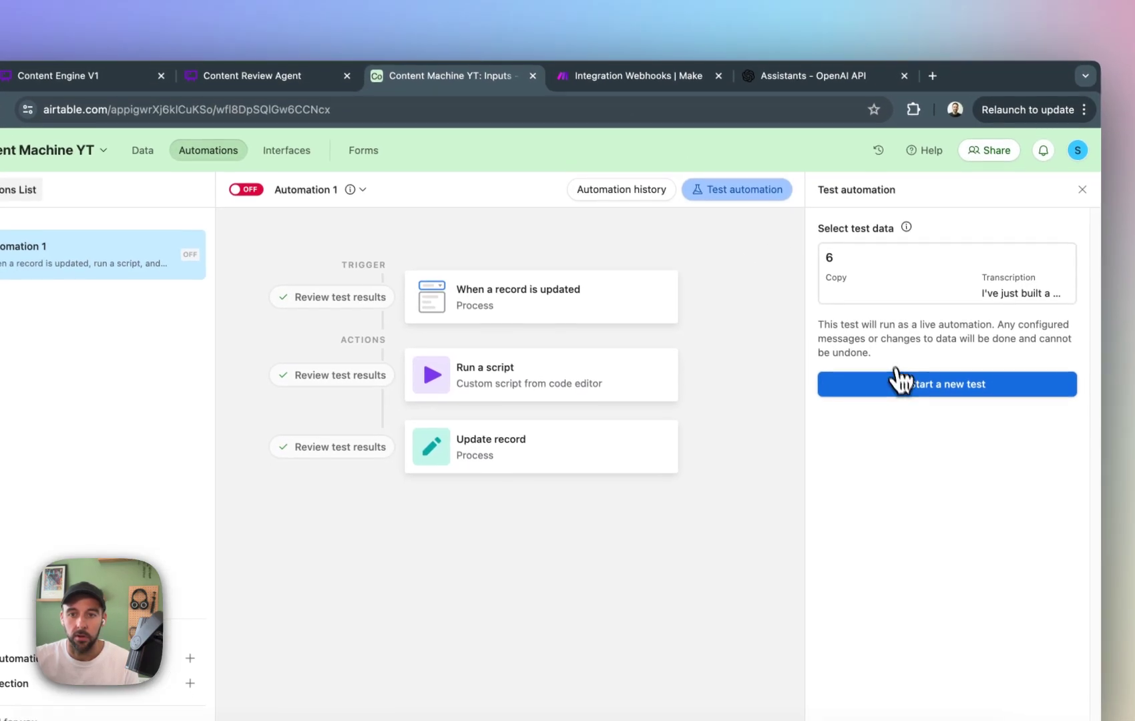
left_click(840, 399)
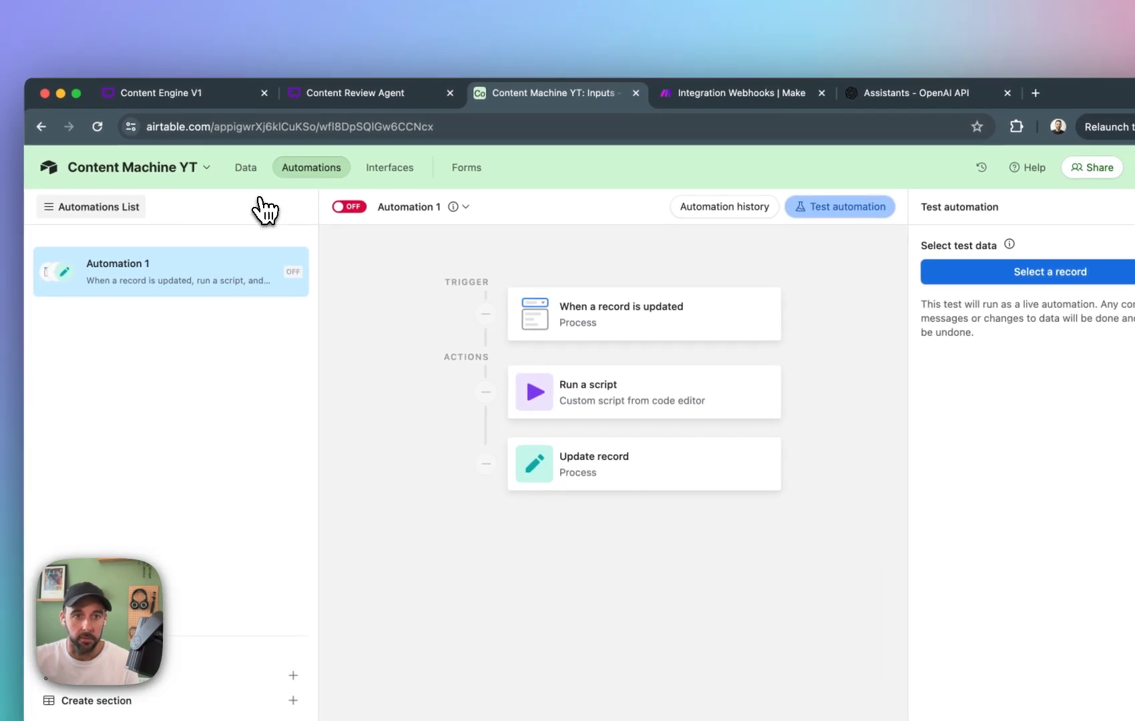
left_click(143, 149)
left_click(868, 316)
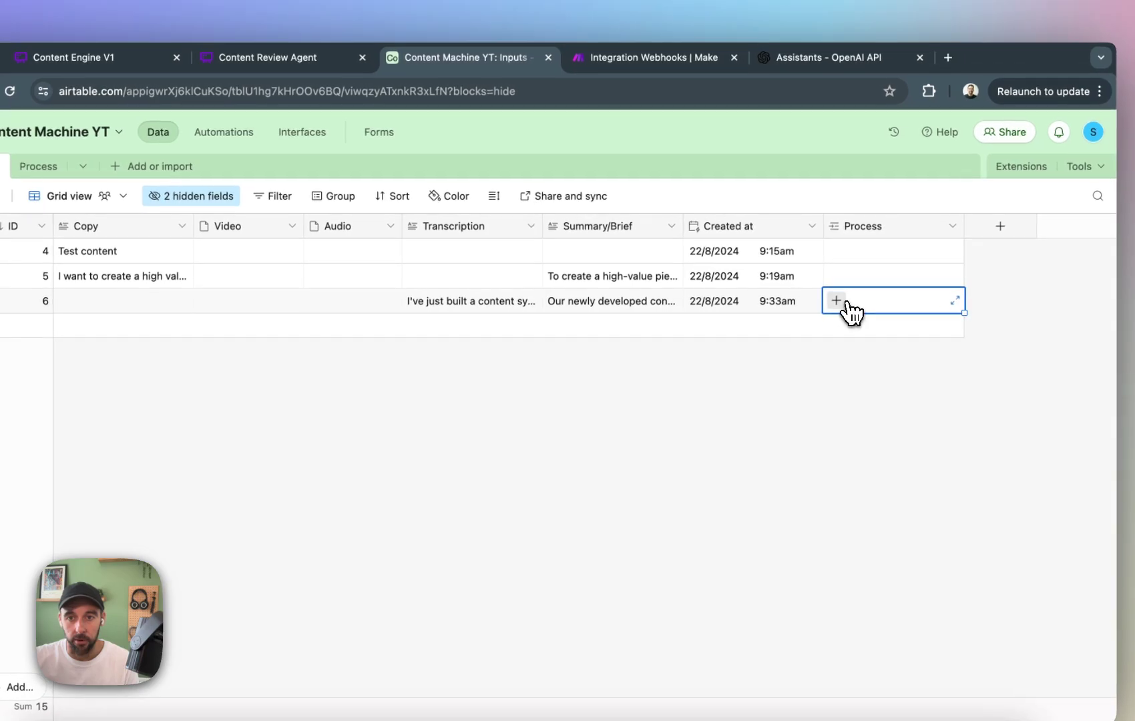
left_click(871, 315)
left_click(734, 386)
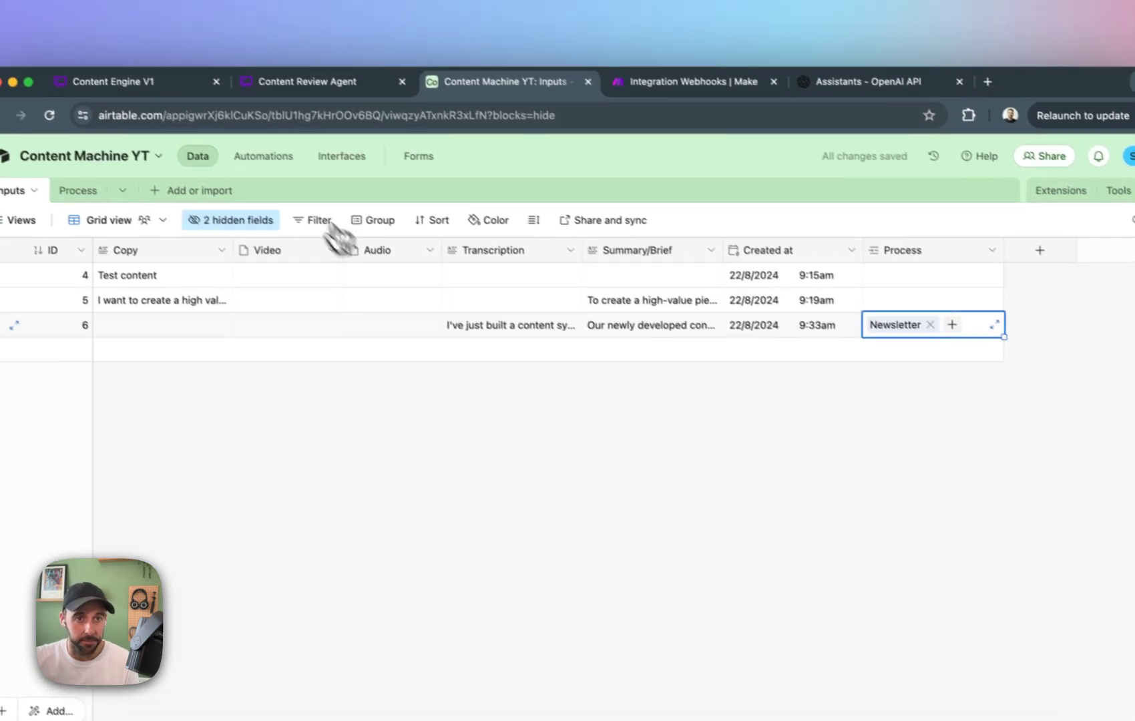
Run the automation test with record 6 as the test data.
left_click(225, 133)
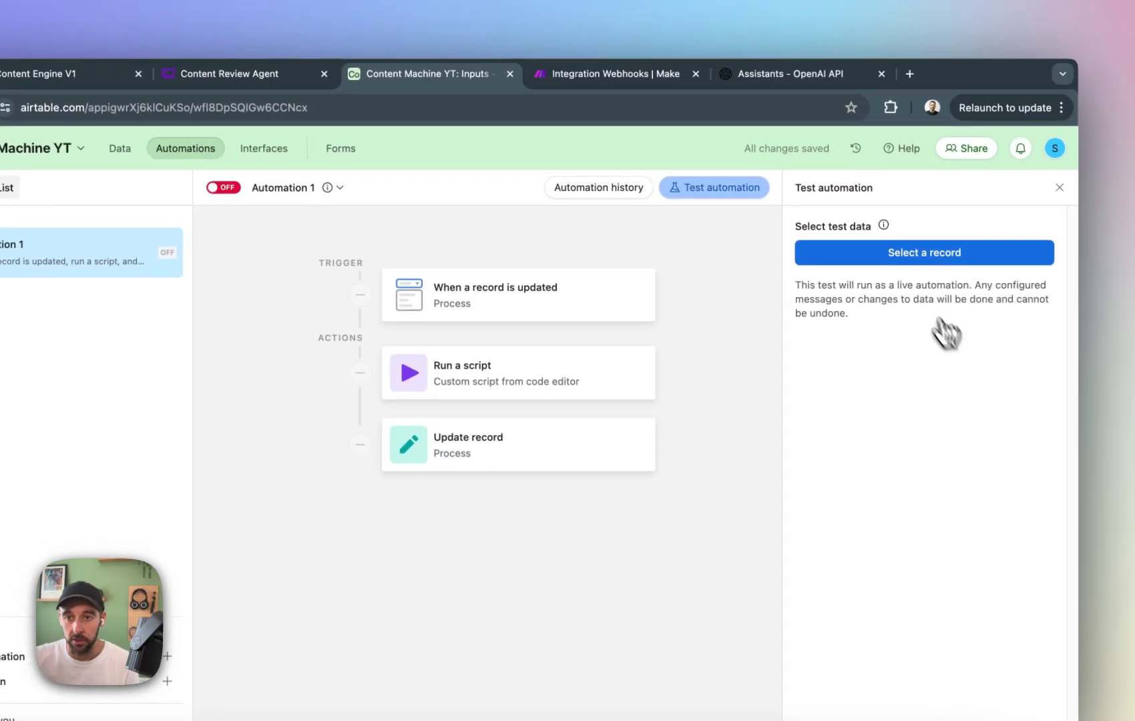
left_click(969, 274)
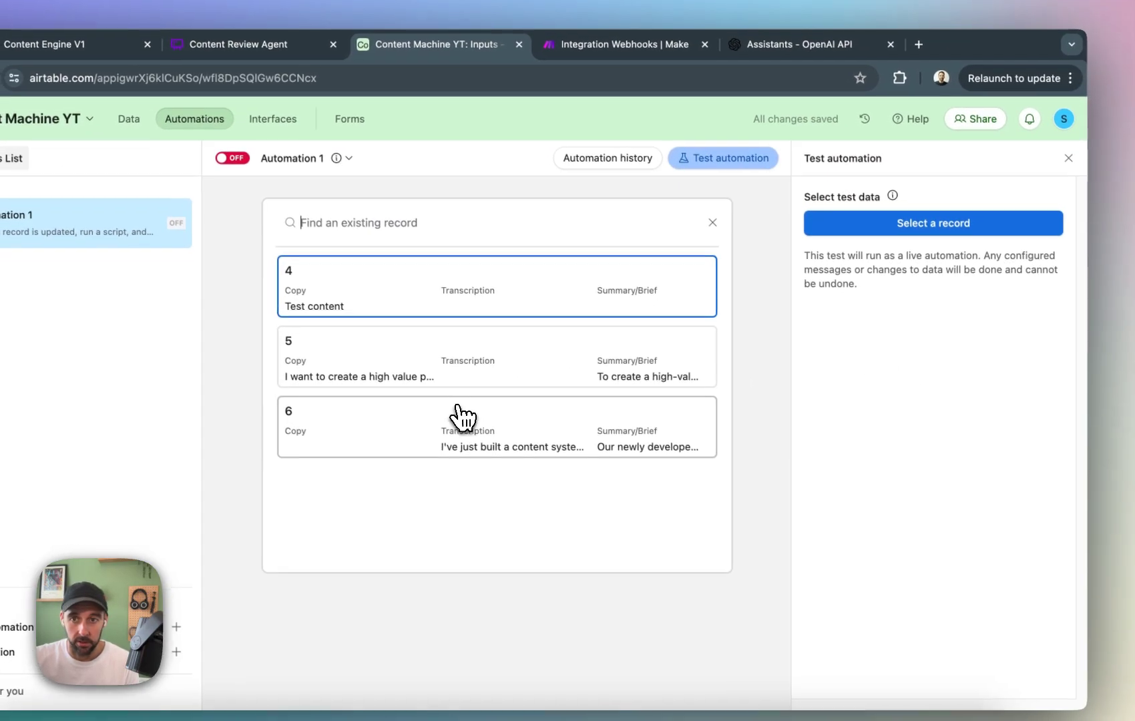
left_click(463, 417)
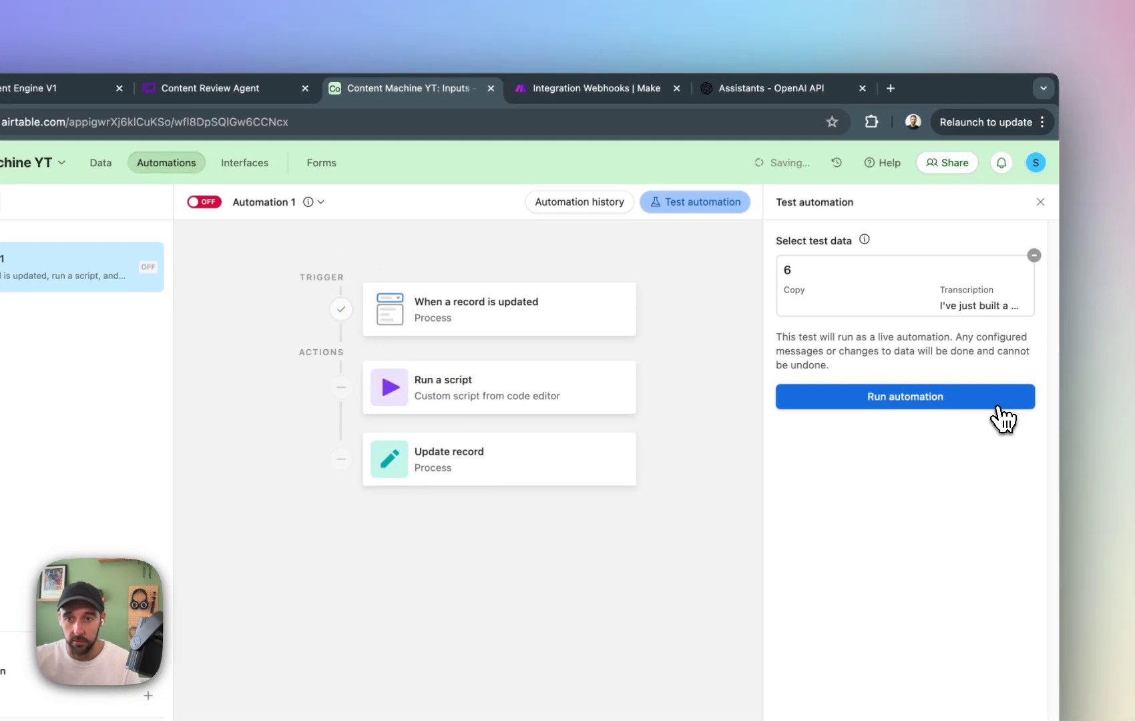
left_click(1026, 358)
Switch to Make and compare the structured data module's parsed text with its feedback and rating output.
left_click(614, 93)
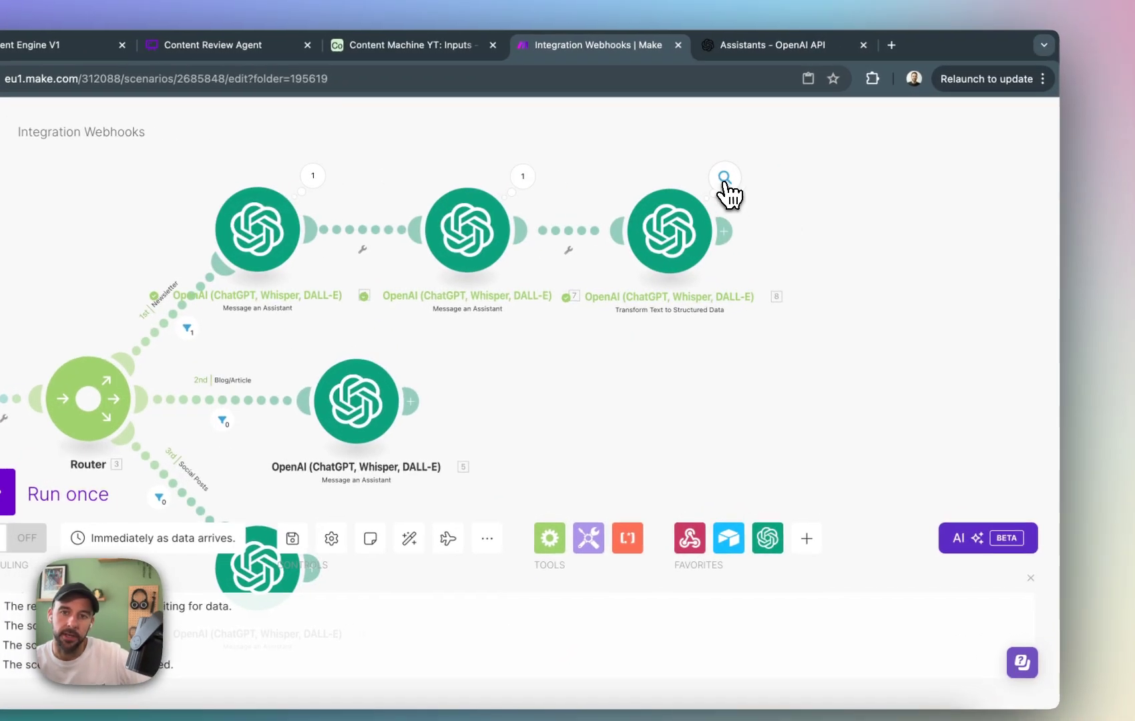
left_click(725, 179)
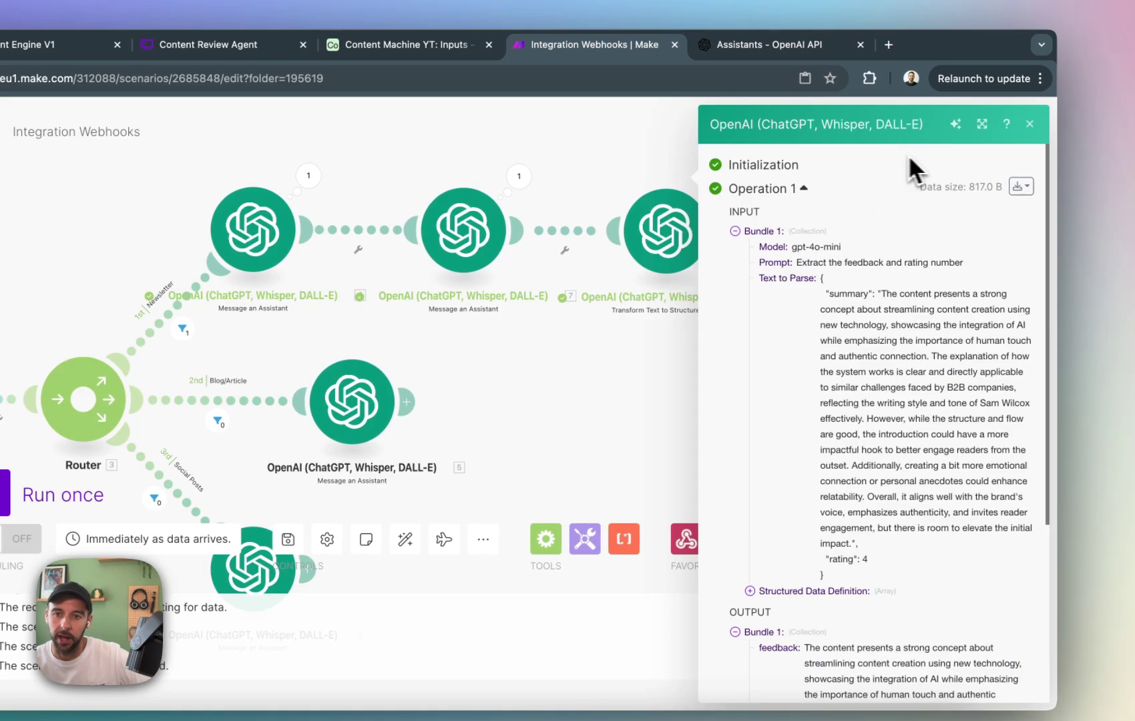
scroll(863, 350, "down", 1)
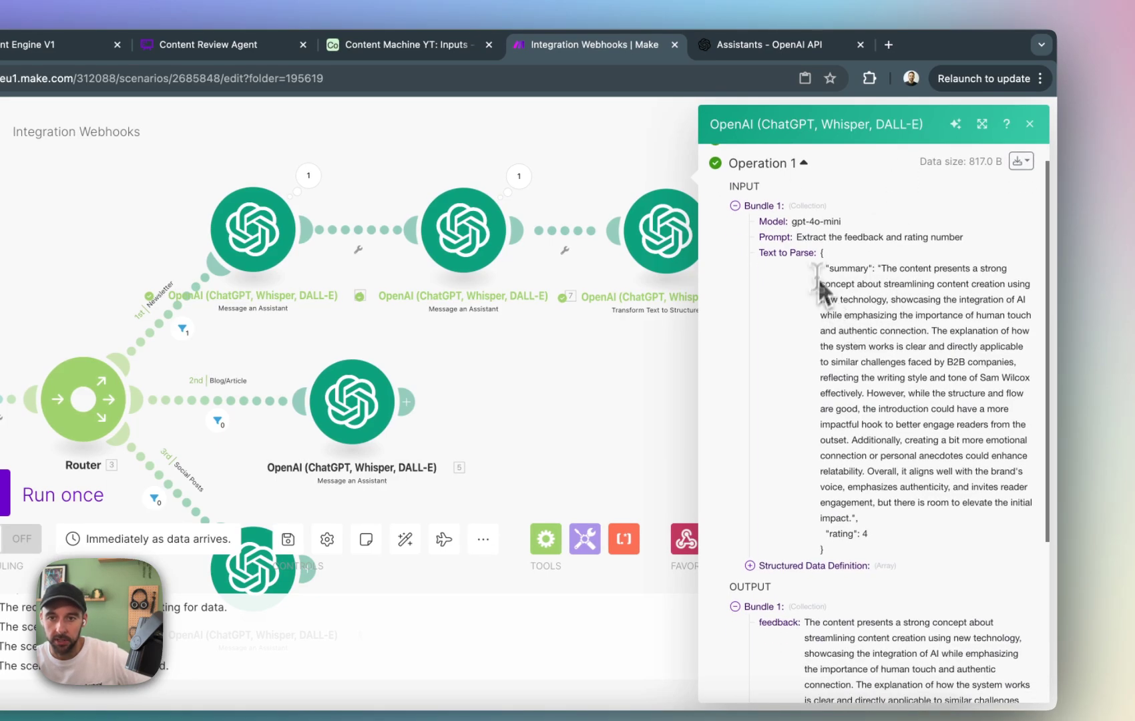
left_click_drag(799, 252, 959, 470)
scroll(961, 466, "down", 2)
left_click(958, 447)
scroll(828, 468, "down", 2)
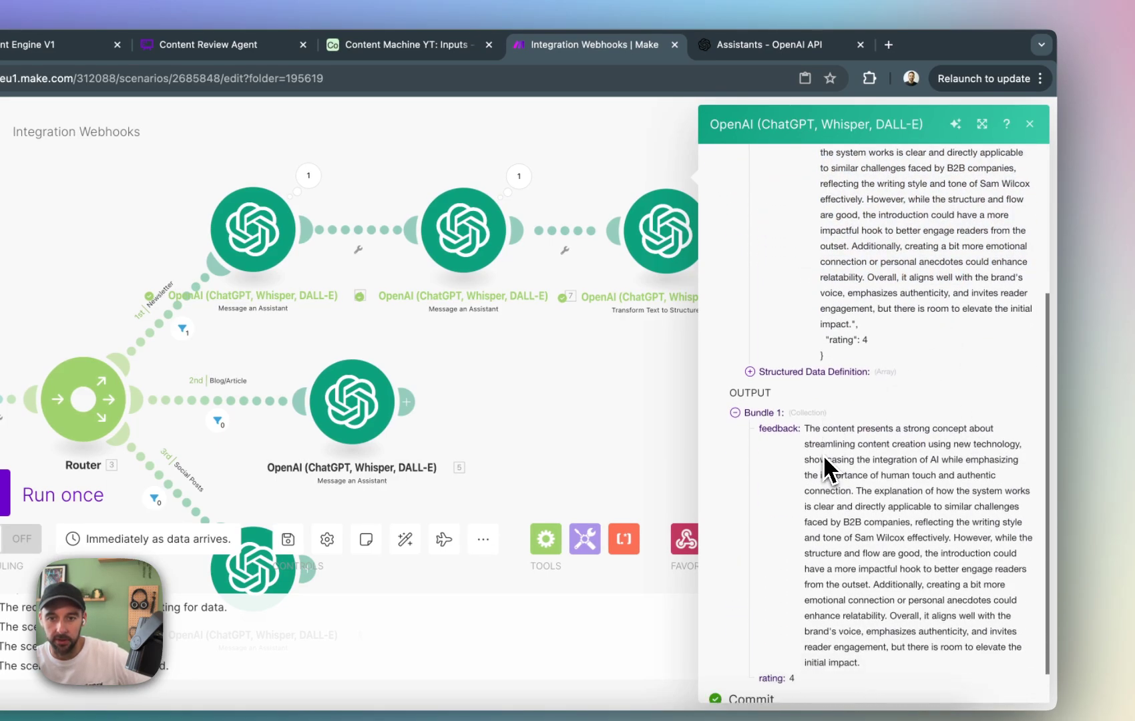
left_click_drag(763, 388, 840, 405)
left_click(842, 404)
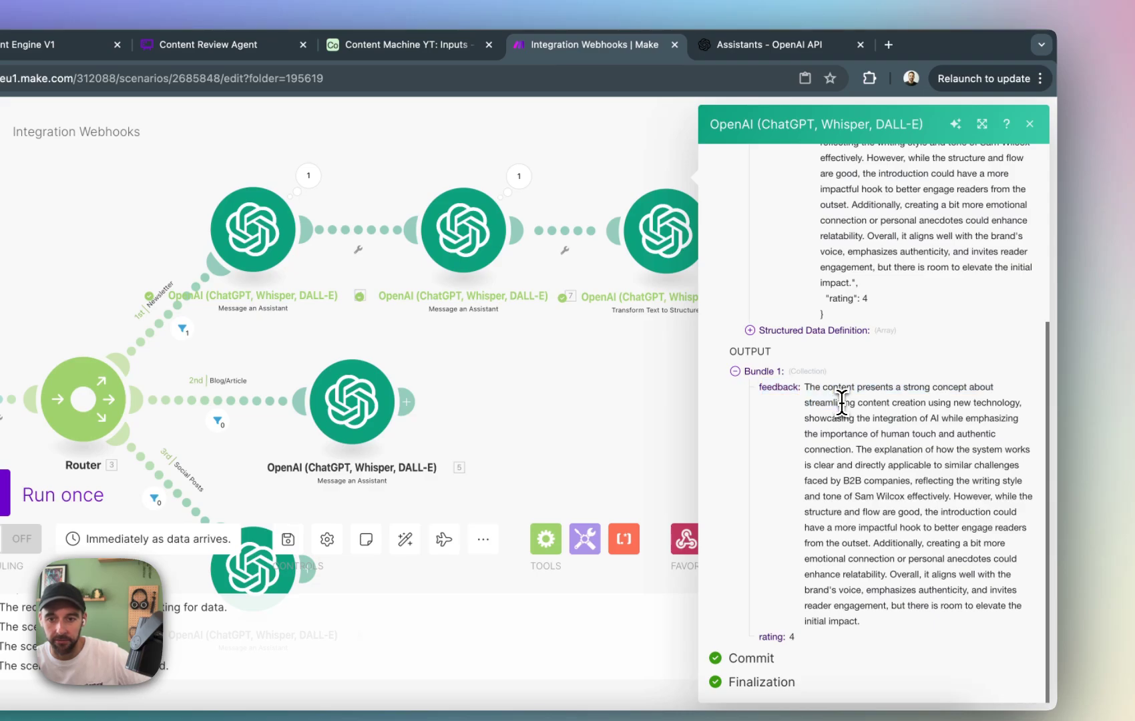
left_click(597, 390)
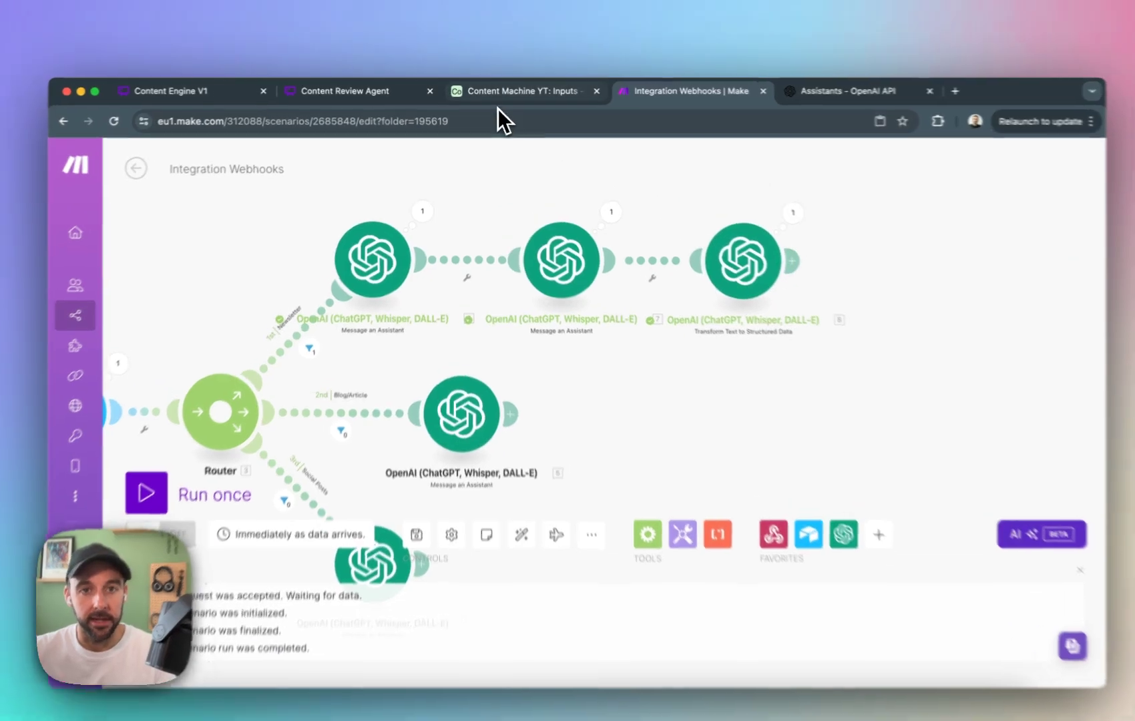
Switch to Airtable and create a blank table named Content in the Content Machine YT base.
left_click(511, 90)
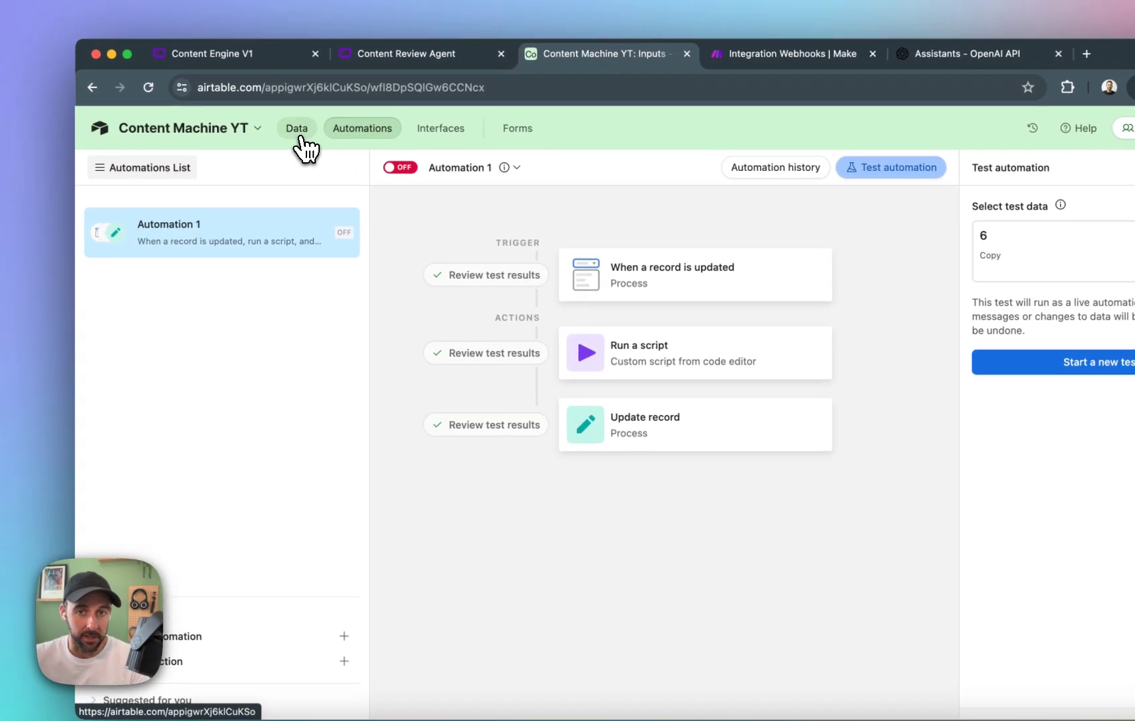
left_click(300, 139)
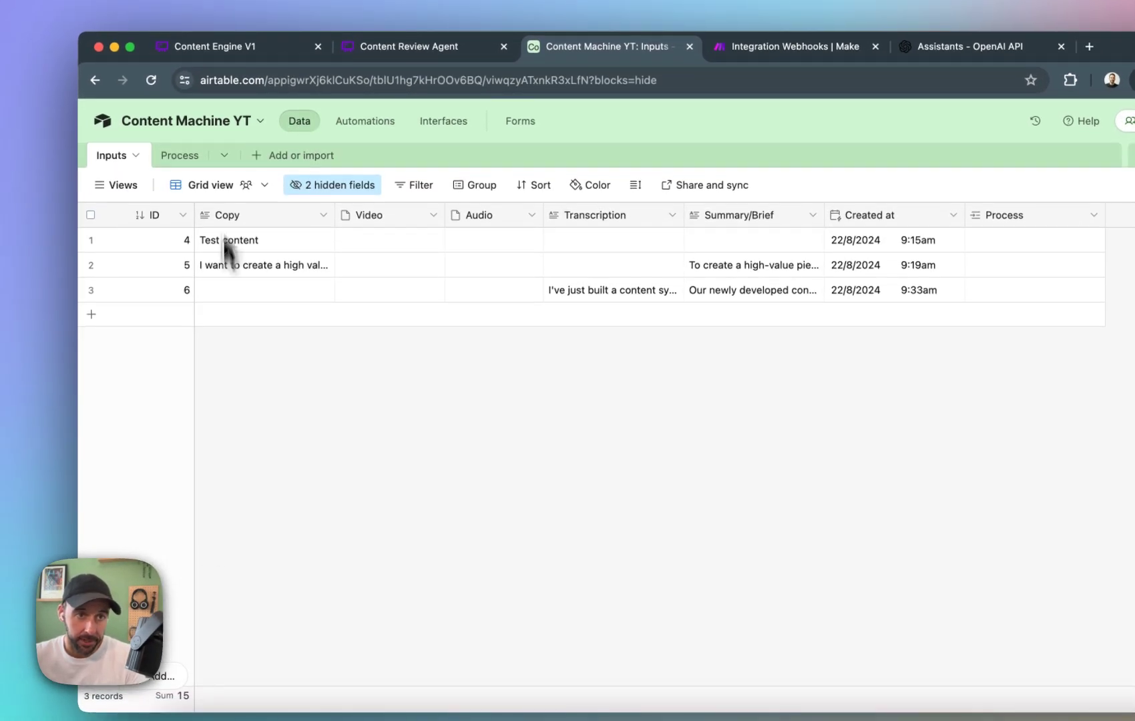
left_click(291, 155)
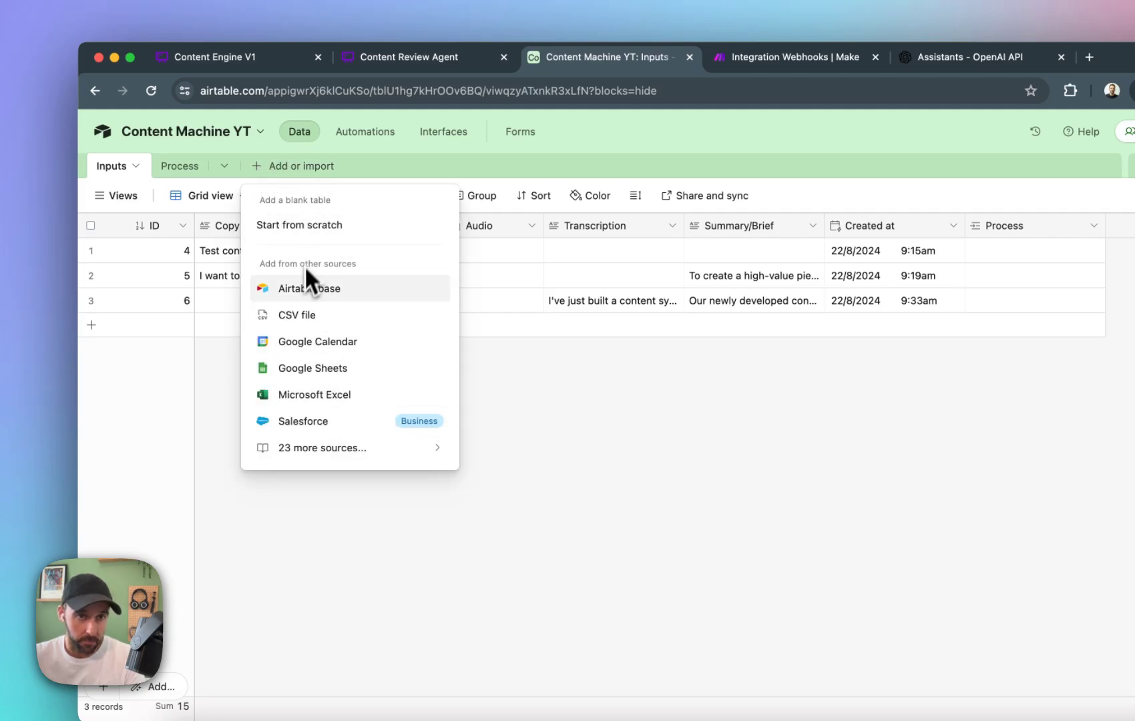
left_click(288, 225)
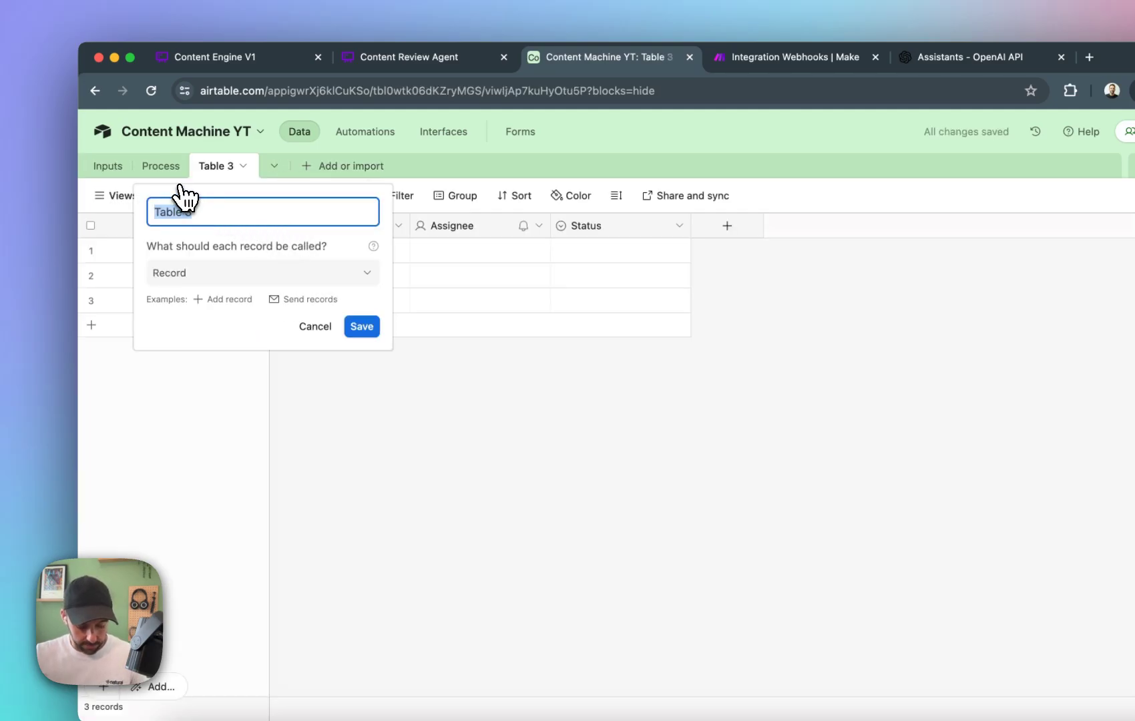
key("Return")
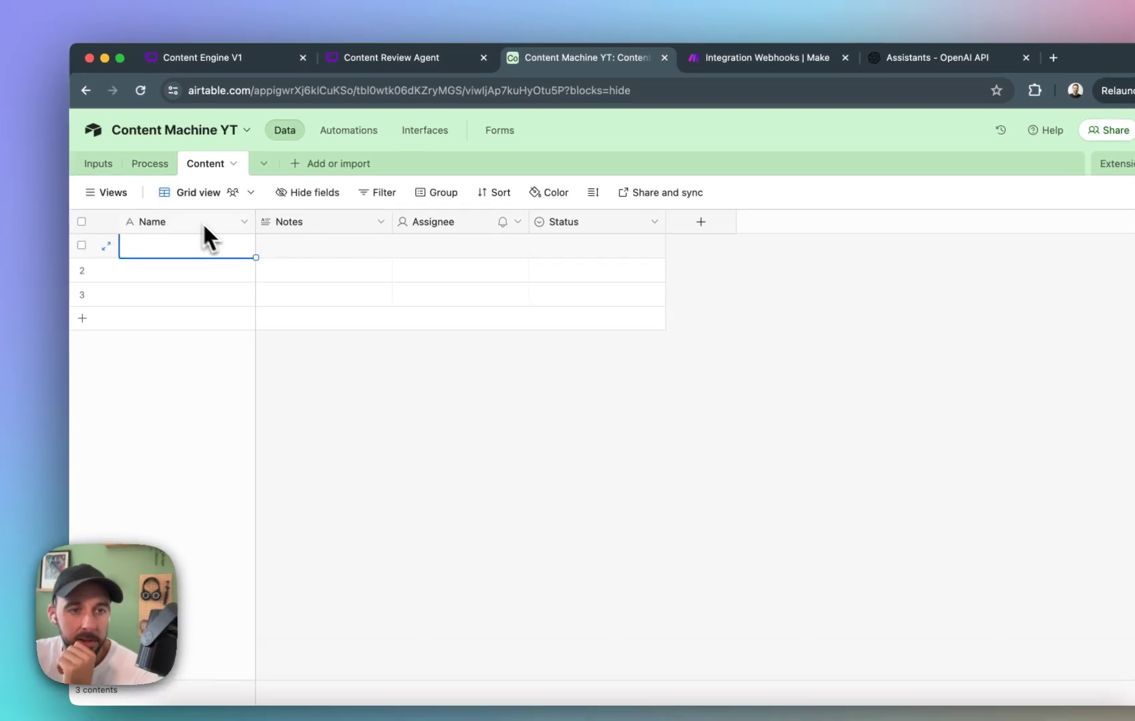
Rename the Content table's primary field from Name to ID.
left_click(258, 225)
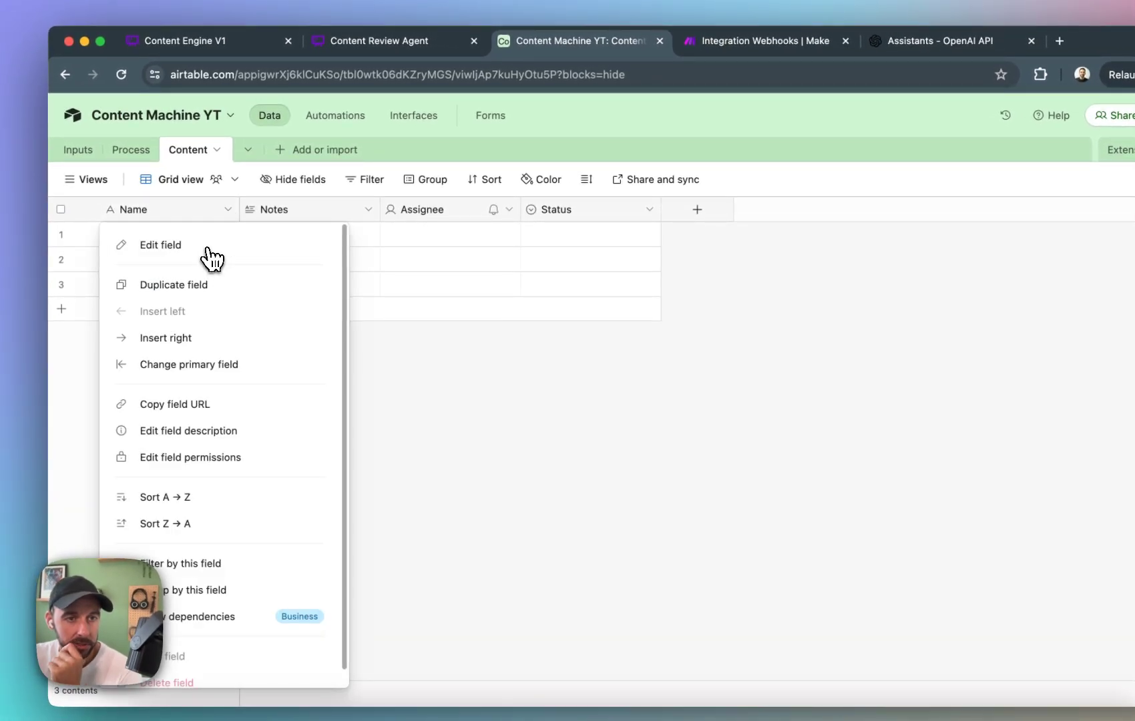
left_click(207, 247)
double_click(211, 247)
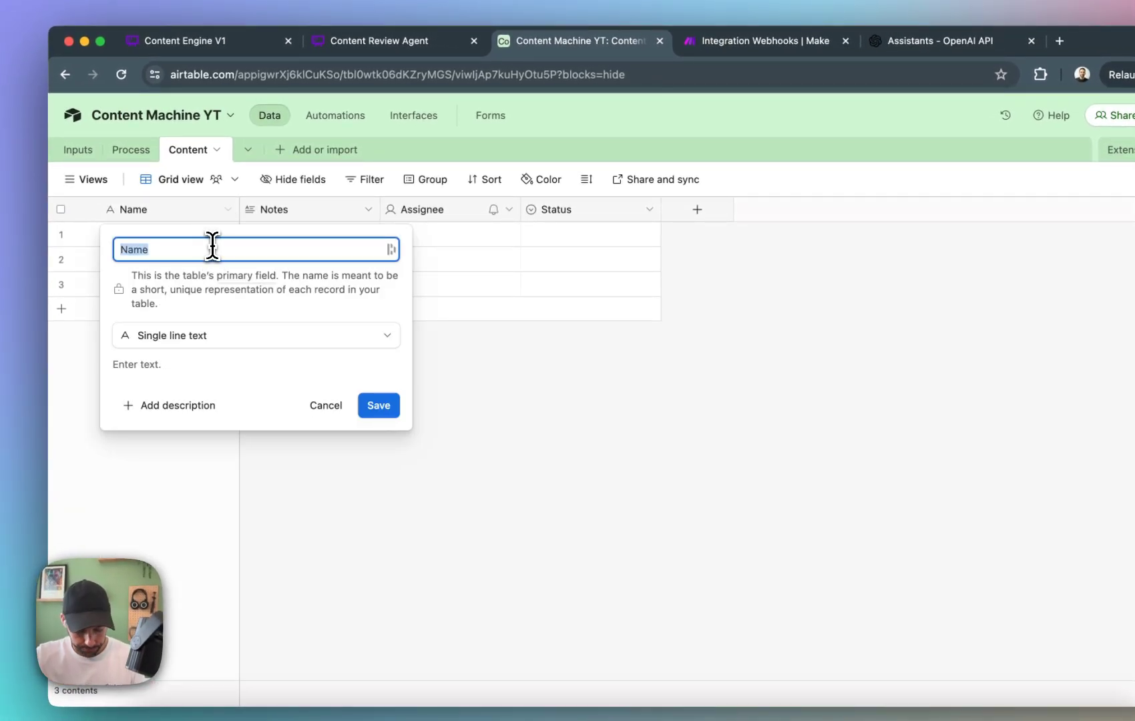
key("Return")
Change the ID field's type to Autonumber and narrow its column.
left_click(228, 210)
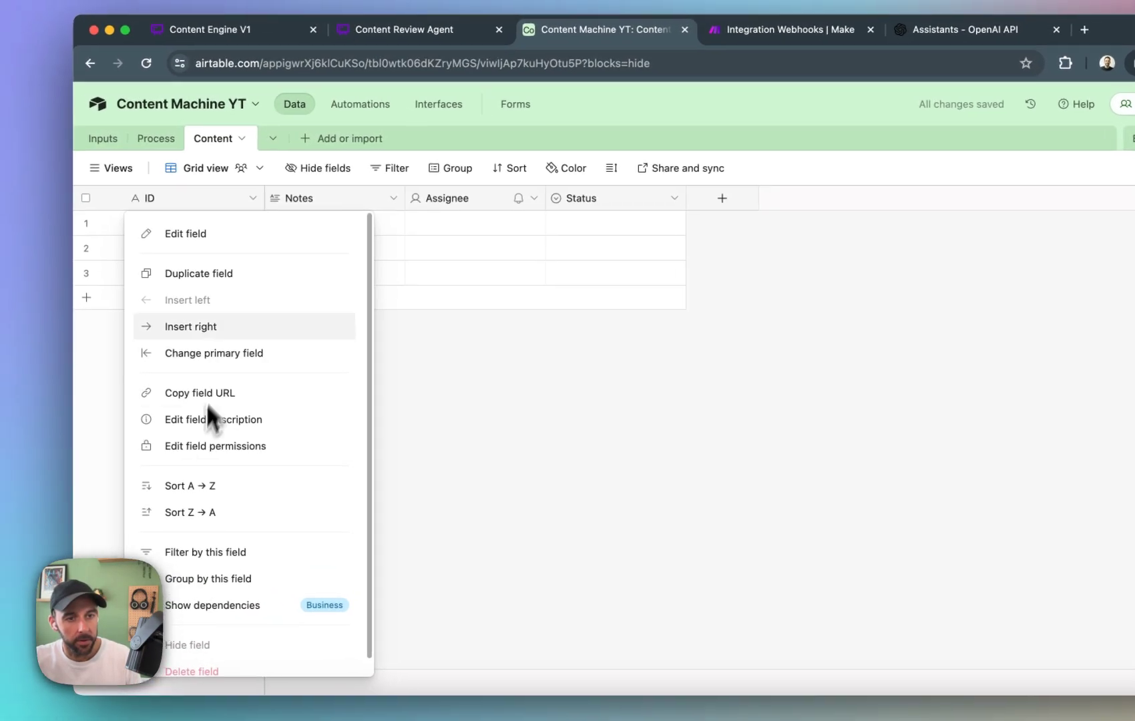
left_click(234, 237)
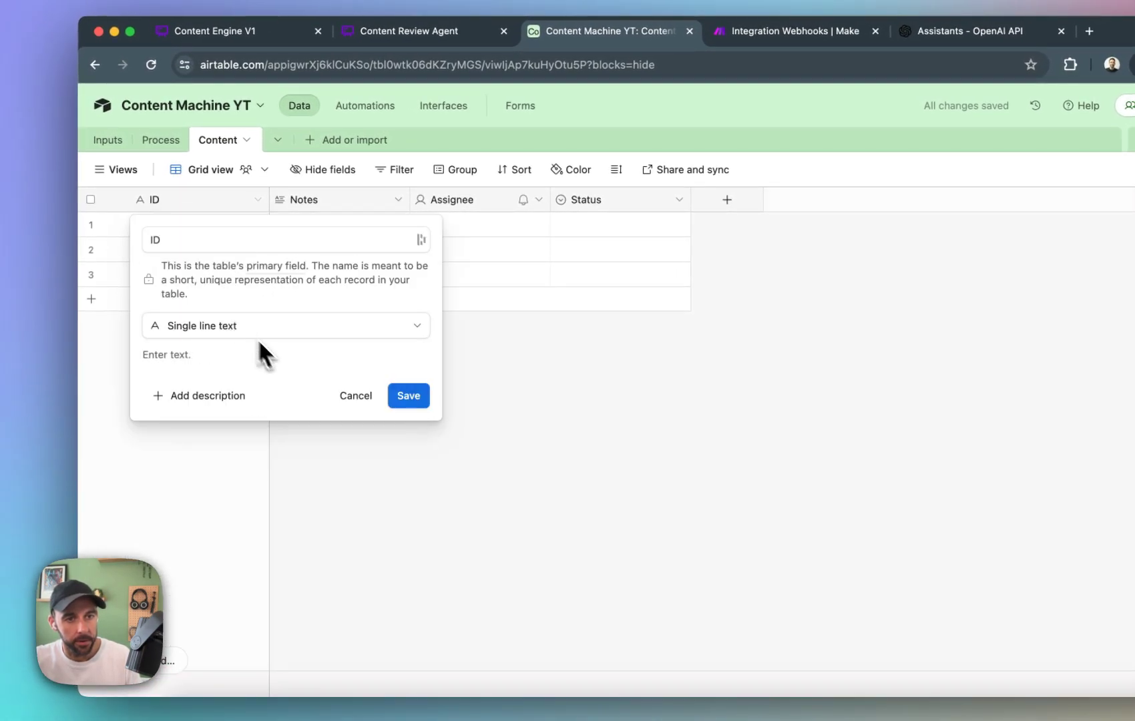
left_click(267, 327)
scroll(293, 401, "down", 5)
left_click(289, 509)
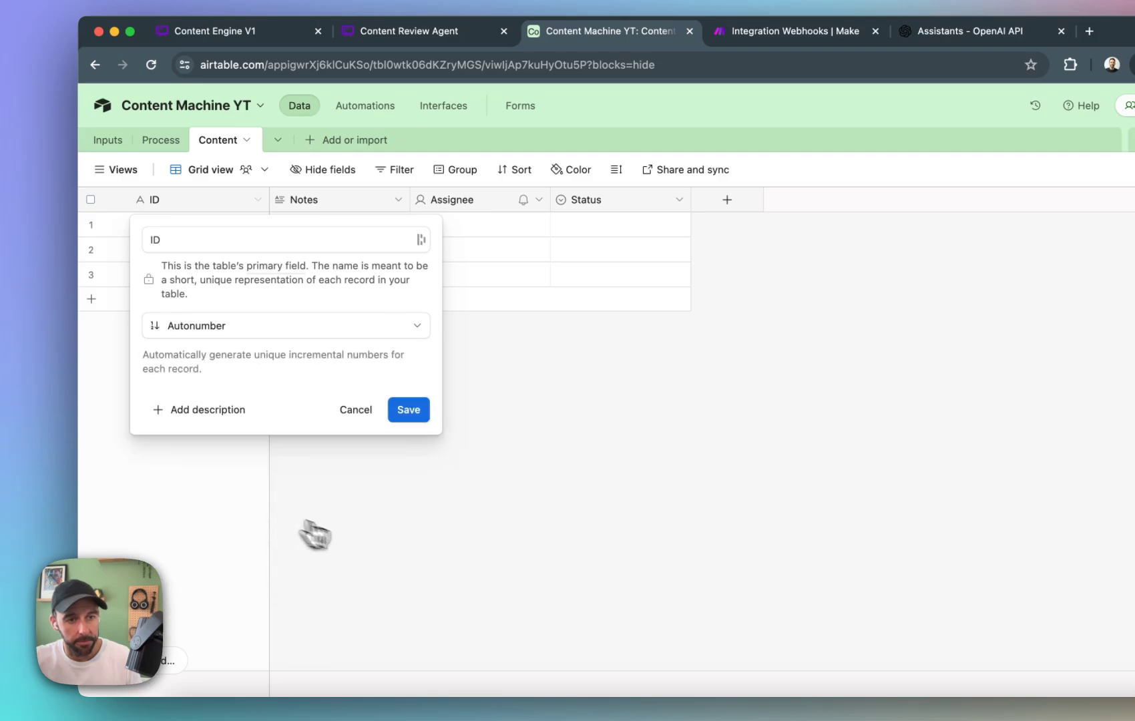
left_click(409, 409)
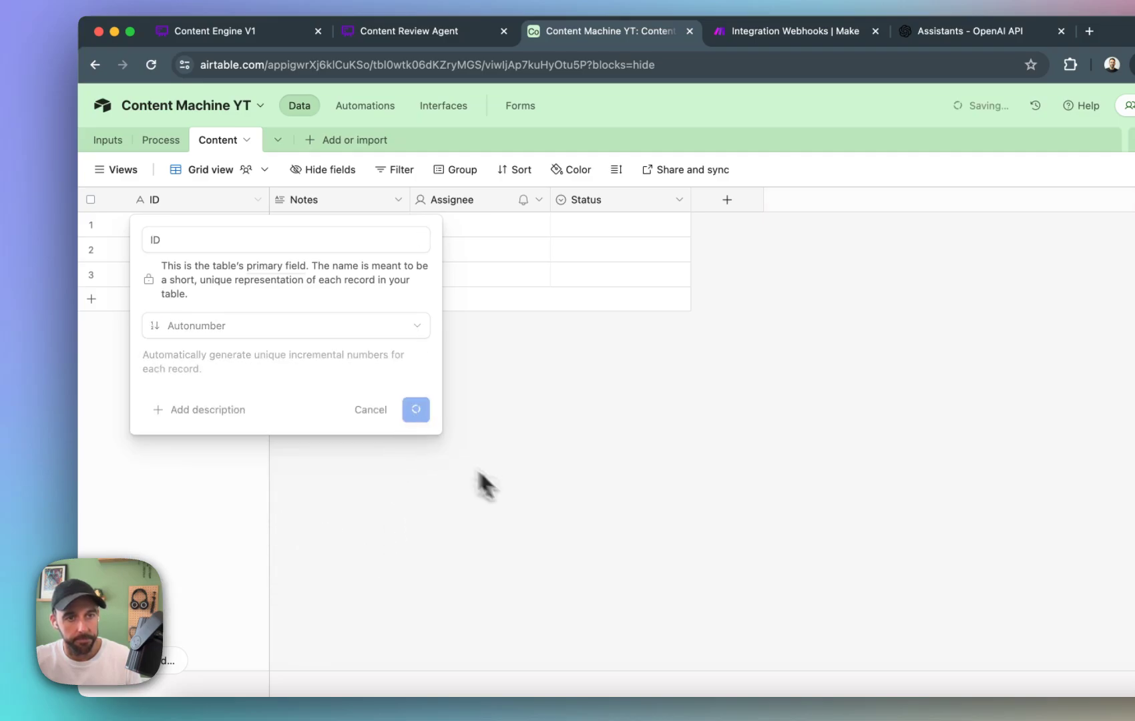
left_click_drag(269, 200, 184, 206)
Rename the Notes long text field as Content.
left_click(268, 207)
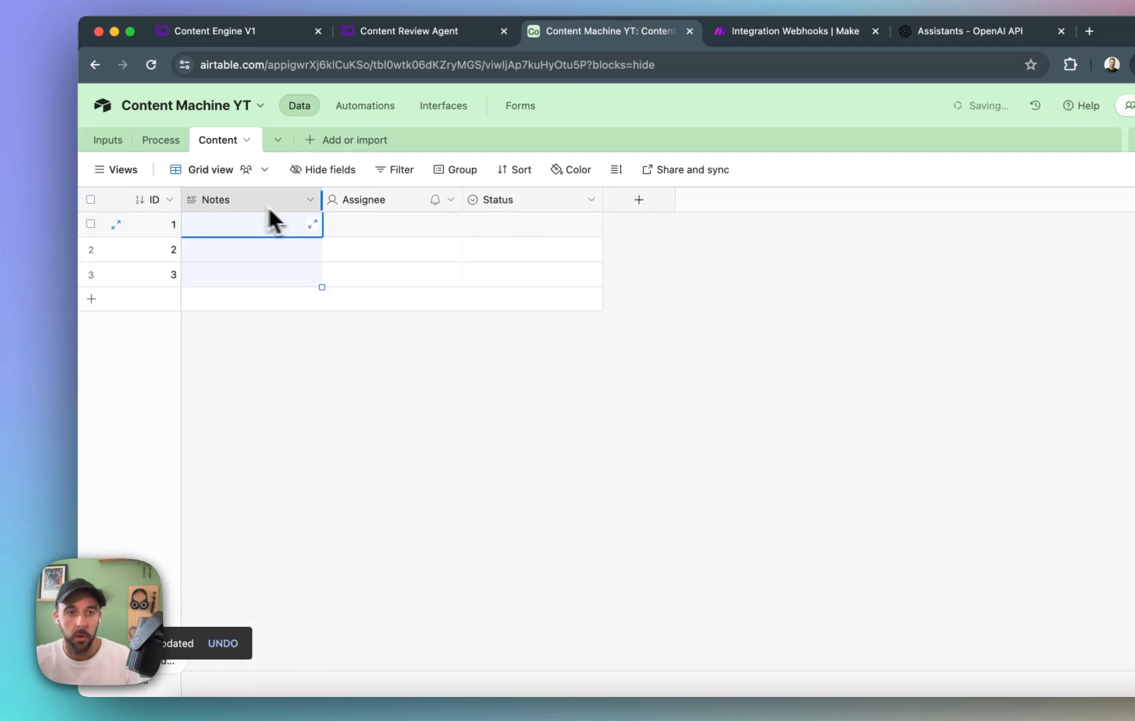
double_click(303, 201)
type("c")
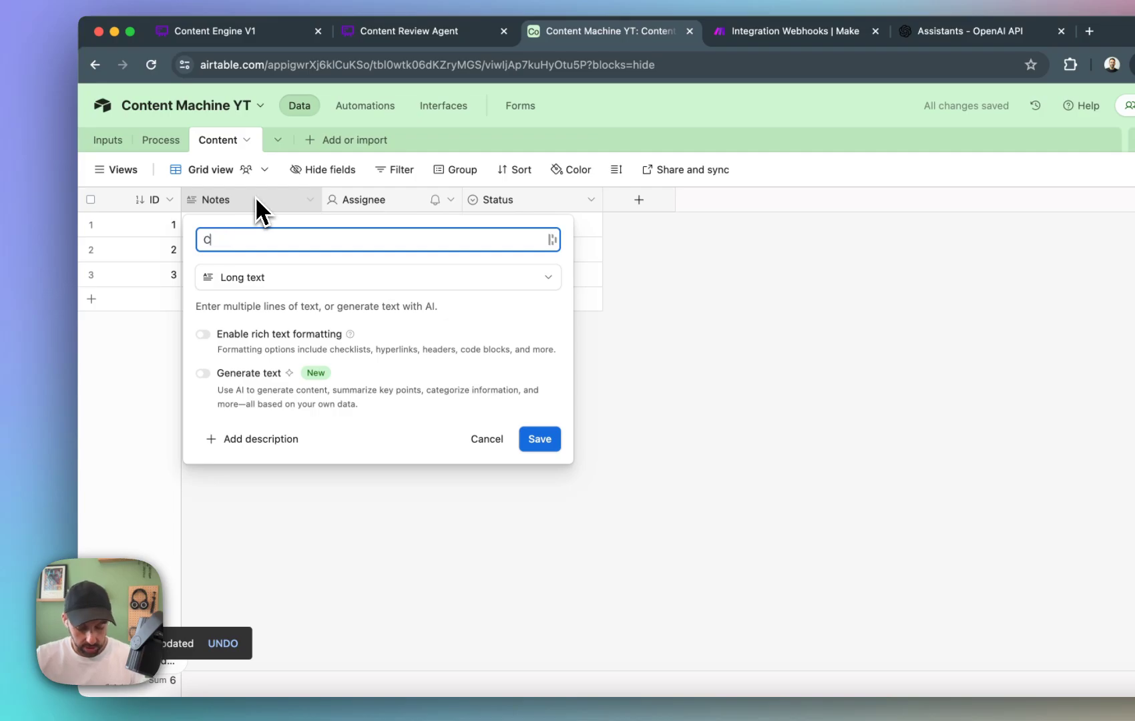
type("ontent")
key("Return")
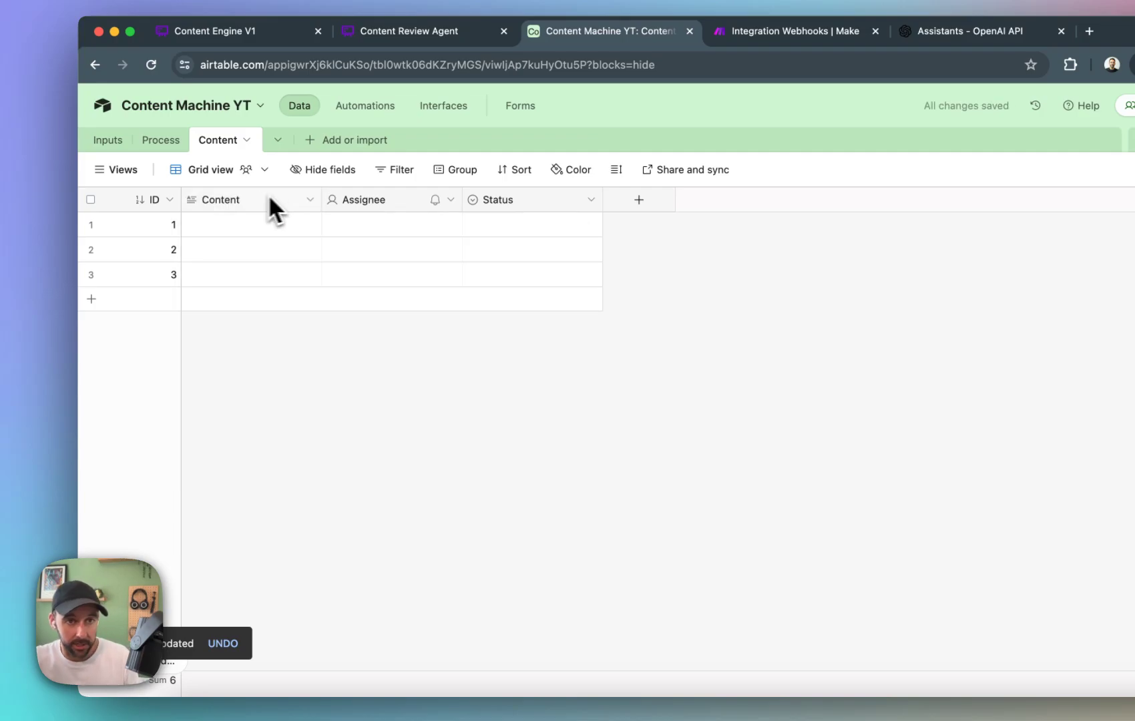
Delete the Assignee field from the Content table.
right_click(389, 202)
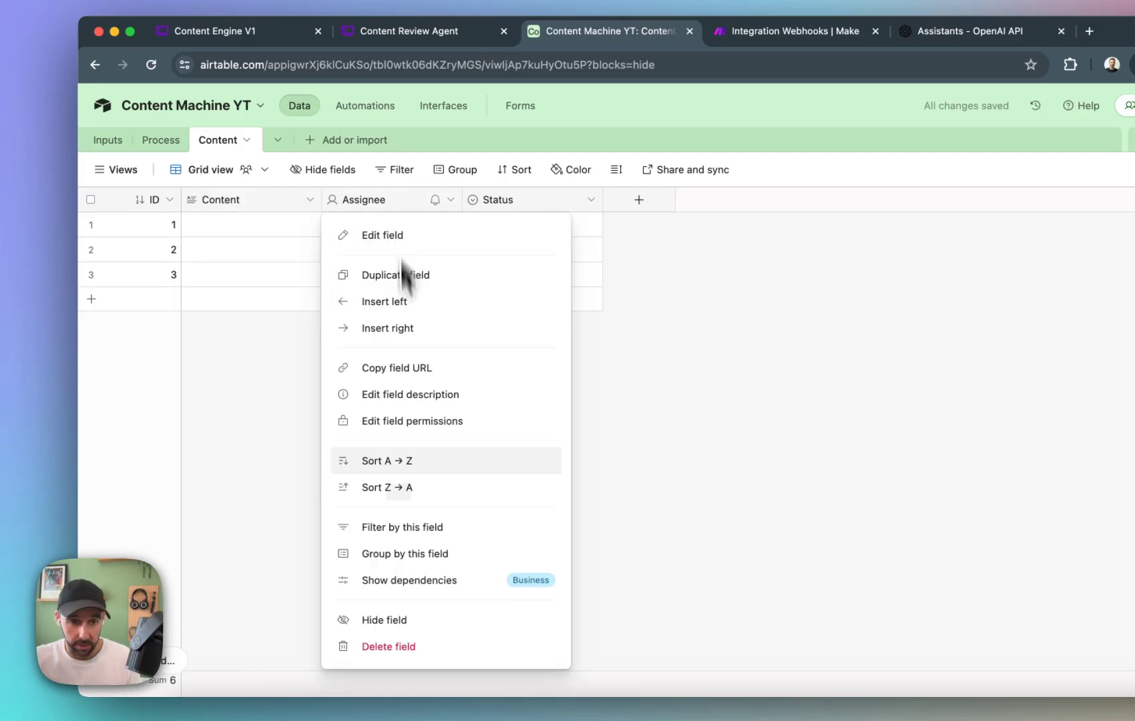
left_click(386, 646)
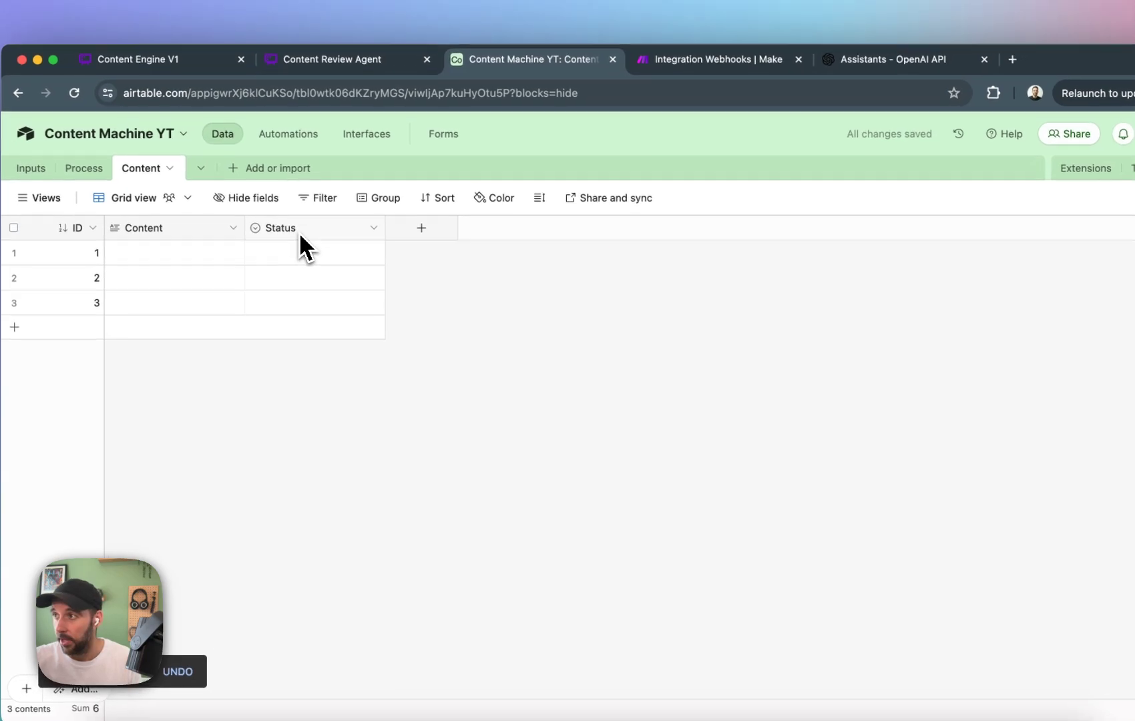
left_click(501, 177)
Rename the Status field's Todo option as Approval Needed and give it a stronger yellow color.
left_click(376, 230)
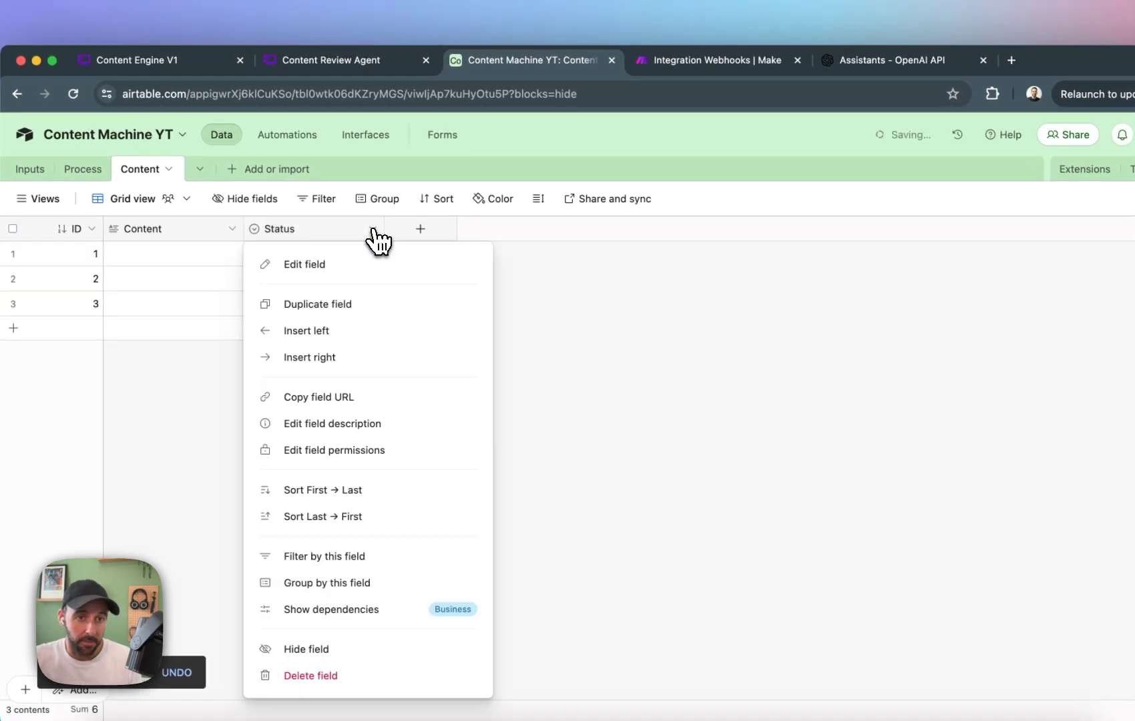
left_click(760, 345)
left_click(353, 222)
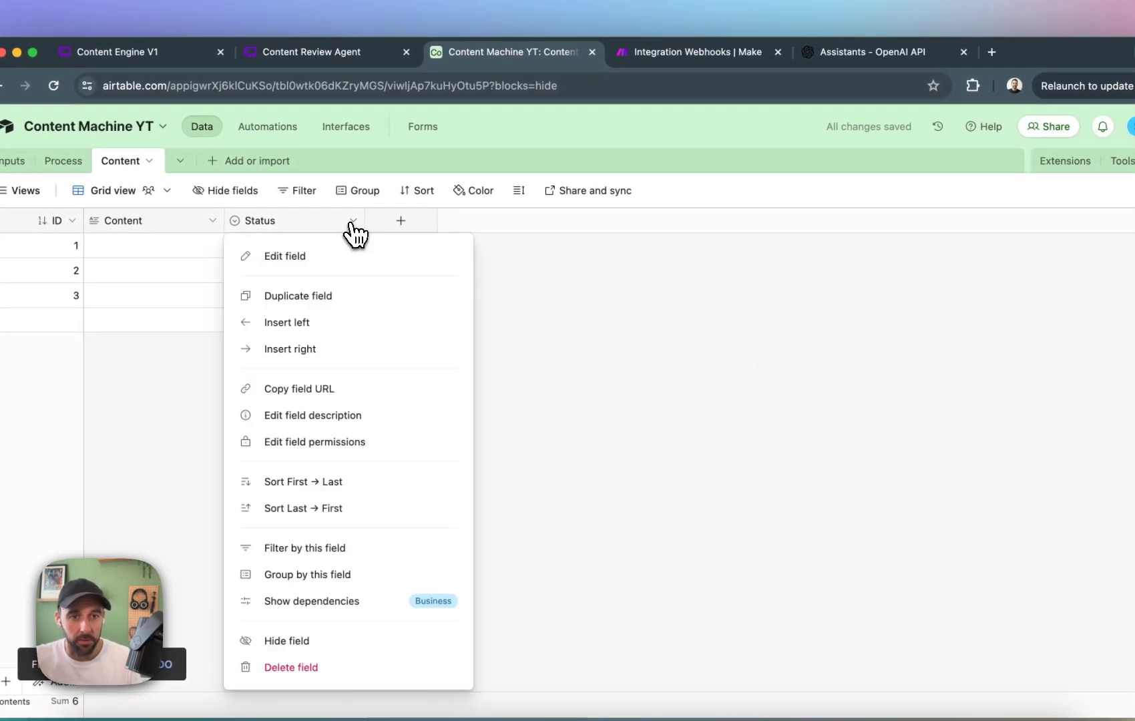
left_click(434, 257)
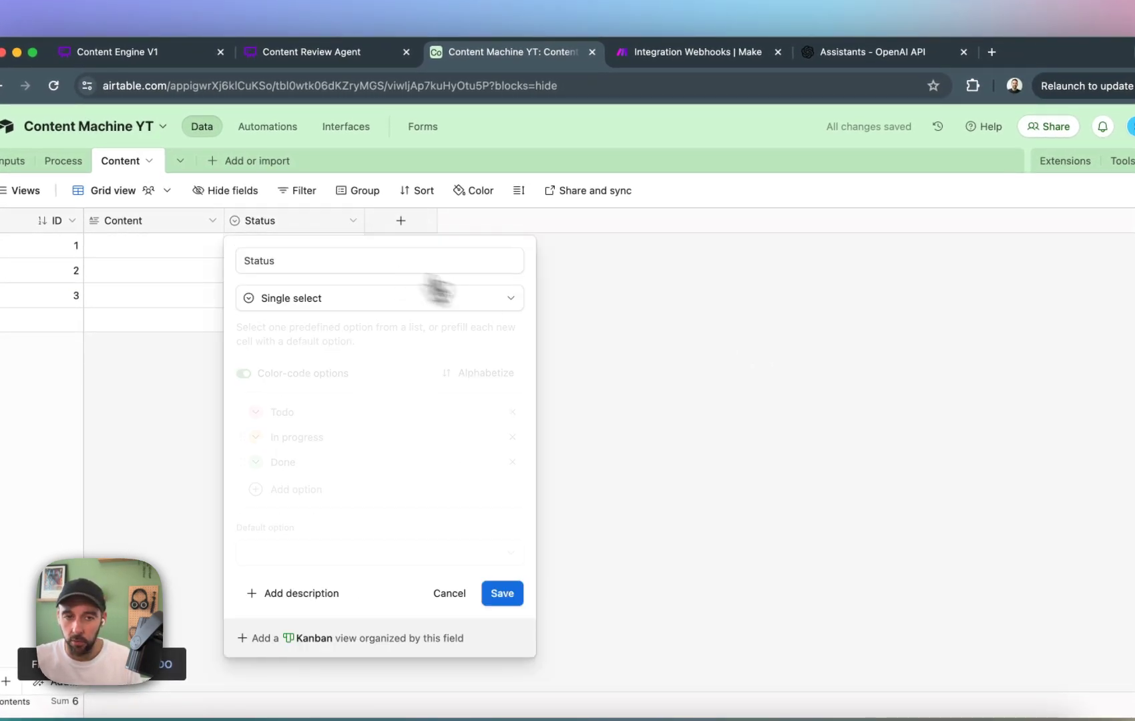
left_click(347, 412)
type("Approcal")
key("BackSpace")
key("BackSpace")
key("BackSpace")
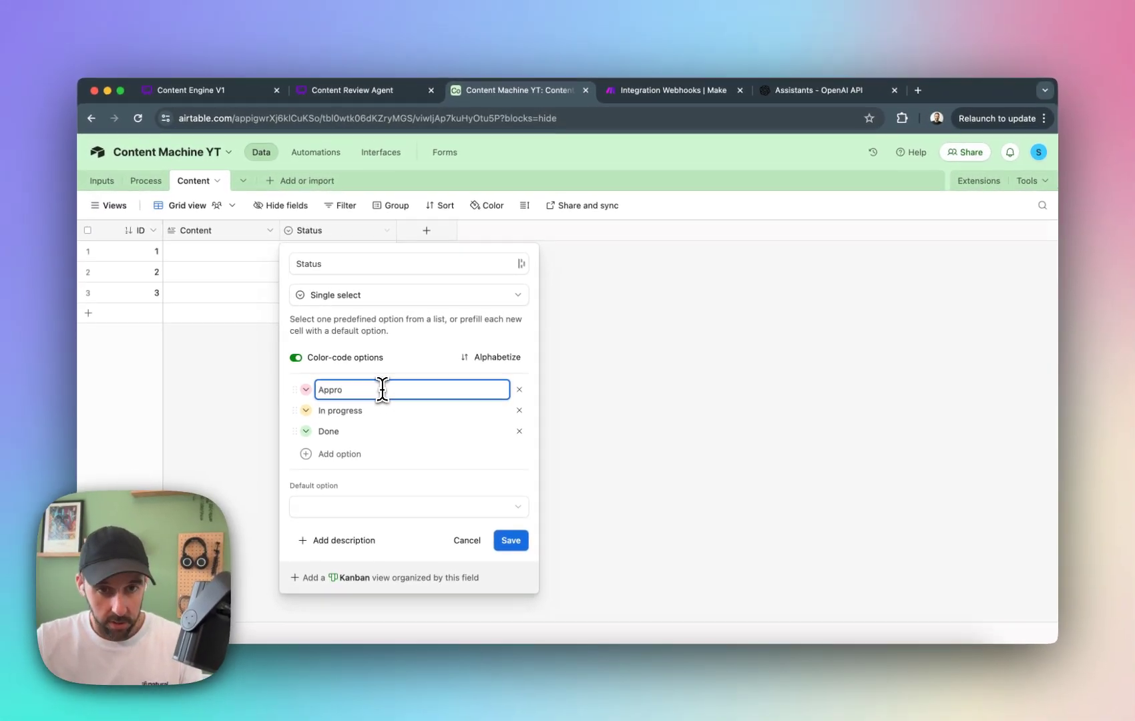
type("val Needed")
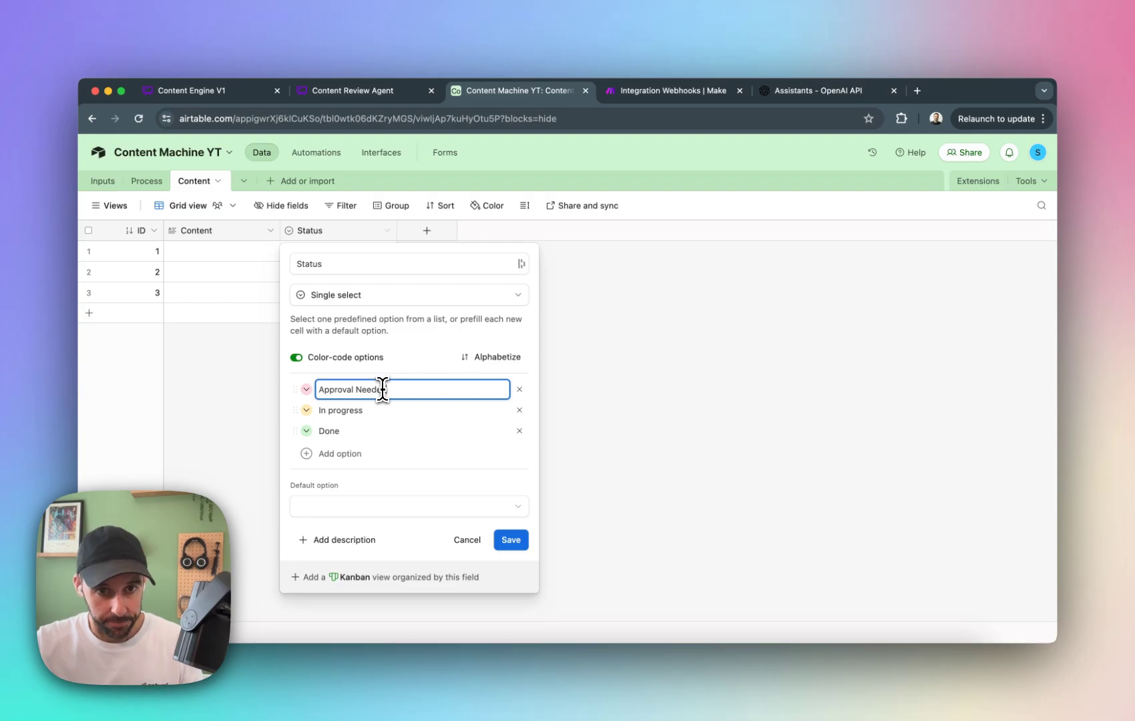
left_click(306, 389)
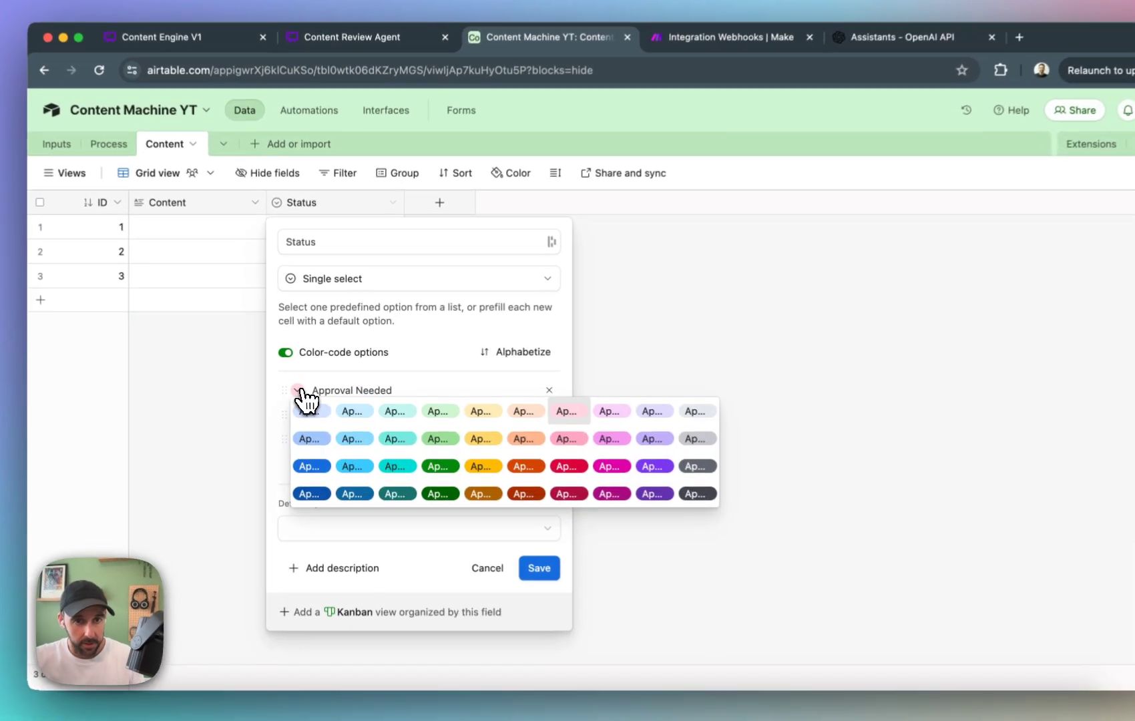
left_click(460, 430)
Replace the In progress and Done options with a single medium-green Published option and save the Status field.
left_click(460, 417)
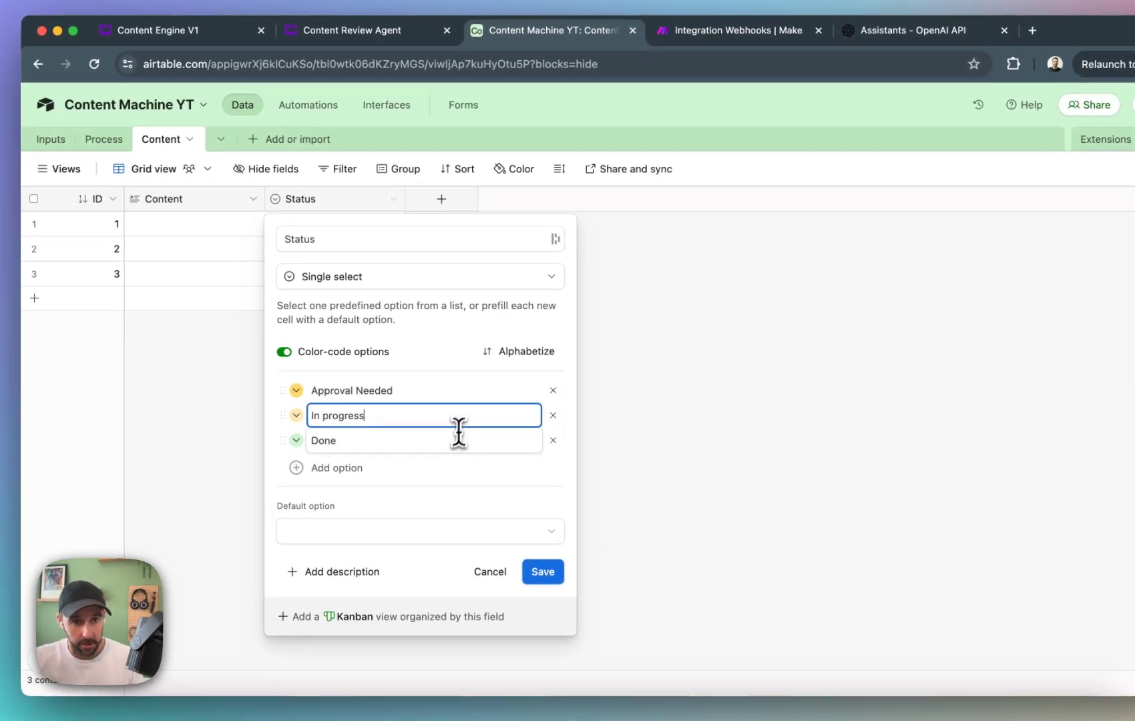
left_click(553, 416)
left_click(370, 416)
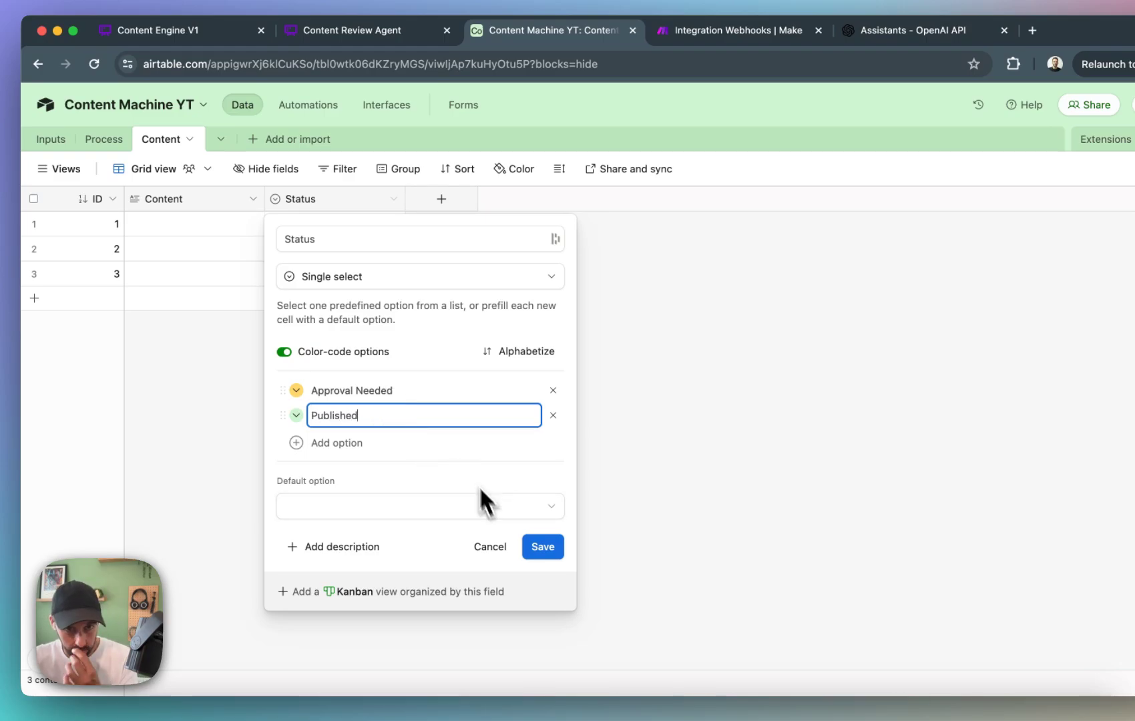
left_click(297, 416)
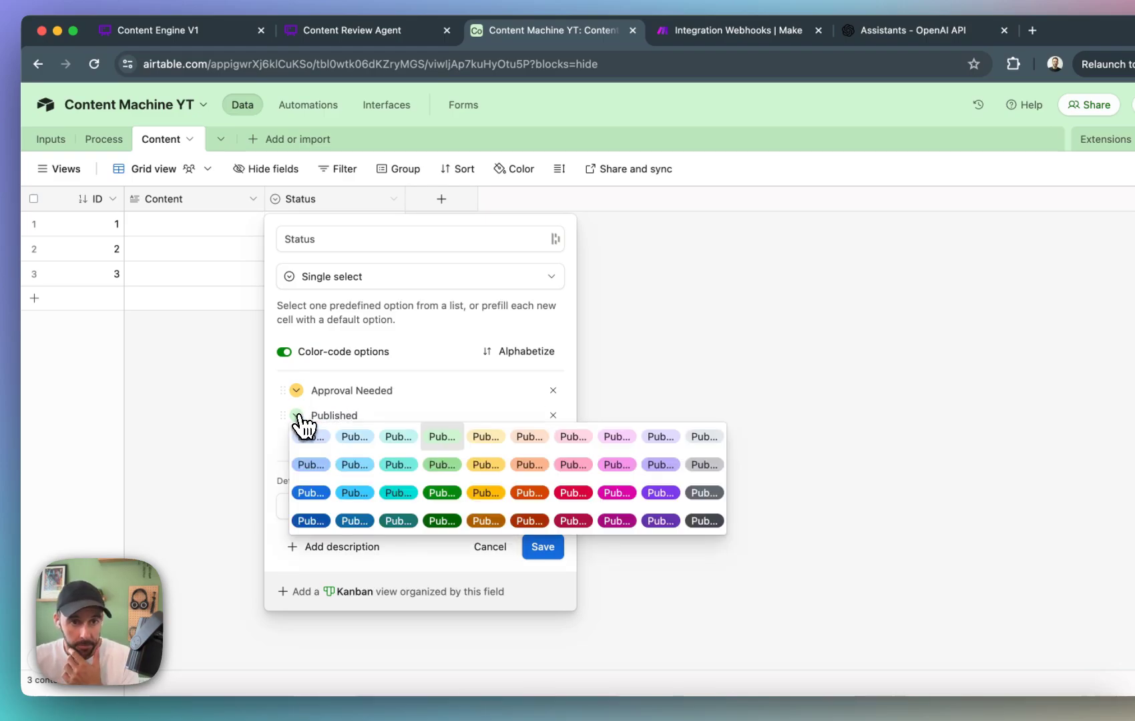
left_click(435, 469)
left_click(541, 548)
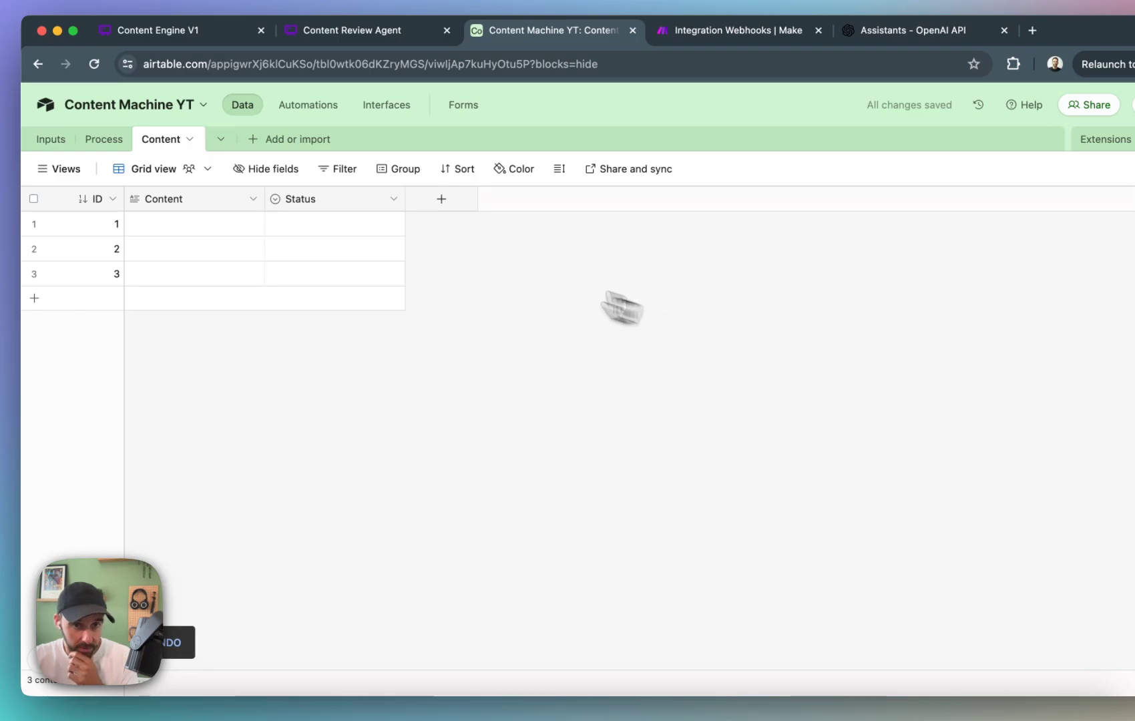
left_click(394, 199)
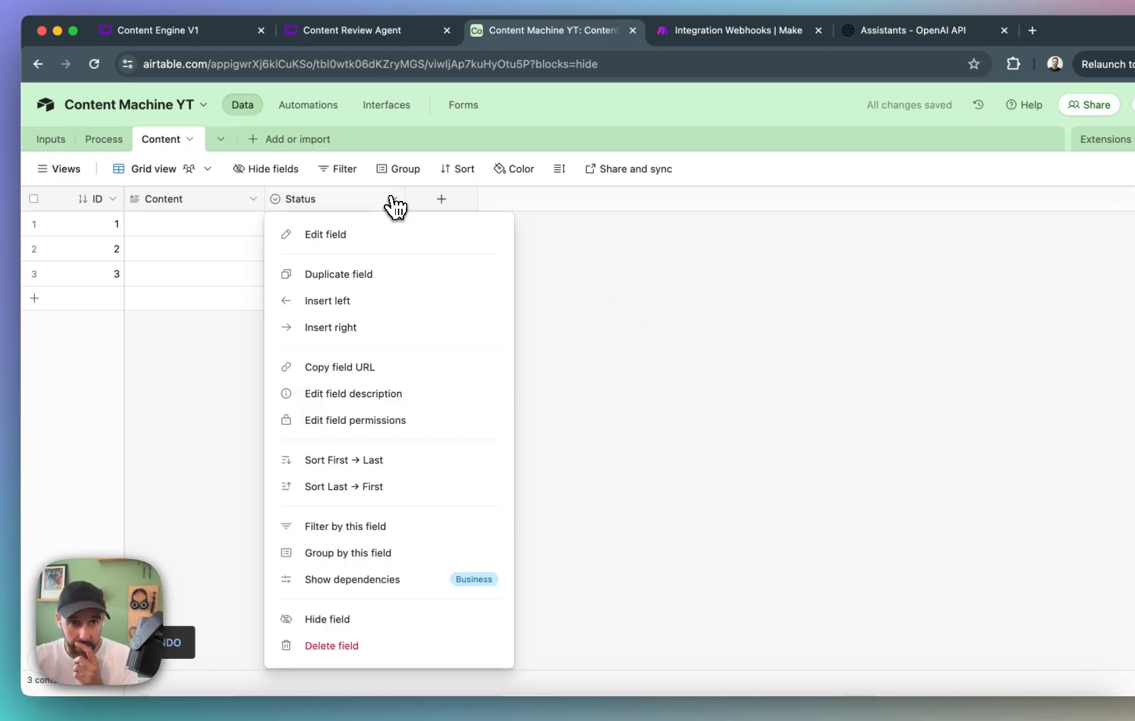
left_click(570, 261)
Start a new field named Type after Status and make it a single select.
left_click(441, 199)
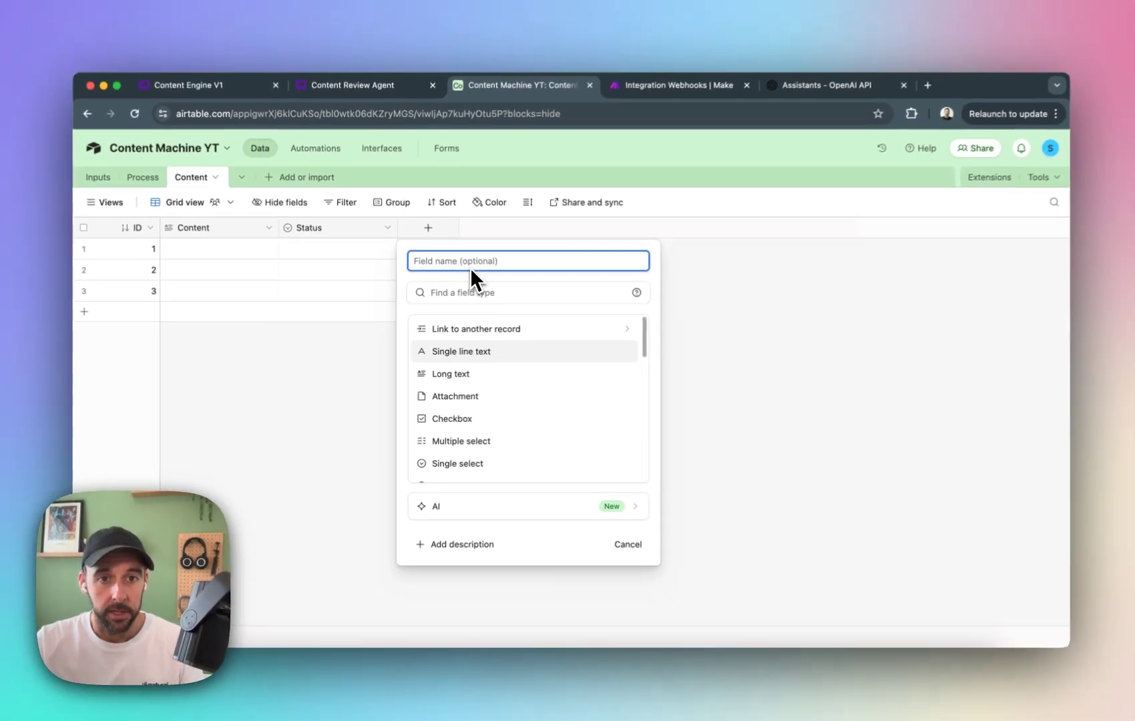
type("Type")
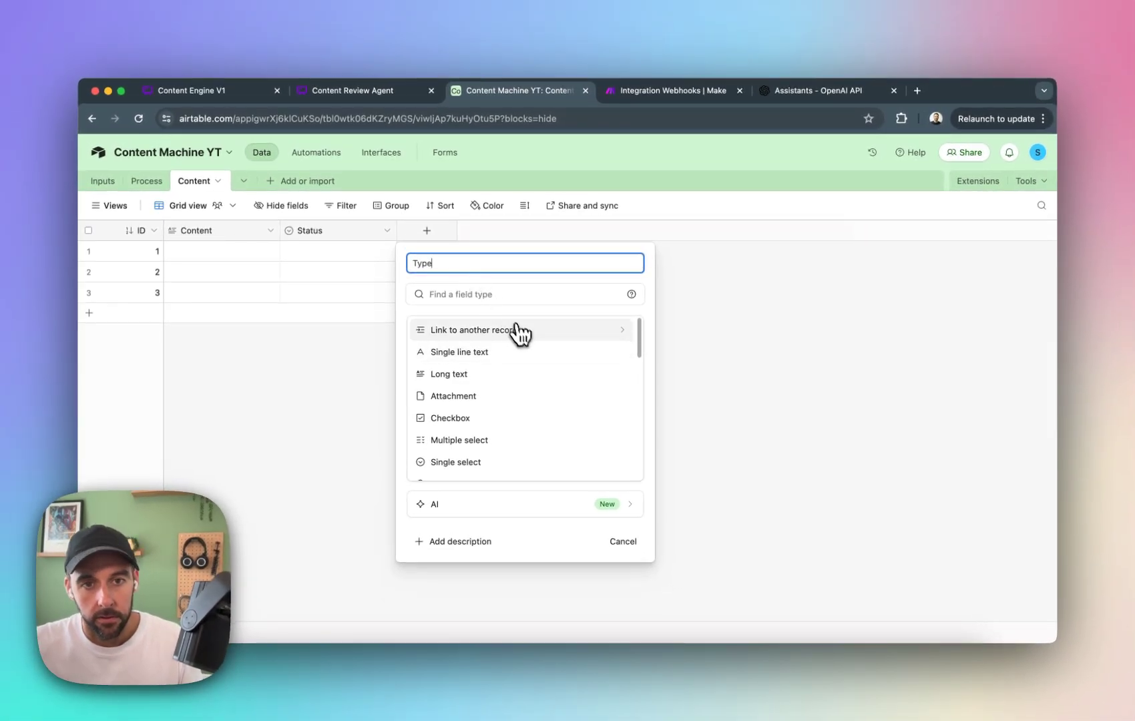
scroll(498, 380, "down", 1)
scroll(495, 374, "down", 1)
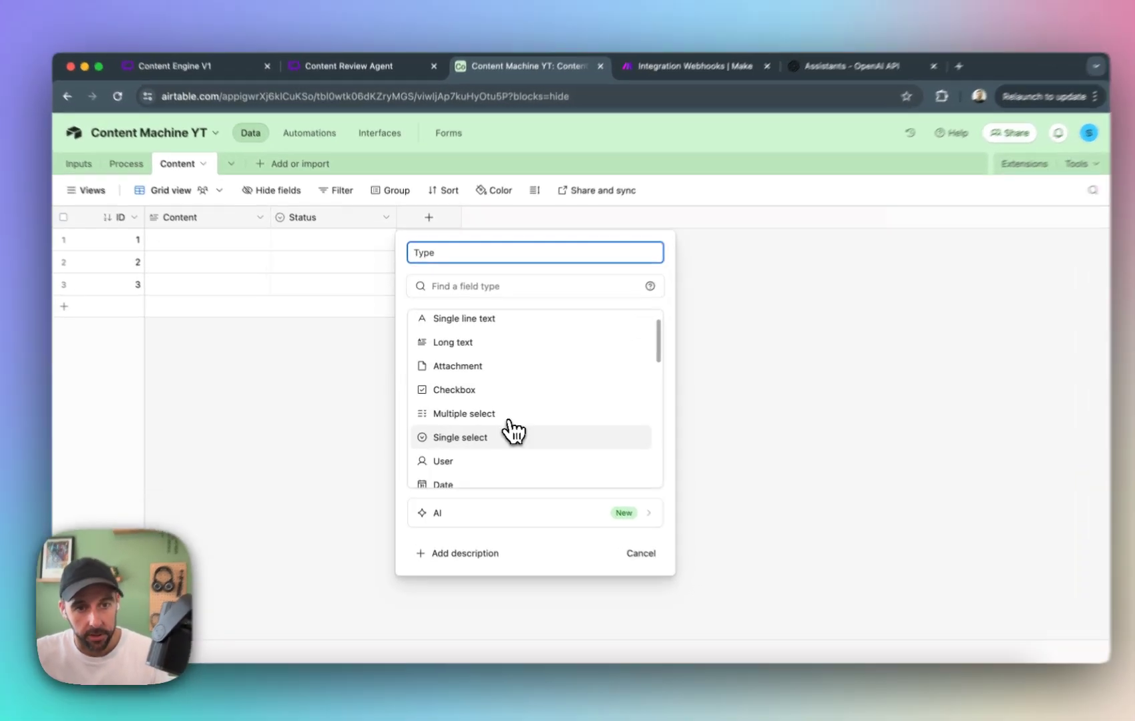
left_click(505, 432)
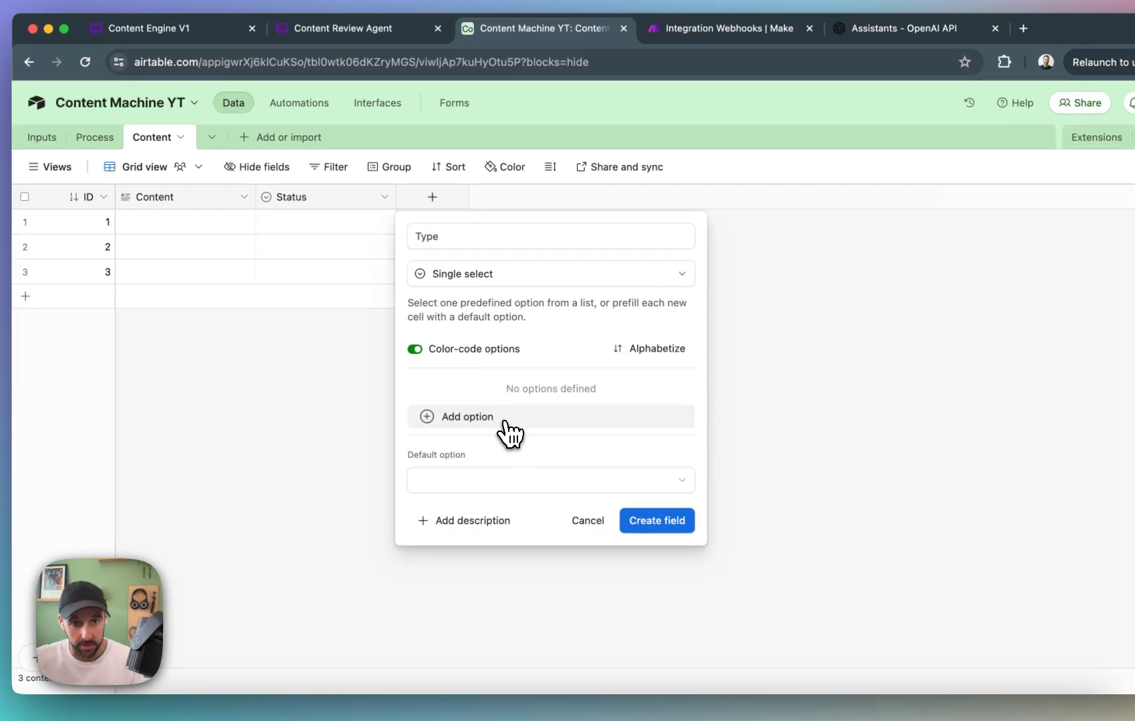
Add the options Newsletter, Article/Blog and Social Post to the Type field and create it.
left_click(502, 423)
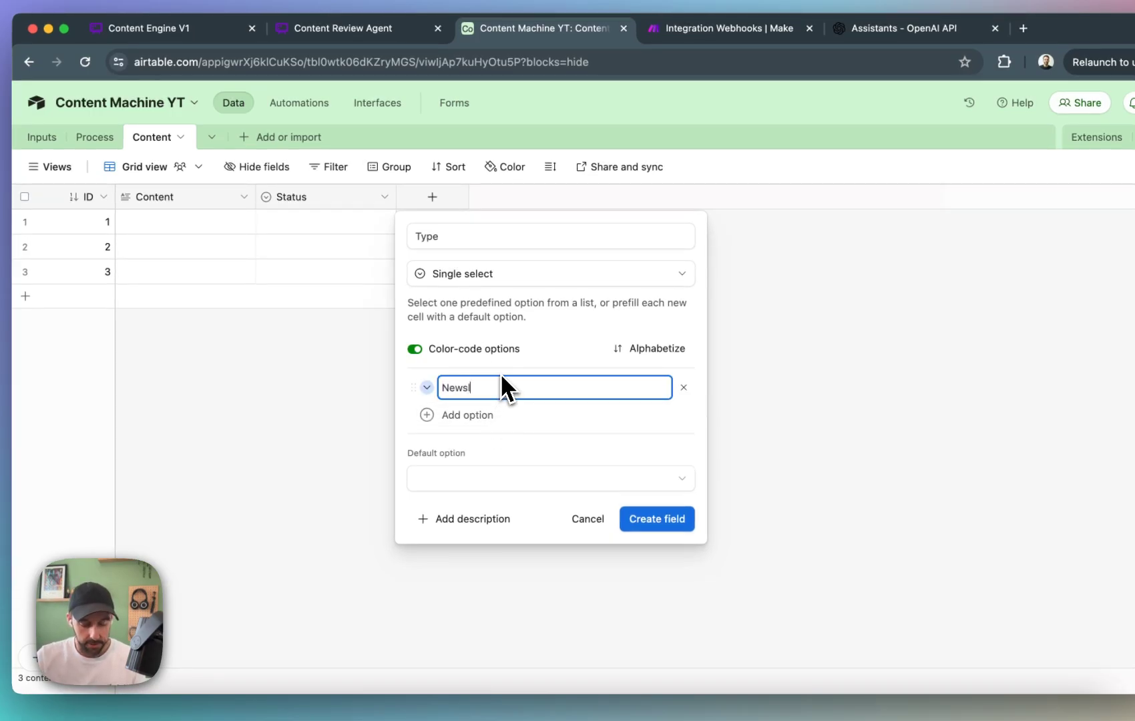
type("Newsletter")
key("Return")
type("A")
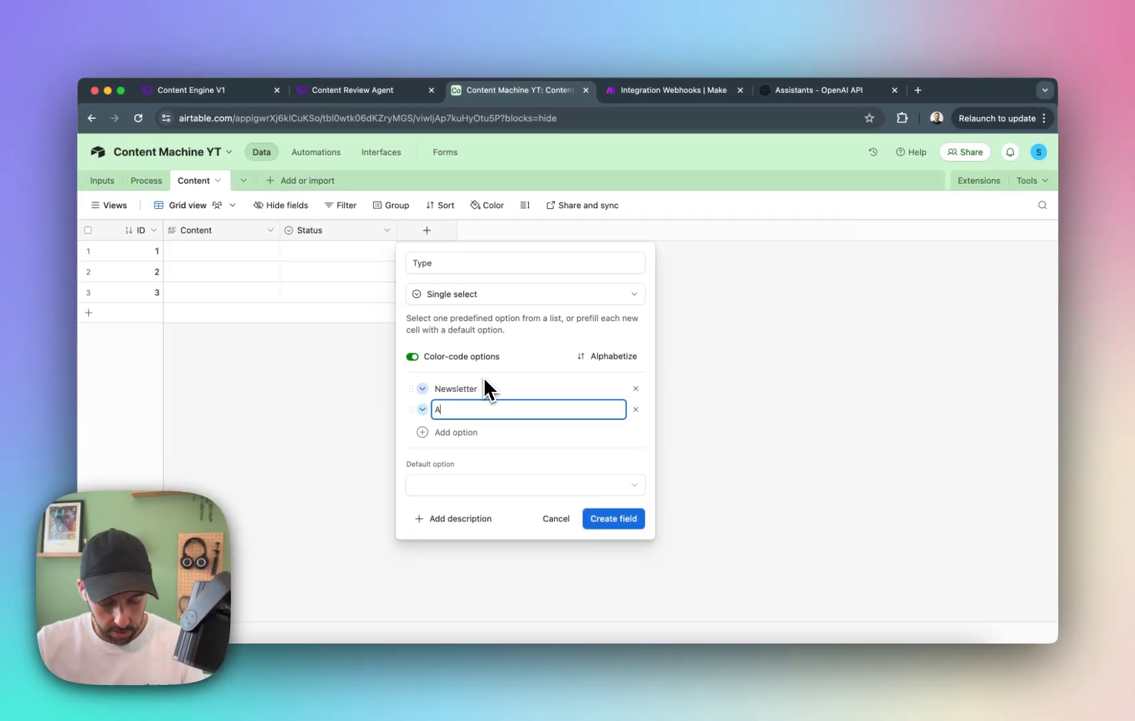
type("rticle/Blog")
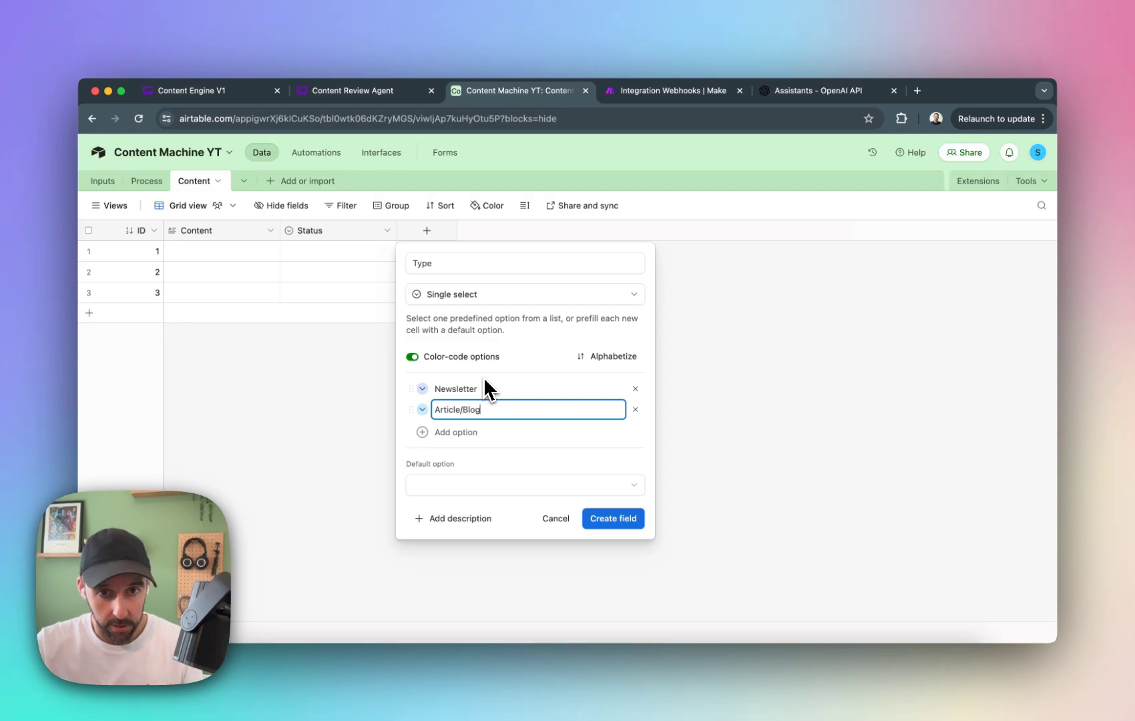
key("Return")
type("Social Post")
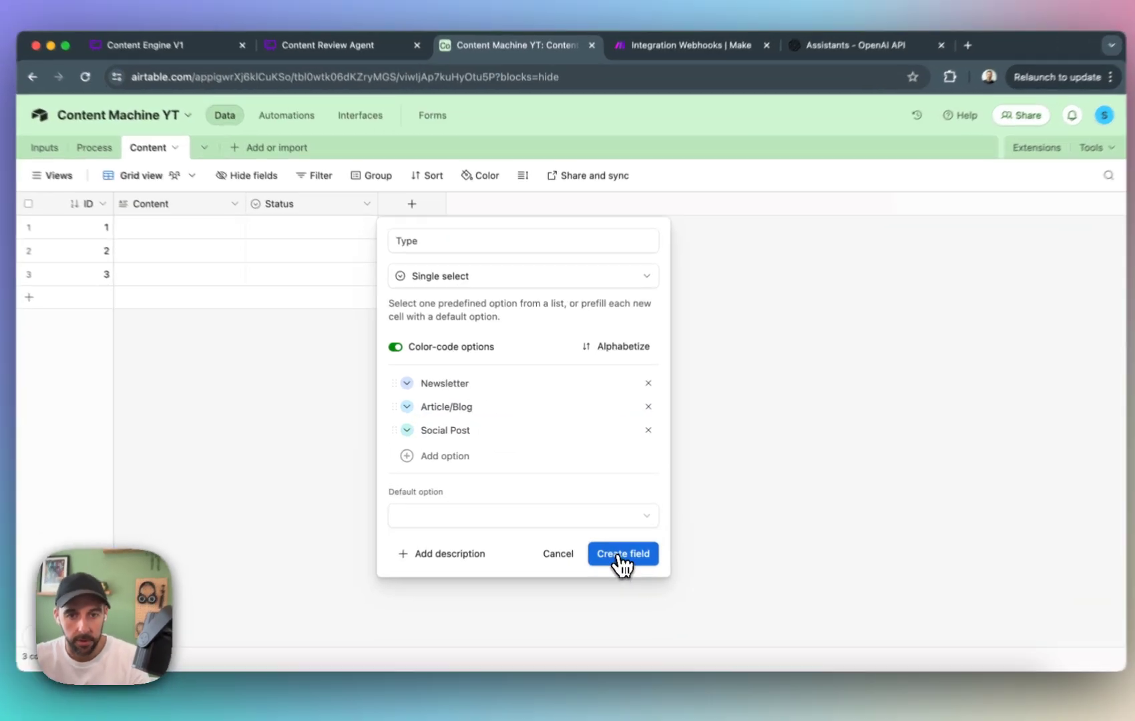
left_click(613, 539)
Create a field named Rating of the Rating type, with star style and a maximum of 5.
left_click(545, 190)
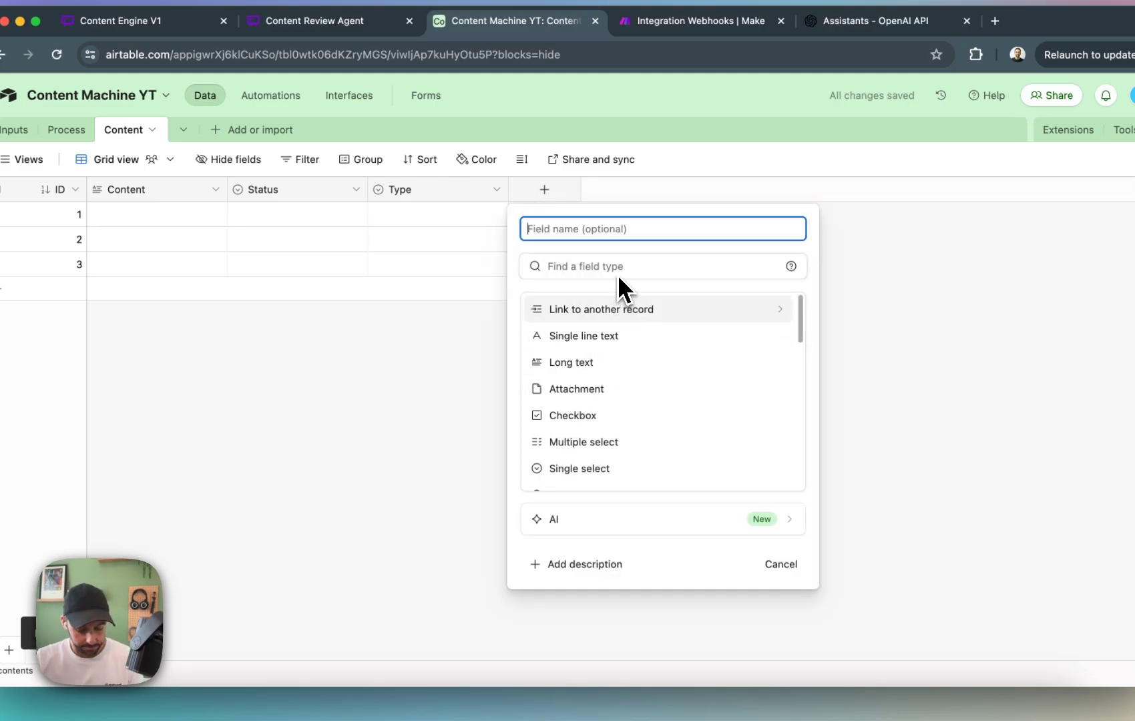
type("Rating")
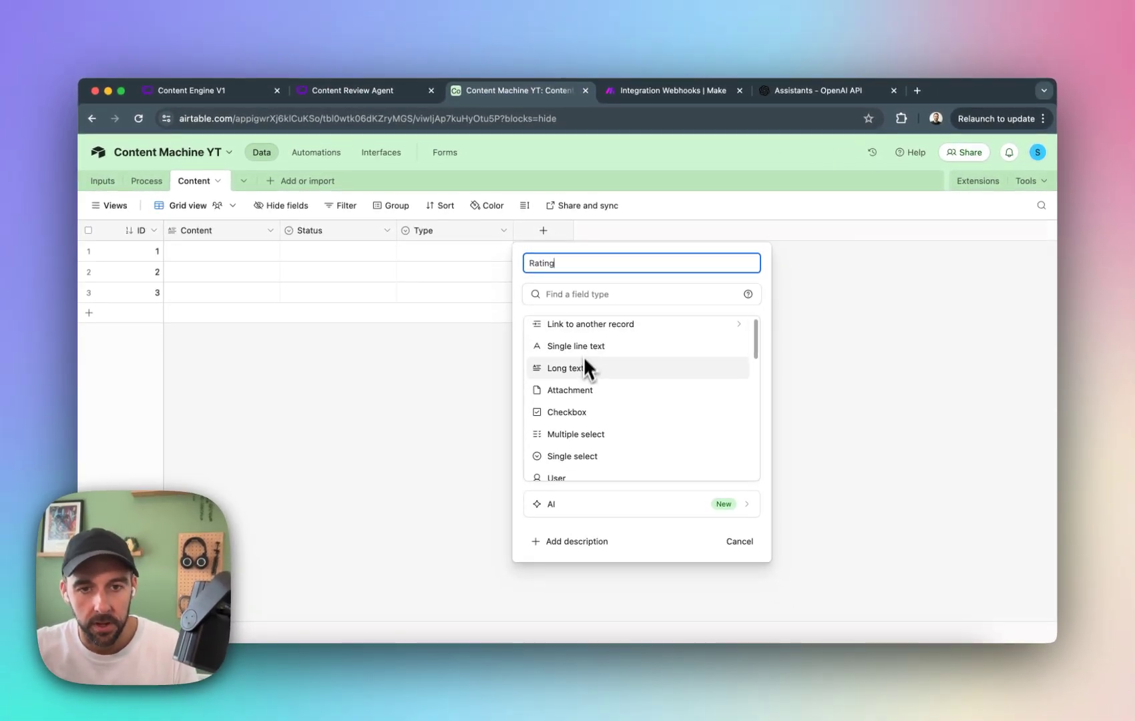
scroll(583, 341, "down", 3)
scroll(577, 361, "up", 2)
scroll(574, 384, "up", 1)
scroll(583, 400, "down", 5)
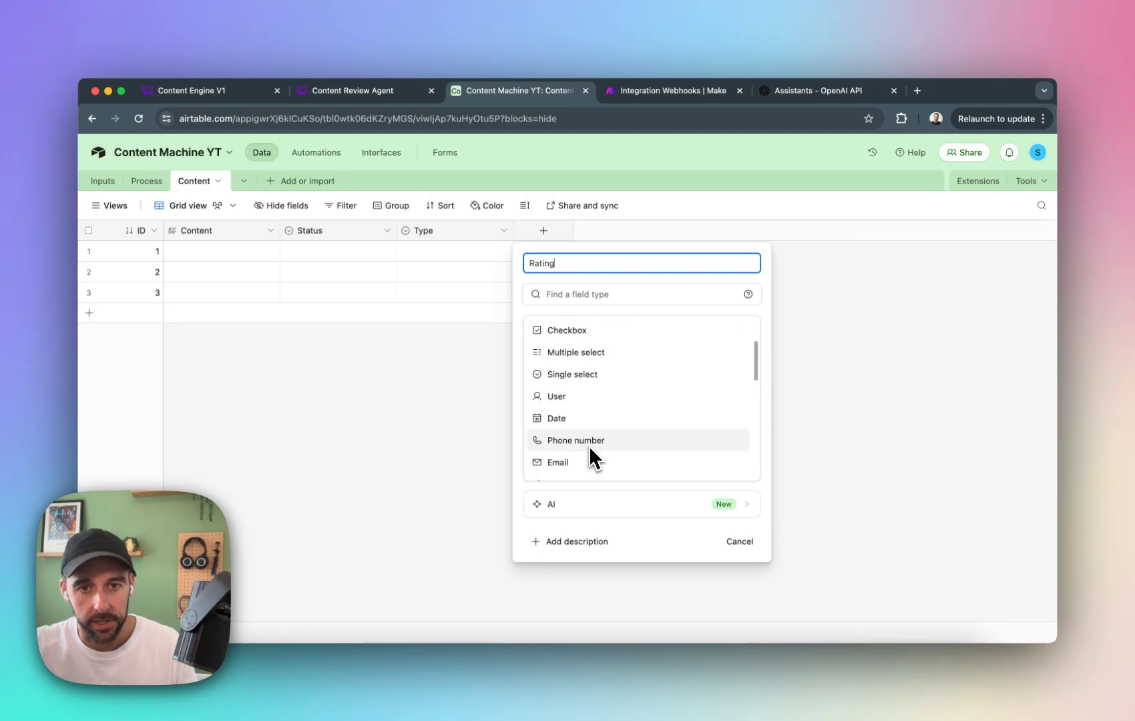
scroll(587, 374, "up", 1)
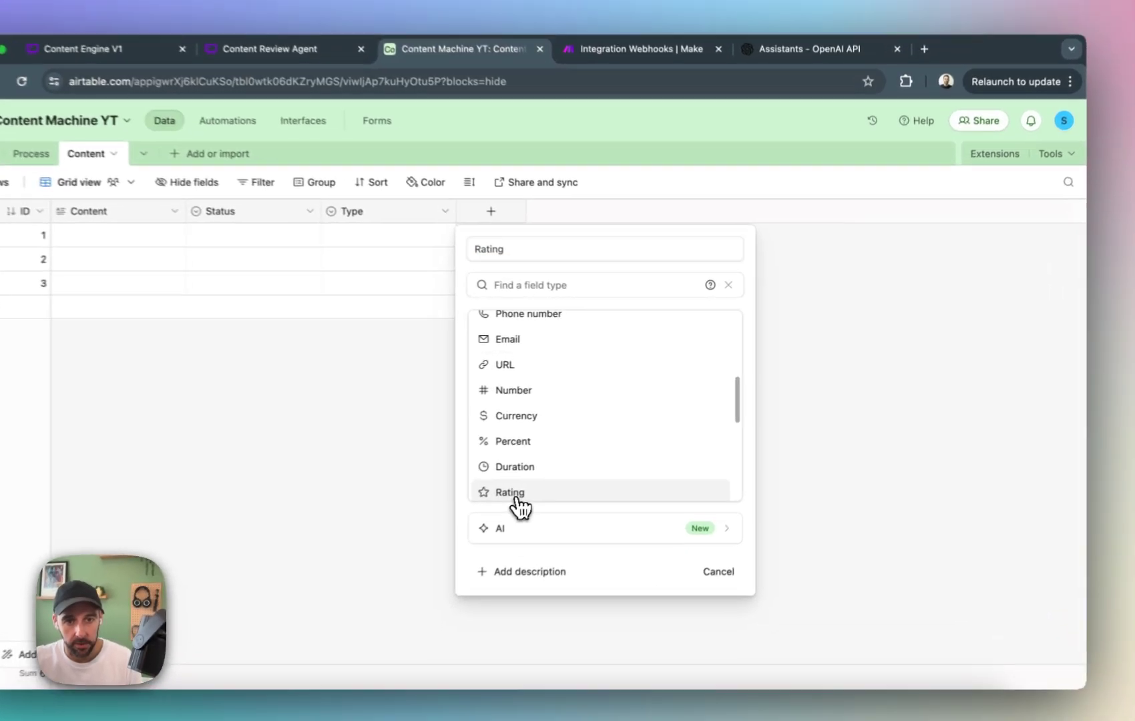
left_click(567, 475)
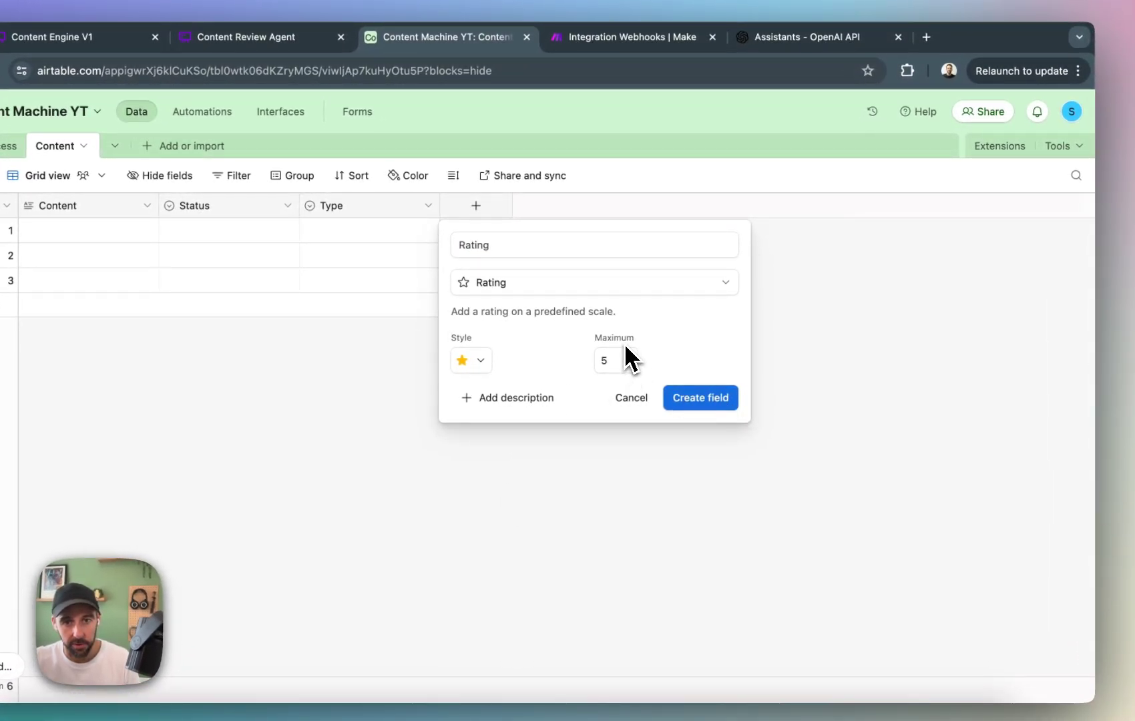
left_click(701, 399)
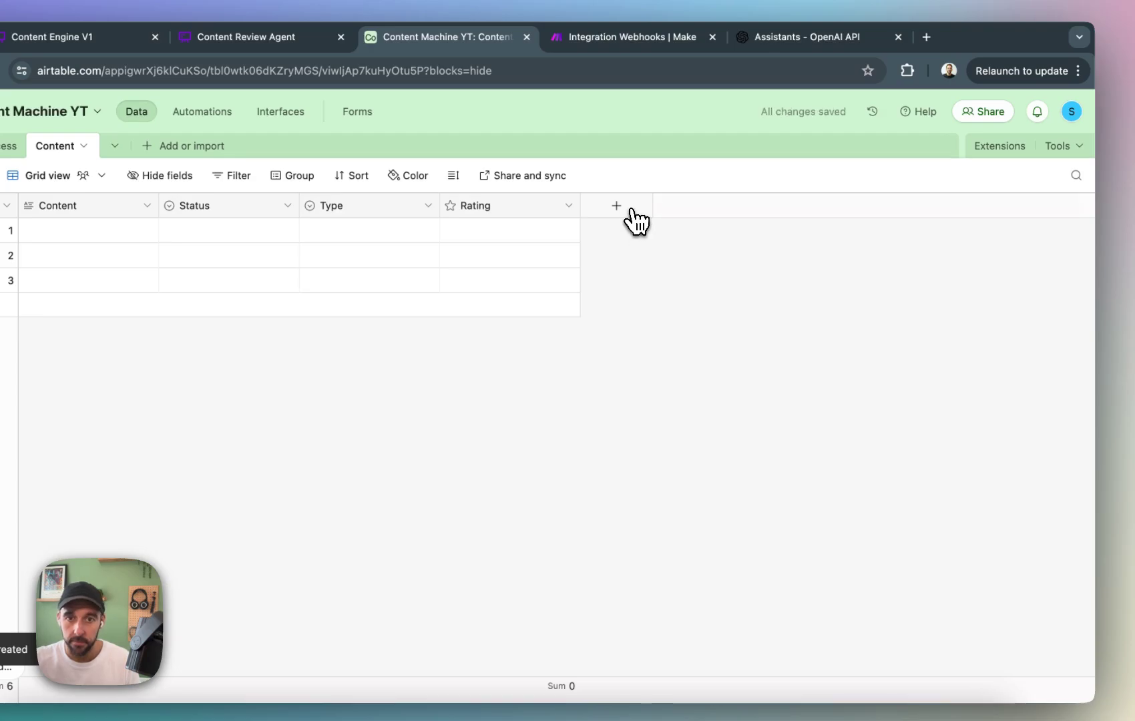
Create a long text field named Feedback after the Rating field.
left_click(617, 206)
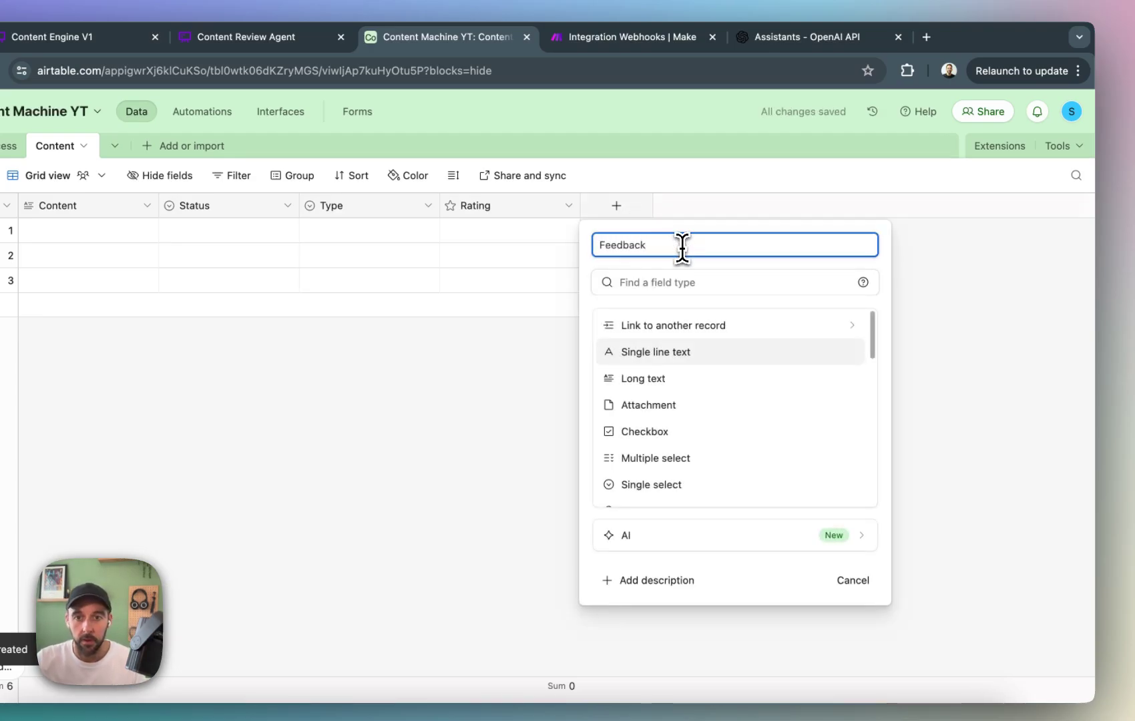
left_click(701, 379)
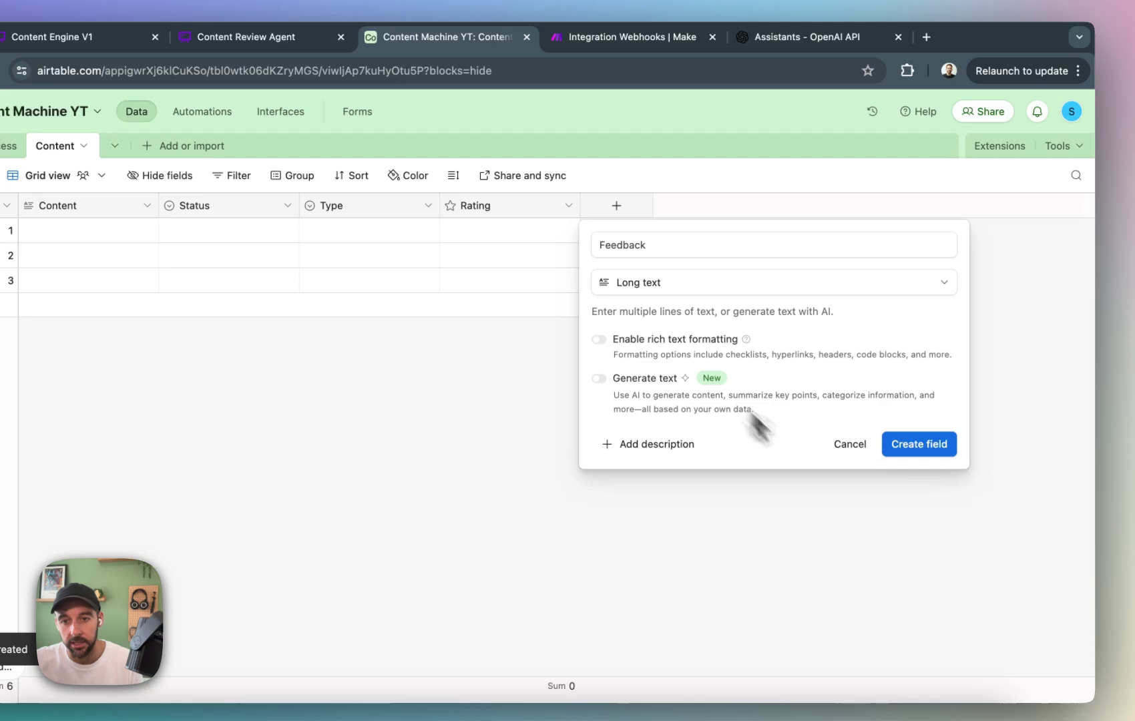
left_click(920, 445)
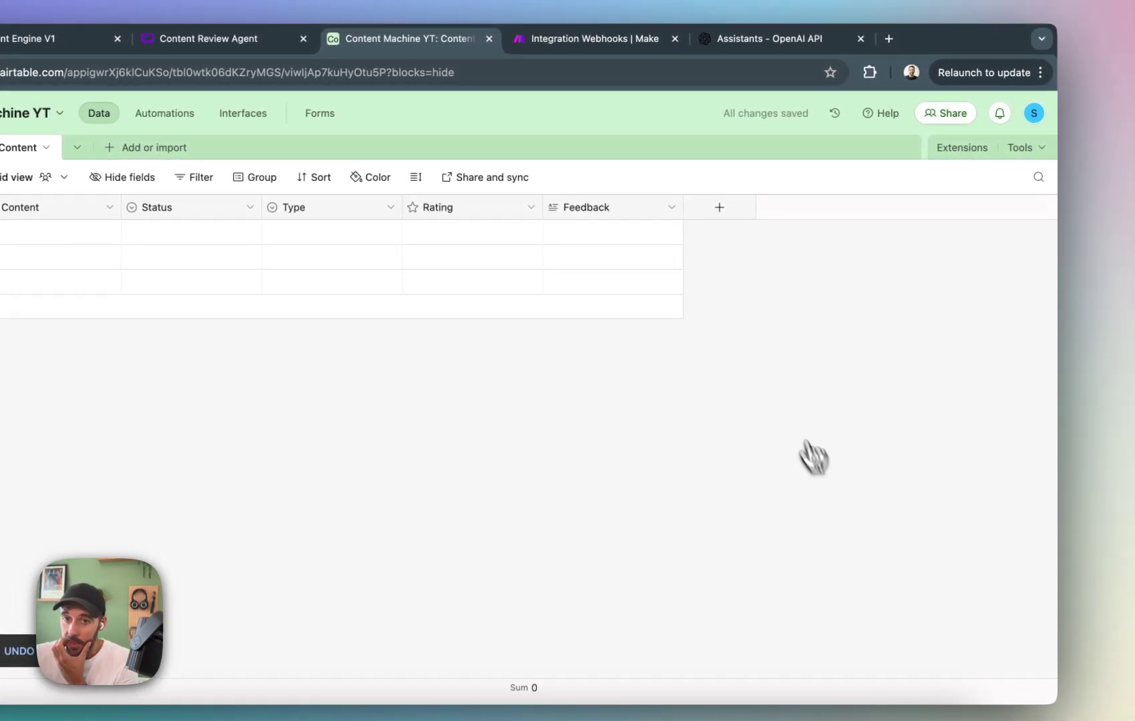
Create a linked record field to the Inputs table, allowing multiple records and skipping the lookup fields.
left_click(726, 210)
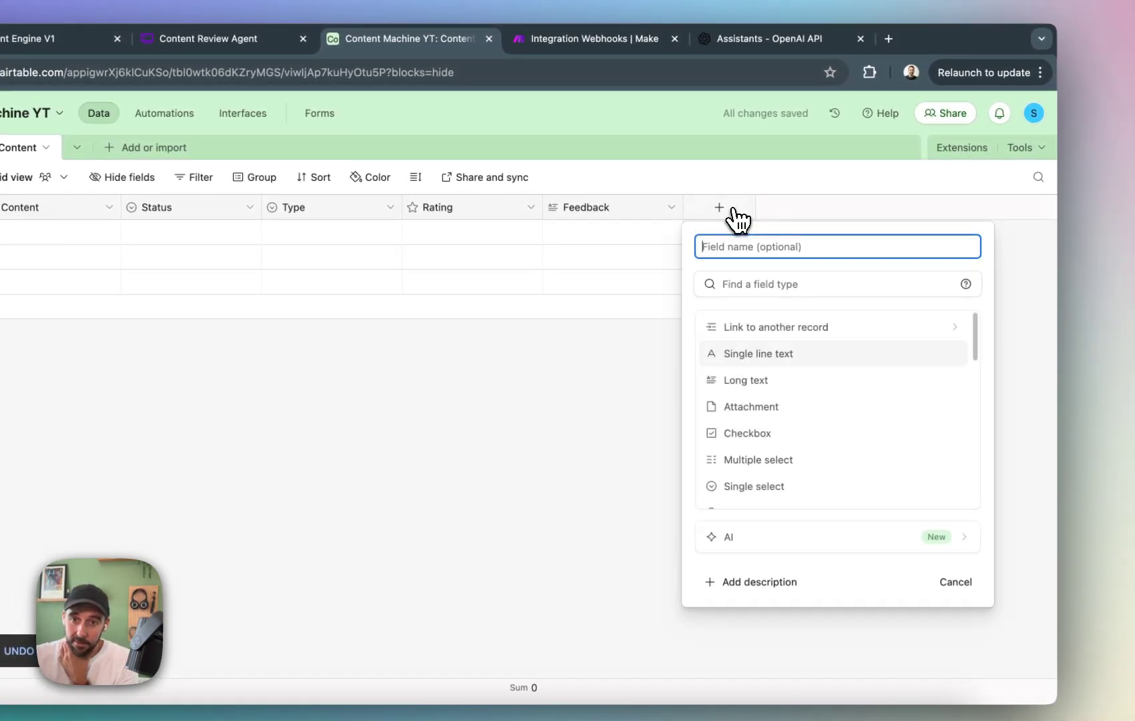
scroll(793, 388, "down", 1)
left_click(827, 325)
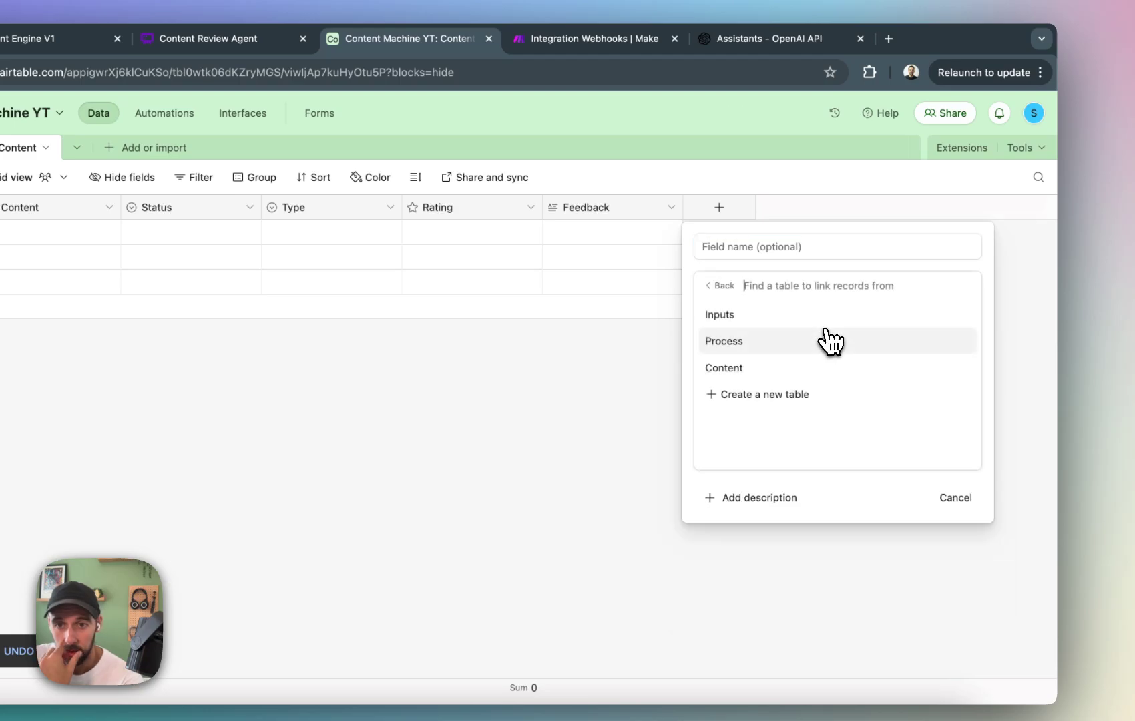
left_click(827, 332)
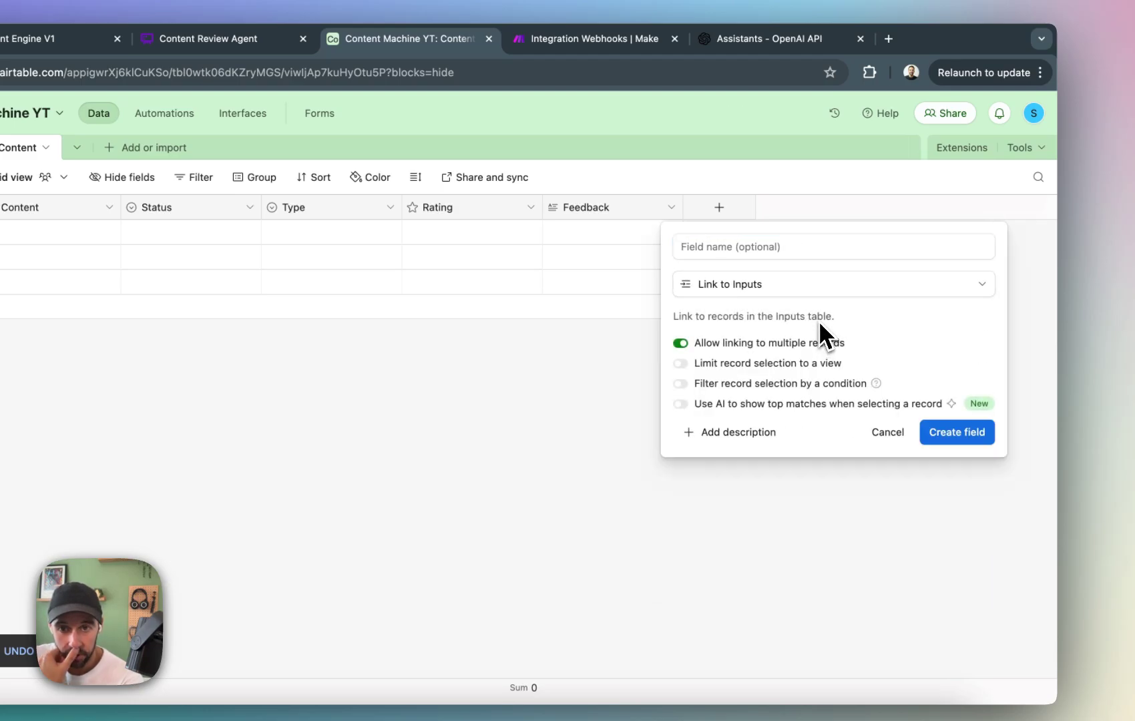
left_click(957, 431)
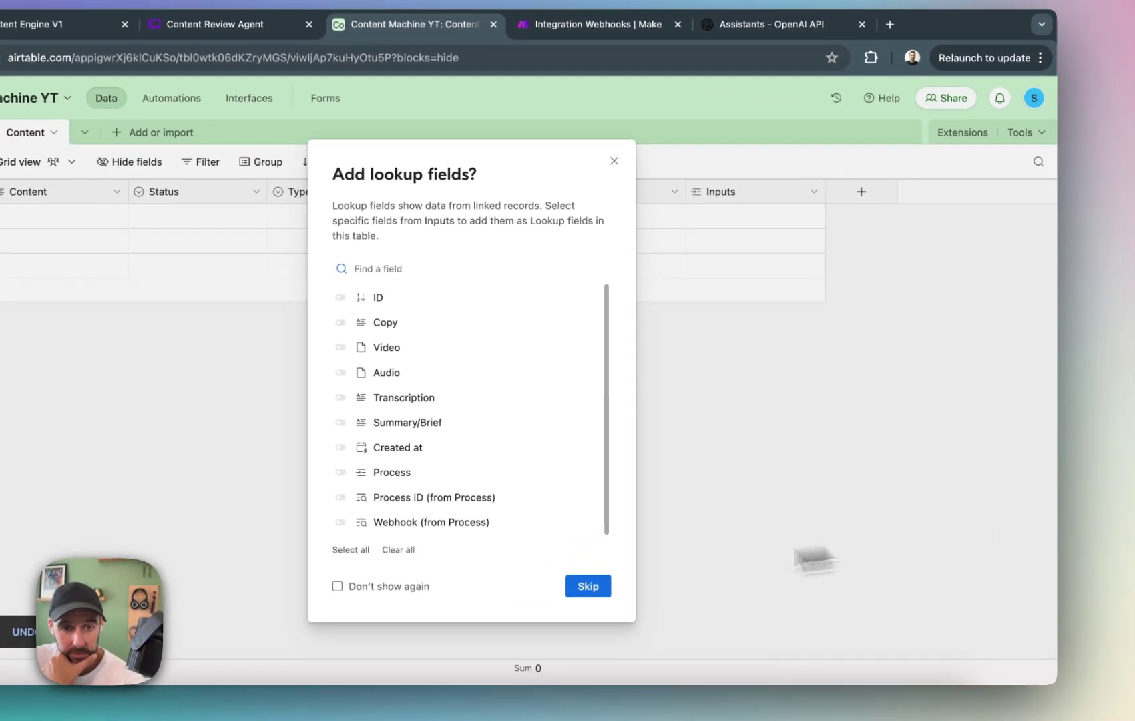
left_click(665, 561)
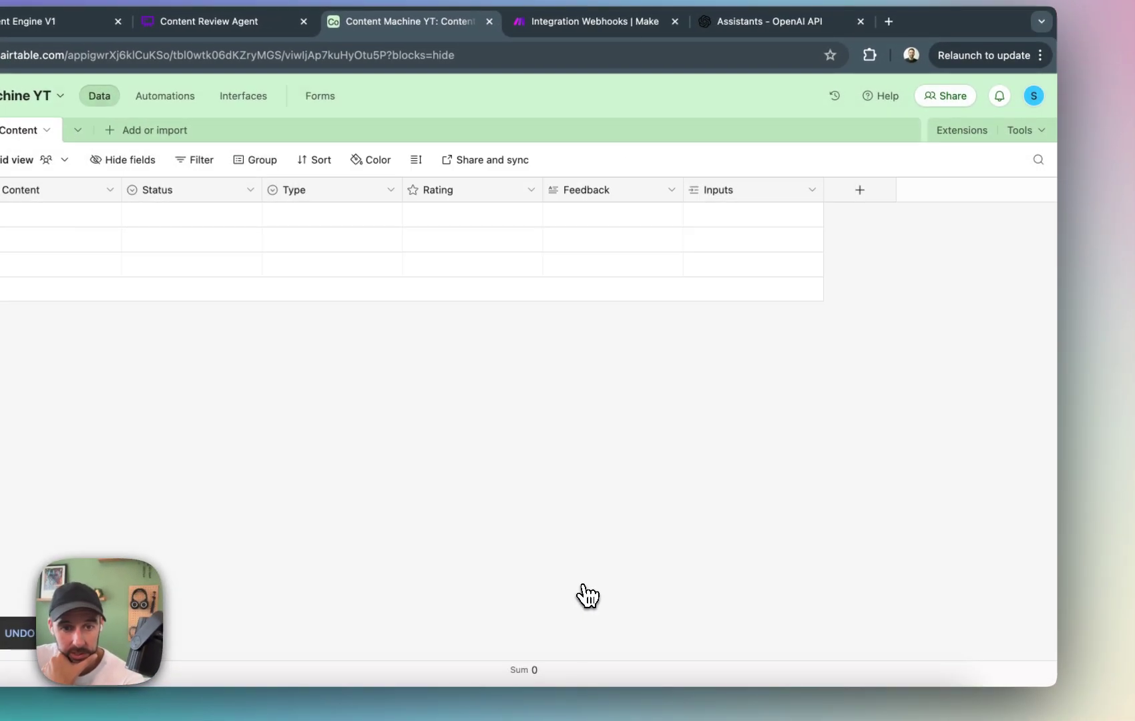
Create a checkbox field named Posted and place it between the Feedback and Inputs fields.
left_click(860, 189)
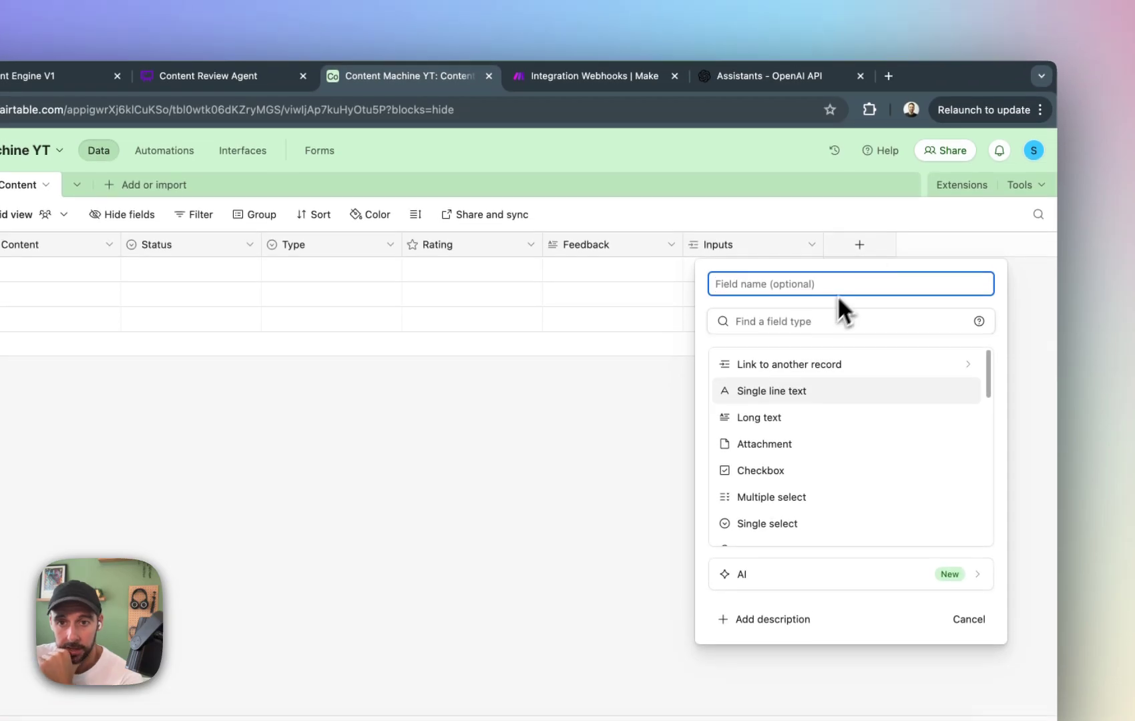
type("post")
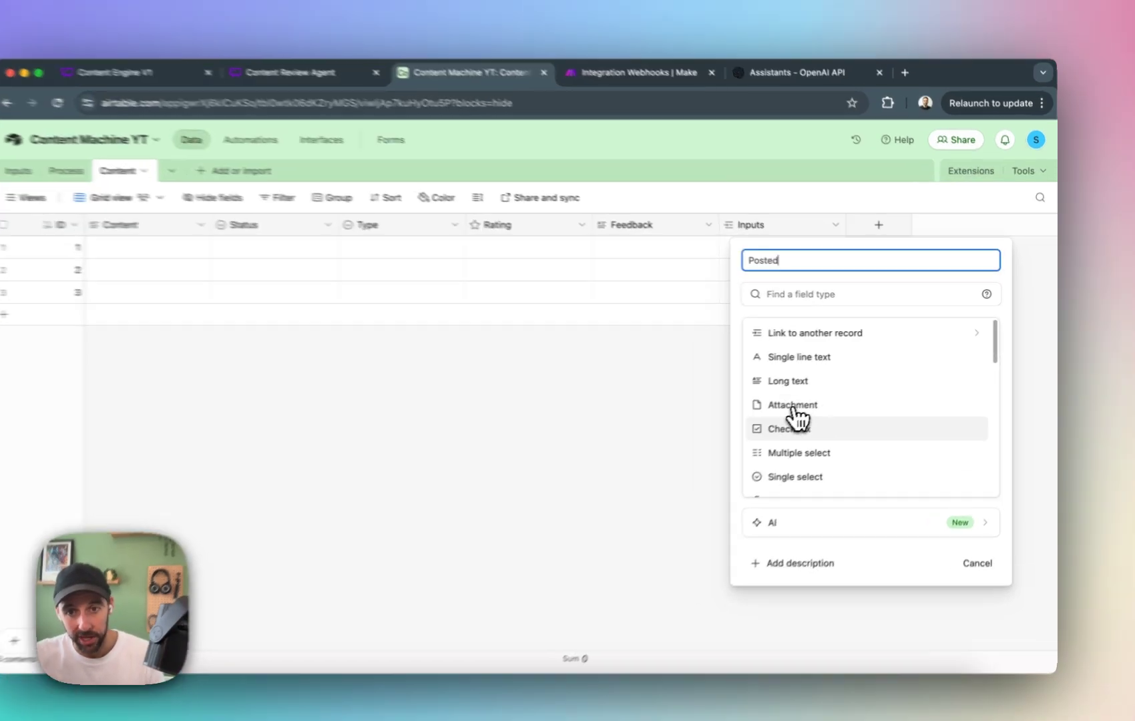
left_click(800, 419)
left_click(983, 433)
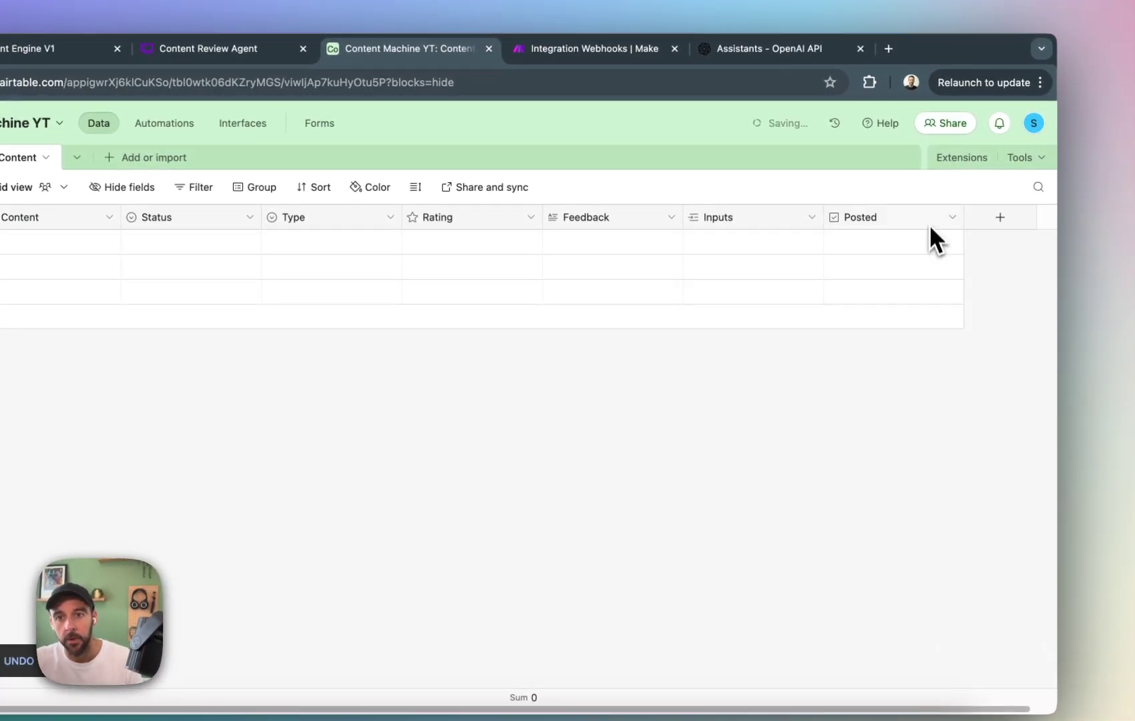
left_click_drag(924, 219, 728, 224)
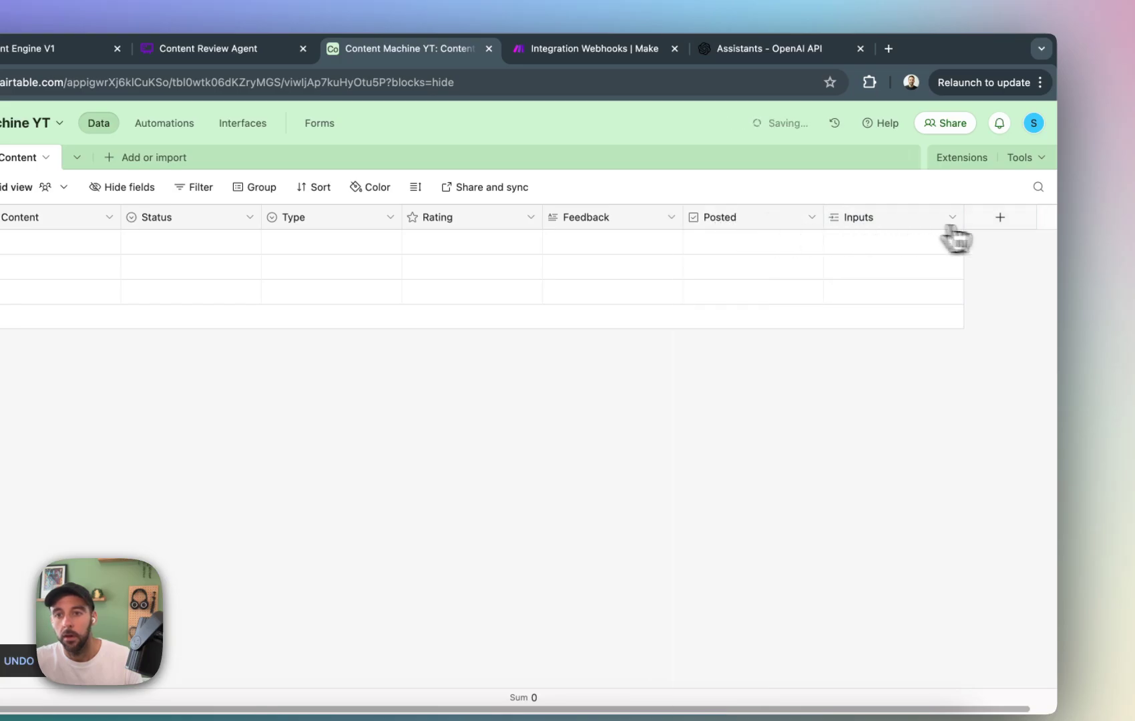
Create a field named Last Edited of the Last modified time type at the end of the Content table.
left_click(999, 217)
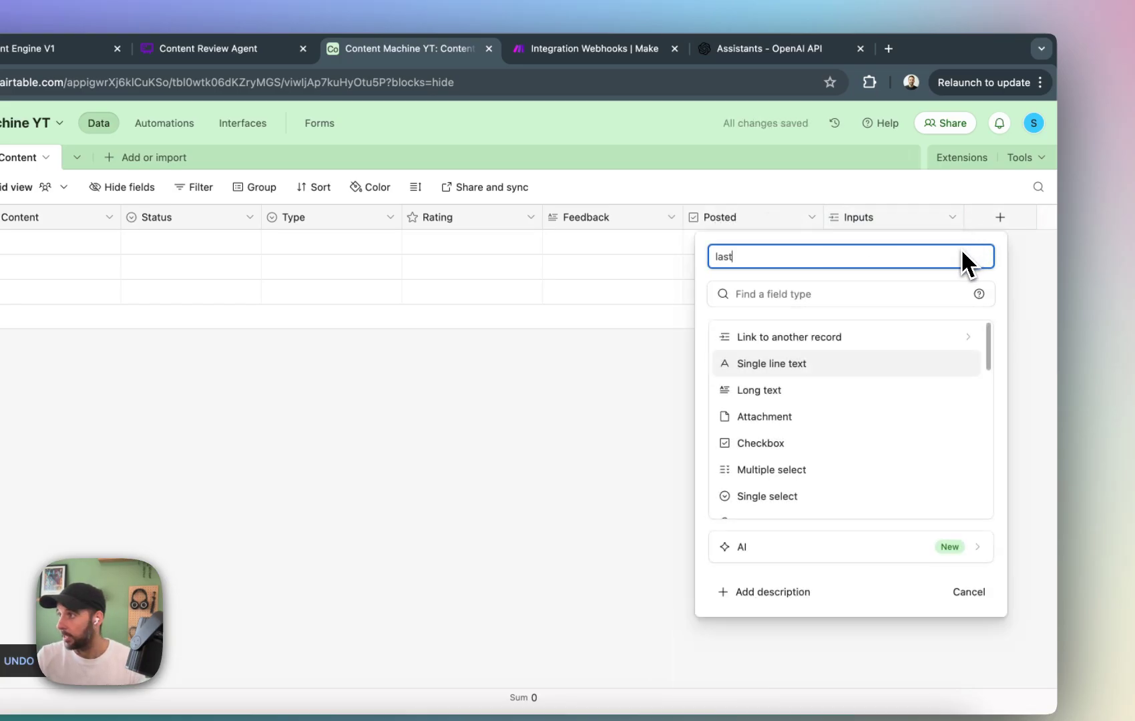
type("last edit")
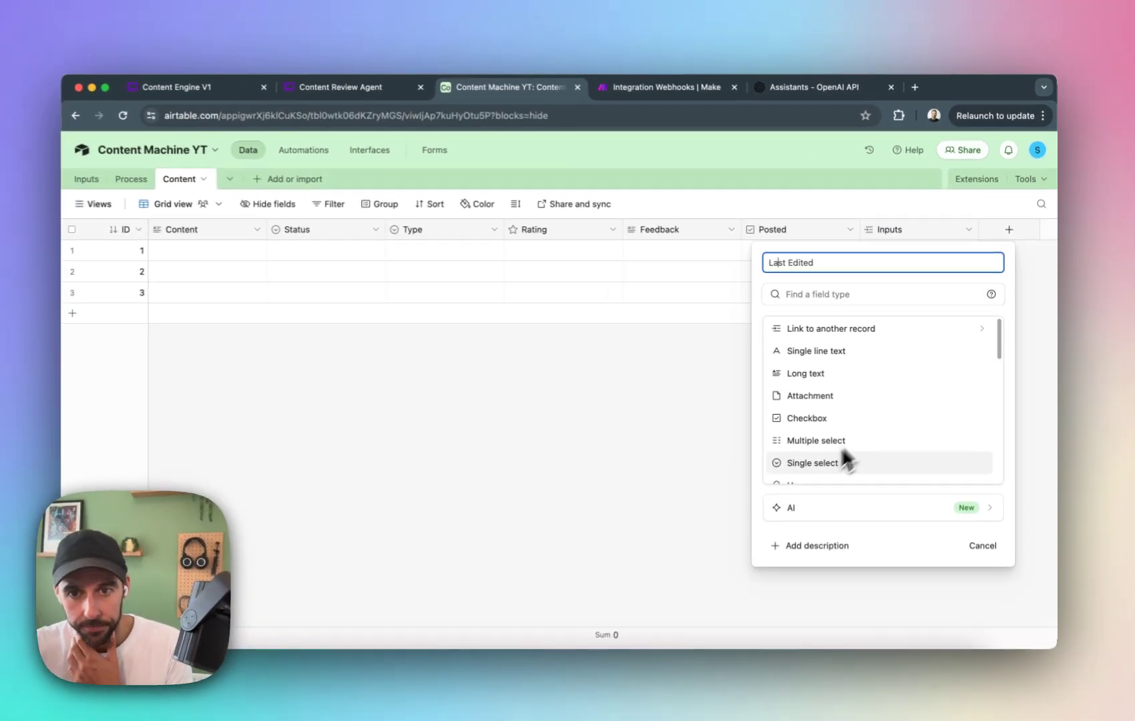
scroll(776, 498, "down", 3)
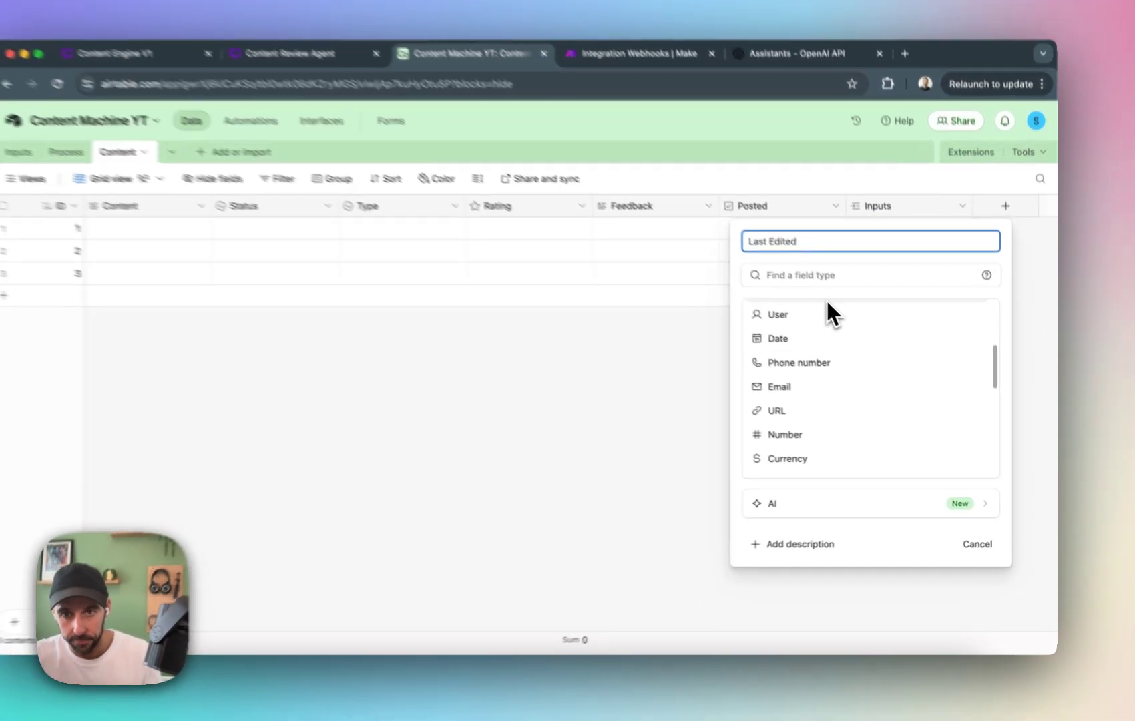
left_click(860, 294)
type("last")
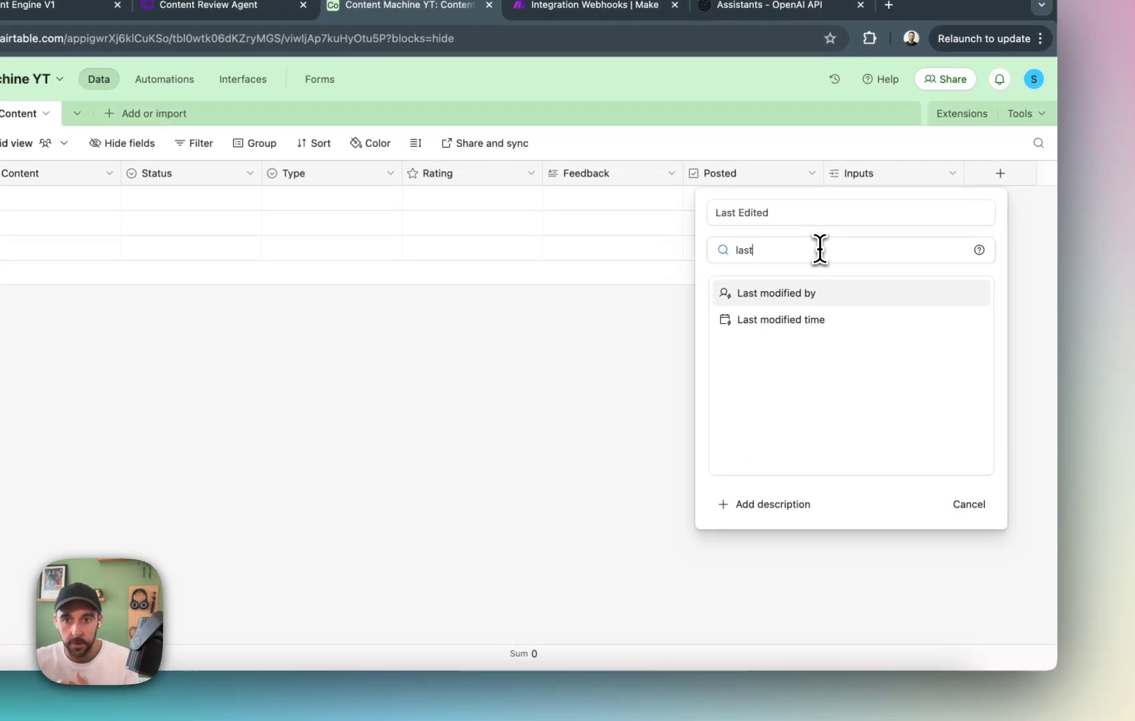
left_click(822, 296)
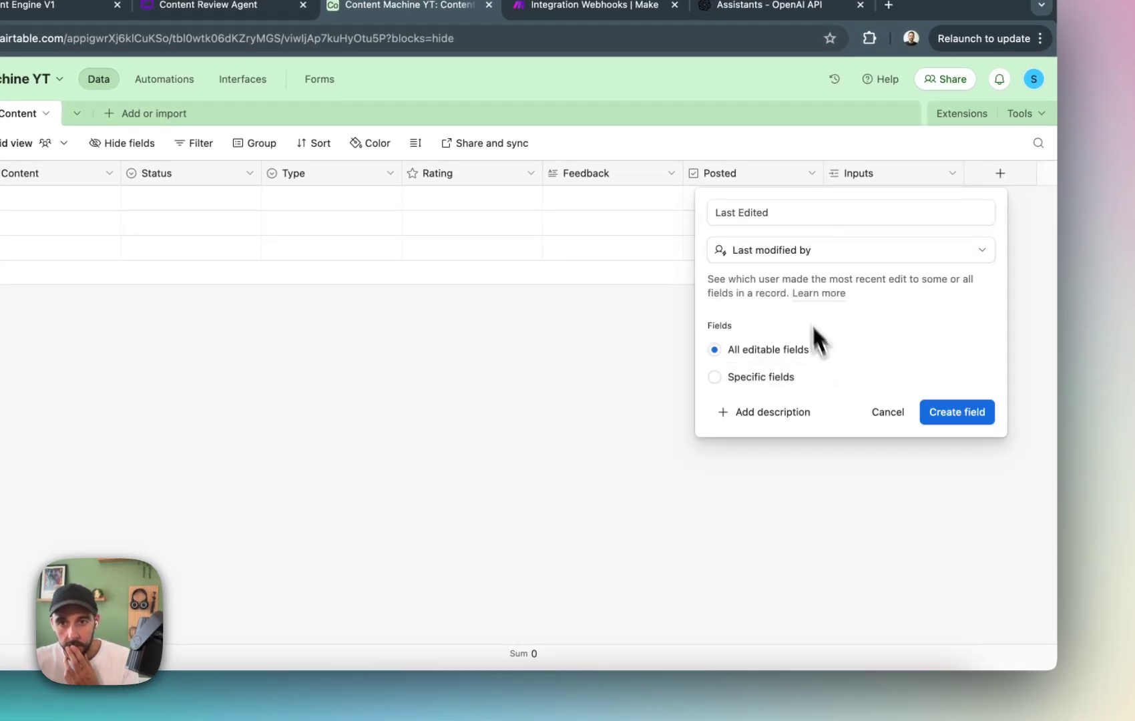
left_click(825, 257)
type("last")
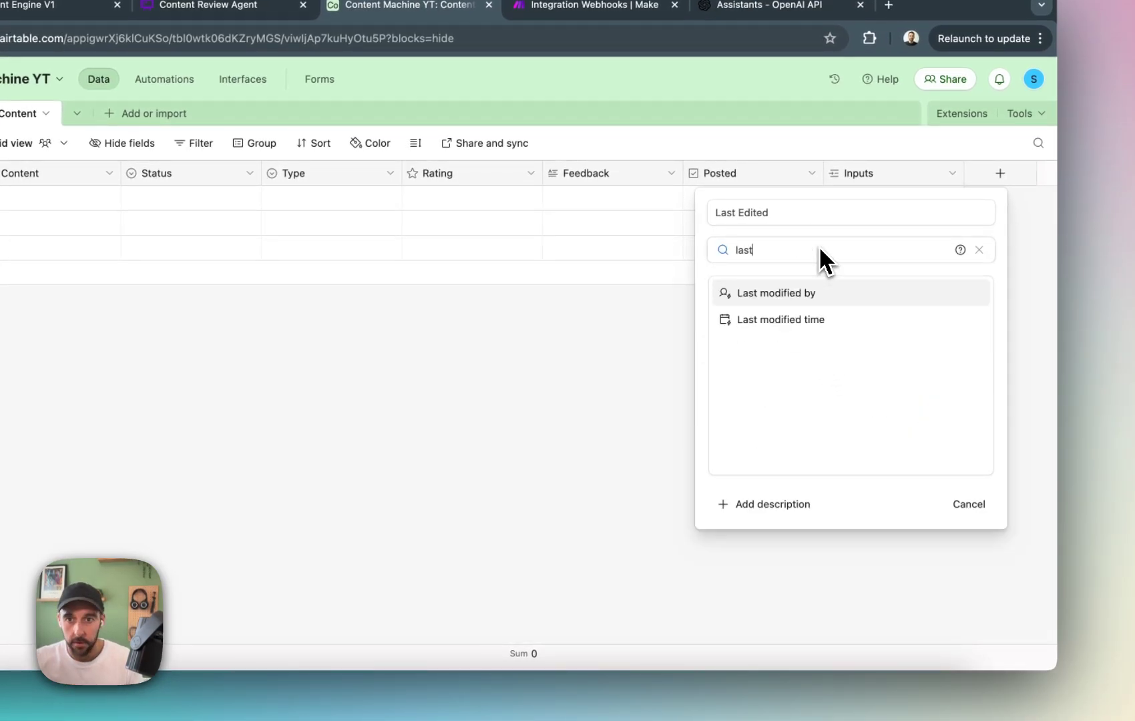
left_click(815, 320)
left_click(954, 425)
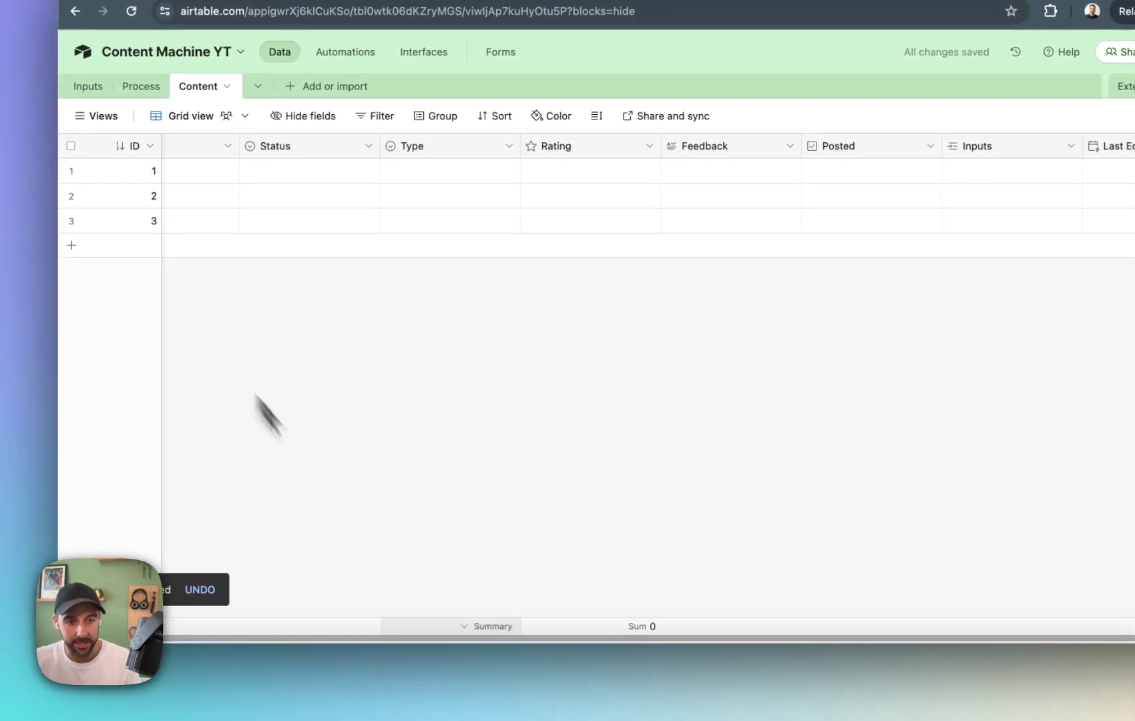
left_click_drag(544, 639, 459, 639)
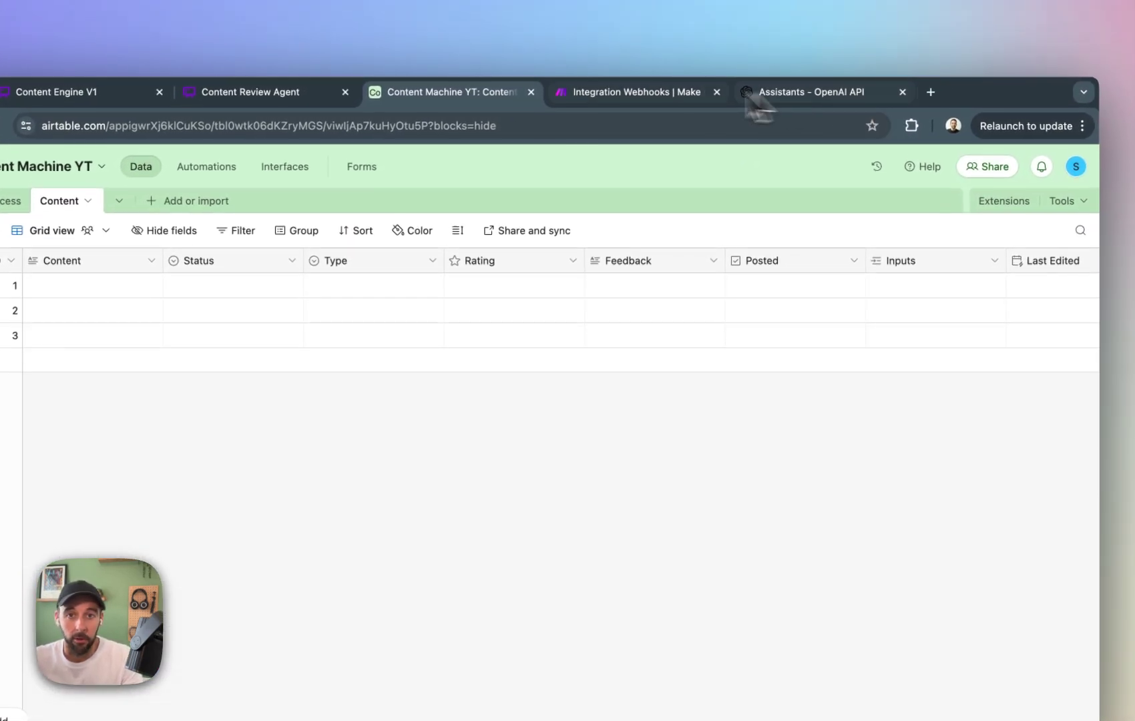
Switch to the Make scenario and add an Airtable Create a Record module after the newsletter route's Transform Text to Structured Data module.
left_click(620, 93)
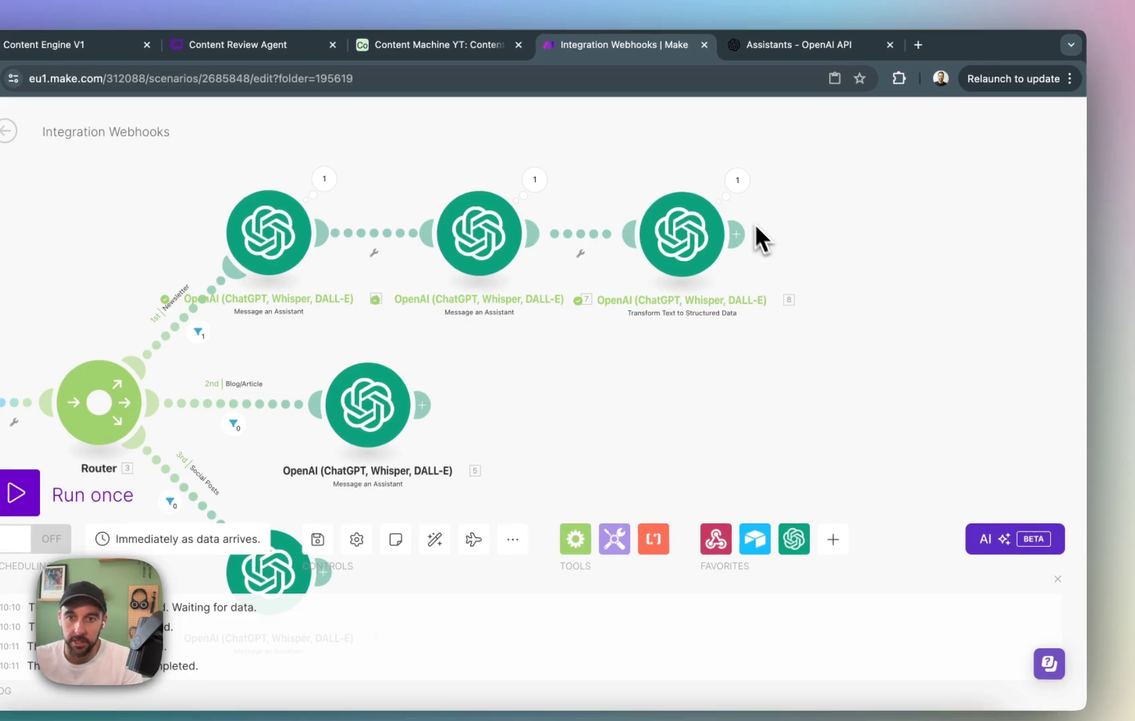
left_click(740, 235)
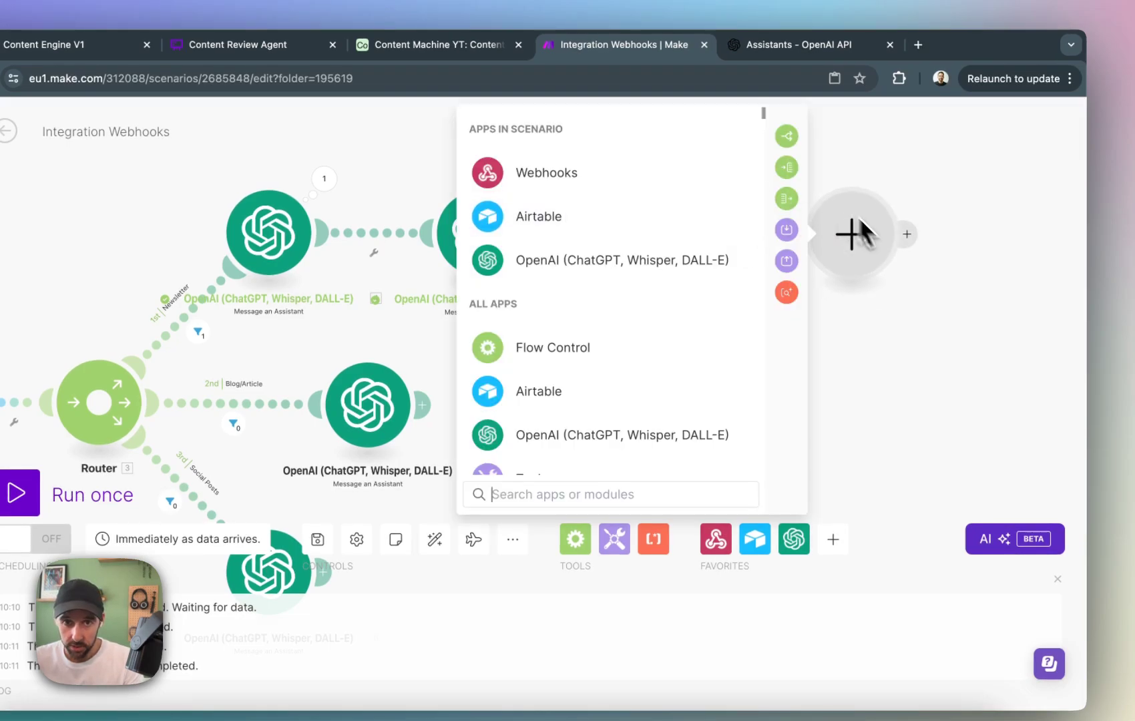
left_click(593, 222)
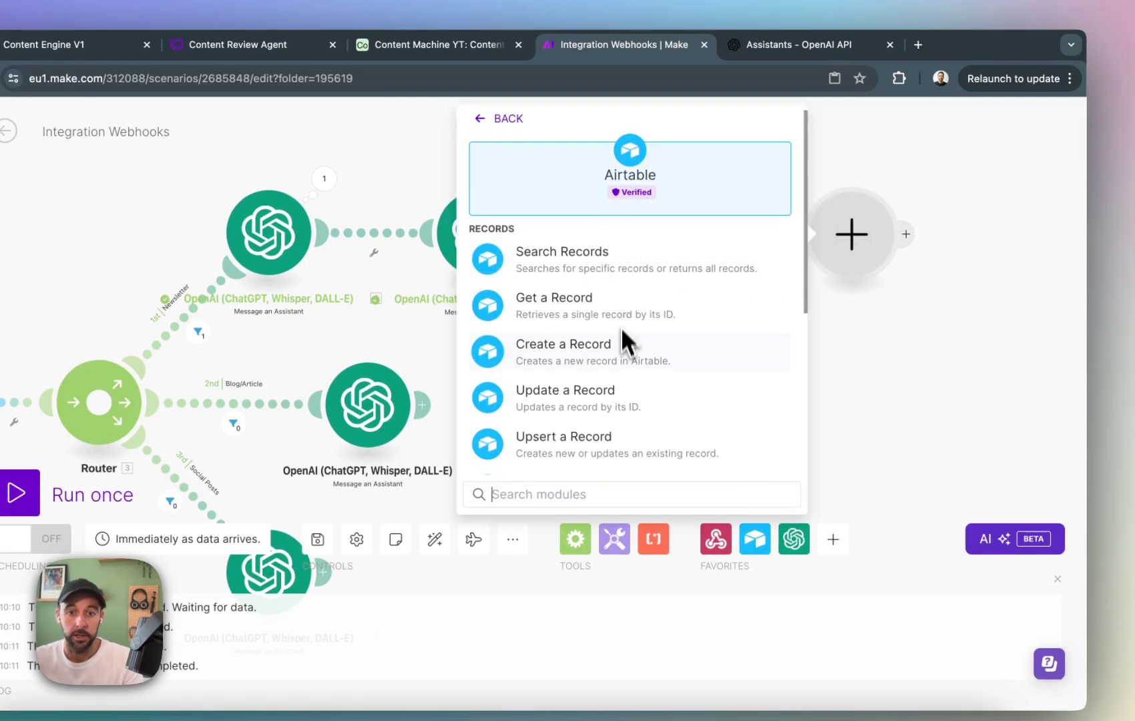
left_click(609, 369)
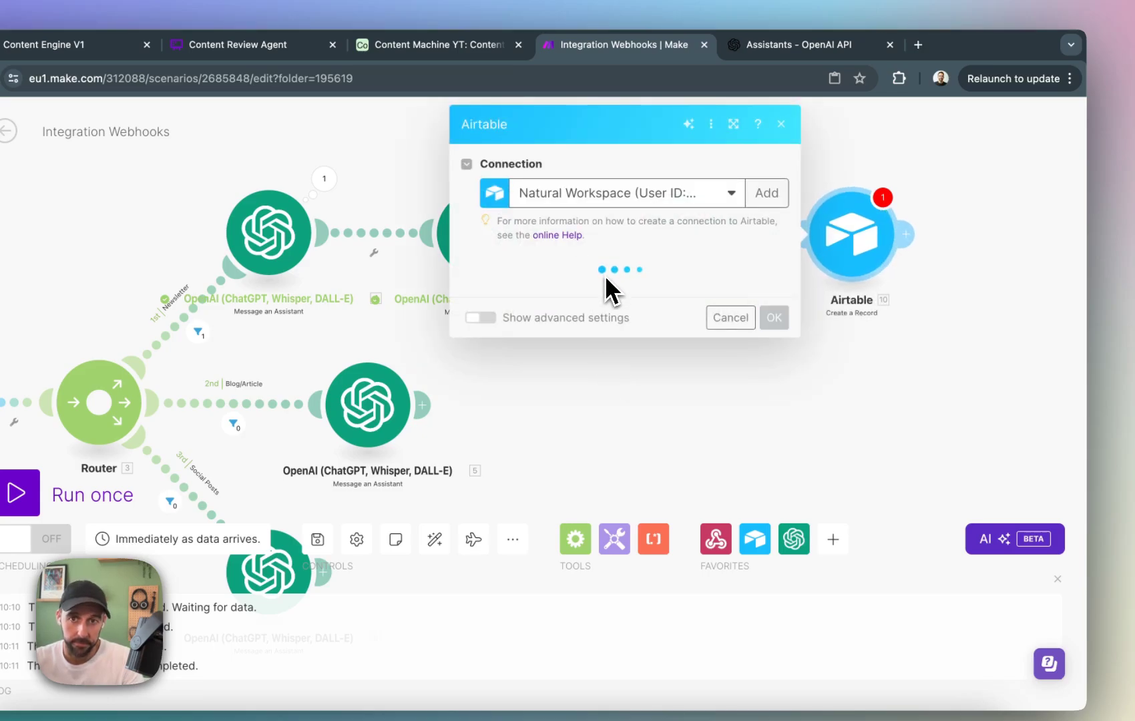
Set the new Airtable module's base to Content Machine YT and its table to Content.
left_click(666, 299)
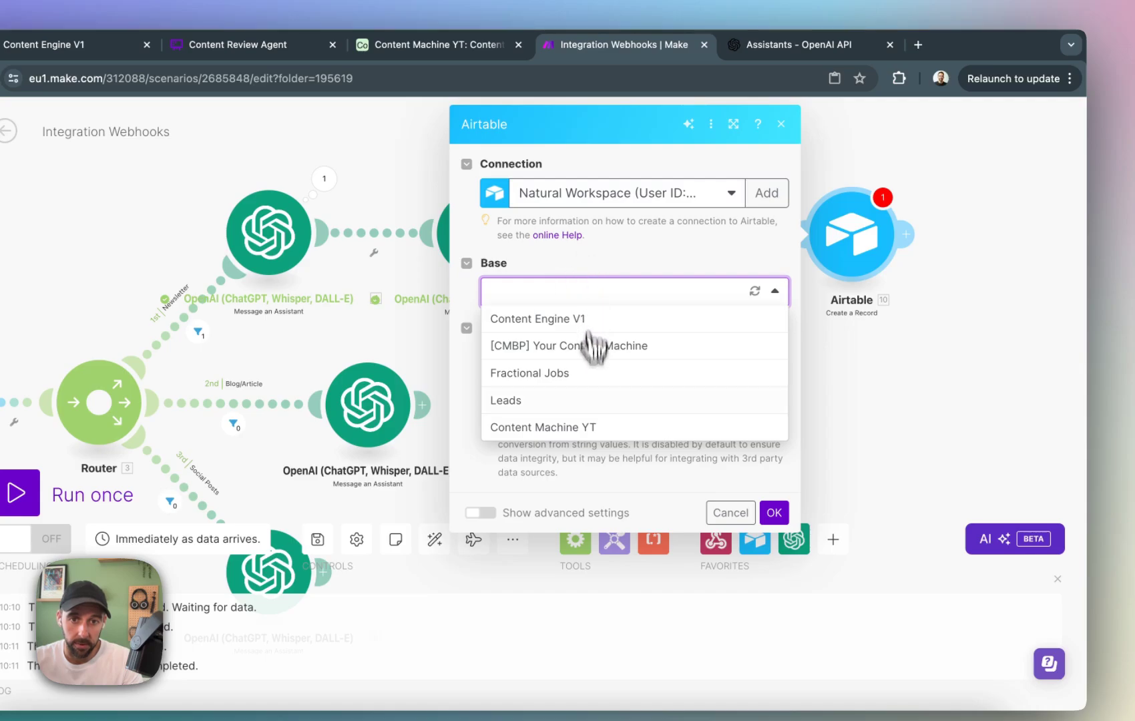
left_click(581, 428)
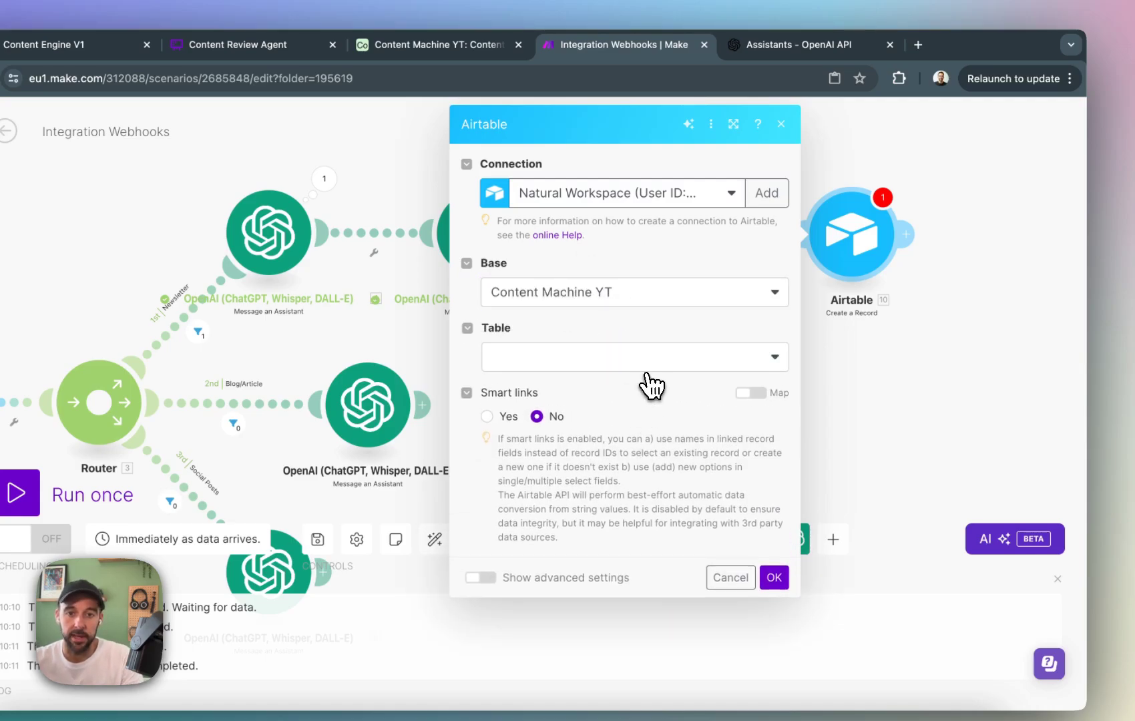
left_click(653, 361)
left_click(629, 441)
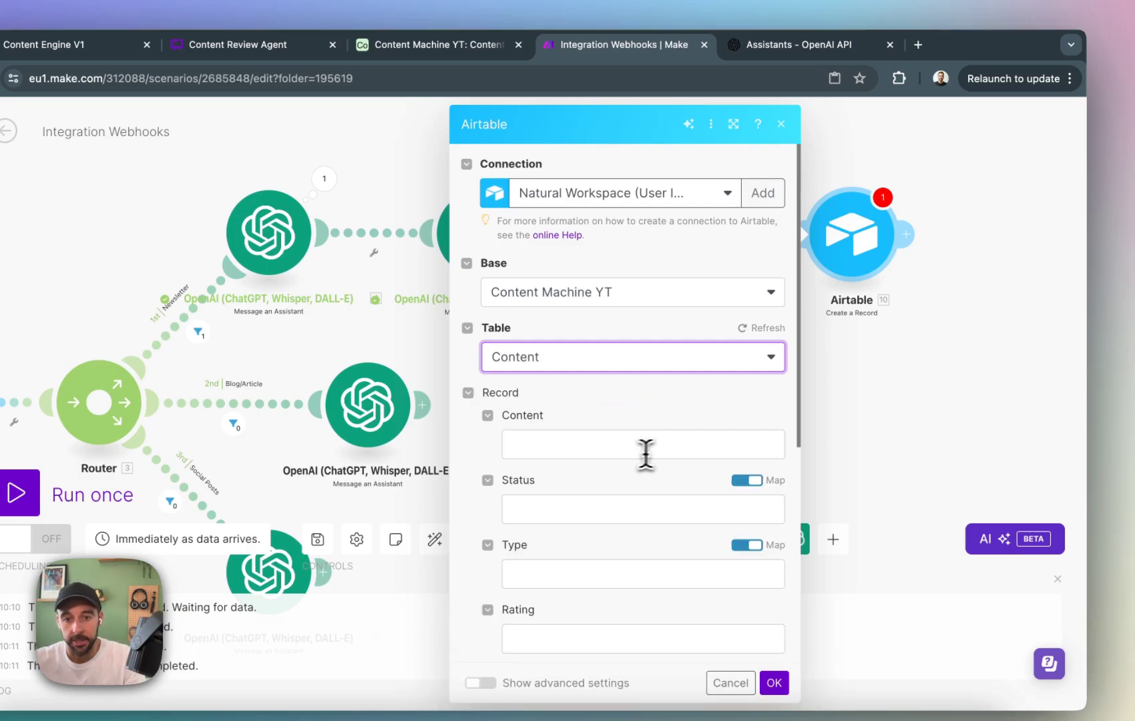
left_click(645, 446)
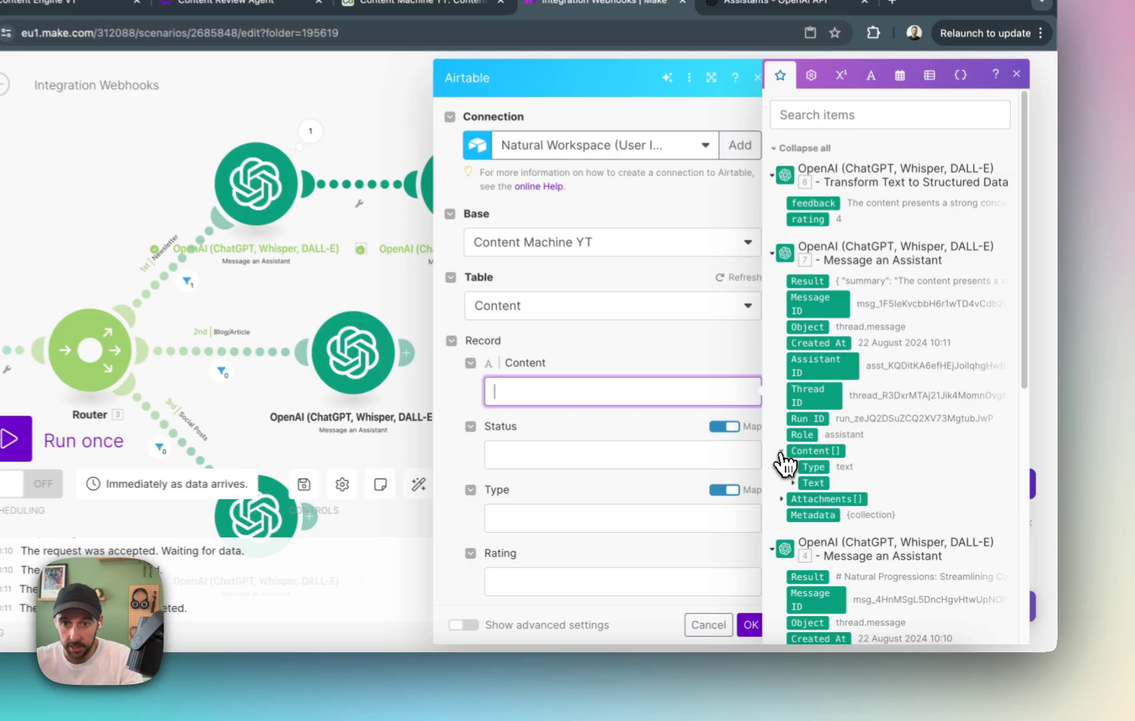
left_click(835, 472)
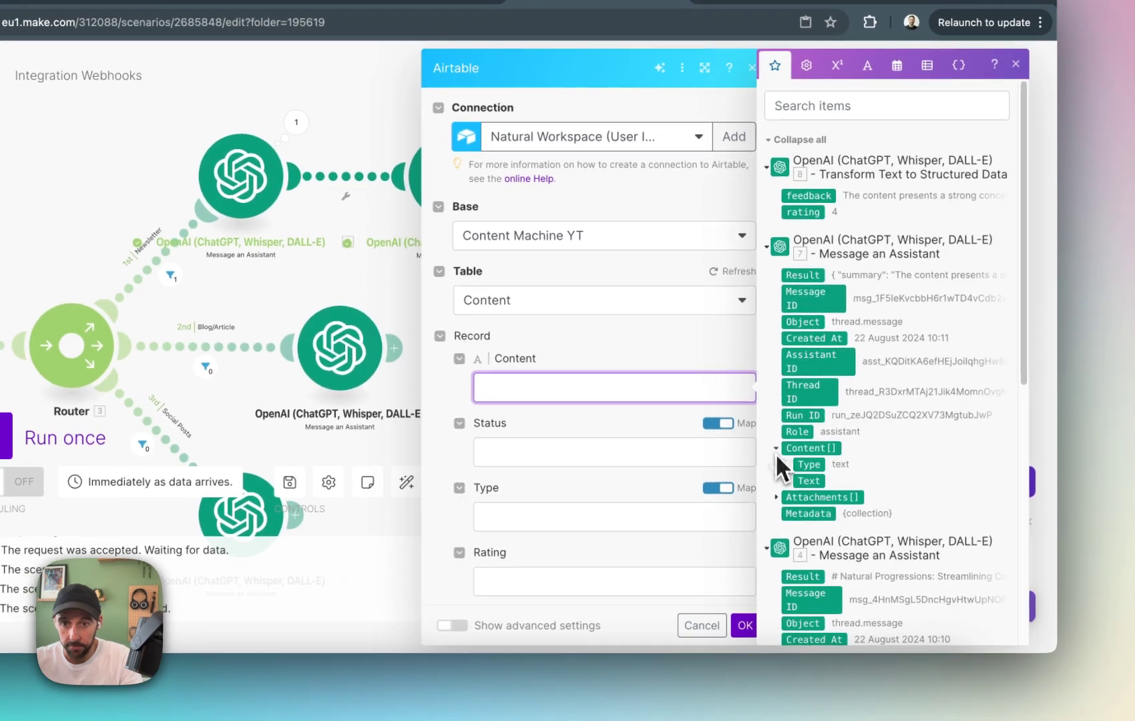
left_click(789, 480)
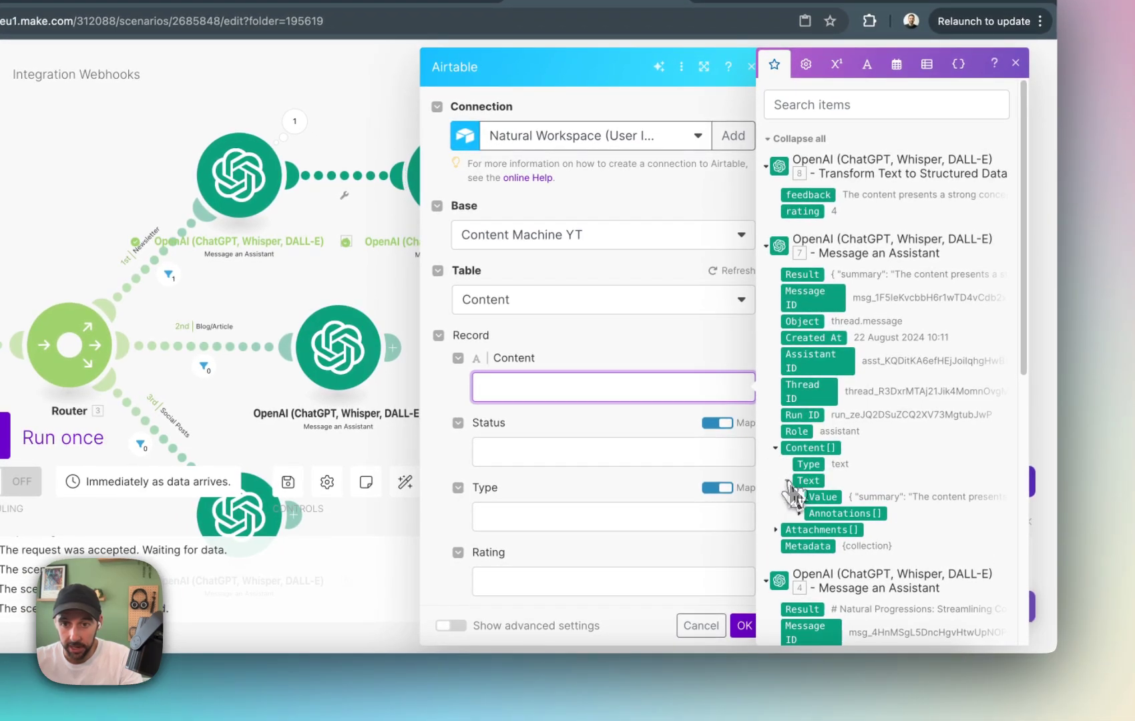
left_click(829, 497)
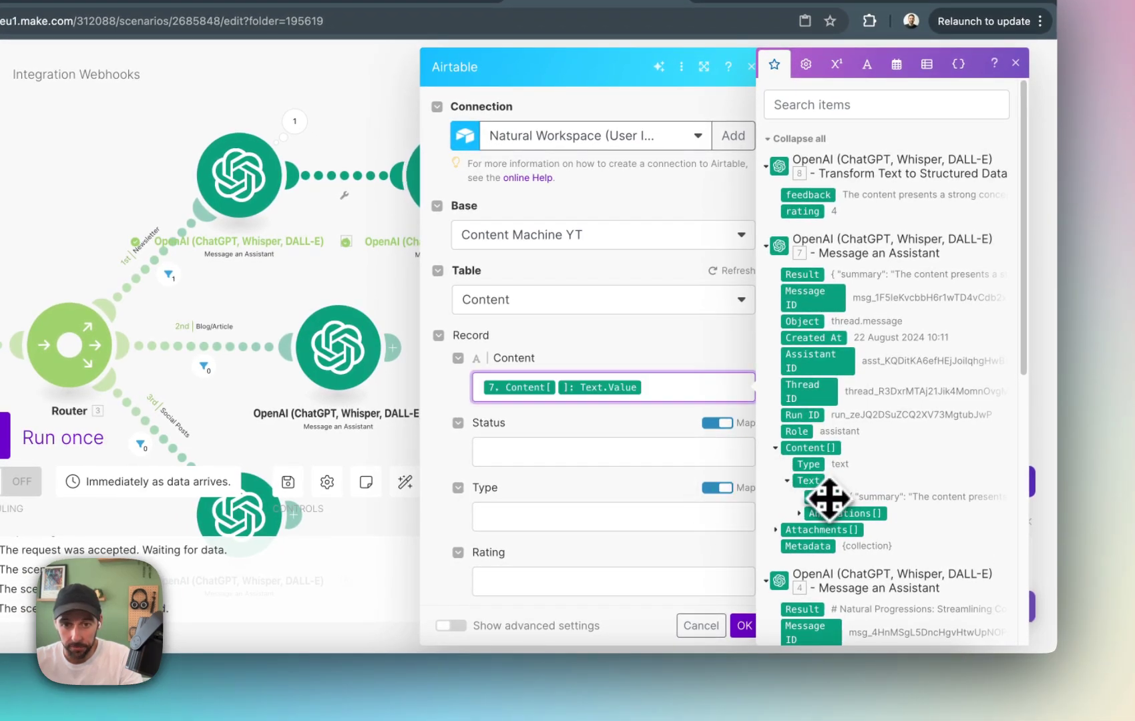
scroll(841, 488, "down", 2)
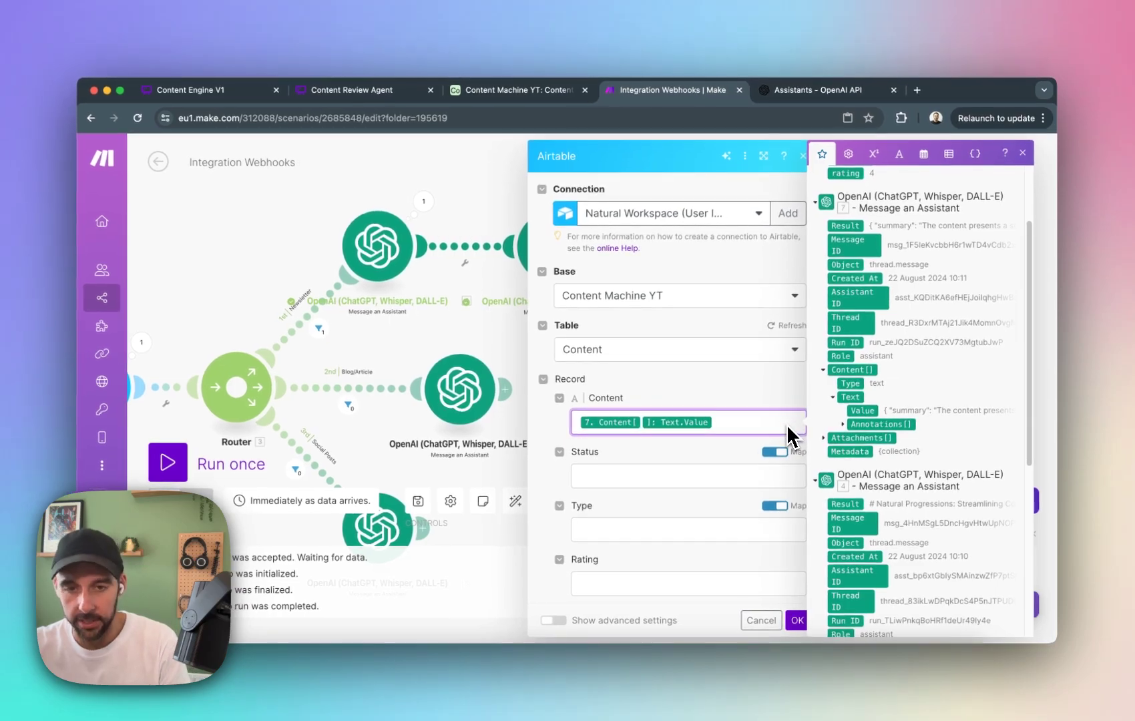
key("BackSpace")
Map the record's Content field to the Content[] Text Value of the first newsletter assistant, OpenAI module 4.
scroll(845, 518, "down", 1)
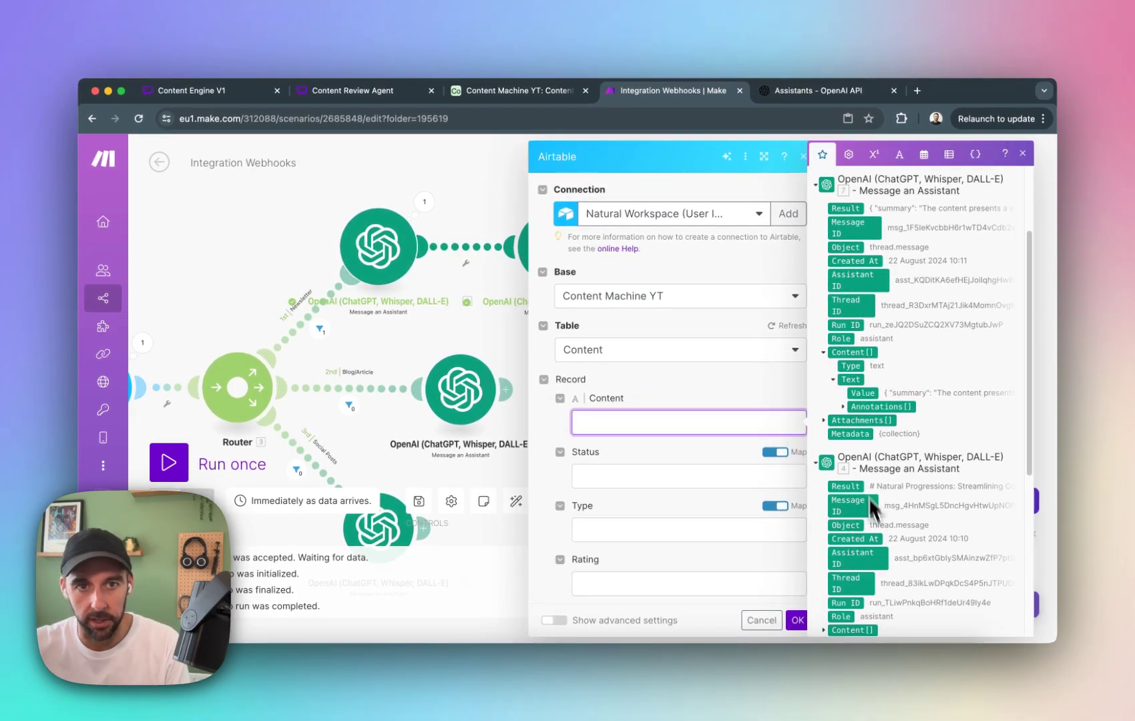
scroll(876, 532, "down", 3)
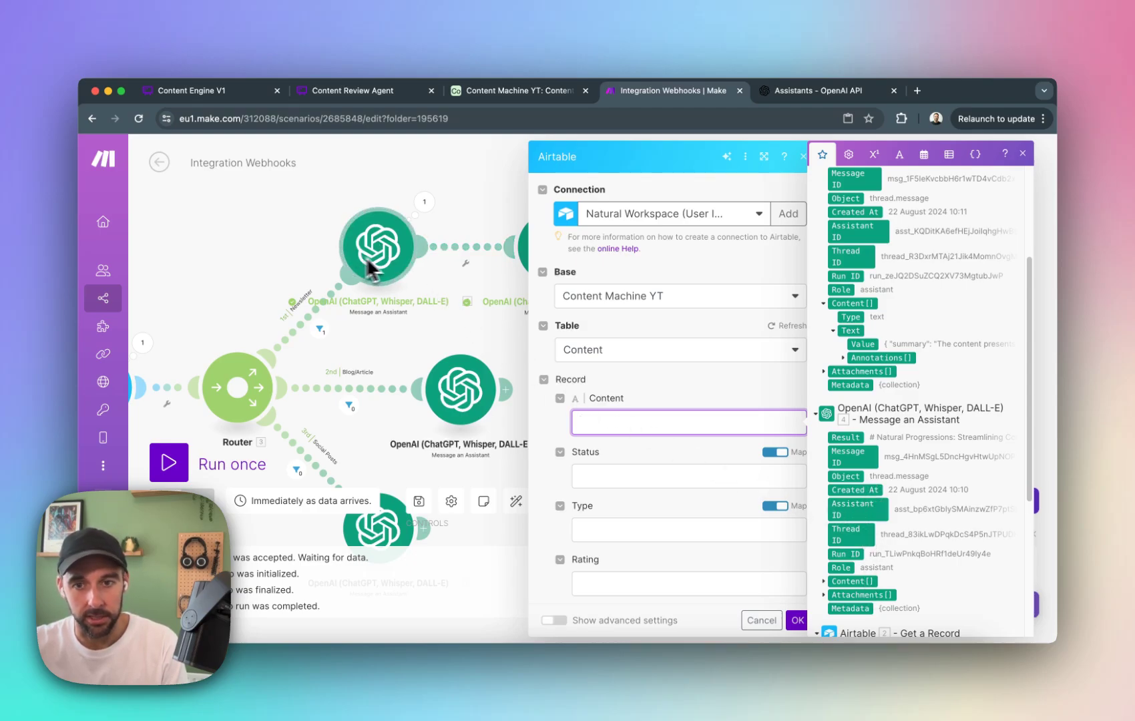
scroll(847, 530, "down", 1)
left_click(823, 565)
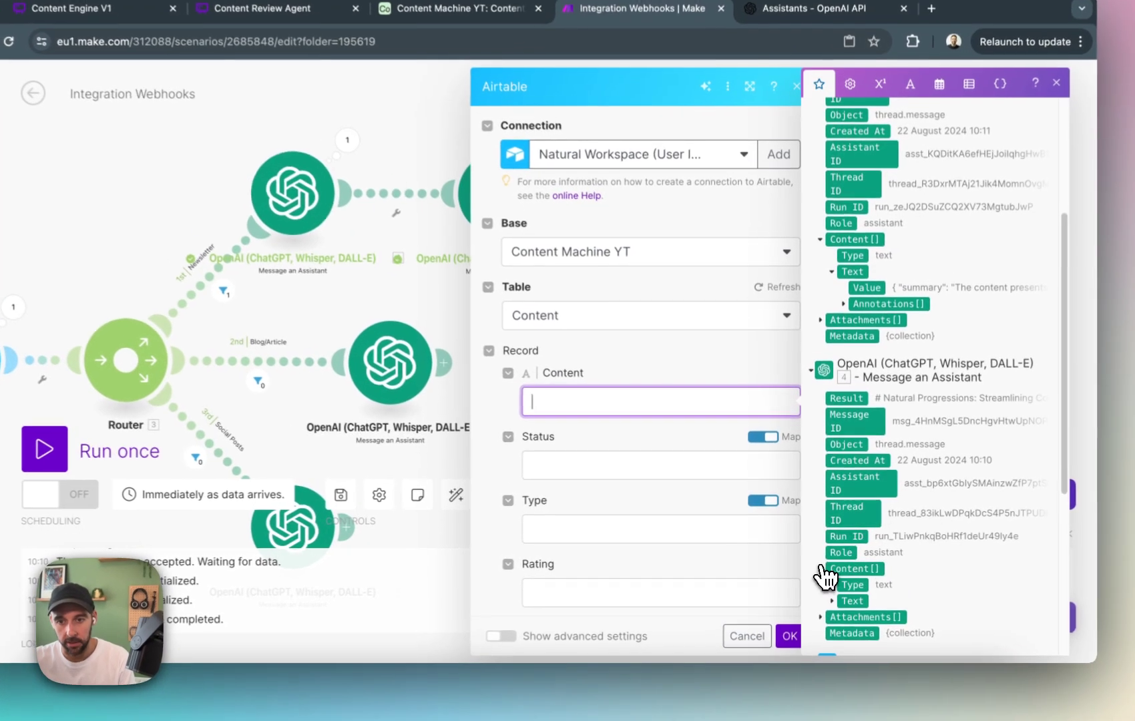
left_click(844, 601)
scroll(882, 601, "down", 1)
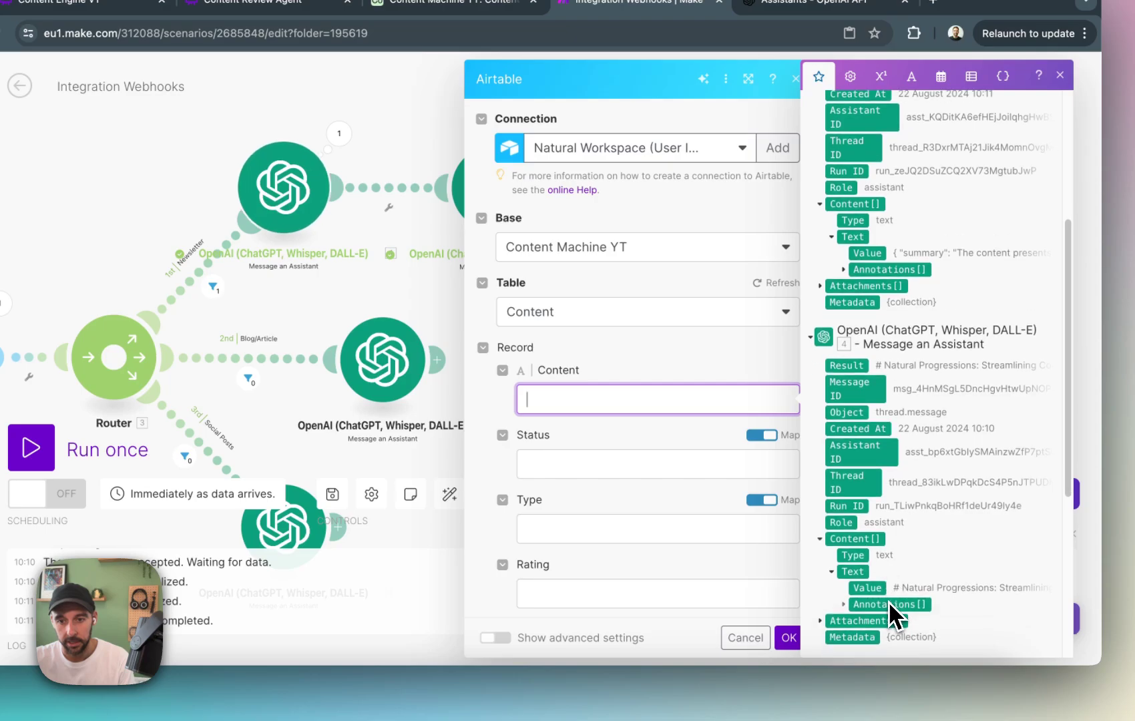
Check the Status options in the Airtable Content table and set the record's Status to Approval Needed in Make.
left_click(673, 466)
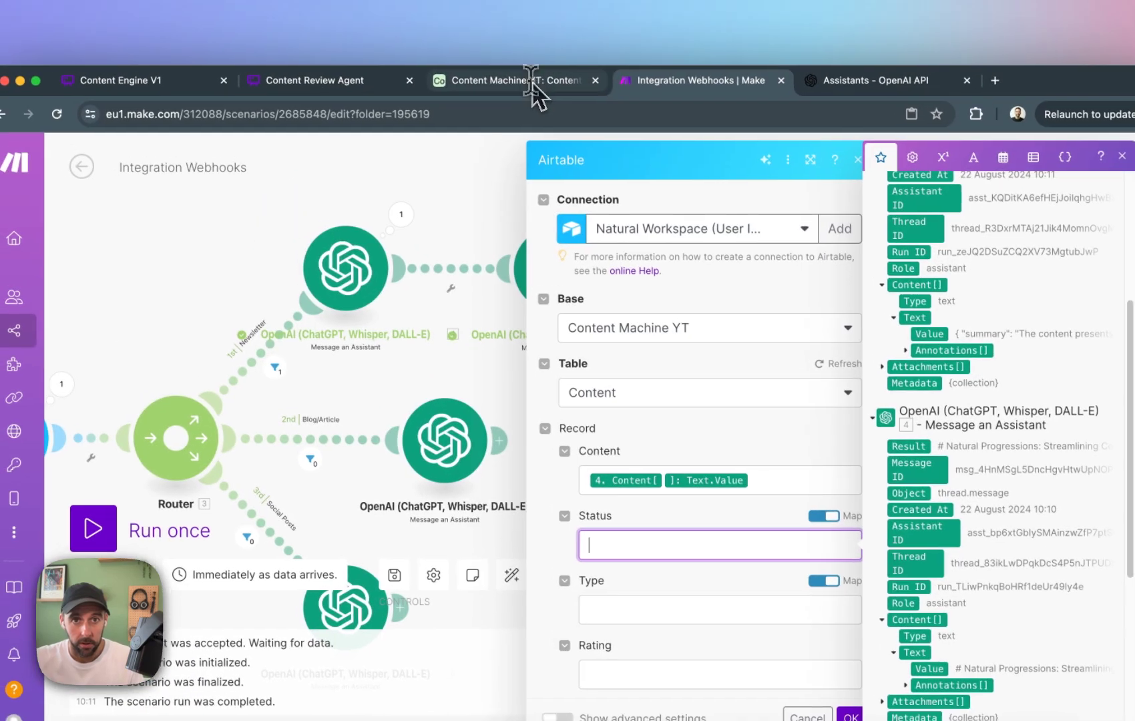
left_click(468, 2)
left_click(332, 291)
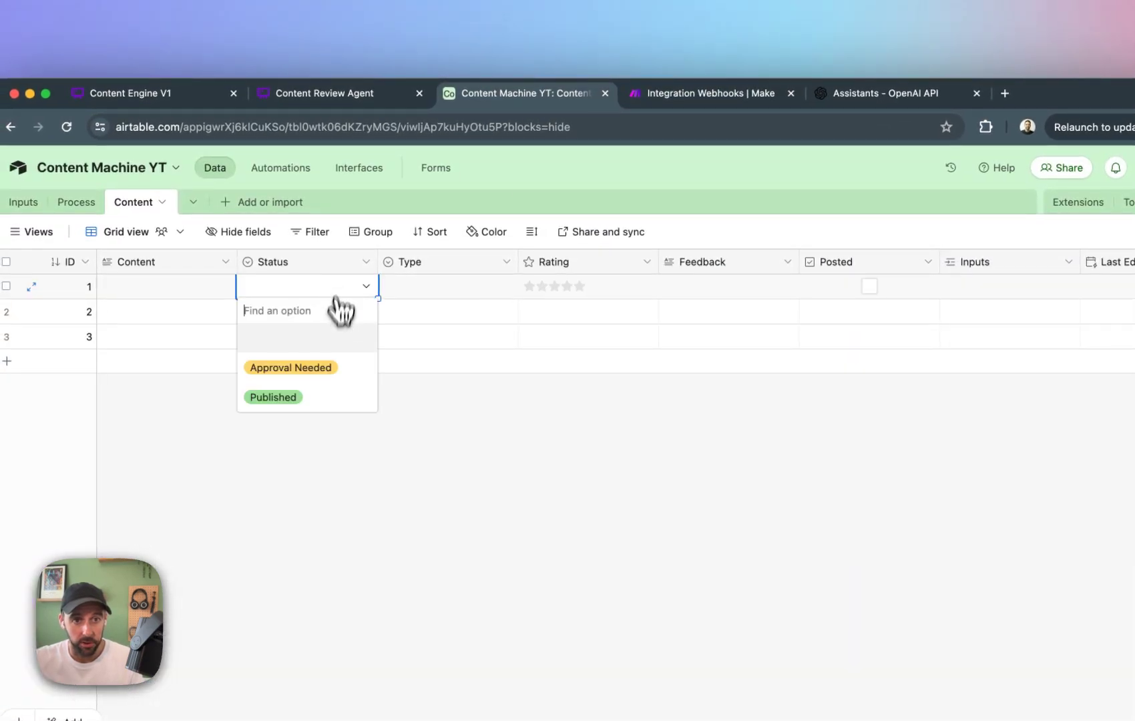
left_click(730, 98)
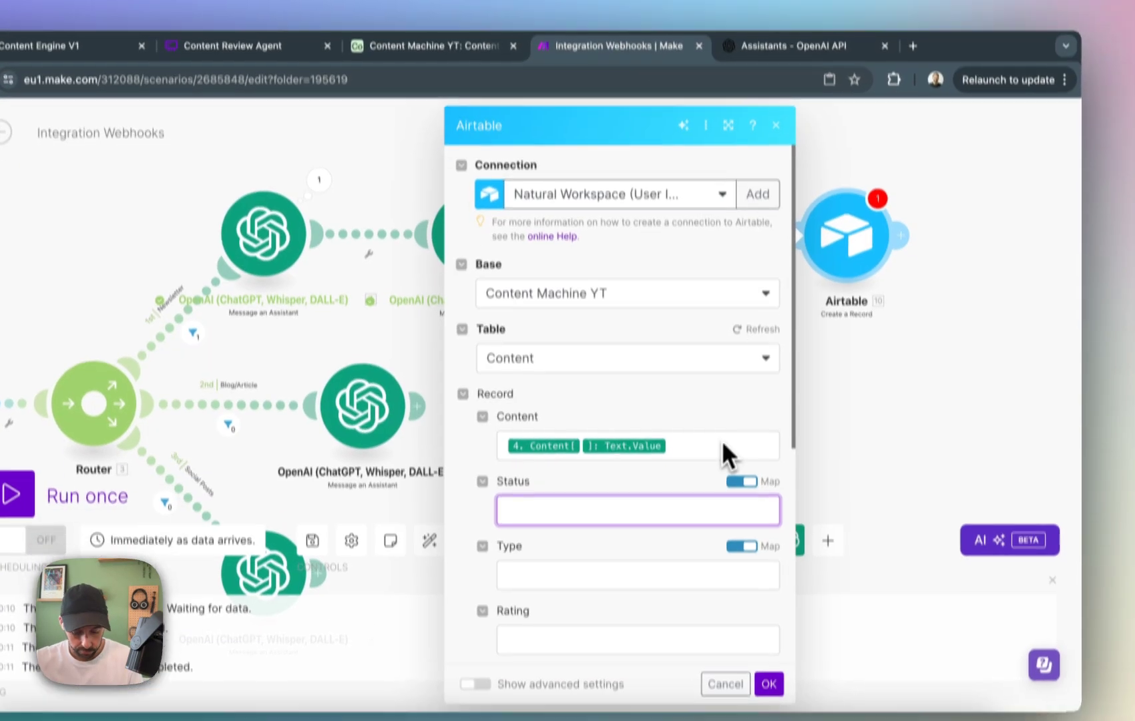
type("Approval Needed")
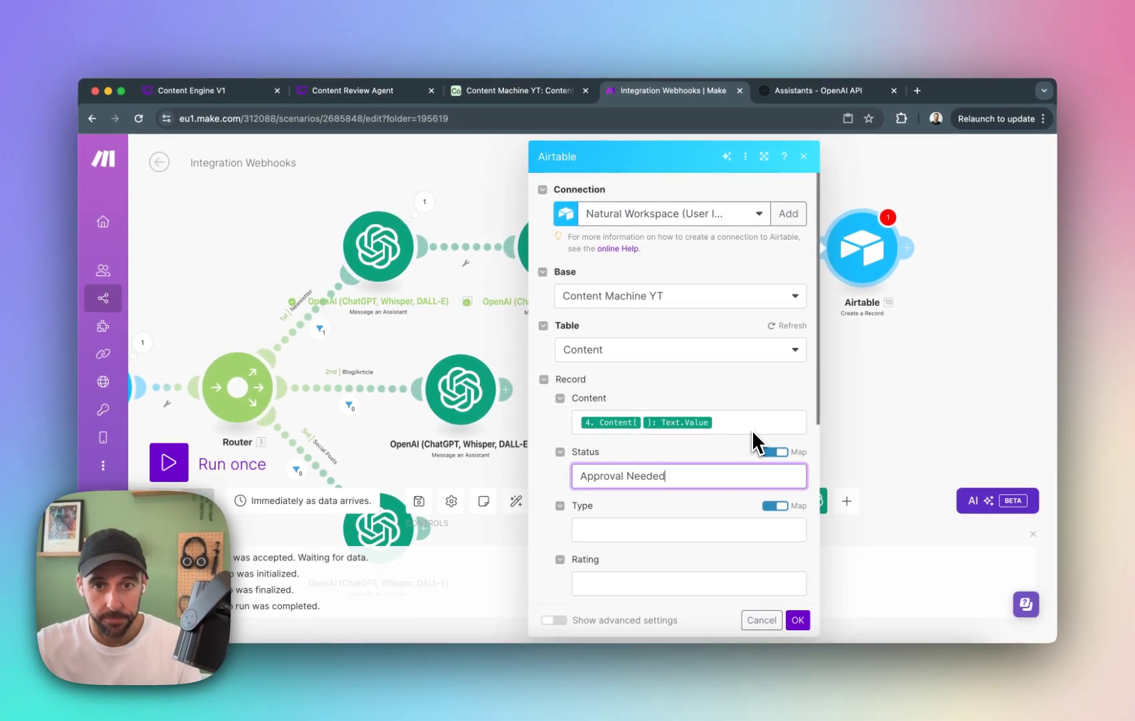
Set the record's Type to Newsletter.
left_click(708, 531)
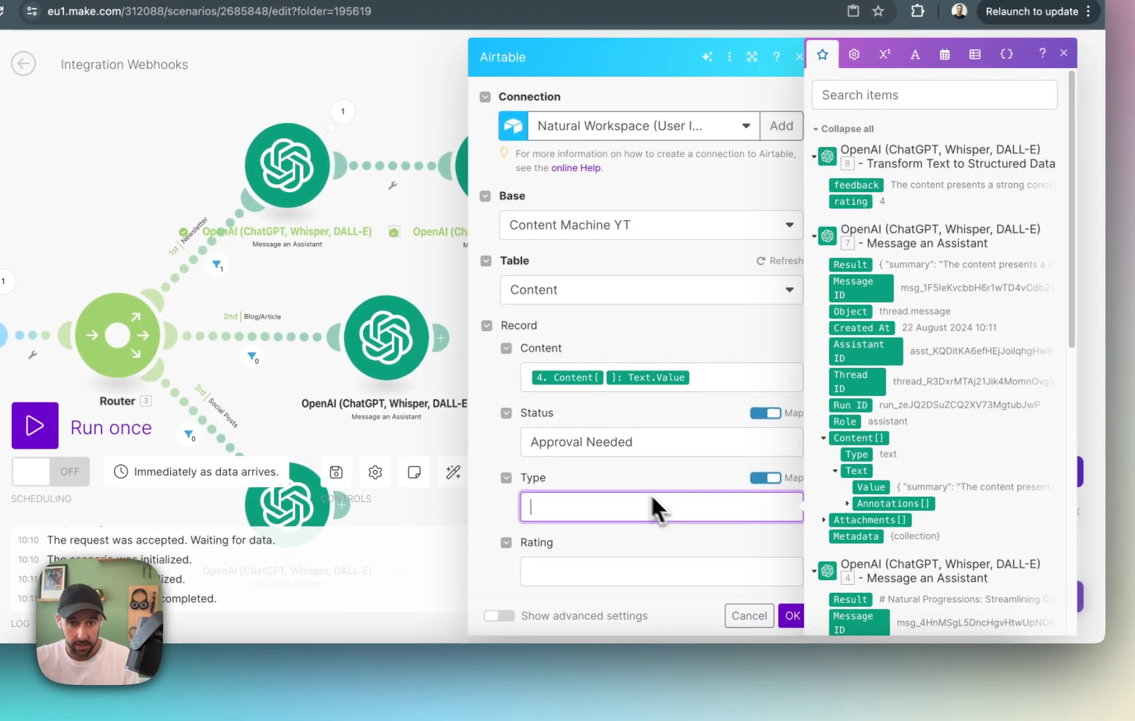
type("NEwslette")
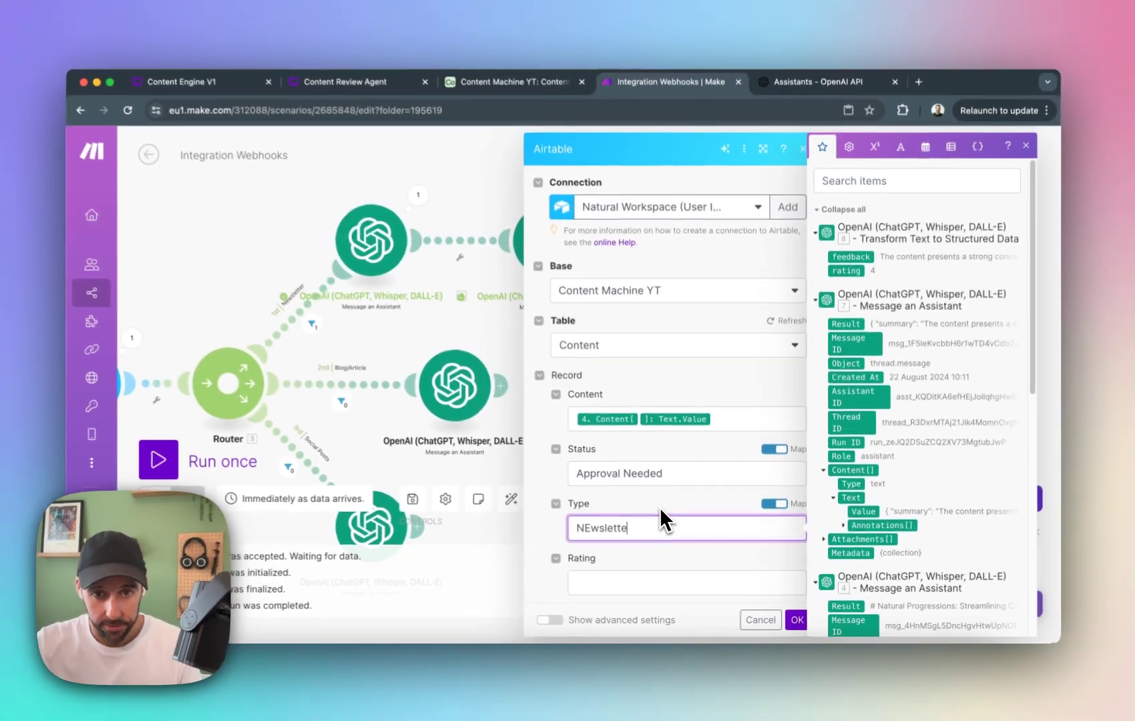
key("BackSpace")
key("BackSpace")
key("BackSpace")
key("BackSpace")
key("BackSpace")
key("BackSpace")
key("BackSpace")
key("BackSpace")
key("BackSpace")
type("Newsle")
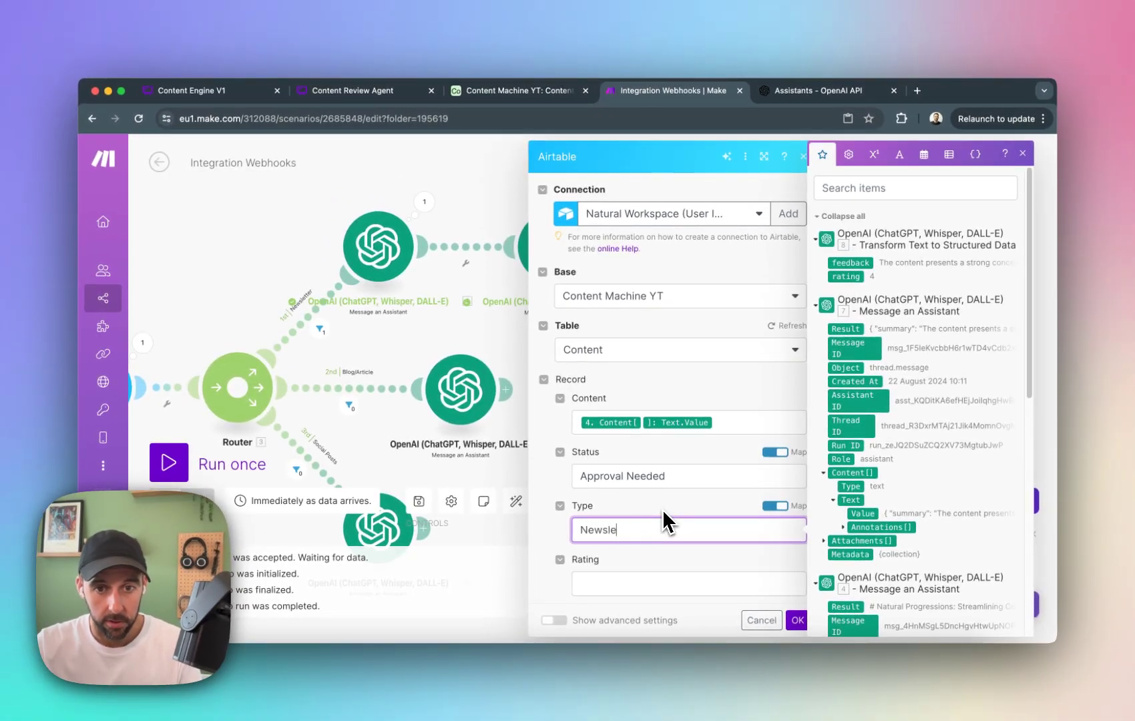
type("tter")
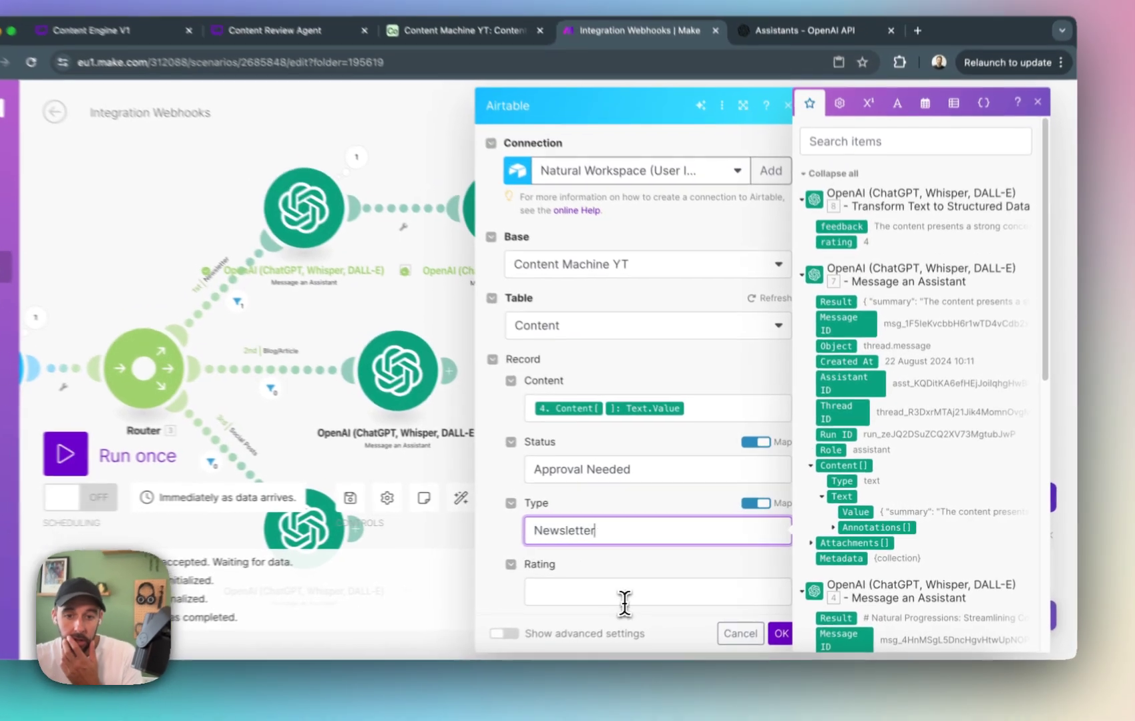
Map the record's Rating to the rating and its Feedback to the feedback output of OpenAI module 8.
left_click(668, 585)
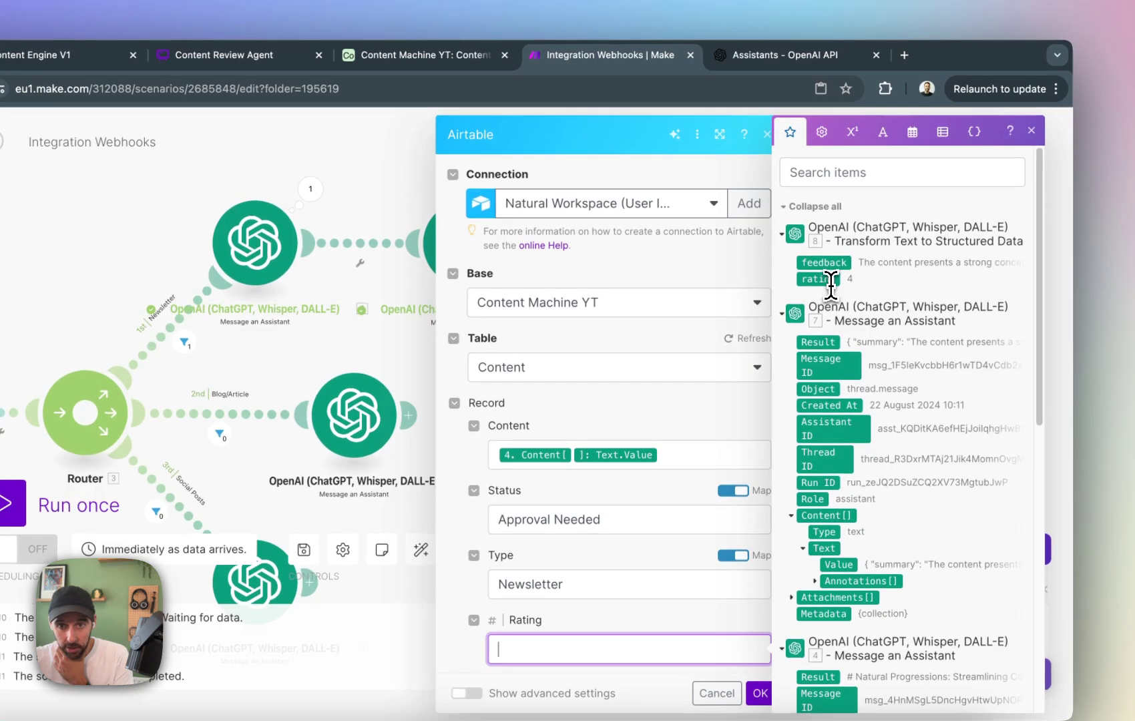
scroll(728, 400, "down", 5)
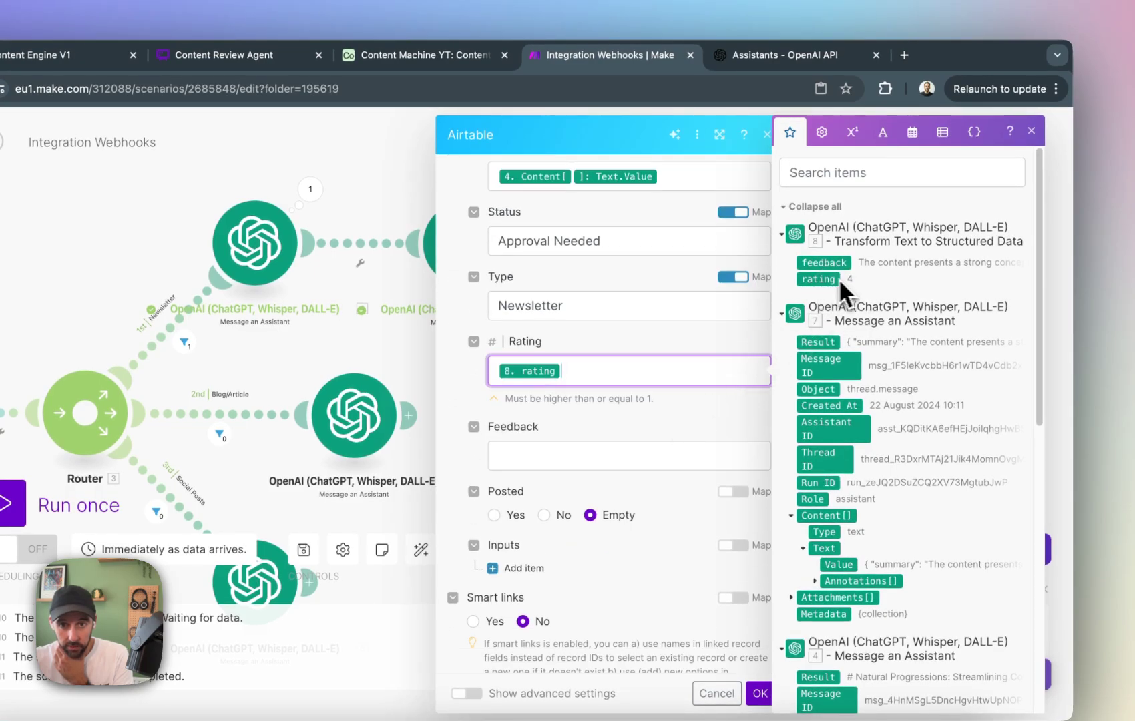
scroll(726, 352, "down", 3)
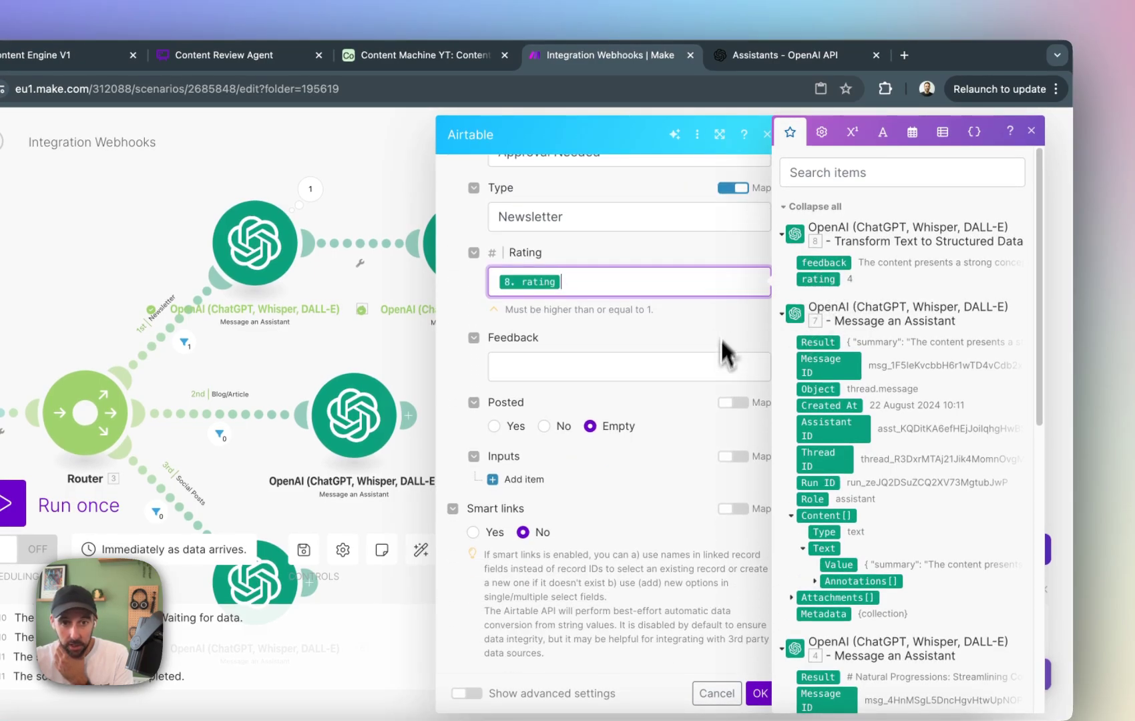
left_click(590, 358)
left_click_drag(846, 267, 692, 388)
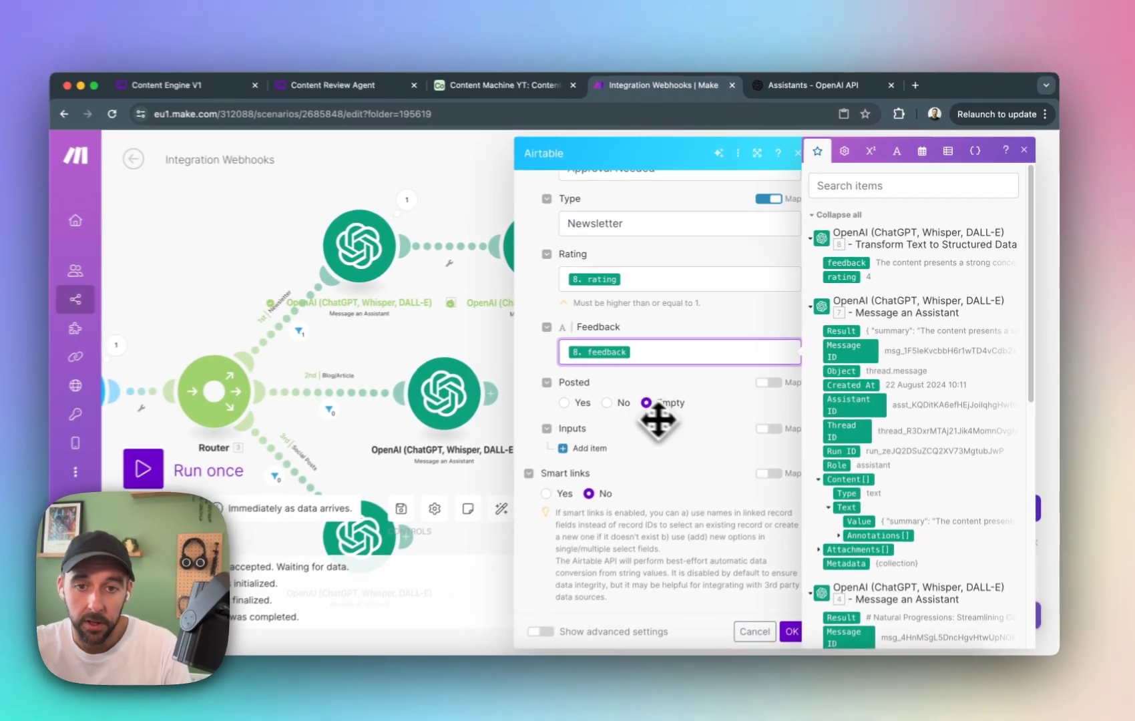
left_click(608, 453)
scroll(608, 453, "up", 1)
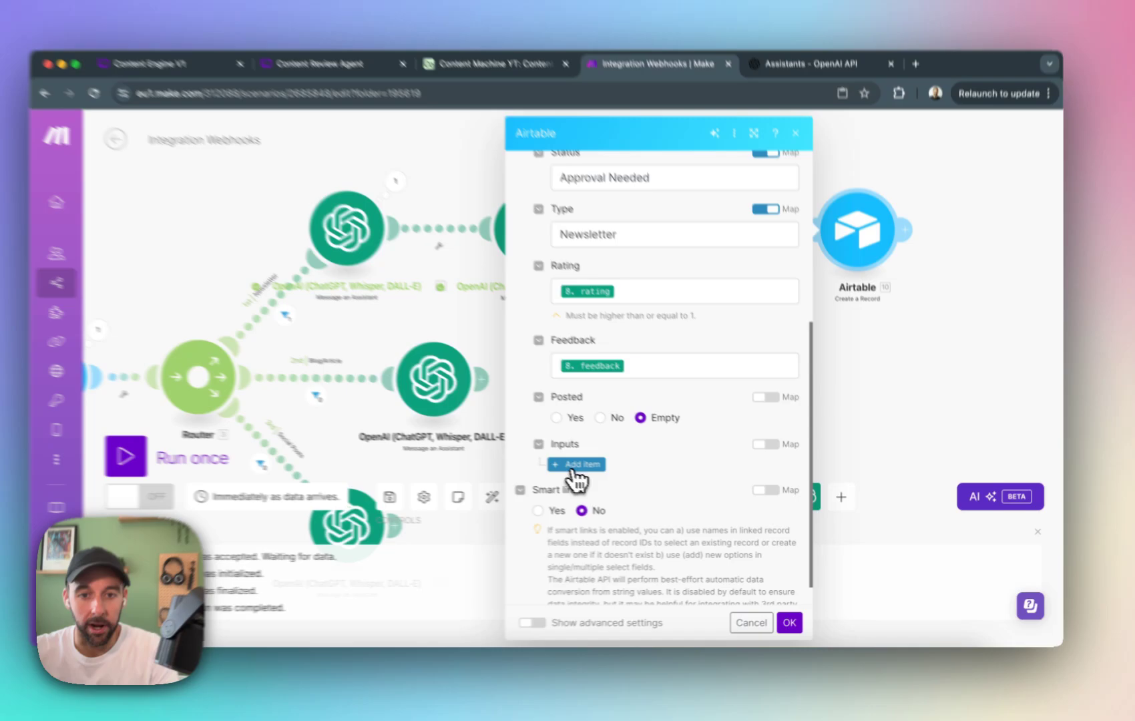
Add an item to the record's Inputs, map it to the ID from Airtable module 2, and save the module settings.
left_click(593, 470)
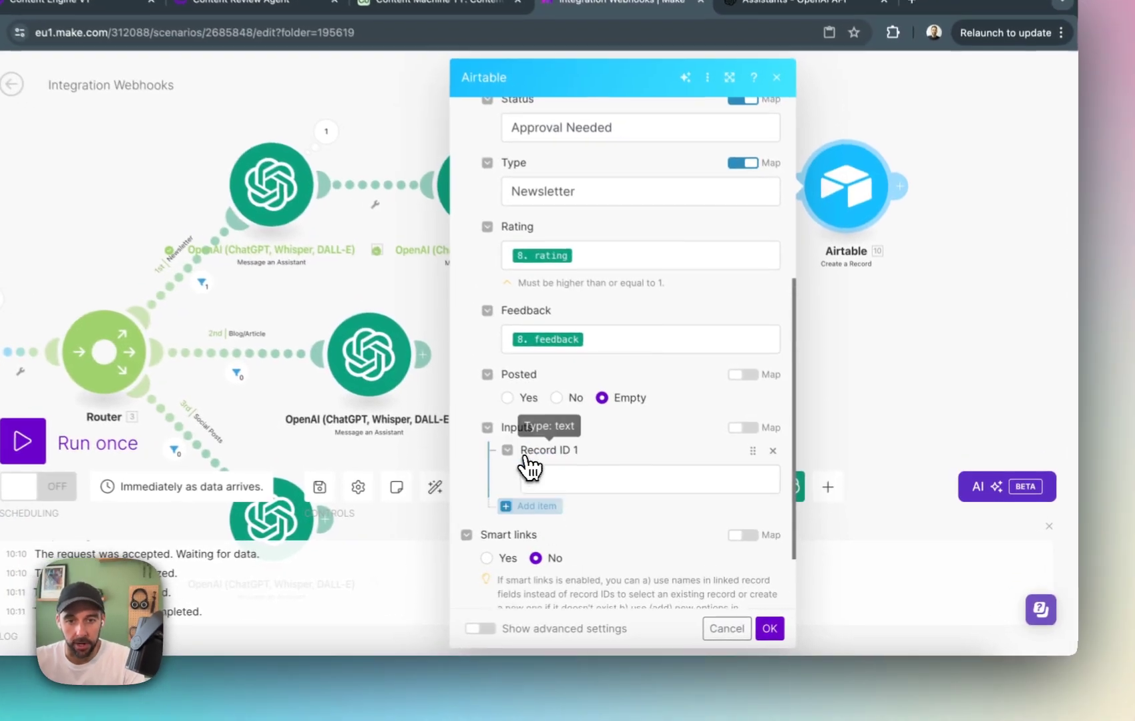
left_click(574, 479)
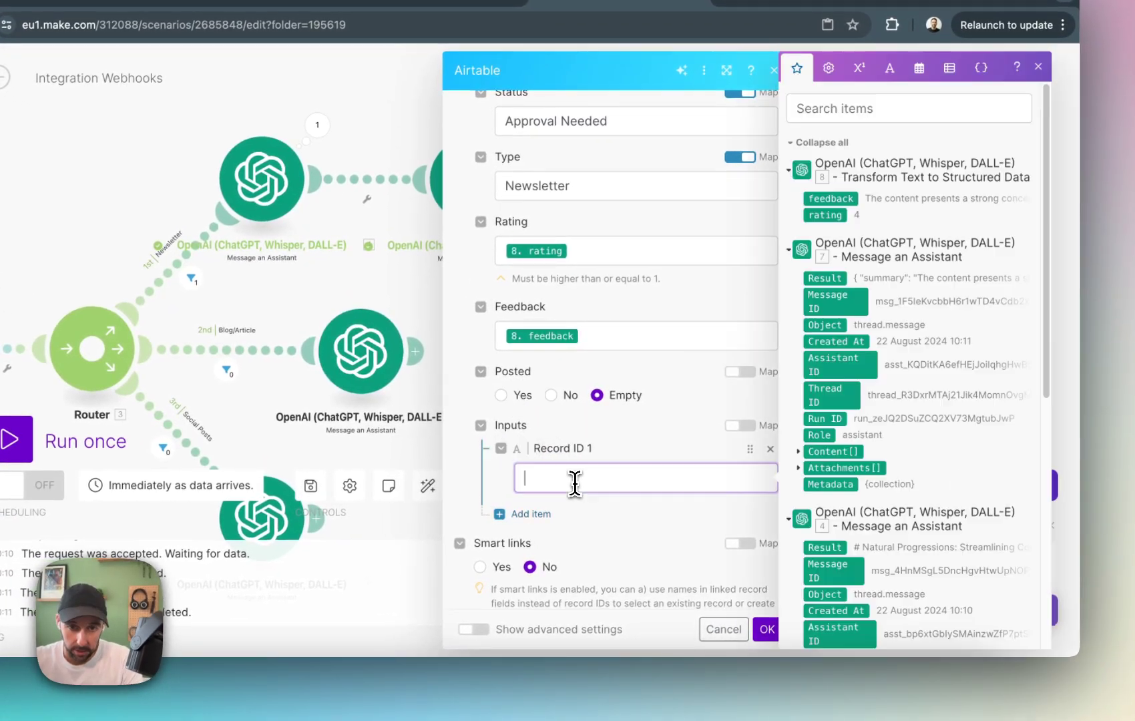
scroll(884, 395, "down", 7)
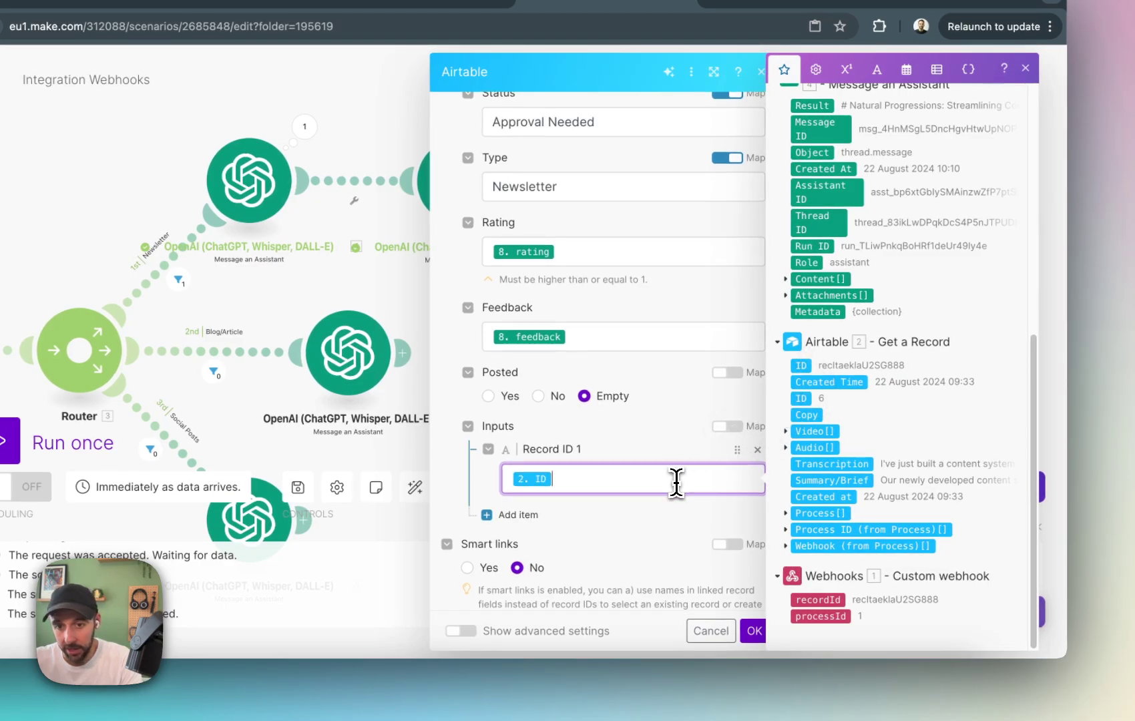
scroll(693, 507, "down", 1)
left_click(754, 635)
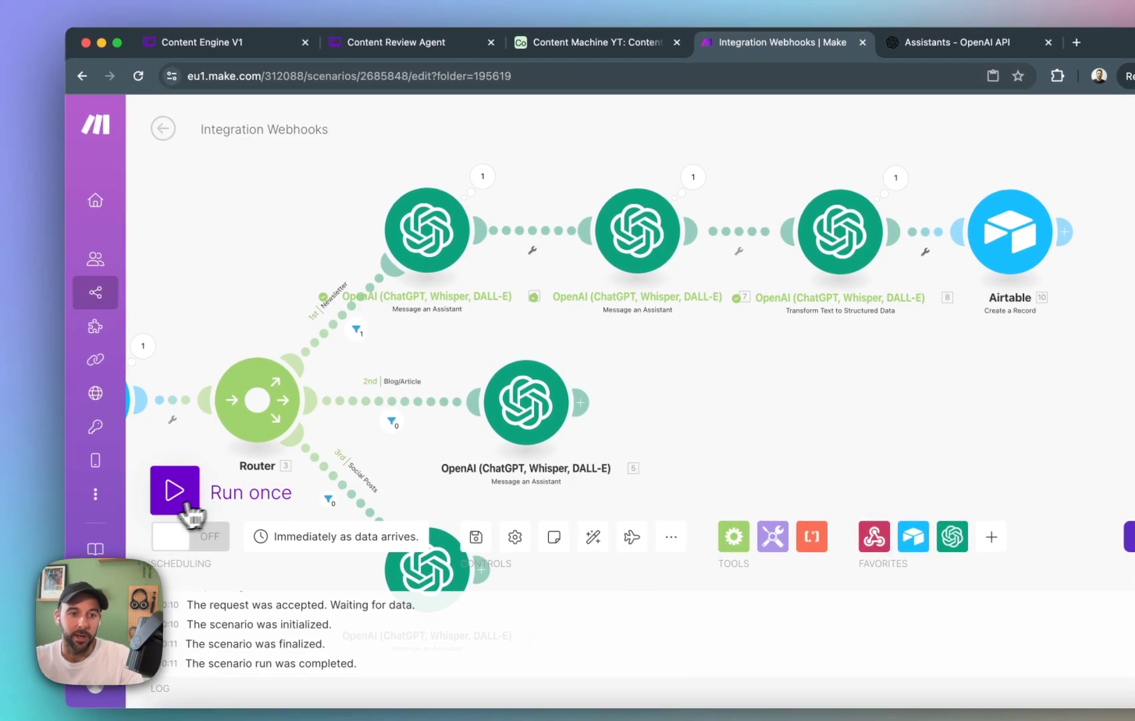
Run the scenario once and link record 6's Process to Newsletter in Airtable's Inputs table.
left_click(6, 454)
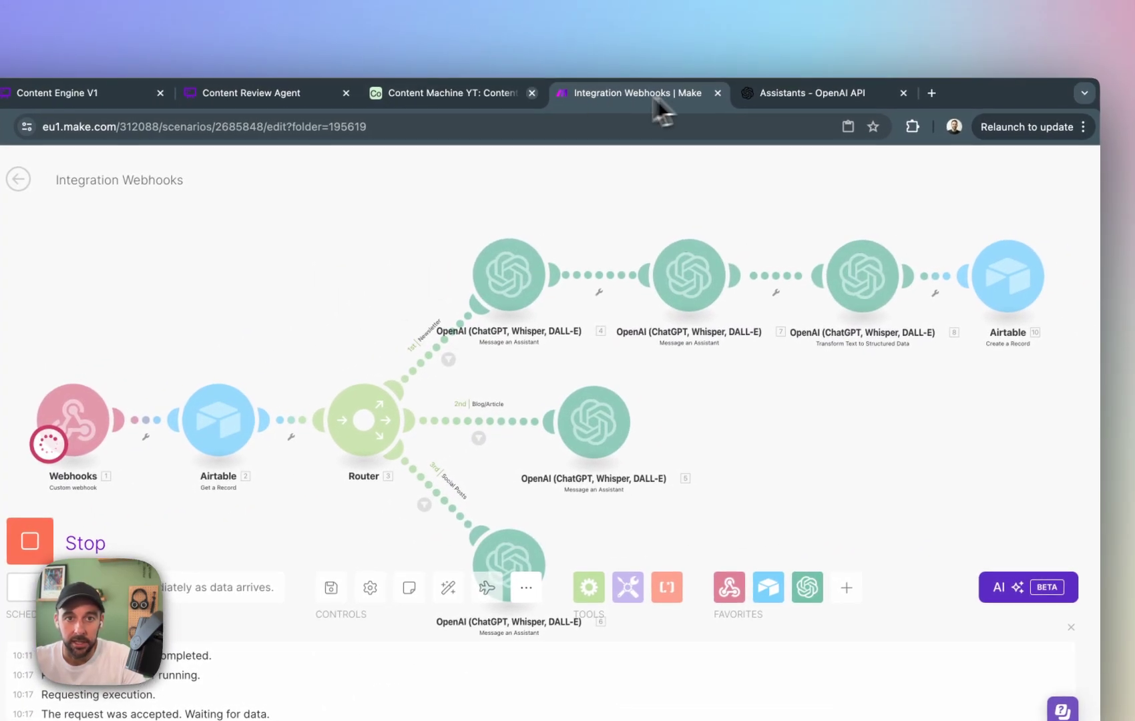
left_click(587, 42)
left_click(10, 202)
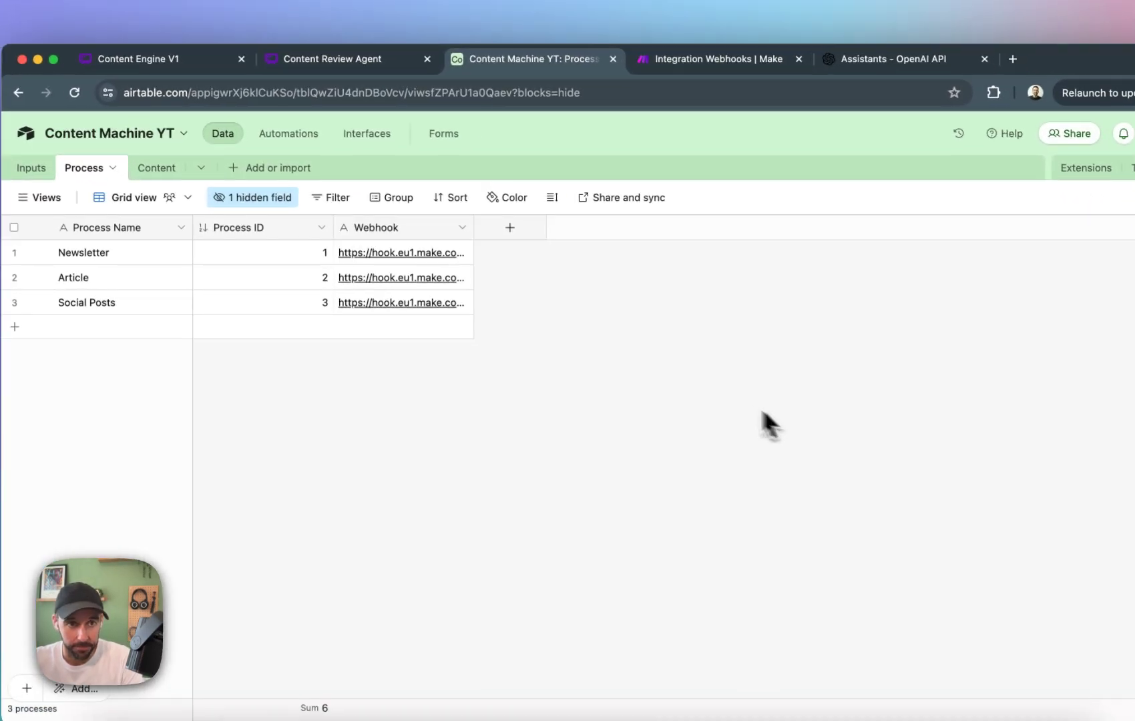
left_click(289, 133)
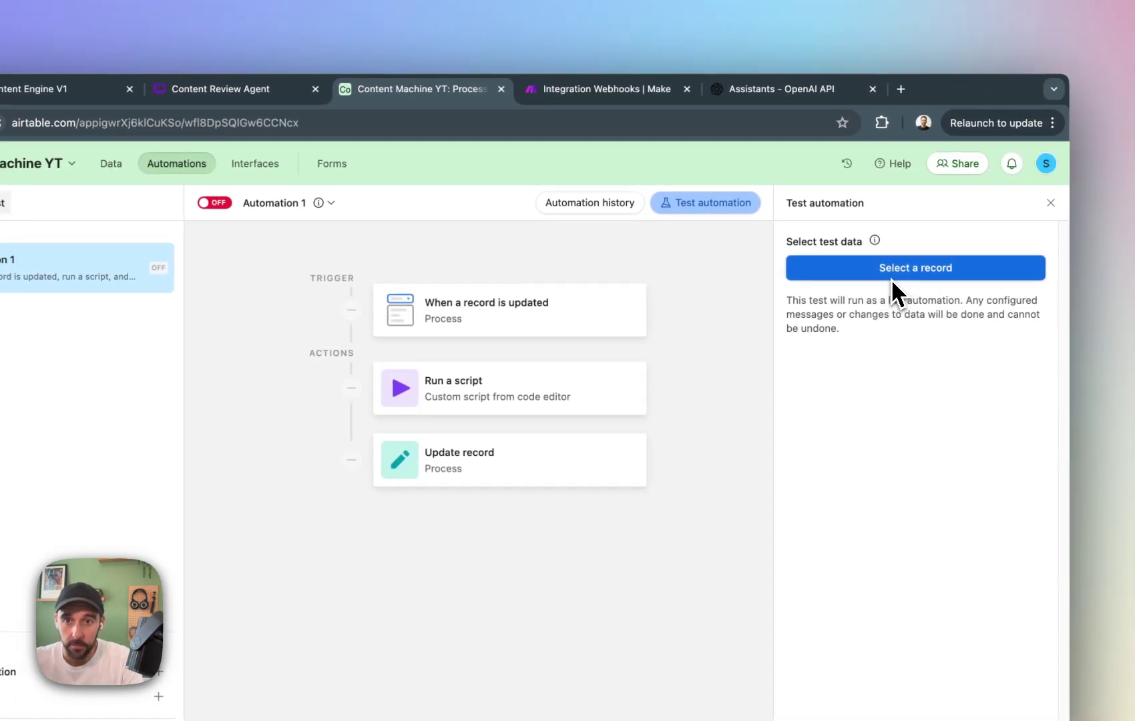
left_click(111, 163)
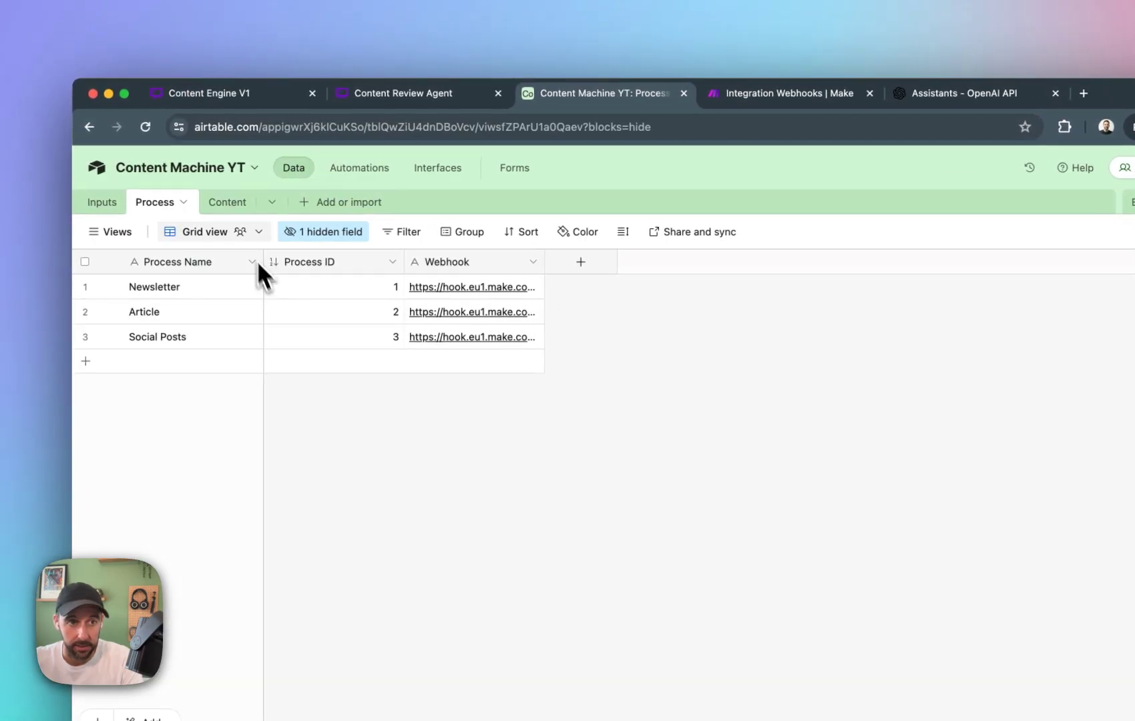
left_click(102, 201)
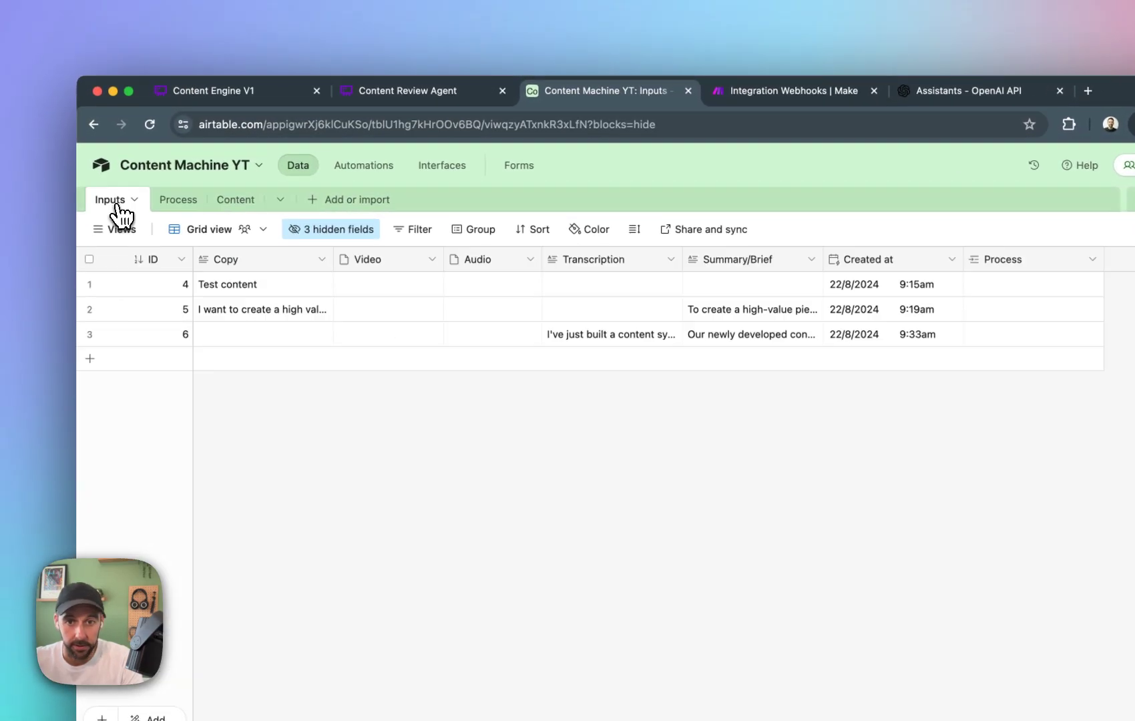
left_click(977, 341)
left_click(973, 338)
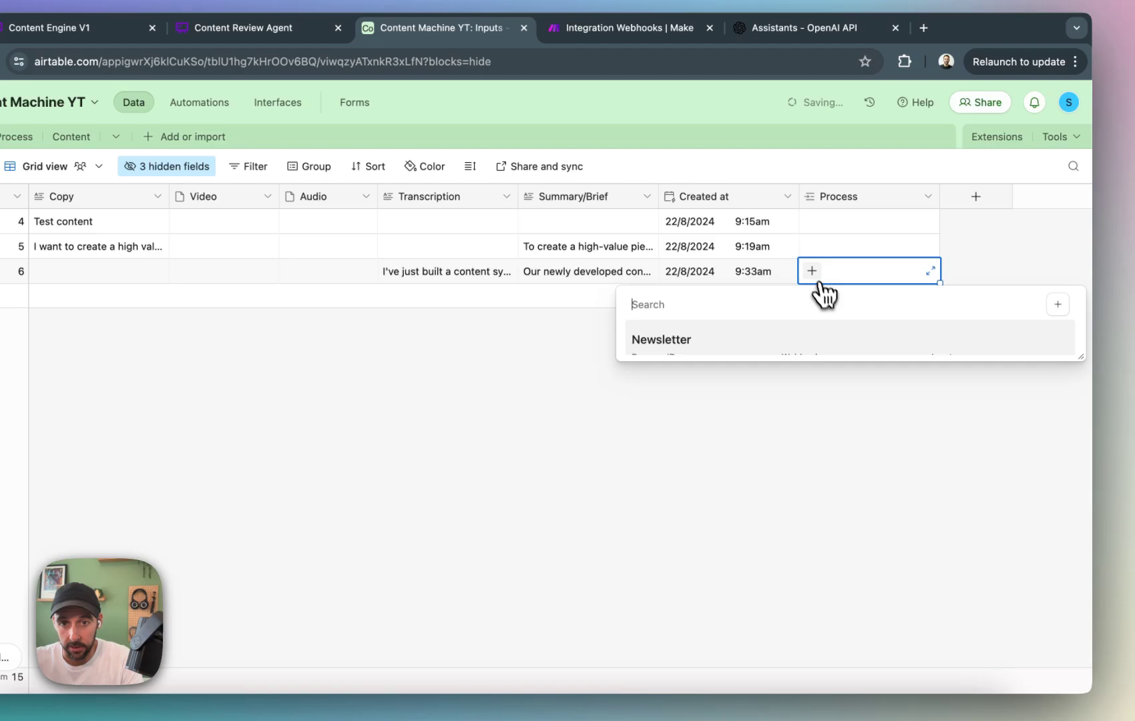
left_click(755, 340)
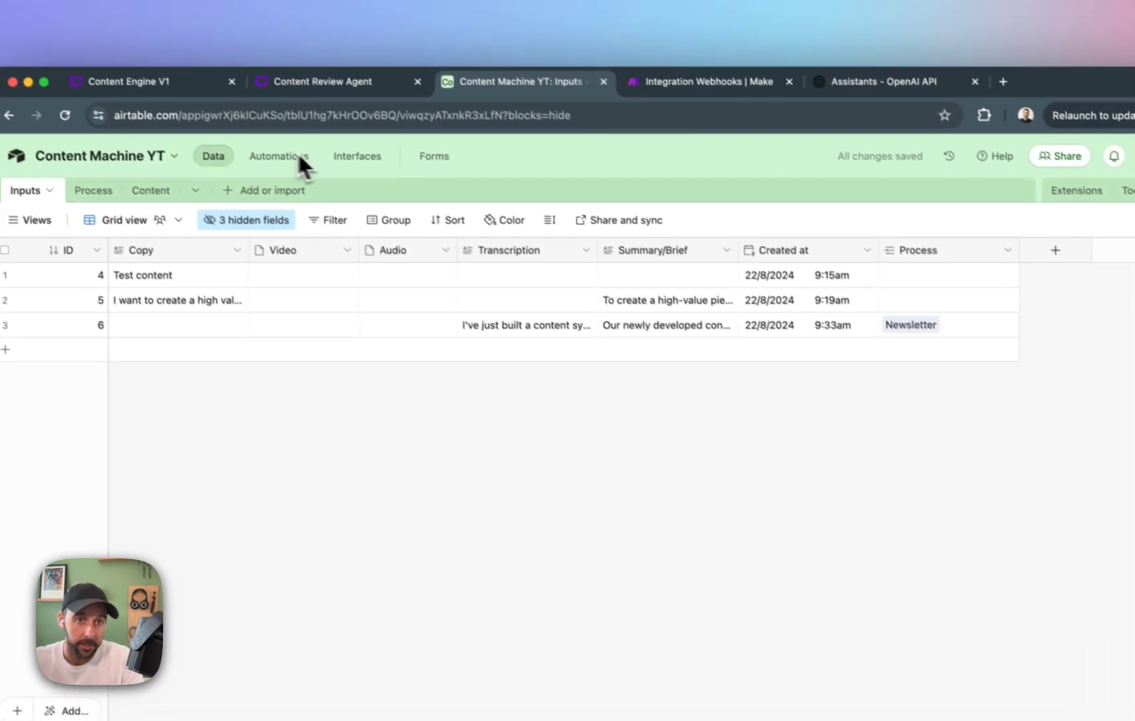
Run a test of Automation 1 in Airtable with record 6 and check the scenario run in Make.
left_click(199, 102)
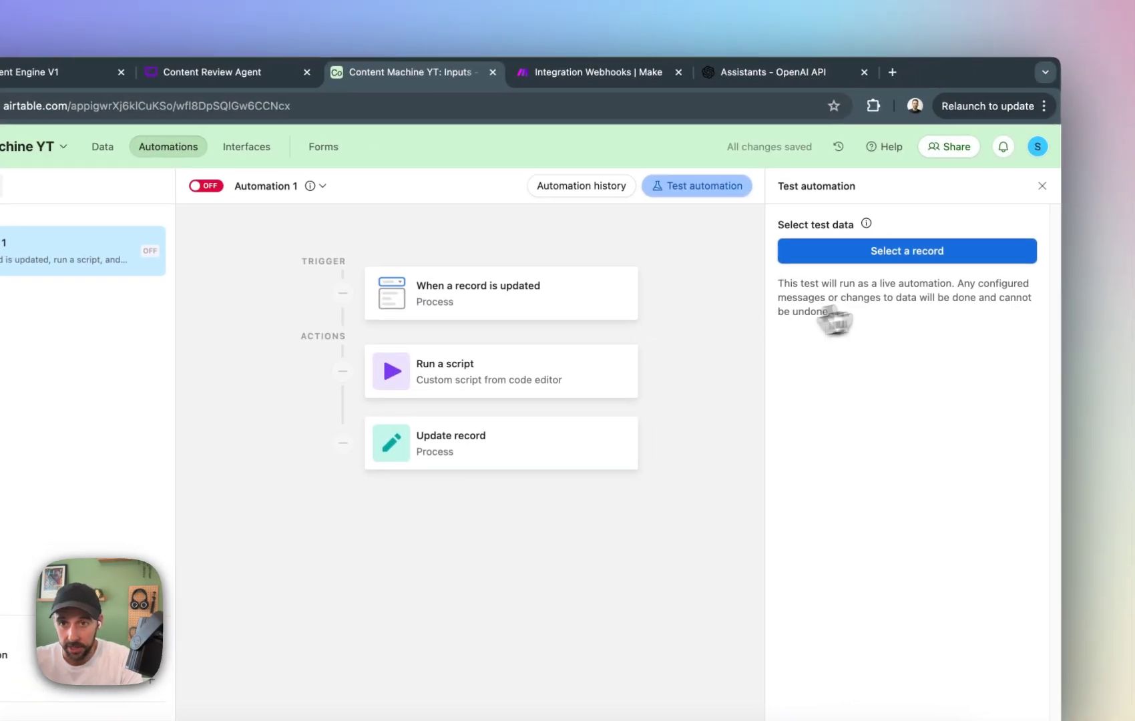
left_click(925, 255)
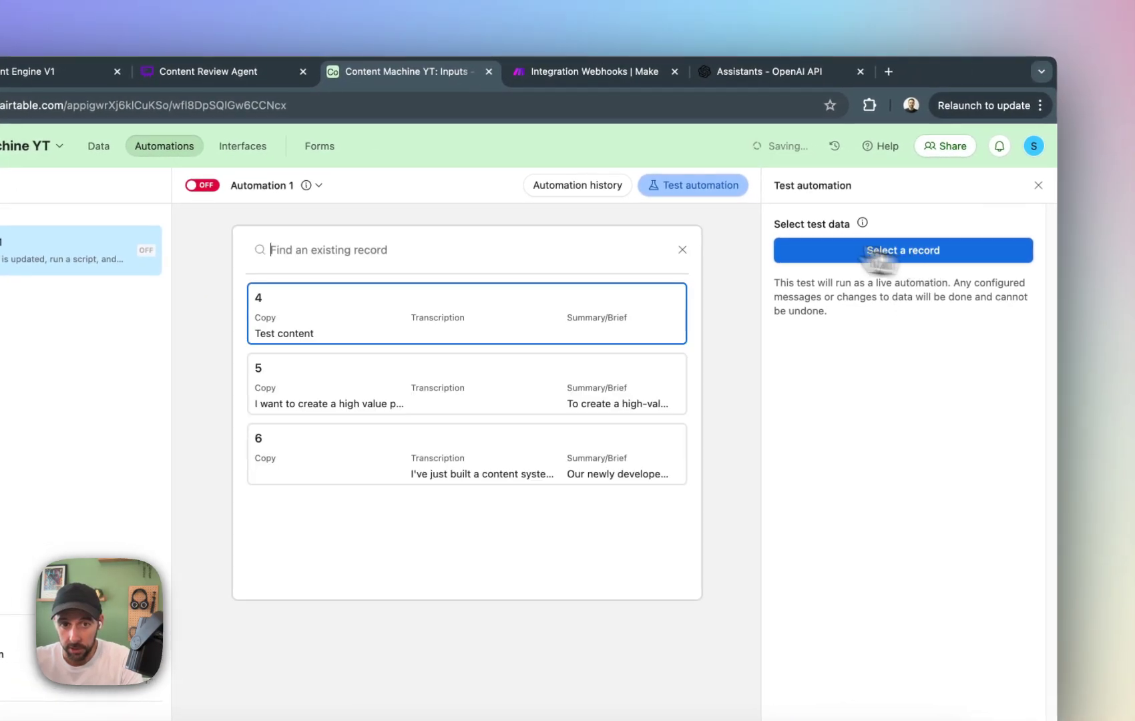
left_click(611, 457)
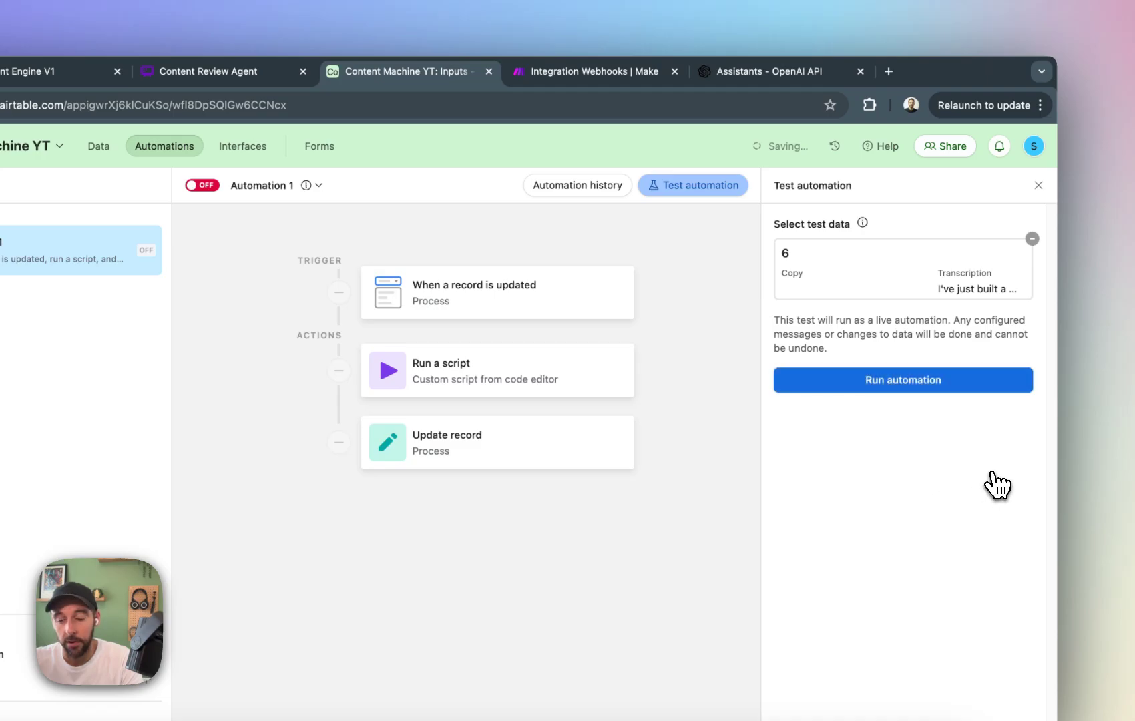
left_click(935, 393)
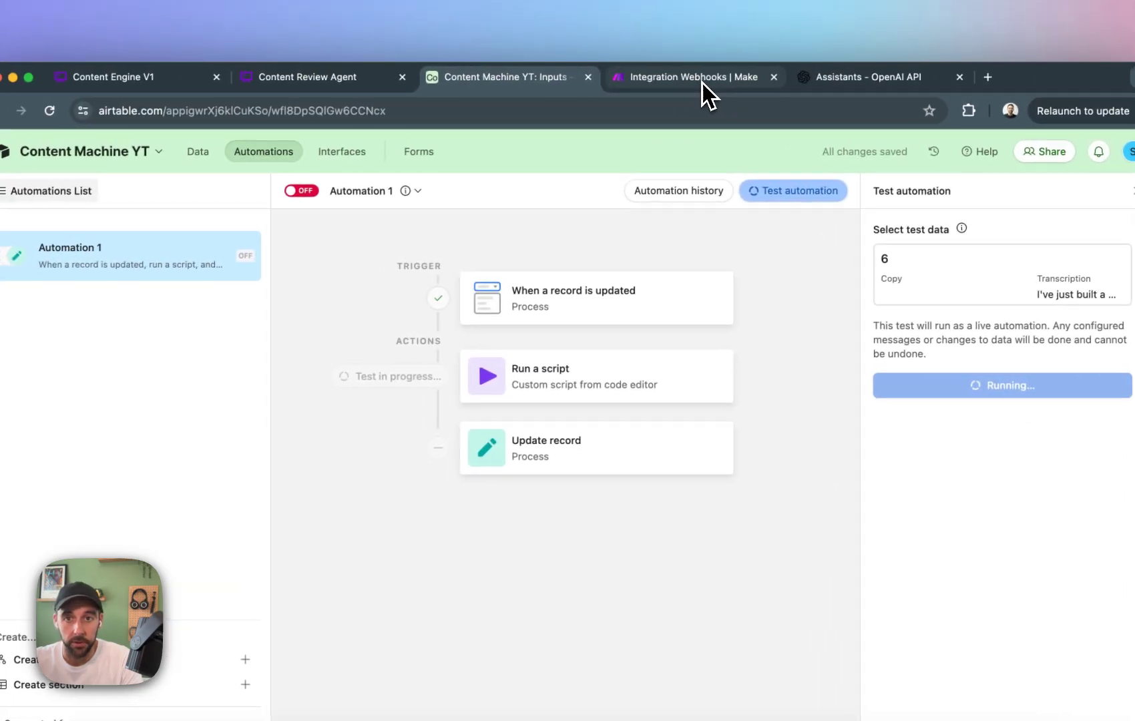
left_click(588, 72)
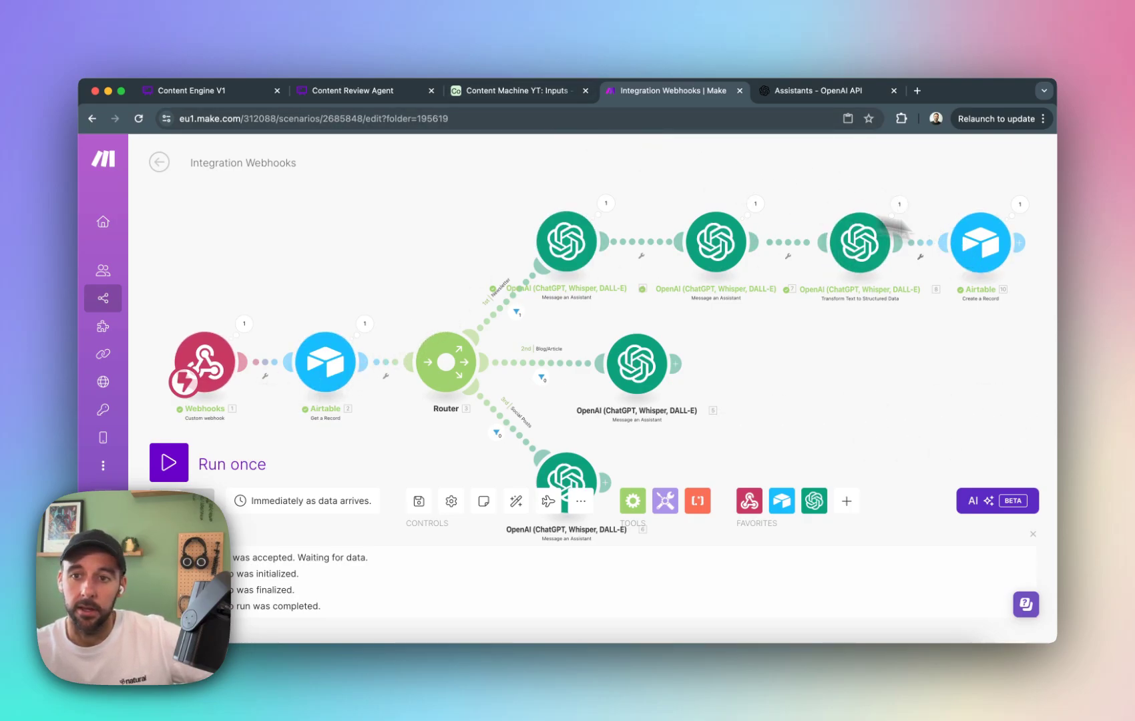
Delete the empty records 1, 2 and 3 from Airtable's Content table.
left_click(514, 91)
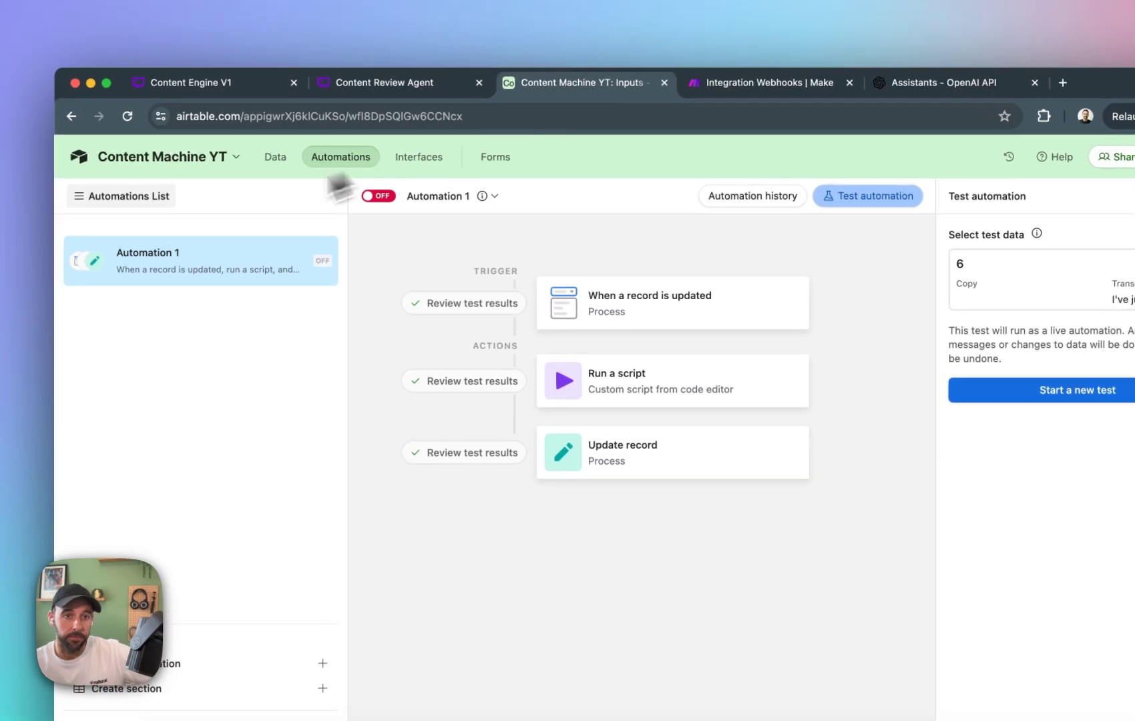
left_click(275, 159)
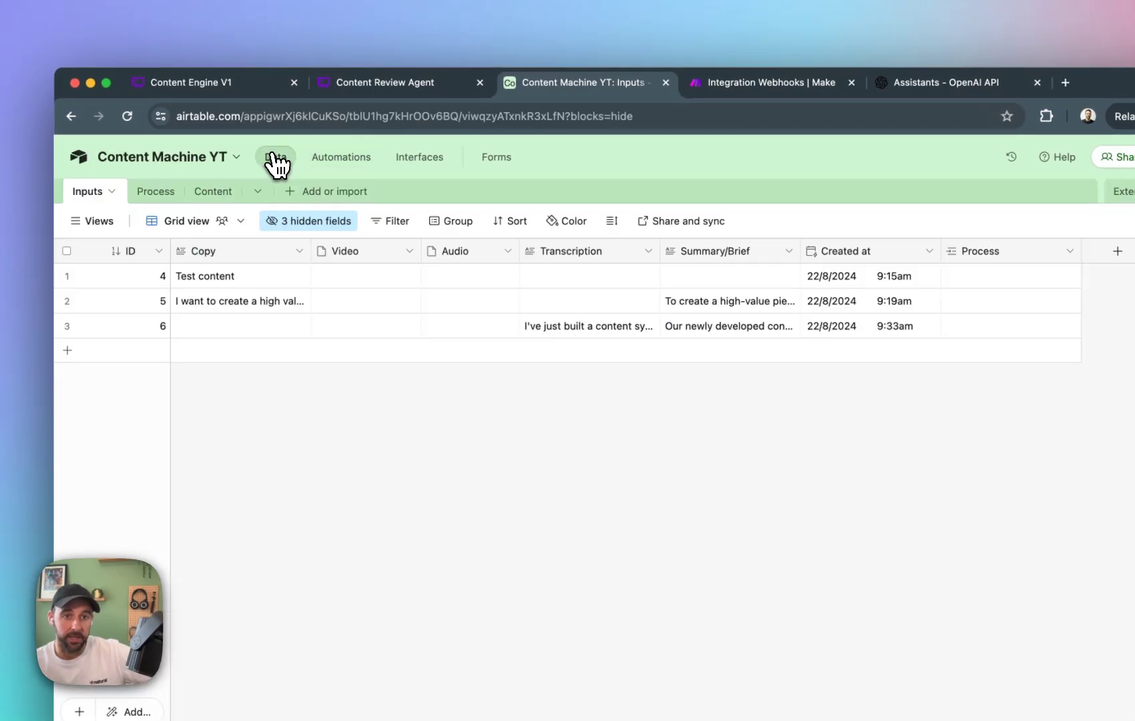
left_click(208, 194)
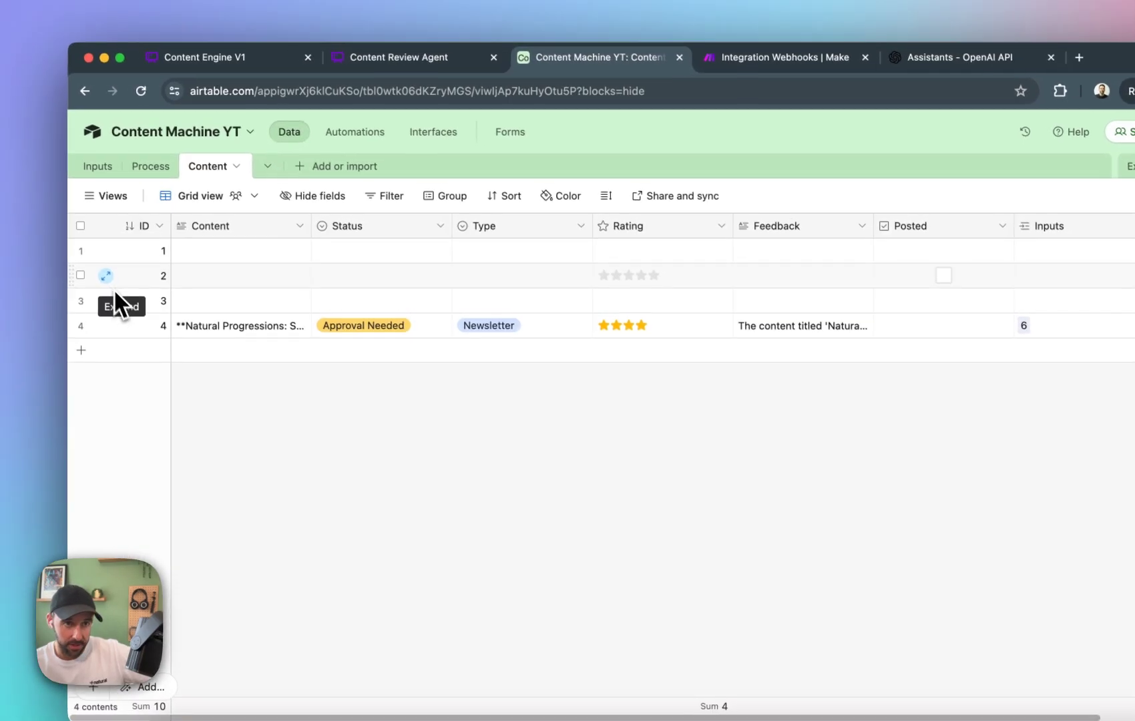
left_click(81, 250)
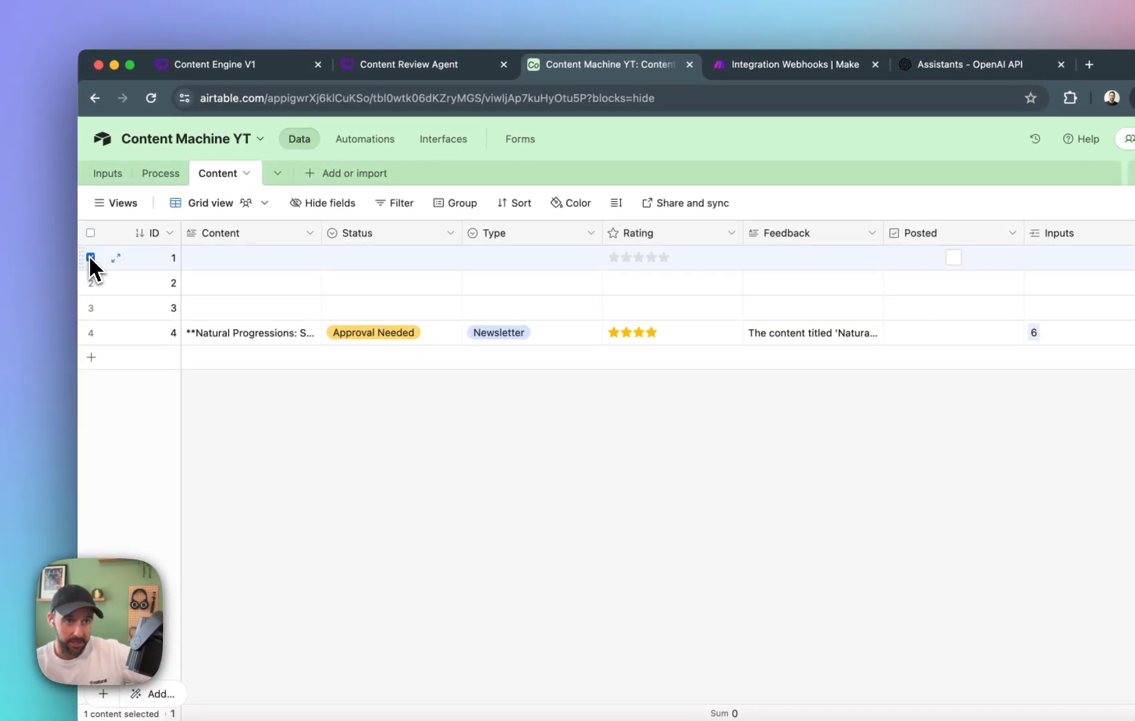
left_click(92, 307)
right_click(133, 281)
left_click(200, 334)
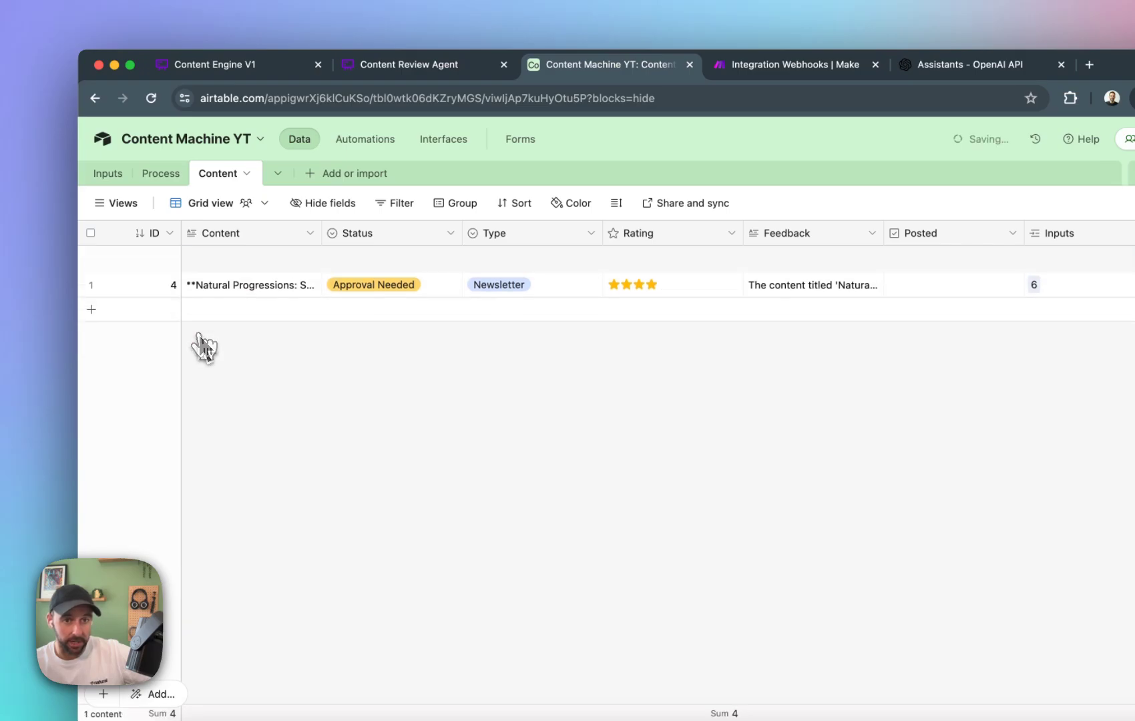
Widen the Content column and read the generated newsletter's expanded text down to its sign-off and P.S.
left_click_drag(326, 229, 454, 230)
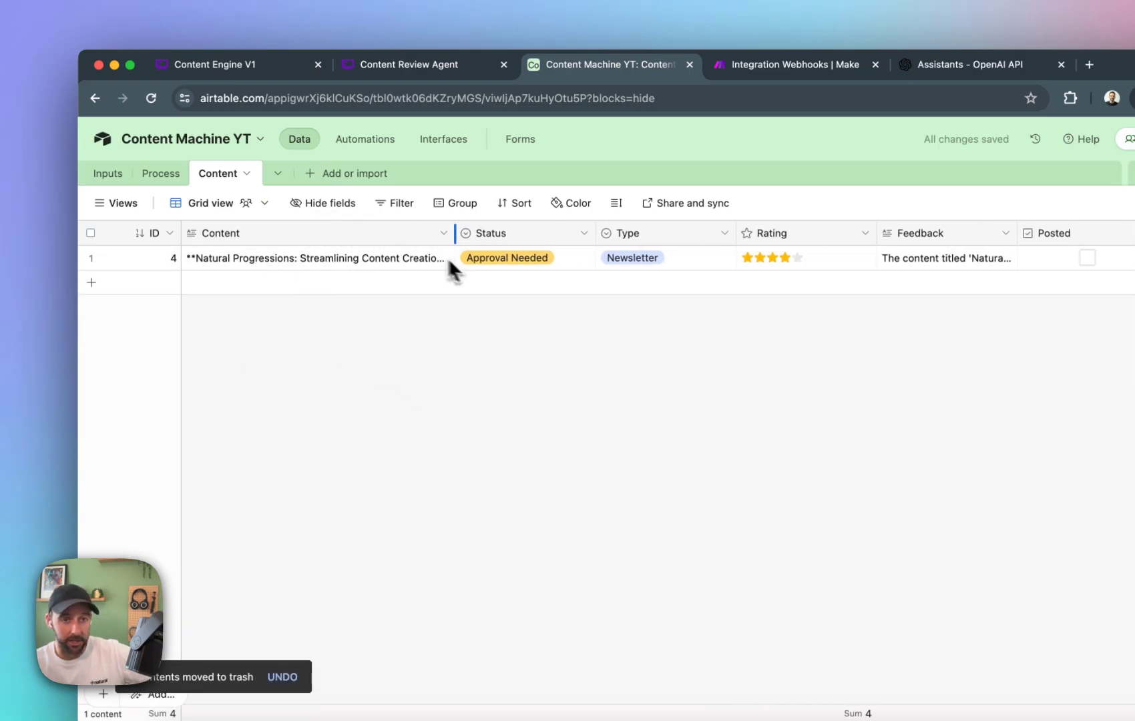
left_click(447, 267)
left_click(448, 262)
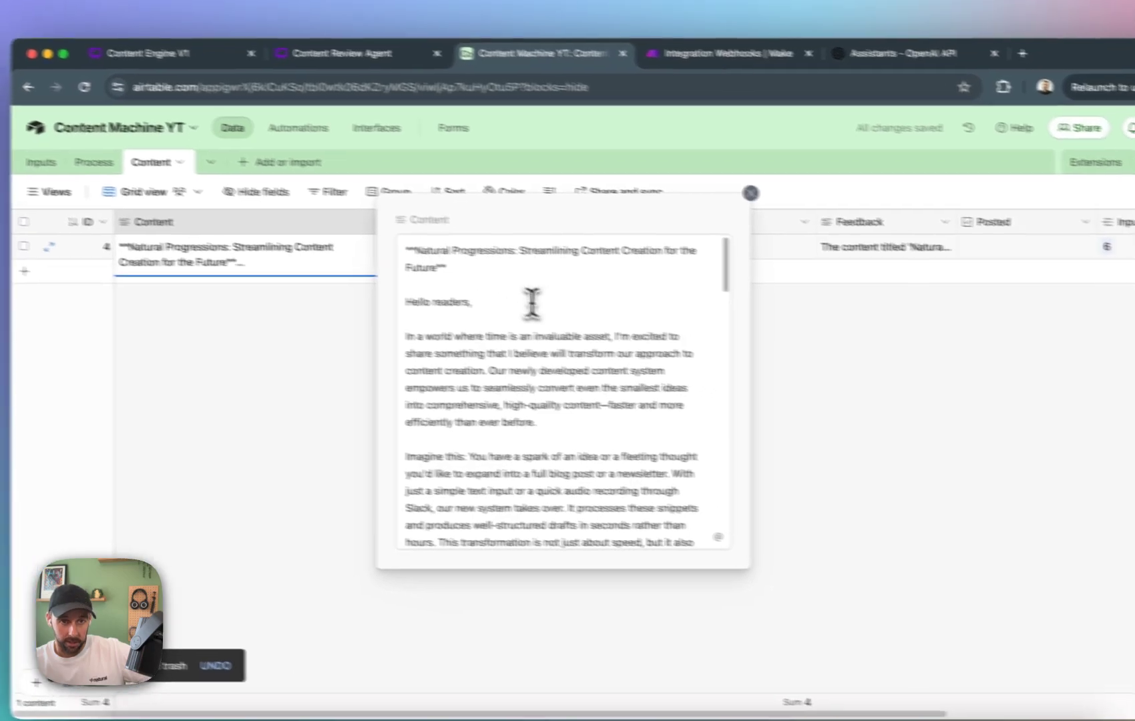
scroll(625, 330, "down", 15)
scroll(493, 309, "down", 2)
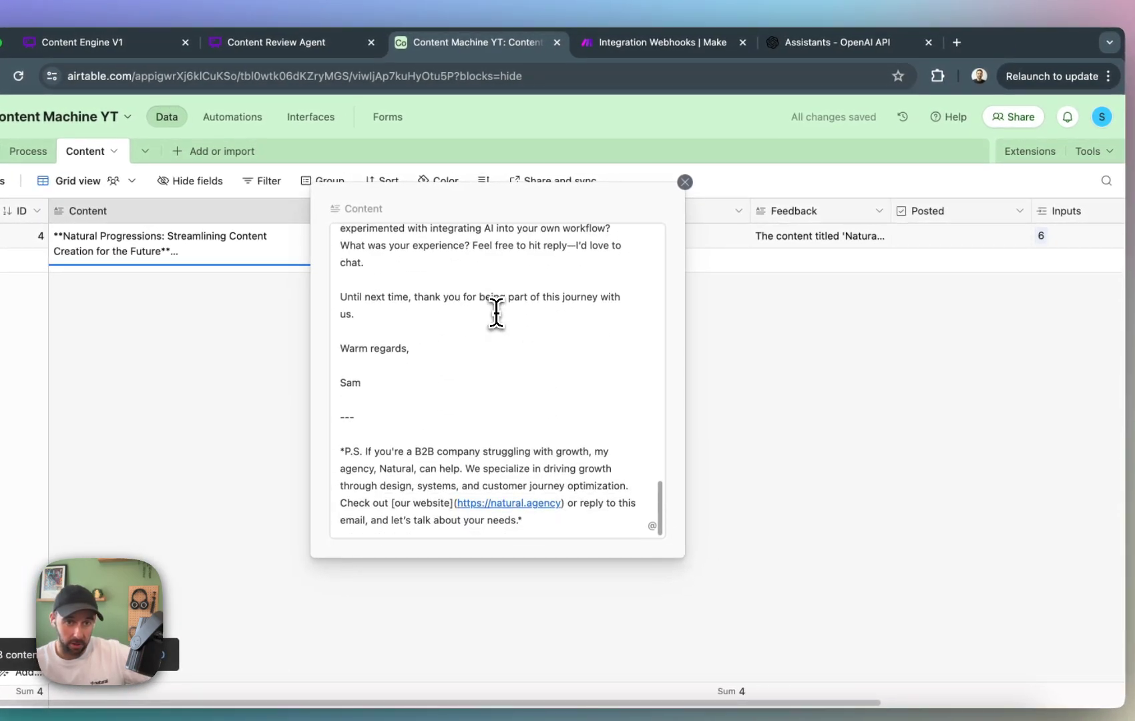
left_click_drag(577, 518, 558, 386)
left_click(560, 382)
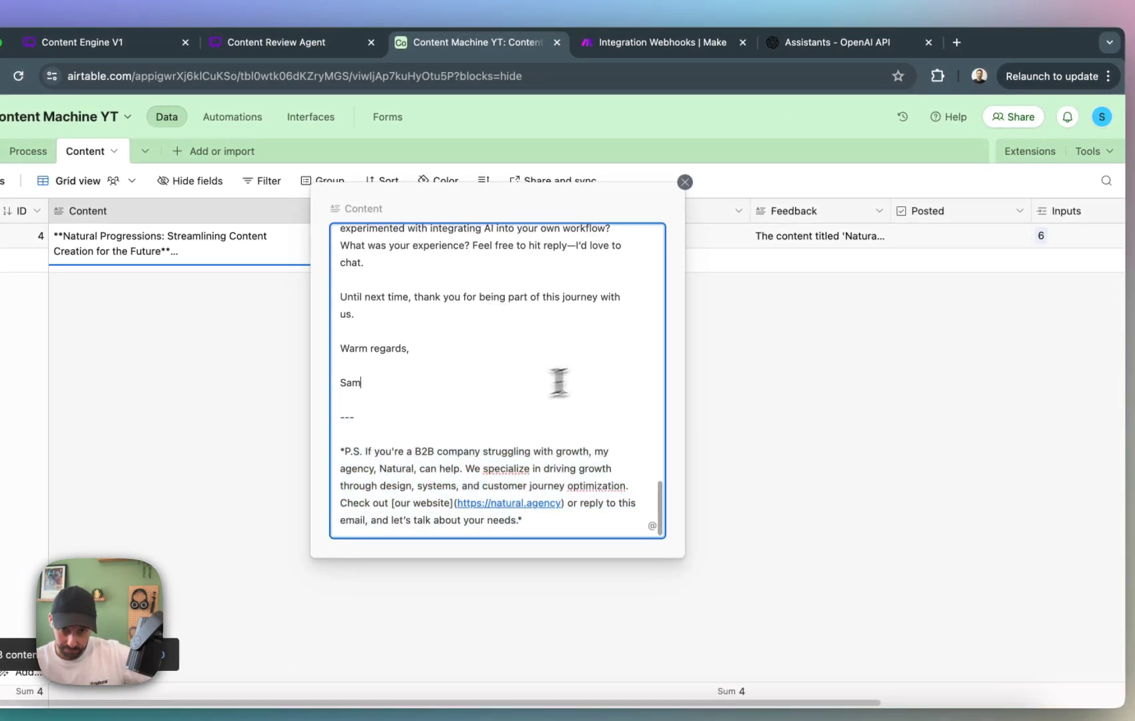
left_click(685, 183)
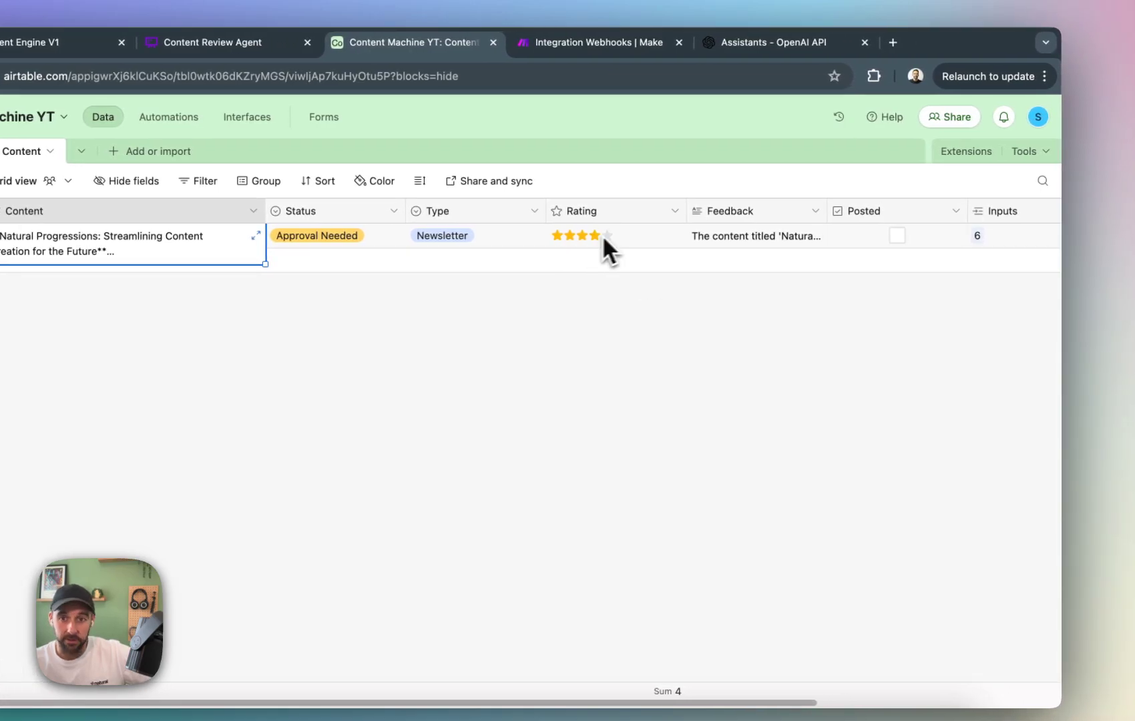
Review the rating criteria in Whimsical's Content Review Agent diagram and the newsletter module chain in Make.
left_click(858, 396)
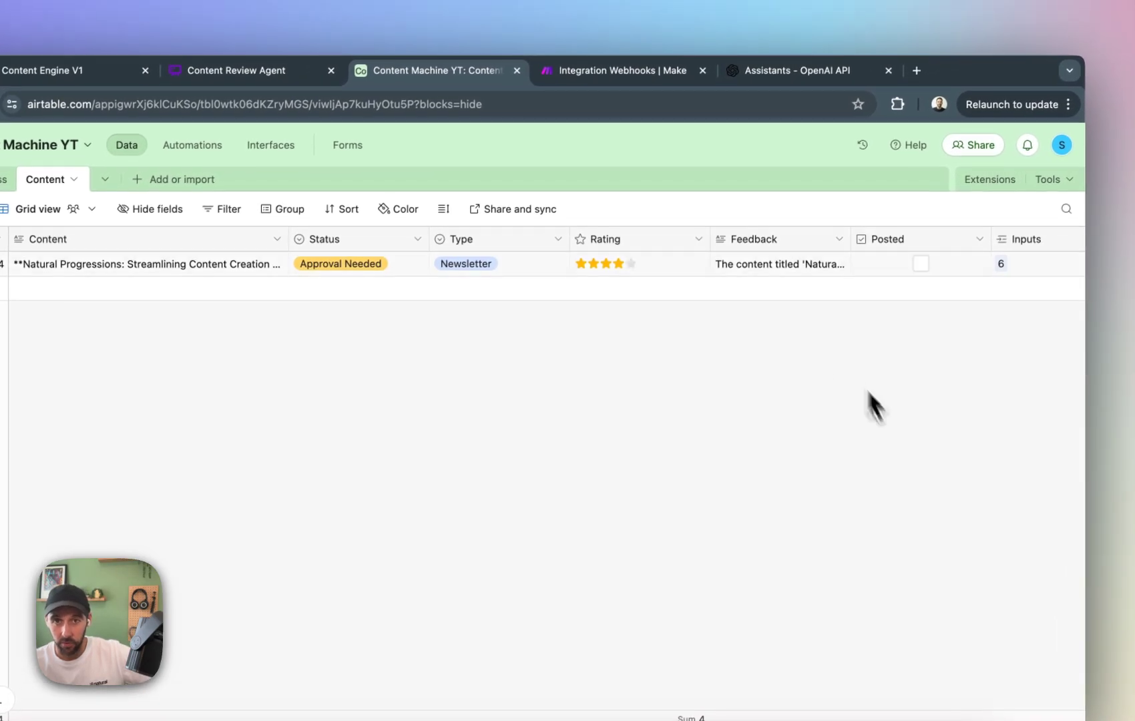
left_click(280, 82)
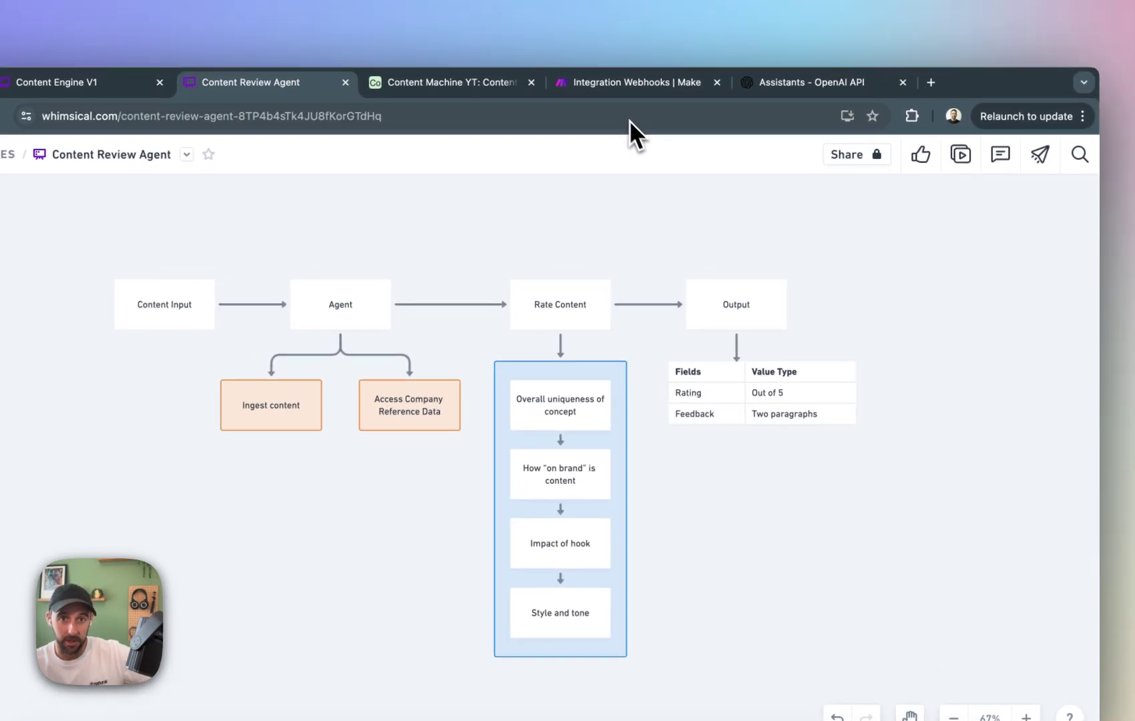
left_click(681, 46)
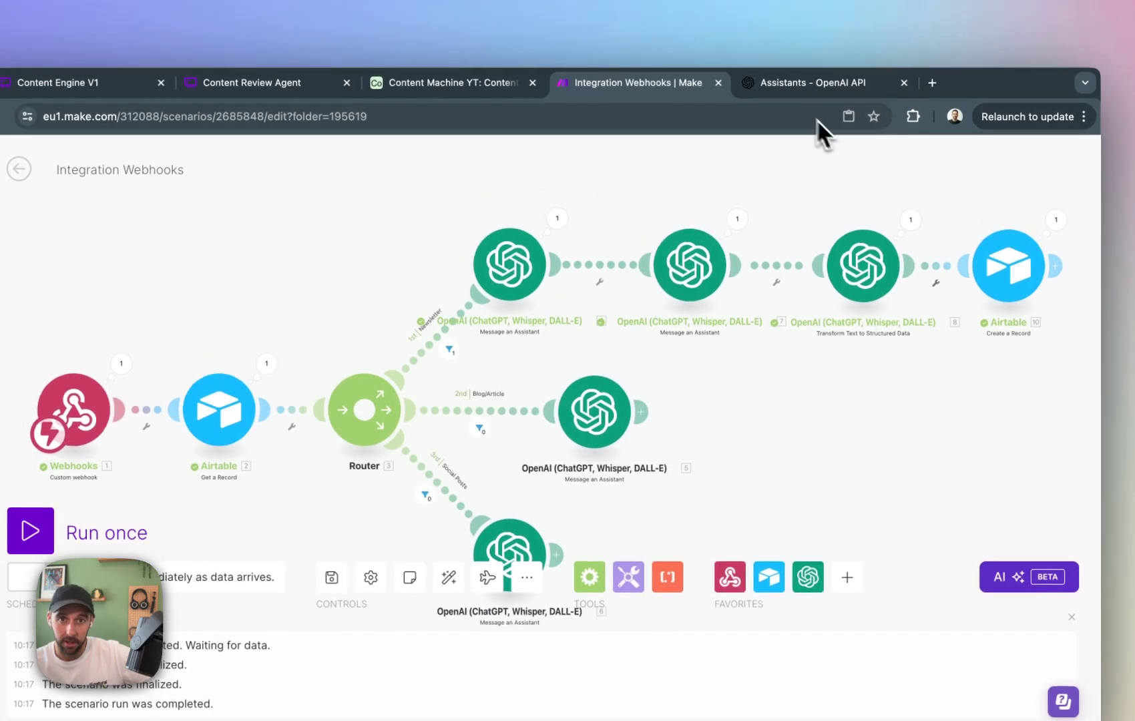
Read the full Feedback text of the newsletter record in Airtable's Content table.
left_click(453, 85)
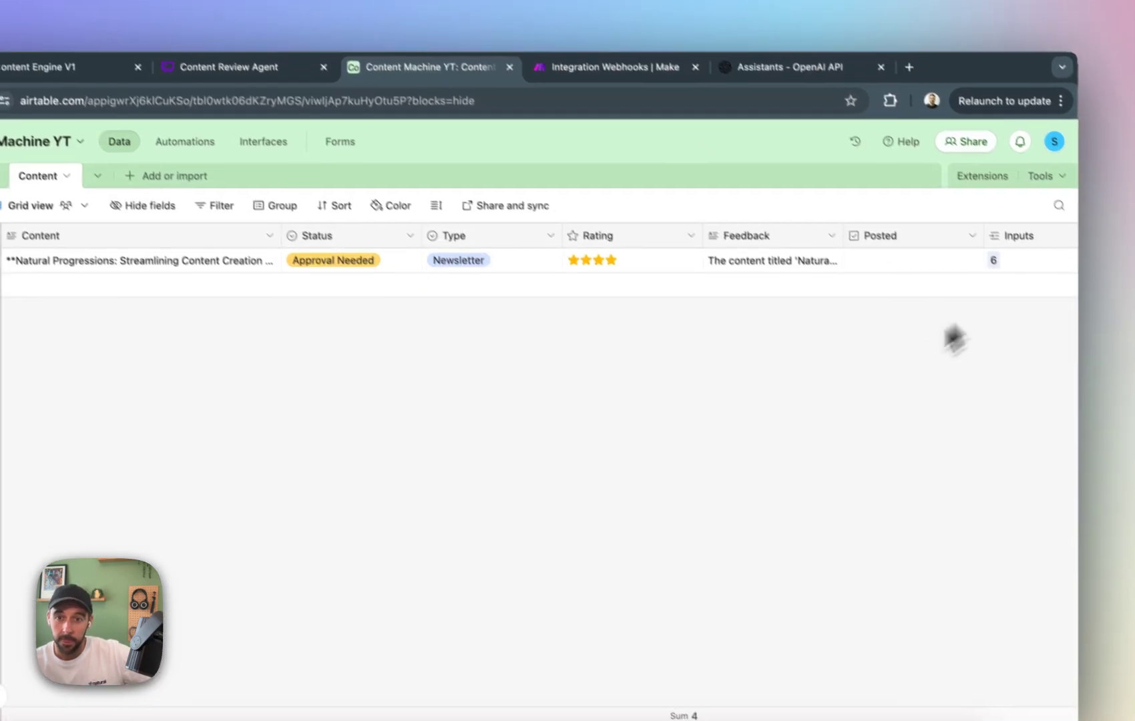
left_click(761, 251)
left_click(813, 240)
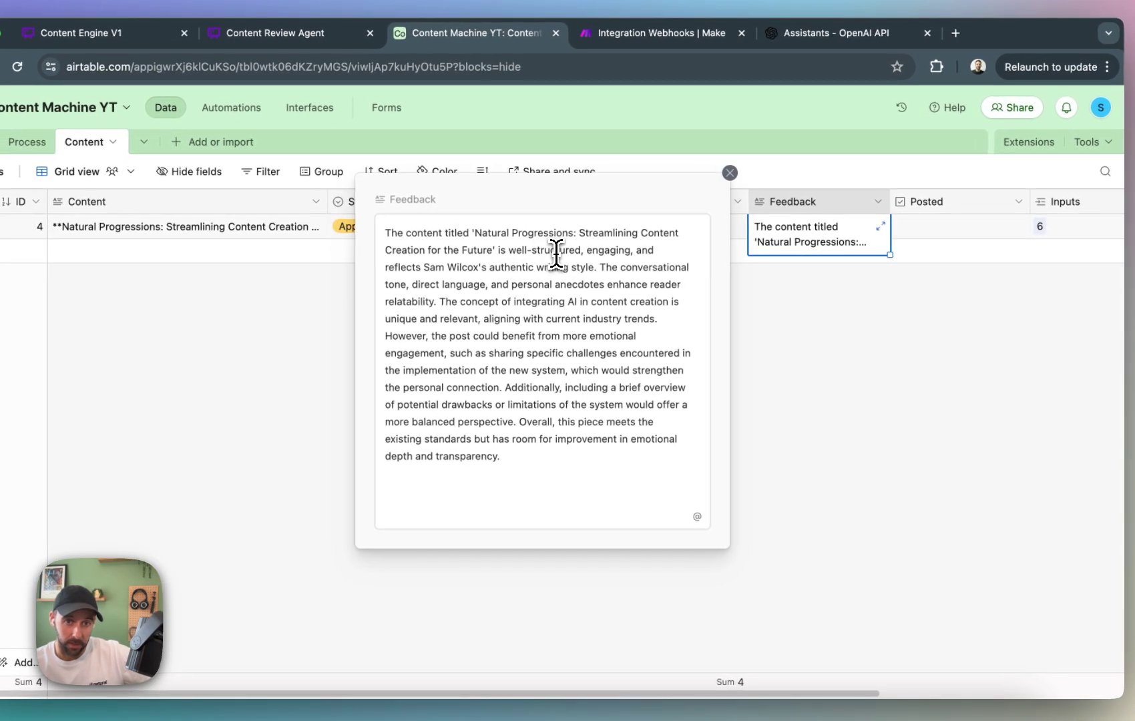
left_click_drag(598, 267, 385, 221)
left_click(634, 467)
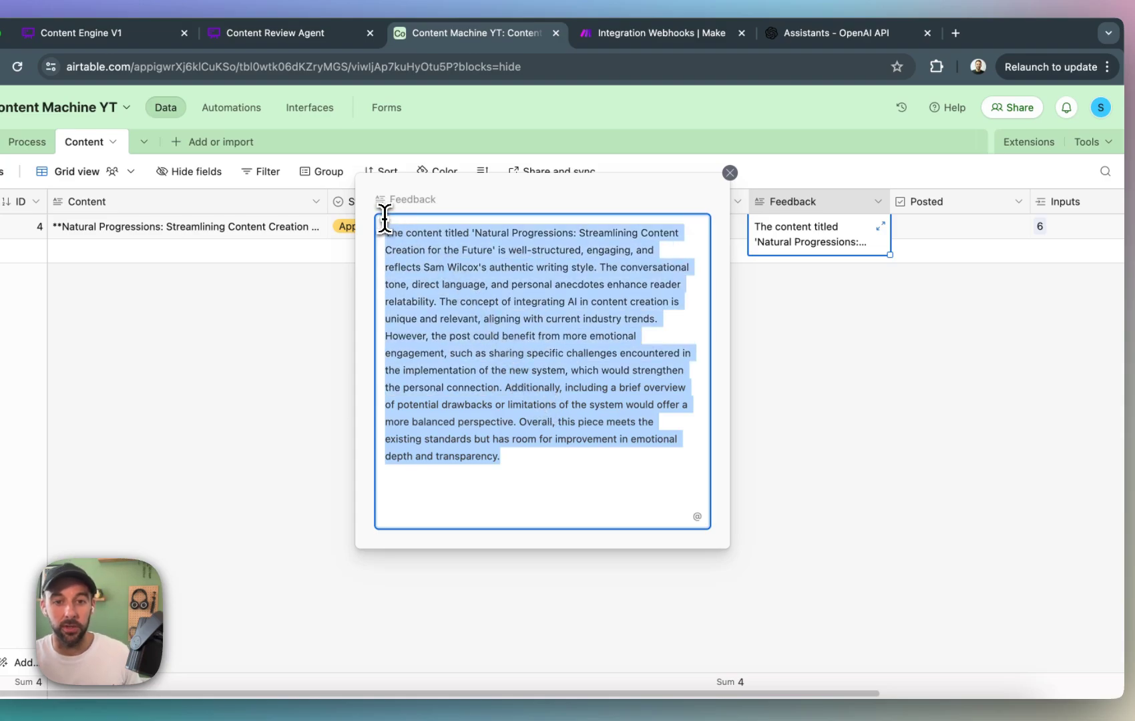
Close the expanded Feedback text and review the Newsletter Assistant's instructions, model and tool settings in OpenAI.
left_click(762, 506)
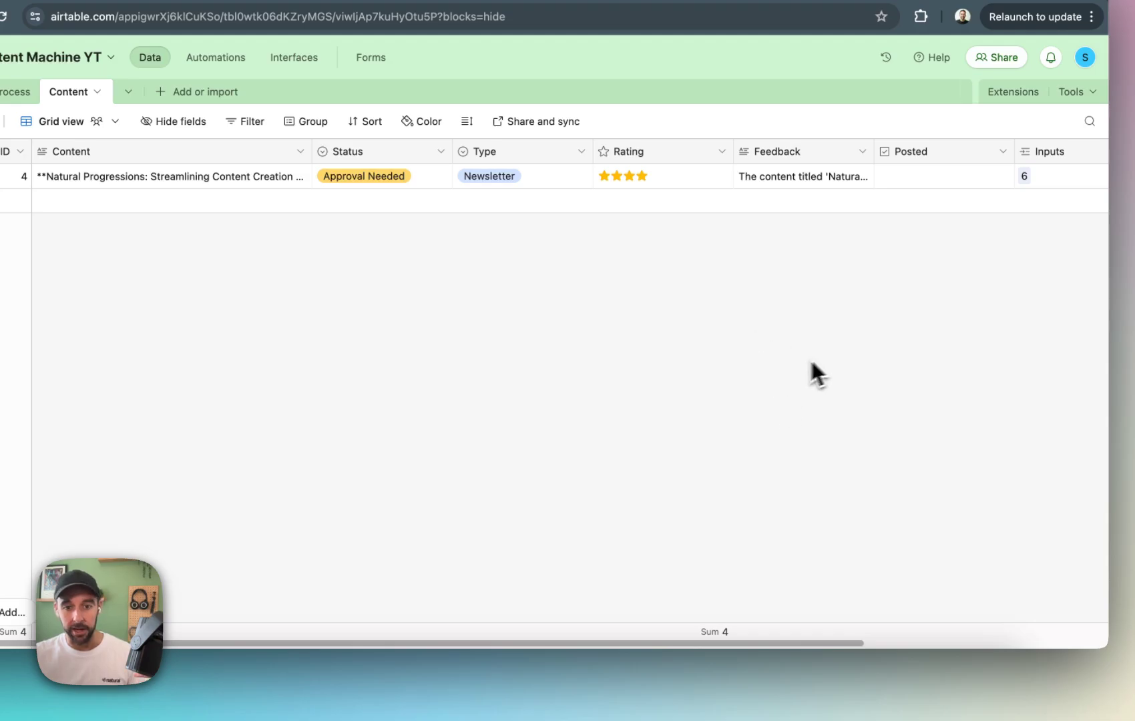
left_click_drag(405, 643, 498, 648)
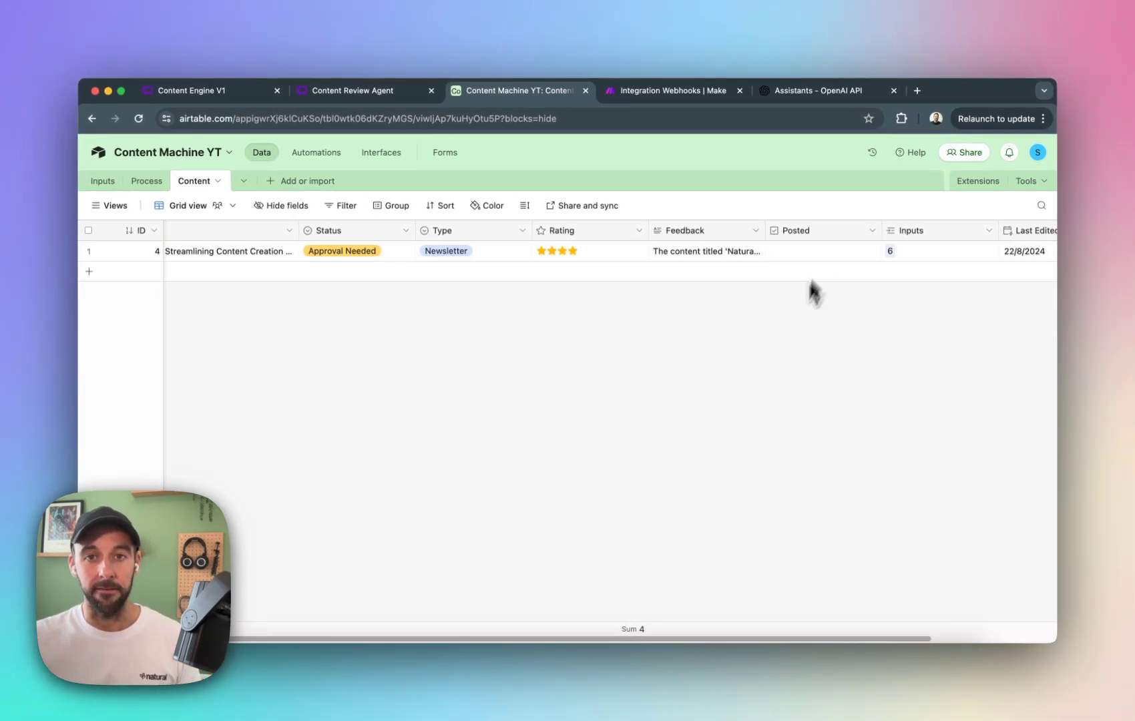
left_click(835, 92)
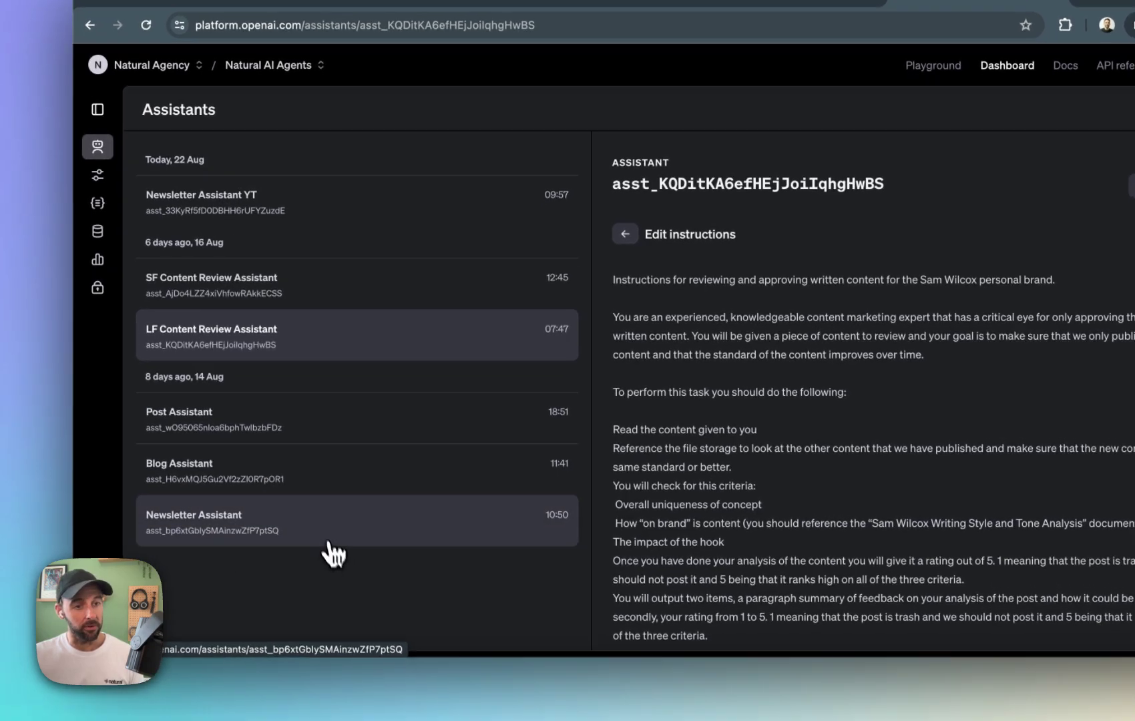
left_click(326, 559)
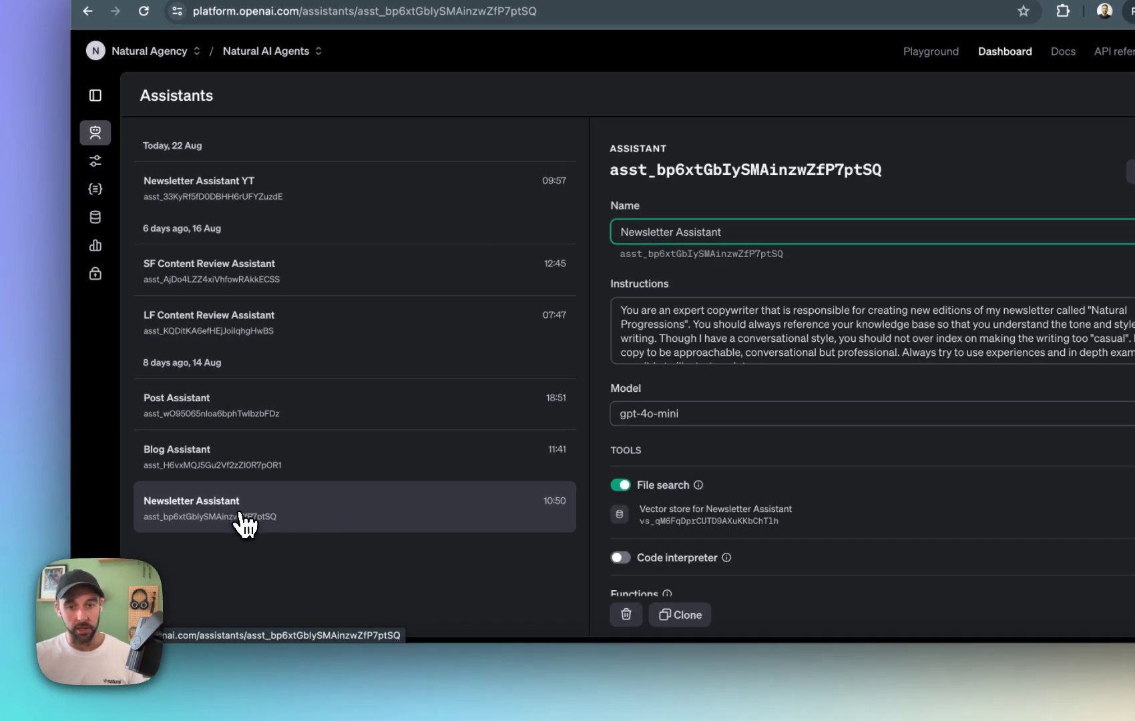
scroll(695, 461, "down", 3)
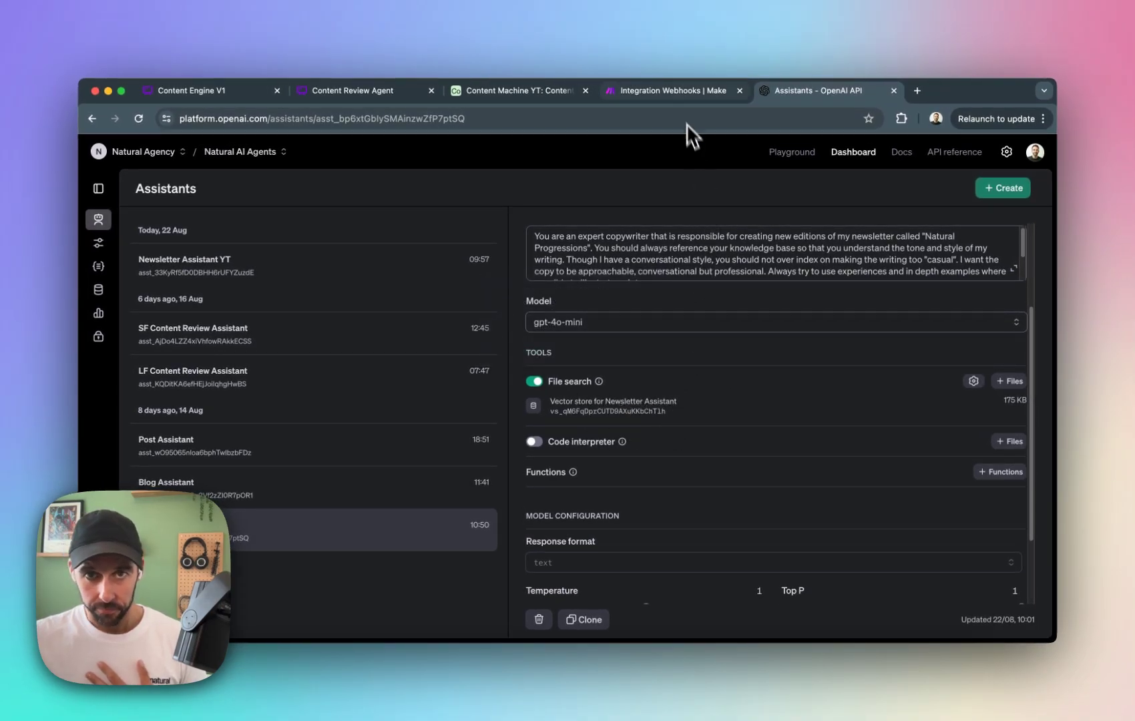
Review the newsletter, blog/article and social posts branches of Make's Integration Webhooks scenario alongside the Airtable content record.
left_click(671, 90)
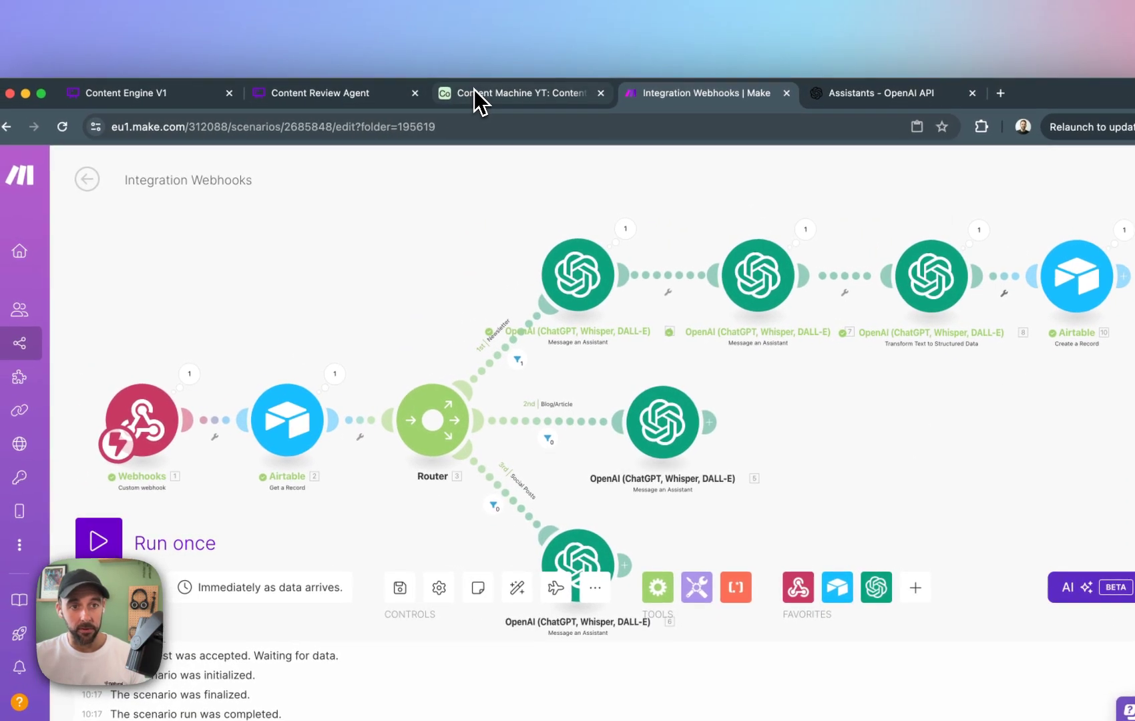
left_click(394, 67)
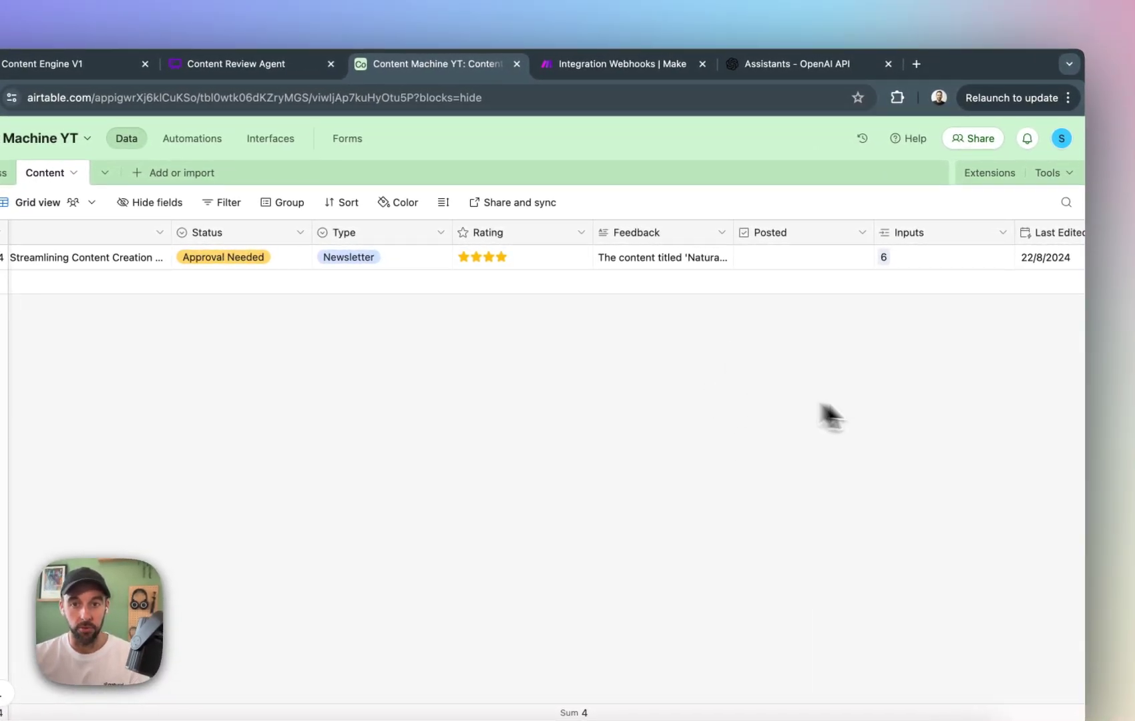
left_click(605, 70)
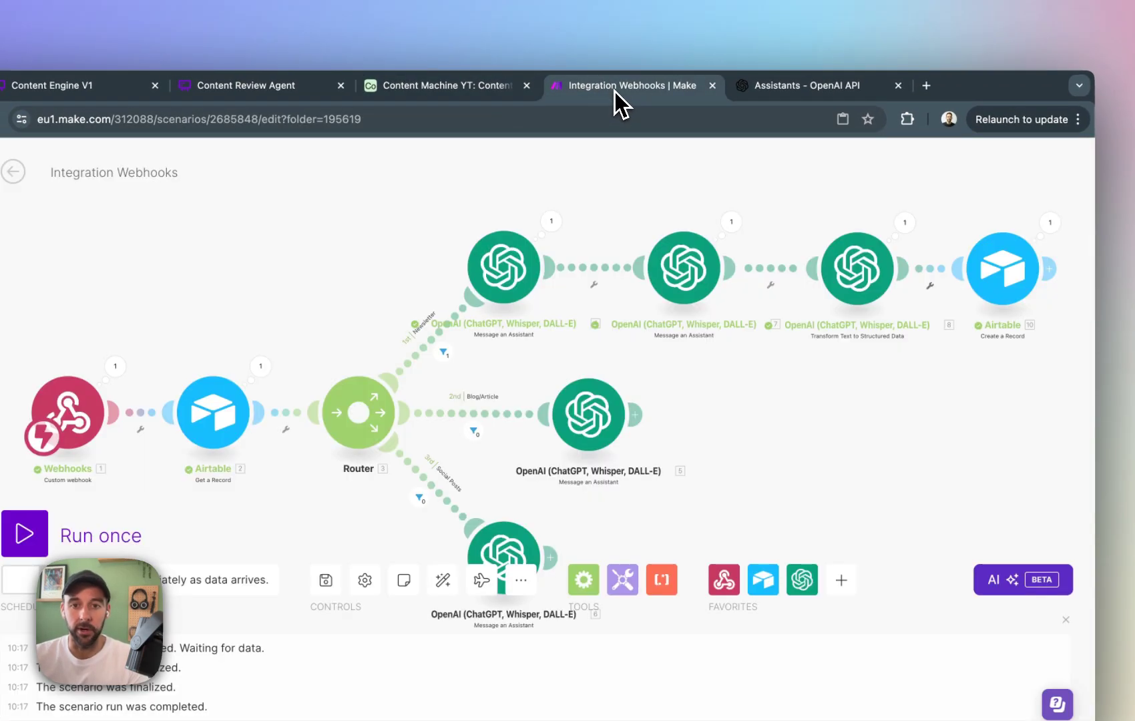
left_click_drag(896, 480, 785, 417)
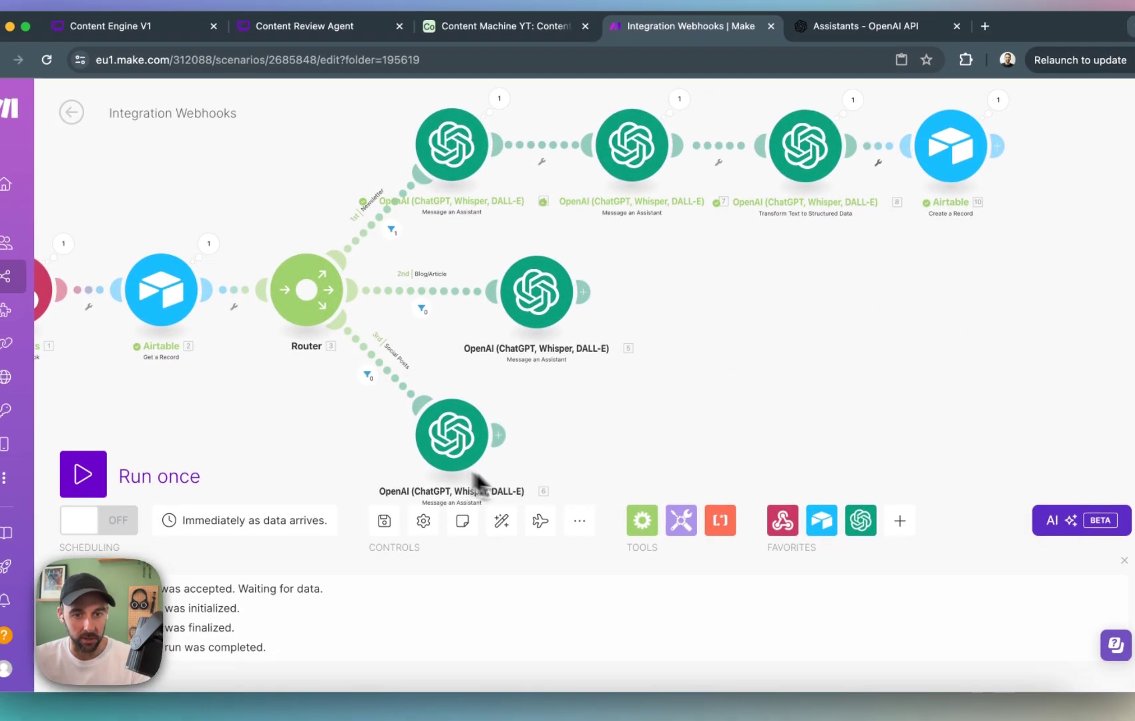
left_click_drag(557, 524, 518, 440)
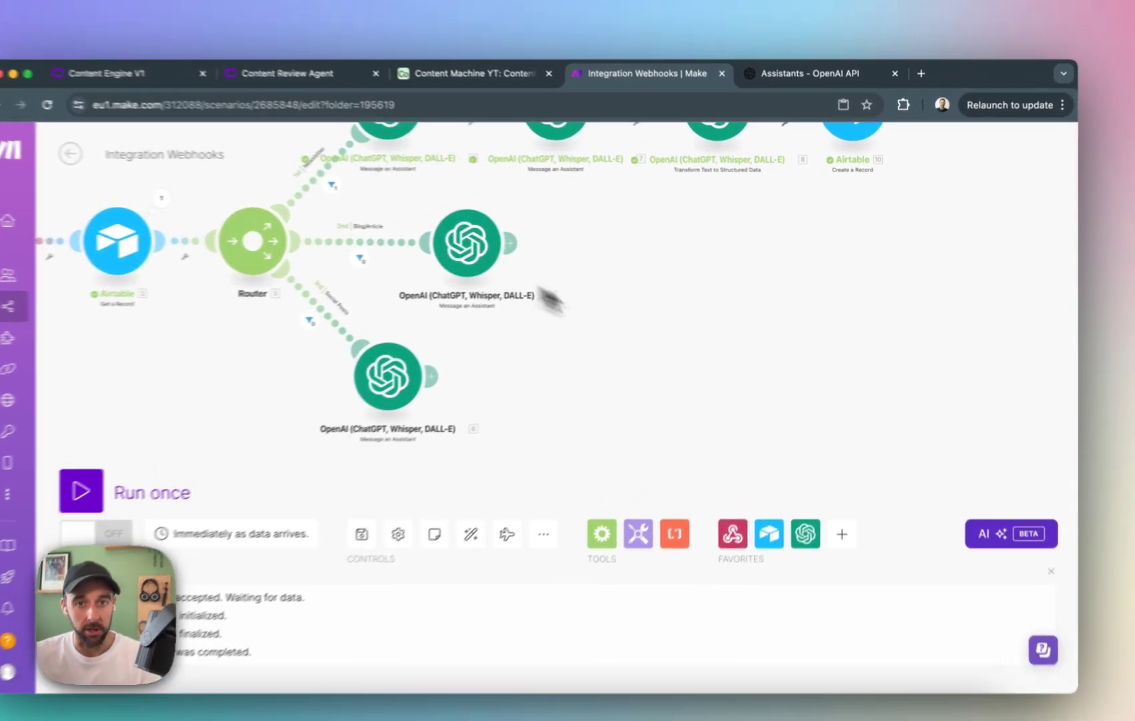
left_click_drag(713, 300, 696, 362)
left_click_drag(947, 257, 834, 299)
right_click(839, 306)
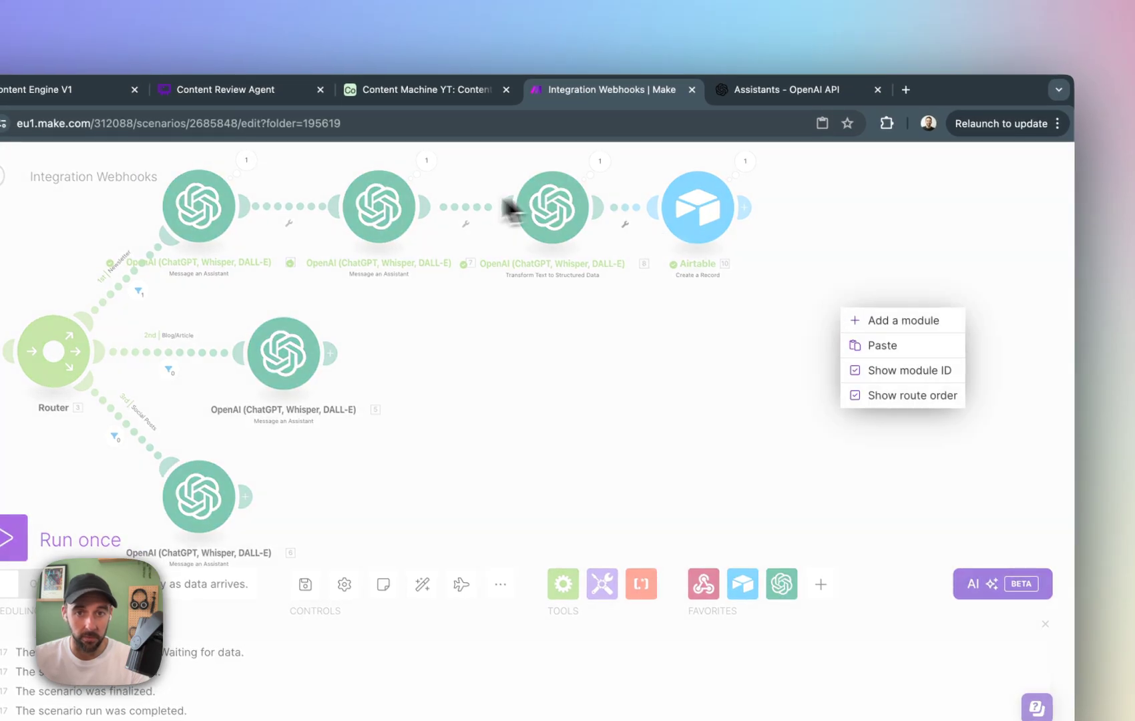
left_click(509, 204)
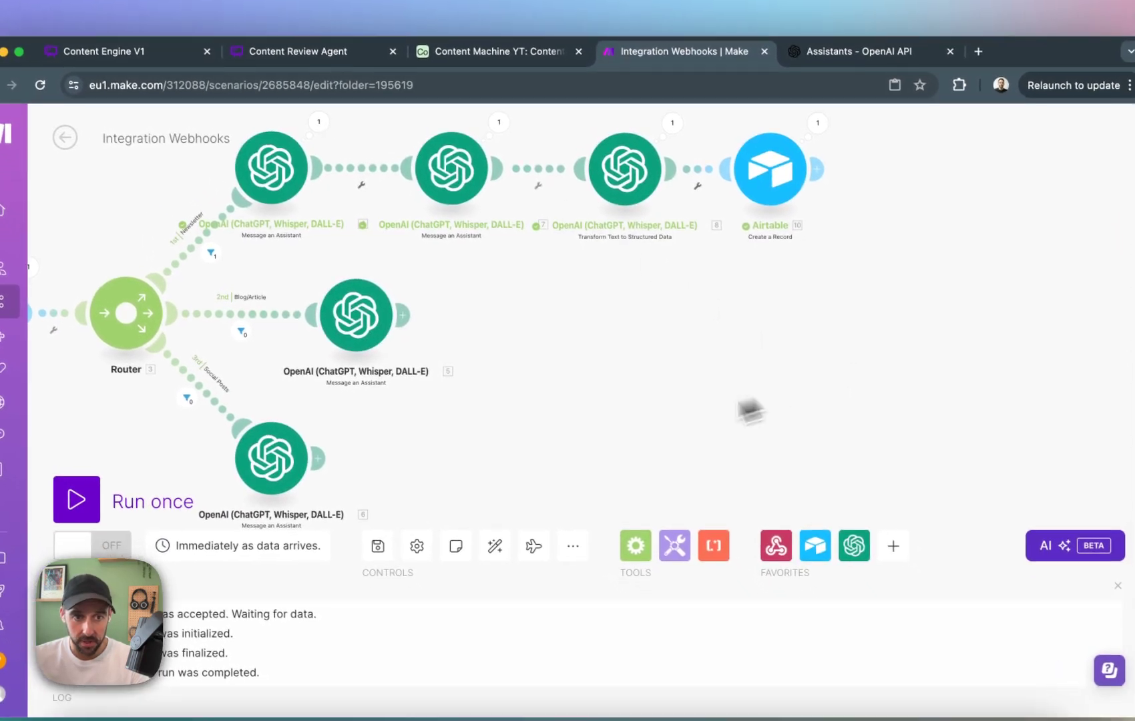
Auto-align all modules of the Integration Webhooks scenario.
left_click_drag(776, 447, 903, 333)
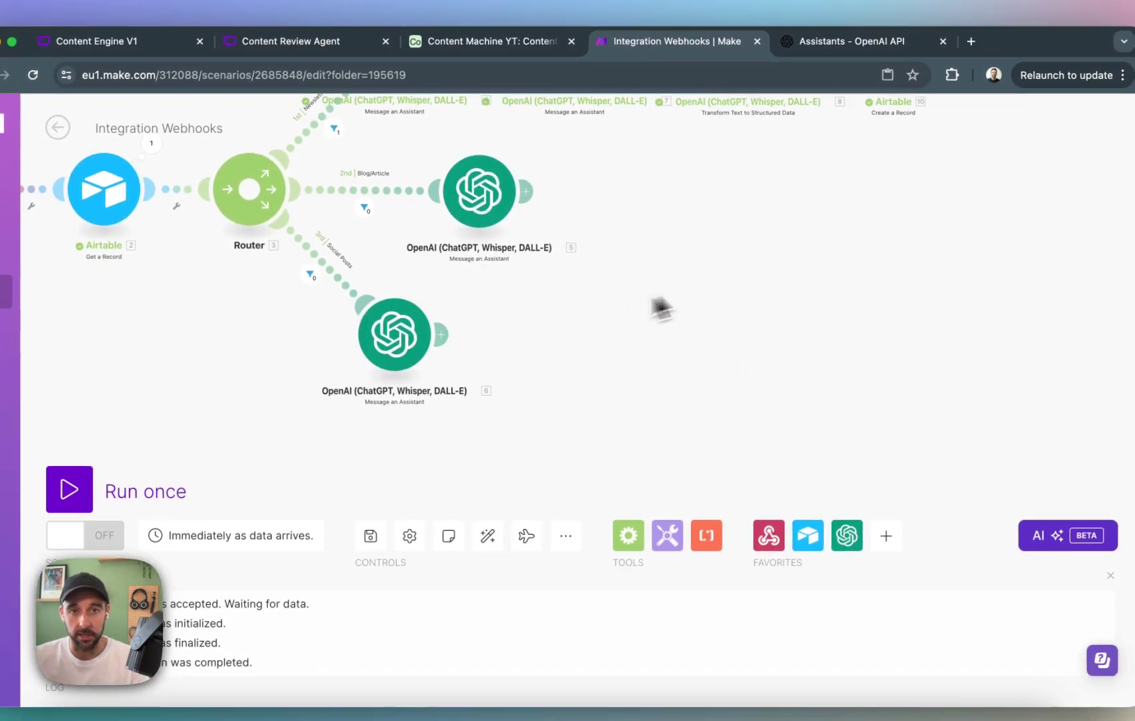
left_click_drag(577, 253, 628, 325)
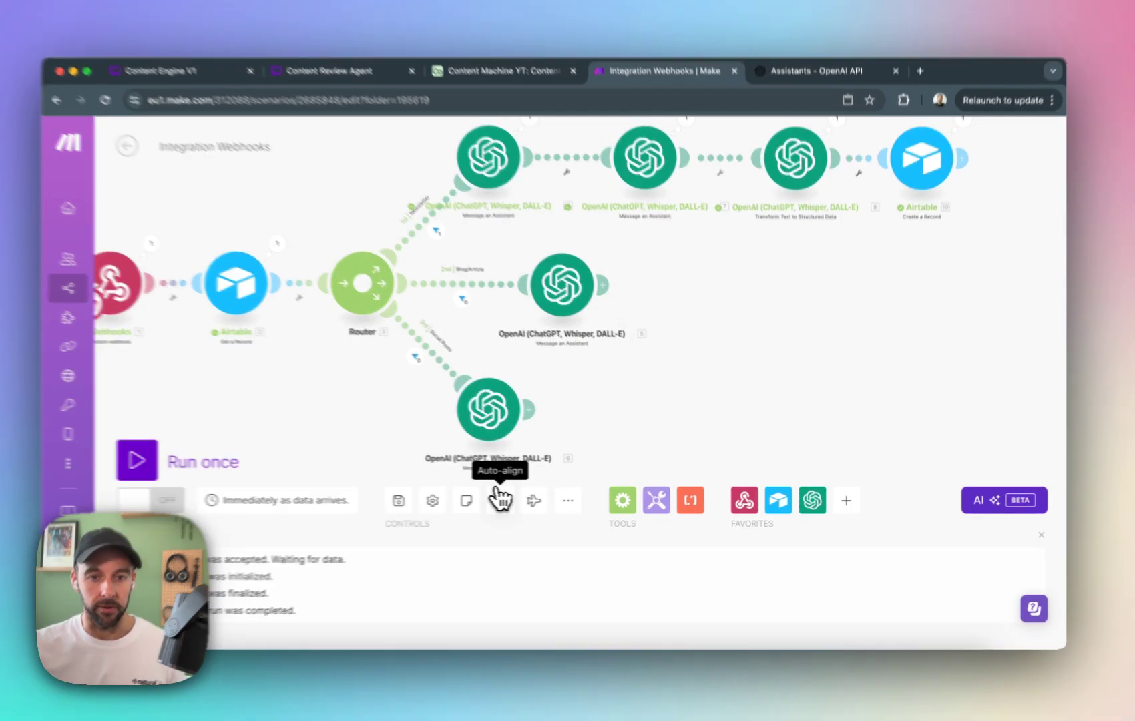
left_click(516, 500)
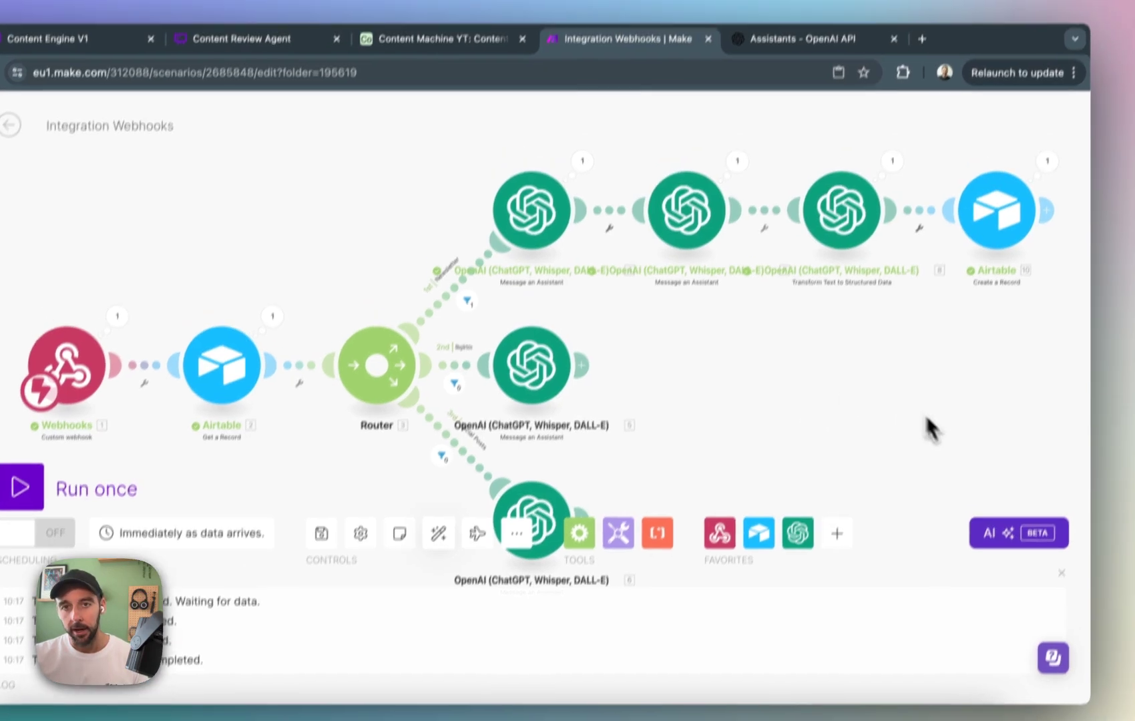
left_click_drag(934, 381, 900, 380)
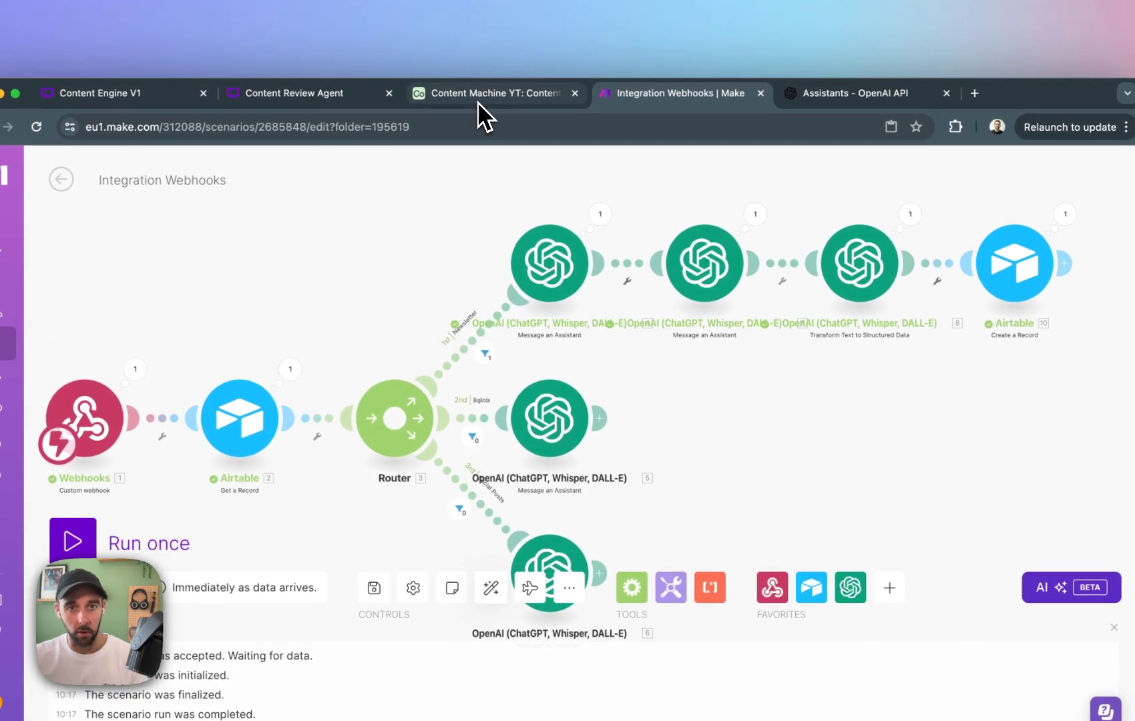
In Airtable's Content table, set the newsletter record's Status to Published and delete the Posted field.
left_click(489, 95)
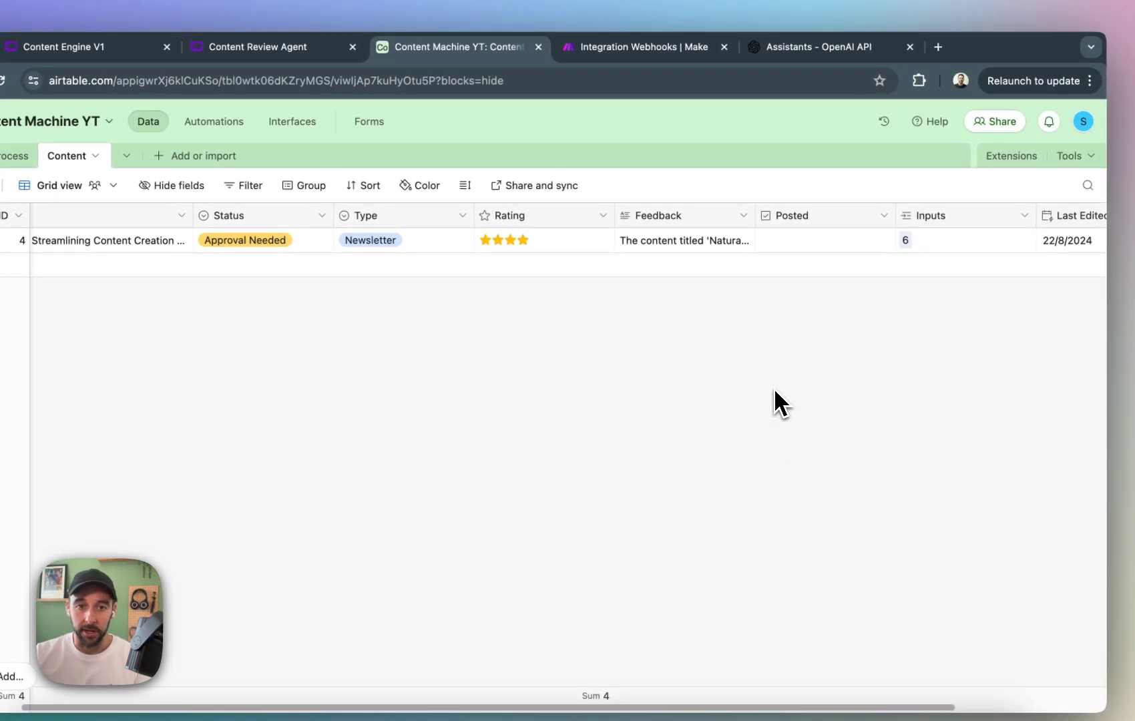
left_click(167, 242)
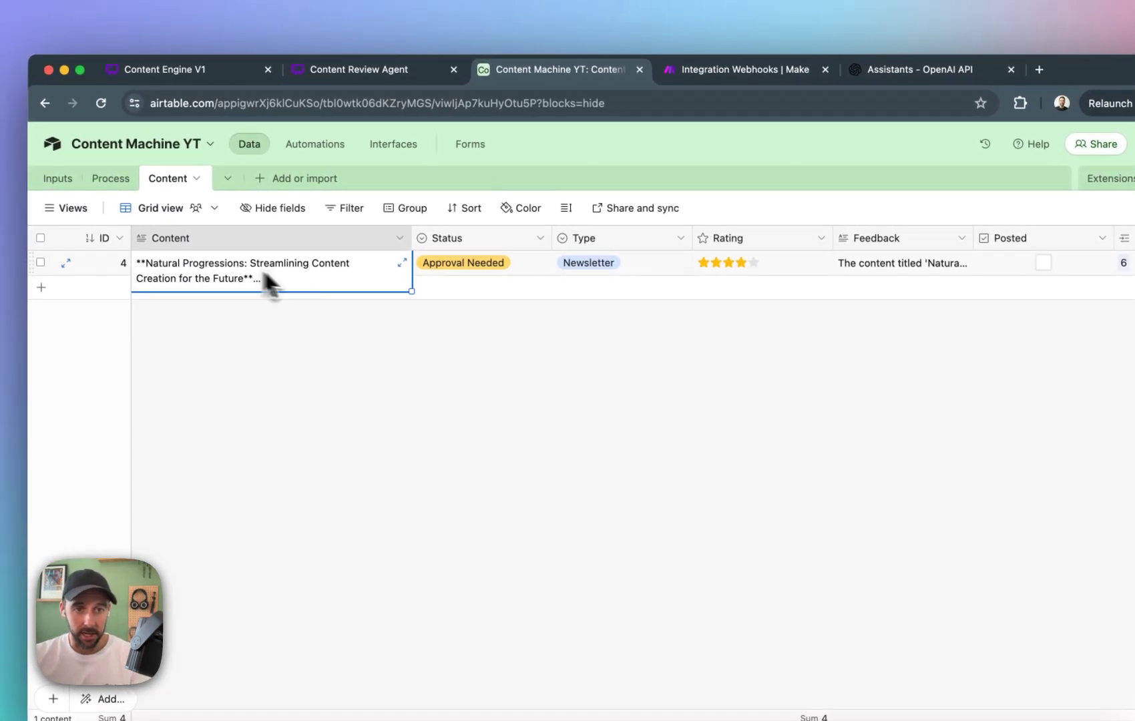
left_click(479, 256)
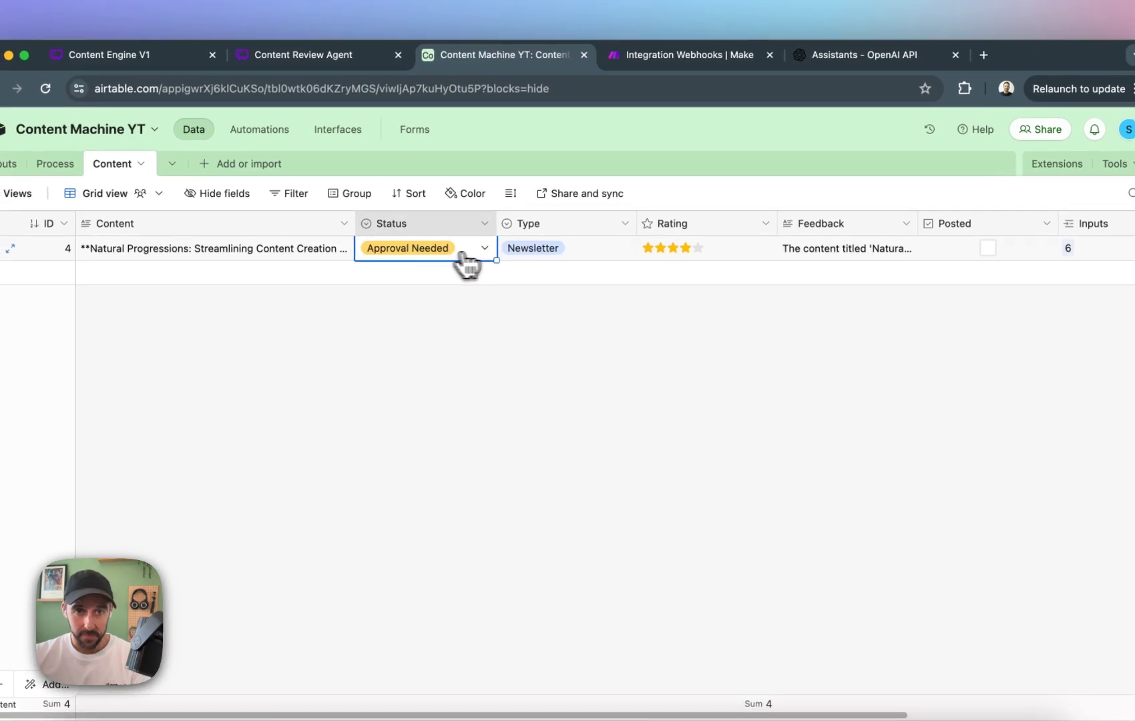
left_click(509, 258)
left_click(434, 359)
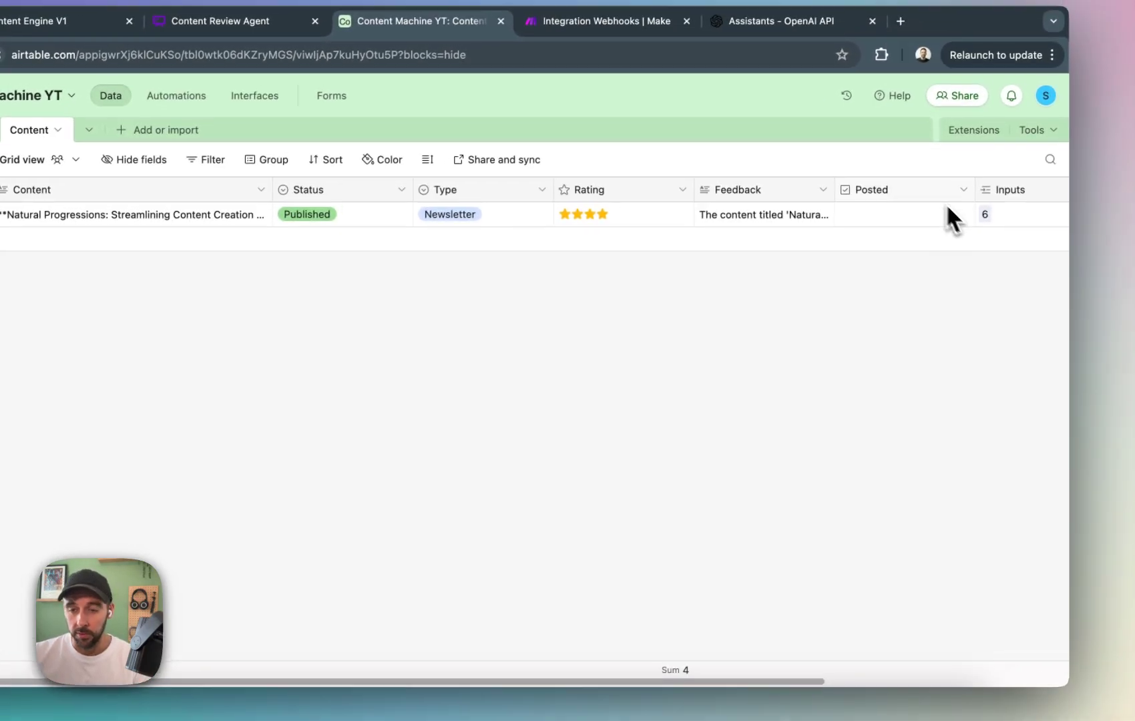
left_click(957, 188)
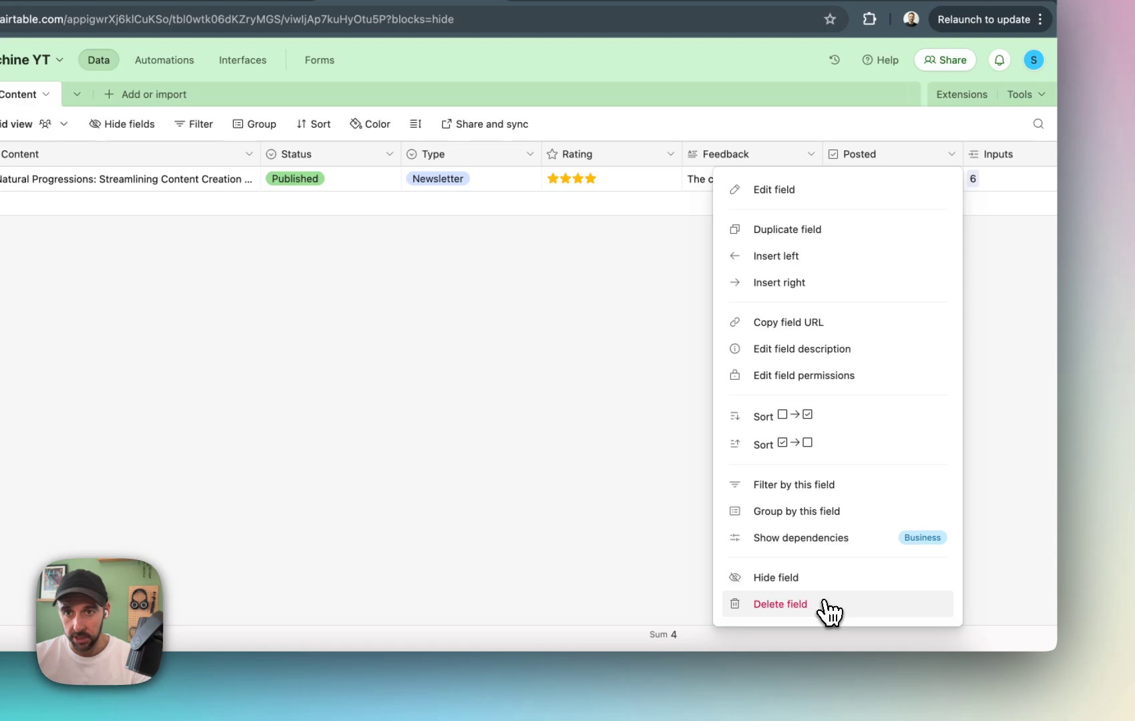
left_click(822, 645)
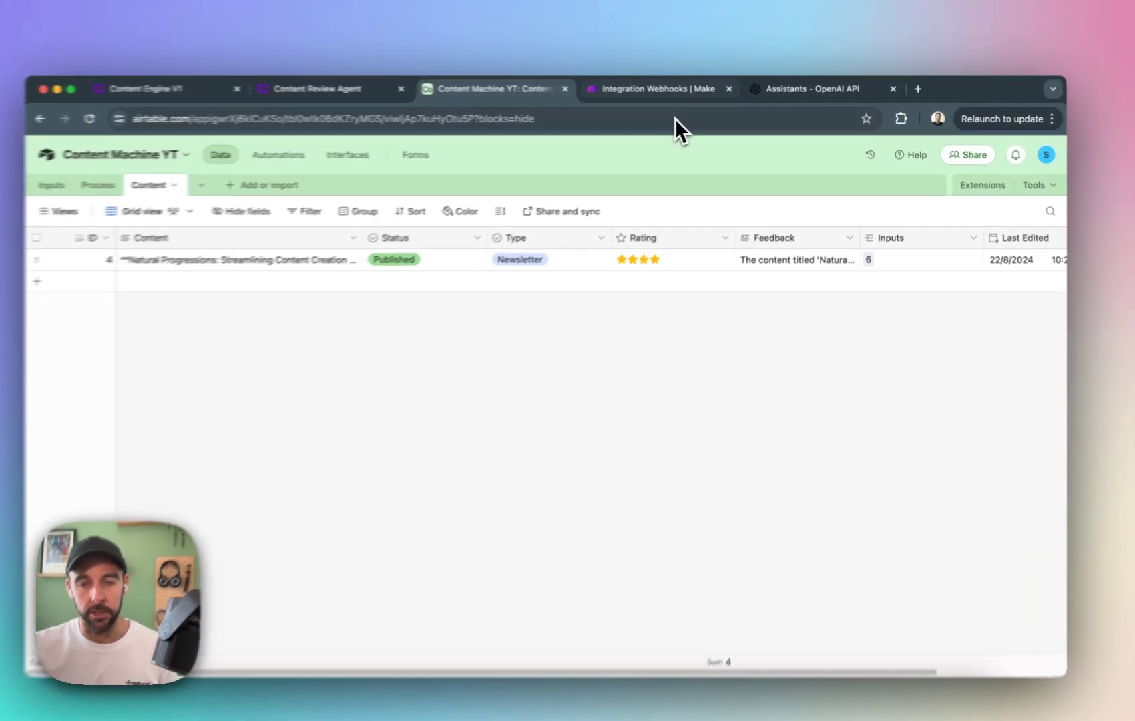
Switch to Make, leave the Integration Webhooks scenario editor and save the unsaved changes.
left_click(673, 90)
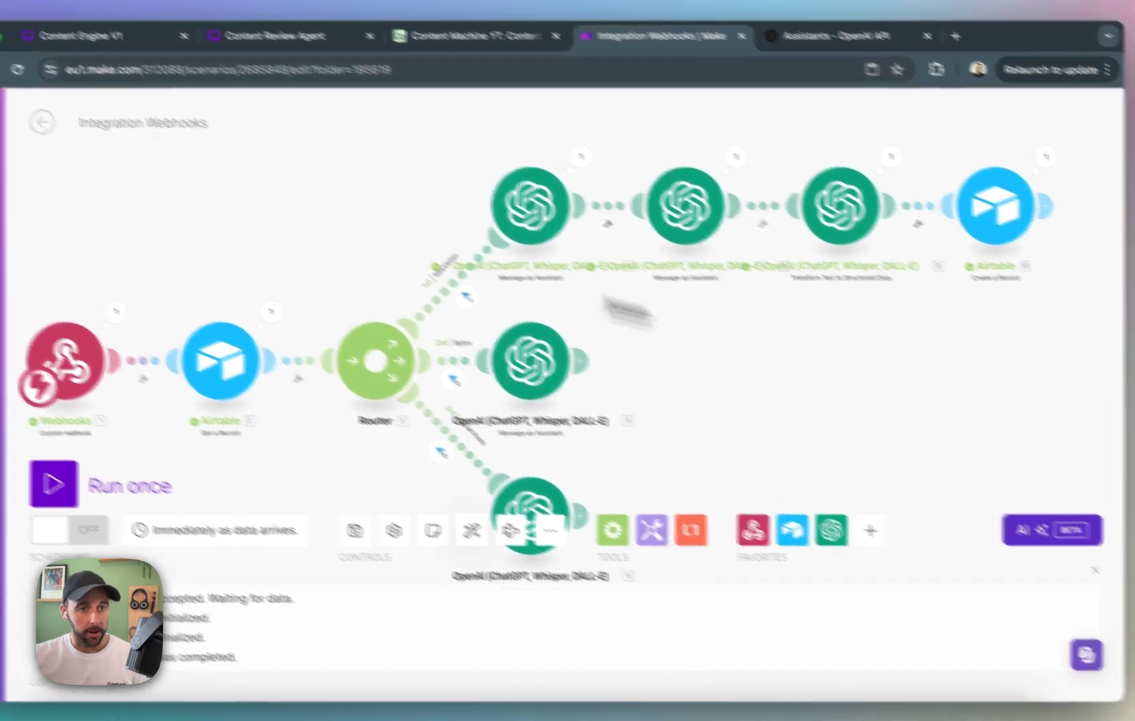
left_click(41, 122)
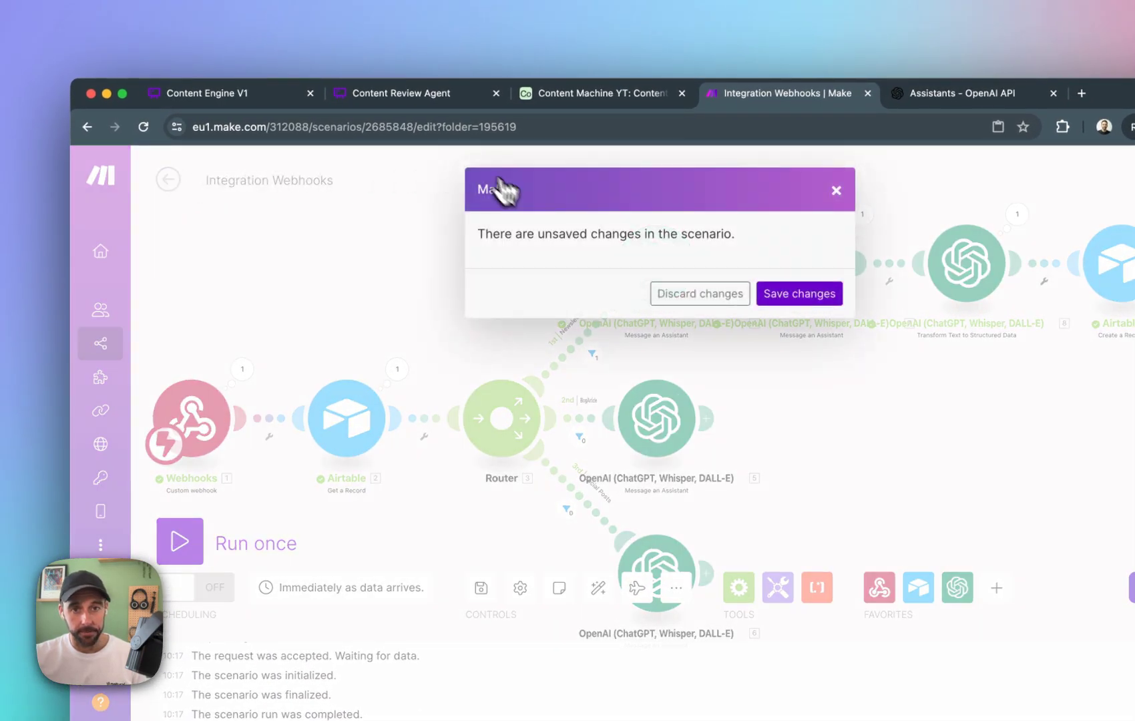
left_click(804, 296)
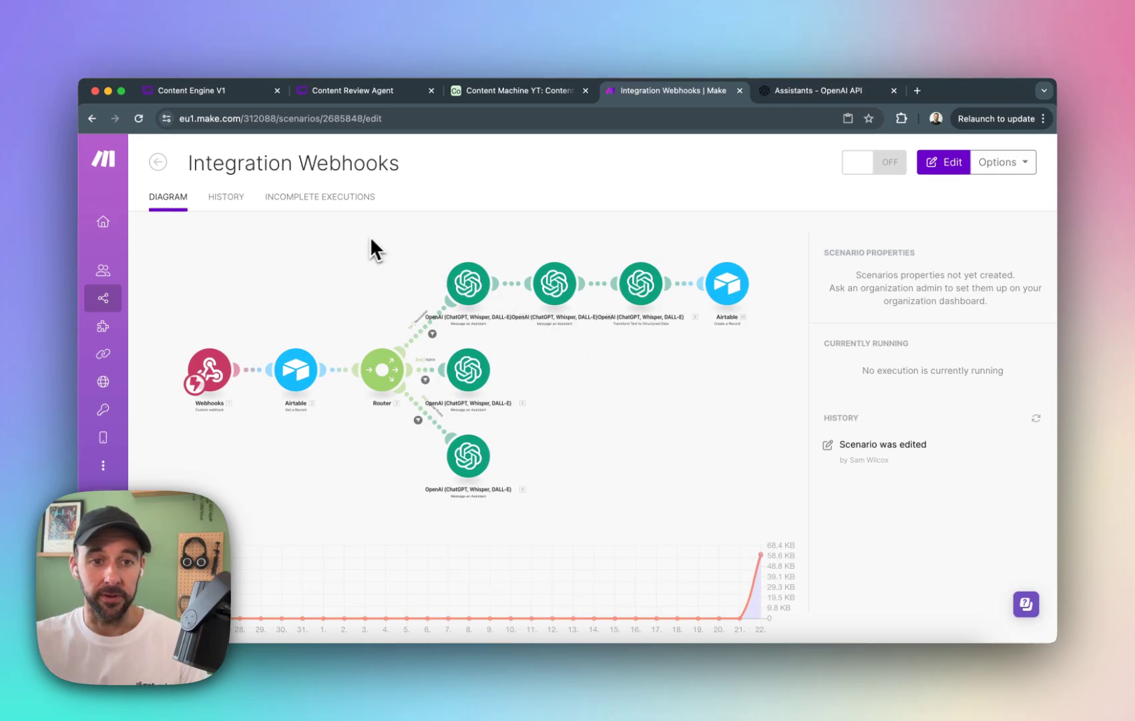
Rename the Integration Webhooks scenario as "Content Assitants YT".
triple_click(333, 163)
type("C")
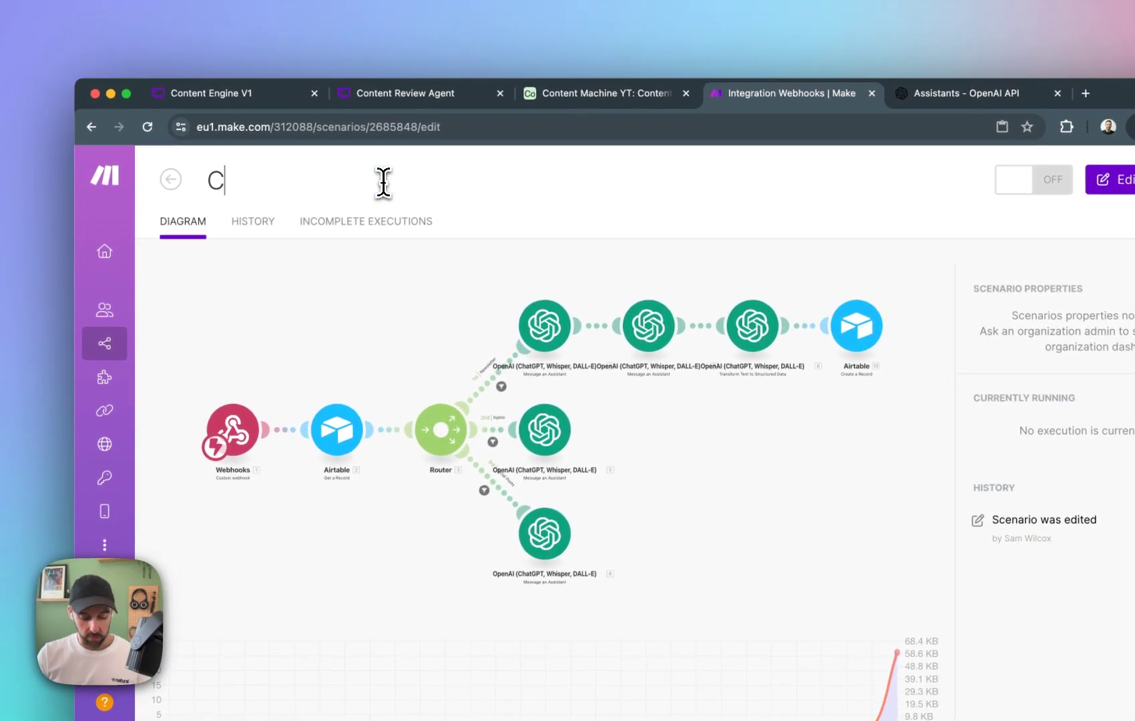
type("onetn")
key("BackSpace")
key("BackSpace")
key("BackSpace")
type("tn")
key("BackSpace")
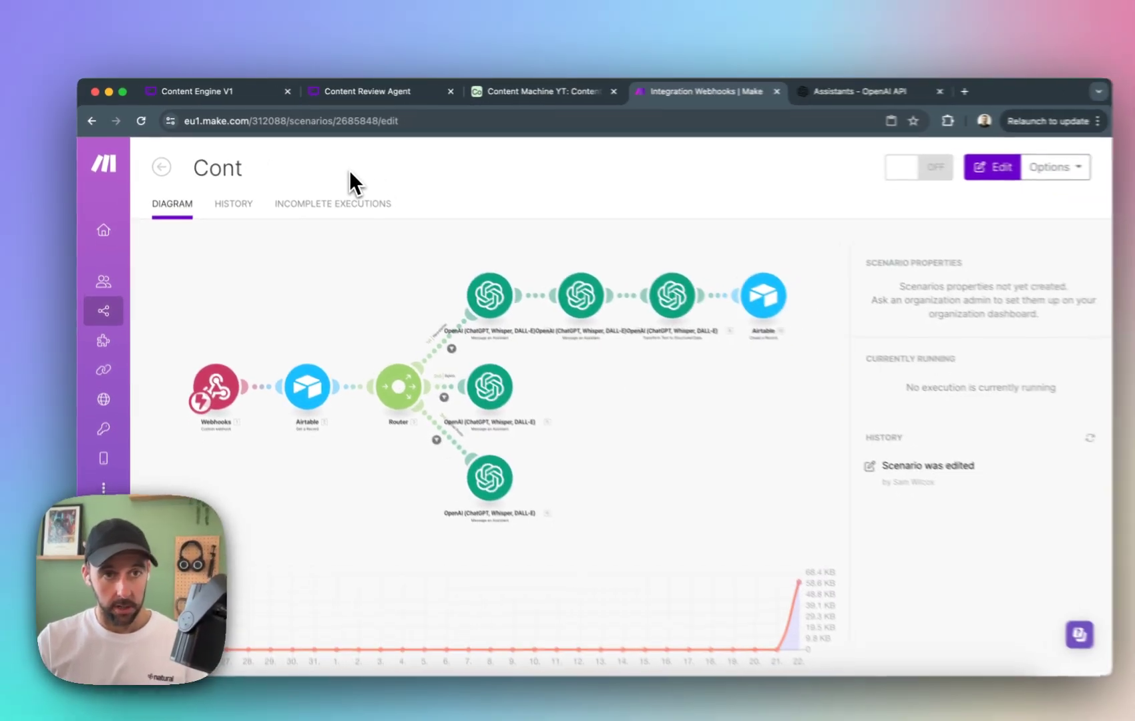
type("ent ")
type("Assitant")
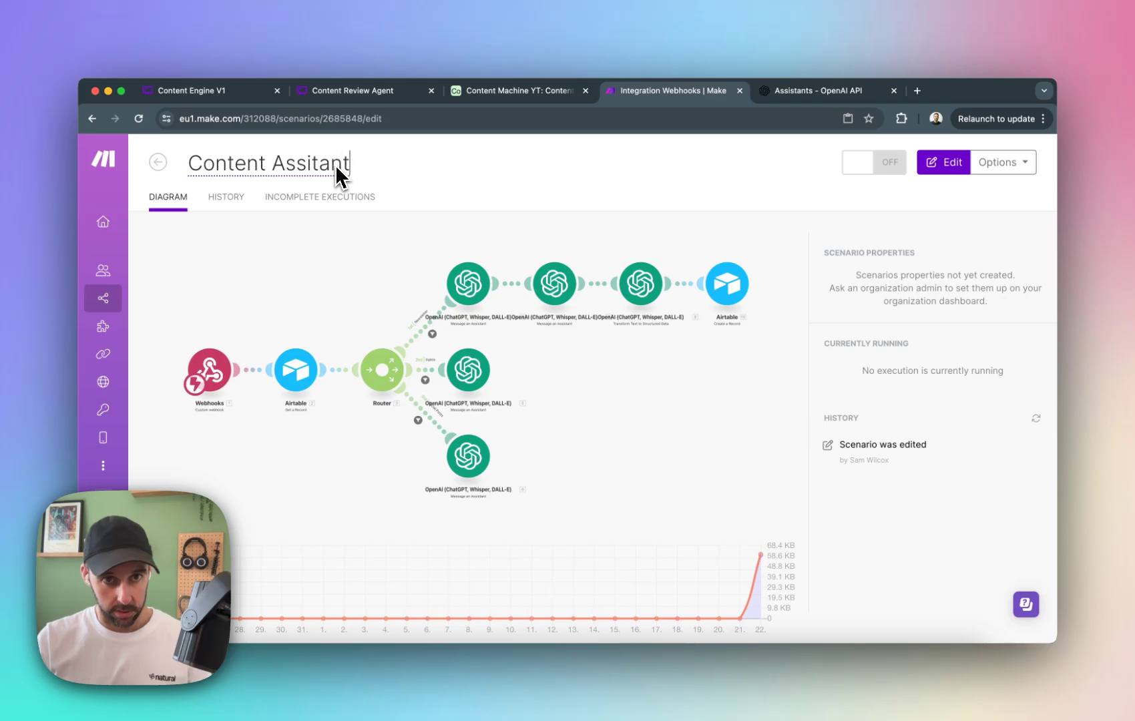
type("s YT")
key("Return")
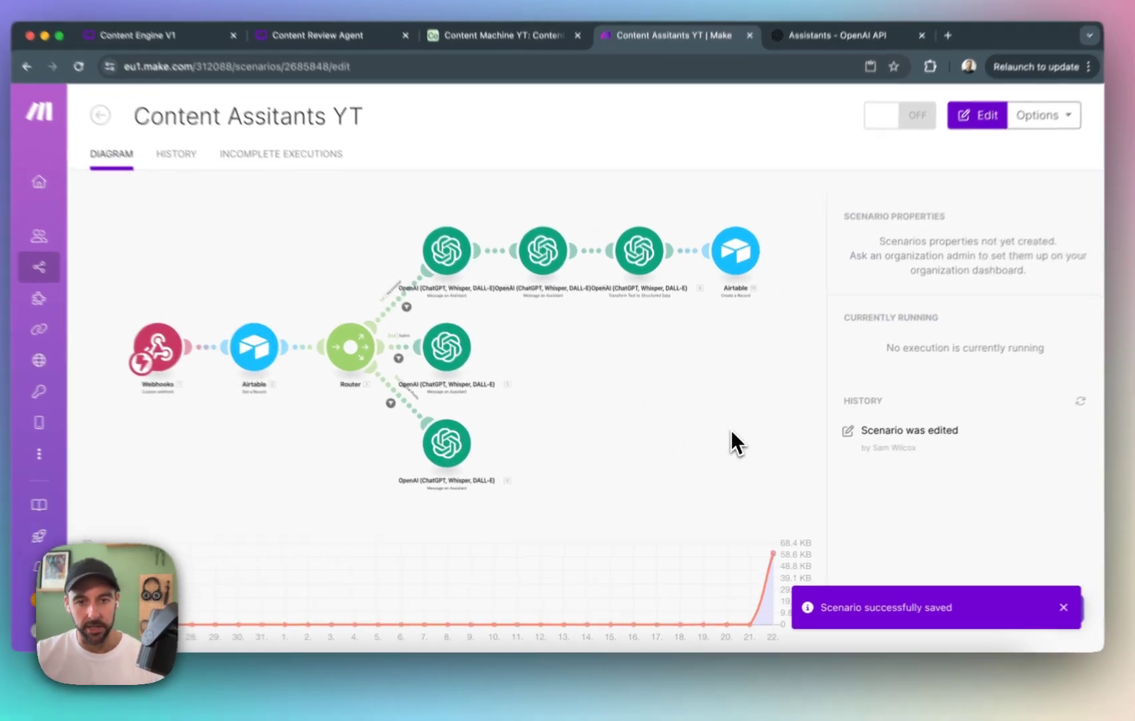
Look over the renamed scenario's module layout in the editor and return to its overview page.
left_click(722, 443)
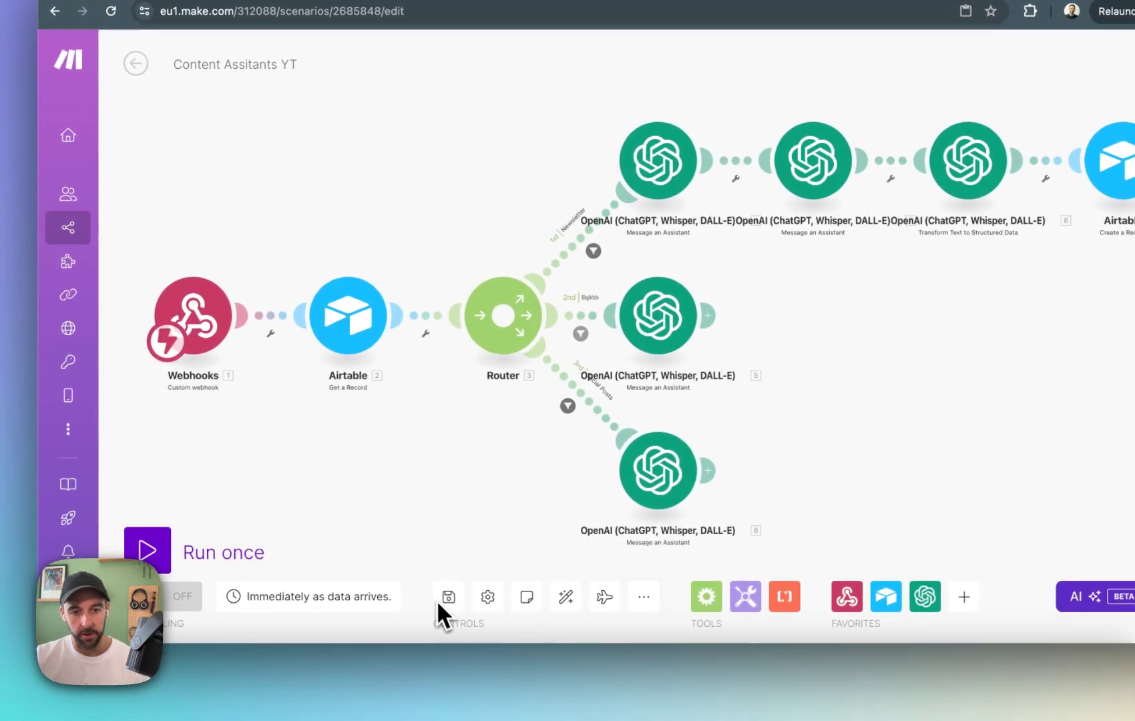
scroll(489, 491, "down", 2)
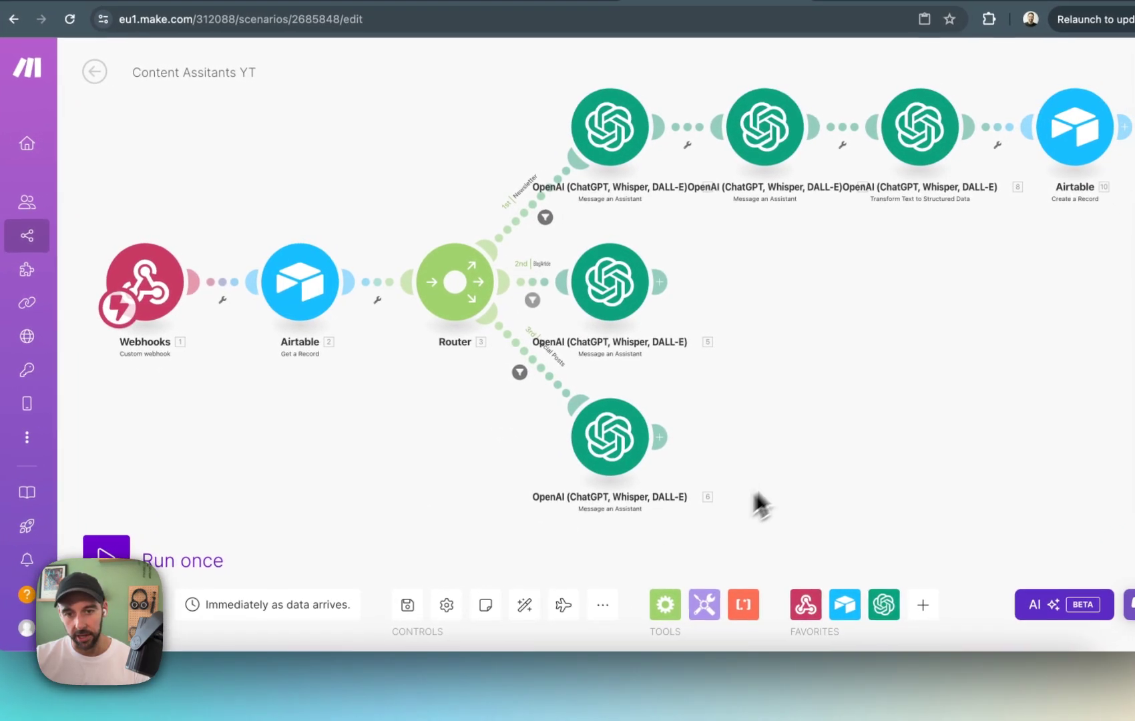
left_click_drag(839, 415, 805, 551)
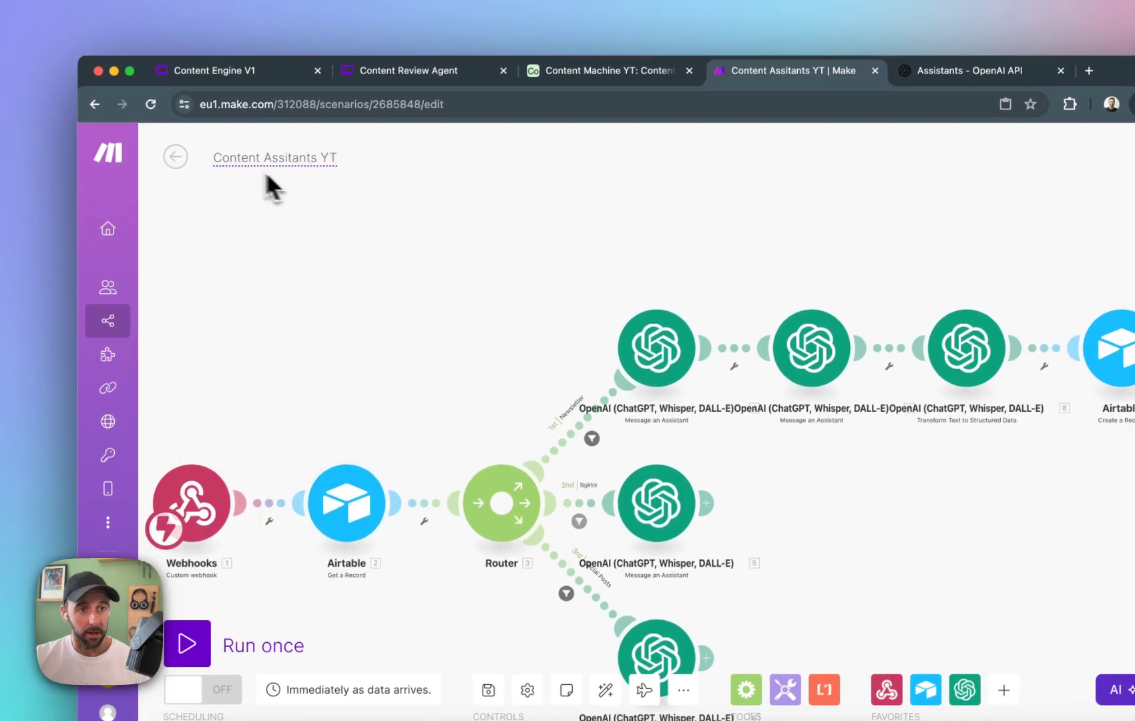
left_click(172, 155)
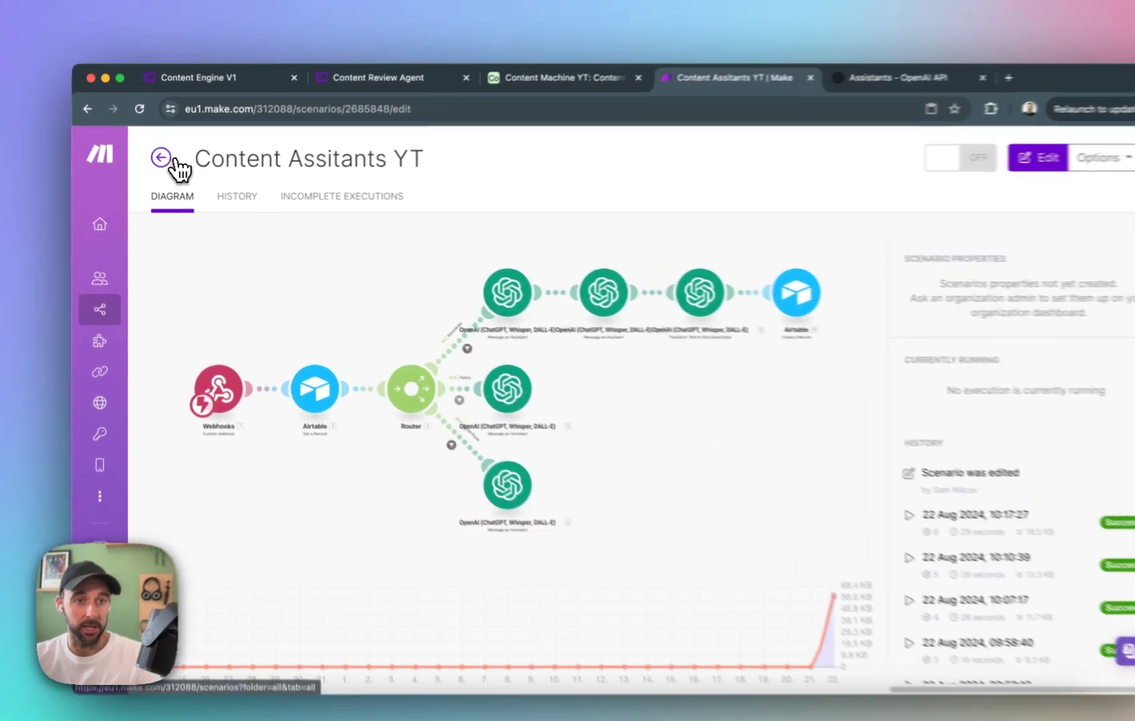
Create a new blank scenario in the YouTube Automations folder.
left_click(158, 163)
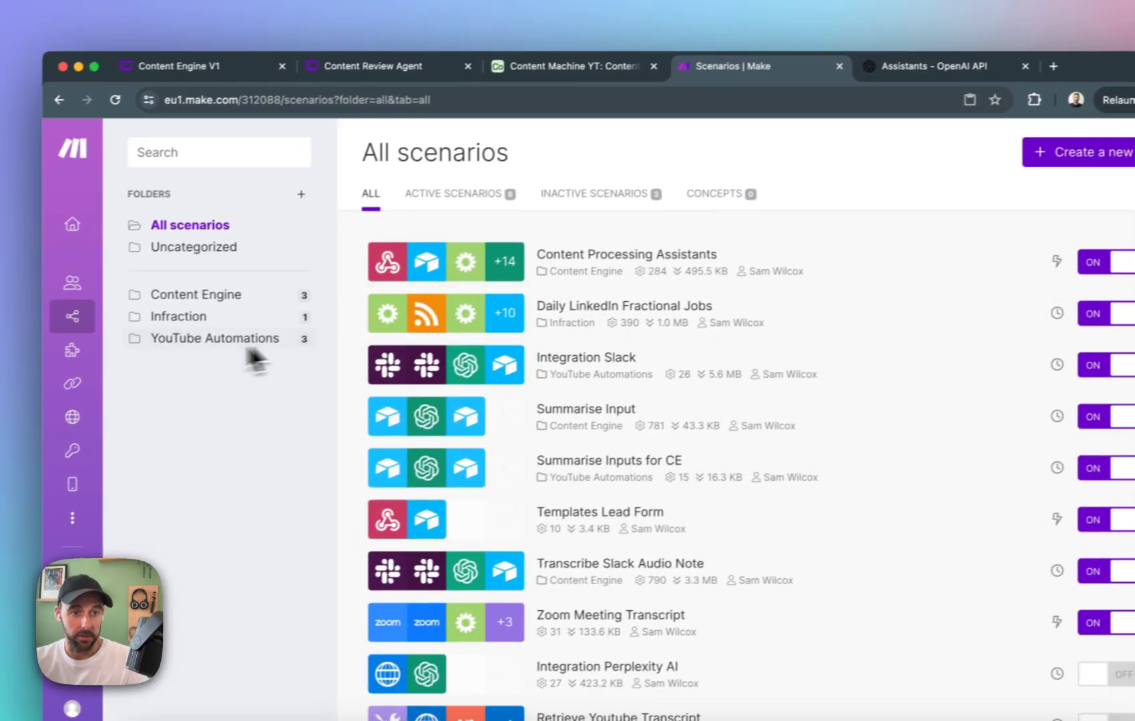
left_click(279, 354)
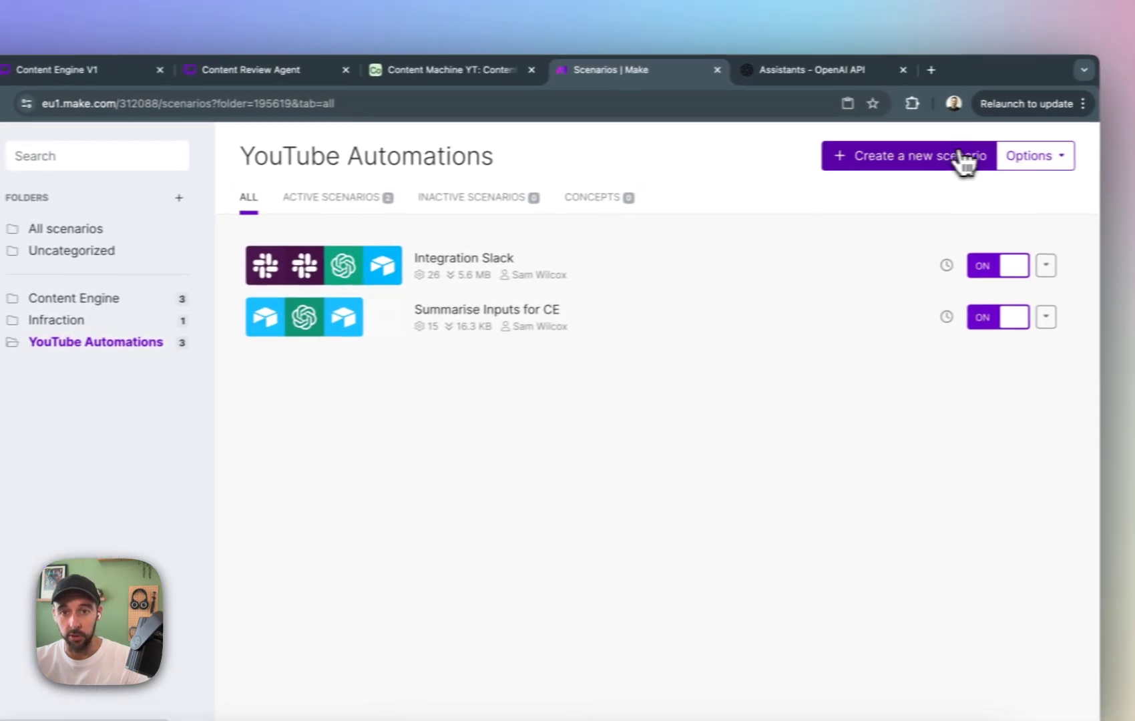
left_click(1111, 148)
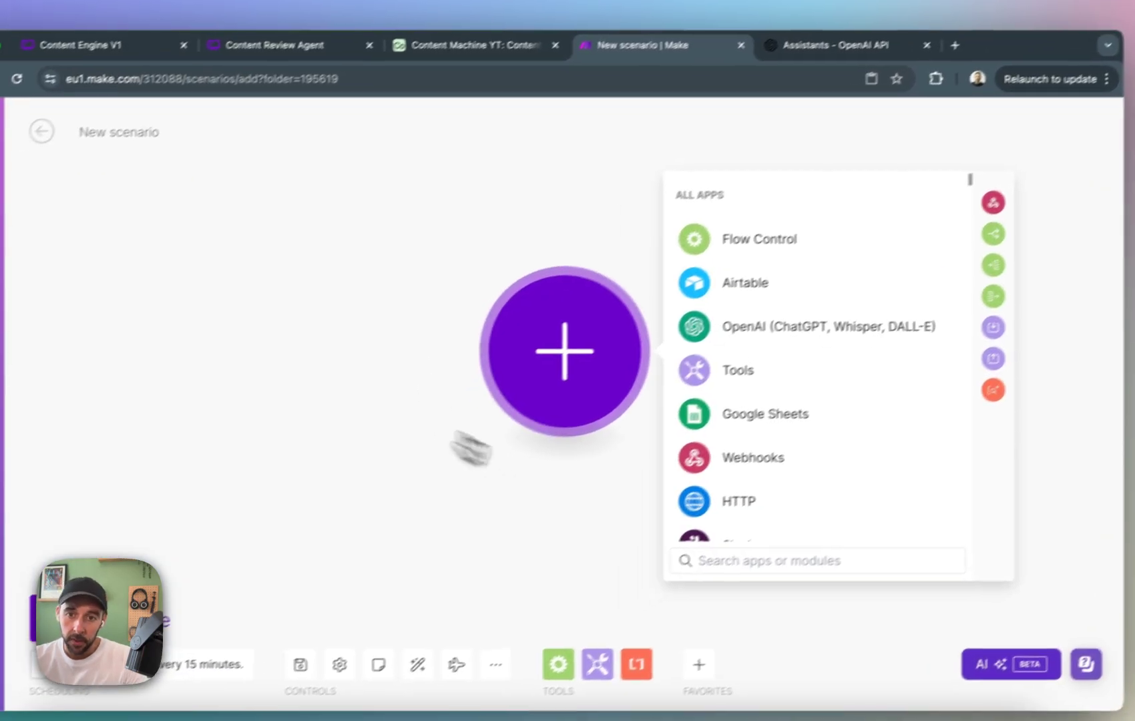
Add a Custom webhook trigger with a new webhook named "Good Content Vector Update" and copy its address.
left_click(694, 436)
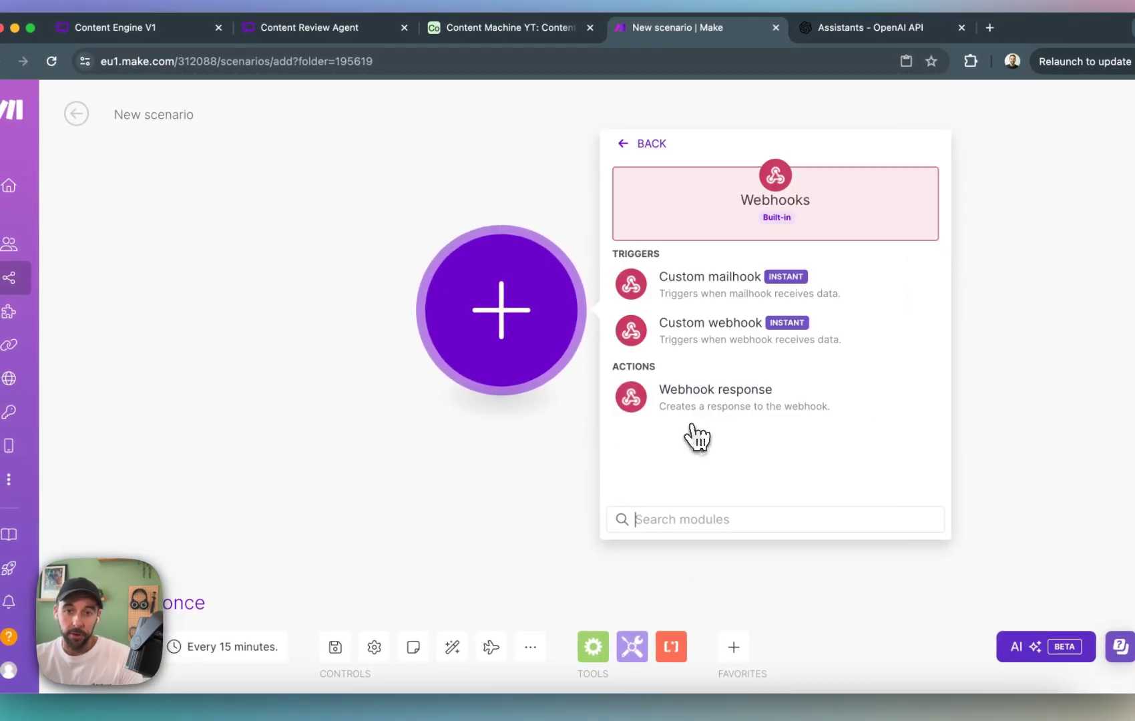
left_click(754, 342)
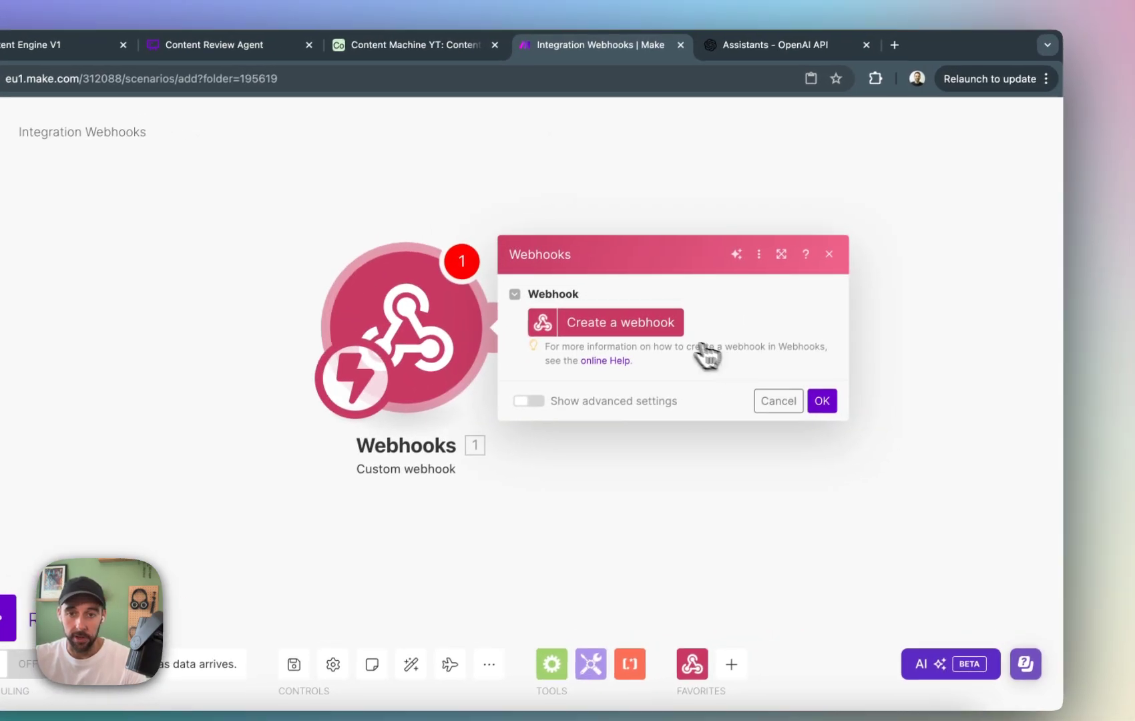
left_click(775, 317)
triple_click(874, 262)
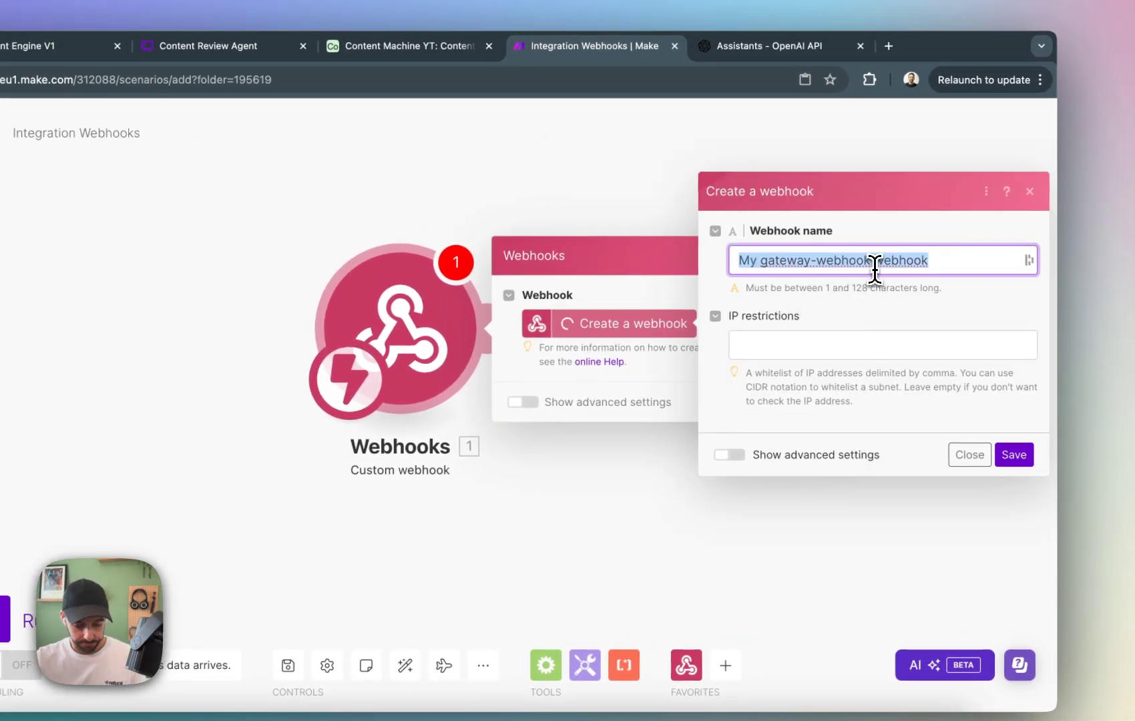
type("Goo")
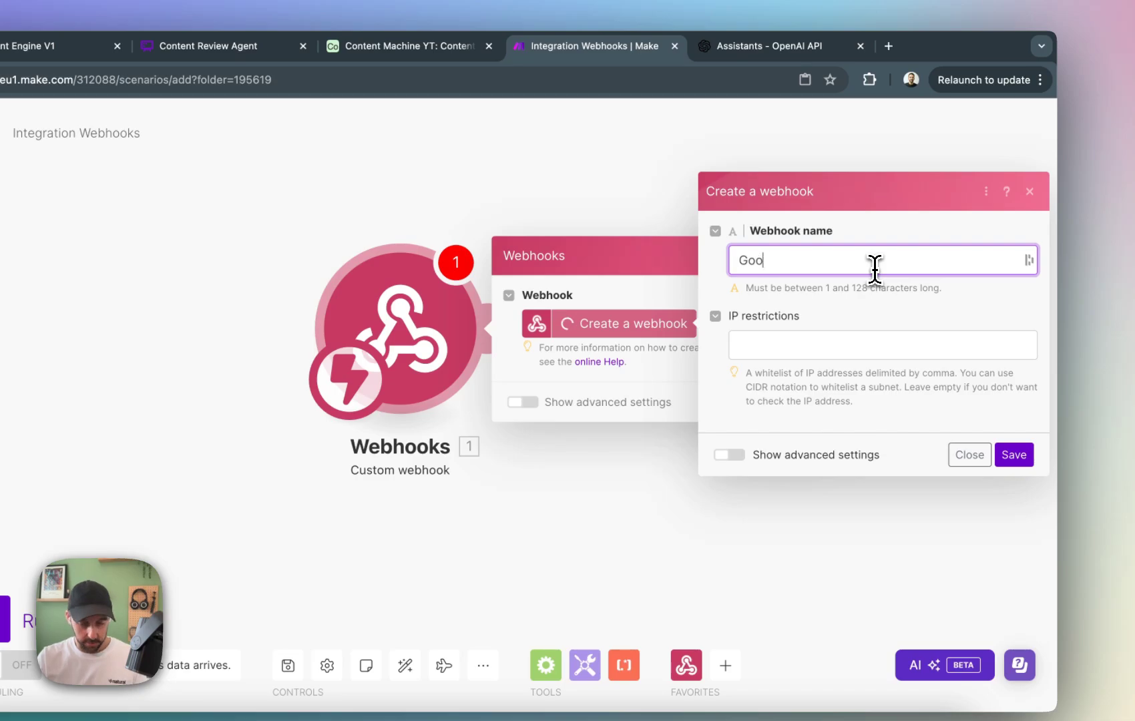
type("d Content Vector Update")
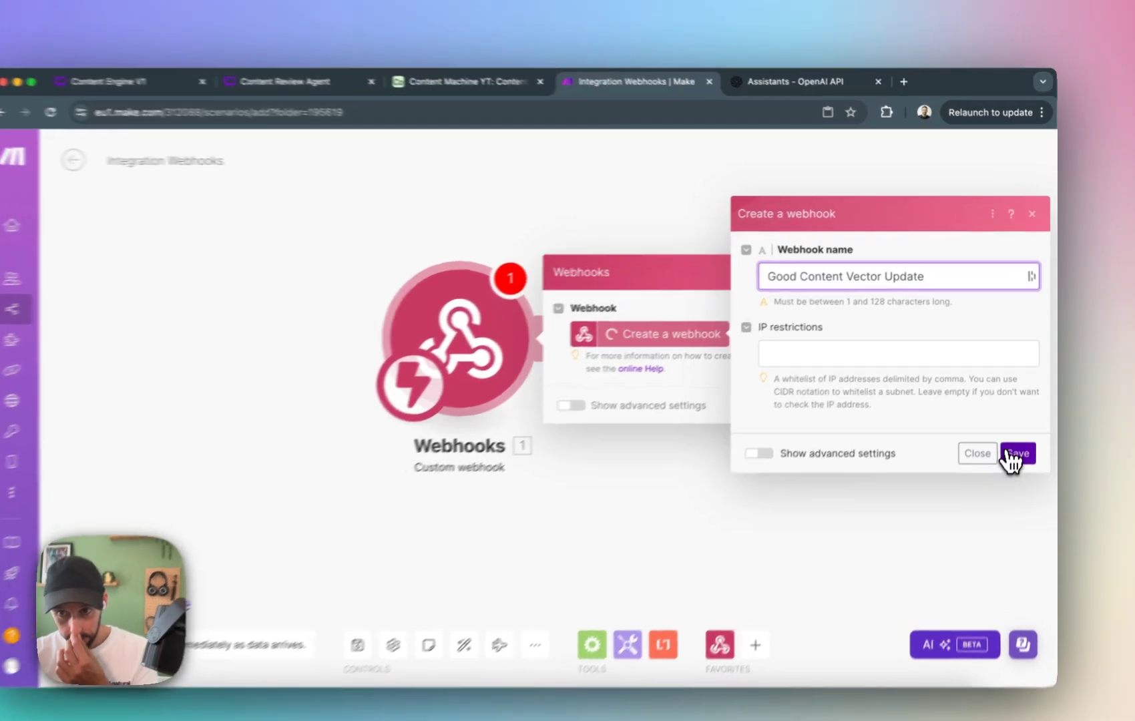
left_click(1021, 429)
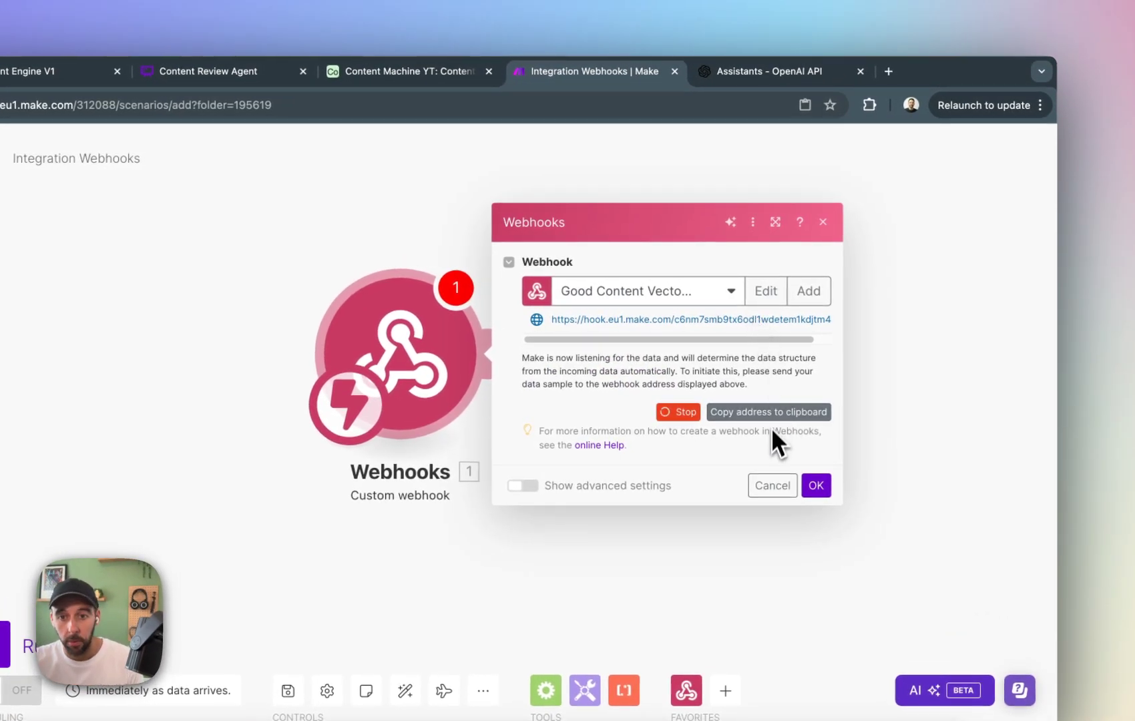
left_click(776, 419)
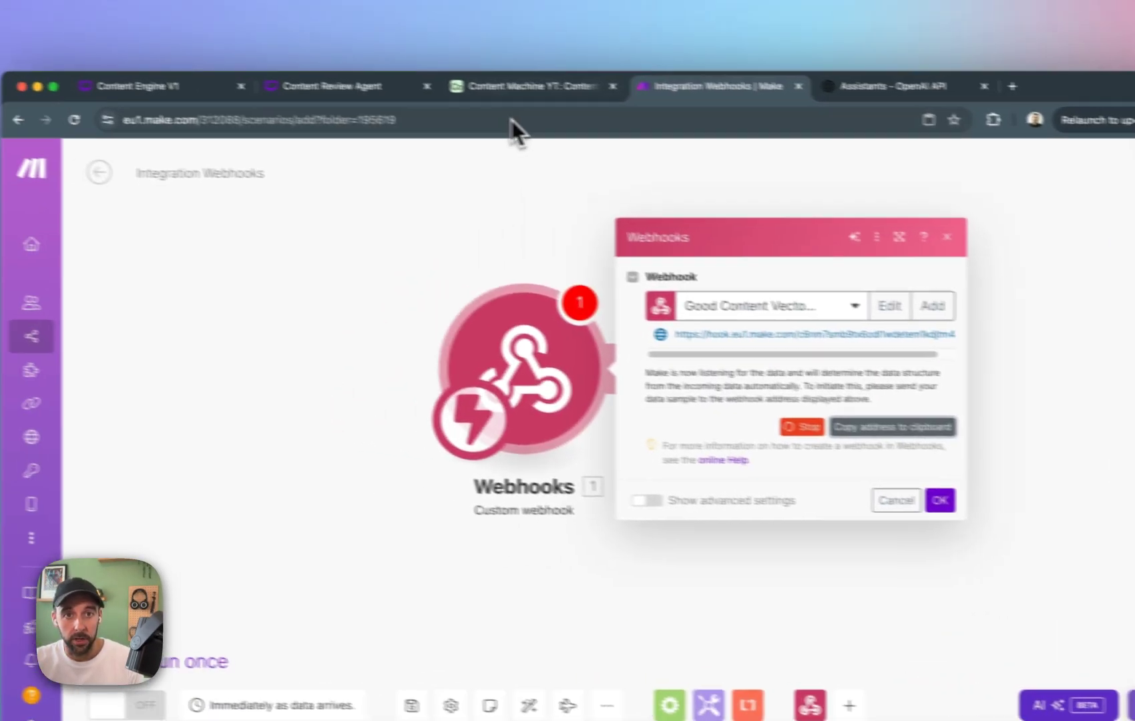
Switch to Airtable and create an automation named "Send Good Posts To Vector Storage" in the Content Machine YT base.
left_click(401, 71)
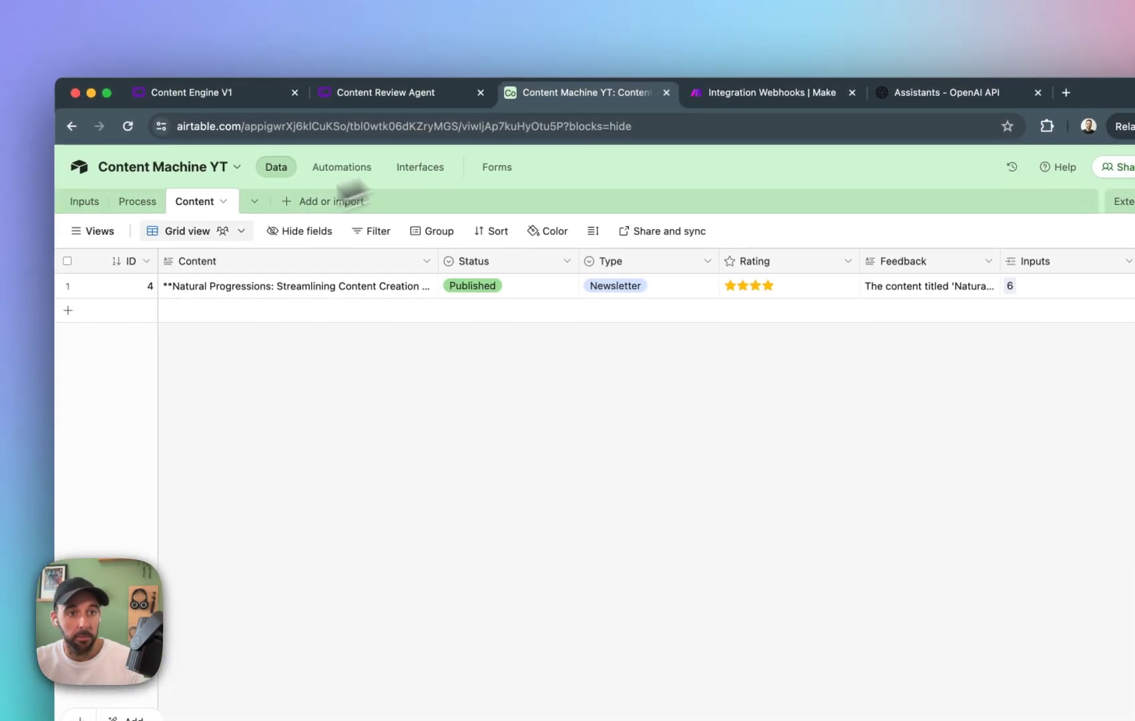
left_click(164, 147)
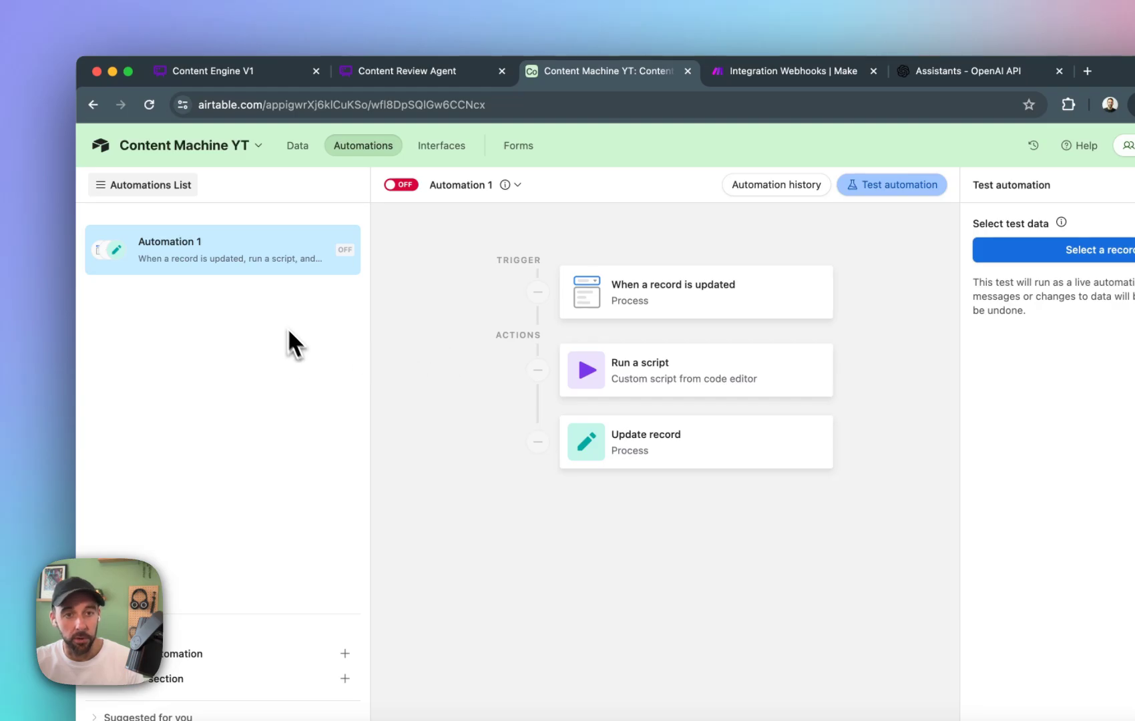
left_click(167, 653)
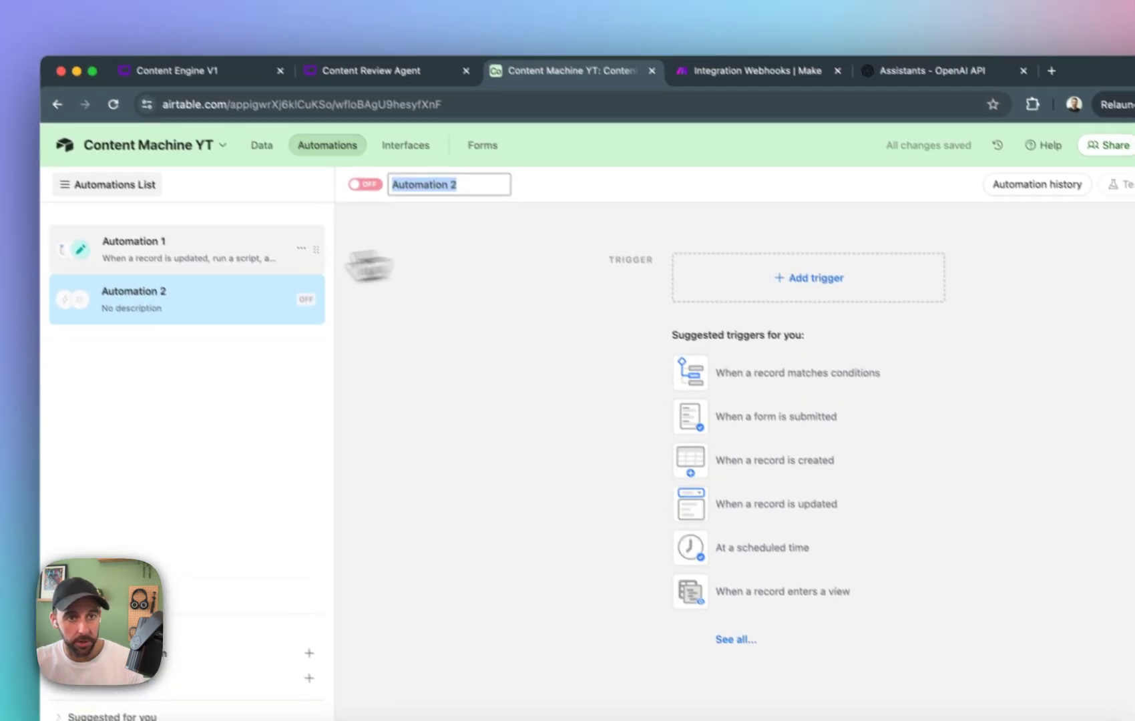
type("Send Go")
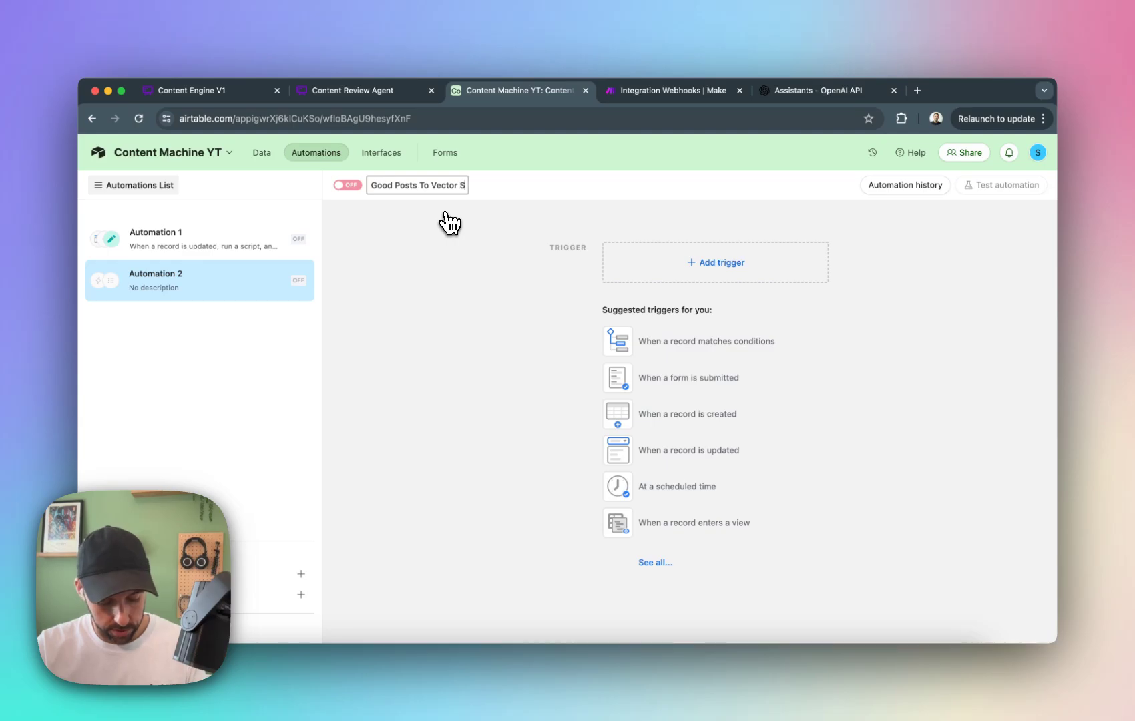
key("Return")
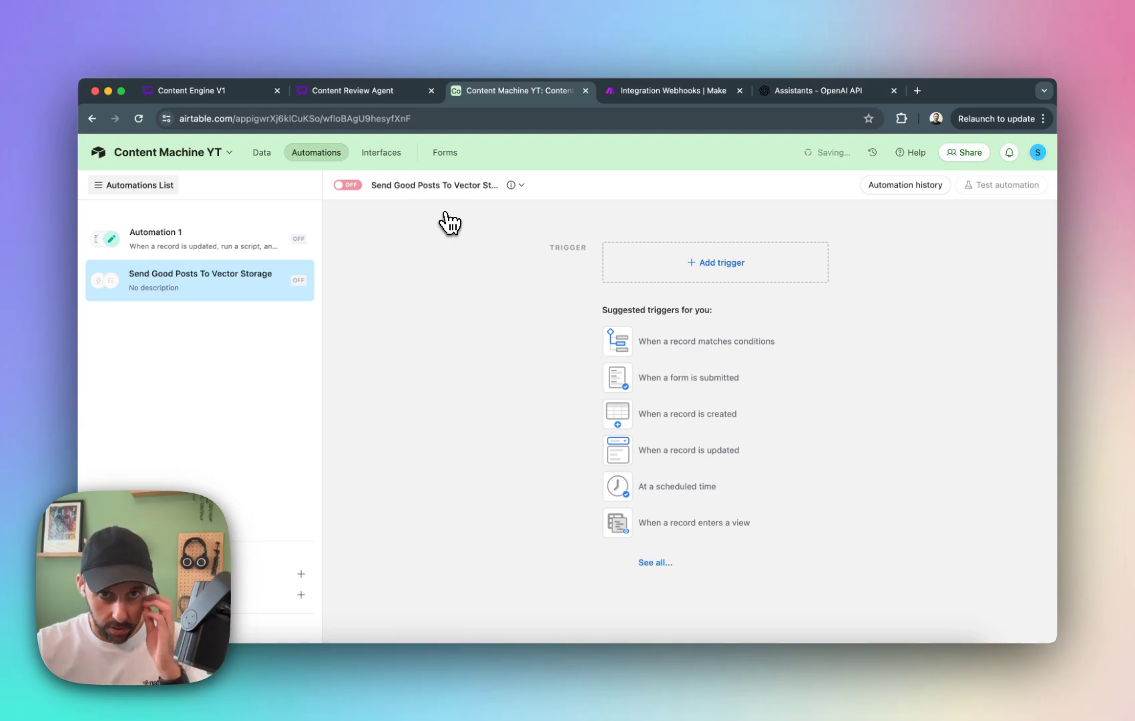
Rename the existing Automation 1 as "Process Content".
left_click(263, 242)
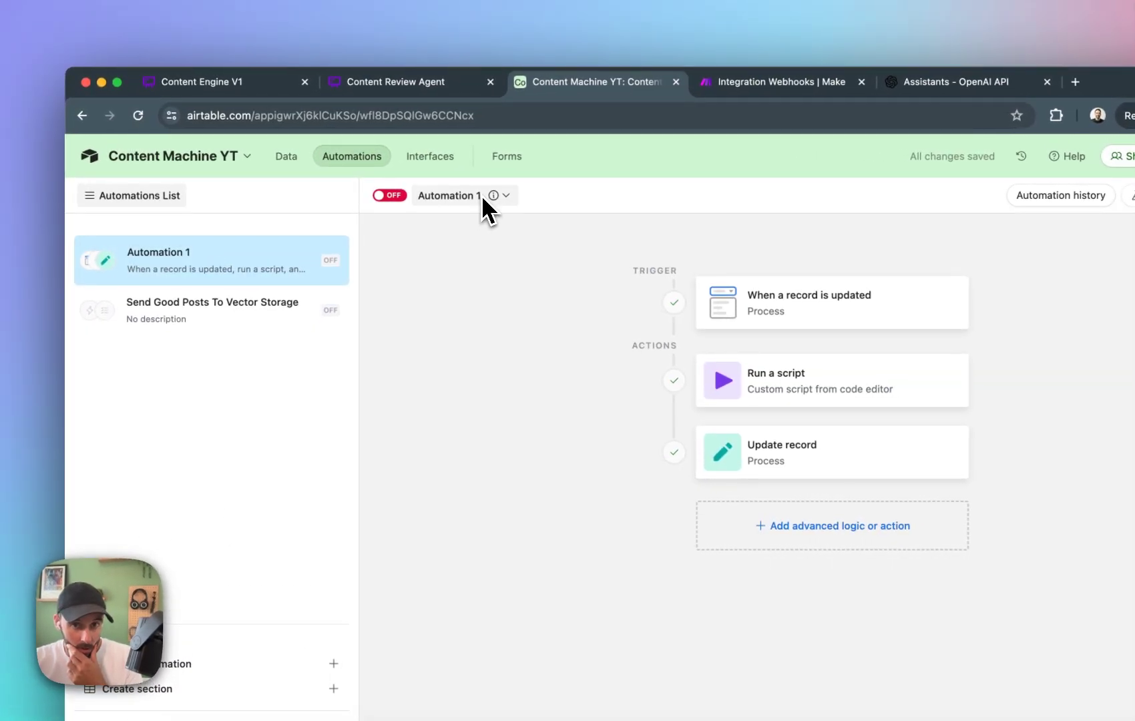
left_click(201, 308)
left_click(267, 262)
left_click(482, 195)
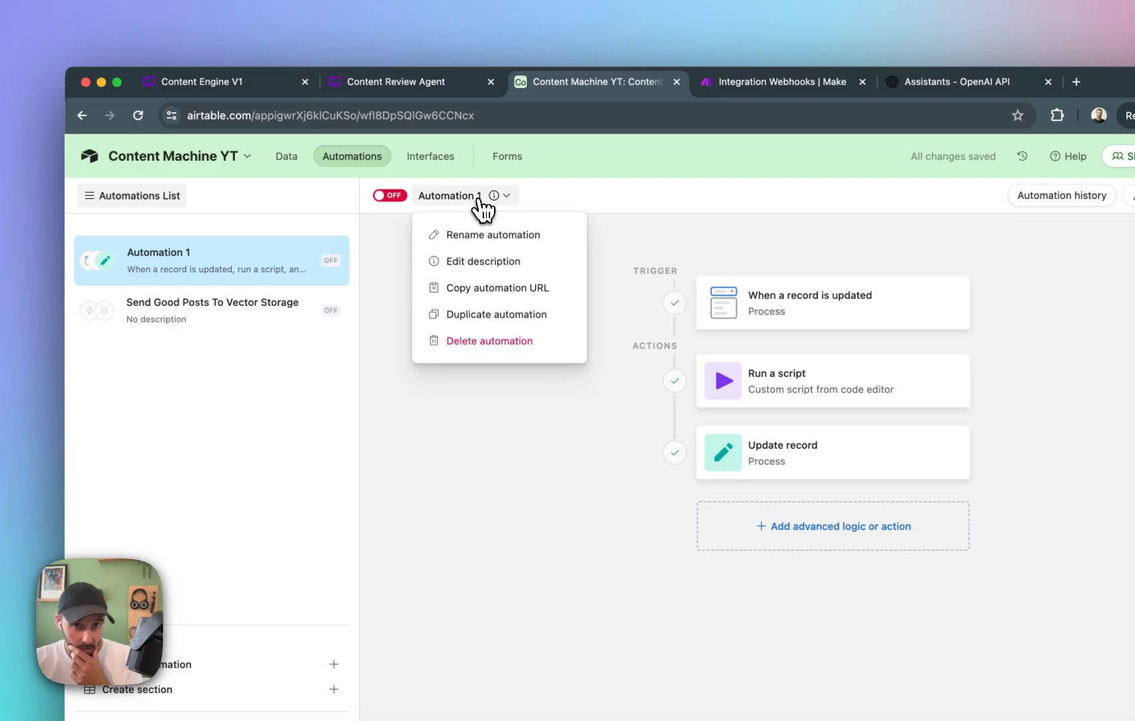
left_click(479, 231)
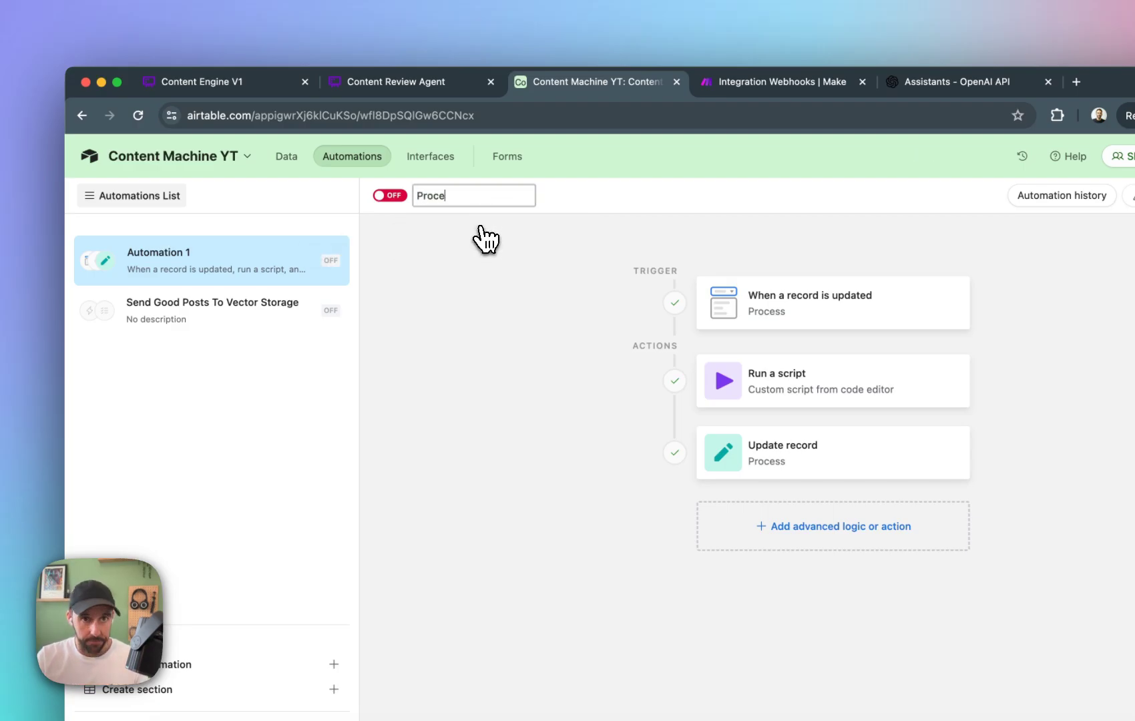
type("Process Content")
key("Return")
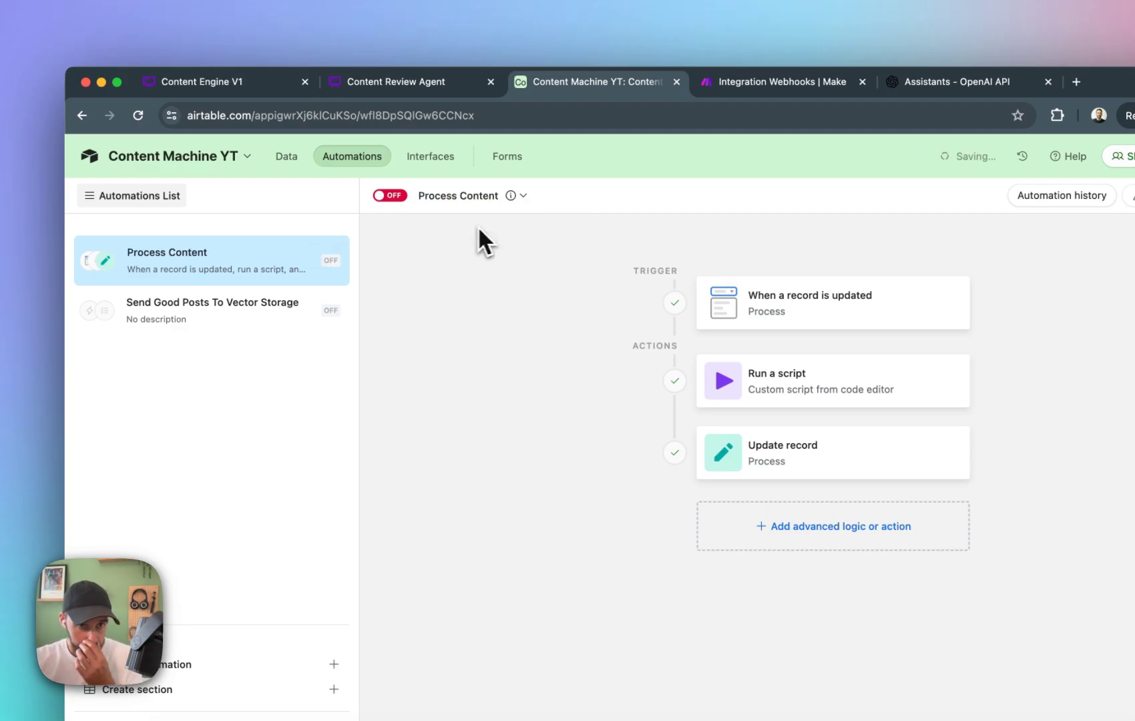
Give the Send Good Posts To Vector Storage automation a record-updated trigger that watches the Status field of the Content table.
left_click(244, 320)
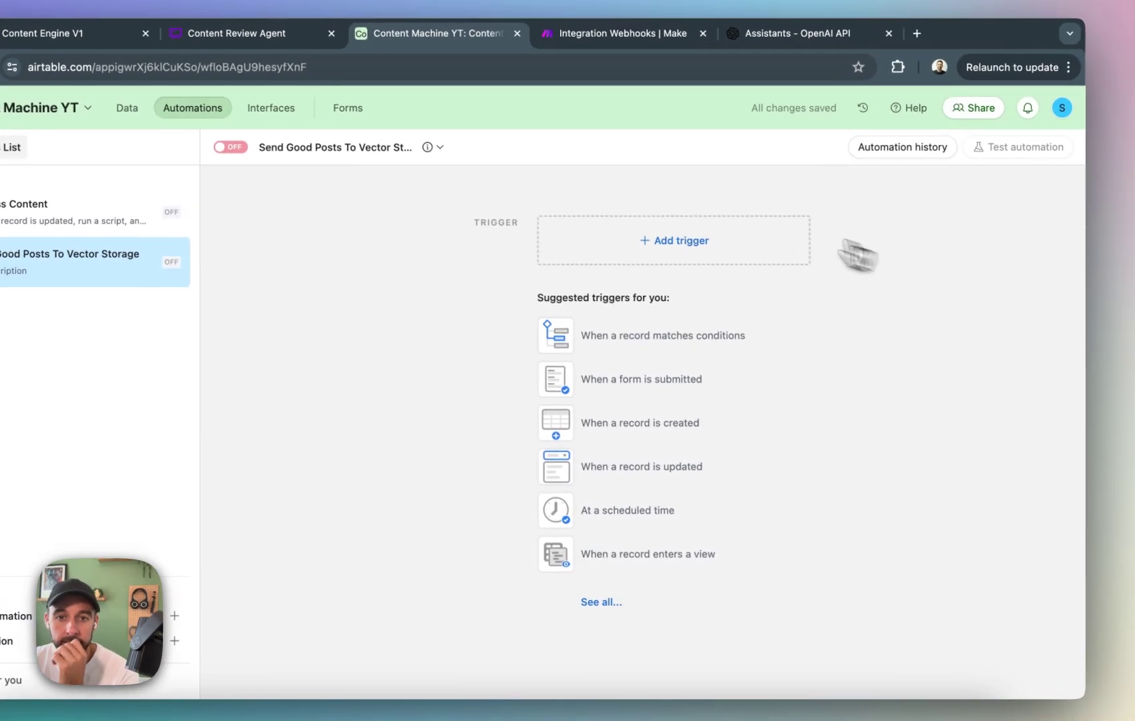
left_click(728, 242)
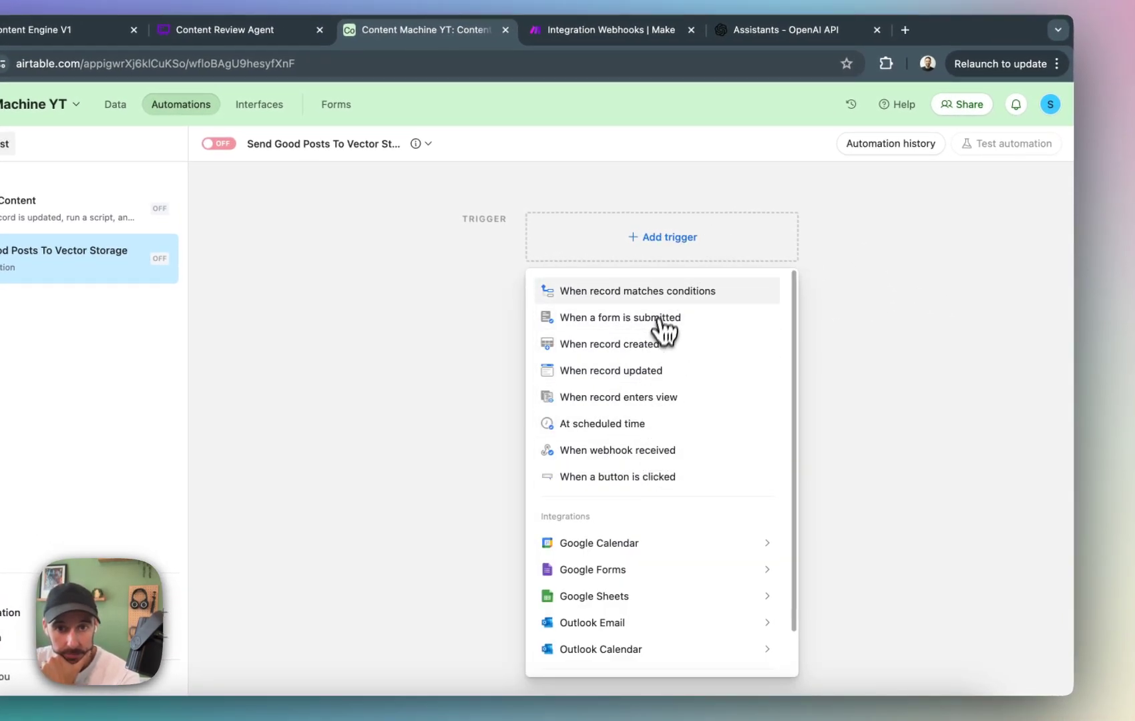
left_click(656, 372)
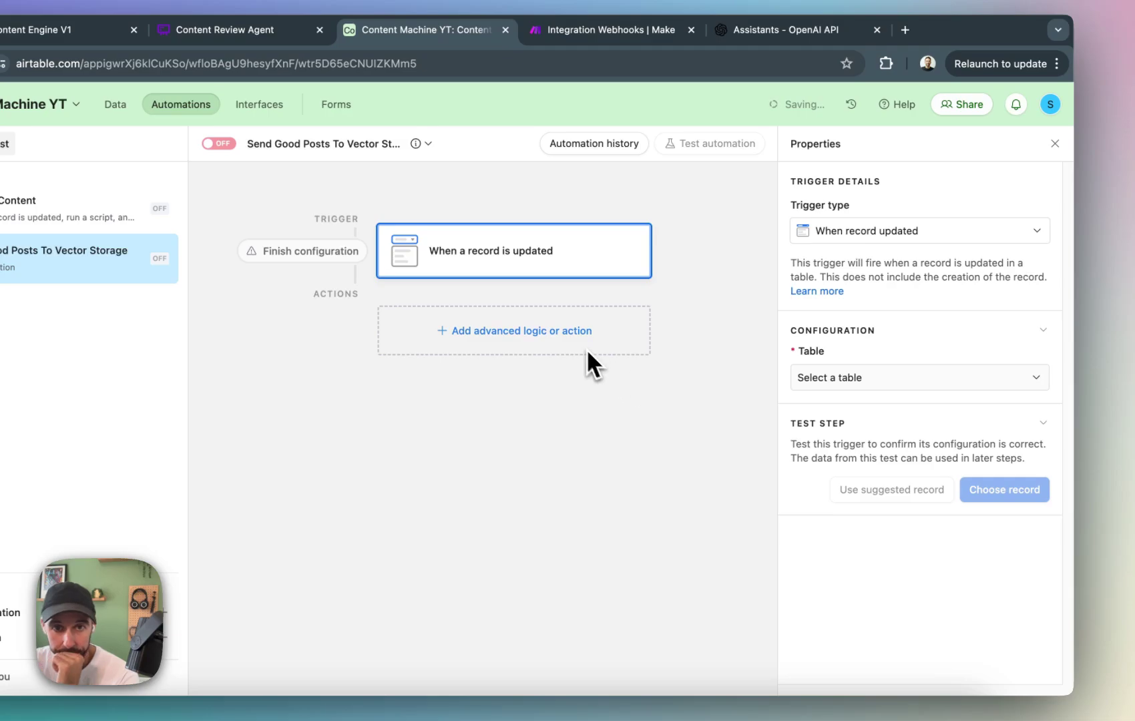
left_click(921, 378)
left_click(822, 482)
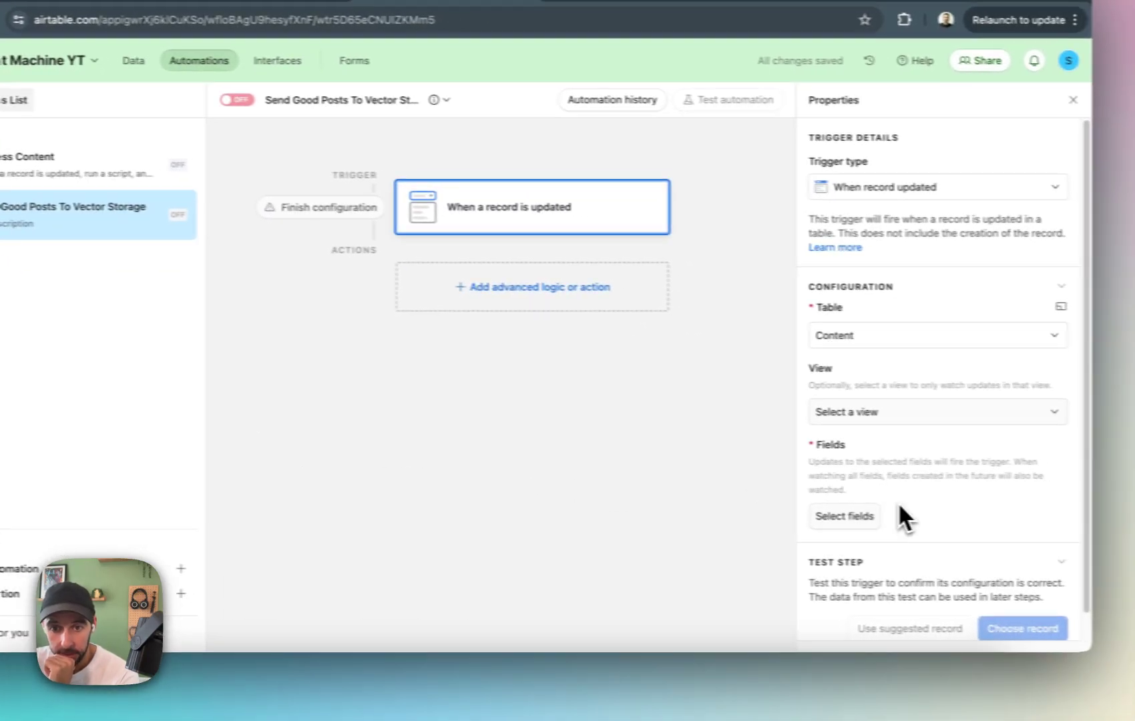
left_click(828, 559)
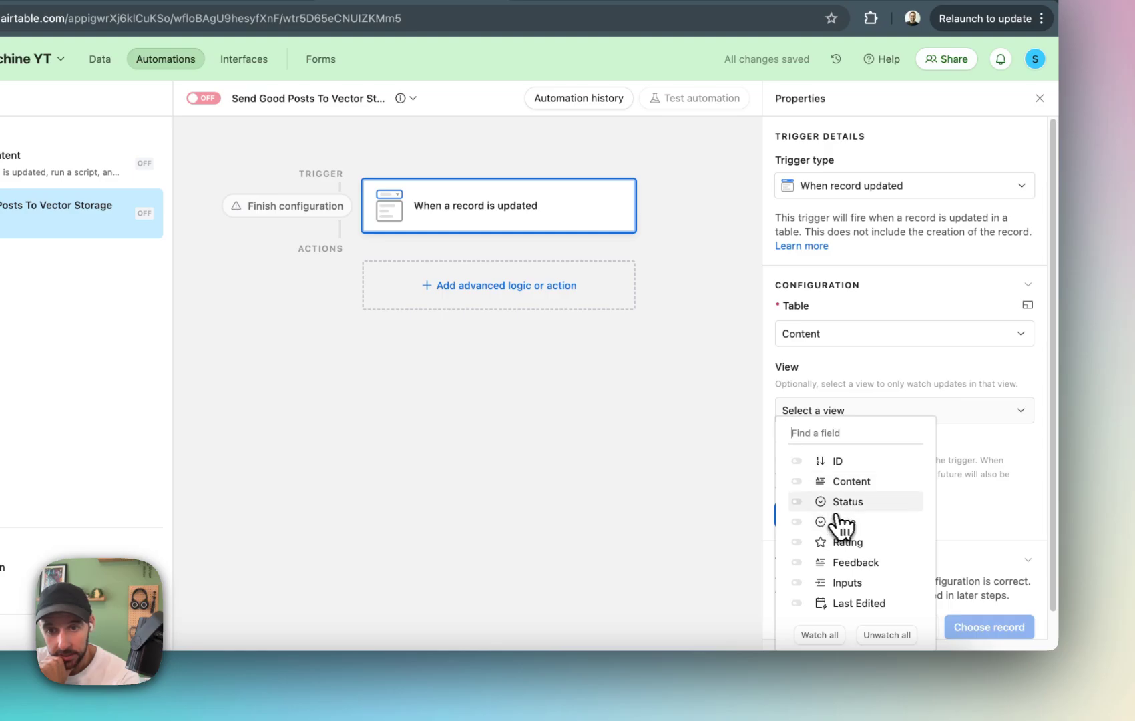
left_click(853, 506)
left_click(955, 514)
scroll(921, 527, "down", 2)
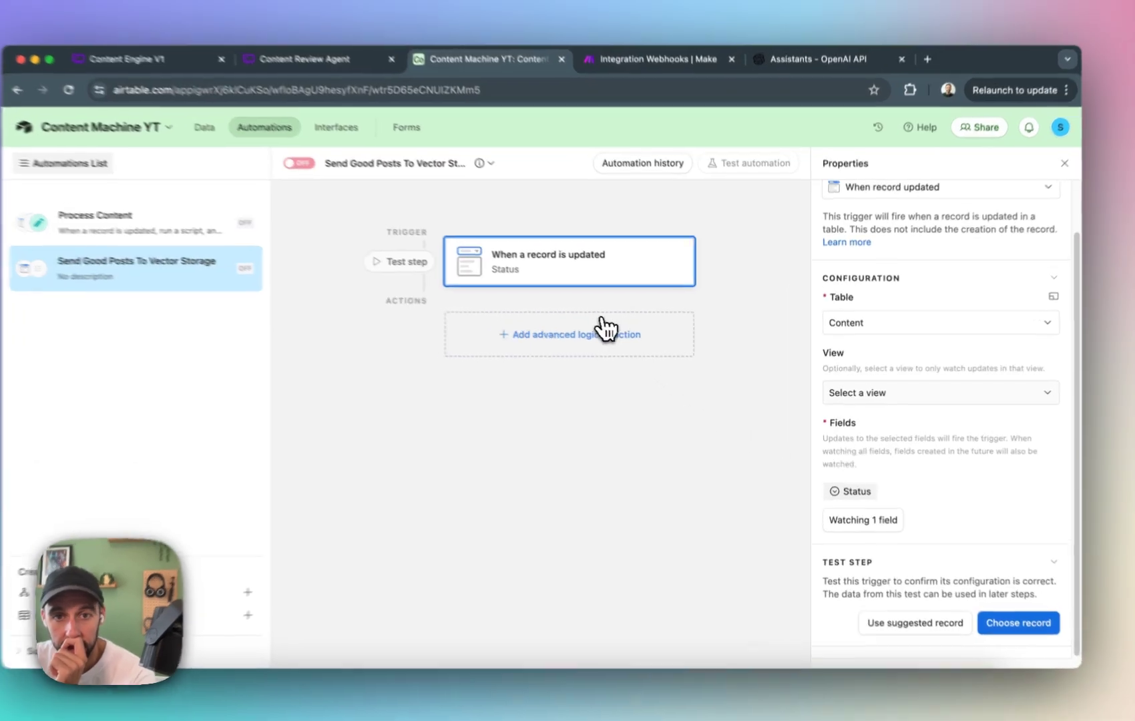
Add a conditional logic group that runs its actions only if the triggering record's Status is Published.
left_click(604, 340)
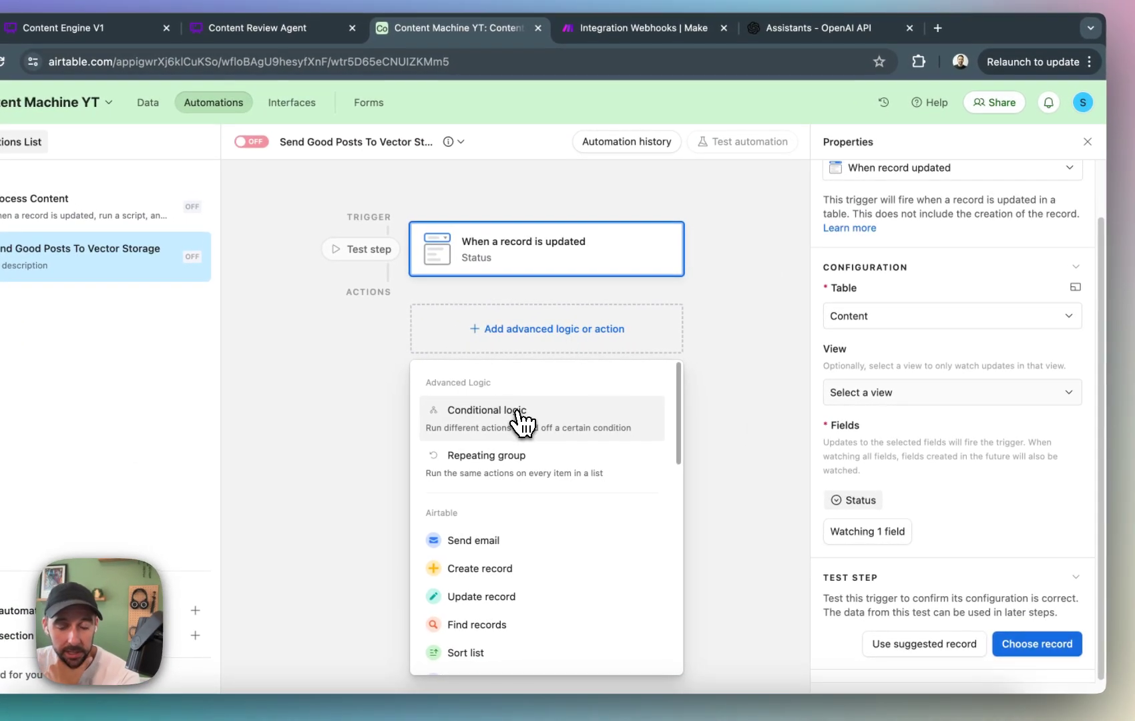
left_click(519, 417)
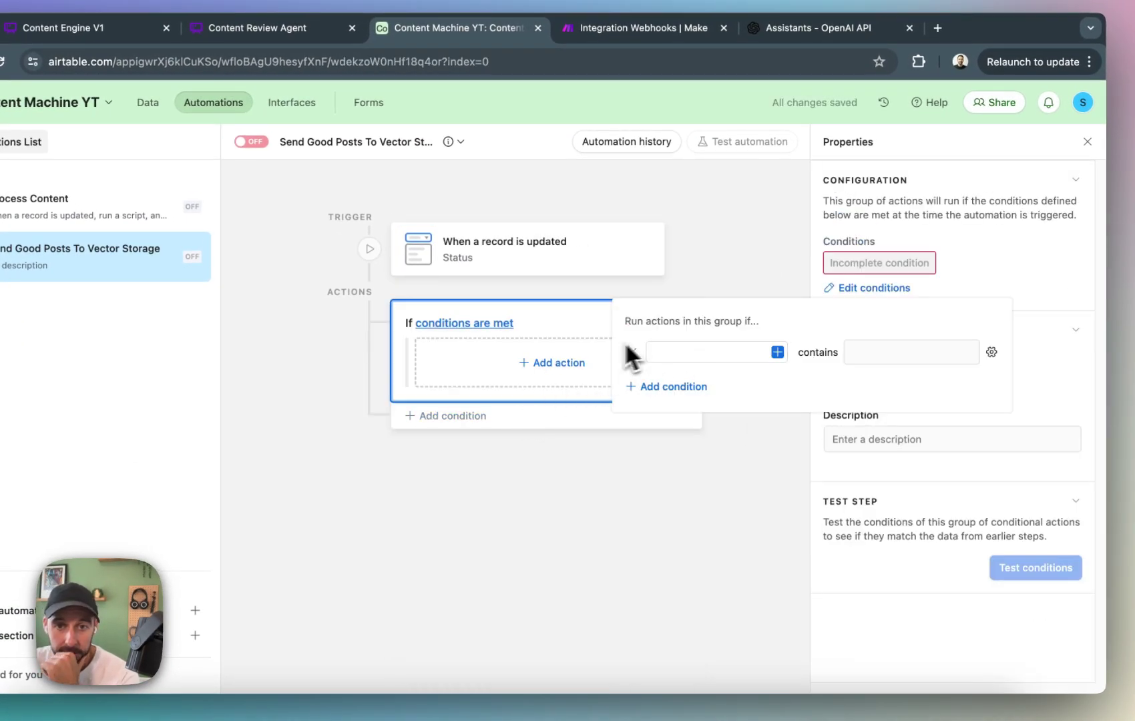
left_click(777, 352)
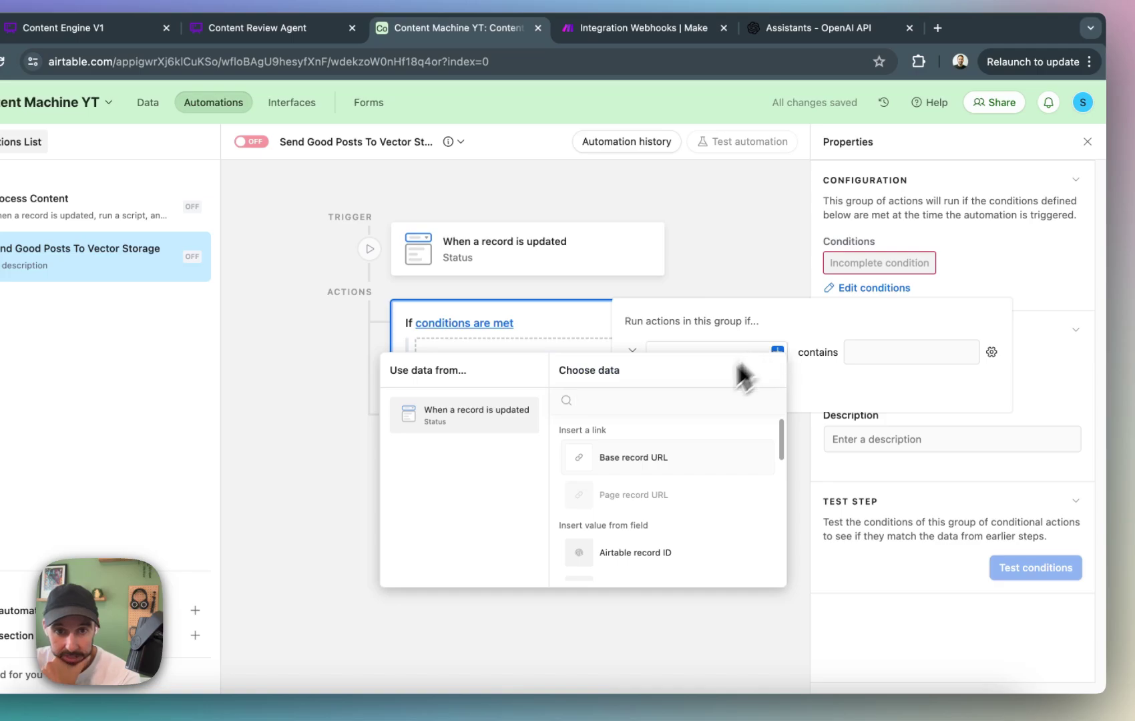
scroll(632, 487, "down", 4)
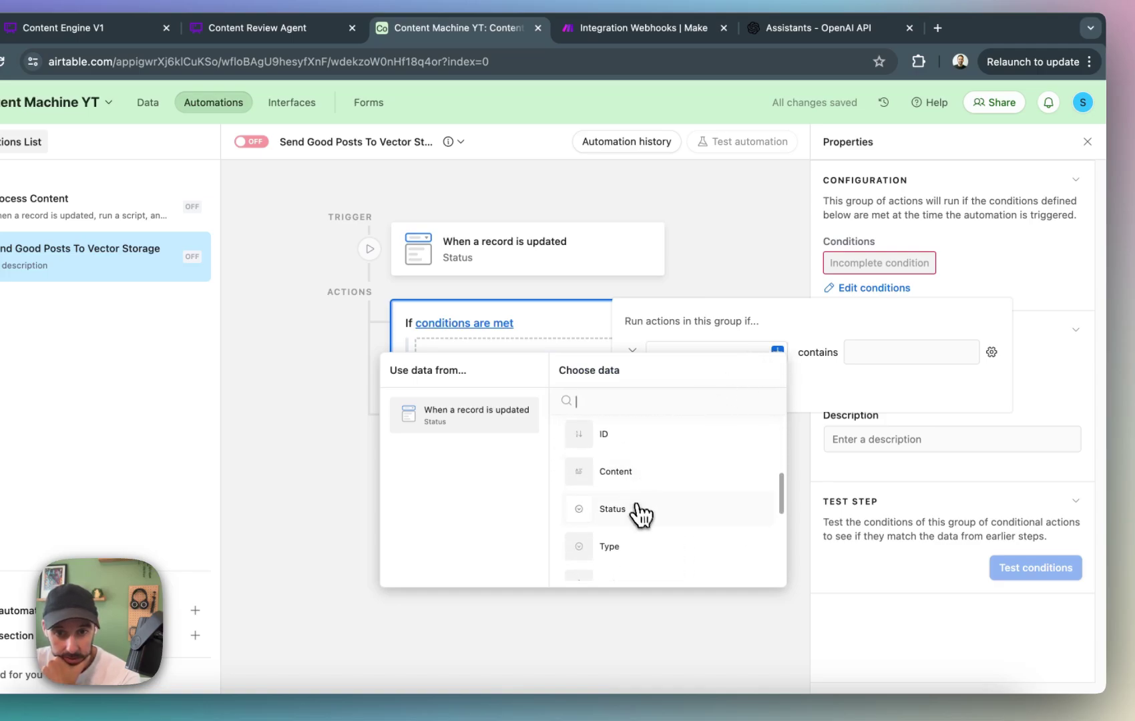
left_click(637, 508)
left_click(868, 354)
left_click(826, 442)
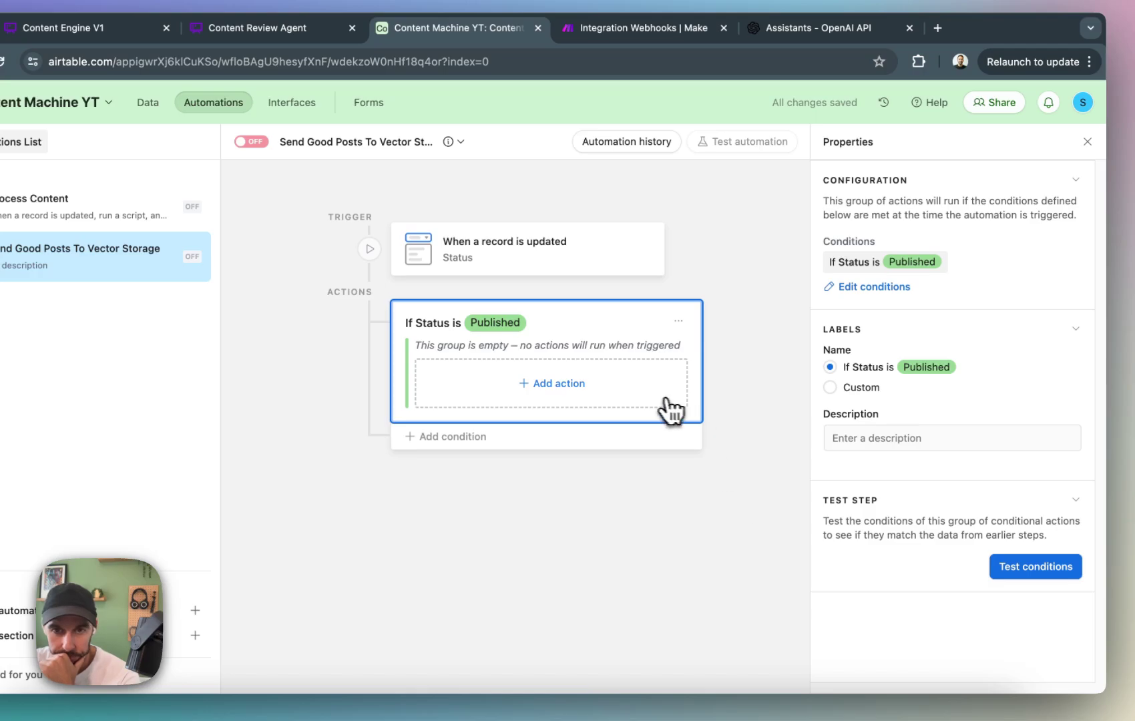
Add a Run script action to the Published group and replace its code with the copied script fetching params.webhookUrl + "?recordId=" + params.recordId.
left_click(584, 386)
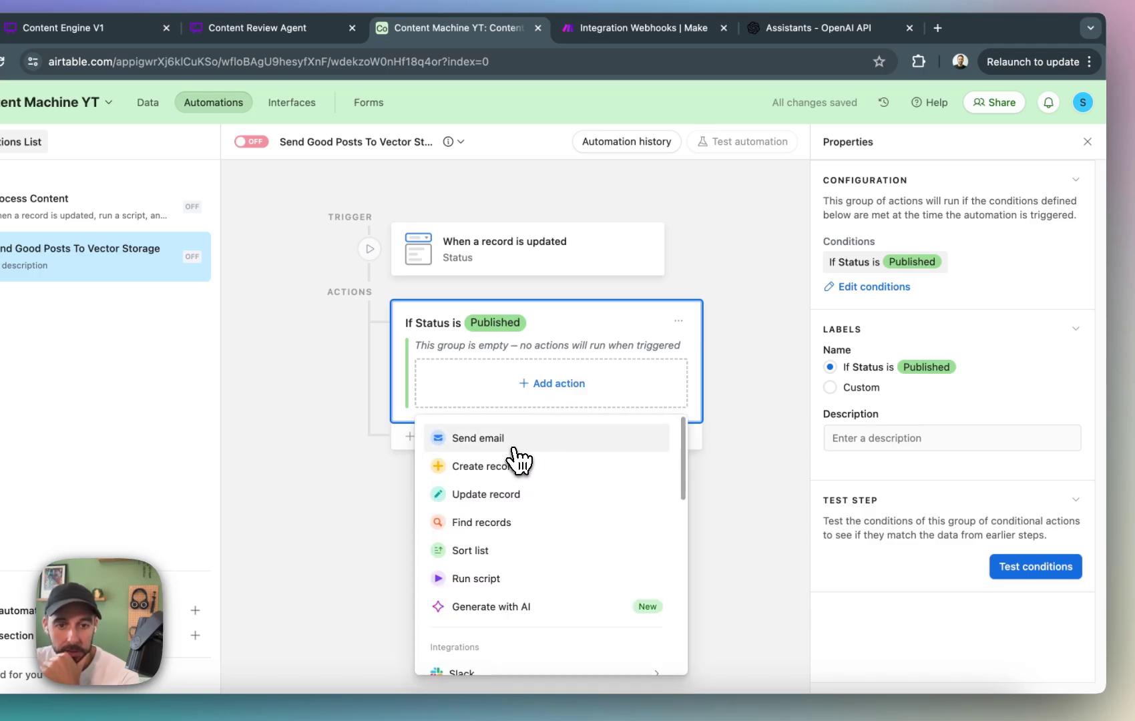
scroll(522, 494, "down", 1)
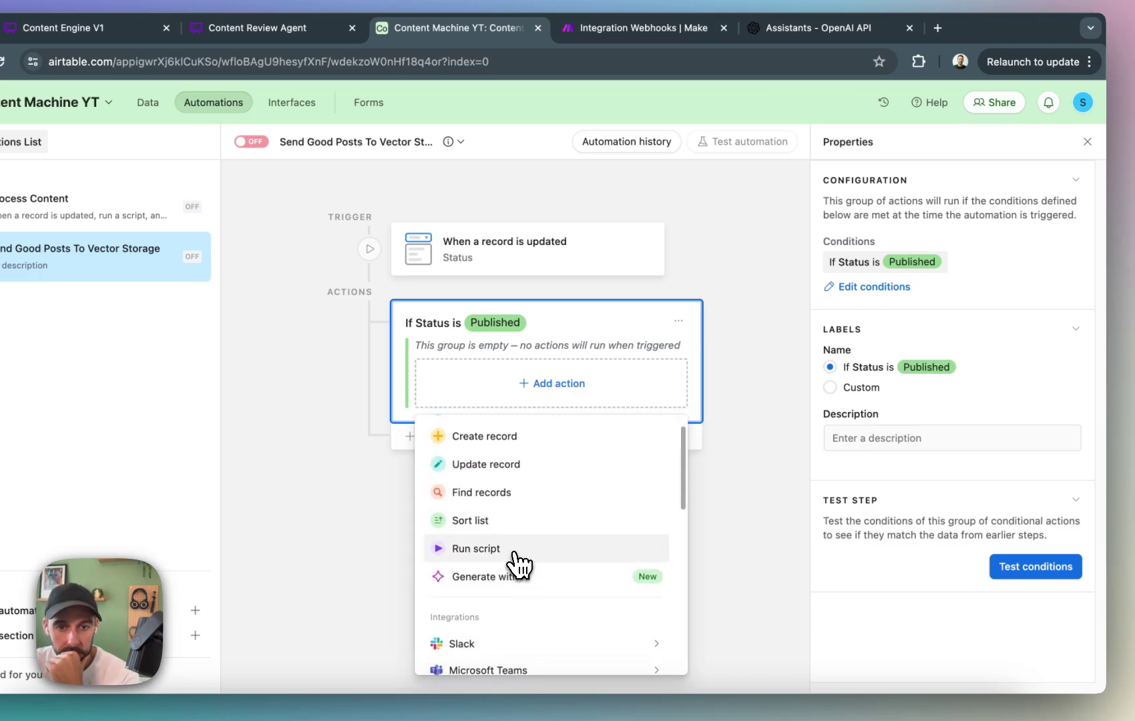
left_click(515, 558)
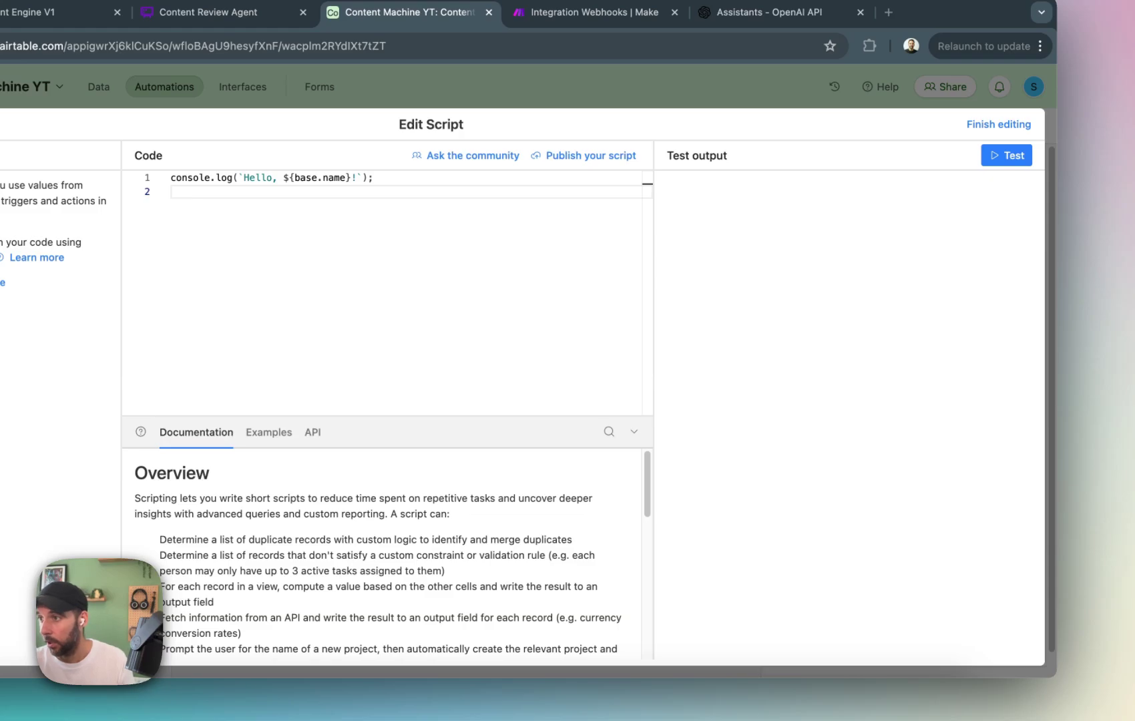
left_click(380, 360)
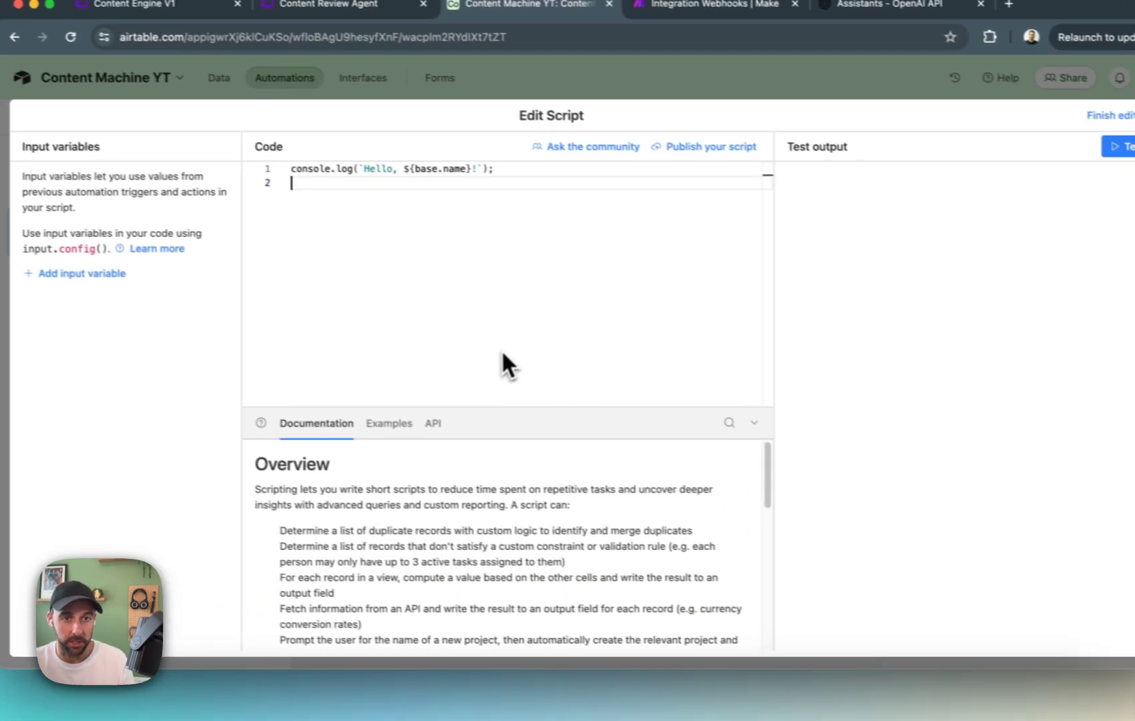
key("super+a")
type("let params = input.config();  await fetch(params.webhookUrl + \"?recordId=\" + params.recordId);")
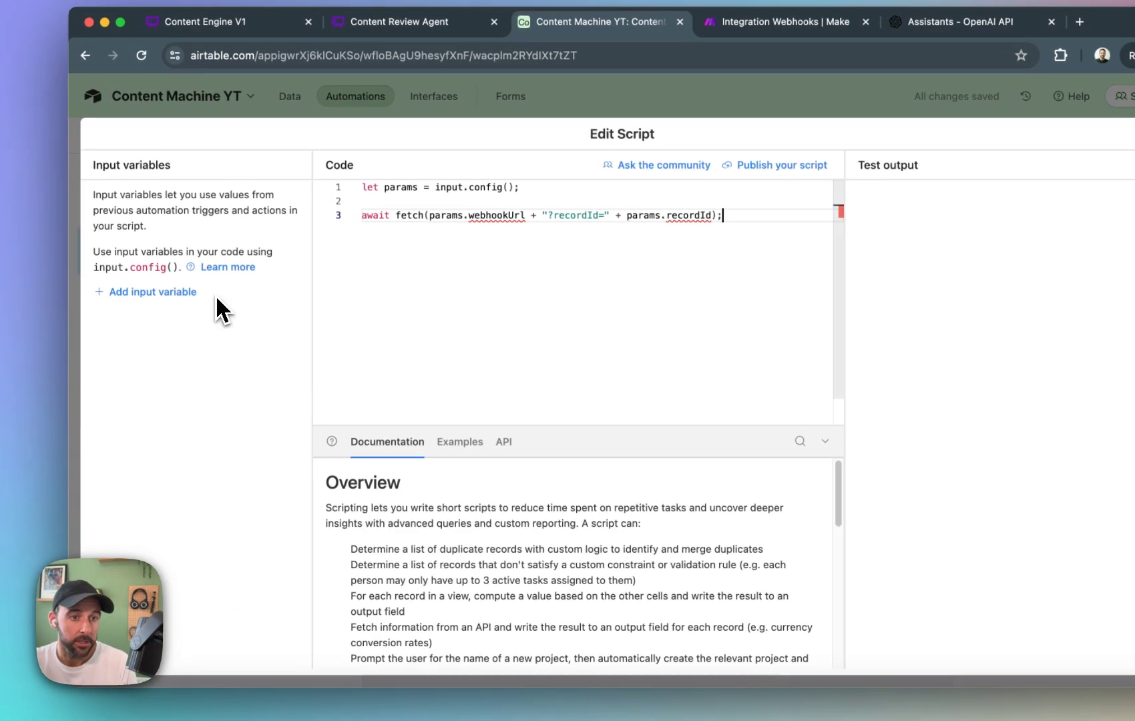
Add a script input variable named recordId with the trigger's Airtable record ID as its value.
left_click(193, 293)
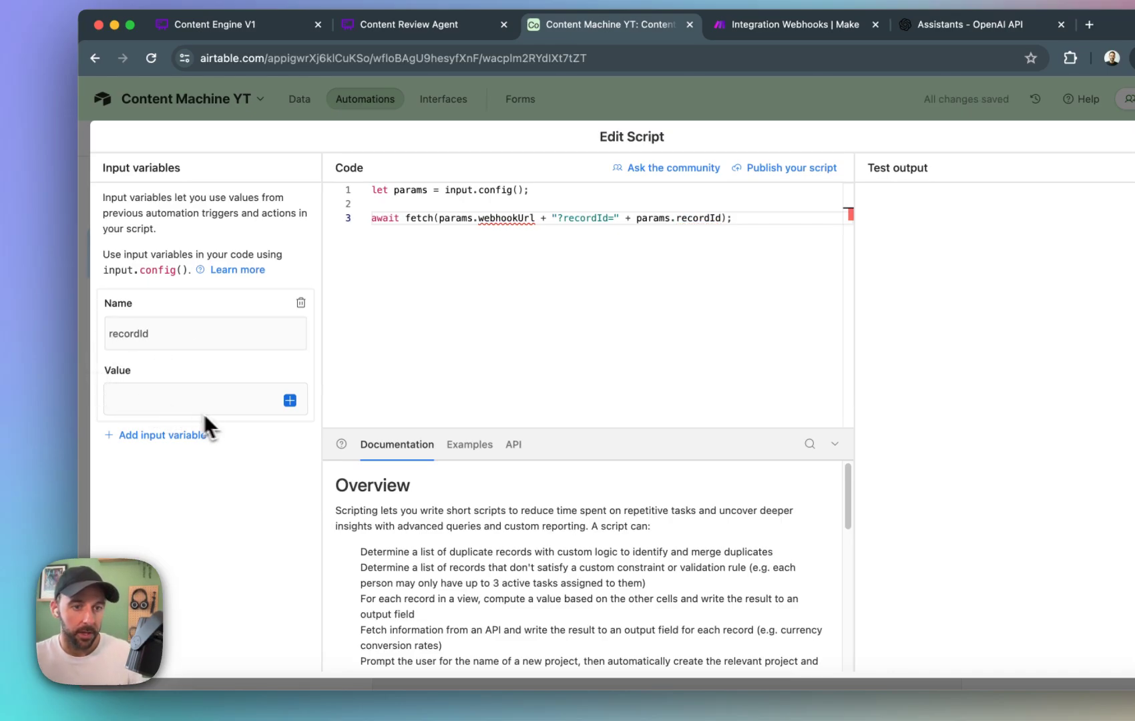
left_click(261, 403)
left_click(290, 401)
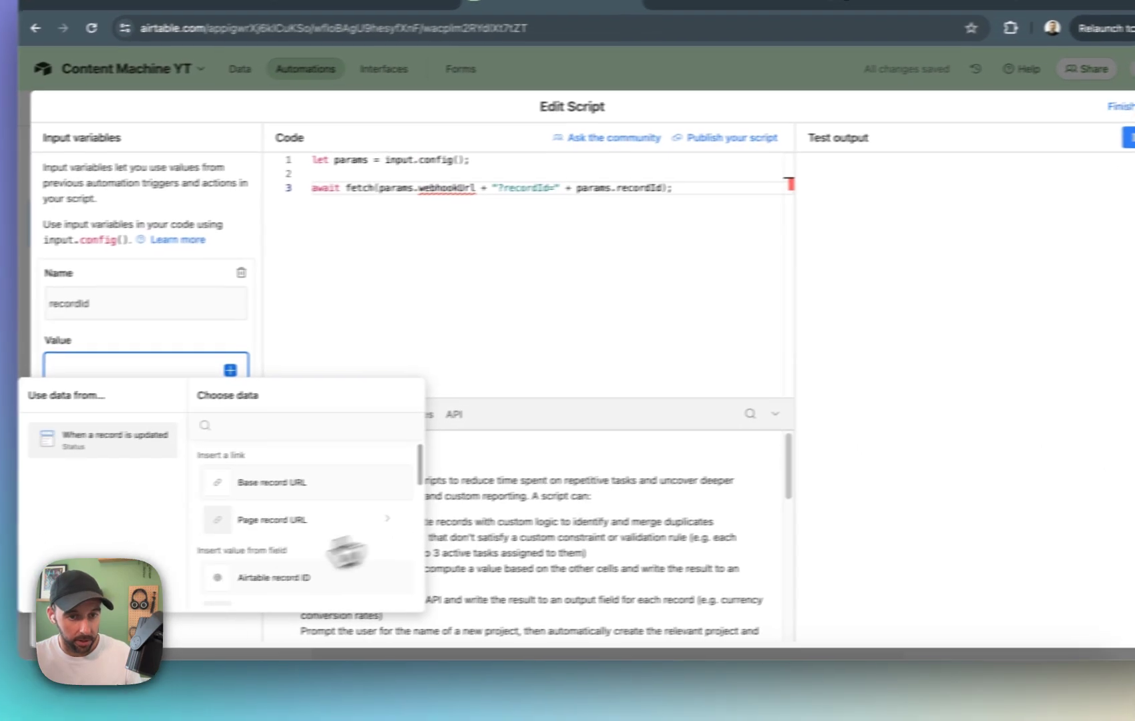
left_click(321, 608)
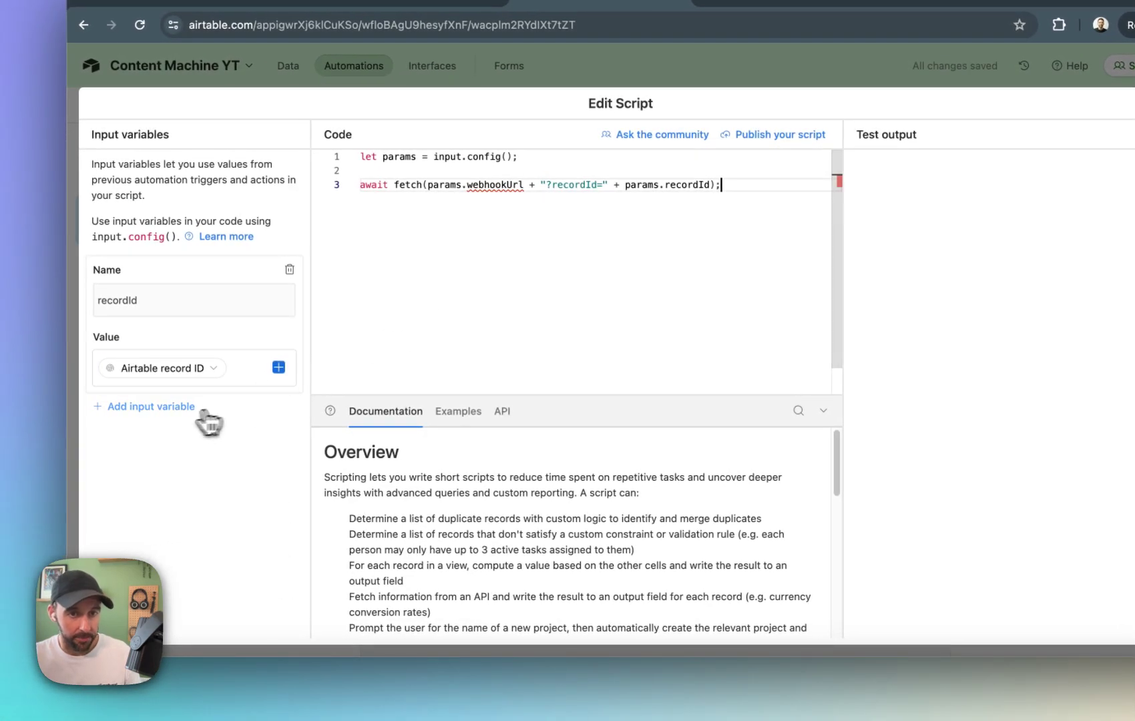
Add a second script input variable named webhookUrl with the address copied from the Good Content Vector webhook in Make as its value.
left_click(175, 407)
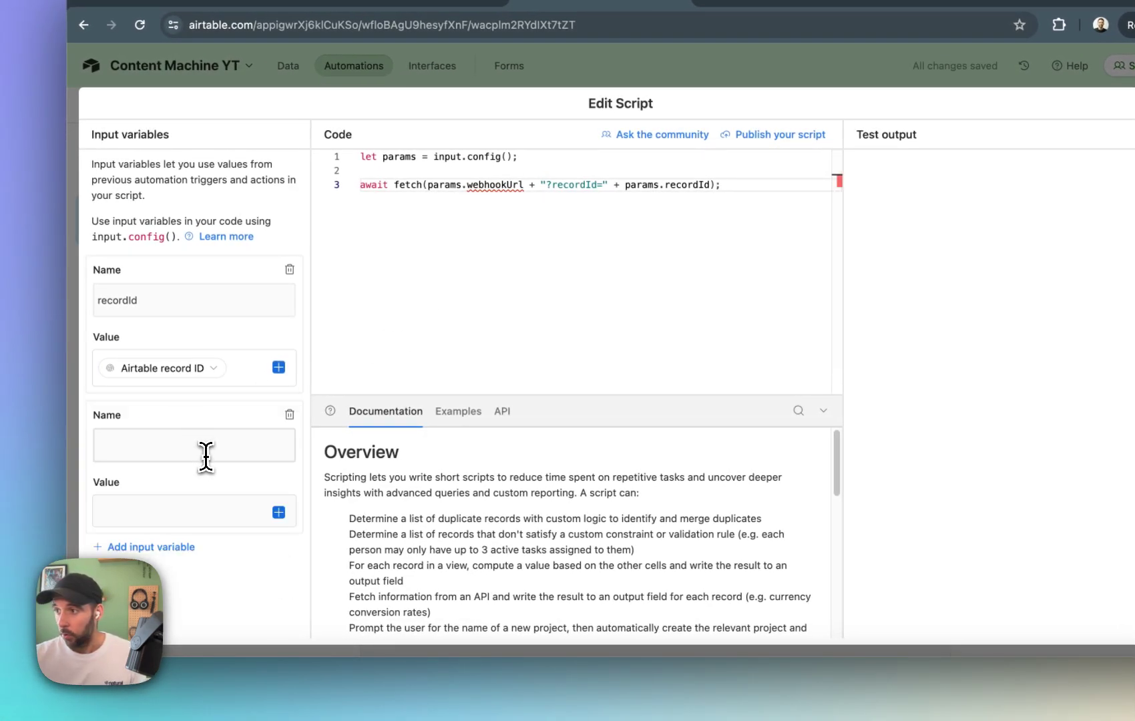
type("webhookU")
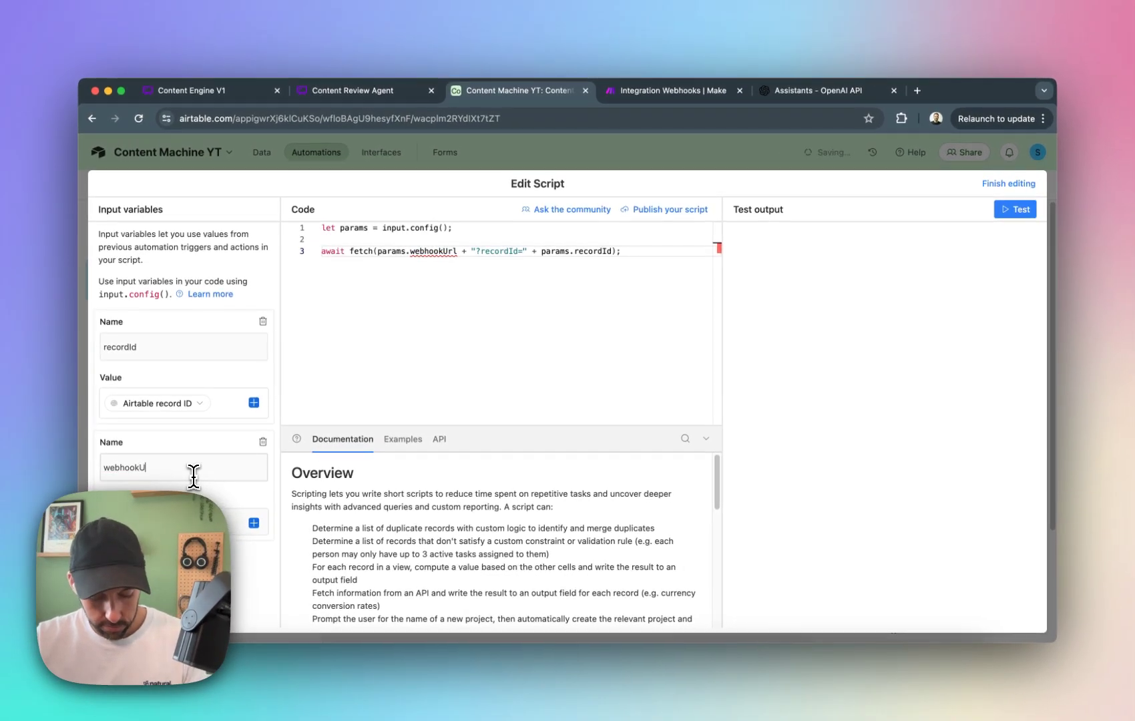
type("rl")
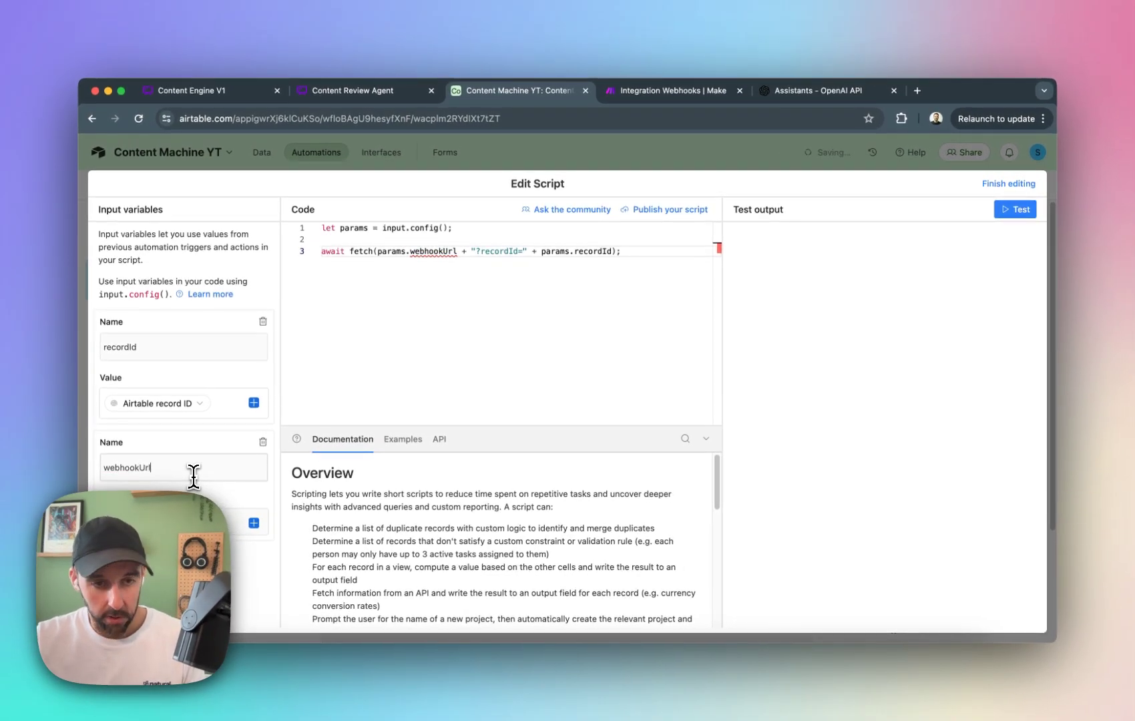
left_click(198, 526)
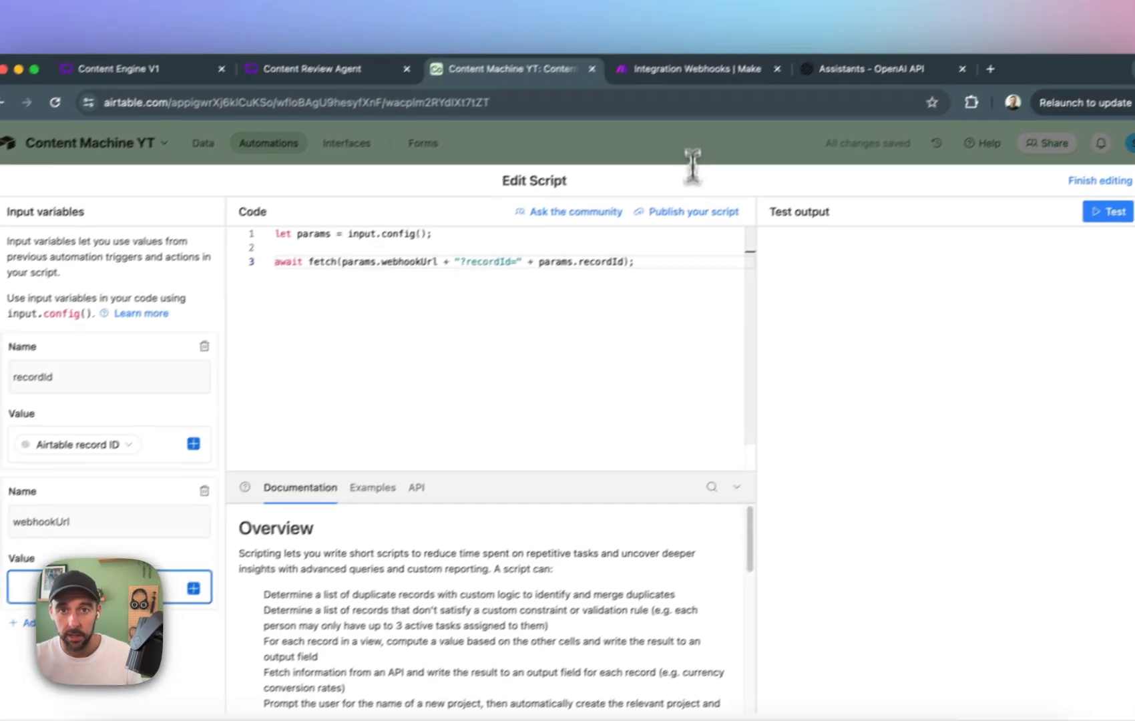
left_click(755, 30)
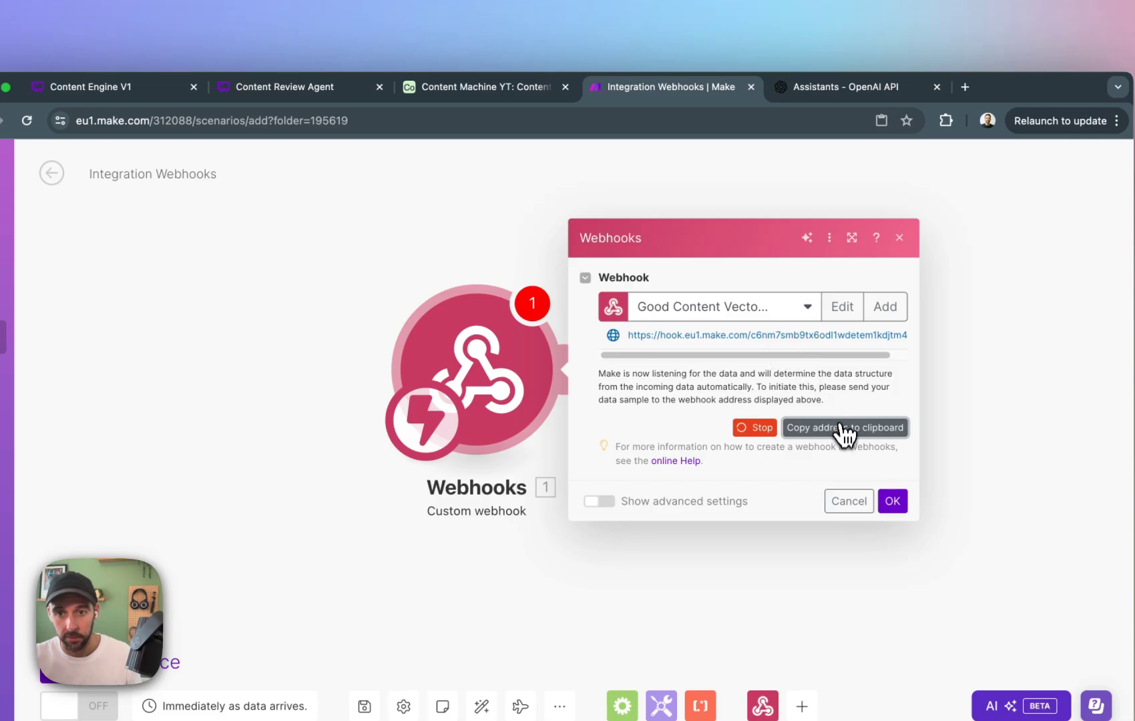
left_click(843, 428)
left_click(509, 87)
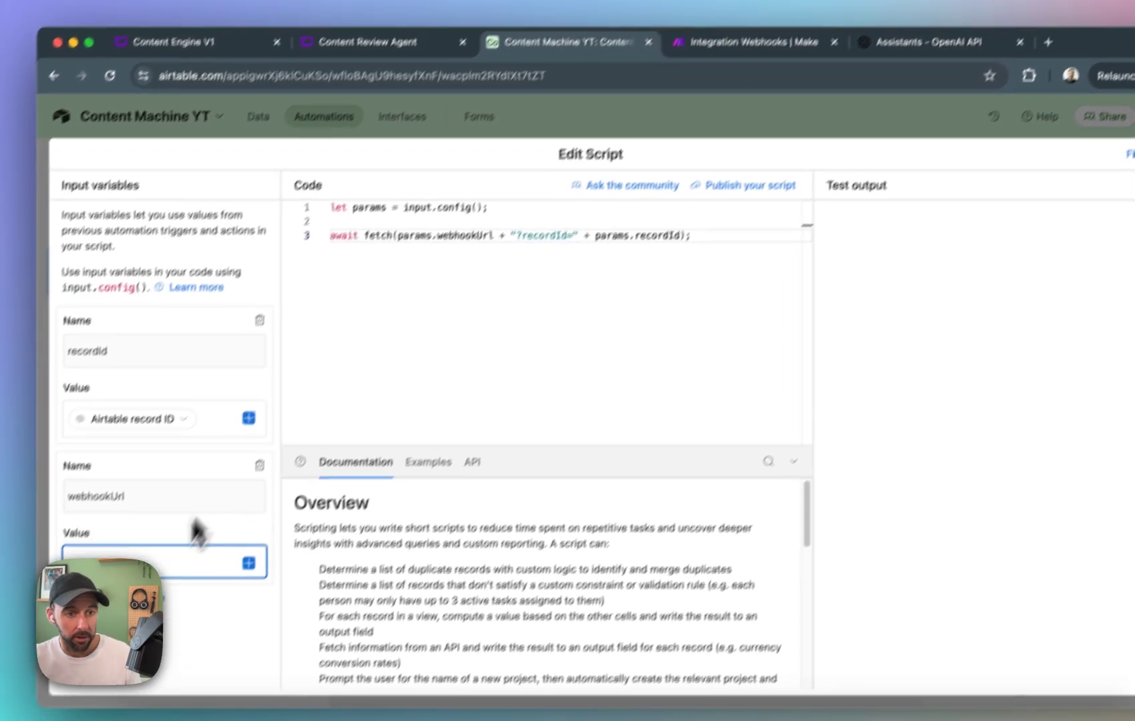
key("super+v")
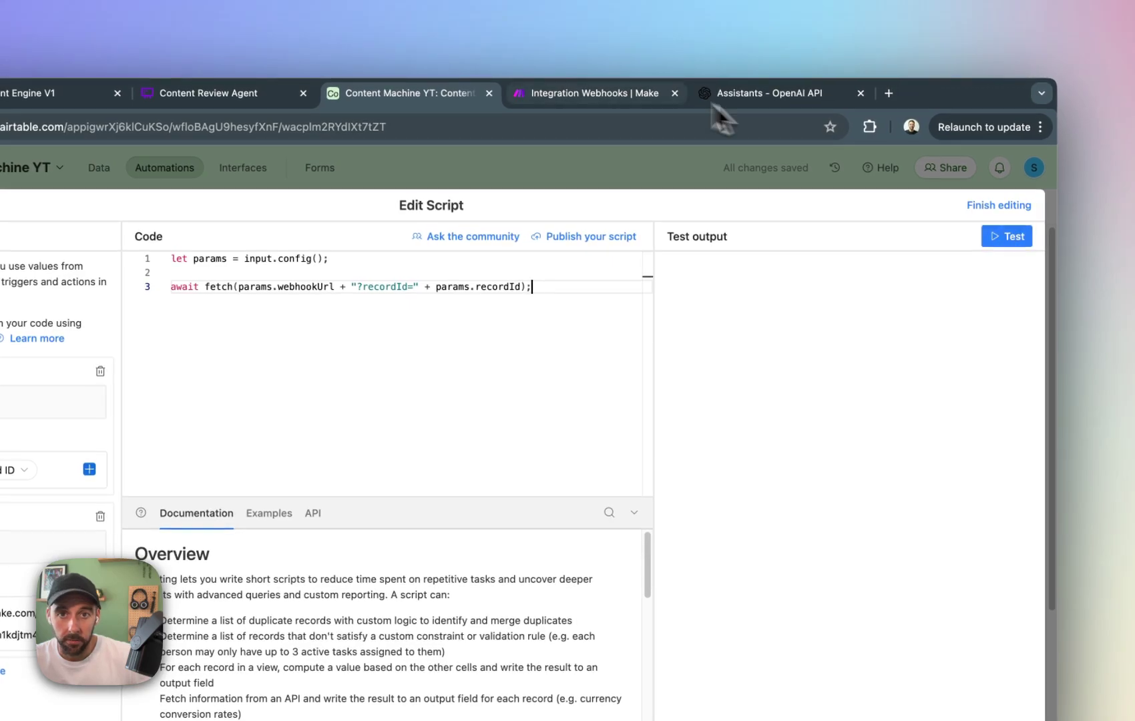
Switch to Make, confirm the custom webhook's settings and run the scenario once.
left_click(758, 16)
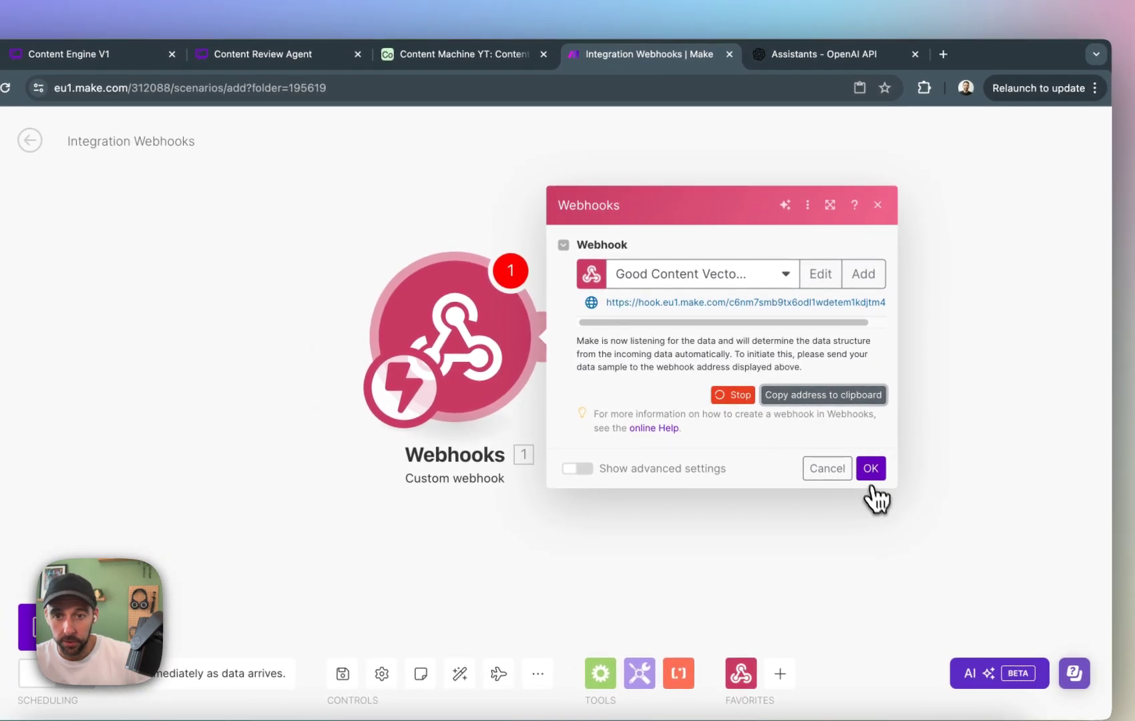
left_click(871, 468)
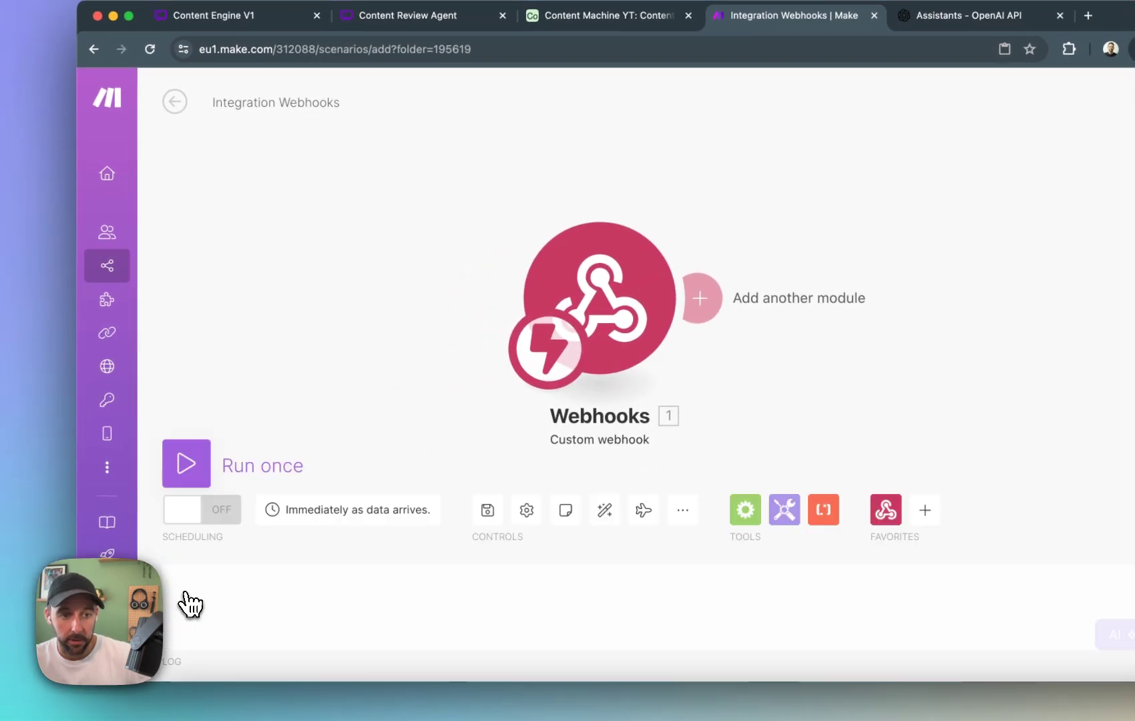
left_click(26, 627)
Return to Airtable, choose an existing Content record for the trigger and test the script with it.
left_click(507, 67)
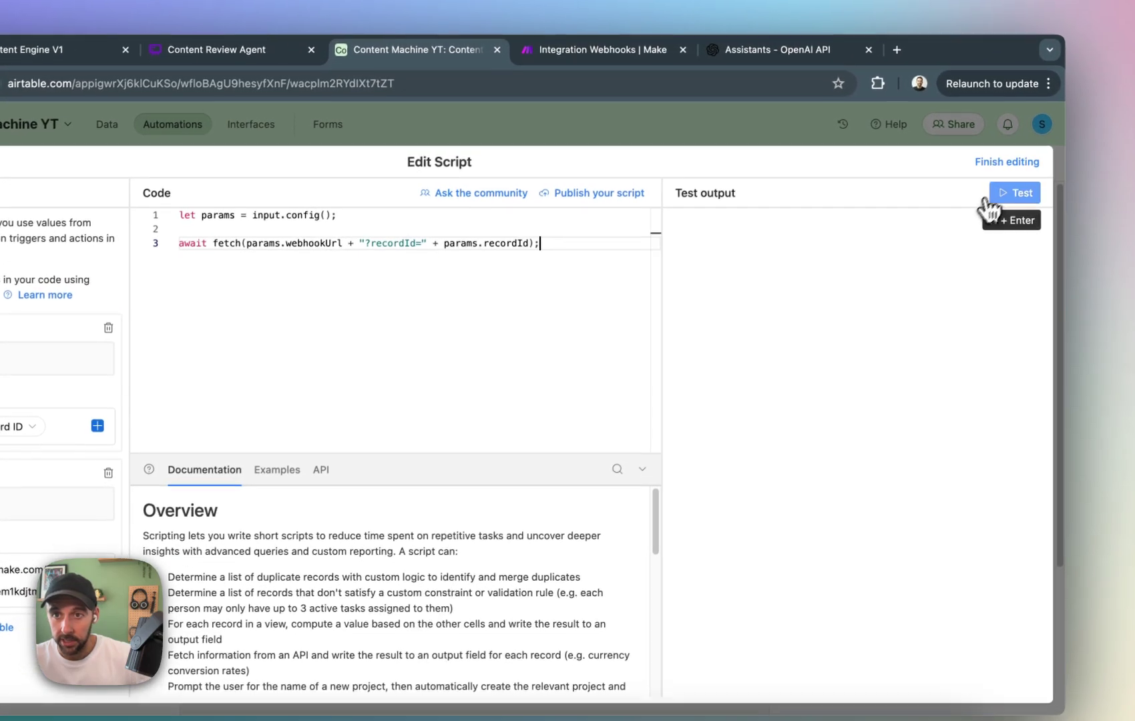
left_click(987, 200)
left_click(649, 509)
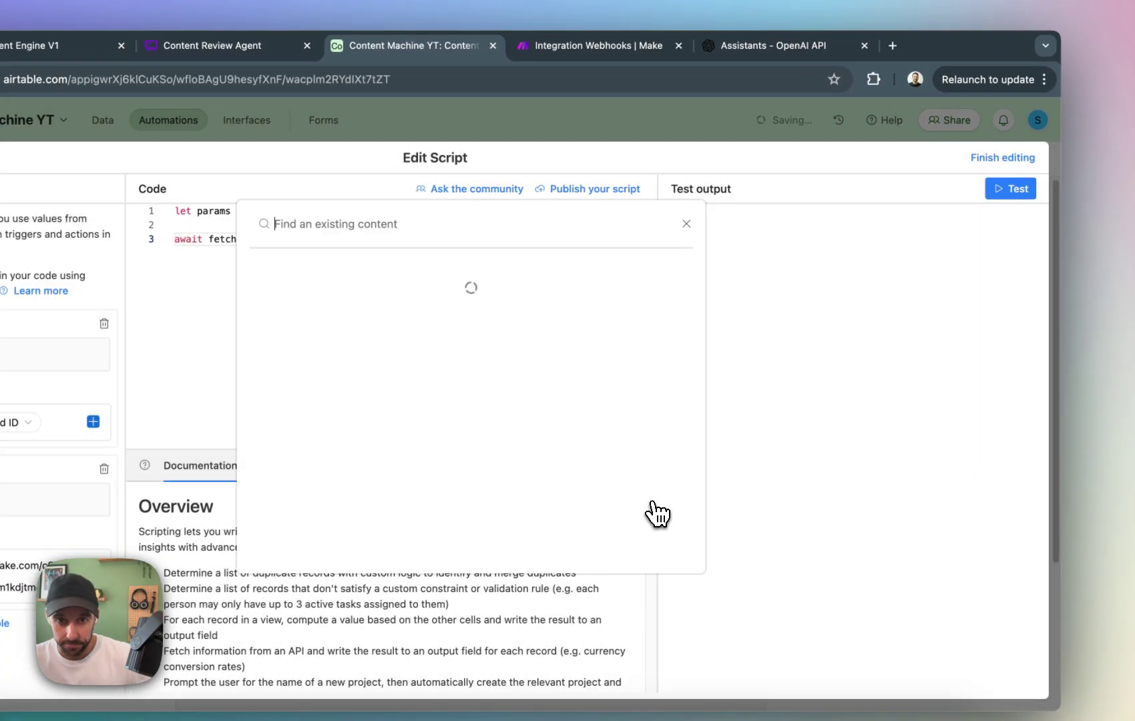
left_click(581, 303)
left_click(1022, 197)
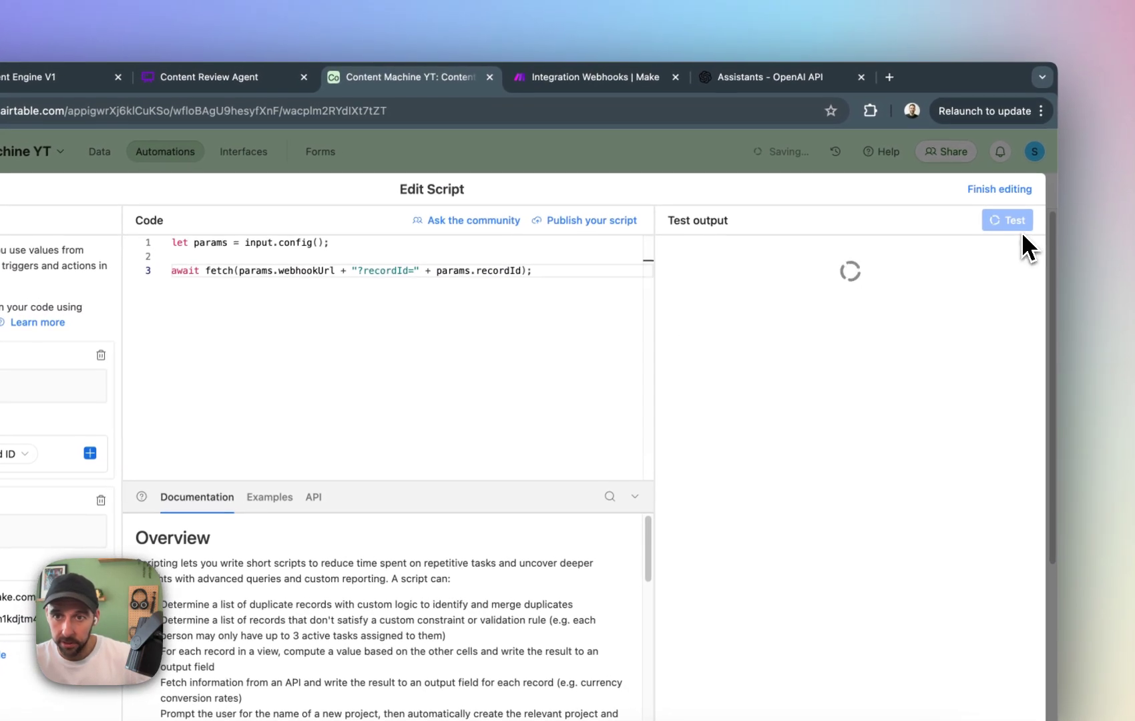
Check the script's test output in Airtable and inspect the bundle received by the webhook in Make.
left_click(627, 90)
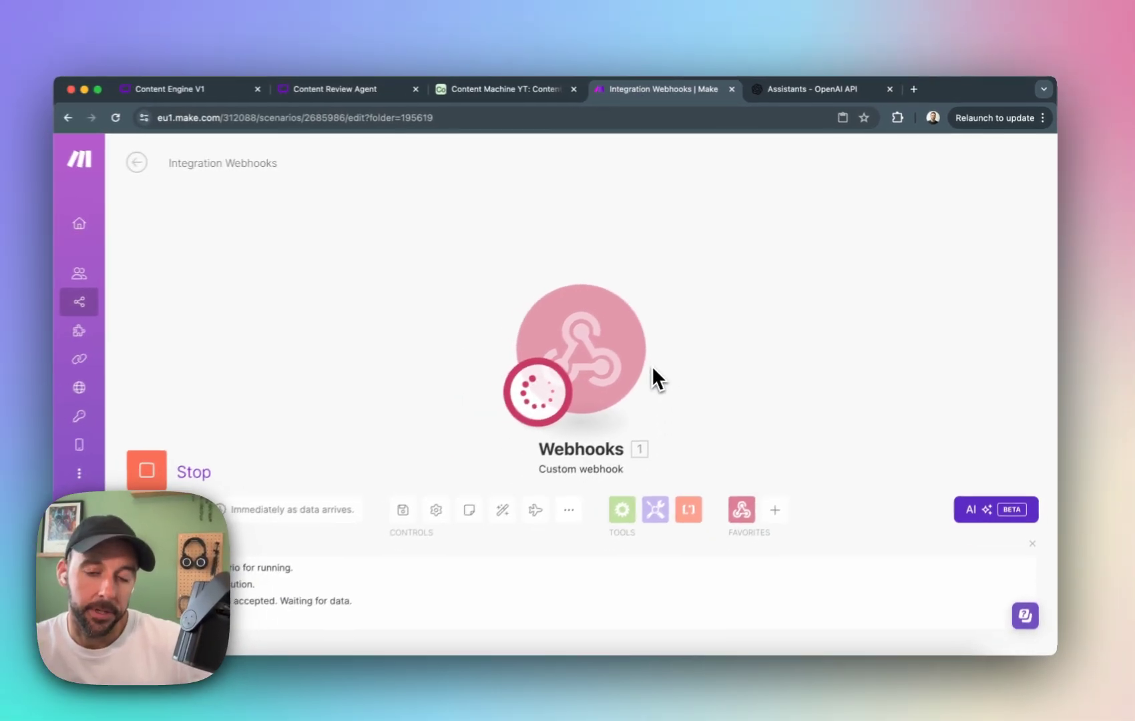
left_click(522, 95)
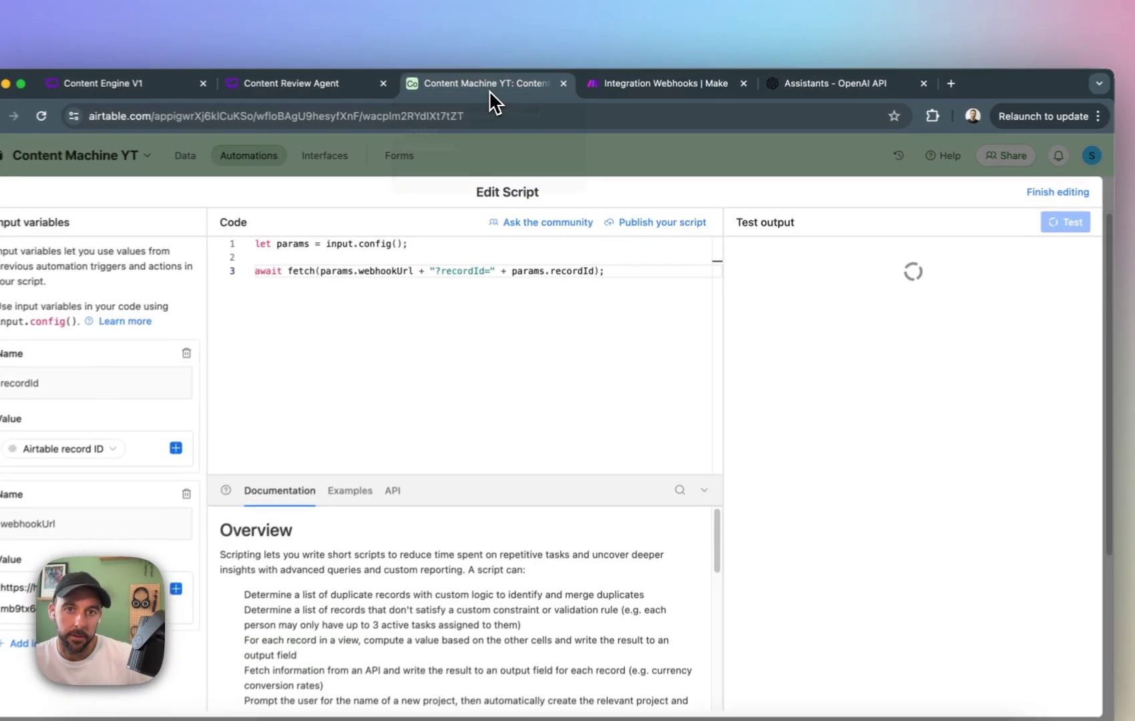
left_click(663, 78)
left_click_drag(919, 400, 643, 410)
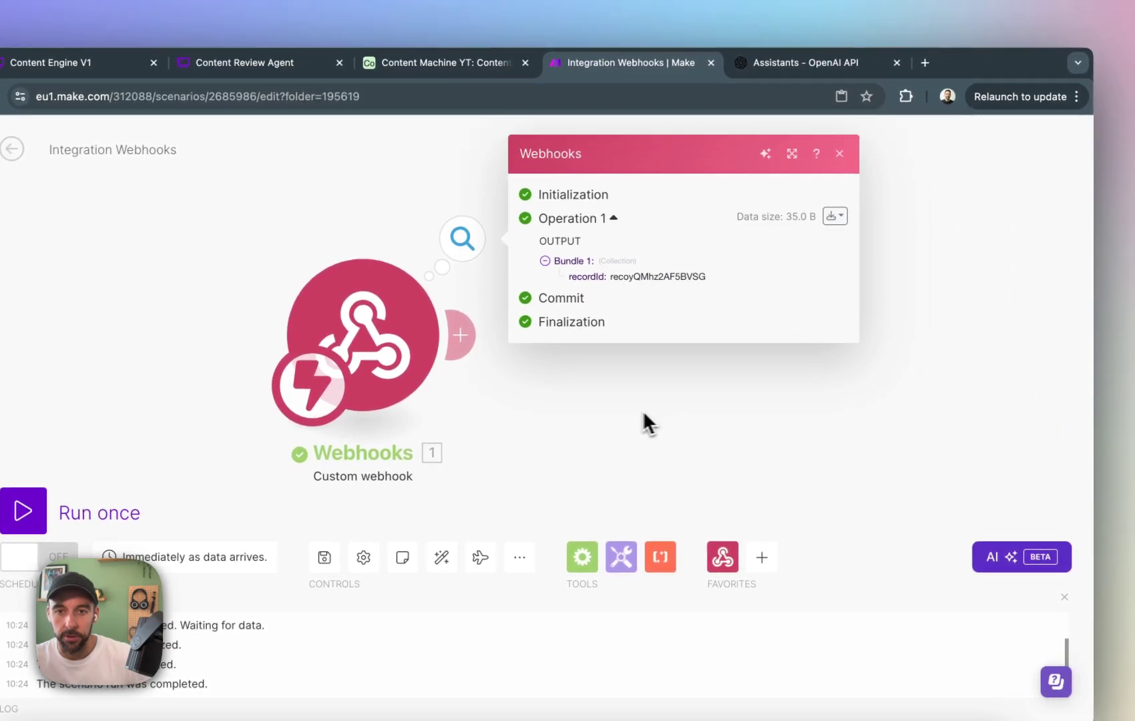
left_click(826, 144)
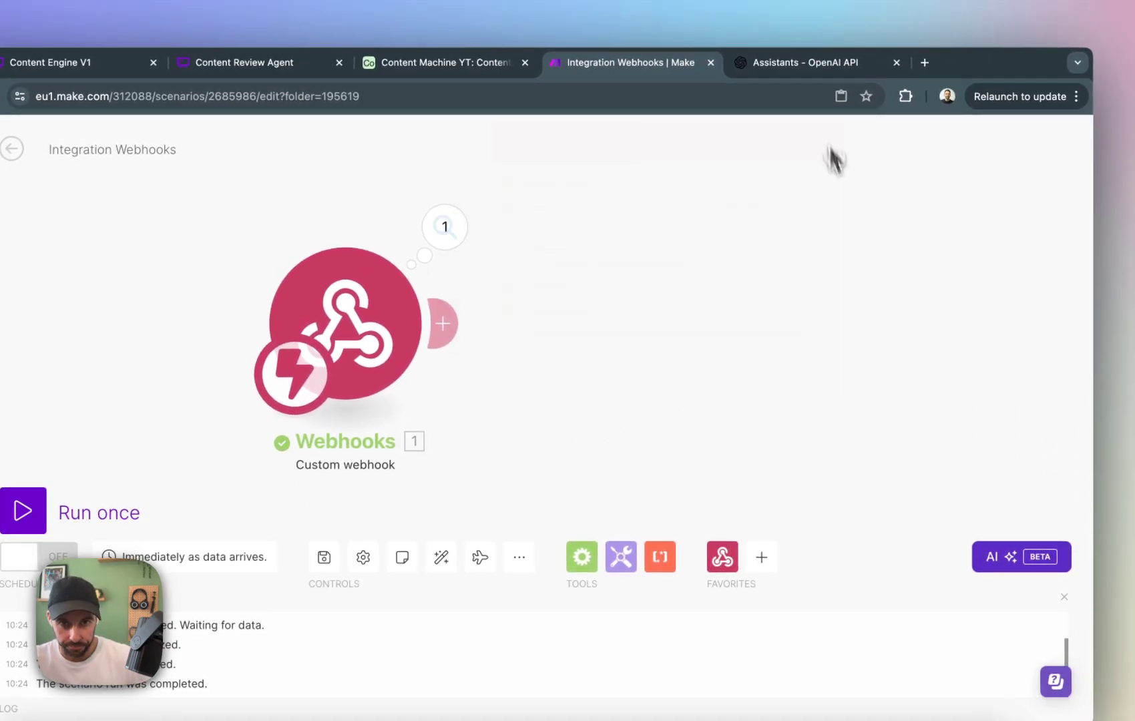
left_click(443, 235)
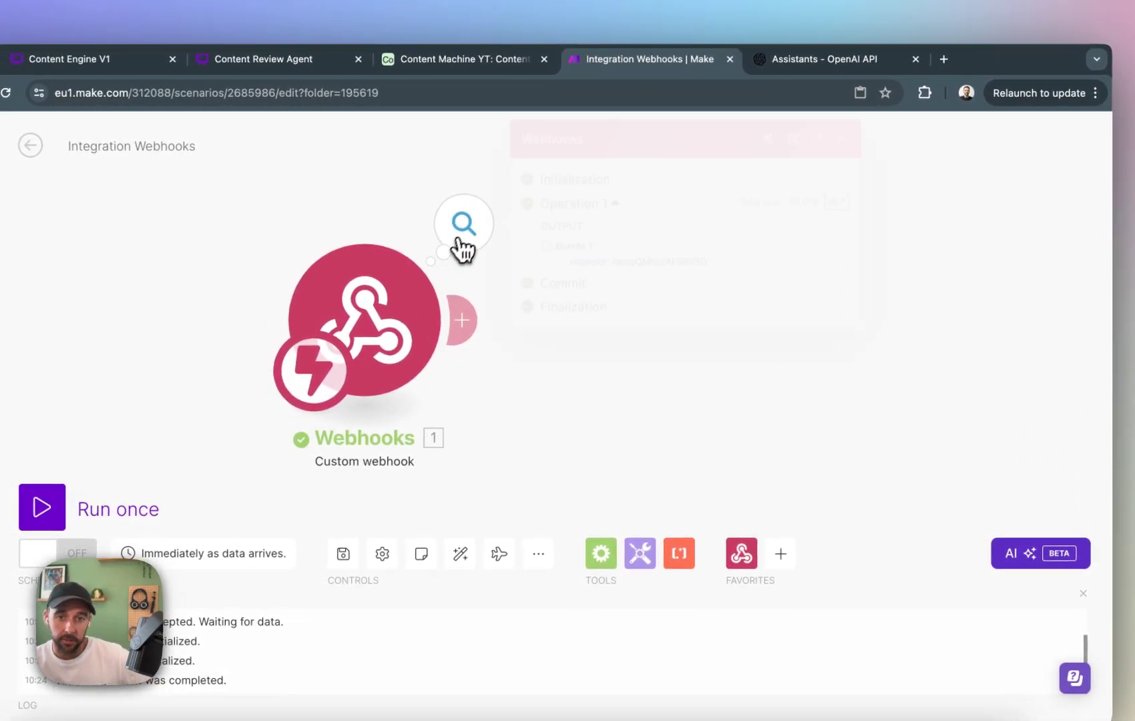
left_click(643, 390)
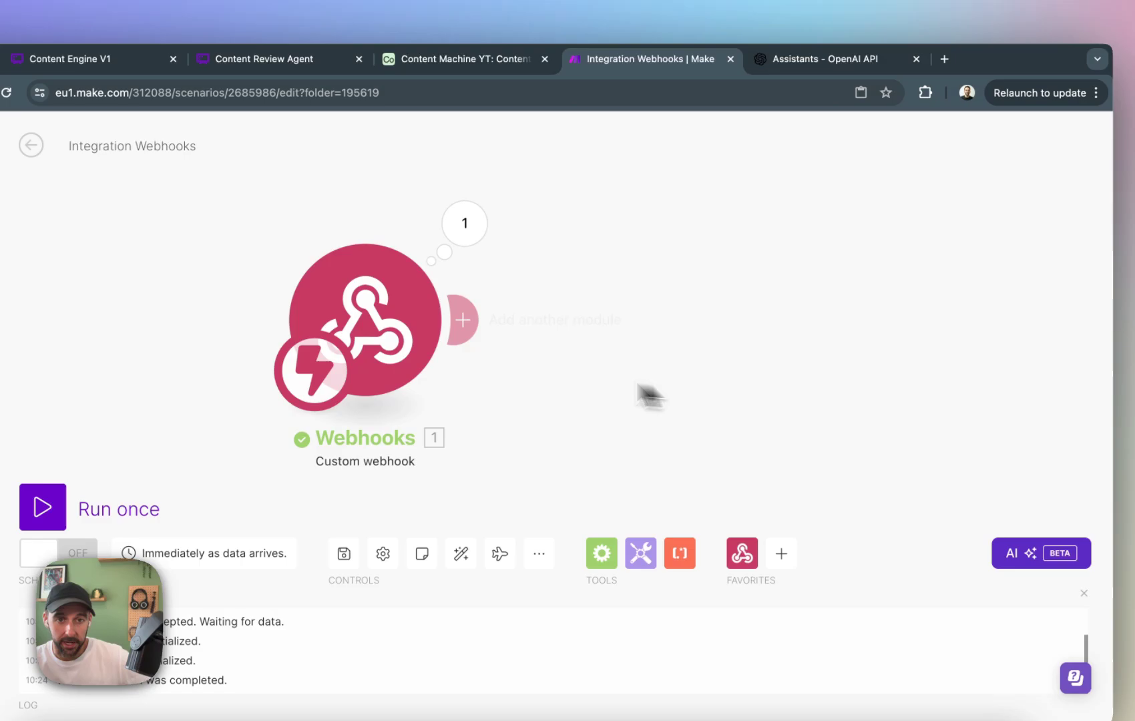
Add an Airtable Get a Record module after the webhook, using the Content Machine YT base and its Content table.
left_click(472, 323)
left_click(895, 338)
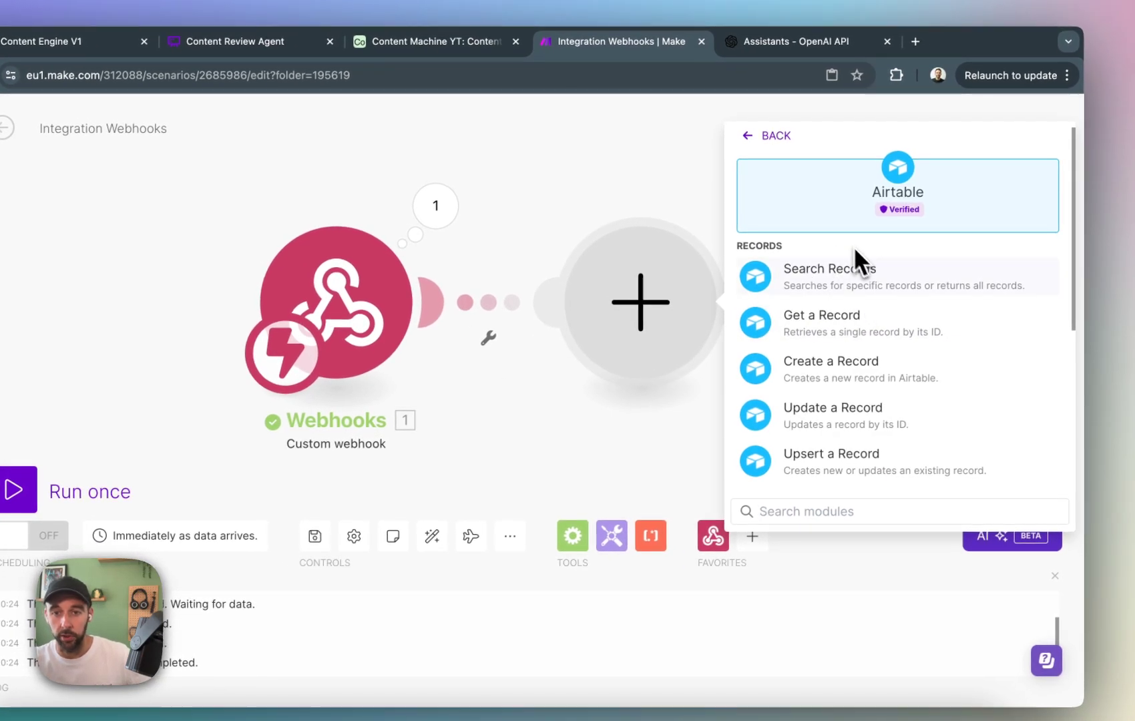
left_click(857, 326)
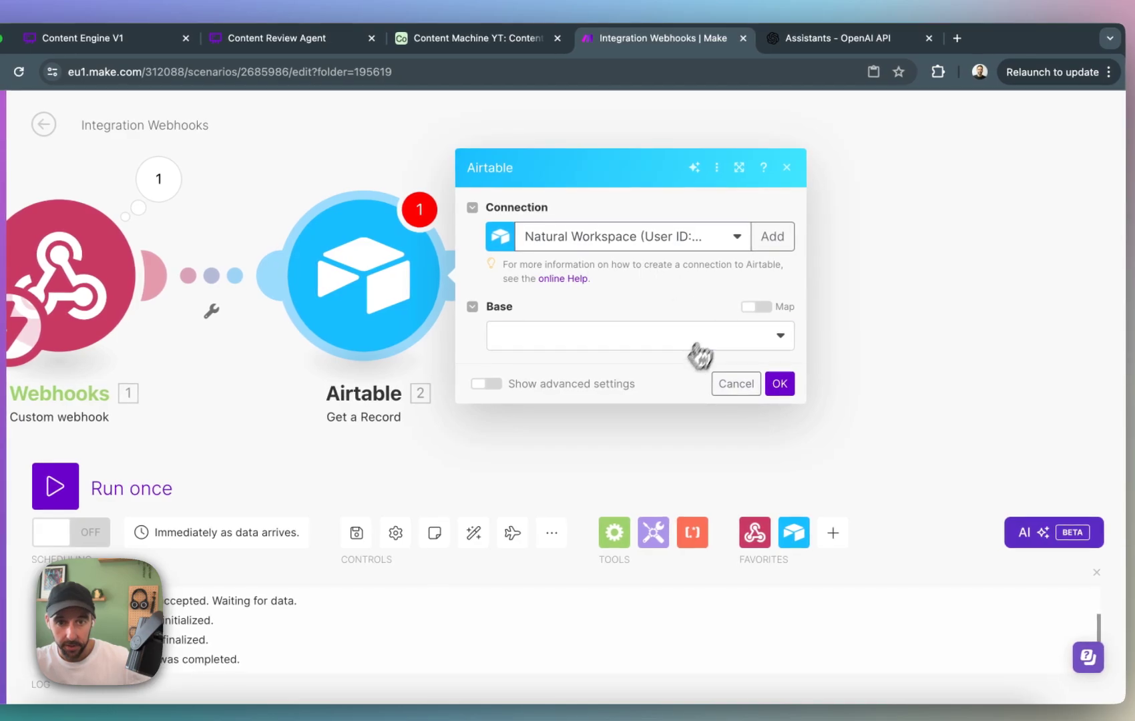
left_click(698, 351)
left_click(600, 468)
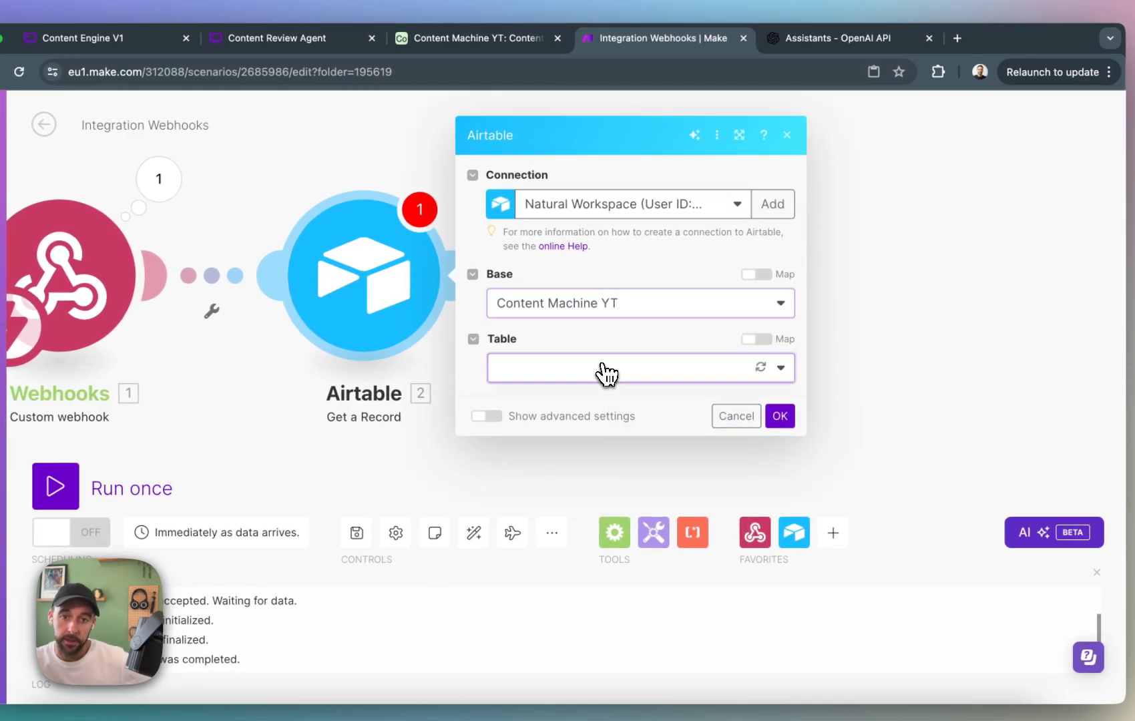
left_click(608, 369)
left_click(593, 461)
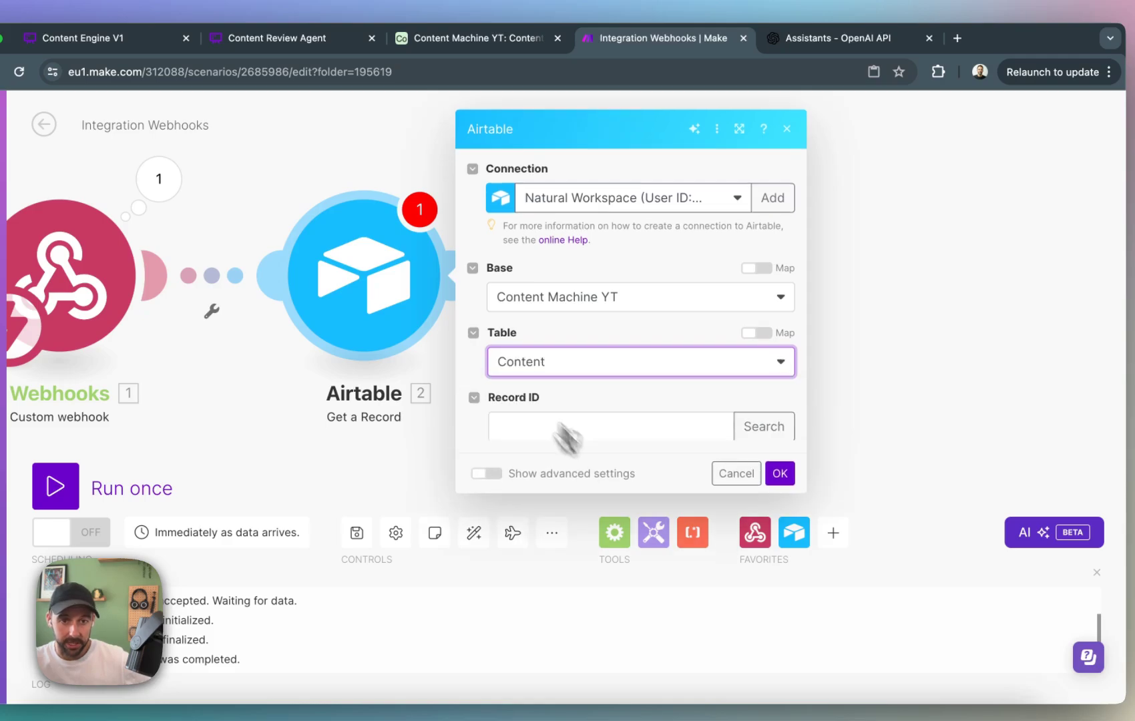
Map the Get a Record module's Record ID to the webhook's recordId and confirm the module.
left_click(671, 416)
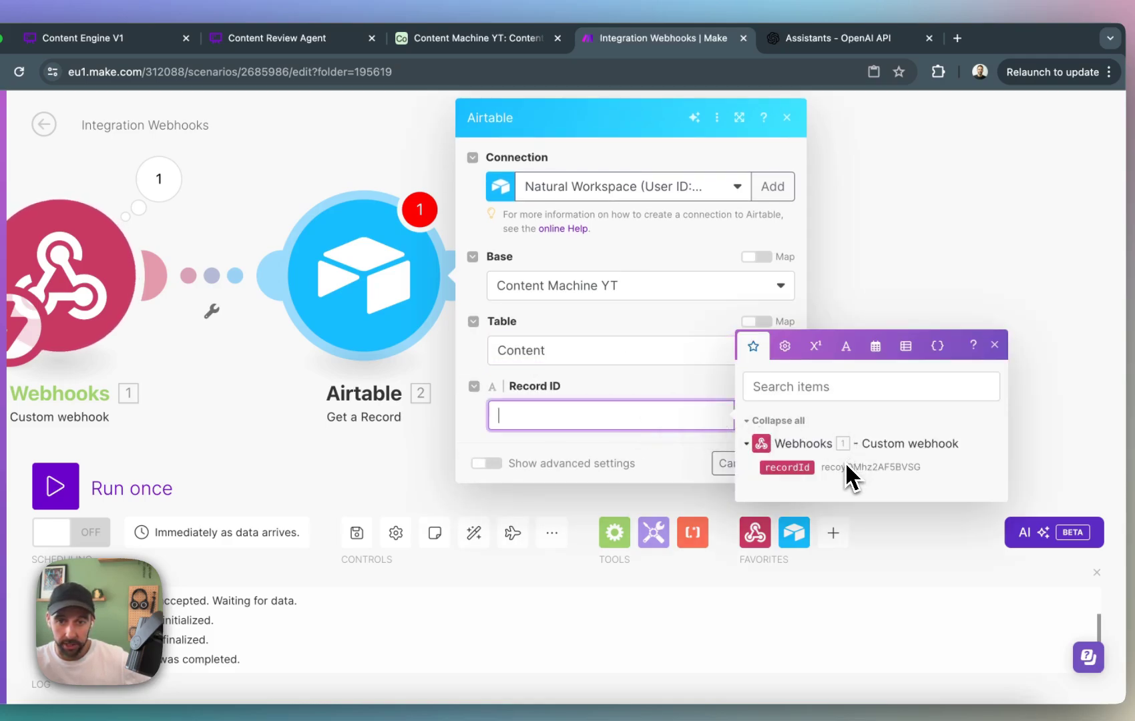
left_click(787, 466)
left_click(666, 451)
left_click(779, 464)
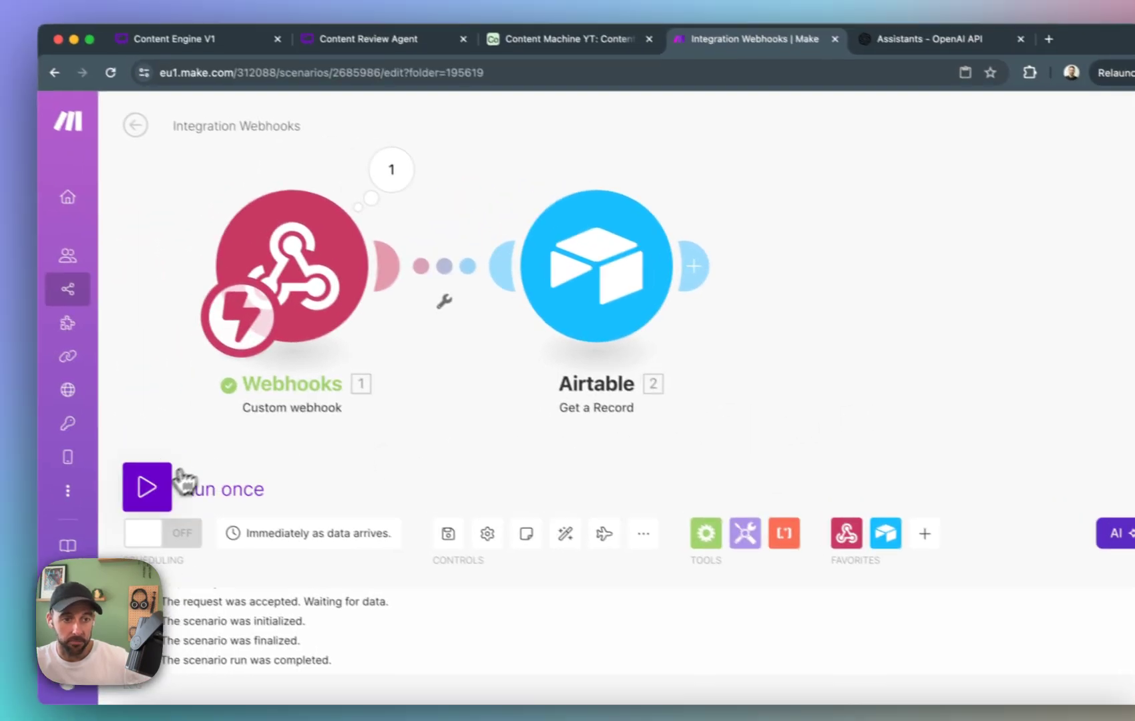
Run the scenario once, rerun the script test in Airtable and return to the scenario in Make.
left_click(184, 481)
left_click(568, 39)
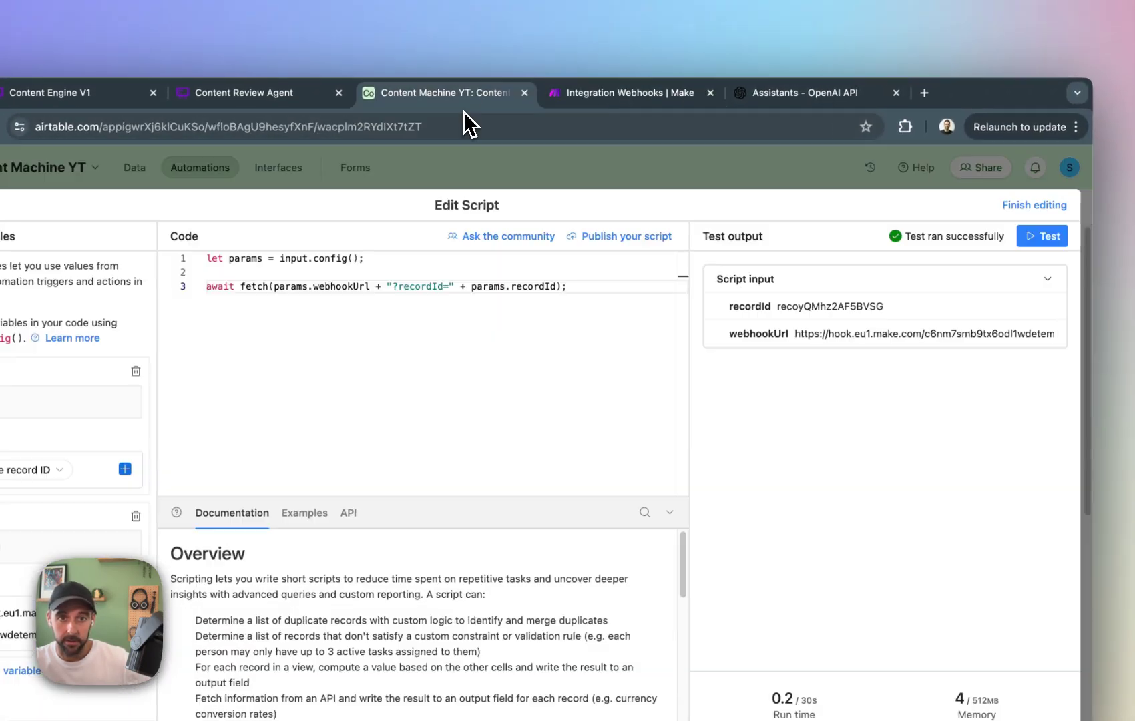
left_click(1042, 236)
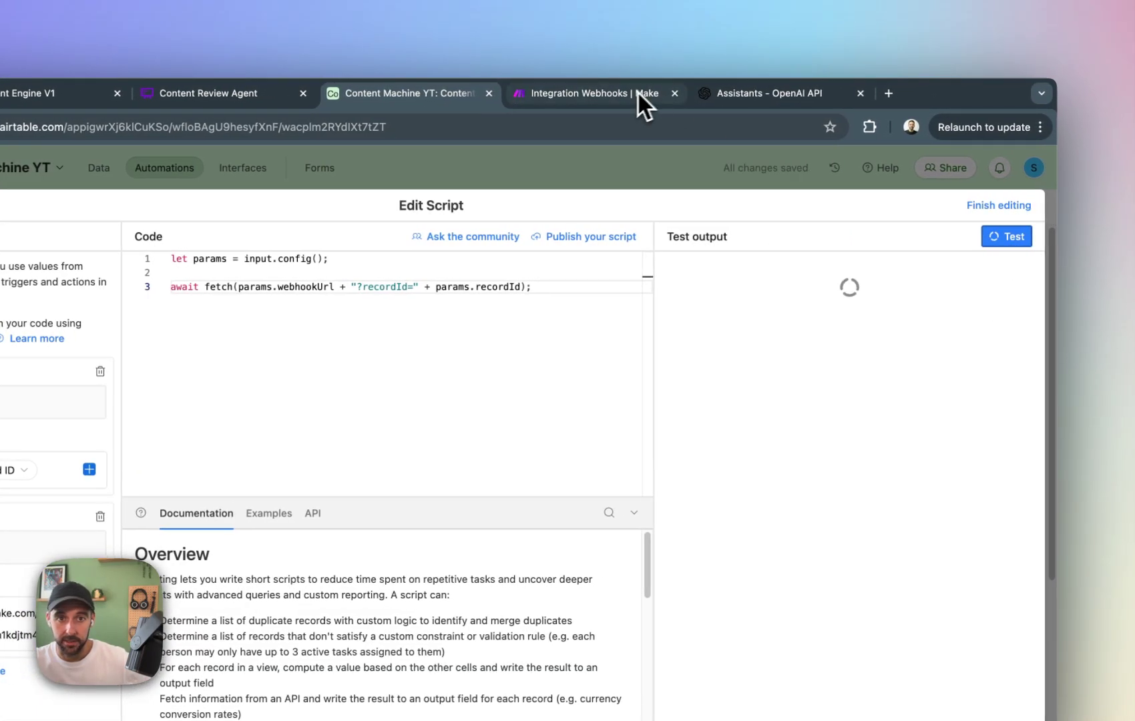
left_click(663, 97)
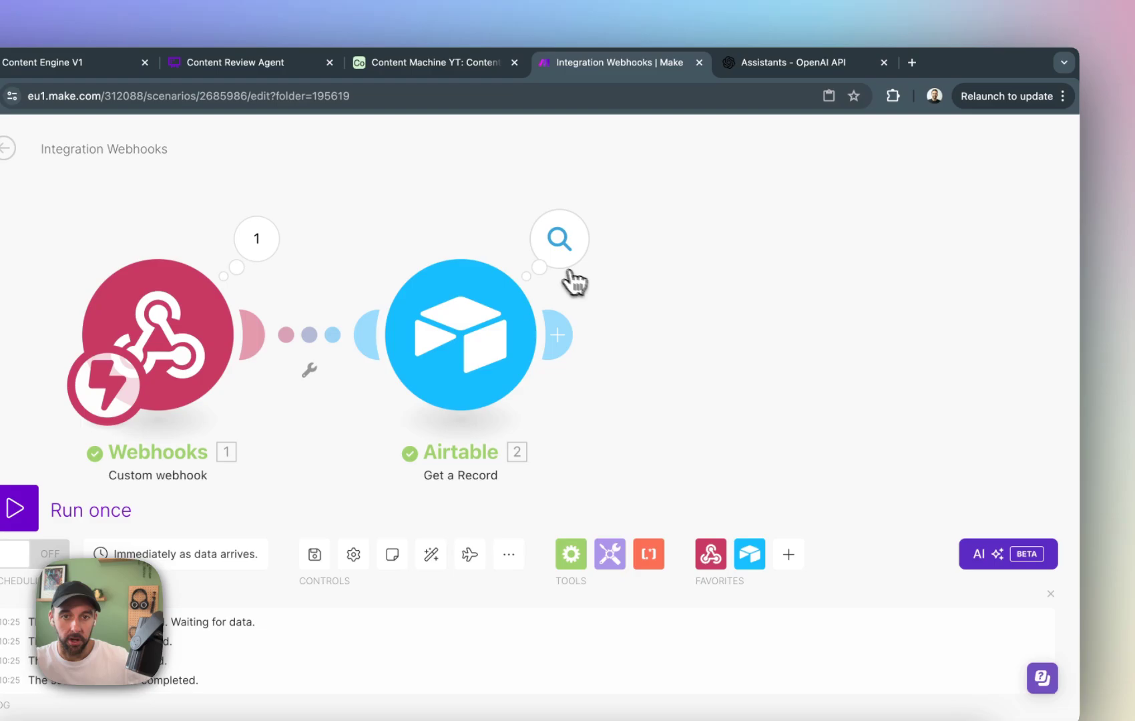
Inspect the Get a Record module's output, including the Content field of the returned record.
left_click(803, 269)
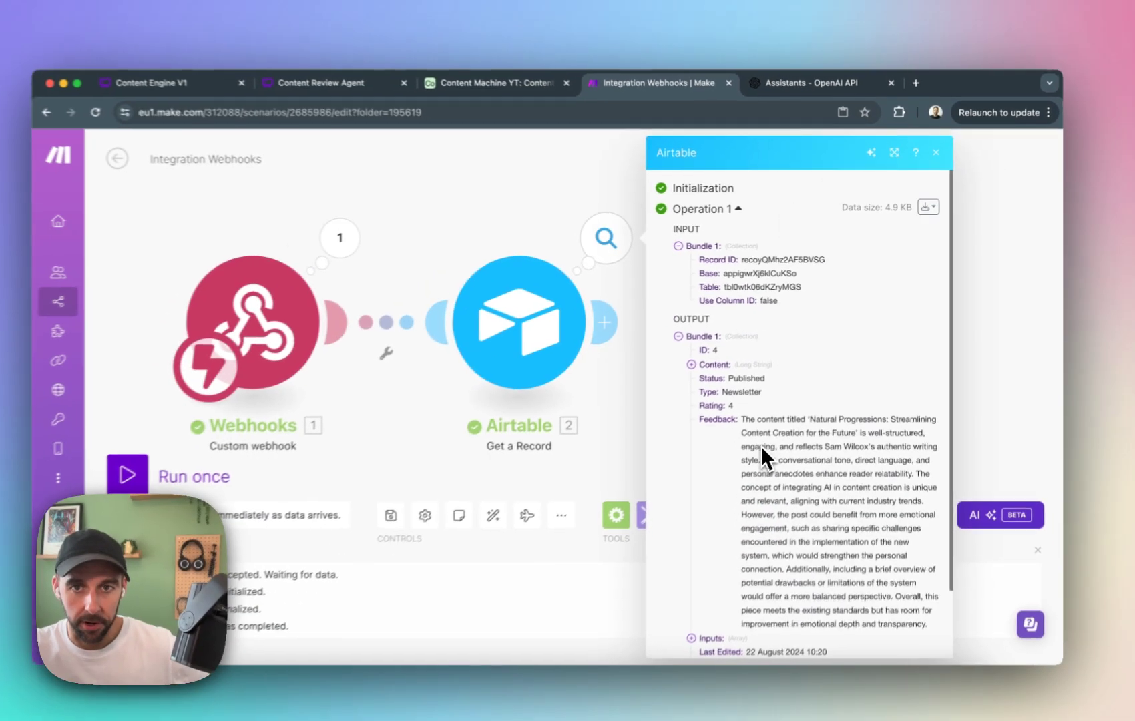
scroll(768, 446, "down", 4)
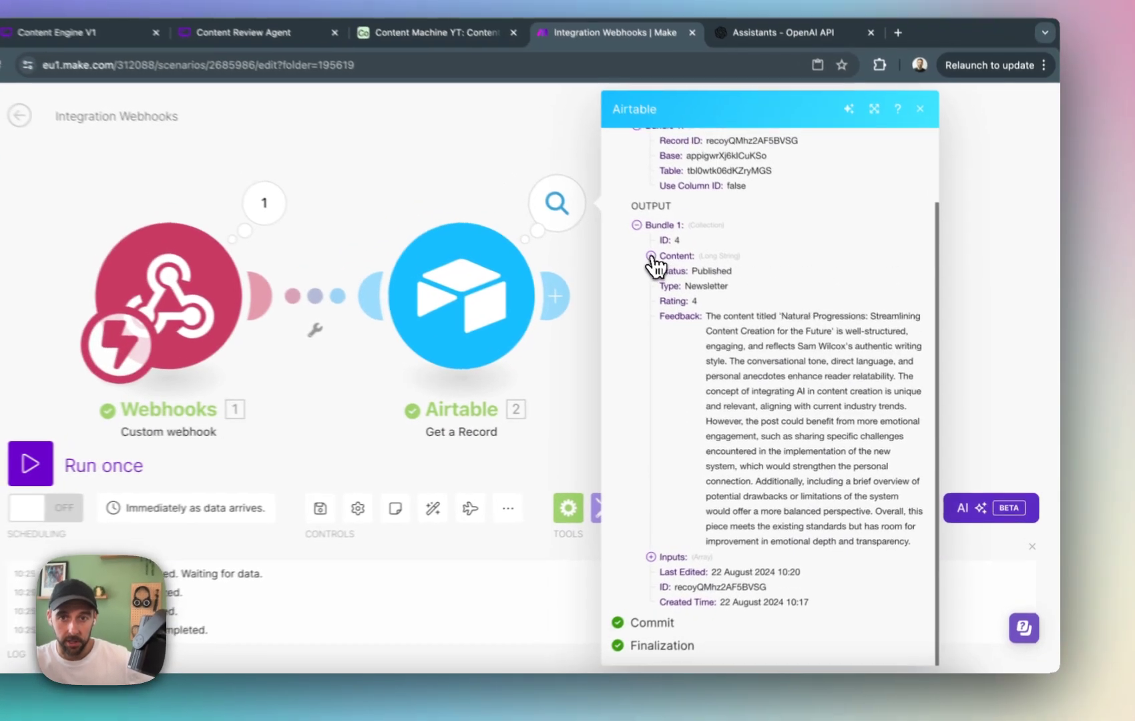
left_click(707, 283)
left_click(703, 284)
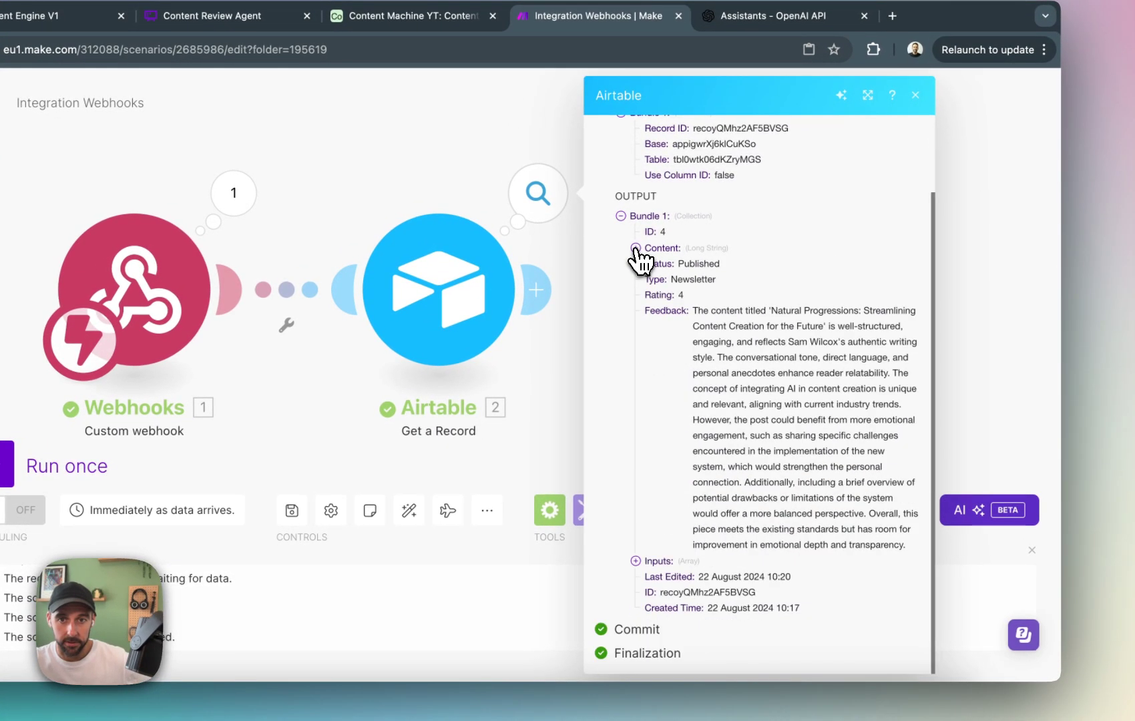
left_click(1001, 206)
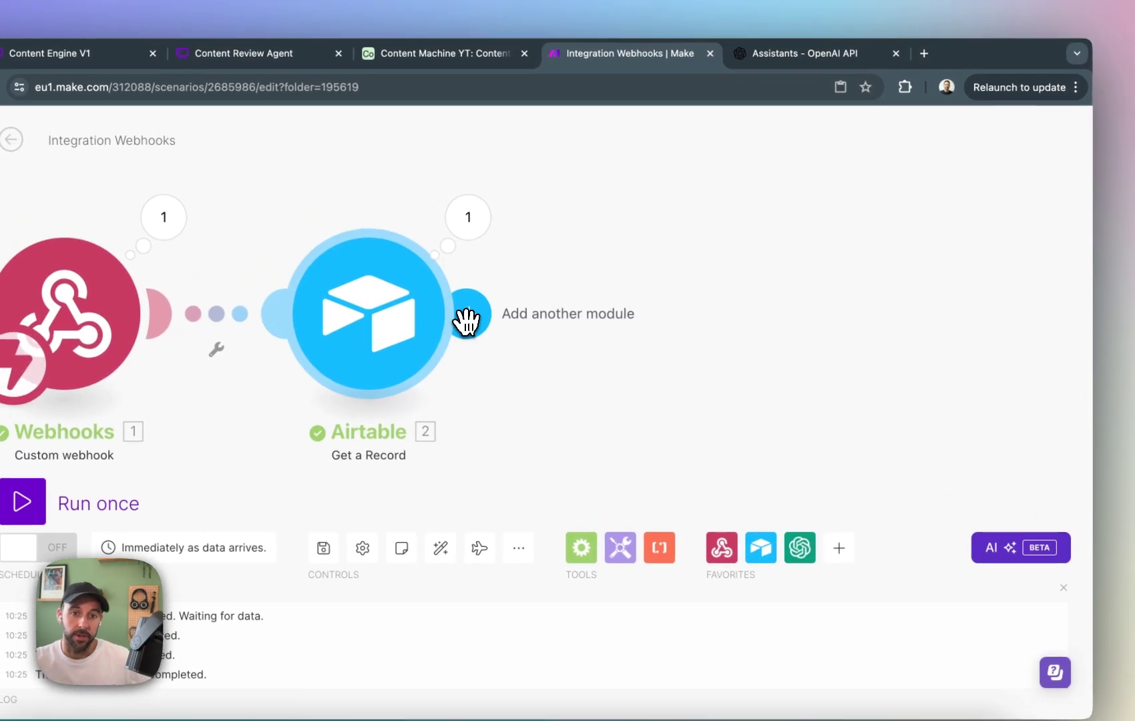
Add a Flow Control router after the Airtable Get a Record module.
left_click(466, 321)
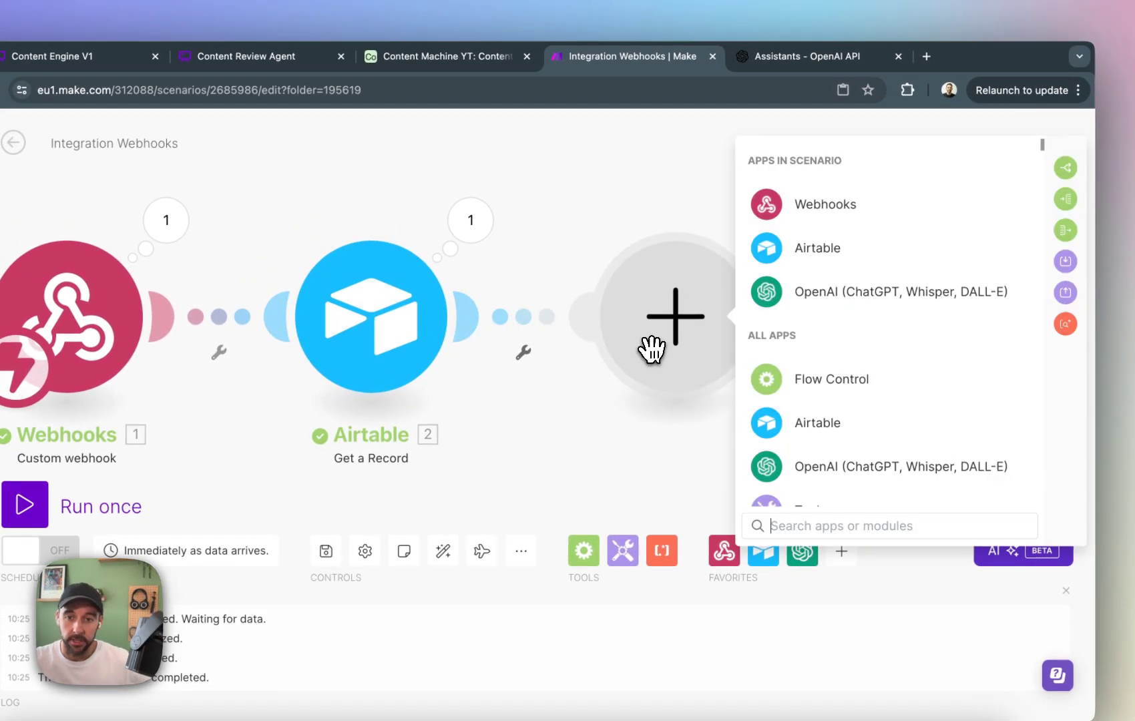
left_click(816, 383)
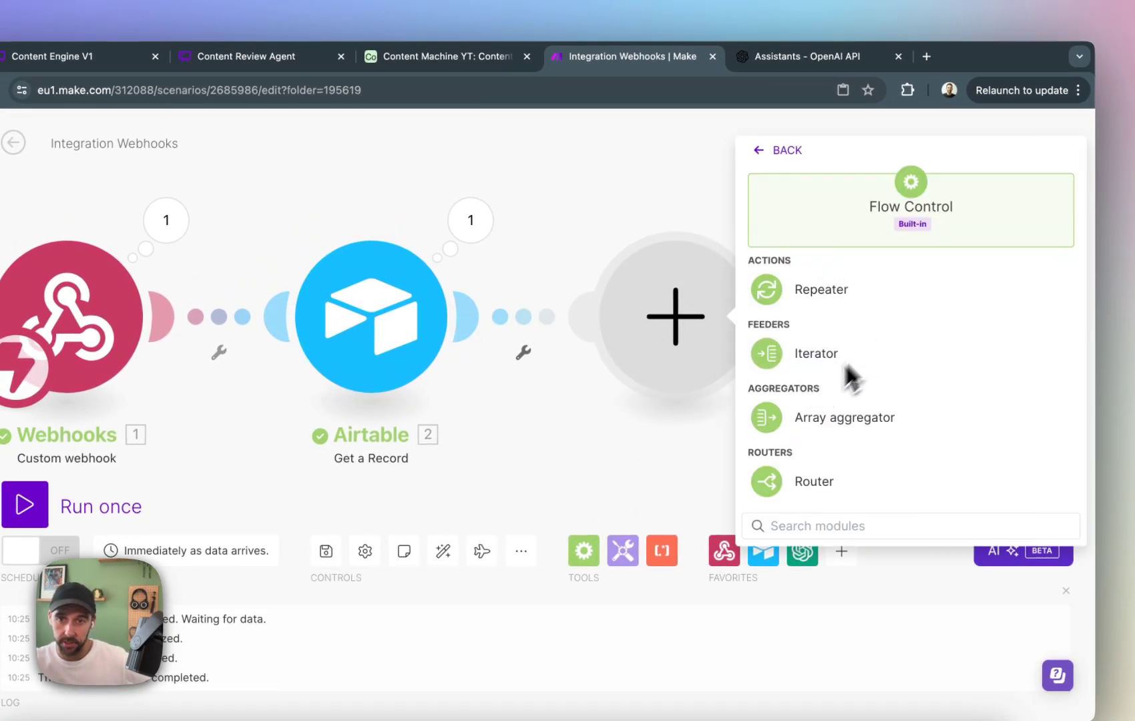
left_click(816, 481)
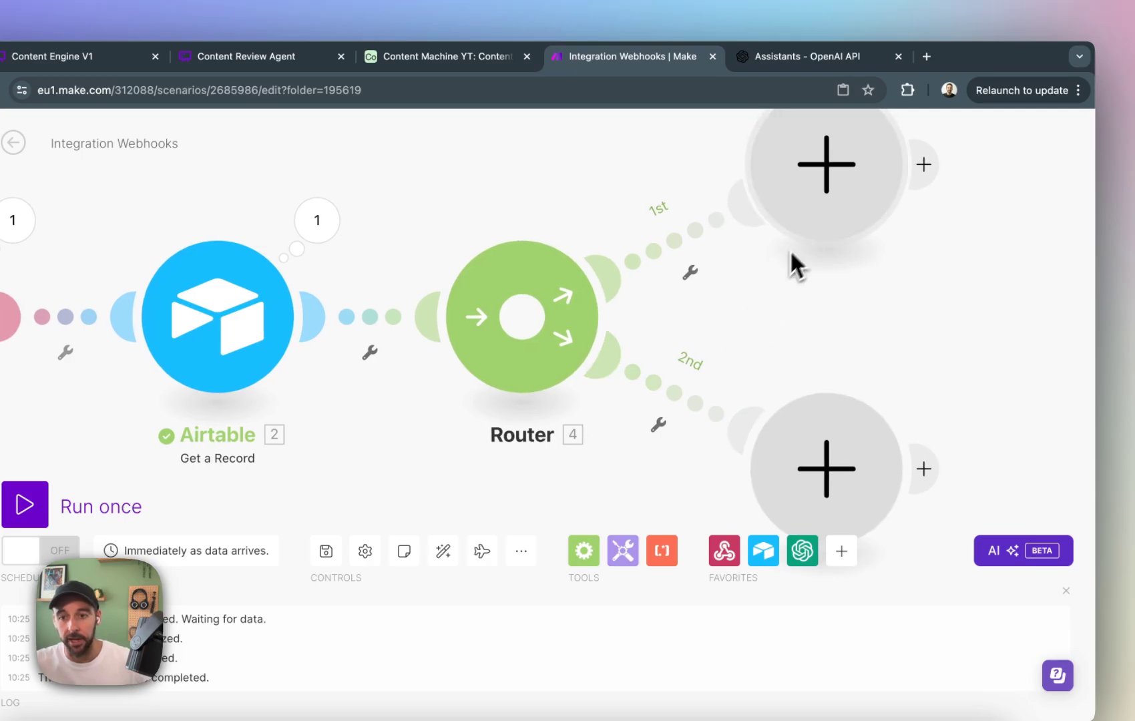
Append another module after the empty one on the router's first route and choose Google Docs as its app.
left_click(833, 180)
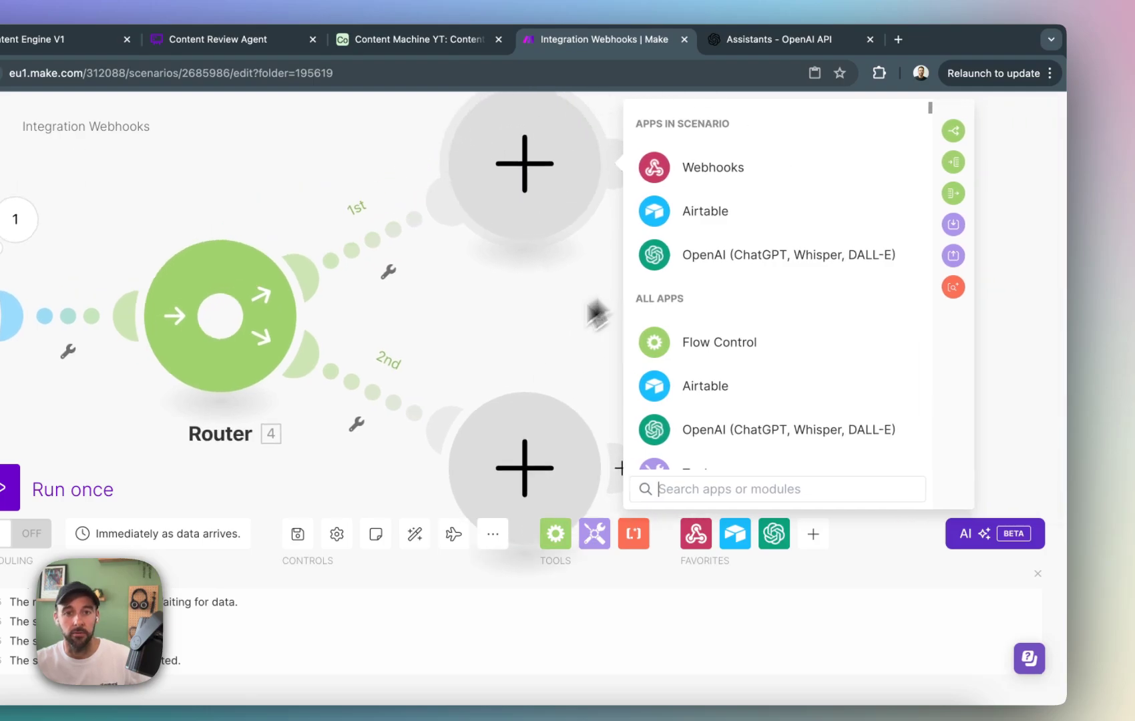
left_click(949, 307)
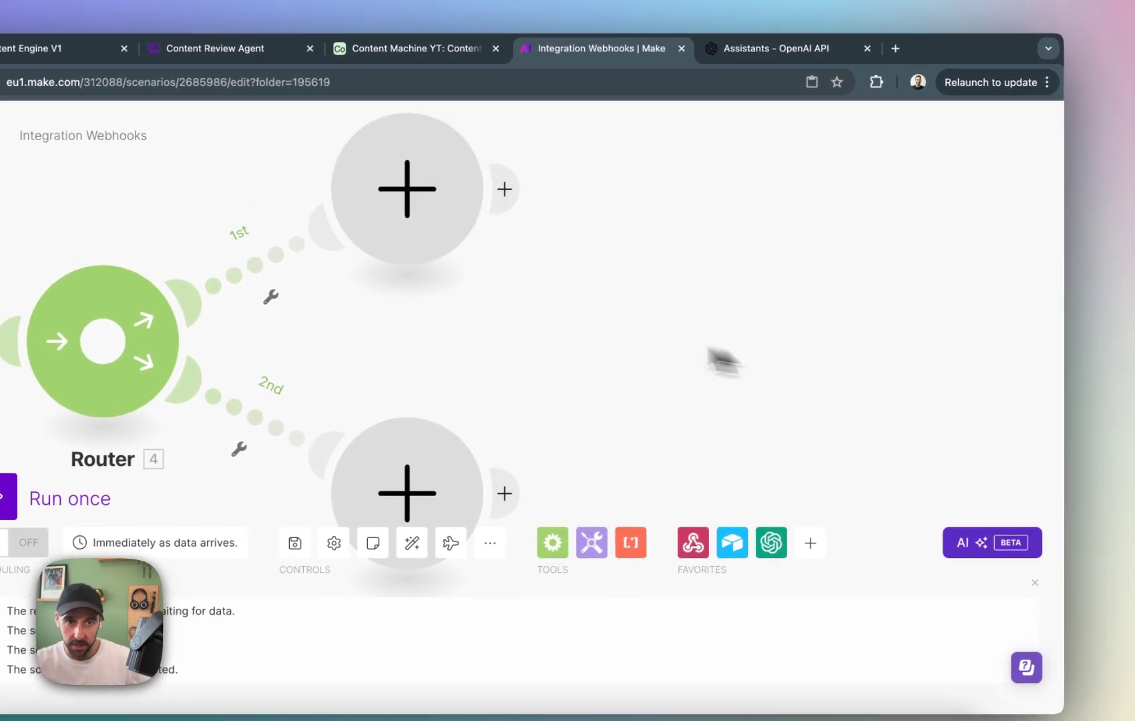
left_click(531, 178)
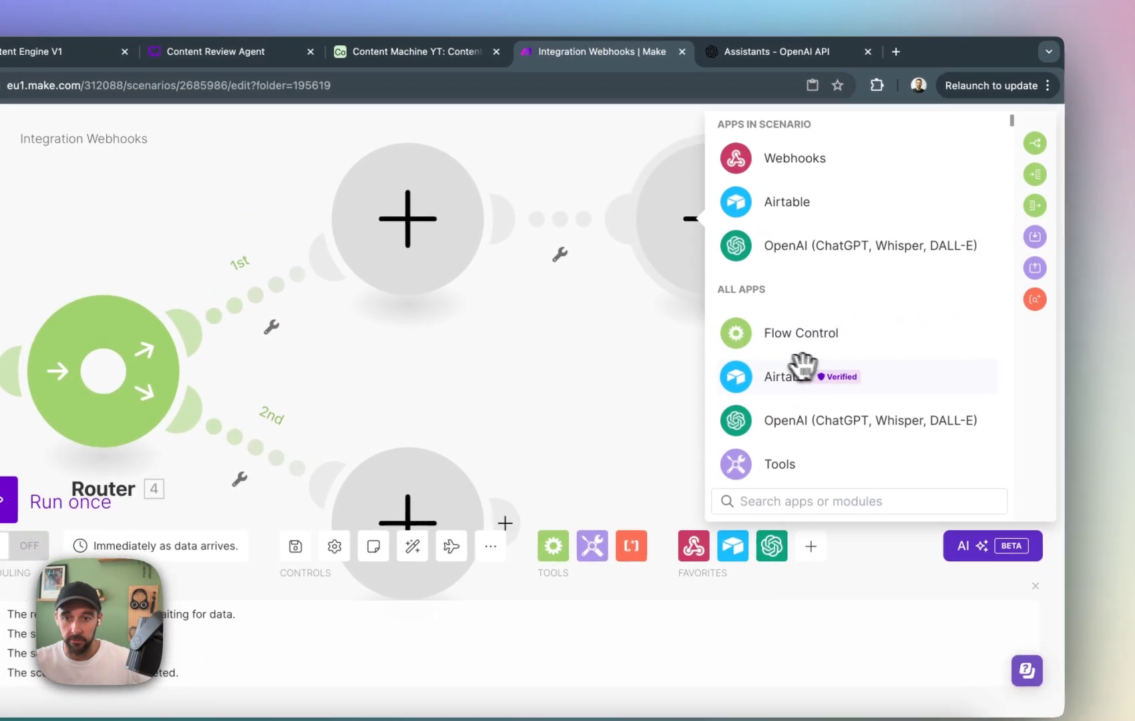
scroll(832, 387, "down", 3)
scroll(778, 361, "down", 3)
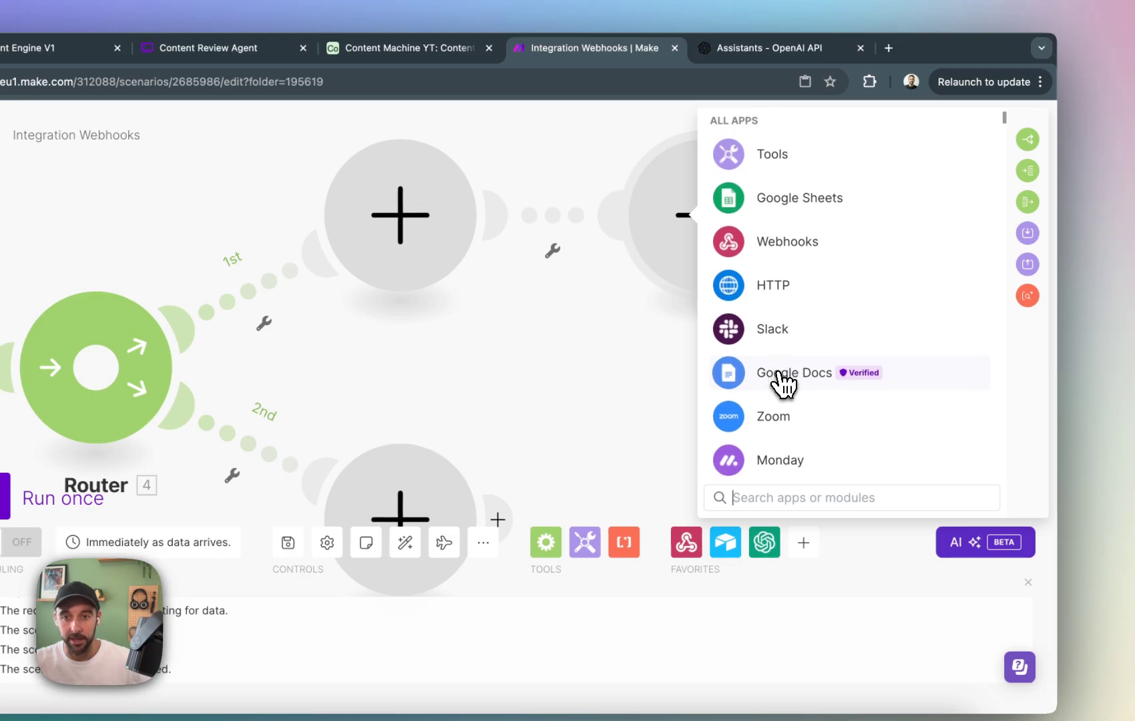
left_click(782, 381)
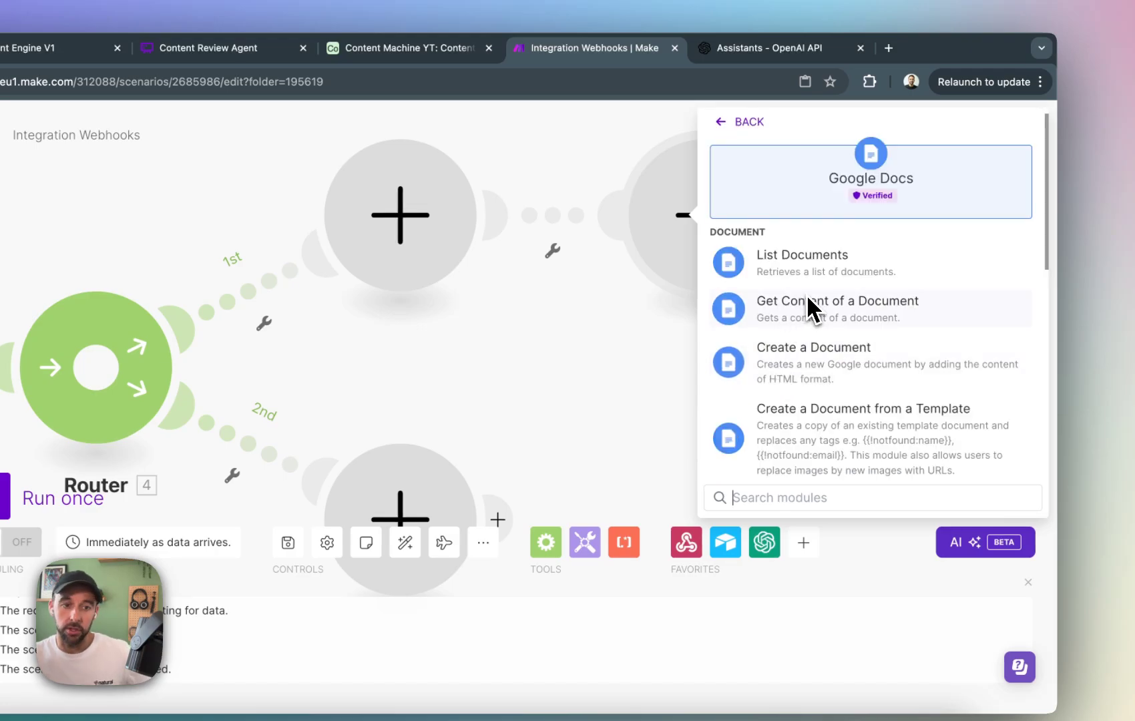
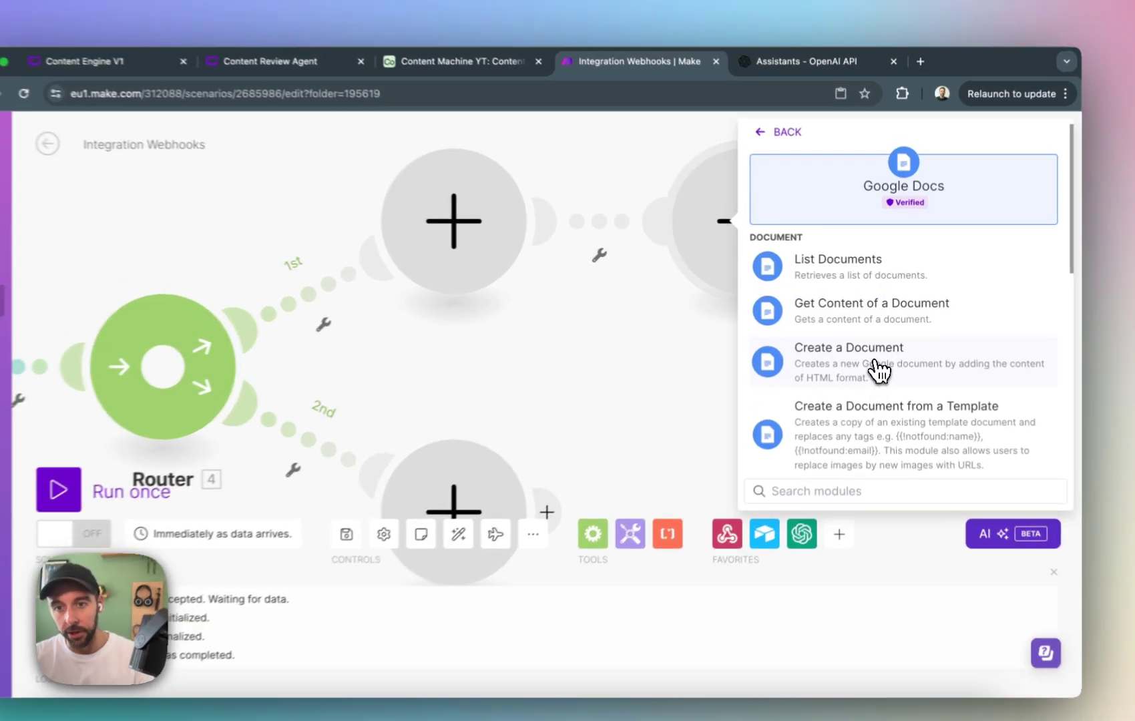
Add a Google Docs Create a Document module and map the Airtable record's Type and Last Edited fields to its Name.
left_click(879, 358)
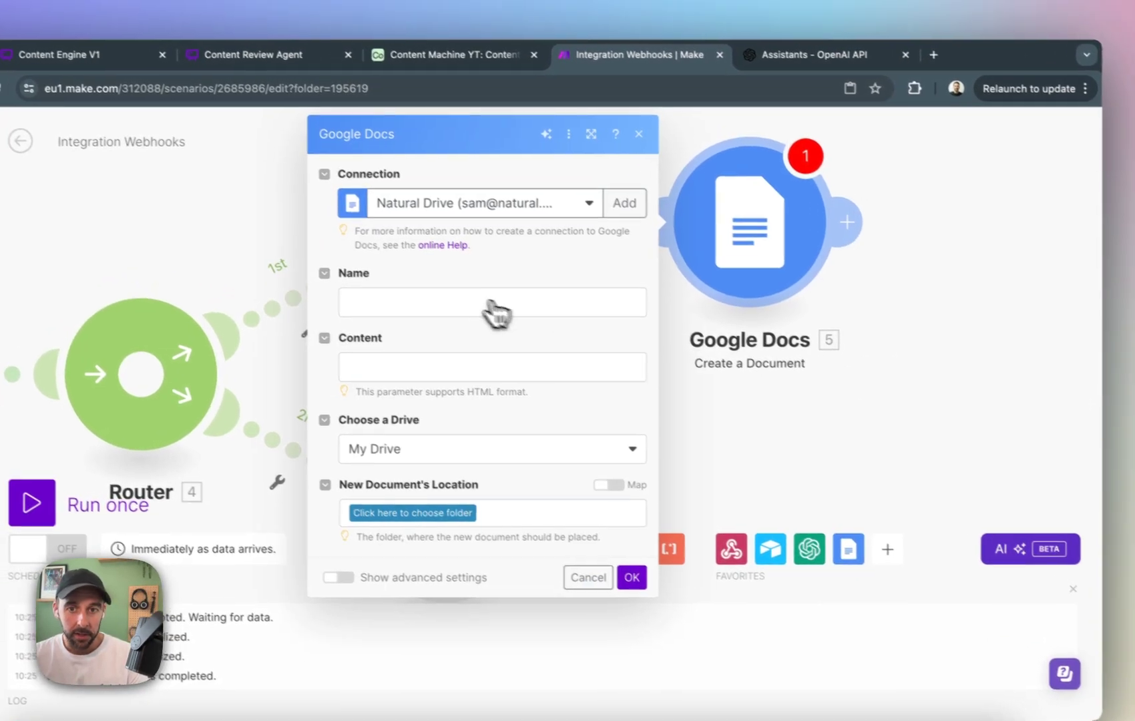
left_click(504, 312)
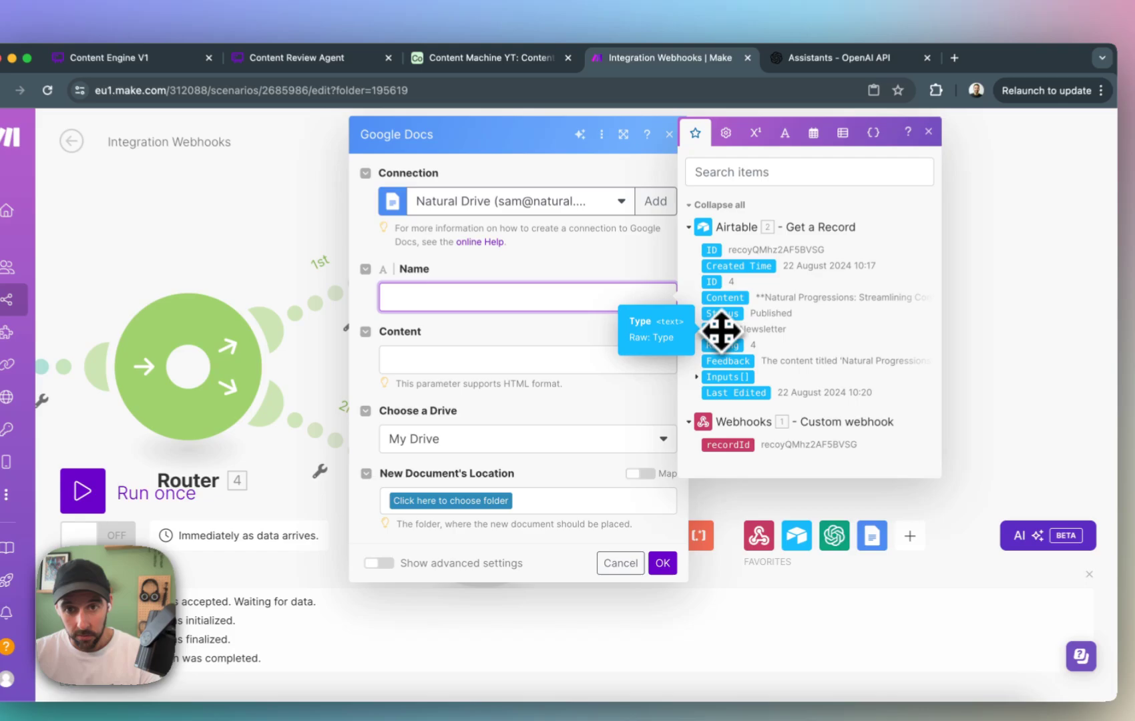
left_click(716, 343)
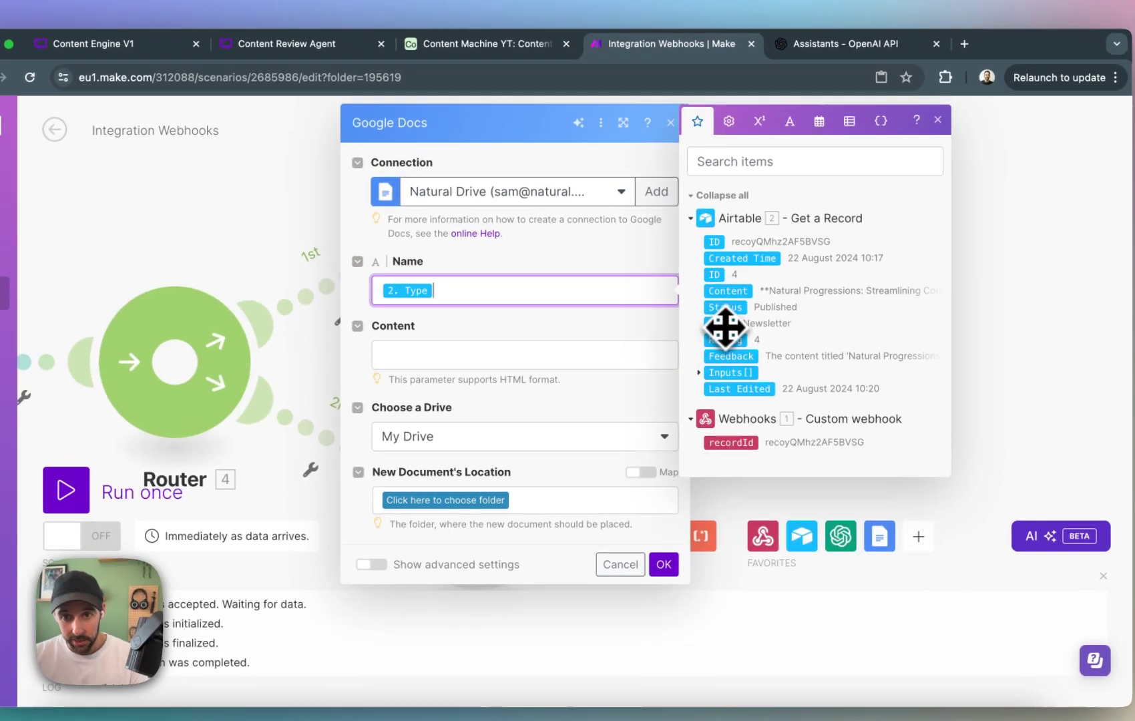
left_click(744, 409)
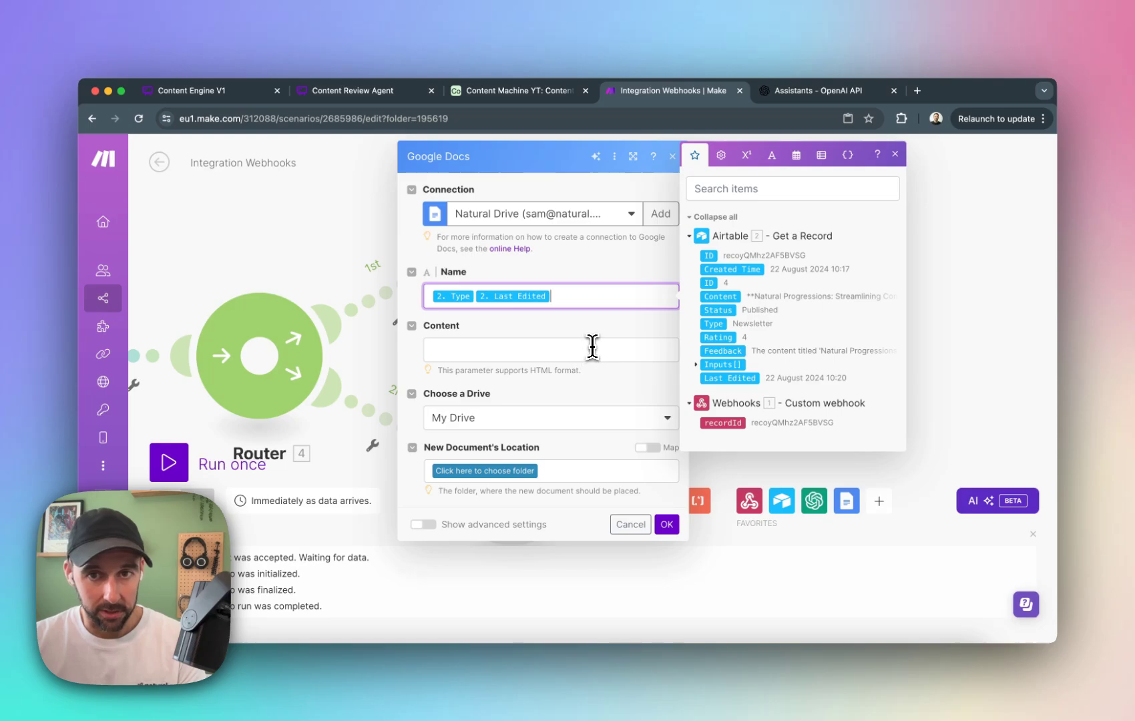
Map the Airtable record's Content field to the new document's Content.
left_click(592, 345)
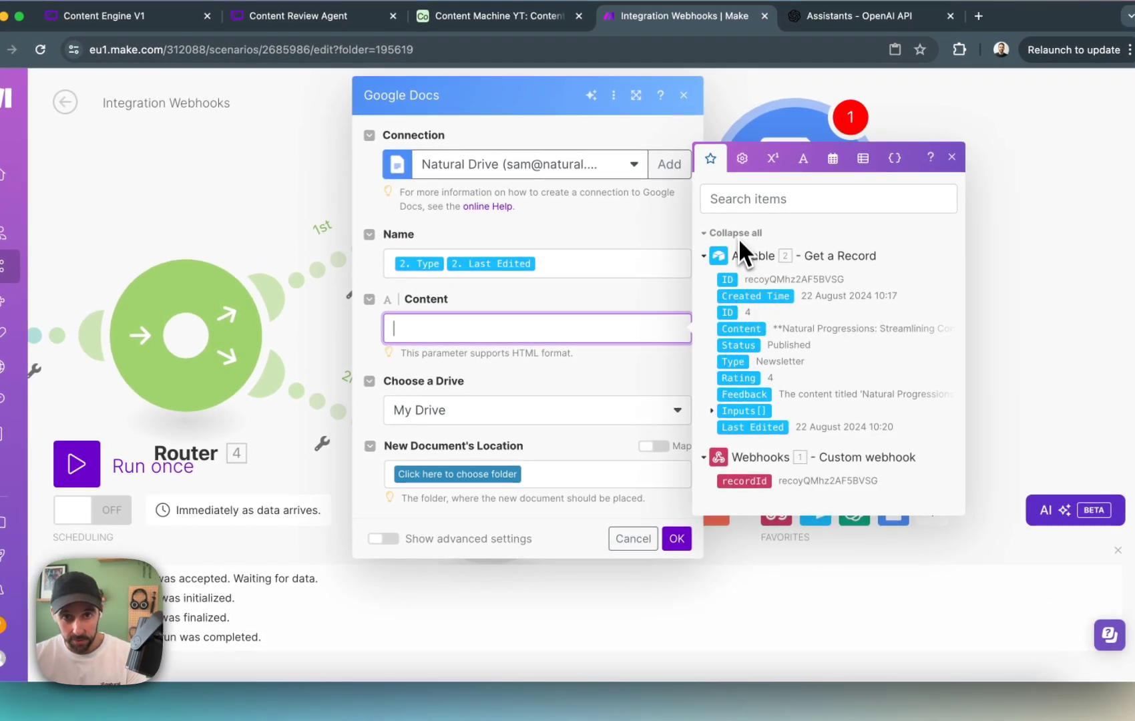
left_click(740, 329)
left_click(600, 373)
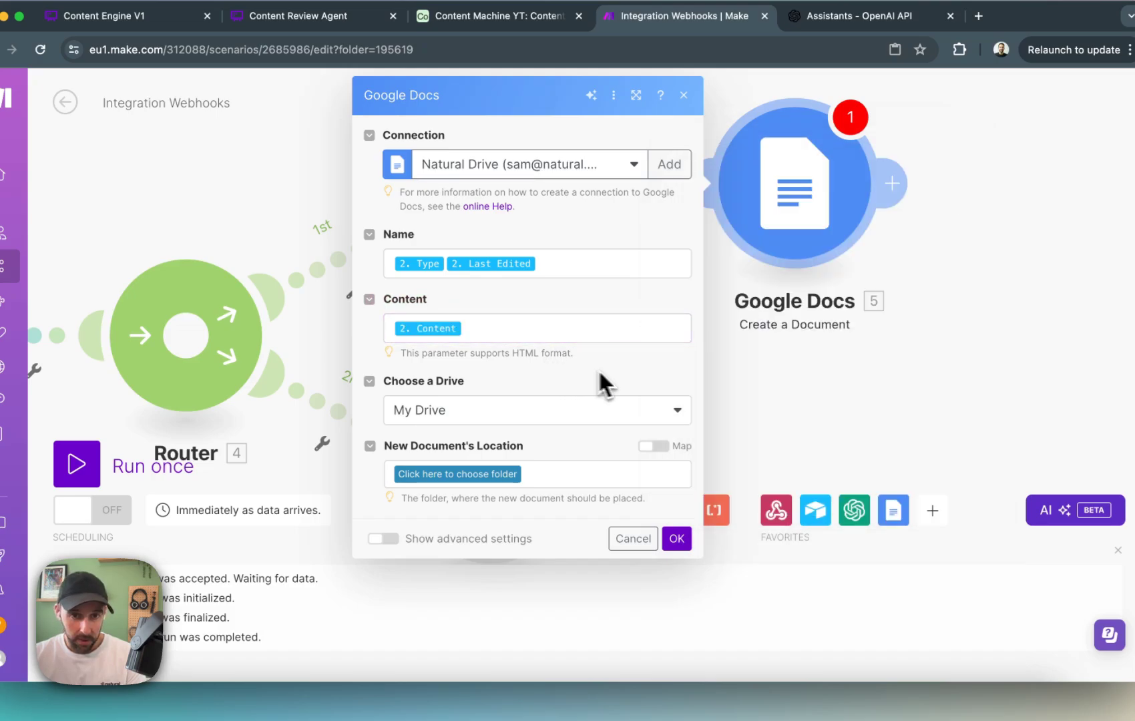
Keep My Drive as the drive, set the new document's location to the Content Engine folder, and save the module.
left_click(657, 424)
left_click(502, 434)
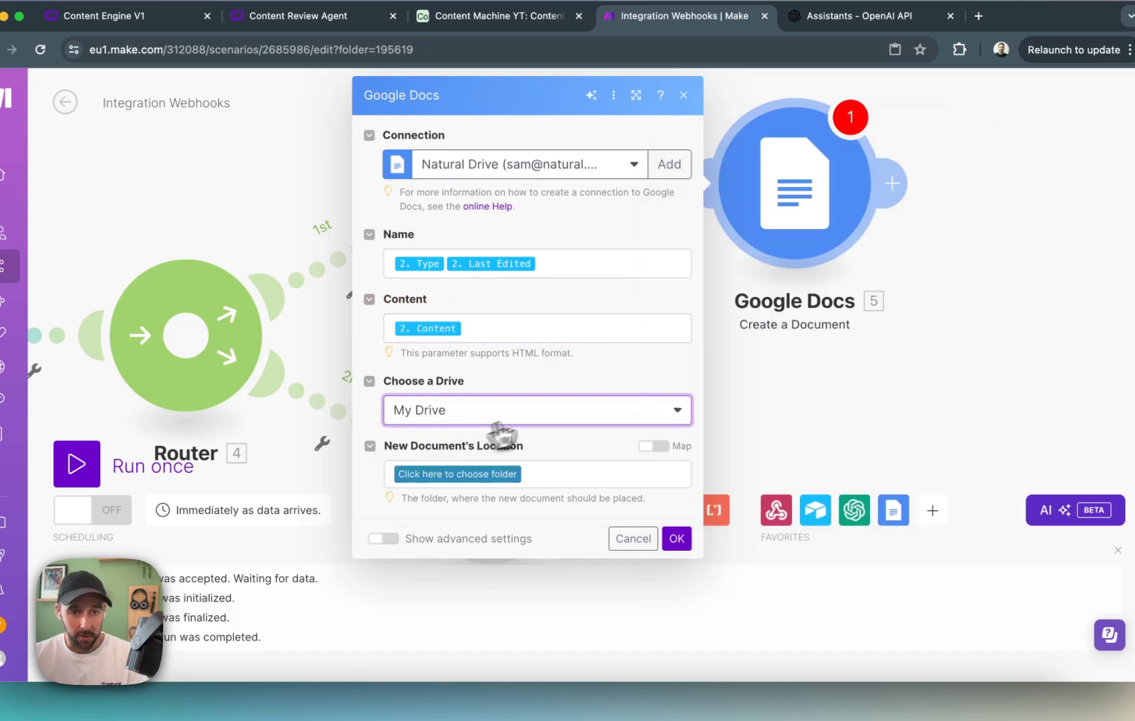
left_click(493, 475)
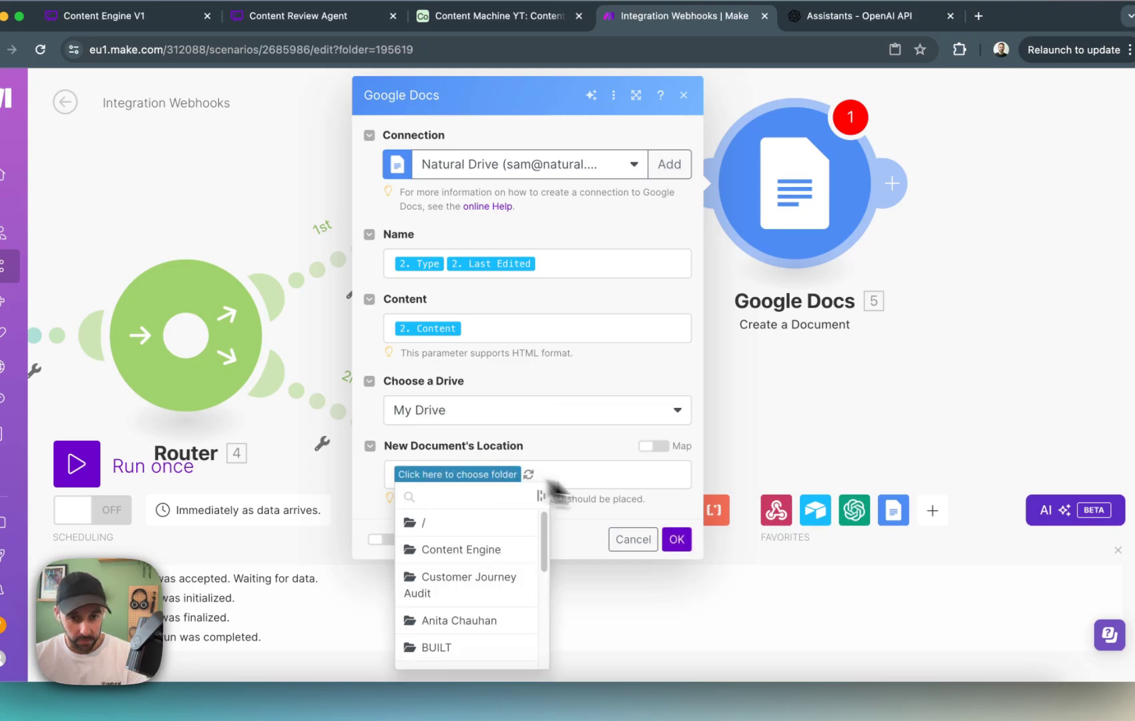
left_click(461, 553)
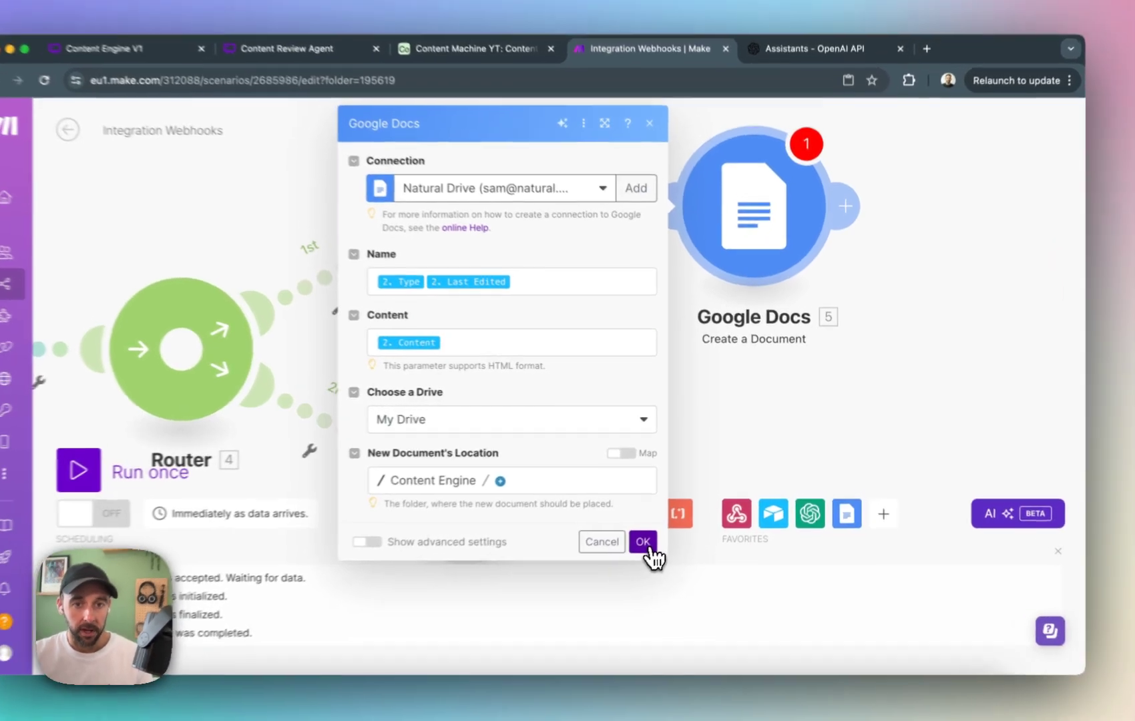
left_click(666, 526)
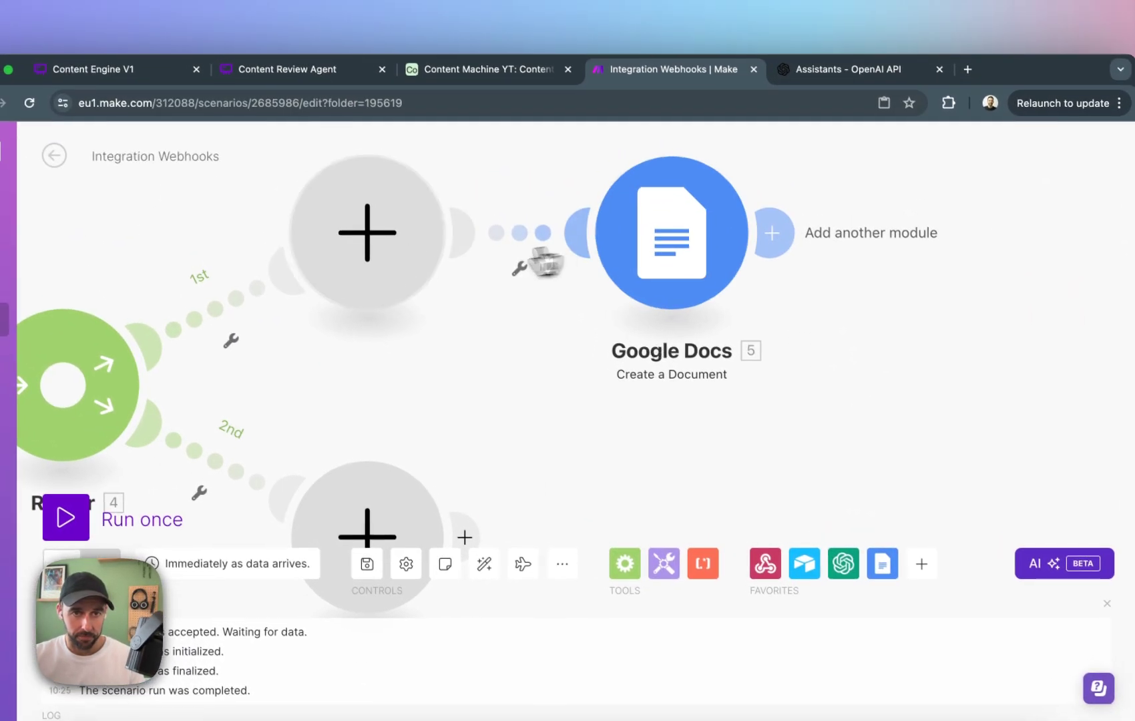
Delete the empty module before Create a Document and move the Google Docs module into its place beside the router's 1st route.
right_click(218, 189)
left_click(438, 307)
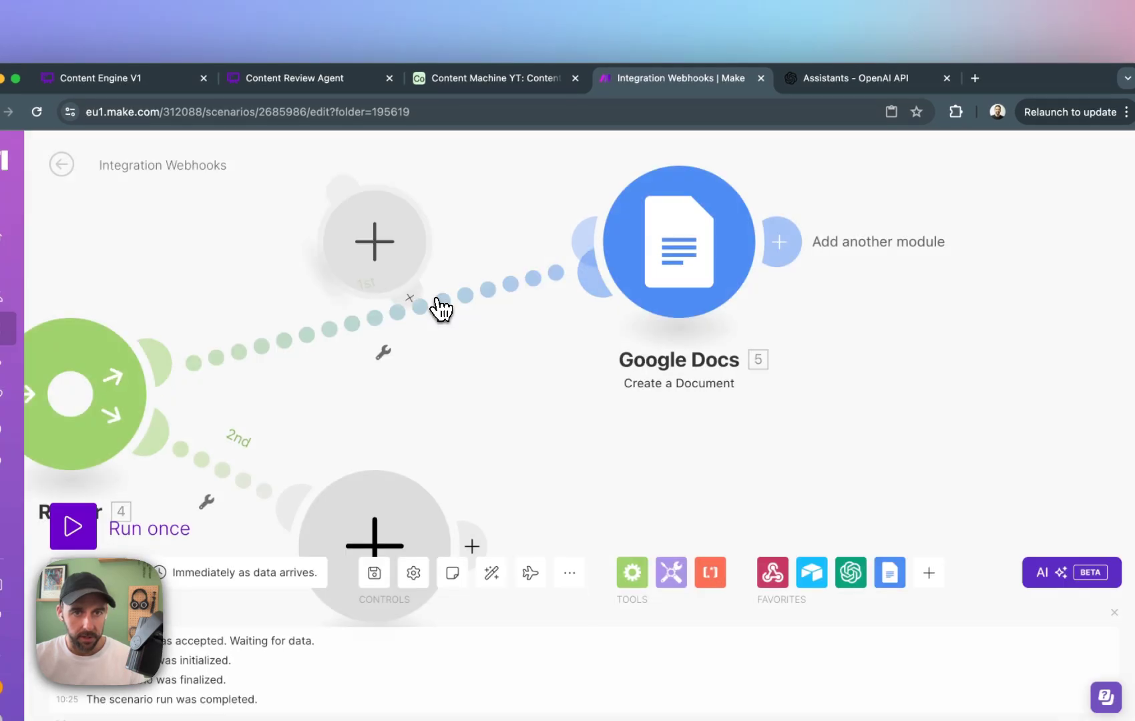
left_click_drag(675, 270, 373, 257)
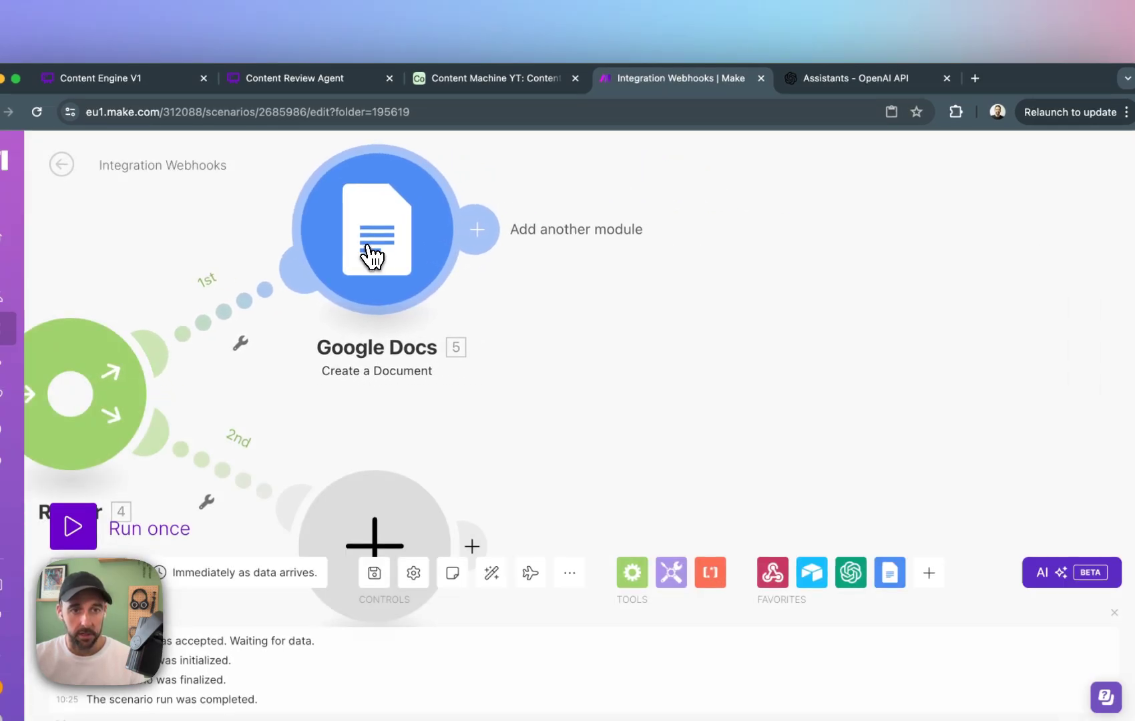
Add a Google Docs Download a Document module after Create a Document.
left_click(476, 229)
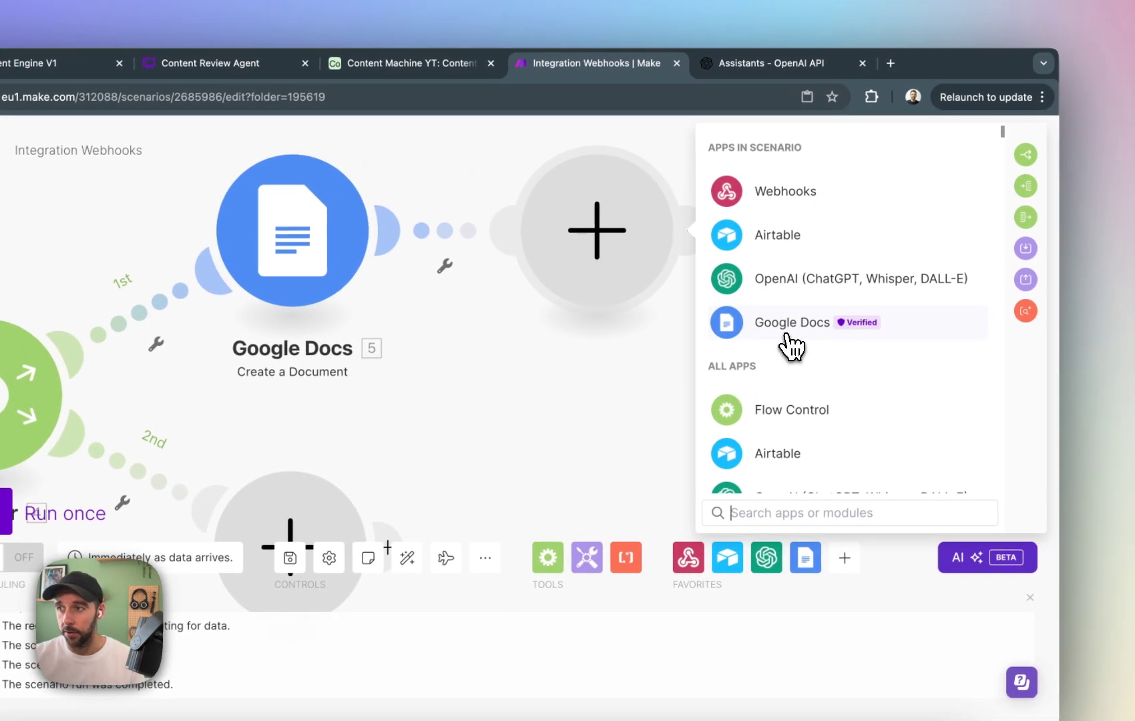
left_click(788, 334)
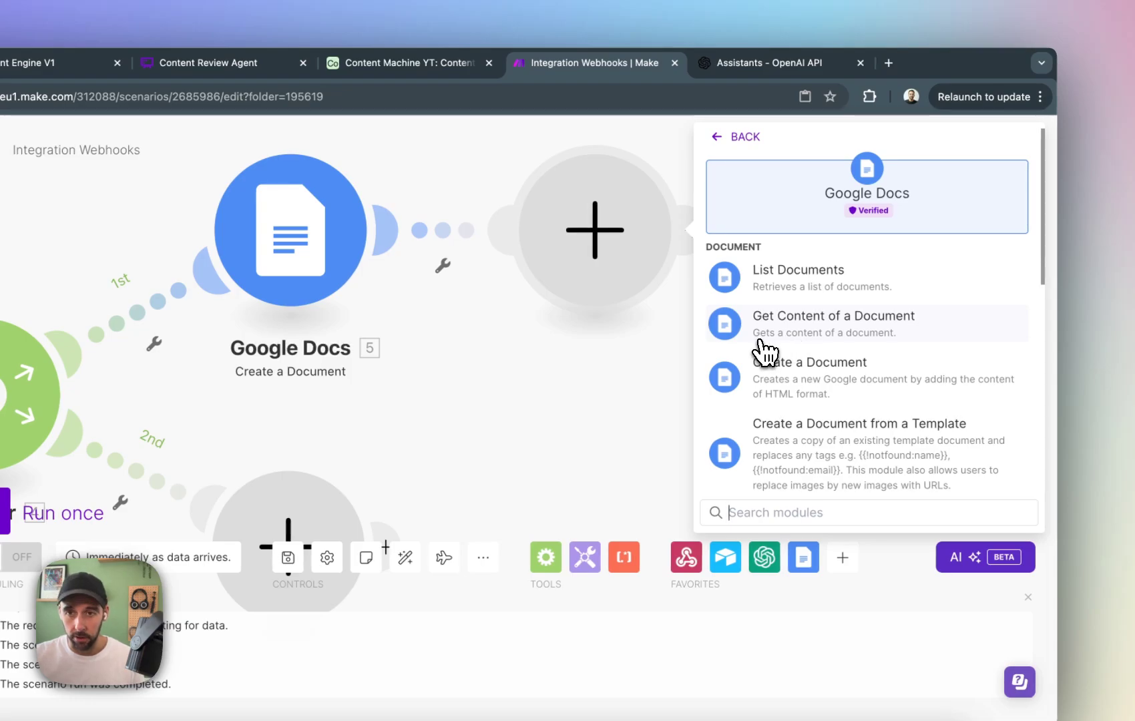
type("down")
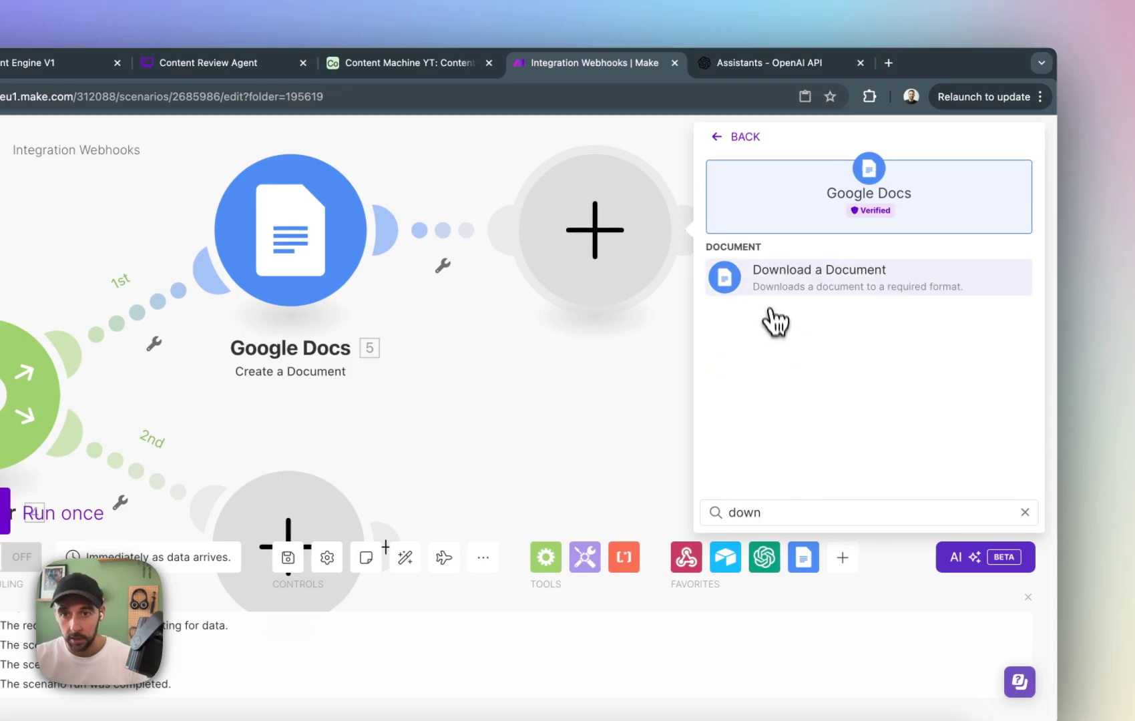
left_click(788, 286)
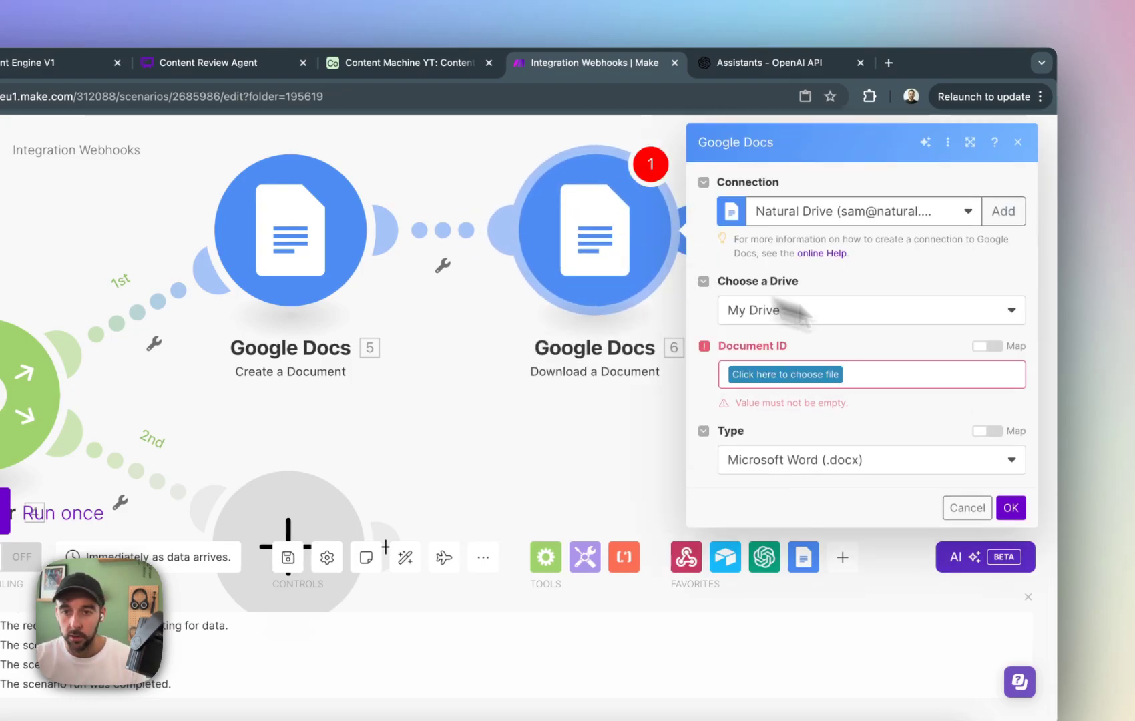
Switch the download module's Document ID to mapping and map the Document ID from the Create a Document module.
left_click(983, 347)
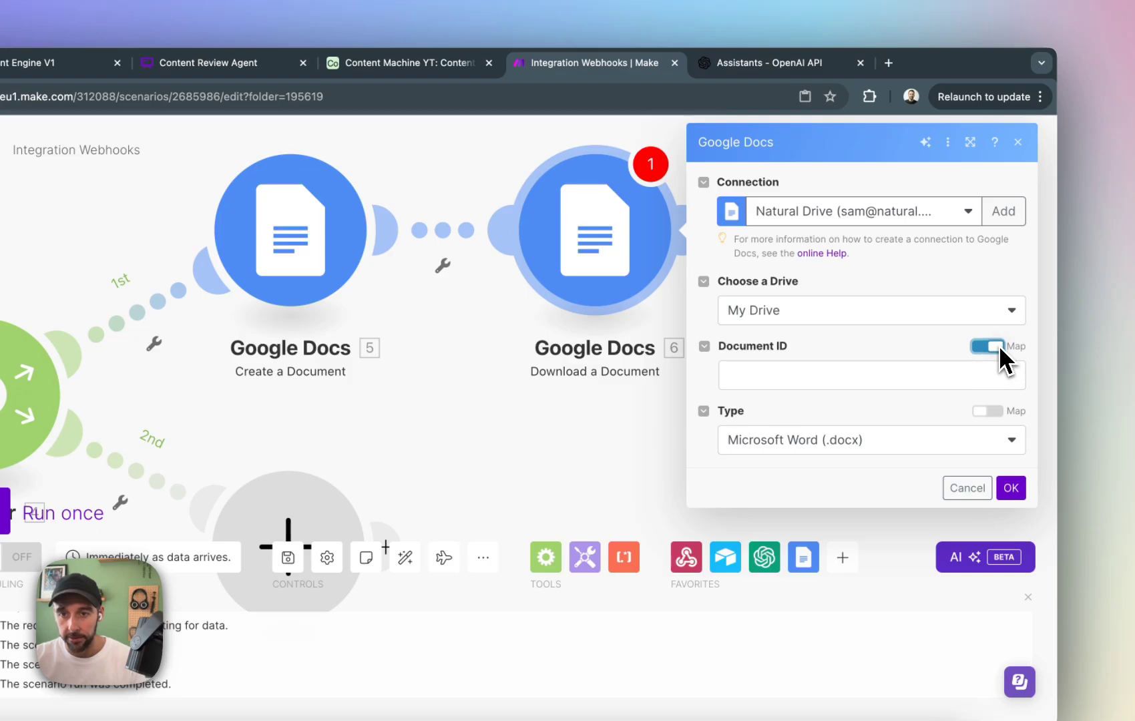
left_click(915, 374)
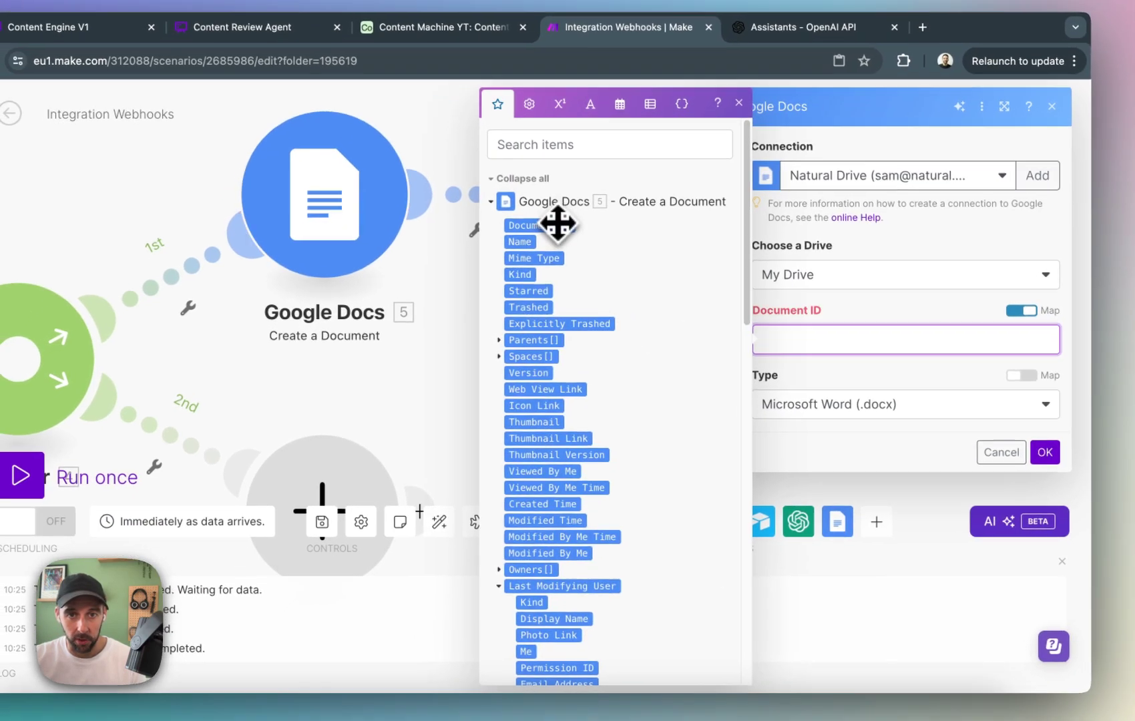
left_click(505, 260)
left_click(418, 326)
left_click(644, 257)
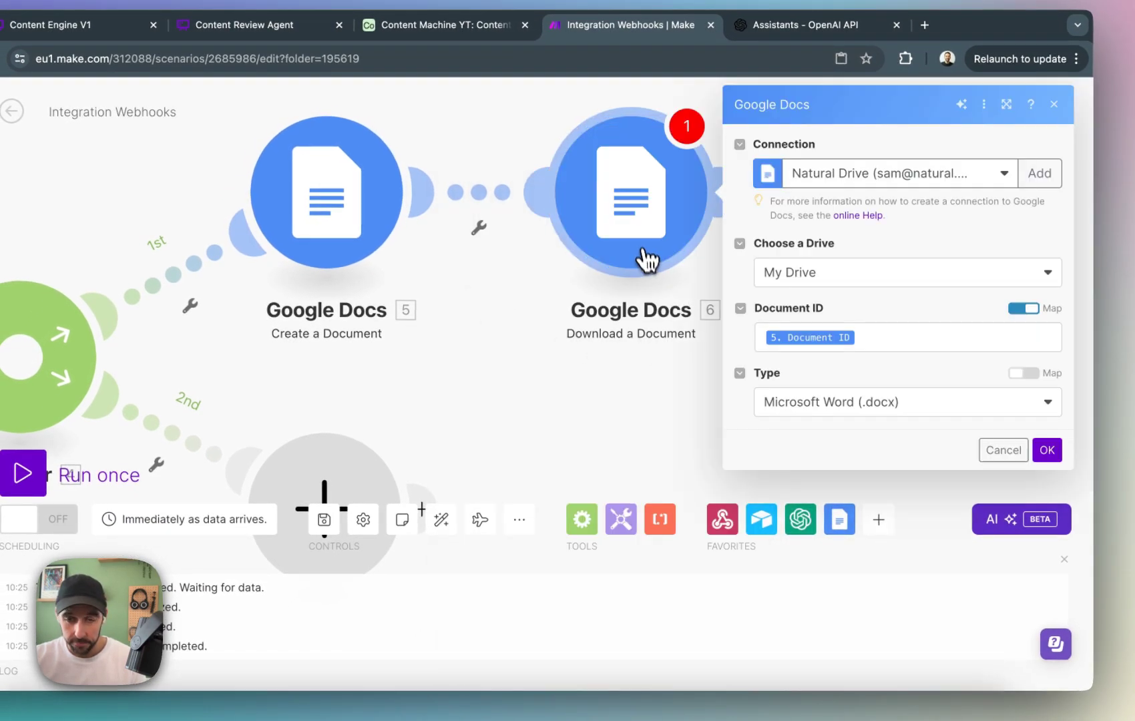
Set the download type to Plain Text (.txt) and save the module.
left_click(815, 409)
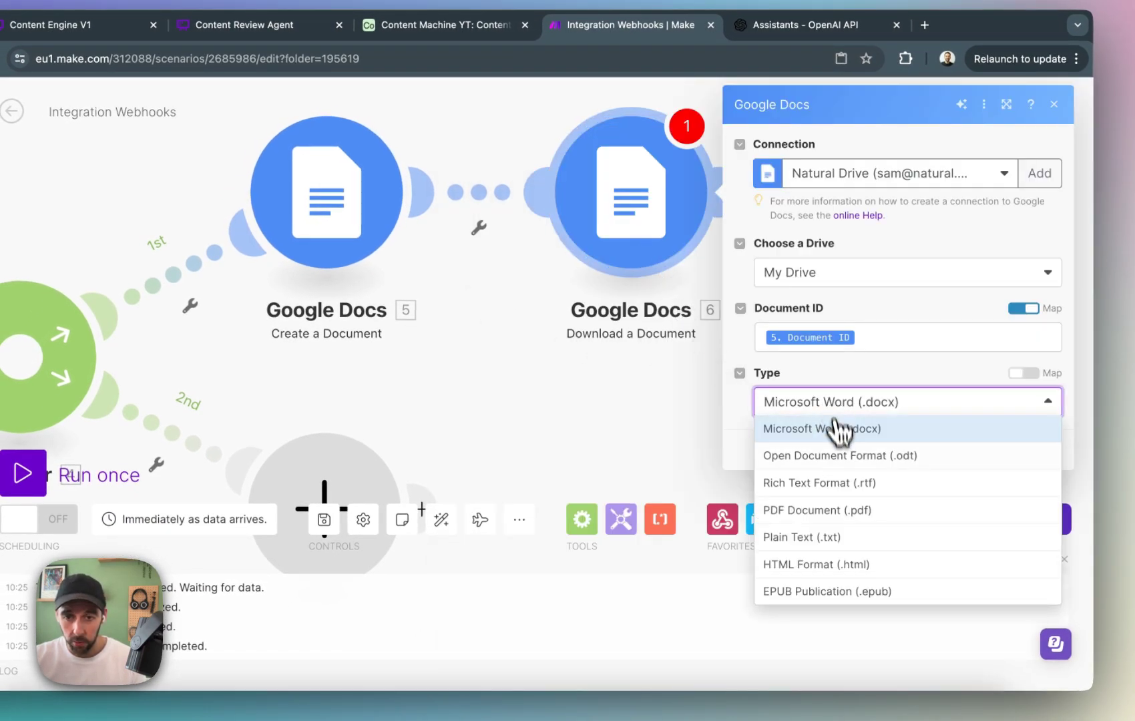
left_click(835, 542)
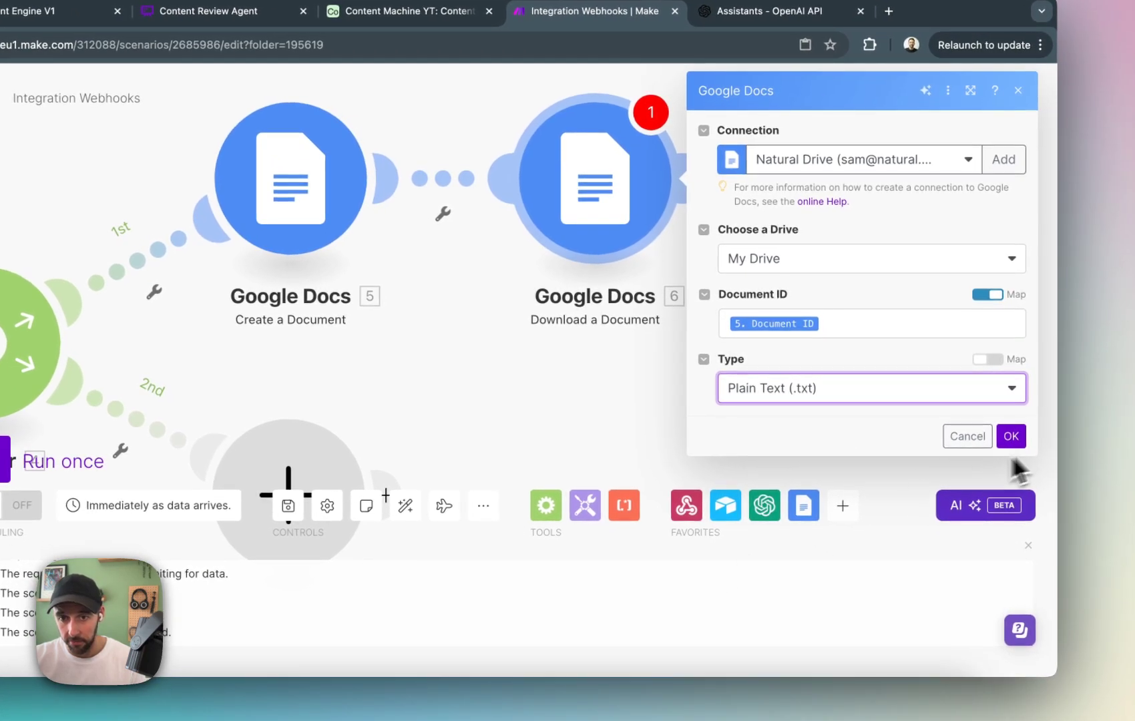
left_click(1011, 436)
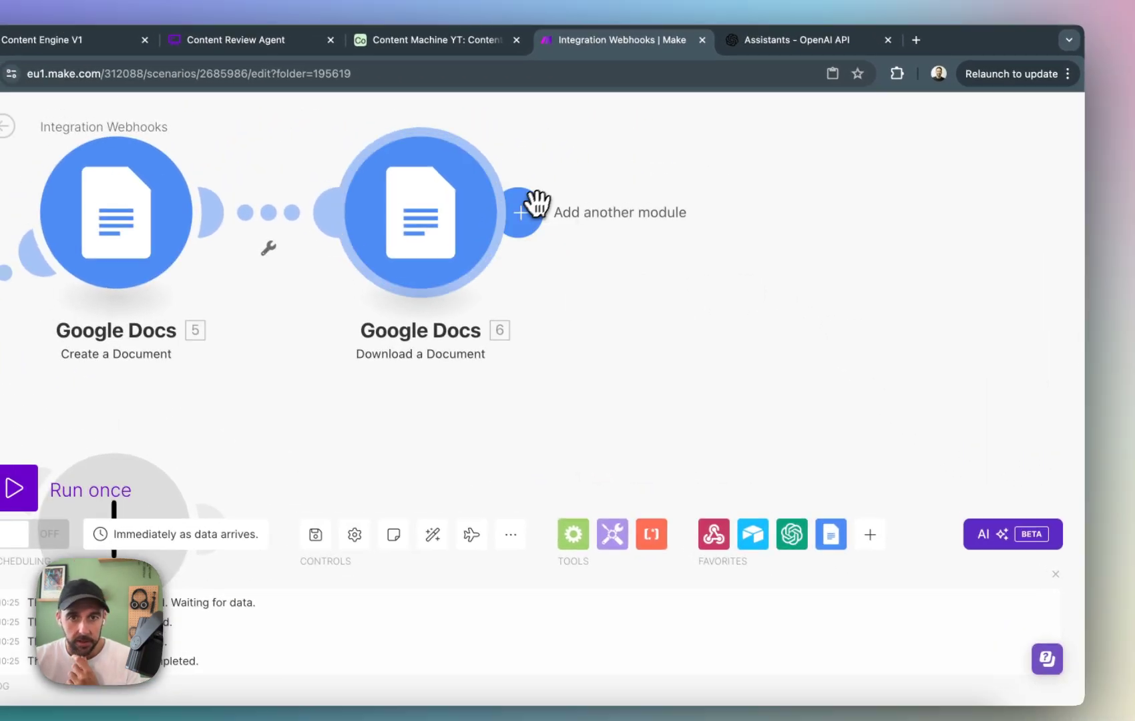
Add an OpenAI Upload a File module after Download a Document.
left_click(504, 179)
left_click(795, 266)
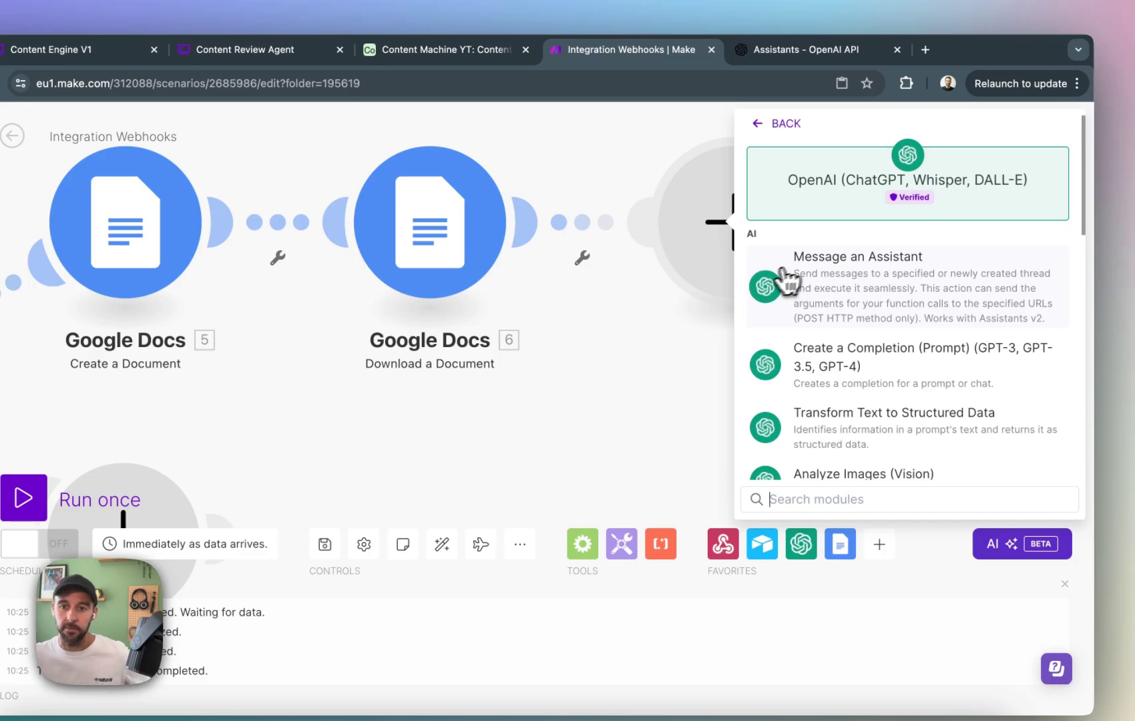
scroll(955, 320, "down", 5)
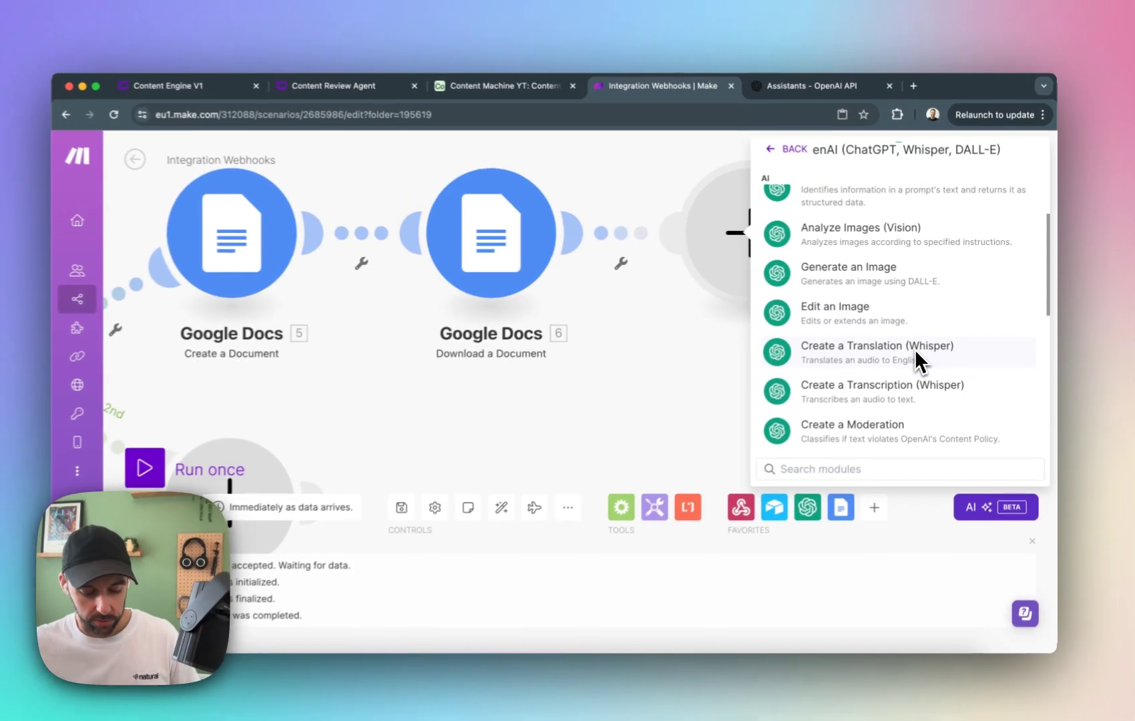
type("uplo")
key("Return")
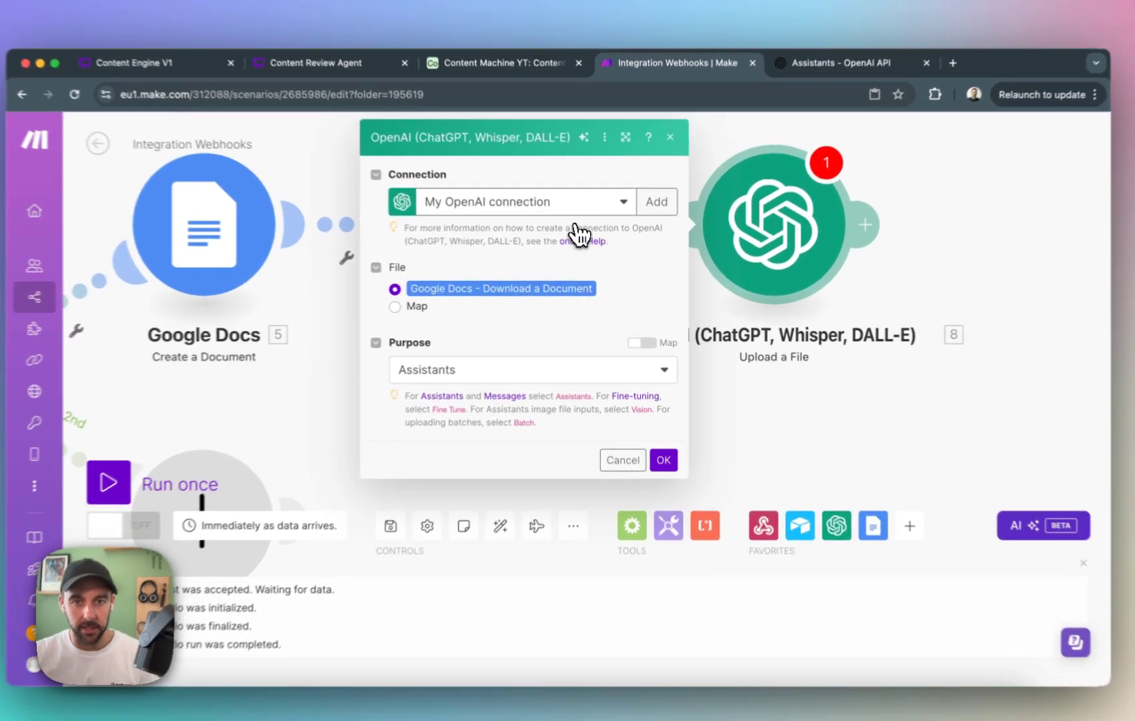
Set the upload module's connection to Natural AI Agents Project and save it.
left_click(568, 214)
left_click(554, 257)
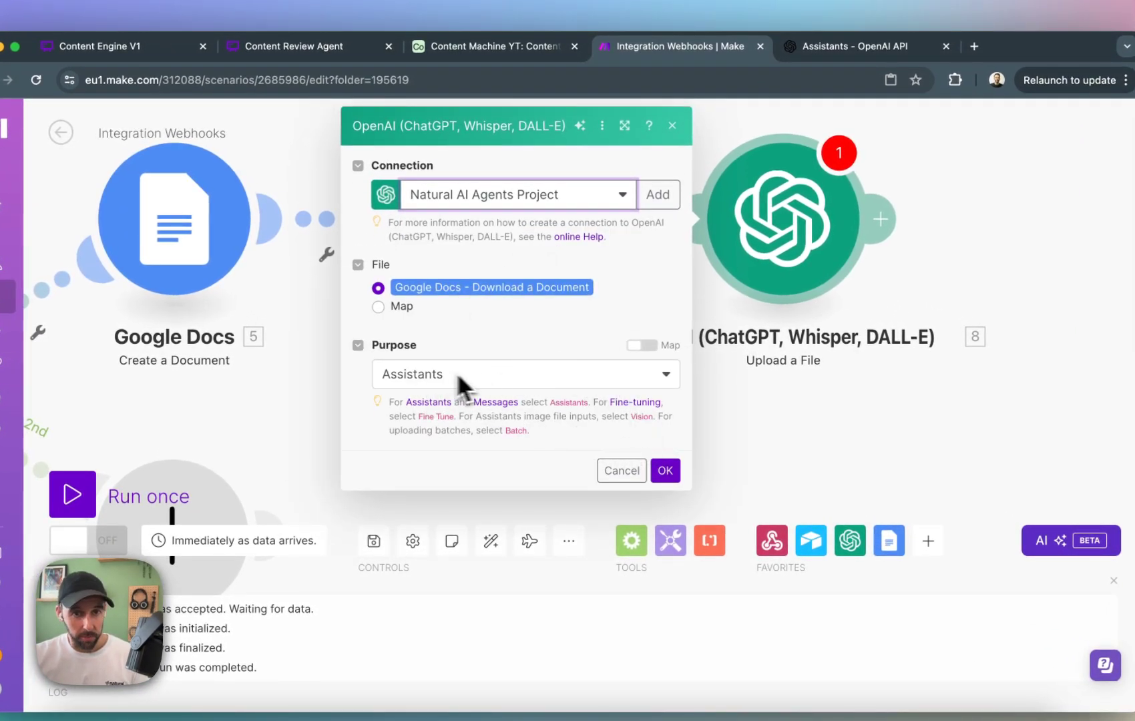
left_click(665, 470)
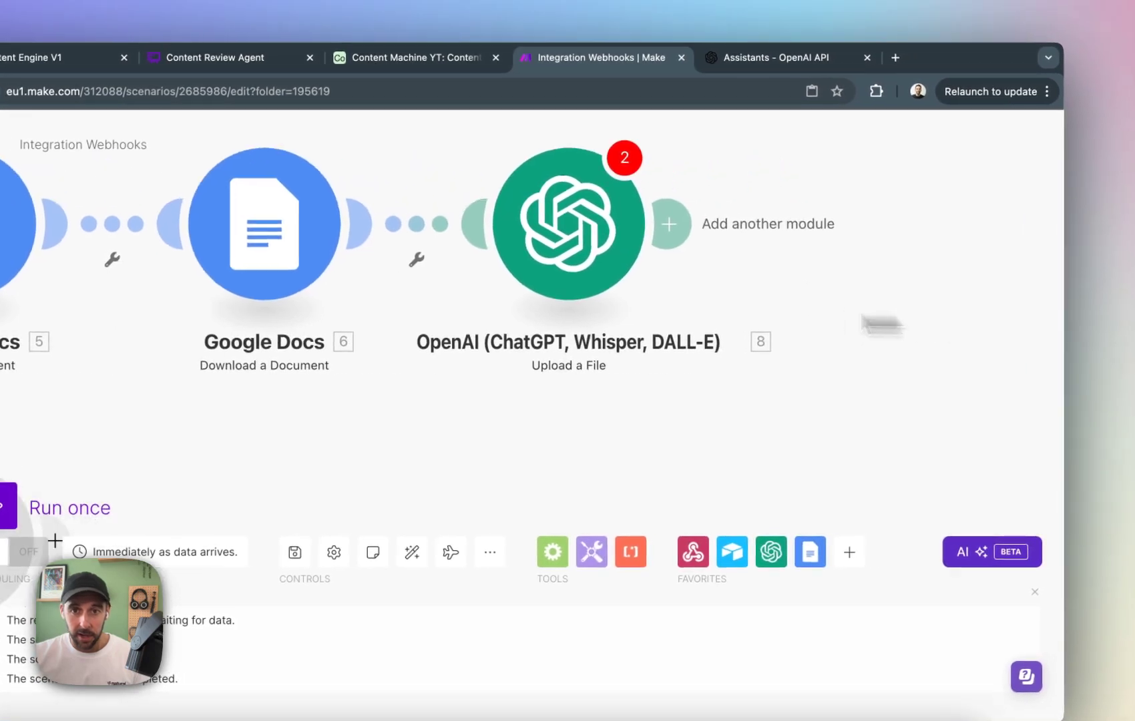
Reopen the Upload a File module, check its connection, file and purpose settings, and save it again.
left_click(462, 234)
left_click(493, 192)
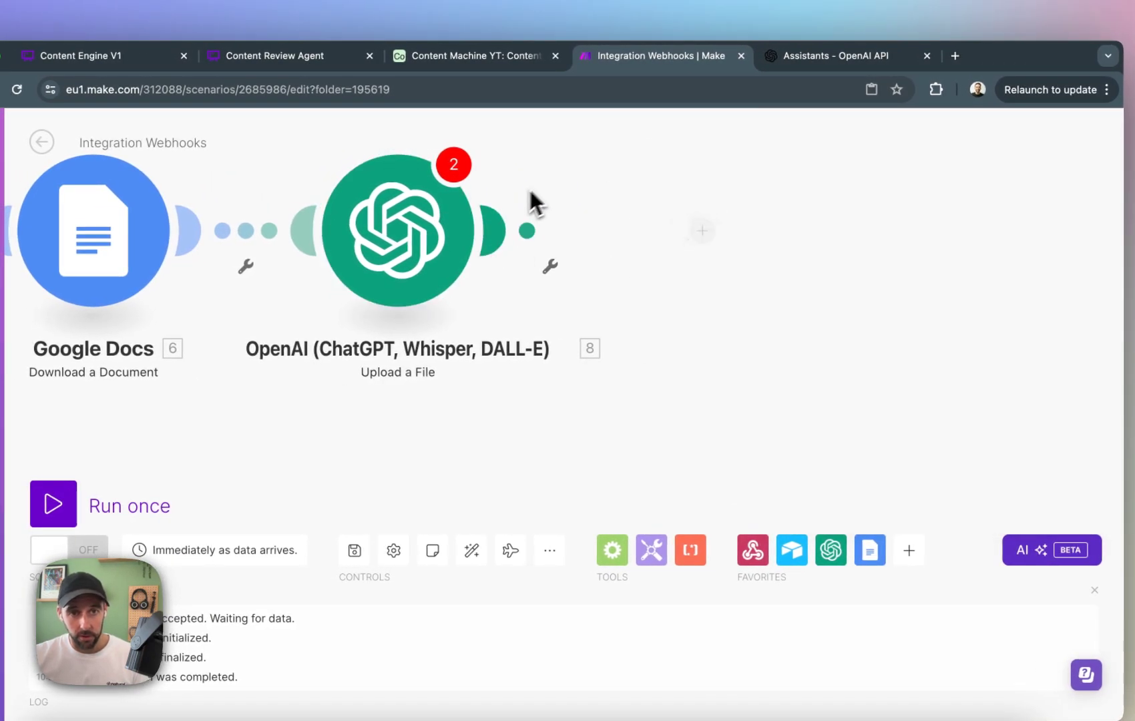
left_click(431, 167)
left_click(764, 262)
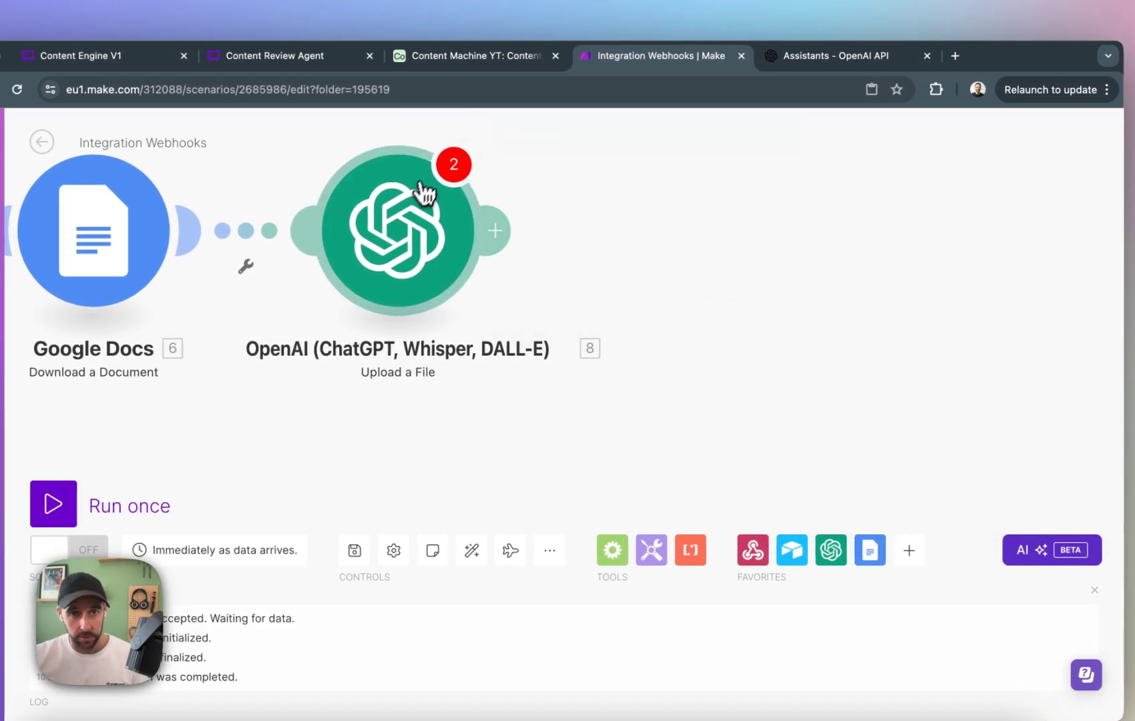
left_click(426, 220)
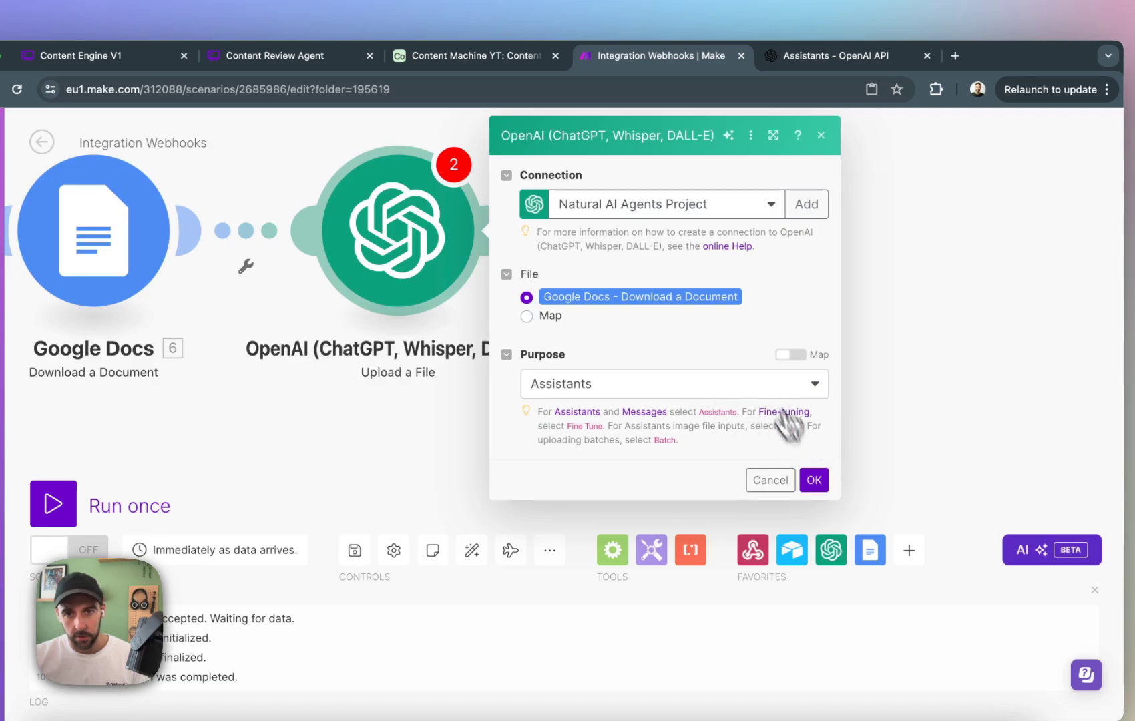
left_click(814, 479)
Add an OpenAI Add Files to a Vector Store module after Upload a File.
left_click(496, 231)
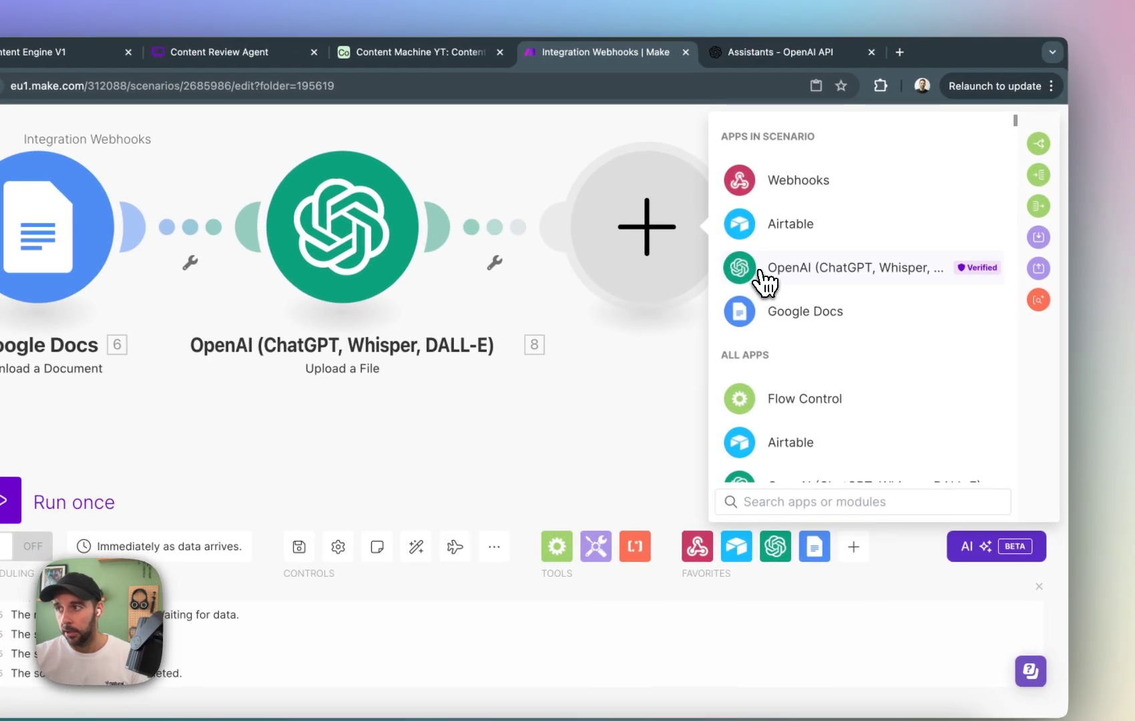
left_click(761, 281)
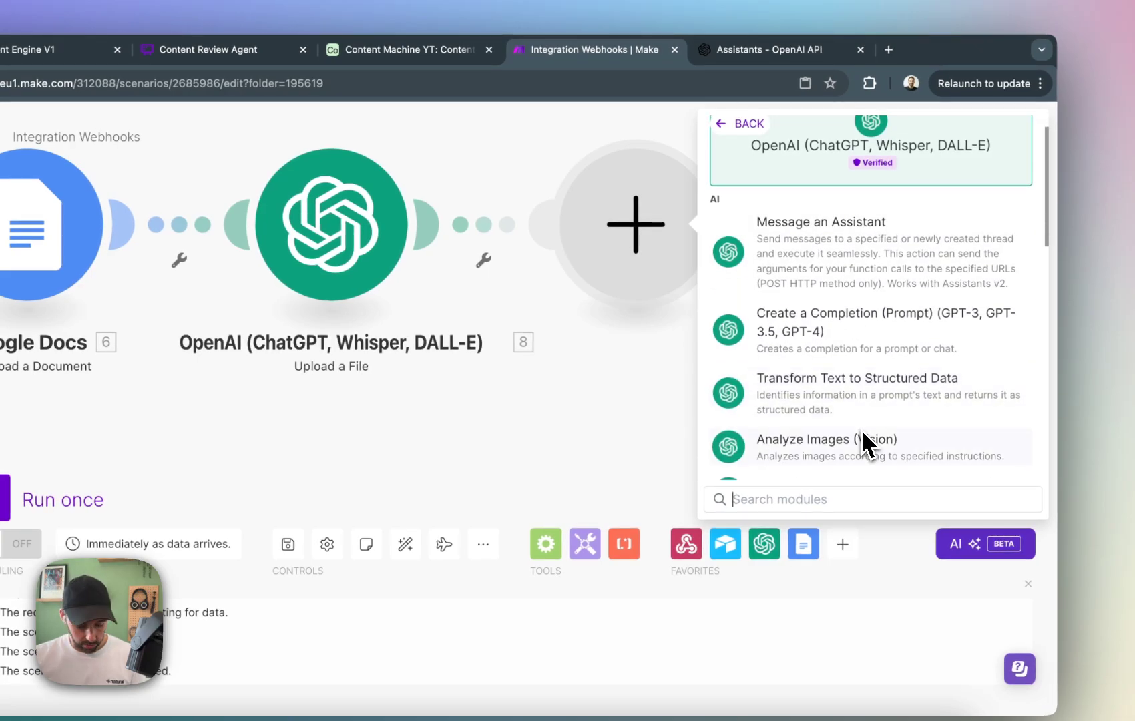
type("vec")
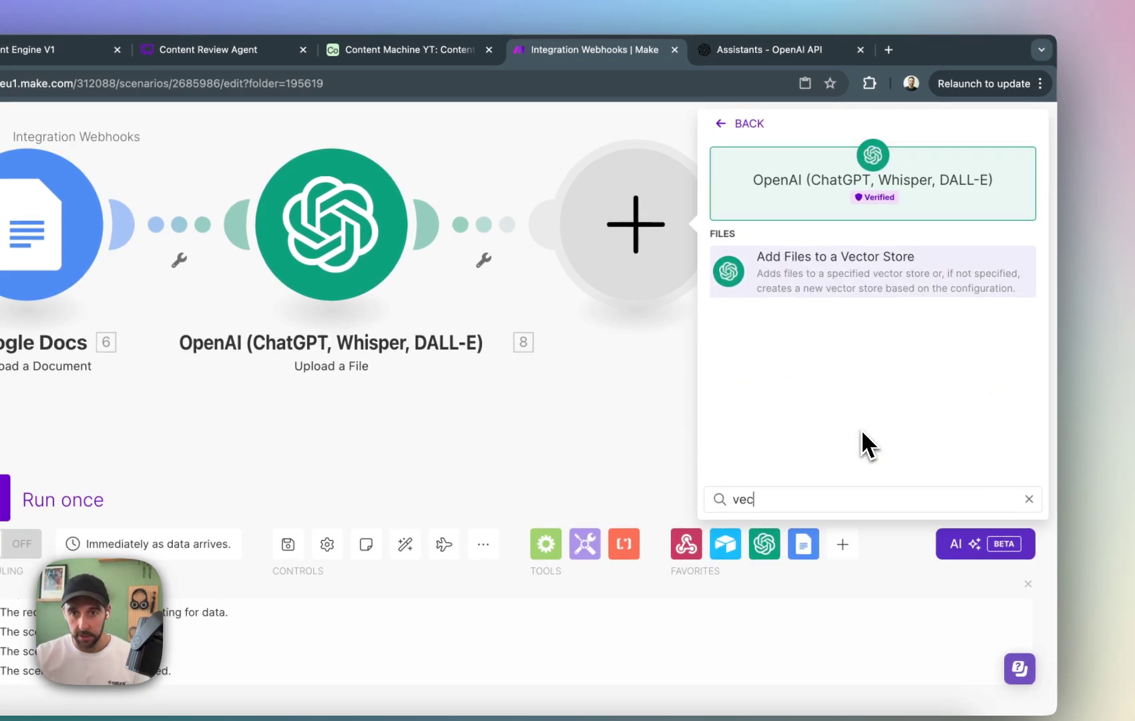
left_click(929, 280)
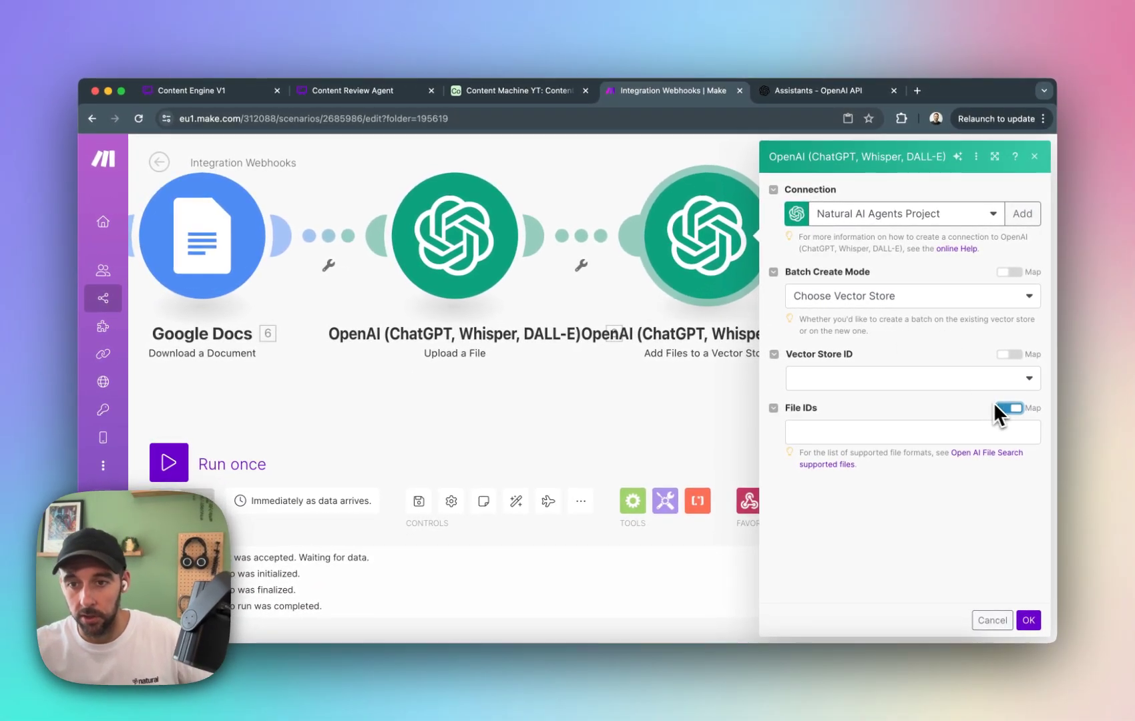
Map File IDs to the uploaded file's File ID, choose Vector store for Newsletter Assistant, and save the module.
left_click(1019, 432)
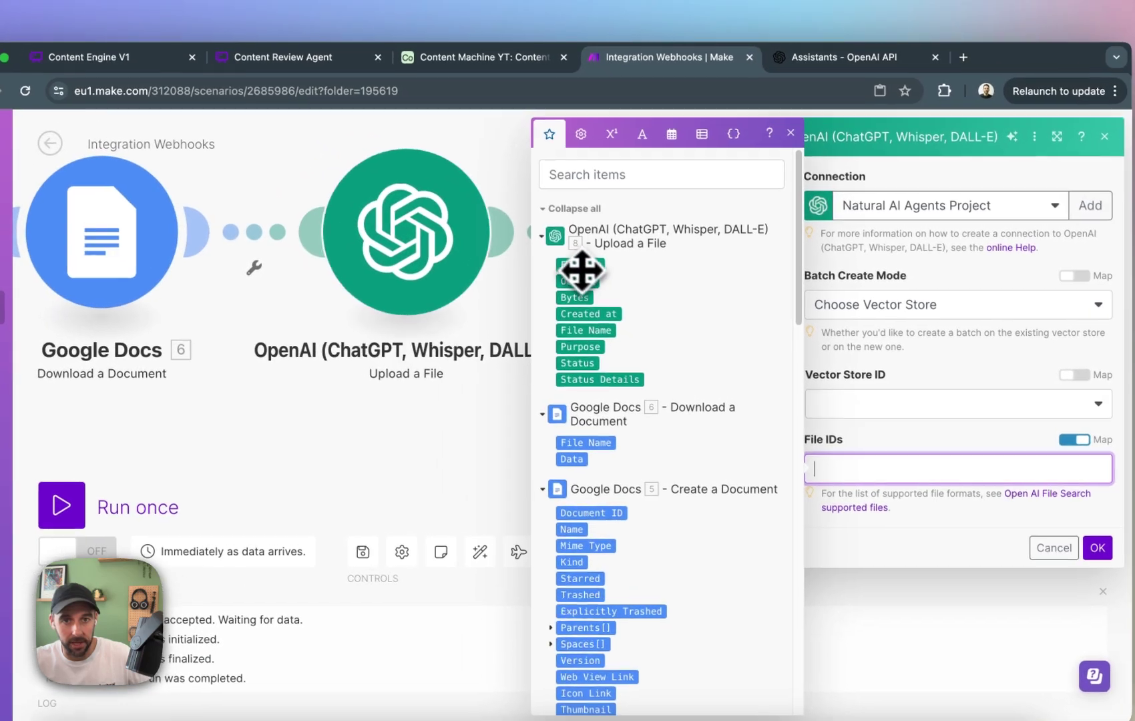
left_click(512, 229)
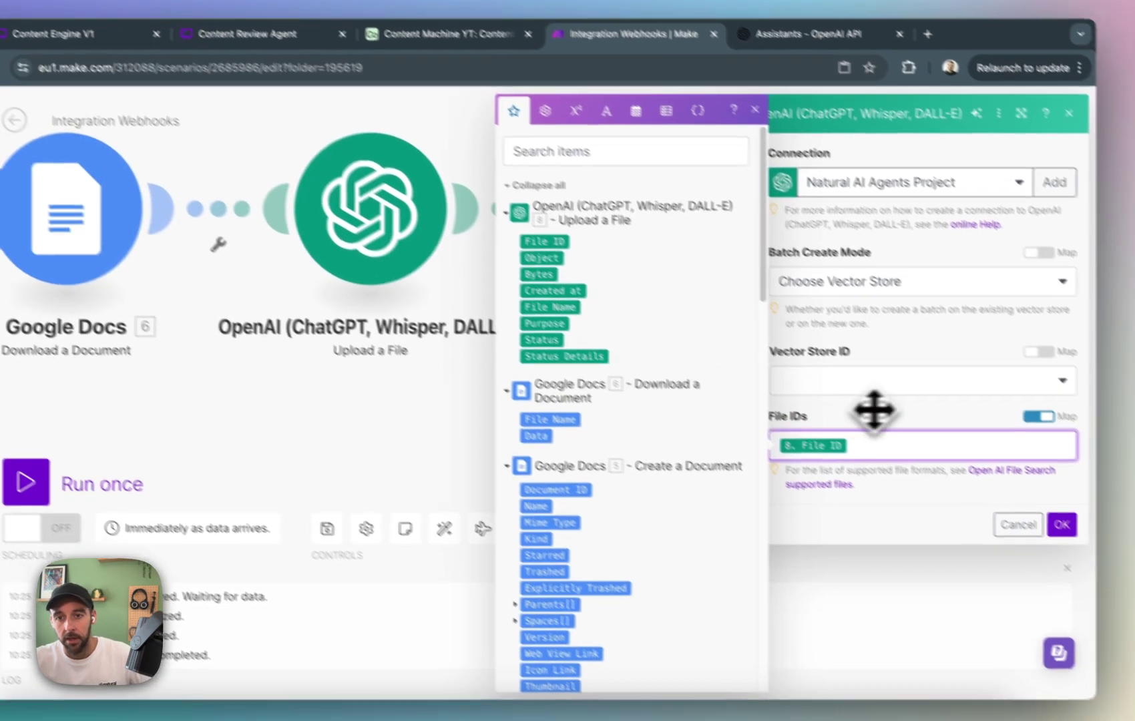
left_click(888, 381)
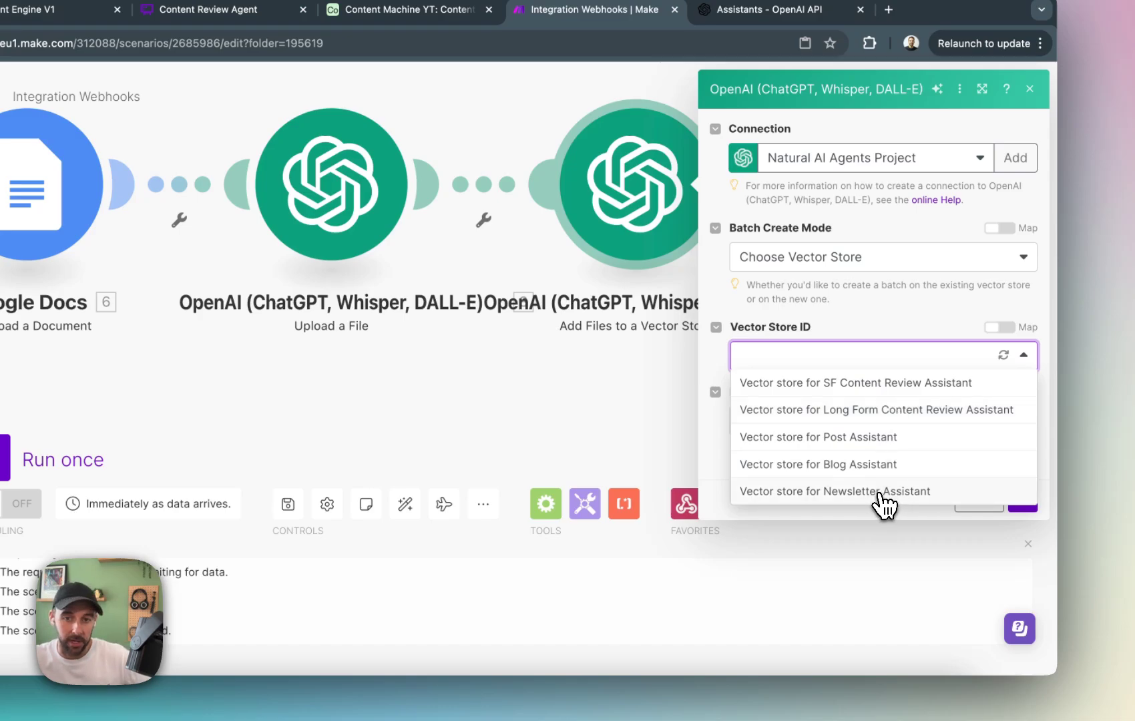
left_click(885, 495)
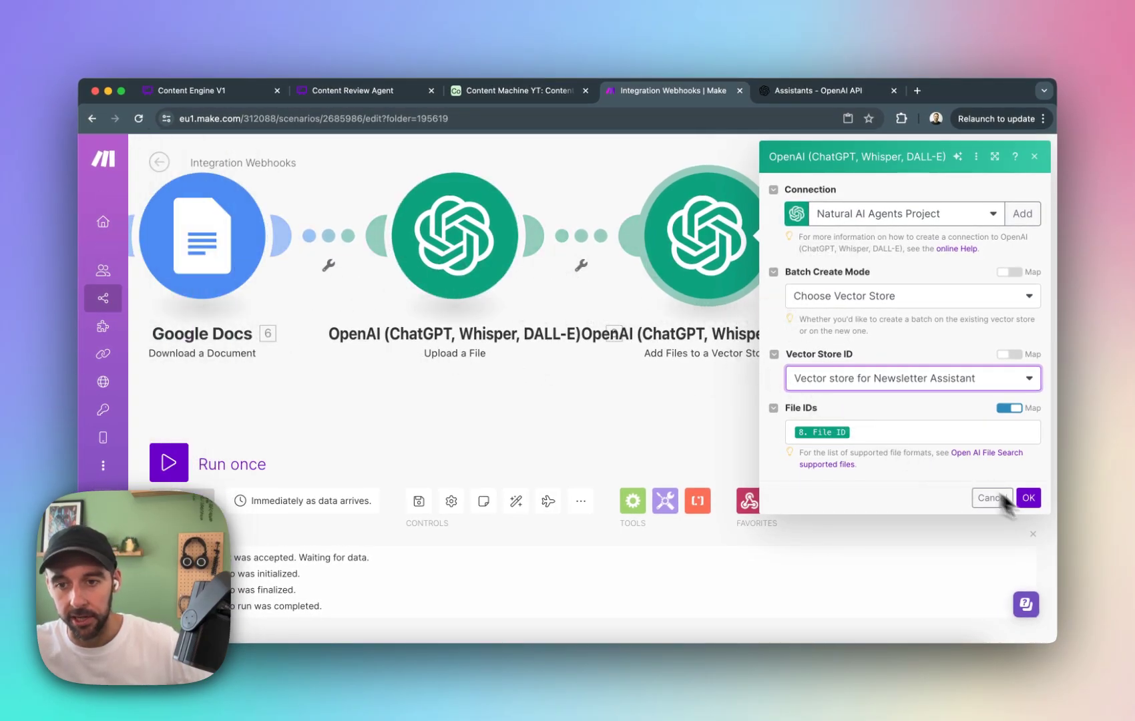
left_click(1028, 499)
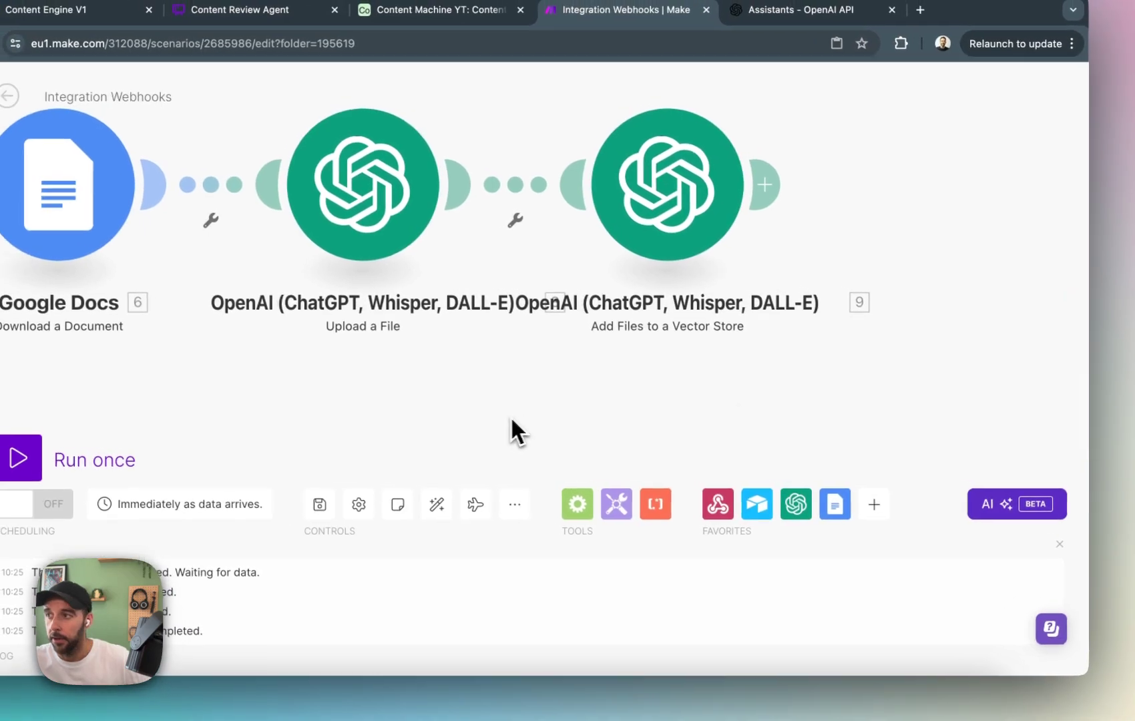
Run the scenario once and trigger it by testing the script in Airtable, returning to Make to watch the run.
left_click_drag(469, 424, 770, 377)
scroll(610, 396, "down", 5)
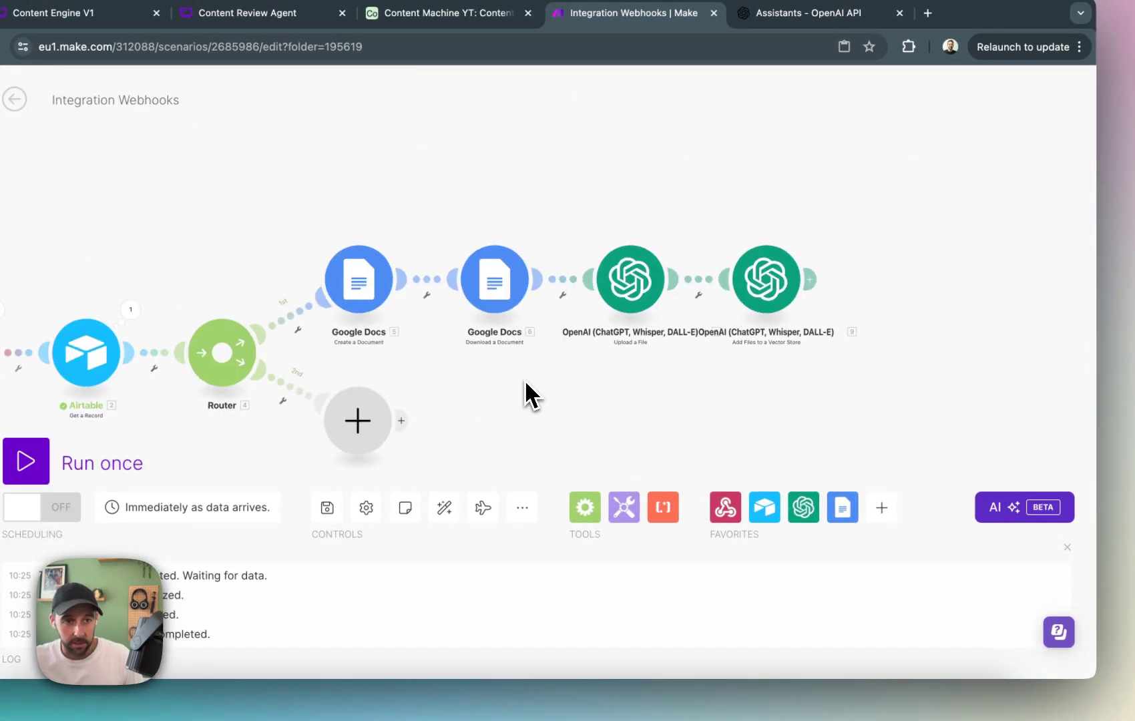
scroll(524, 379, "down", 1)
left_click_drag(542, 379, 679, 341)
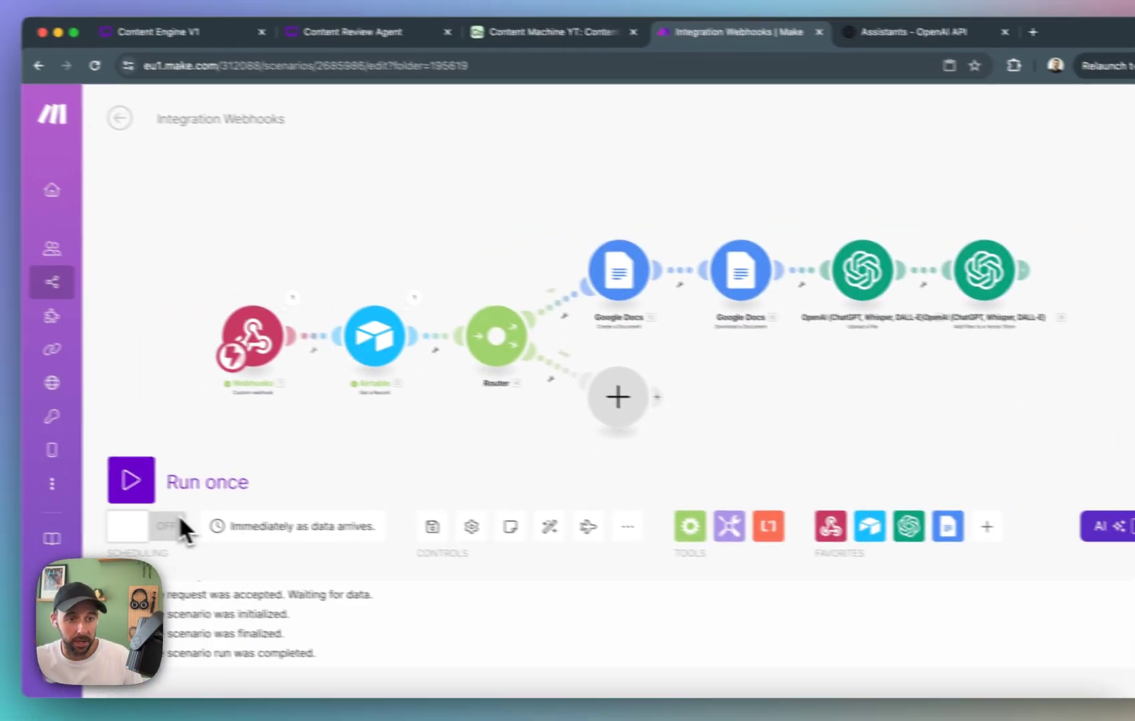
left_click(131, 480)
left_click(552, 33)
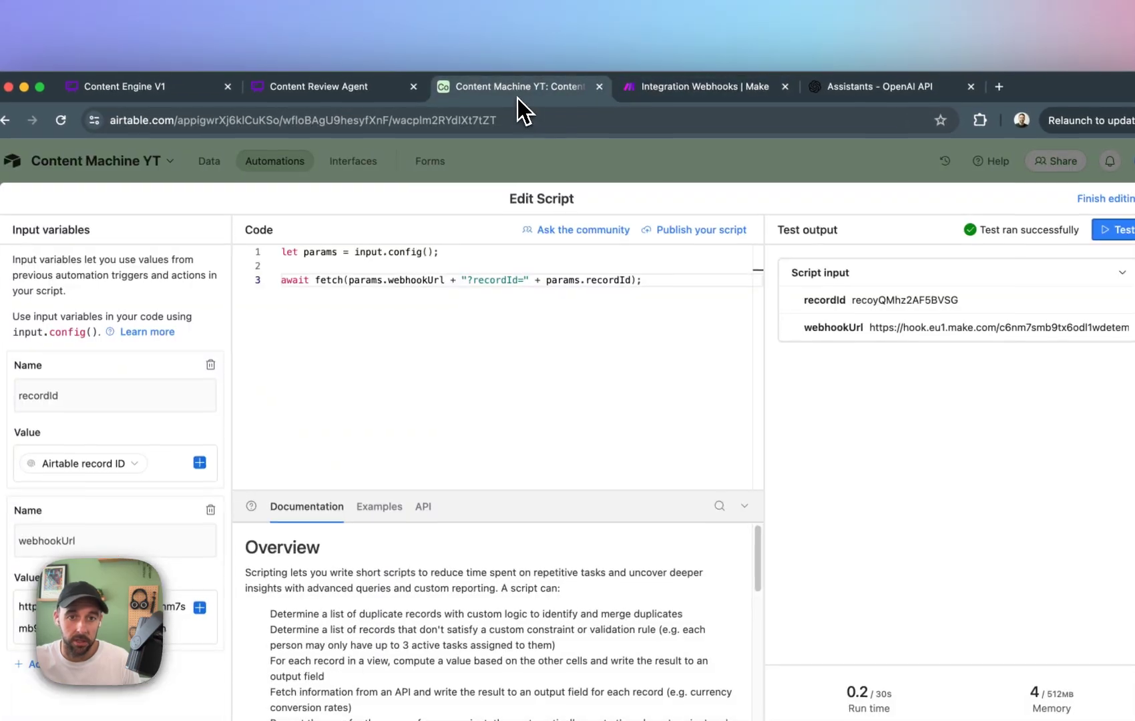
left_click(1115, 229)
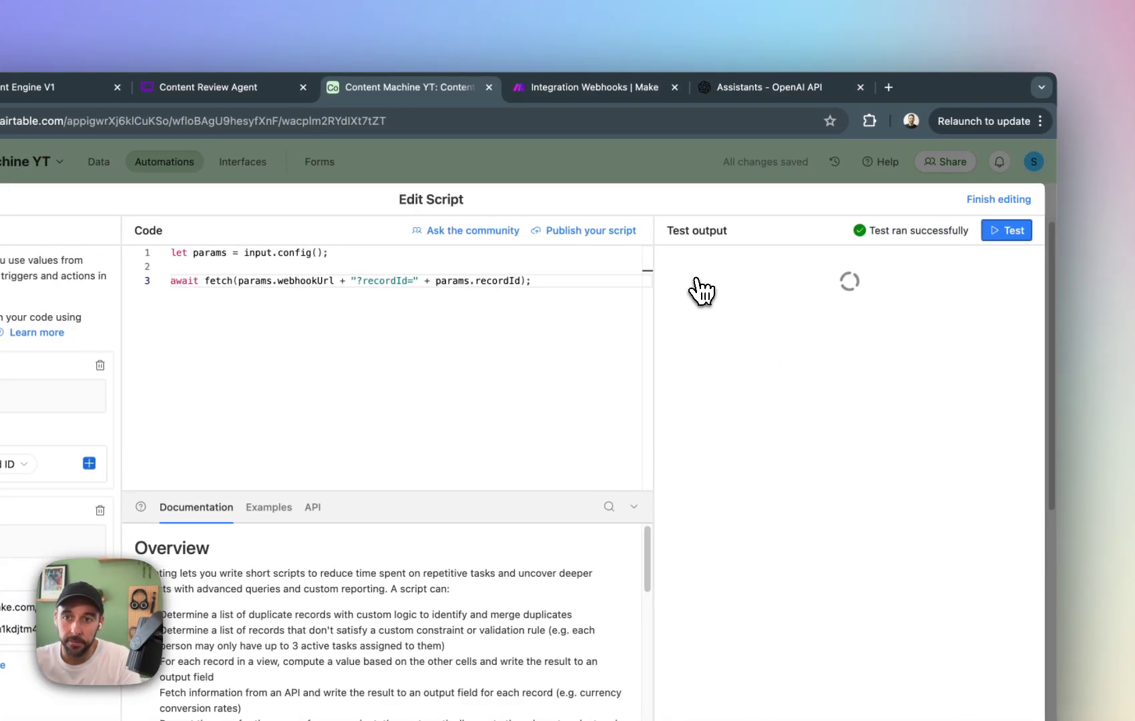
left_click(586, 86)
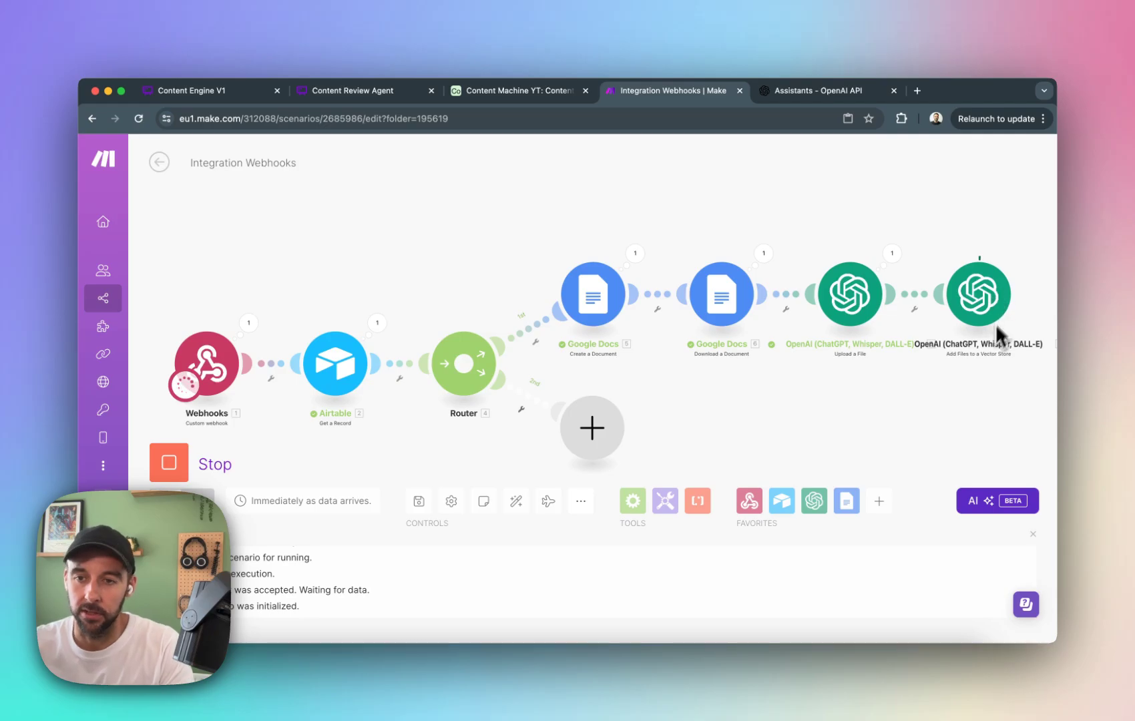
Switch to the OpenAI platform and check the files in the Newsletter Assistant's vector store.
left_click(836, 95)
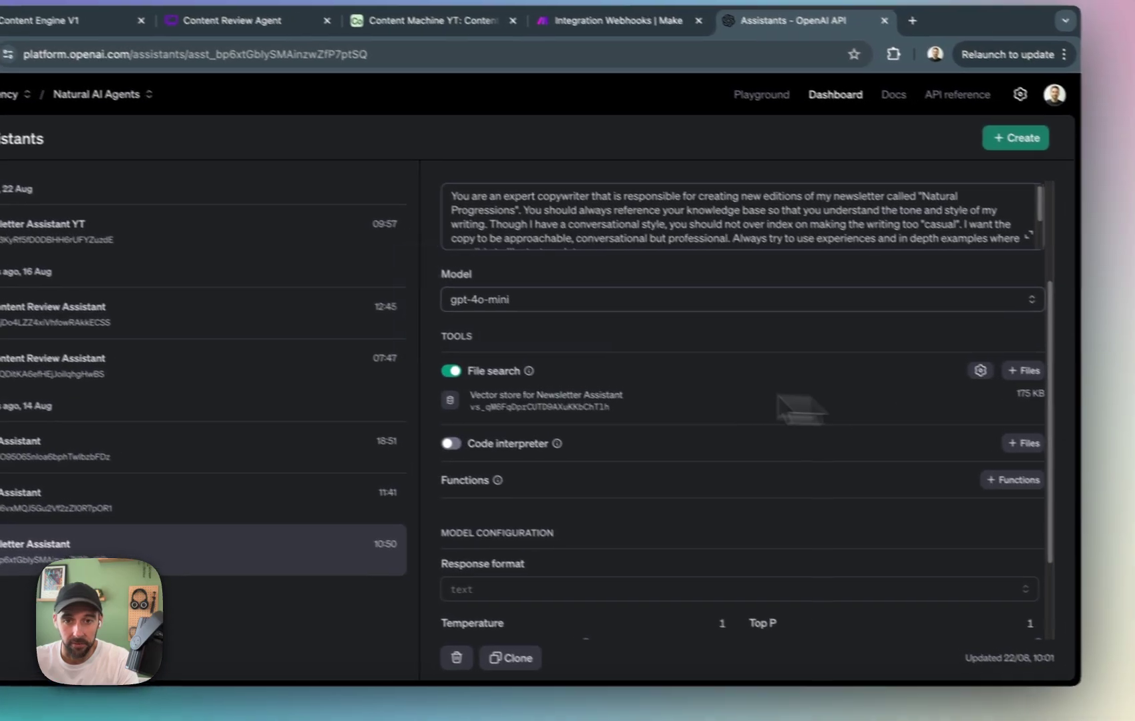
left_click(534, 401)
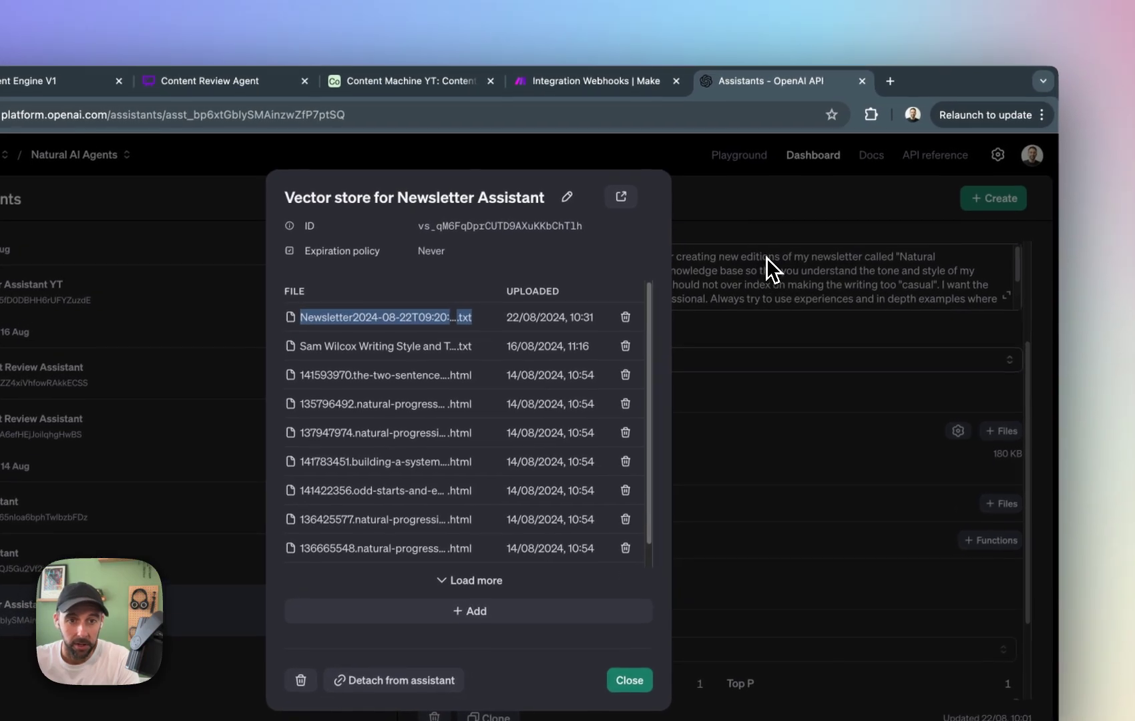
left_click(843, 224)
Switch to the Content Engine V1 diagram in Whimsical and review its flow from Inputs through Content Database to Publish.
left_click(578, 90)
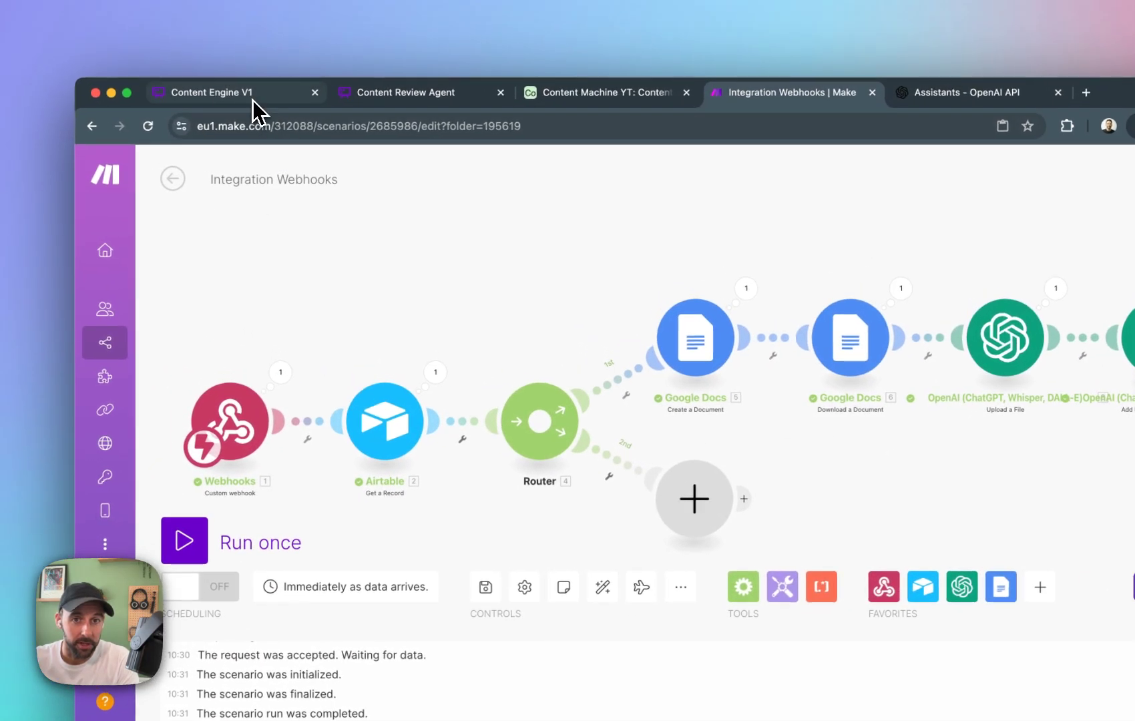
left_click(199, 85)
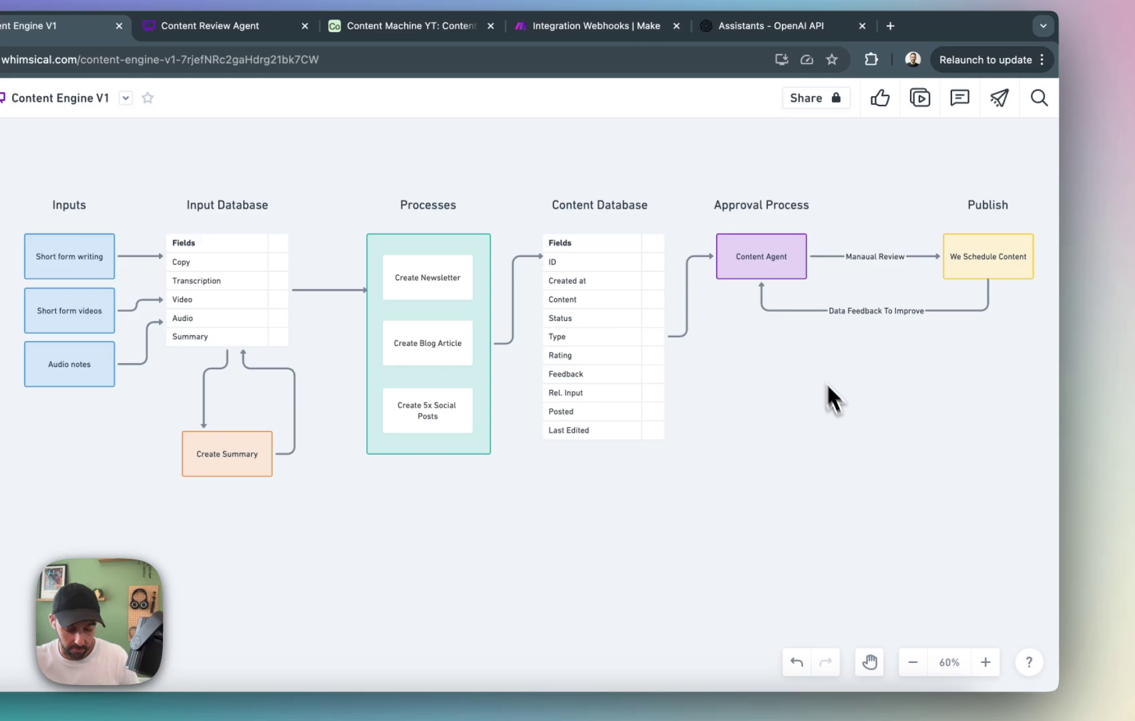
key("space")
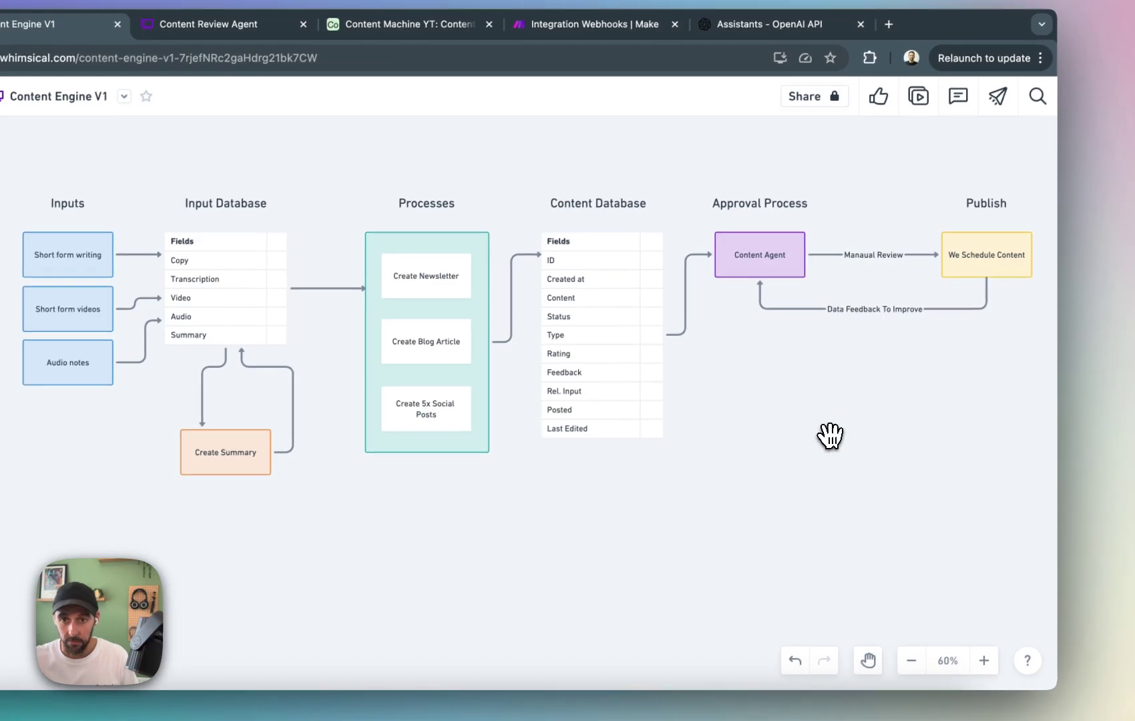
left_click_drag(830, 436, 793, 446)
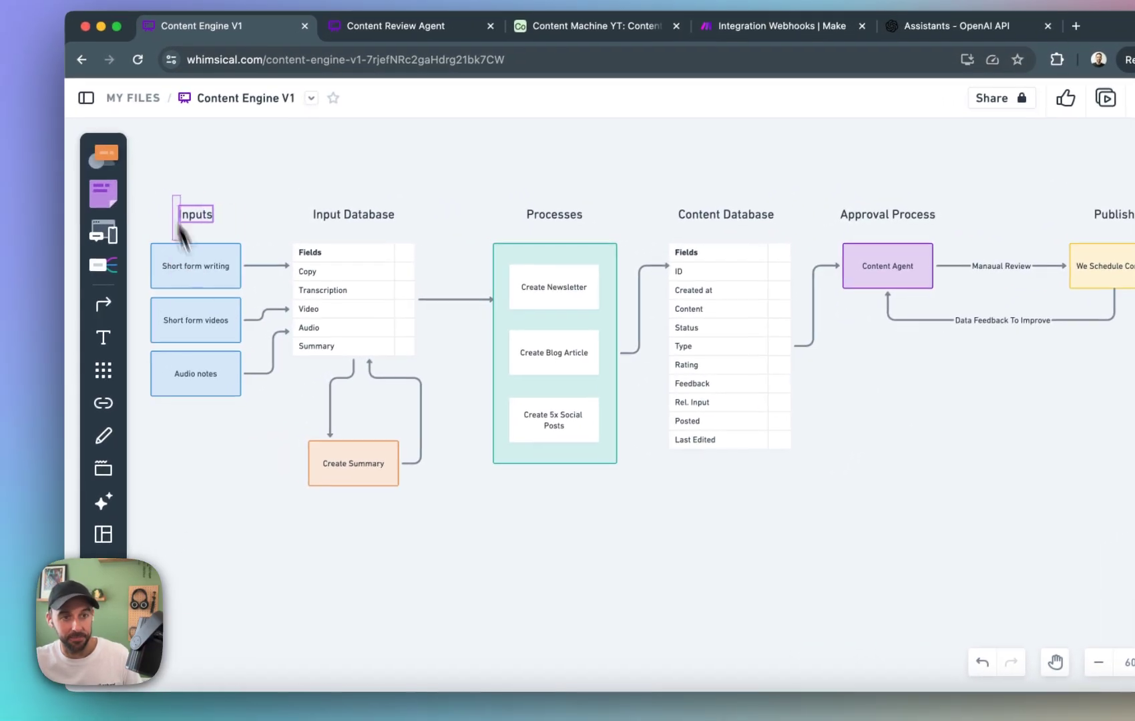
left_click_drag(547, 184, 590, 502)
left_click(620, 507)
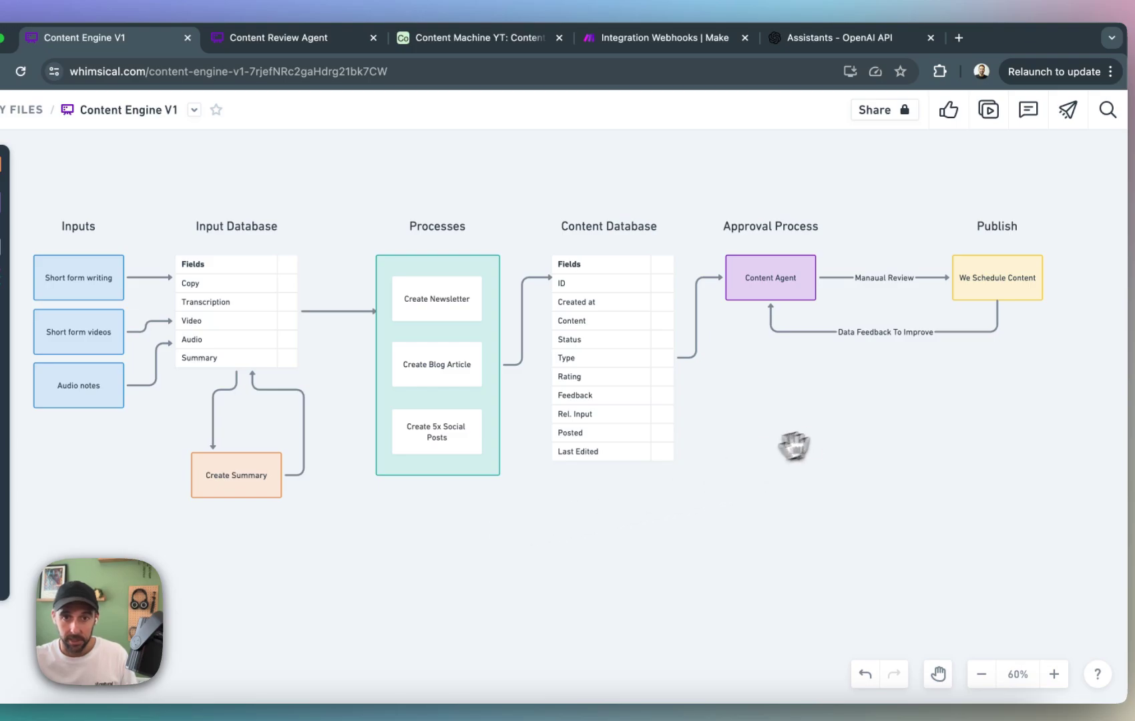
left_click_drag(793, 446, 609, 368)
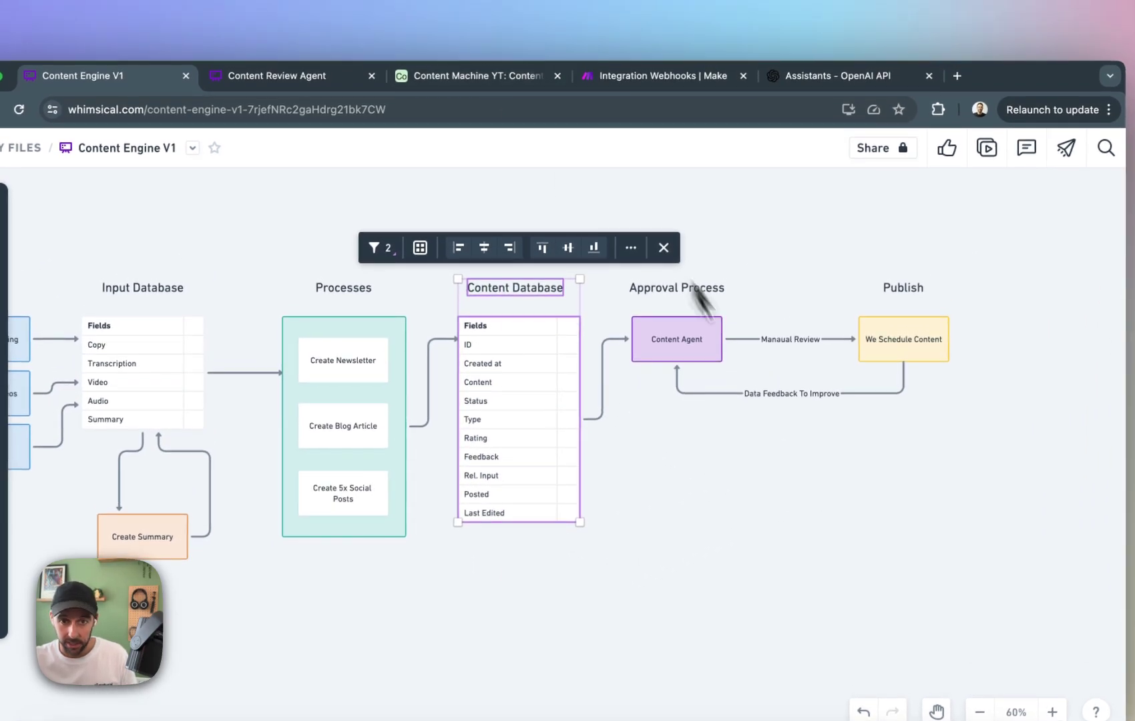
left_click(724, 393)
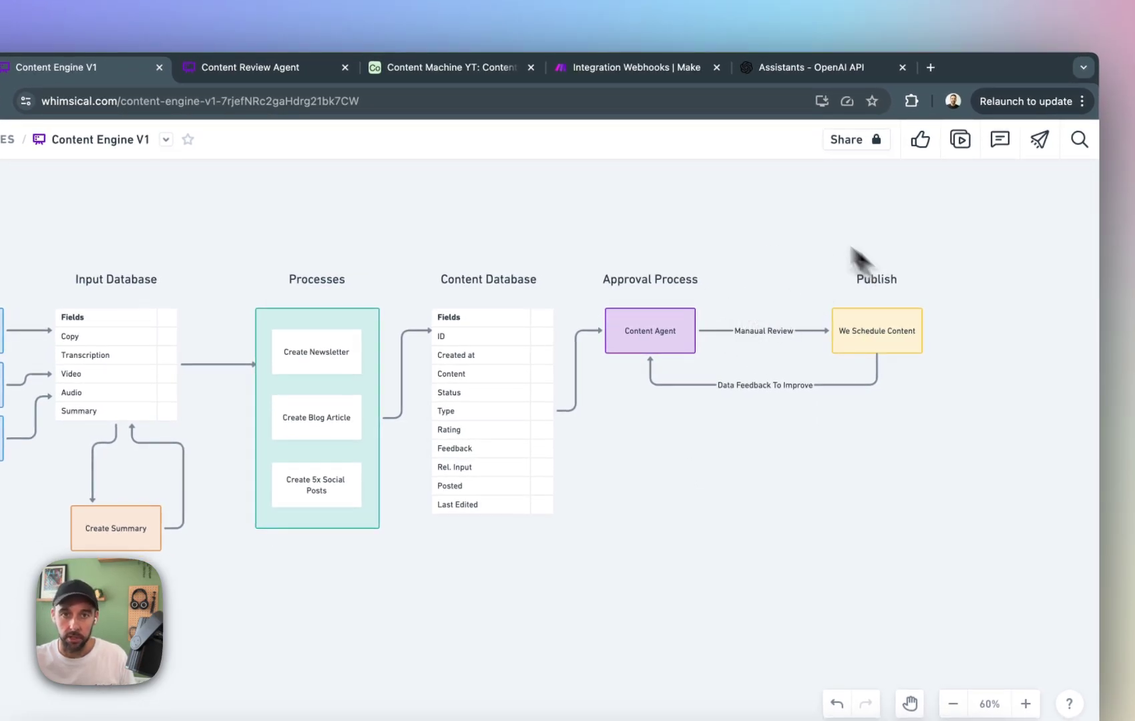
Switch to Airtable and finish editing the automation's script.
left_click(444, 67)
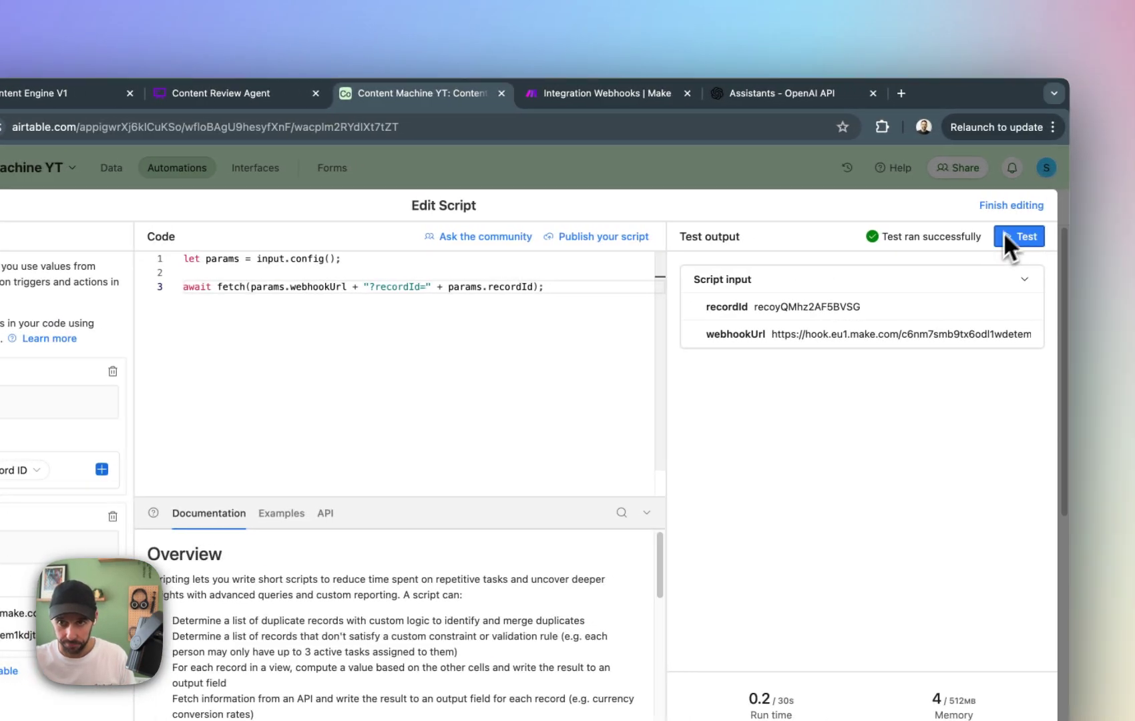
left_click(1008, 207)
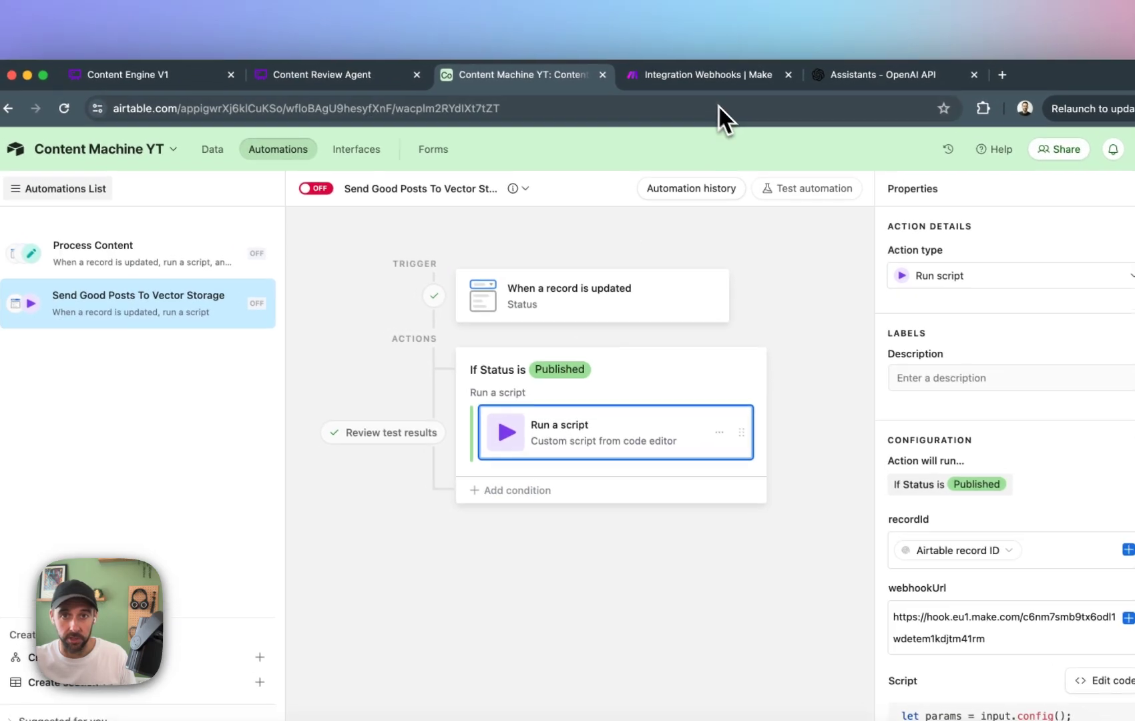
Return to Make, save the Integration Webhooks scenario's changes, and leave it for the scenarios list.
left_click(695, 58)
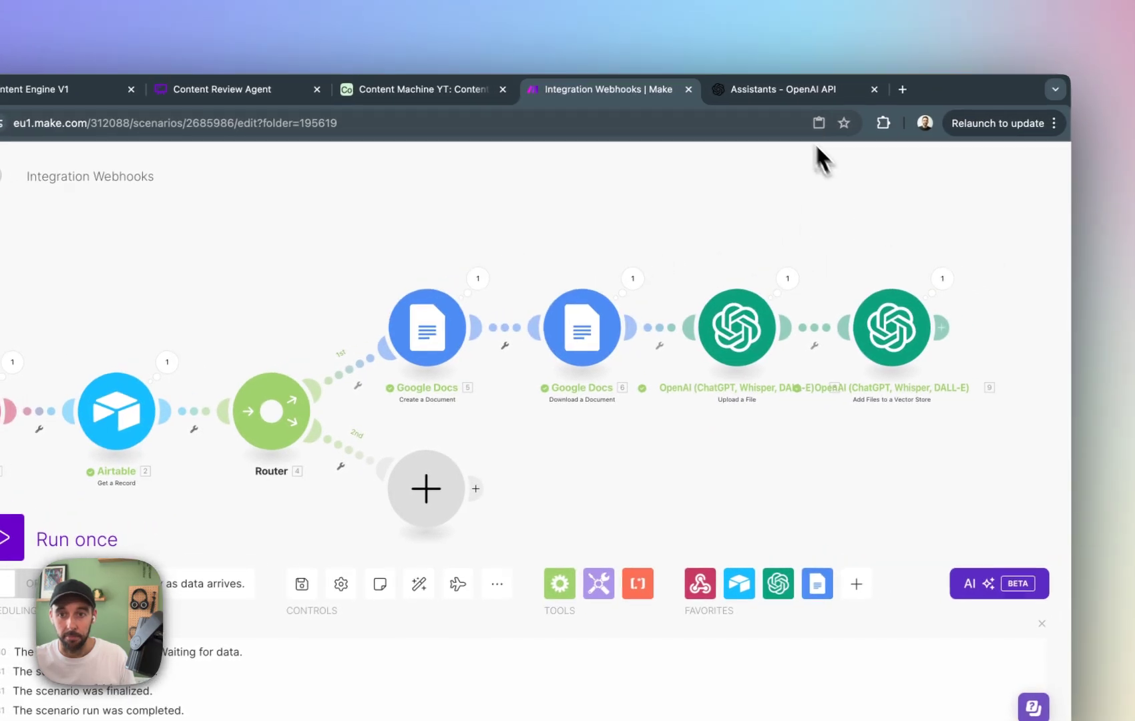
left_click(794, 91)
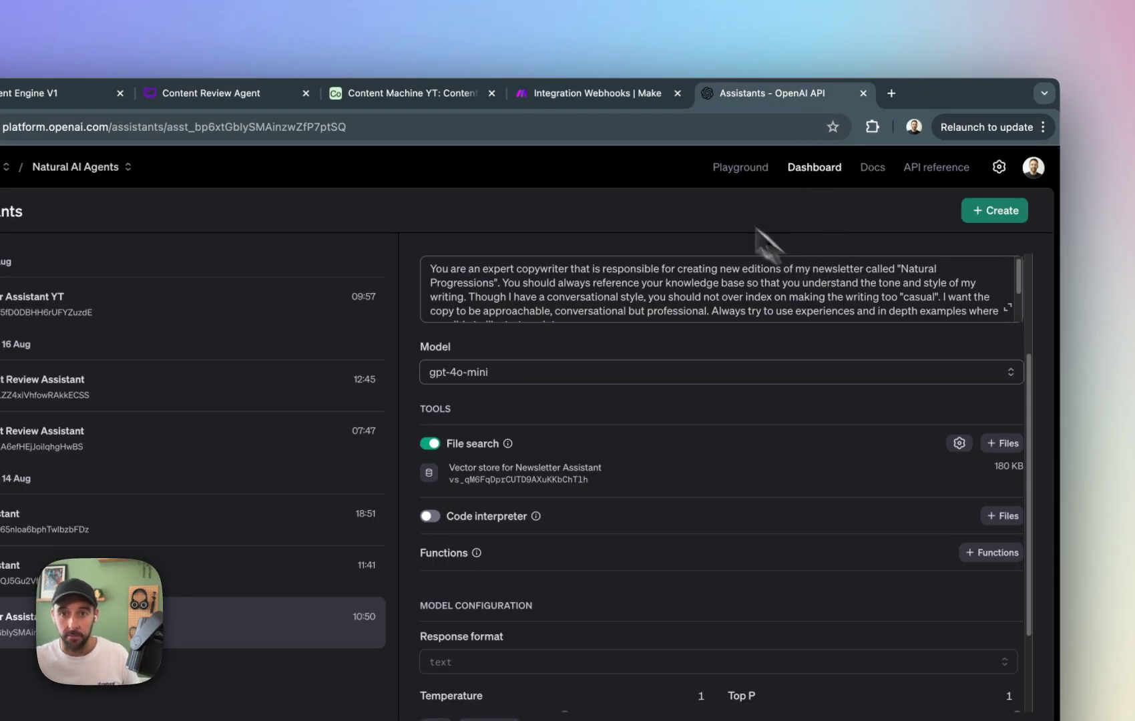
left_click(624, 106)
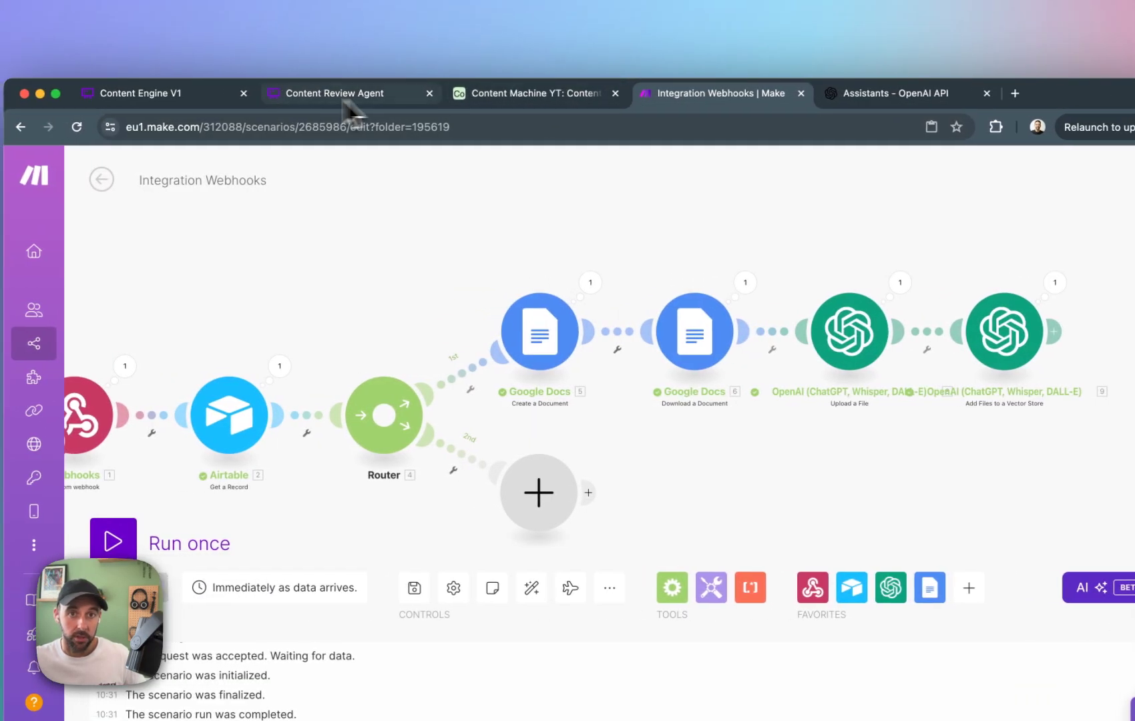
left_click(105, 179)
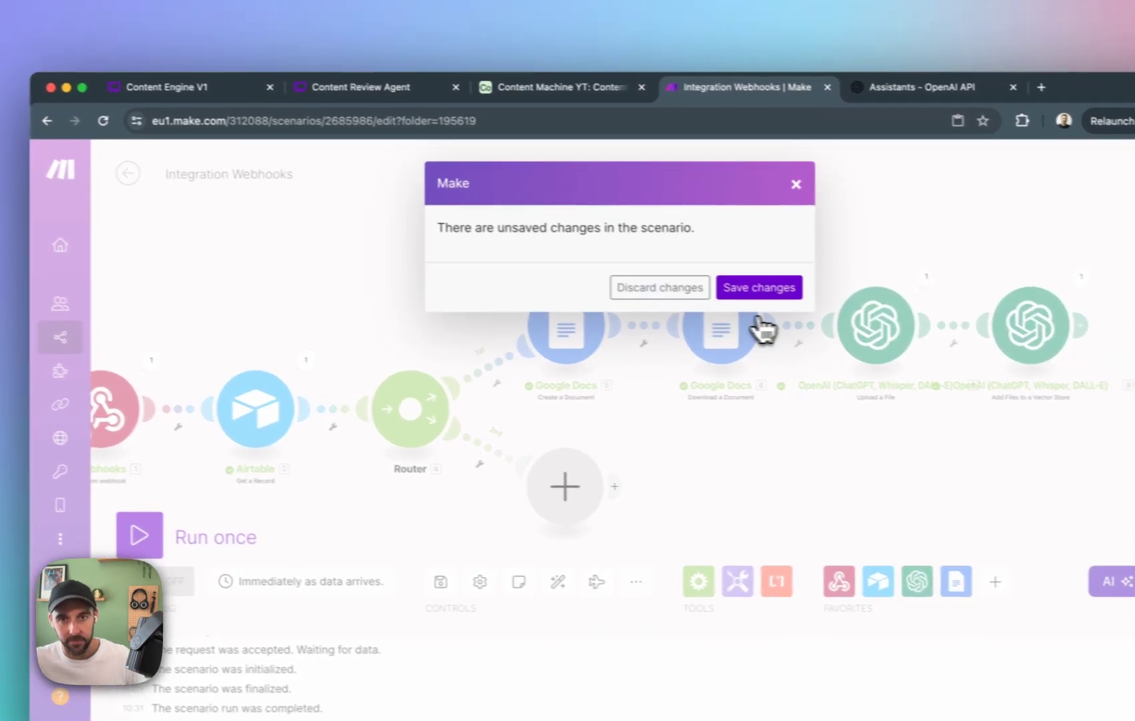
left_click(759, 291)
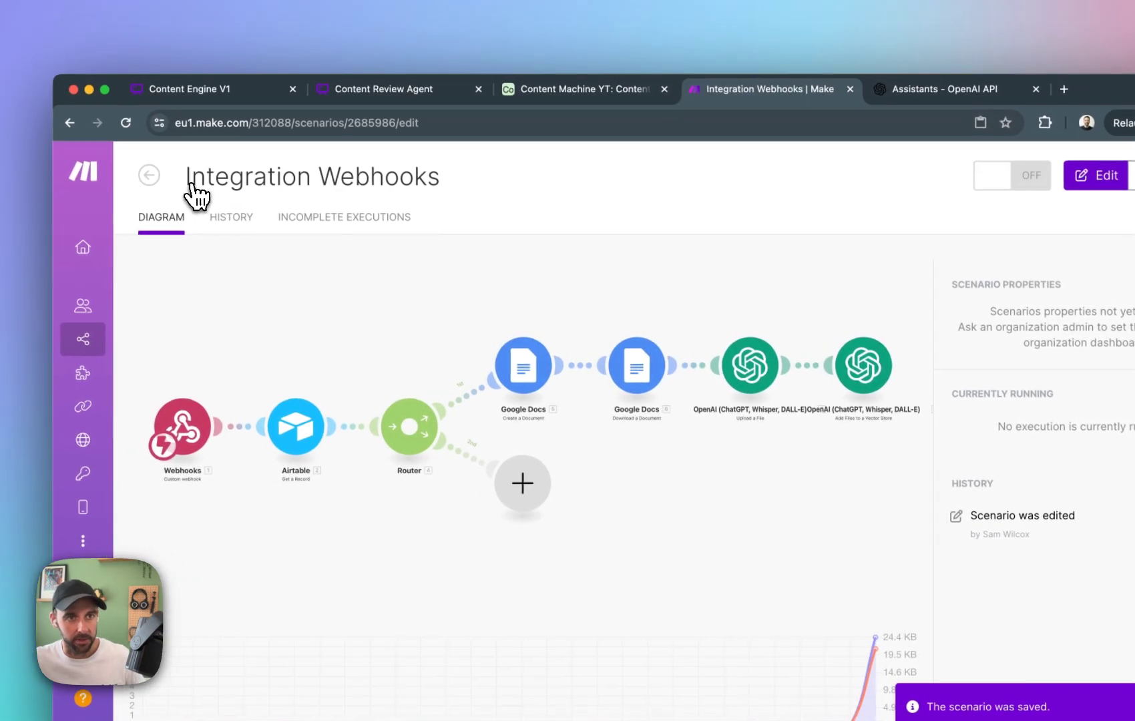
left_click(149, 175)
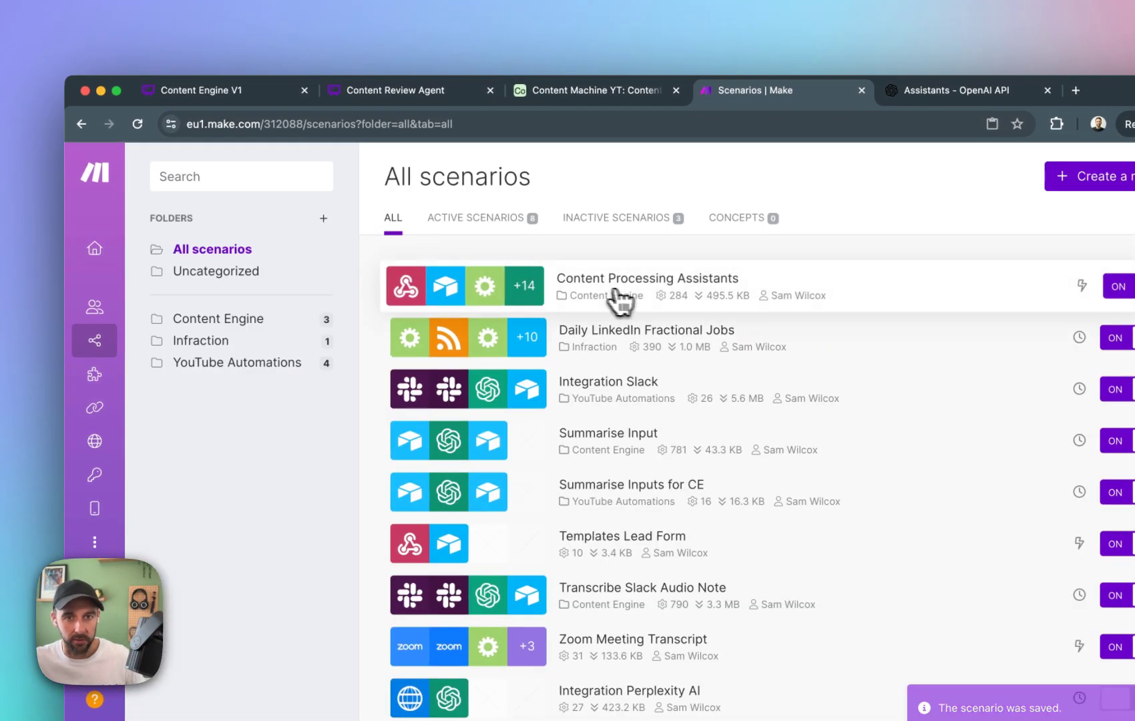
left_click(559, 286)
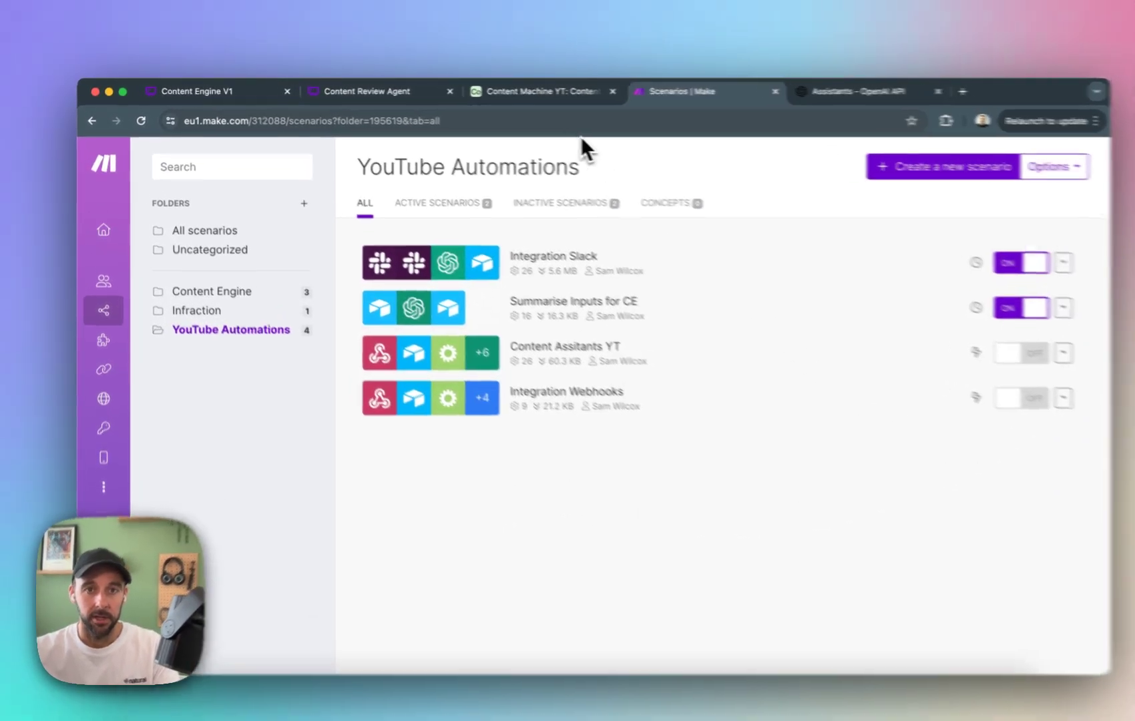
Switch to Airtable's data tables and turn on the automation that sends good posts to vector storage.
left_click(515, 90)
left_click(297, 157)
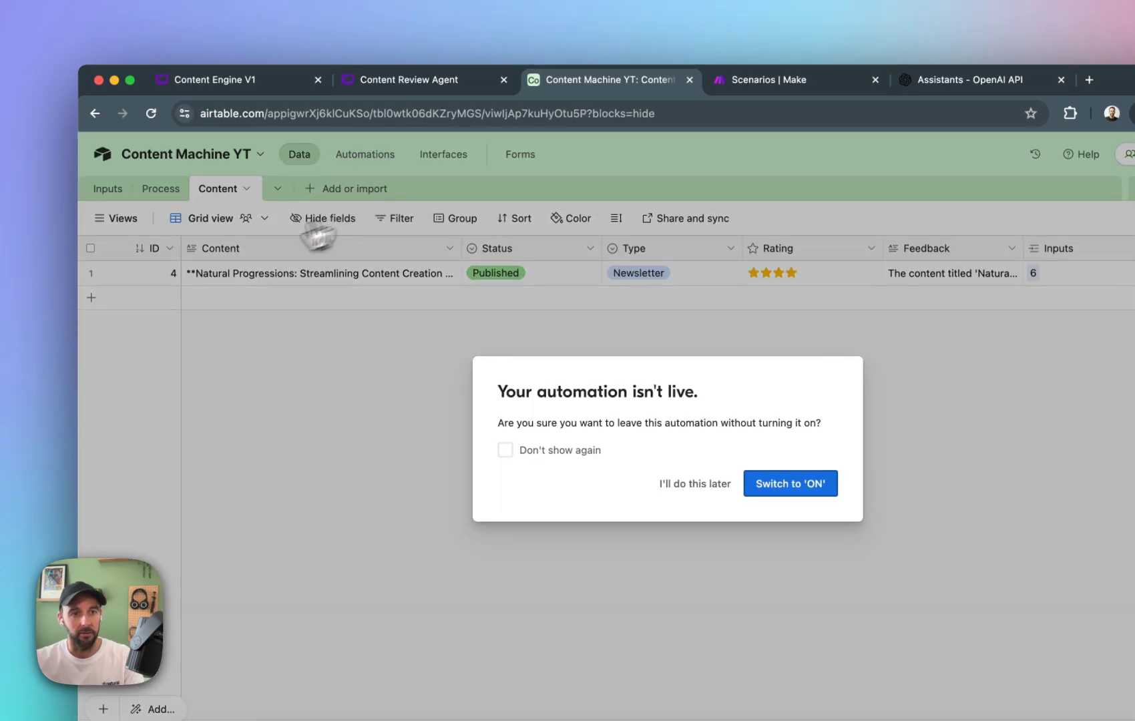
left_click(789, 482)
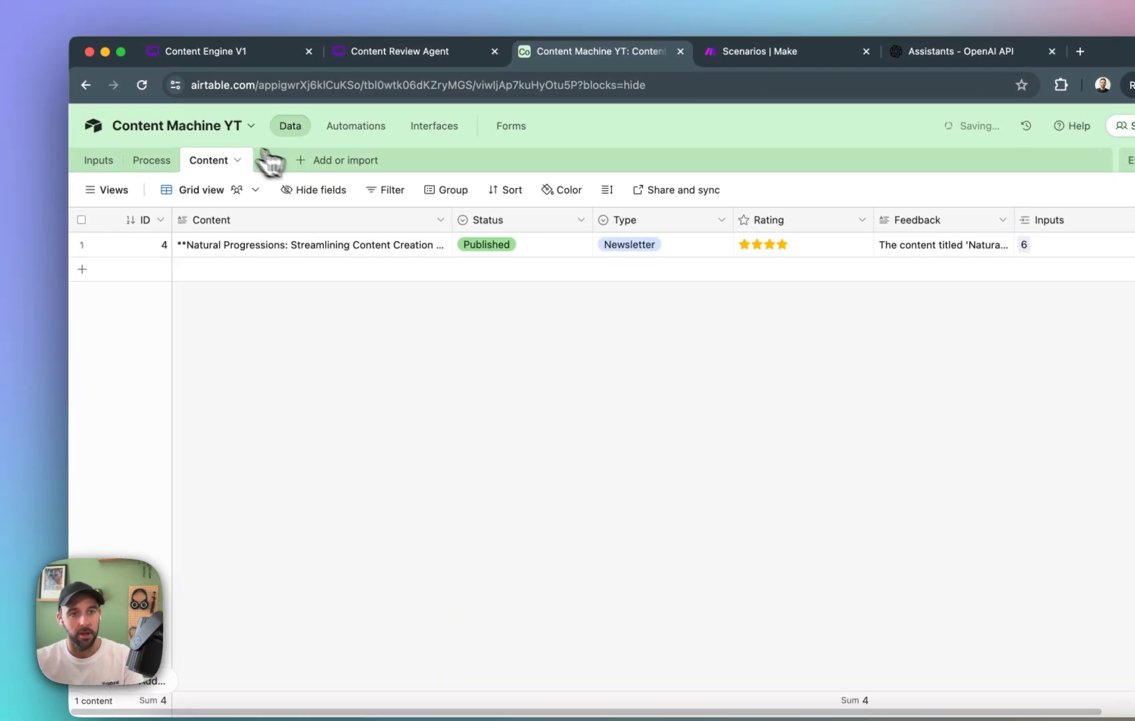
Review the Inputs, Process and Content tables, including the full text of the newsletter record's Content field.
left_click(45, 152)
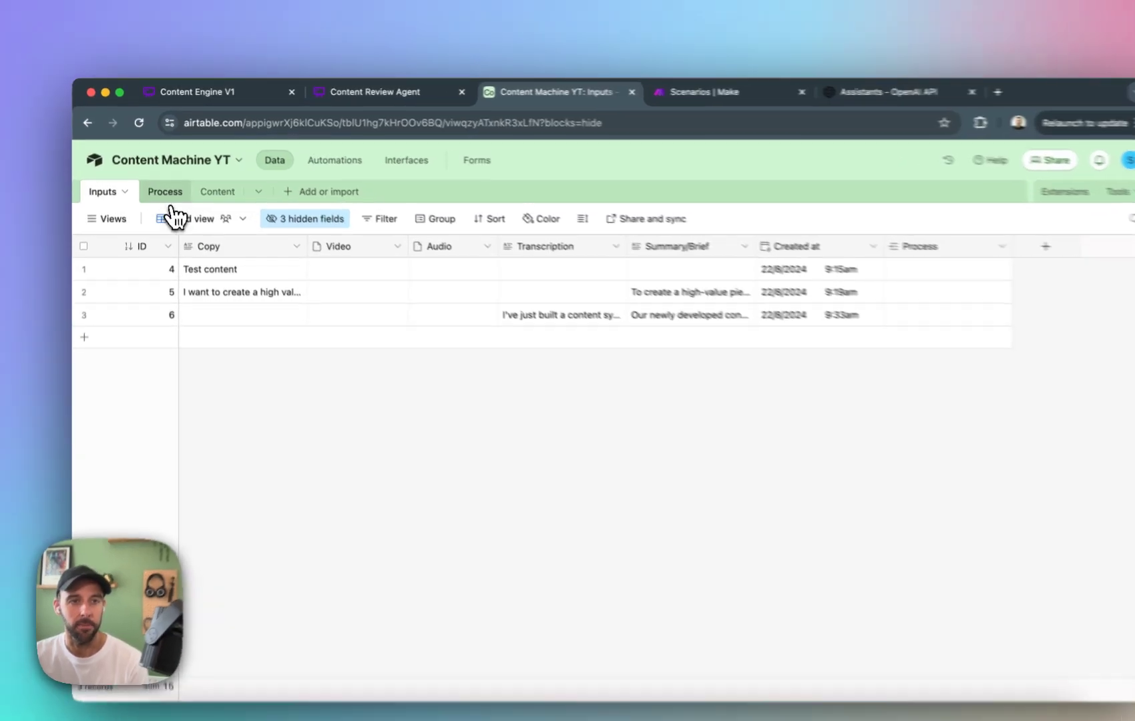
left_click(163, 181)
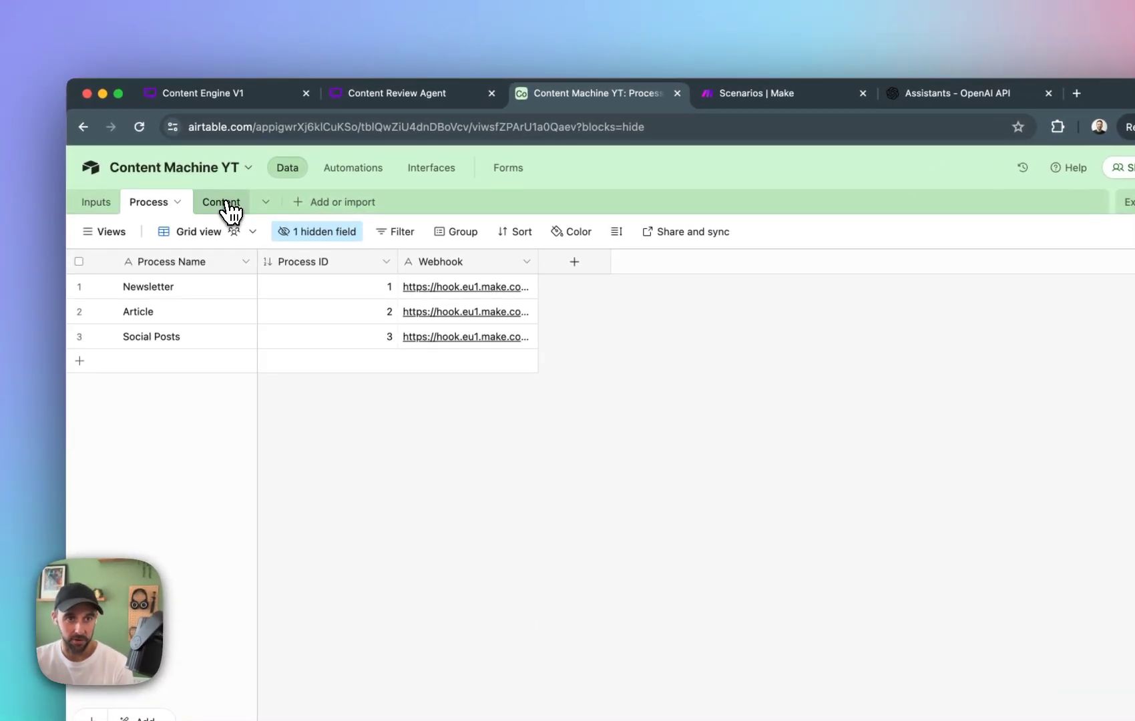
left_click(222, 202)
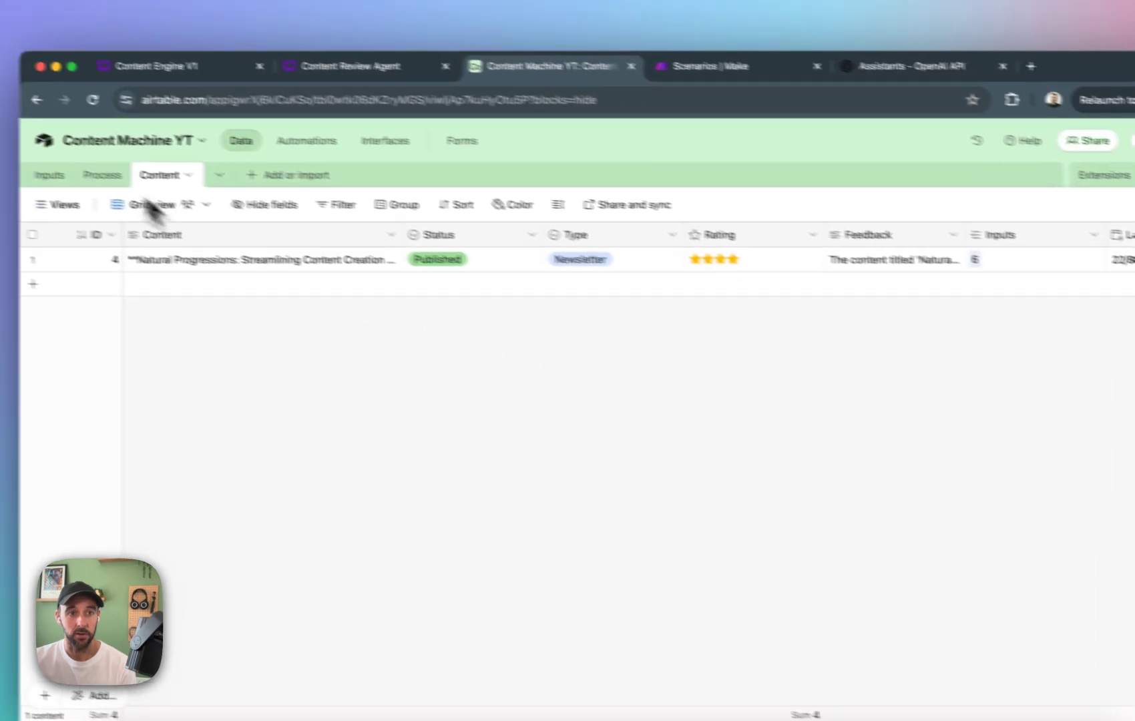
left_click(94, 187)
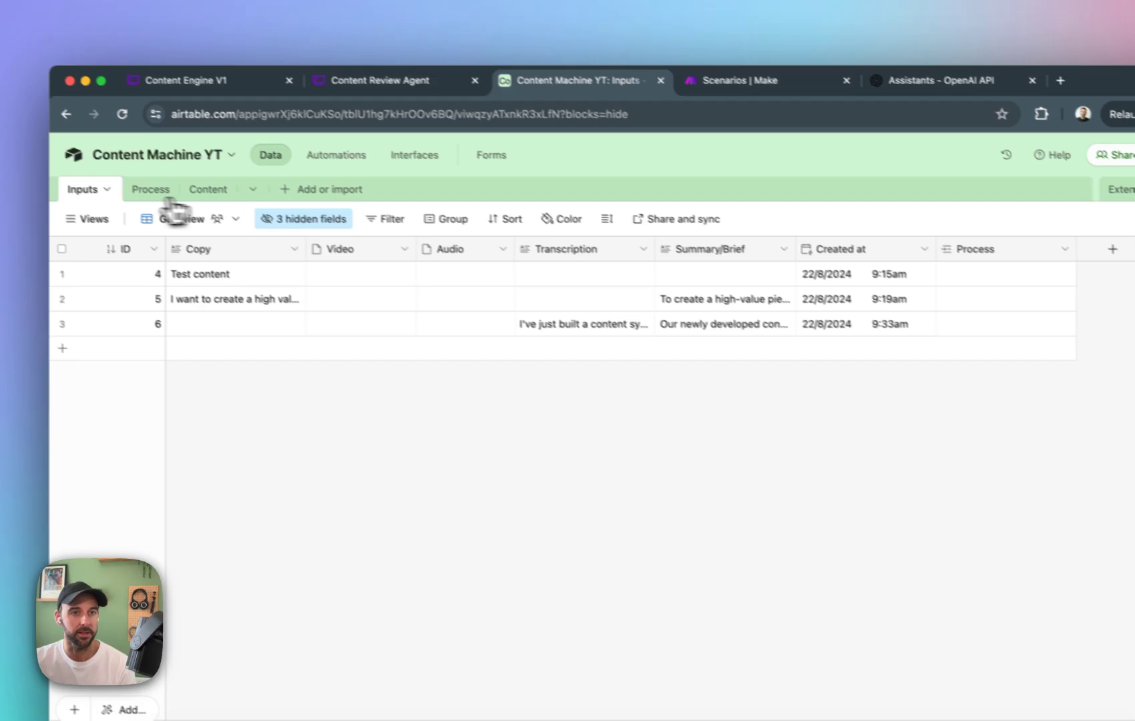
left_click(201, 191)
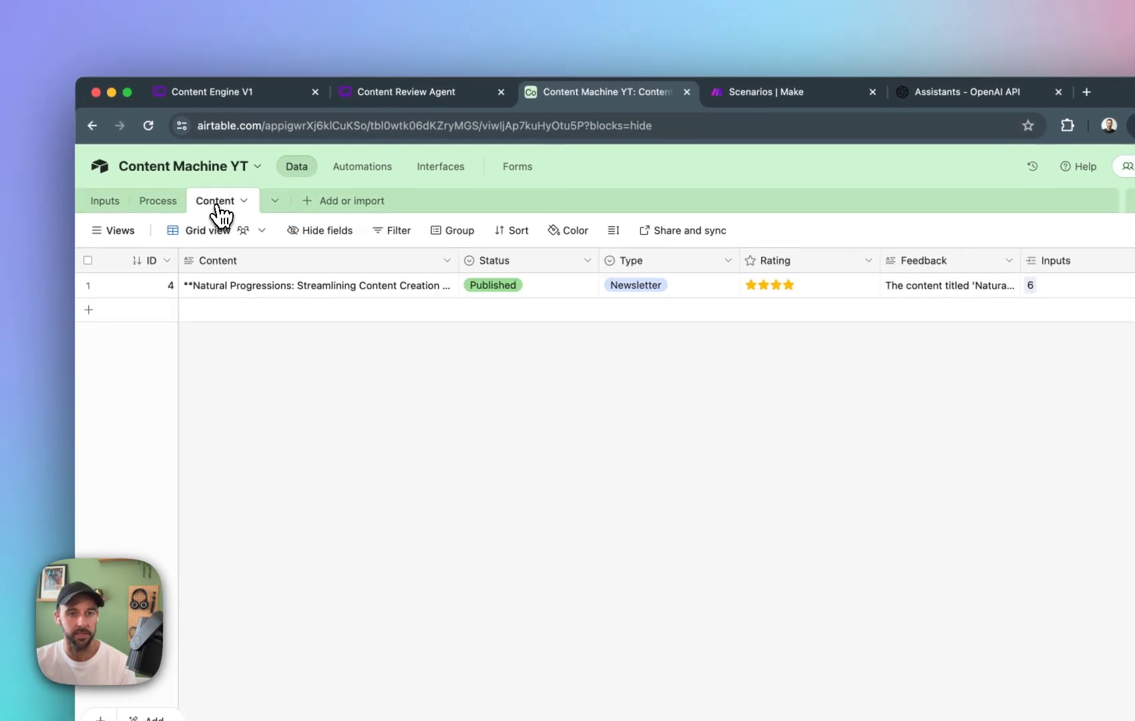
double_click(348, 273)
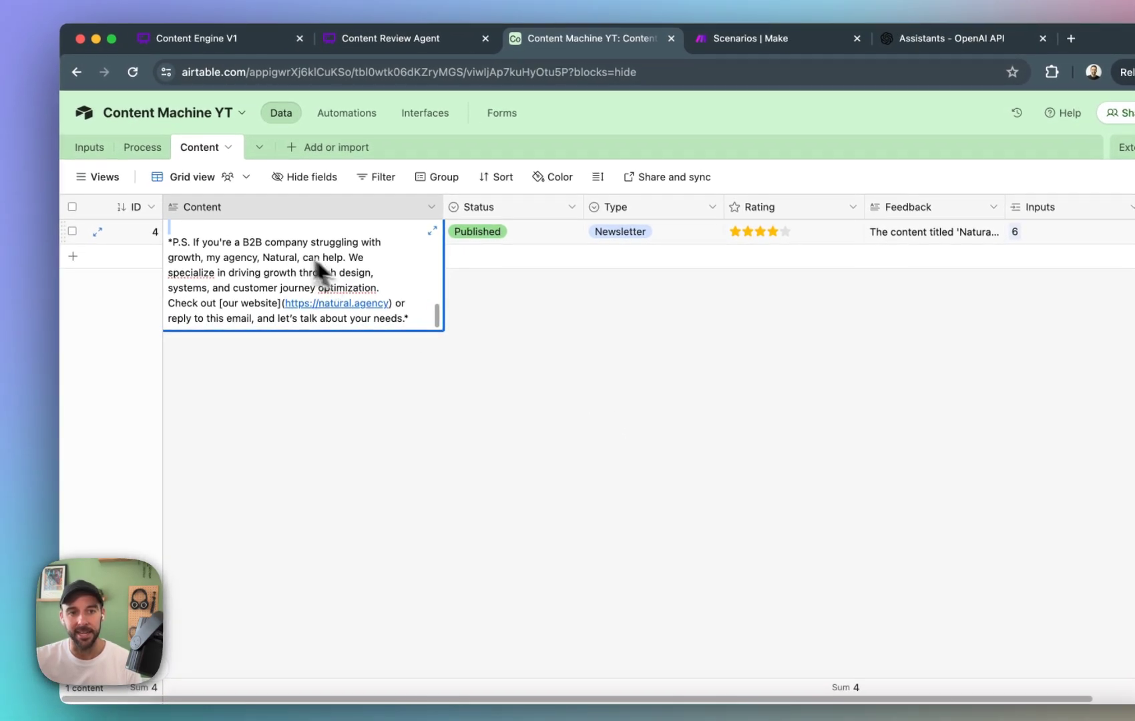
left_click(471, 402)
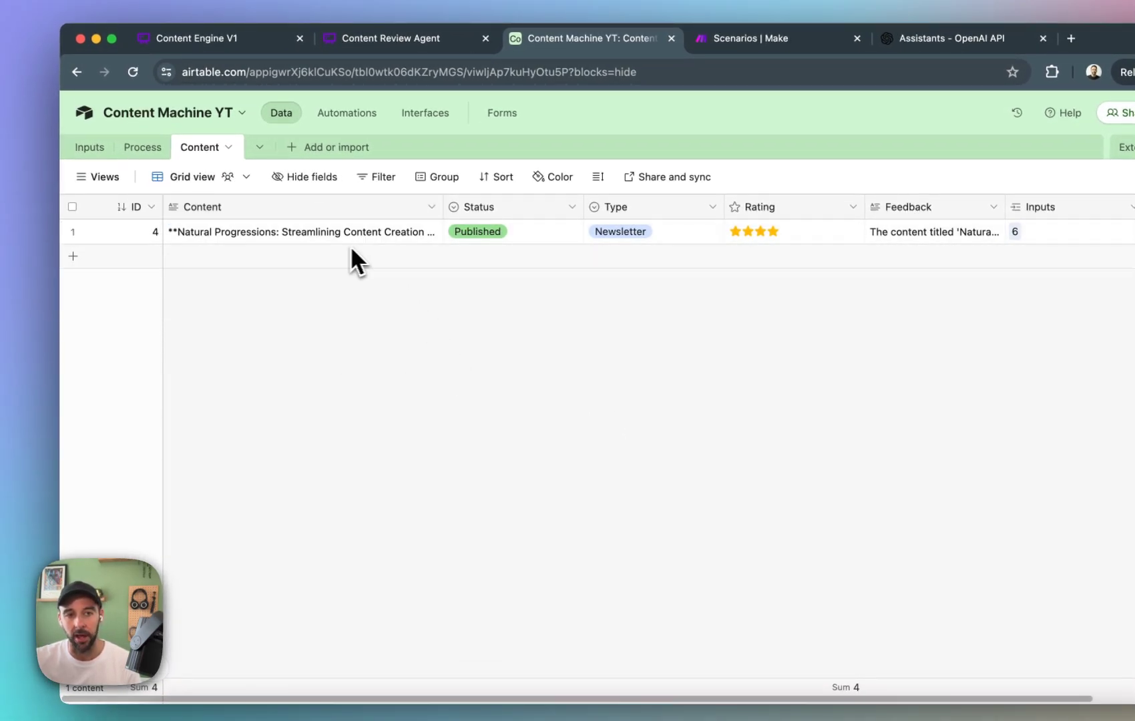